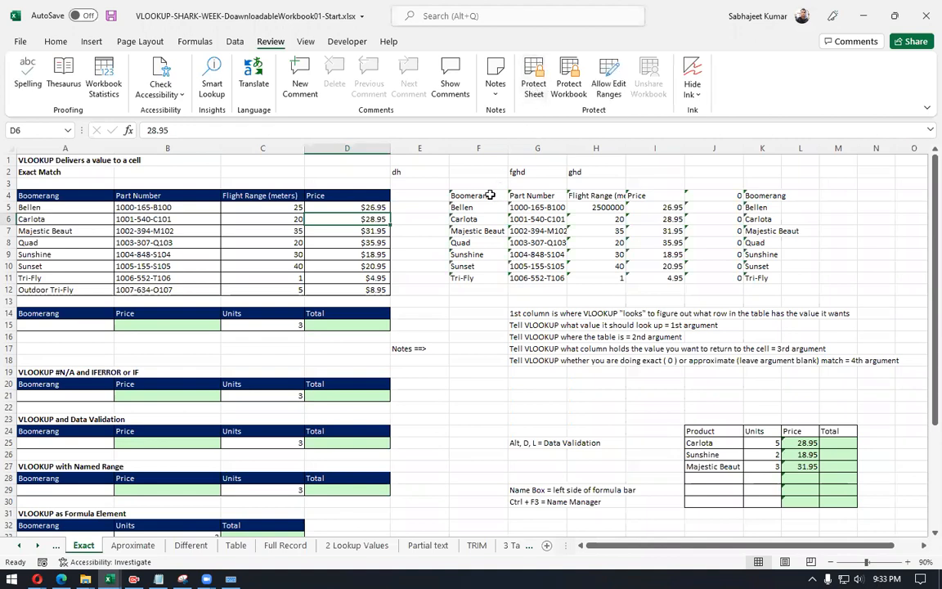
# Step: Switch to the browser and examine modules 2 to 5 of the Microsoft Professional Excel curriculum
pyautogui.moveTo(462, 191); pyautogui.dragTo(806, 286)
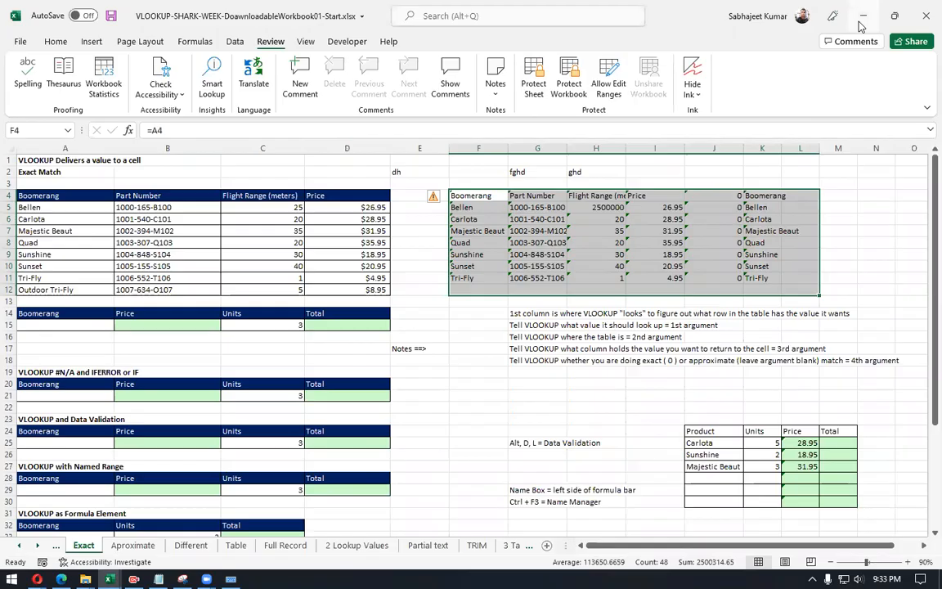
pyautogui.click(863, 16)
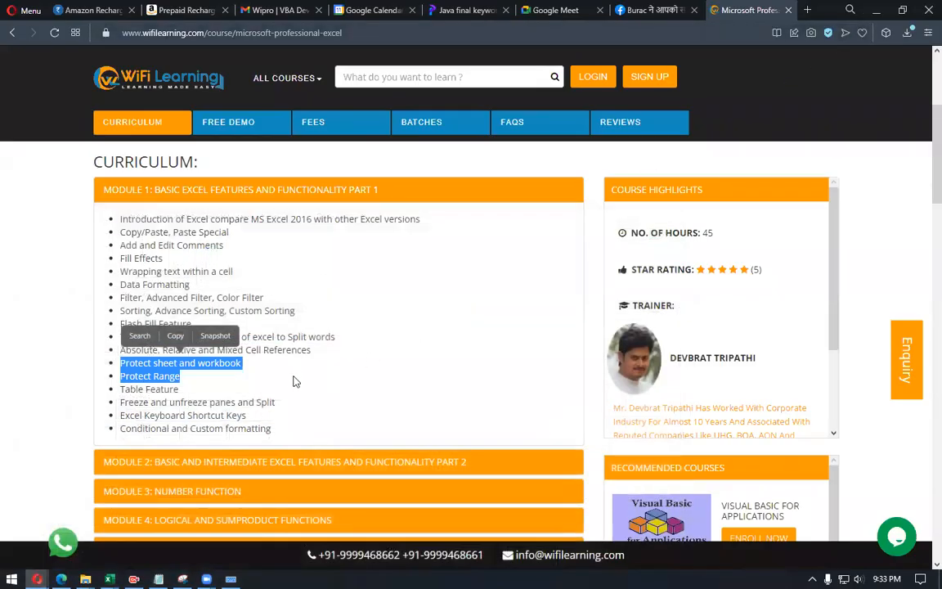
pyautogui.click(290, 377)
pyautogui.scroll(-3, 289, 378)
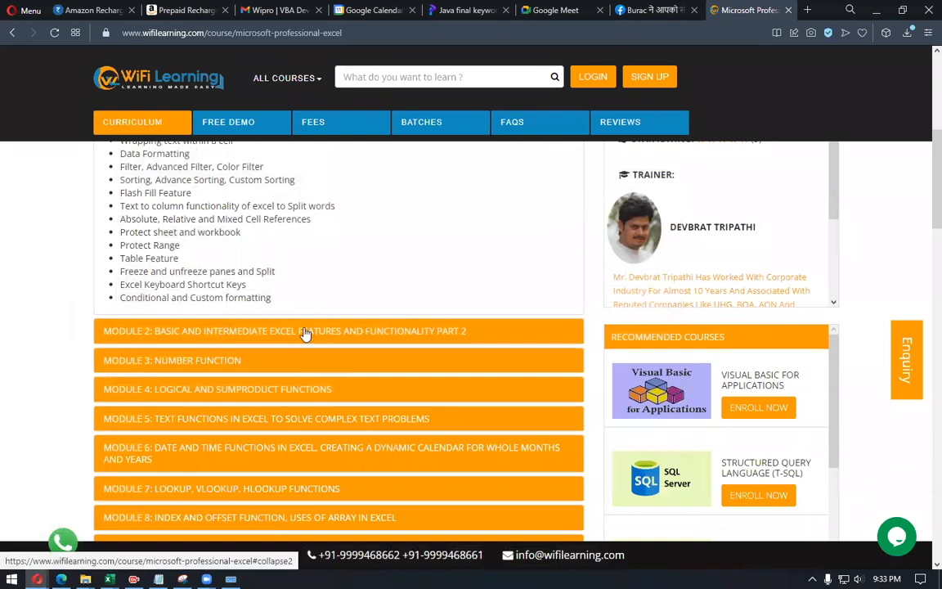
pyautogui.click(304, 332)
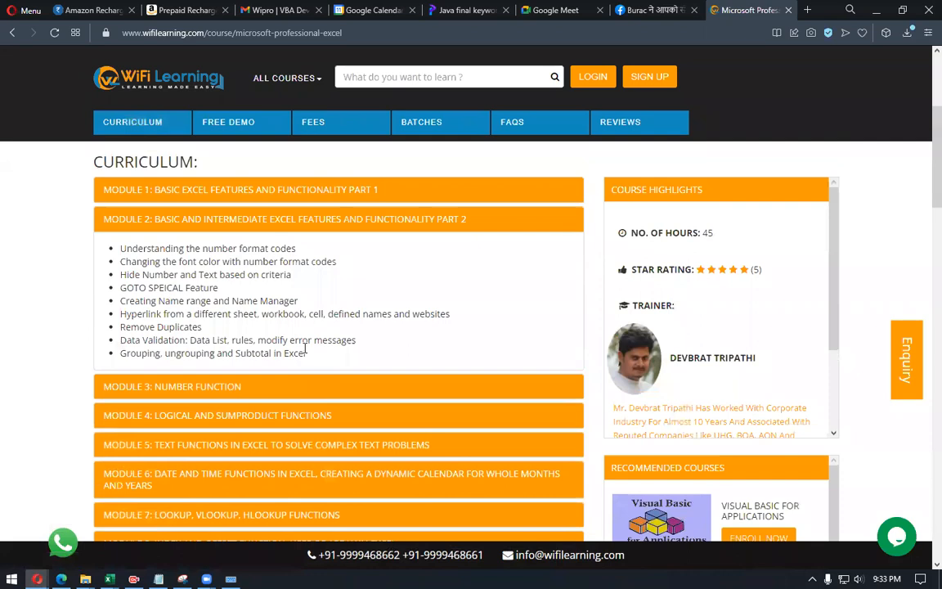
pyautogui.click(311, 393)
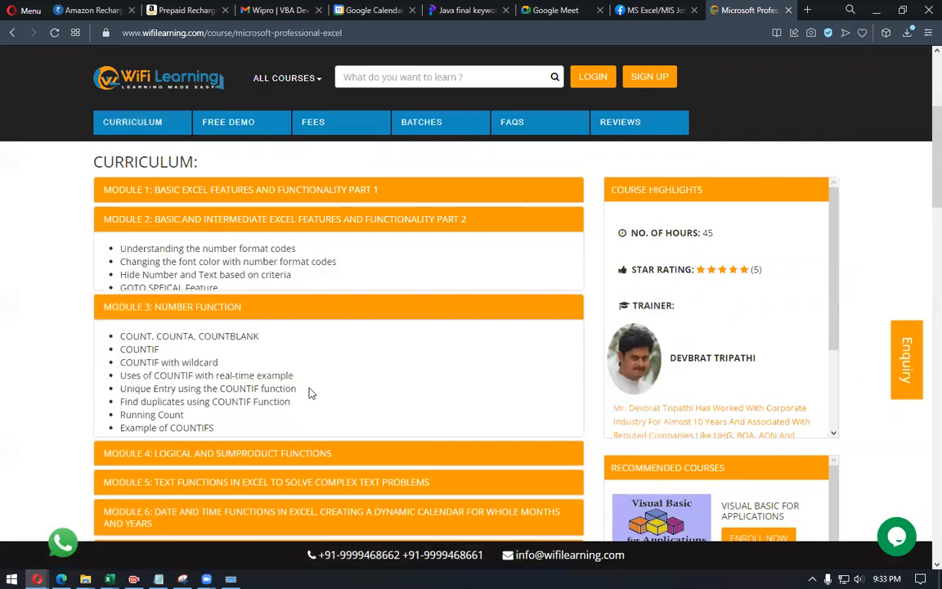
pyautogui.scroll(-2, 309, 395)
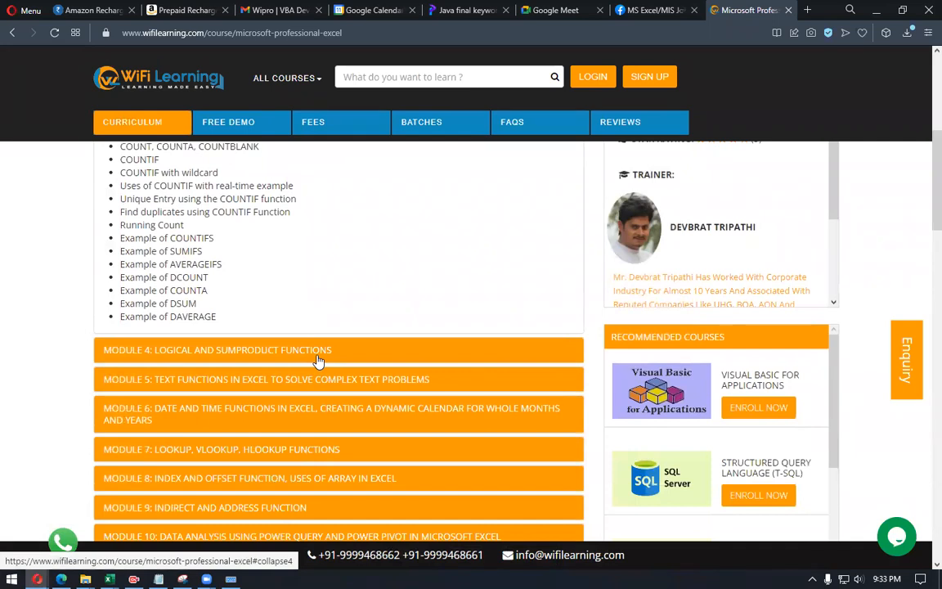
pyautogui.click(317, 359)
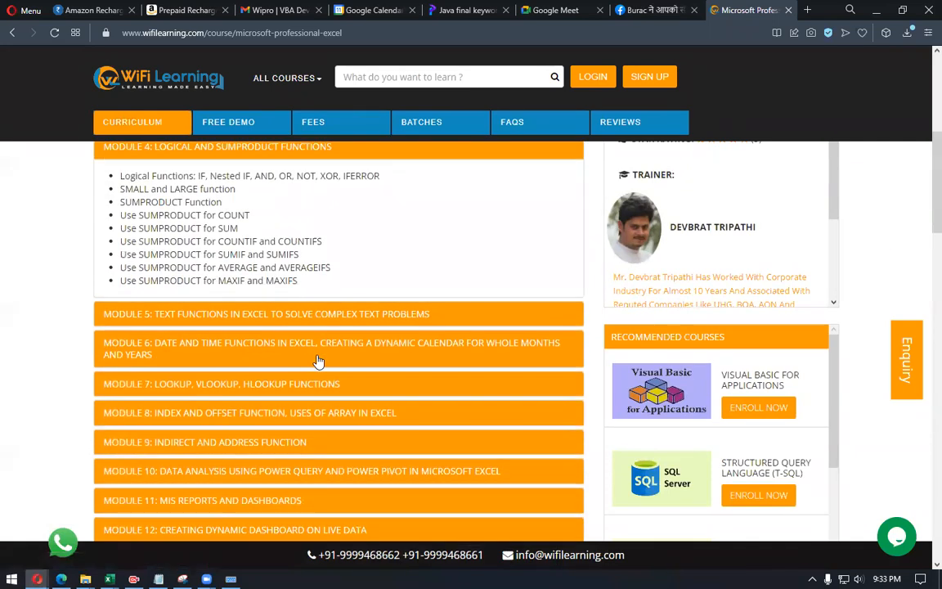
pyautogui.click(320, 316)
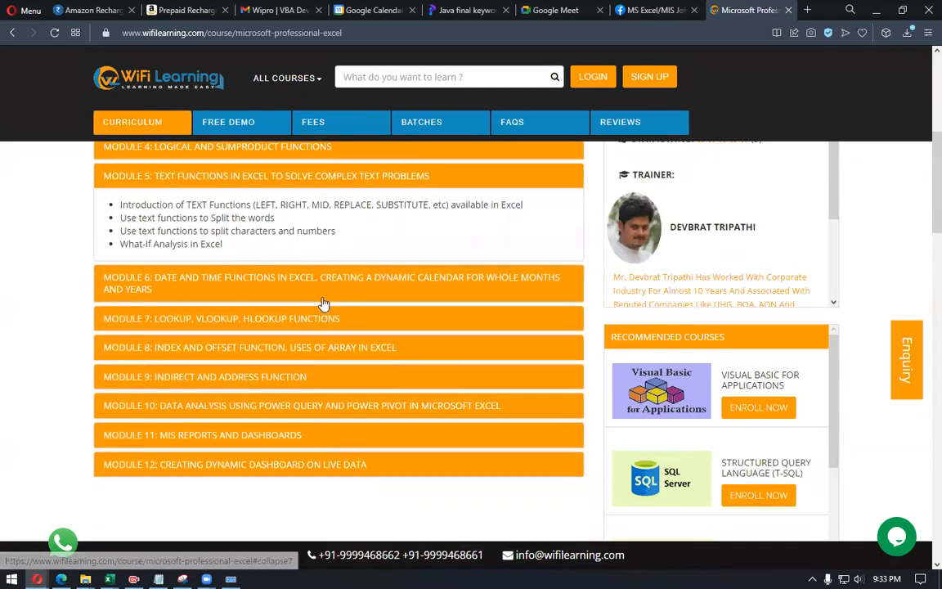
# Step: Examine modules 6 to 12 of the Microsoft Professional Excel curriculum, ending with the dynamic dashboard module
pyautogui.click(326, 292)
pyautogui.click(330, 347)
pyautogui.click(329, 386)
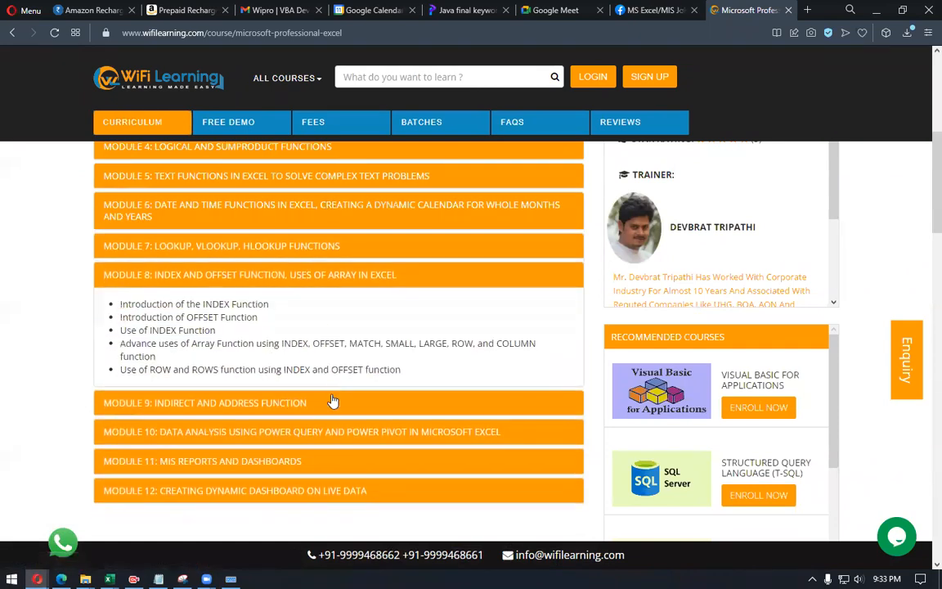
pyautogui.click(328, 412)
pyautogui.click(330, 408)
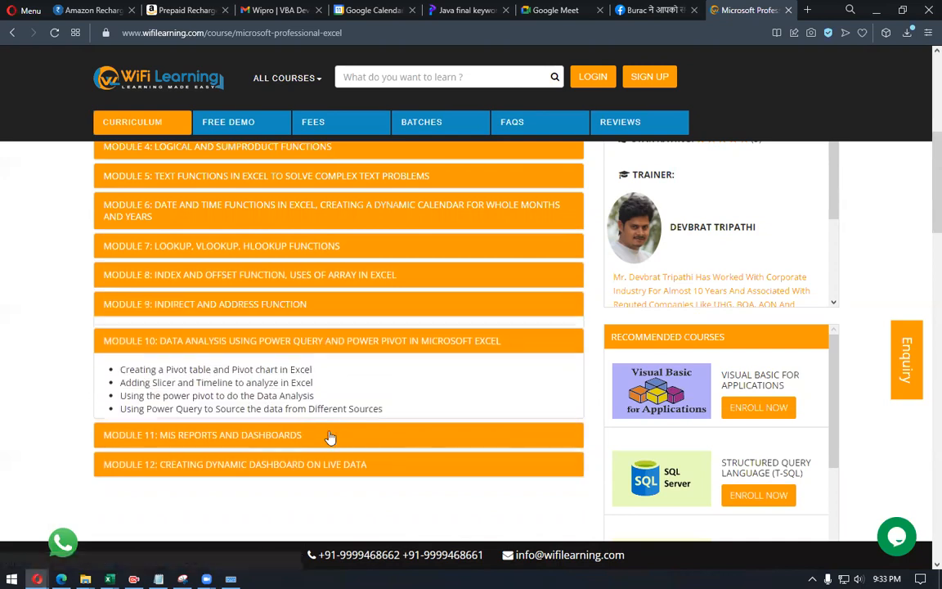
pyautogui.click(332, 434)
pyautogui.click(335, 503)
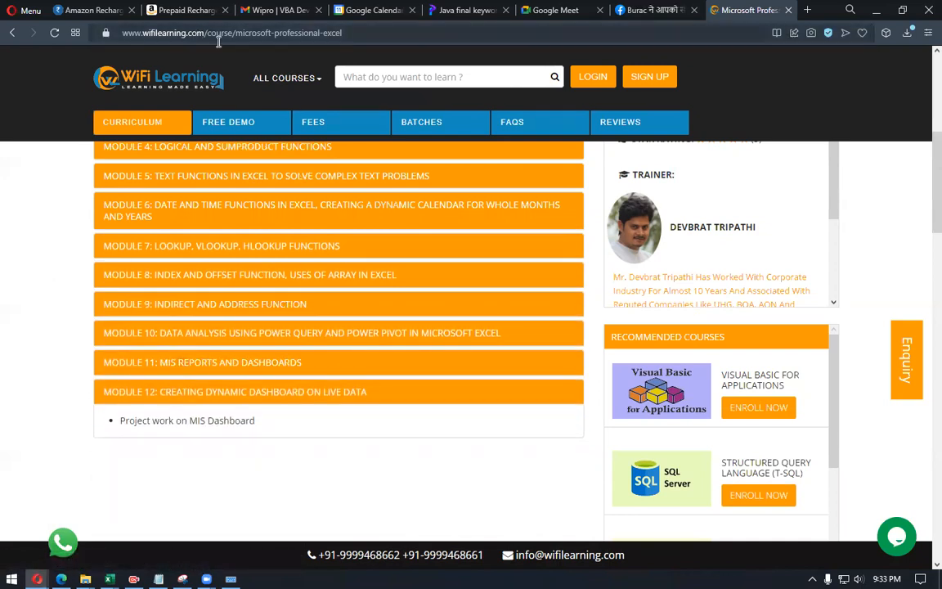
# Step: Search the course site for "excel" and open the Microsoft Advanced Excel course page
pyautogui.scroll(6, 243, 145)
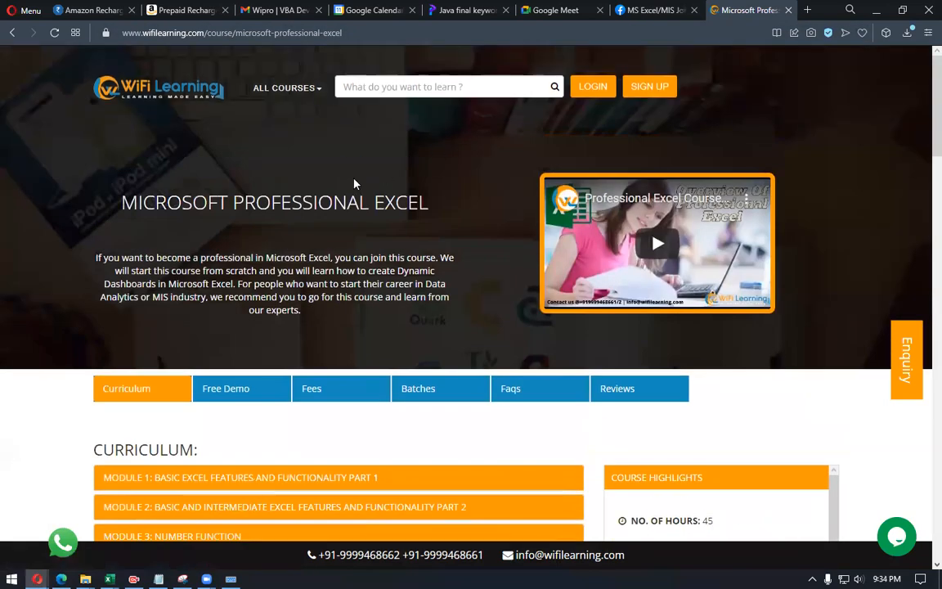
pyautogui.click(428, 86)
pyautogui.write('excel')
pyautogui.press('Return')
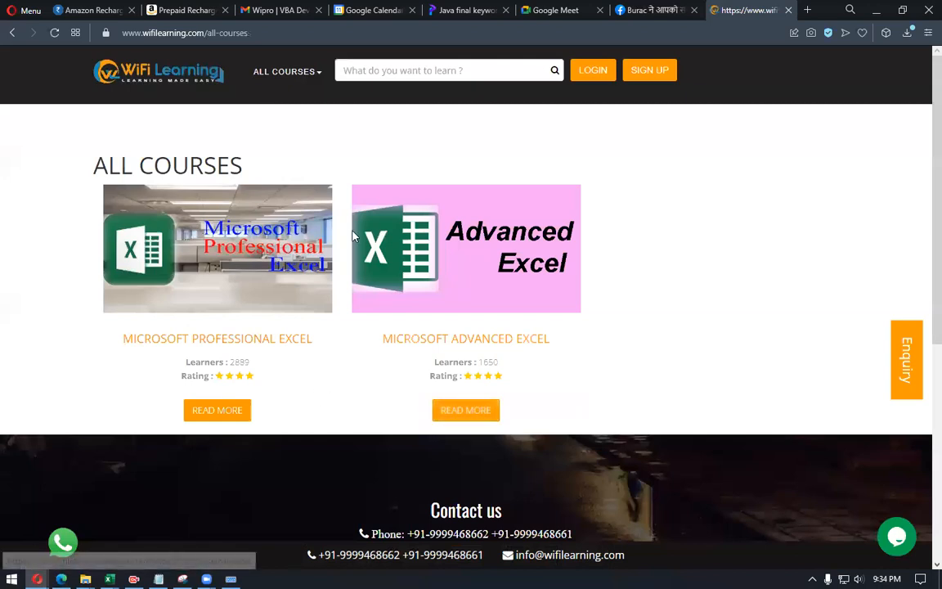
pyautogui.click(465, 415)
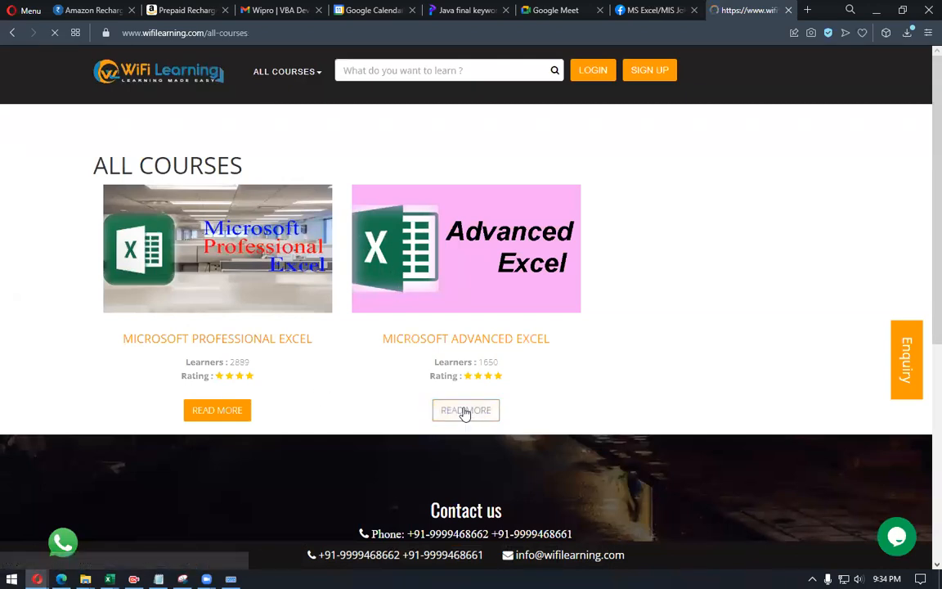
# Step: Collapse Module 1 of the Microsoft Advanced Excel curriculum and look over its module list
pyautogui.scroll(-7, 305, 381)
pyautogui.scroll(8, 304, 381)
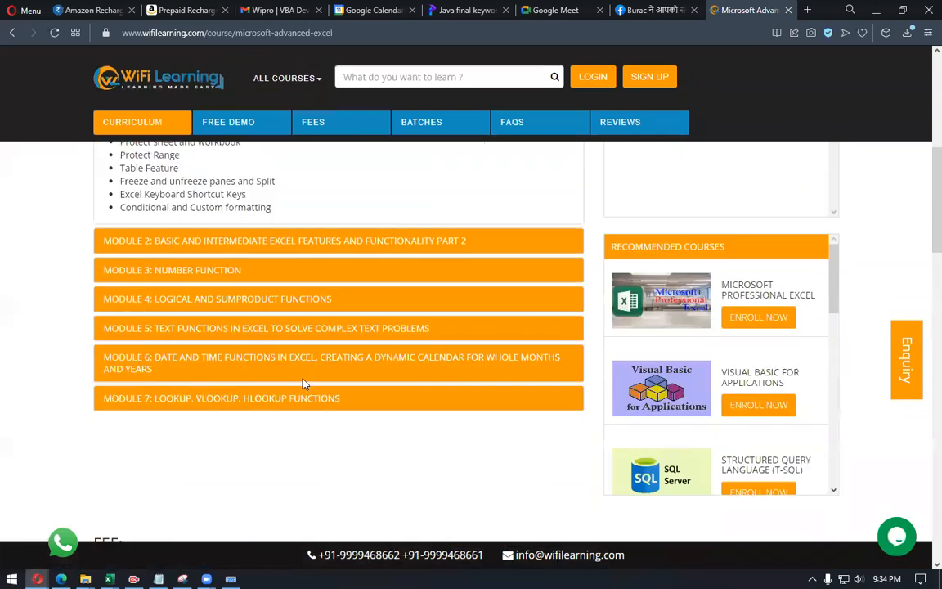
pyautogui.click(281, 455)
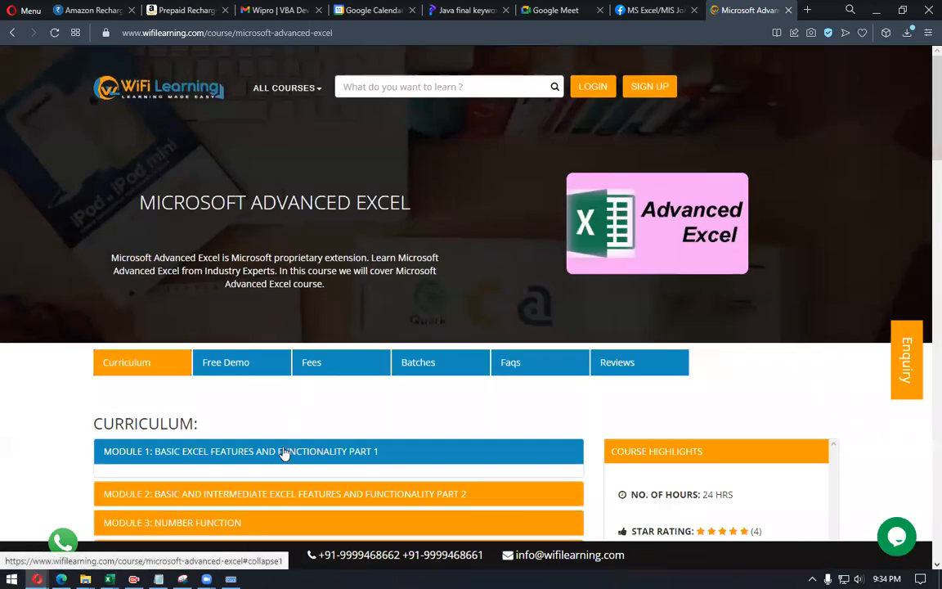
pyautogui.scroll(-4, 286, 446)
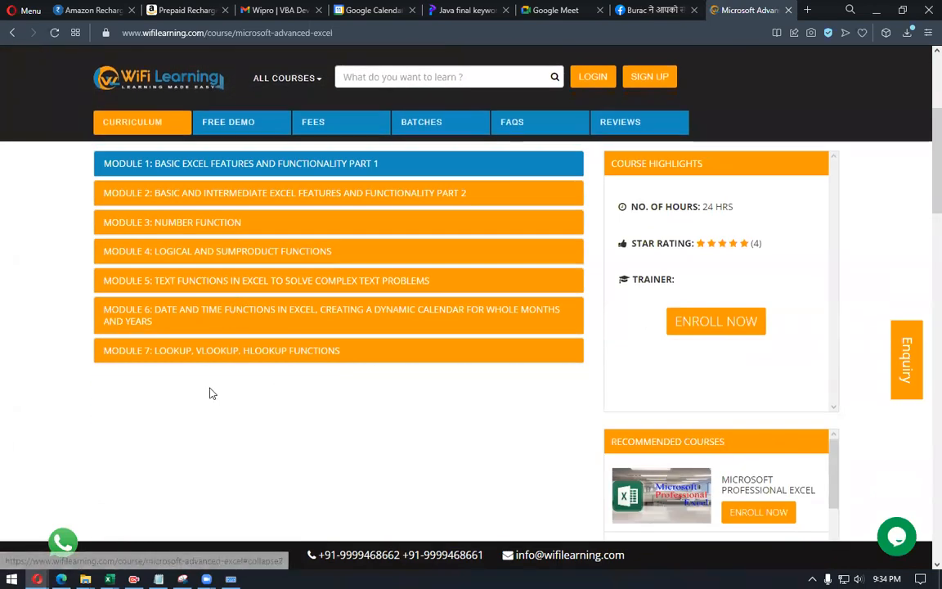
# Step: Switch to the VLOOKUP-SHARK-WEEK workbook in Excel and clear the stray row 2 text and range F3:L12 on the Exact sheet
pyautogui.moveTo(108, 579)
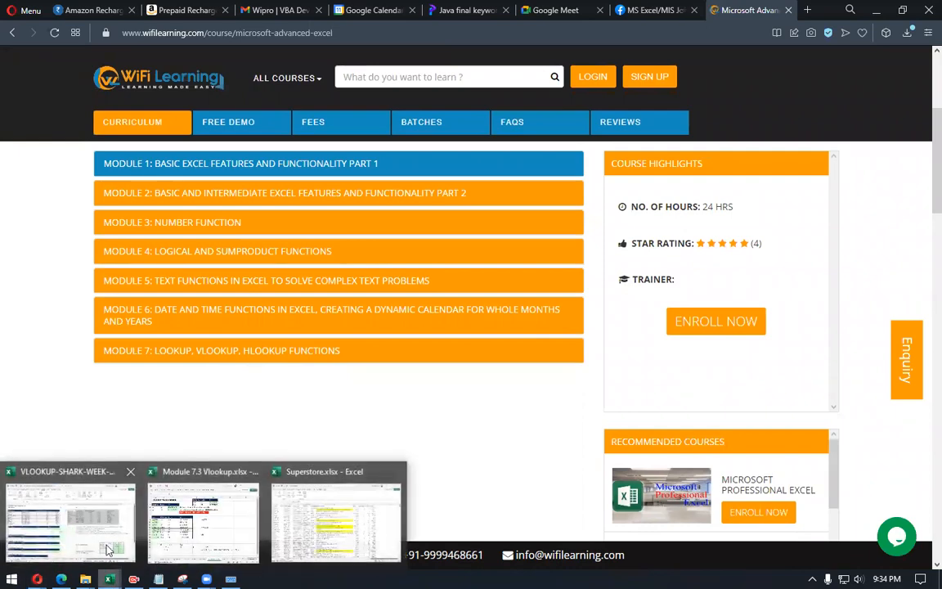
pyautogui.click(104, 529)
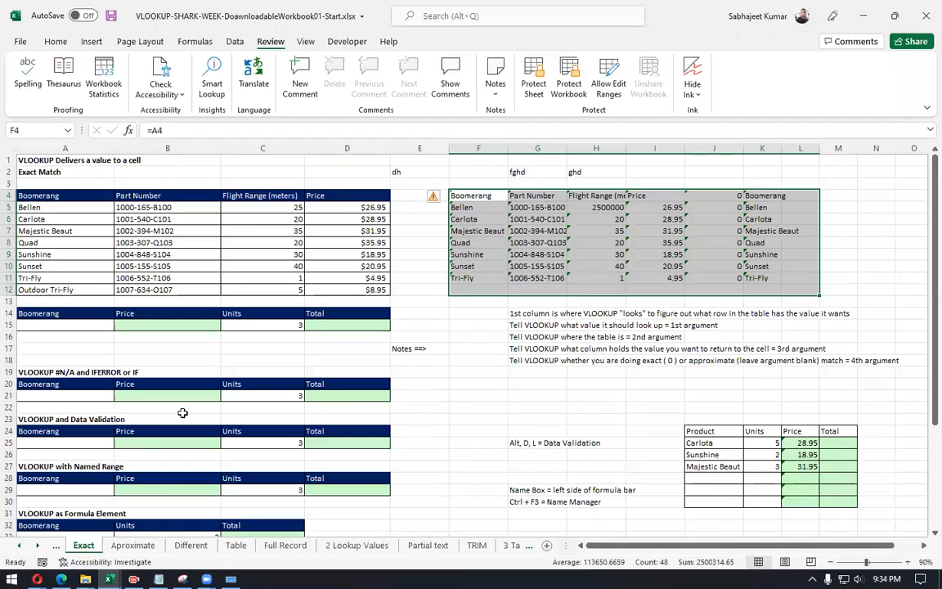
pyautogui.moveTo(395, 172); pyautogui.dragTo(587, 185)
pyautogui.press('Delete')
pyautogui.moveTo(482, 183); pyautogui.dragTo(795, 292)
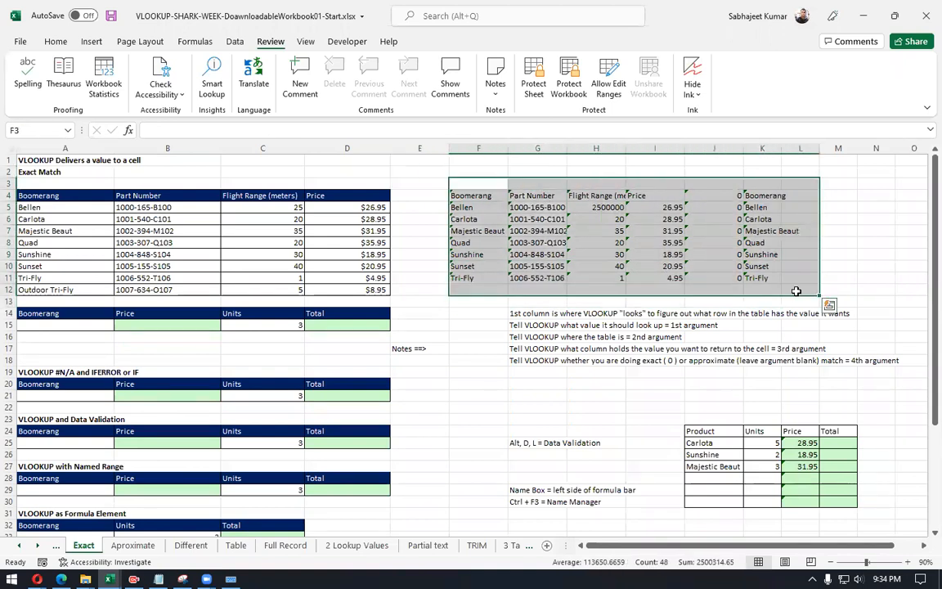
pyautogui.press('Delete')
# Step: Zoom the Tables sheet to 96% and display the Topics sheet with the ribbon collapsed
pyautogui.click(55, 545)
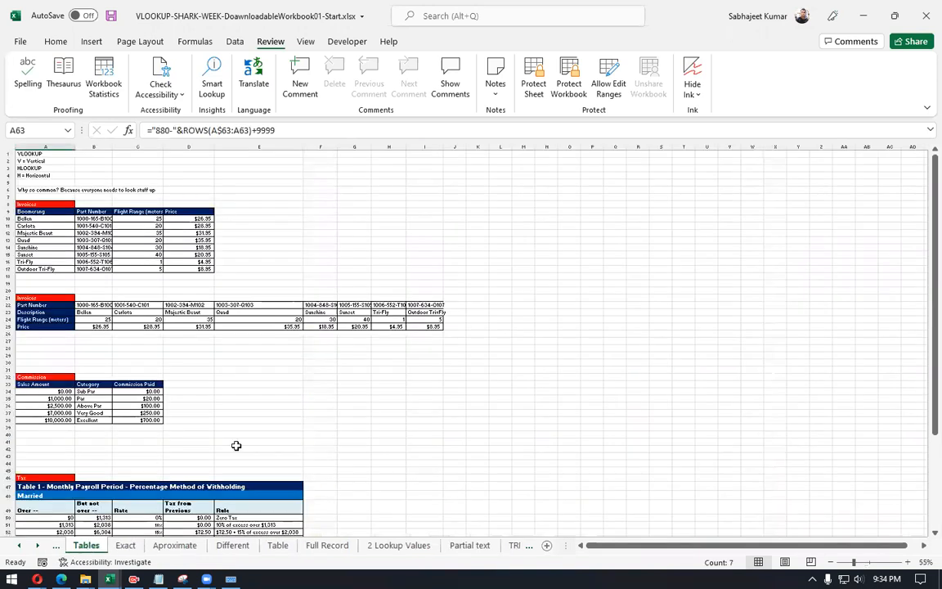
pyautogui.click(868, 562)
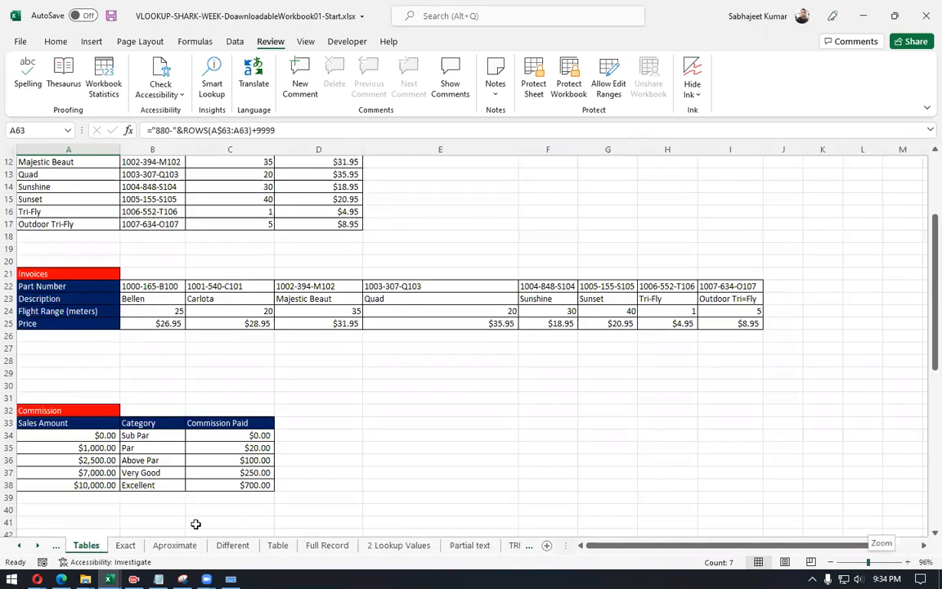
pyautogui.click(60, 546)
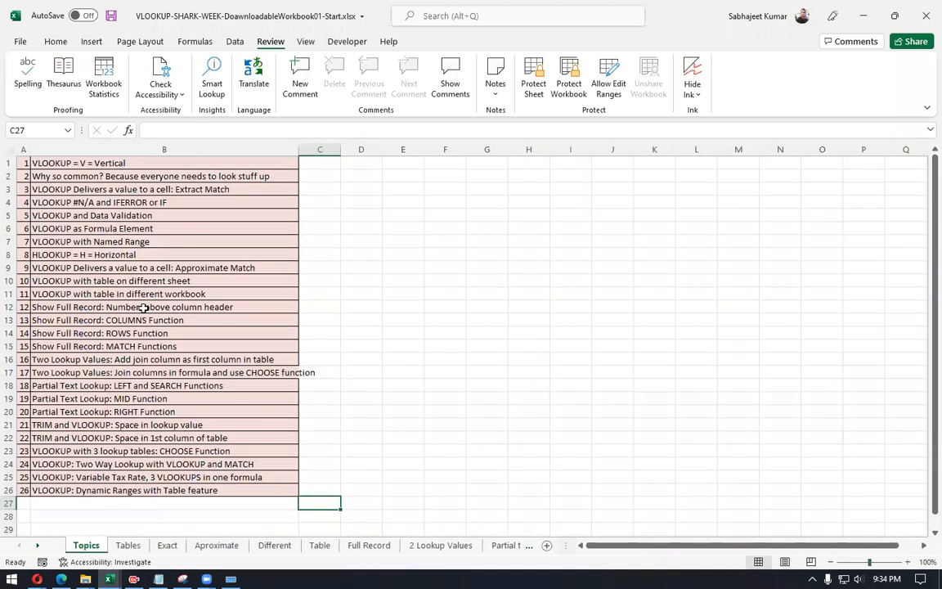
pyautogui.hotkey('ctrl', '1')
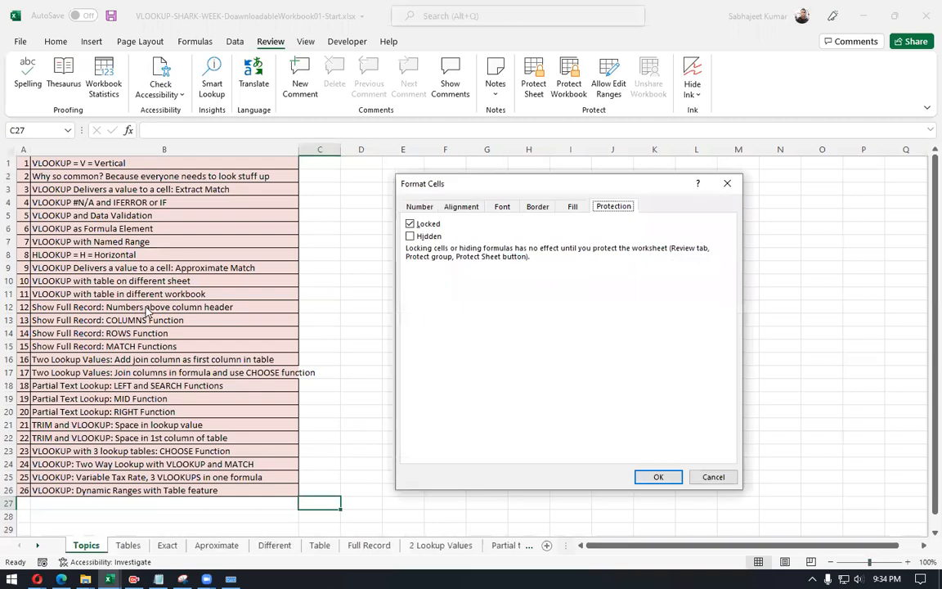
pyautogui.press('Escape')
pyautogui.hotkey('ctrl', 'F1')
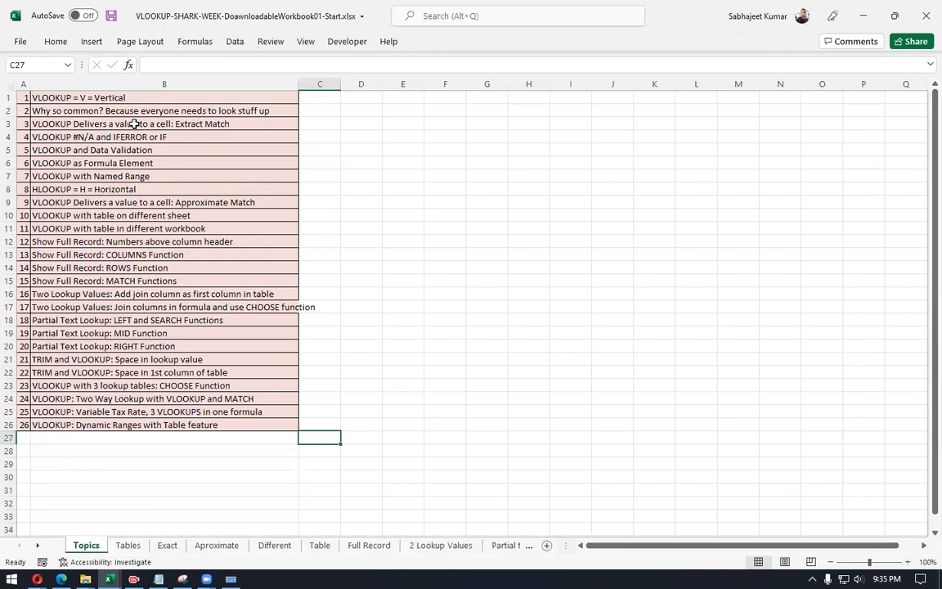
# Step: Go through the VLOOKUP topics listed on the Topics sheet one by one, from topic 3 to topic 26
pyautogui.click(134, 124)
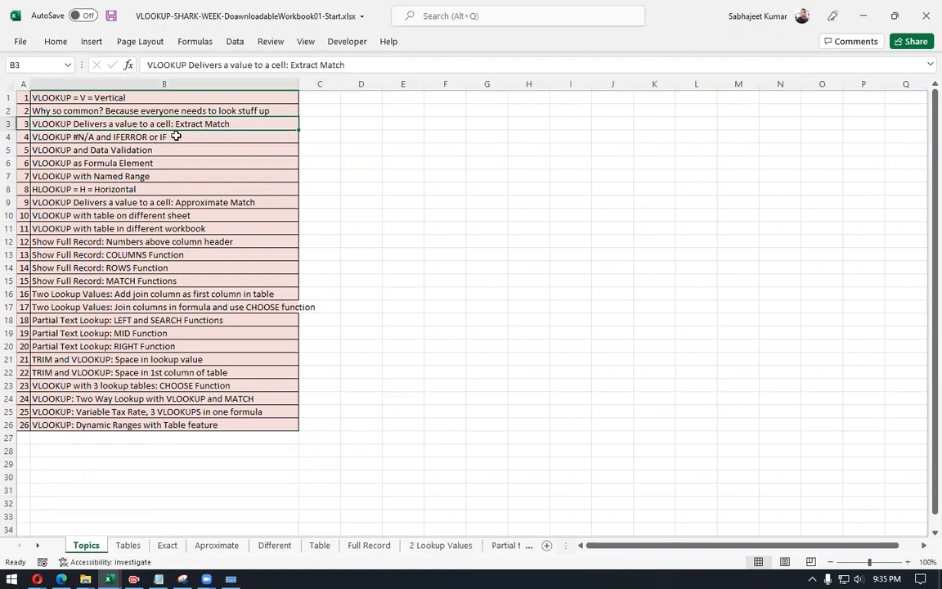
pyautogui.click(137, 137)
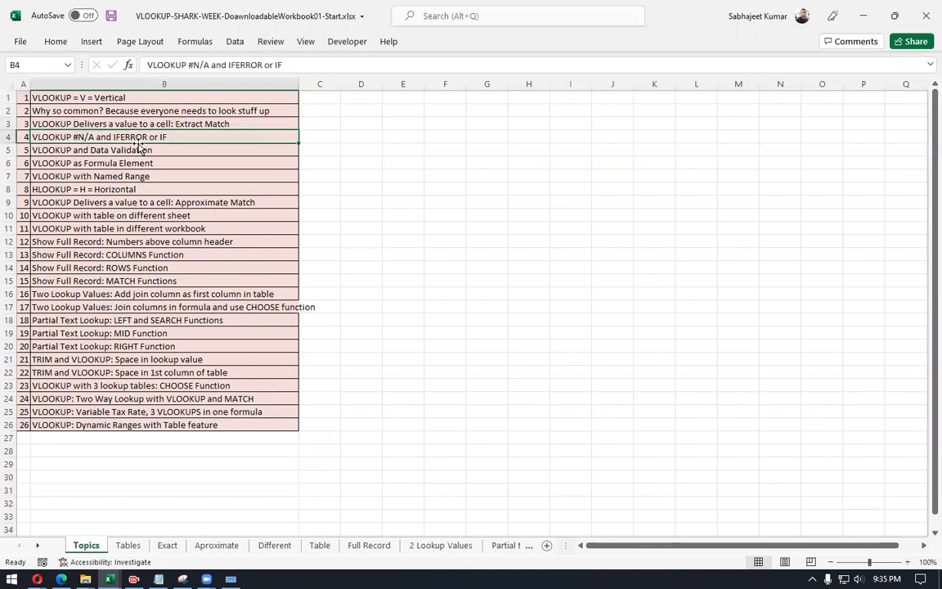
pyautogui.click(147, 150)
pyautogui.click(162, 165)
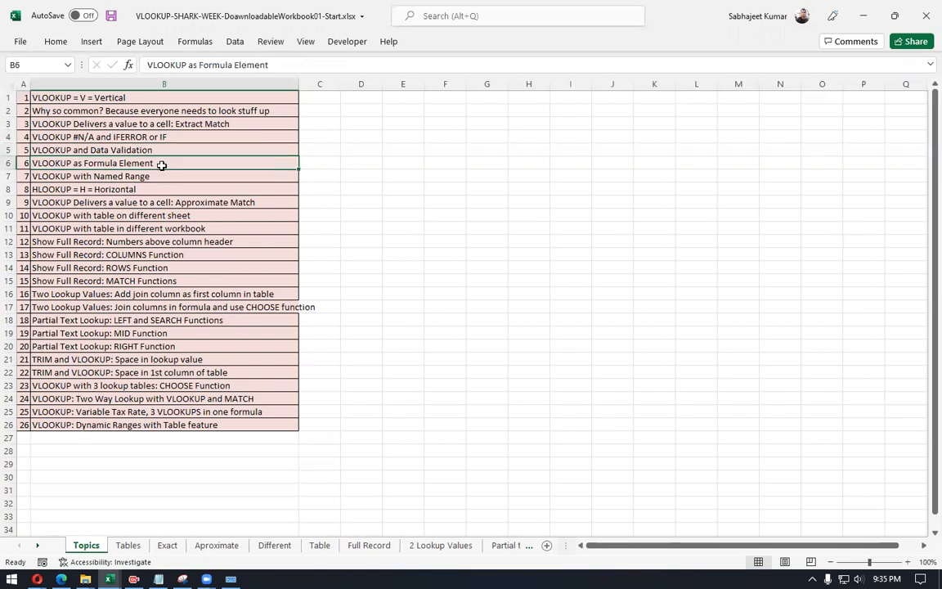
pyautogui.click(161, 177)
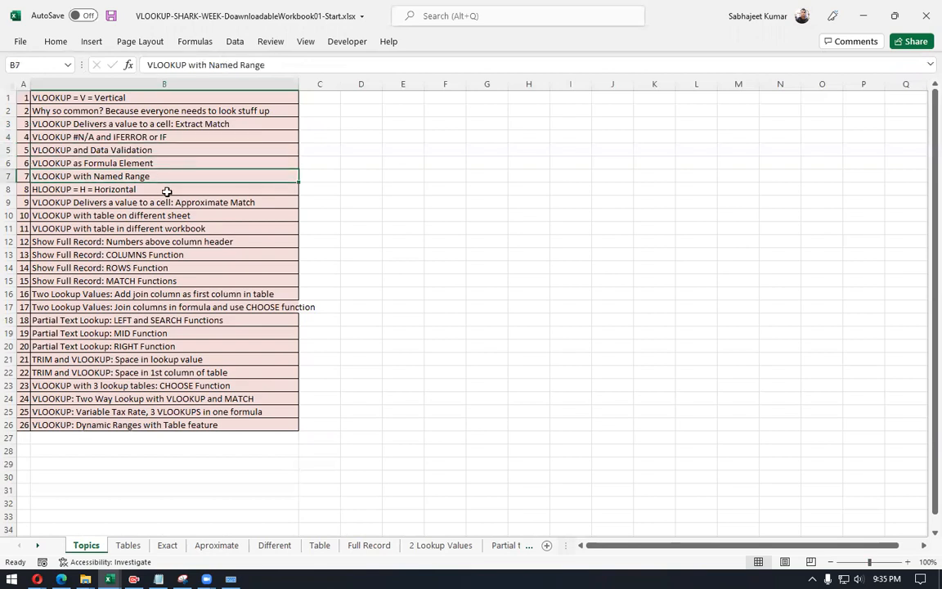
pyautogui.click(170, 191)
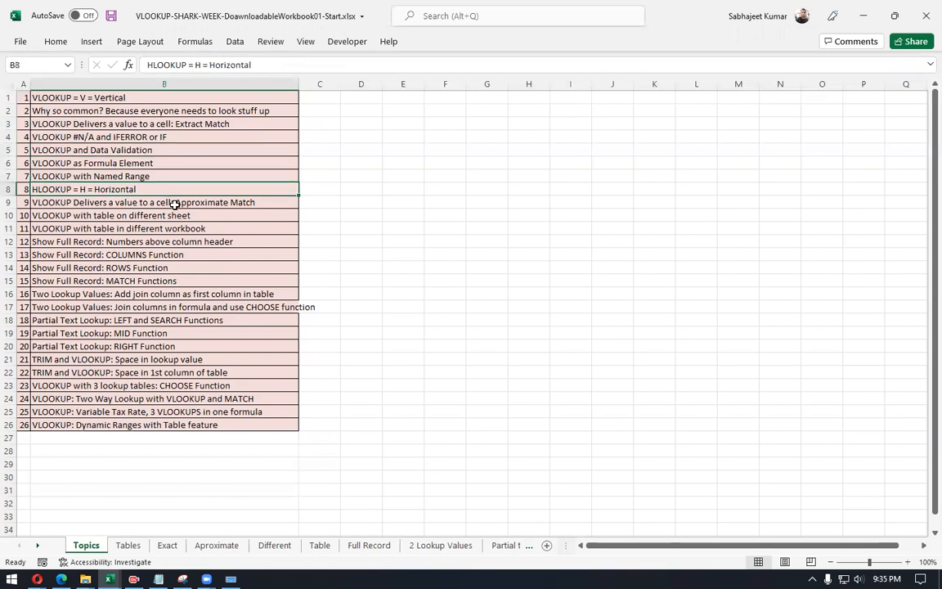
pyautogui.click(175, 204)
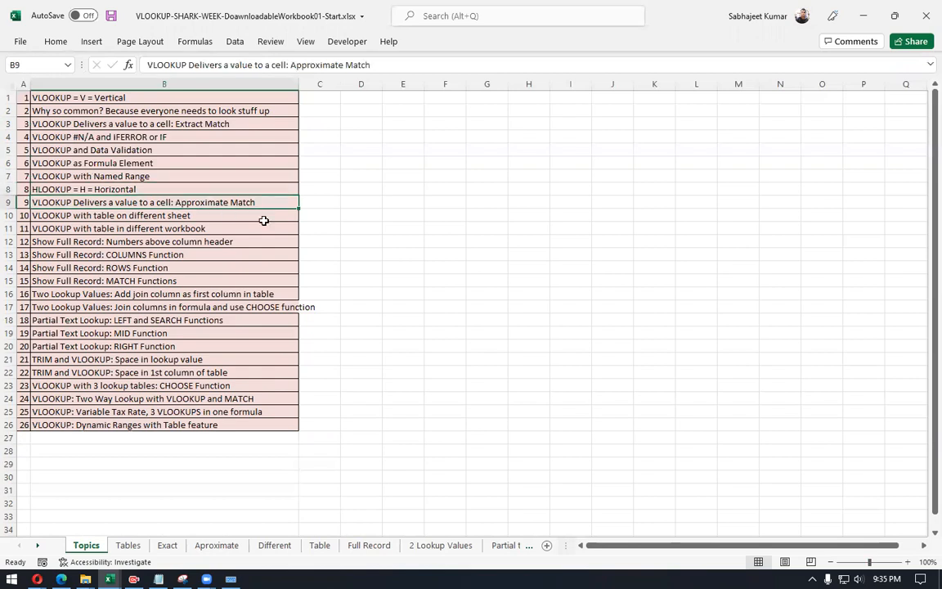
pyautogui.click(246, 215)
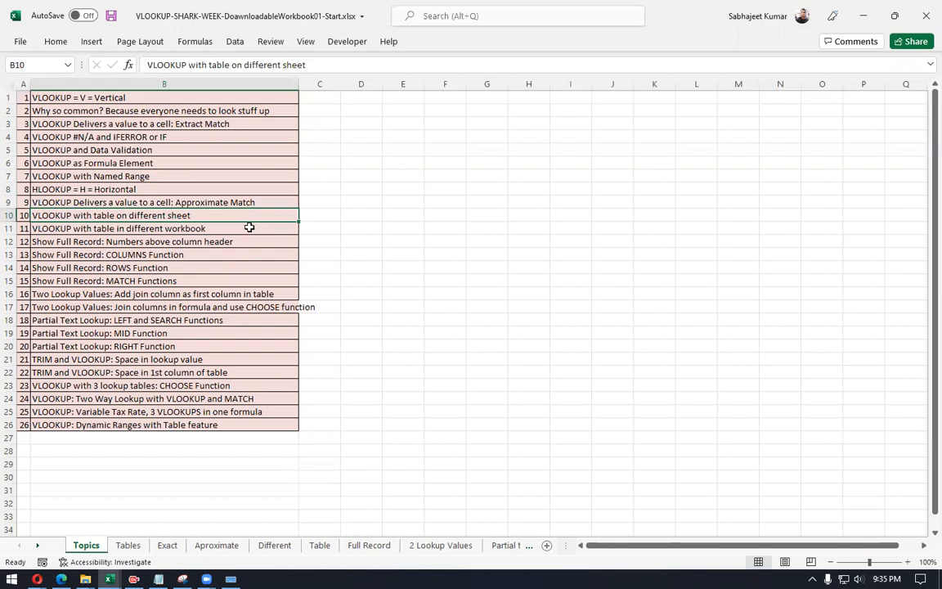
pyautogui.click(249, 229)
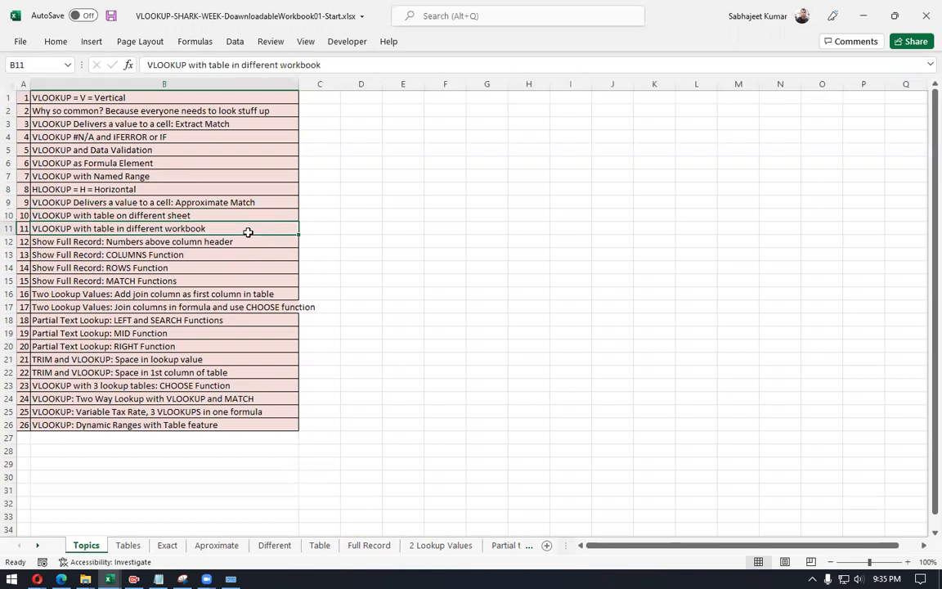
pyautogui.click(248, 246)
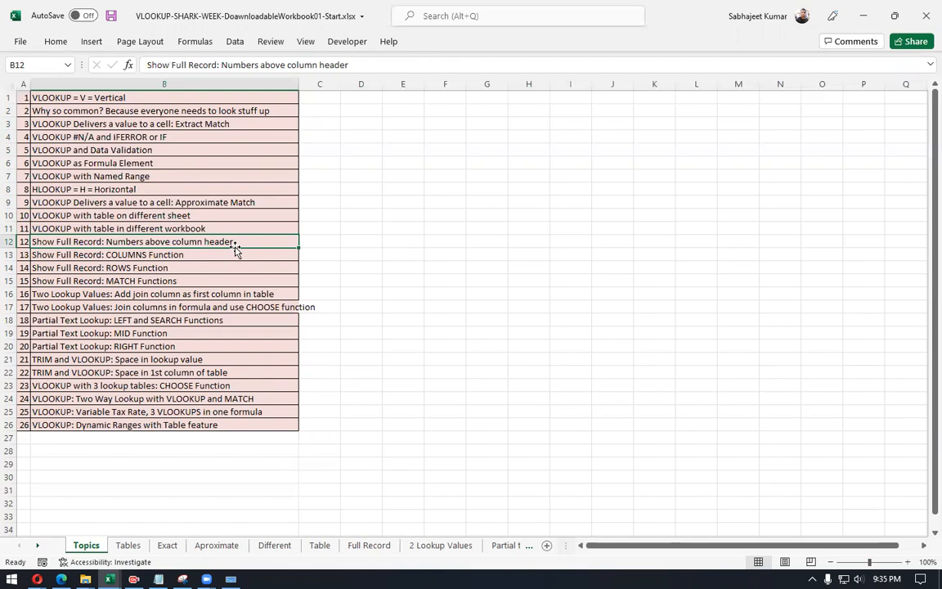
pyautogui.click(247, 253)
pyautogui.click(242, 270)
pyautogui.click(243, 282)
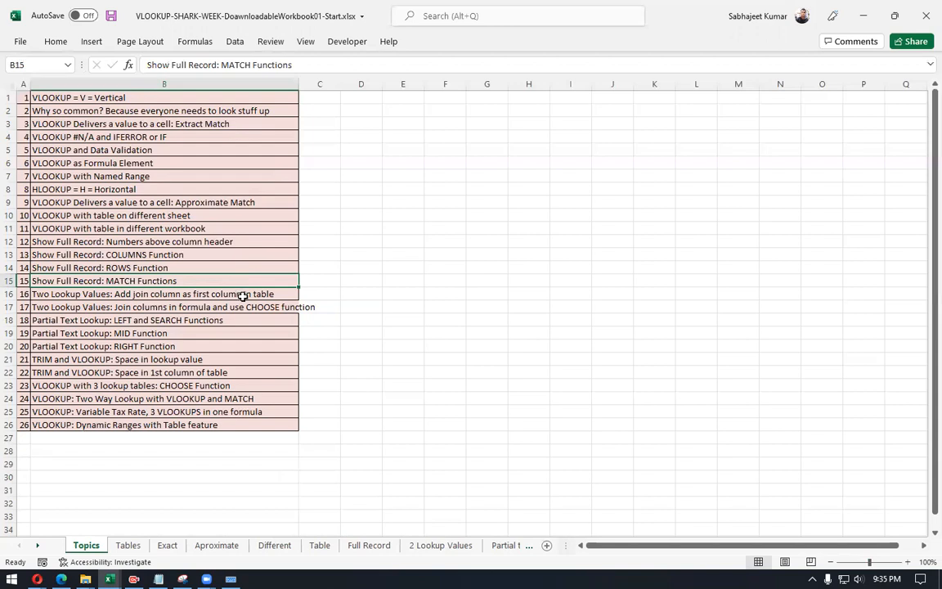
pyautogui.click(243, 296)
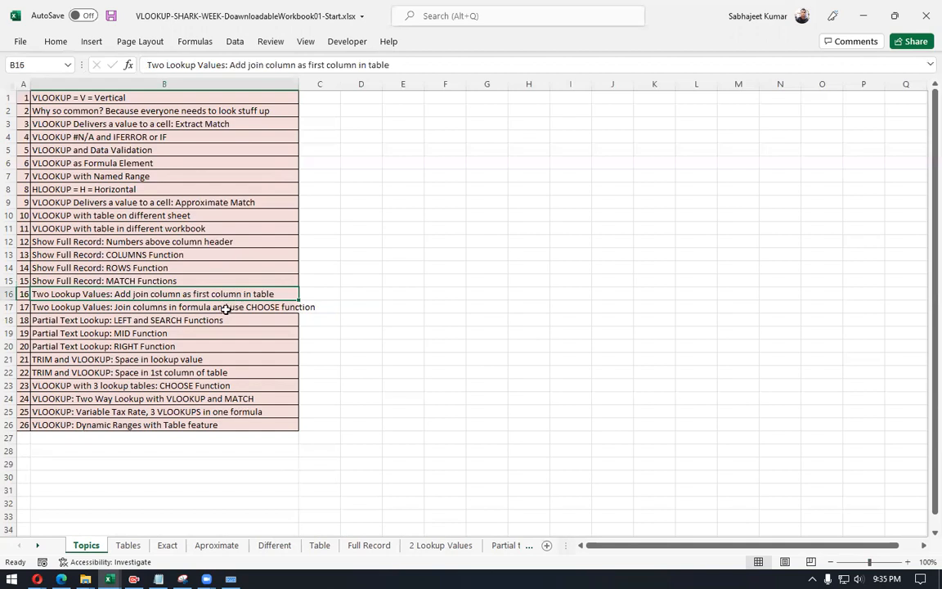
pyautogui.click(226, 308)
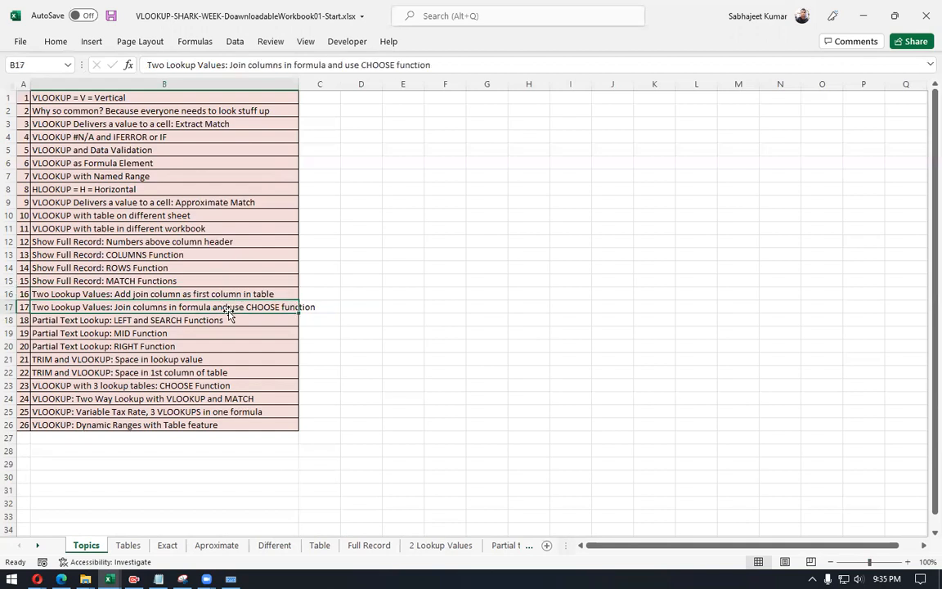
pyautogui.click(209, 321)
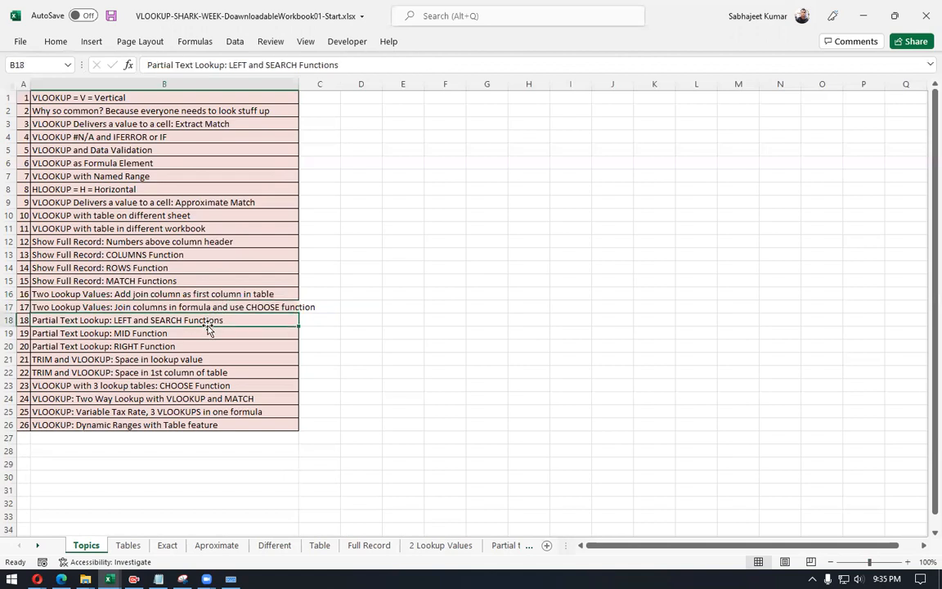
pyautogui.click(198, 332)
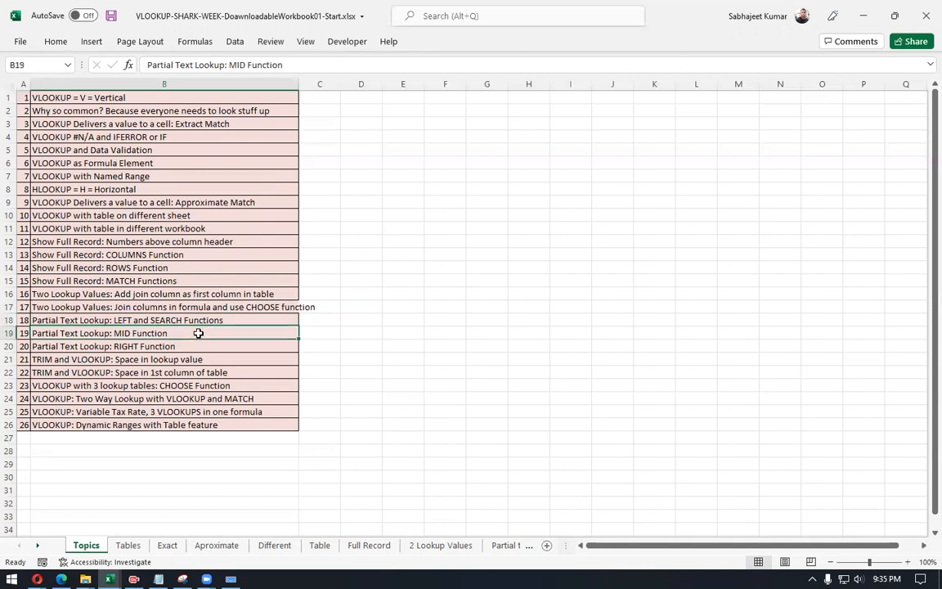
pyautogui.click(199, 347)
pyautogui.moveTo(199, 358); pyautogui.dragTo(198, 332)
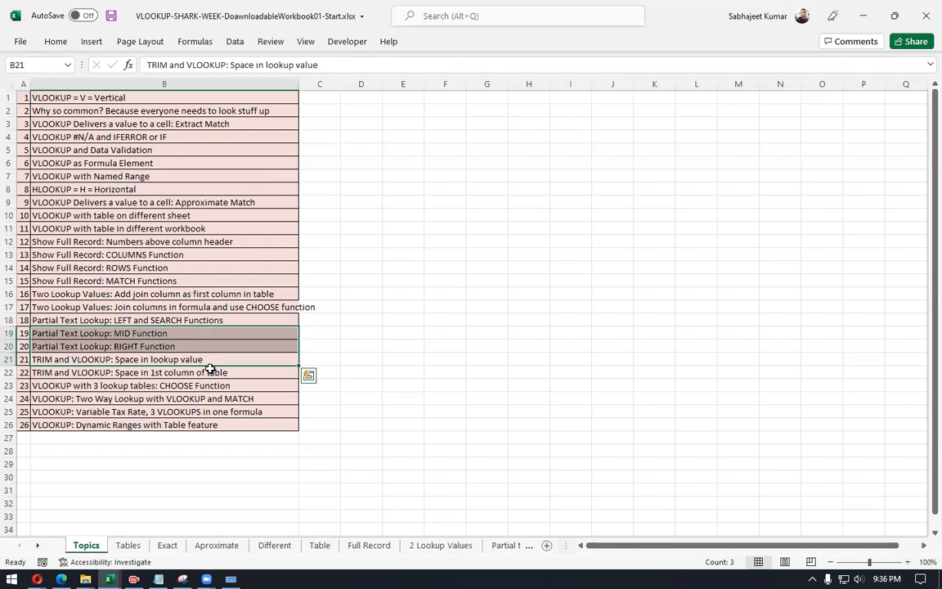
pyautogui.click(206, 361)
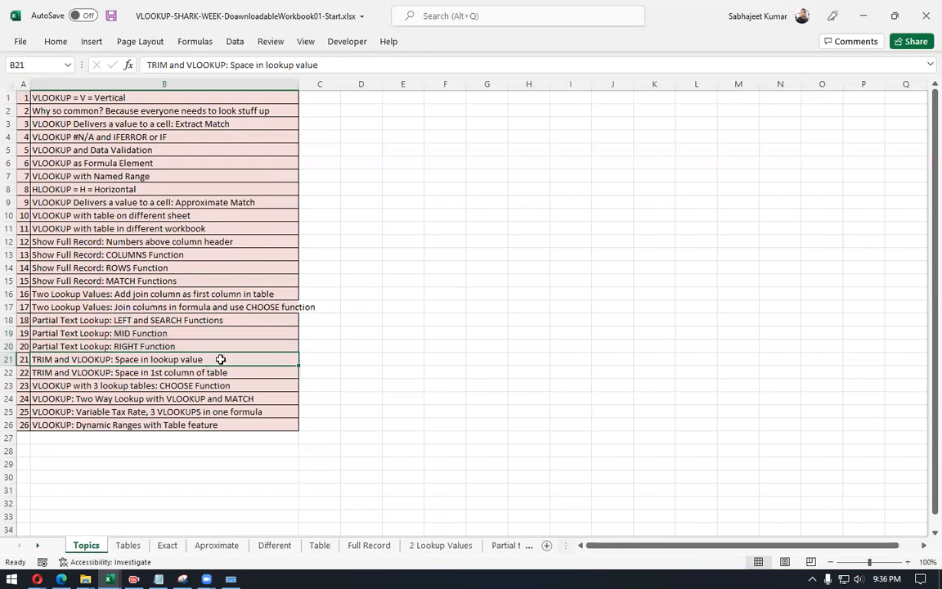
pyautogui.click(229, 372)
pyautogui.click(242, 387)
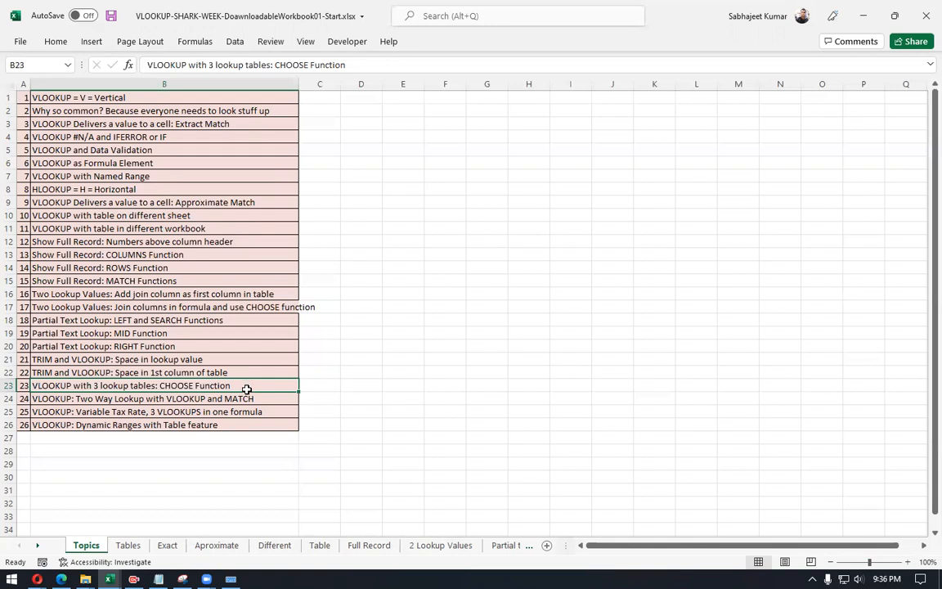
pyautogui.click(245, 398)
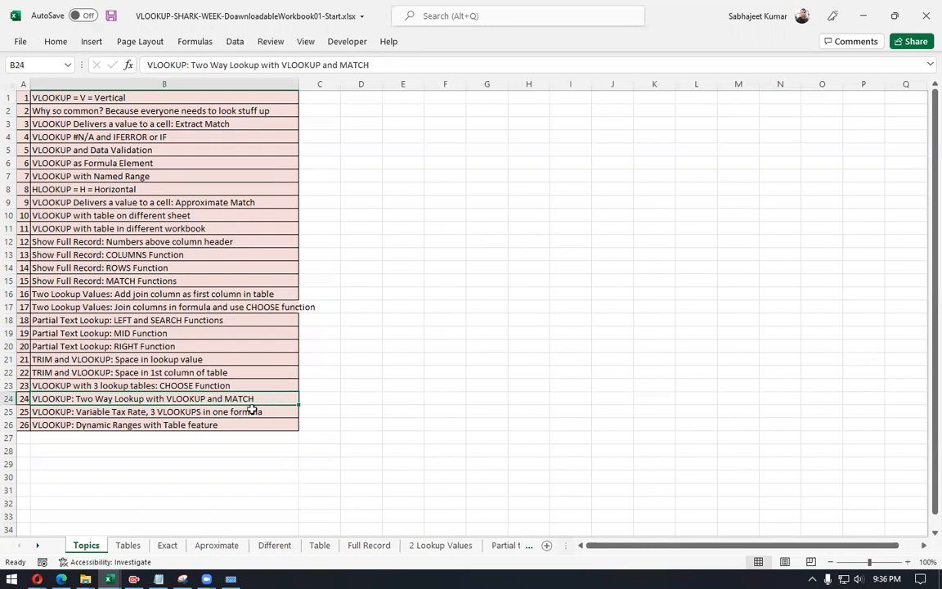
pyautogui.click(246, 413)
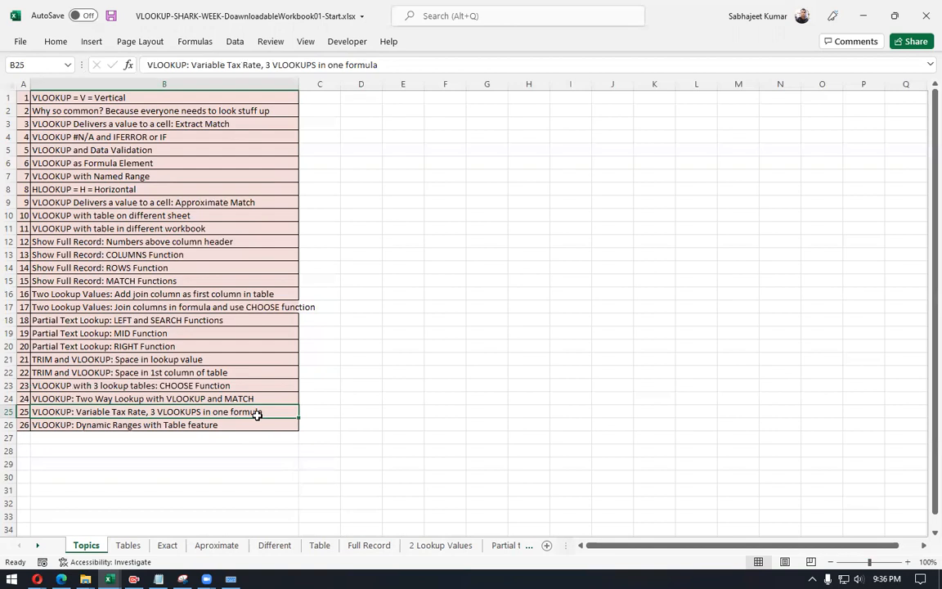
pyautogui.click(250, 427)
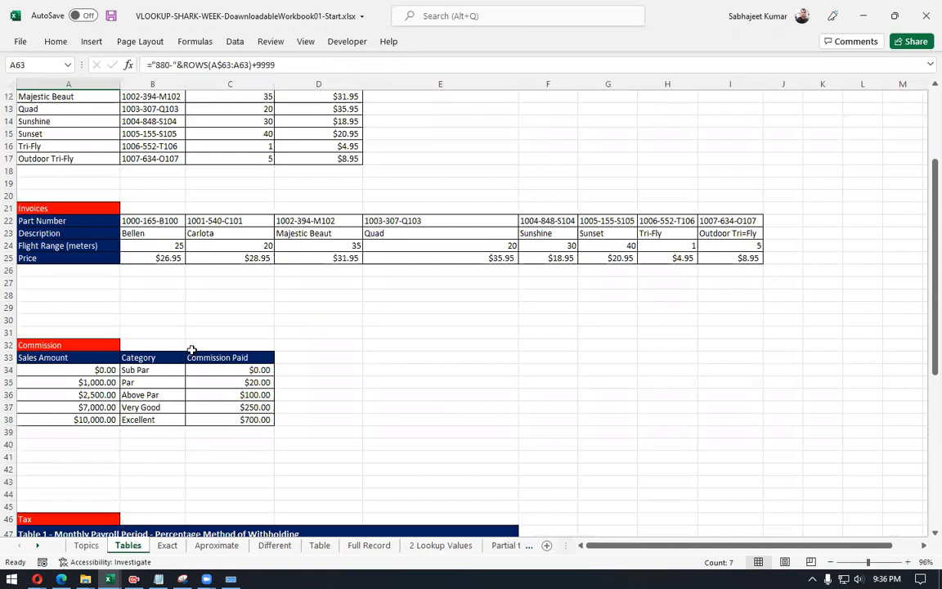
# Step: Look over the vertical and horizontal Invoices tables at the start of the Tables sheet
pyautogui.scroll(4, 191, 353)
pyautogui.click(180, 123)
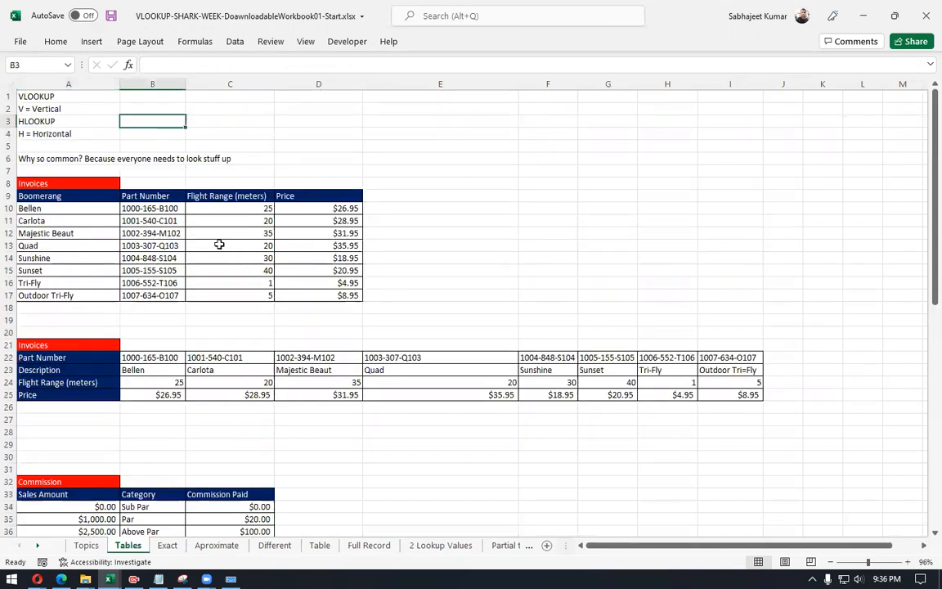
pyautogui.click(193, 208)
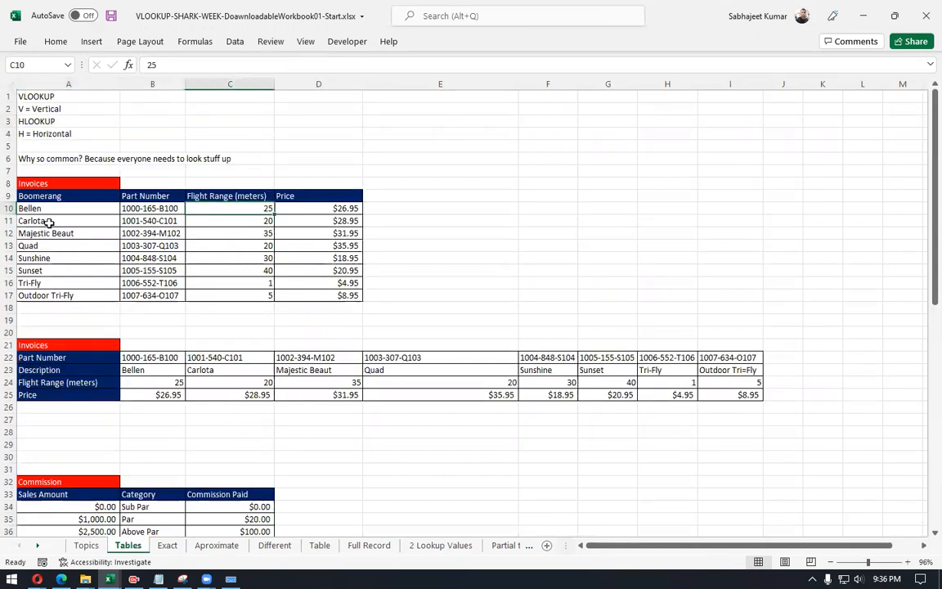
# Step: Switch to the Exact sheet and examine the boomerang table A4:D12 and the Boomerang and Price cells in row 15
pyautogui.click(167, 544)
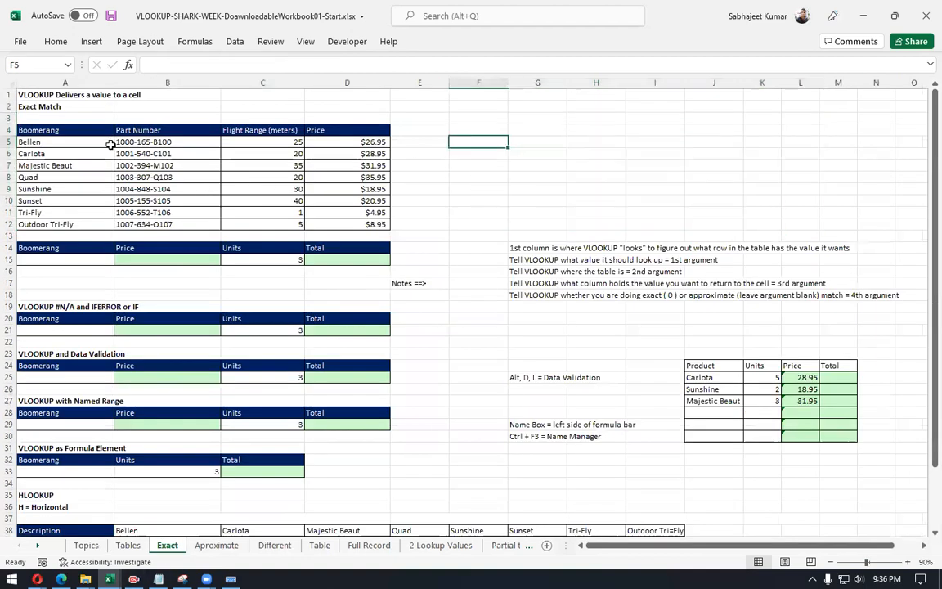
pyautogui.moveTo(46, 129); pyautogui.dragTo(164, 165)
pyautogui.moveTo(220, 188); pyautogui.dragTo(359, 219)
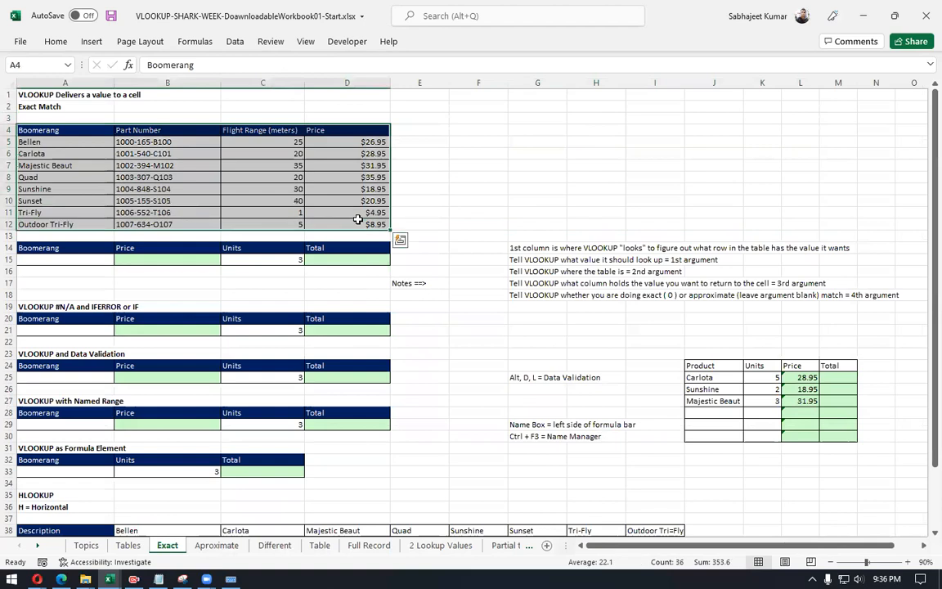
pyautogui.click(57, 129)
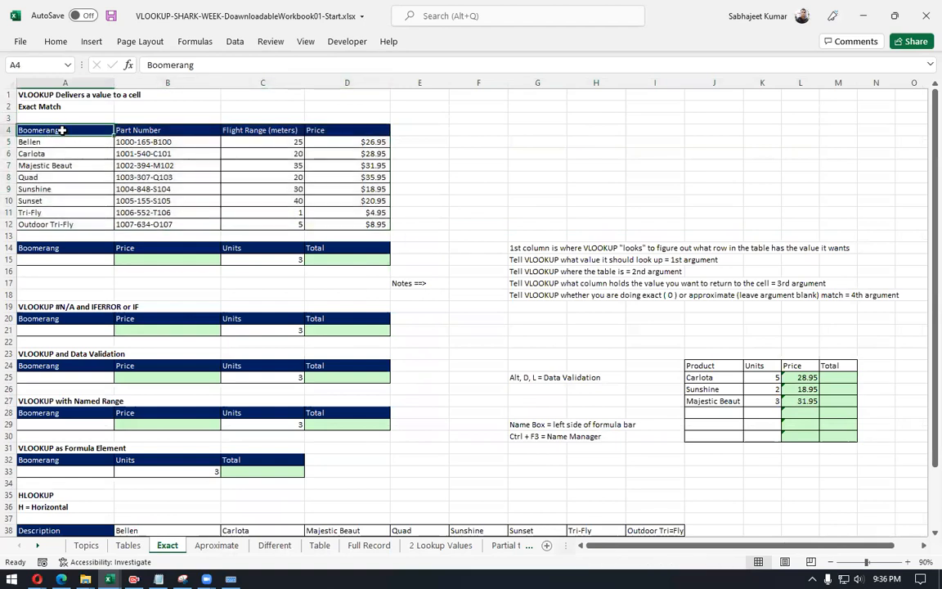
pyautogui.click(77, 258)
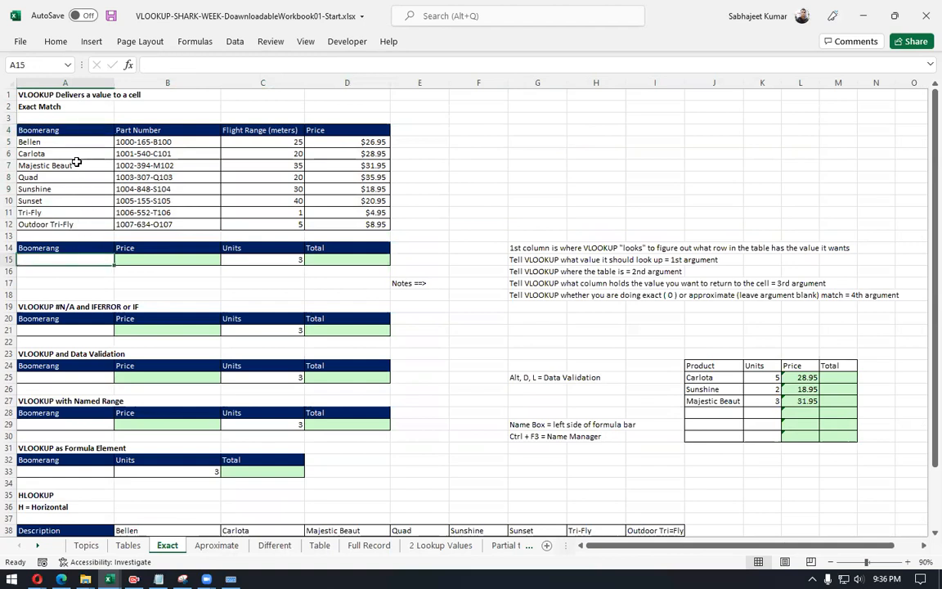
pyautogui.click(135, 260)
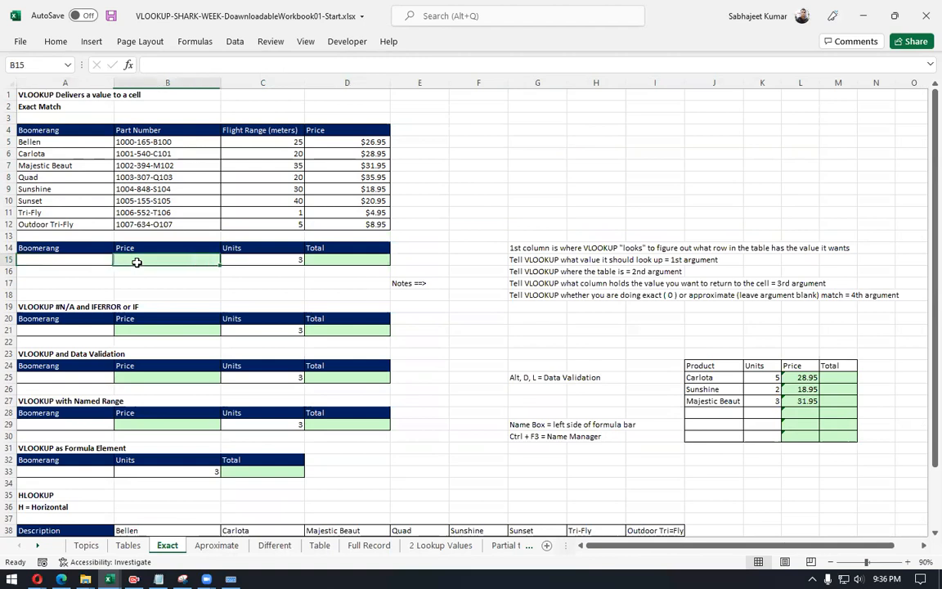
# Step: Enter Sunset as the boomerang to look up in cell A15 of the Exact sheet
pyautogui.click(75, 257)
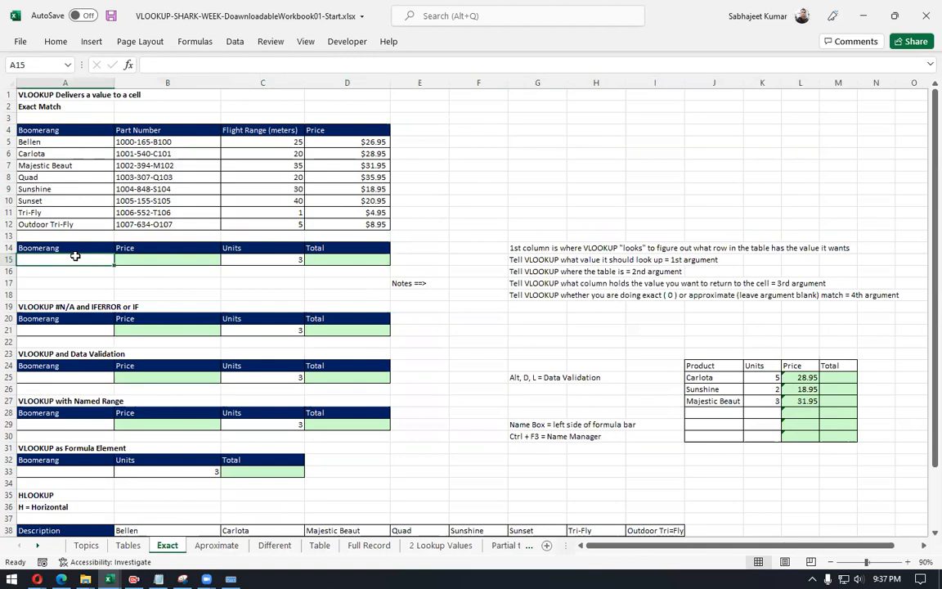
pyautogui.write('Sunset')
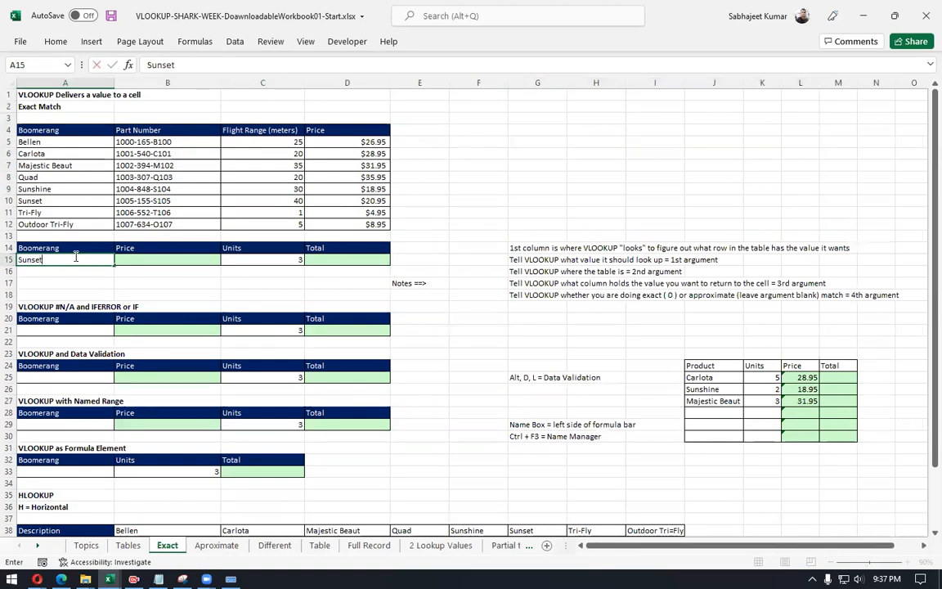
pyautogui.press('Tab')
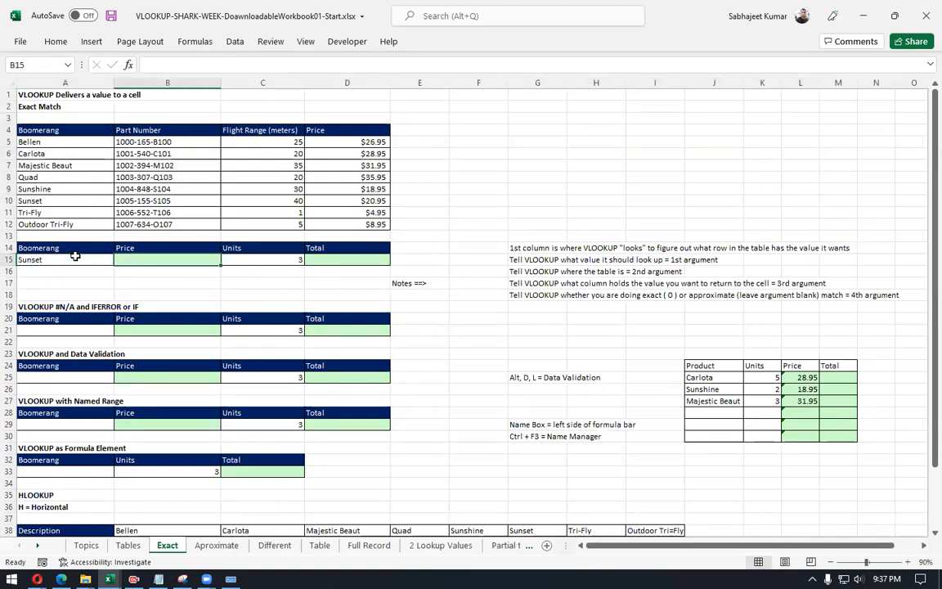
# Step: Start a VLOOKUP formula in the Price cell B15 with A15 as its lookup value
pyautogui.write('=vlo')
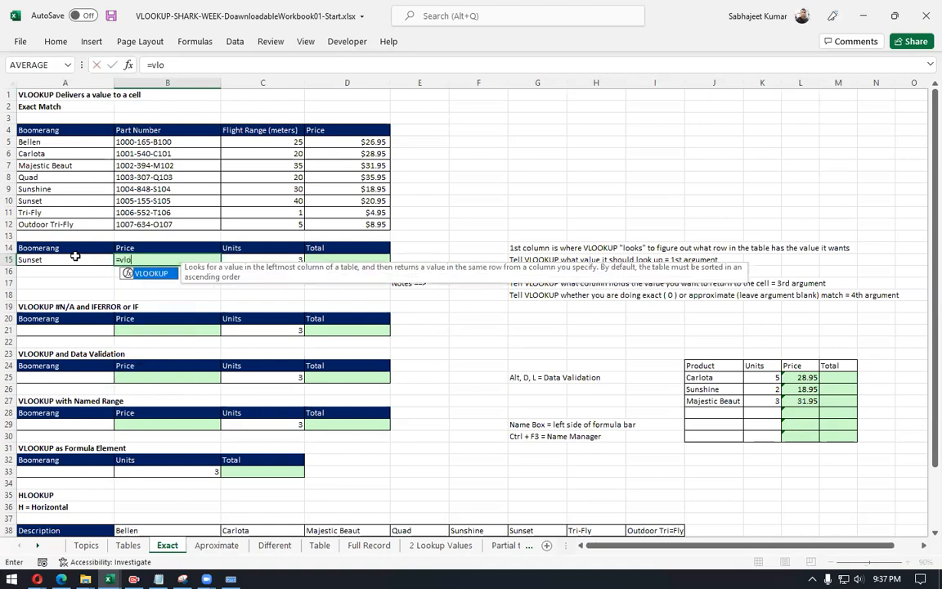
pyautogui.press('Tab')
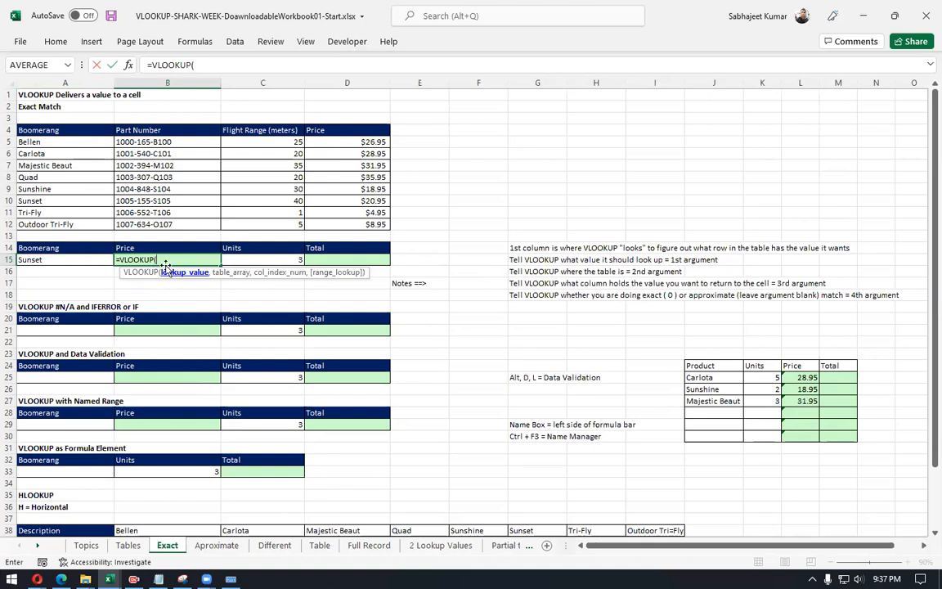
pyautogui.click(63, 270)
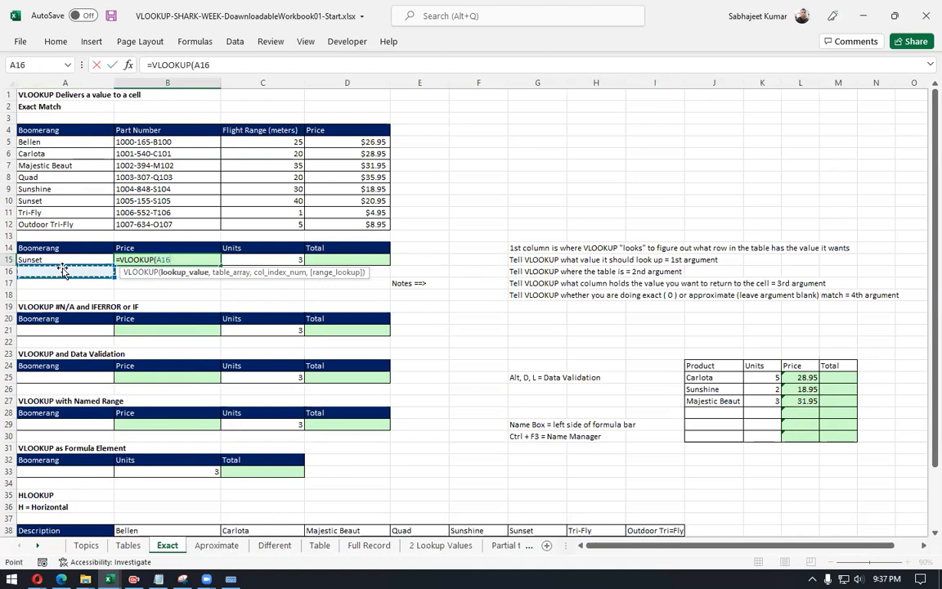
pyautogui.click(62, 247)
pyautogui.click(60, 258)
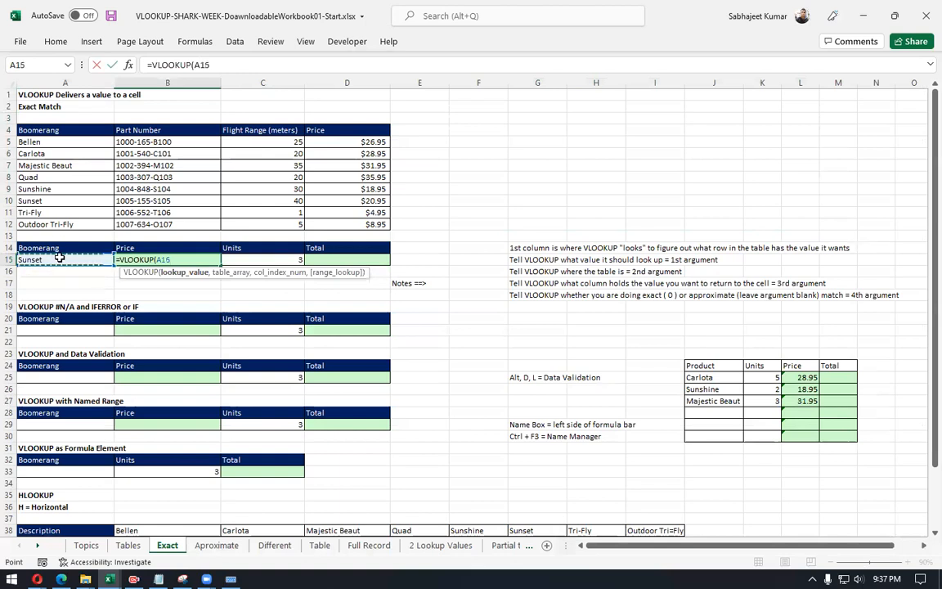
pyautogui.write(',')
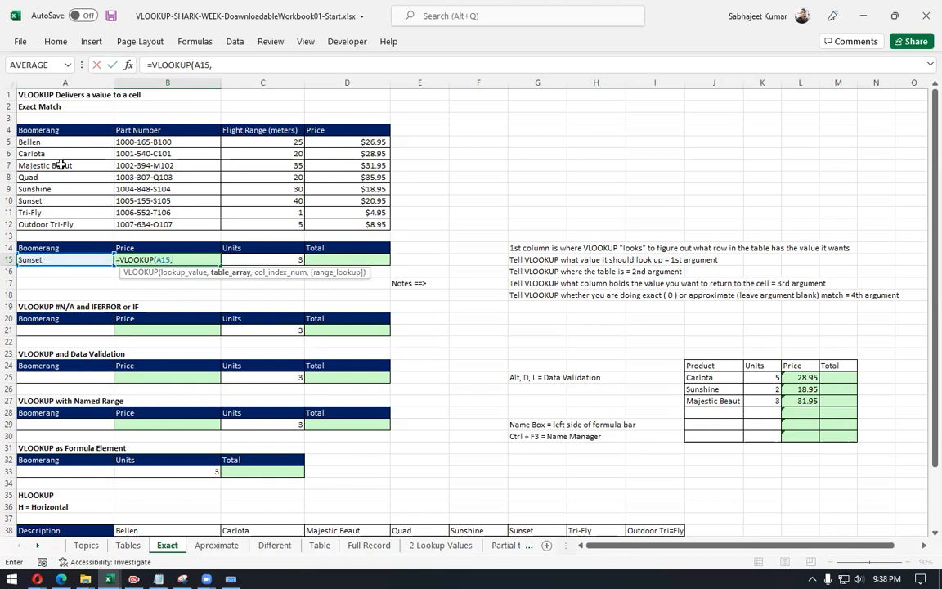
# Step: Set the VLOOKUP's table array to the boomerang table A4:D12, including its header row
pyautogui.click(41, 141)
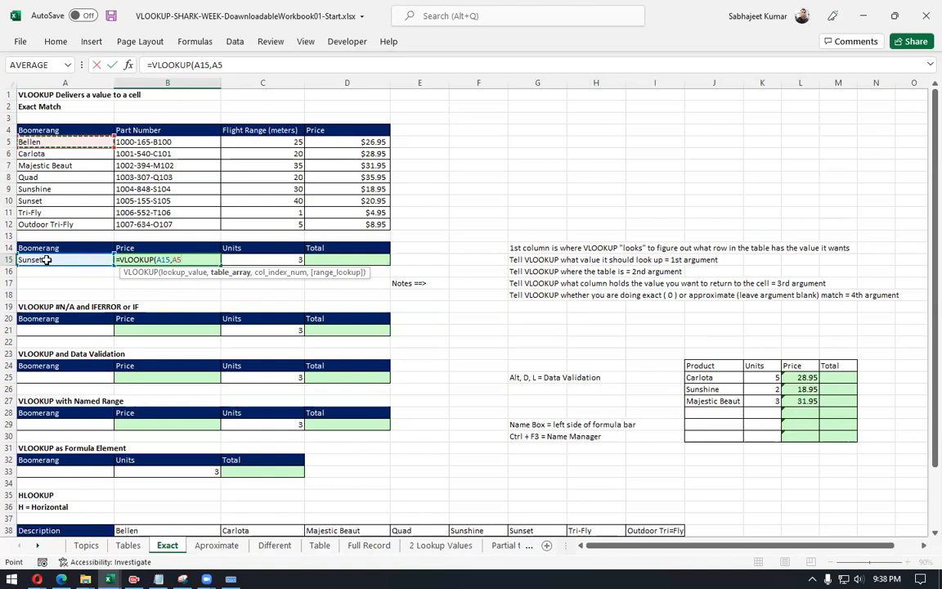
pyautogui.moveTo(137, 142); pyautogui.dragTo(353, 222)
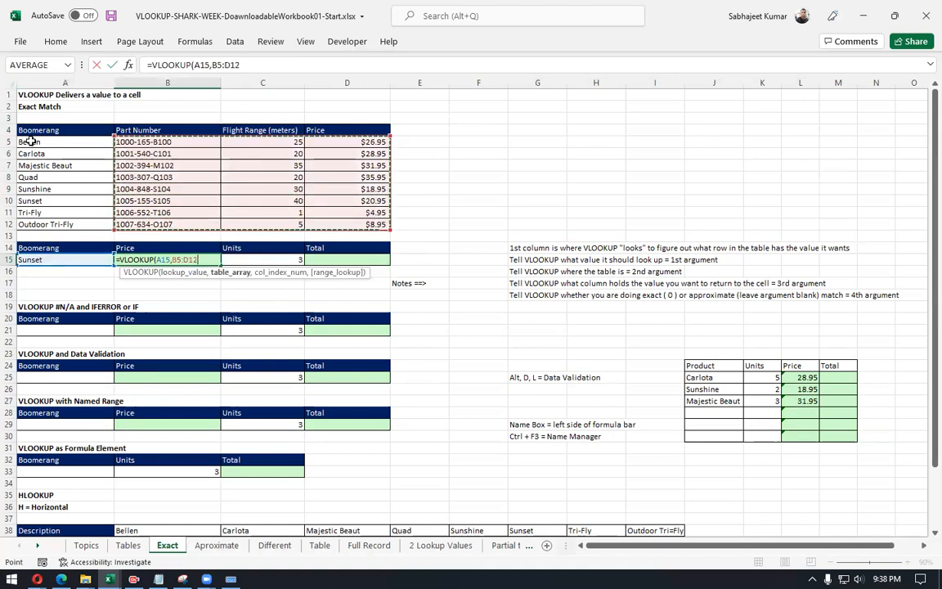
pyautogui.moveTo(30, 141); pyautogui.dragTo(357, 226)
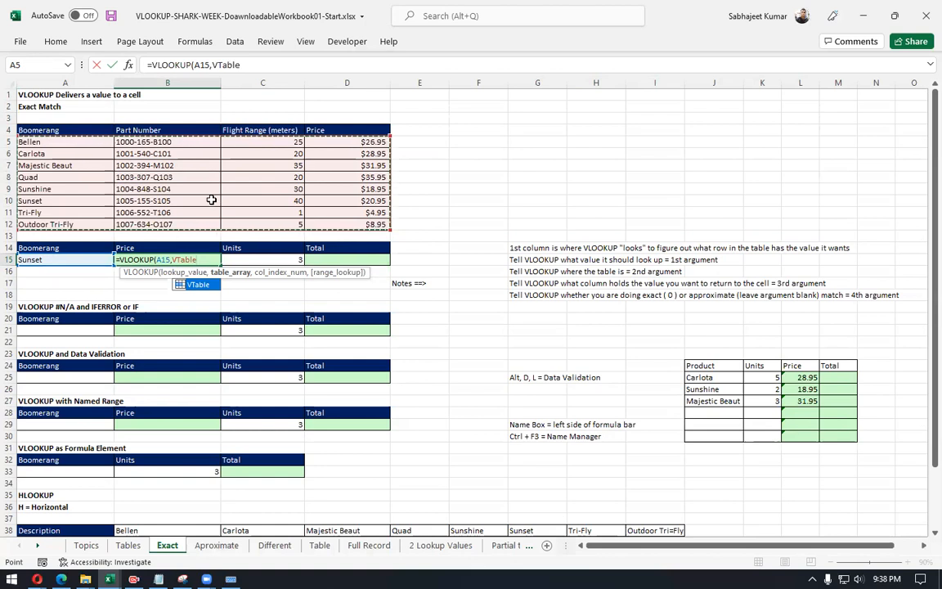
pyautogui.press('Tab')
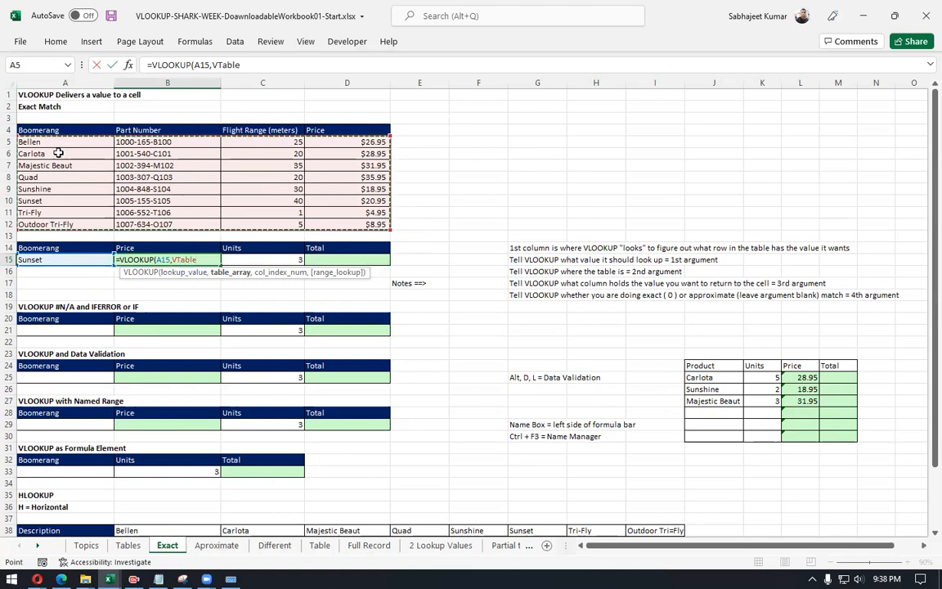
pyautogui.moveTo(36, 130); pyautogui.dragTo(369, 225)
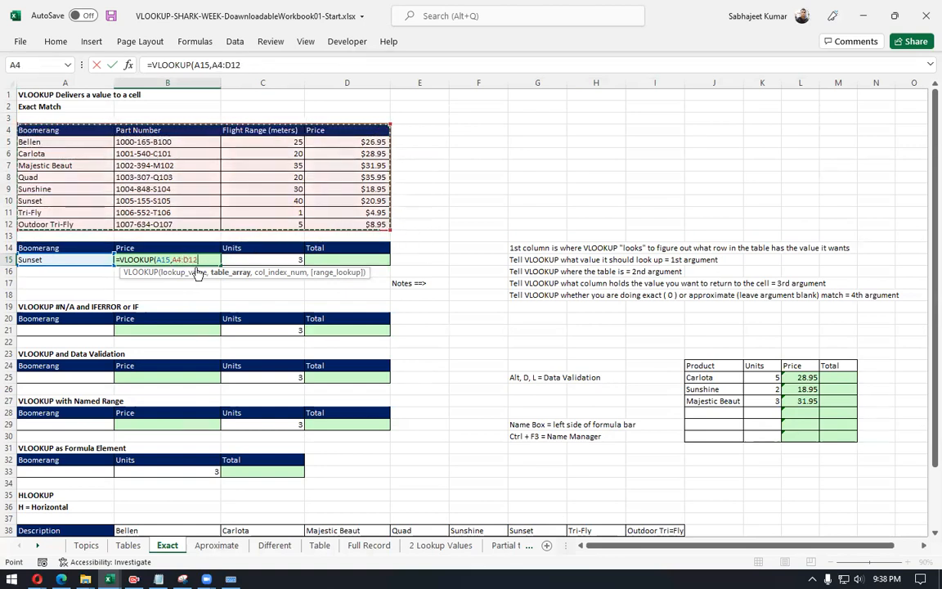
pyautogui.write(',')
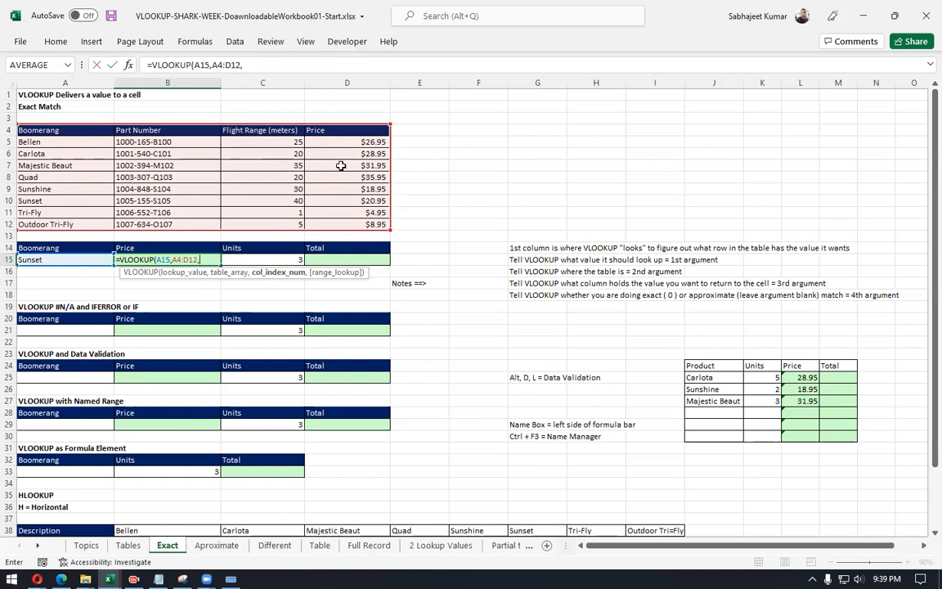
# Step: Complete the VLOOKUP in B15 with column index 4 and range lookup 0 for an exact match
pyautogui.write('4')
pyautogui.write(',')
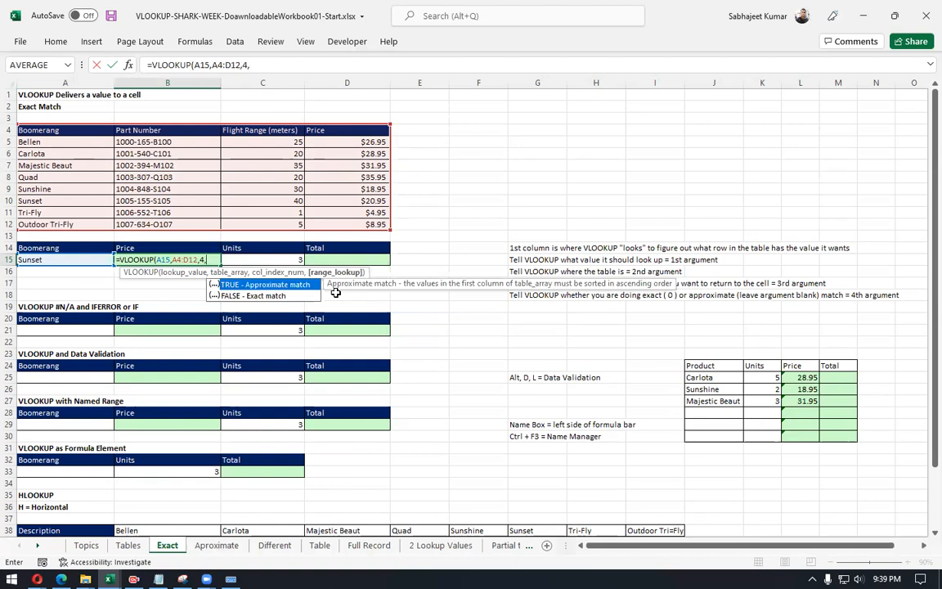
pyautogui.click(256, 297)
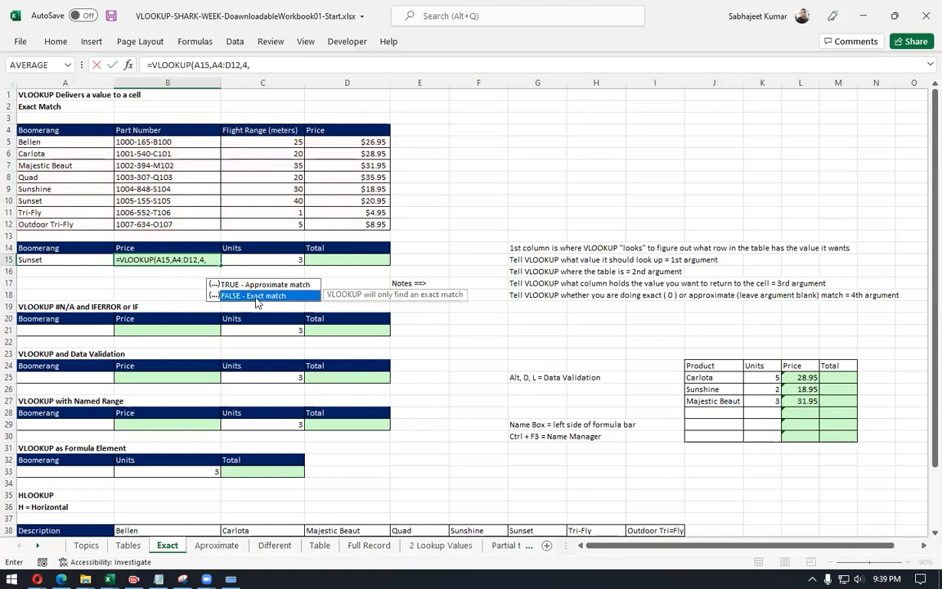
pyautogui.write('0')
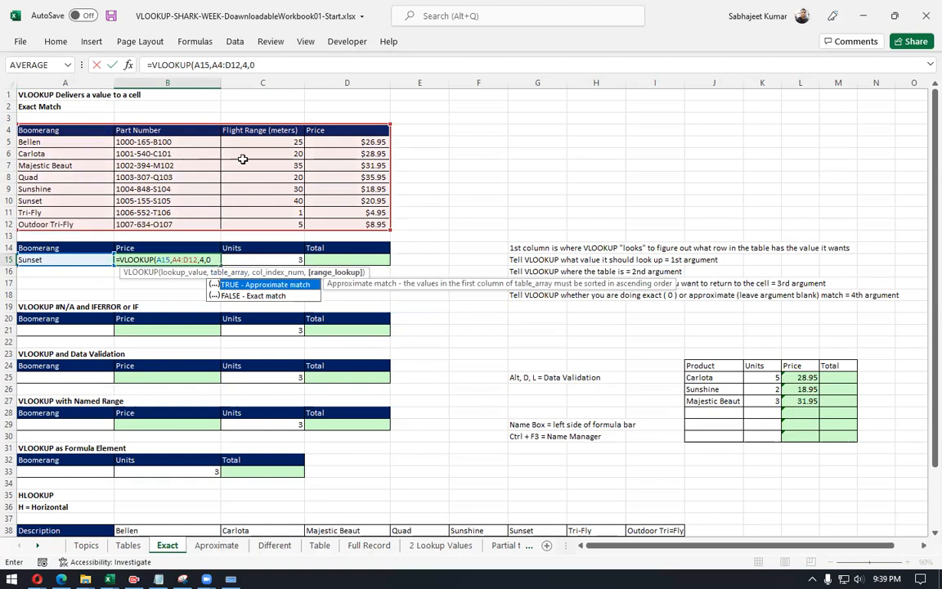
pyautogui.click(268, 65)
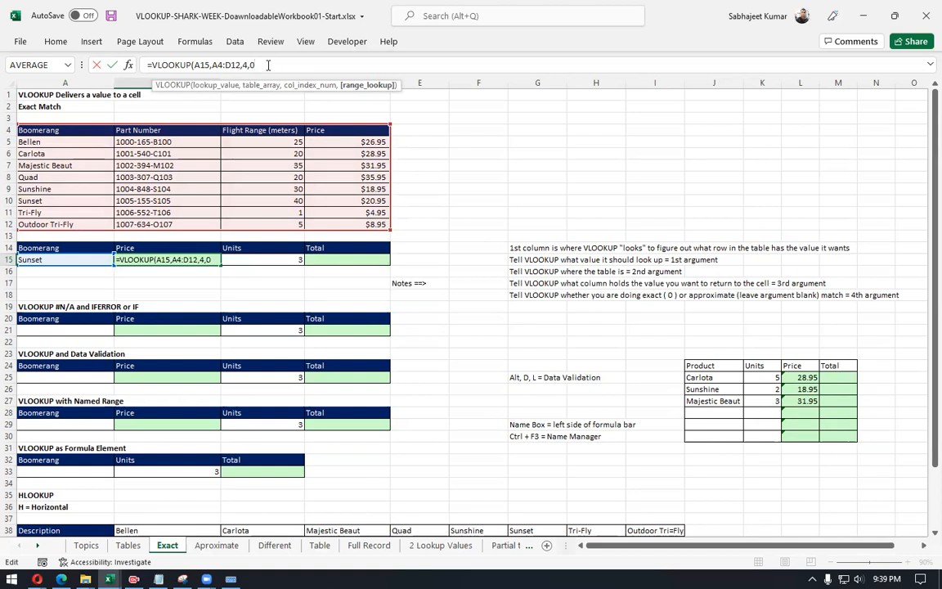
pyautogui.write(')')
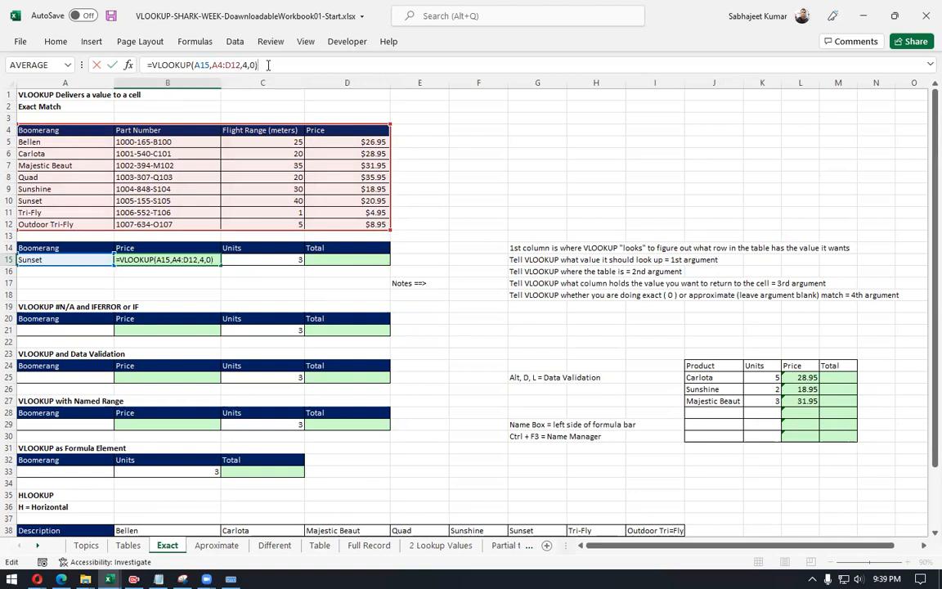
pyautogui.press('Return')
pyautogui.press('Up')
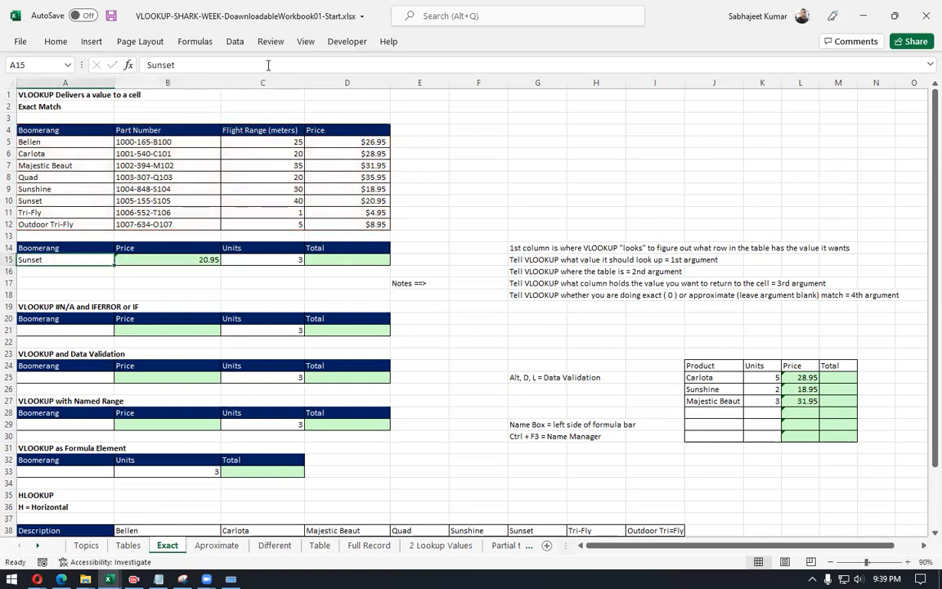
pyautogui.press('Right')
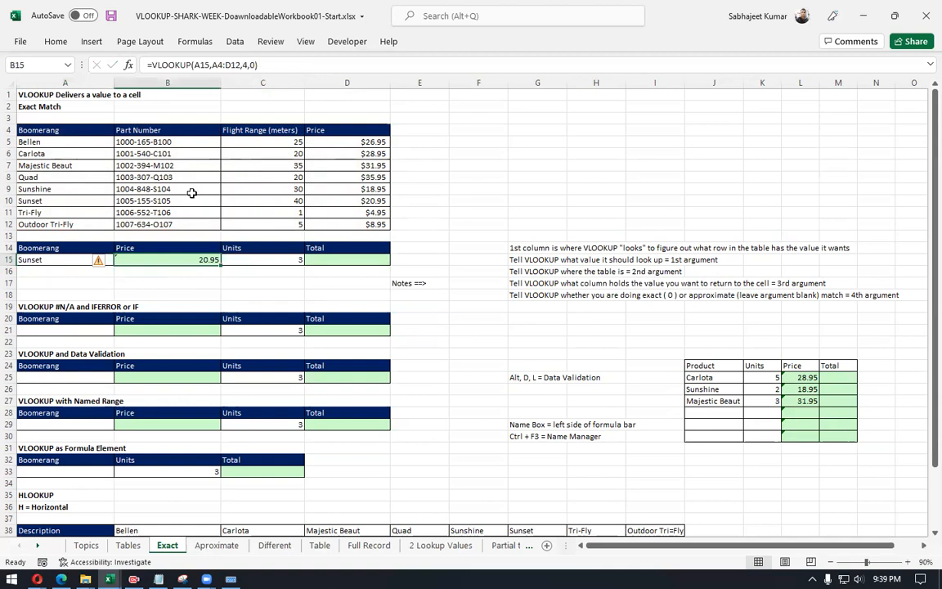
# Step: Check the price in B15 against the Sunset row, and replace the boomerang in A15 with Bellen to test the lookup
pyautogui.click(181, 201)
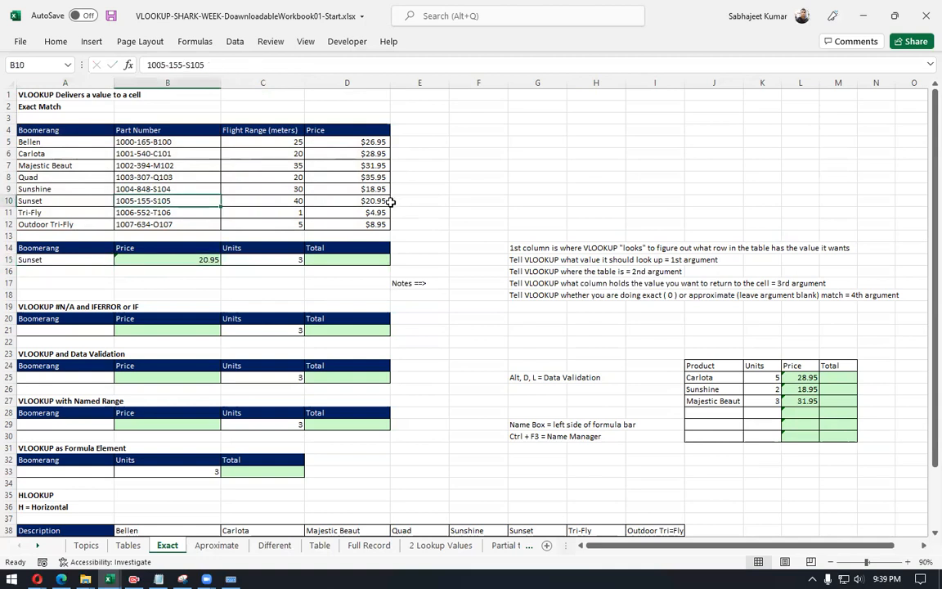
pyautogui.click(144, 259)
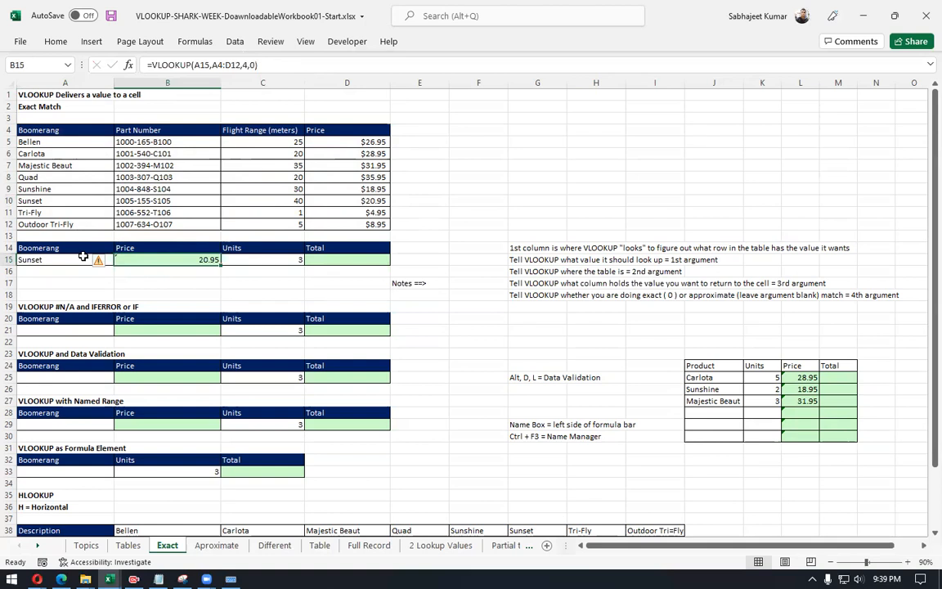
pyautogui.click(64, 260)
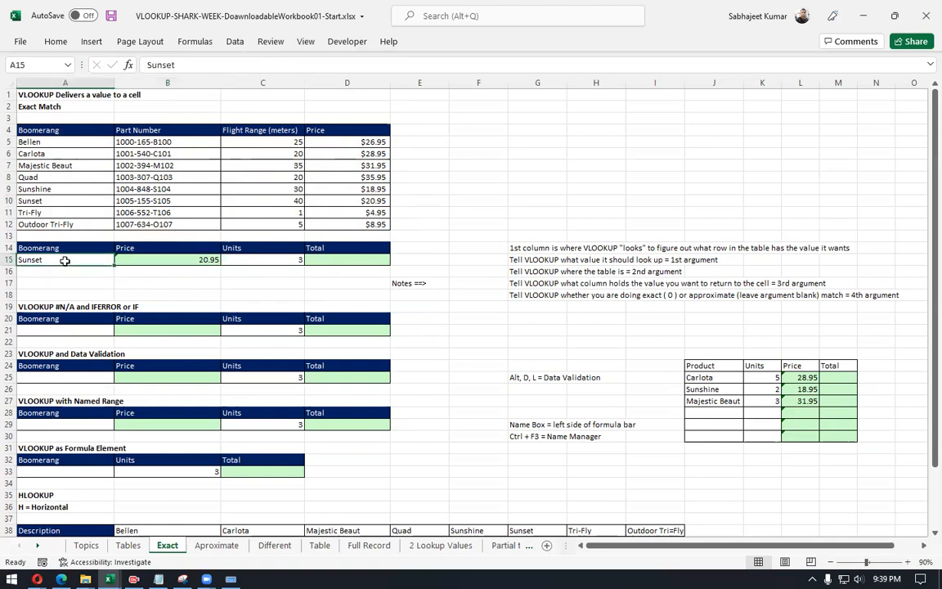
pyautogui.write('Bellen')
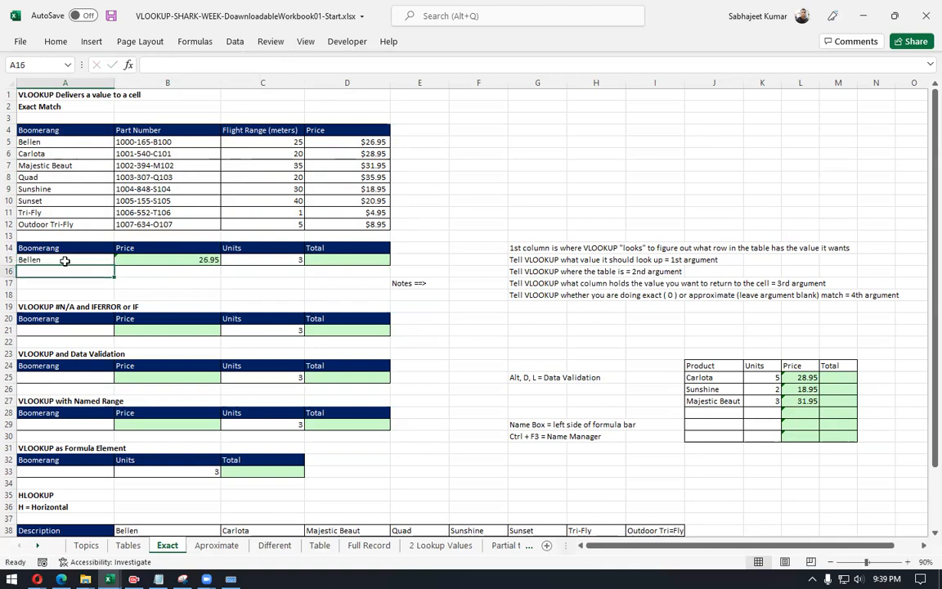
pyautogui.click(64, 260)
pyautogui.hotkey('shift', 'space')
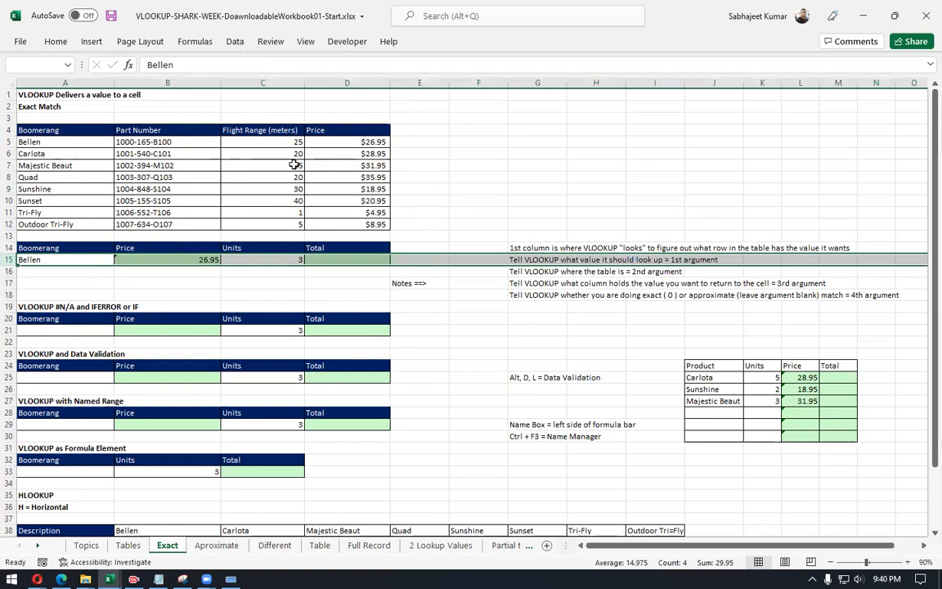
pyautogui.click(199, 258)
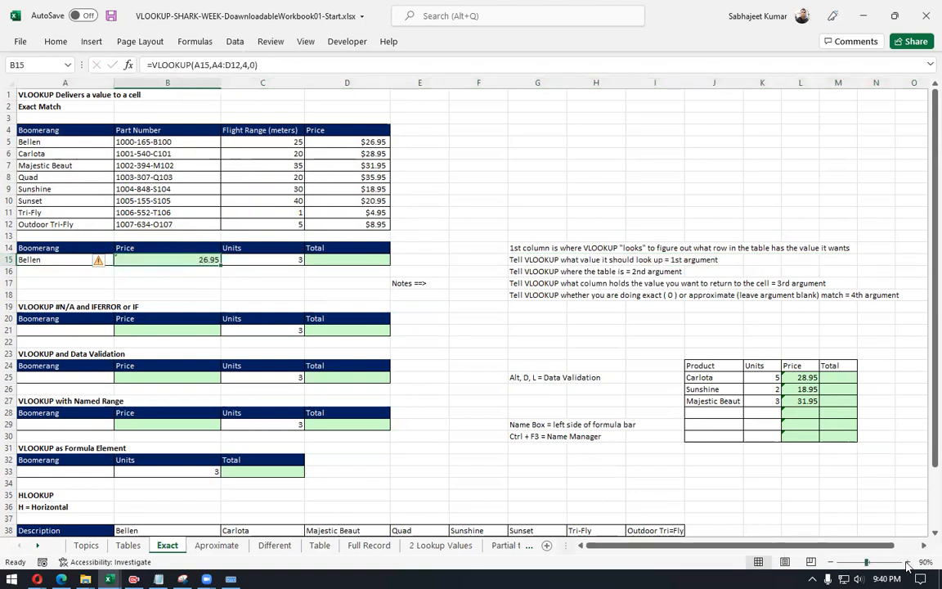
# Step: Enlarge the sheet to 100% zoom and look over the Price, Units and Total cells in row 15
pyautogui.click(906, 562)
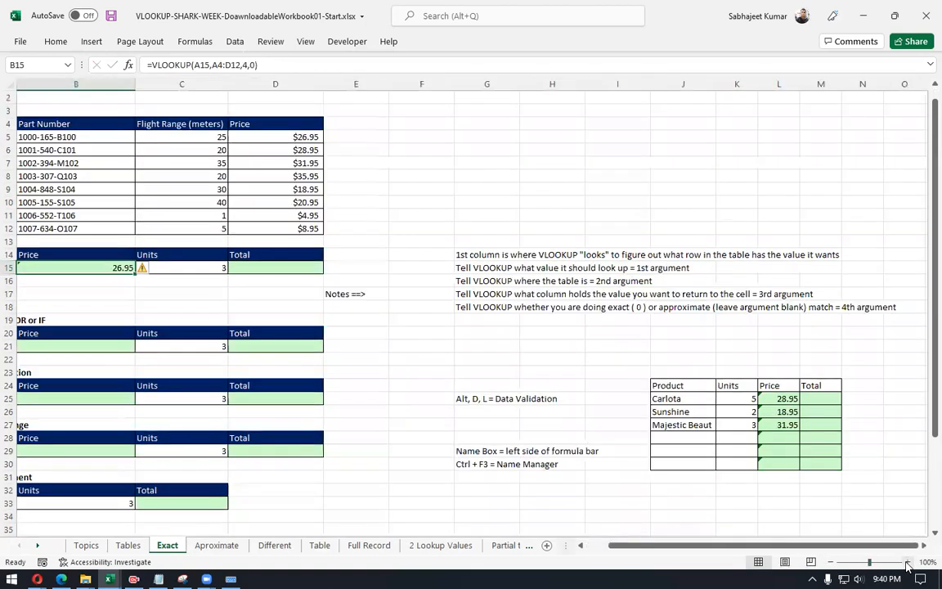
pyautogui.click(197, 291)
pyautogui.press('Home')
pyautogui.press('Up')
pyautogui.press('Up')
pyautogui.press('Right')
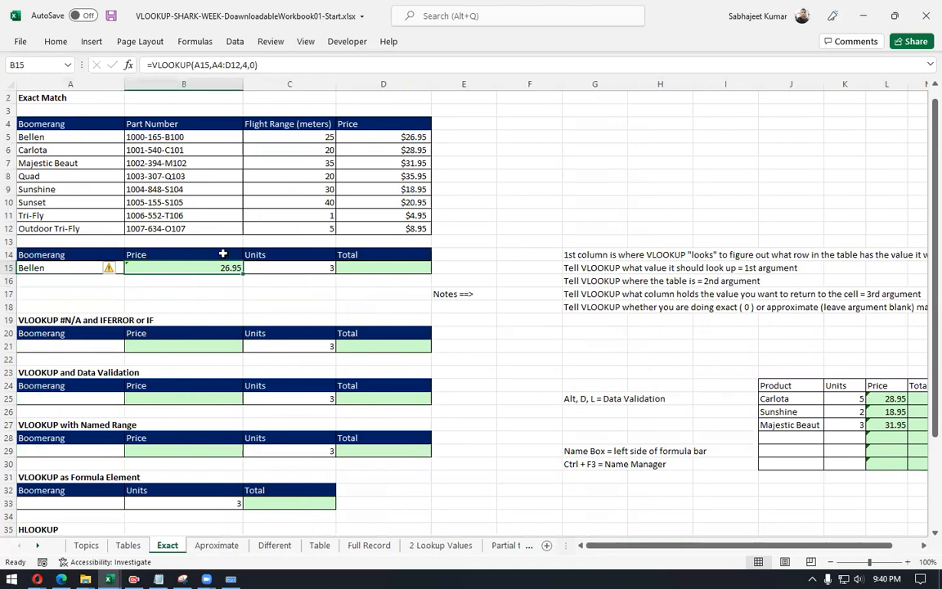
pyautogui.click(312, 270)
pyautogui.click(375, 267)
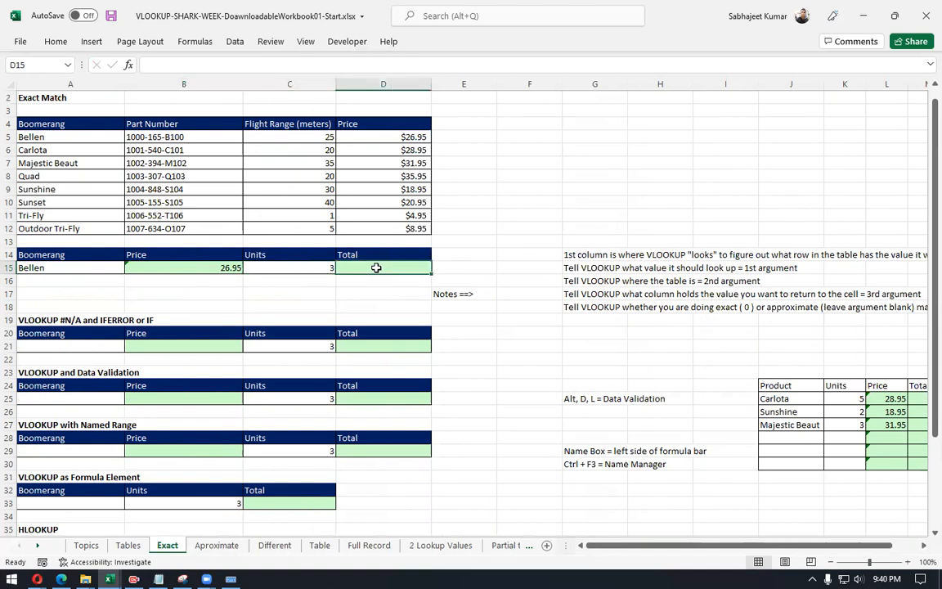
pyautogui.click(291, 268)
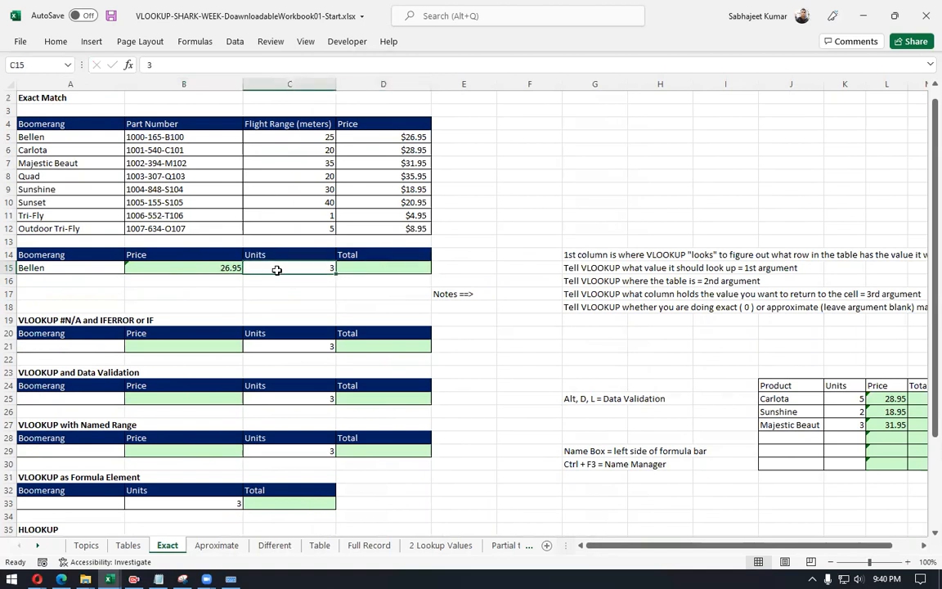
# Step: Calculate the total in D15 by multiplying price by units with =B15*C15, and return to the boomerang cell A15
pyautogui.click(364, 268)
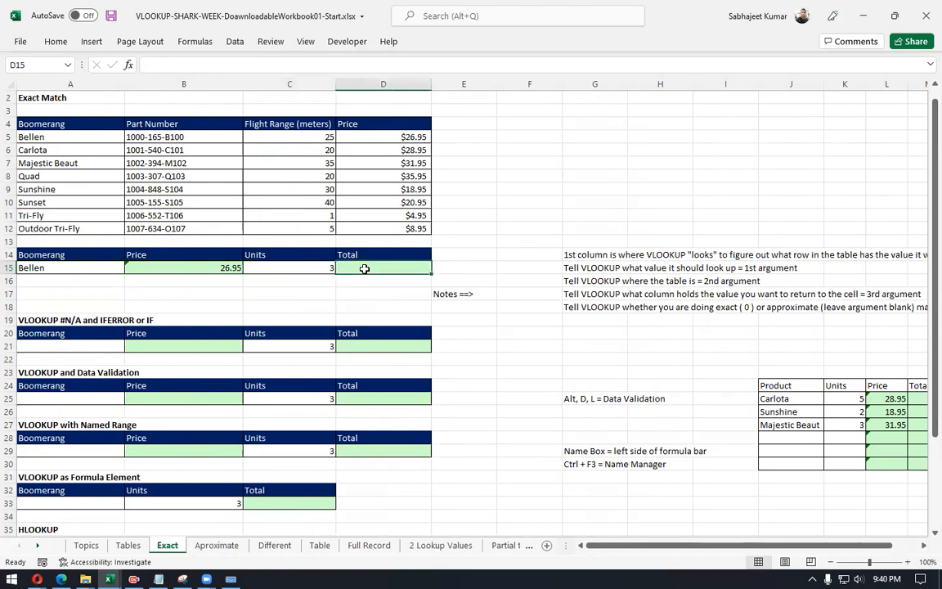
pyautogui.write('=')
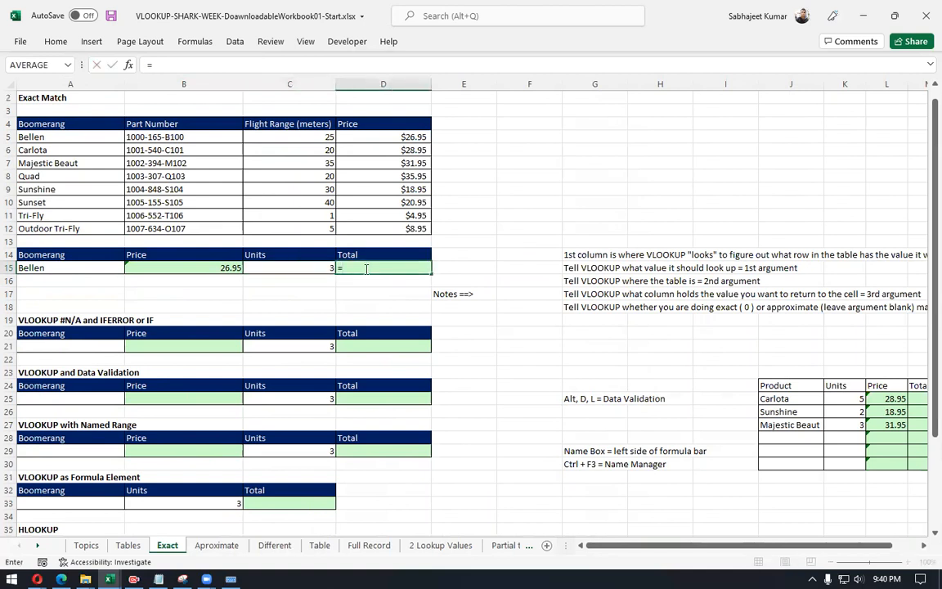
pyautogui.click(229, 268)
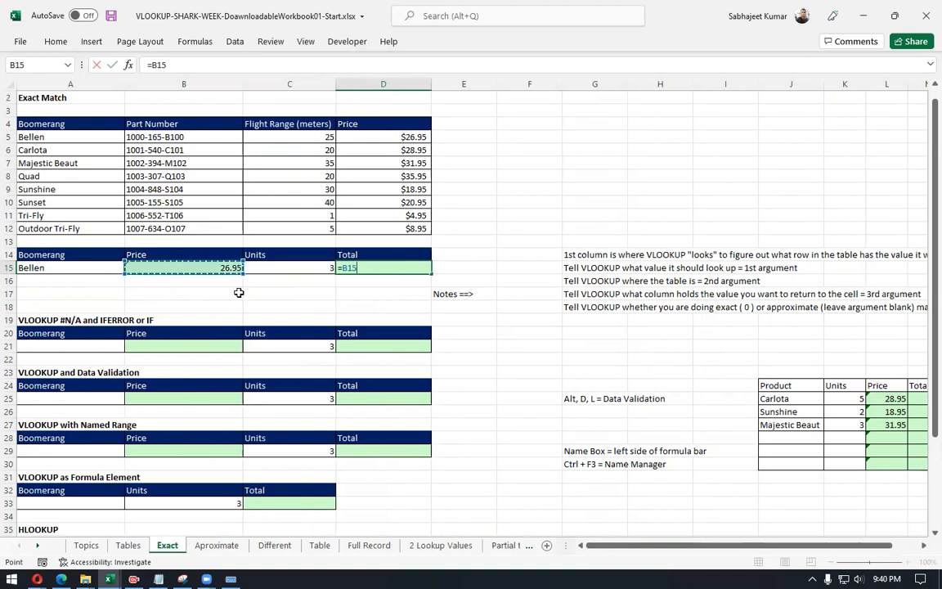
pyautogui.write('*')
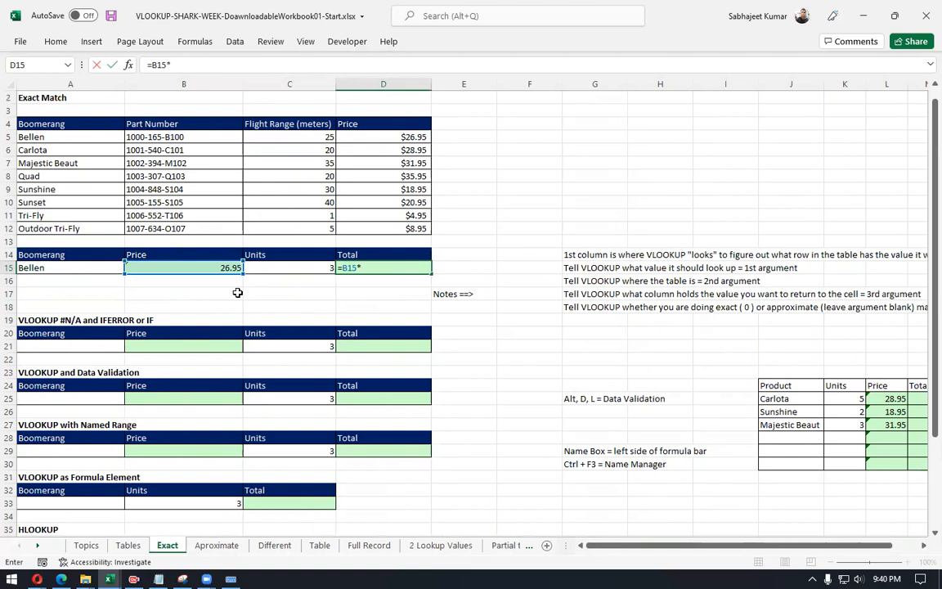
pyautogui.click(300, 266)
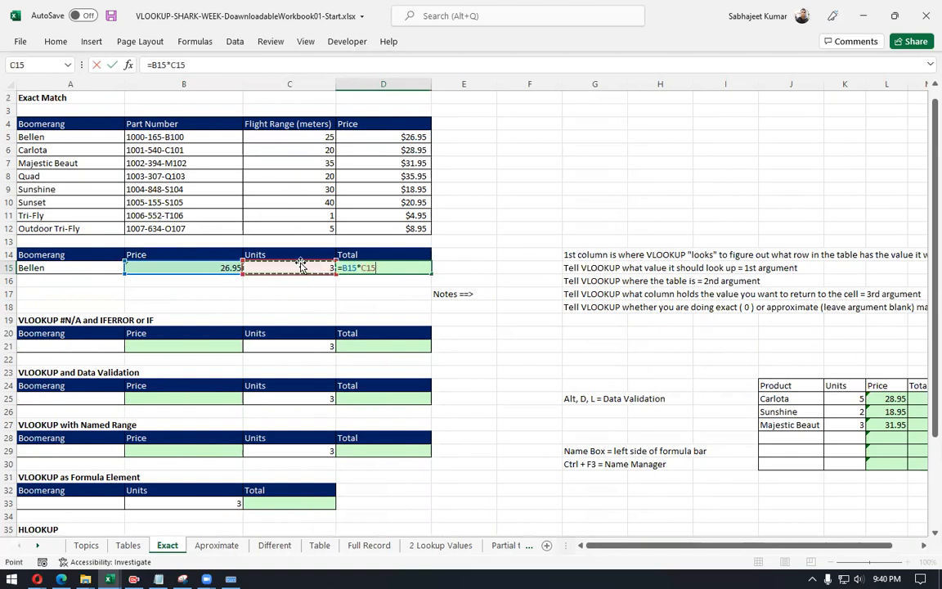
pyautogui.press('Return')
pyautogui.press('Up')
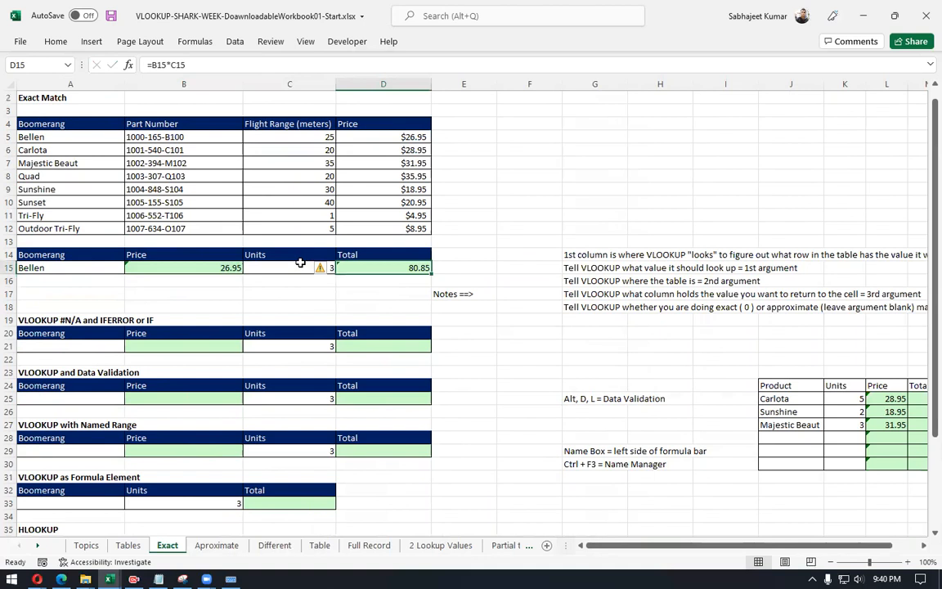
pyautogui.press('Left')
pyautogui.press('Left')
pyautogui.press('Left')
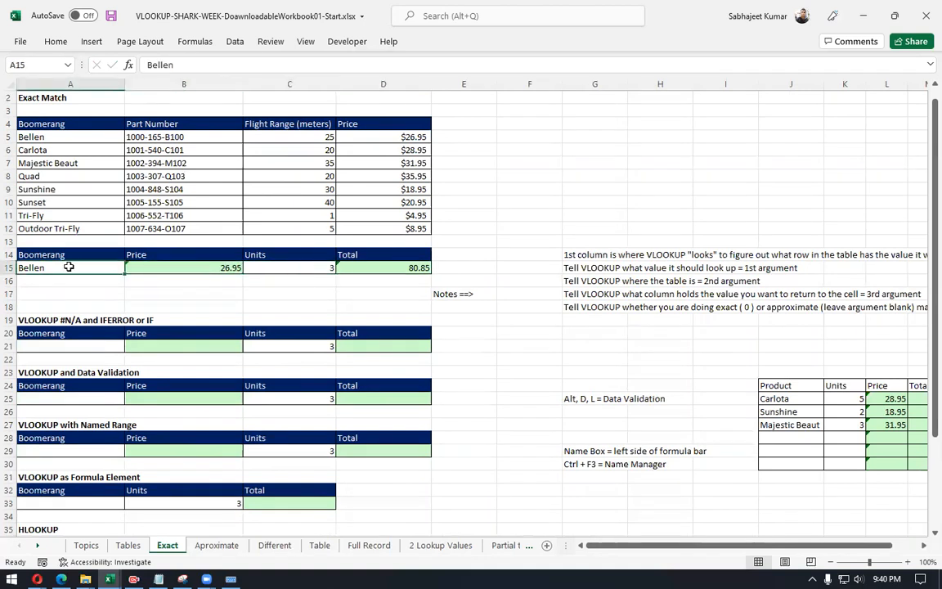
# Step: Replace the boomerang in A15 with Quad and check the resulting price and total against the Quad row of the table
pyautogui.write('Q')
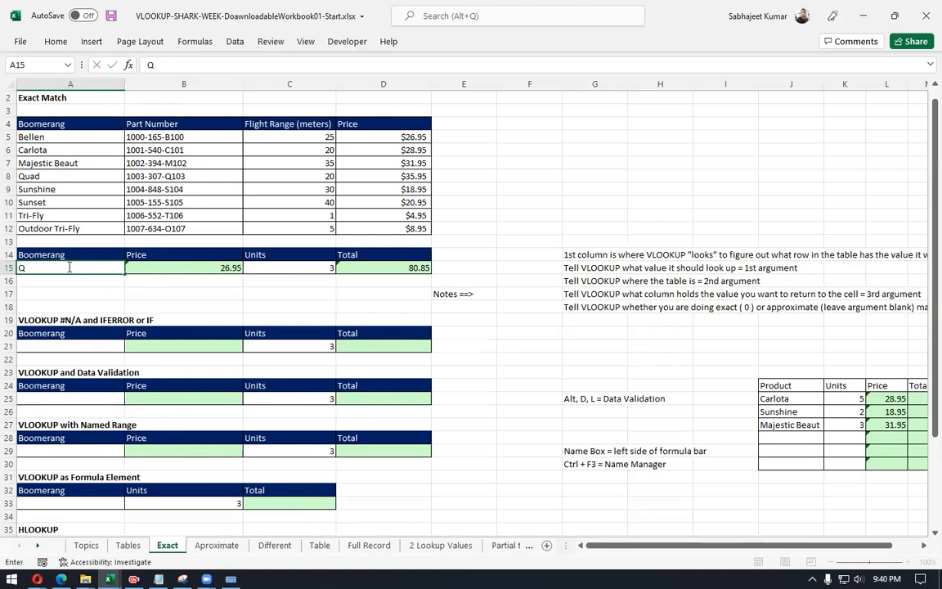
pyautogui.write('uad')
pyautogui.press('Return')
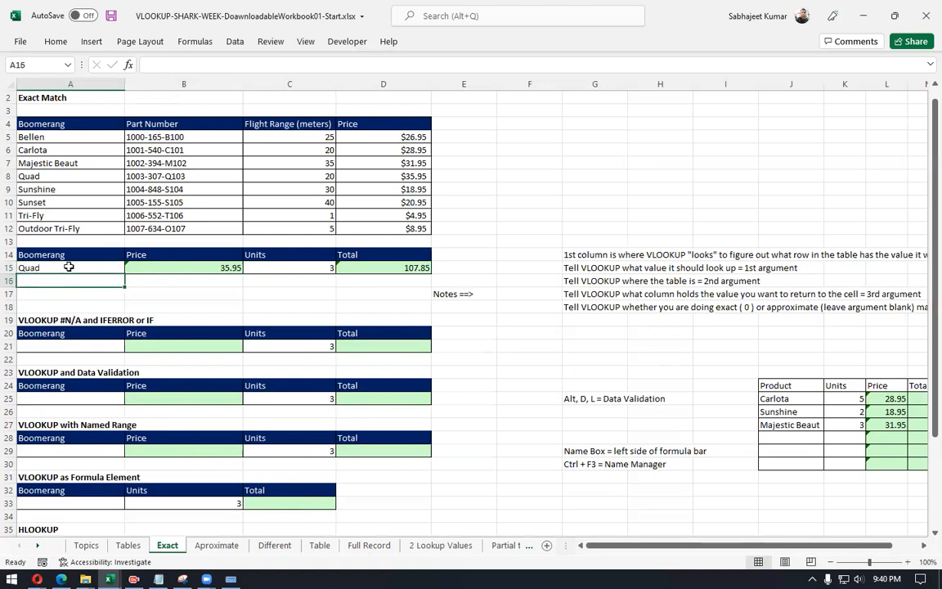
pyautogui.click(90, 266)
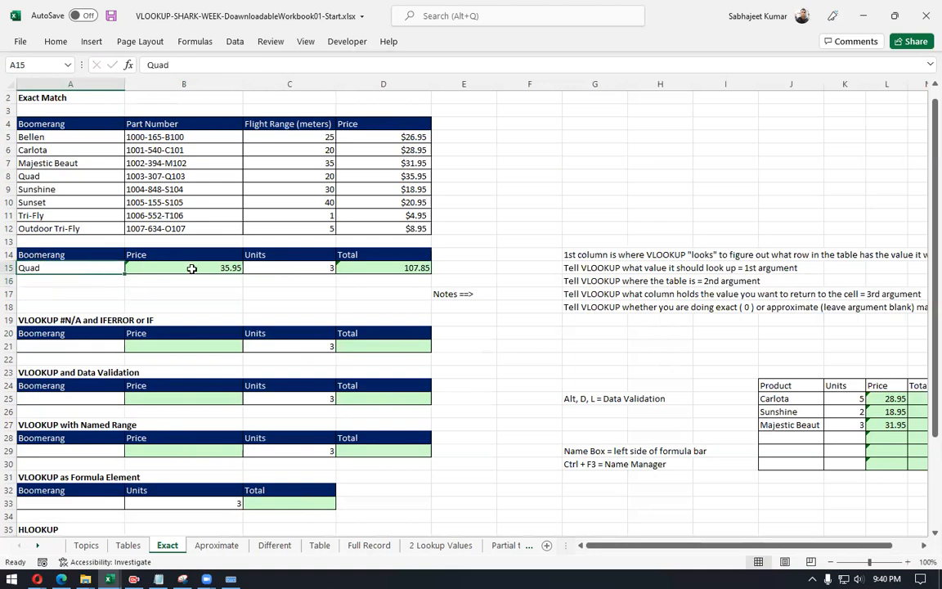
pyautogui.click(7, 176)
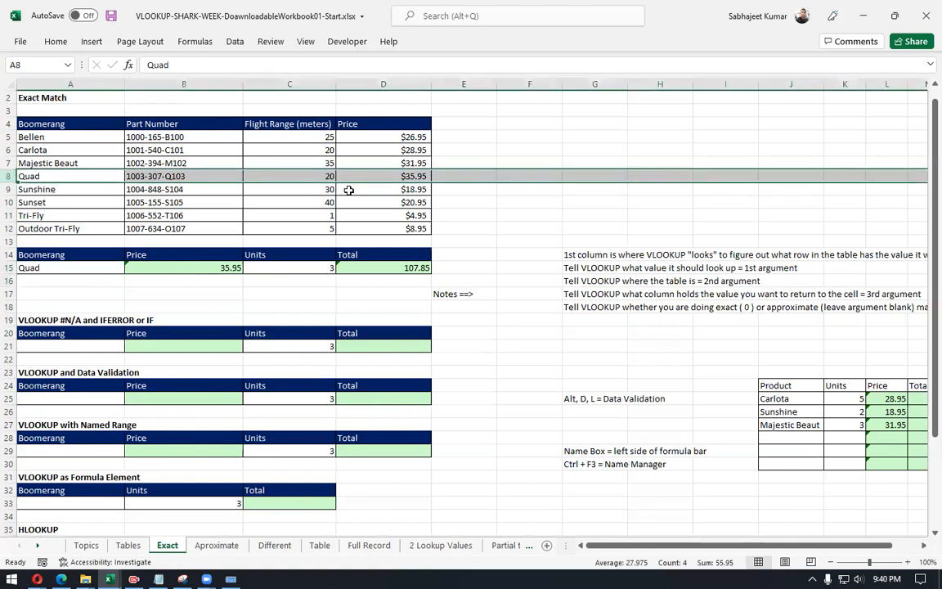
pyautogui.click(276, 268)
pyautogui.click(228, 267)
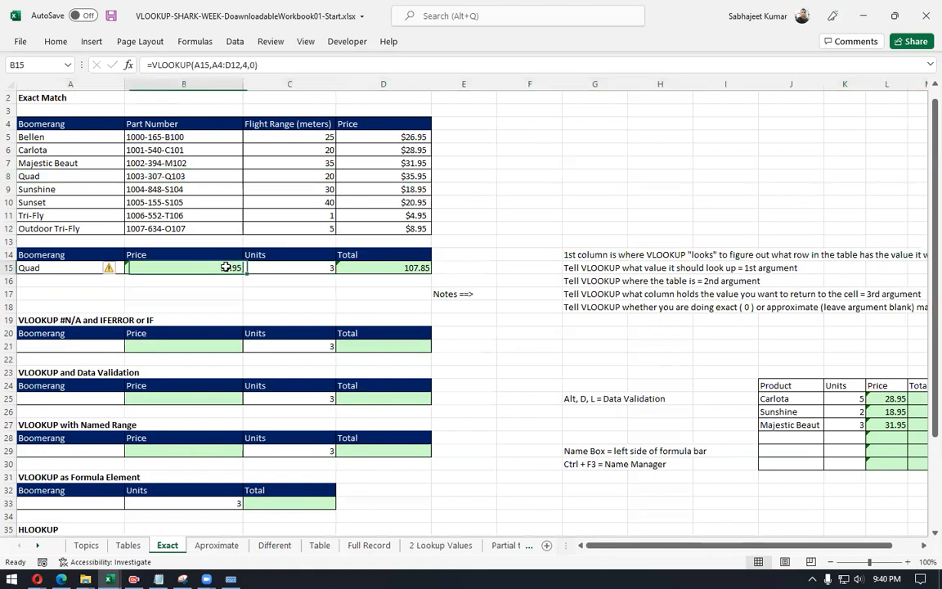
pyautogui.click(268, 270)
pyautogui.click(395, 270)
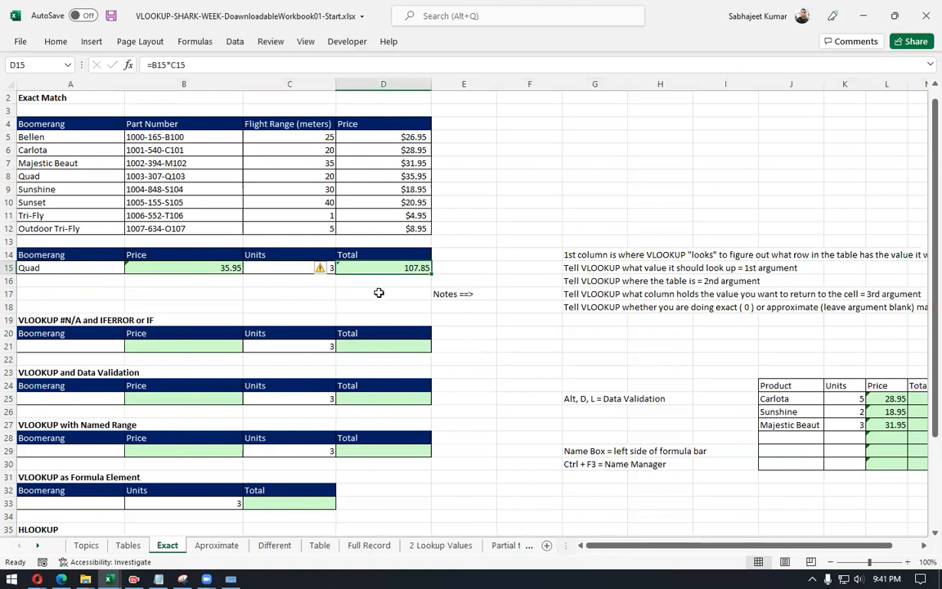
pyautogui.click(67, 267)
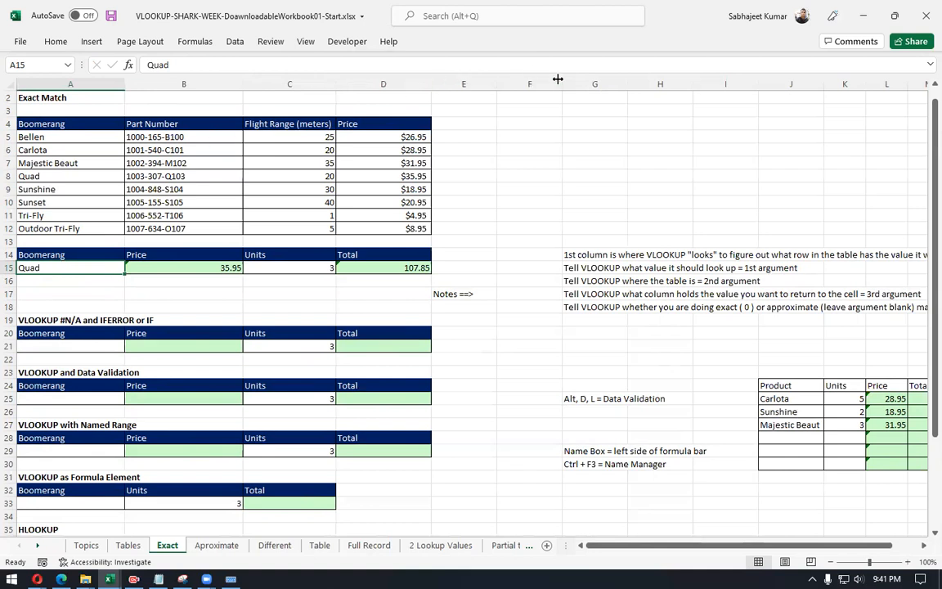
# Step: Narrow column F and go through the notes on VLOOKUP's four arguments in G14 to G18
pyautogui.moveTo(553, 80); pyautogui.dragTo(524, 69)
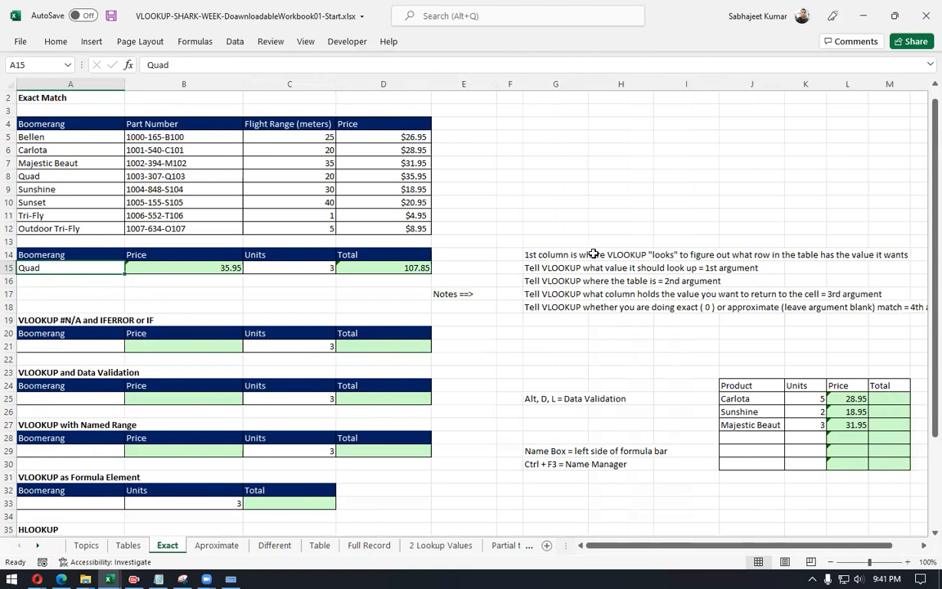
pyautogui.click(551, 254)
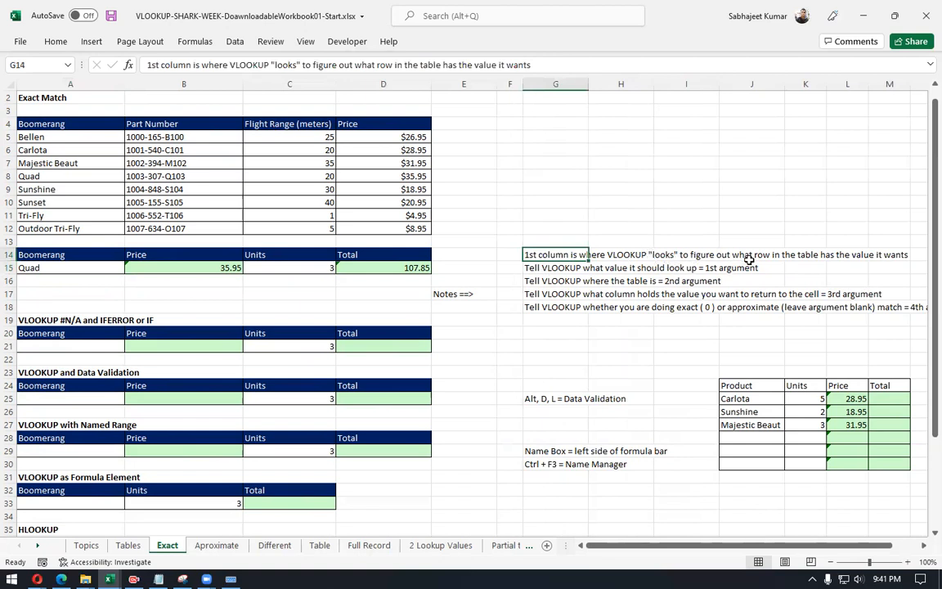
pyautogui.click(542, 268)
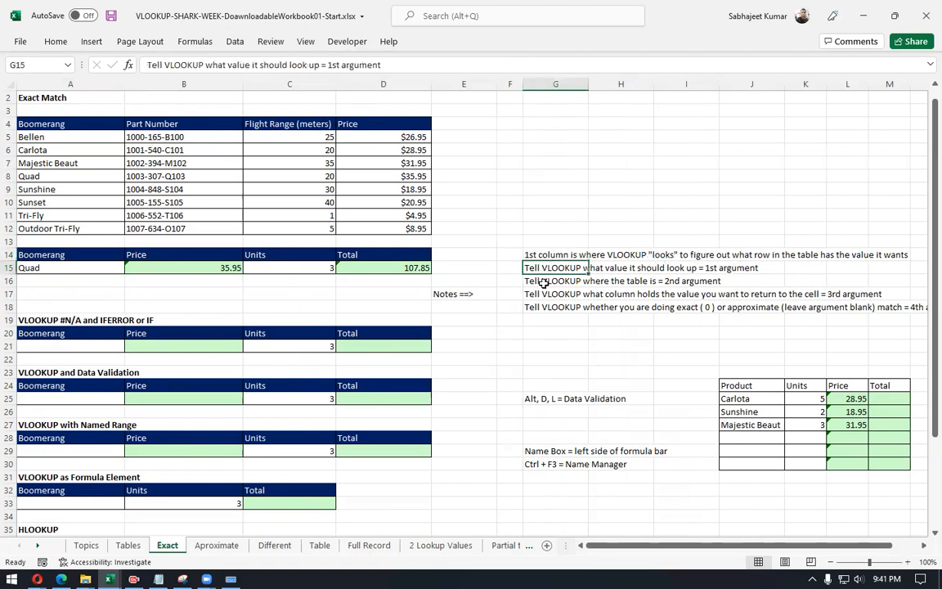
pyautogui.click(543, 282)
pyautogui.click(546, 295)
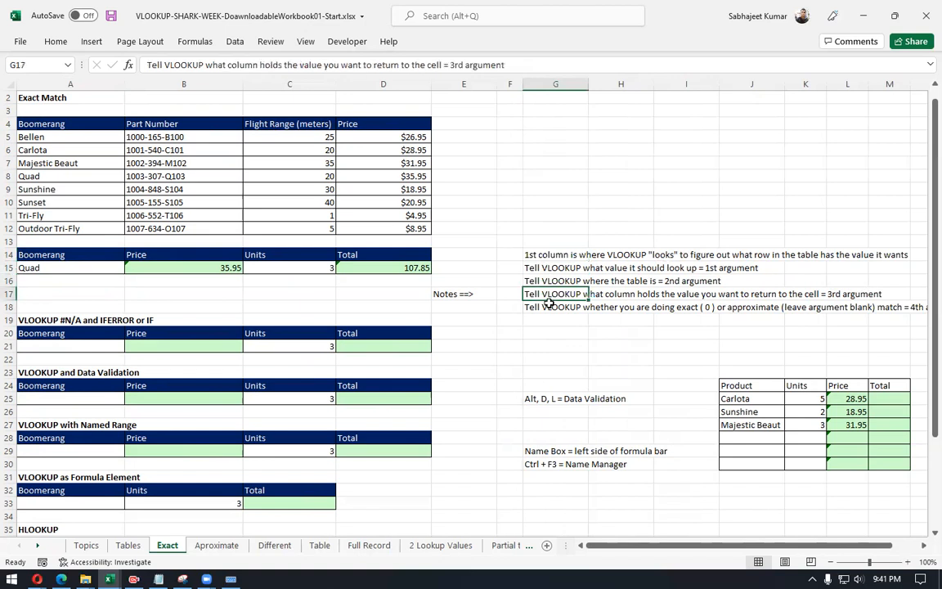
pyautogui.click(549, 306)
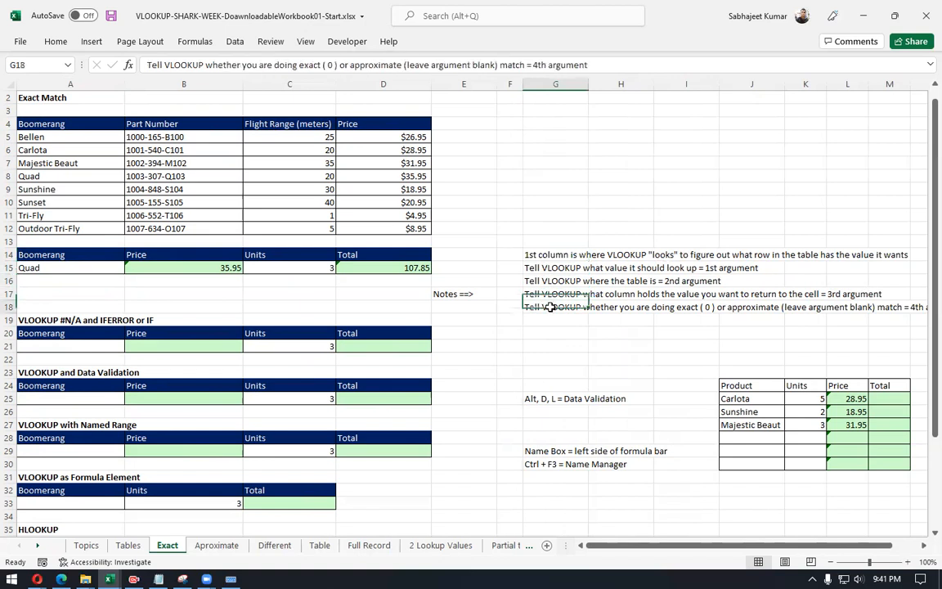
pyautogui.click(475, 294)
# Step: In the VLOOKUP #N/A and IFERROR section, enter Bellen as the boomerang in A21
pyautogui.click(39, 318)
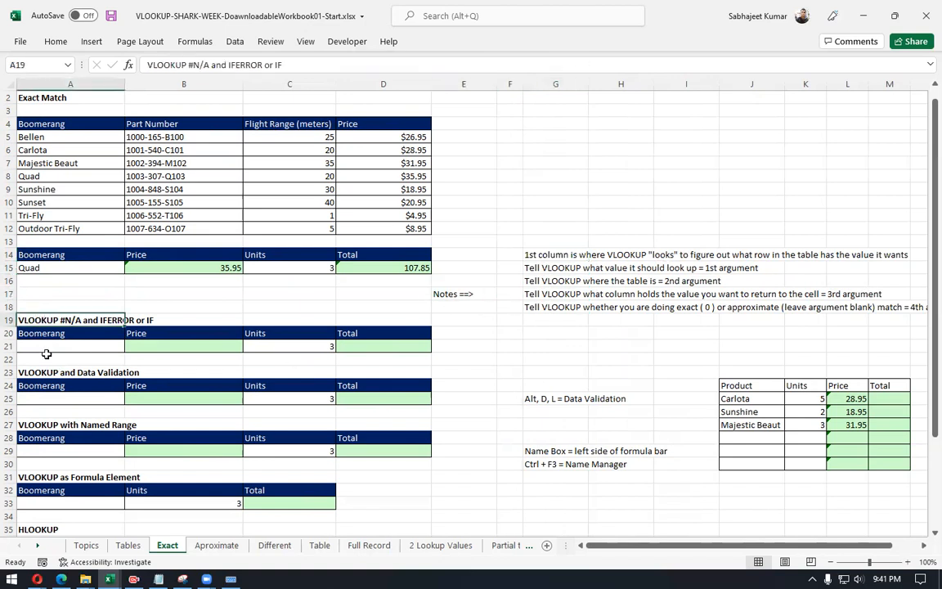
pyautogui.click(44, 349)
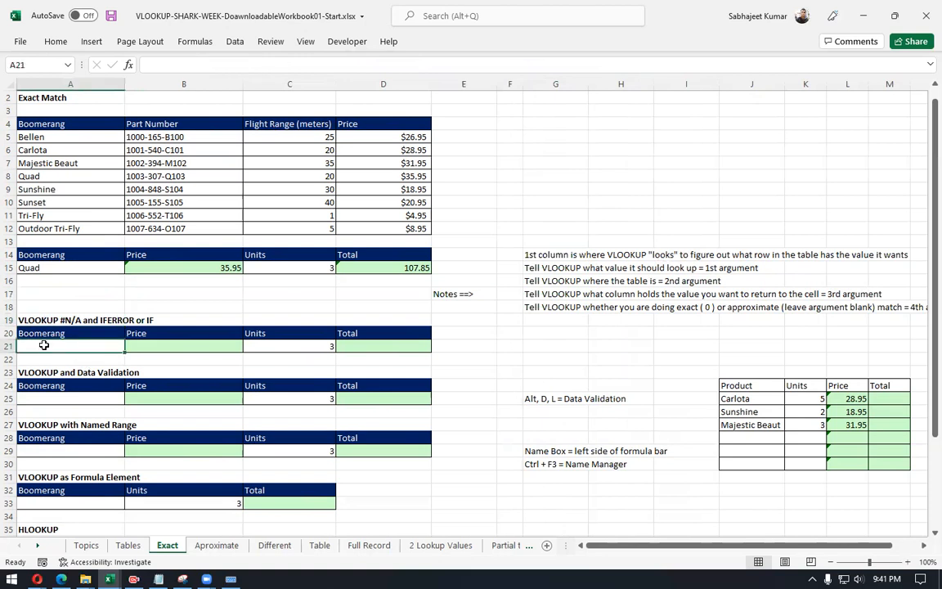
pyautogui.moveTo(30, 137); pyautogui.dragTo(375, 226)
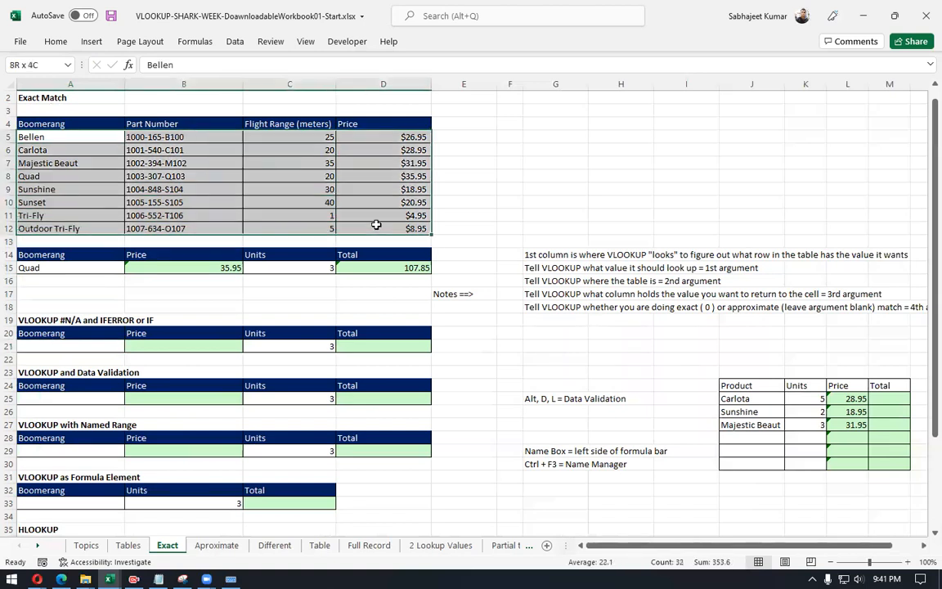
pyautogui.click(52, 266)
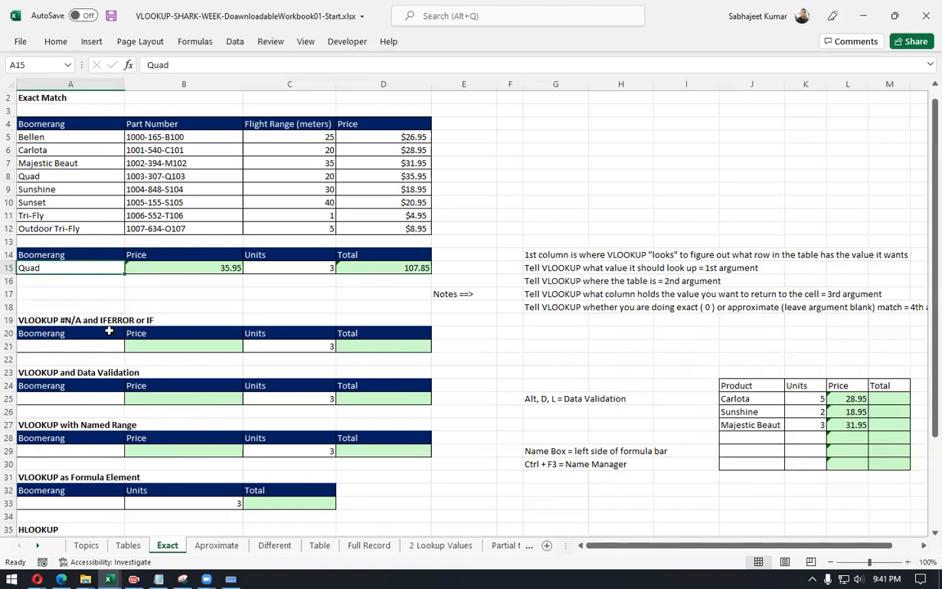
pyautogui.click(77, 343)
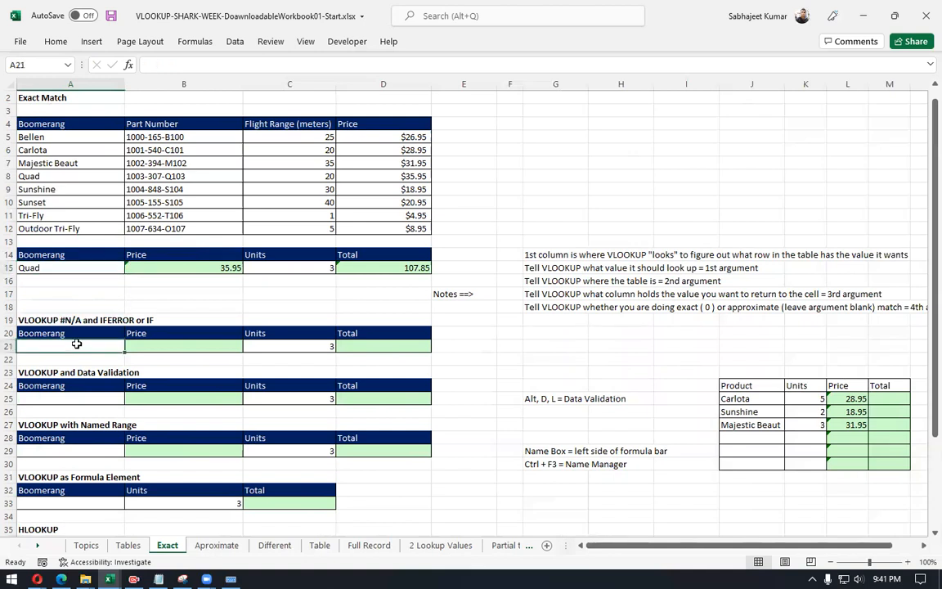
pyautogui.click(140, 342)
pyautogui.click(92, 345)
pyautogui.write('Bel')
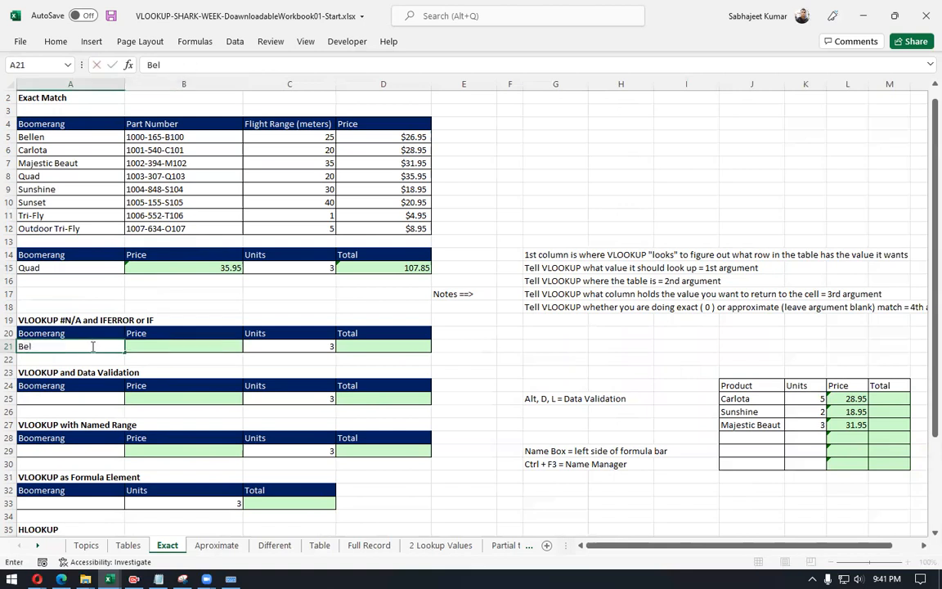
pyautogui.write('len')
pyautogui.press('Tab')
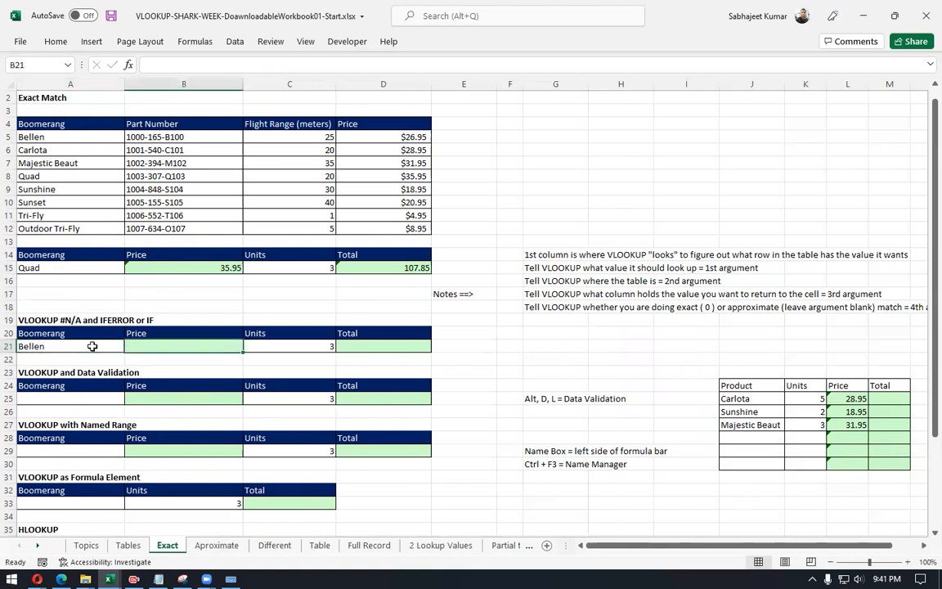
# Step: Start a VLOOKUP formula in the Price cell B21 with A21 as the lookup value
pyautogui.write('=')
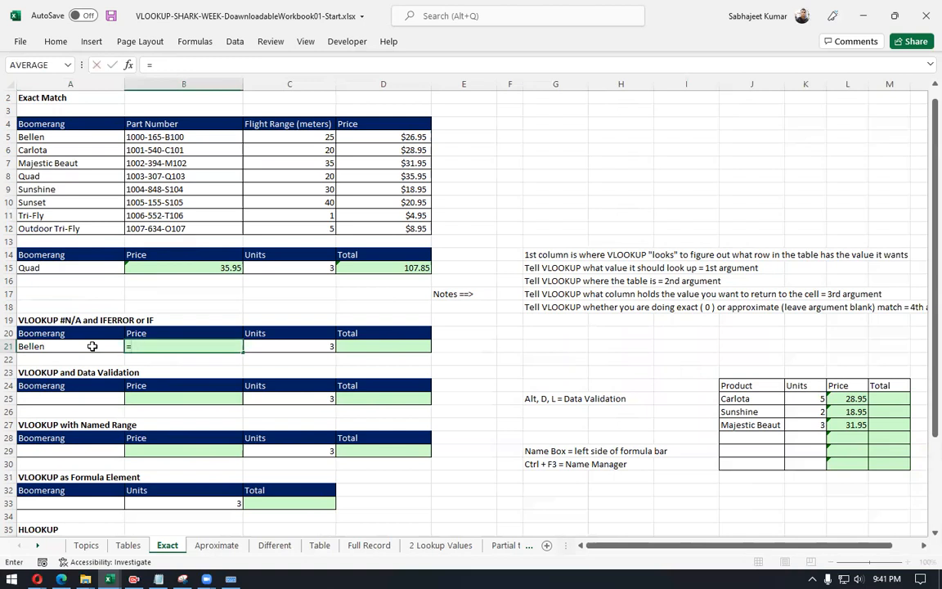
pyautogui.write('v;')
pyautogui.press('BackSpace')
pyautogui.write('lo')
pyautogui.press('Tab')
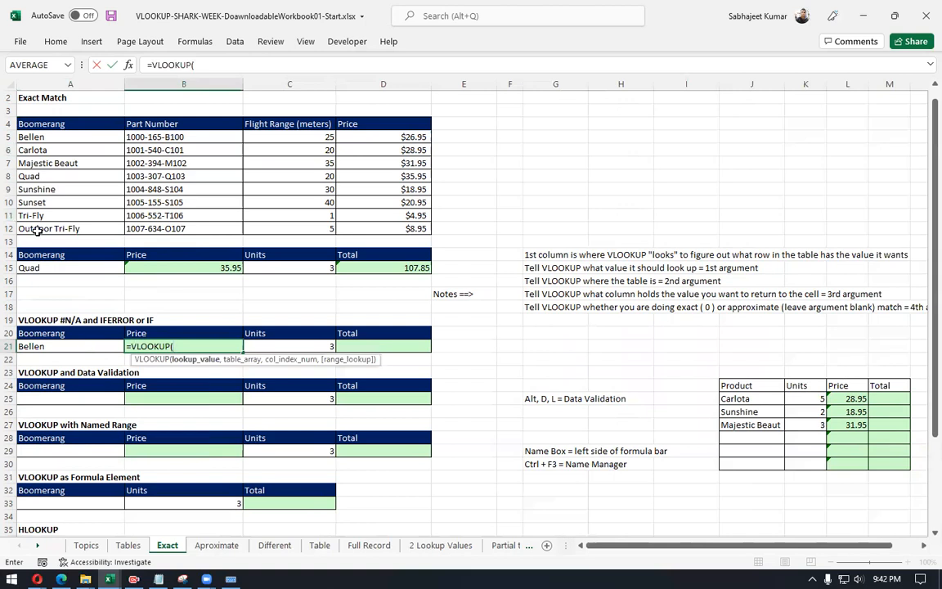
pyautogui.click(50, 347)
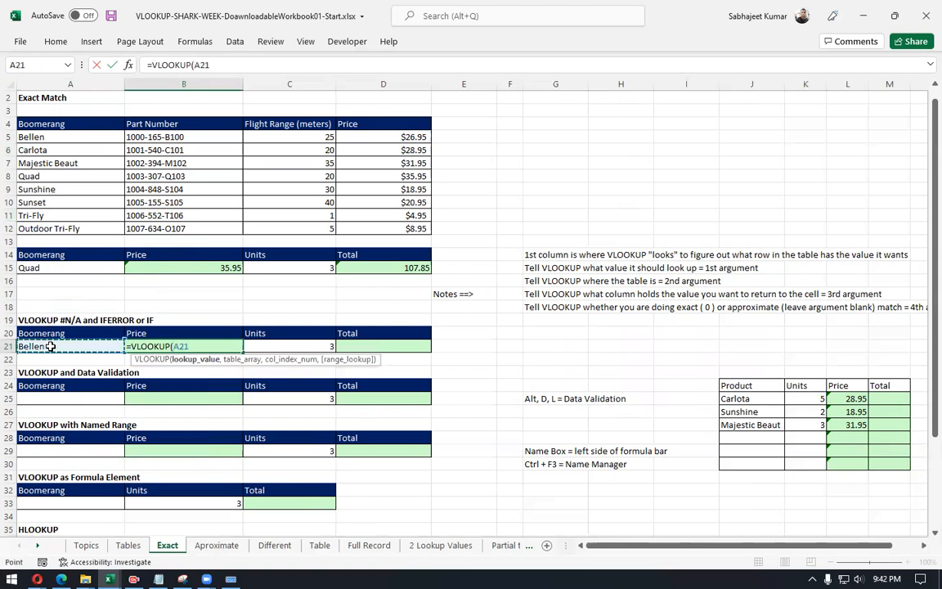
pyautogui.write(',')
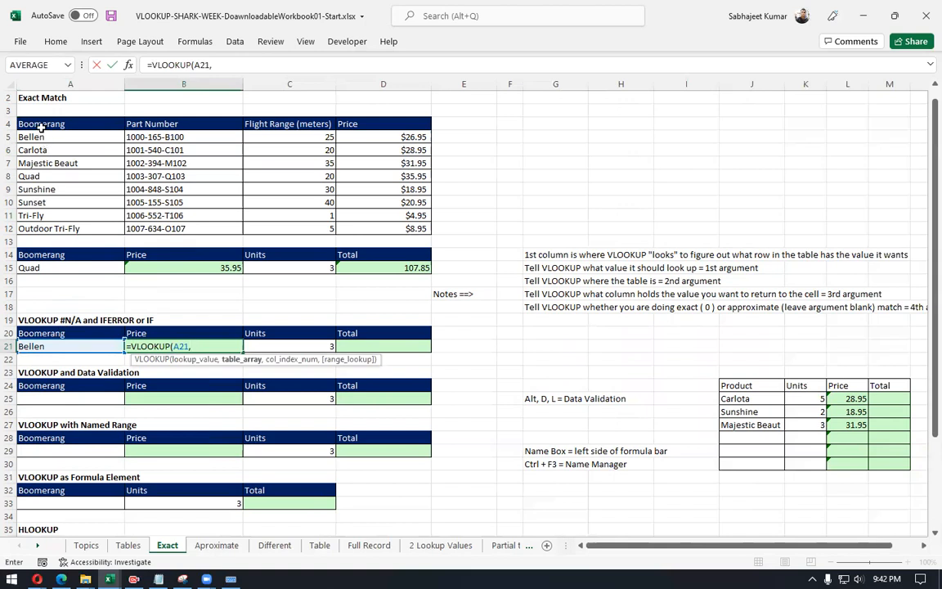
# Step: Complete the VLOOKUP in B21 with the absolute table range $A$4:$D$12, column index 4 and range lookup 0
pyautogui.moveTo(39, 123); pyautogui.dragTo(398, 228)
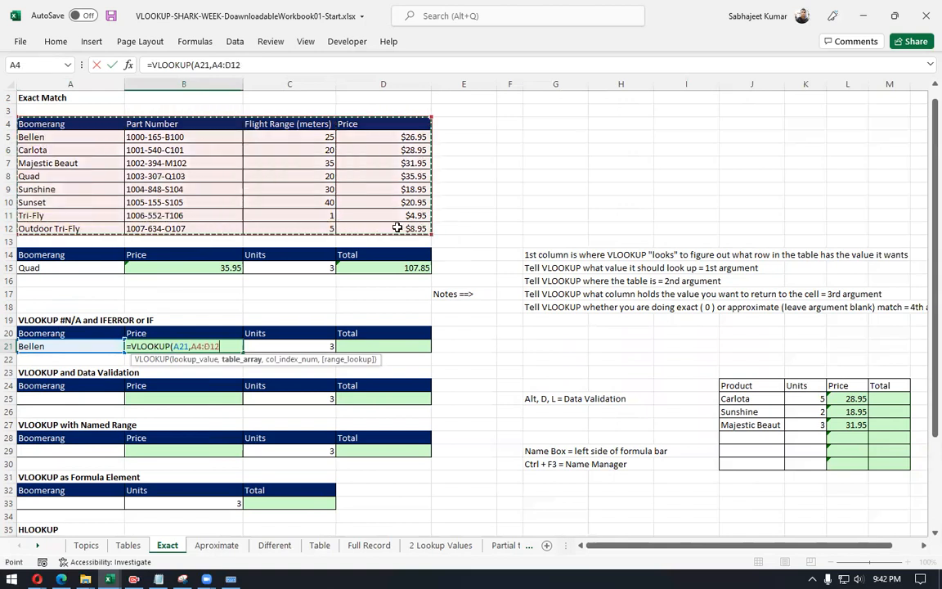
pyautogui.press('F4')
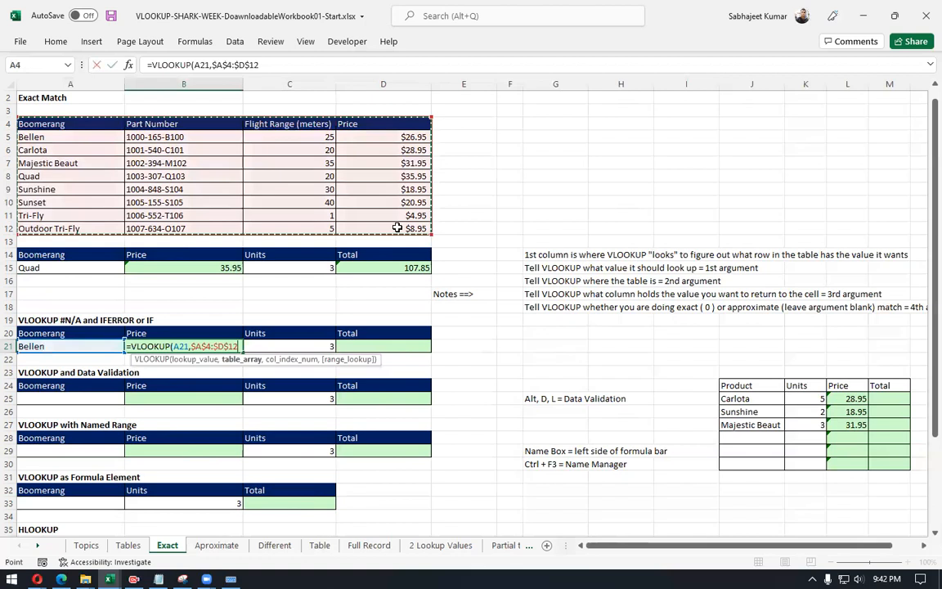
pyautogui.write(',')
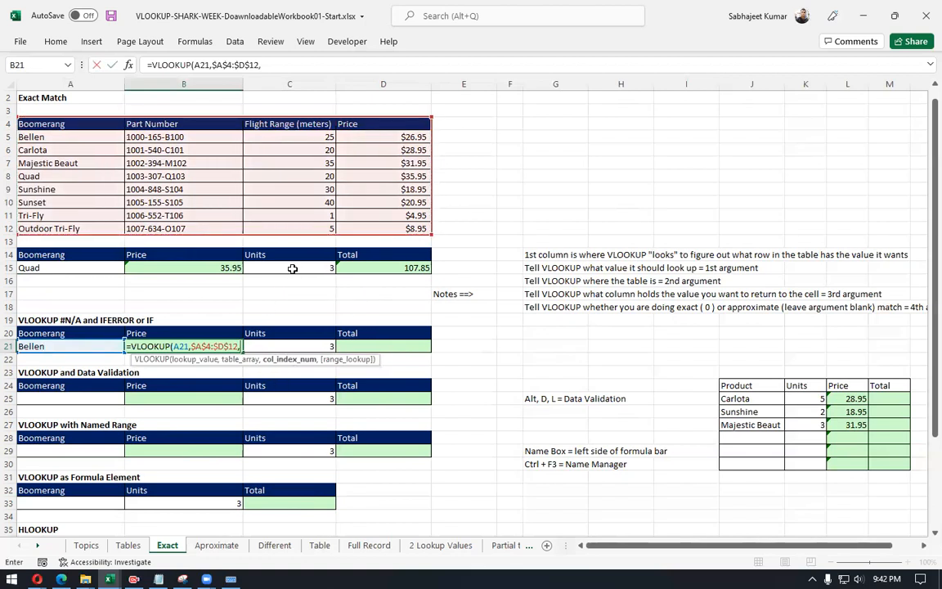
pyautogui.write('4')
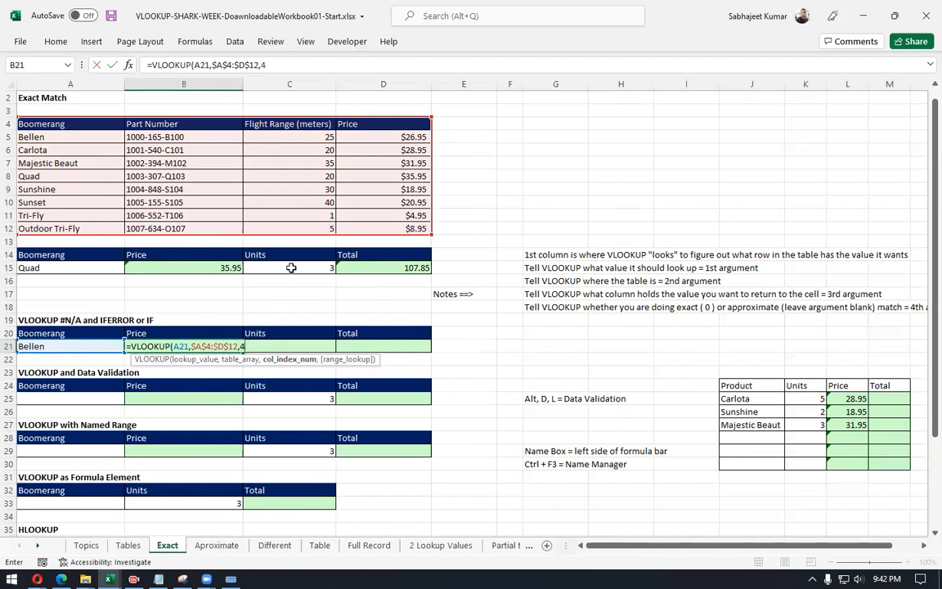
pyautogui.write(',0')
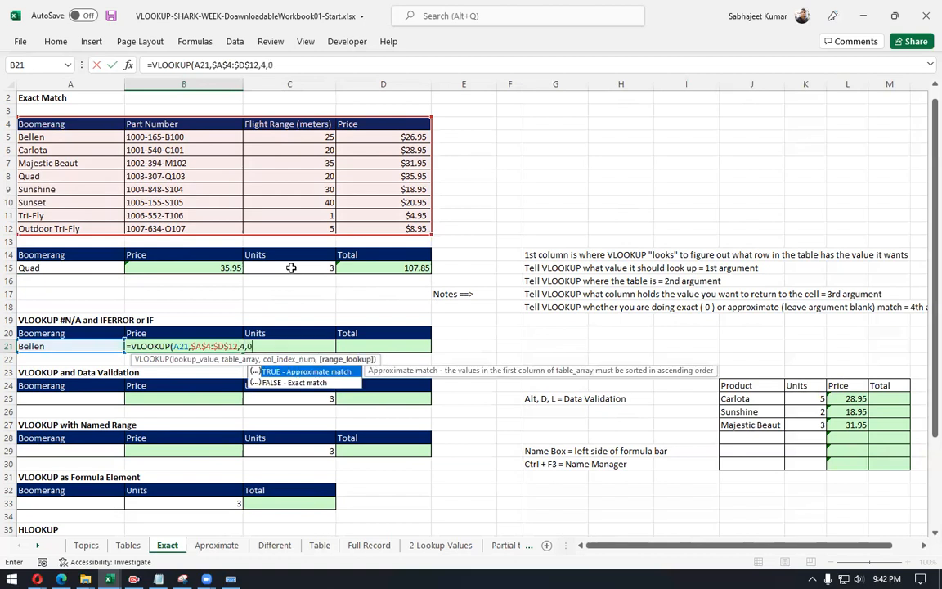
pyautogui.press('Return')
# Step: Calculate the total in D21 by multiplying units by price with =C21*B21
pyautogui.click(407, 341)
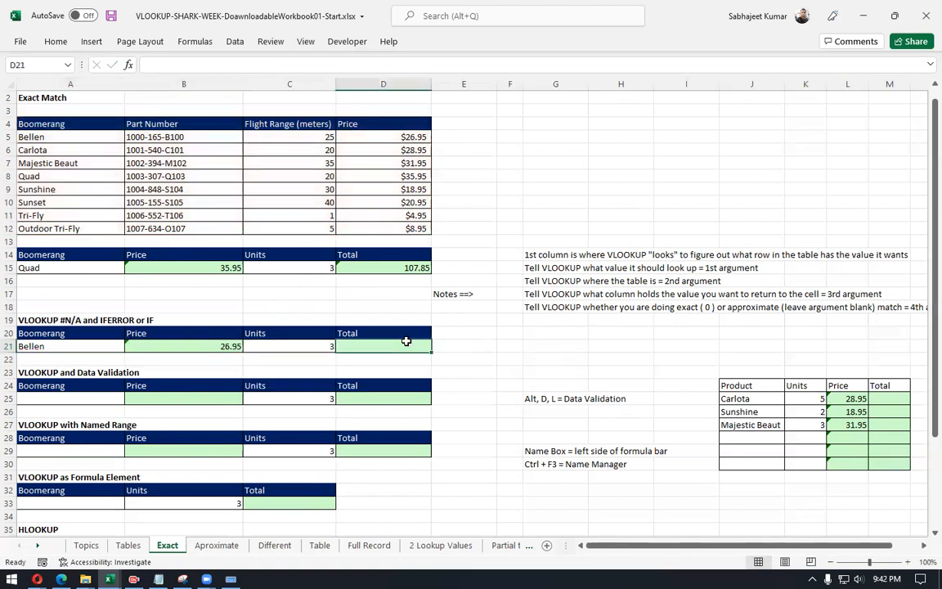
pyautogui.write('=')
pyautogui.click(291, 349)
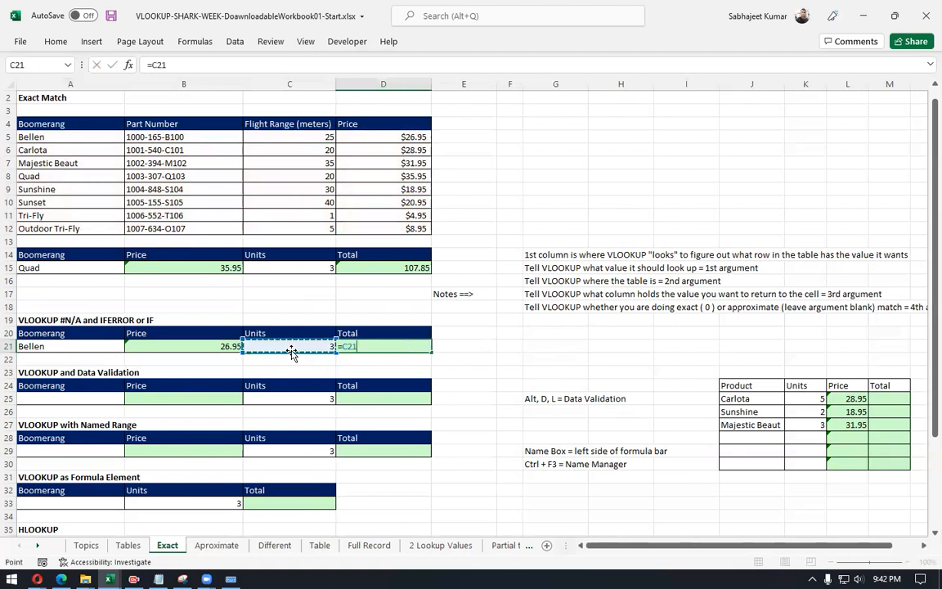
pyautogui.write('*')
pyautogui.click(185, 344)
pyautogui.press('Return')
pyautogui.click(361, 346)
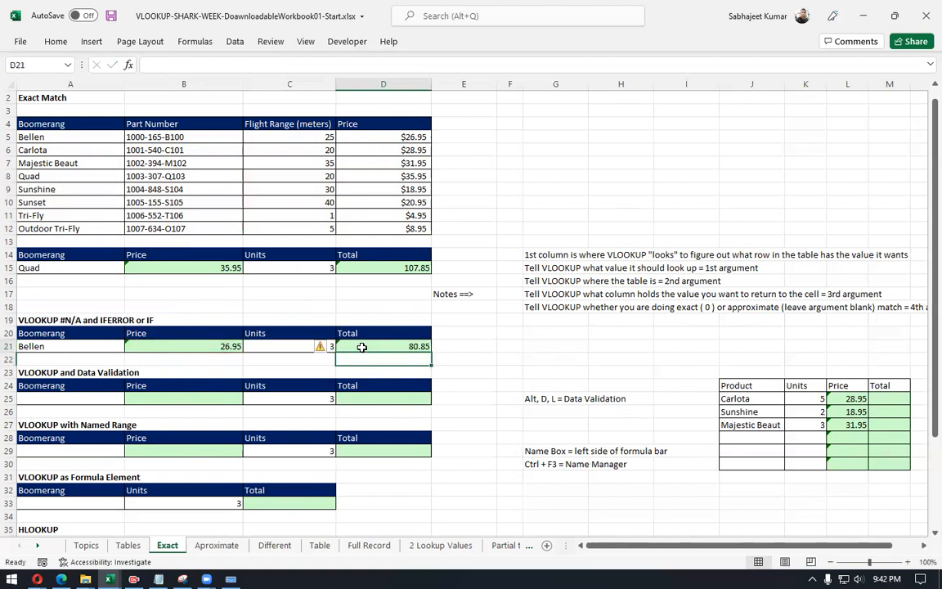
# Step: Replace the boomerang in A21 with Suzuki, a name missing from the table, and inspect the Price cell B21
pyautogui.click(65, 345)
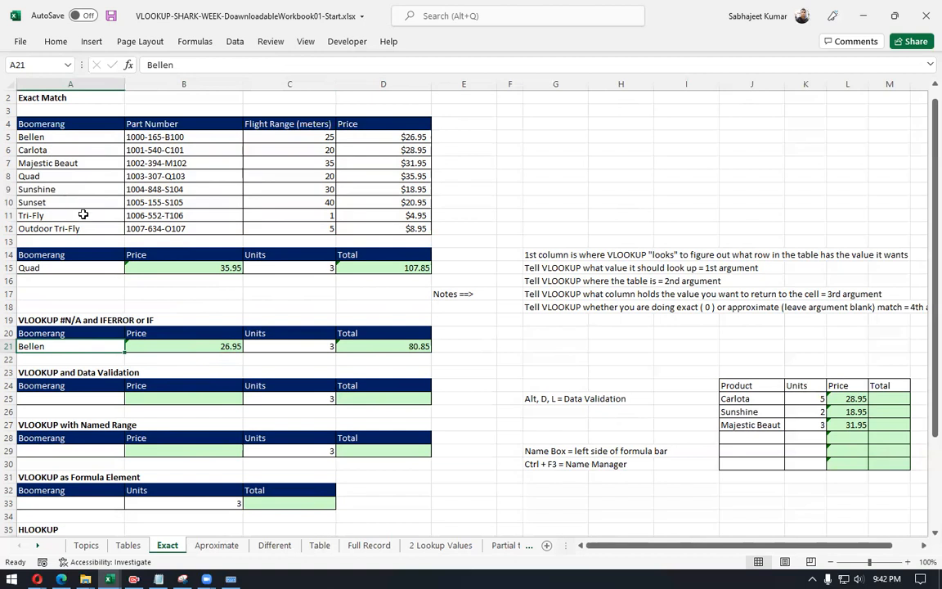
pyautogui.write('Suzuki')
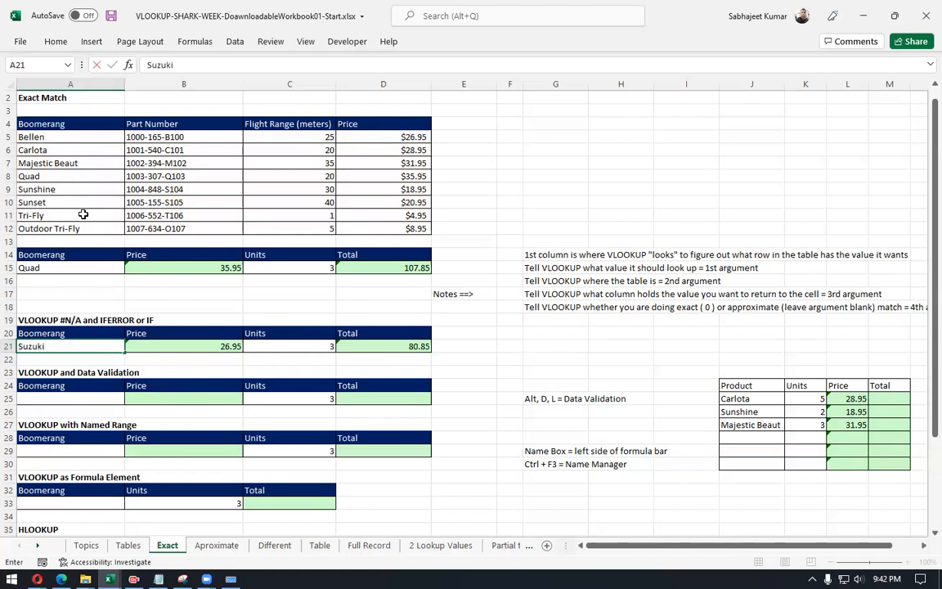
pyautogui.press('Return')
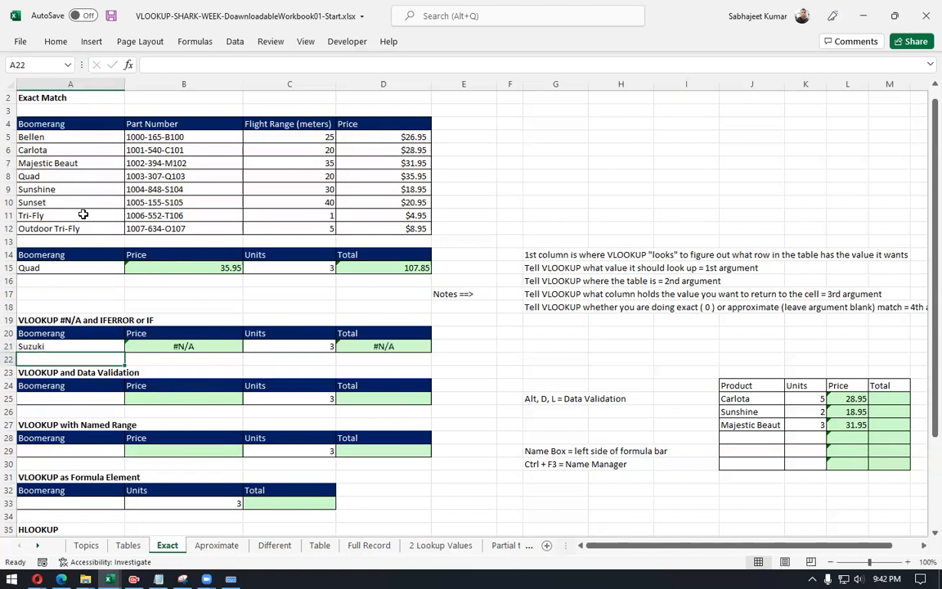
pyautogui.click(150, 351)
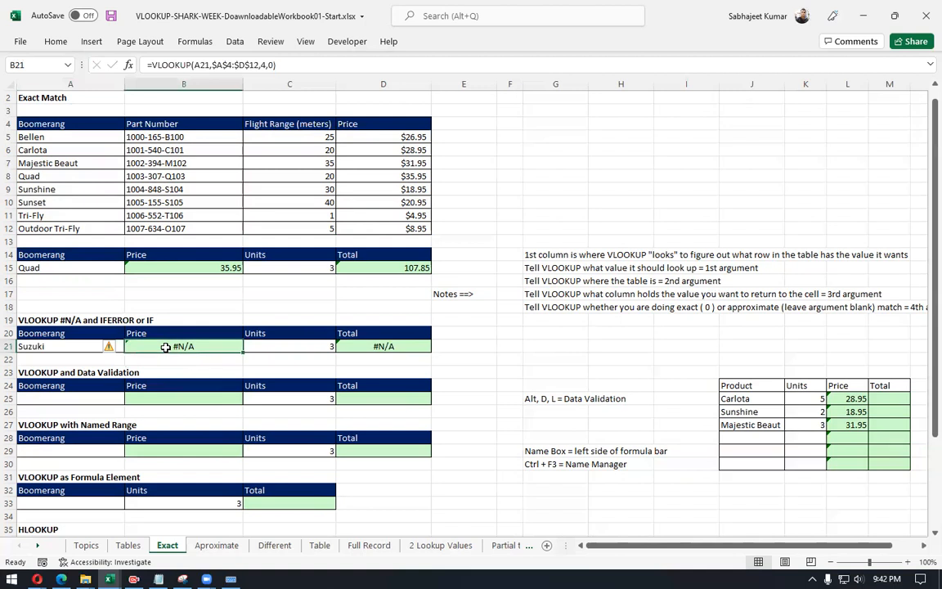
# Step: Compare the lookup name in A21 and the VLOOKUP formula in B21 with the boomerang names in the table A5:D12
pyautogui.click(158, 303)
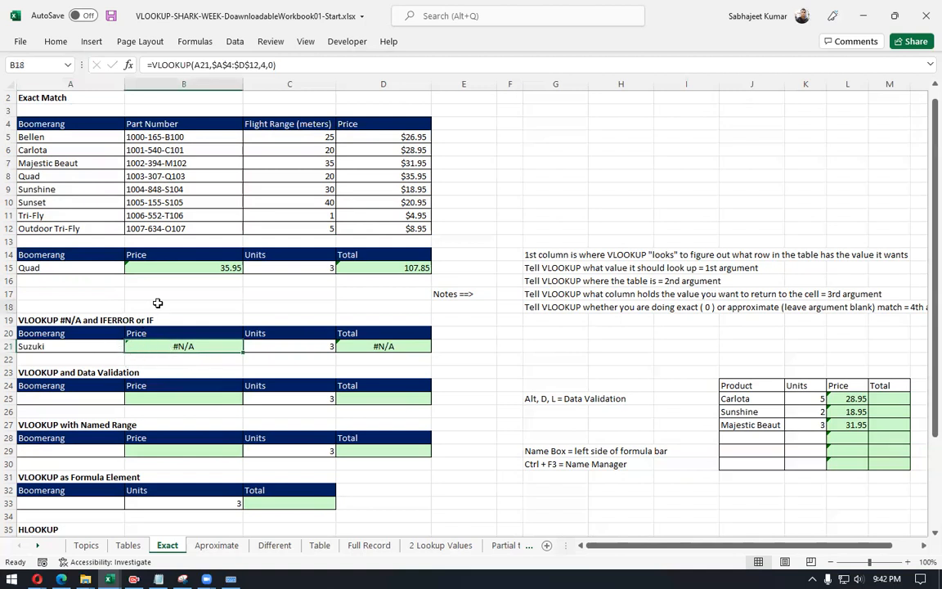
pyautogui.click(174, 348)
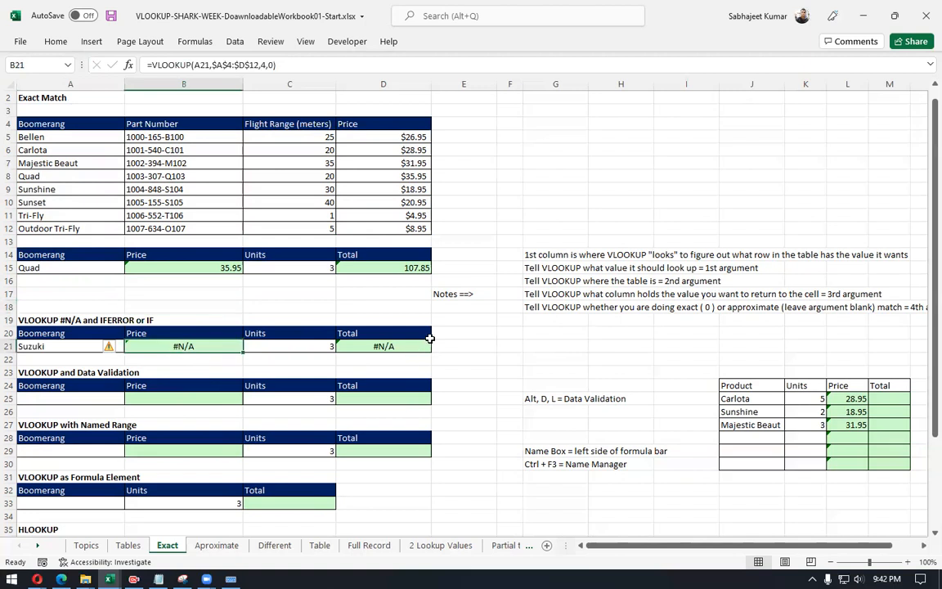
pyautogui.click(169, 303)
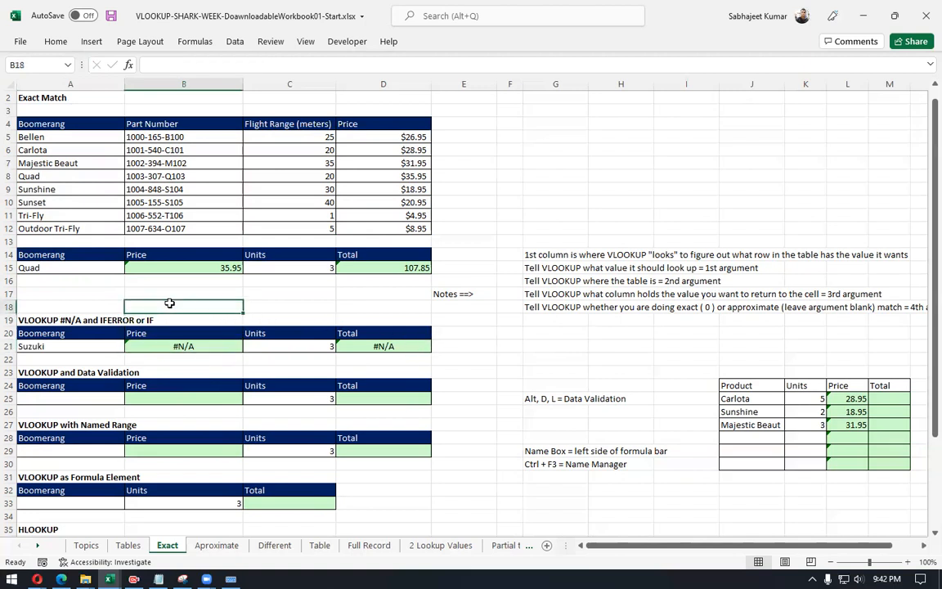
pyautogui.click(169, 346)
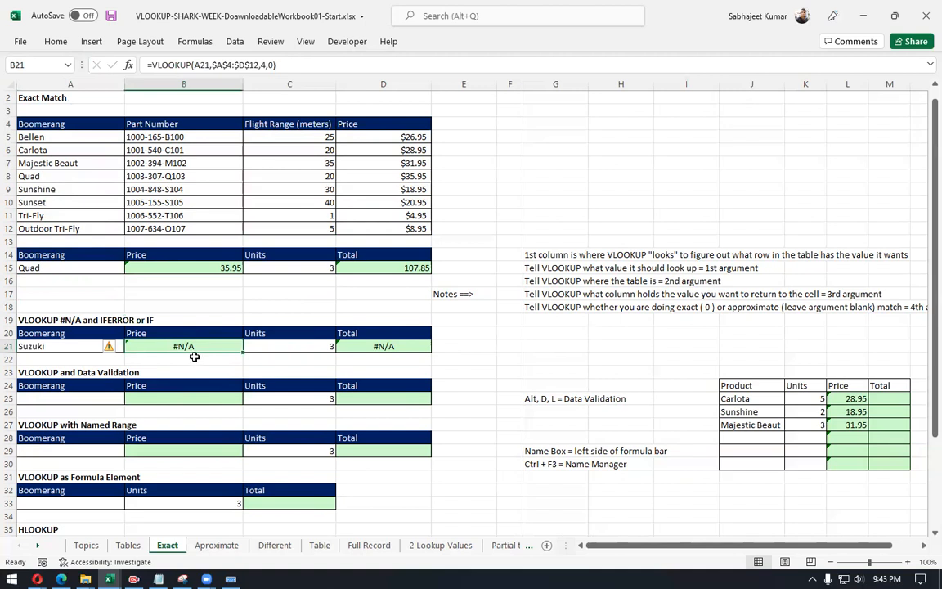
pyautogui.click(58, 346)
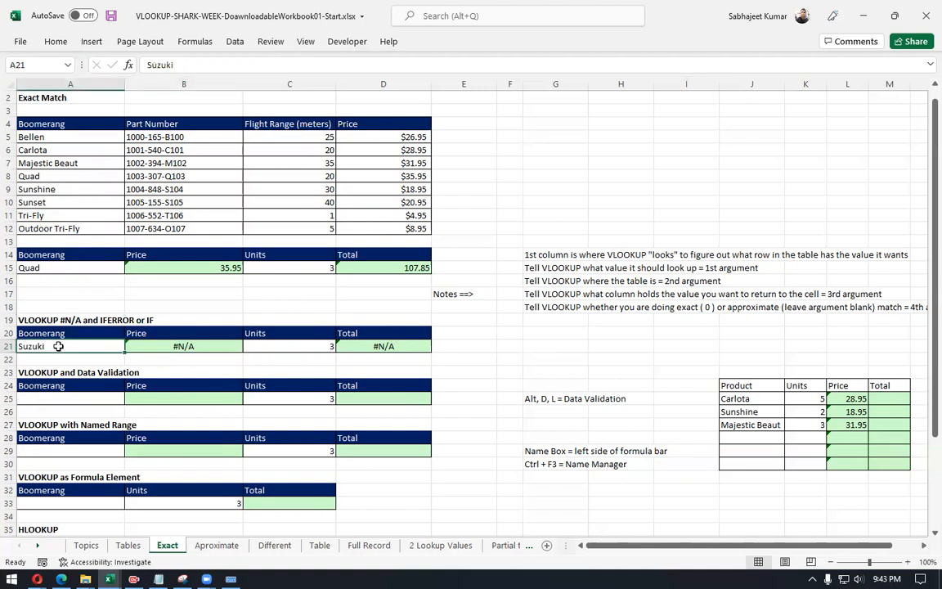
pyautogui.moveTo(46, 135); pyautogui.dragTo(395, 231)
pyautogui.click(180, 345)
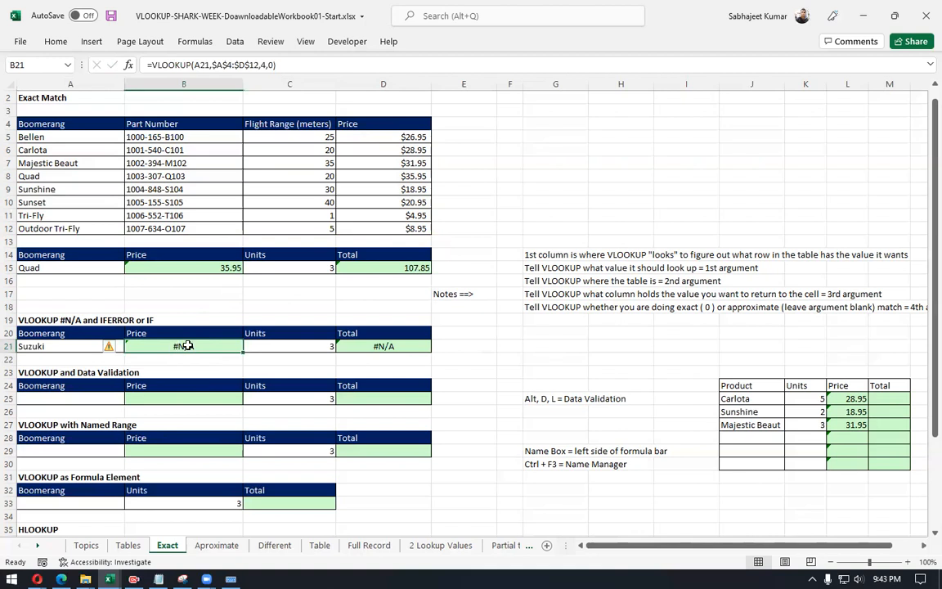
pyautogui.click(75, 346)
pyautogui.click(87, 137)
pyautogui.moveTo(85, 180); pyautogui.dragTo(91, 214)
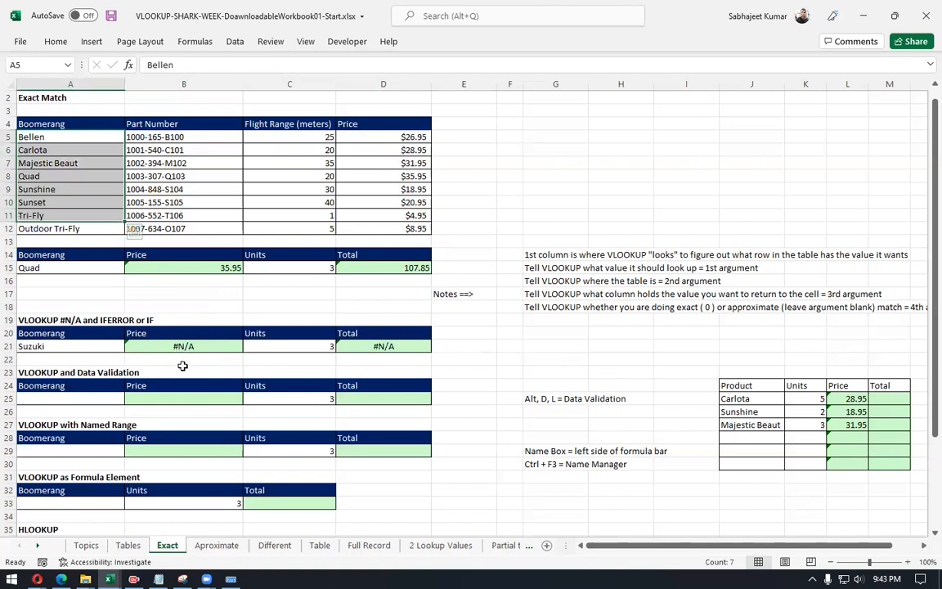
pyautogui.click(175, 345)
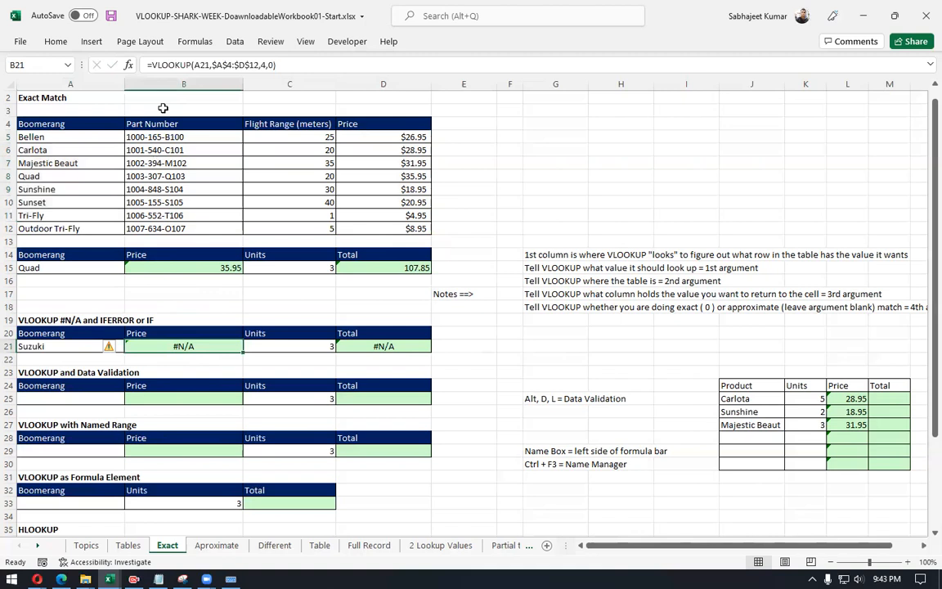
pyautogui.click(153, 64)
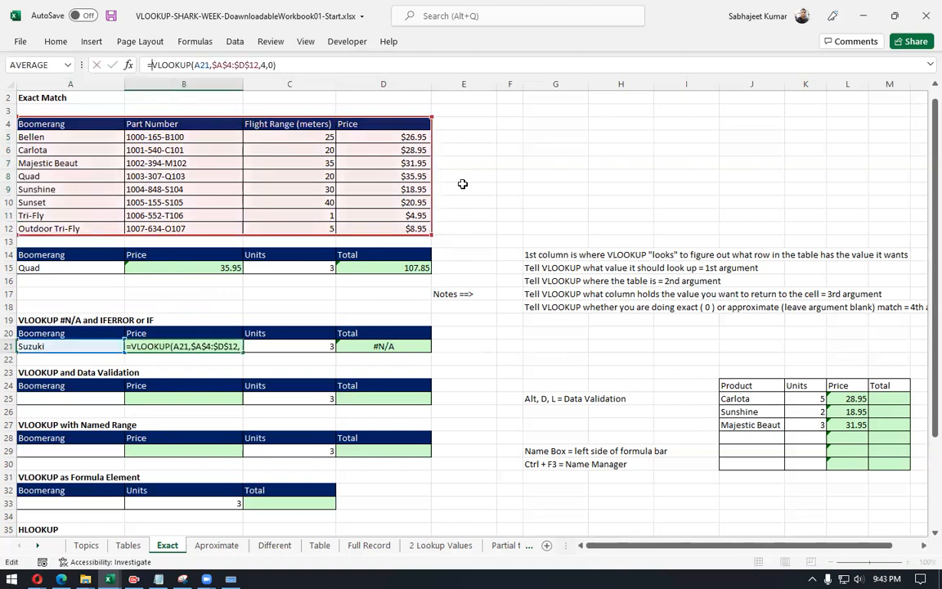
pyautogui.click(568, 121)
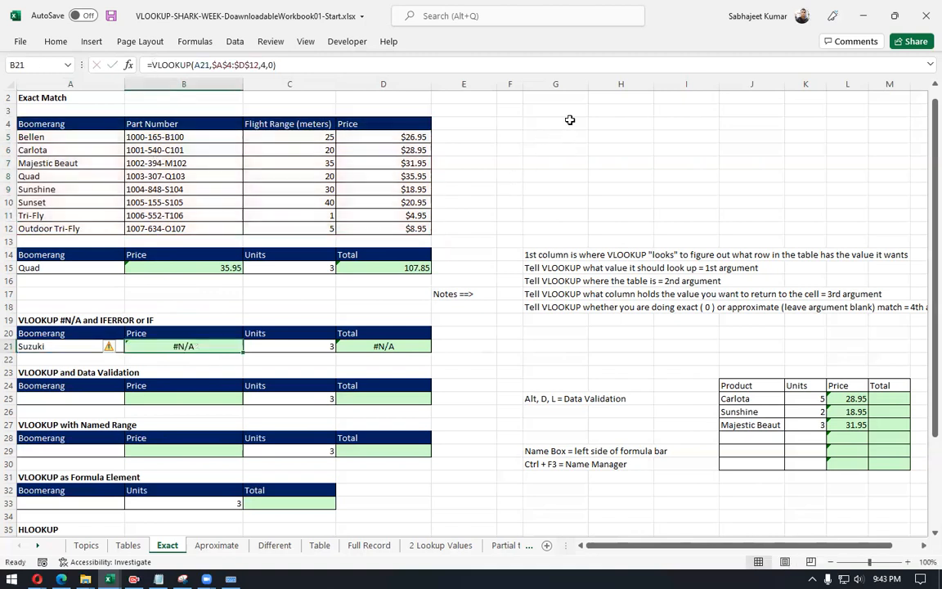
pyautogui.write('=')
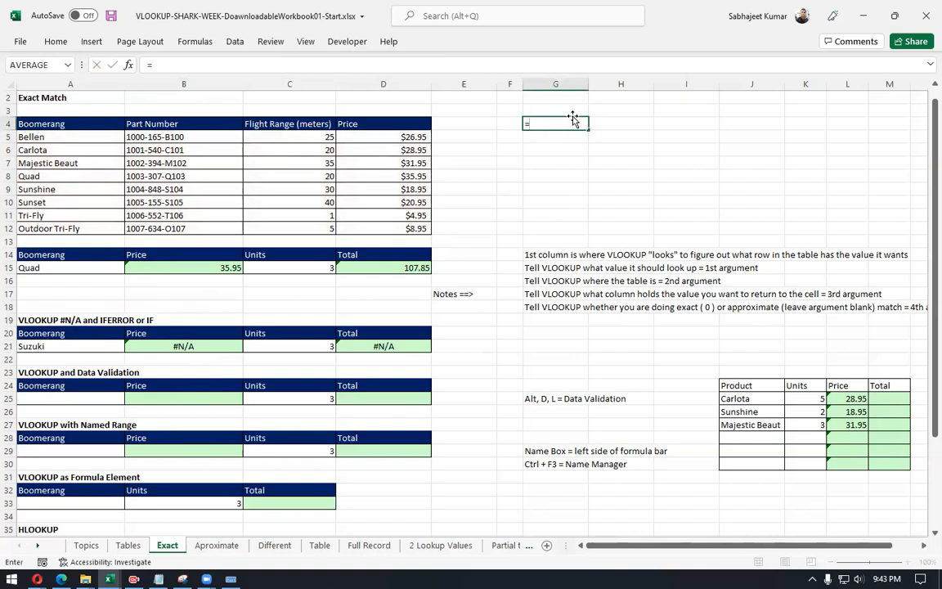
pyautogui.write('ifn')
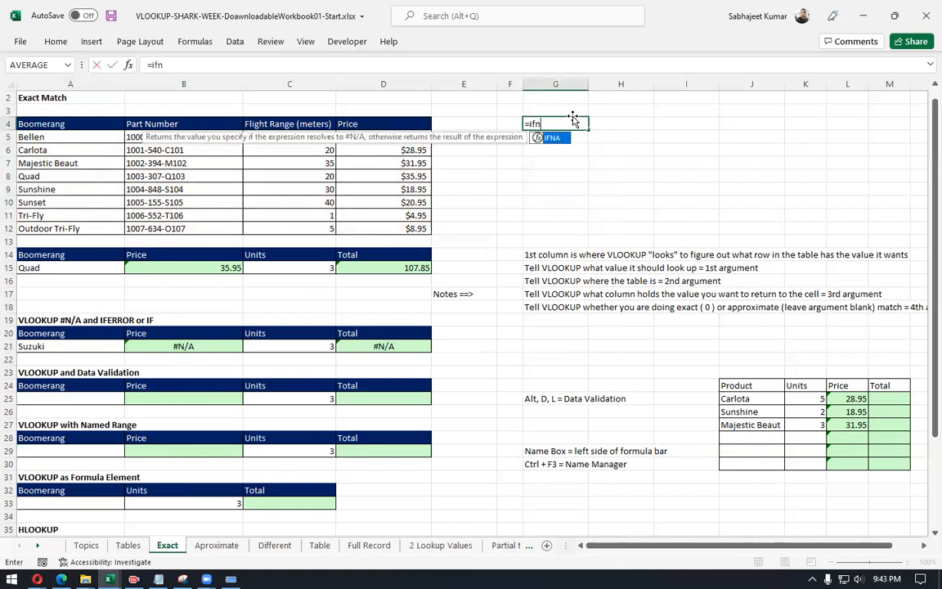
pyautogui.press('Tab')
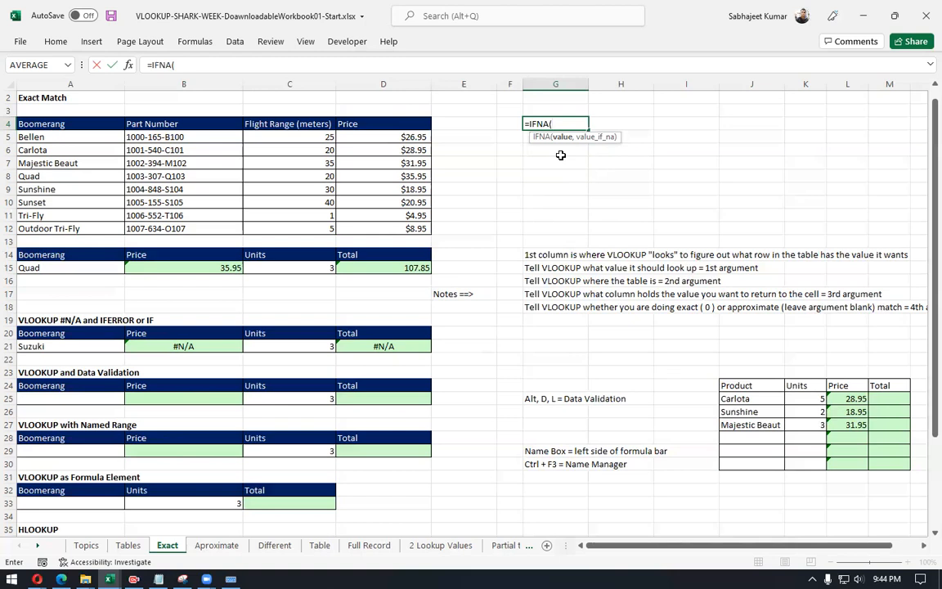
pyautogui.write(')')
pyautogui.press('Return')
pyautogui.press('Escape')
pyautogui.press('Escape')
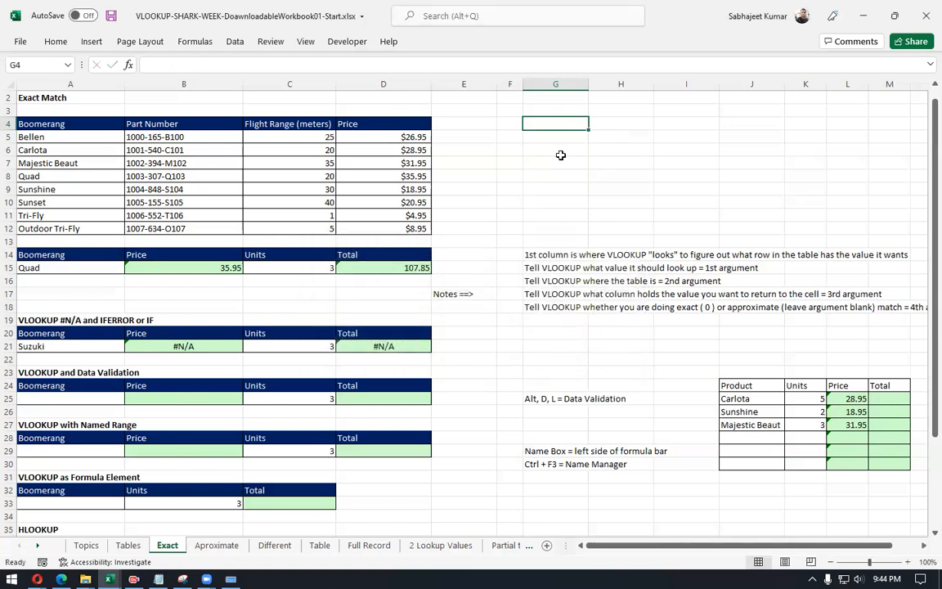
pyautogui.write('=')
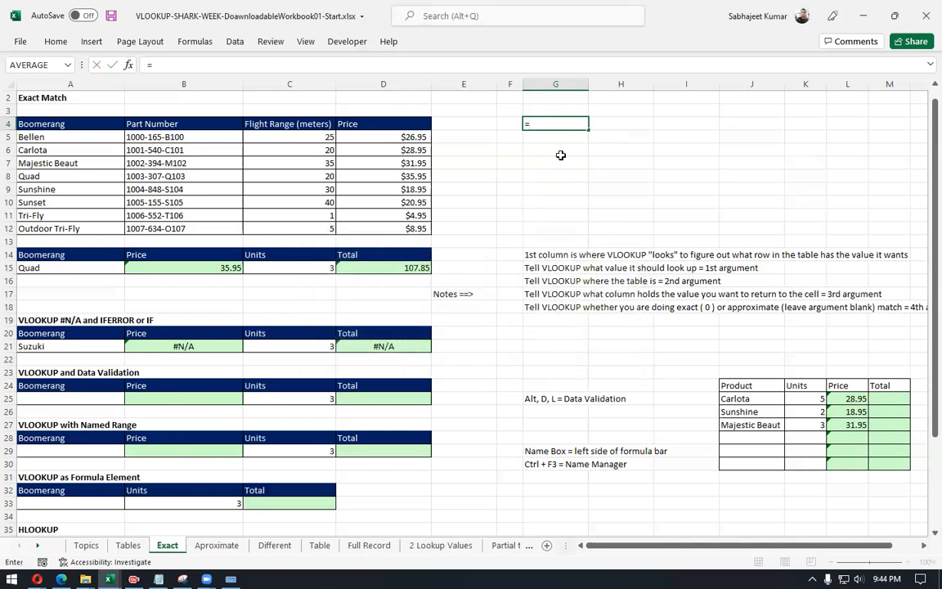
pyautogui.write('isn')
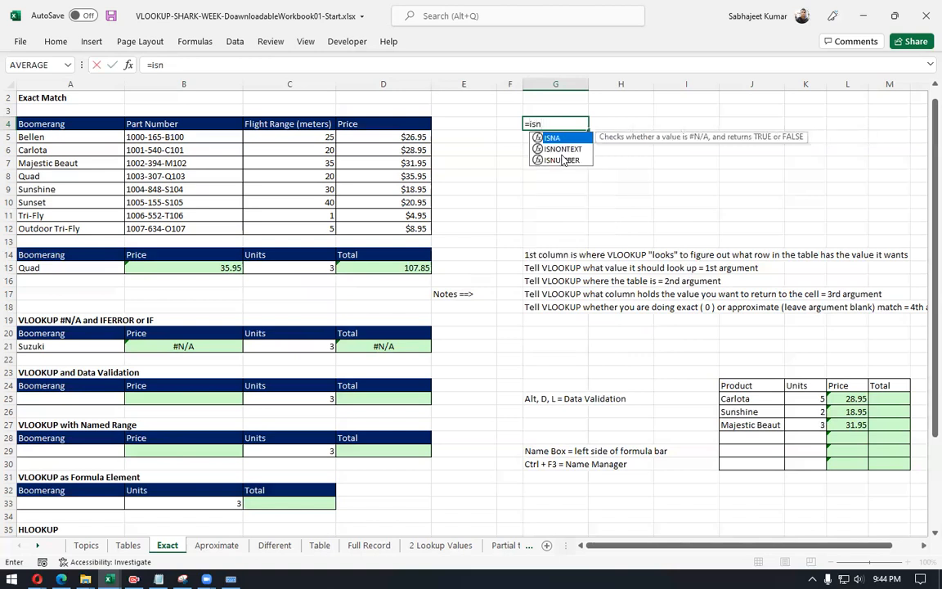
pyautogui.press('Tab')
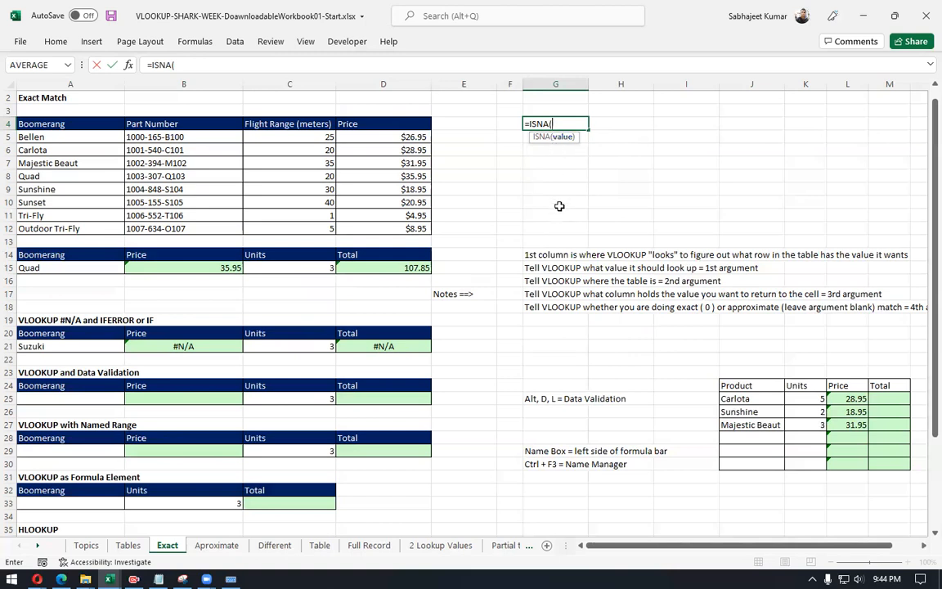
pyautogui.press('Escape')
# Step: Copy the VLOOKUP expression from B21's formula, without the equals sign, leaving the cell unchanged
pyautogui.click(185, 346)
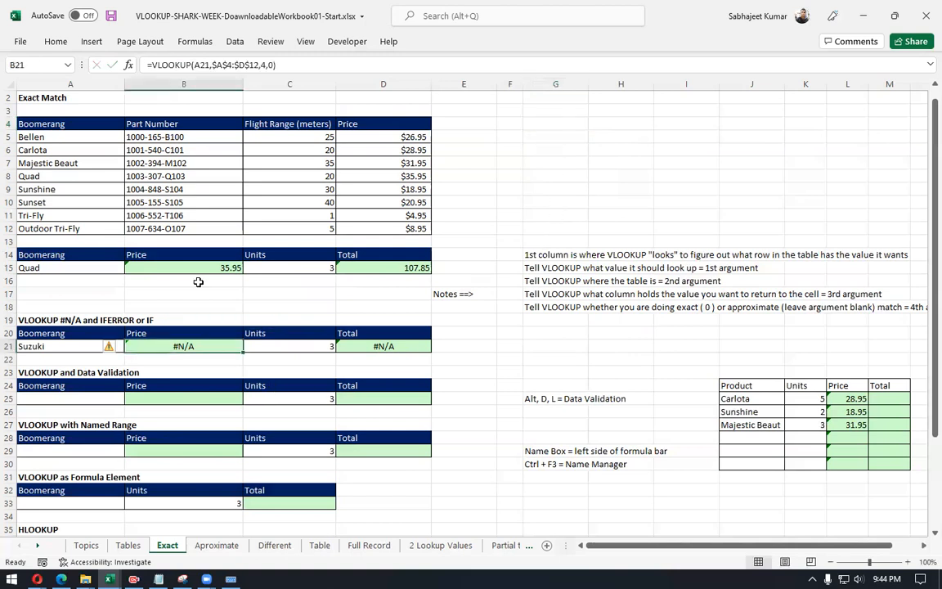
pyautogui.moveTo(151, 64); pyautogui.dragTo(286, 65)
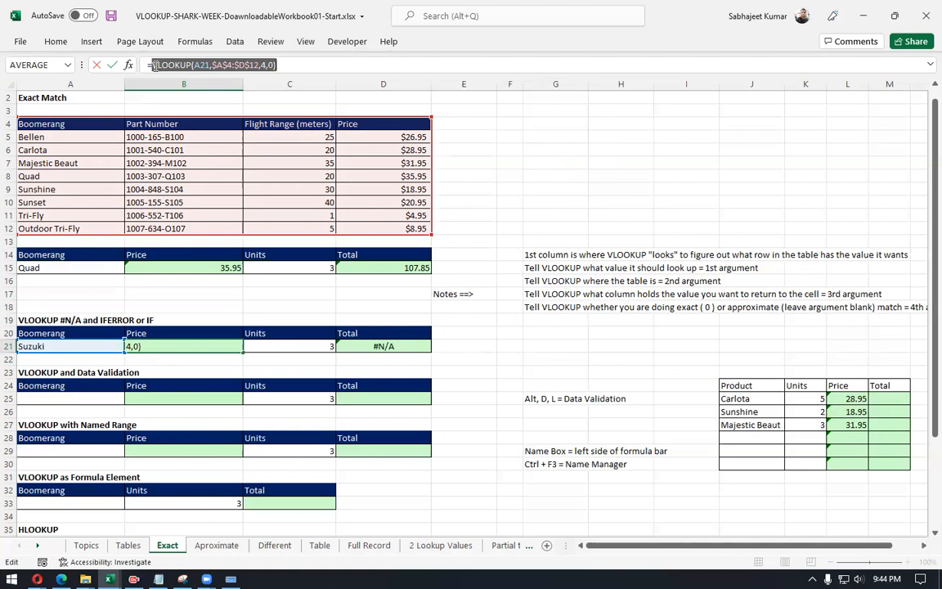
pyautogui.press('Escape')
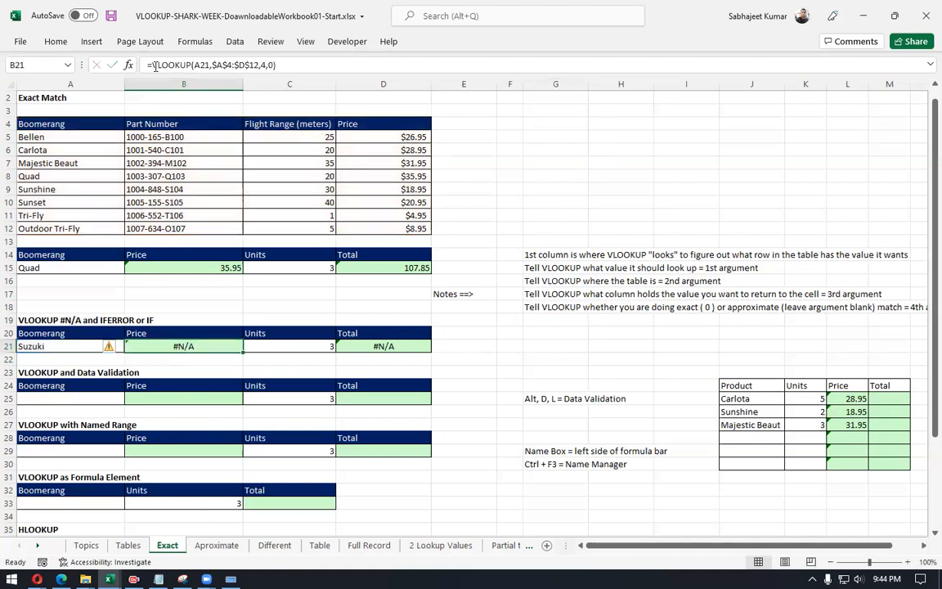
pyautogui.moveTo(149, 65); pyautogui.dragTo(293, 68)
pyautogui.hotkey('ctrl', 'c')
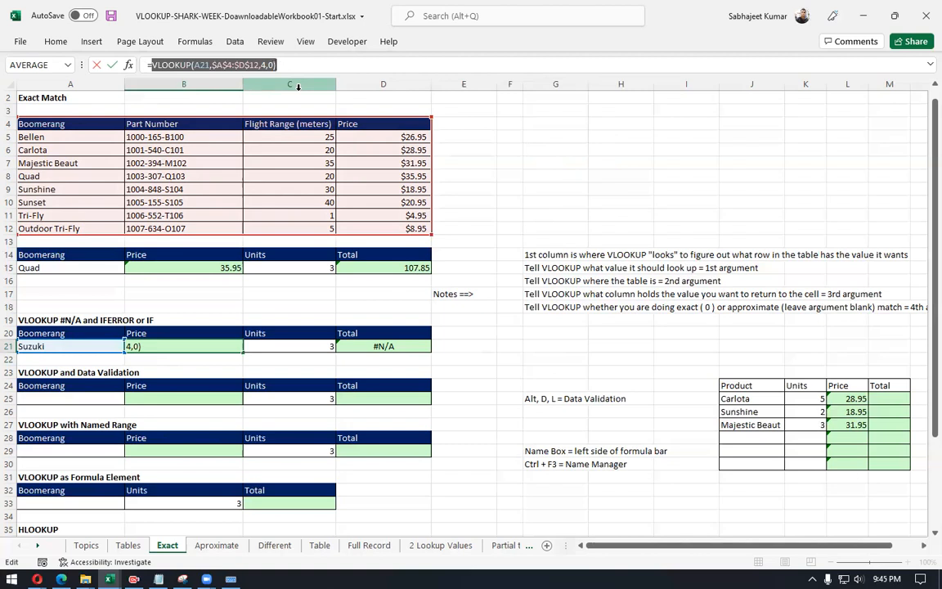
pyautogui.press('Escape')
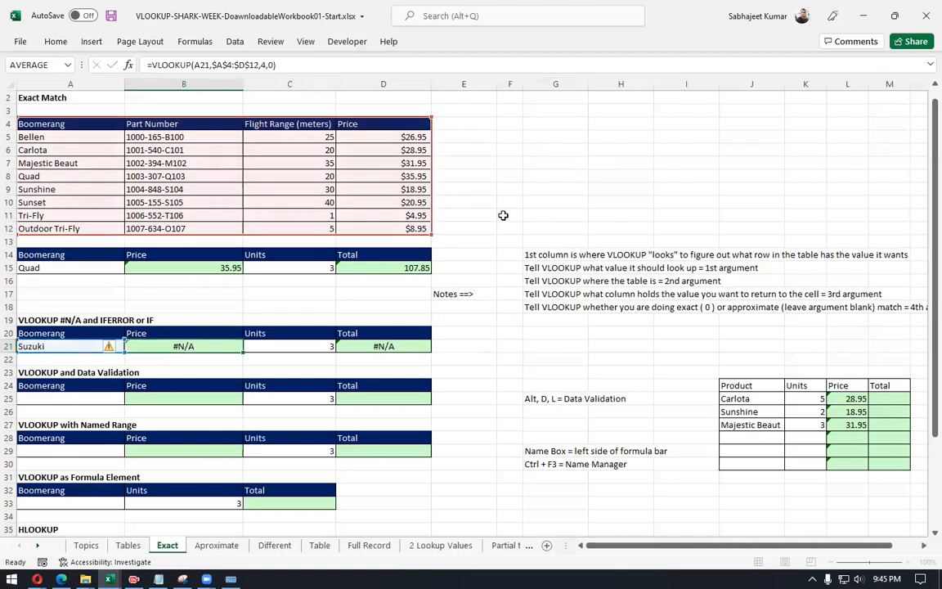
# Step: Wrap the copied VLOOKUP in an IFNA formula in G4 with "Not in Data" as the value for #N/A, accepting the bracket correction
pyautogui.click(587, 122)
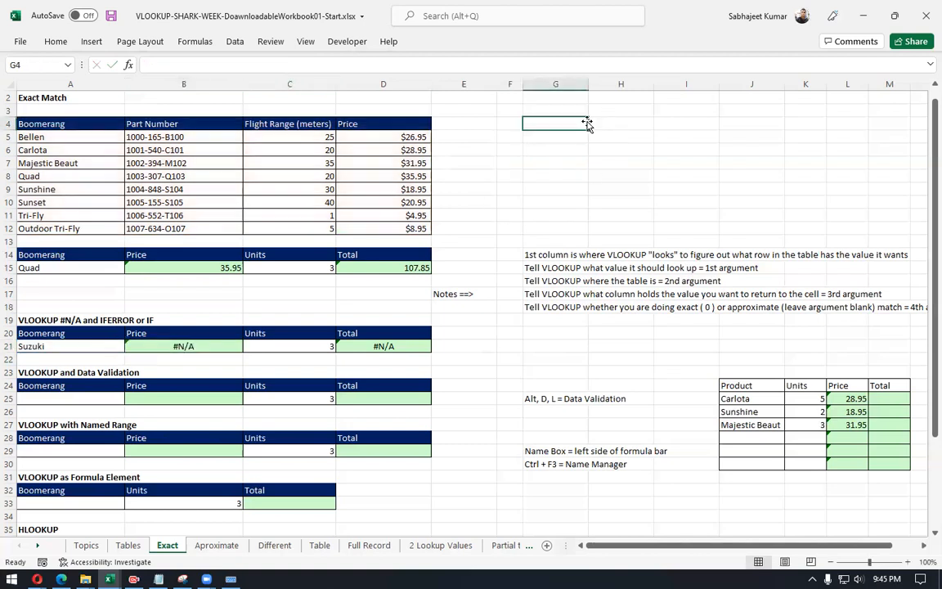
pyautogui.write('=if')
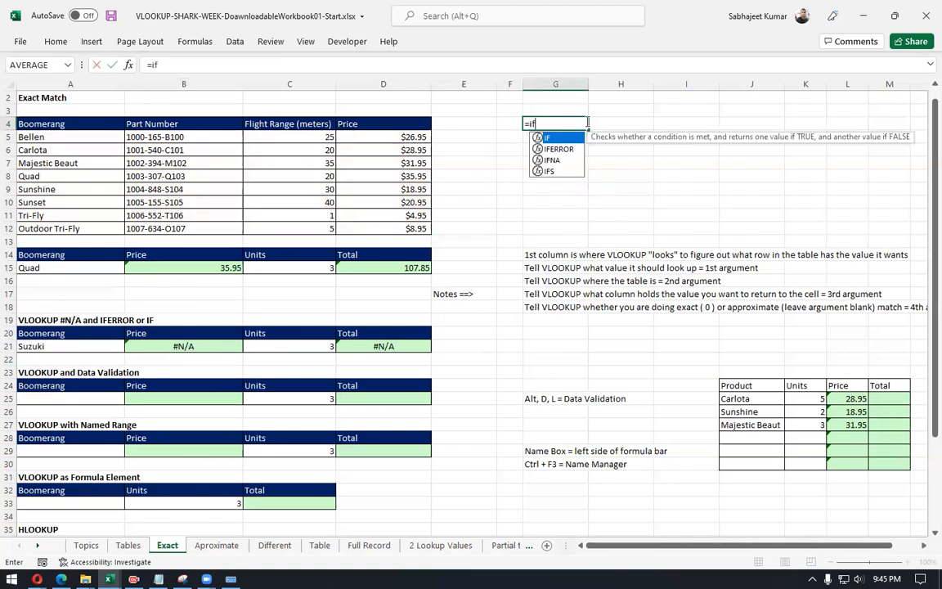
pyautogui.write('n')
pyautogui.press('Tab')
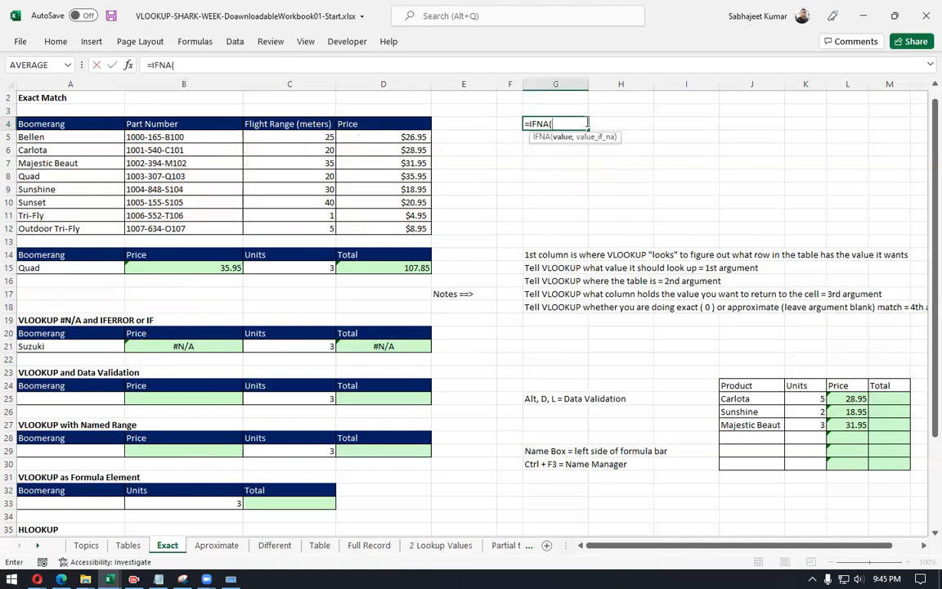
pyautogui.hotkey('ctrl', 'v')
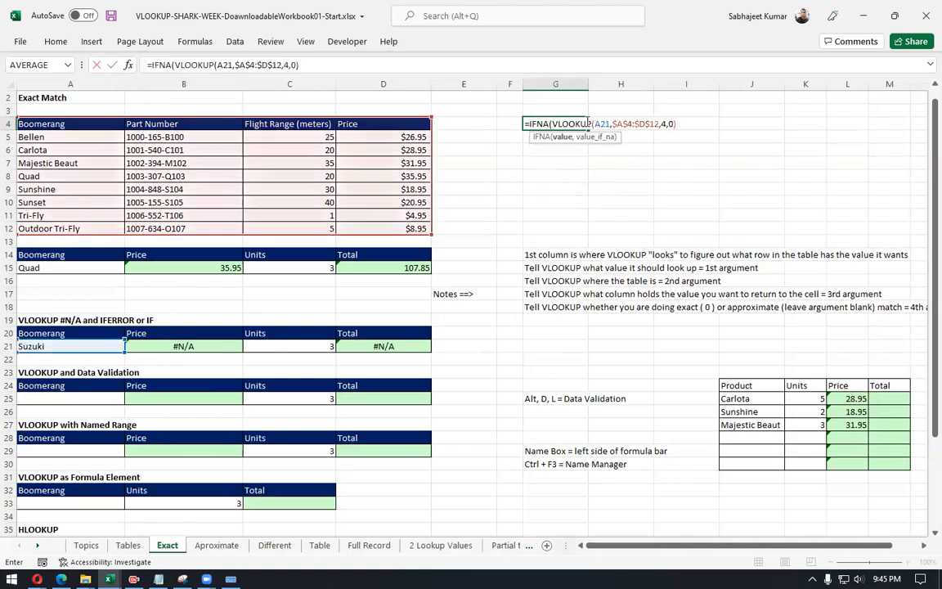
pyautogui.write(',"Not')
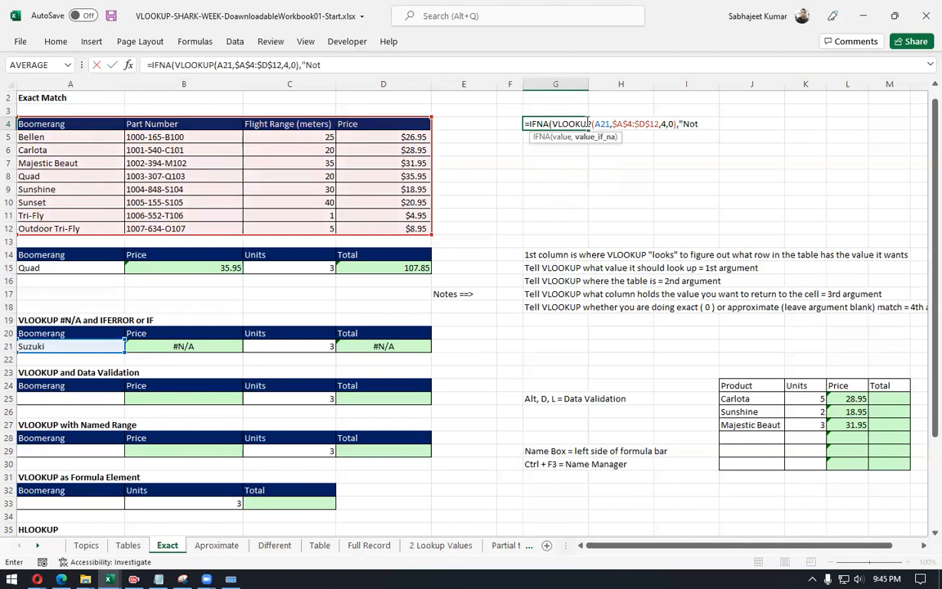
pyautogui.write(' in Dtata"')
pyautogui.press('Return')
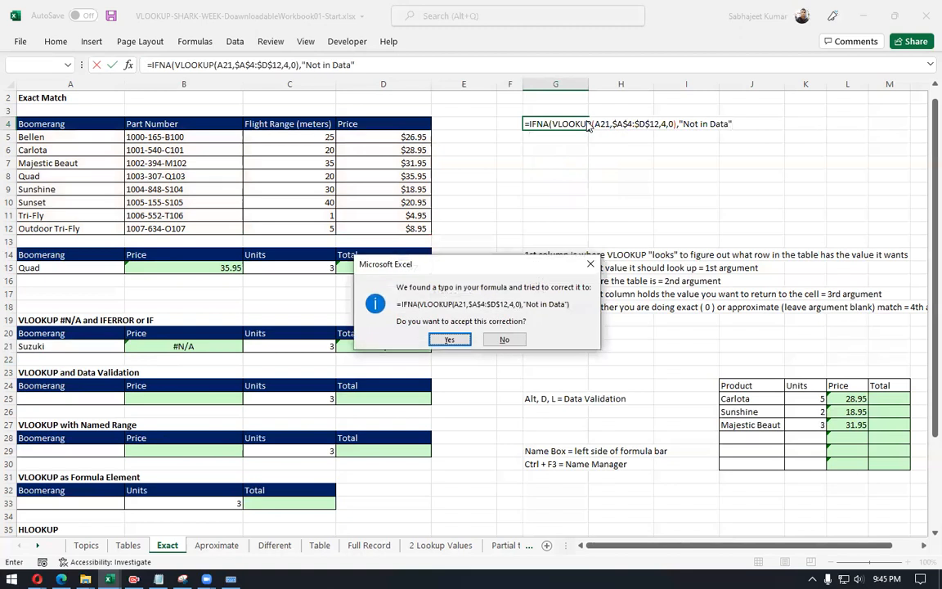
pyautogui.press('Return')
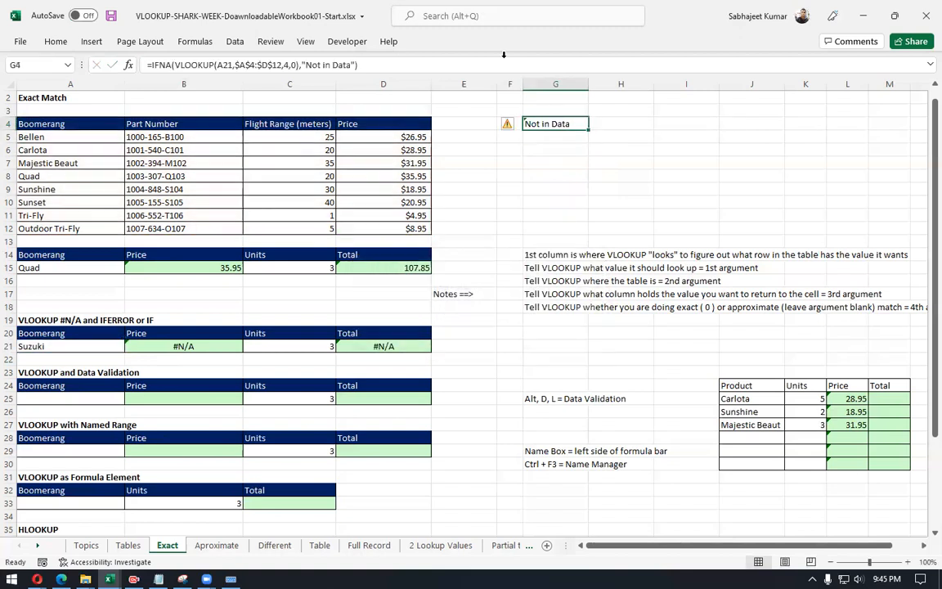
# Step: Review the IFNA formula in G4 and copy its text into B22 as =IFNA(VLOOKUP(A21,$A$4:$D$12,4,0),"Not in Data")
pyautogui.press('F2')
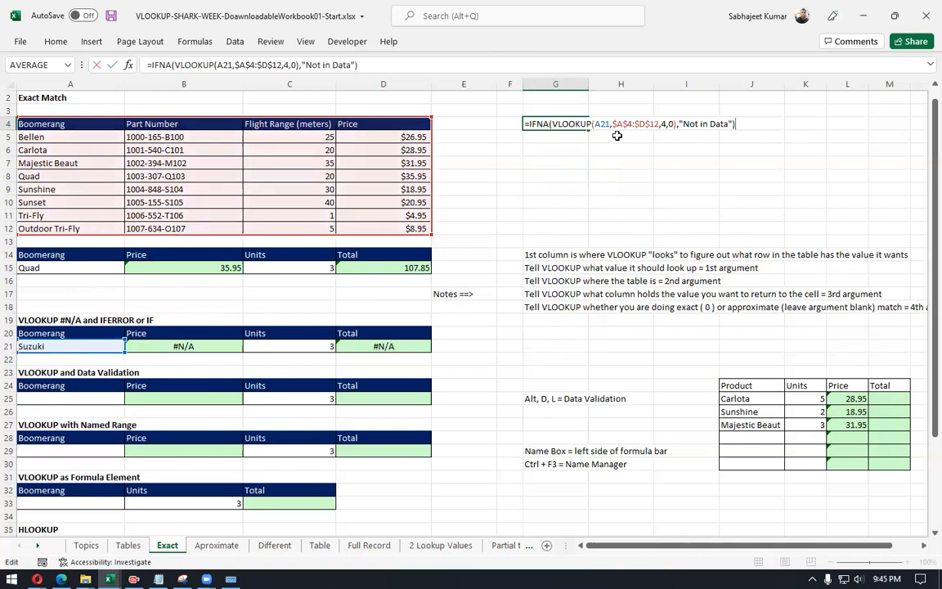
pyautogui.moveTo(679, 124); pyautogui.dragTo(732, 121)
pyautogui.press('Escape')
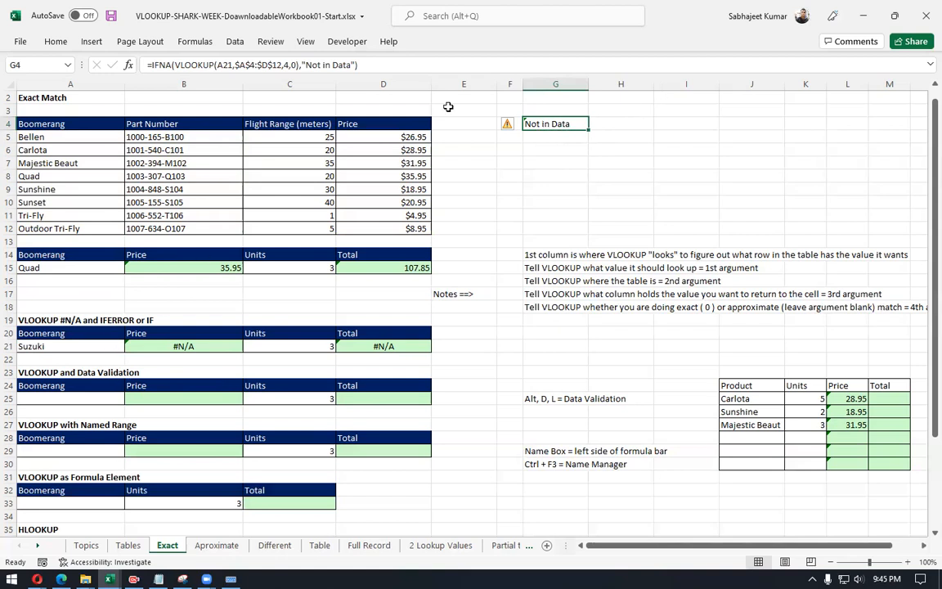
pyautogui.moveTo(151, 64); pyautogui.dragTo(360, 41)
pyautogui.hotkey('ctrl', 'c')
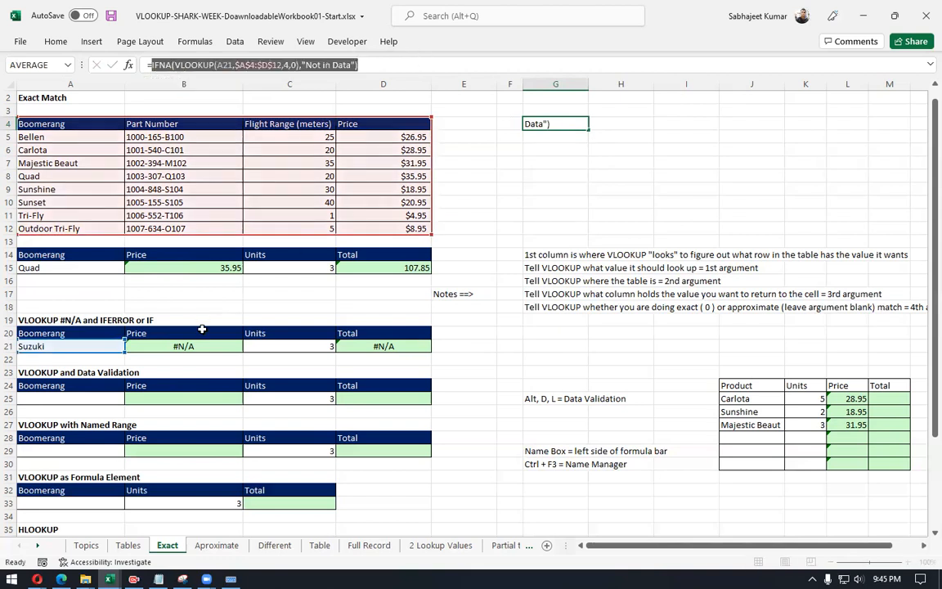
pyautogui.press('Escape')
pyautogui.click(195, 355)
pyautogui.write('=')
pyautogui.hotkey('ctrl', 'v')
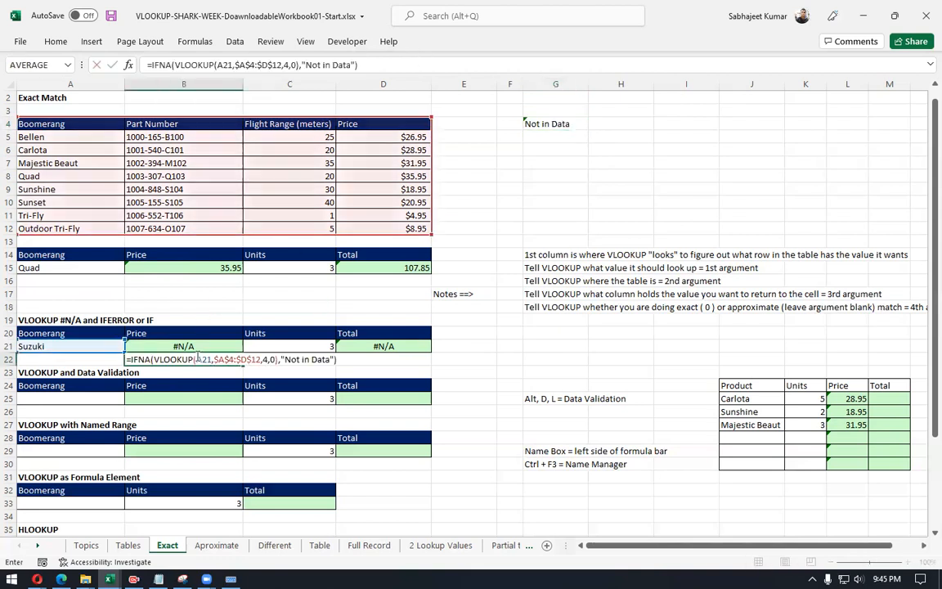
pyautogui.press('Tab')
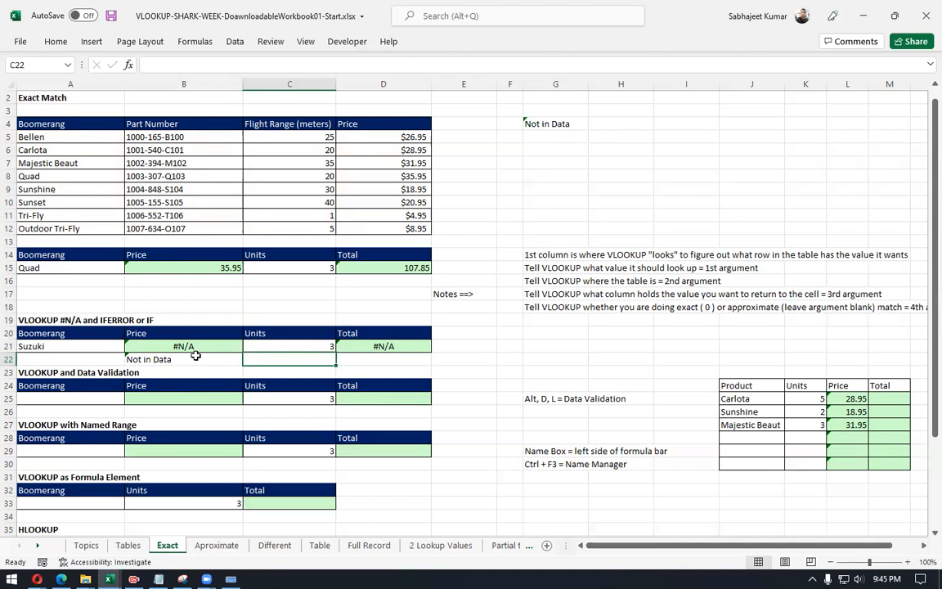
# Step: Set the lookup boomerang in A21 to Bellen to test the price formulas with a name from the table
pyautogui.press('Left')
pyautogui.press('Left')
pyautogui.press('Up')
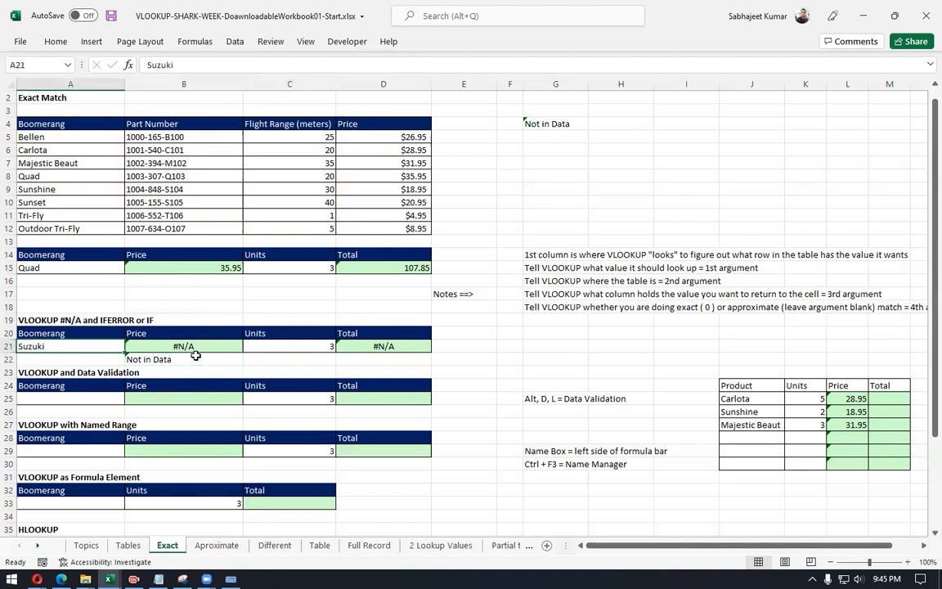
pyautogui.write('Bellen')
pyautogui.press('Return')
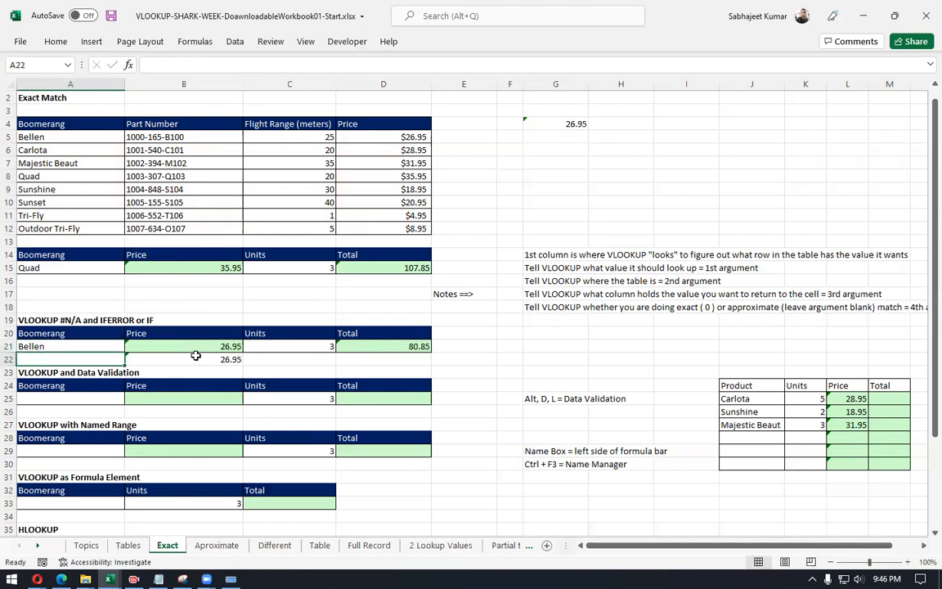
# Step: Examine the IFNA formula in B22, including its VLOOKUP value and "Not in Data" argument, against the lookup name in A21
pyautogui.click(198, 357)
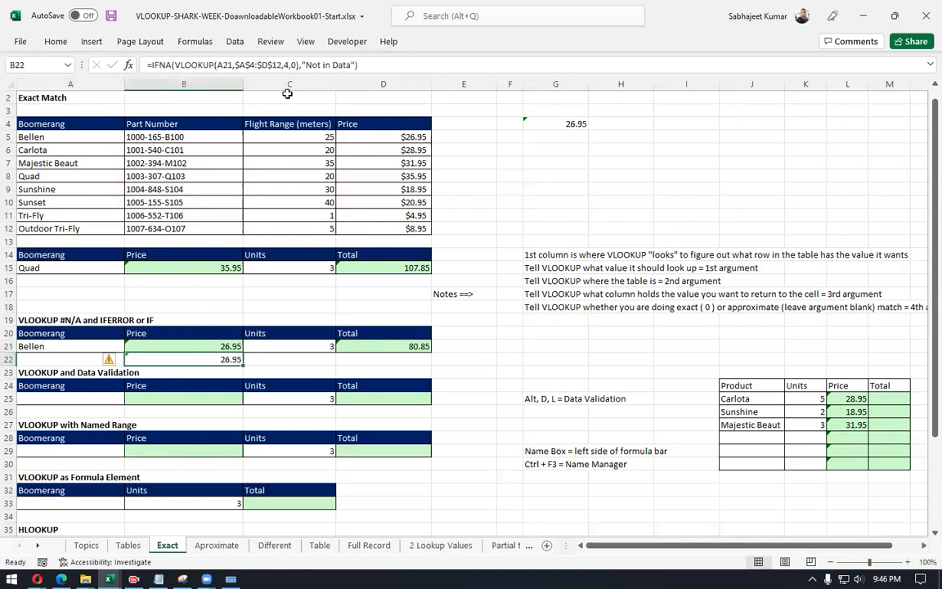
pyautogui.click(270, 64)
pyautogui.moveTo(302, 65); pyautogui.dragTo(397, 64)
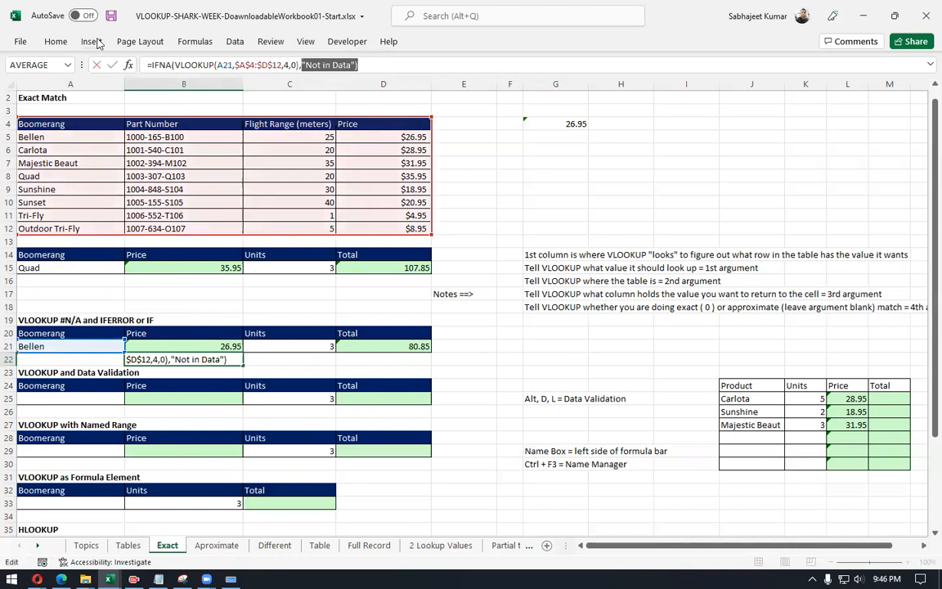
pyautogui.moveTo(172, 64); pyautogui.dragTo(355, 65)
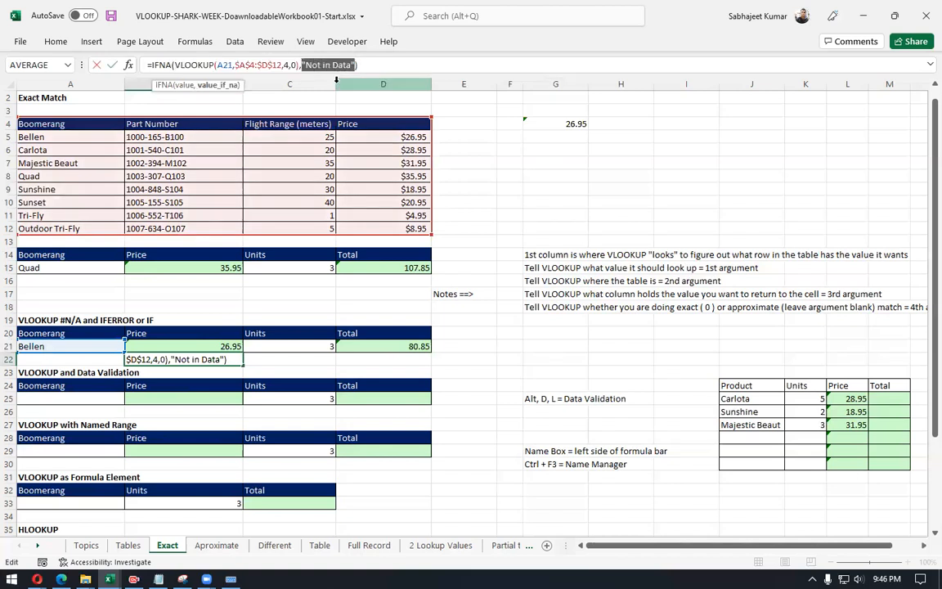
pyautogui.press('Escape')
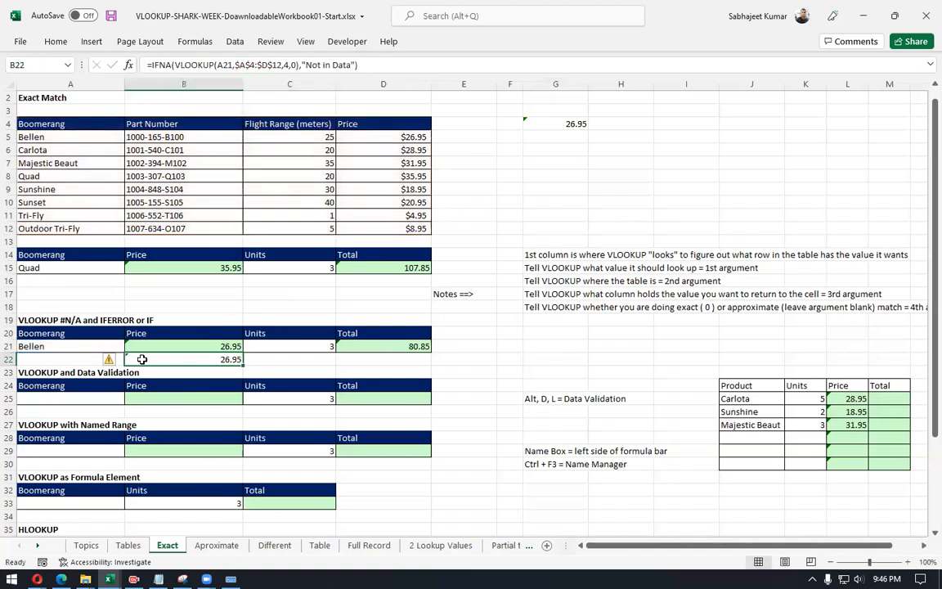
pyautogui.click(49, 346)
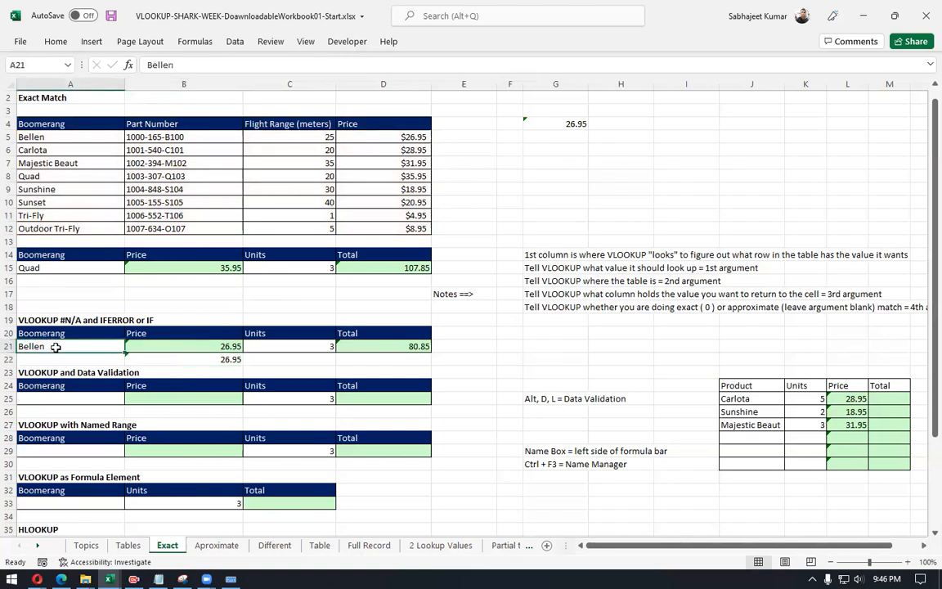
pyautogui.click(169, 359)
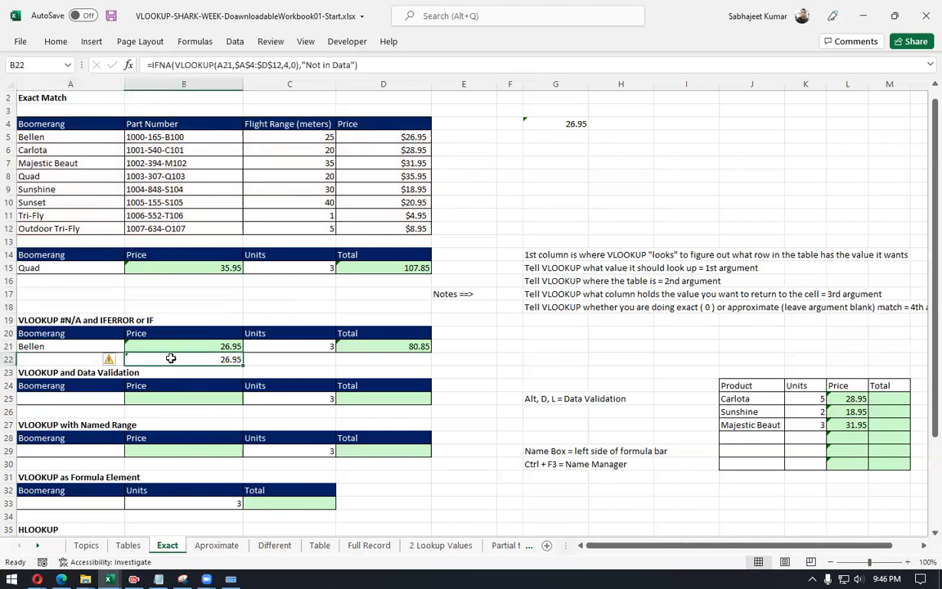
pyautogui.click(153, 63)
pyautogui.moveTo(154, 64); pyautogui.dragTo(368, 60)
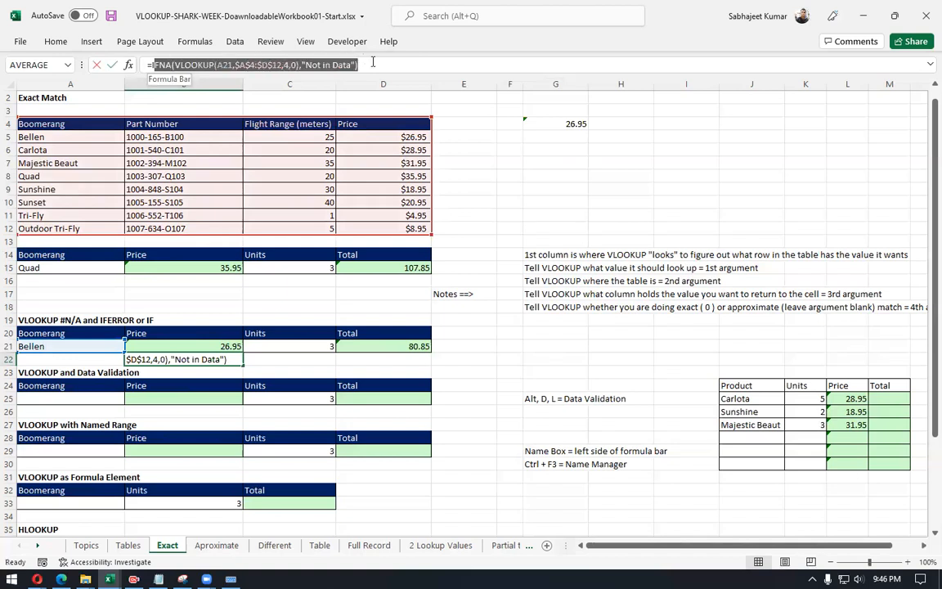
pyautogui.press('Escape')
# Step: Start an ISNA formula in G5 and paste the copied IFNA(VLOOKUP(A21,$A$4:$D$12,4,0),"Not in Data") text as its value
pyautogui.click(561, 136)
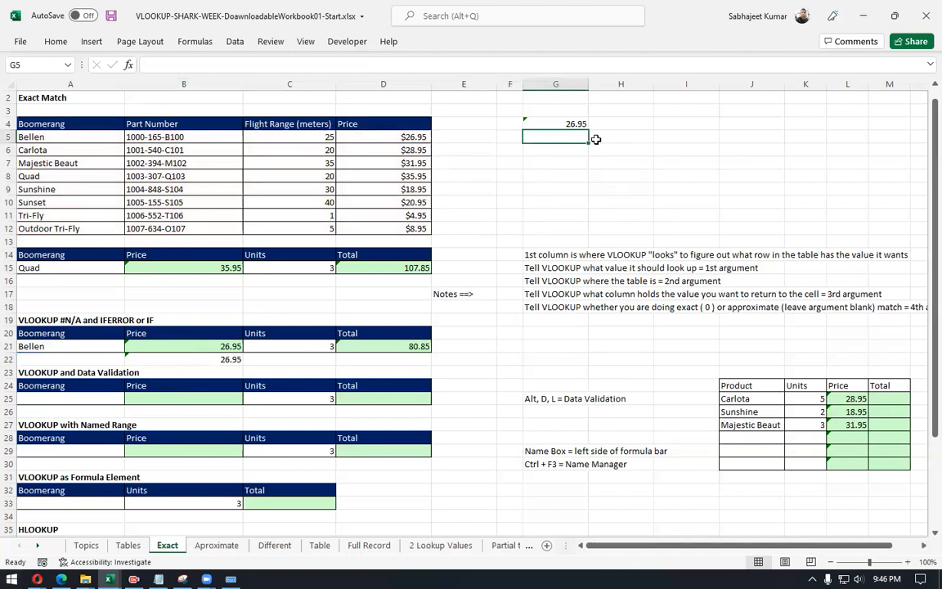
pyautogui.write('=isn')
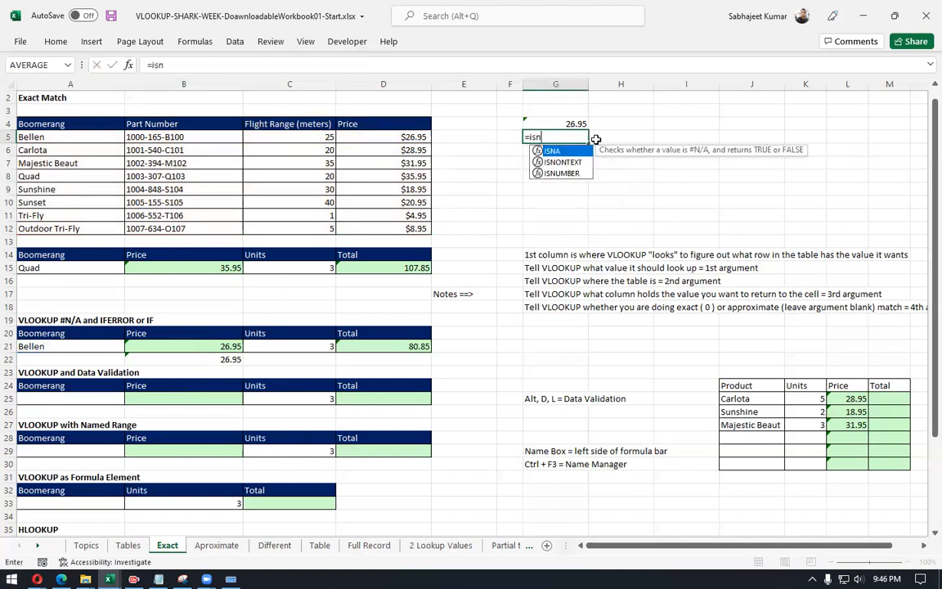
pyautogui.press('Tab')
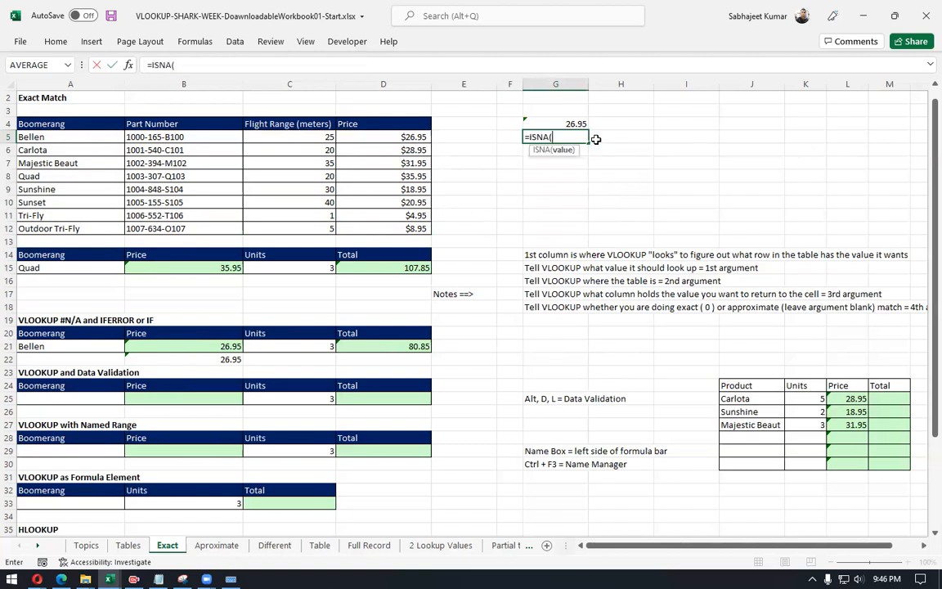
pyautogui.hotkey('ctrl', 'v')
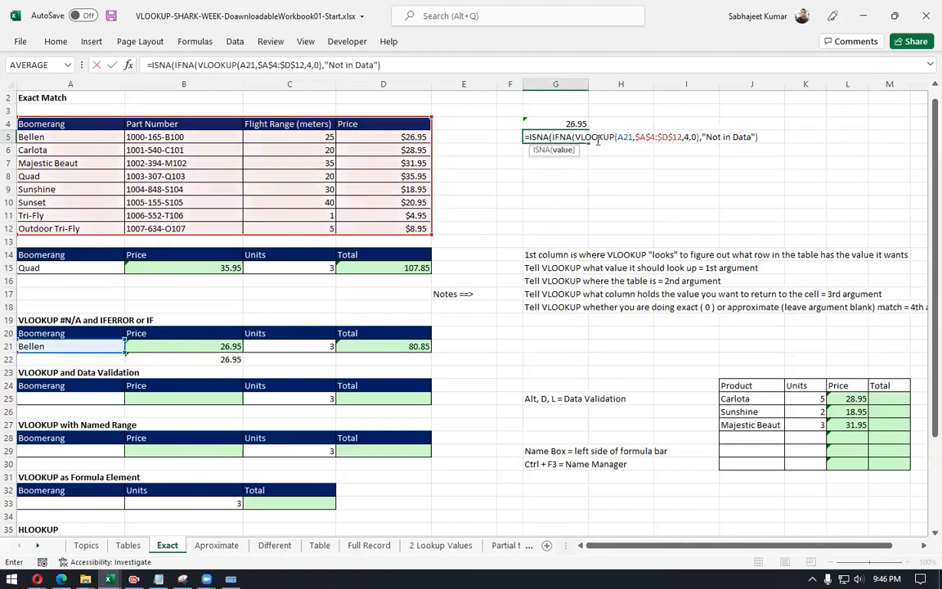
# Step: Strip the IFNA wrapper and its "Not in Data" argument, completing G5 as =ISNA(VLOOKUP(A21,$A$4:$D$12,4,0))
pyautogui.press('BackSpace')
pyautogui.press('BackSpace')
pyautogui.press('BackSpace')
pyautogui.press('BackSpace')
pyautogui.press('BackSpace')
pyautogui.press('BackSpace')
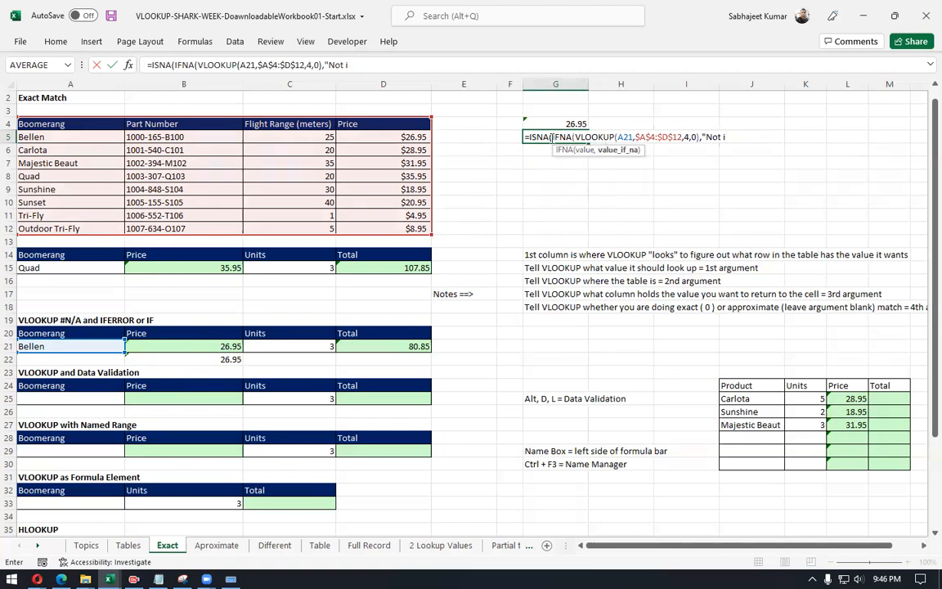
pyautogui.moveTo(552, 137); pyautogui.dragTo(576, 137)
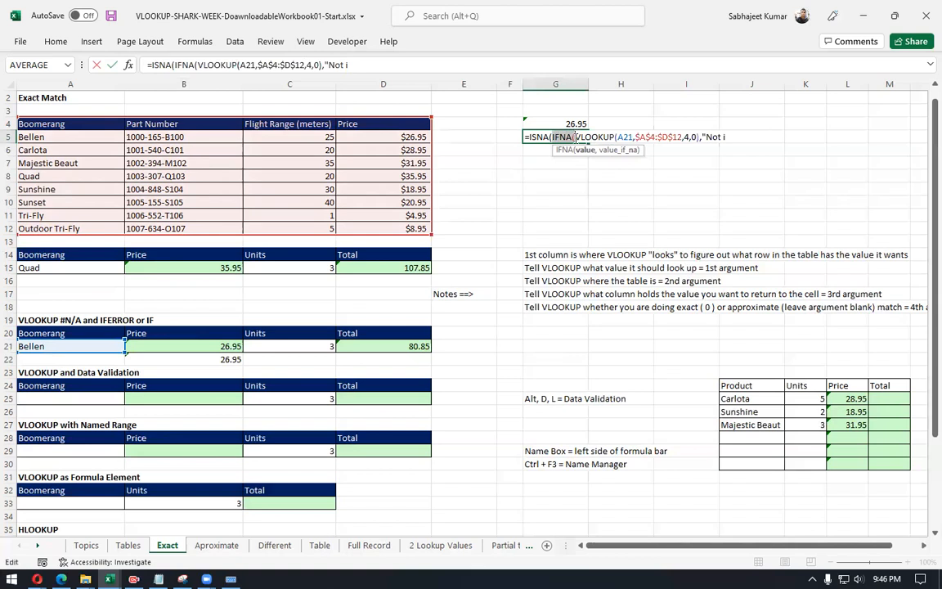
pyautogui.press('Delete')
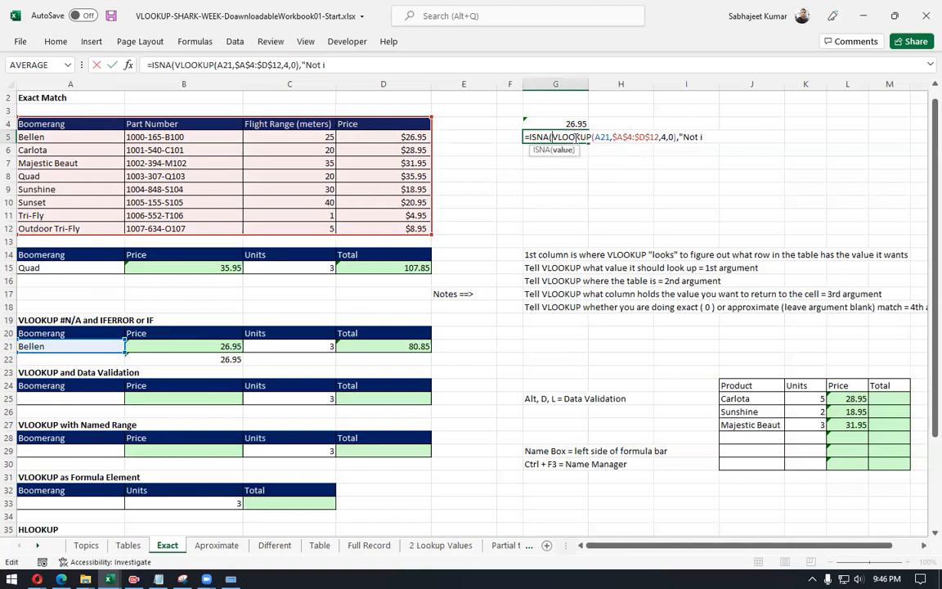
pyautogui.press('BackSpace')
pyautogui.press('BackSpace')
pyautogui.press('BackSpace')
pyautogui.press('BackSpace')
pyautogui.press('BackSpace')
pyautogui.press('BackSpace')
pyautogui.press('BackSpace')
pyautogui.write(')')
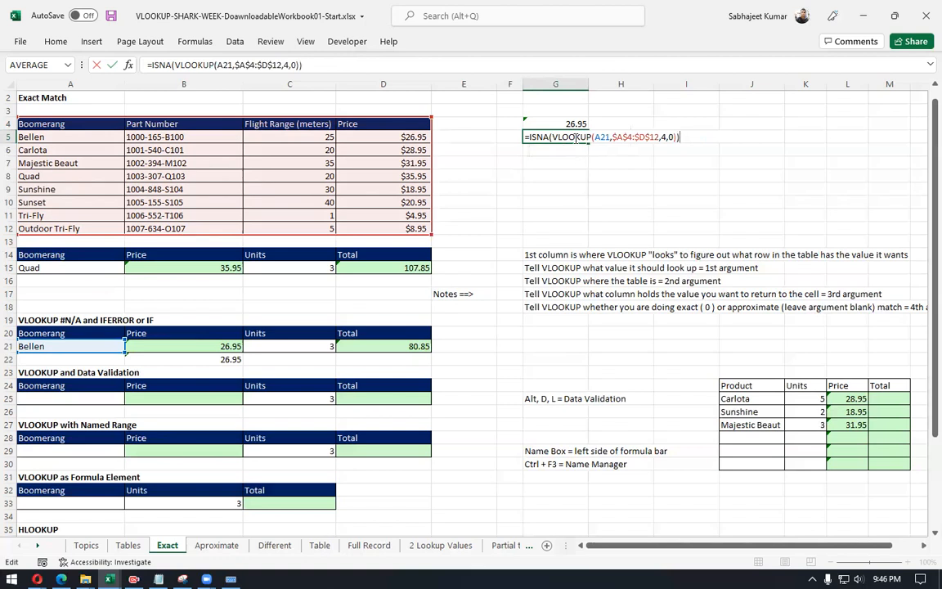
pyautogui.press('Return')
# Step: Examine the ISNA function around the VLOOKUP in G5's formula and the result it gives
pyautogui.click(574, 137)
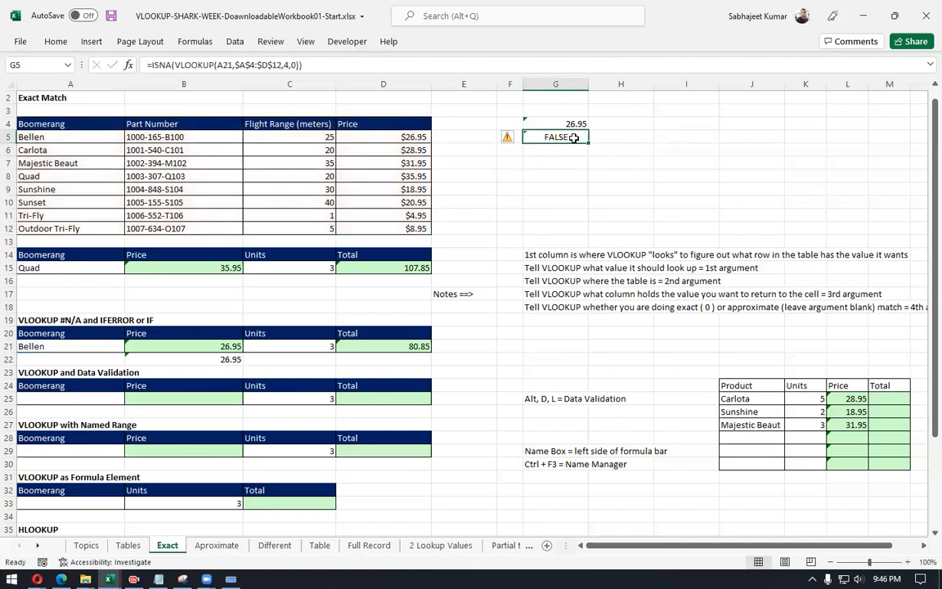
pyautogui.click(150, 64)
pyautogui.moveTo(151, 65); pyautogui.dragTo(168, 65)
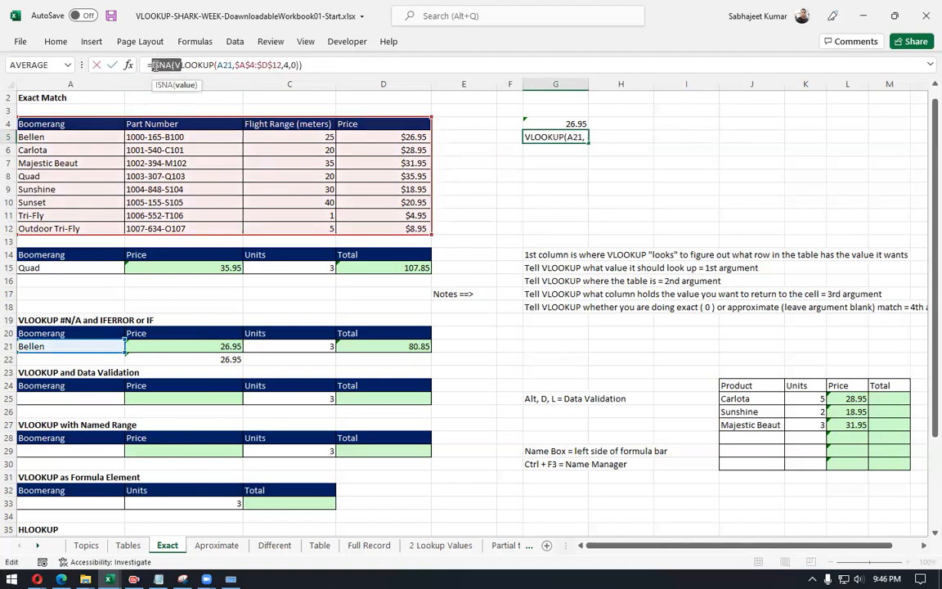
pyautogui.click(152, 65)
pyautogui.moveTo(150, 65); pyautogui.dragTo(171, 65)
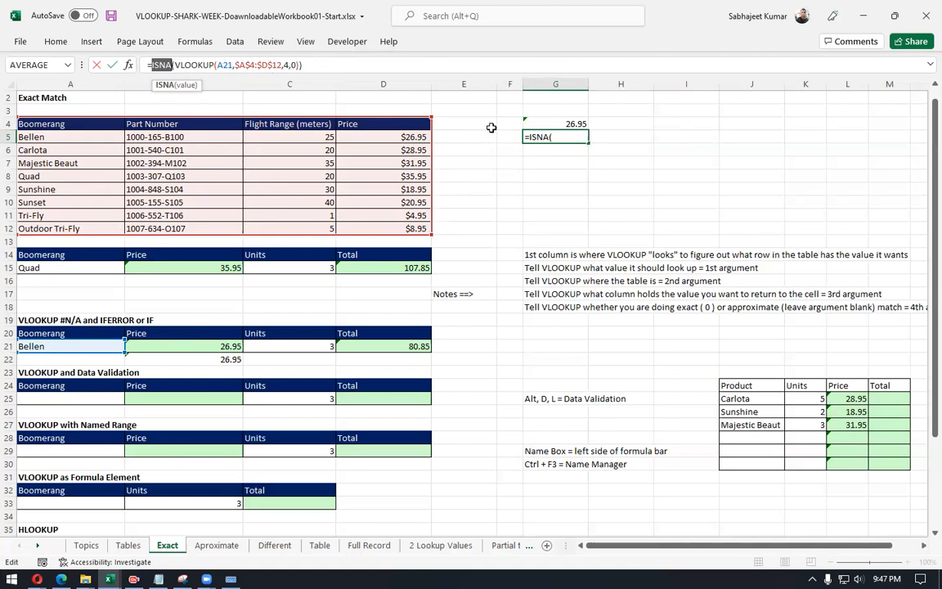
pyautogui.hotkey('ctrl', 'Return')
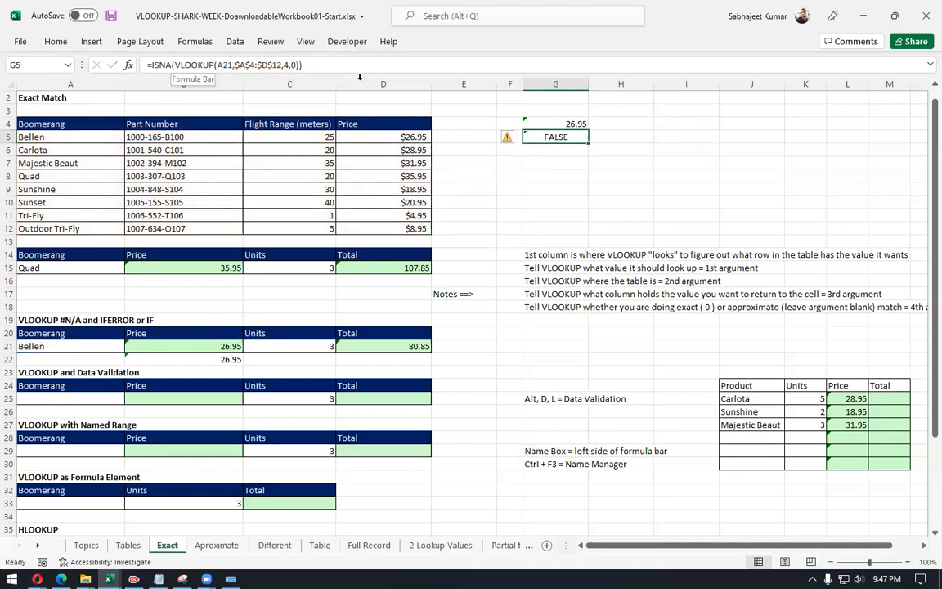
pyautogui.moveTo(151, 65); pyautogui.dragTo(169, 65)
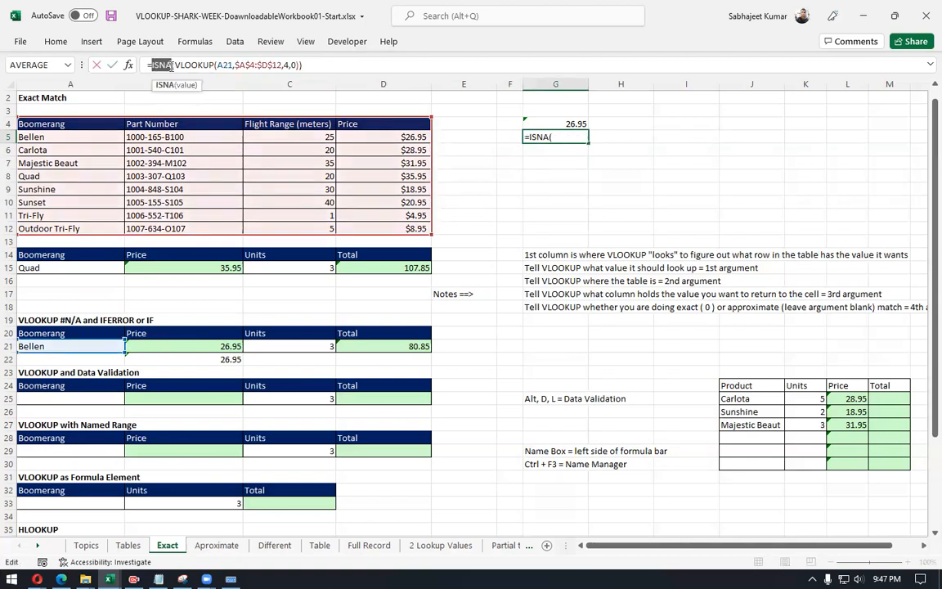
# Step: Set the lookup boomerang in A21 to Suzuki to test the formulas with a missing name
pyautogui.click(85, 344)
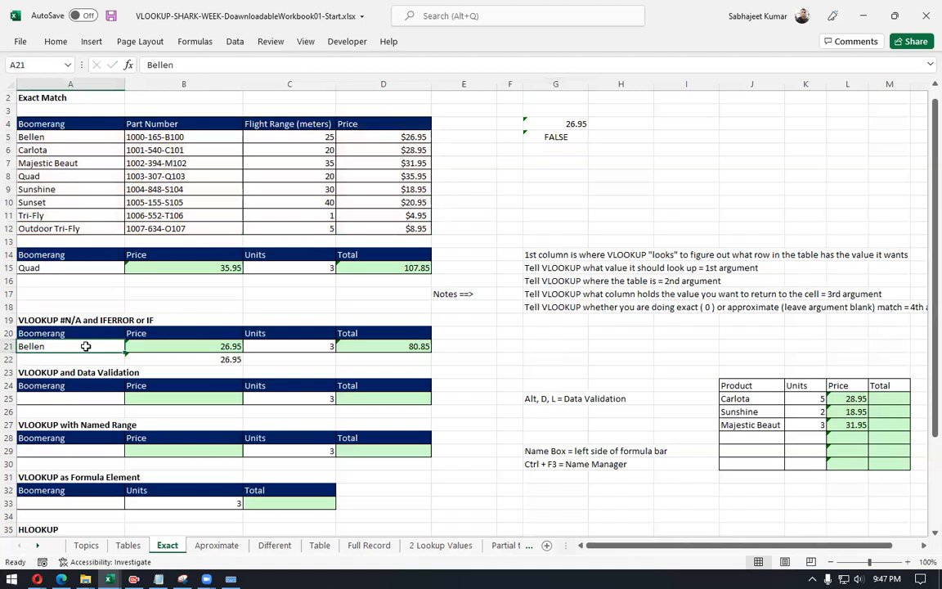
pyautogui.write('Suzuki]')
pyautogui.press('BackSpace')
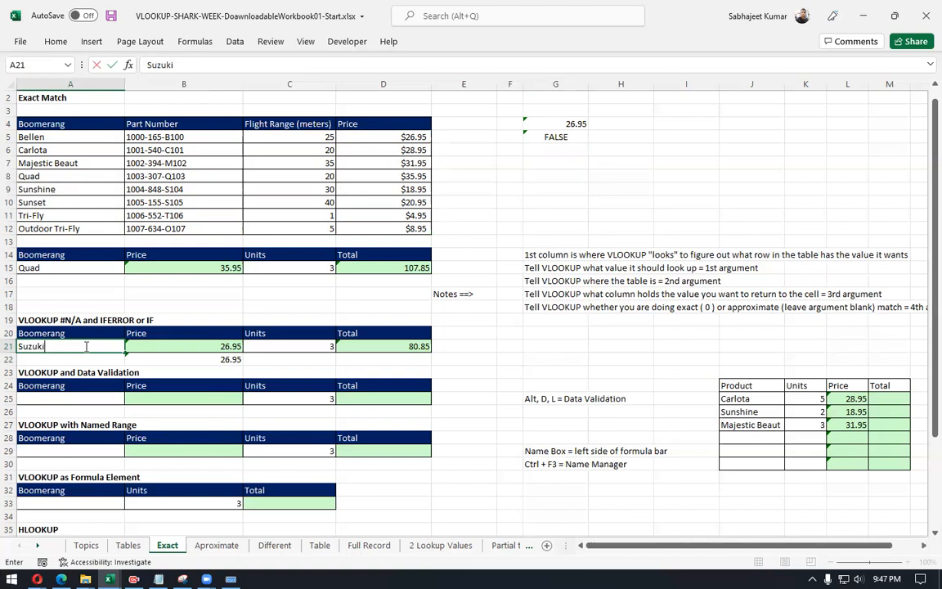
pyautogui.press('Return')
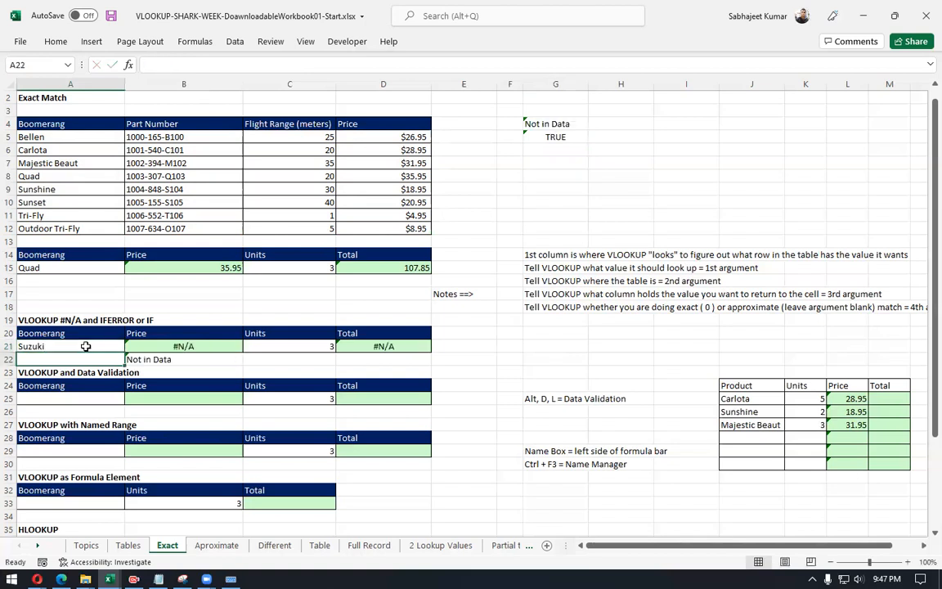
# Step: Compare the ISNA result in G5 with the IFNA result in G4 for the missing boomerang
pyautogui.click(535, 137)
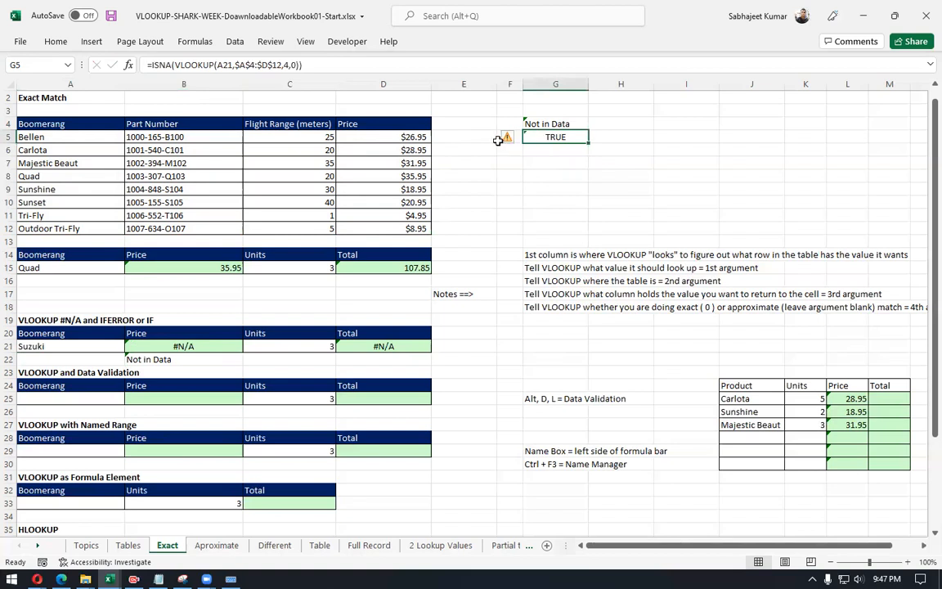
pyautogui.moveTo(517, 141)
pyautogui.click(550, 150)
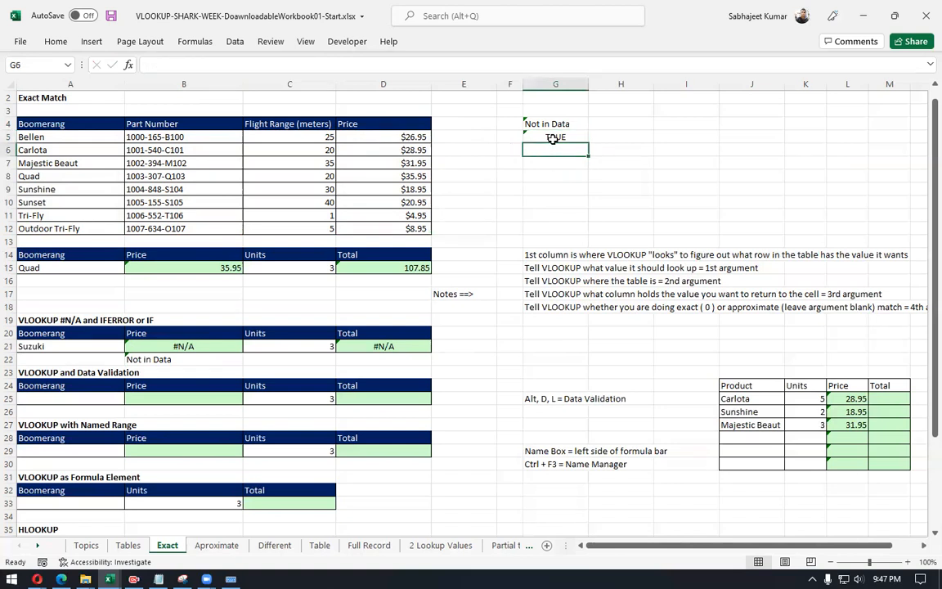
pyautogui.click(553, 137)
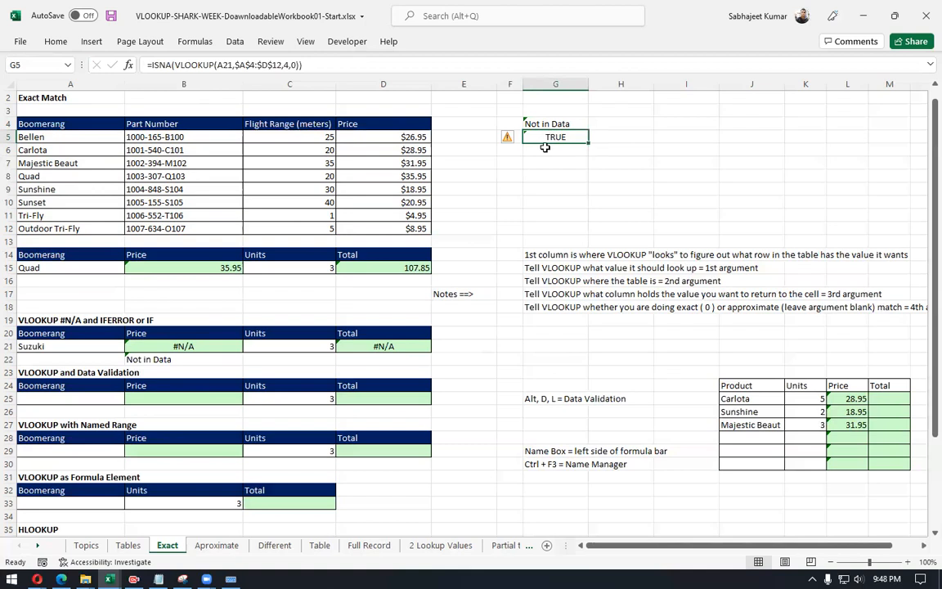
pyautogui.click(544, 147)
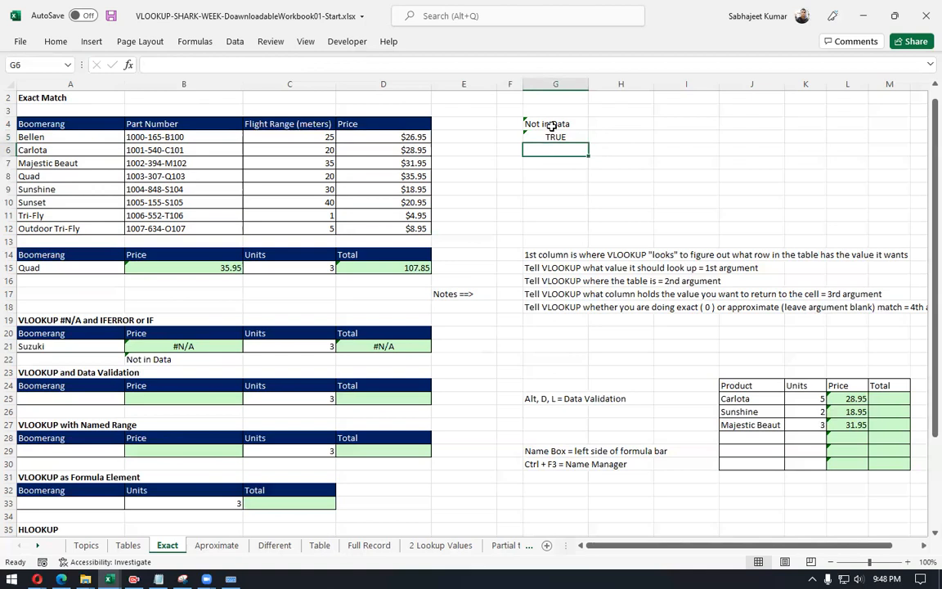
pyautogui.click(551, 126)
pyautogui.click(557, 139)
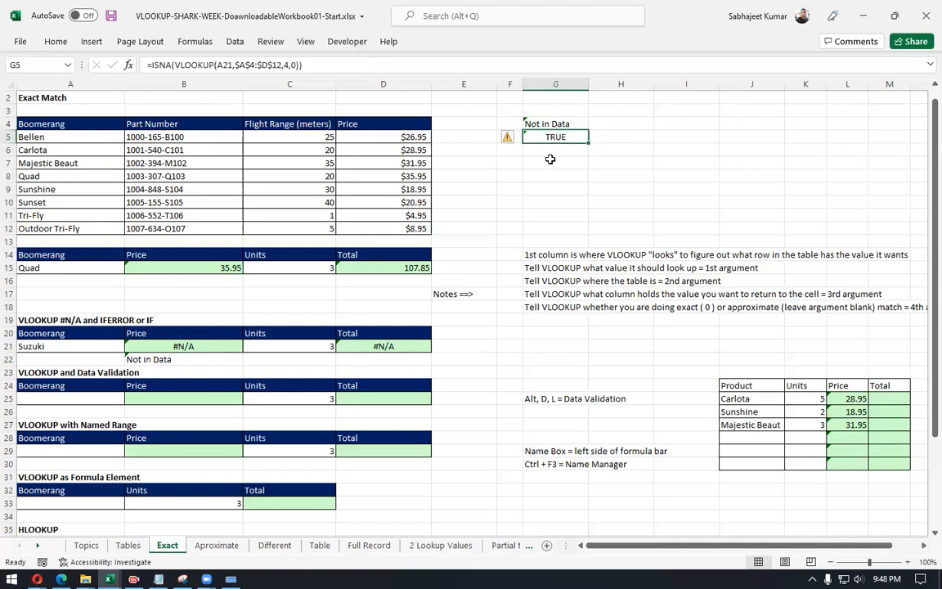
pyautogui.click(552, 152)
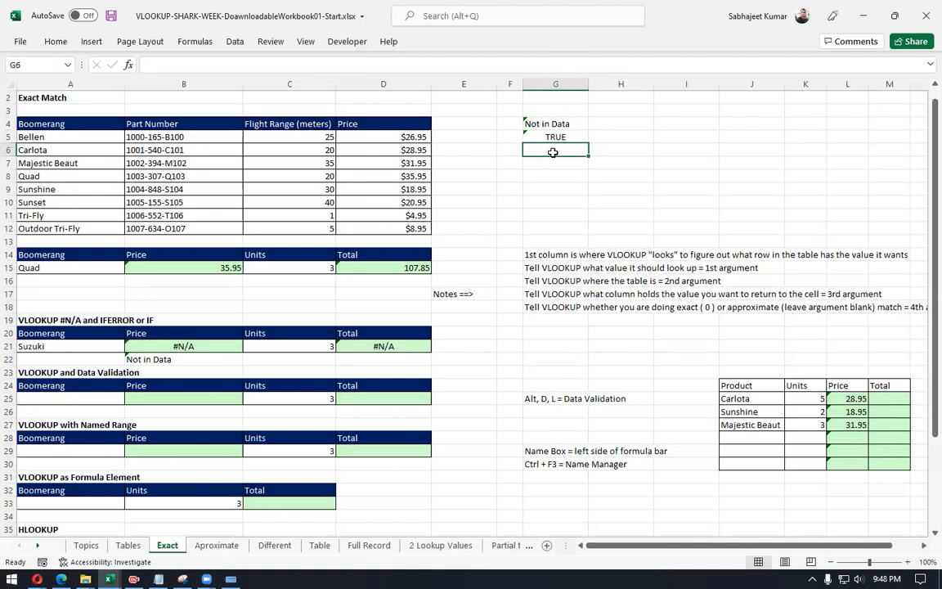
pyautogui.write('=if')
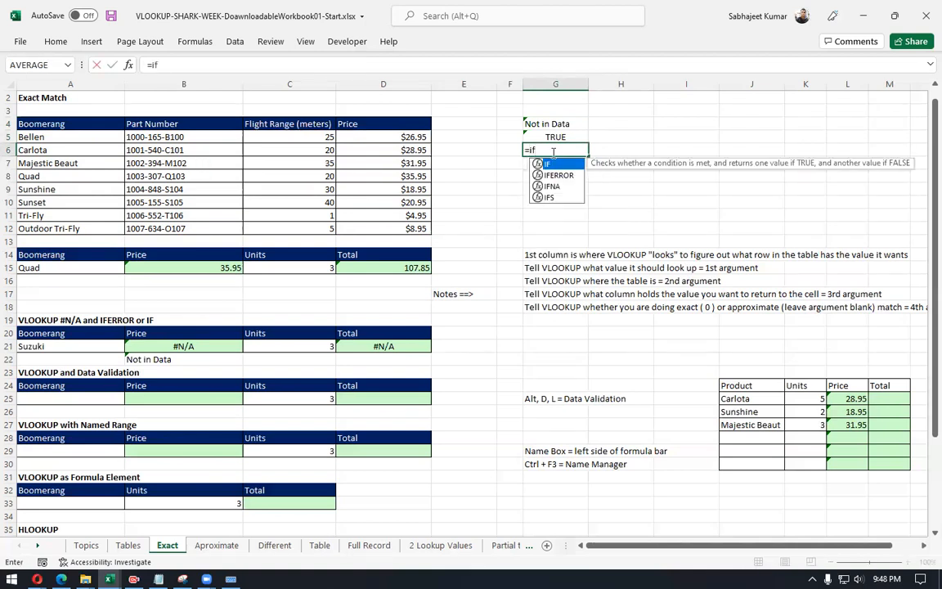
pyautogui.press('Down')
pyautogui.press('Tab')
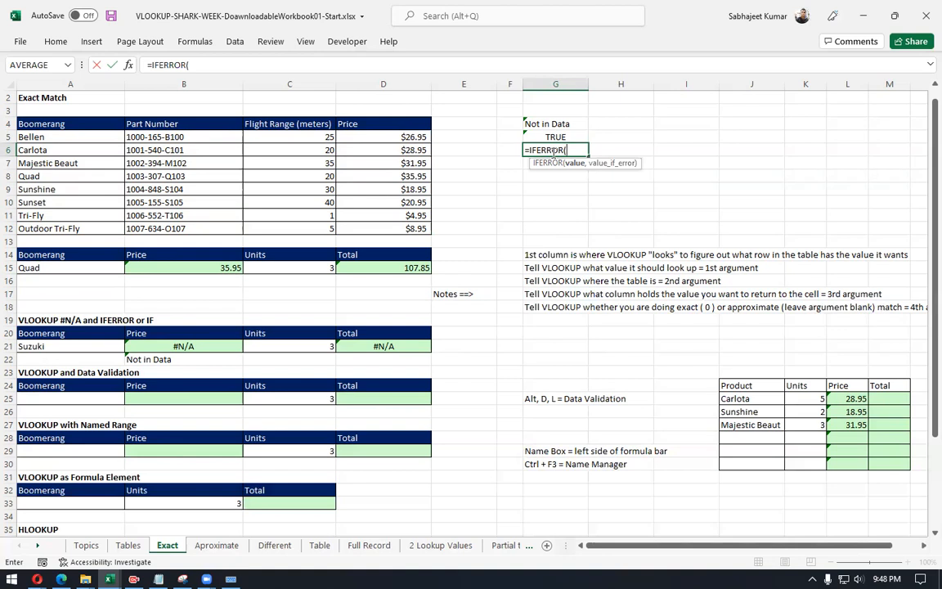
pyautogui.press('Escape')
# Step: Set the column index of the VLOOKUP inside G4's IFNA formula to 10
pyautogui.click(530, 123)
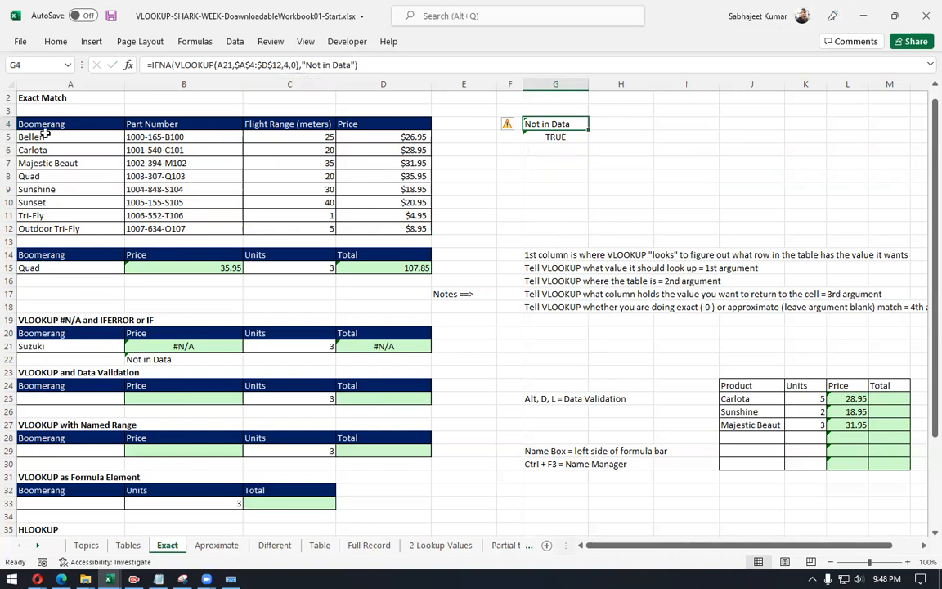
pyautogui.moveTo(234, 65); pyautogui.dragTo(301, 65)
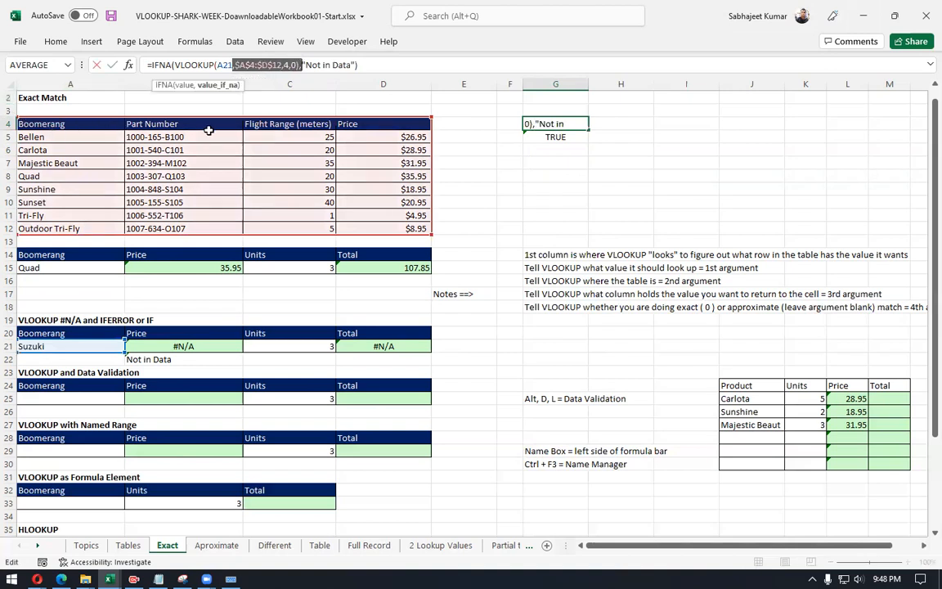
pyautogui.click(286, 64)
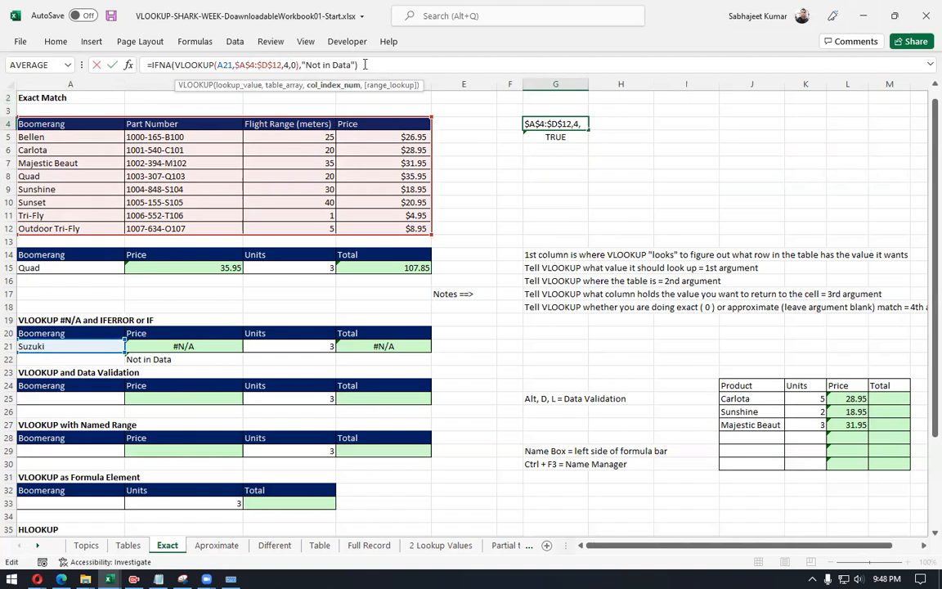
pyautogui.press('BackSpace')
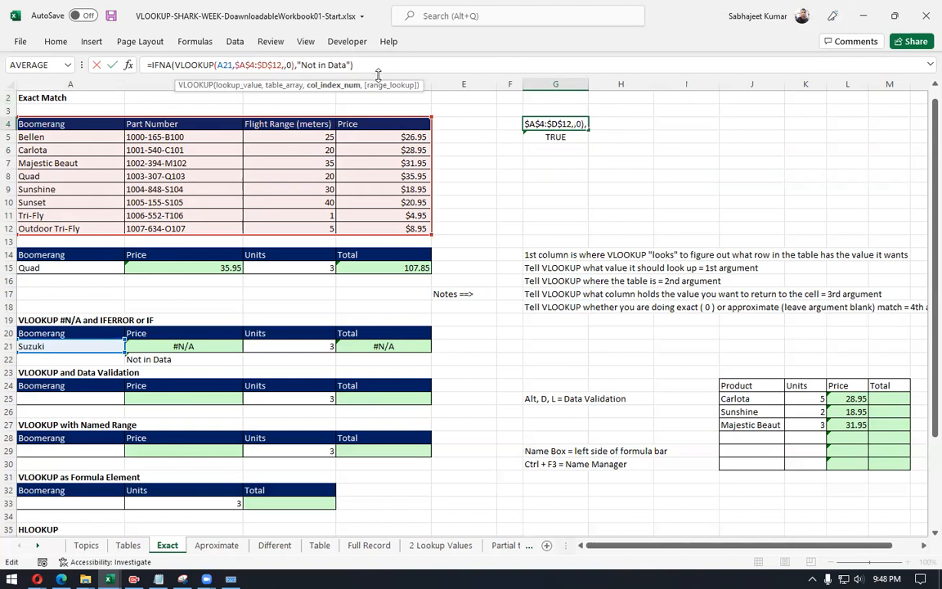
pyautogui.write('10')
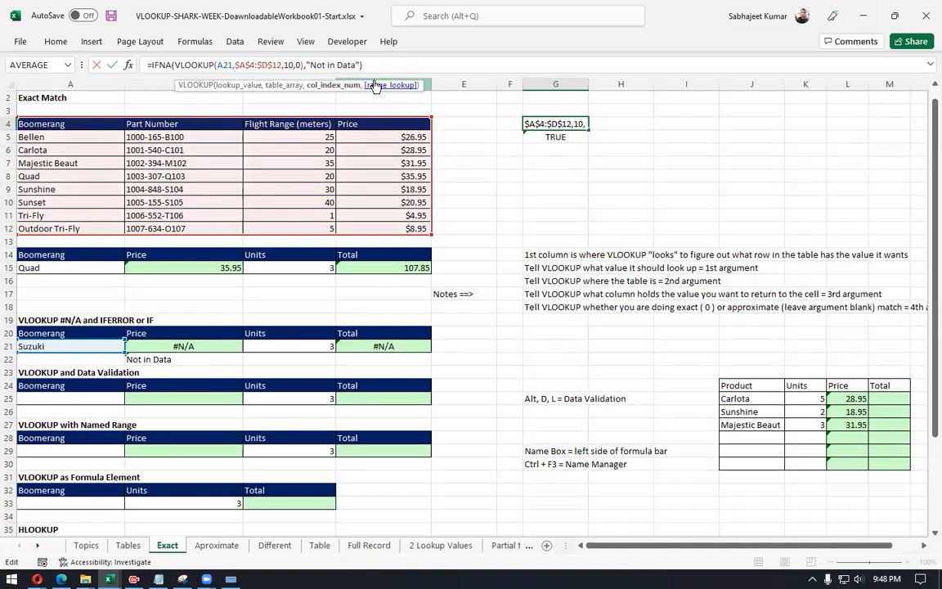
pyautogui.press('Return')
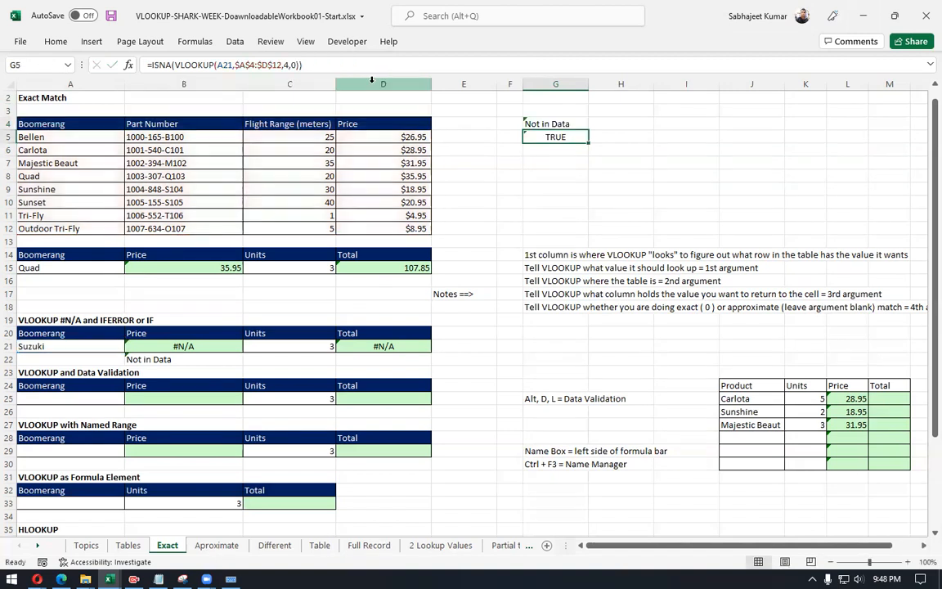
pyautogui.press('Up')
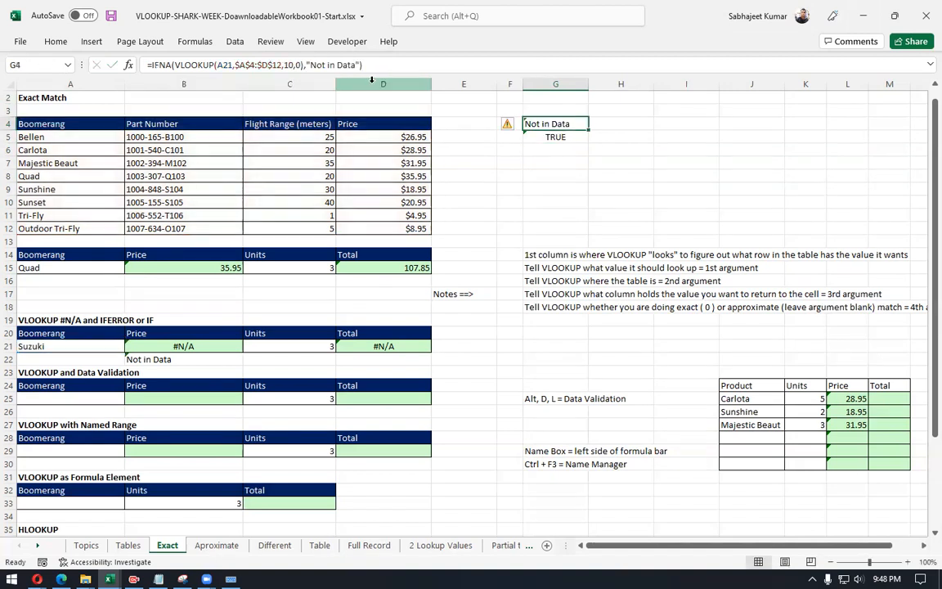
# Step: Remove the column index argument from G4's VLOOKUP, leaving =IFNA(VLOOKUP(A21,$A$4:$D$12,0),"Not in Data")
pyautogui.click(86, 344)
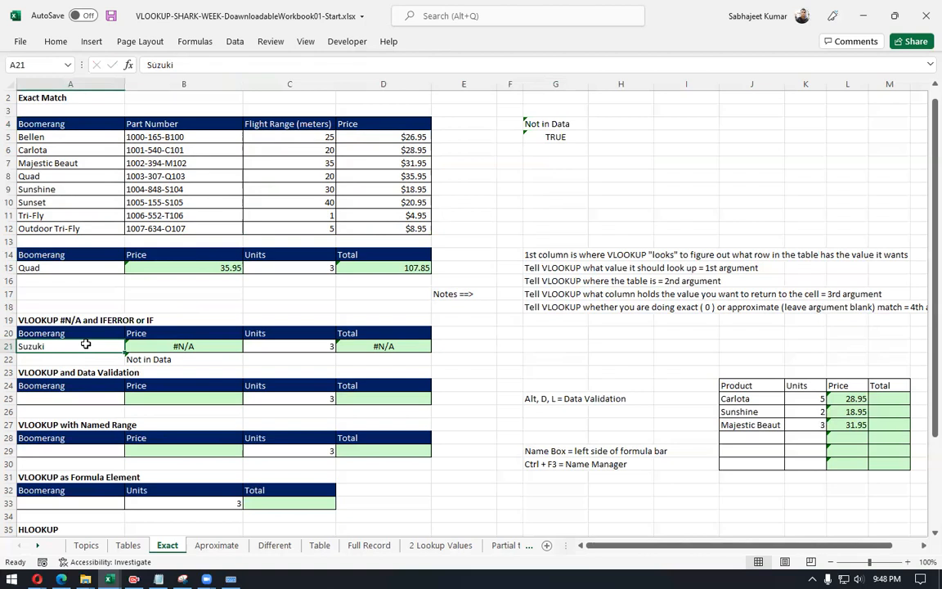
pyautogui.click(531, 123)
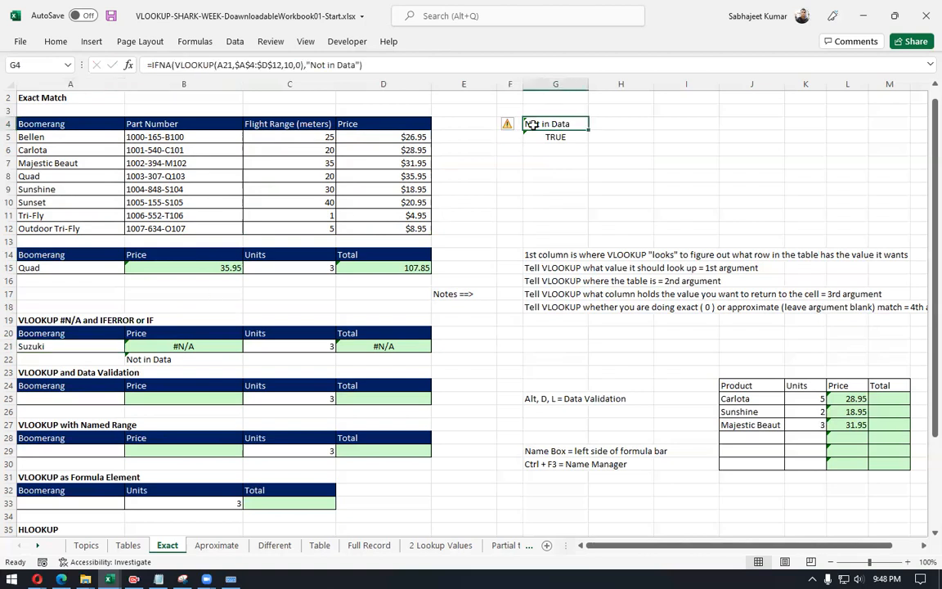
pyautogui.click(292, 65)
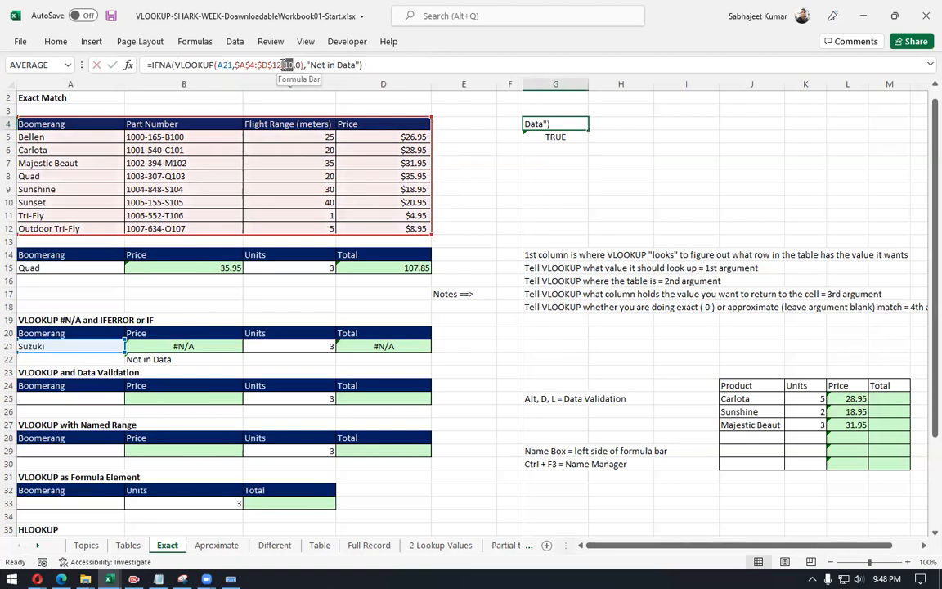
pyautogui.doubleClick(288, 64)
pyautogui.press('BackSpace')
pyautogui.press('BackSpace')
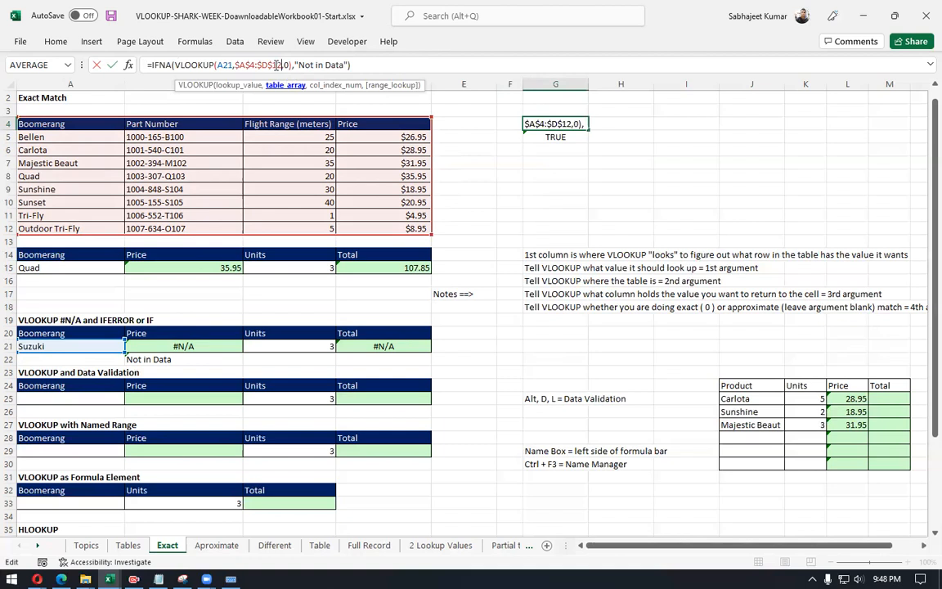
pyautogui.click(290, 65)
pyautogui.press('BackSpace')
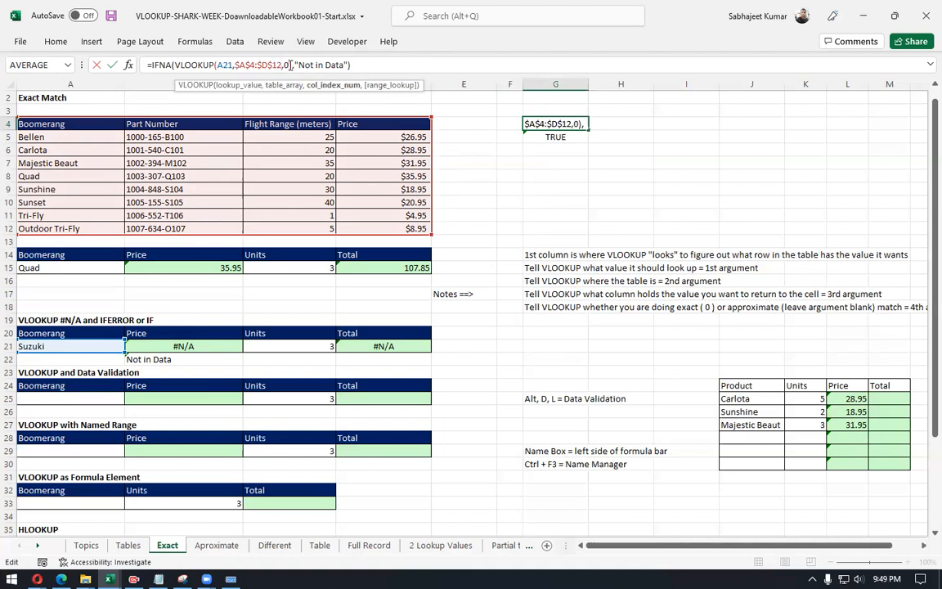
pyautogui.write(')')
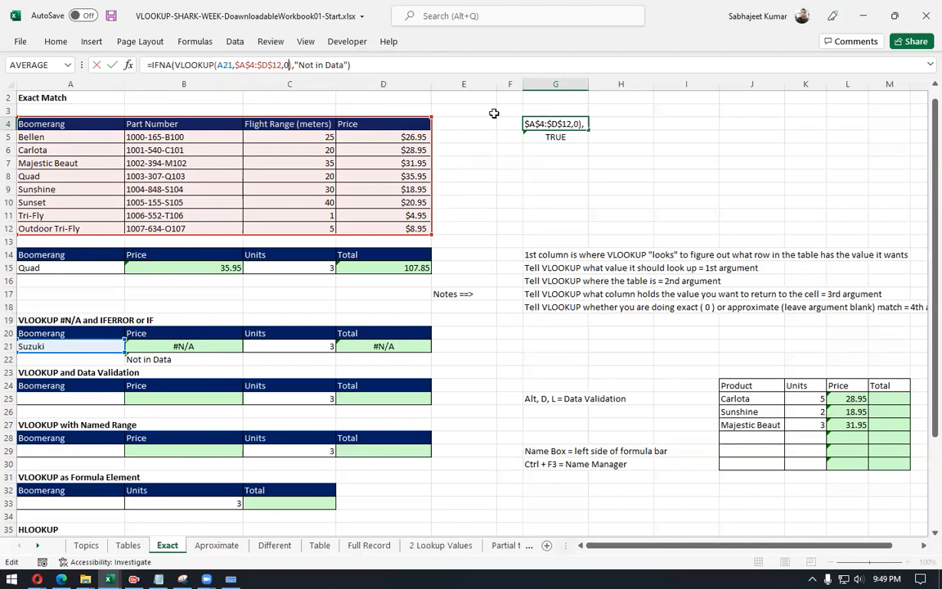
pyautogui.hotkey('ctrl', 'Return')
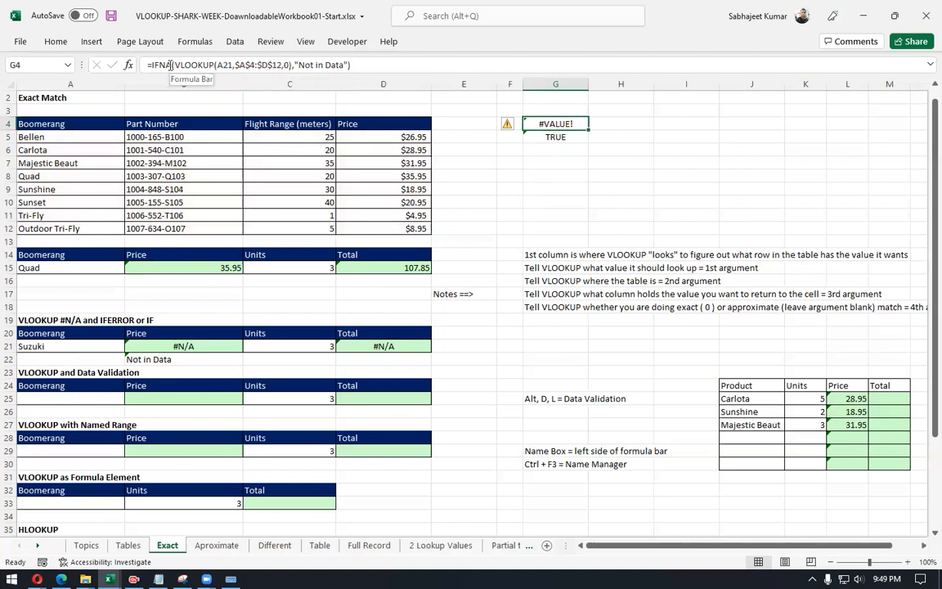
# Step: Examine the VLOOKUP inside G4's IFNA formula and view the Aproximate sheet's commission table before returning to the Exact sheet
pyautogui.moveTo(174, 65); pyautogui.dragTo(315, 67)
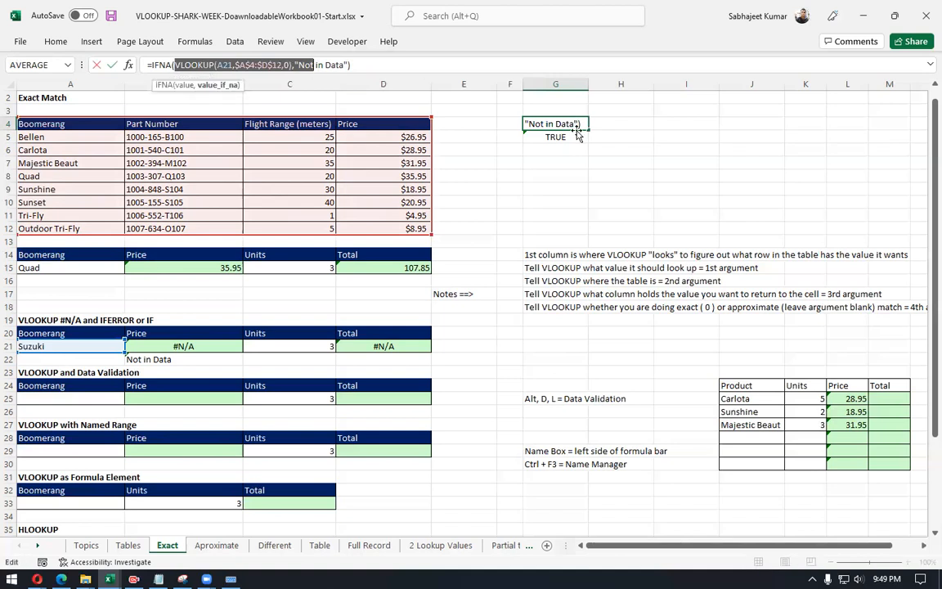
pyautogui.press('Escape')
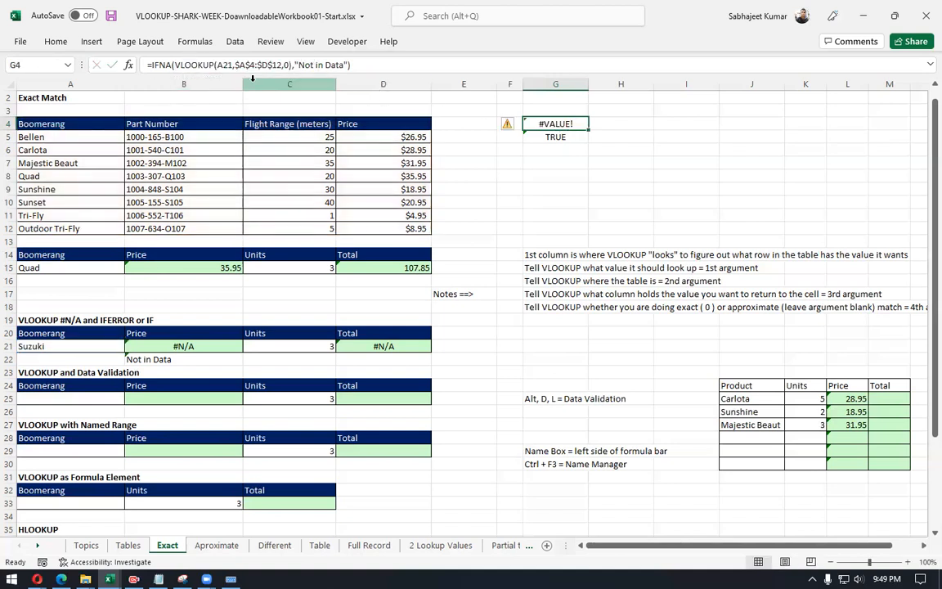
pyautogui.click(197, 548)
pyautogui.click(166, 546)
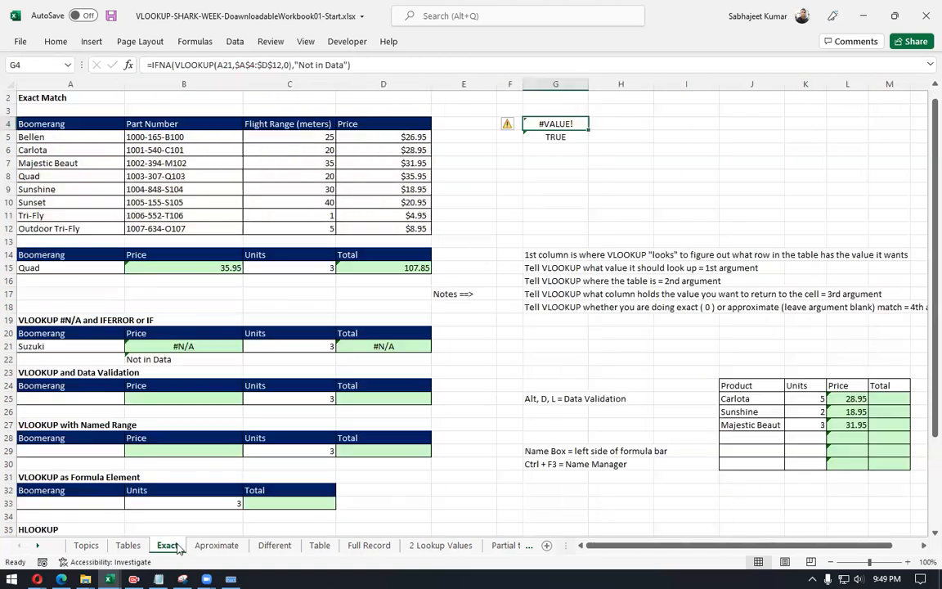
pyautogui.click(202, 551)
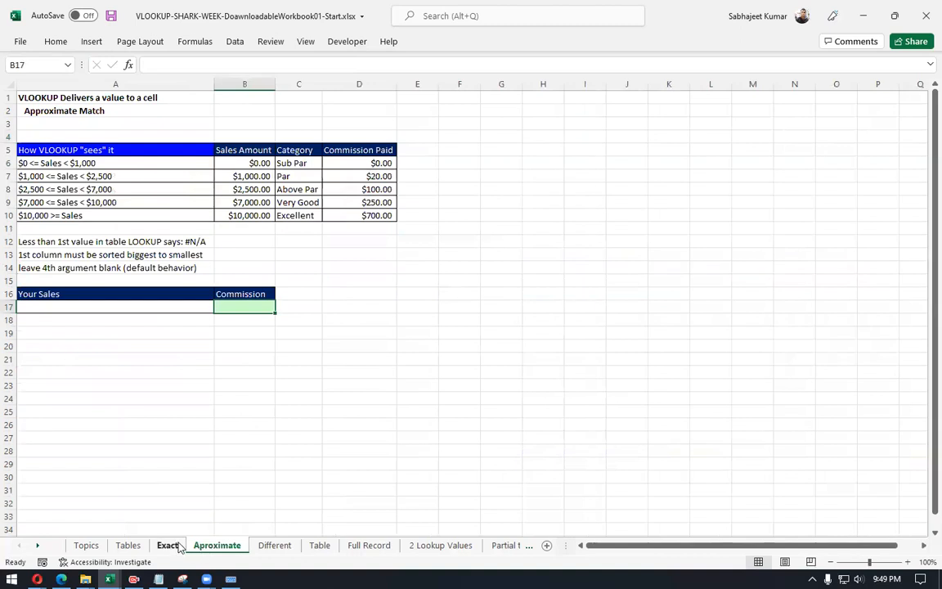
pyautogui.click(167, 545)
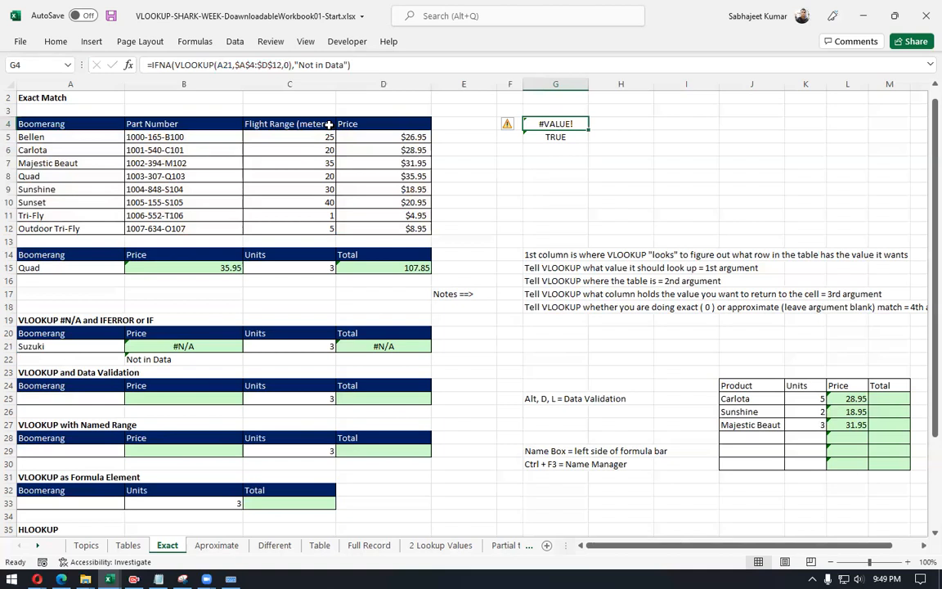
pyautogui.click(288, 65)
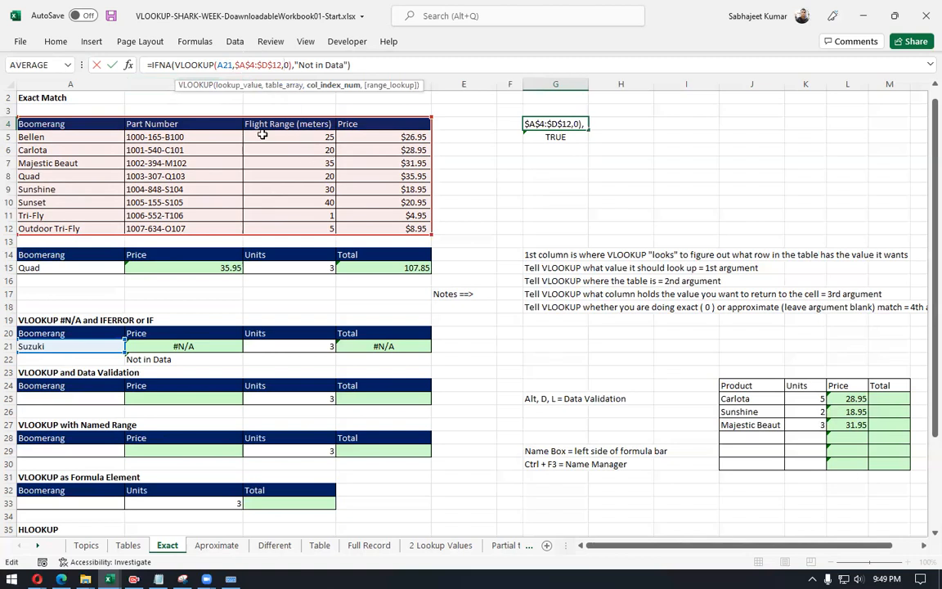
pyautogui.moveTo(157, 83); pyautogui.dragTo(396, 144)
pyautogui.press('Escape')
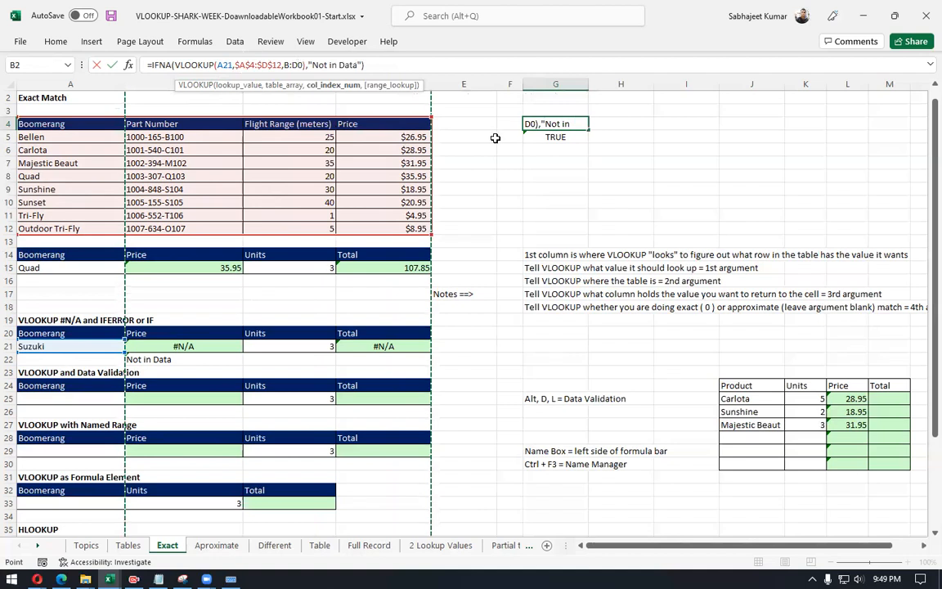
pyautogui.press('Escape')
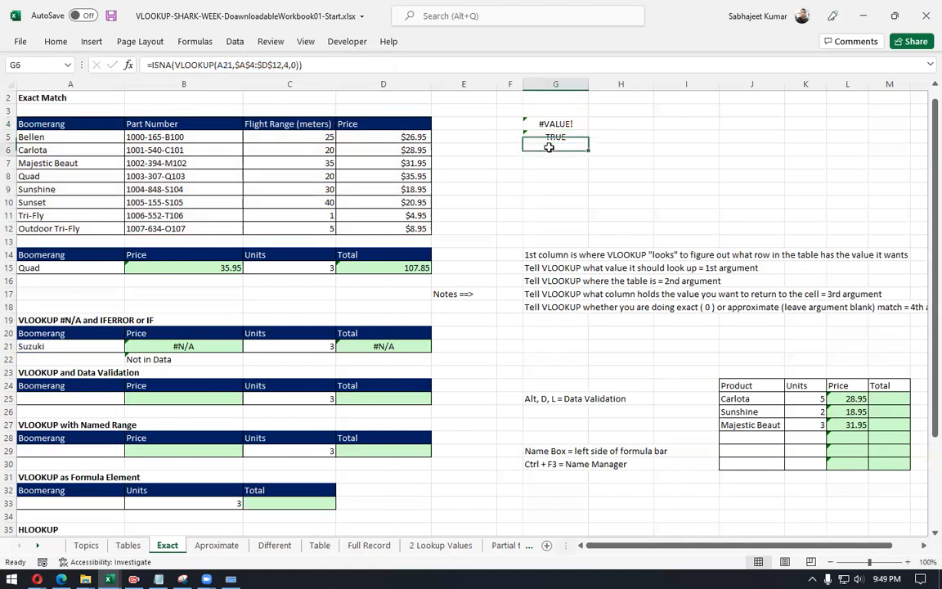
pyautogui.press('Return')
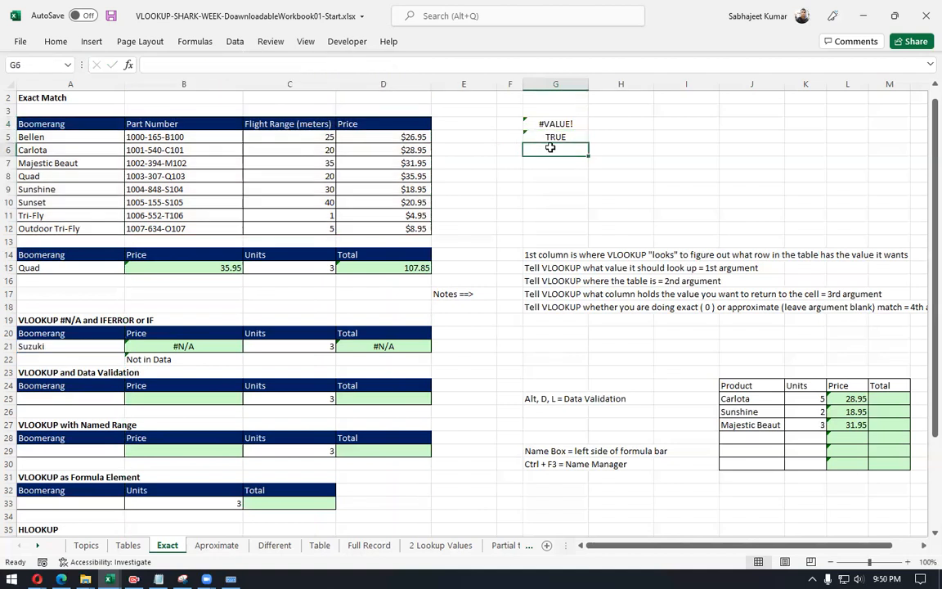
pyautogui.write('=if')
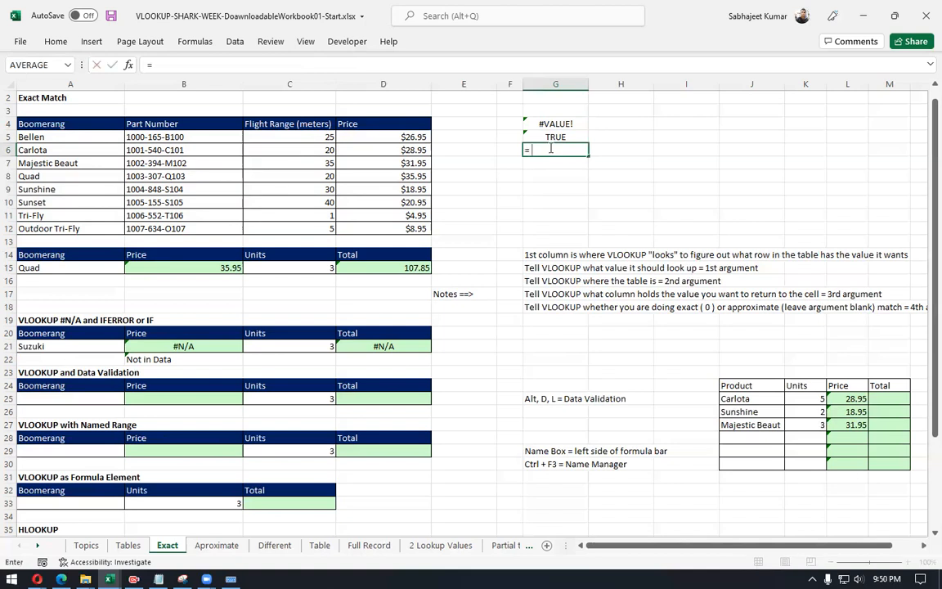
pyautogui.press('Down')
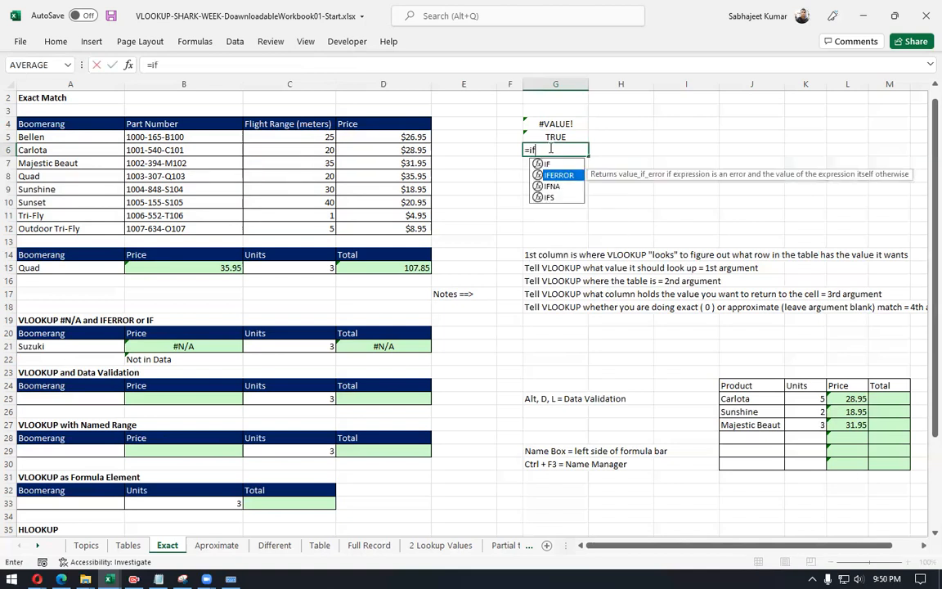
pyautogui.press('Tab')
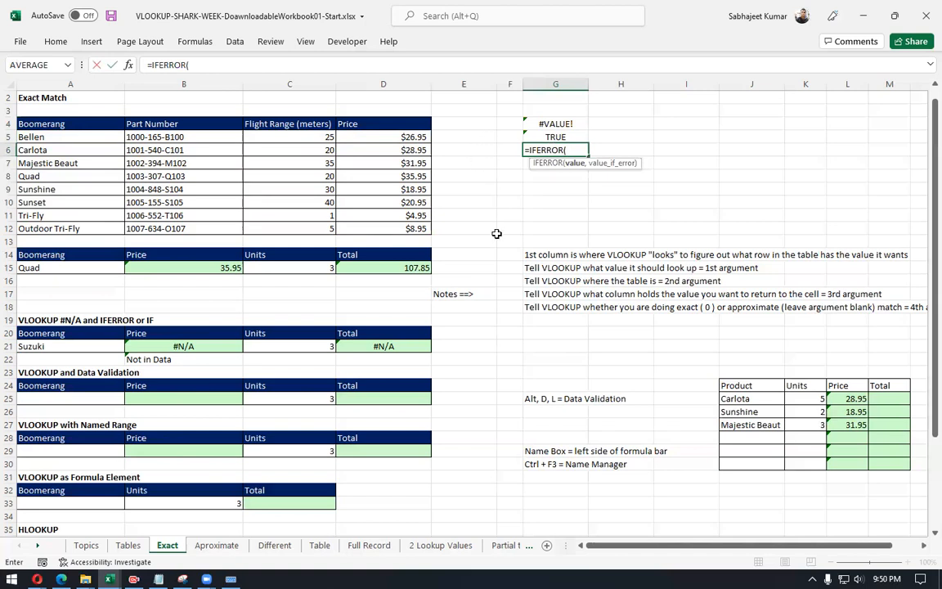
pyautogui.press('Escape')
# Step: Set the column index in B21's VLOOKUP to 14, giving =VLOOKUP(A21,$A$4:$D$12,14,0)
pyautogui.click(201, 348)
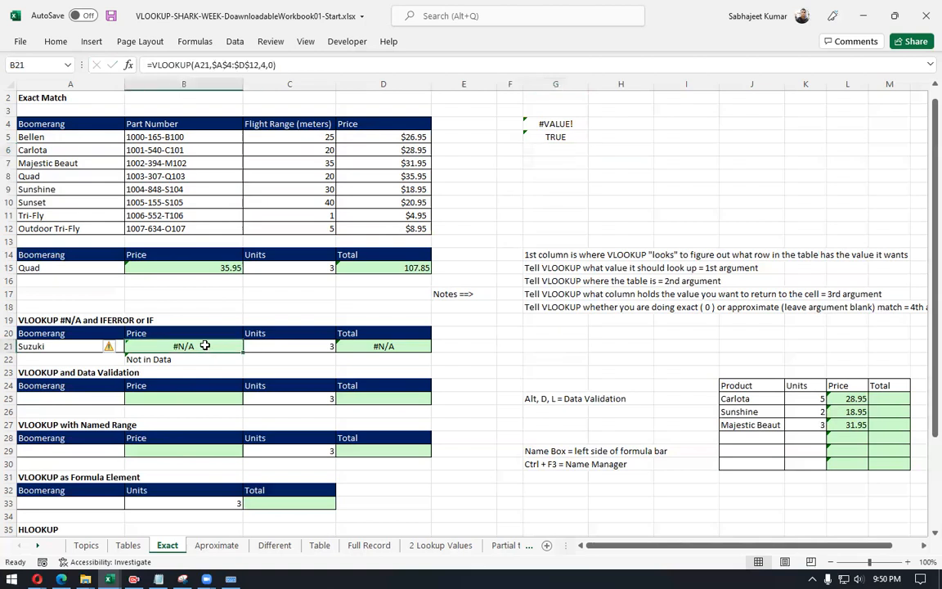
pyautogui.click(262, 64)
pyautogui.write('1')
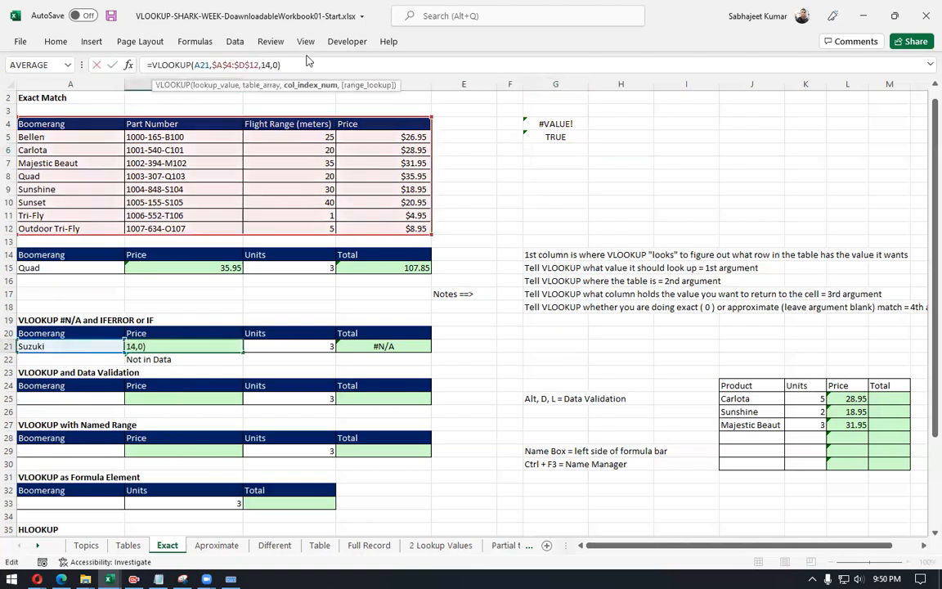
pyautogui.press('Return')
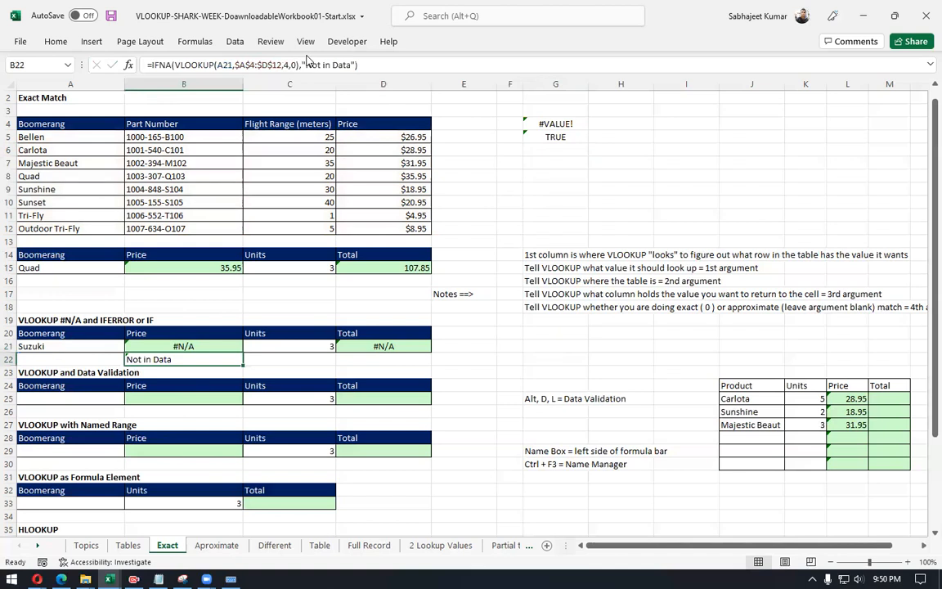
pyautogui.press('Up')
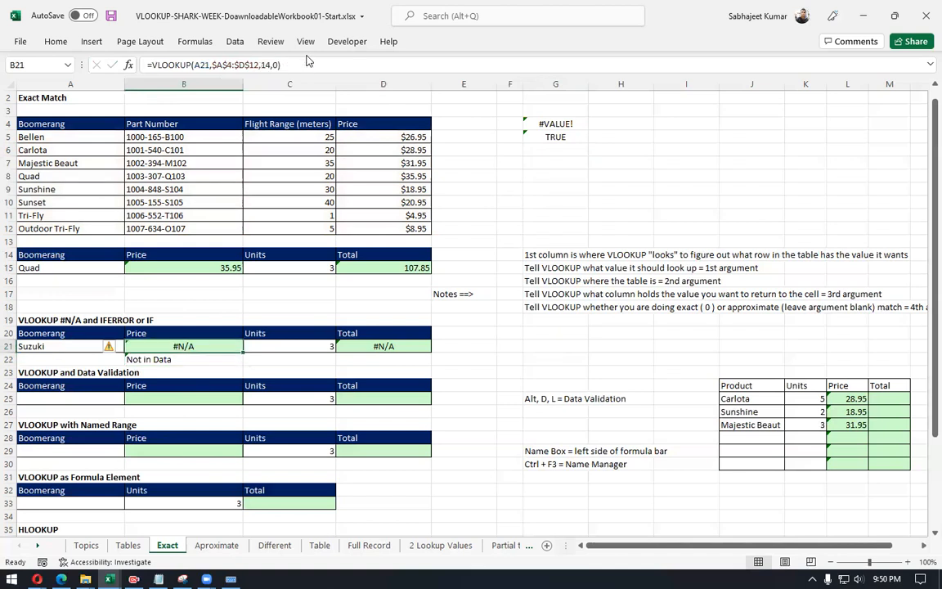
# Step: Set the lookup boomerang in A21 to Quad and check B21's formula and result
pyautogui.click(37, 345)
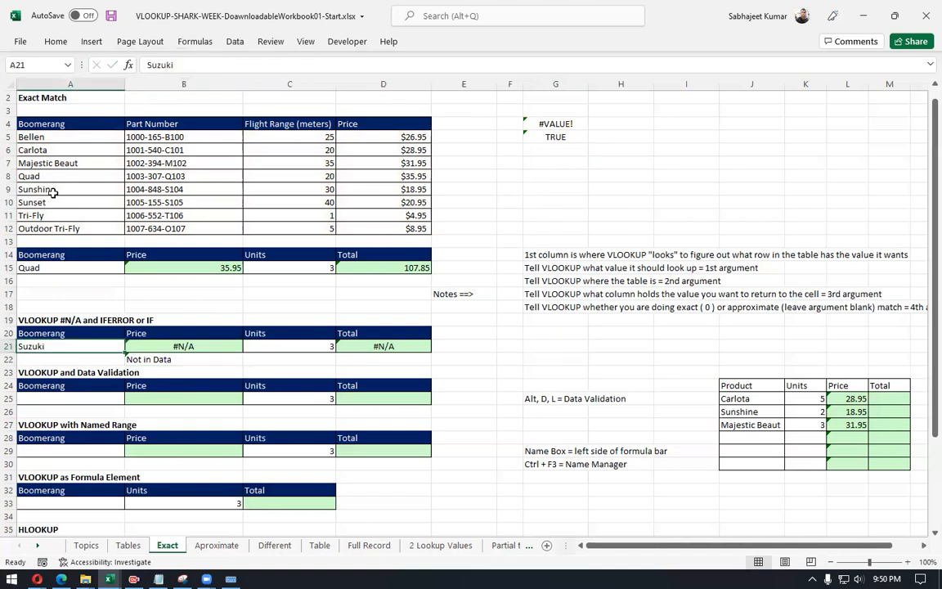
pyautogui.write('Quad')
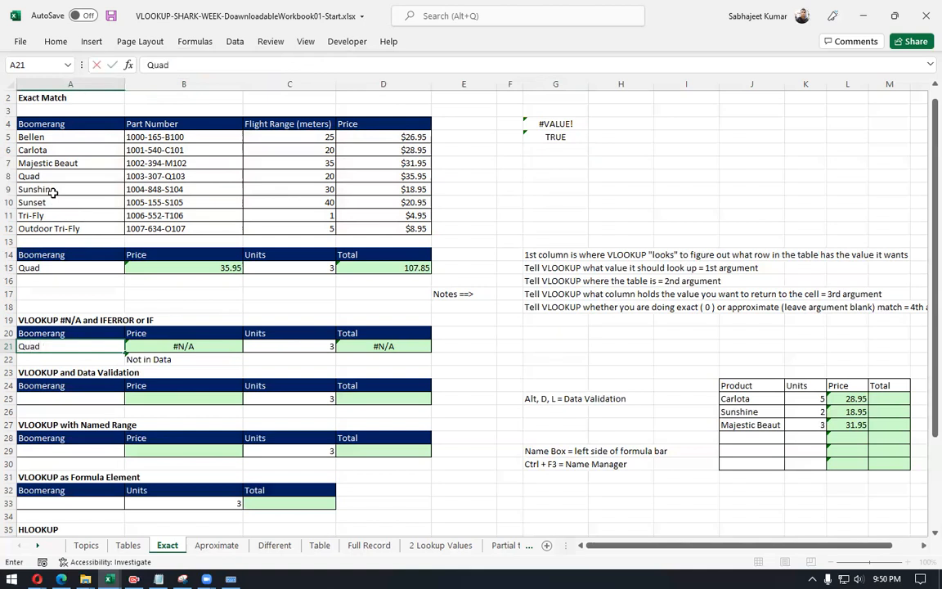
pyautogui.press('Return')
pyautogui.press('Up')
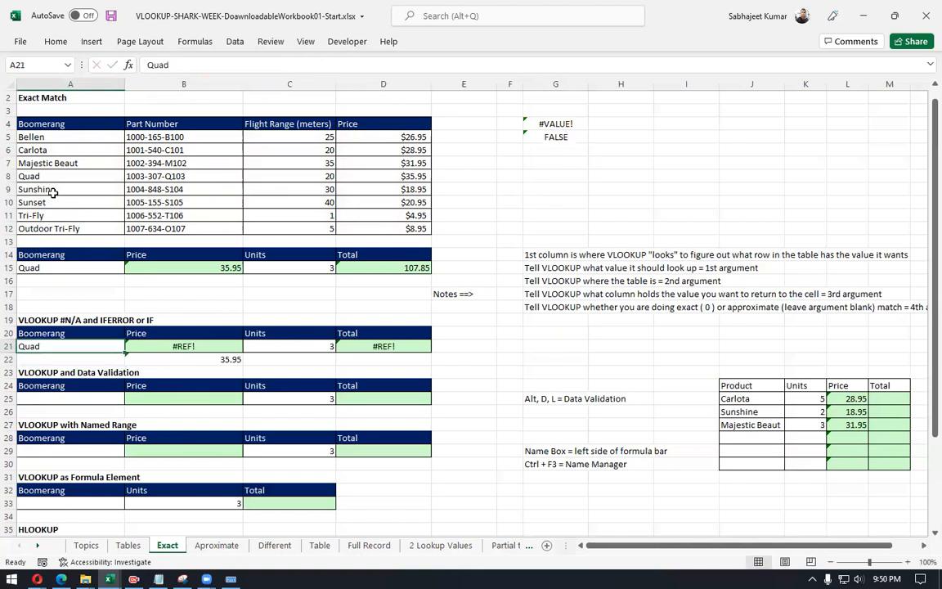
pyautogui.click(175, 345)
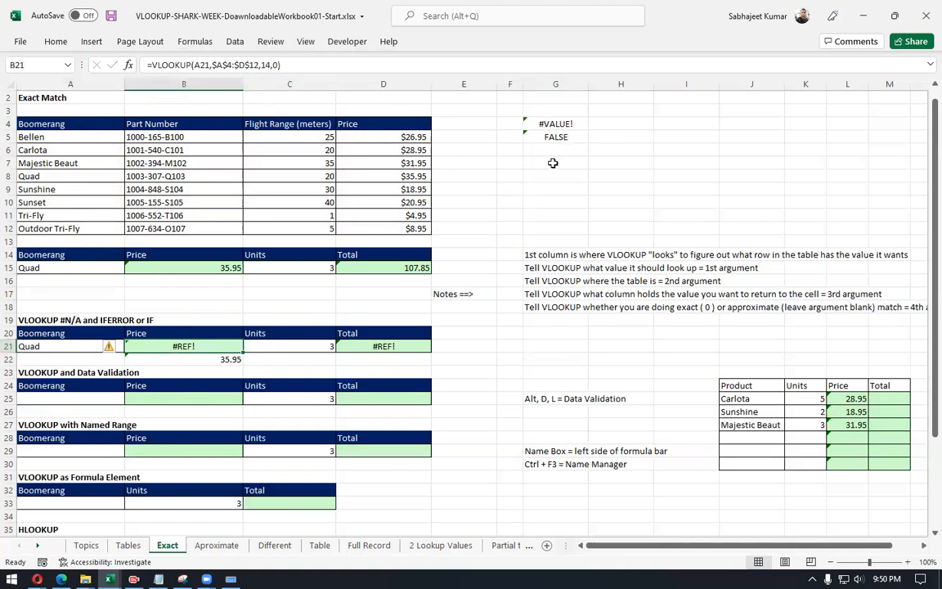
pyautogui.click(604, 124)
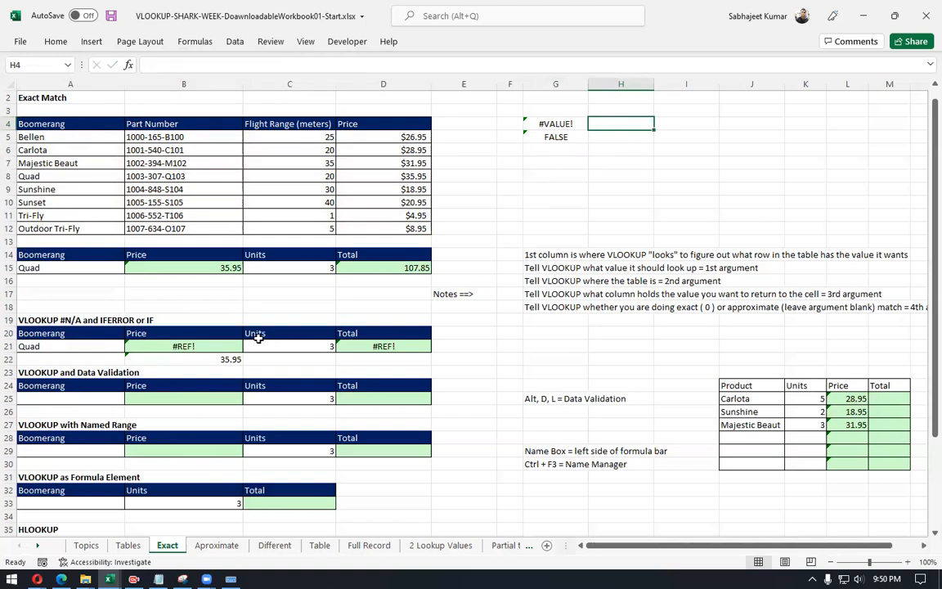
pyautogui.click(218, 343)
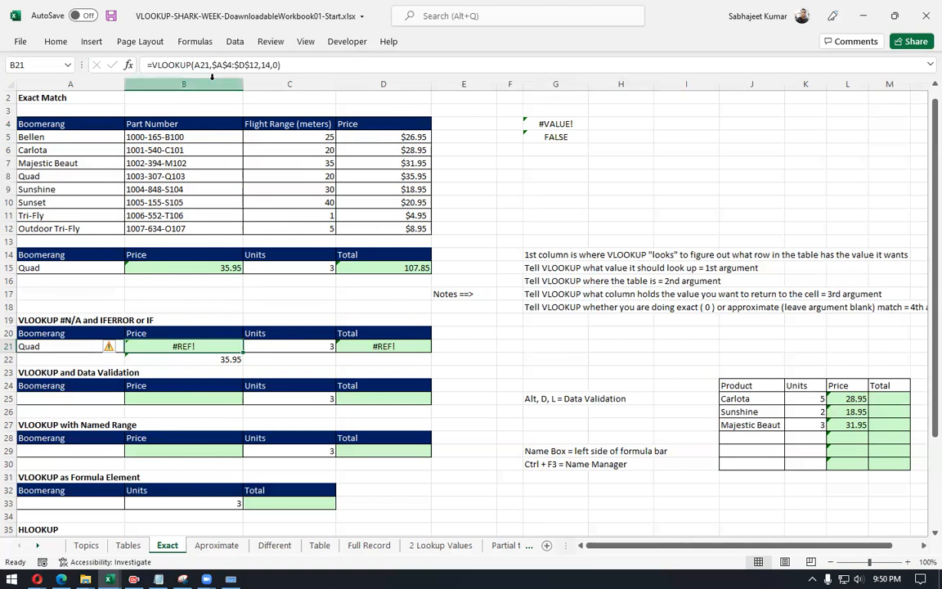
pyautogui.click(544, 152)
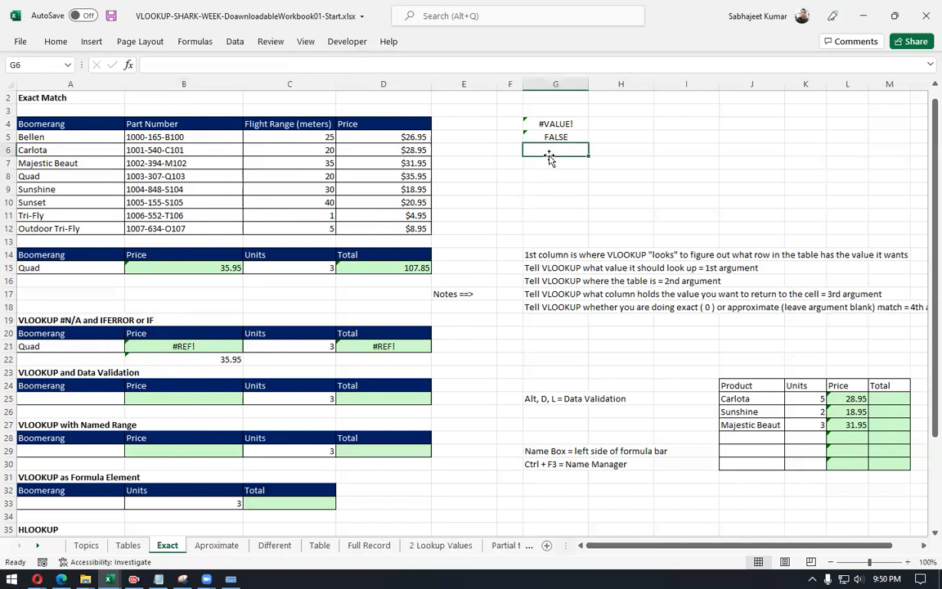
pyautogui.write('=')
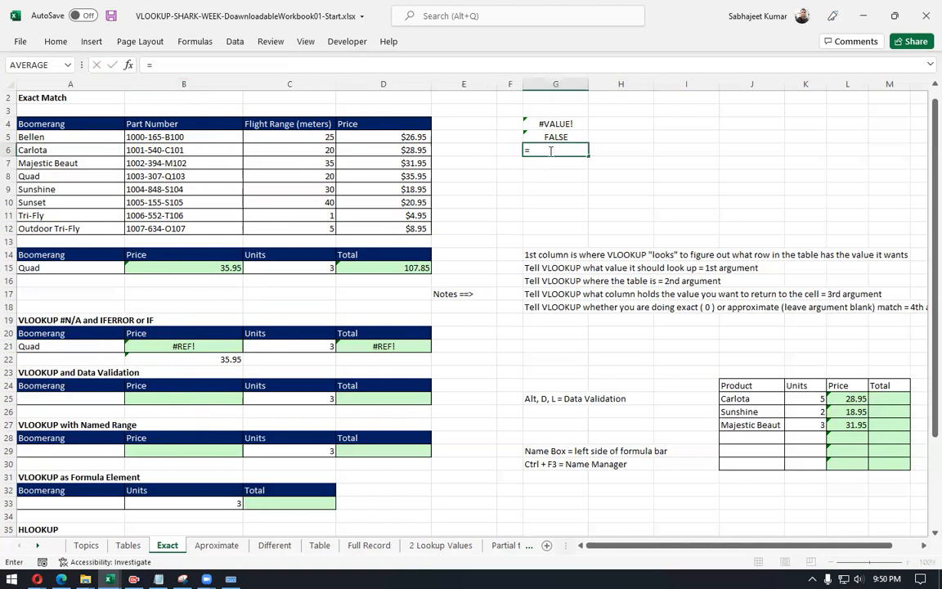
pyautogui.write('if')
pyautogui.press('Down')
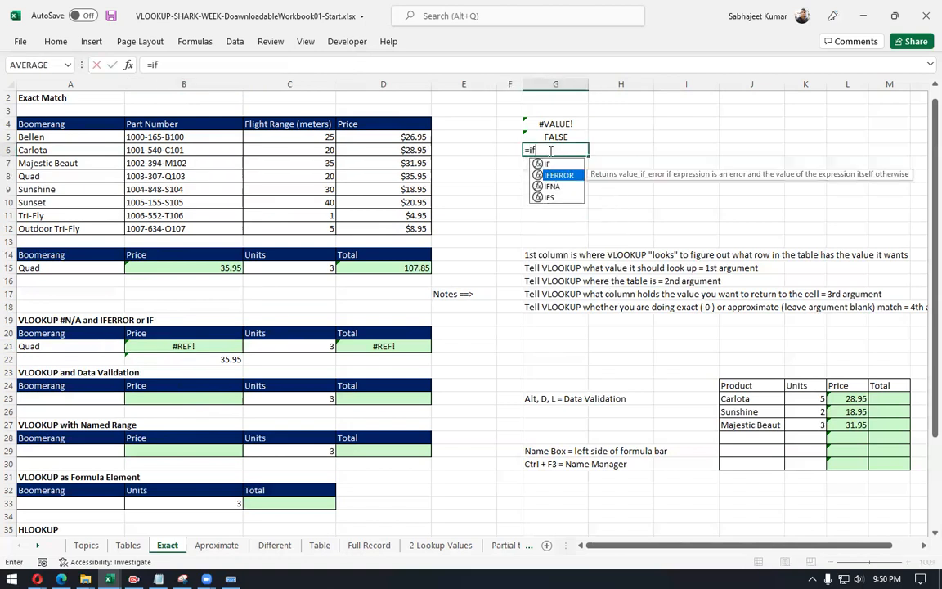
pyautogui.press('Tab')
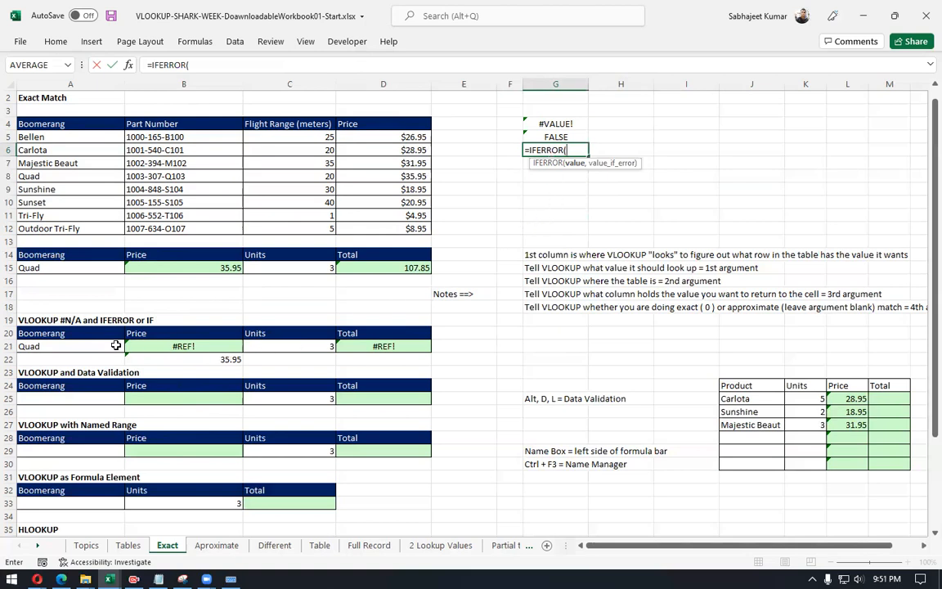
pyautogui.press('Escape')
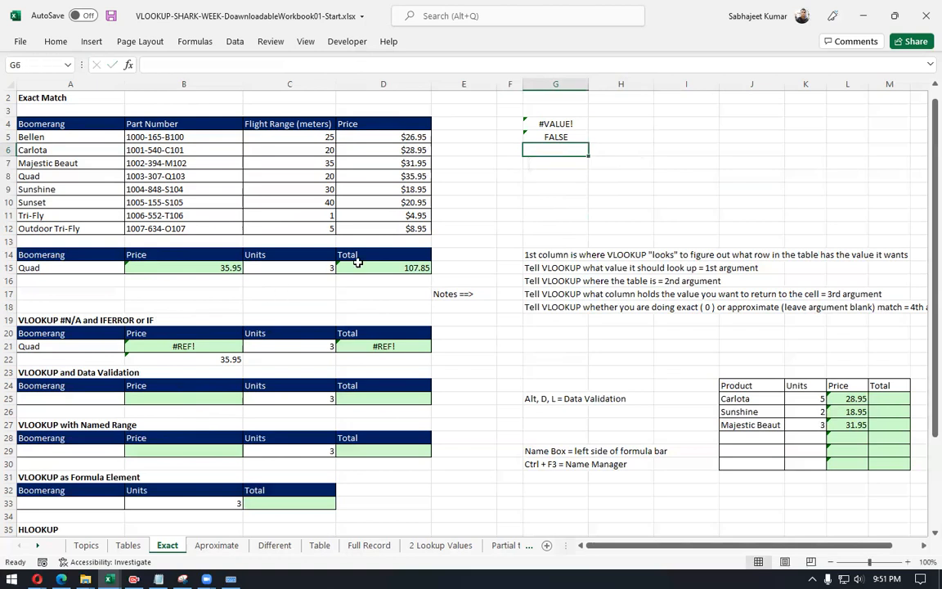
# Step: Start an IFERROR formula in G7 and copy B21's VLOOKUP(A21,$A$4:$D$12,14,0) into it as the value argument
pyautogui.click(185, 344)
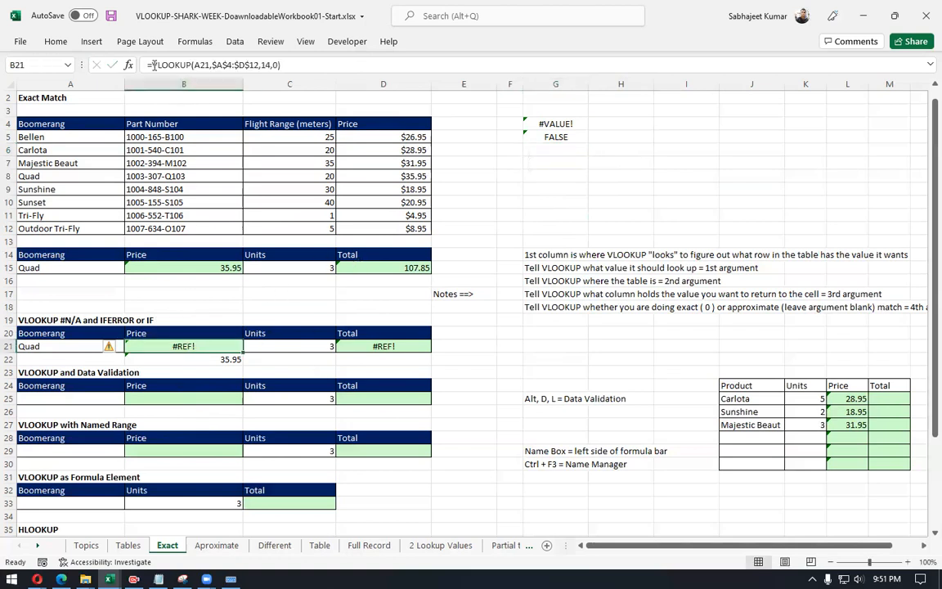
pyautogui.moveTo(147, 65); pyautogui.dragTo(382, 56)
pyautogui.hotkey('ctrl', 'c')
pyautogui.hotkey('ctrl', 'Return')
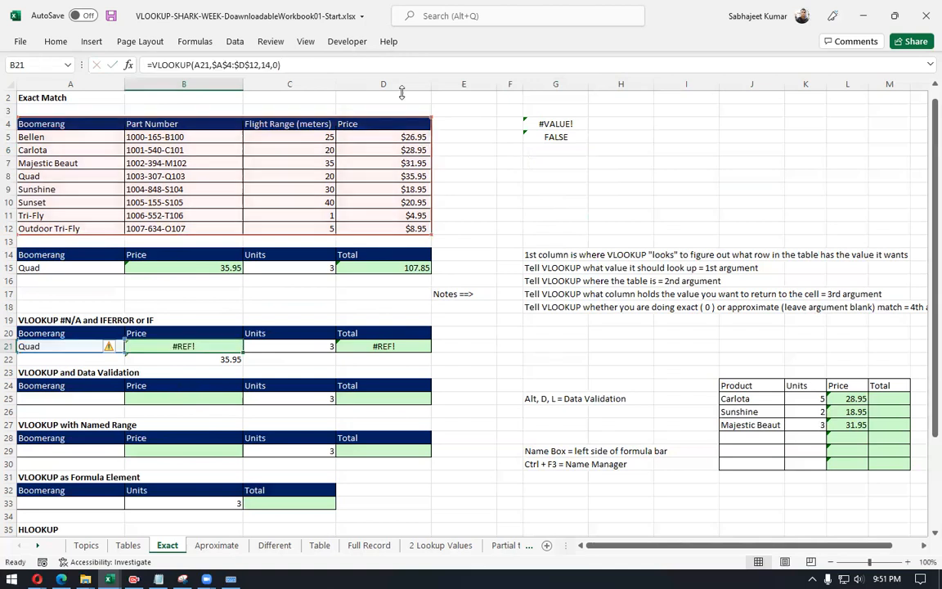
pyautogui.click(573, 162)
pyautogui.write('=if')
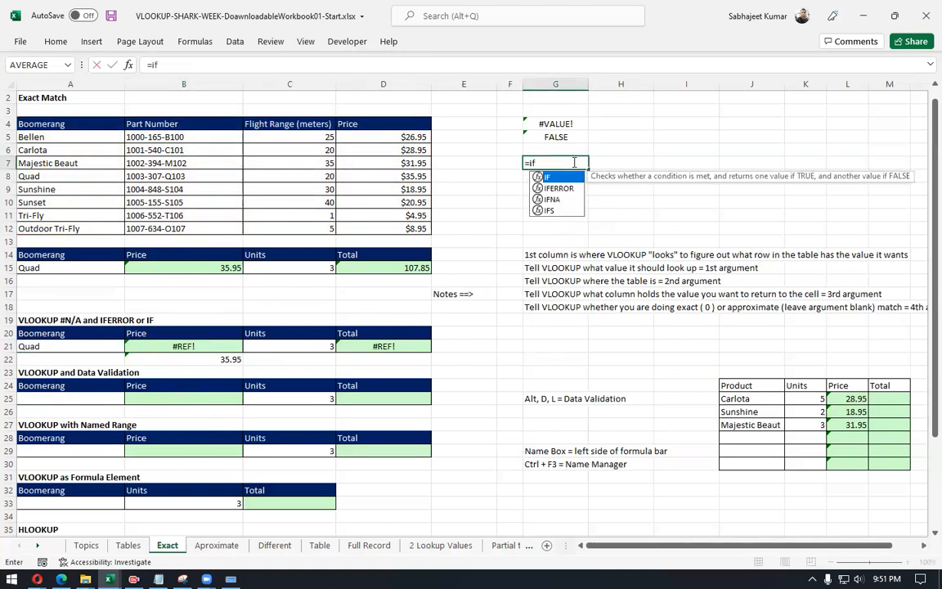
pyautogui.press('Down')
pyautogui.press('Tab')
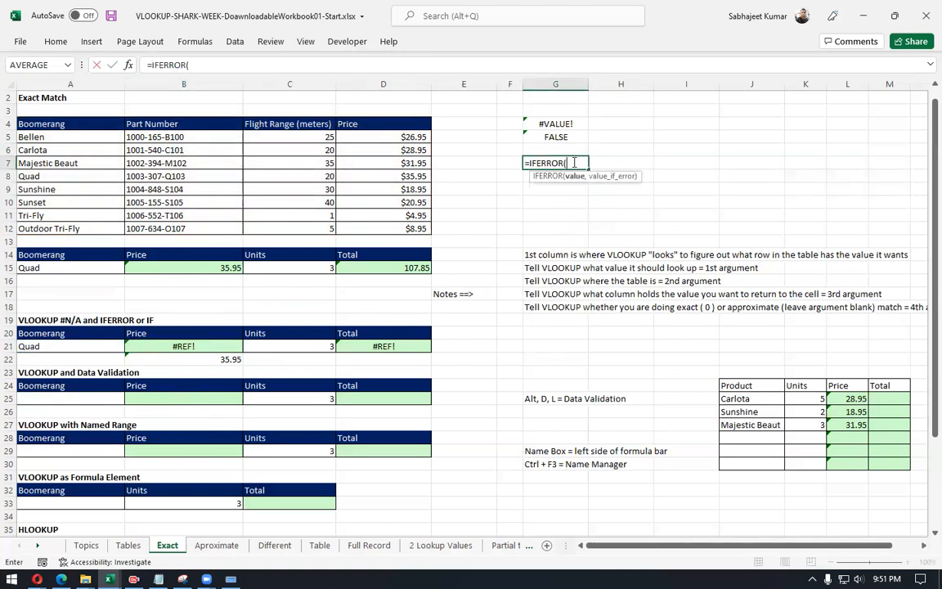
pyautogui.hotkey('ctrl', 'v')
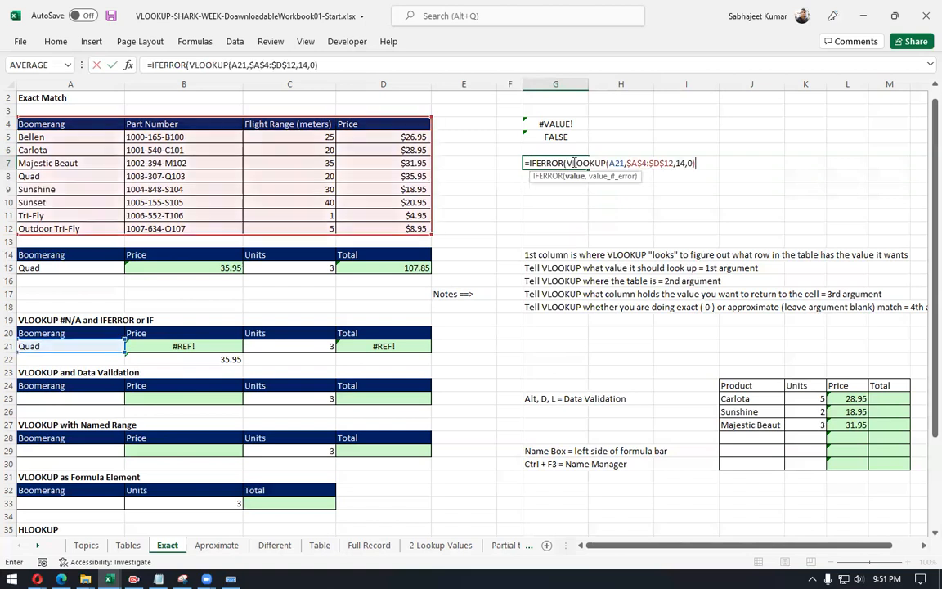
# Step: Complete G7's IFERROR formula with "something wrong" as the error value, accepting the correction that adds the closing parenthesis
pyautogui.write(',')
pyautogui.moveTo(566, 163); pyautogui.dragTo(700, 164)
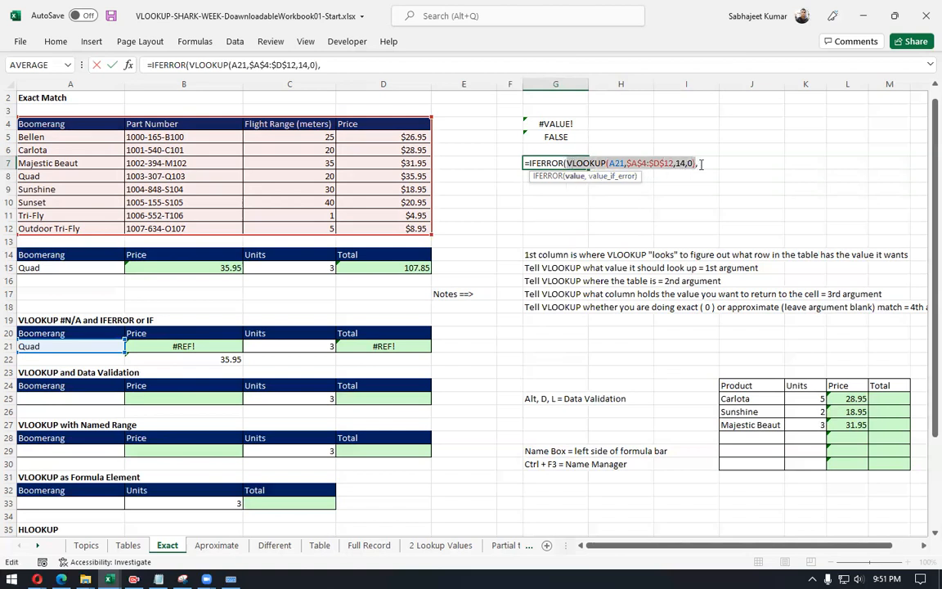
pyautogui.click(701, 164)
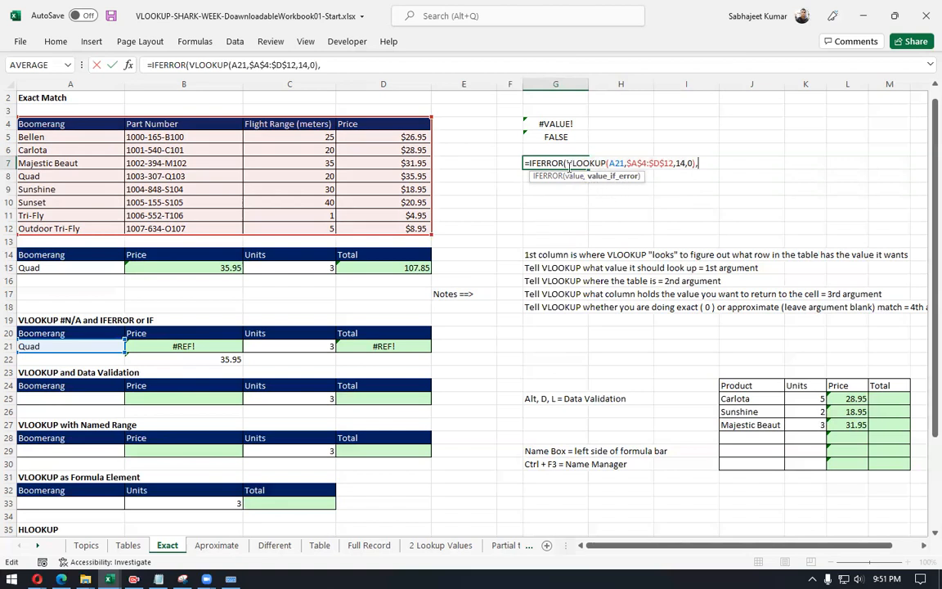
pyautogui.moveTo(567, 163); pyautogui.dragTo(694, 163)
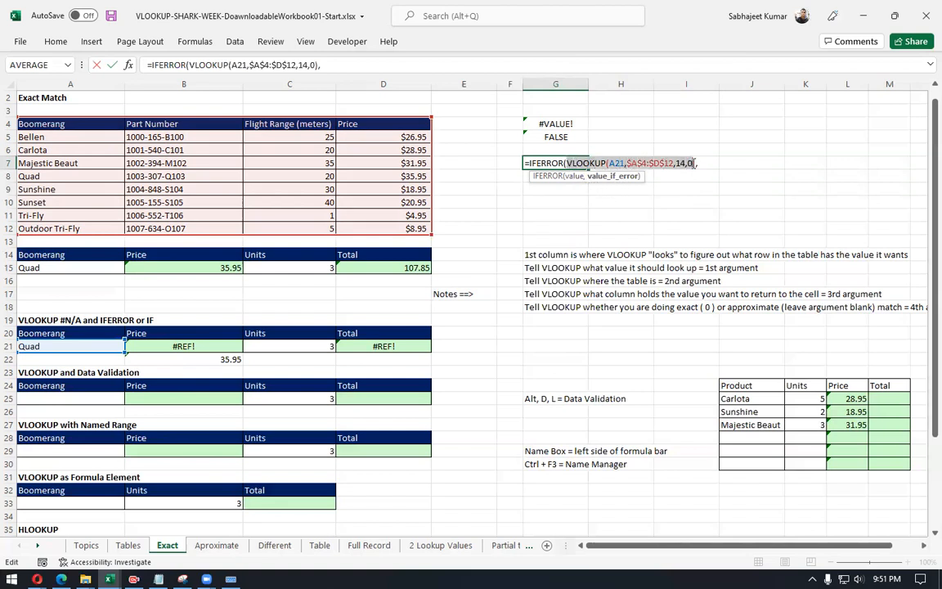
pyautogui.click(703, 163)
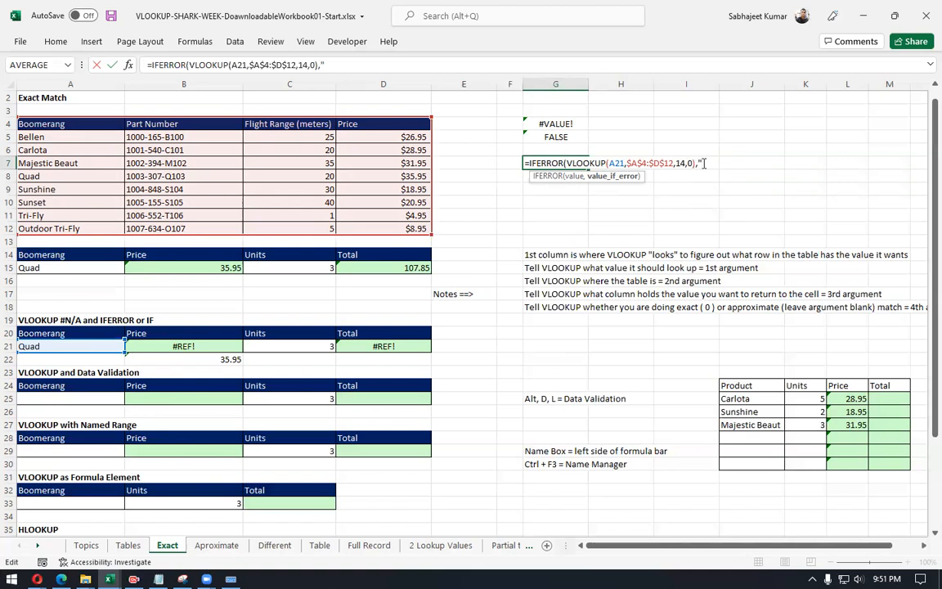
pyautogui.write('In')
pyautogui.write('something w')
pyautogui.write('rong')
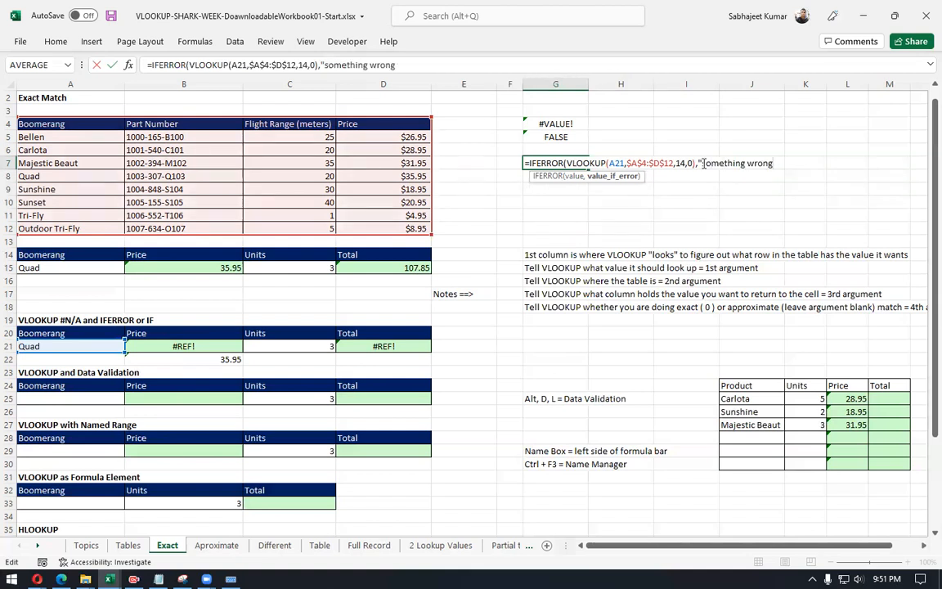
pyautogui.write('"')
pyautogui.press('Return')
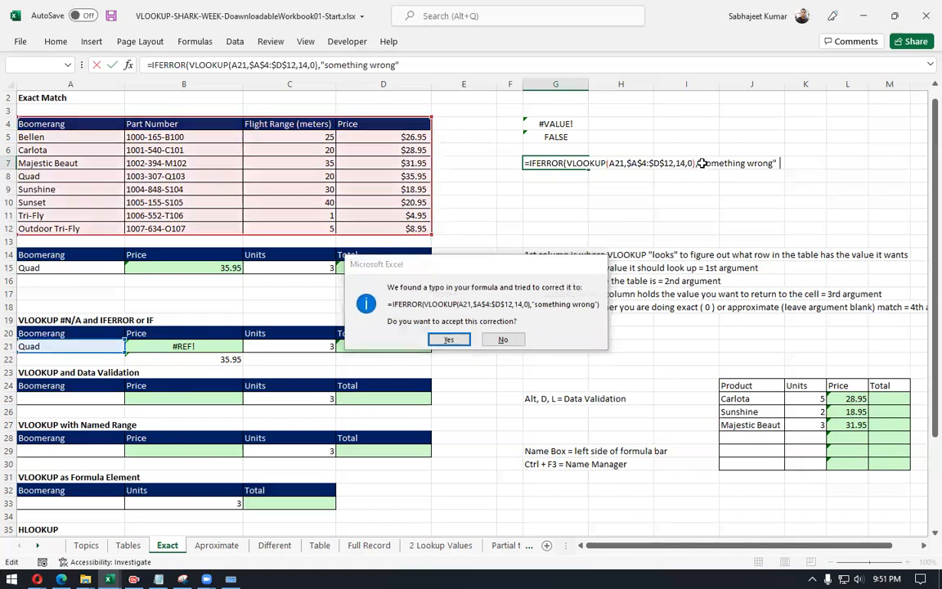
pyautogui.press('Return')
pyautogui.press('Up')
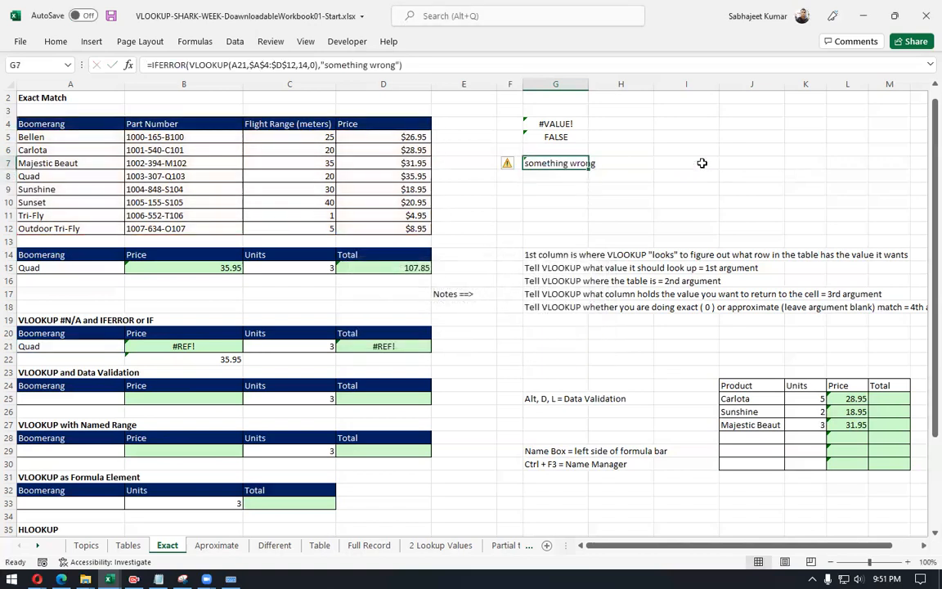
# Step: Set the column index in G7's VLOOKUP to 4, giving =IFERROR(VLOOKUP(A21,$A$4:$D$12,4,0),"something wrong")
pyautogui.click(309, 65)
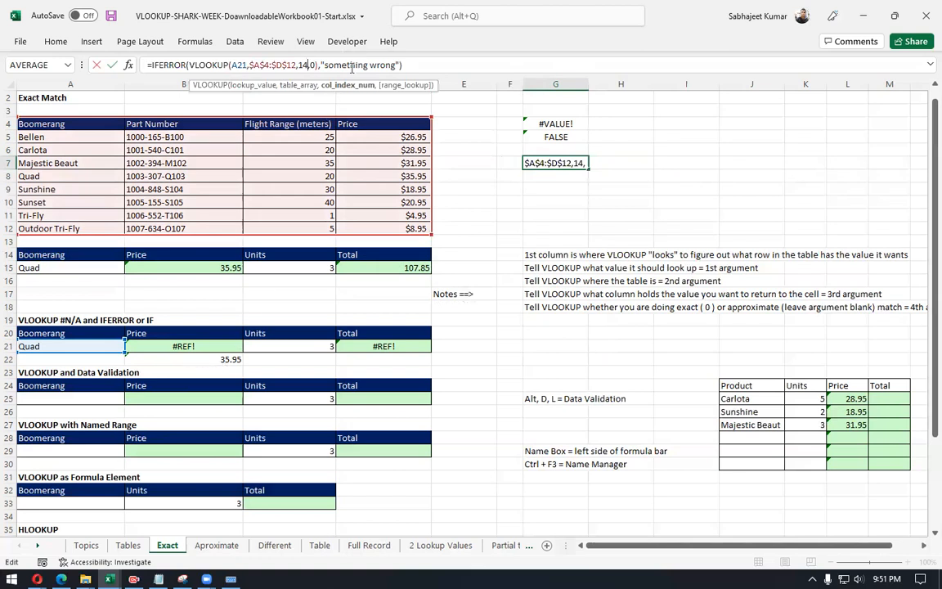
pyautogui.press('BackSpace')
pyautogui.press('BackSpace')
pyautogui.write('4')
pyautogui.press('Return')
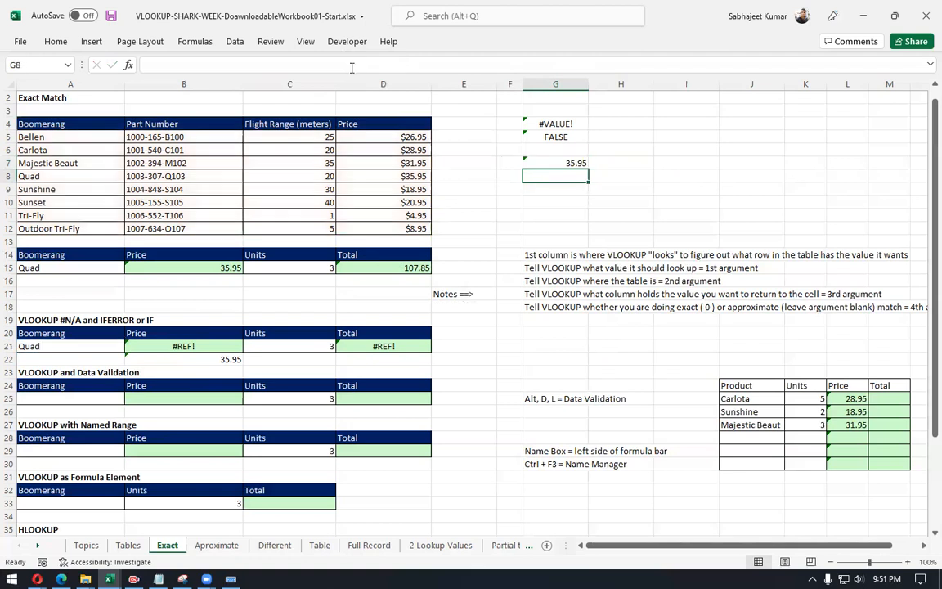
pyautogui.click(554, 160)
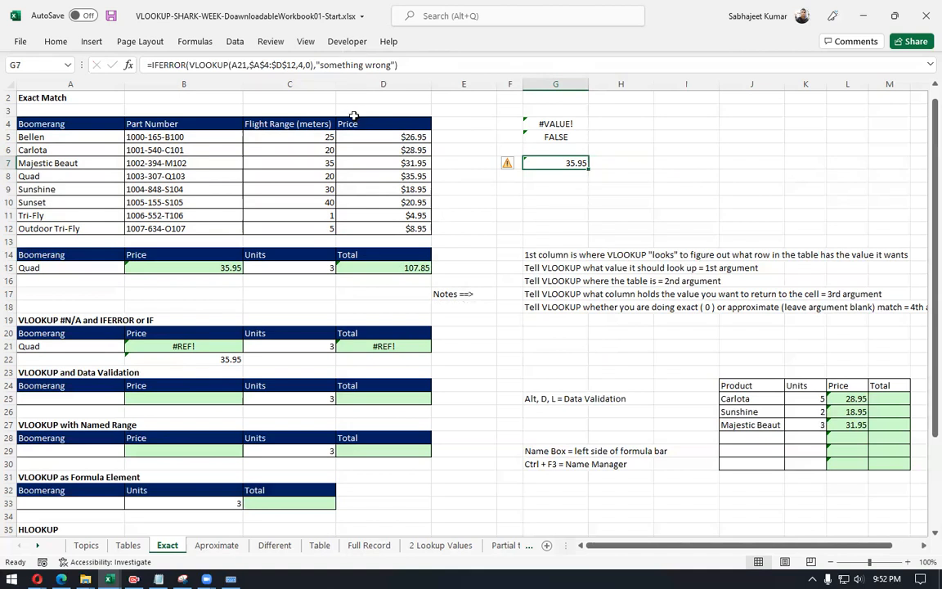
# Step: Set the column index in B21's VLOOKUP to 4, giving =VLOOKUP(A21,$A$4:$D$12,4,0)
pyautogui.click(77, 347)
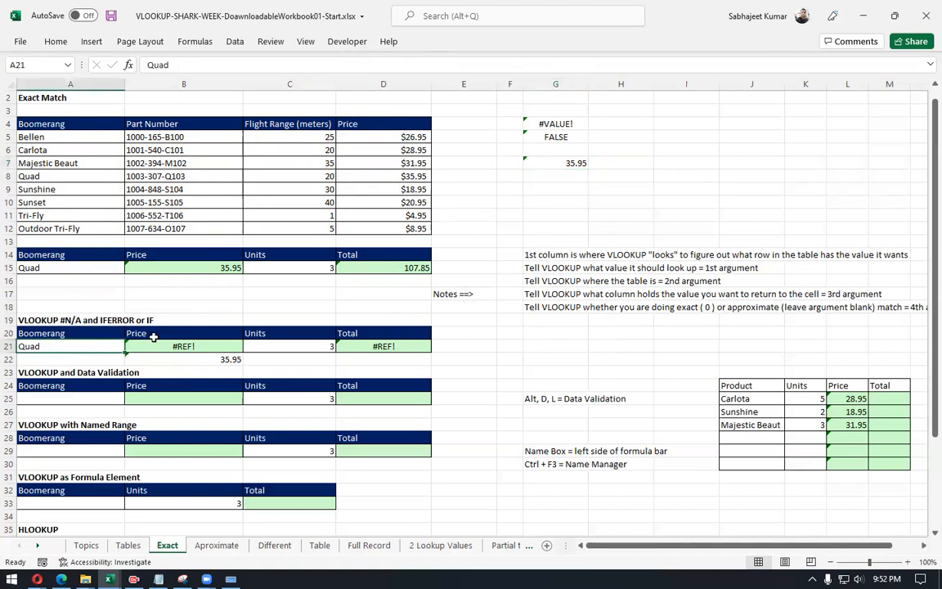
pyautogui.click(157, 337)
pyautogui.click(159, 347)
pyautogui.click(261, 64)
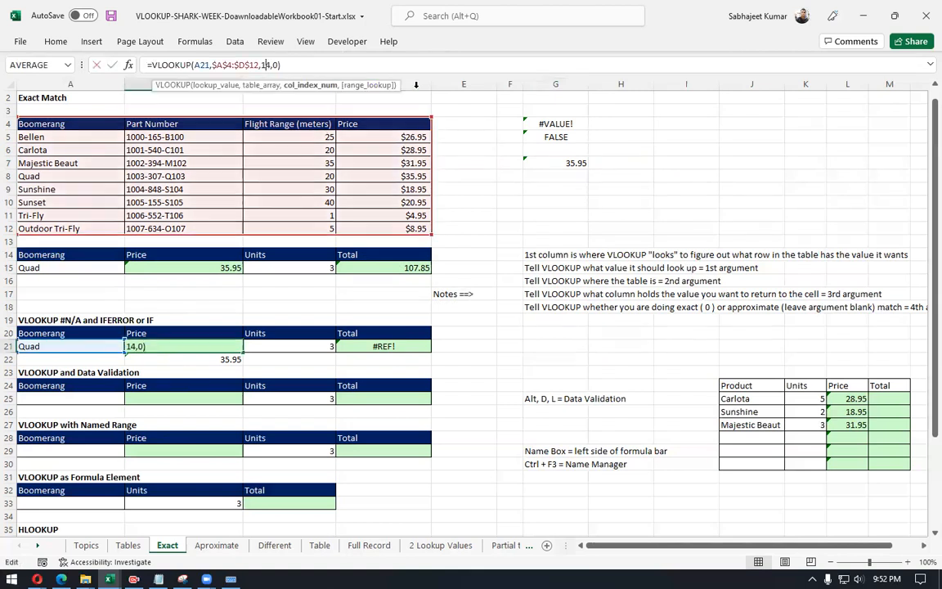
pyautogui.press('BackSpace')
pyautogui.press('Return')
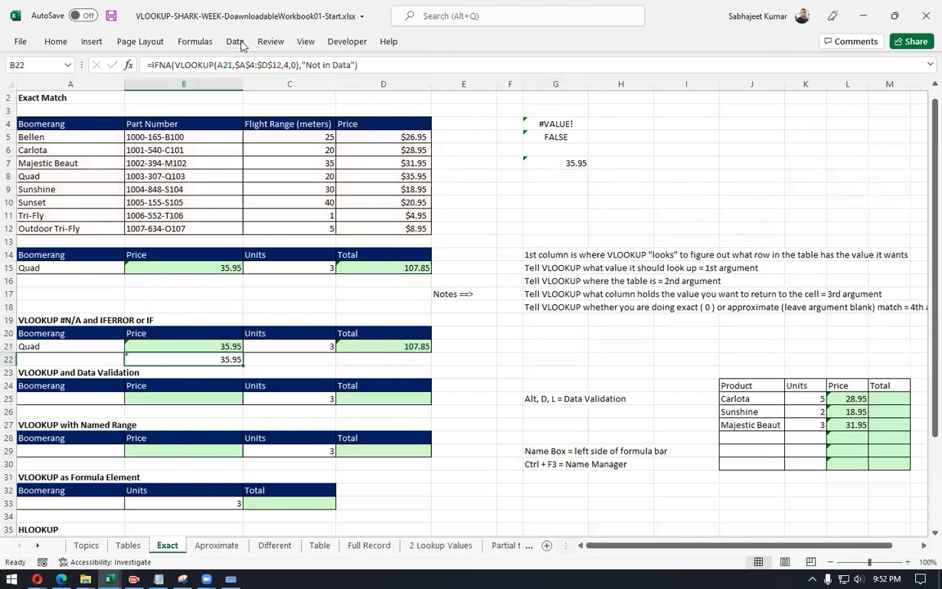
# Step: Set the lookup boomerang in A21 to Suzuki
pyautogui.click(62, 344)
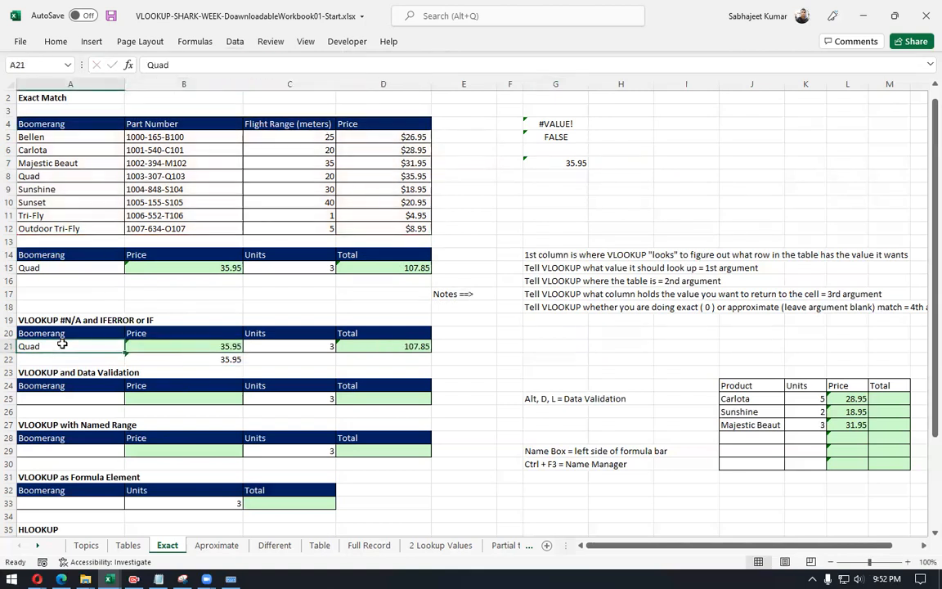
pyautogui.write('Suzuk')
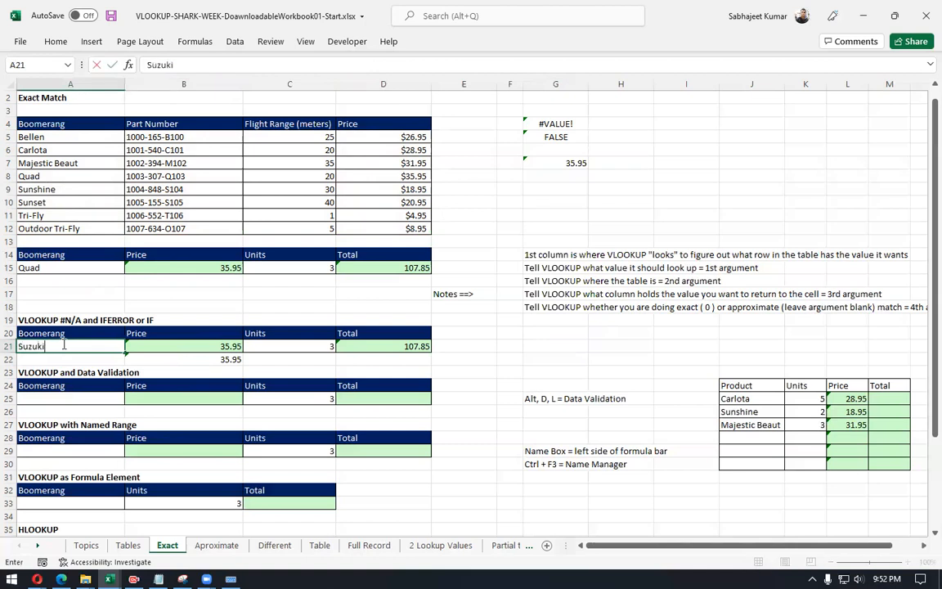
pyautogui.write('i')
pyautogui.press('Return')
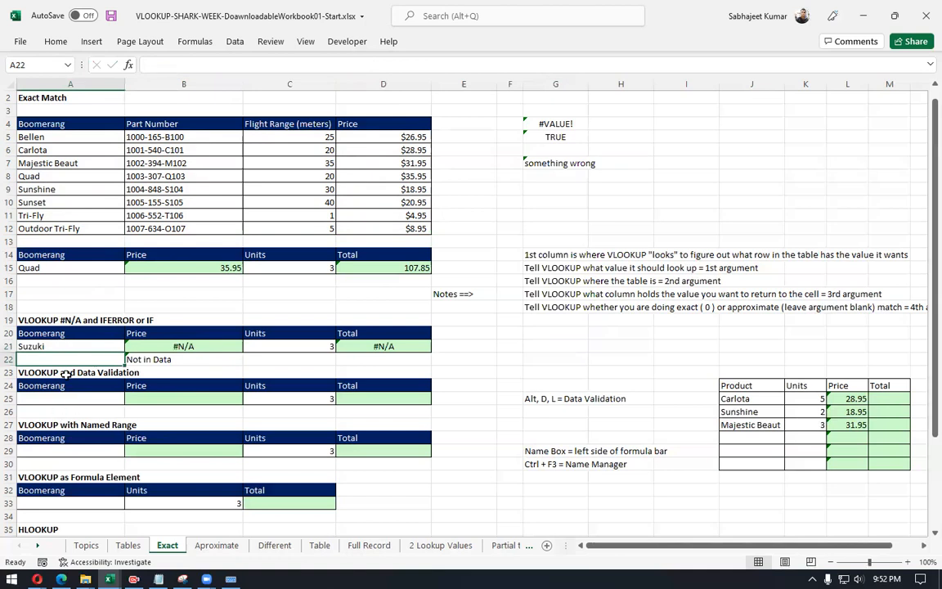
# Step: Compare how B21's VLOOKUP, B22's IFNA and G7's IFERROR handle the A21 lookup, examining G7's formula and its error text without changing them
pyautogui.click(64, 346)
pyautogui.click(141, 346)
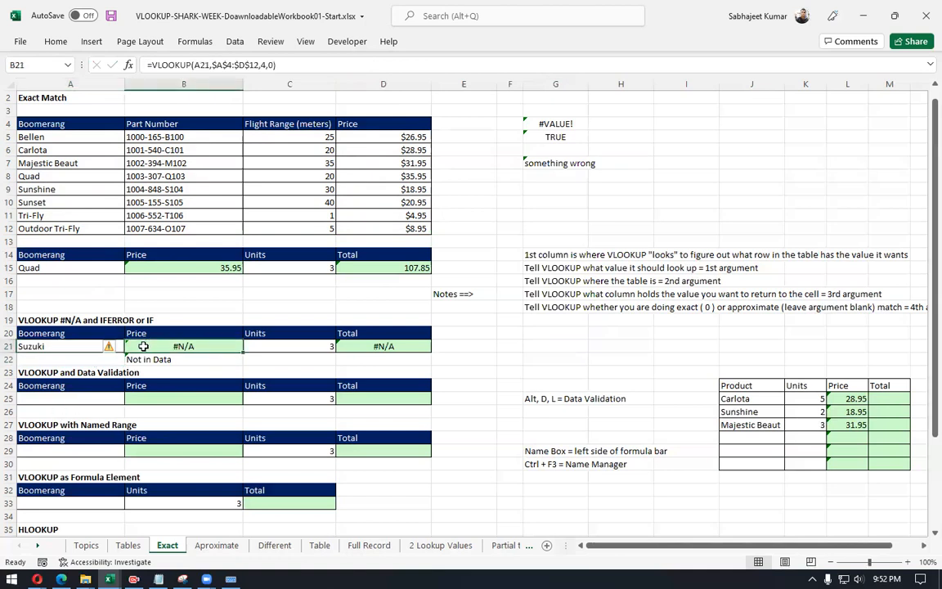
pyautogui.click(540, 163)
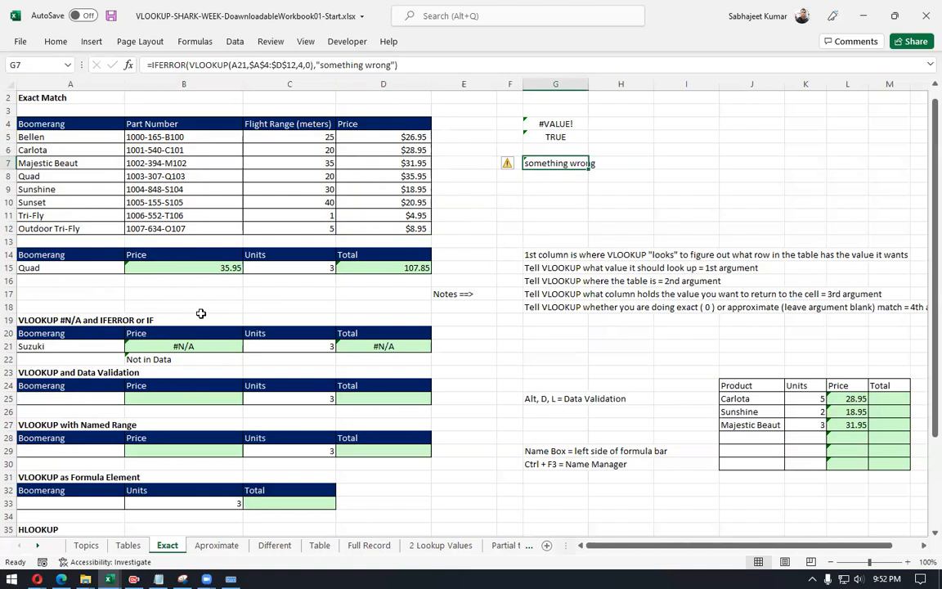
pyautogui.click(163, 358)
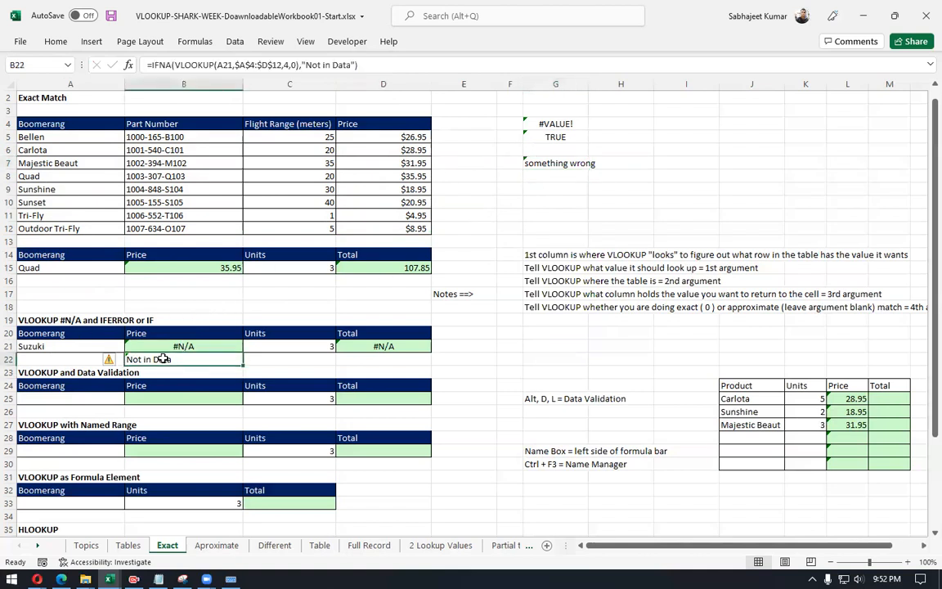
pyautogui.click(61, 346)
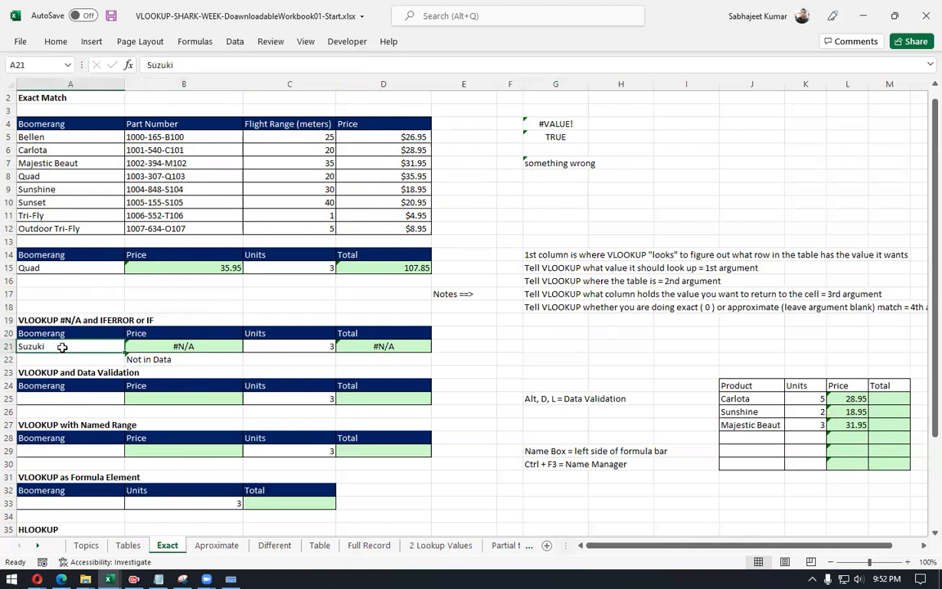
pyautogui.click(166, 358)
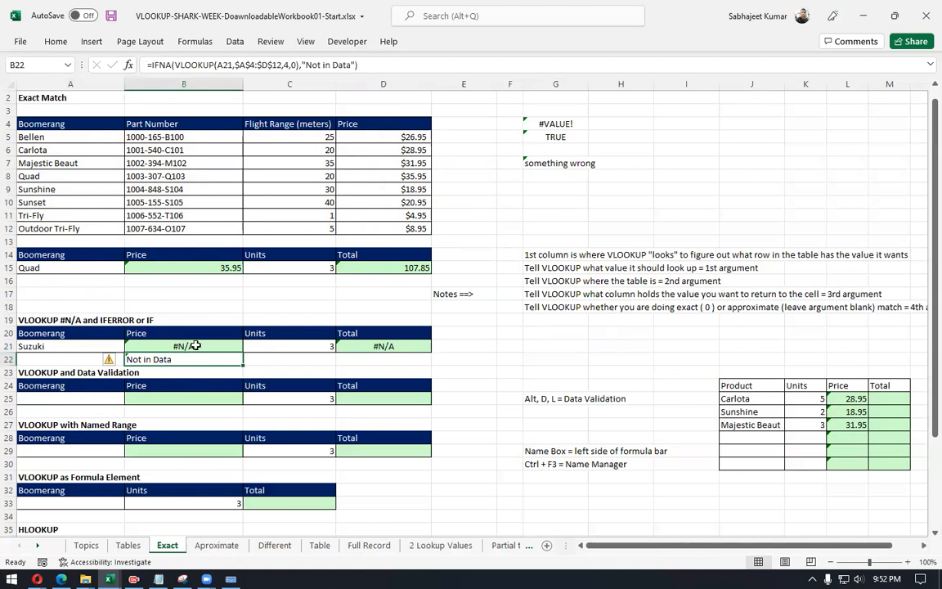
pyautogui.click(546, 163)
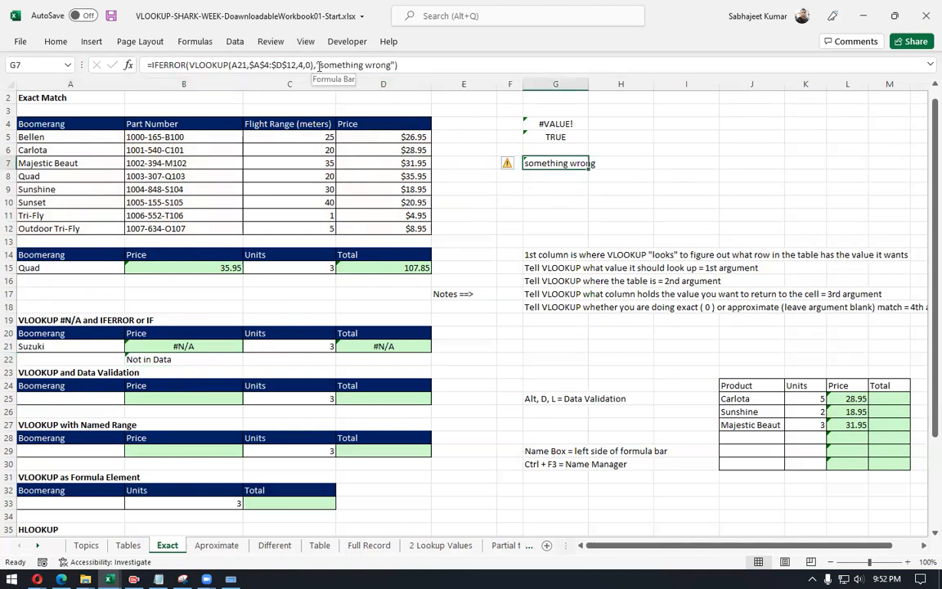
pyautogui.moveTo(317, 65); pyautogui.dragTo(402, 69)
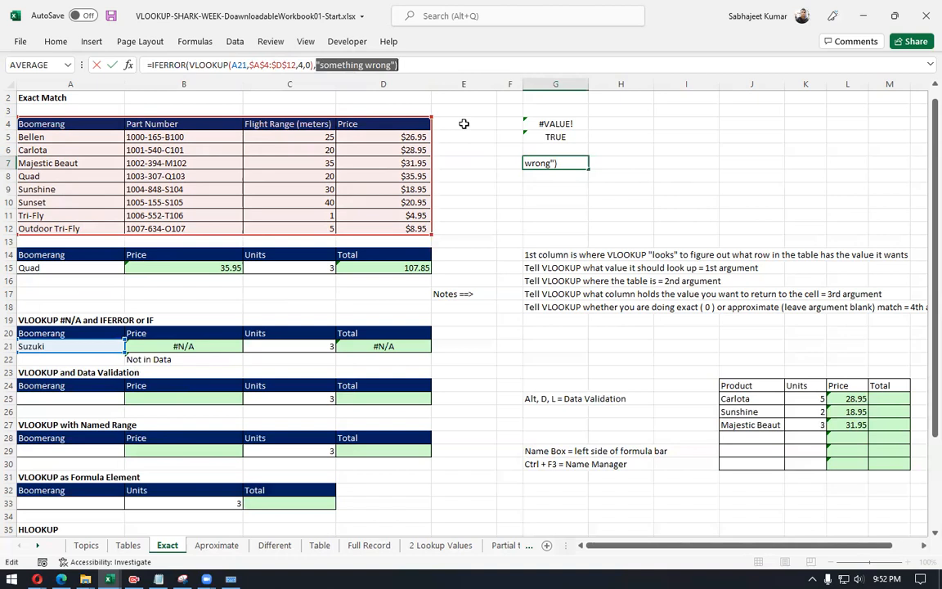
pyautogui.press('Escape')
pyautogui.moveTo(146, 65); pyautogui.dragTo(406, 69)
pyautogui.press('Escape')
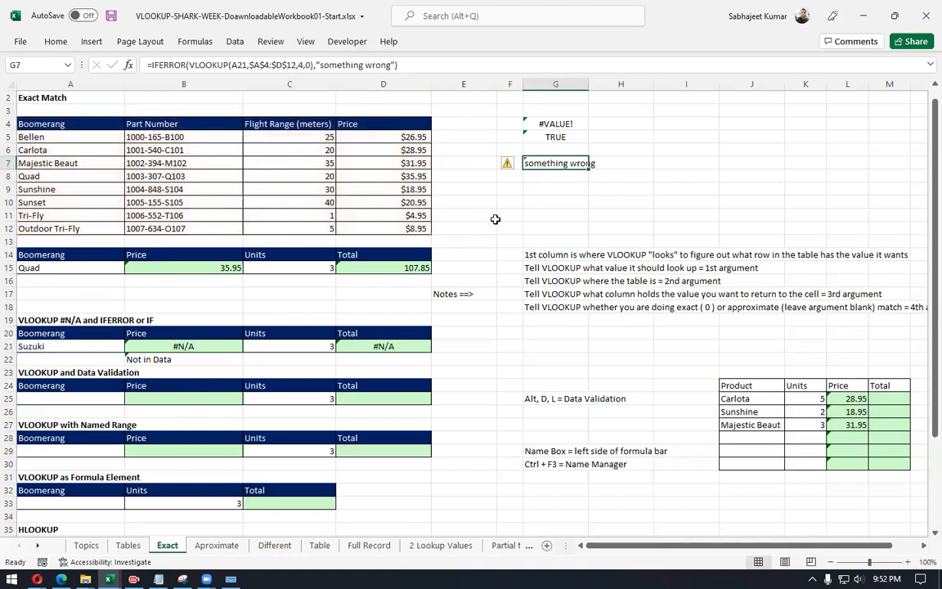
# Step: Examine G7's complete IFERROR formula and the neighbouring error test cells without changing them
pyautogui.moveTo(553, 110); pyautogui.dragTo(567, 180)
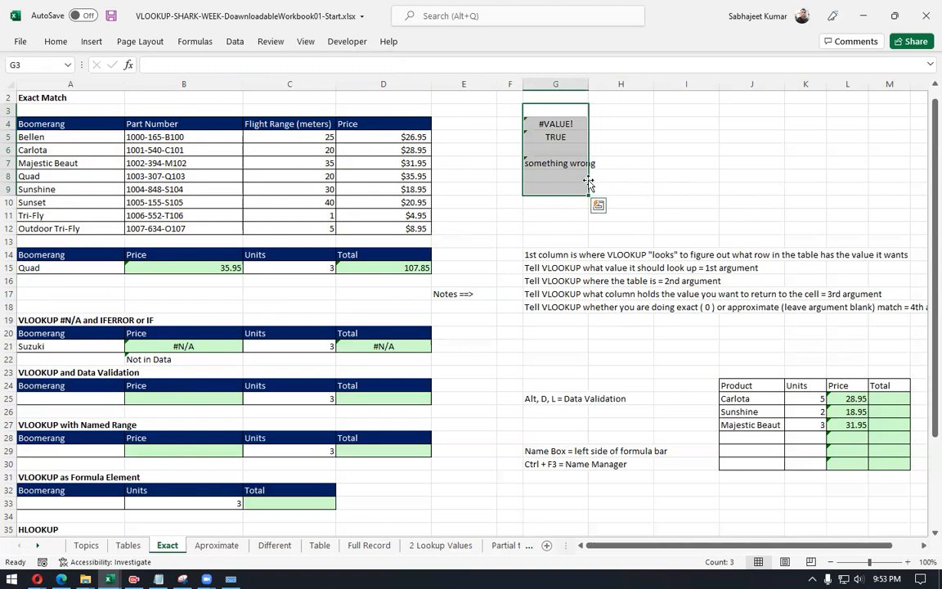
pyautogui.click(555, 164)
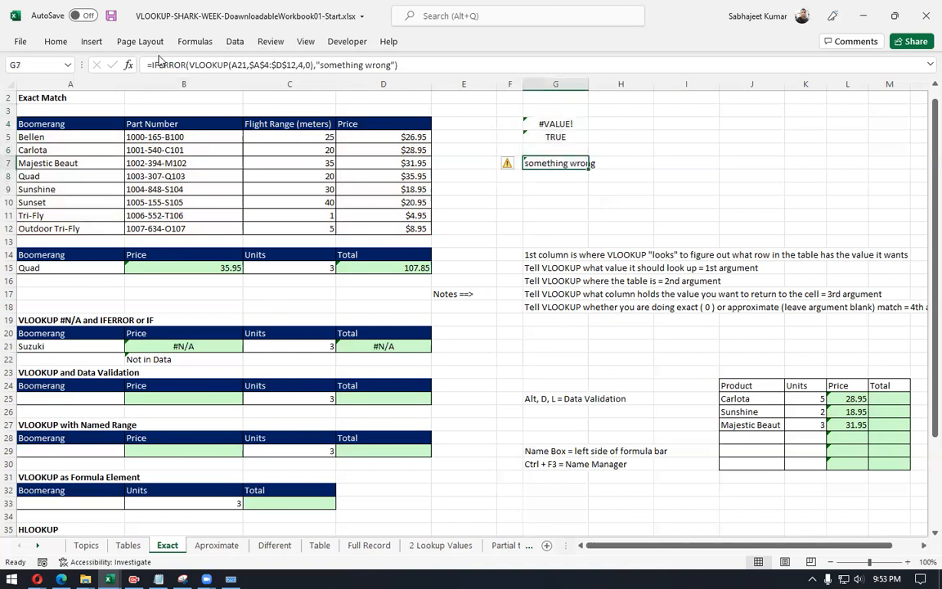
pyautogui.moveTo(150, 65); pyautogui.dragTo(447, 61)
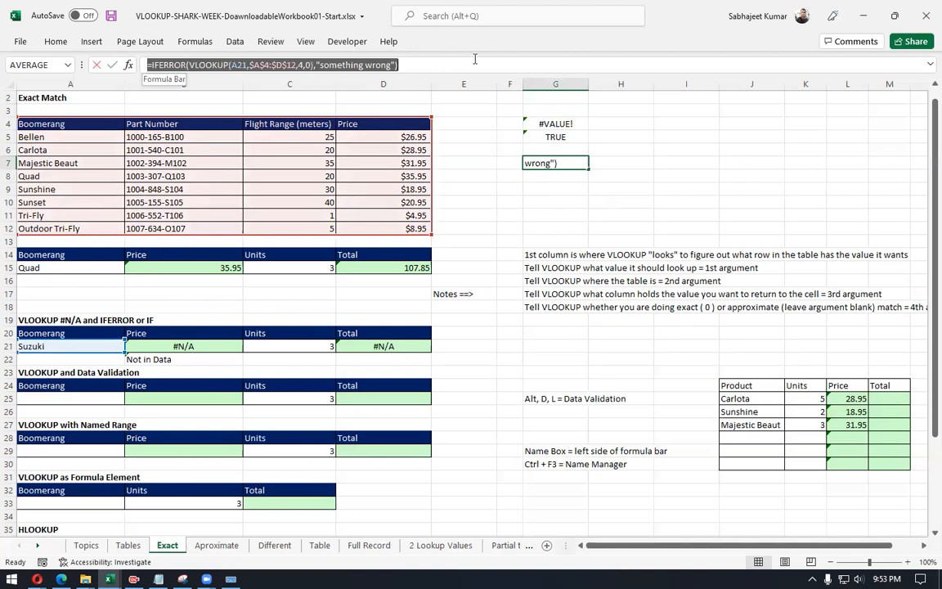
pyautogui.press('Escape')
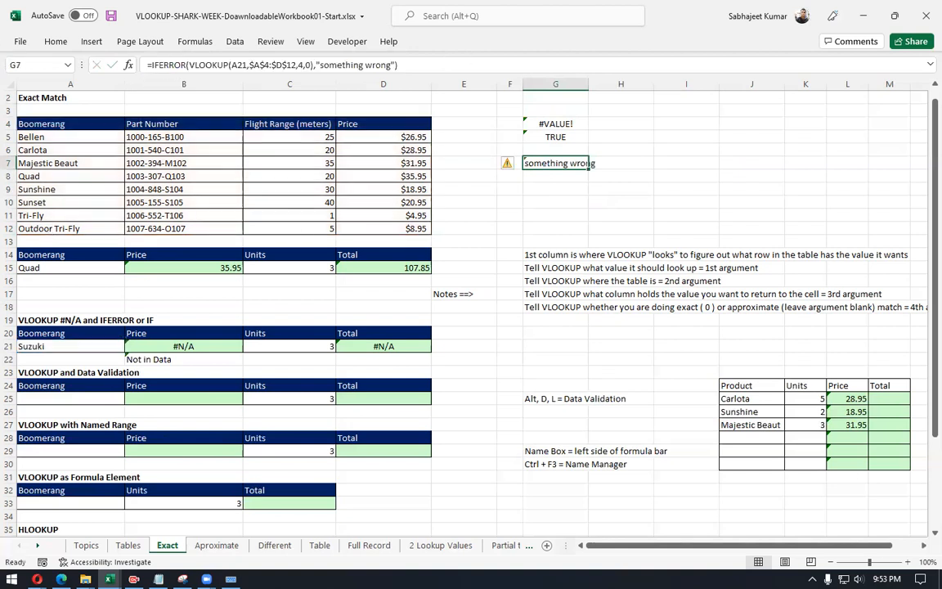
# Step: Enter a division-by-zero formula, =2/0, in cell I3
pyautogui.click(676, 111)
pyautogui.write('=')
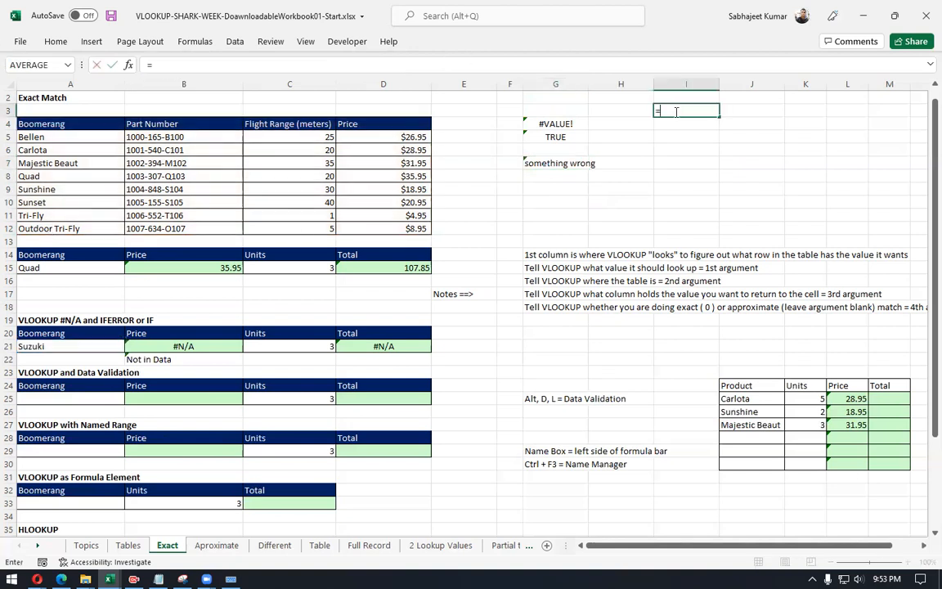
pyautogui.write('2/0')
pyautogui.press('Return')
pyautogui.click(676, 112)
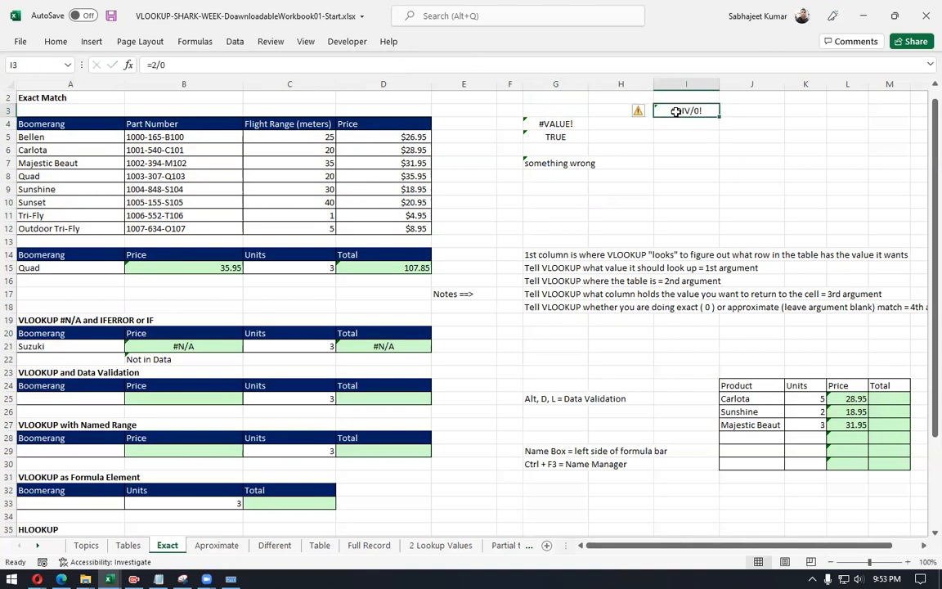
pyautogui.click(676, 134)
pyautogui.write('=')
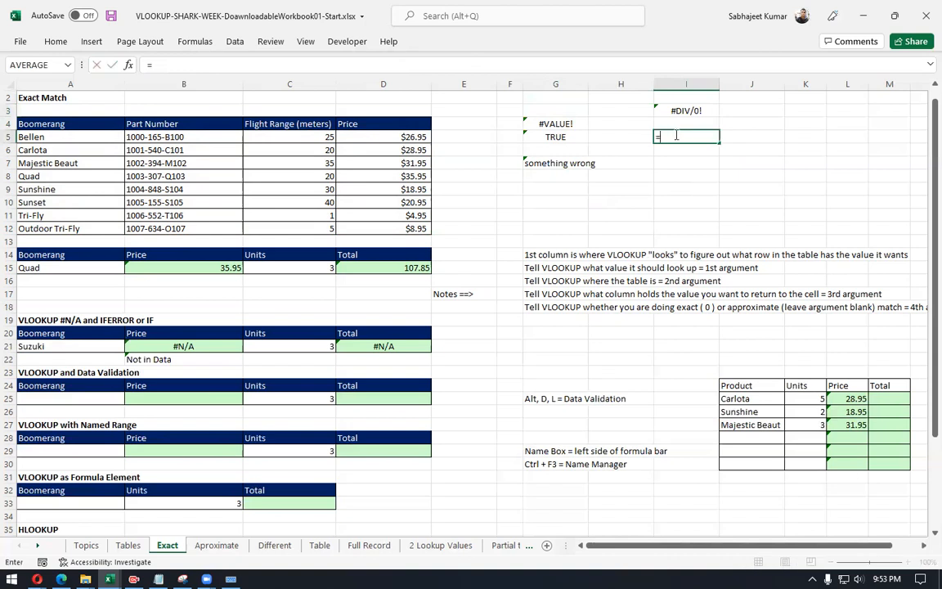
pyautogui.write('ifna')
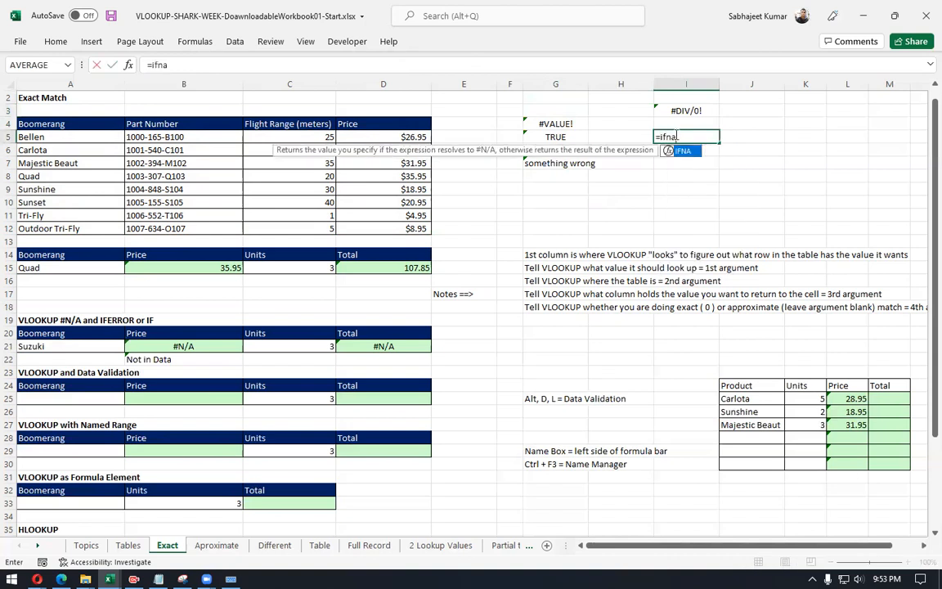
pyautogui.press('Tab')
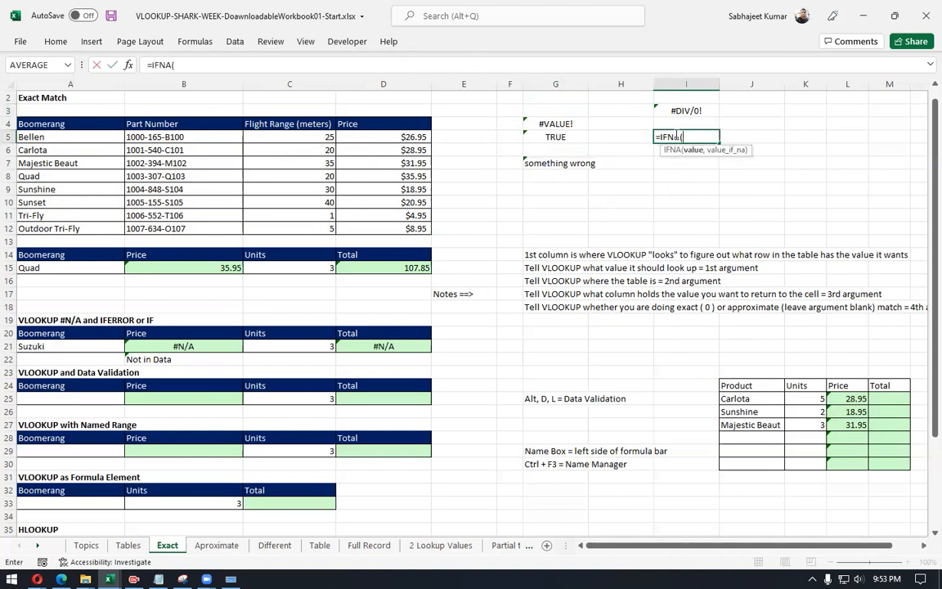
pyautogui.press('Up')
pyautogui.press('Up')
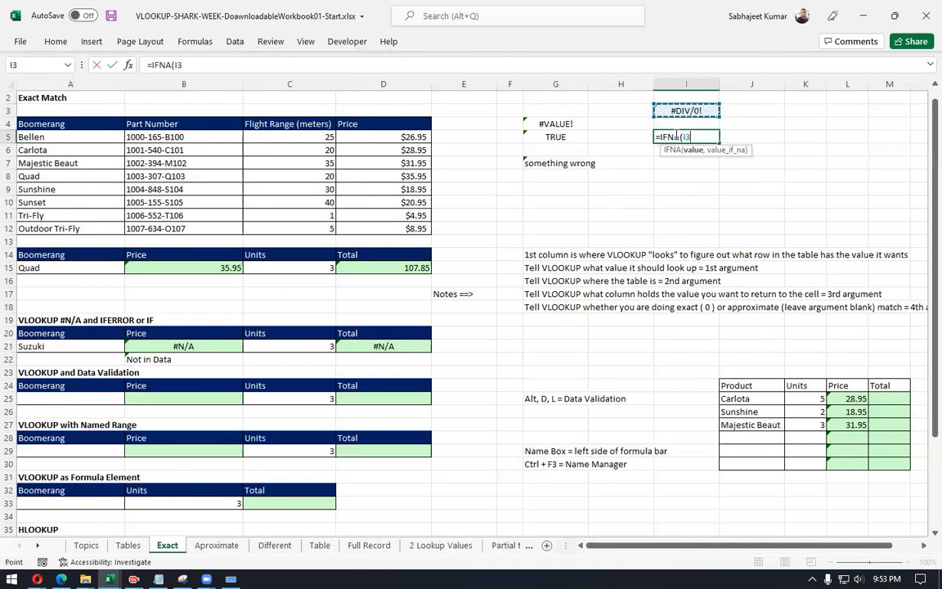
pyautogui.write(',')
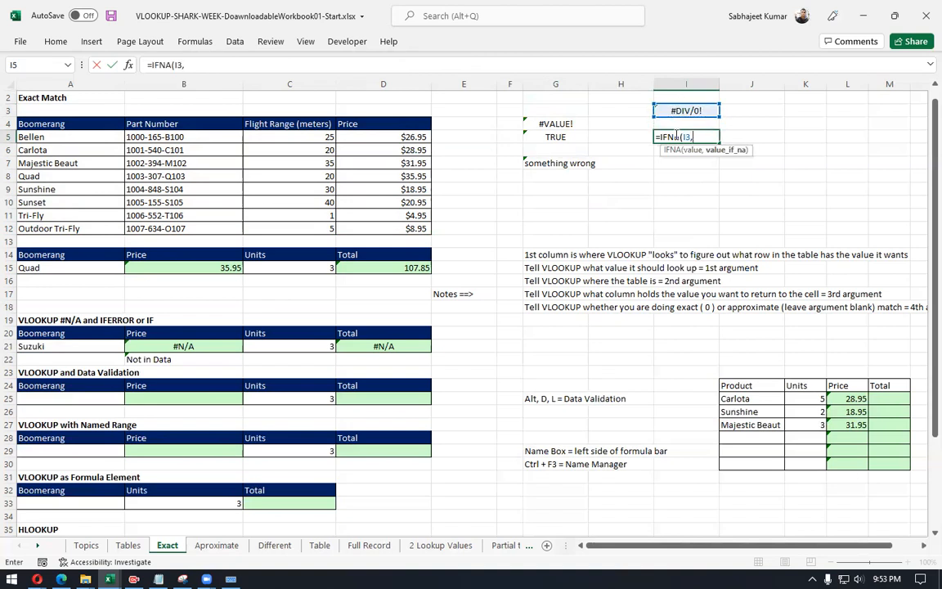
pyautogui.press('Escape')
# Step: Enter =IFNA(I3,"error message") in I5 to test IFNA on the division error, and review its fallback text
pyautogui.write('=ifn')
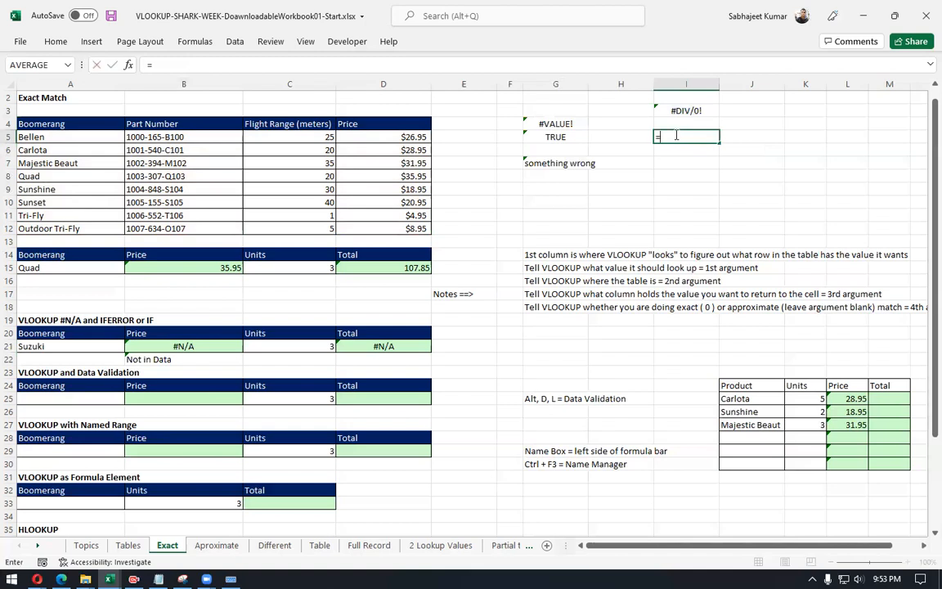
pyautogui.press('Tab')
pyautogui.press('Up')
pyautogui.press('Up')
pyautogui.write(',')
pyautogui.write('""')
pyautogui.write('tes')
pyautogui.press('BackSpace')
pyautogui.press('BackSpace')
pyautogui.press('BackSpace')
pyautogui.write('ero')
pyautogui.press('BackSpace')
pyautogui.press('BackSpace')
pyautogui.press('BackSpace')
pyautogui.write('rror message')
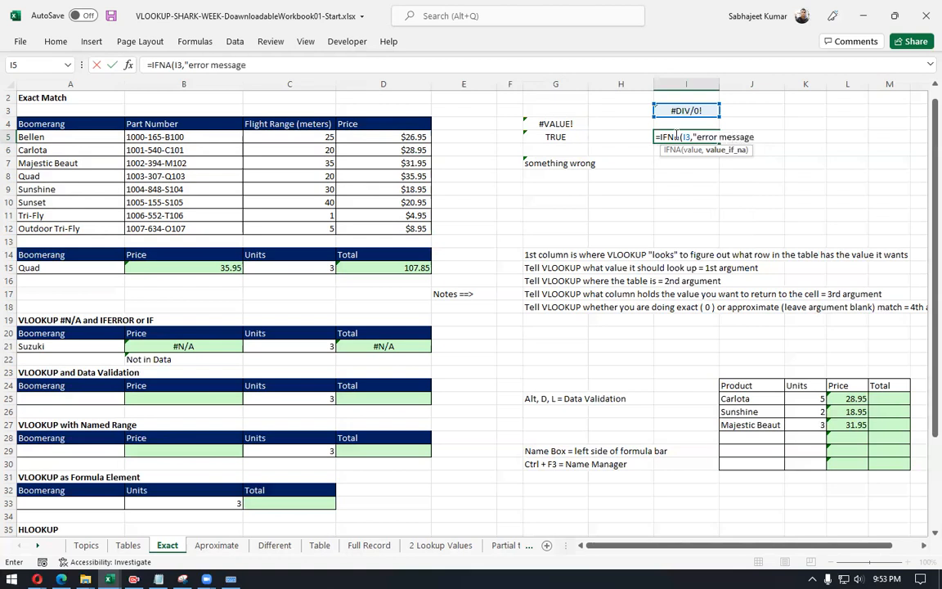
pyautogui.press('Return')
pyautogui.click(676, 134)
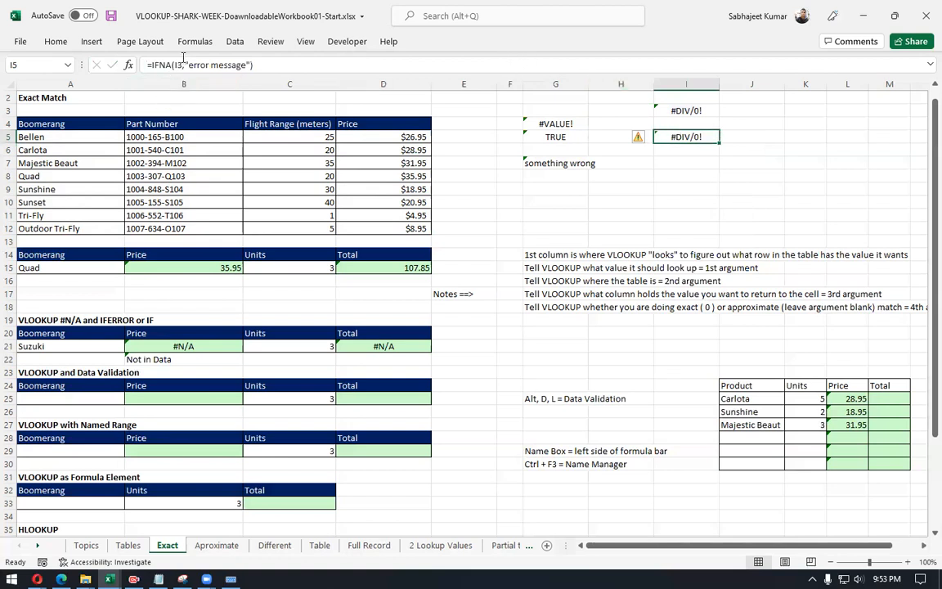
pyautogui.moveTo(188, 64); pyautogui.dragTo(256, 72)
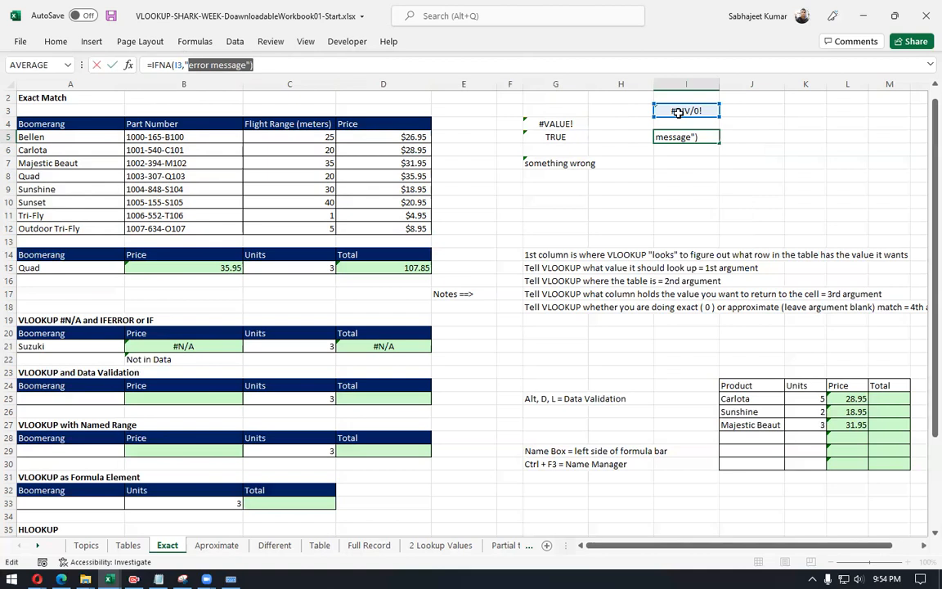
pyautogui.press('Return')
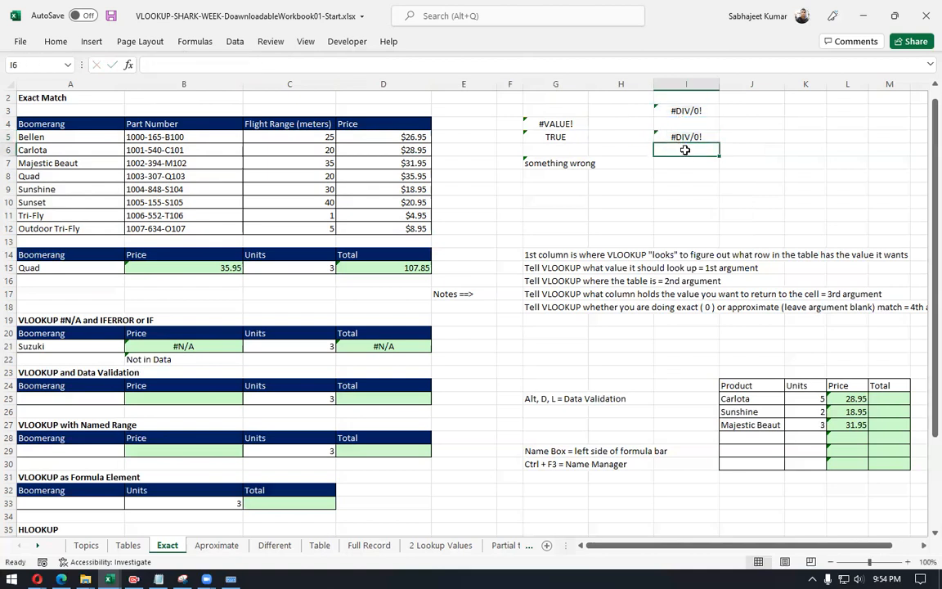
# Step: Enter =IFERROR(I3,"Error msg") in I6 to test IFERROR on the same division error
pyautogui.write('=ife')
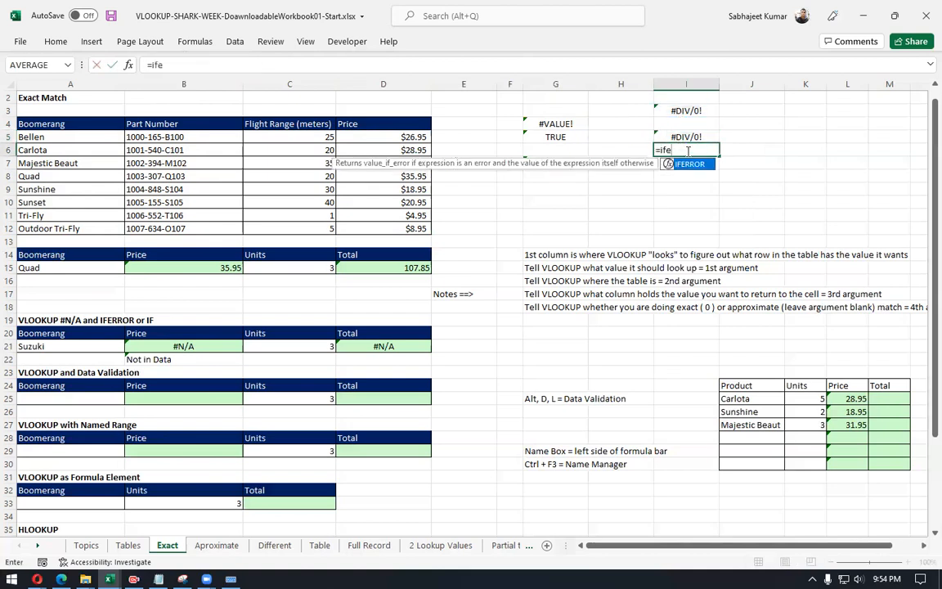
pyautogui.press('Tab')
pyautogui.press('Up')
pyautogui.press('Up')
pyautogui.press('Up')
pyautogui.write(',"Error msg')
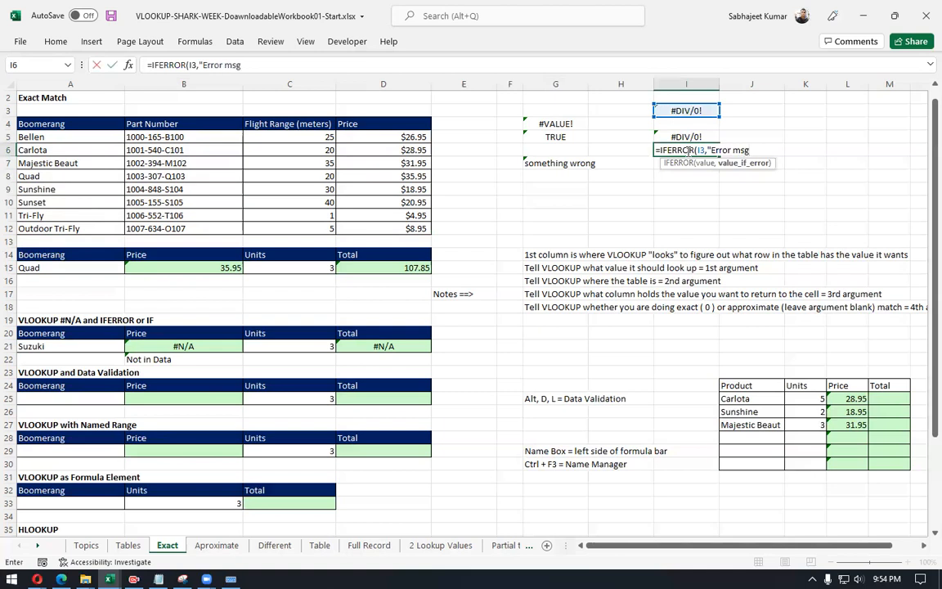
pyautogui.write('"')
pyautogui.press('Return')
# Step: Compare I6's IFERROR formula and fallback text with I5's IFNA formula and the source division in I3, leaving them unchanged
pyautogui.click(687, 151)
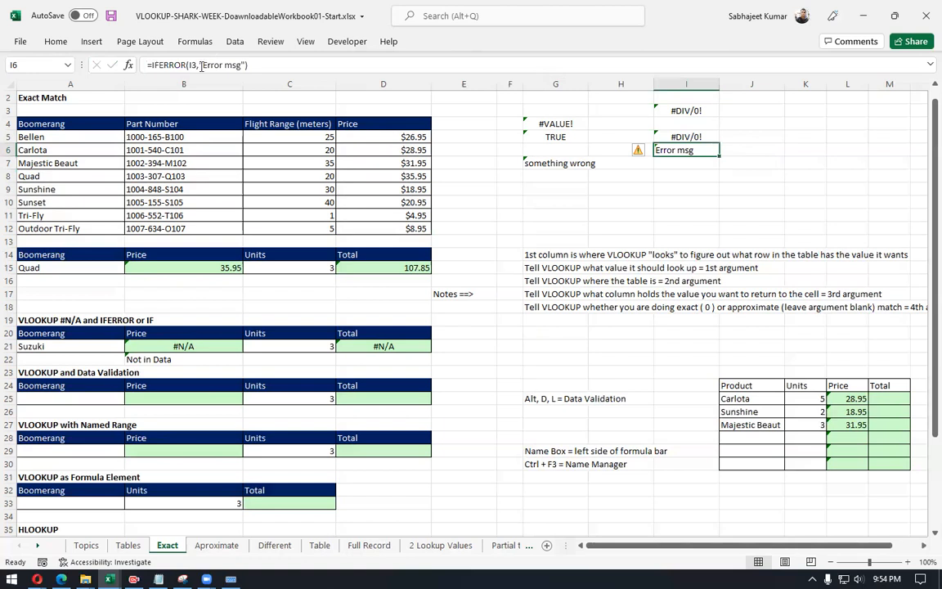
pyautogui.moveTo(199, 65); pyautogui.dragTo(249, 64)
pyautogui.click(698, 137)
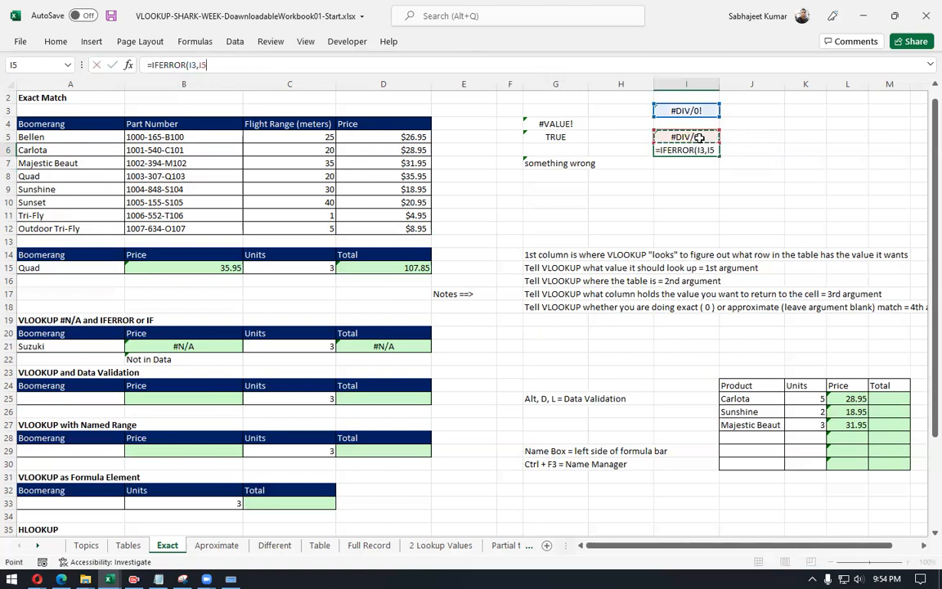
pyautogui.press('Escape')
pyautogui.click(697, 137)
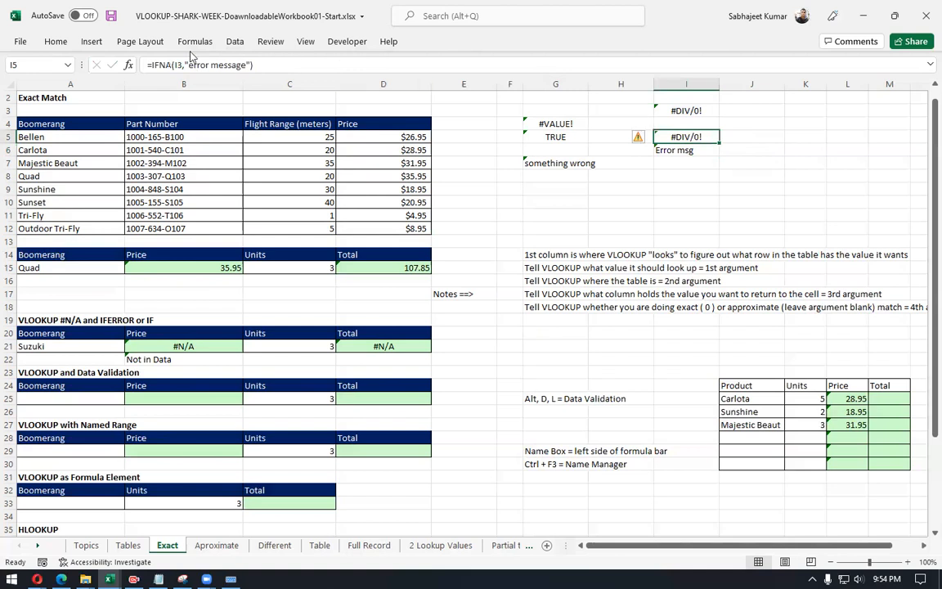
pyautogui.doubleClick(167, 65)
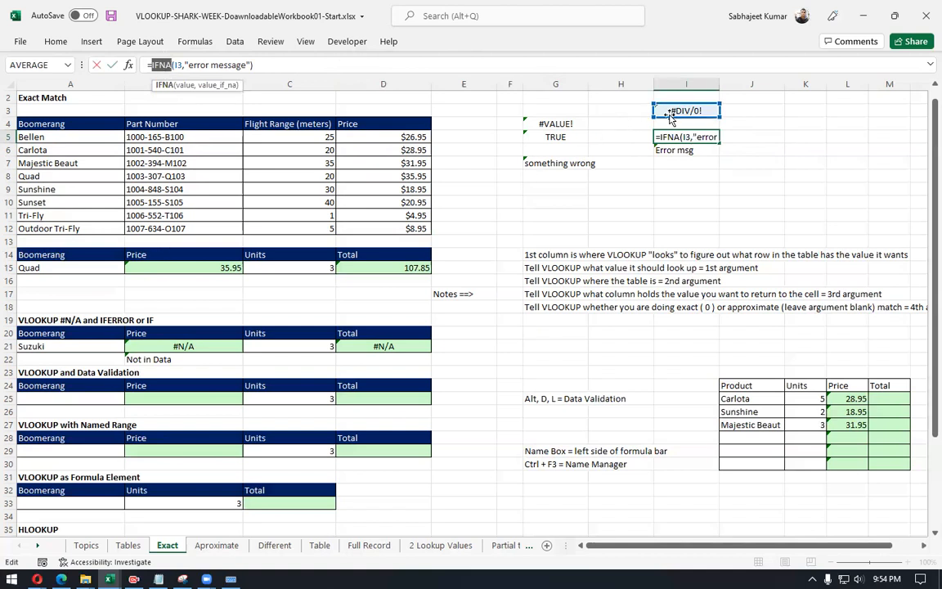
pyautogui.press('Escape')
pyautogui.click(714, 107)
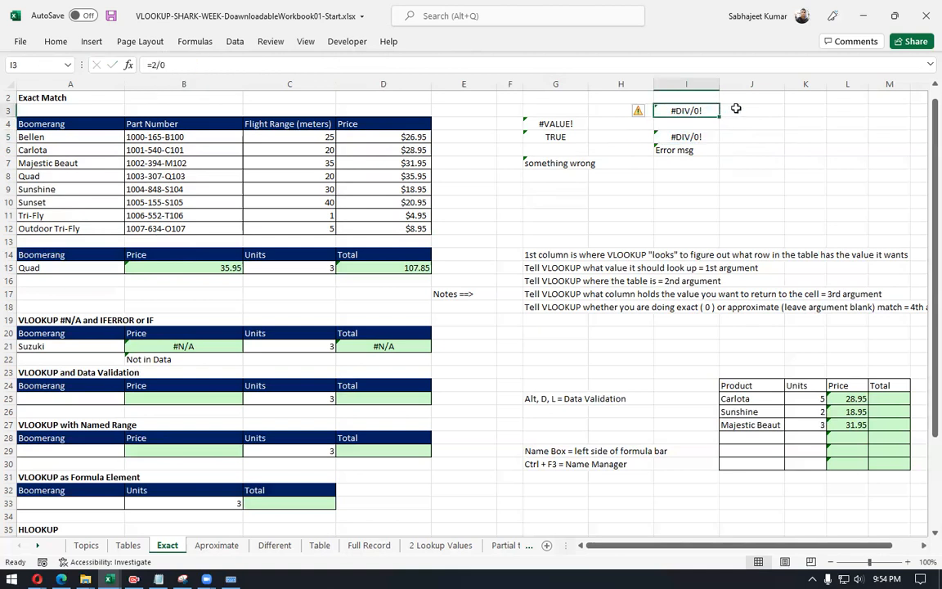
pyautogui.click(724, 111)
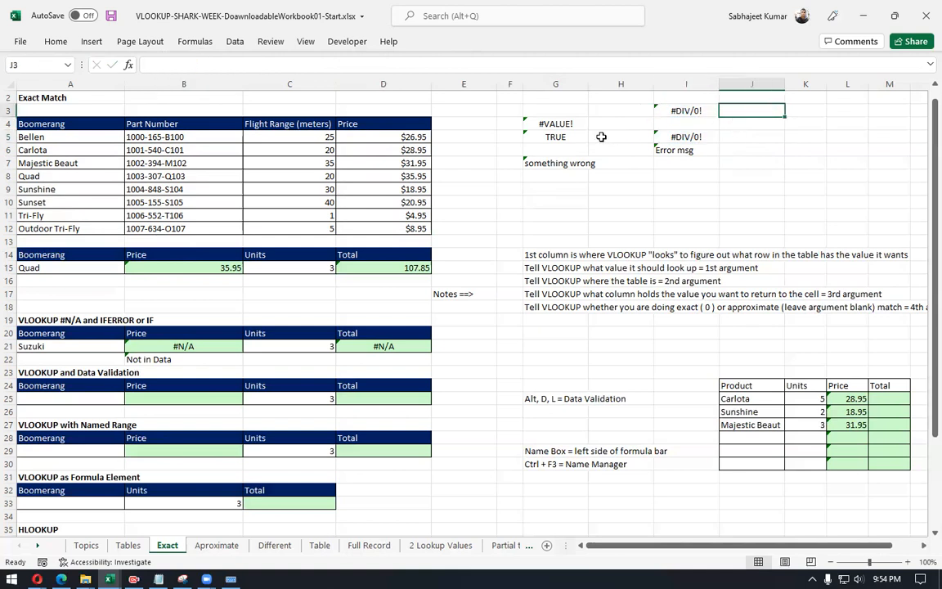
# Step: Review the boomerang table A4:D12, I6's IFERROR formula, the tests in G4 and G5, and row 21's lookup item and total
pyautogui.moveTo(45, 123); pyautogui.dragTo(394, 223)
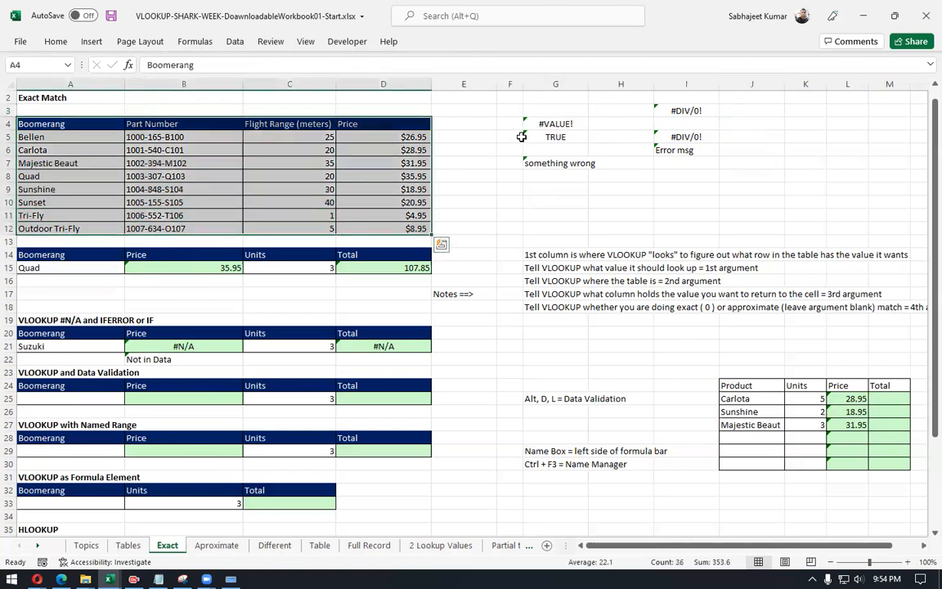
pyautogui.click(737, 108)
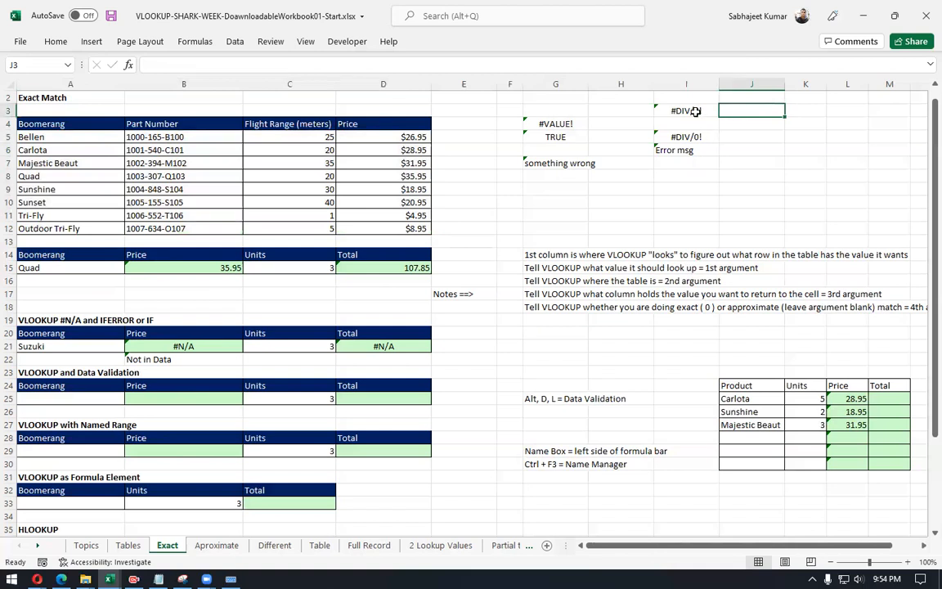
pyautogui.click(193, 253)
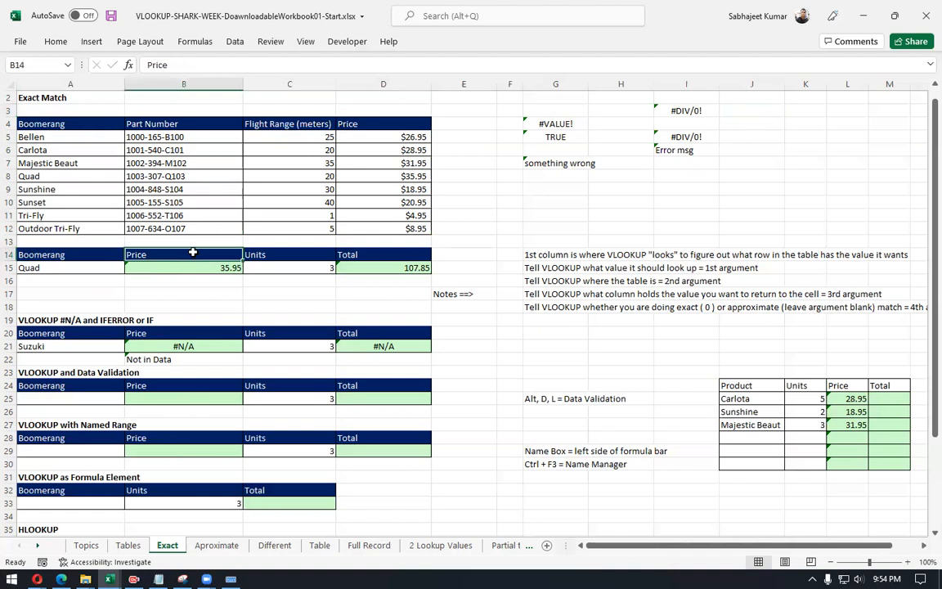
pyautogui.click(564, 192)
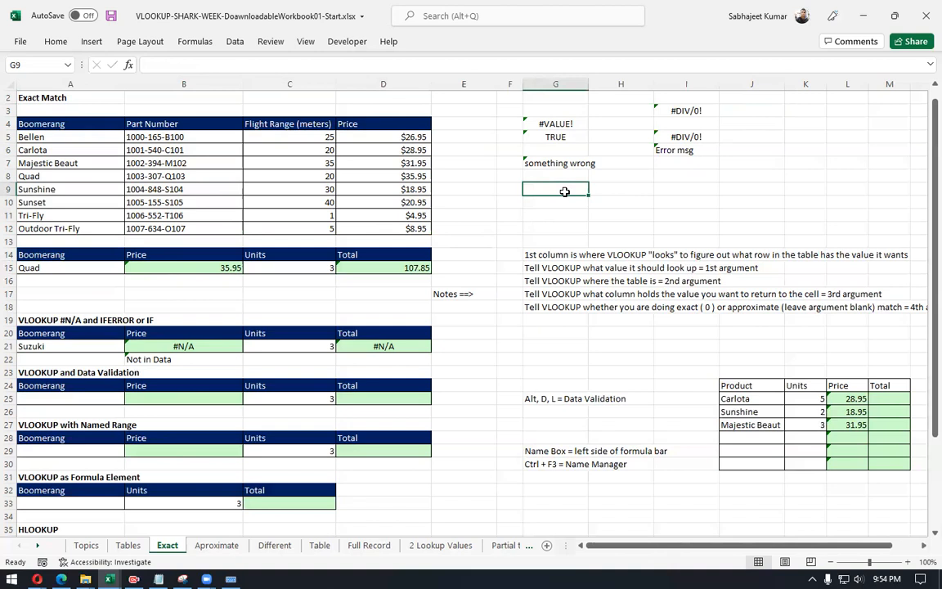
pyautogui.click(688, 151)
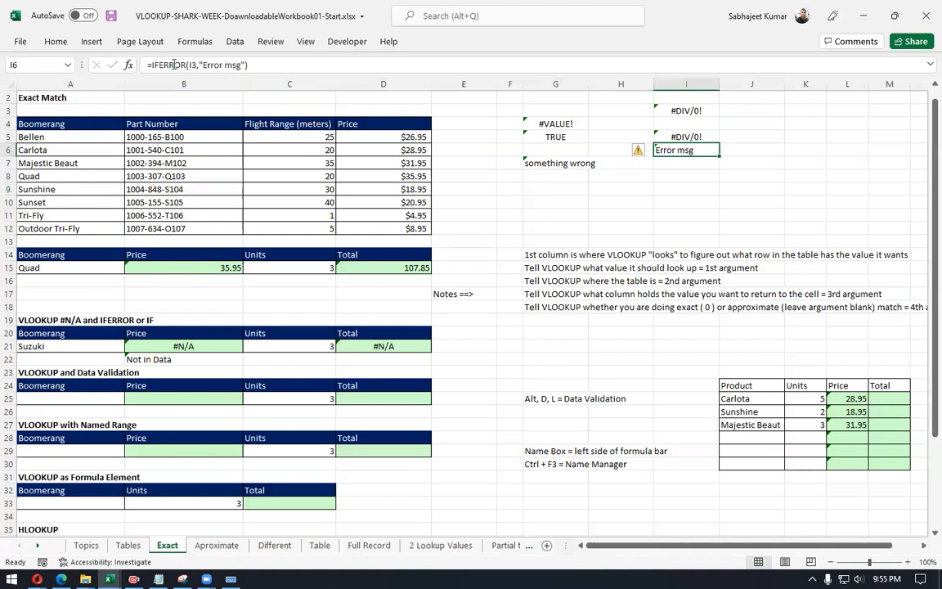
pyautogui.moveTo(150, 65); pyautogui.dragTo(269, 67)
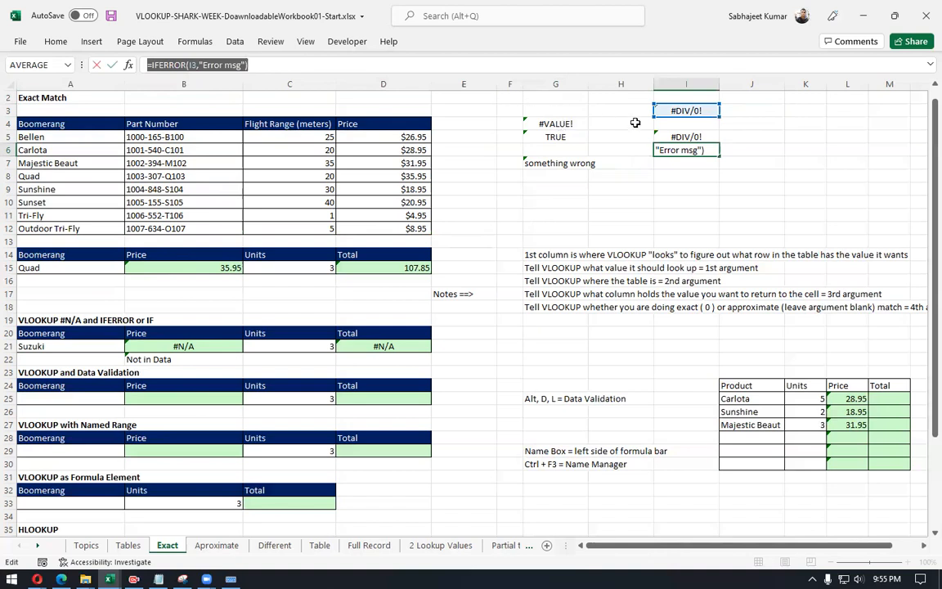
pyautogui.press('Escape')
pyautogui.click(551, 123)
pyautogui.click(552, 136)
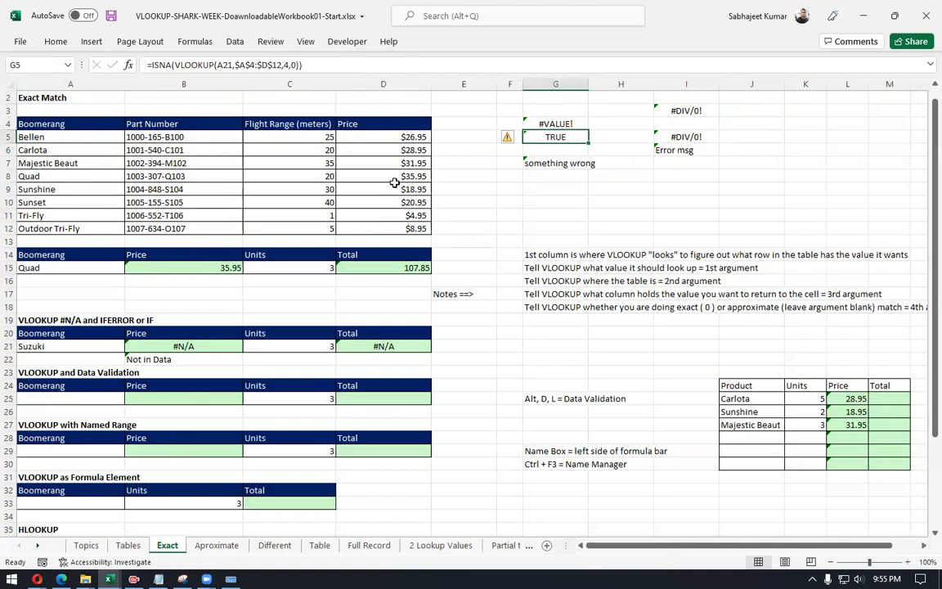
pyautogui.click(365, 342)
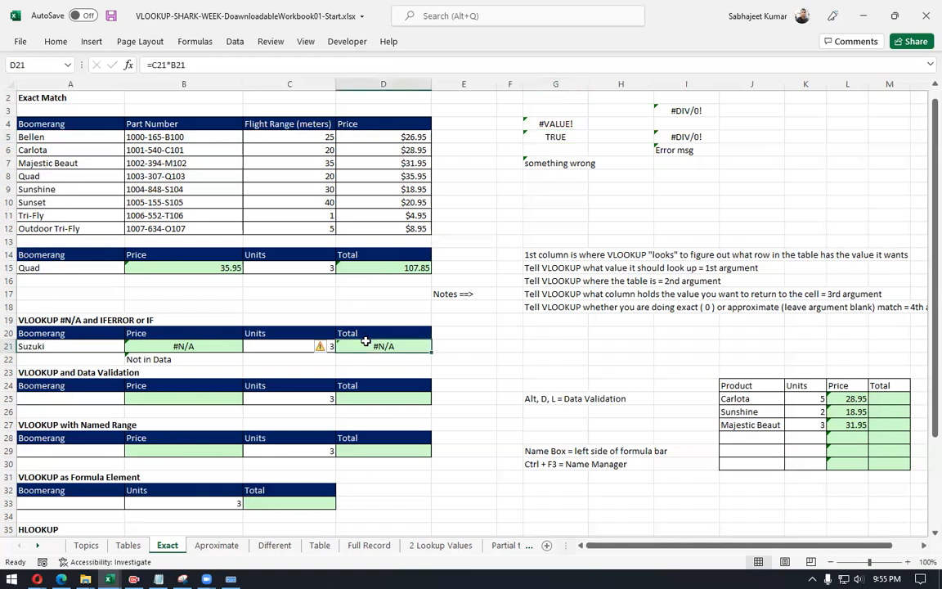
pyautogui.click(85, 347)
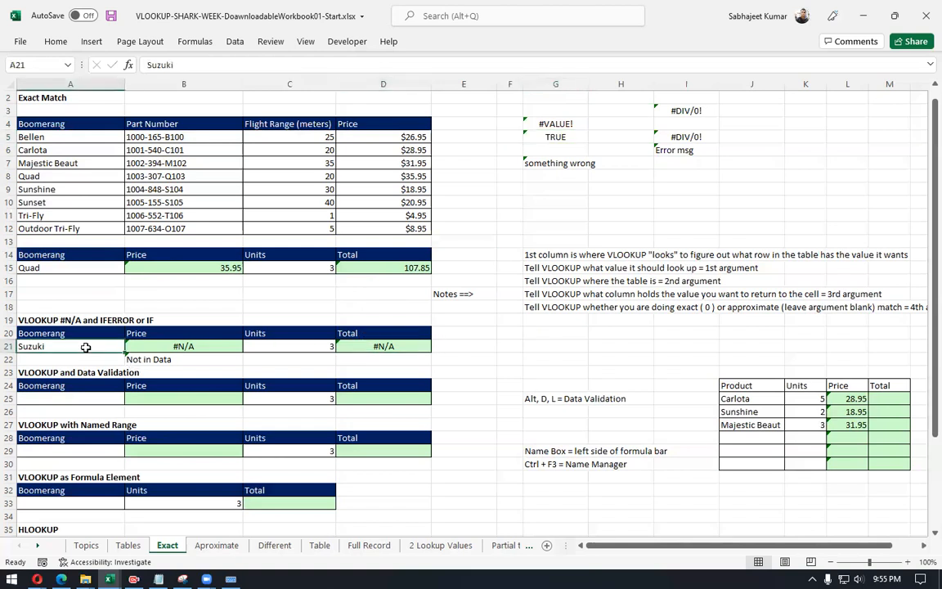
# Step: Wrap B21's lookup in IFNA with the fallback text "Not in Data", making it =IFNA(VLOOKUP(A21,$A$4:$D$12,4,0),"Not in Data")
pyautogui.click(184, 346)
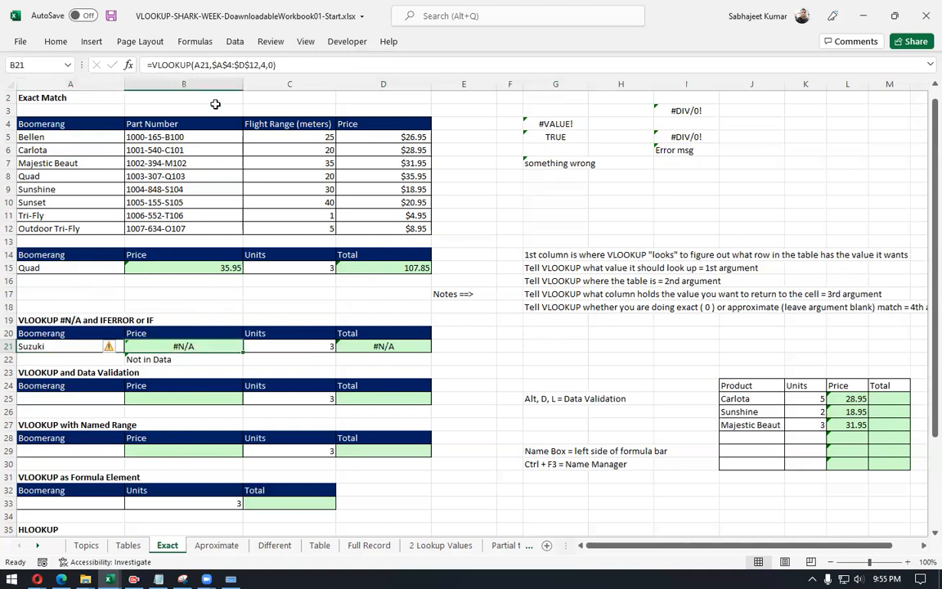
pyautogui.click(154, 65)
pyautogui.write('ifn')
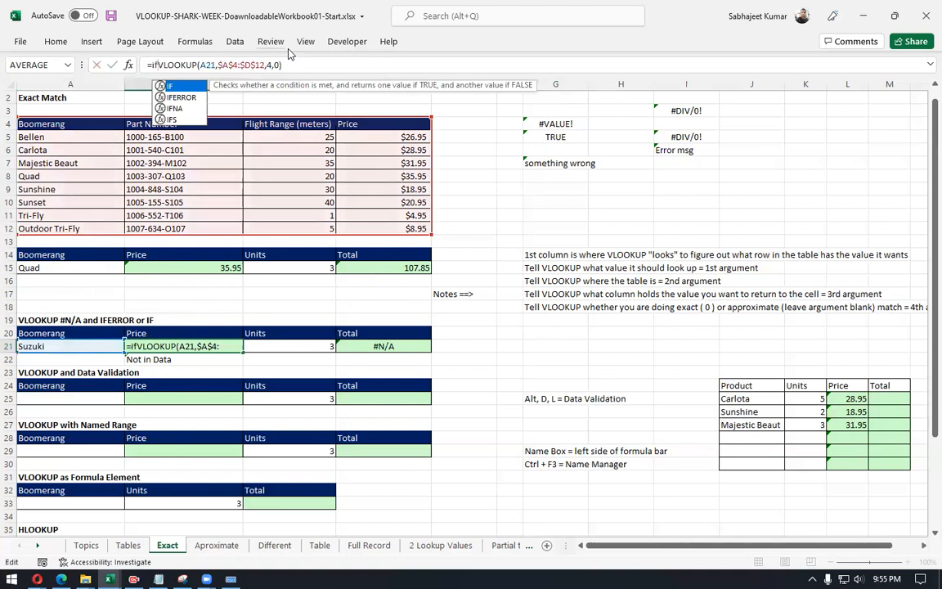
pyautogui.press('Tab')
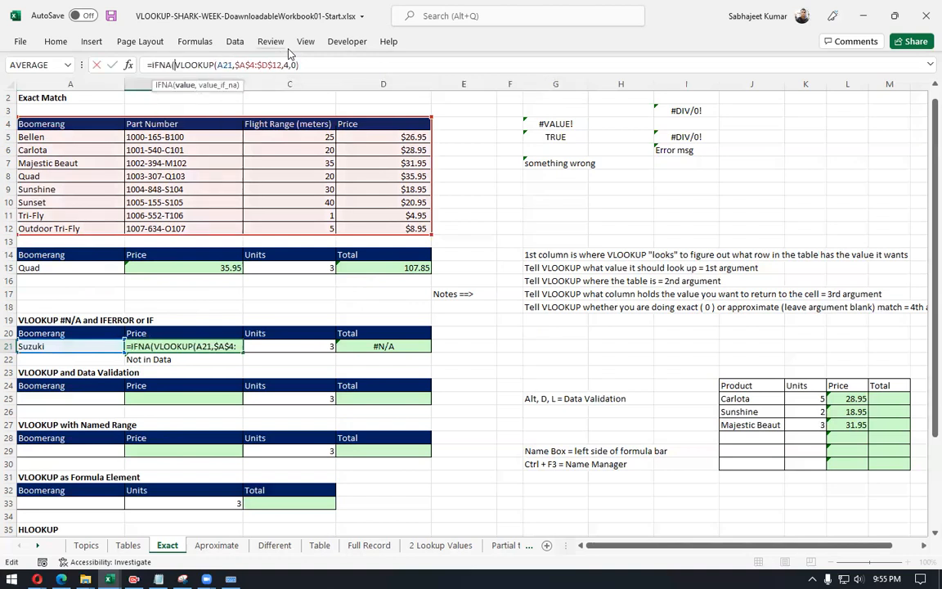
pyautogui.press('End')
pyautogui.write(',"')
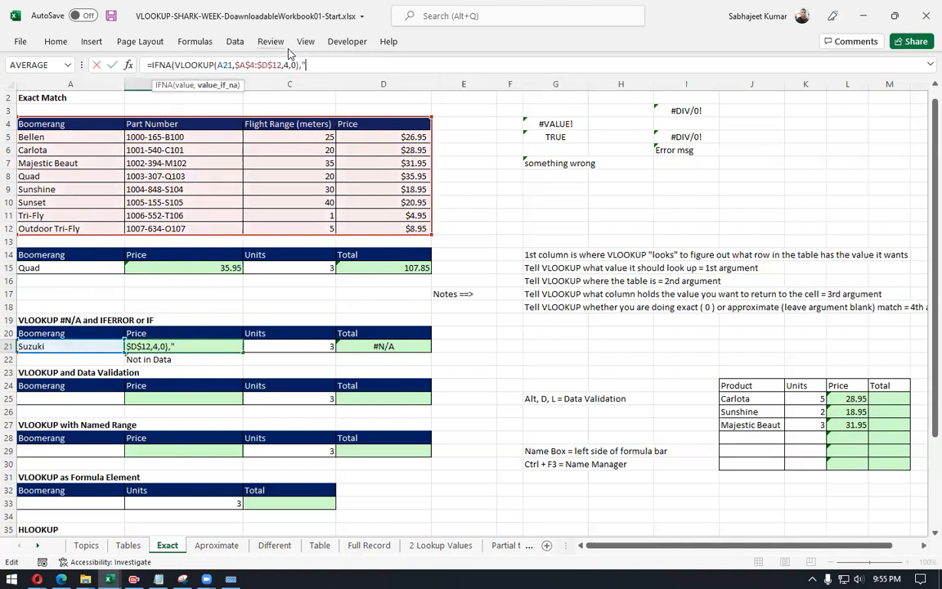
pyautogui.write('No  in Data')
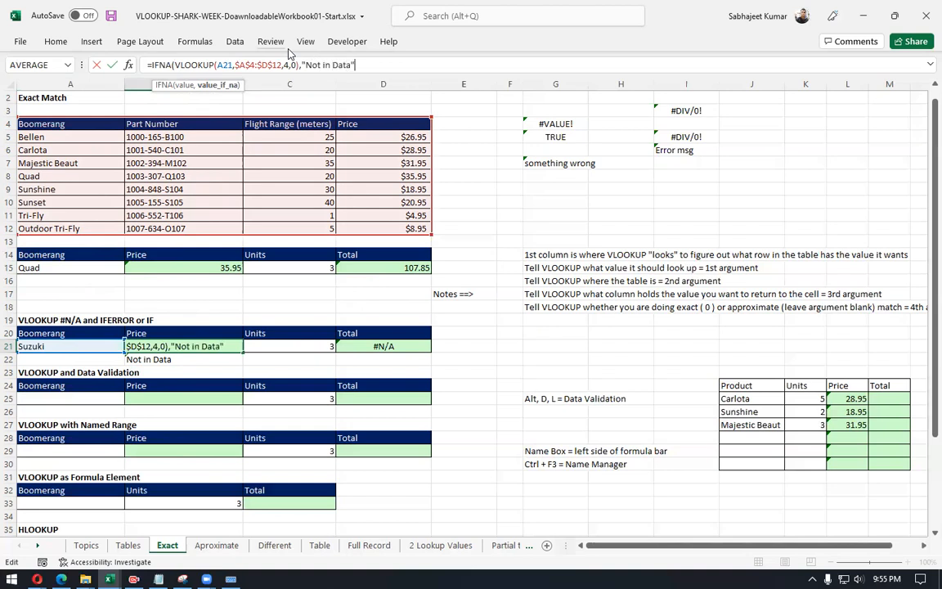
pyautogui.write('"')
pyautogui.press('Return')
pyautogui.press('Return')
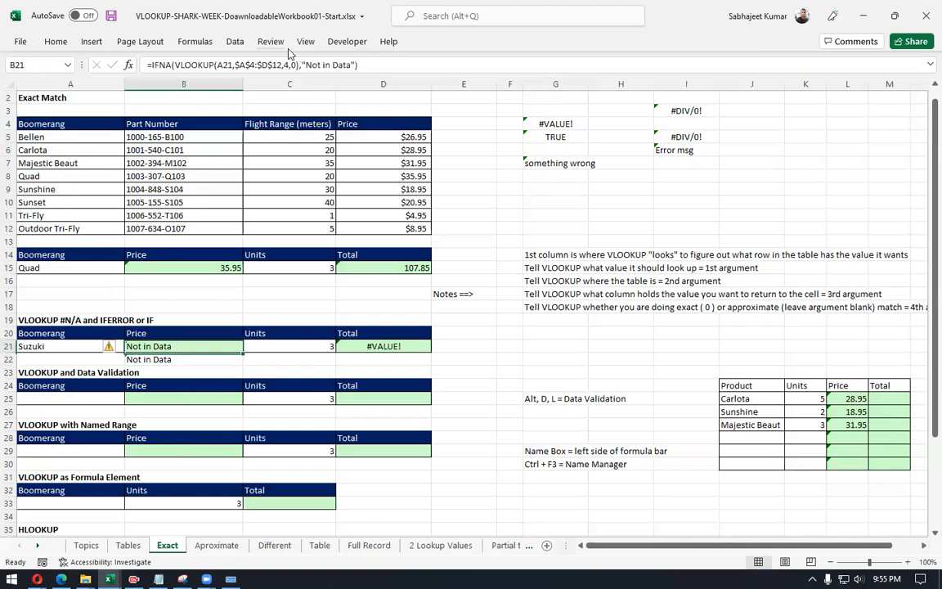
# Step: Enter the misspelled boomerang Belen in A21 to test the error handling, and review the fallback text in B21's formula
pyautogui.press('Left')
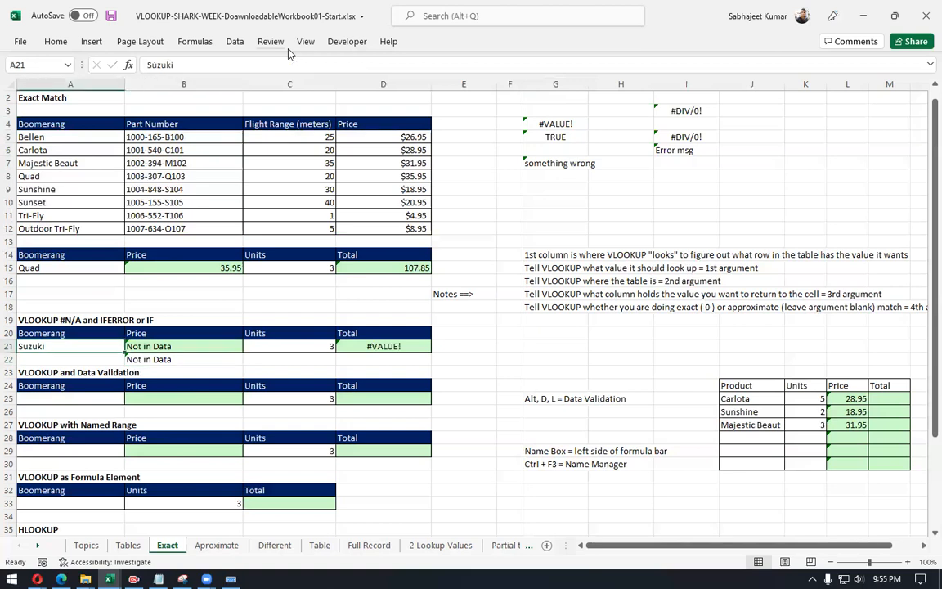
pyautogui.write('Belen')
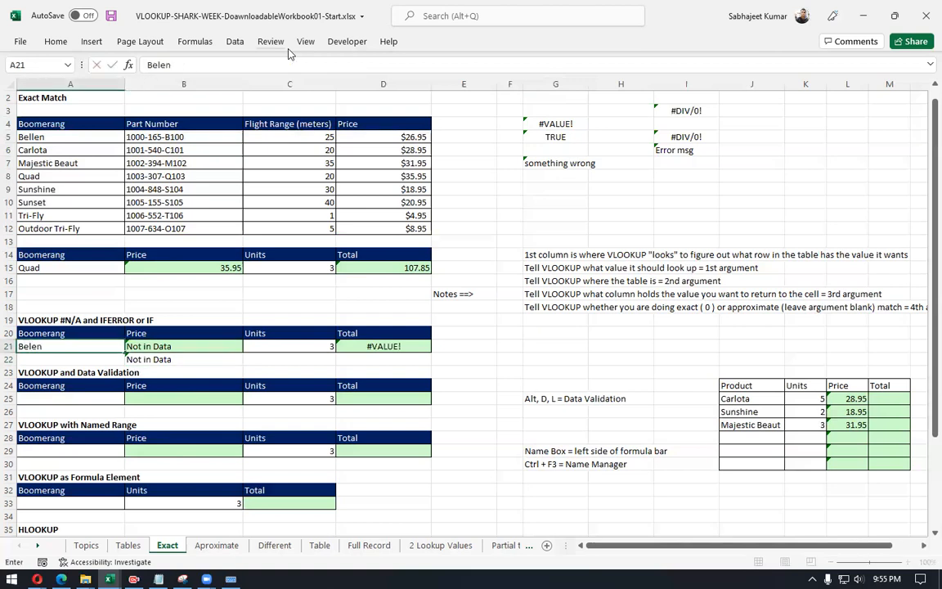
pyautogui.hotkey('ctrl', 'Return')
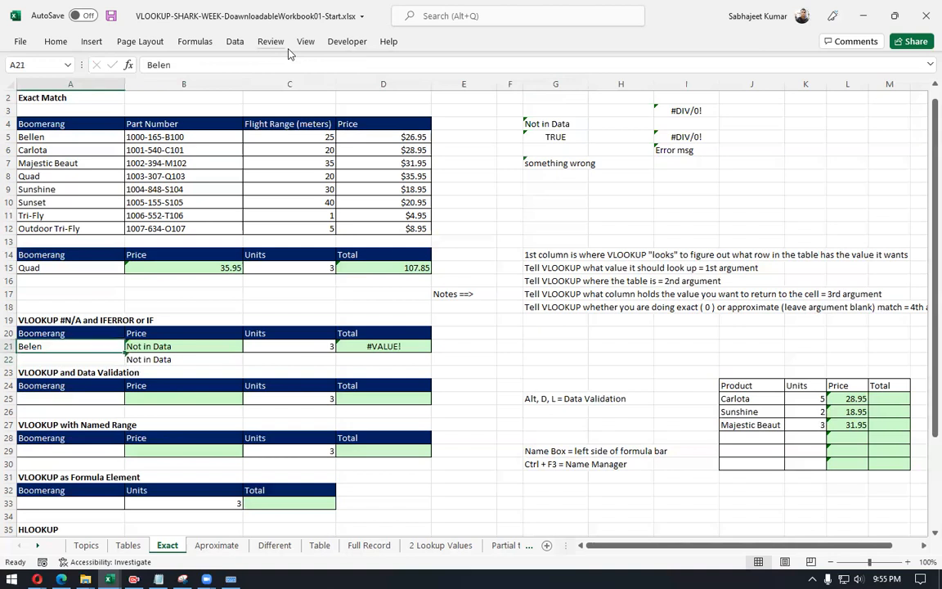
pyautogui.press('Right')
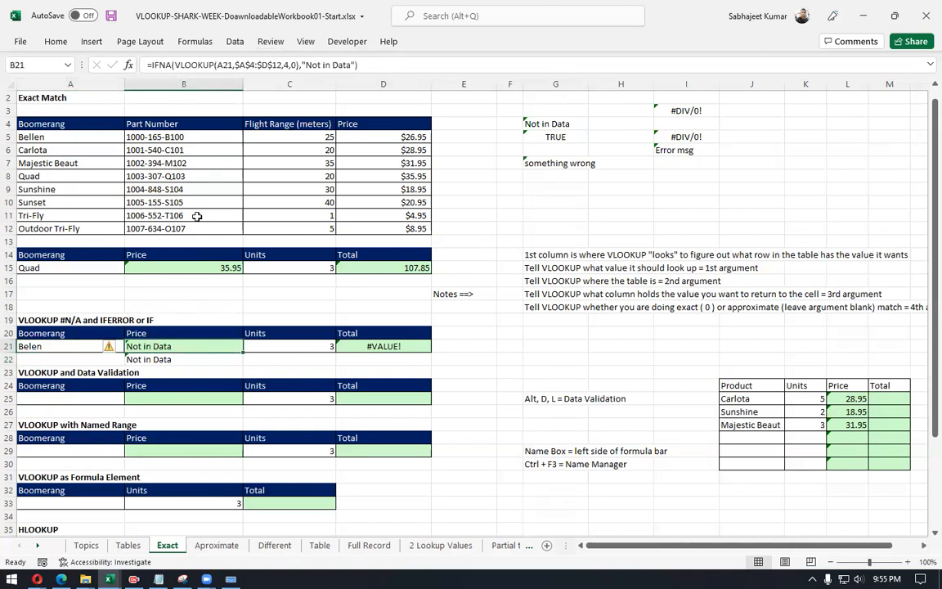
pyautogui.moveTo(306, 65); pyautogui.dragTo(352, 65)
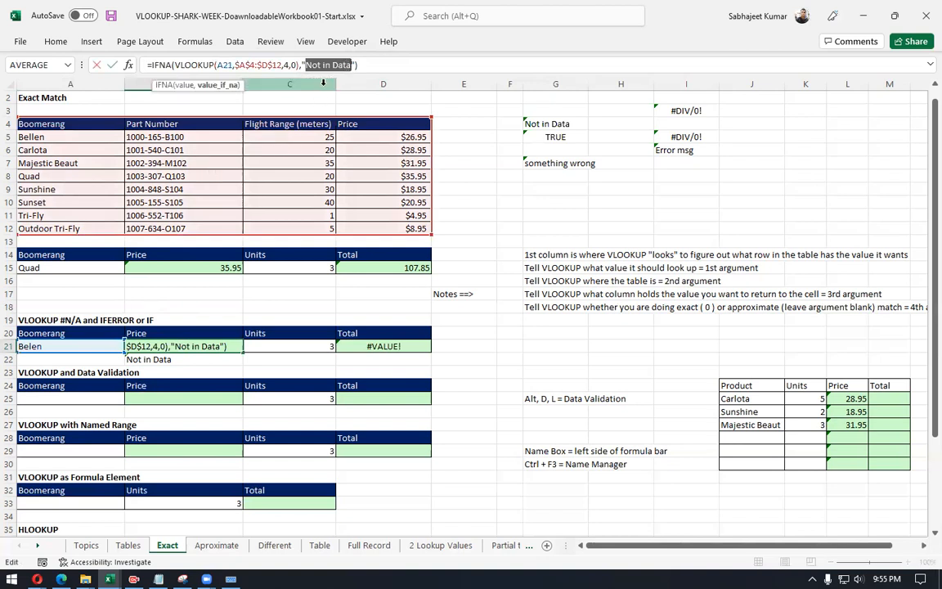
pyautogui.press('Escape')
# Step: Enter the boomerang Bellen in A21 and select the blank boomerang cell A25 in the VLOOKUP and Data Validation section
pyautogui.click(51, 346)
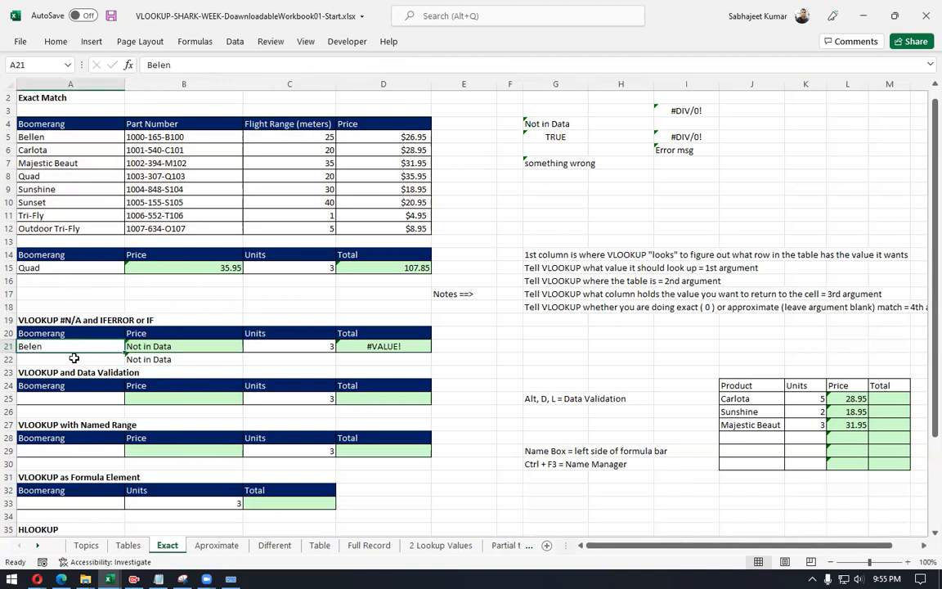
pyautogui.write('Bellen')
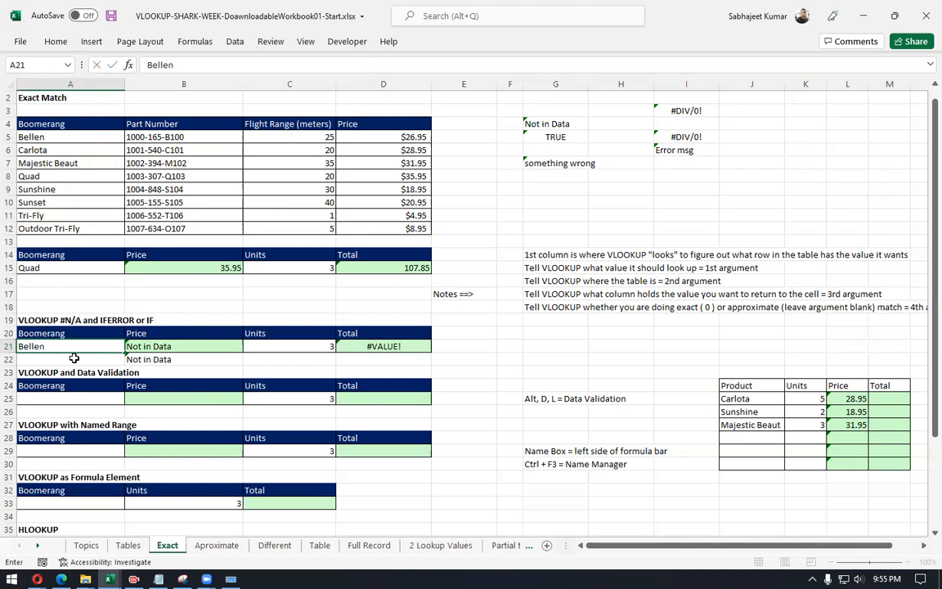
pyautogui.press('Return')
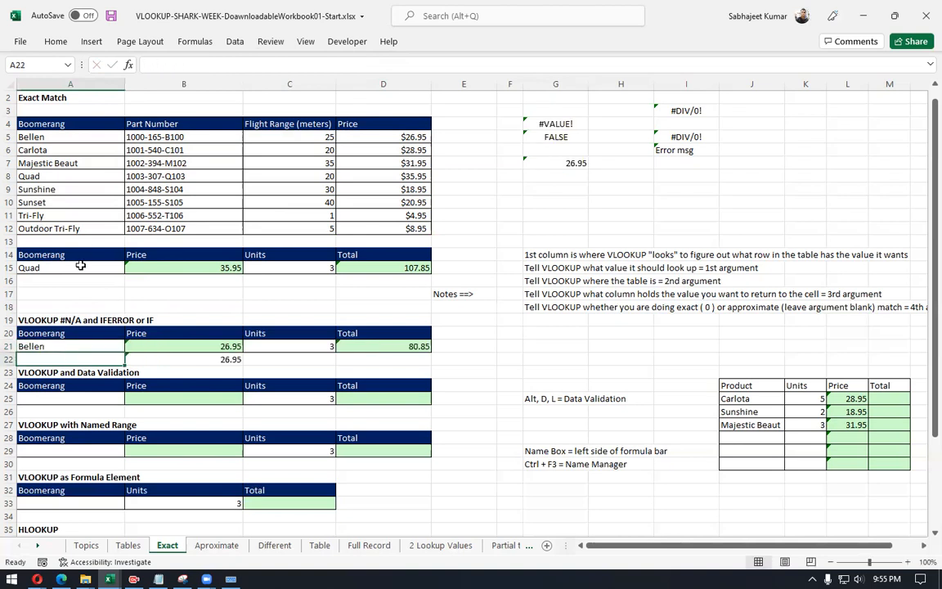
pyautogui.click(55, 383)
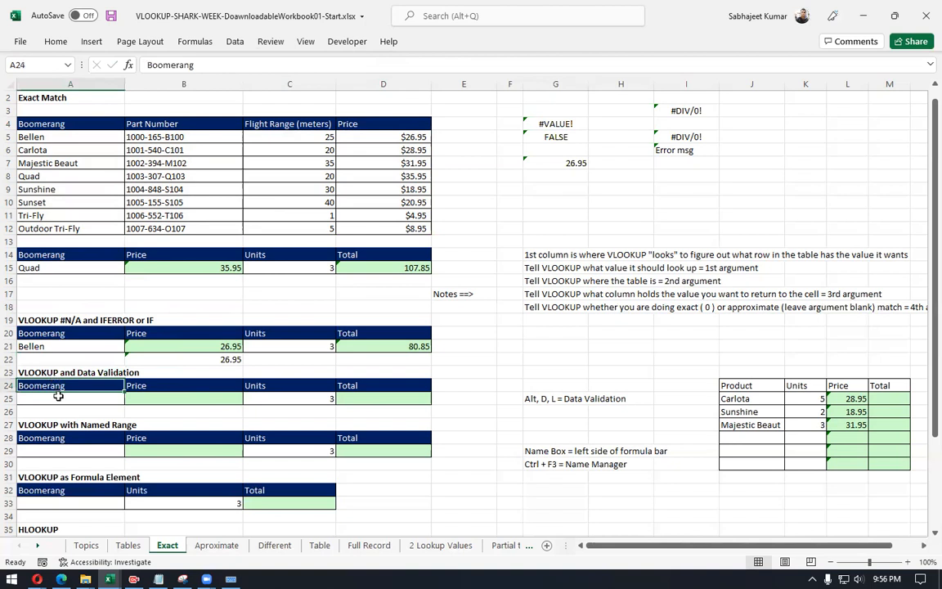
pyautogui.click(58, 395)
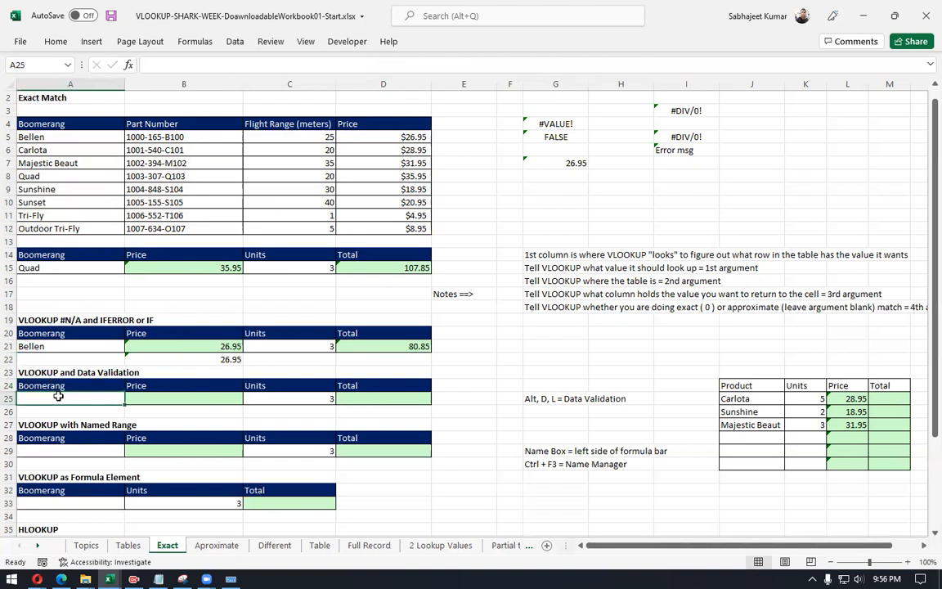
pyautogui.scroll(1, 59, 397)
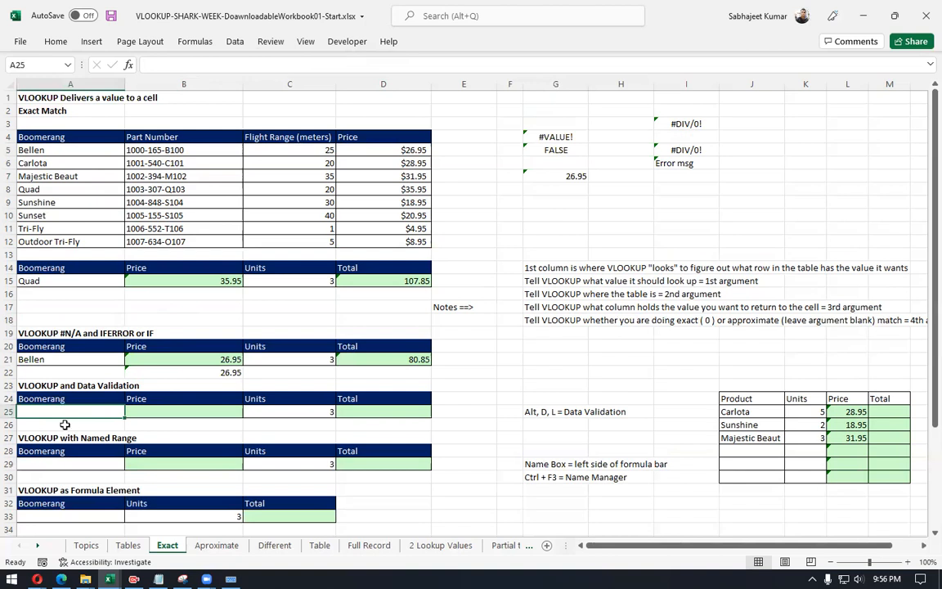
pyautogui.click(54, 360)
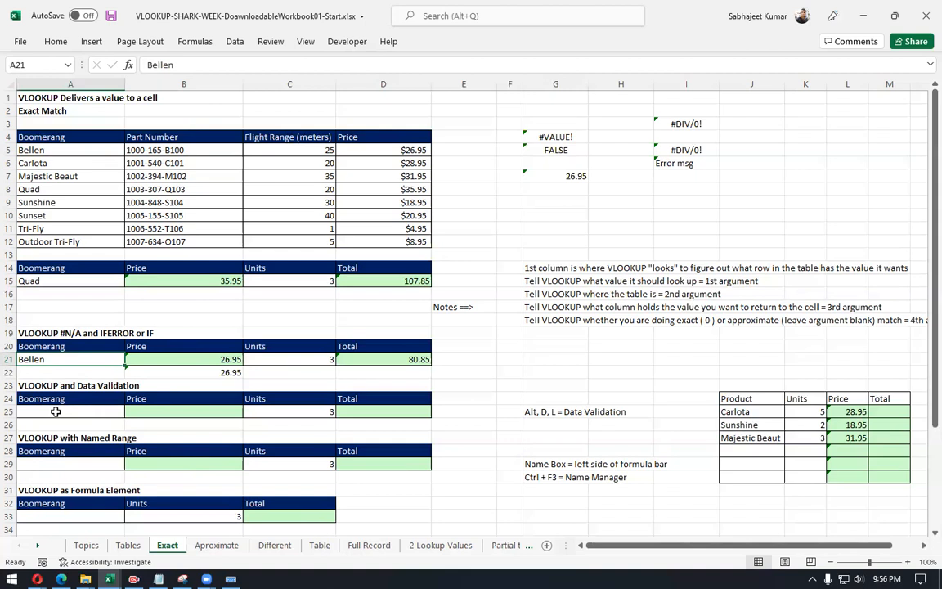
pyautogui.click(55, 411)
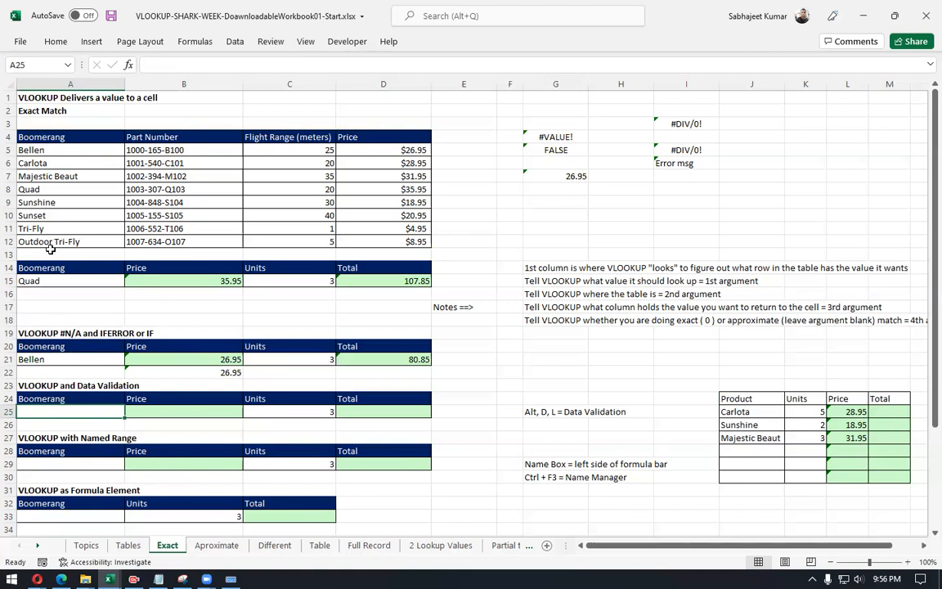
pyautogui.click(555, 412)
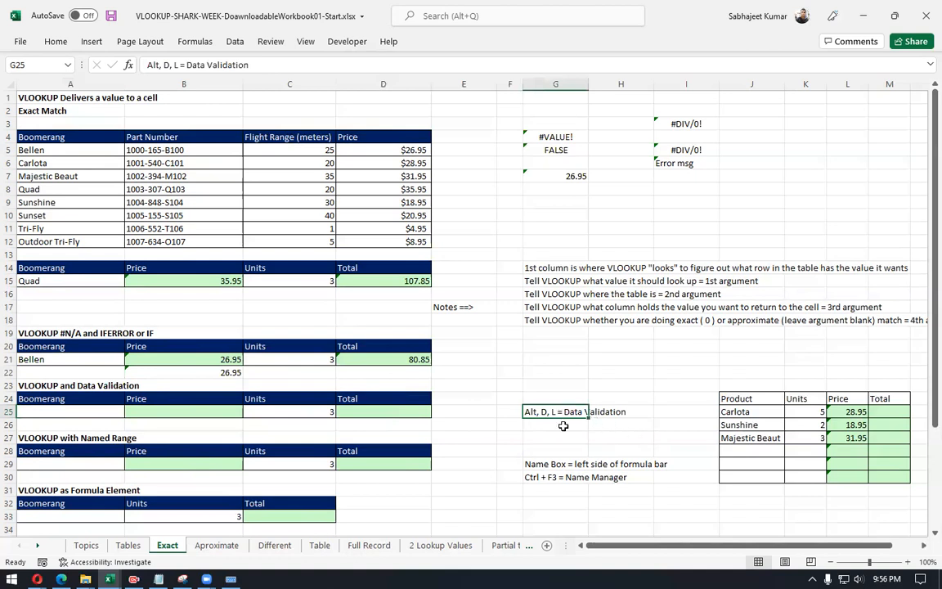
pyautogui.click(36, 413)
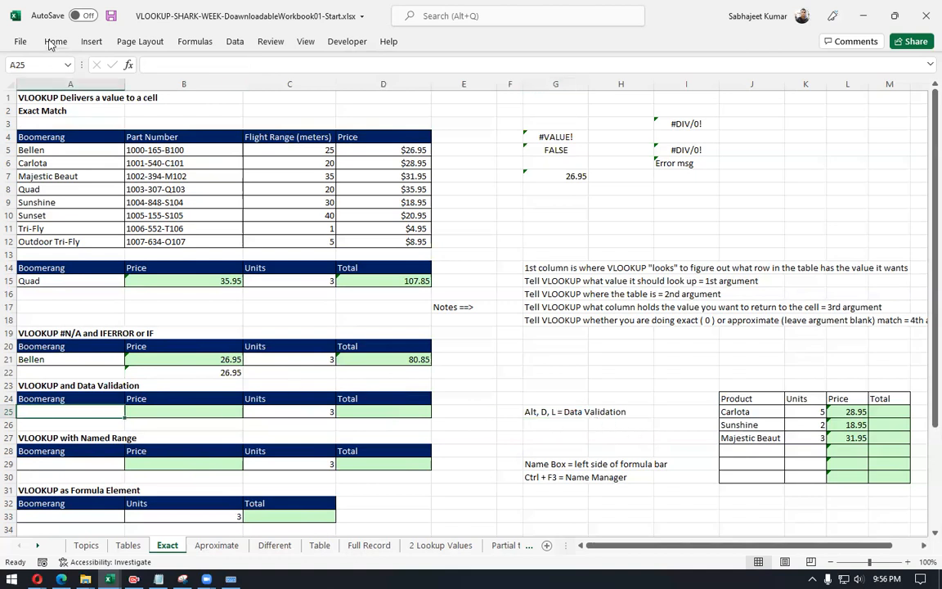
# Step: Keep the ribbon expanded and view the data validation settings for cell A25, closing them without changes
pyautogui.click(51, 42)
pyautogui.doubleClick(51, 44)
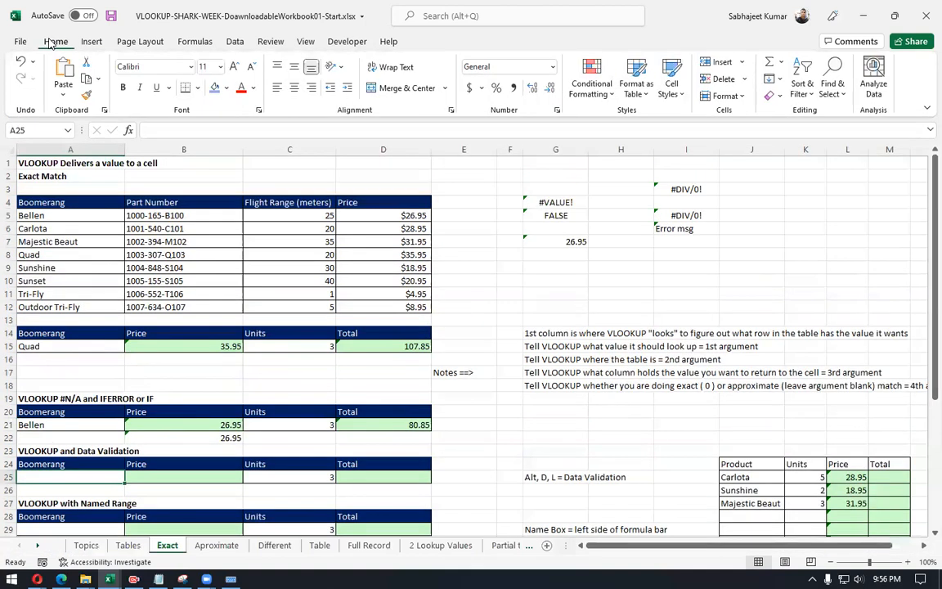
pyautogui.click(195, 42)
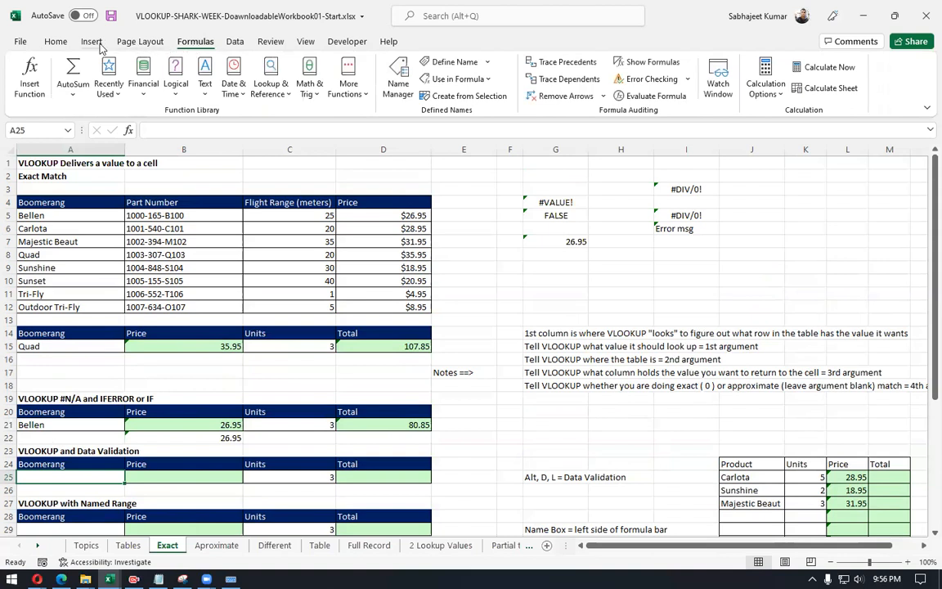
pyautogui.click(234, 41)
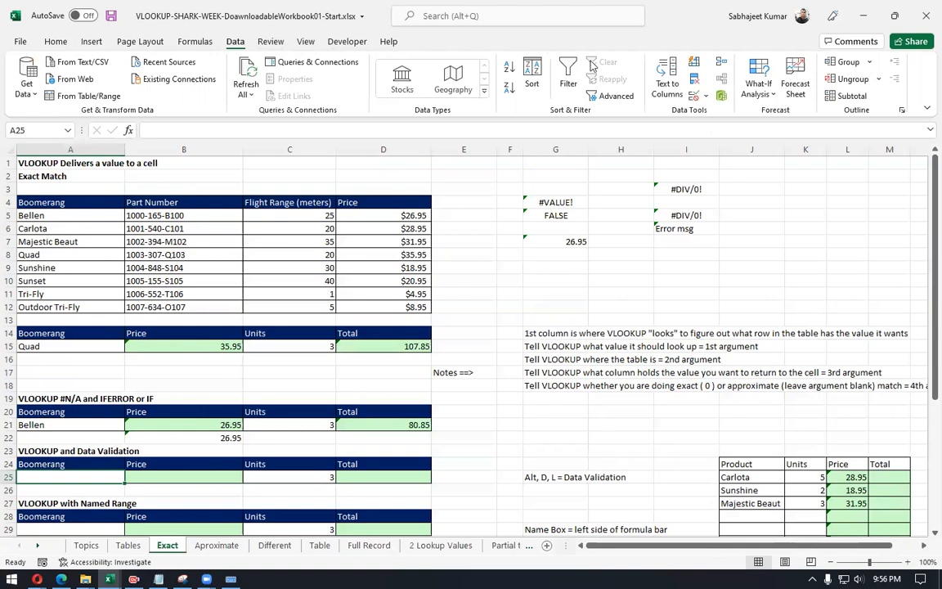
pyautogui.click(697, 96)
pyautogui.click(666, 424)
pyautogui.click(444, 438)
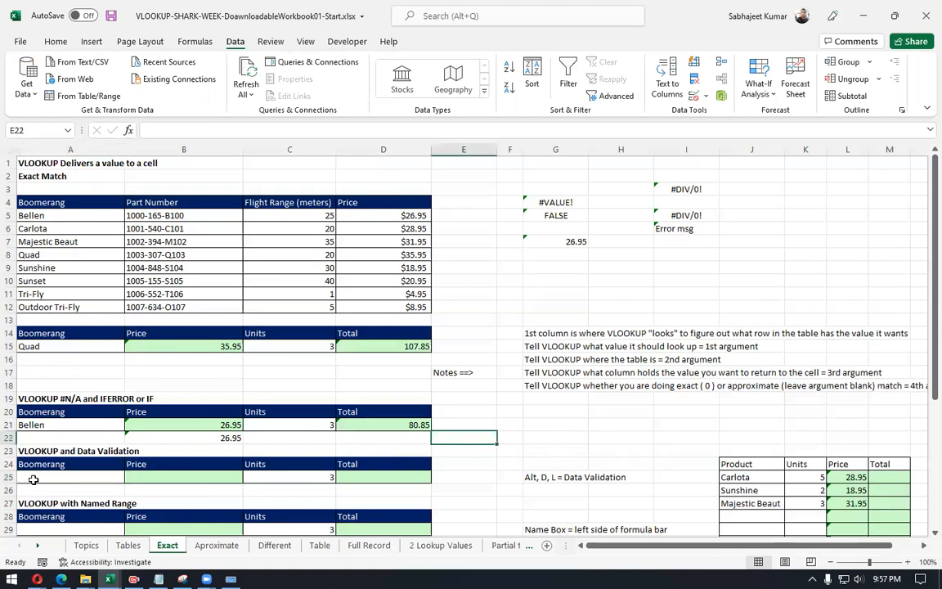
pyautogui.click(31, 477)
pyautogui.moveTo(31, 477); pyautogui.dragTo(394, 485)
pyautogui.click(47, 476)
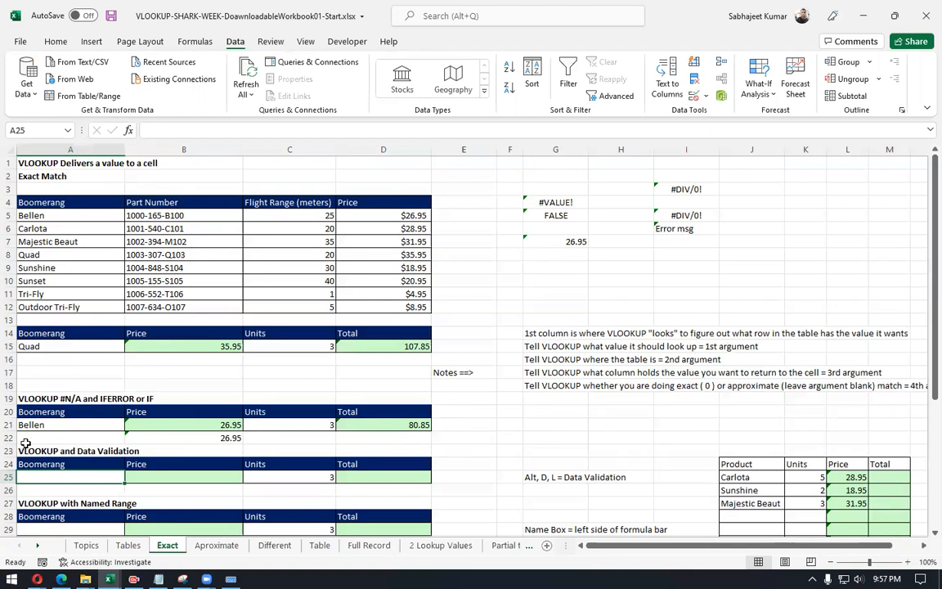
pyautogui.moveTo(483, 203); pyautogui.dragTo(472, 327)
pyautogui.moveTo(540, 254); pyautogui.dragTo(632, 296)
# Step: Open the data validation settings for Boomerang cell A25 in the VLOOKUP and Data Validation section
pyautogui.click(58, 476)
pyautogui.press('alt')
pyautogui.press('d')
pyautogui.press('l')
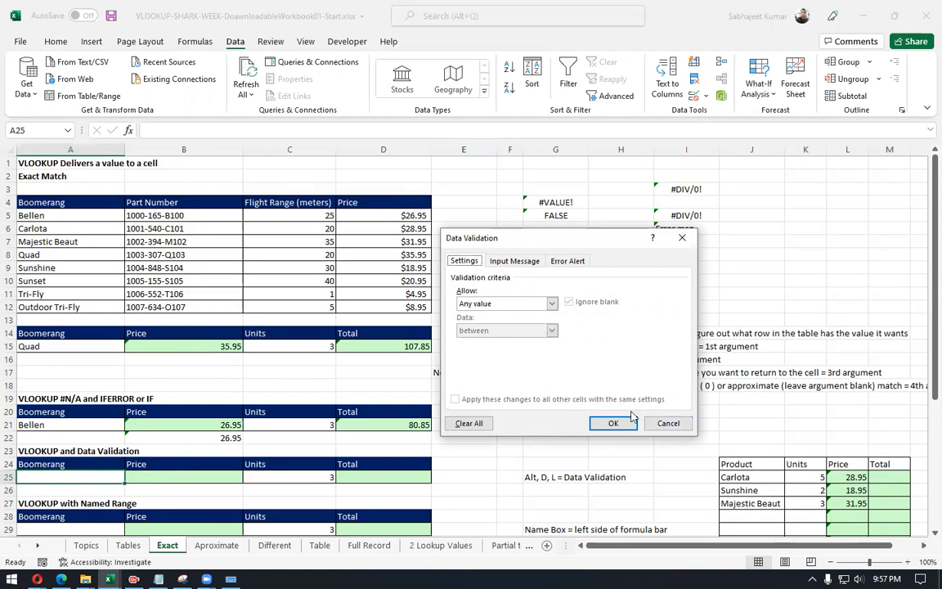
# Step: Switch to the On-Screen Keyboard, demonstrate the data validation shortcut on it, and minimize it
pyautogui.click(230, 579)
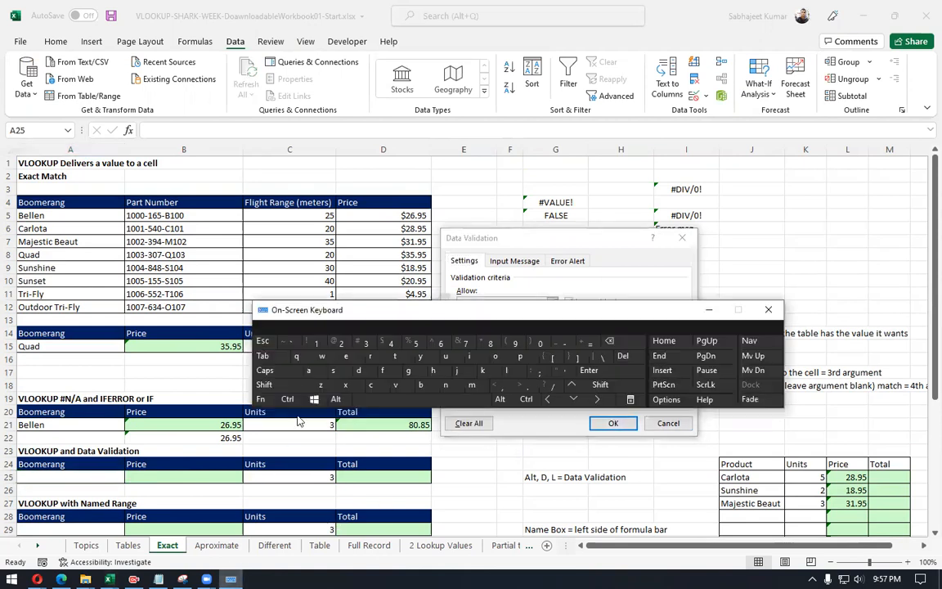
pyautogui.click(335, 400)
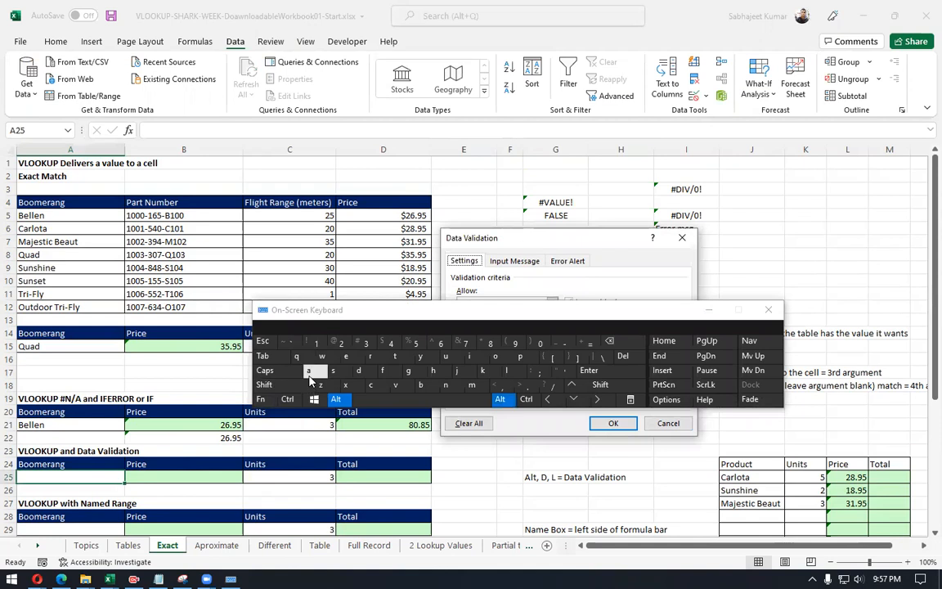
pyautogui.click(357, 372)
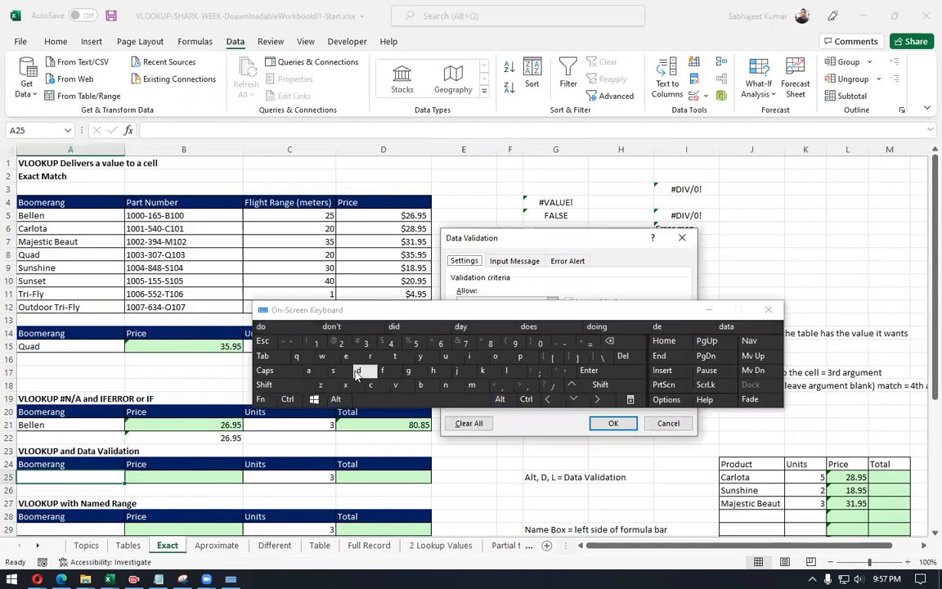
pyautogui.click(507, 370)
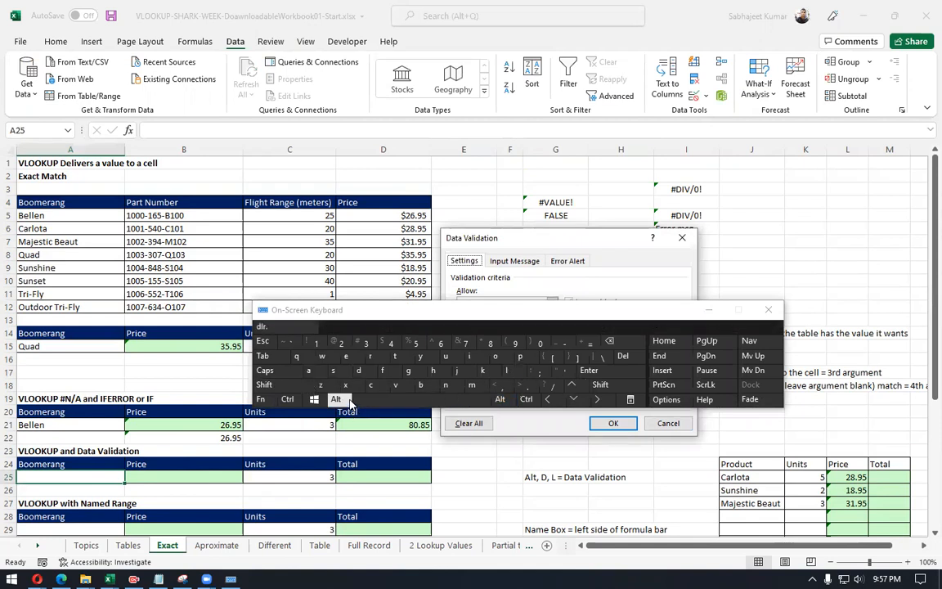
pyautogui.click(709, 310)
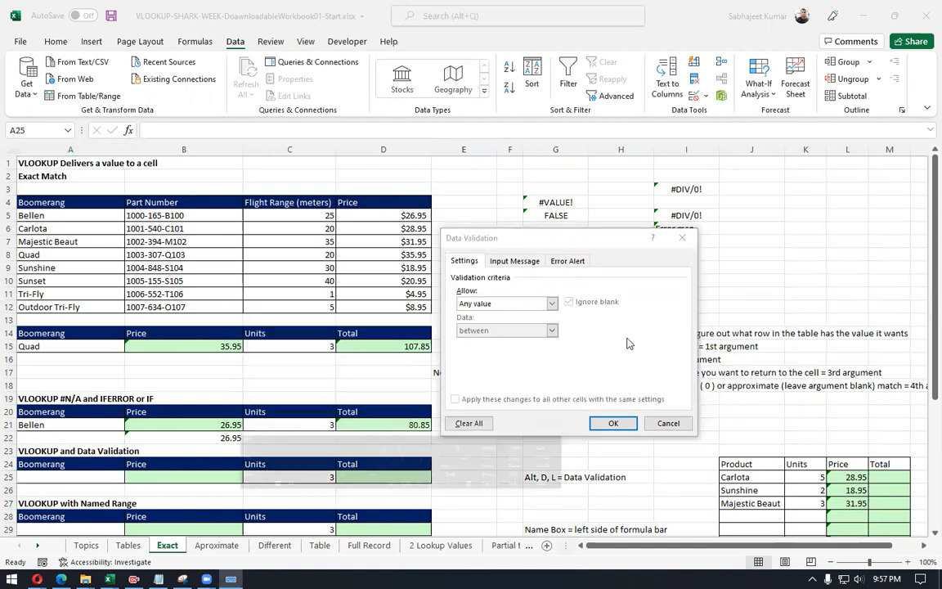
# Step: Set the validation criteria of cell A25 to allow a List
pyautogui.moveTo(581, 232); pyautogui.dragTo(618, 239)
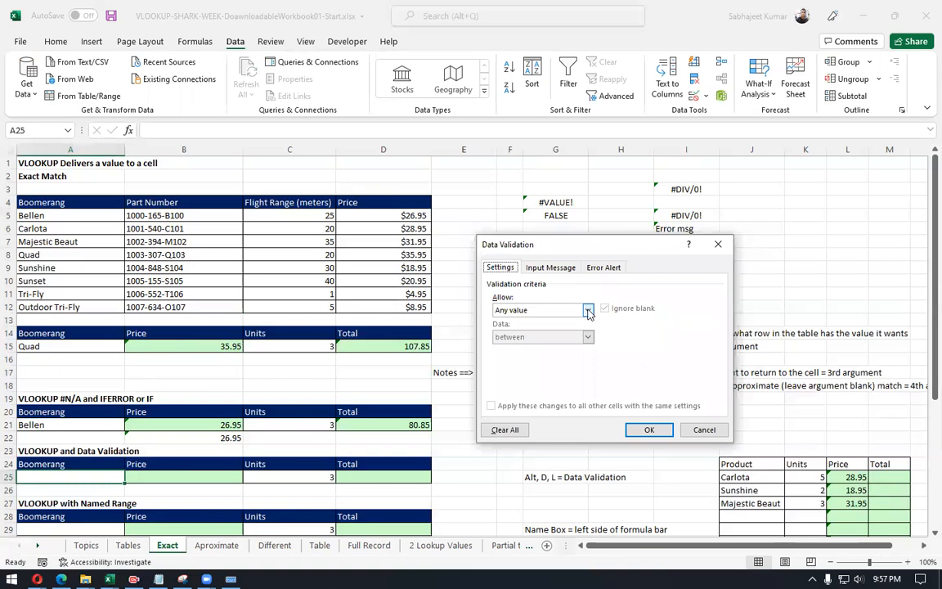
pyautogui.click(588, 311)
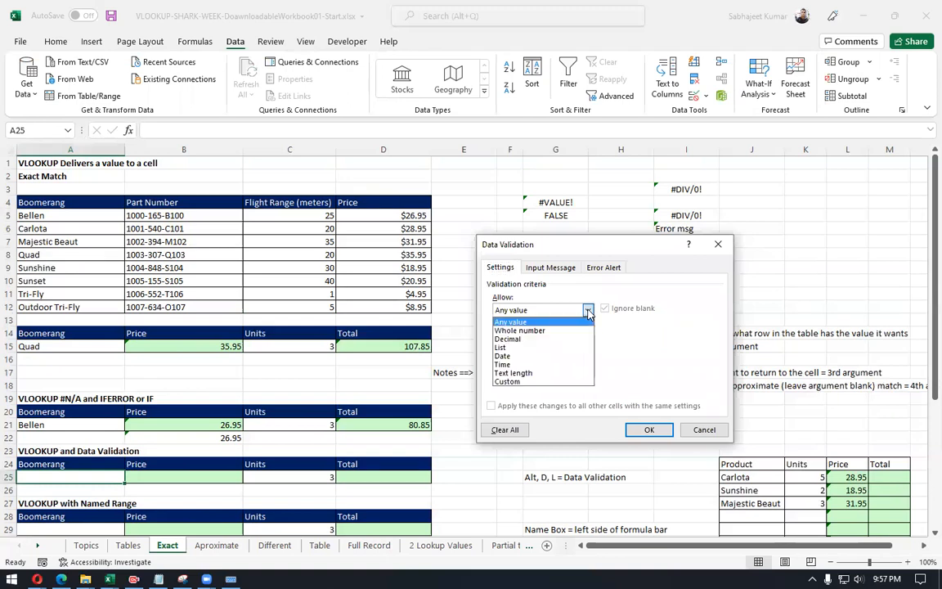
pyautogui.click(521, 348)
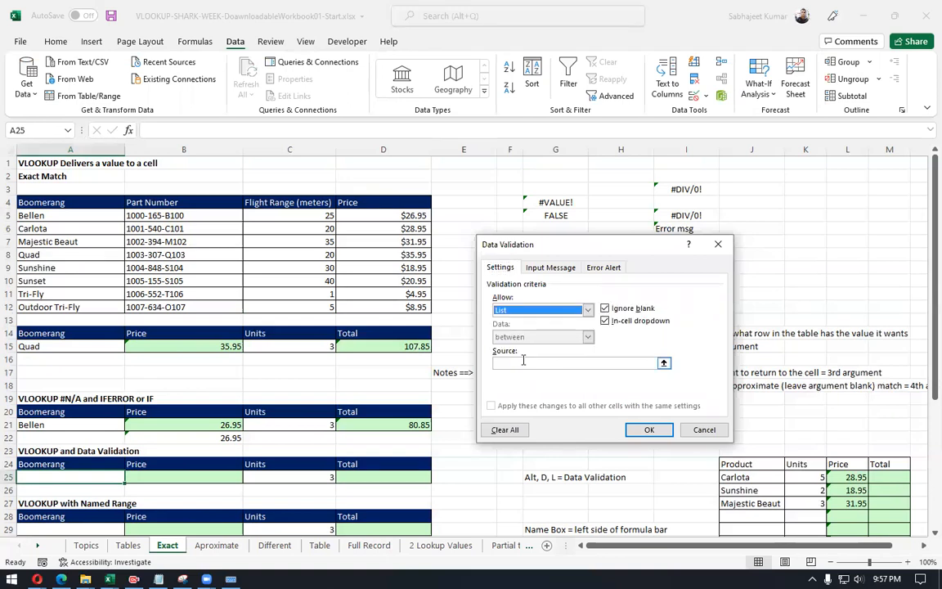
# Step: Use the boomerang names from Bellen to Outdoor Tri-Fly (A5:A12) as the list source and apply the validation to A25
pyautogui.click(526, 365)
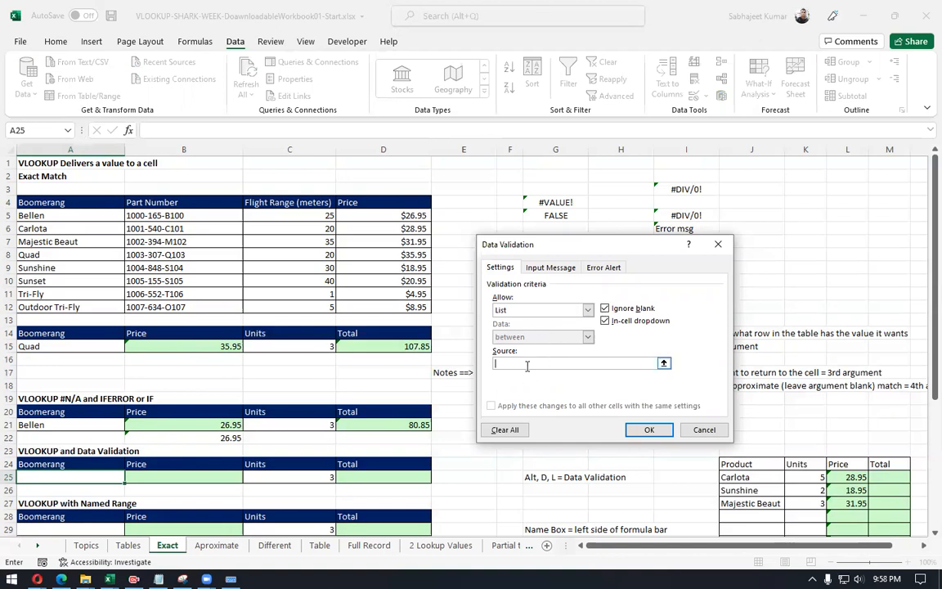
pyautogui.click(65, 215)
pyautogui.moveTo(64, 215); pyautogui.dragTo(63, 307)
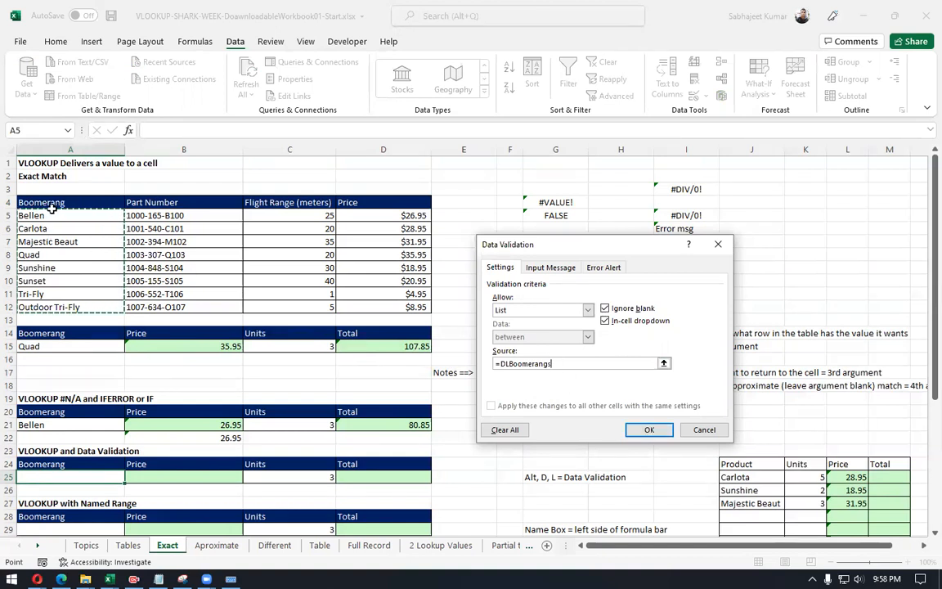
pyautogui.moveTo(51, 211); pyautogui.dragTo(52, 301)
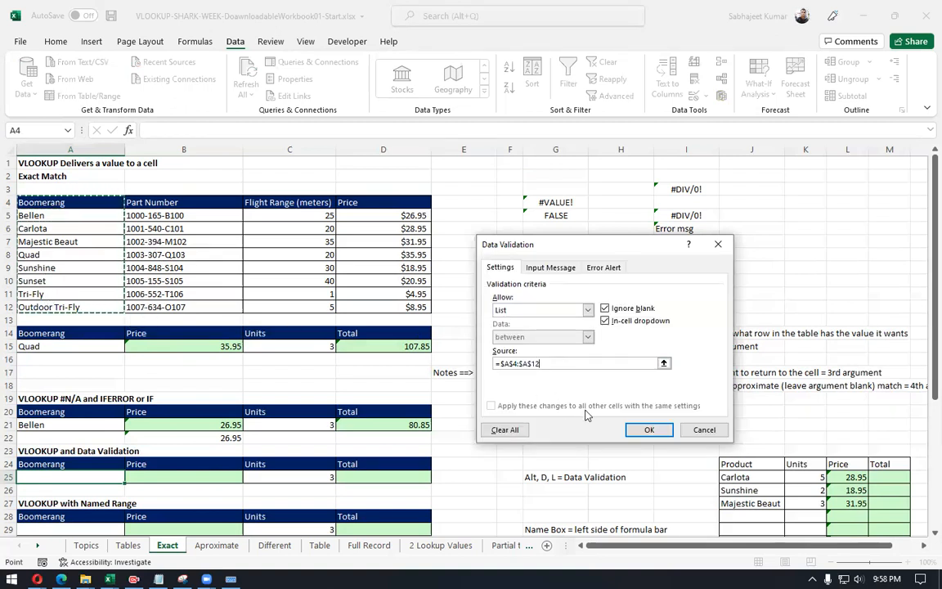
pyautogui.click(522, 363)
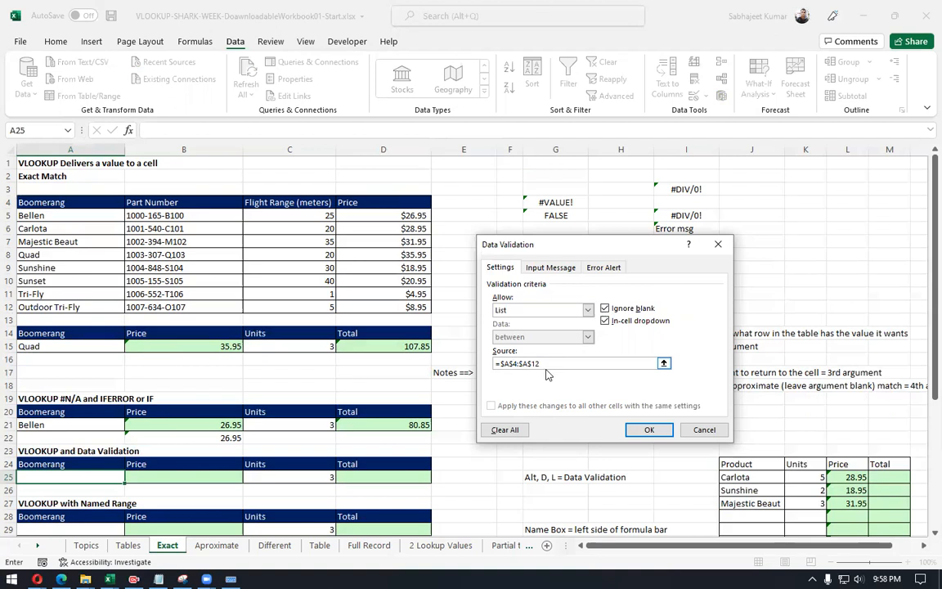
pyautogui.moveTo(540, 363); pyautogui.dragTo(502, 363)
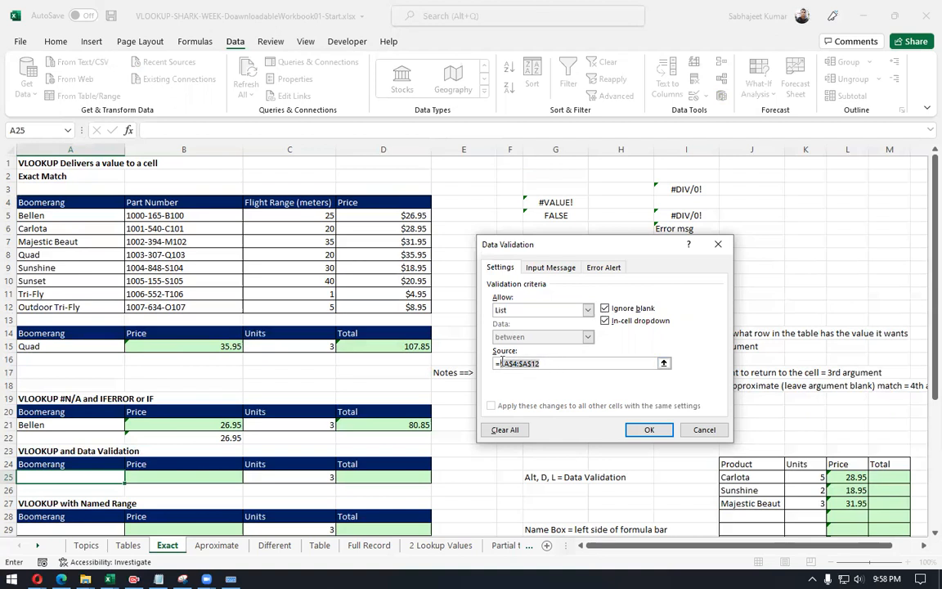
pyautogui.press('BackSpace')
pyautogui.write('A')
pyautogui.click(649, 430)
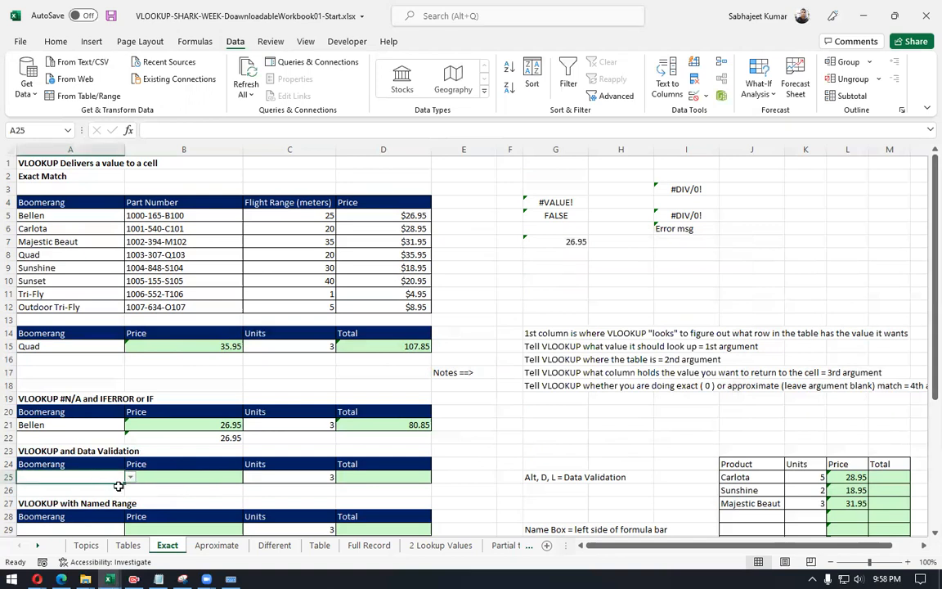
# Step: Test the validation by trying to enter sdfa in cell A25, cancel the entry, and view the cell's dropdown choices
pyautogui.doubleClick(101, 478)
pyautogui.write('sdfa')
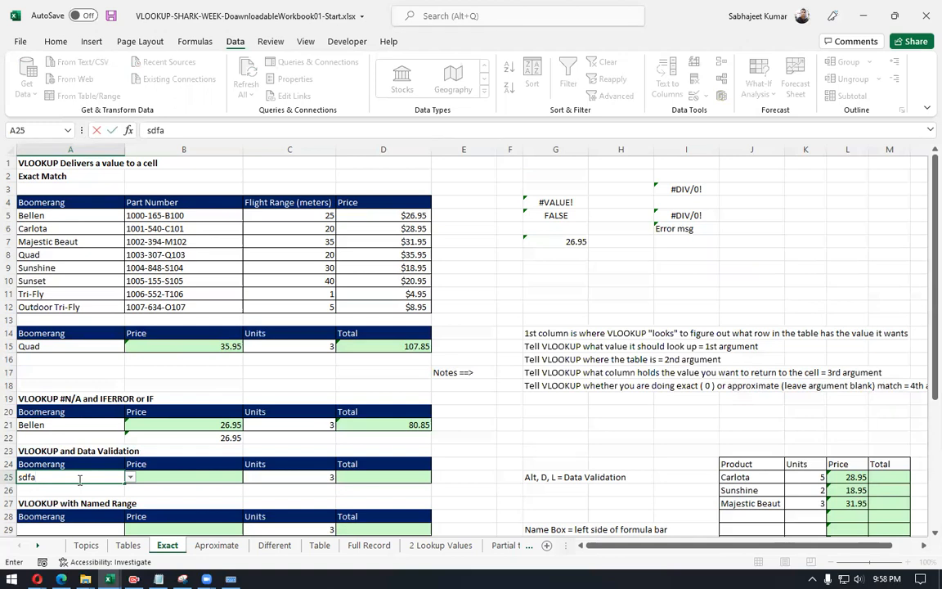
pyautogui.click(171, 483)
pyautogui.click(477, 328)
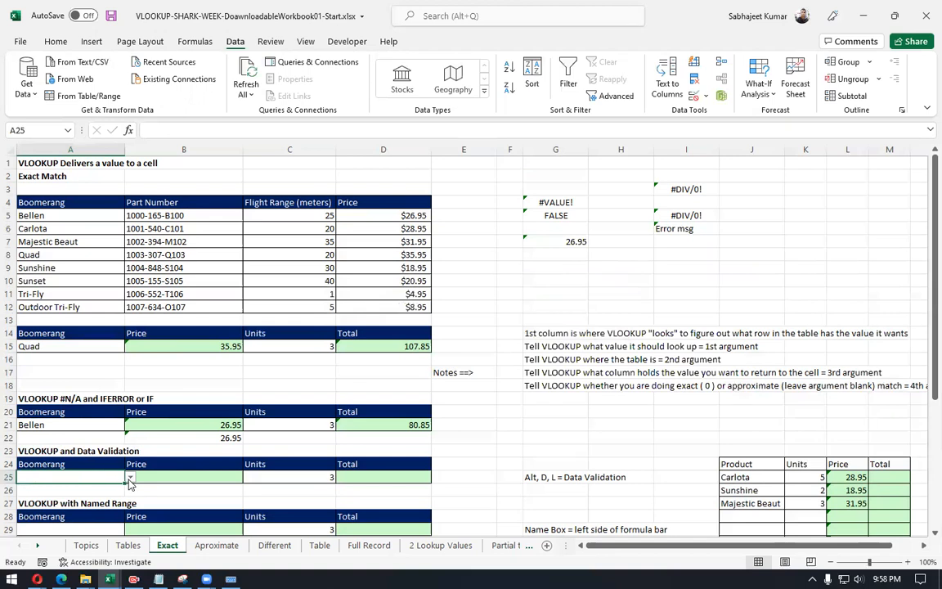
pyautogui.click(129, 479)
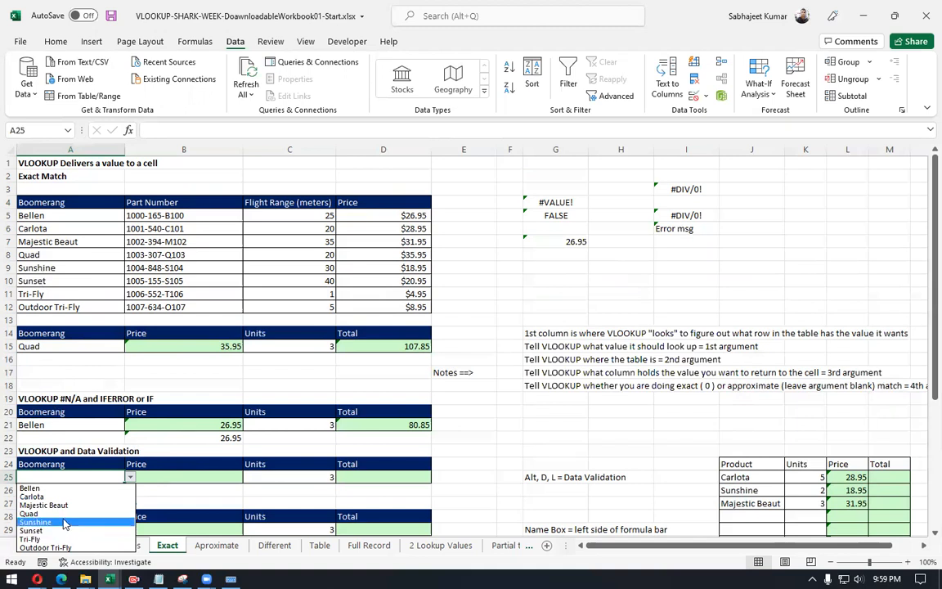
pyautogui.press('Escape')
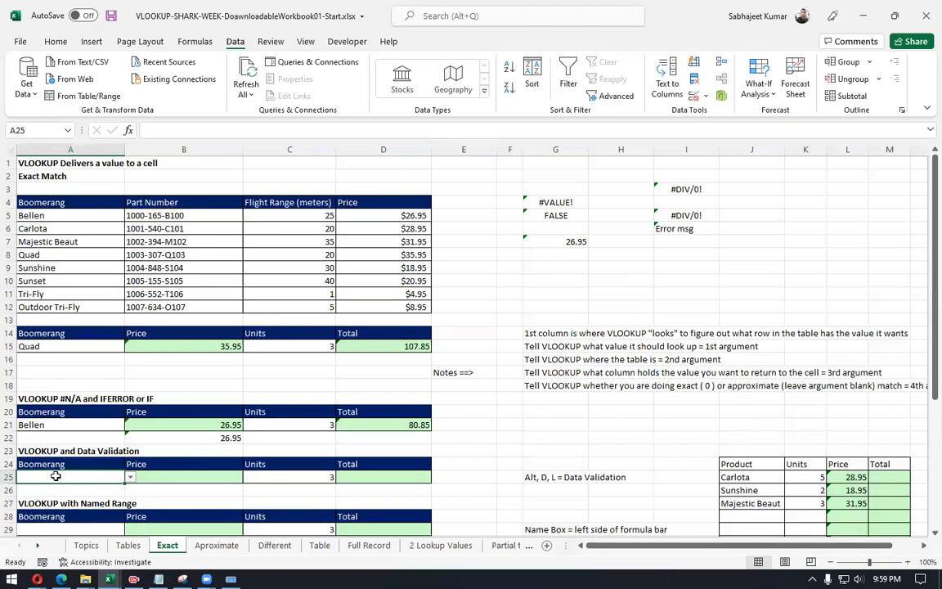
# Step: Try to enter the misspelled boomerang name Belen in cell A25 and cancel the entry
pyautogui.write('Belen')
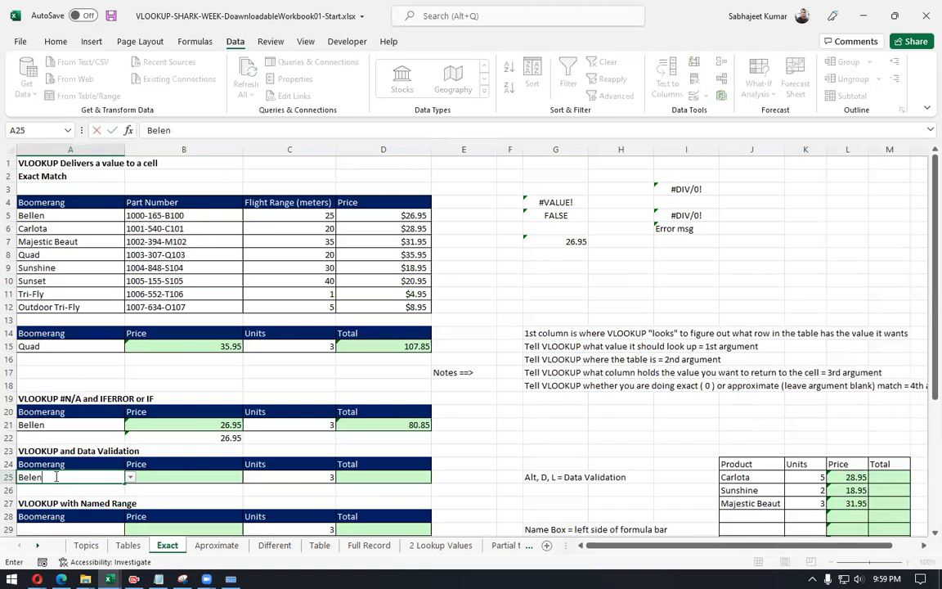
pyautogui.press('Return')
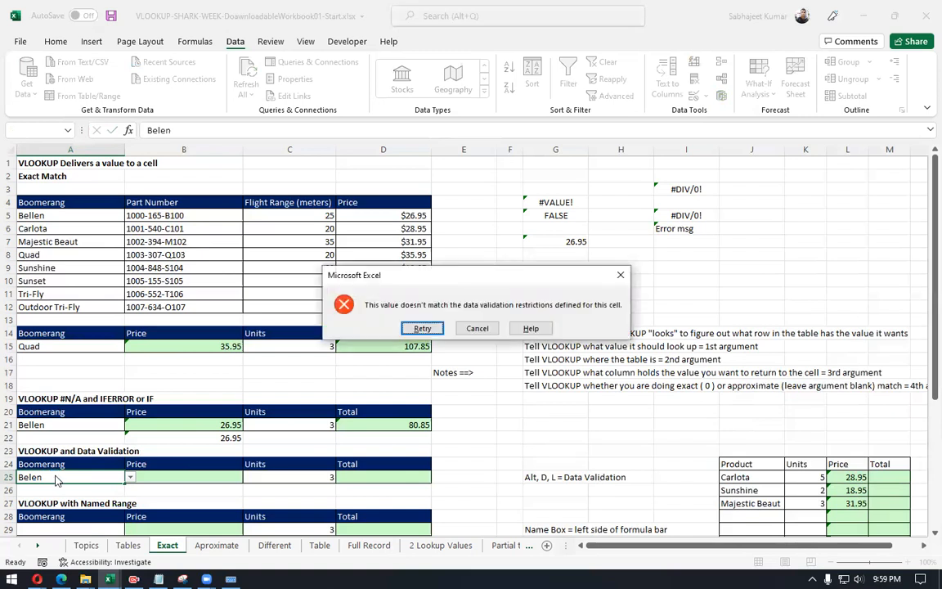
pyautogui.press('Escape')
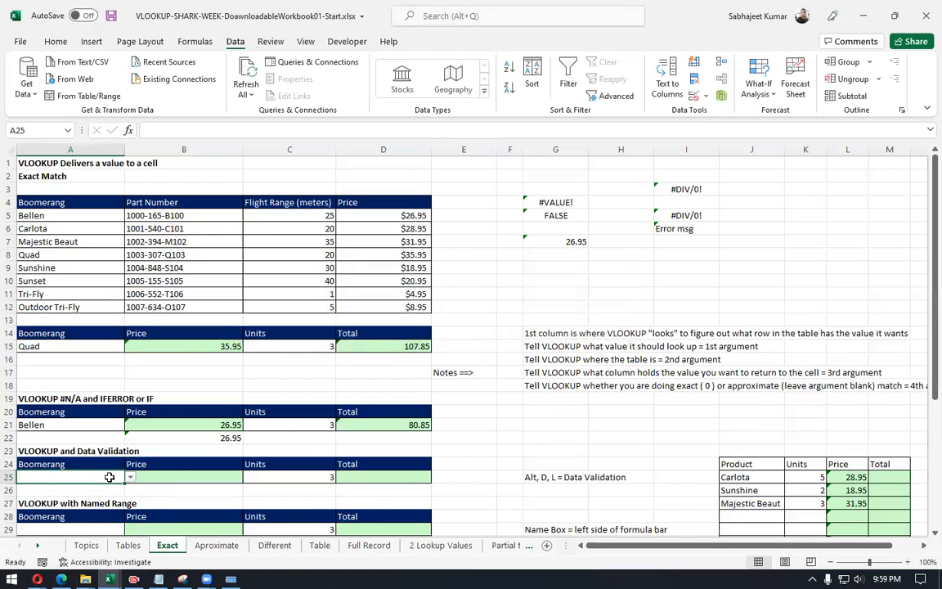
# Step: Enter Bellen as the boomerang in cell A25
pyautogui.write('Bellen')
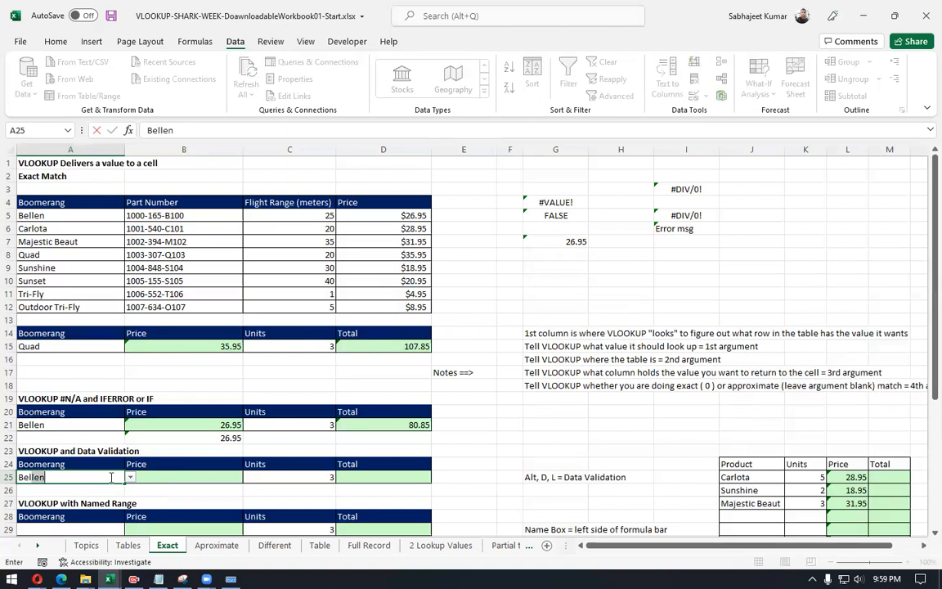
pyautogui.press('Tab')
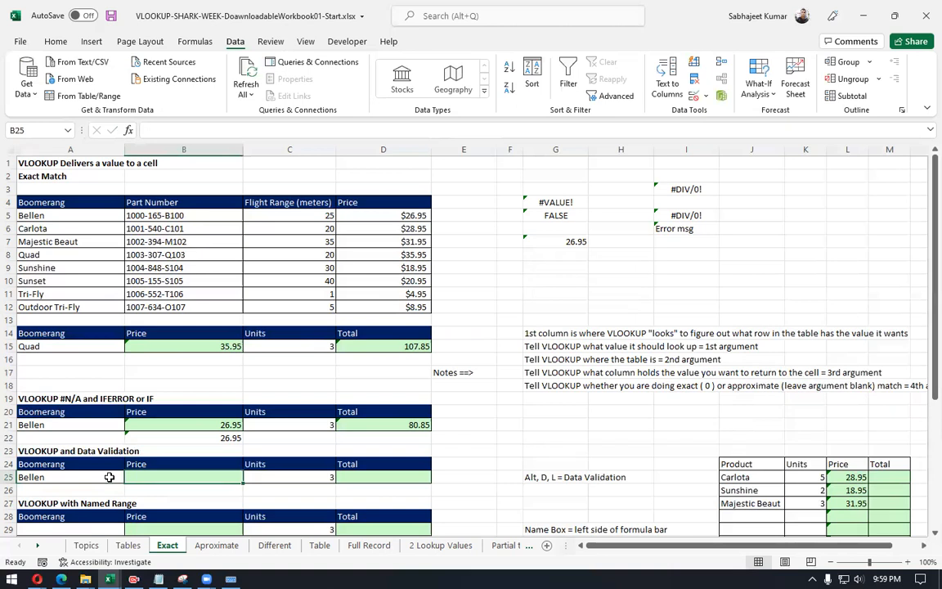
# Step: Enter =VLOOKUP(A25,A5:D13,4,FALSE) in B25 to return the price of the chosen boomerang by exact match
pyautogui.write('=vl')
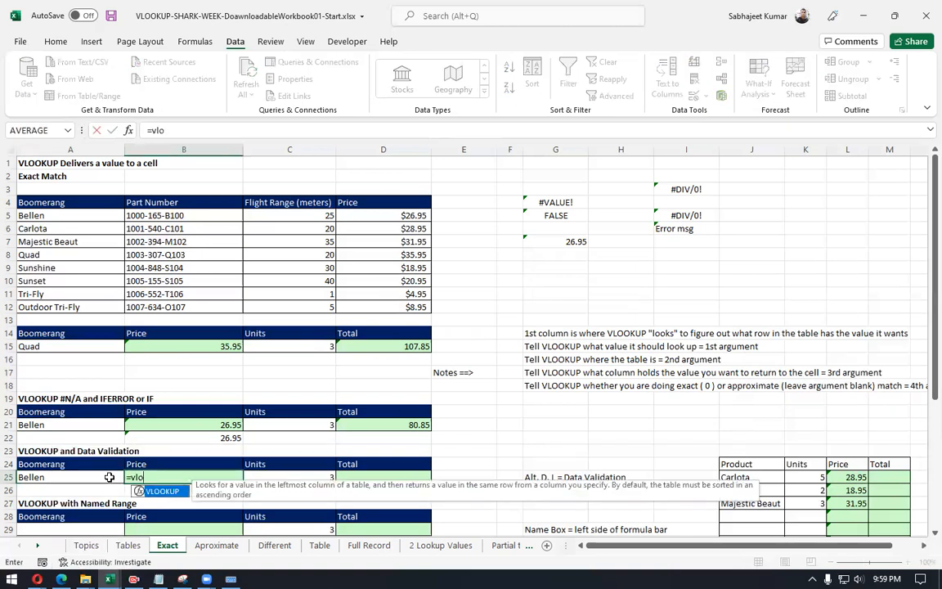
pyautogui.write('o')
pyautogui.press('Tab')
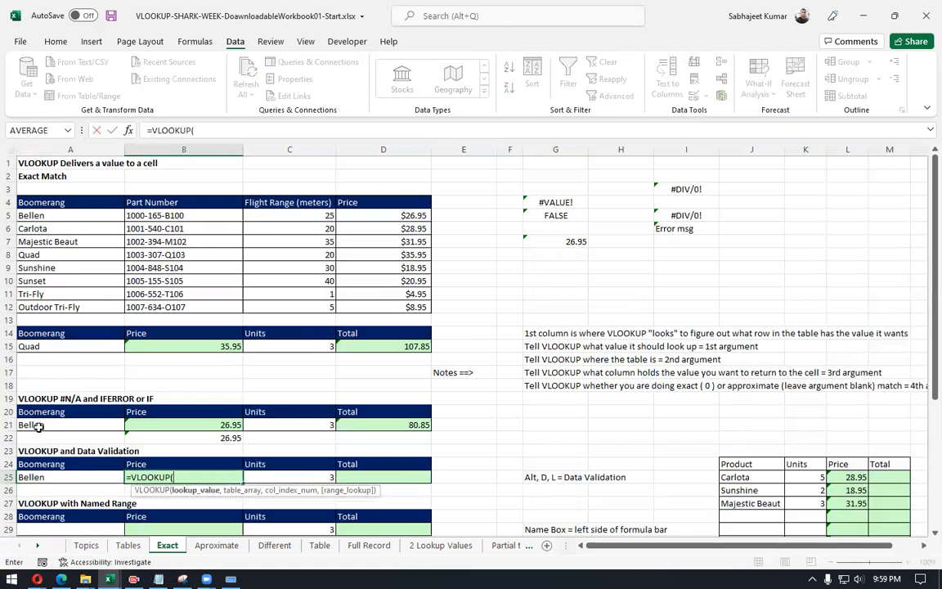
pyautogui.click(49, 476)
pyautogui.write(',')
pyautogui.moveTo(54, 217); pyautogui.dragTo(418, 314)
pyautogui.write(',')
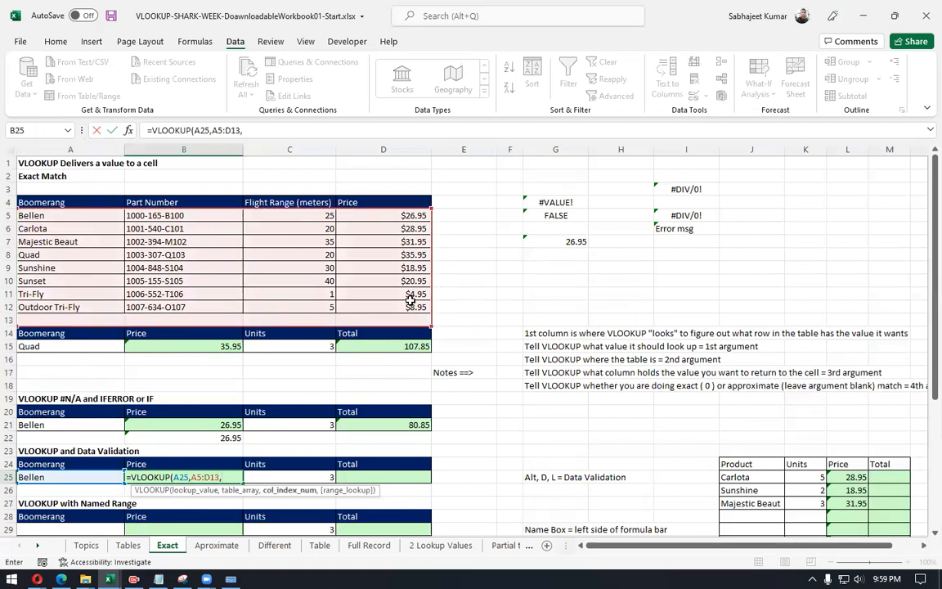
pyautogui.write('4,')
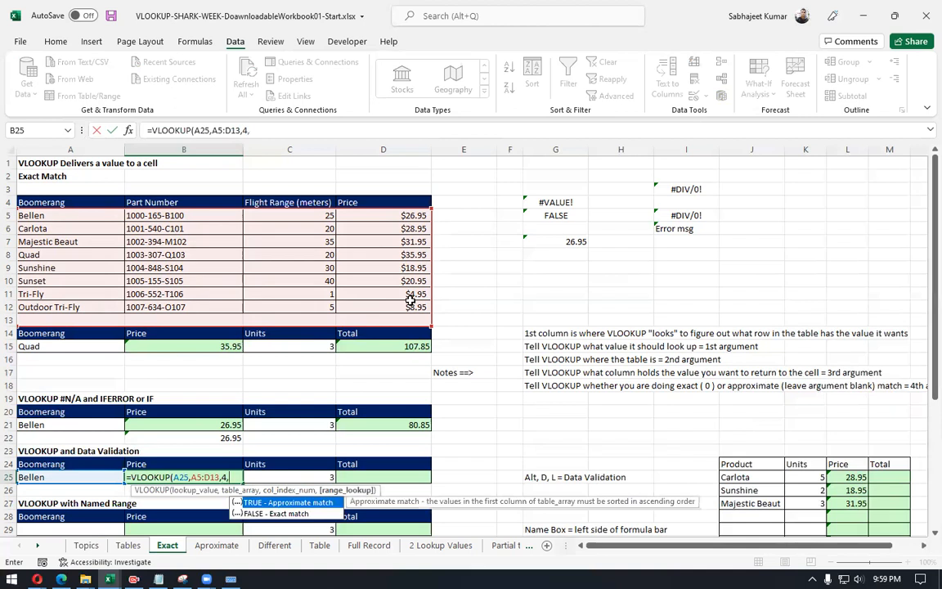
pyautogui.click(309, 514)
pyautogui.doubleClick(309, 513)
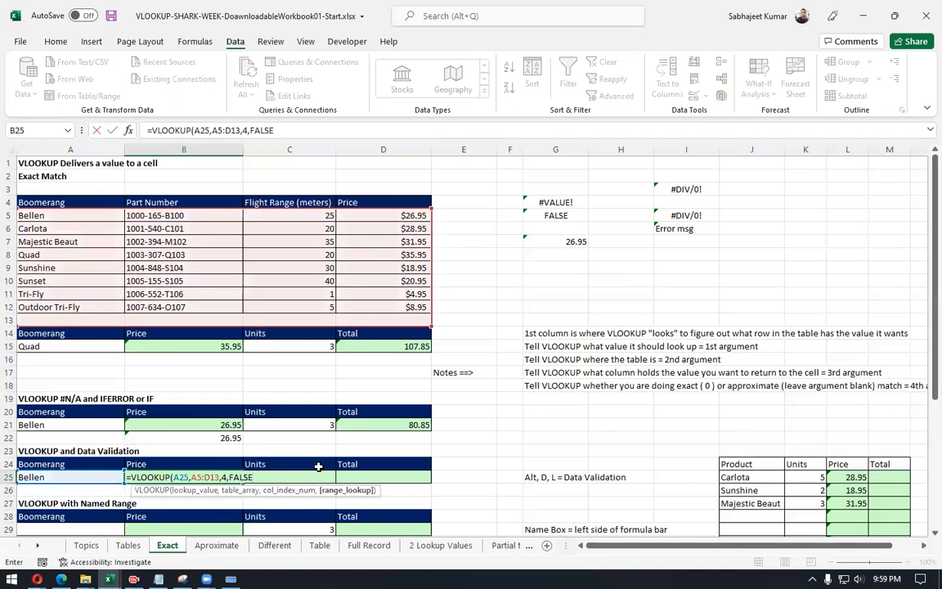
pyautogui.write(')')
pyautogui.press('Return')
# Step: Calculate the Total in D25 with the formula =C25*B25
pyautogui.press('Up')
pyautogui.press('Right')
pyautogui.press('Right')
pyautogui.write('=')
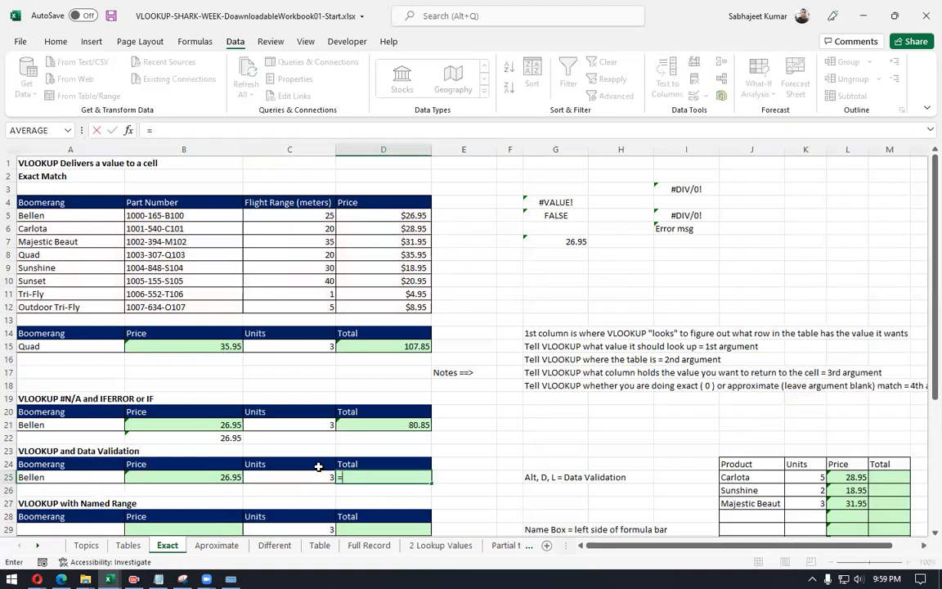
pyautogui.press('Left')
pyautogui.write('*')
pyautogui.press('Left')
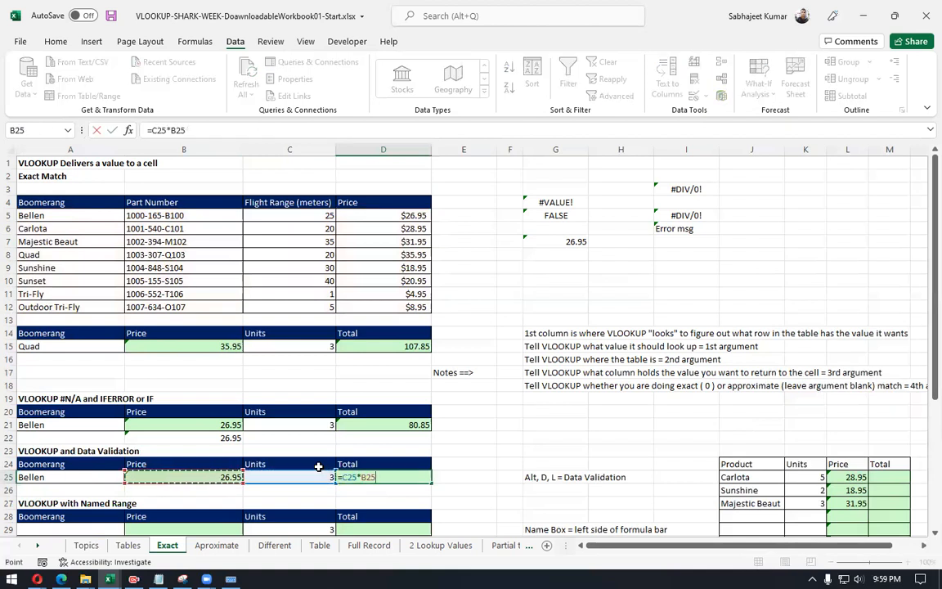
pyautogui.hotkey('ctrl', 'Return')
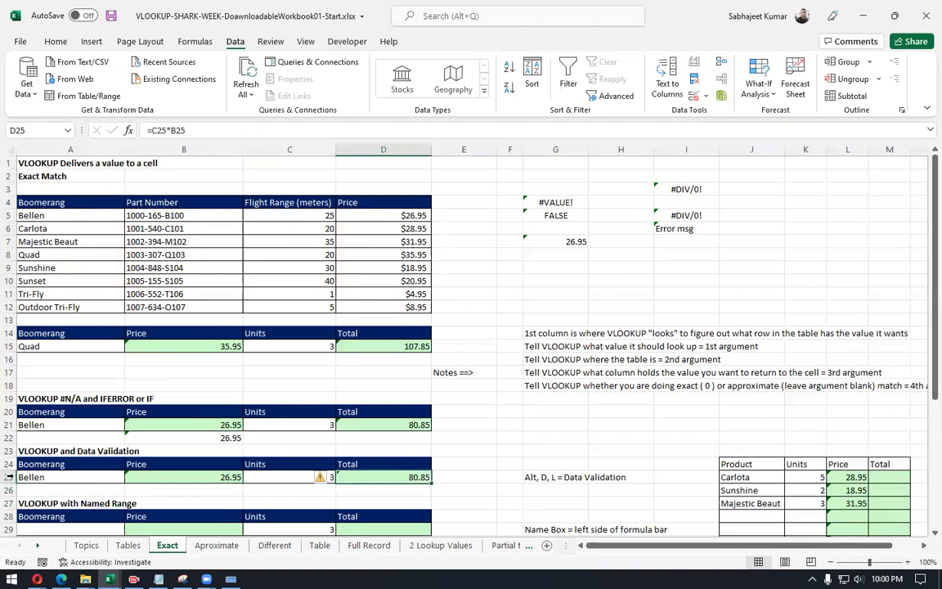
# Step: Review the data validation settings of A25, including the input message and in-cell dropdown options, without saving changes
pyautogui.click(28, 474)
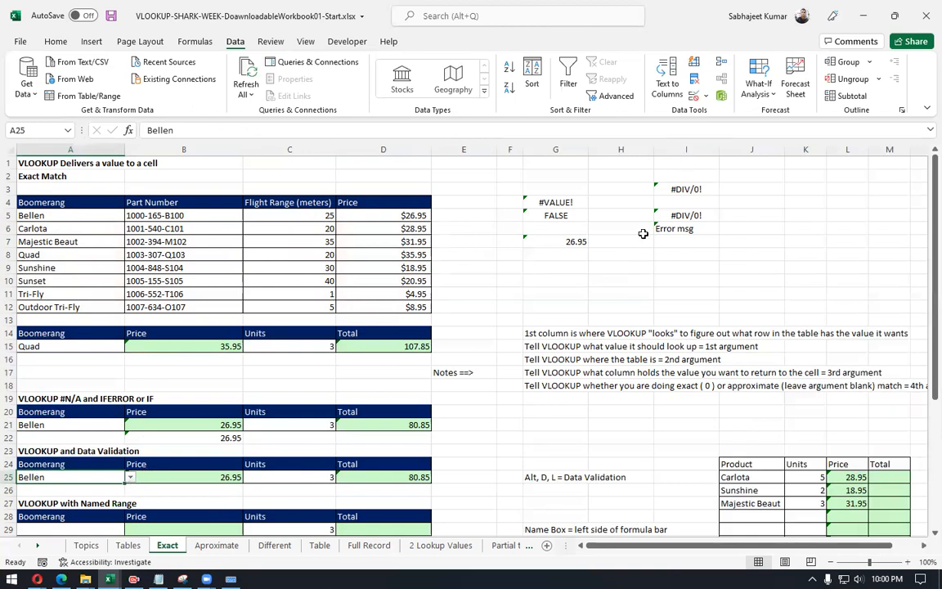
pyautogui.click(694, 96)
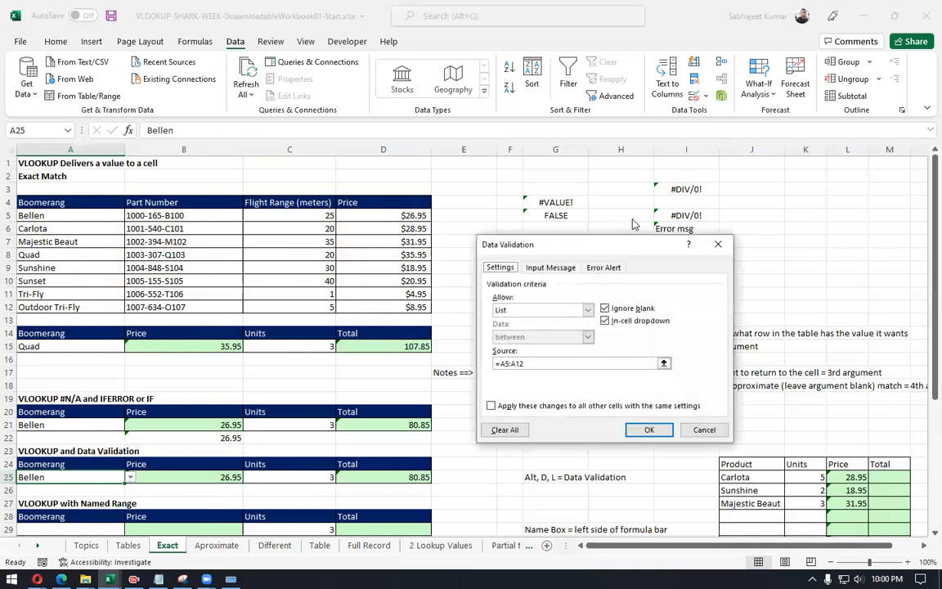
pyautogui.click(551, 270)
pyautogui.click(501, 268)
pyautogui.click(605, 321)
pyautogui.click(703, 431)
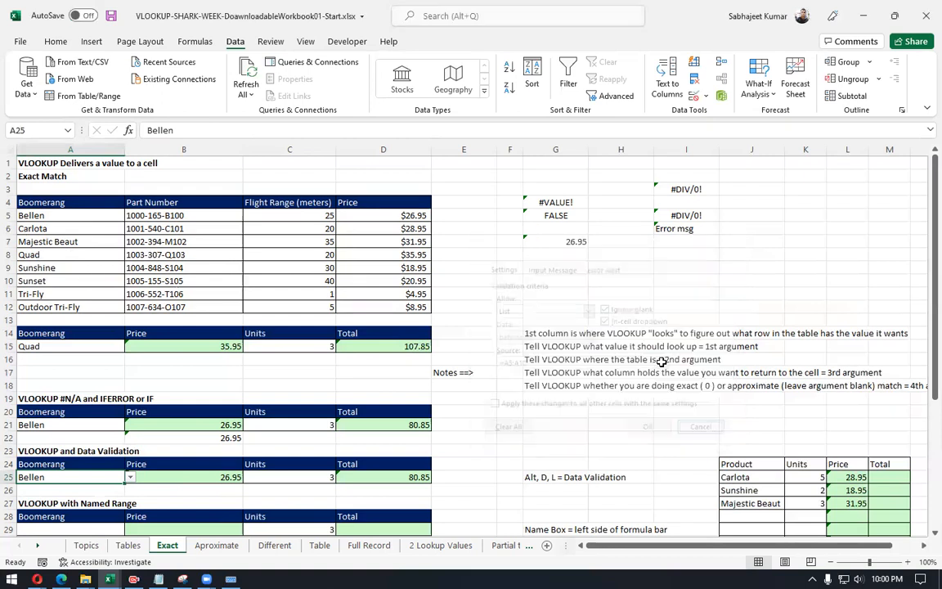
# Step: Enter the heading Name in J1 and make it bold
pyautogui.click(767, 163)
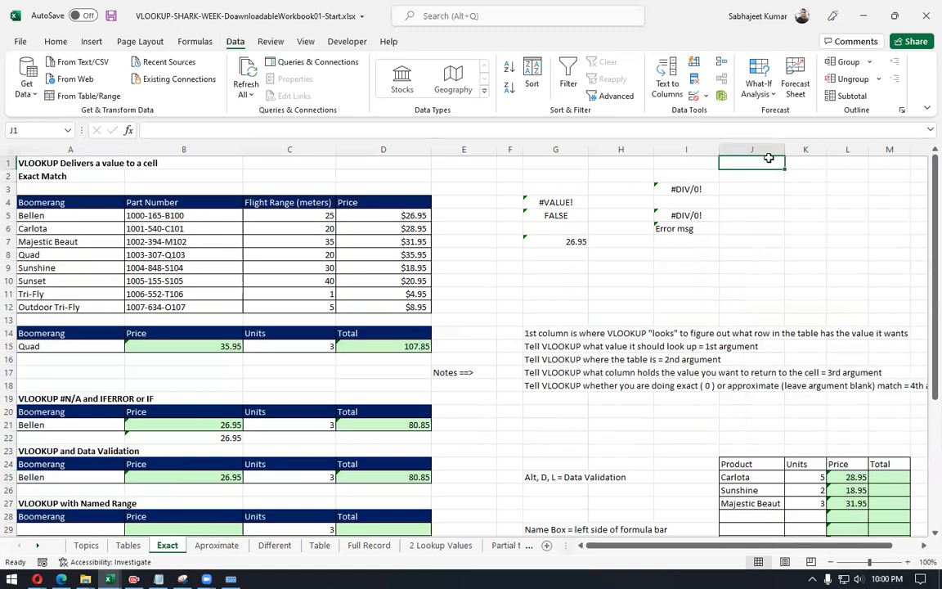
pyautogui.write('Name')
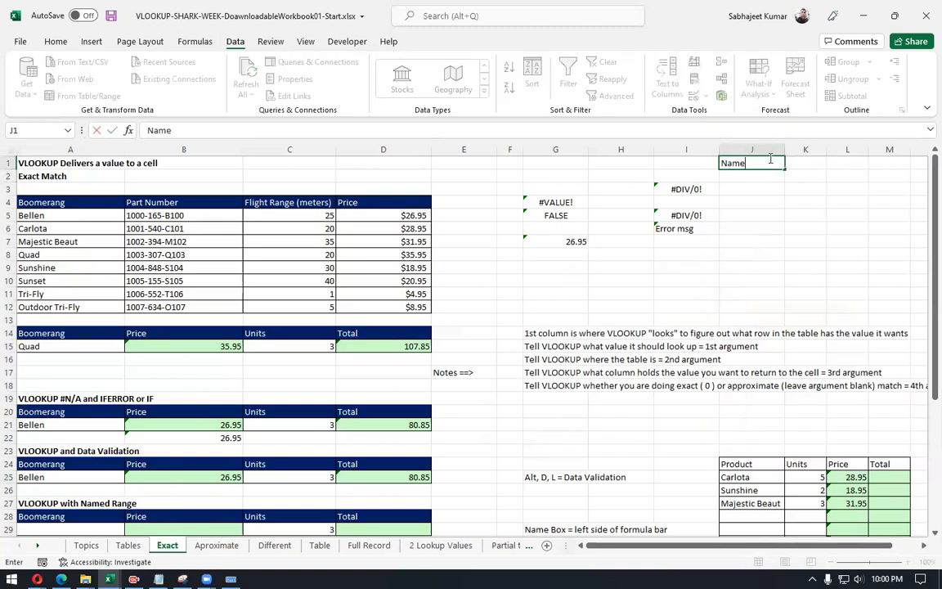
pyautogui.hotkey('ctrl', 'Return')
pyautogui.hotkey('ctrl', 'b')
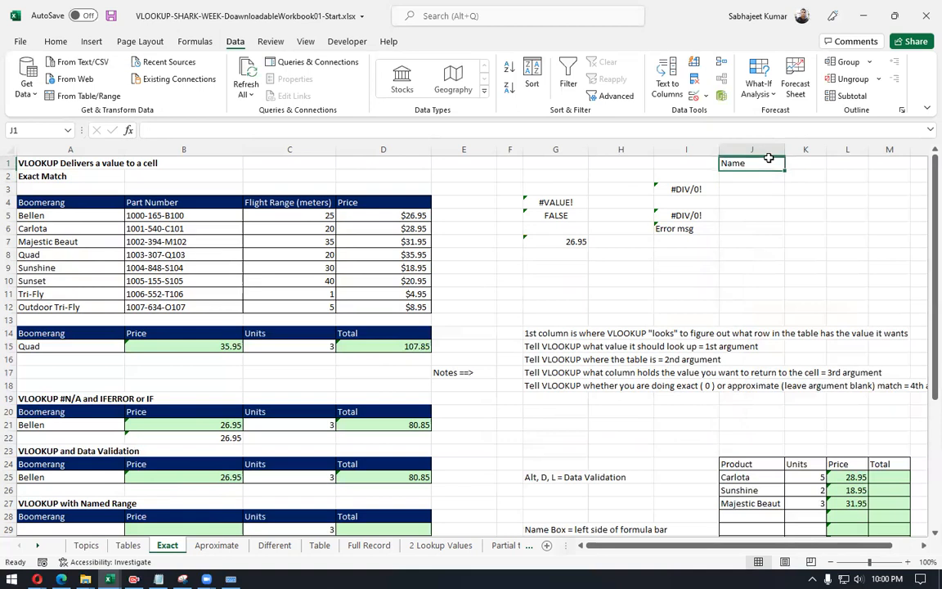
pyautogui.press('Return')
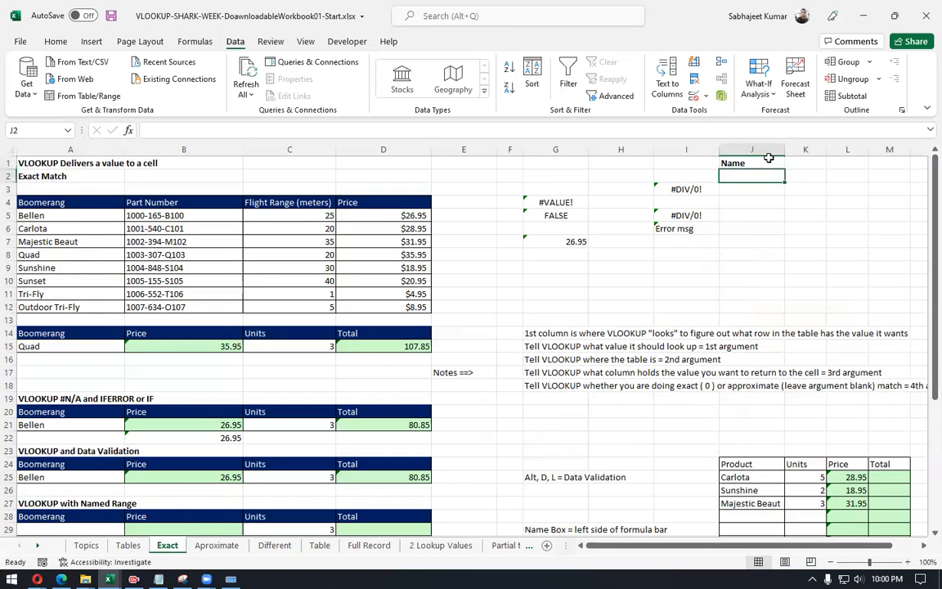
# Step: Enter sample first names in J2, J3 and J5 below the Name heading, leaving J4 blank
pyautogui.write('Kumar')
pyautogui.press('Return')
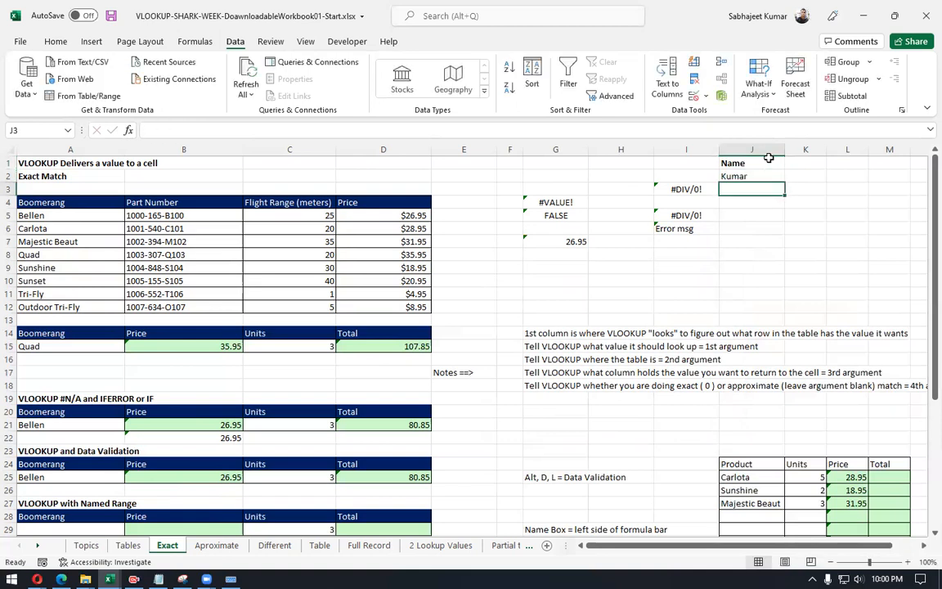
pyautogui.write('Hema')
pyautogui.press('Return')
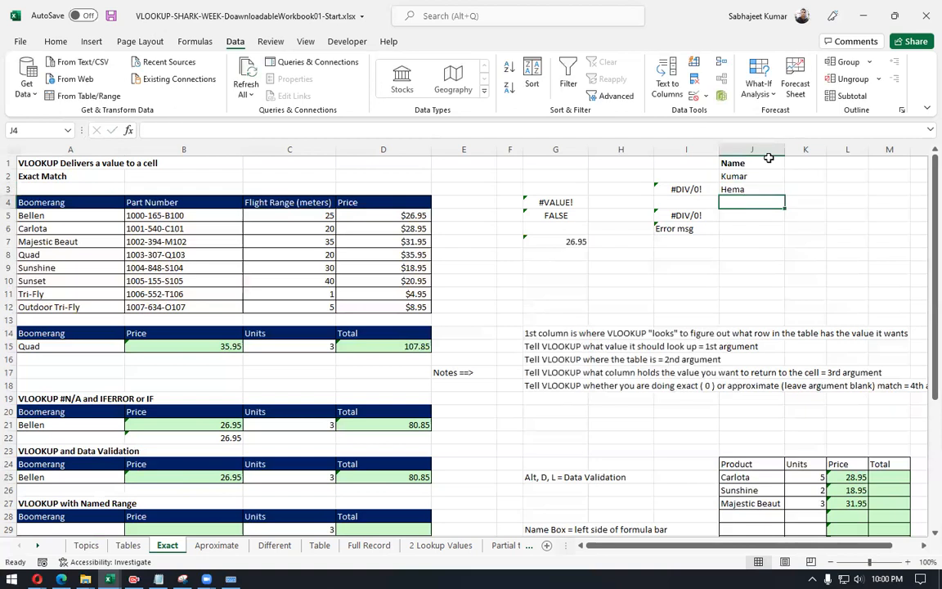
pyautogui.press('Return')
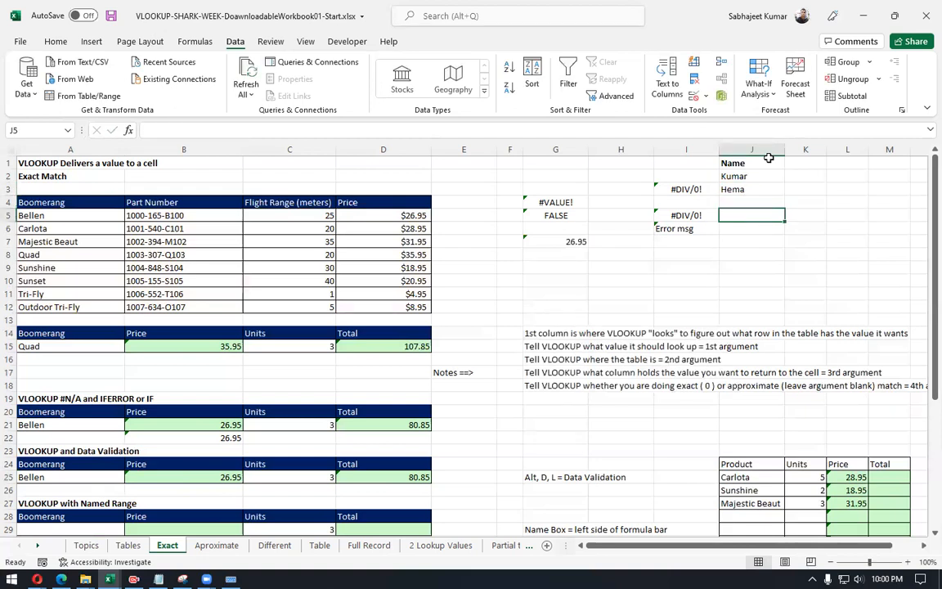
pyautogui.write('T')
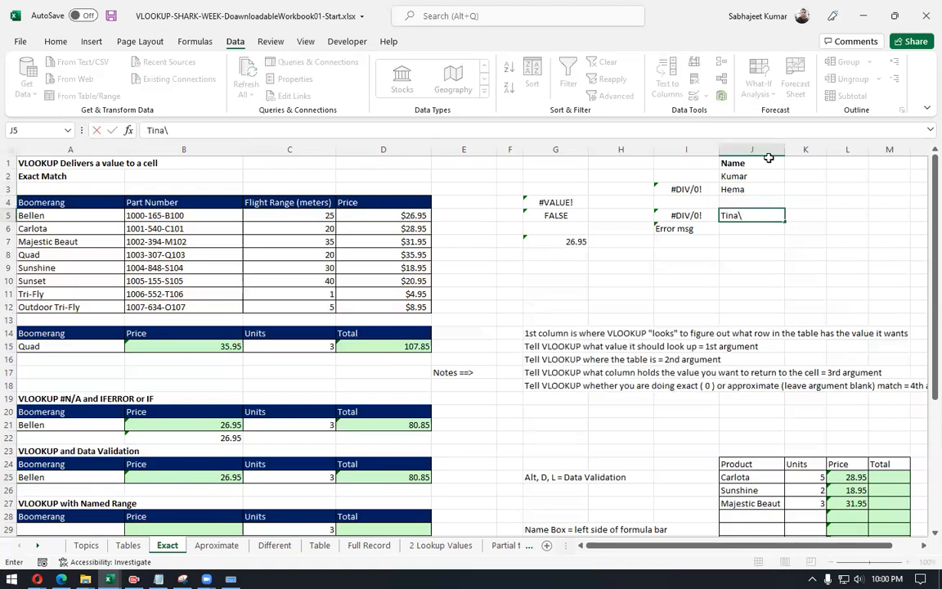
pyautogui.write('ina')
pyautogui.press('Return')
# Step: Fill cell K1, beside the Name heading, with blue
pyautogui.press('Up')
pyautogui.press('Up')
pyautogui.press('Right')
pyautogui.press('Right')
pyautogui.press('Up')
pyautogui.press('Up')
pyautogui.press('Up')
pyautogui.press('Left')
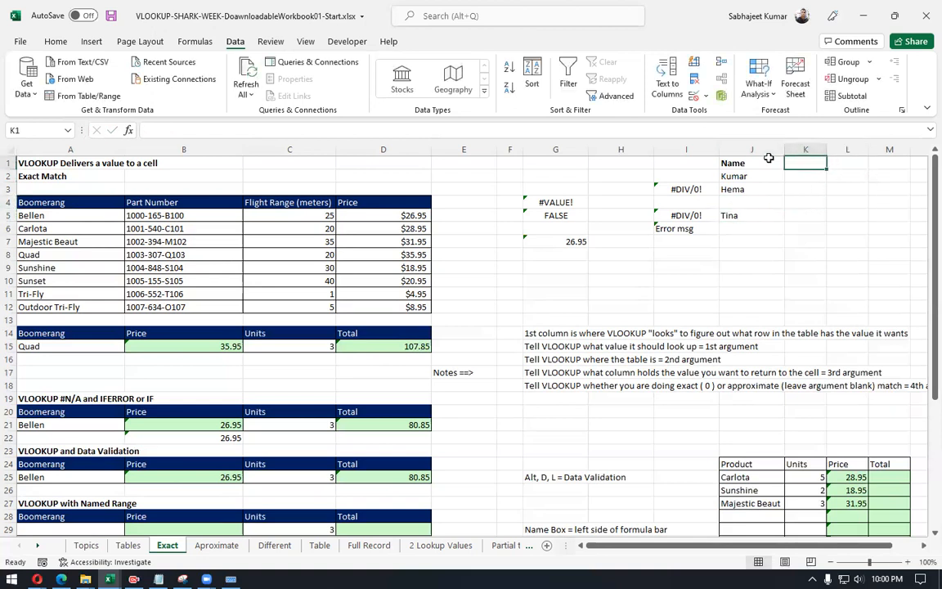
pyautogui.click(56, 41)
pyautogui.click(214, 87)
pyautogui.click(818, 193)
# Step: Set up data validation for K1 that allows a List with the source =$J$2:$J$5
pyautogui.click(816, 165)
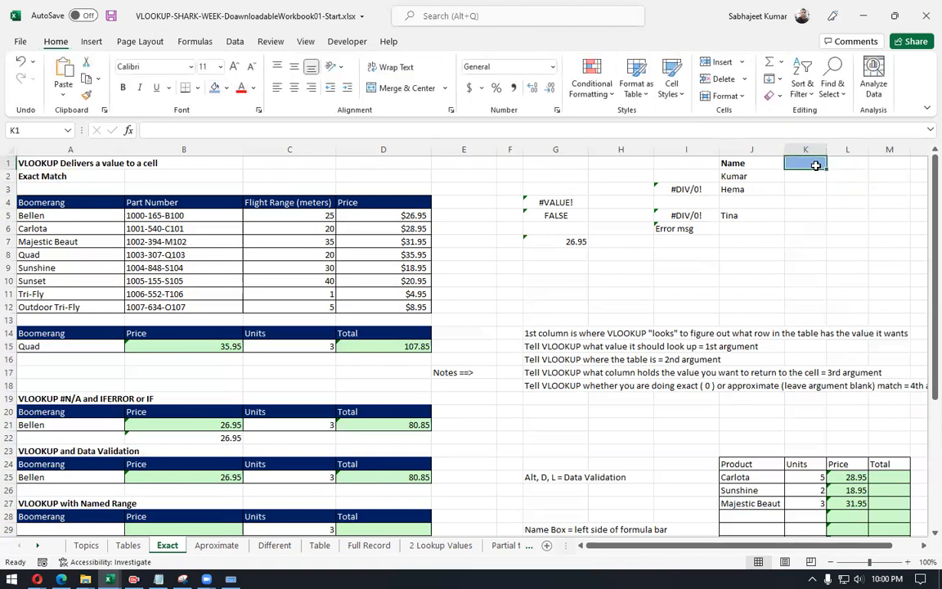
pyautogui.press('alt')
pyautogui.press('d')
pyautogui.press('l')
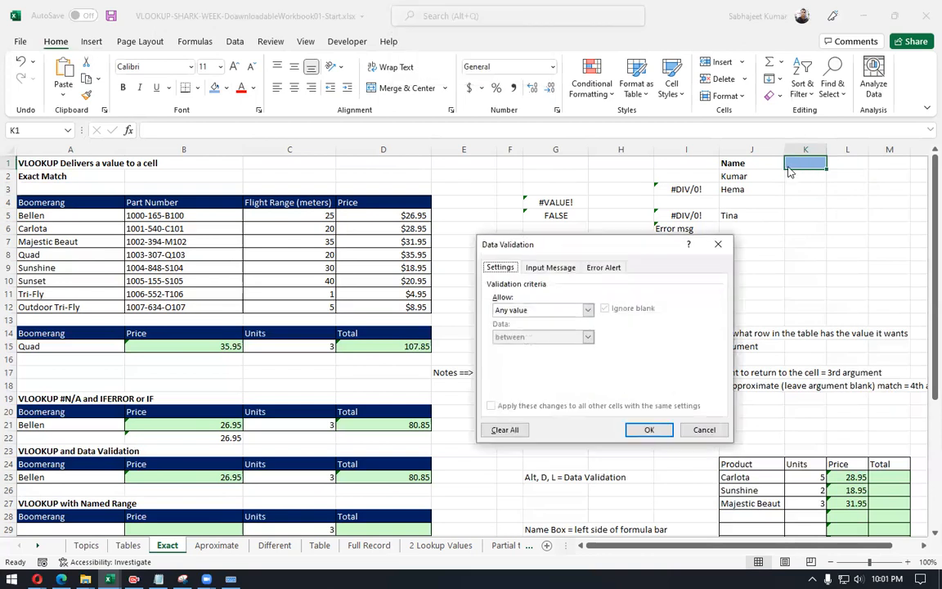
pyautogui.click(587, 310)
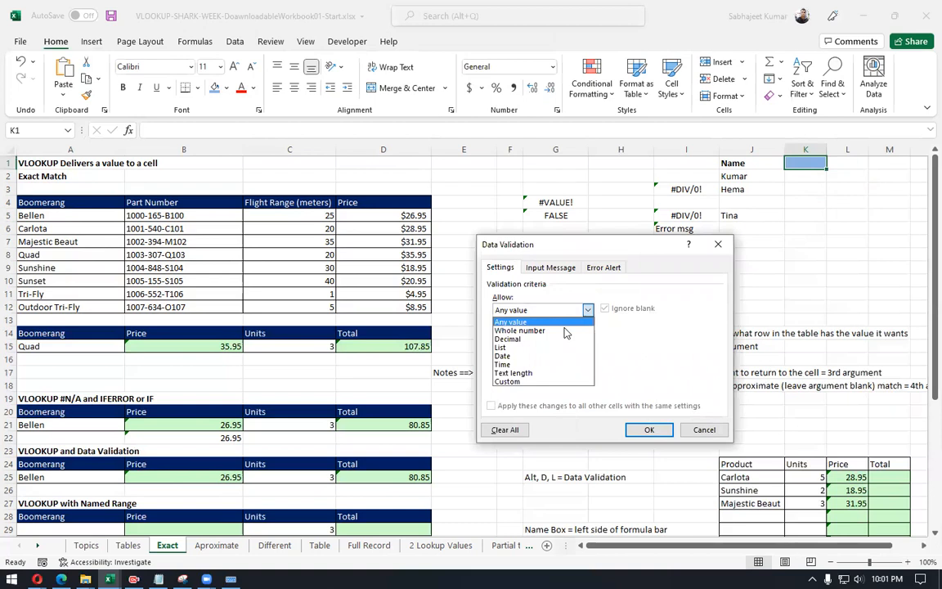
pyautogui.click(529, 352)
pyautogui.click(534, 362)
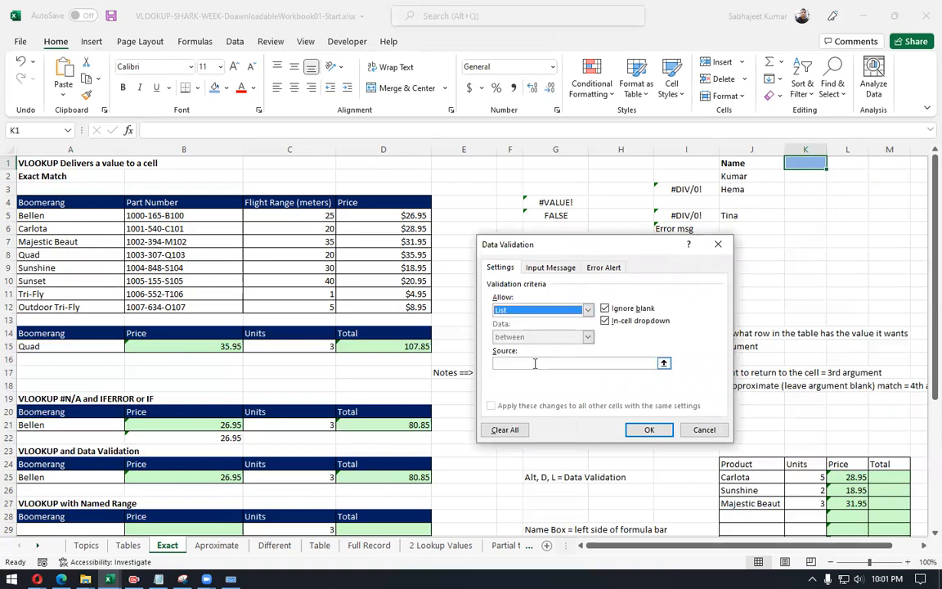
pyautogui.moveTo(751, 179); pyautogui.dragTo(751, 213)
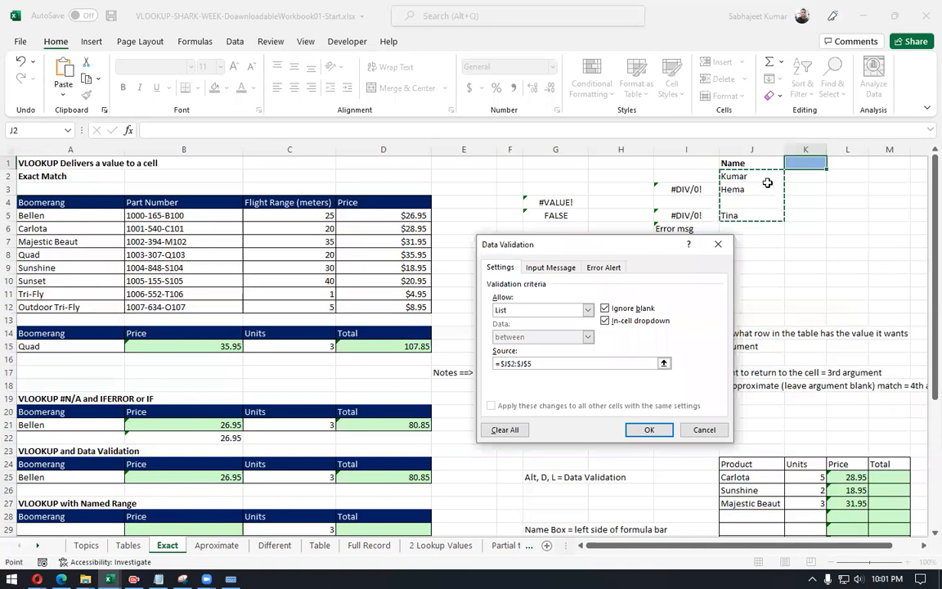
# Step: Turn off Ignore blank and In-cell dropdown, and apply the validation to K1
pyautogui.click(605, 309)
pyautogui.click(607, 322)
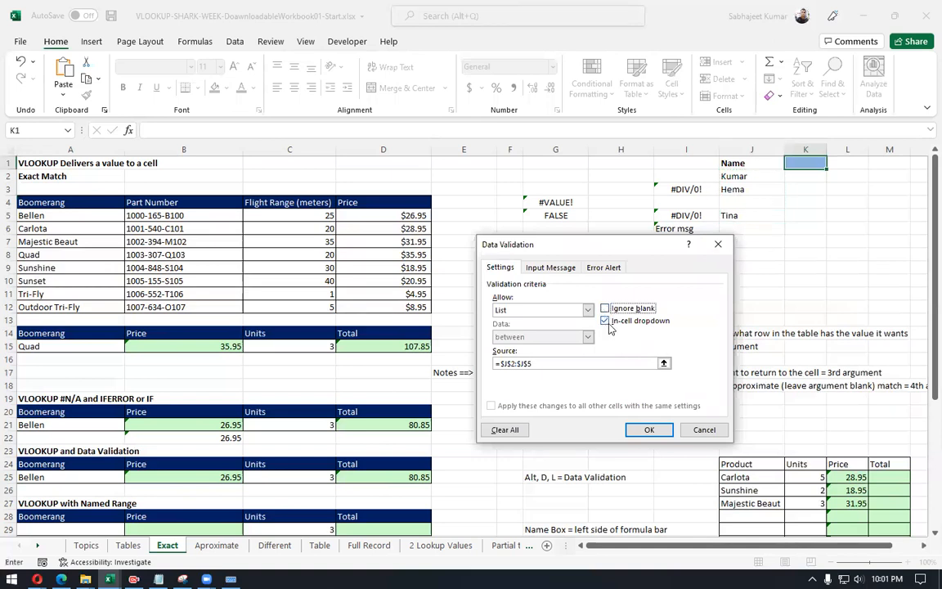
pyautogui.click(648, 429)
# Step: Test the validation in K1 by starting the entry fg and cancelling it, and by trying to enter Hu and cancelling that too
pyautogui.click(795, 187)
pyautogui.click(806, 165)
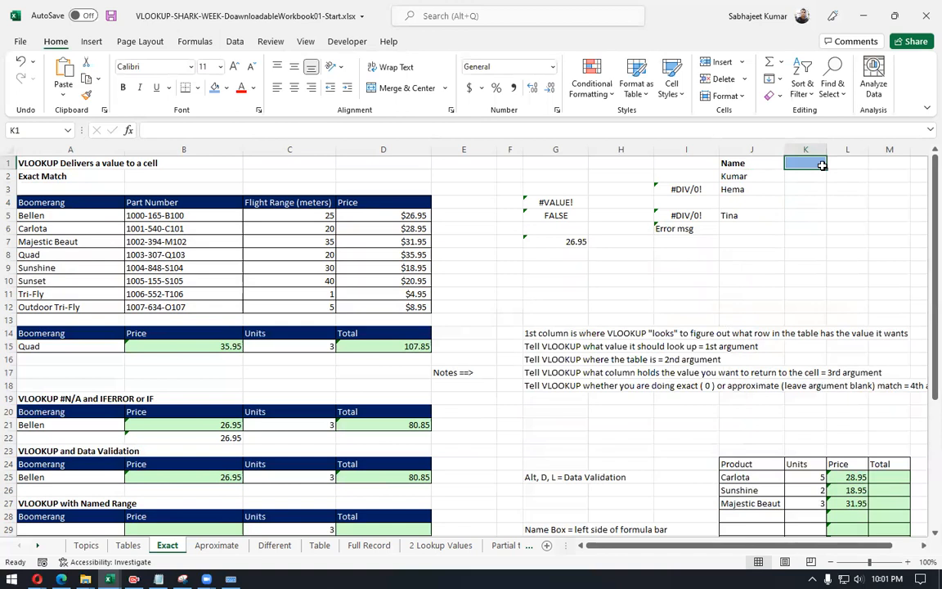
pyautogui.write('fg')
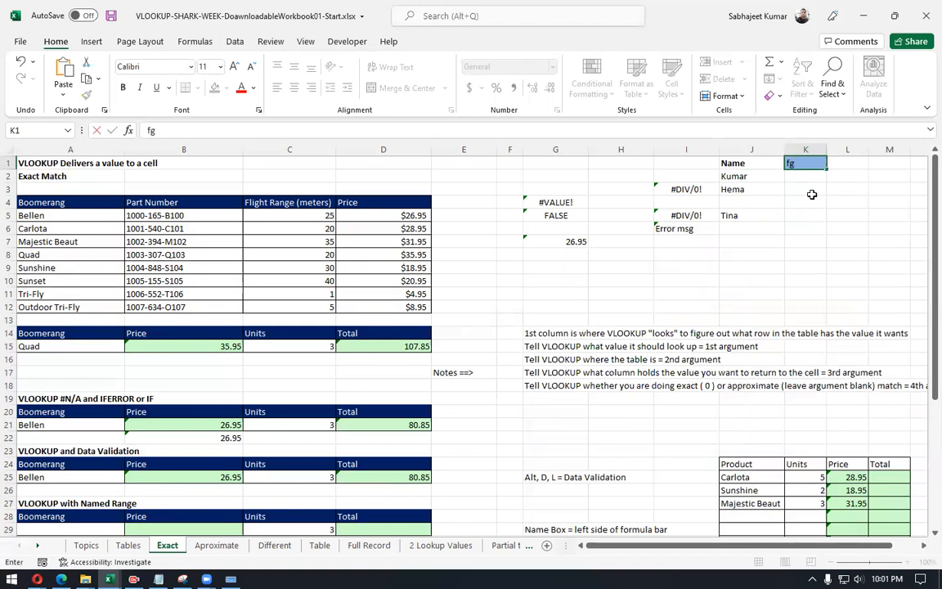
pyautogui.press('Escape')
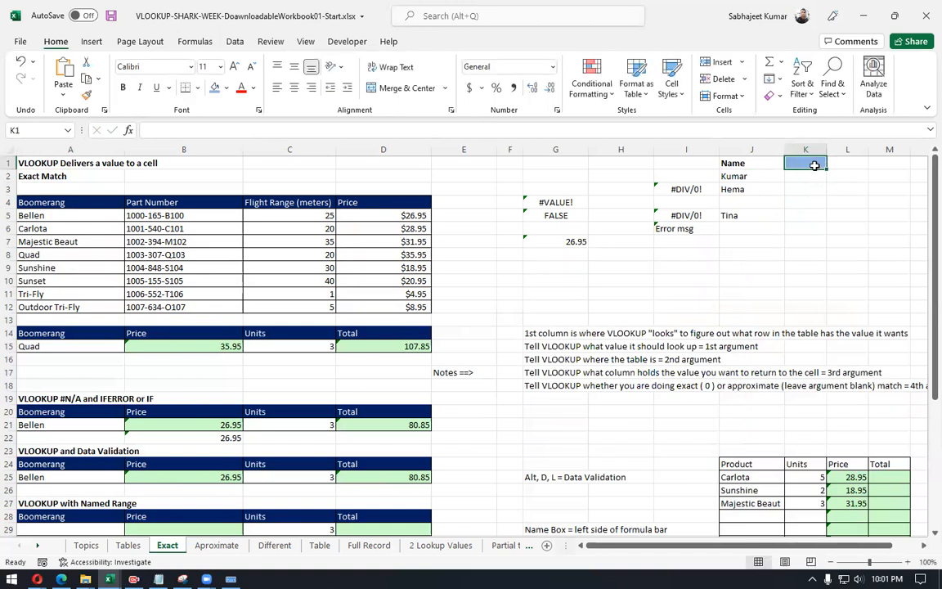
pyautogui.write('Hu')
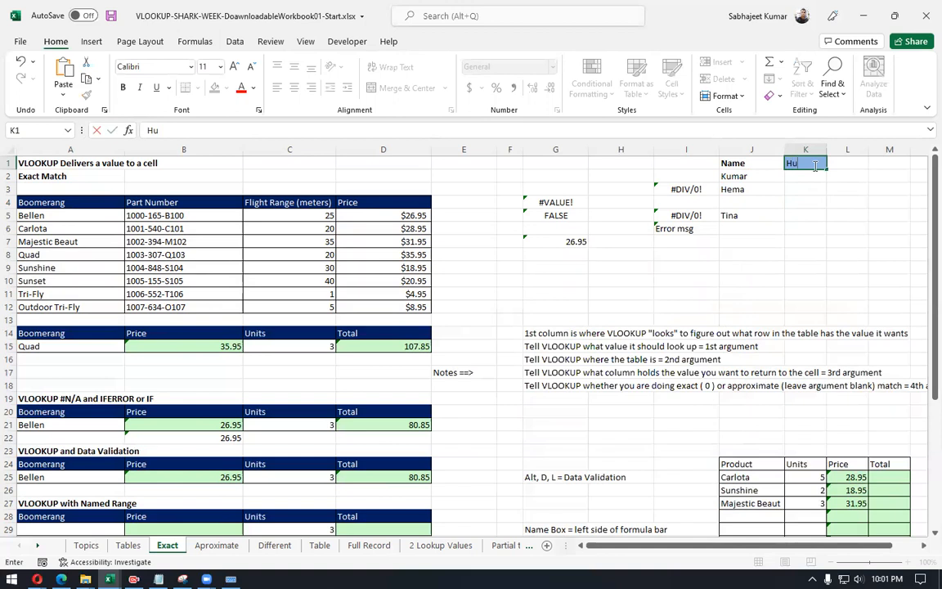
pyautogui.press('Return')
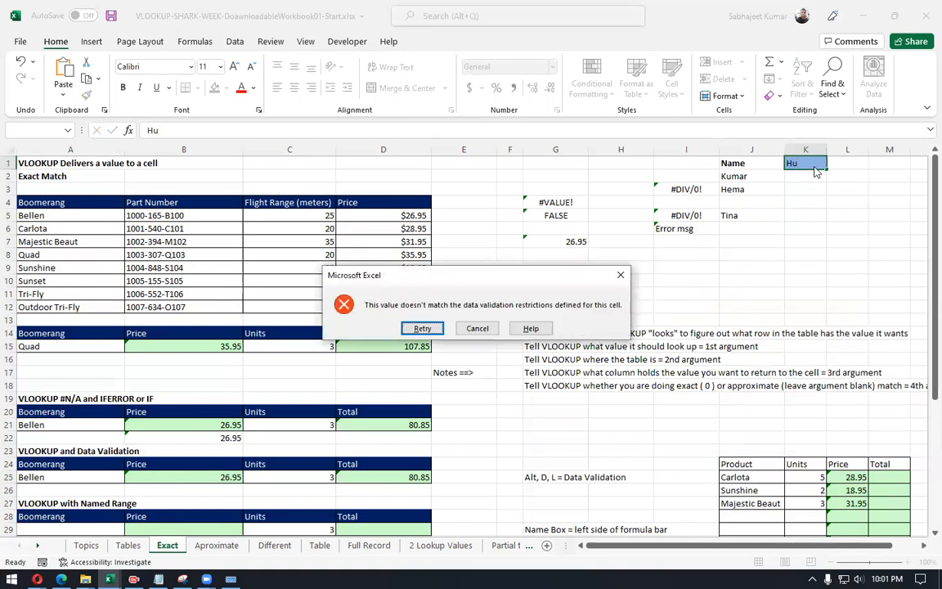
pyautogui.press('Escape')
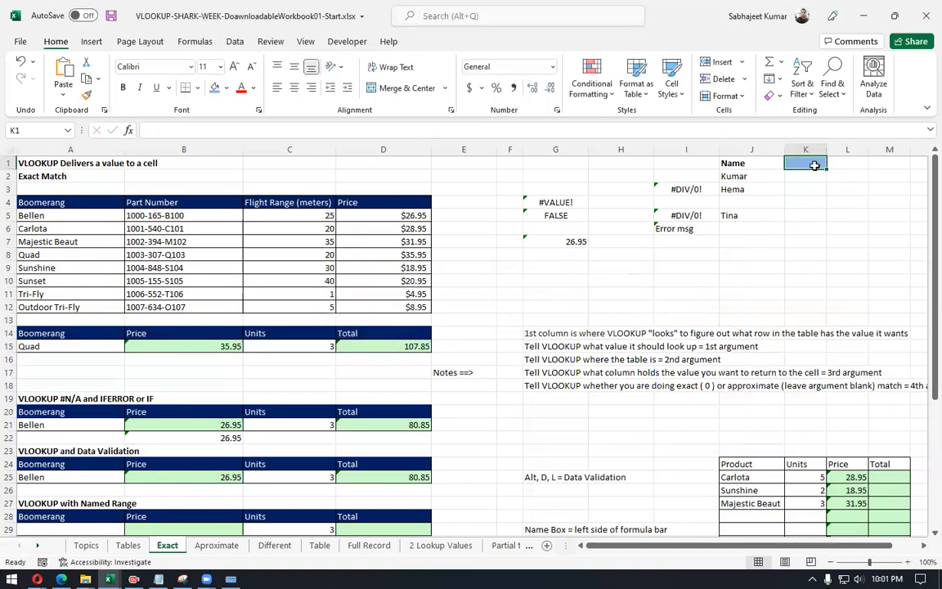
# Step: Try to enter af in K1 and choose to retry the entry
pyautogui.doubleClick(812, 166)
pyautogui.write('af')
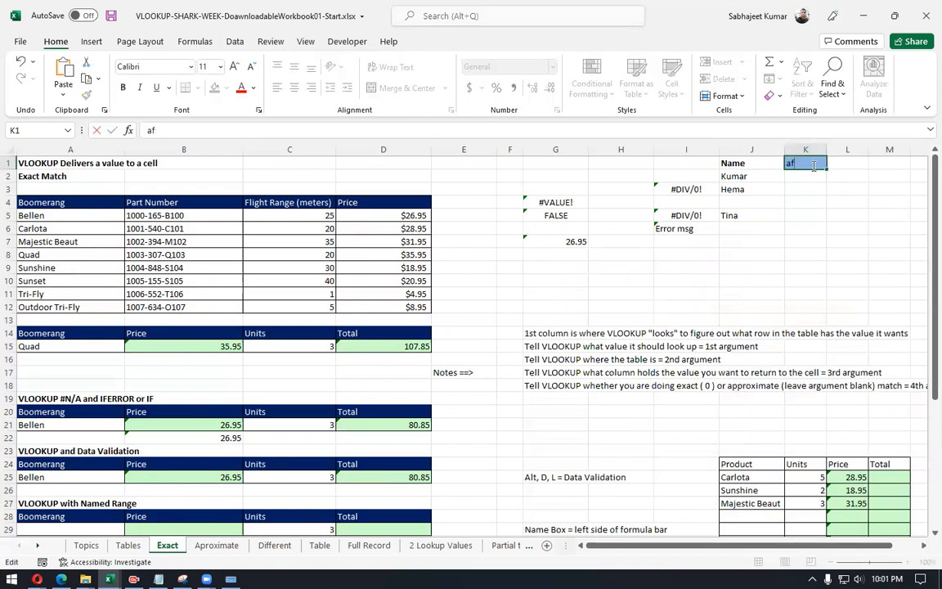
pyautogui.press('Return')
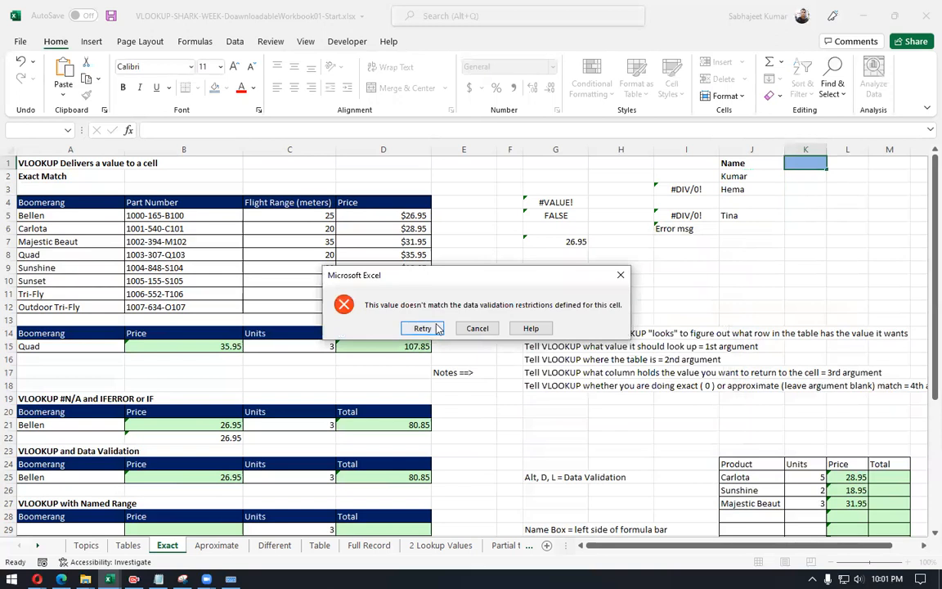
pyautogui.click(422, 328)
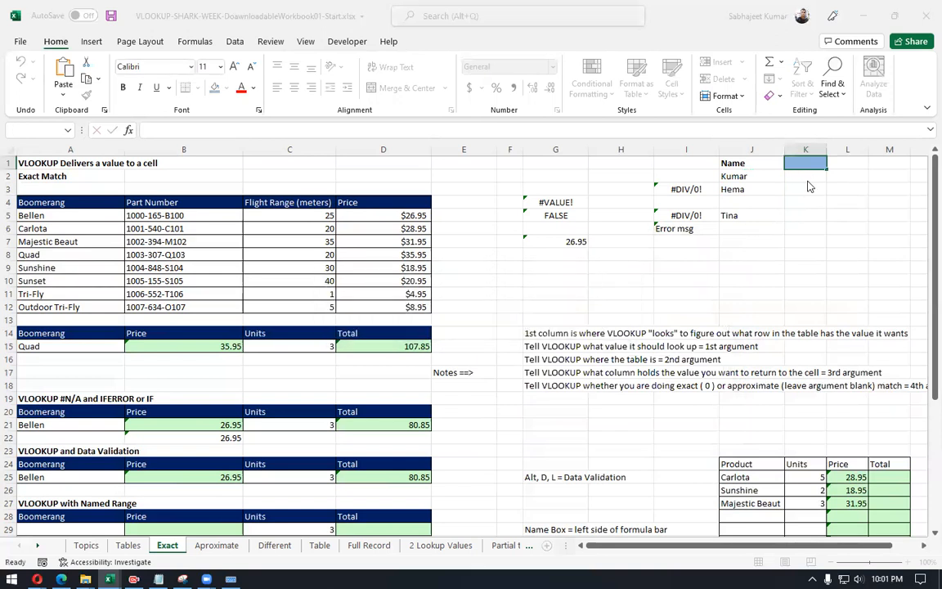
# Step: Submit a blank entry in K1 and cancel it, and turn on Ignore blank and In-cell dropdown in K1's validation
pyautogui.press('Return')
pyautogui.click(477, 328)
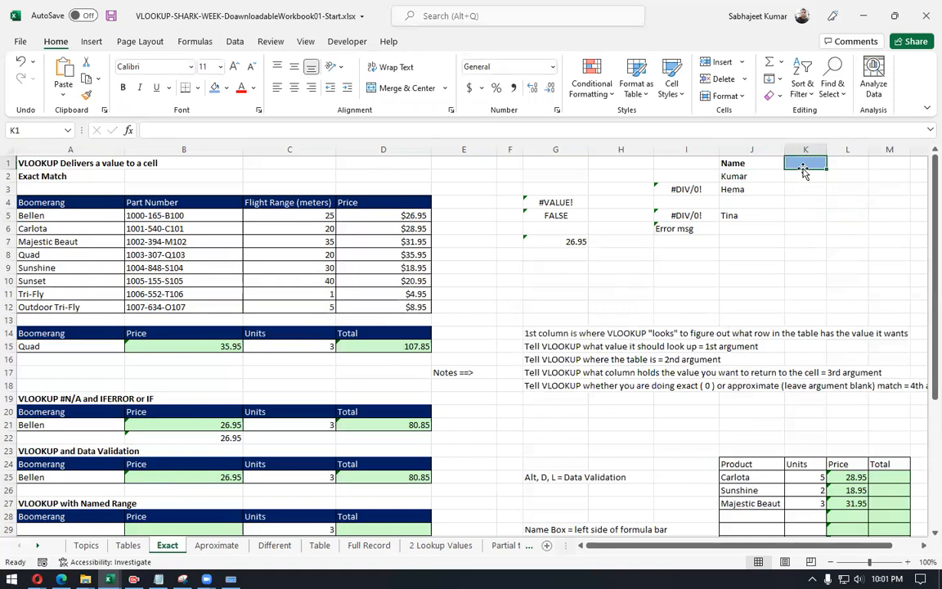
pyautogui.hotkey('alt', 'd')
pyautogui.press('l')
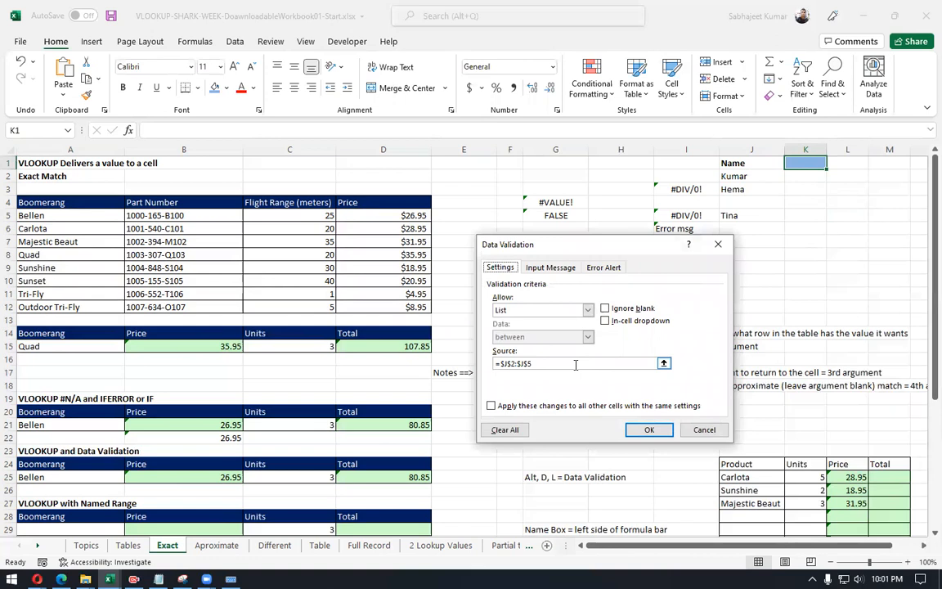
pyautogui.click(605, 308)
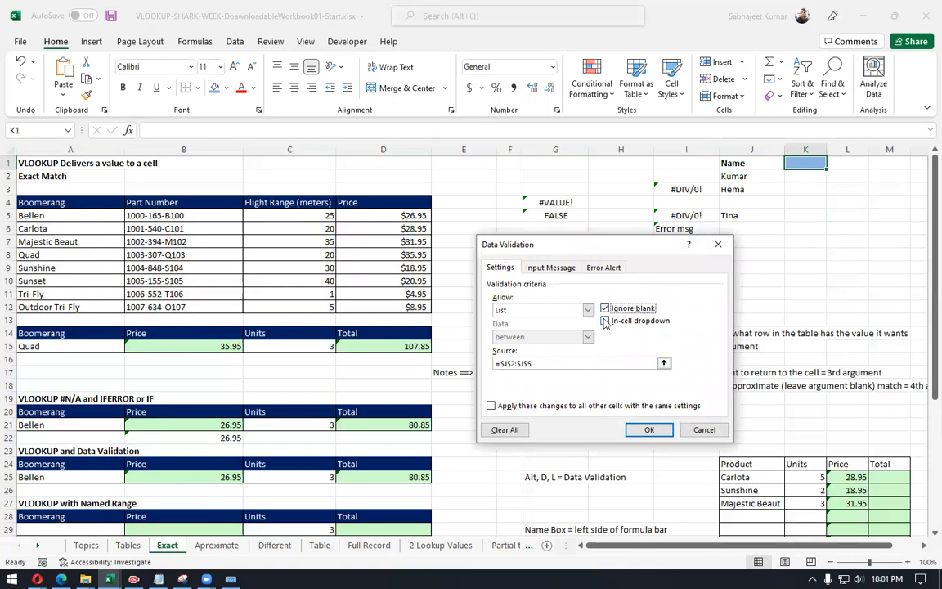
pyautogui.click(605, 321)
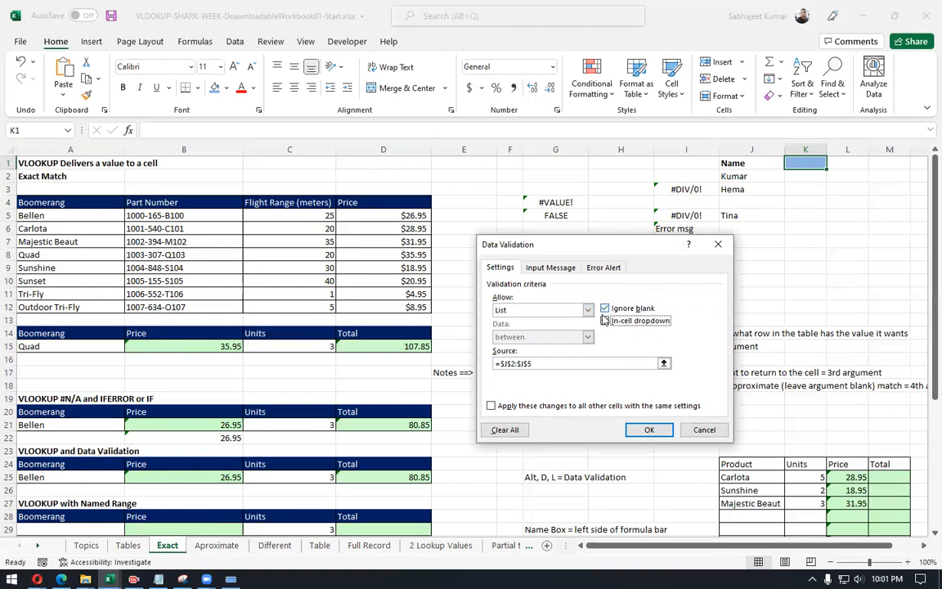
pyautogui.click(646, 430)
# Step: Choose the name from J3 in K1's dropdown list and check the list entries again
pyautogui.click(832, 163)
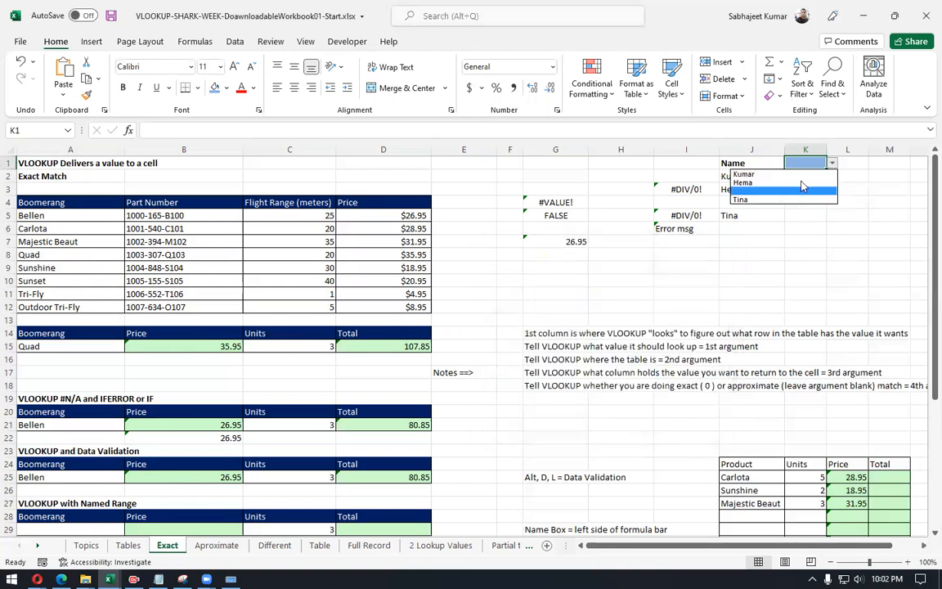
pyautogui.click(760, 182)
pyautogui.click(833, 164)
pyautogui.click(812, 161)
# Step: Turn off Ignore blank in K1's list validation and choose the blank entry from the K1 dropdown
pyautogui.press('alt')
pyautogui.press('d')
pyautogui.press('l')
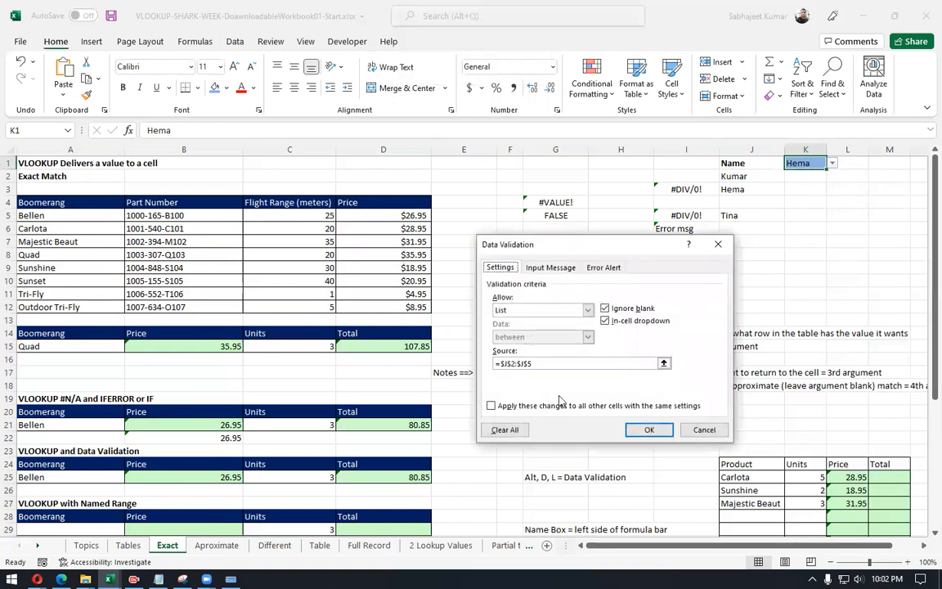
pyautogui.click(605, 309)
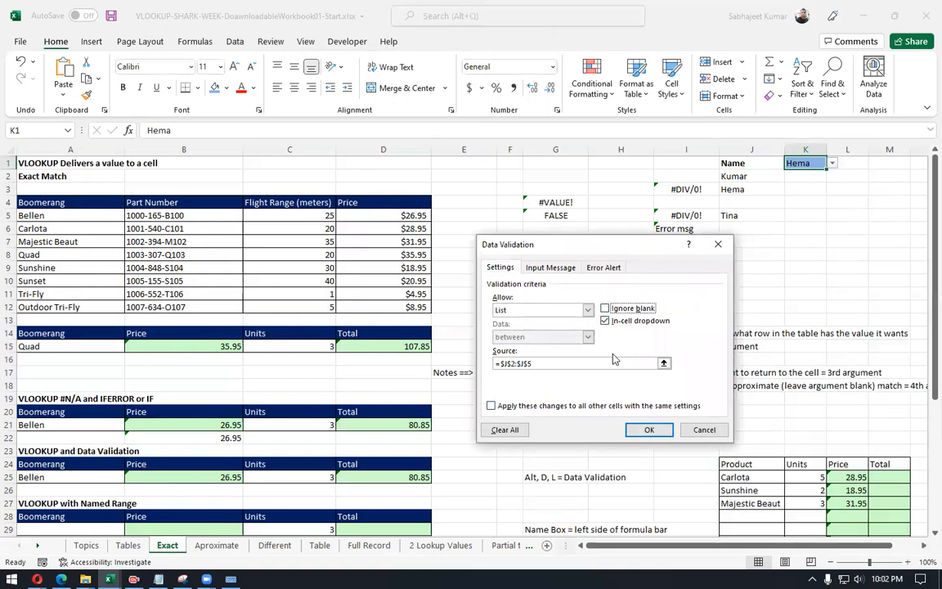
pyautogui.click(648, 429)
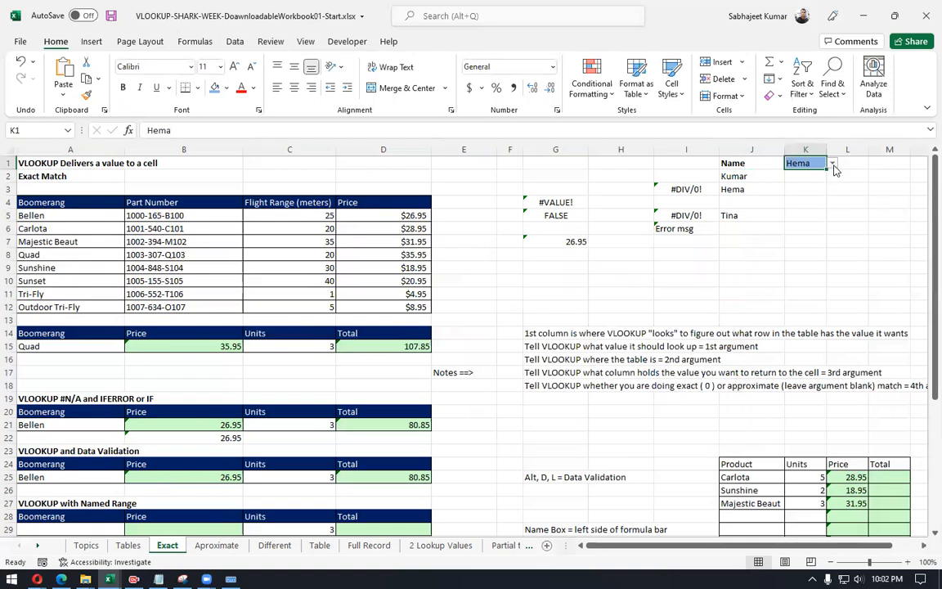
pyautogui.click(833, 164)
pyautogui.click(802, 171)
# Step: Turn Ignore blank back on for K1 and apply the validation changes to all other cells with the same settings
pyautogui.press('alt')
pyautogui.press('d')
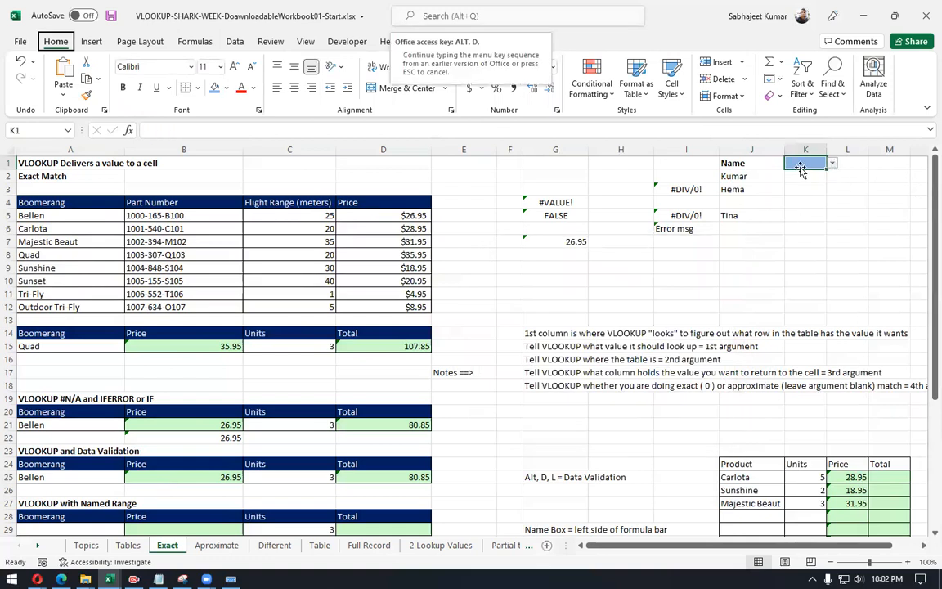
pyautogui.press('l')
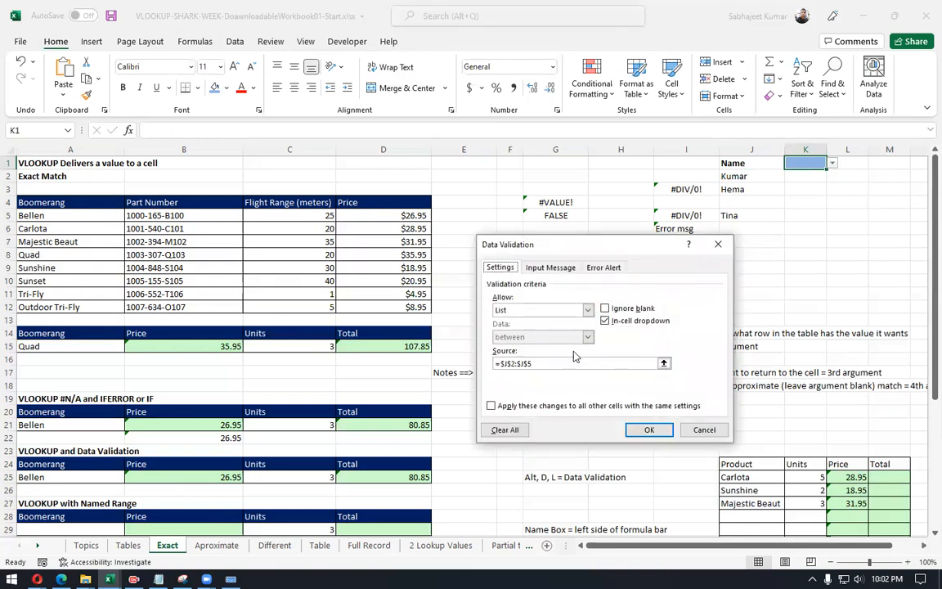
pyautogui.click(605, 308)
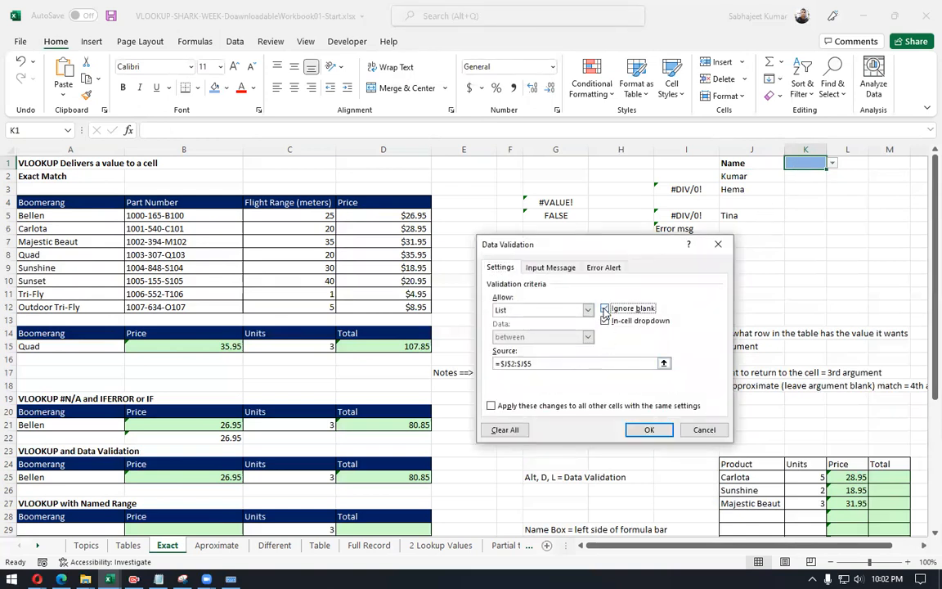
pyautogui.click(492, 406)
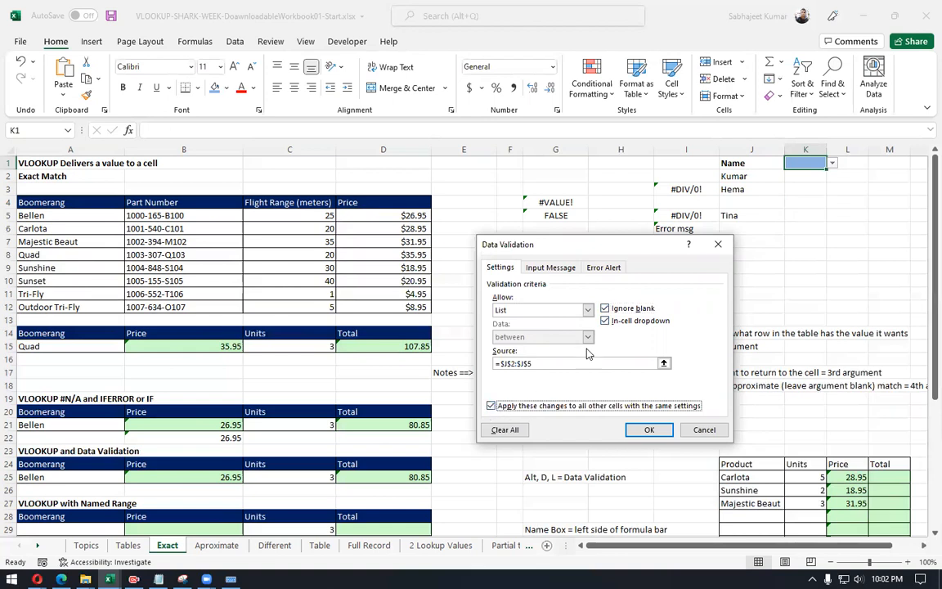
pyautogui.click(645, 431)
# Step: Test the blank entry in K1's dropdown list, and set K1 to the name from J3
pyautogui.click(833, 163)
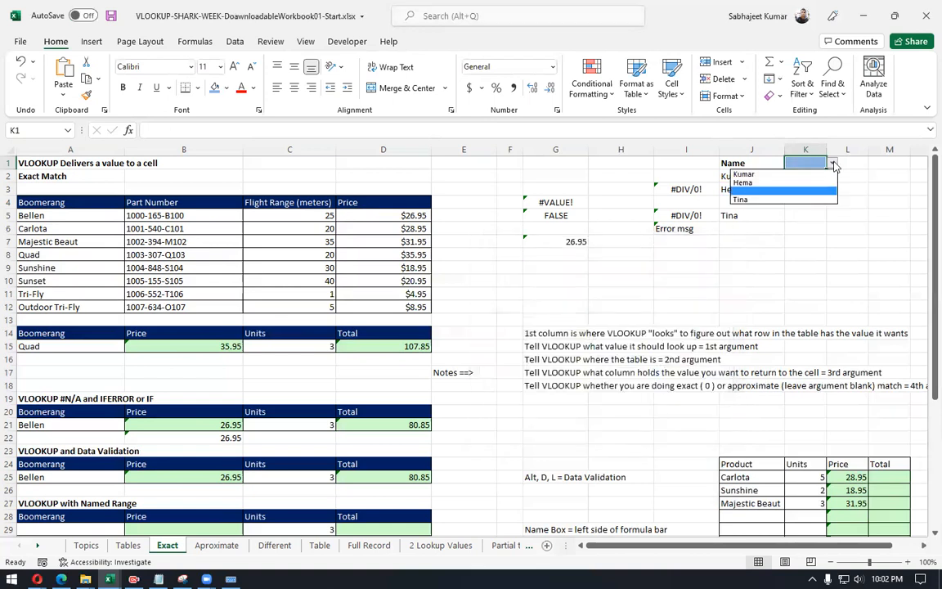
pyautogui.click(811, 189)
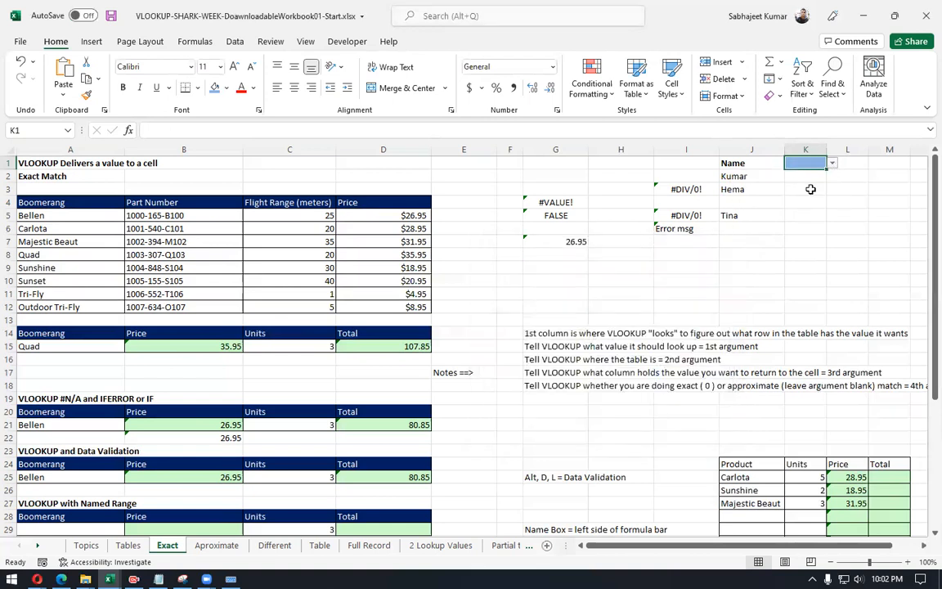
pyautogui.click(833, 164)
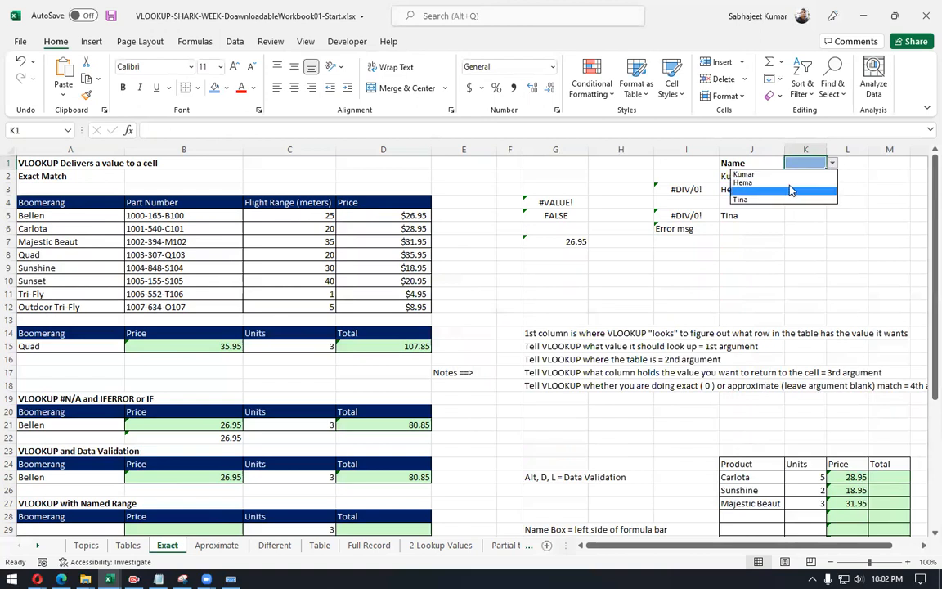
pyautogui.click(782, 181)
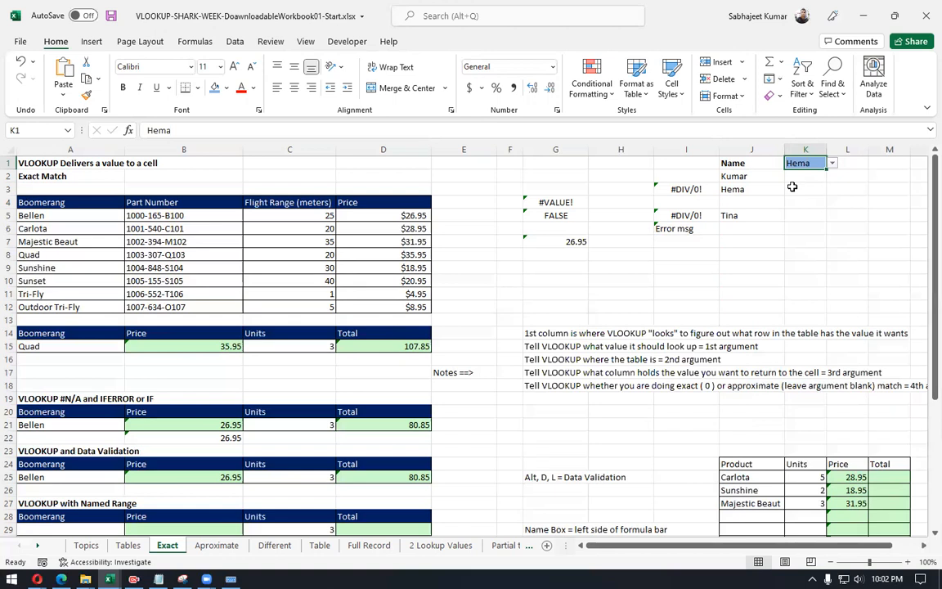
# Step: Fill cell K5 with yellow
pyautogui.click(806, 177)
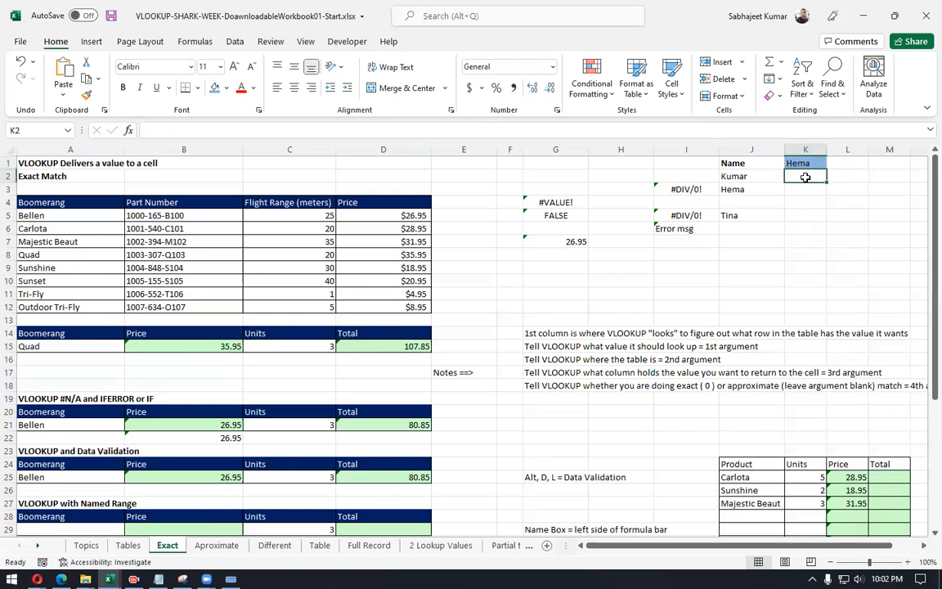
pyautogui.click(803, 215)
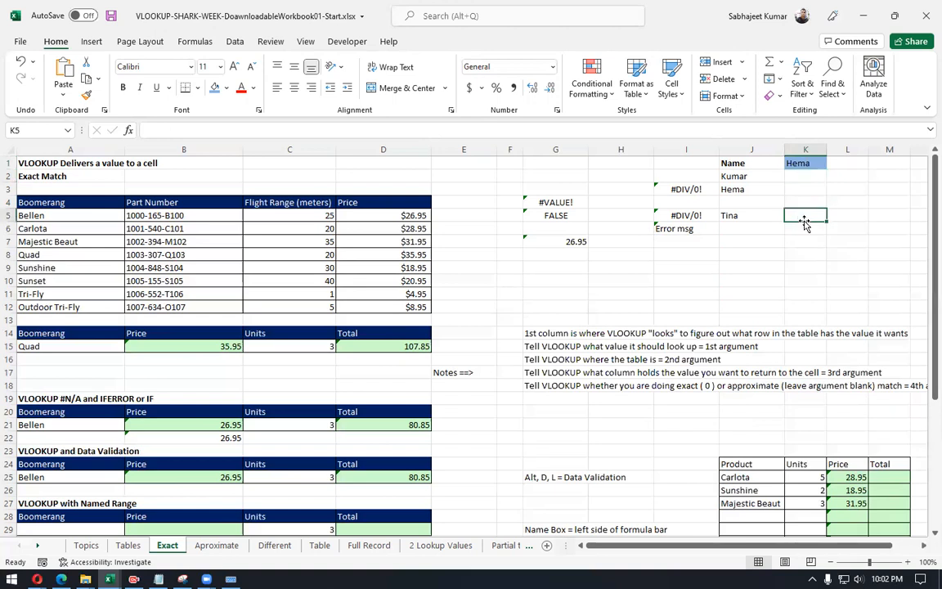
pyautogui.click(226, 93)
pyautogui.click(223, 202)
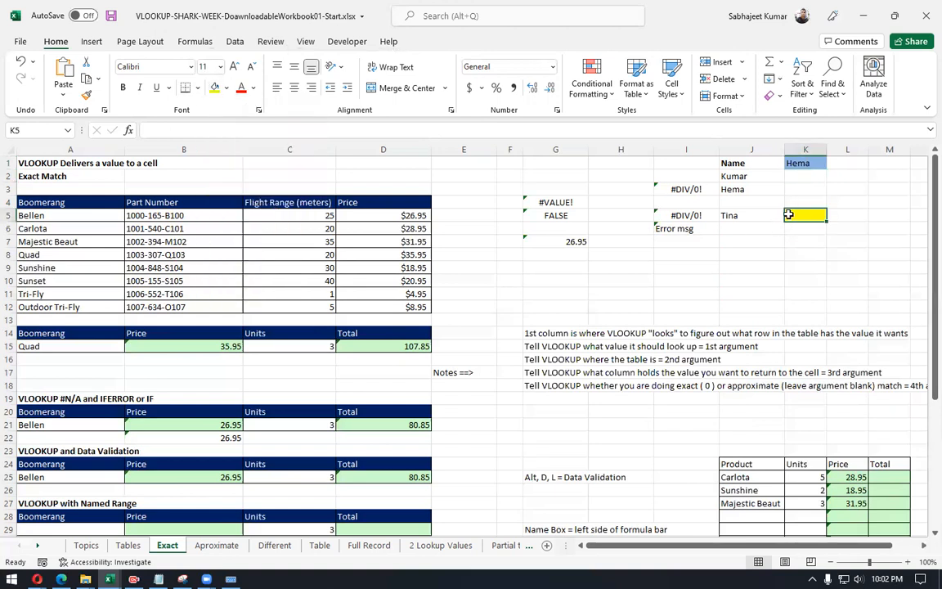
pyautogui.press('alt')
pyautogui.press('d')
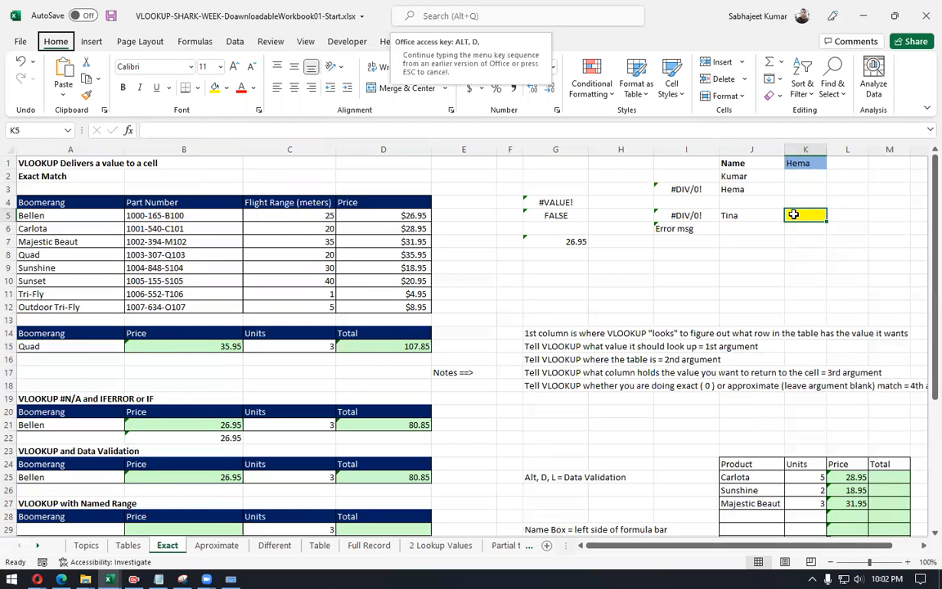
# Step: Enter another sample first name in the blank cell J4 of the Name list
pyautogui.click(752, 202)
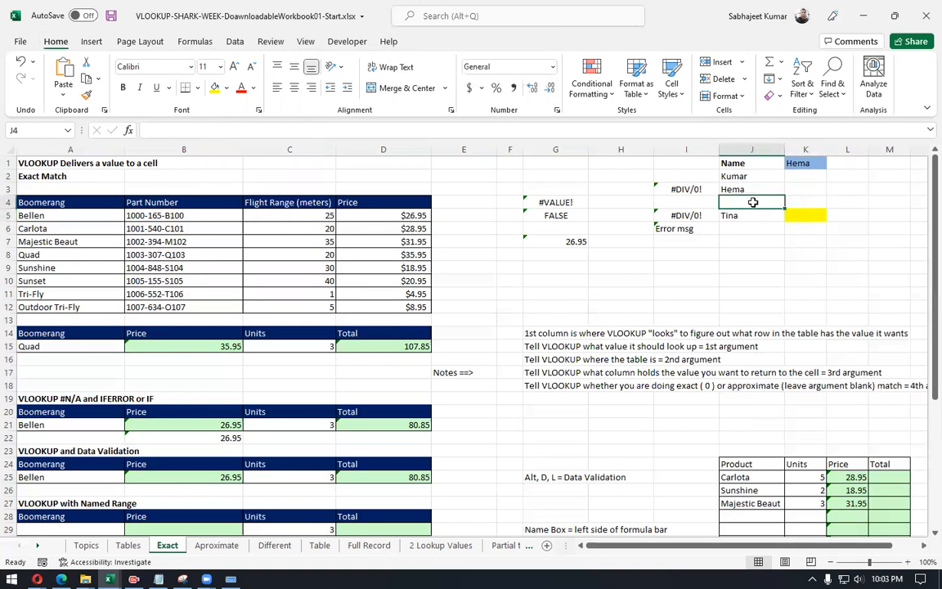
pyautogui.write('j')
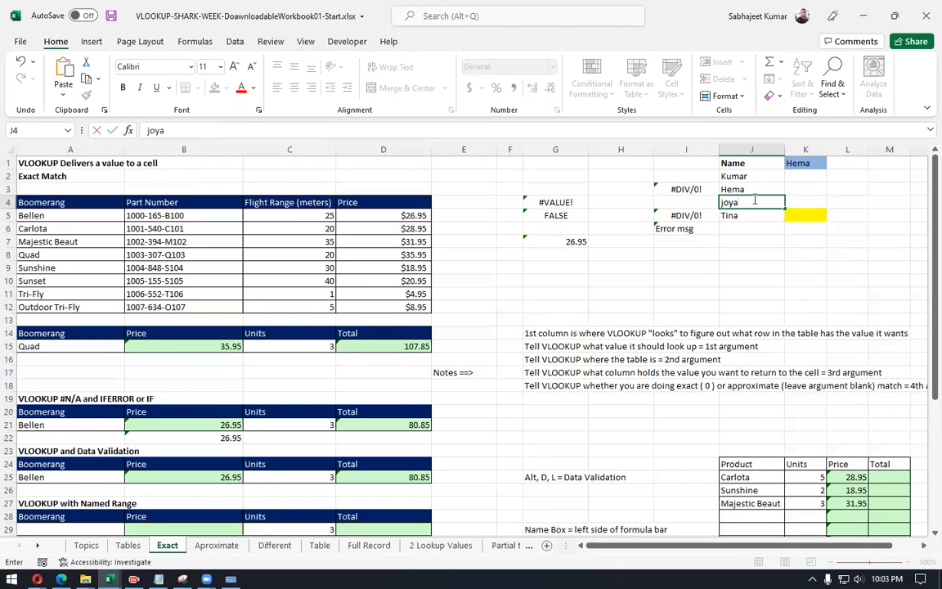
pyautogui.write('oya')
pyautogui.press('Return')
# Step: Add List data validation to K5 with the source =$J$2:$J$5, Ignore blank off and In-cell dropdown on
pyautogui.click(801, 216)
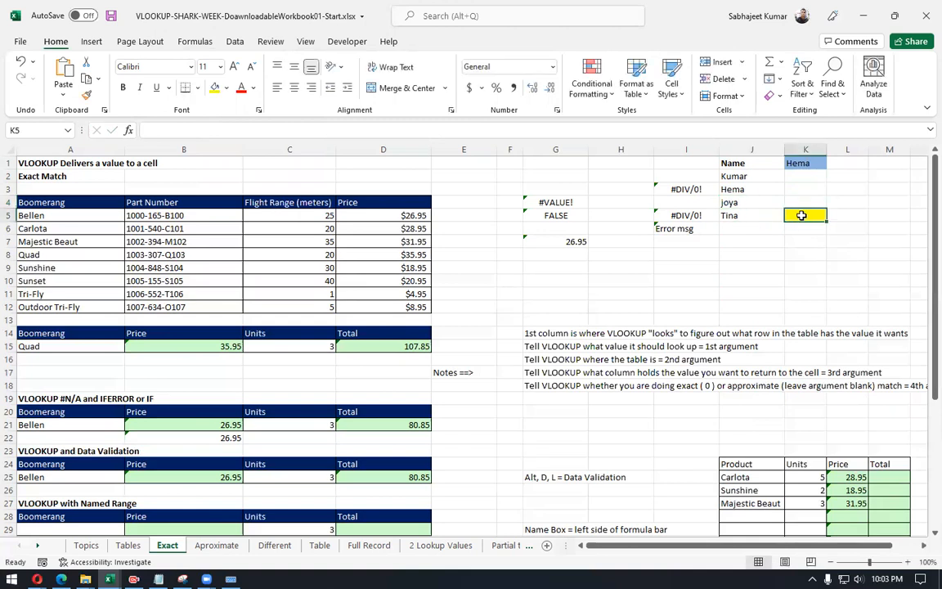
pyautogui.hotkey('alt', 'd')
pyautogui.press('l')
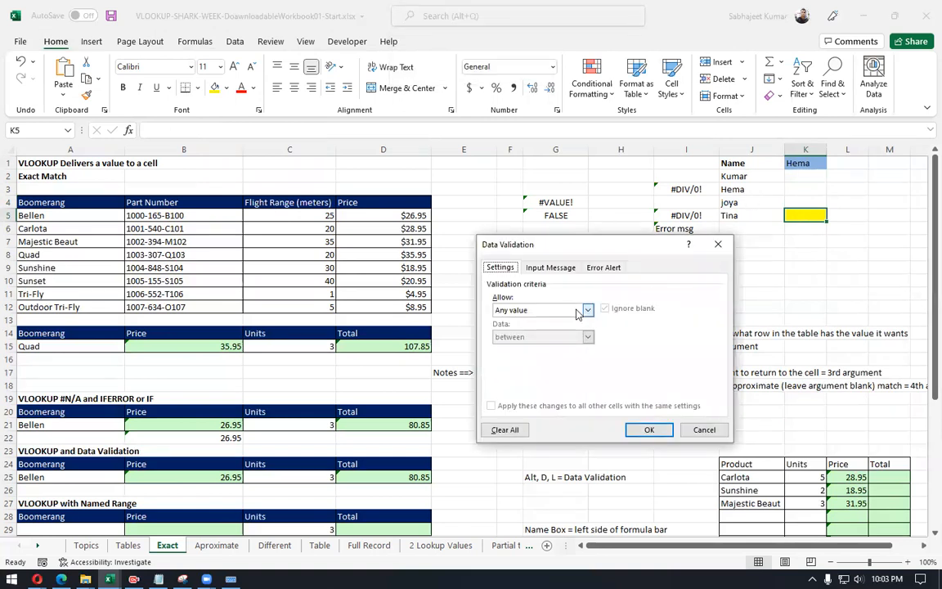
pyautogui.click(578, 314)
pyautogui.click(535, 353)
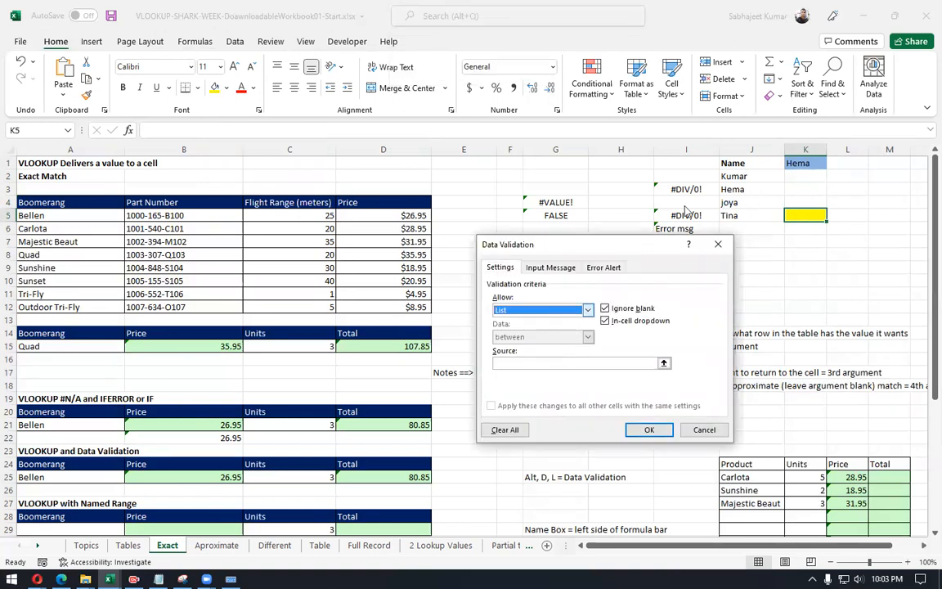
pyautogui.click(564, 364)
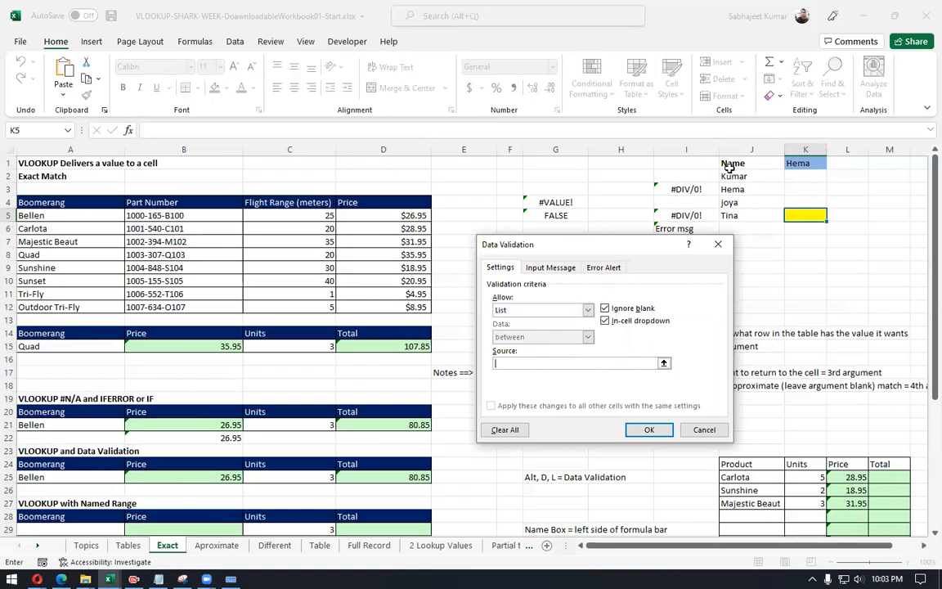
pyautogui.moveTo(734, 176); pyautogui.dragTo(738, 217)
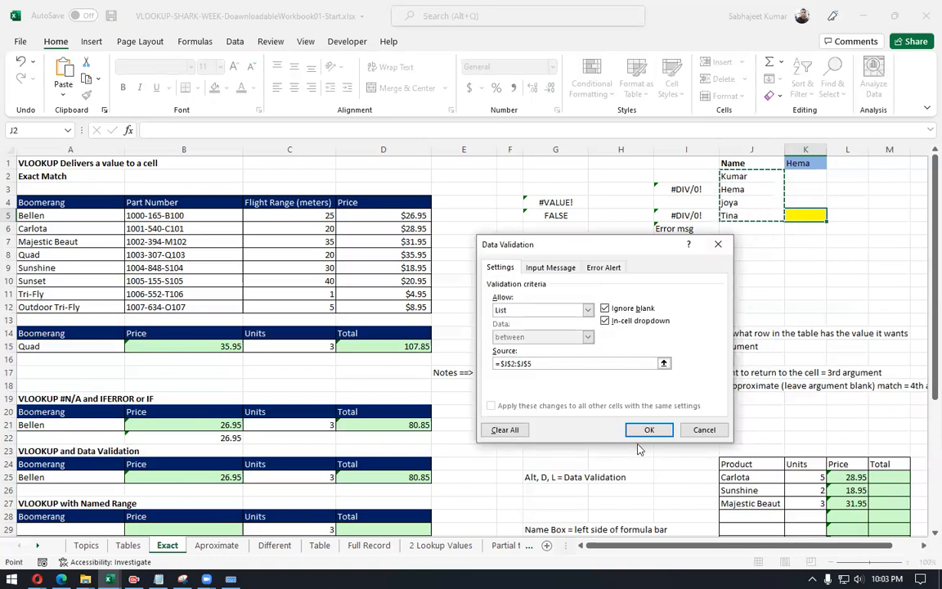
pyautogui.click(605, 308)
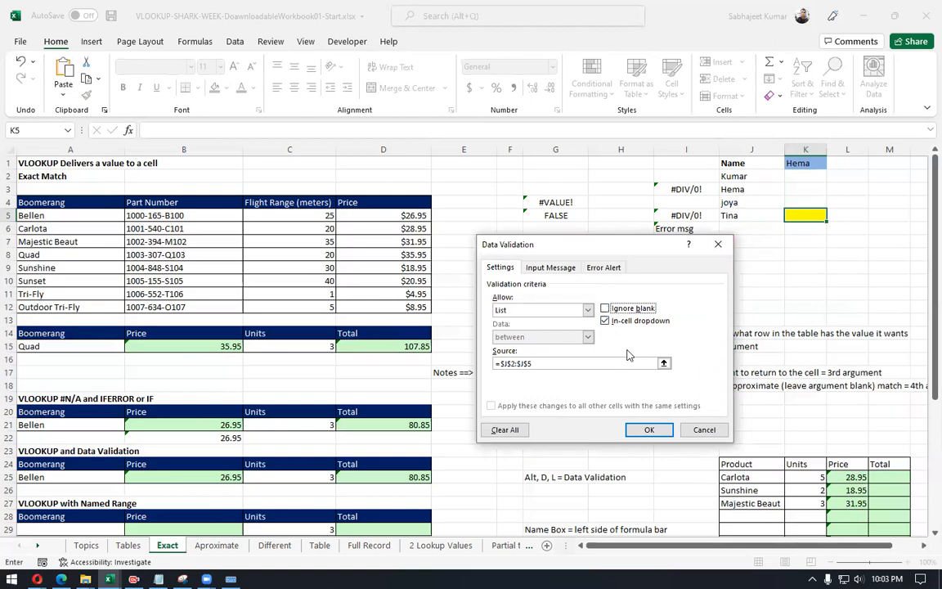
pyautogui.click(648, 430)
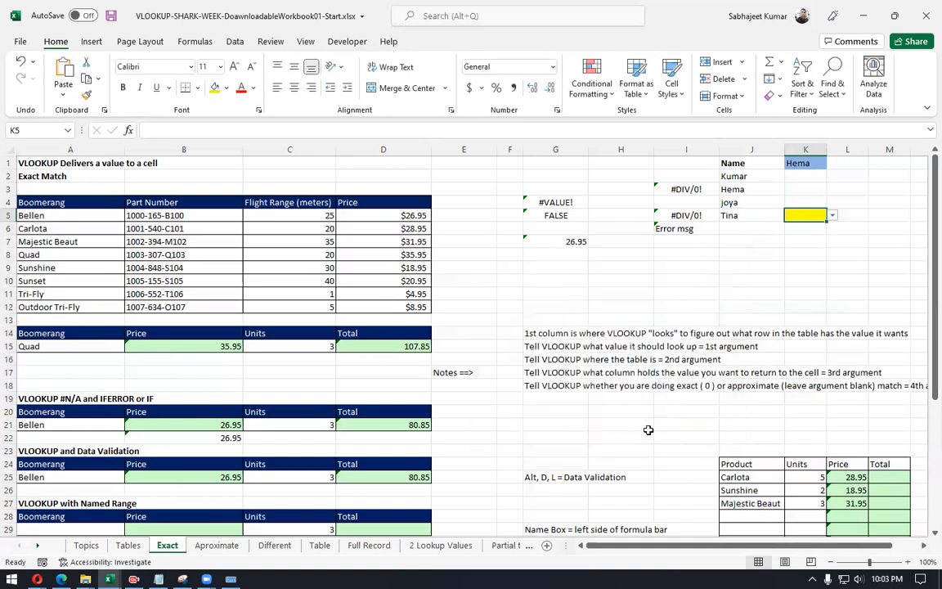
# Step: Review the entries in K5's dropdown list and set K5 to the name from J5
pyautogui.click(831, 216)
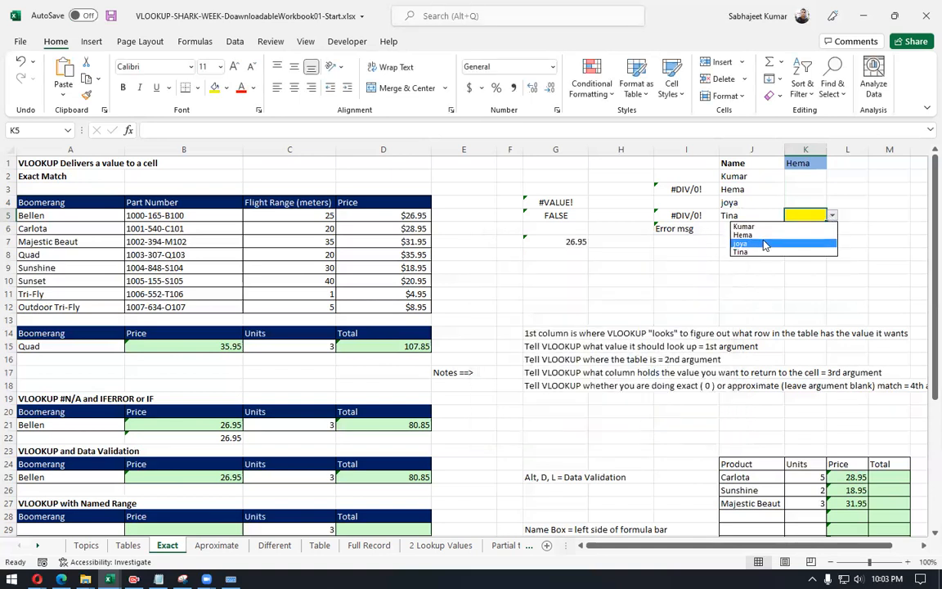
pyautogui.click(801, 215)
pyautogui.doubleClick(801, 215)
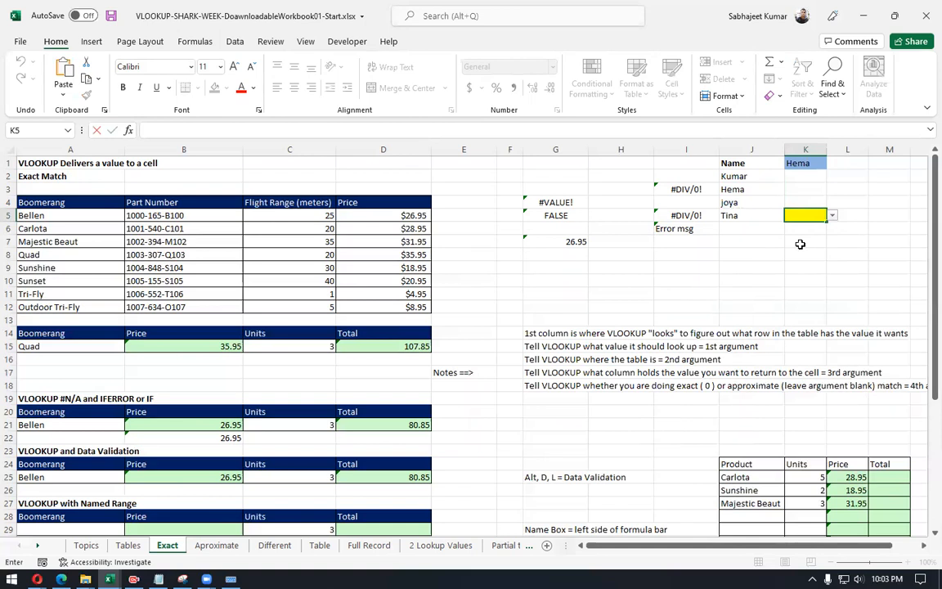
pyautogui.click(801, 252)
pyautogui.press('Escape')
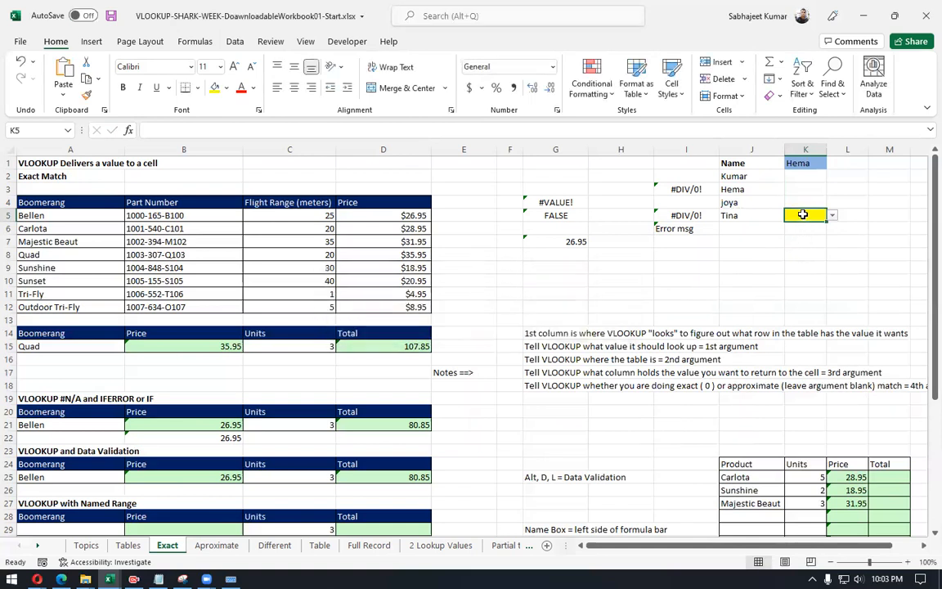
pyautogui.click(811, 218)
pyautogui.click(831, 215)
pyautogui.click(760, 252)
pyautogui.click(832, 217)
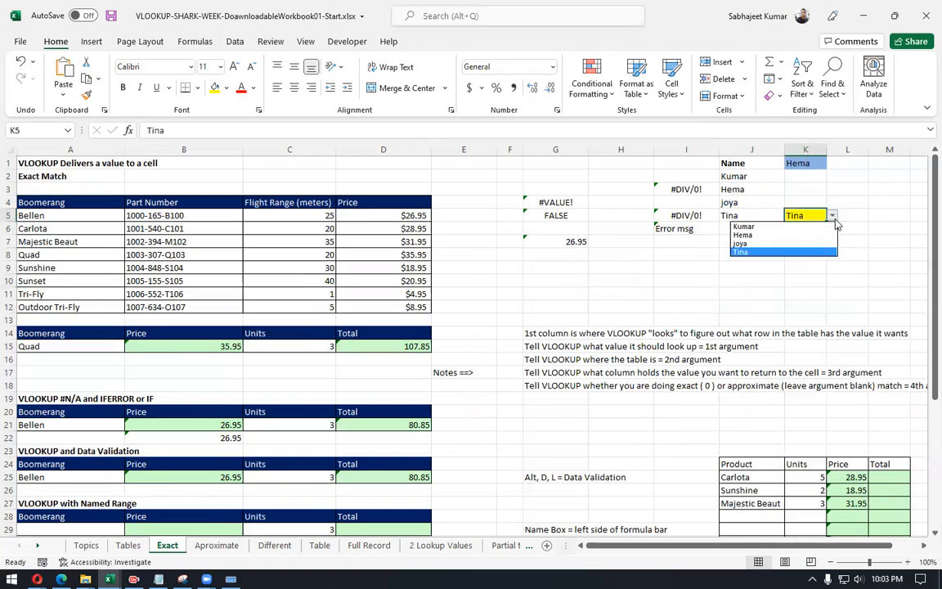
# Step: Clear the name from J4 and return to the validated cell K5
pyautogui.click(730, 203)
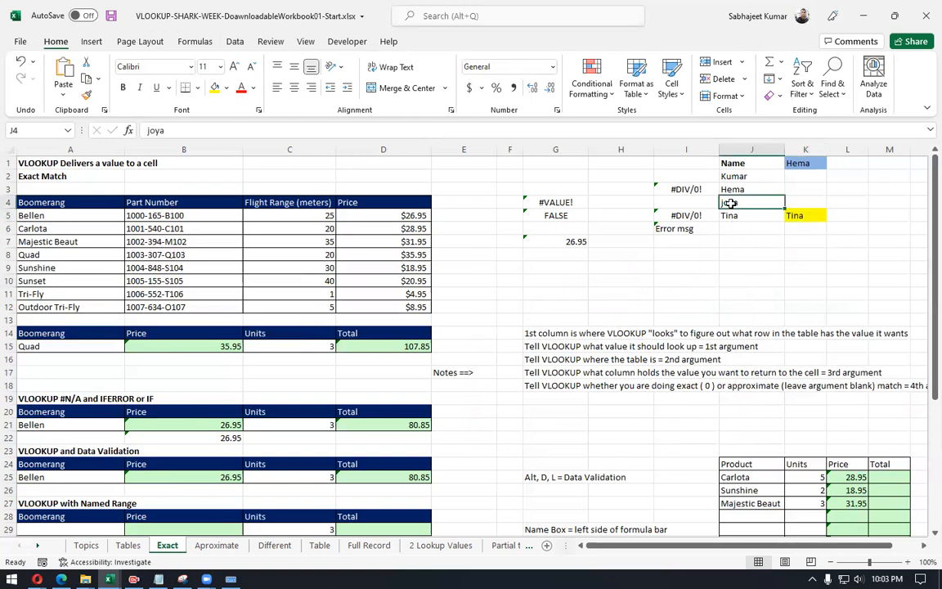
pyautogui.press('Delete')
pyautogui.click(787, 240)
pyautogui.click(801, 215)
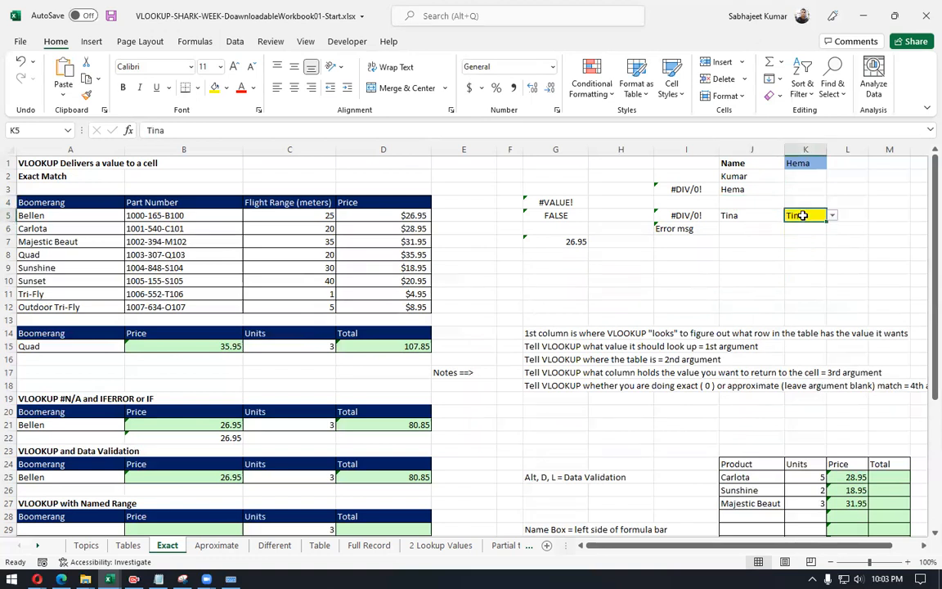
# Step: Set both K5 and K1 to the blank entry from their dropdown lists
pyautogui.click(829, 218)
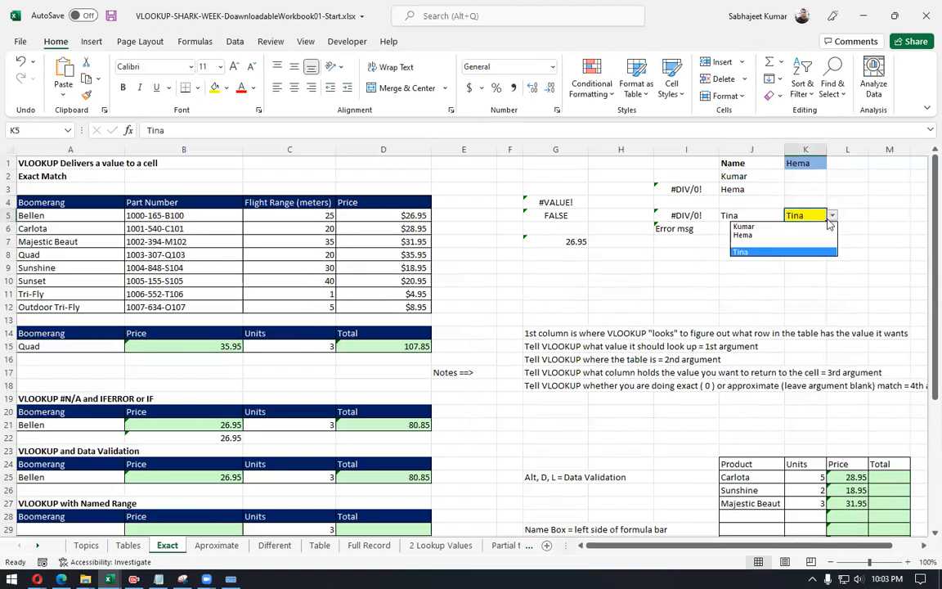
pyautogui.click(791, 243)
pyautogui.click(791, 243)
pyautogui.click(808, 163)
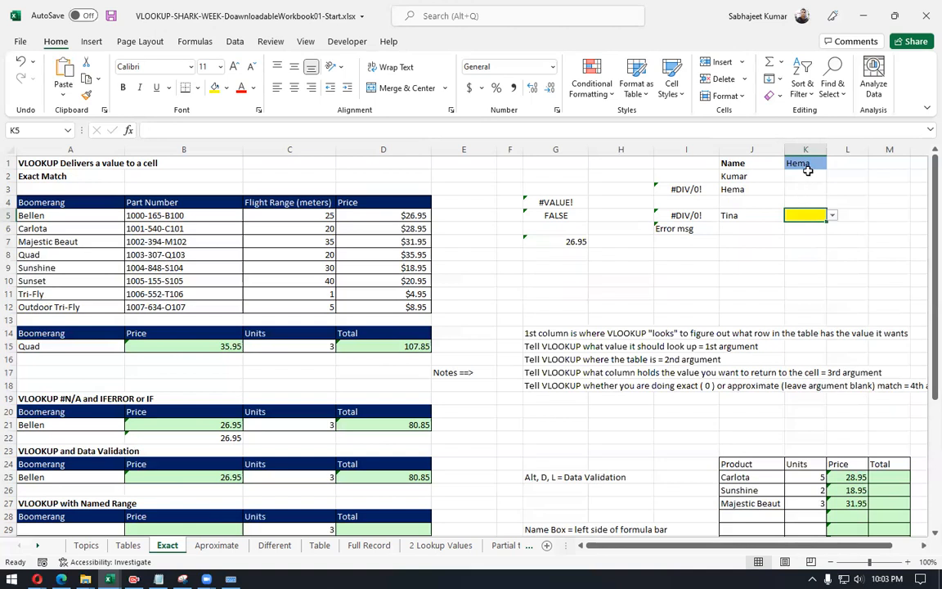
pyautogui.click(832, 162)
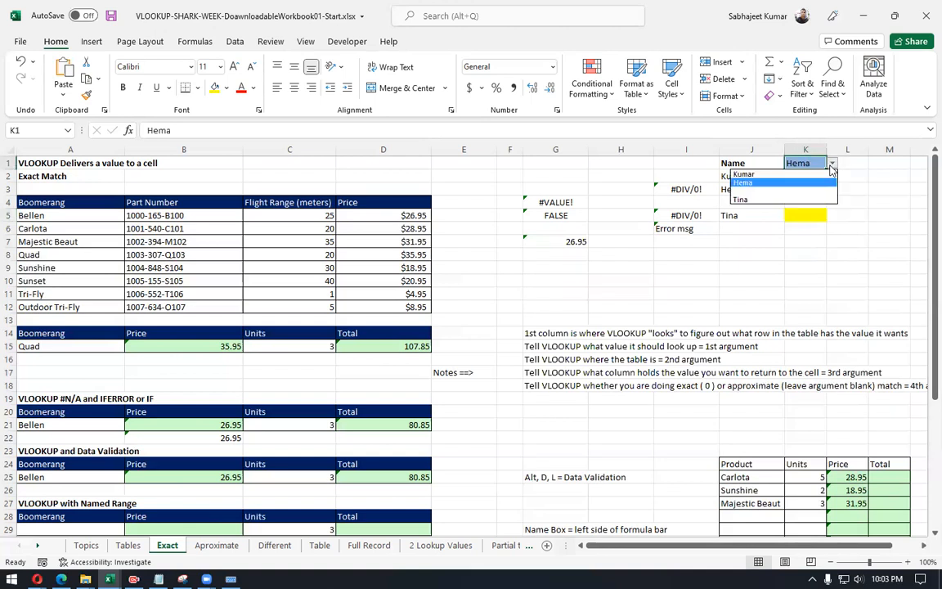
pyautogui.click(771, 192)
pyautogui.click(772, 203)
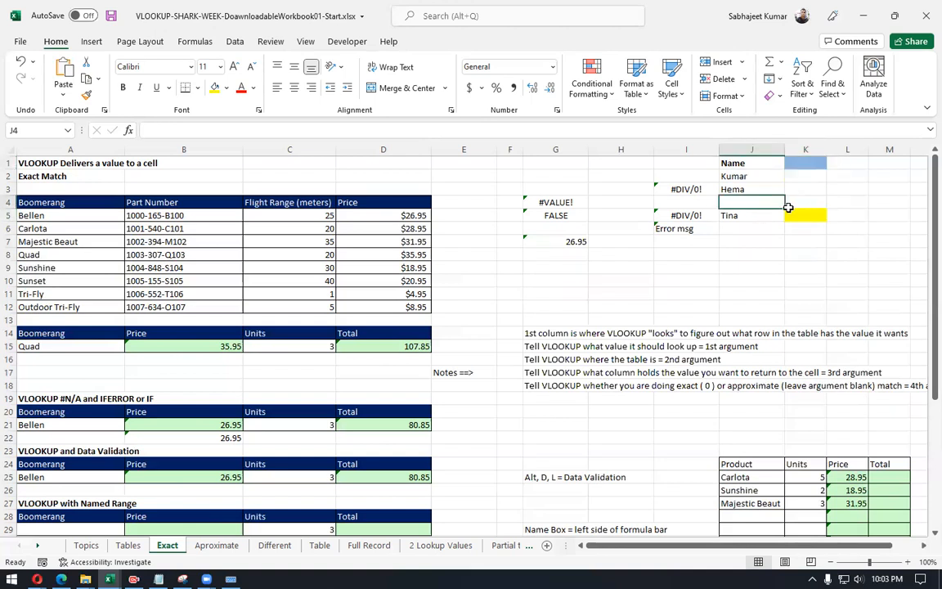
pyautogui.click(797, 210)
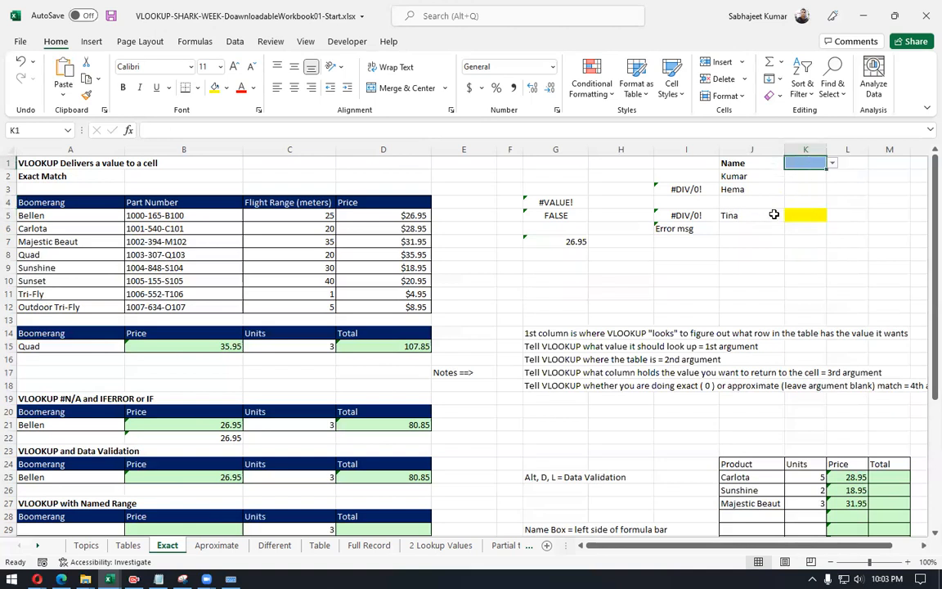
# Step: Review K1's data validation settings and input message fields, and close them without changes
pyautogui.click(805, 175)
pyautogui.click(805, 163)
pyautogui.press('alt')
pyautogui.press('d')
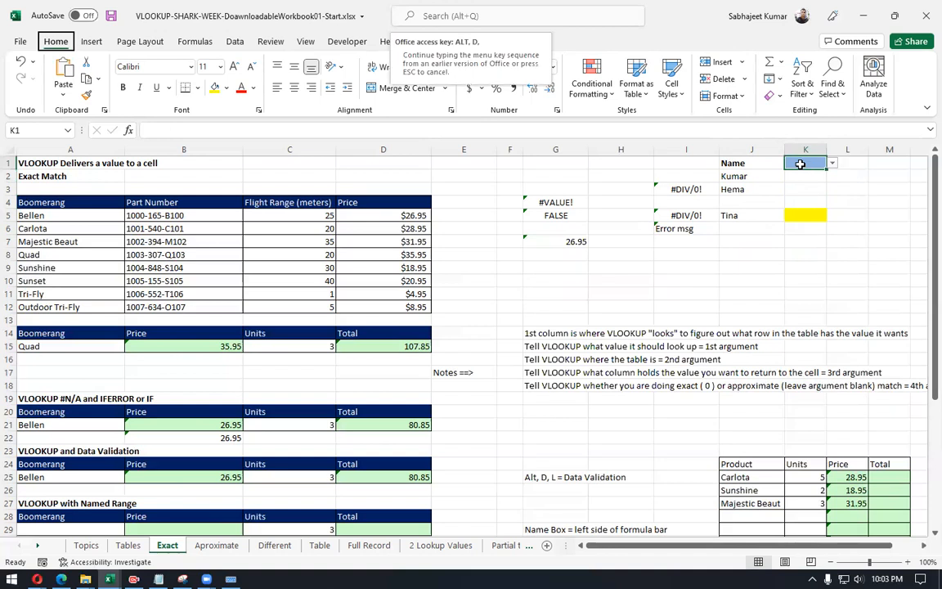
pyautogui.press('l')
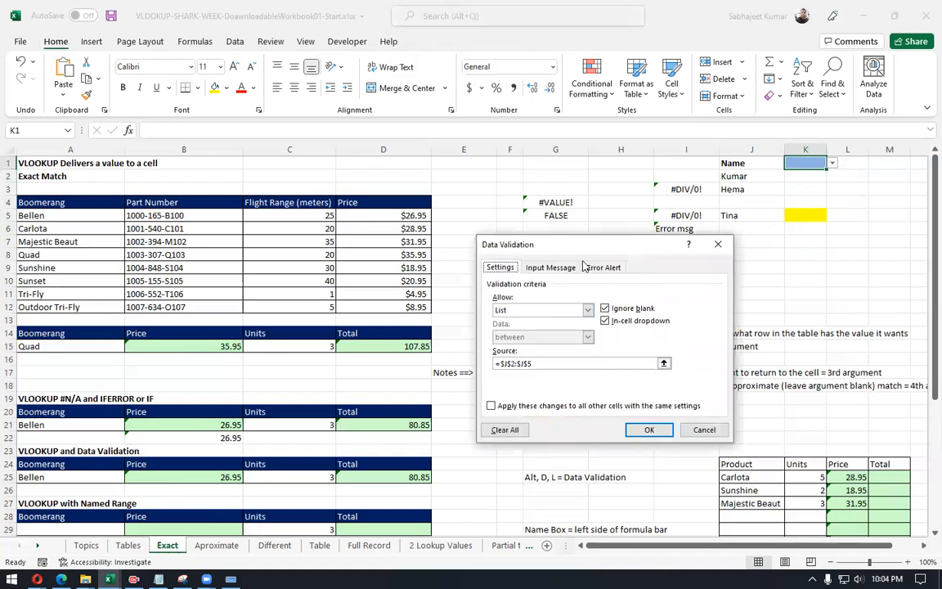
pyautogui.moveTo(583, 244); pyautogui.dragTo(475, 161)
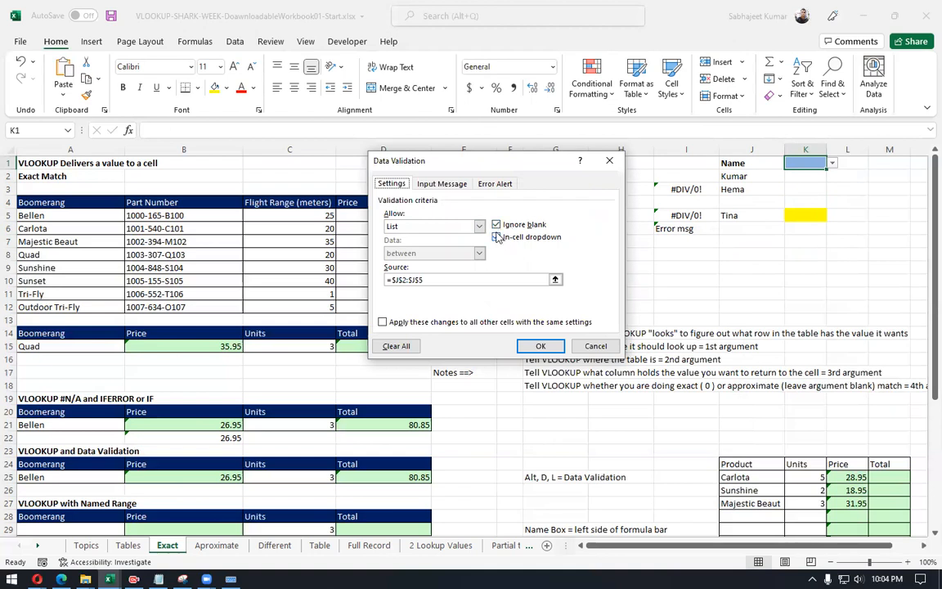
pyautogui.click(424, 186)
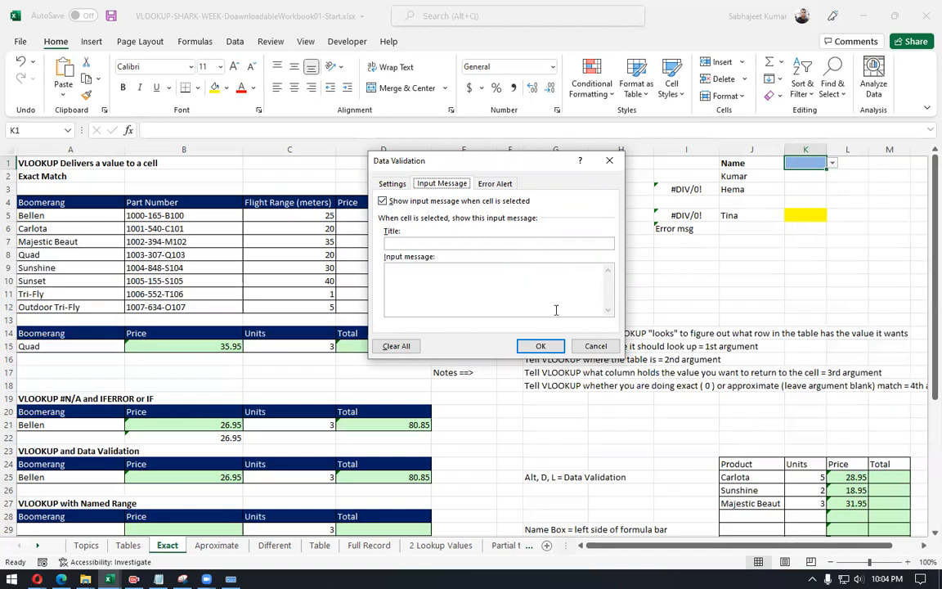
pyautogui.click(596, 346)
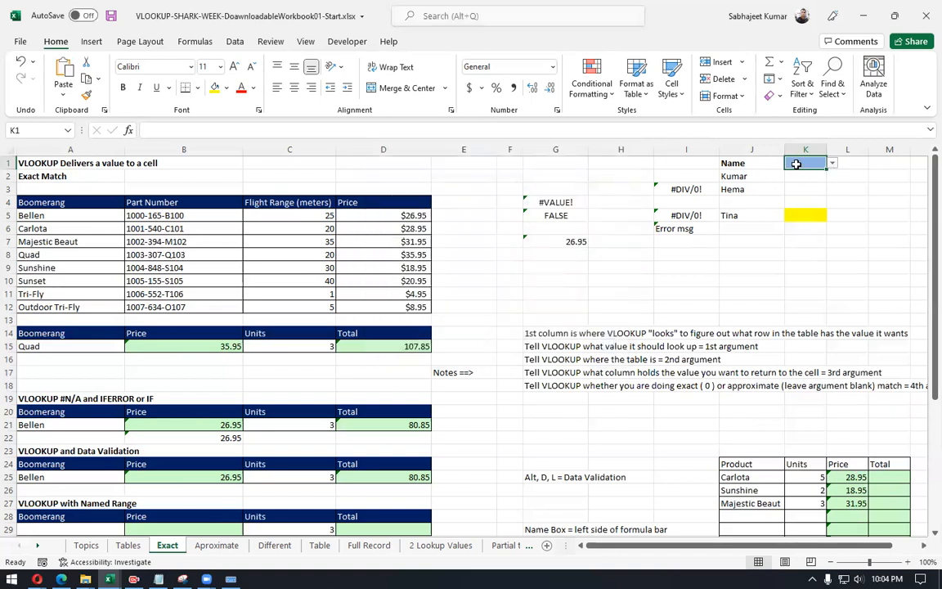
# Step: Try to enter the unlisted value gsdf in K1, and cancel the entry
pyautogui.write('gsdf')
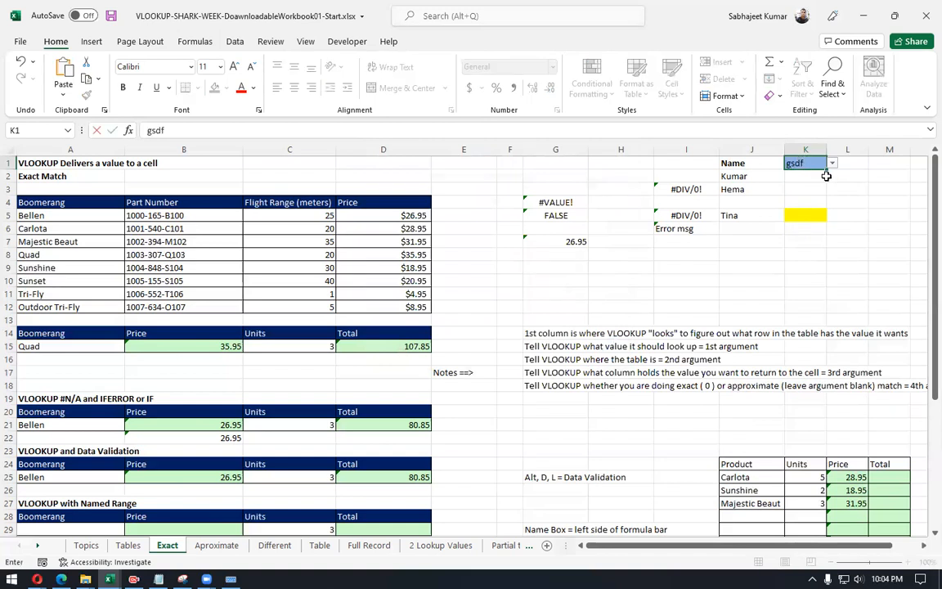
pyautogui.press('Return')
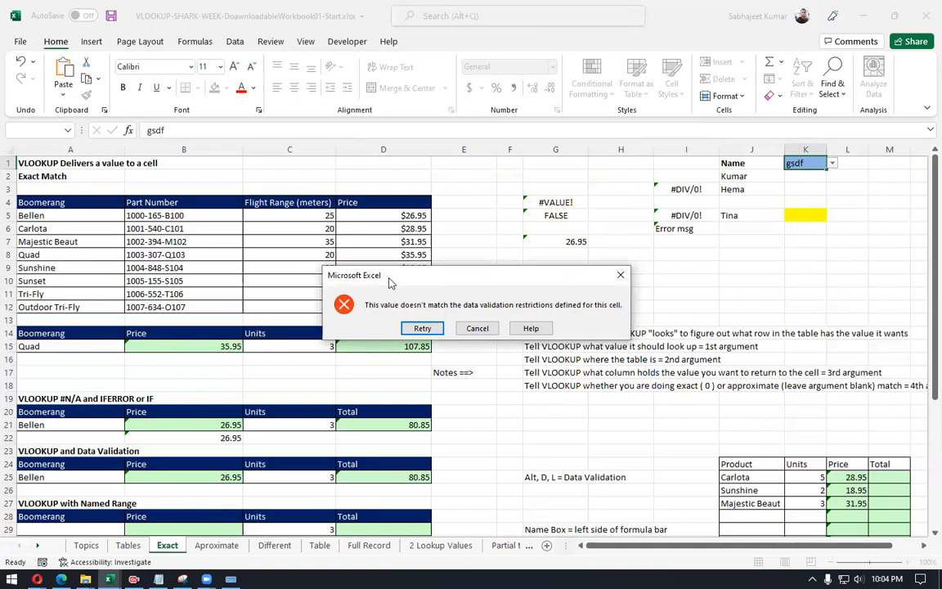
pyautogui.moveTo(395, 277); pyautogui.dragTo(430, 174)
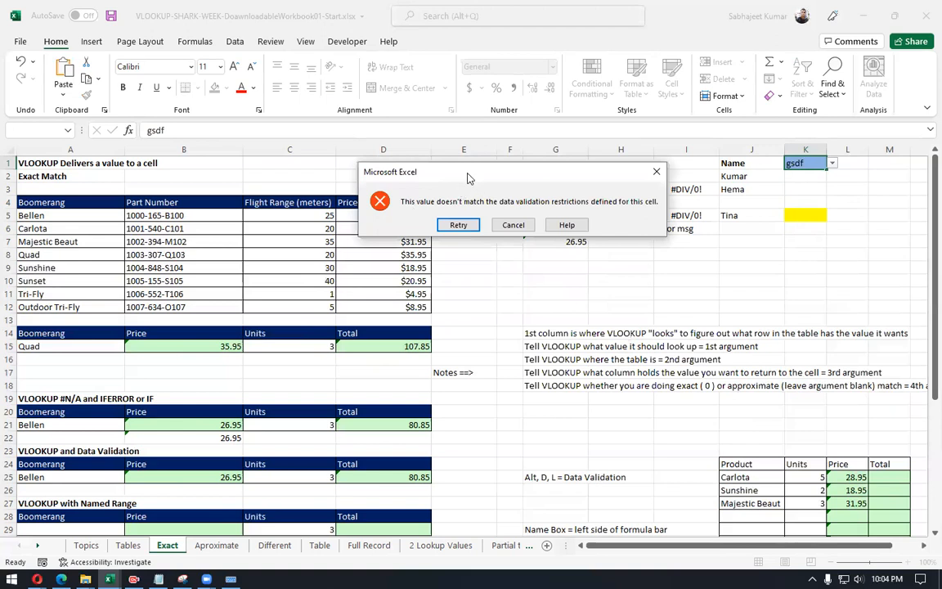
pyautogui.moveTo(470, 178); pyautogui.dragTo(458, 172)
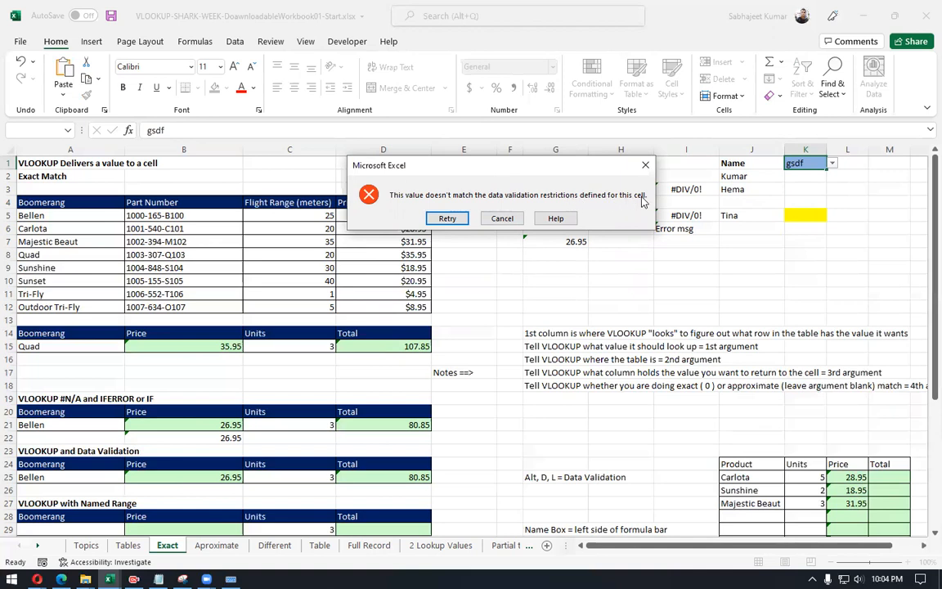
pyautogui.click(503, 218)
# Step: Give K1's data validation an input message titled Input Name with the text Please write name
pyautogui.press('alt')
pyautogui.press('d')
pyautogui.press('l')
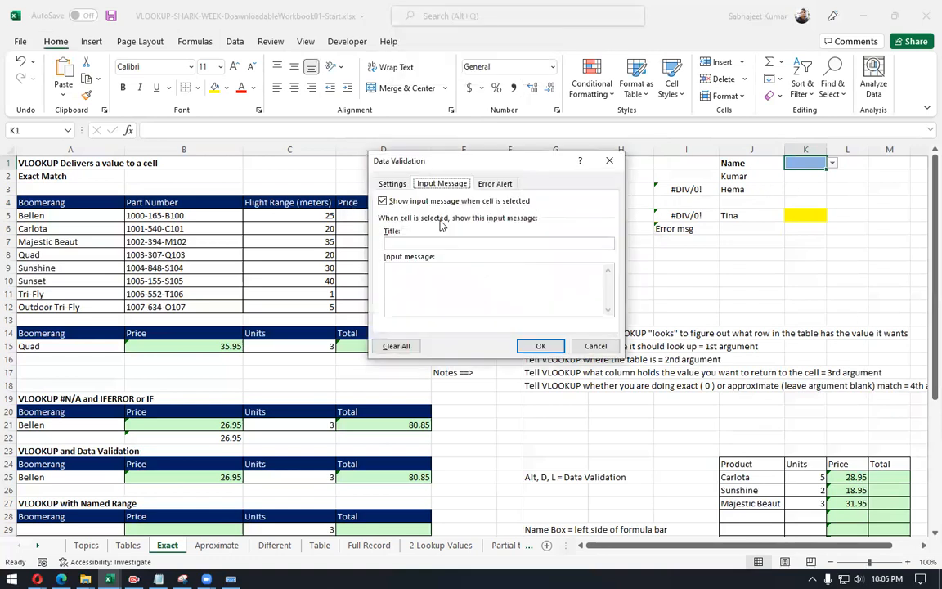
pyautogui.click(410, 242)
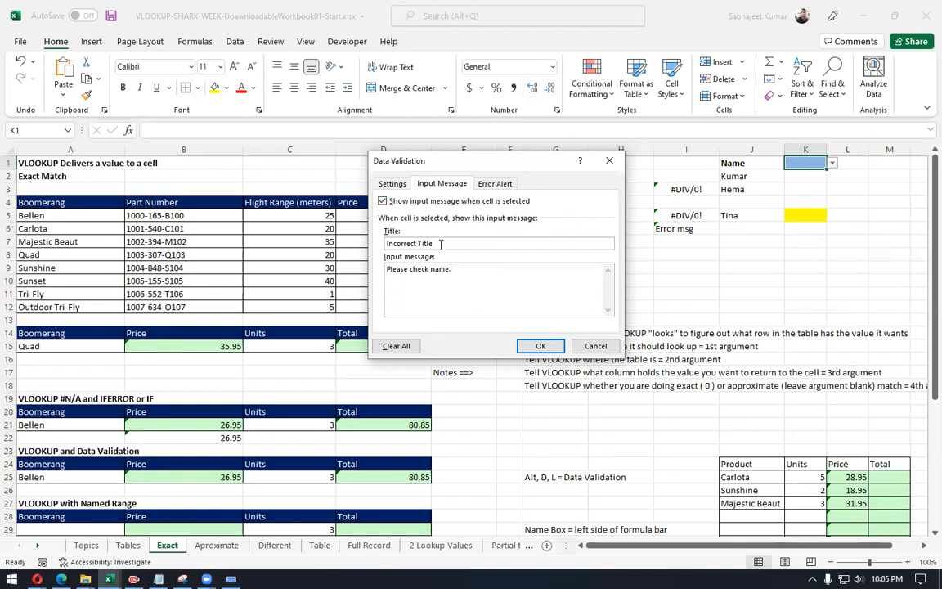
pyautogui.moveTo(441, 243); pyautogui.dragTo(385, 243)
pyautogui.write('Input Name')
pyautogui.press('Tab')
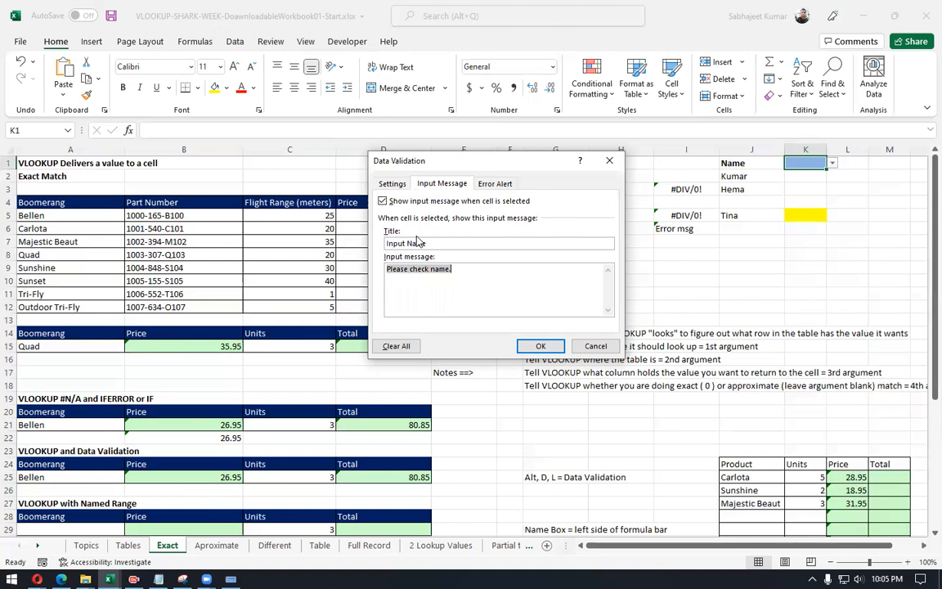
pyautogui.write('Please')
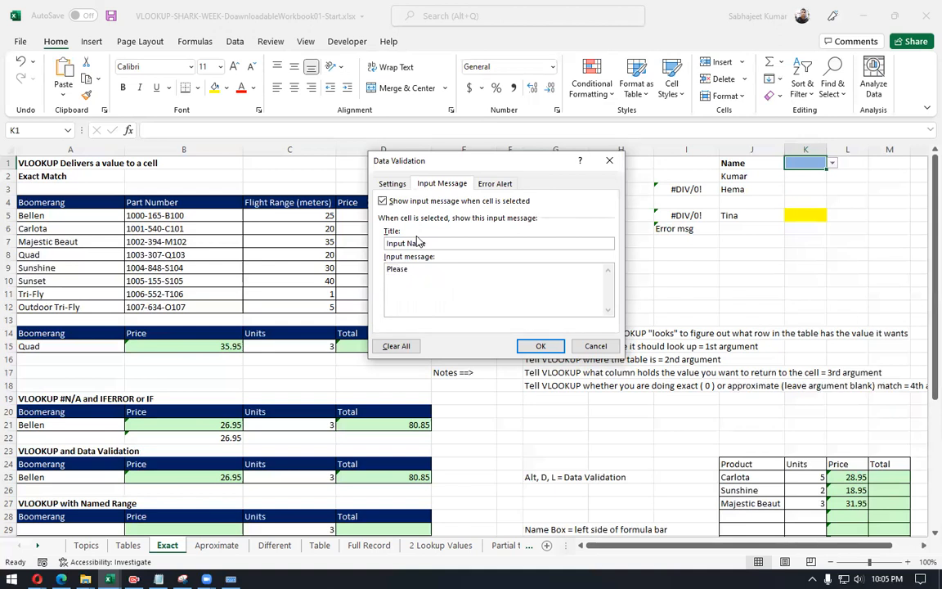
pyautogui.write(' write name')
# Step: Preview the Information and Warning error alert styles for K1, and return the style to Stop
pyautogui.click(493, 183)
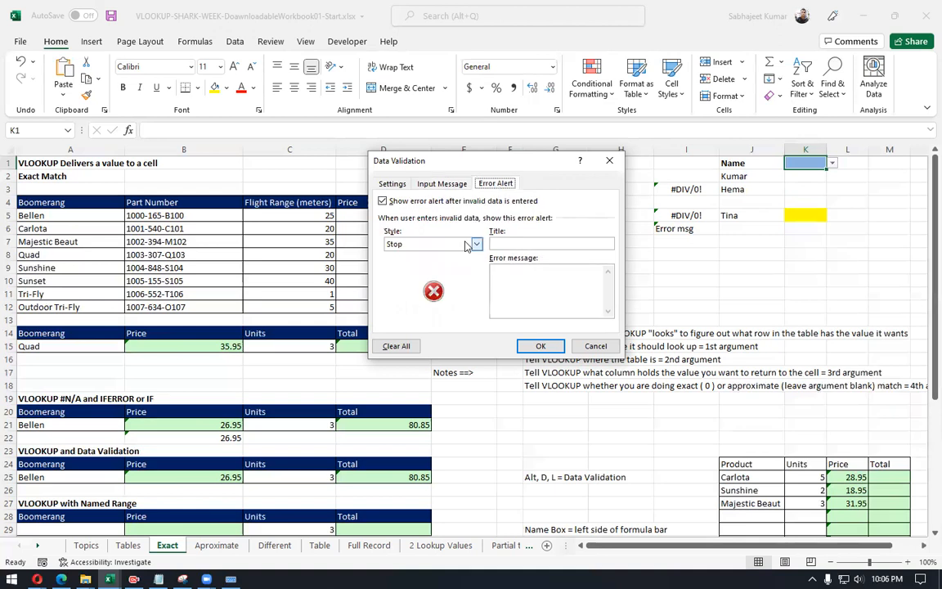
pyautogui.click(474, 244)
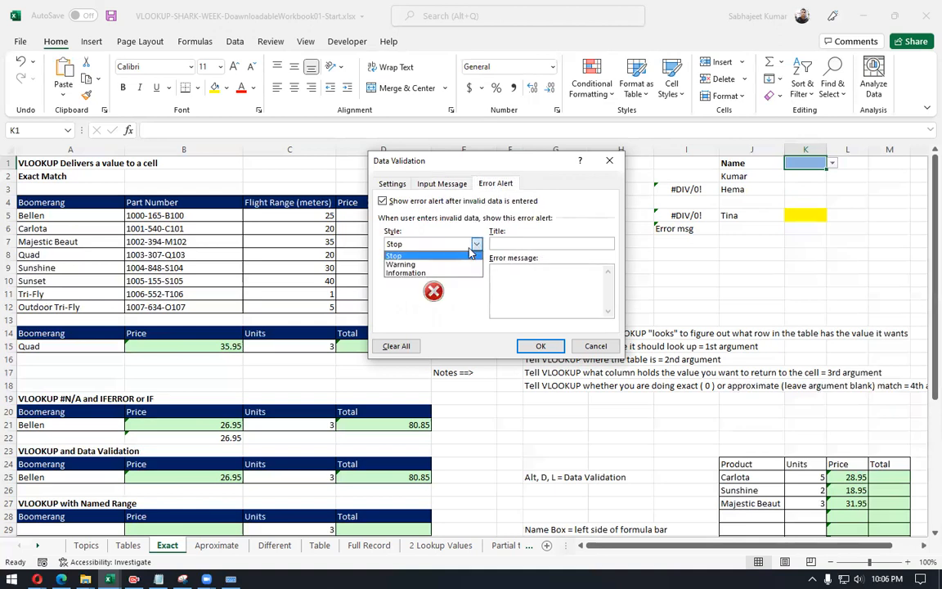
pyautogui.click(432, 275)
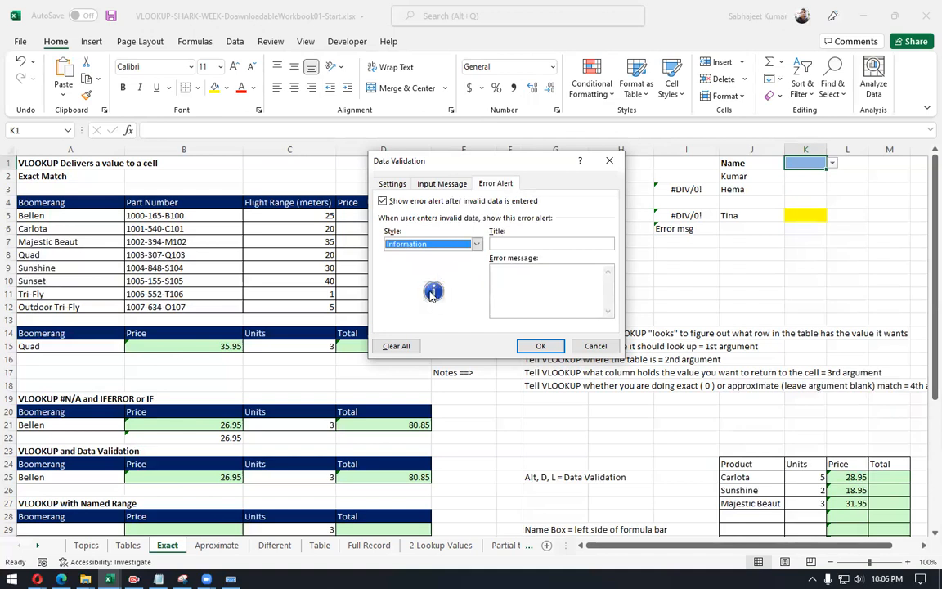
pyautogui.click(477, 244)
pyautogui.click(393, 261)
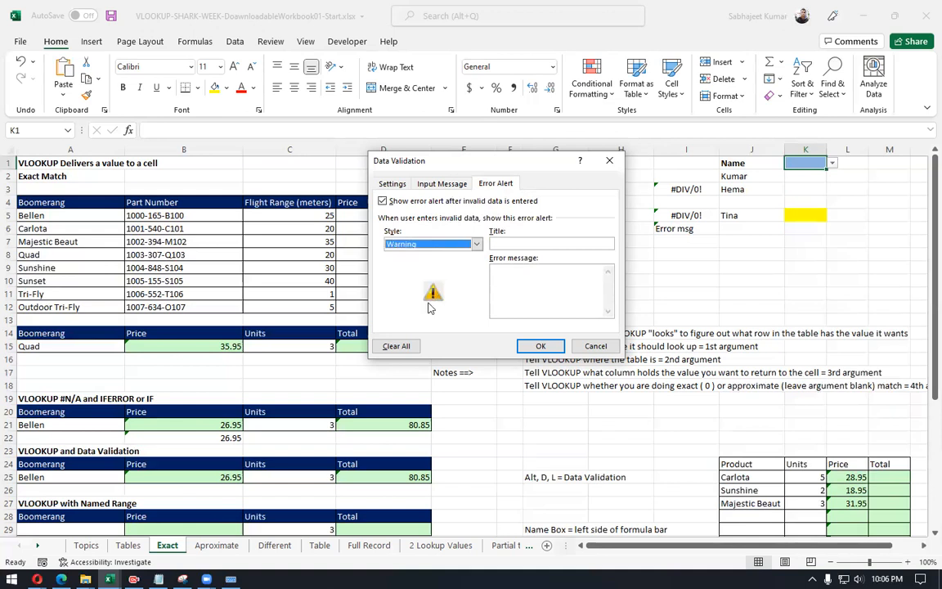
pyautogui.click(476, 243)
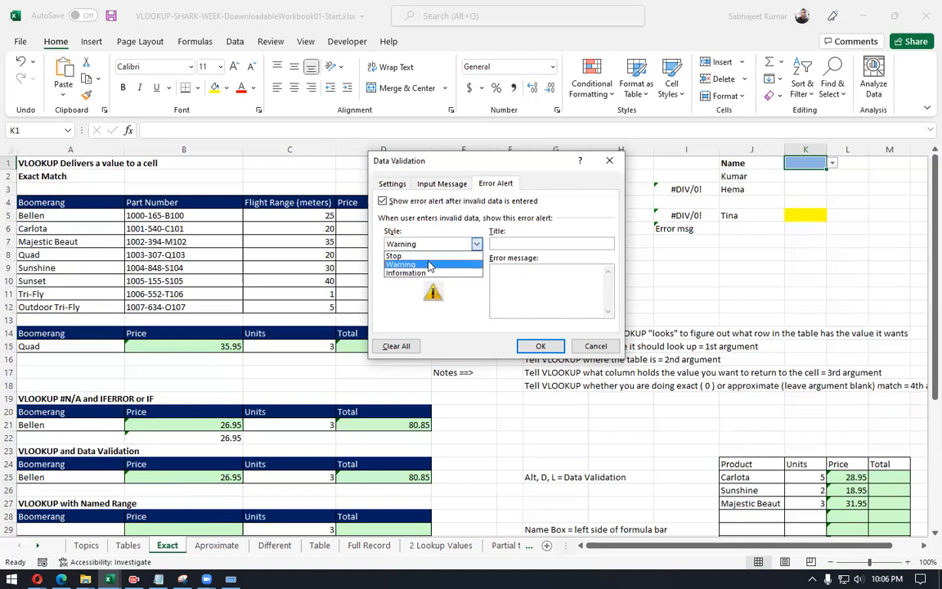
pyautogui.click(391, 253)
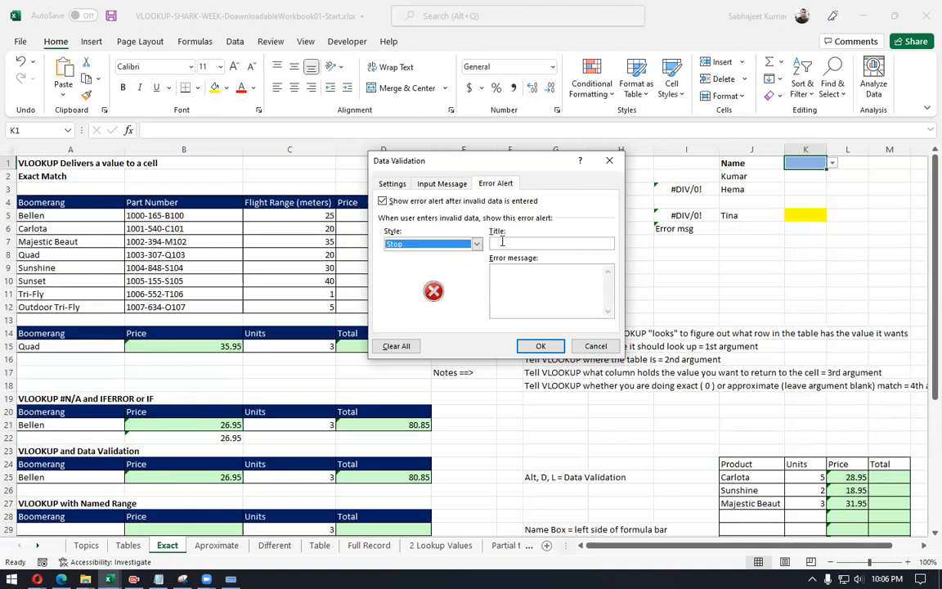
# Step: Title K1's error alert Wrong Input with the message Please give correct name., and apply the validation
pyautogui.click(503, 243)
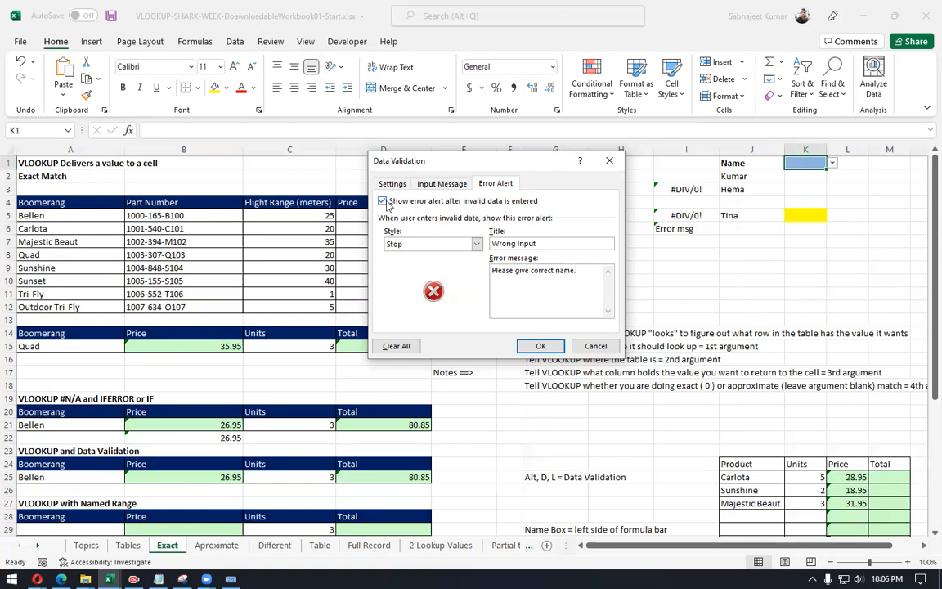
pyautogui.click(539, 347)
pyautogui.click(799, 256)
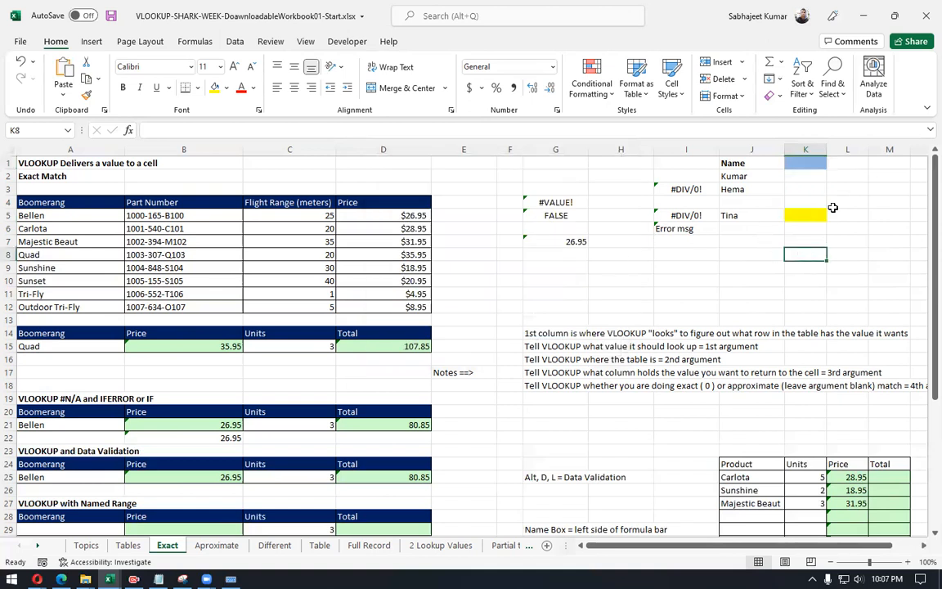
# Step: Test K1's custom input message and error alert with the unlisted value gf, and cancel the entry
pyautogui.click(817, 163)
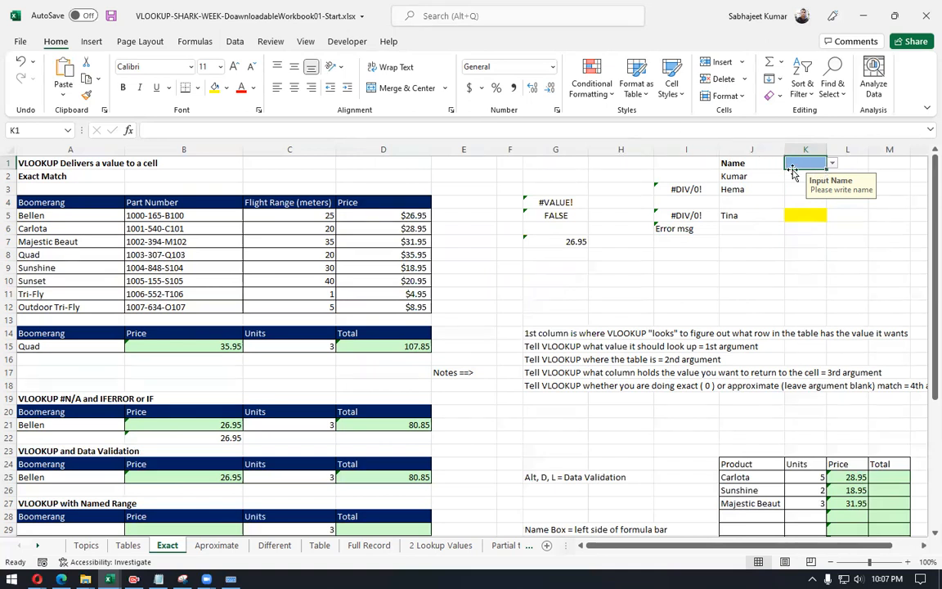
pyautogui.write('gf')
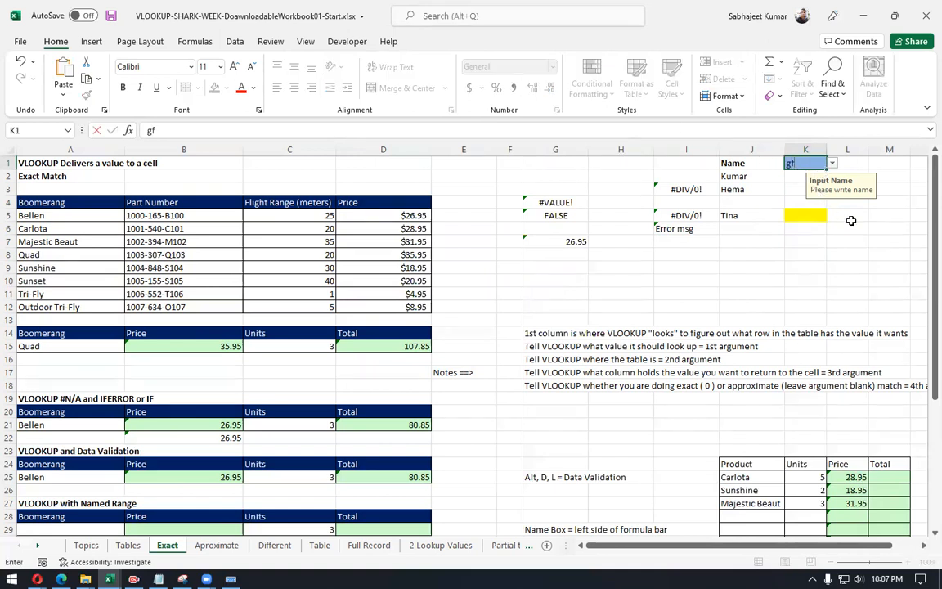
pyautogui.press('Return')
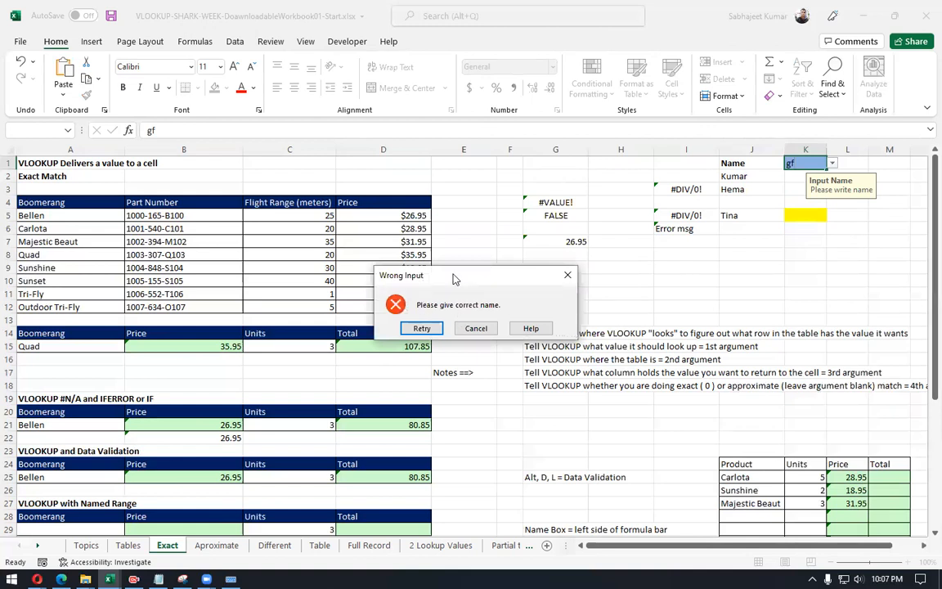
pyautogui.moveTo(454, 276); pyautogui.dragTo(321, 213)
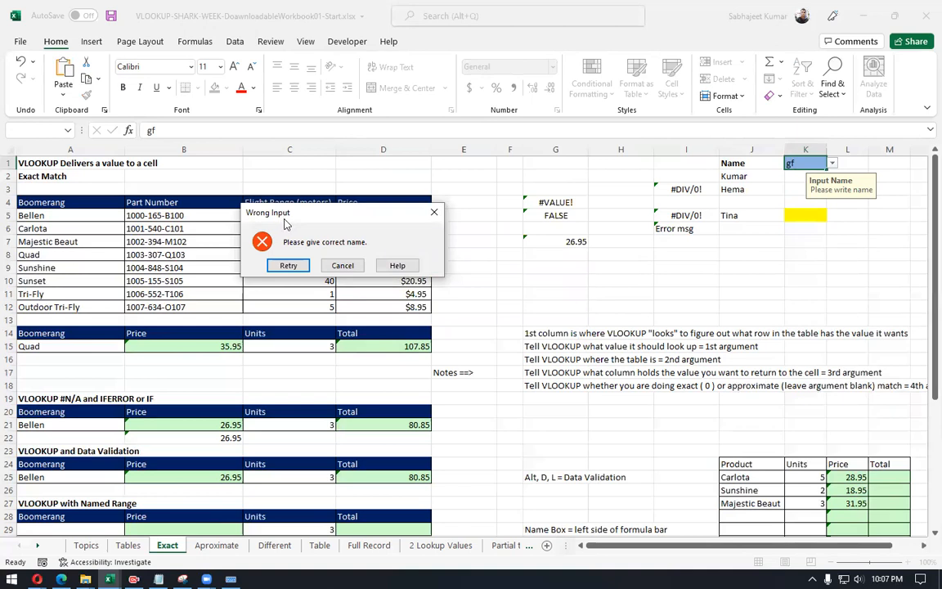
pyautogui.click(343, 266)
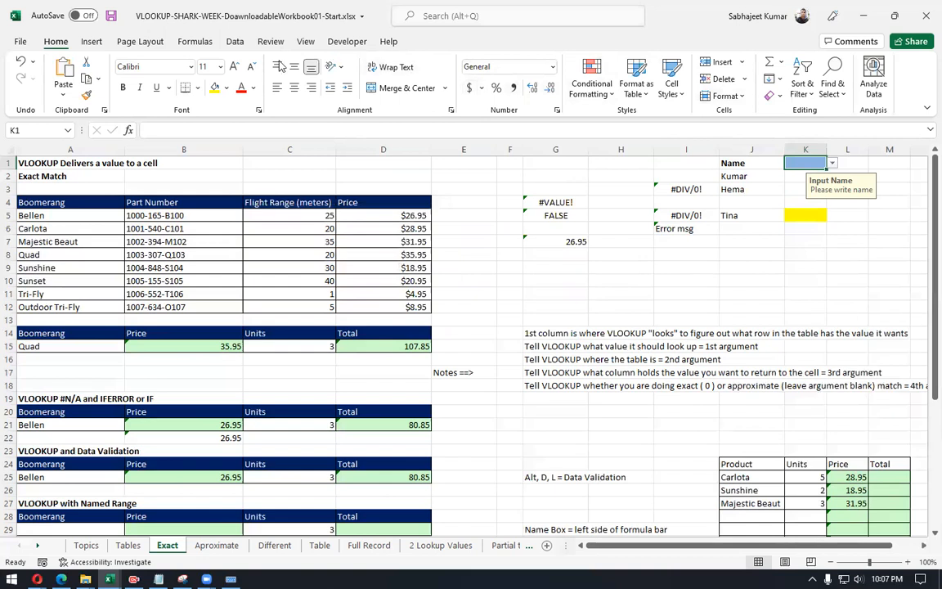
# Step: Review the custom error alert and input message texts in K1's data validation settings
pyautogui.hotkey('alt', 'd')
pyautogui.press('l')
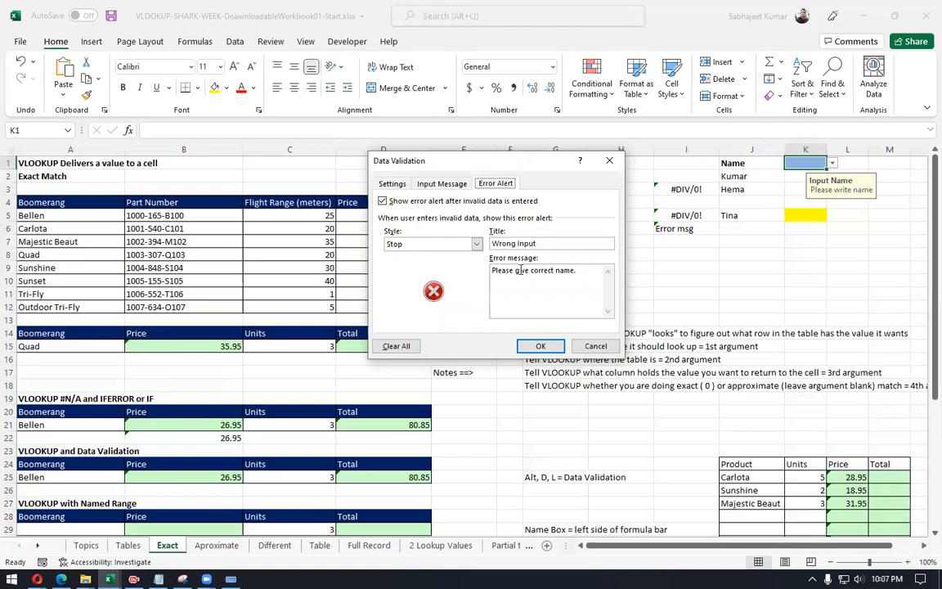
pyautogui.moveTo(585, 274); pyautogui.dragTo(481, 275)
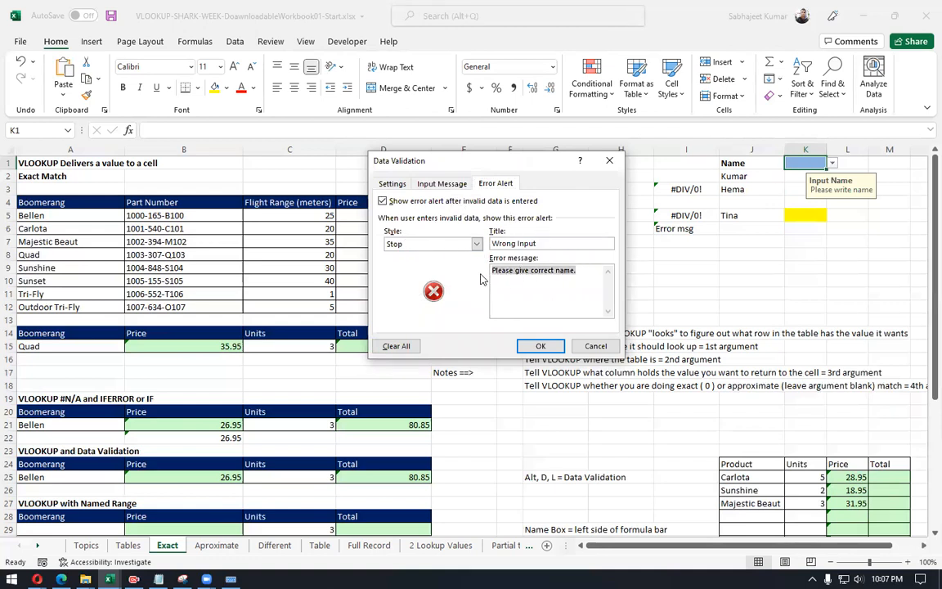
pyautogui.click(442, 184)
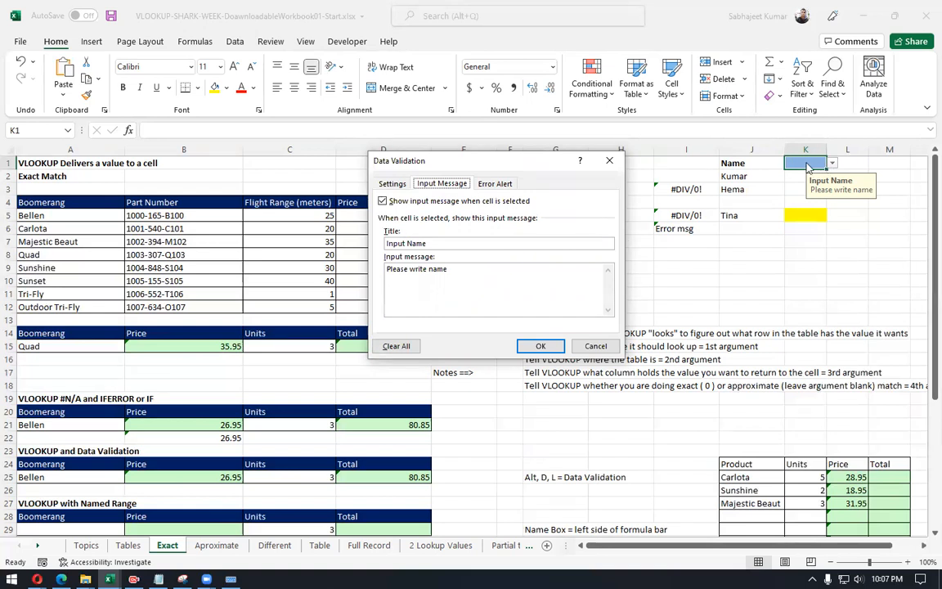
pyautogui.moveTo(441, 246); pyautogui.dragTo(384, 242)
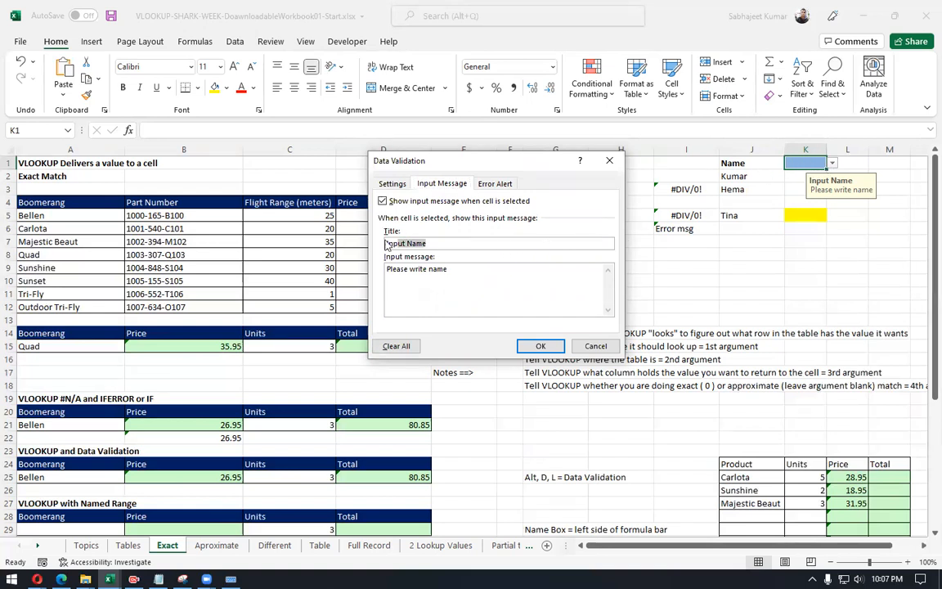
pyautogui.moveTo(463, 268); pyautogui.dragTo(385, 267)
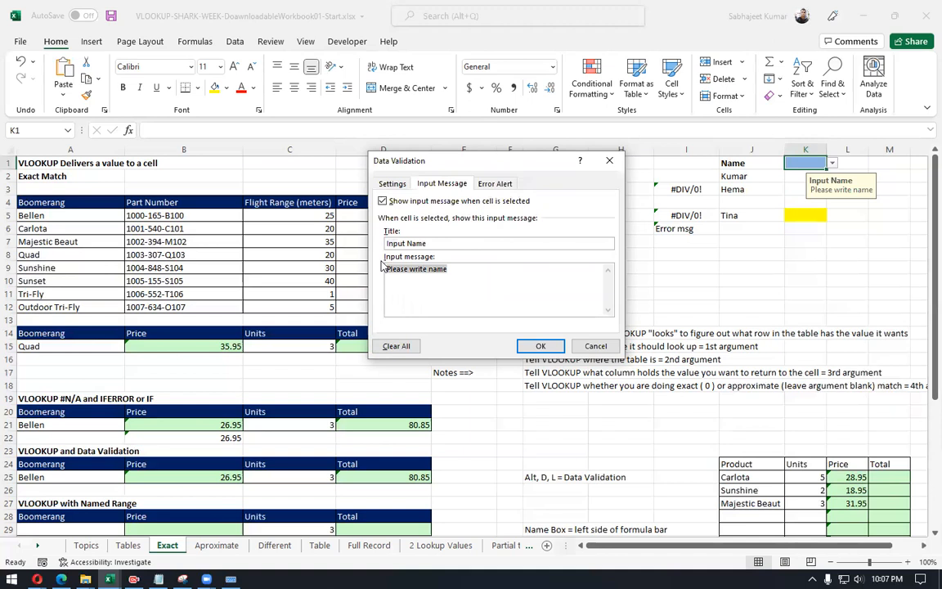
# Step: Clear all data validation settings from K1, check the emptied criteria and error alert, and apply the change
pyautogui.click(401, 348)
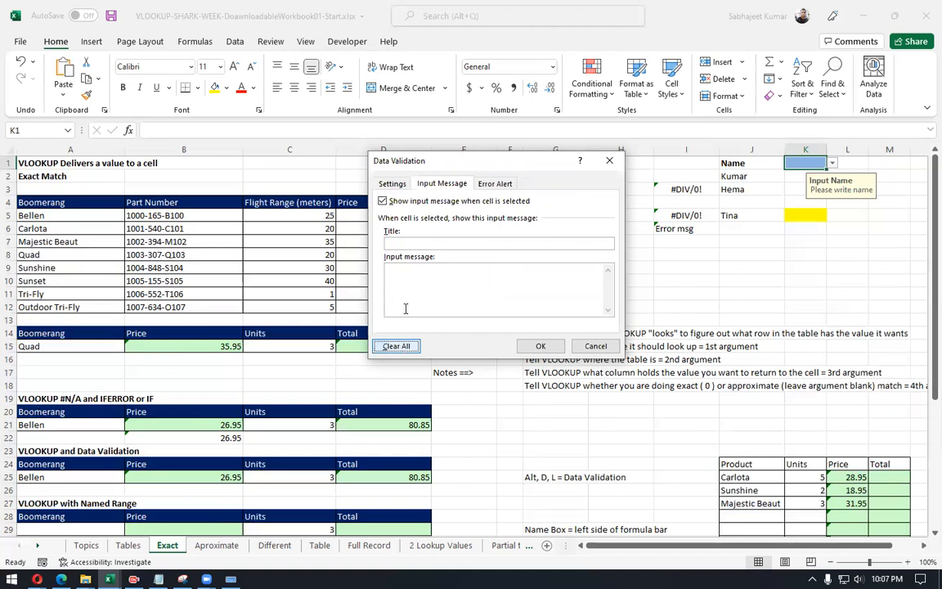
pyautogui.click(394, 183)
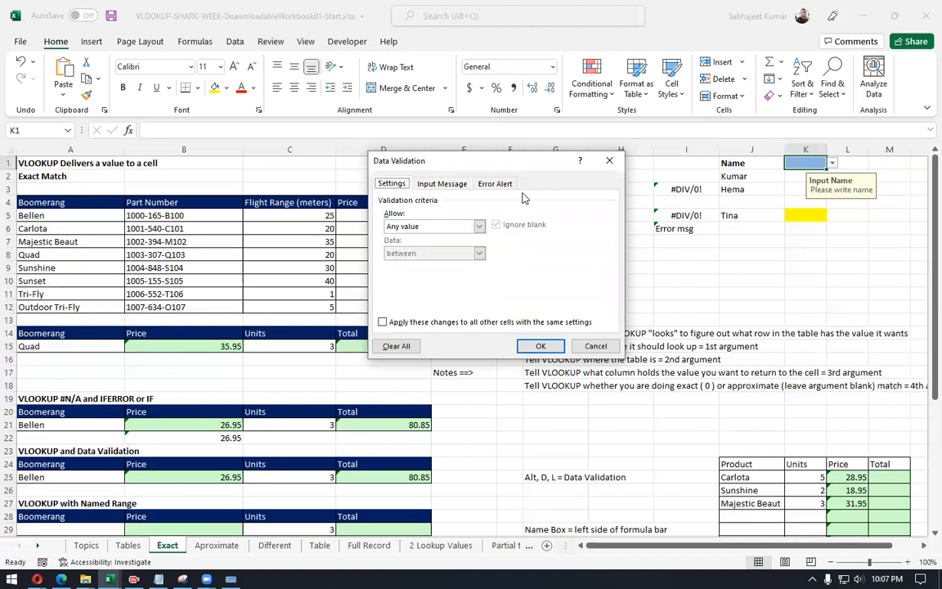
pyautogui.click(494, 184)
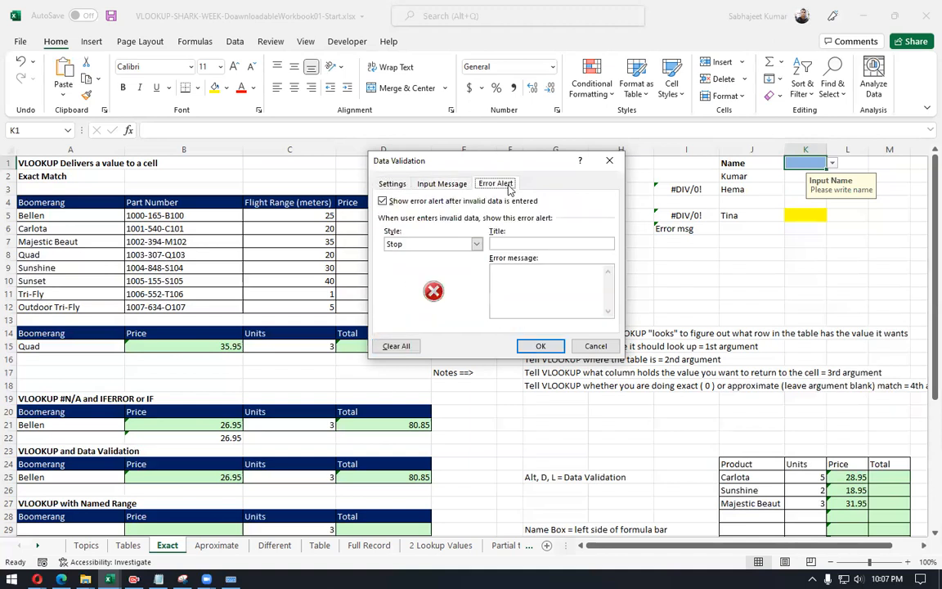
pyautogui.click(394, 184)
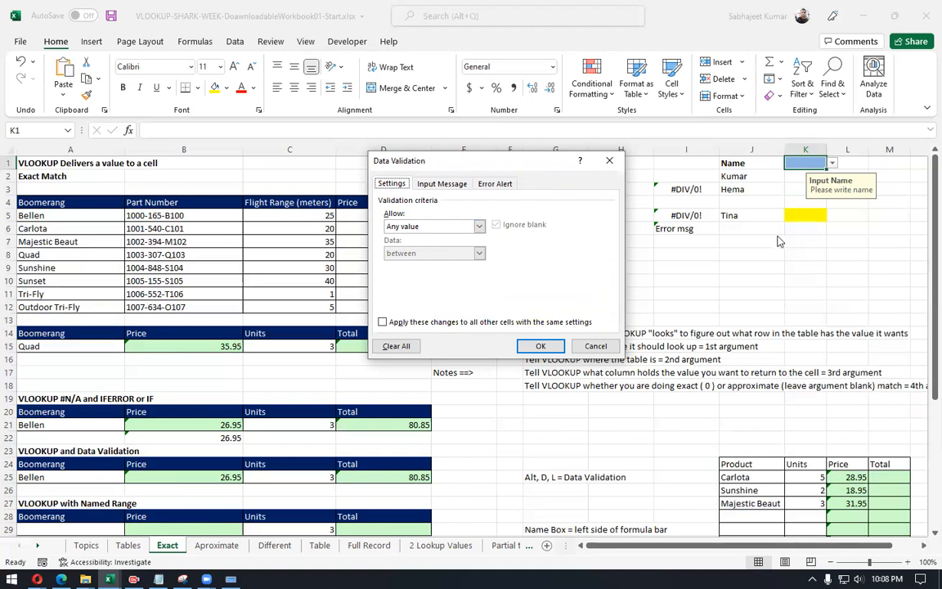
pyautogui.click(537, 348)
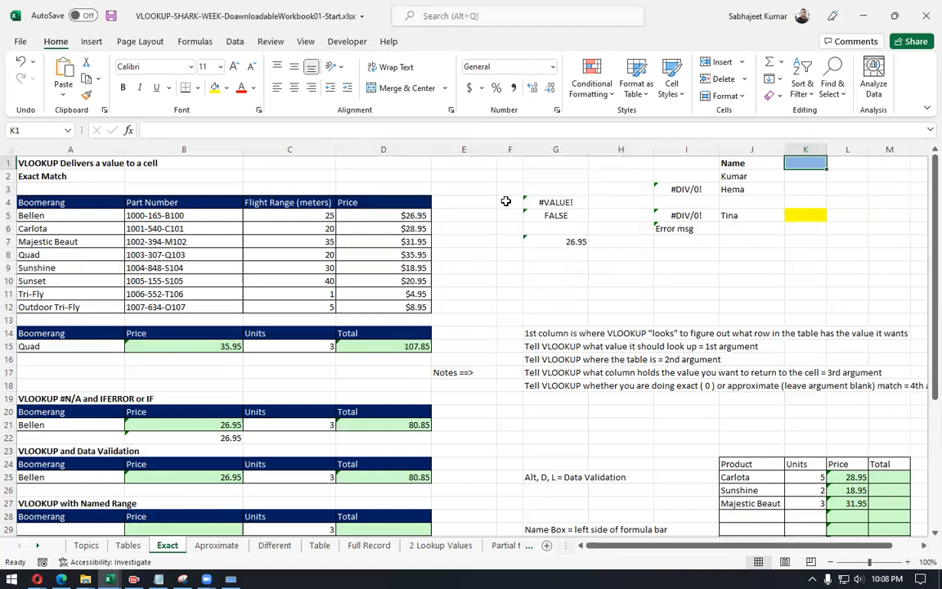
# Step: Move the Name list from J1:J5 to column M, starting at M1
pyautogui.click(884, 166)
pyautogui.press('Right')
pyautogui.press('Right')
pyautogui.press('Right')
pyautogui.press('Left')
pyautogui.press('Left')
pyautogui.press('Down')
pyautogui.press('Left')
pyautogui.press('Left')
pyautogui.press('Left')
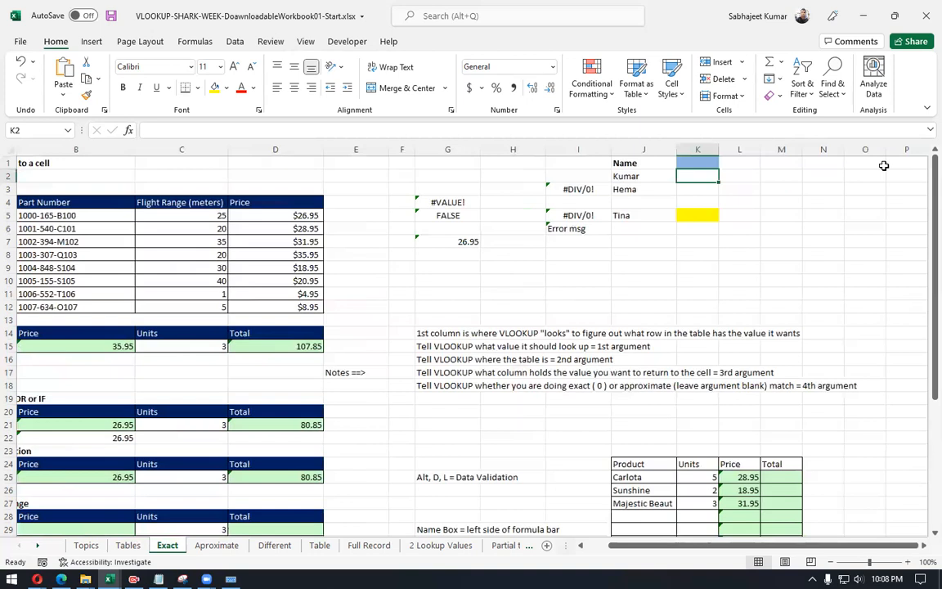
pyautogui.press('Left')
pyautogui.press('Up')
pyautogui.hotkey('shift', 'Down')
pyautogui.hotkey('shift', 'Down')
pyautogui.hotkey('shift', 'Down')
pyautogui.hotkey('shift', 'Down')
pyautogui.hotkey('ctrl', 'x')
pyautogui.press('Right')
pyautogui.press('Right')
pyautogui.press('Right')
pyautogui.hotkey('ctrl', 'v')
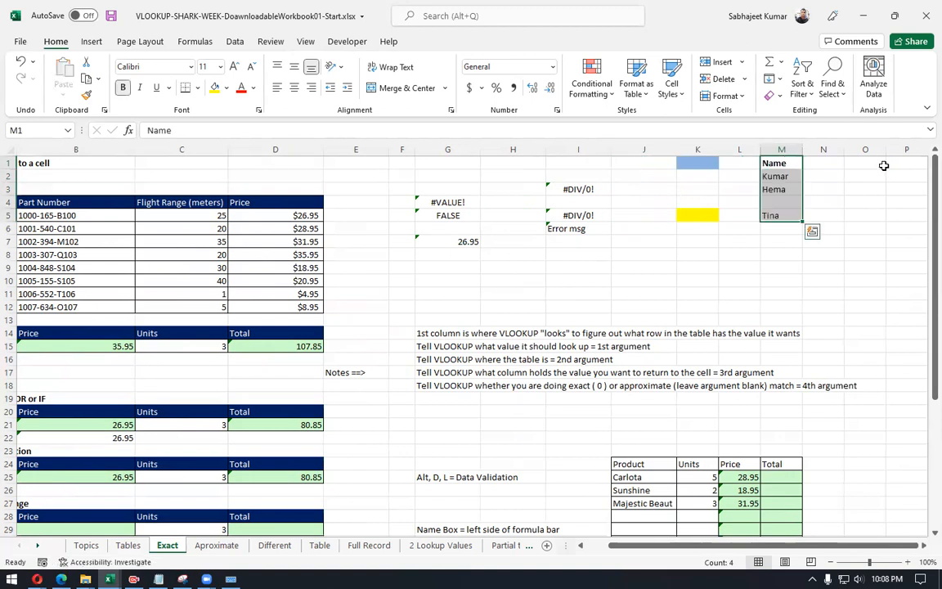
# Step: Move the last name in the list from M5 to M4 to close the blank gap
pyautogui.press('Down')
pyautogui.press('Down')
pyautogui.press('Down')
pyautogui.press('Down')
pyautogui.hotkey('ctrl', 'x')
pyautogui.press('Up')
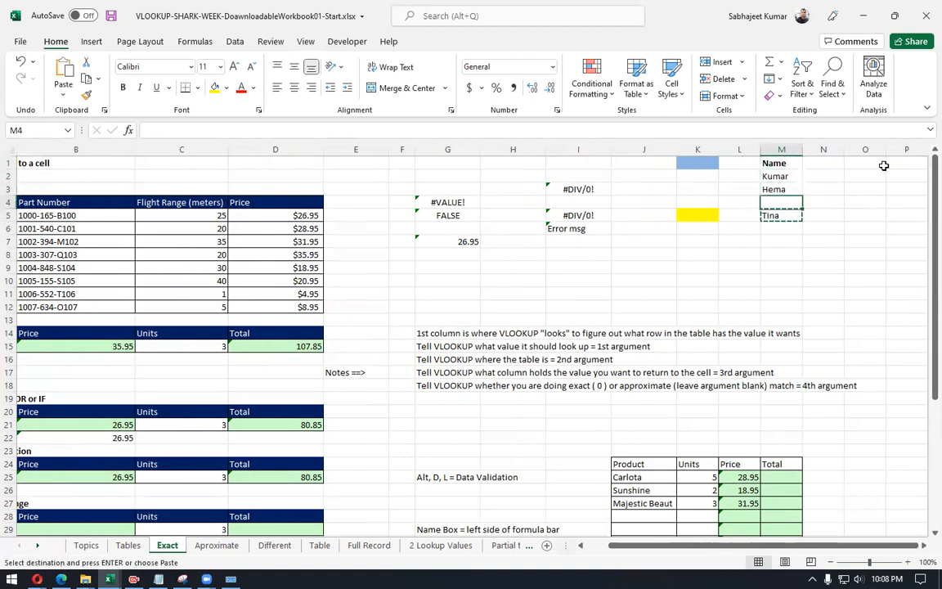
pyautogui.hotkey('ctrl', 'v')
# Step: Enter the heading Age in N1, beside the Name heading
pyautogui.press('Up')
pyautogui.press('Up')
pyautogui.press('Right')
pyautogui.press('Up')
pyautogui.write('A')
pyautogui.press('Escape')
pyautogui.write('A')
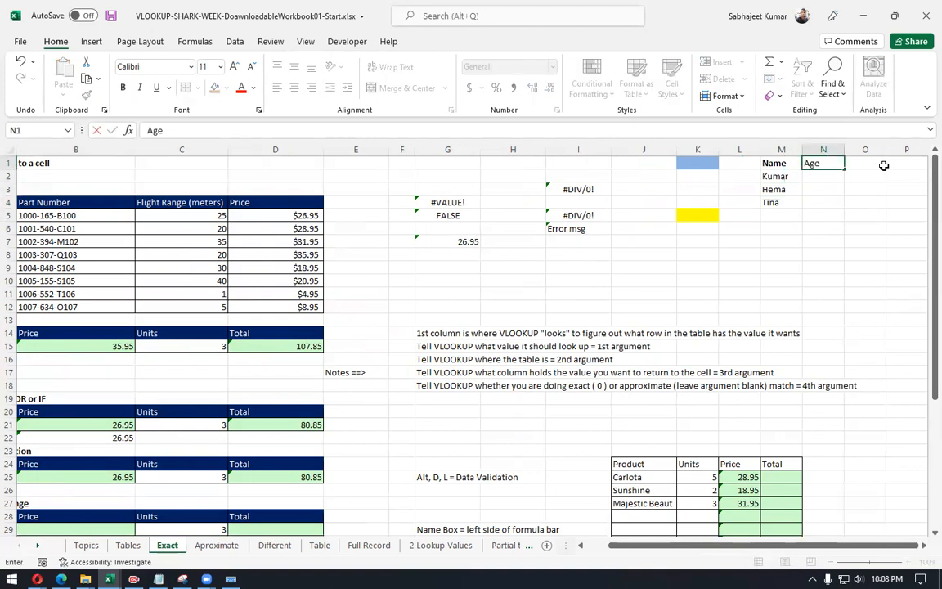
pyautogui.write('ge')
pyautogui.hotkey('ctrl', 'Return')
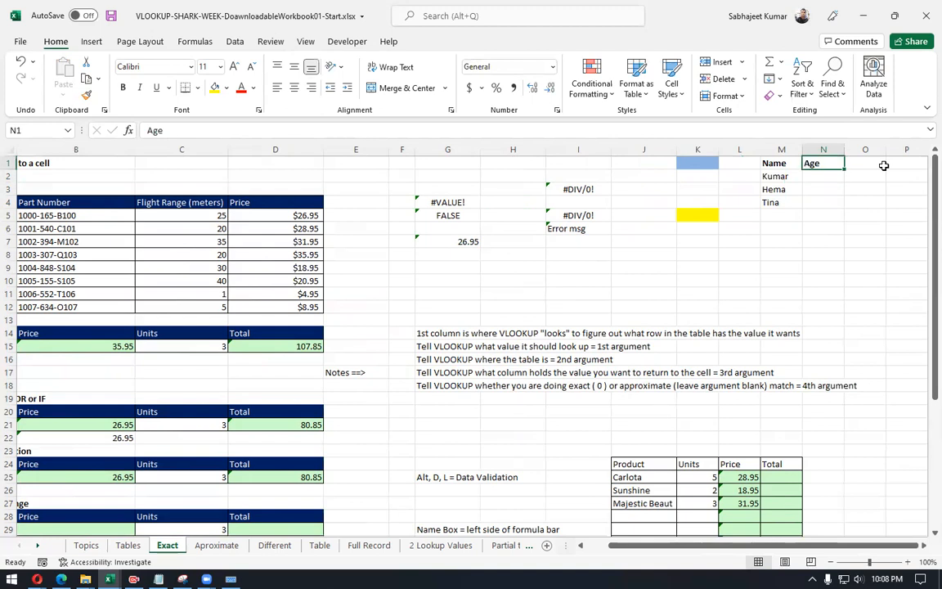
# Step: Note the allowed age range 18-30 in P1
pyautogui.click(884, 166)
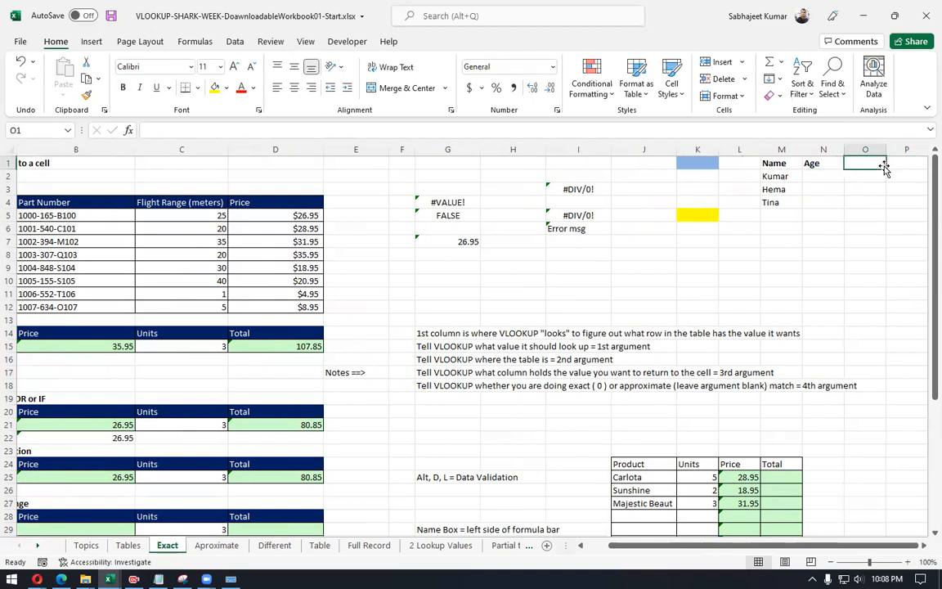
pyautogui.hscroll(2, 885, 166)
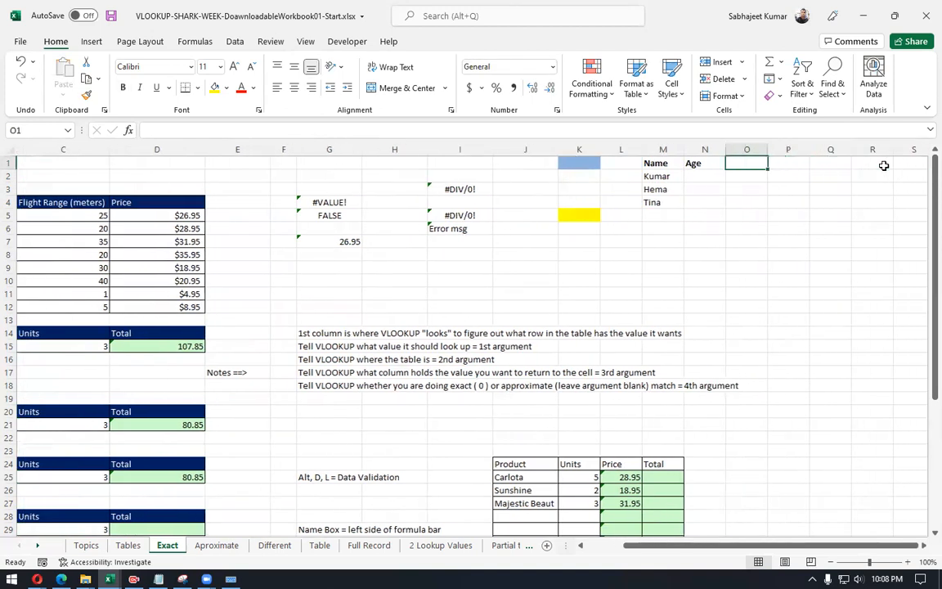
pyautogui.press('Right')
pyautogui.write('18')
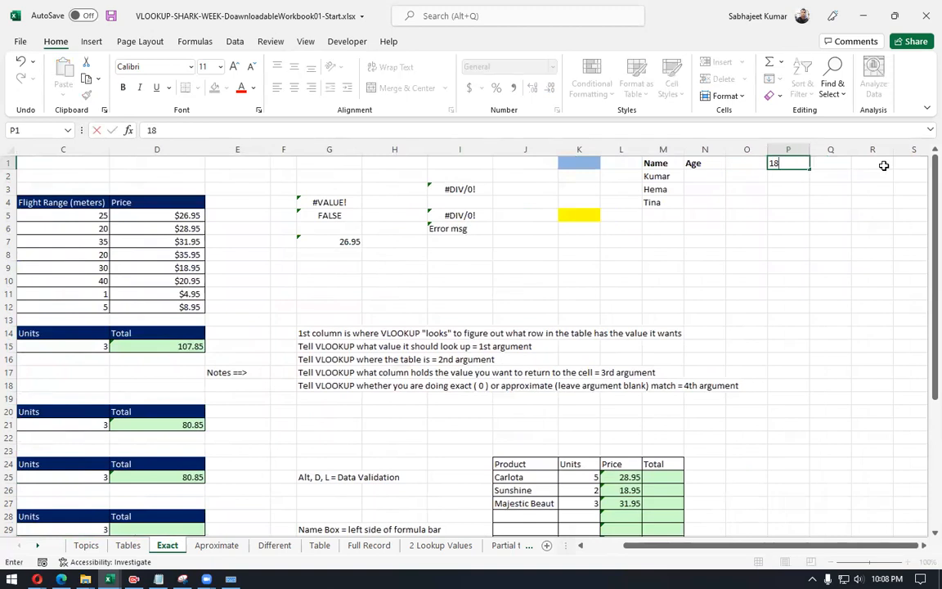
pyautogui.write('-30')
pyautogui.press('Return')
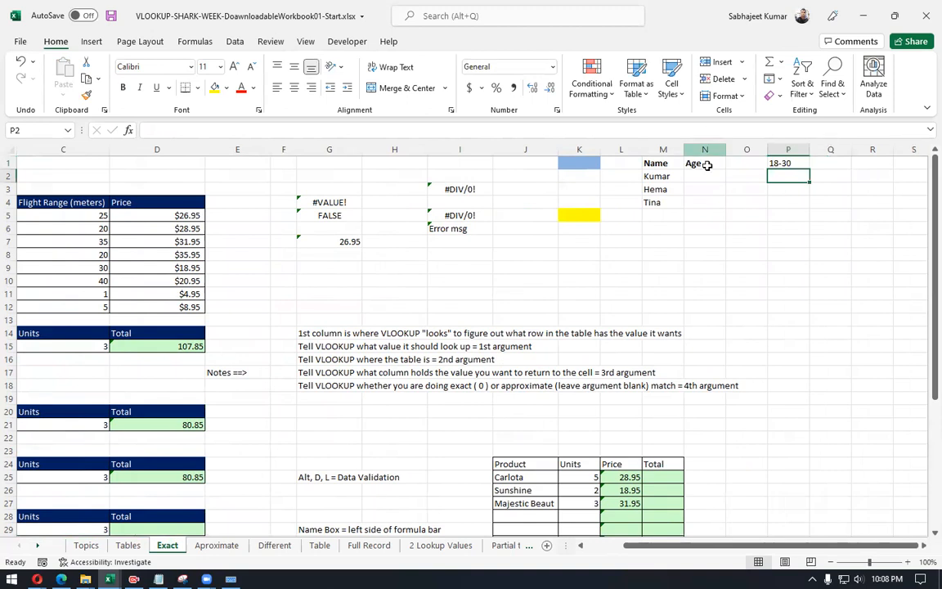
# Step: Enter the trial age 15 in N2, and delete it again
pyautogui.click(706, 173)
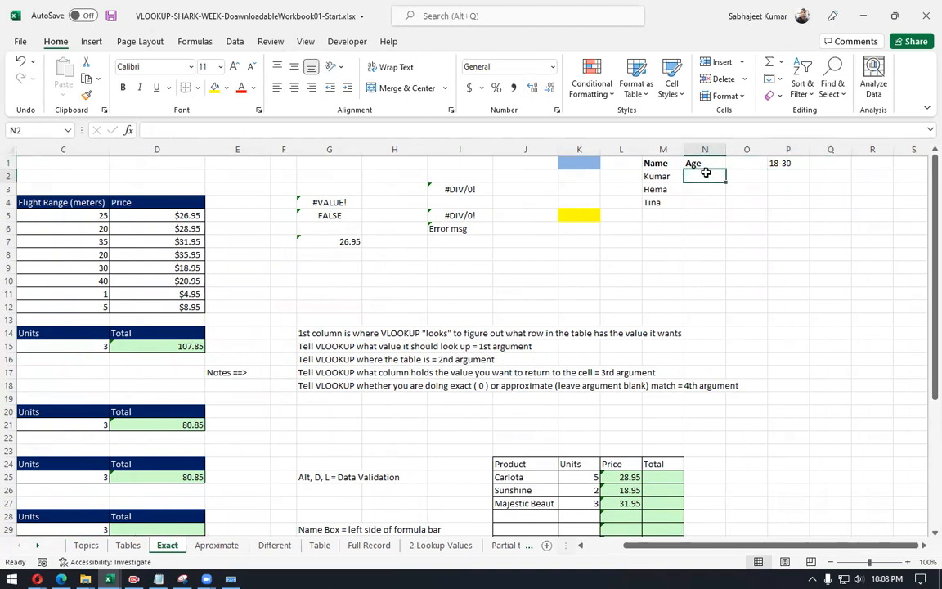
pyautogui.write('15')
pyautogui.press('Return')
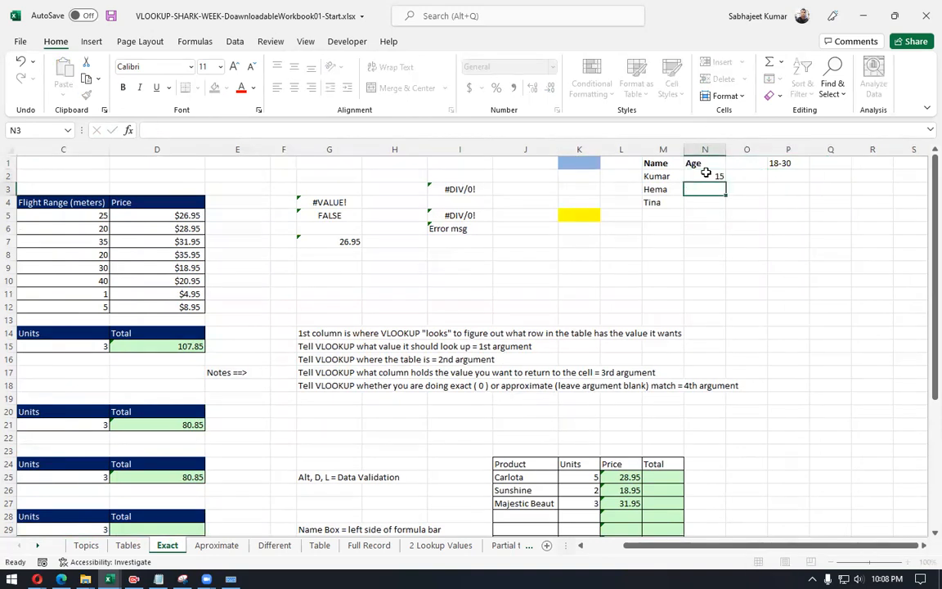
pyautogui.click(706, 173)
pyautogui.press('Delete')
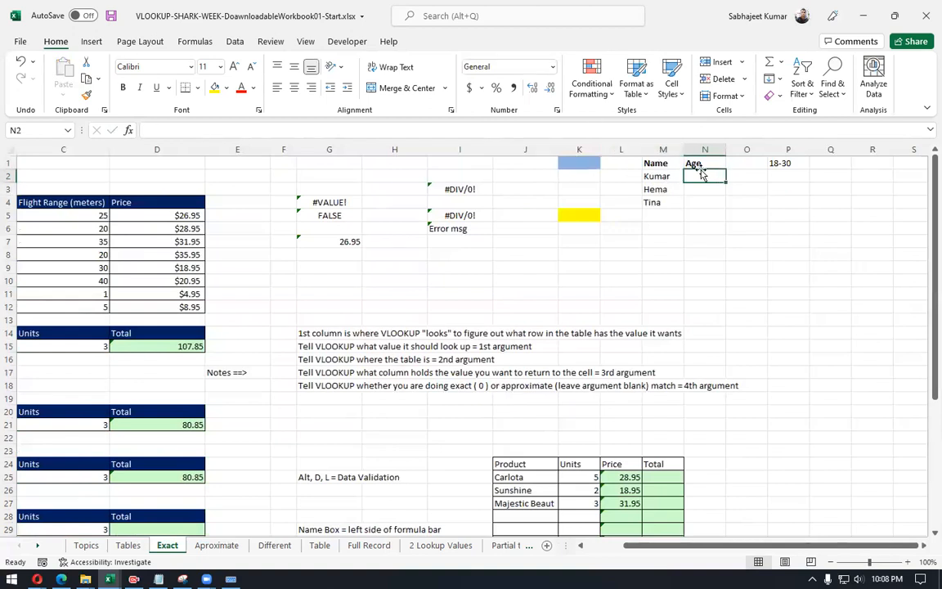
# Step: Open data validation for the age cells N2:N4 and allow whole numbers
pyautogui.moveTo(706, 175); pyautogui.dragTo(704, 199)
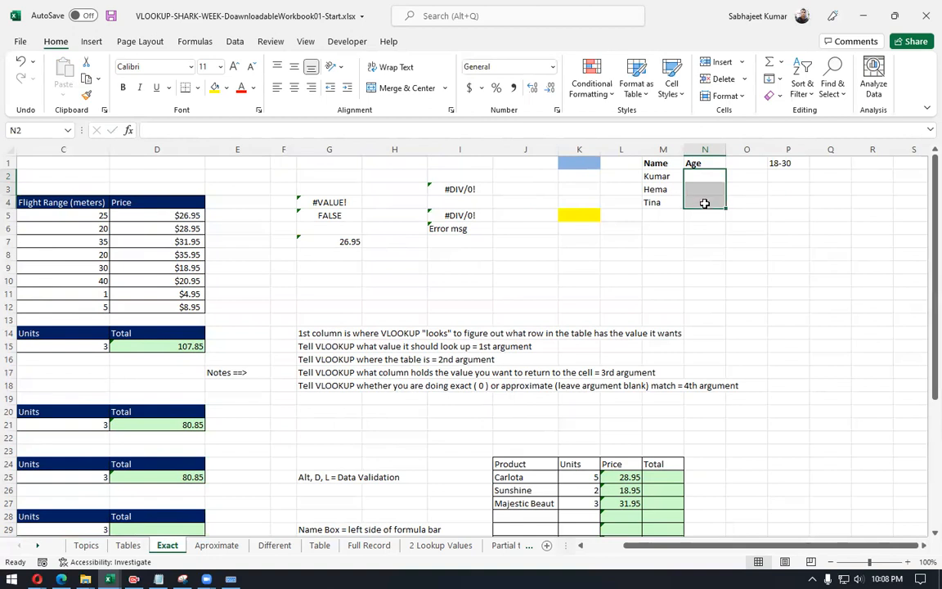
pyautogui.press('alt')
pyautogui.press('d')
pyautogui.press('l')
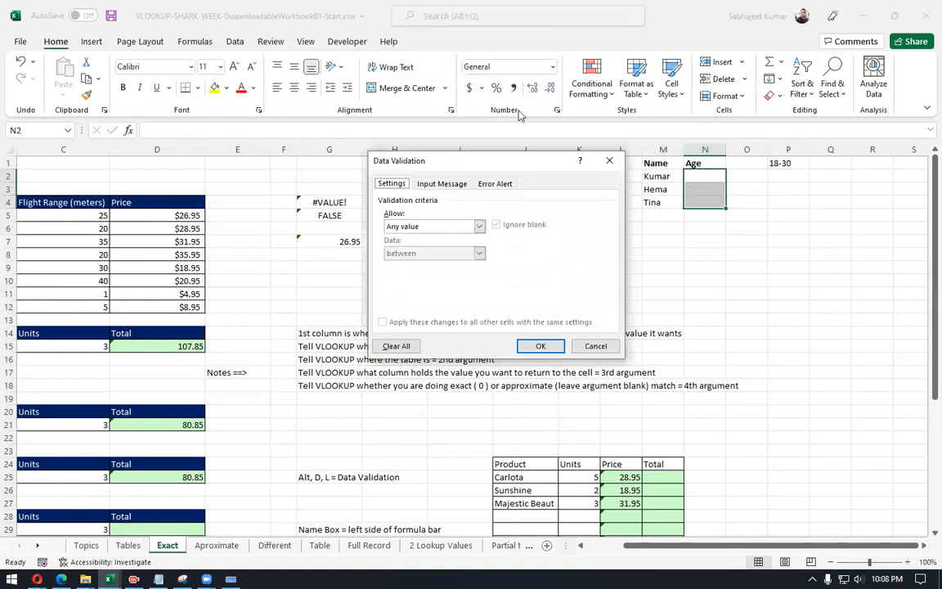
pyautogui.click(478, 226)
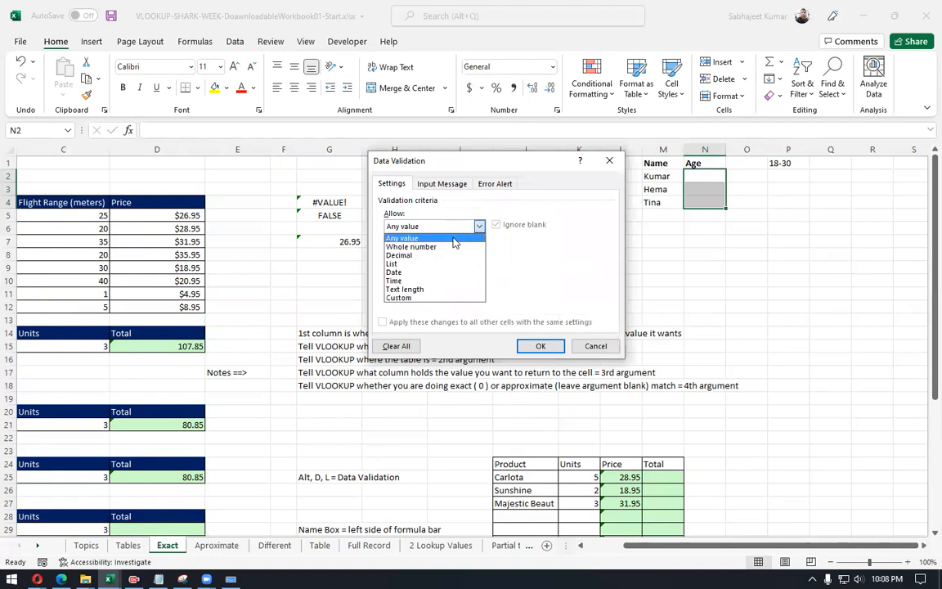
pyautogui.click(433, 246)
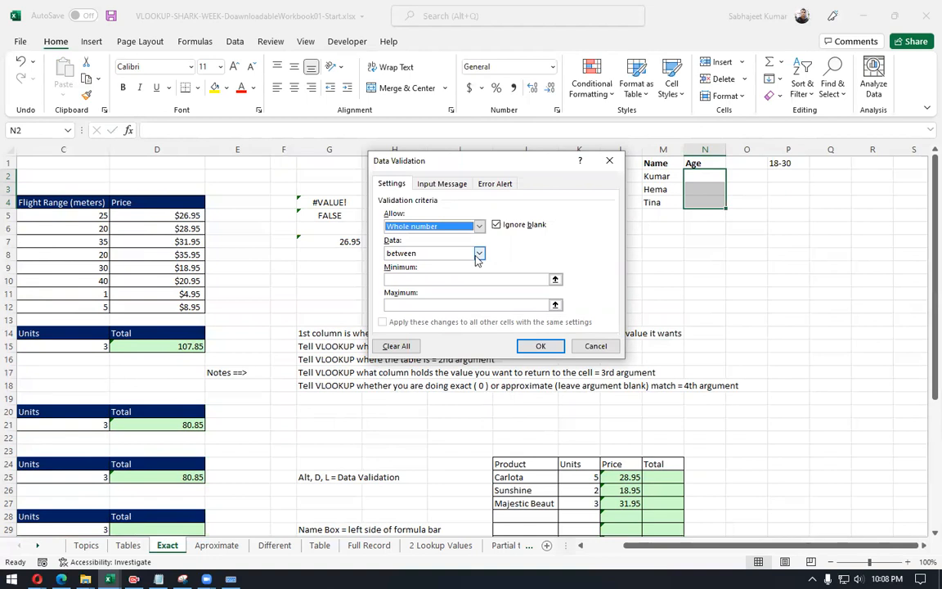
# Step: Try the not between condition for the age validation, and switch the condition back to between
pyautogui.click(478, 254)
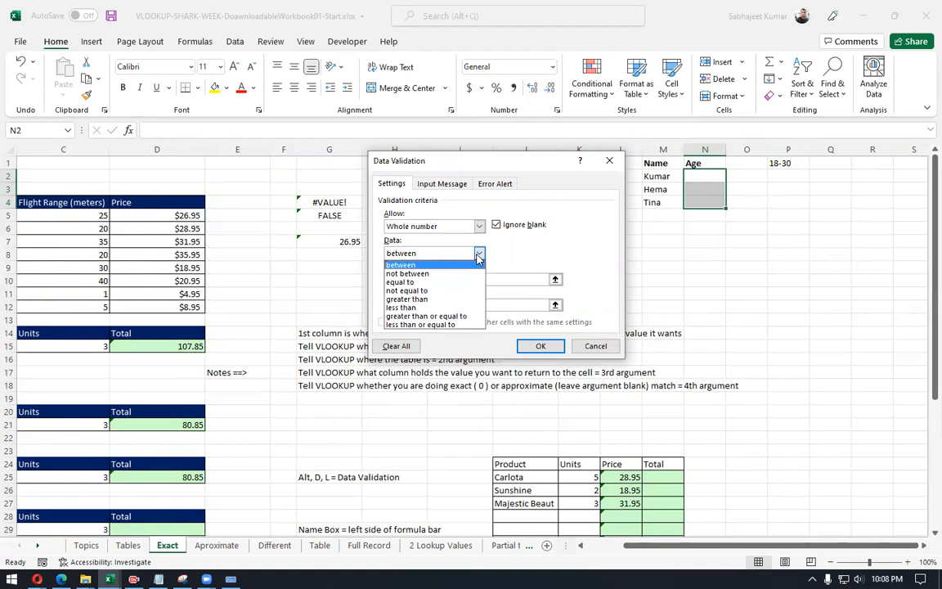
pyautogui.click(421, 274)
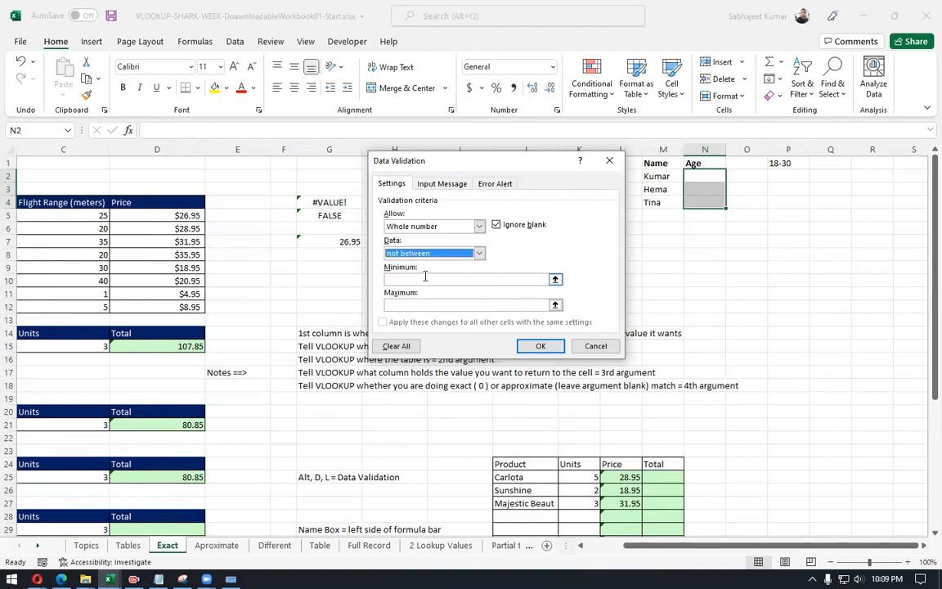
pyautogui.click(425, 279)
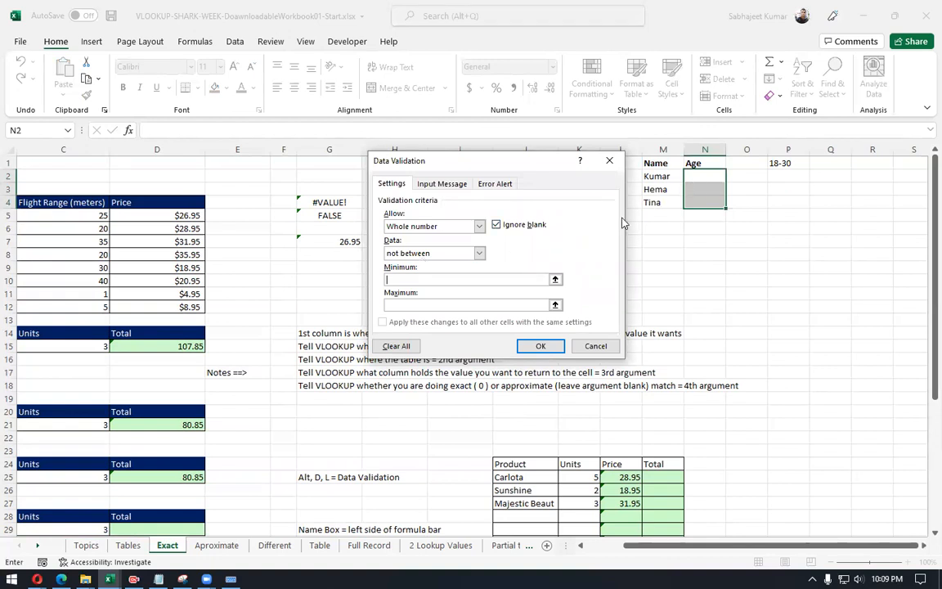
pyautogui.click(479, 253)
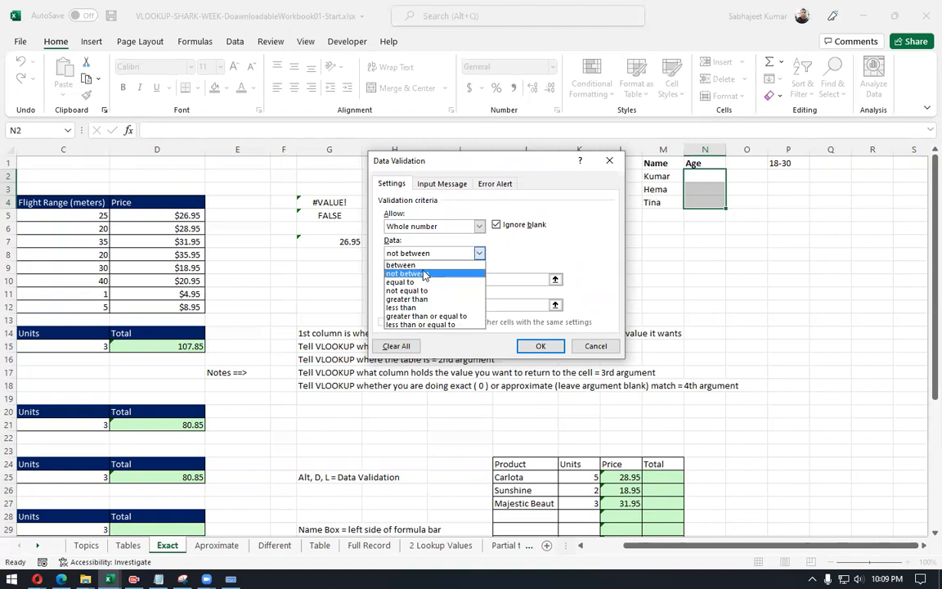
pyautogui.click(424, 265)
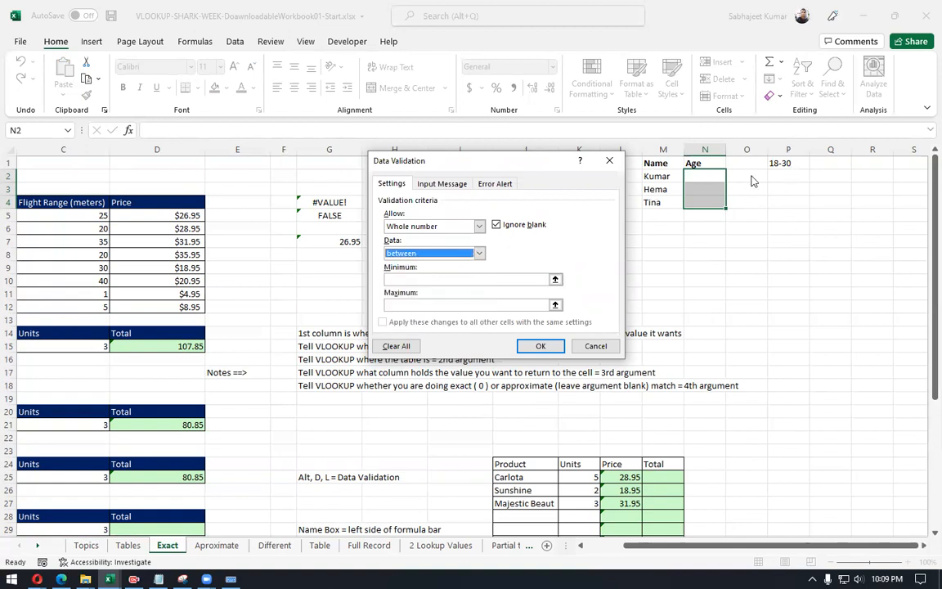
# Step: Set the age validation's minimum to 18 and maximum to 30
pyautogui.click(447, 278)
pyautogui.write('18')
pyautogui.click(417, 302)
pyautogui.write('30')
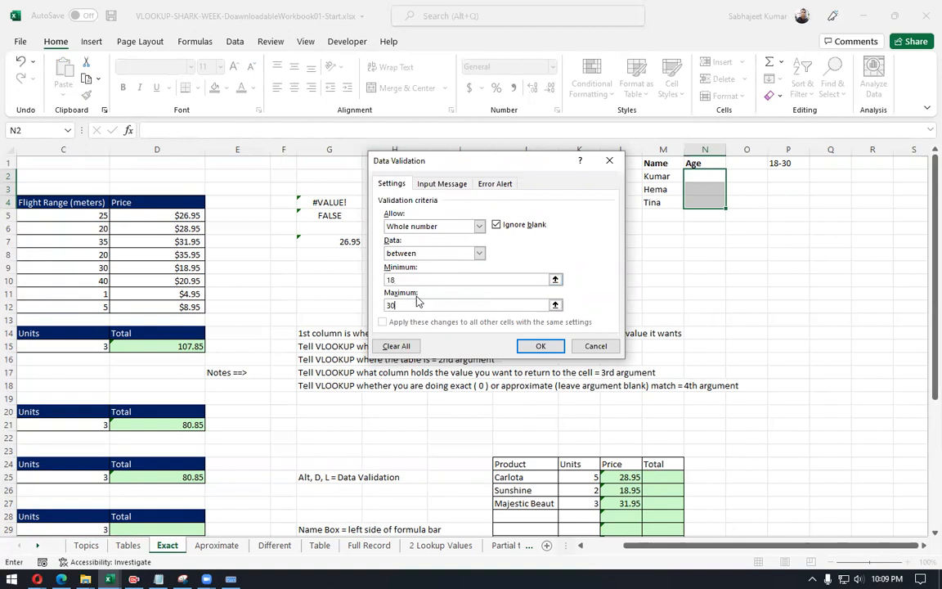
# Step: Allow decimal values in the age validation and try the equal to condition with the value 100
pyautogui.click(480, 227)
pyautogui.click(415, 254)
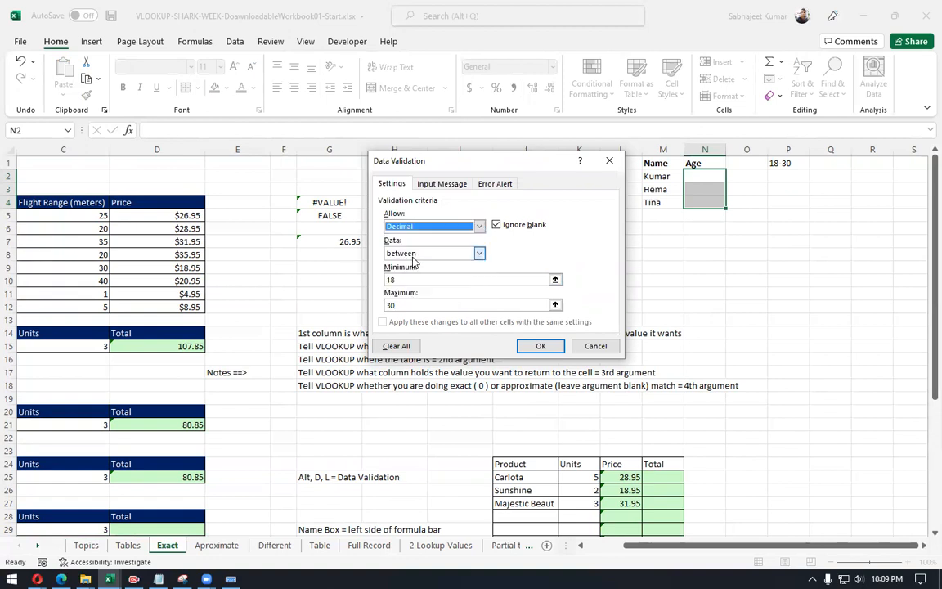
pyautogui.click(421, 280)
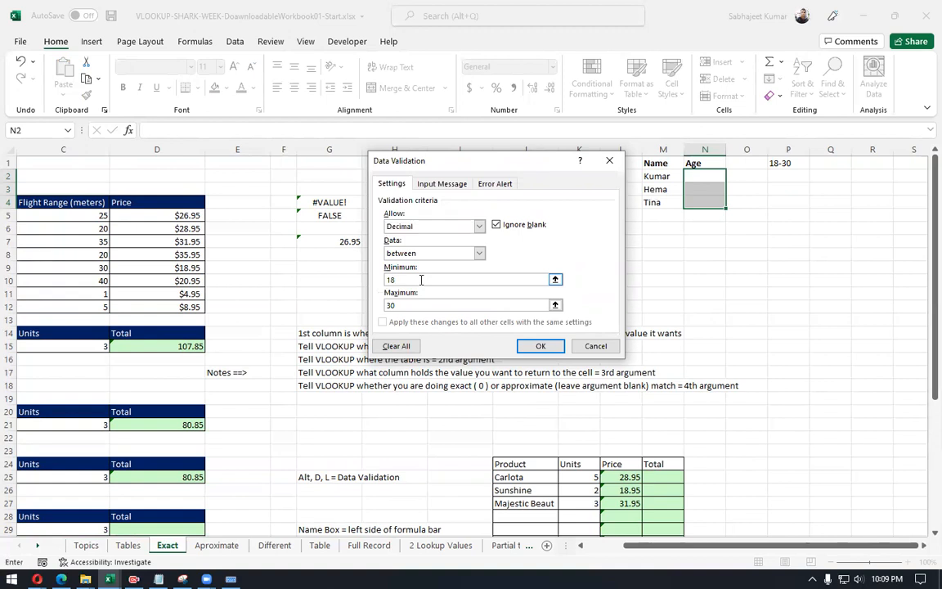
pyautogui.click(481, 254)
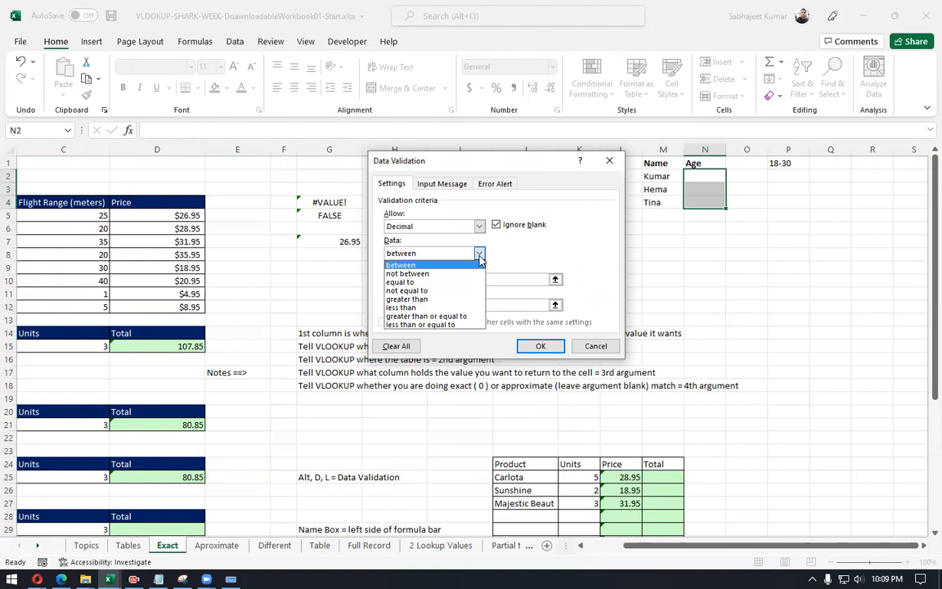
pyautogui.click(430, 282)
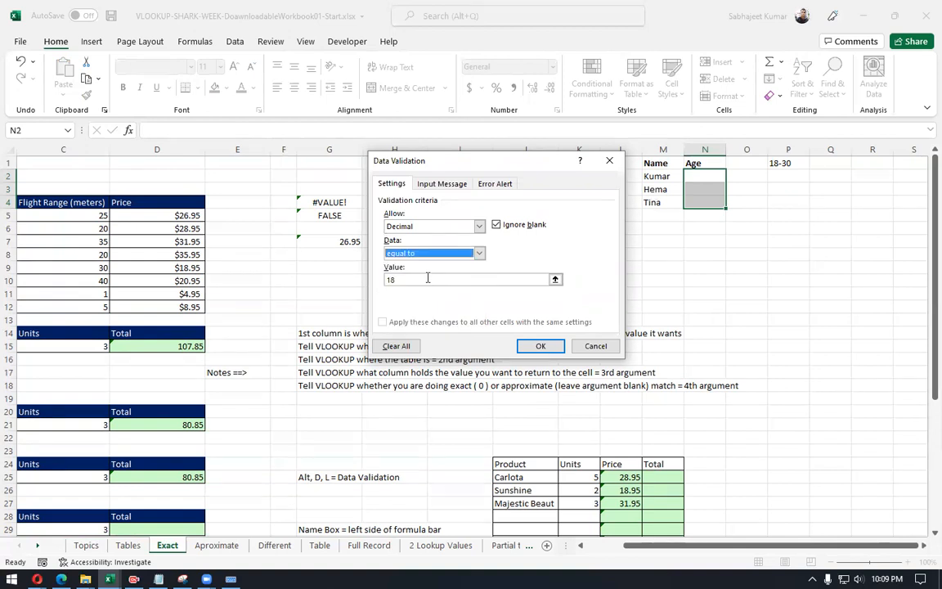
pyautogui.click(404, 280)
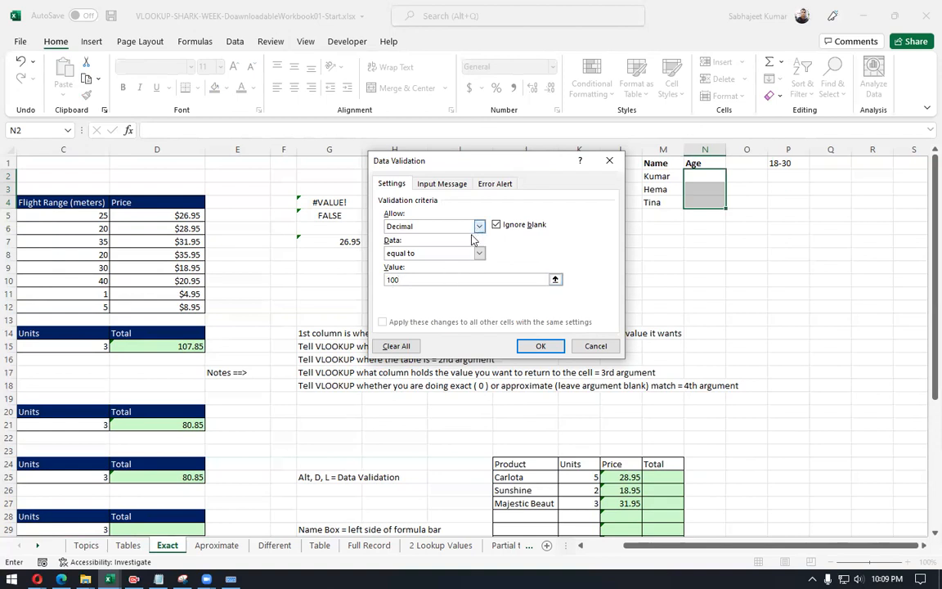
# Step: Try the greater than or equal to condition for the decimals, and switch the allowed type to a list
pyautogui.click(479, 252)
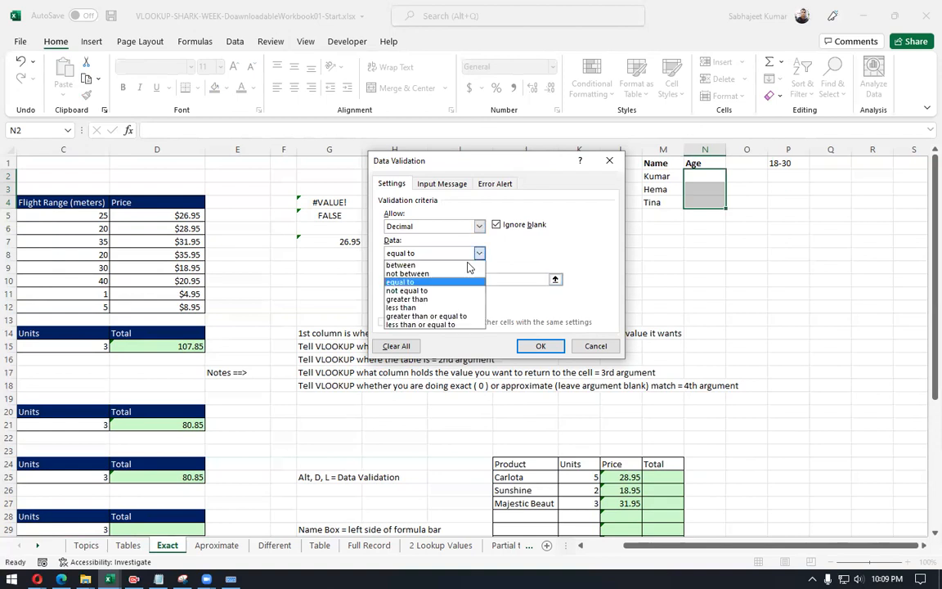
pyautogui.click(426, 316)
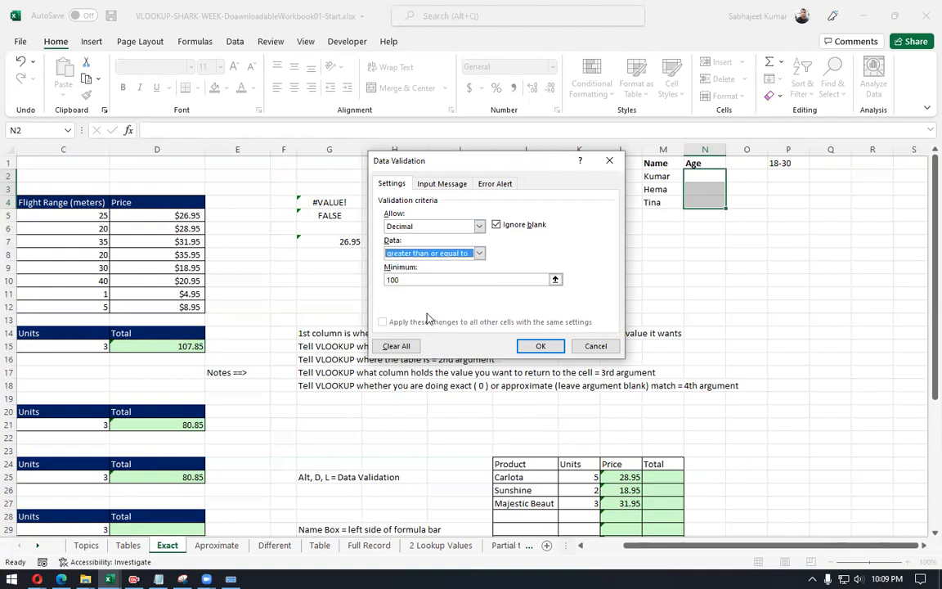
pyautogui.click(458, 227)
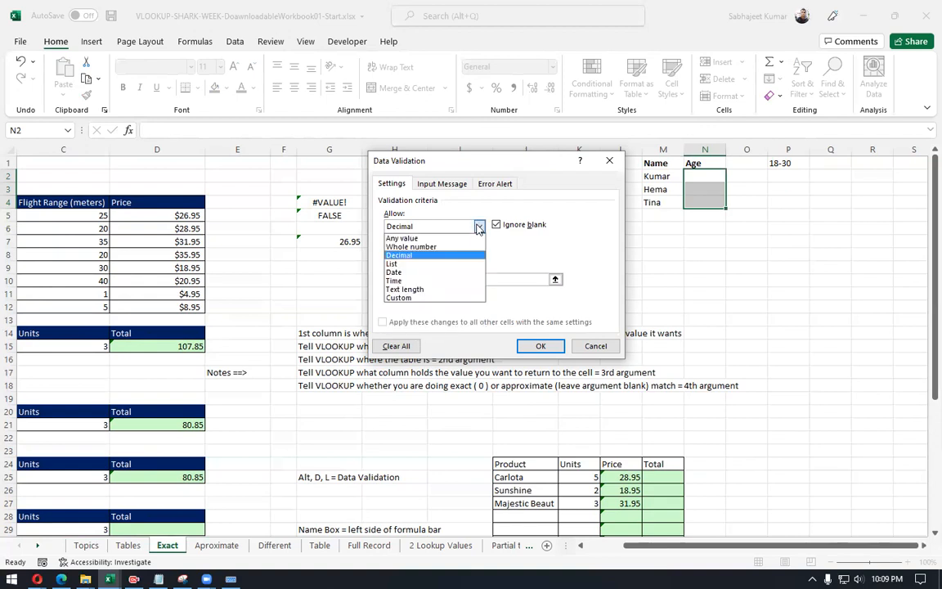
pyautogui.click(429, 263)
# Step: Switch the allowed validation type to dates and use the between condition
pyautogui.click(477, 228)
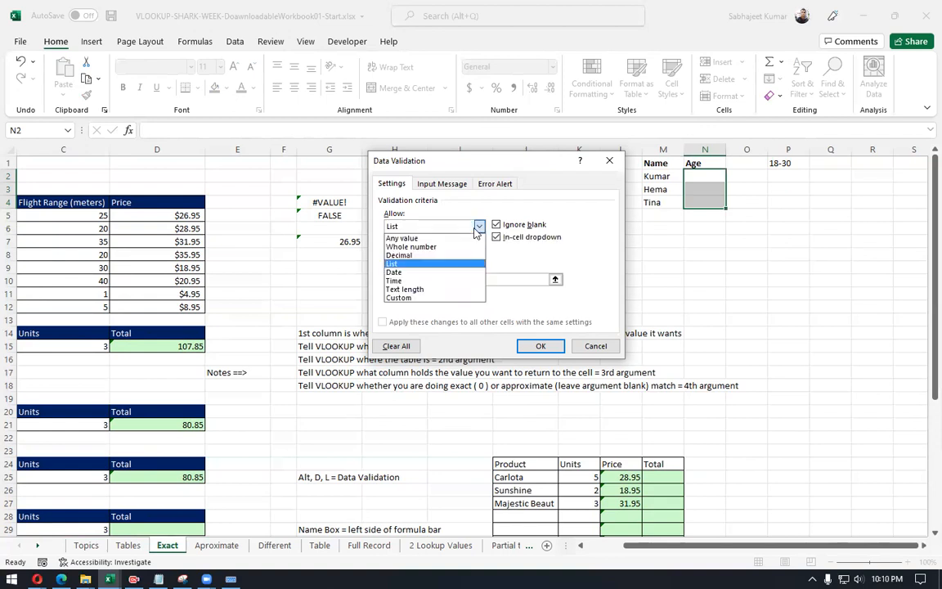
pyautogui.click(421, 272)
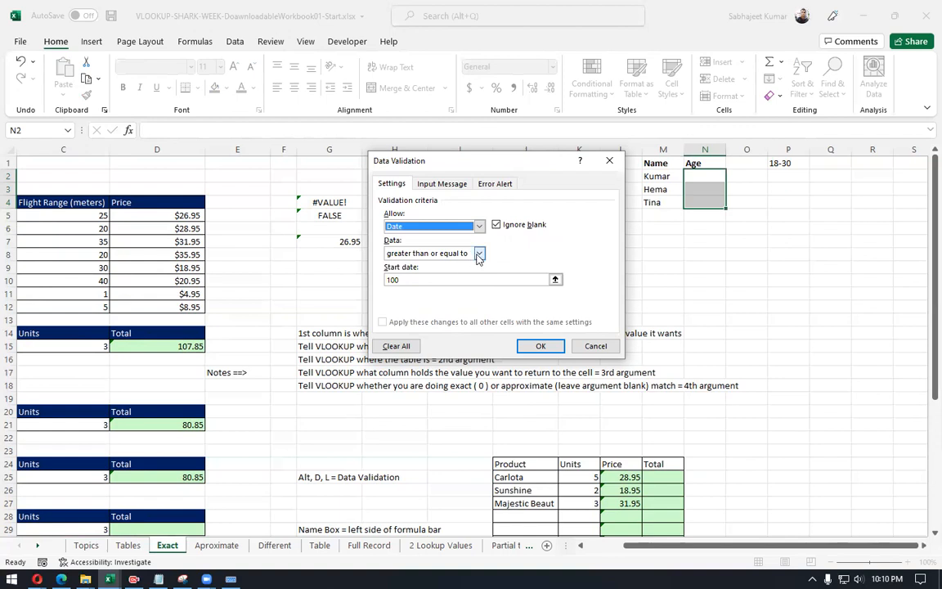
pyautogui.click(479, 254)
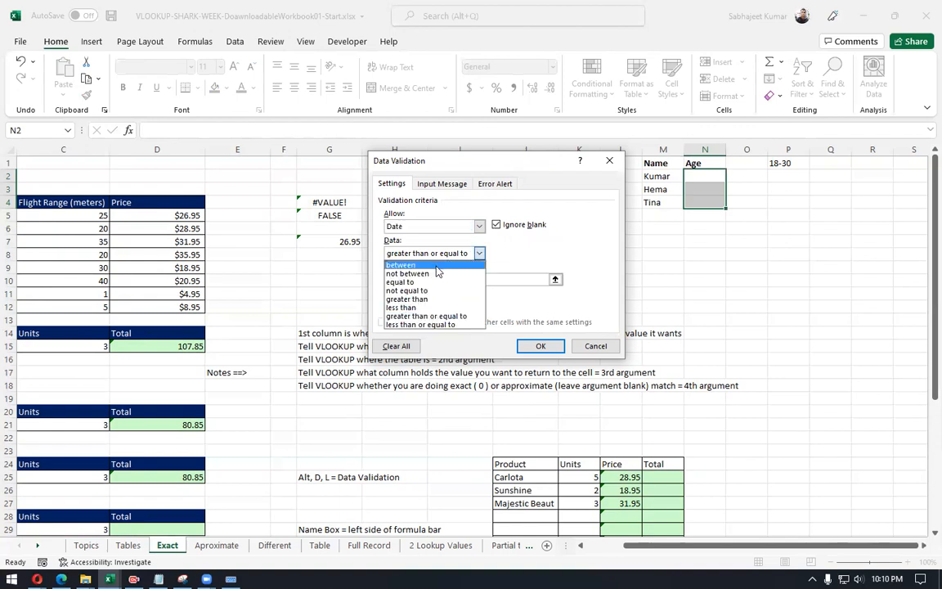
pyautogui.click(434, 263)
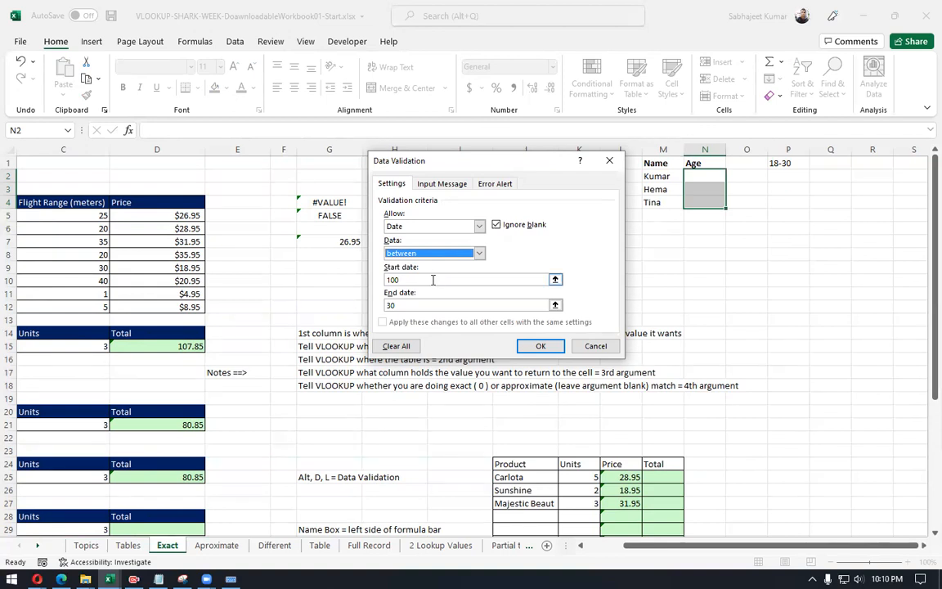
# Step: Set the validation's start date to 06/11/2020 and its end date to 06/11/2022
pyautogui.press('Tab')
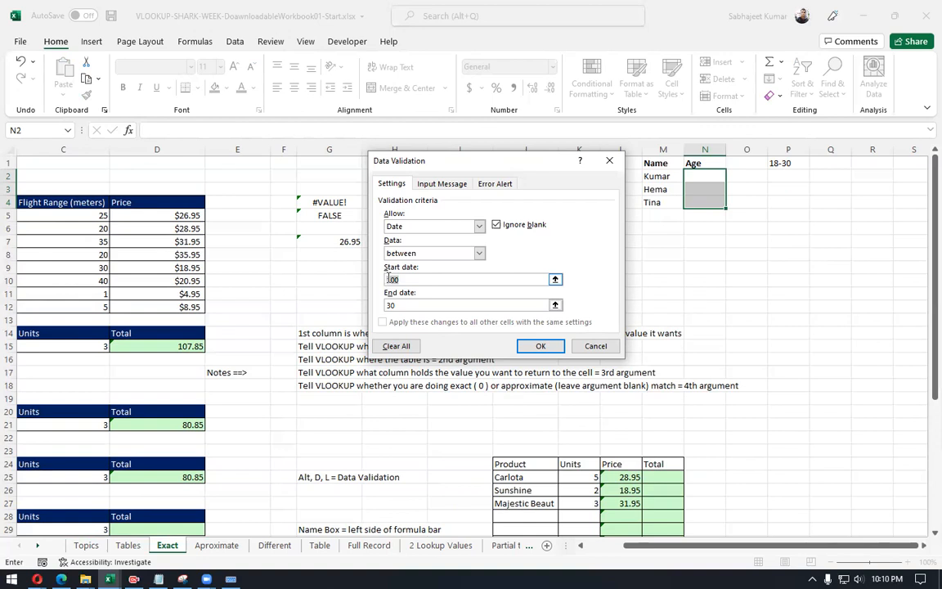
pyautogui.write('1/')
pyautogui.press('BackSpace')
pyautogui.write('6/11/2020')
pyautogui.moveTo(444, 280); pyautogui.dragTo(331, 239)
pyautogui.hotkey('ctrl', 'c')
pyautogui.press('Tab')
pyautogui.hotkey('ctrl', 'v')
pyautogui.press('BackSpace')
pyautogui.write('2')
pyautogui.click(435, 280)
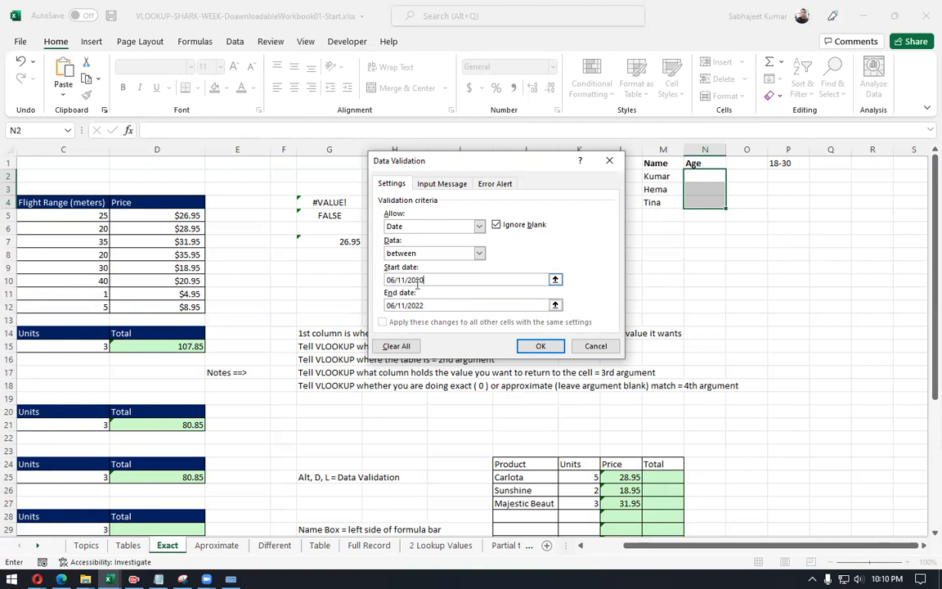
pyautogui.moveTo(432, 281); pyautogui.dragTo(385, 280)
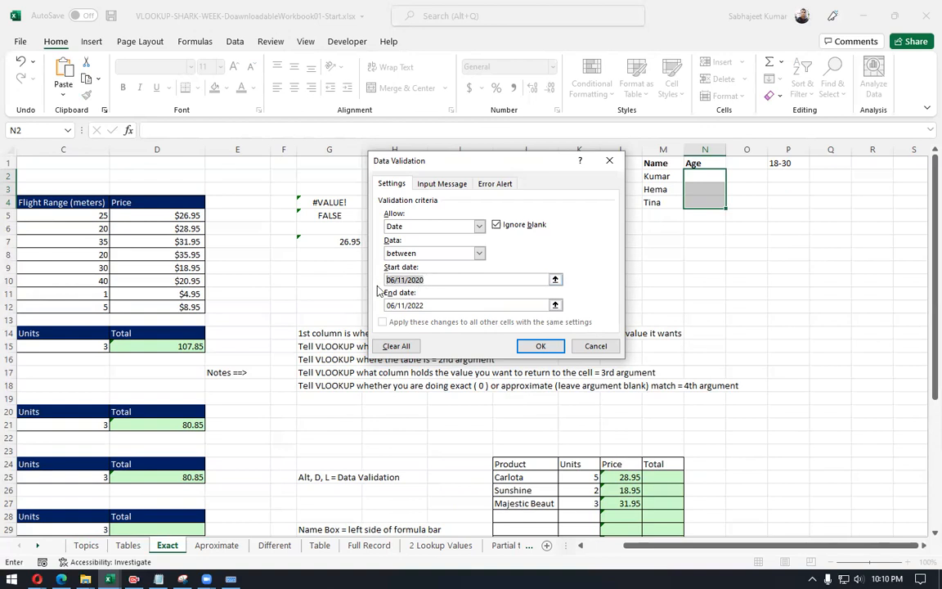
pyautogui.moveTo(425, 305); pyautogui.dragTo(377, 305)
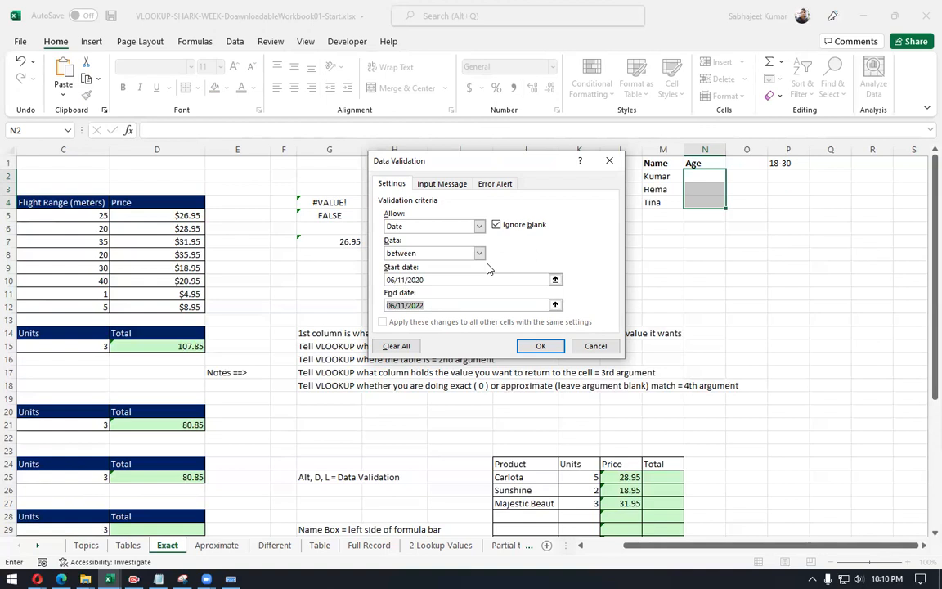
# Step: Try the time type, and switch the validation to text length with the between condition
pyautogui.click(479, 226)
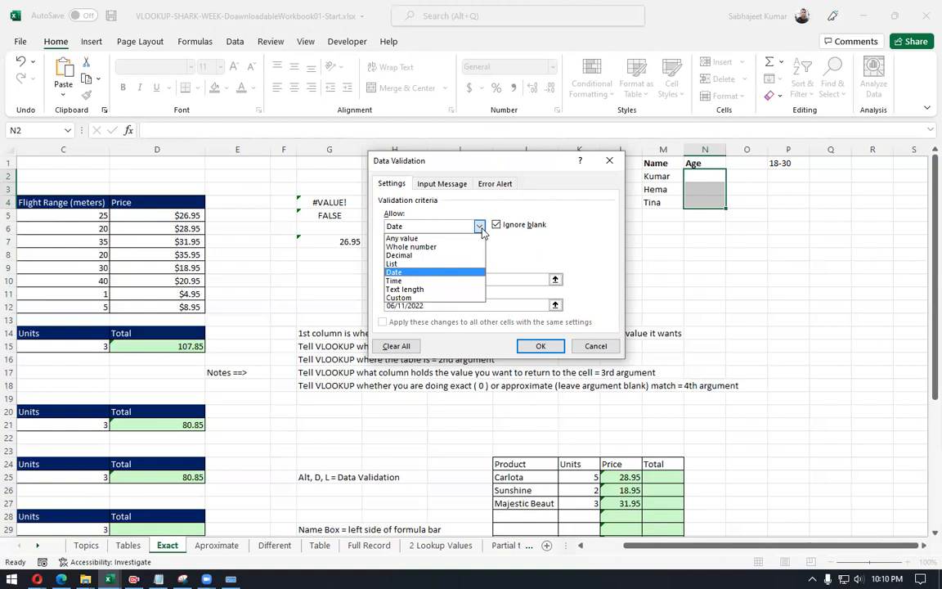
pyautogui.click(441, 283)
pyautogui.click(479, 226)
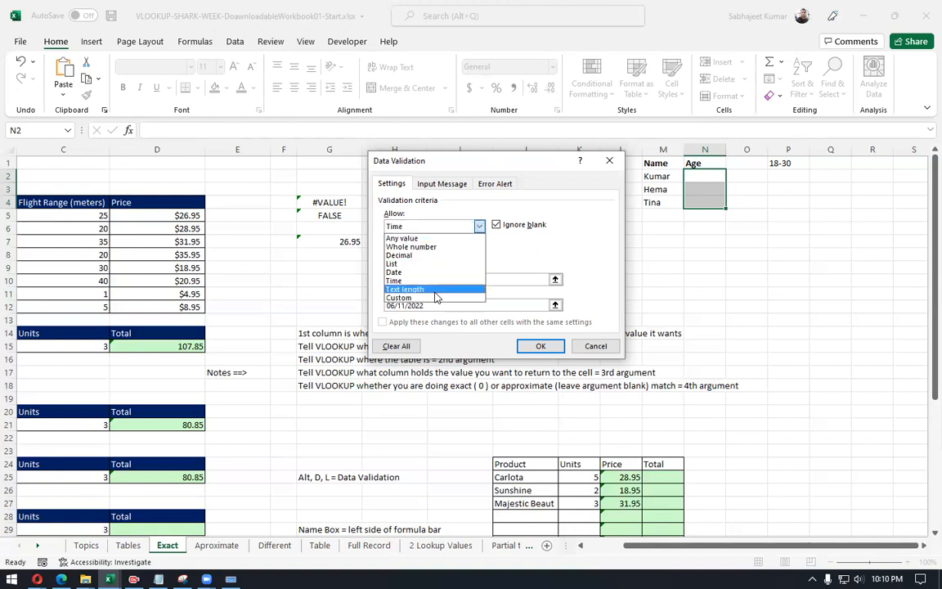
pyautogui.click(436, 291)
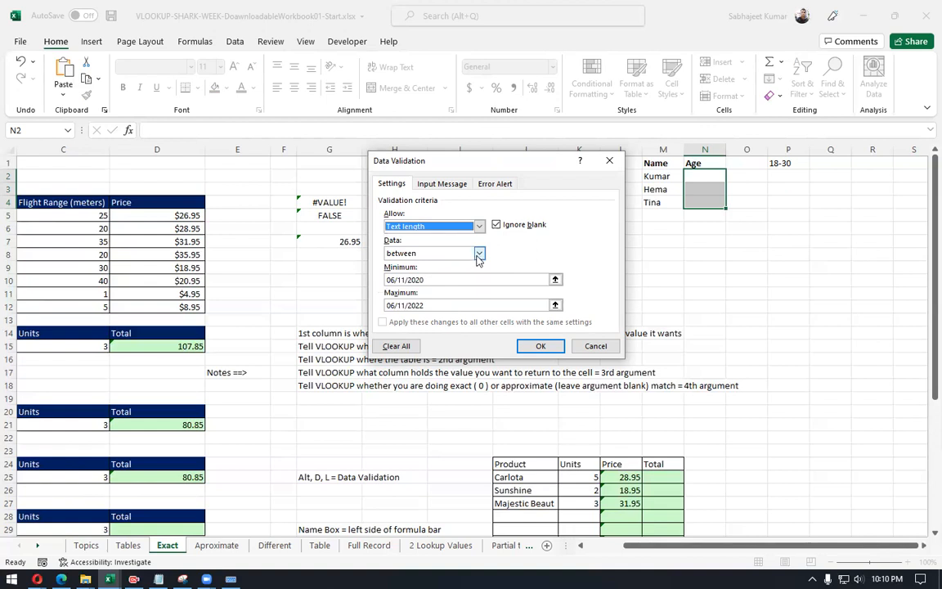
pyautogui.click(479, 256)
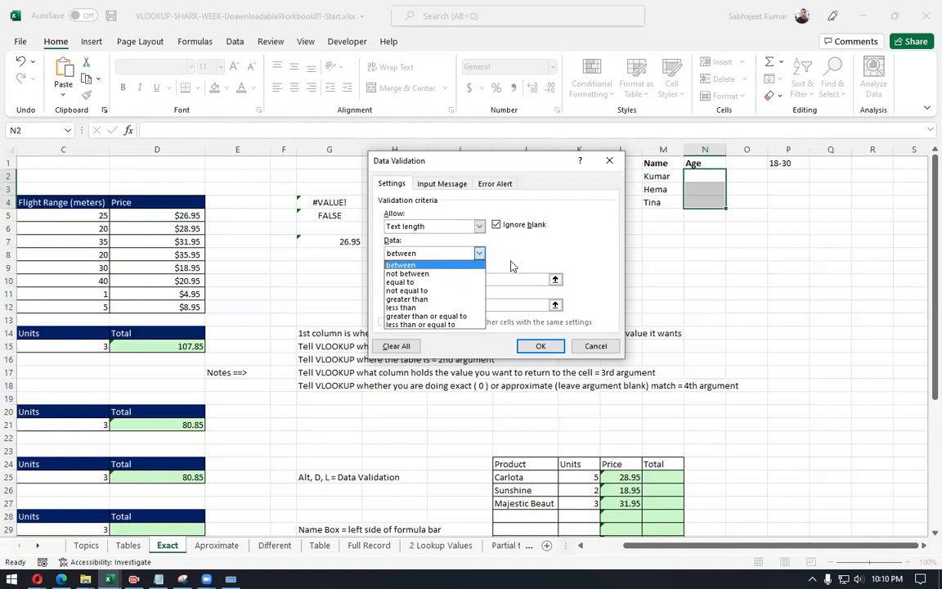
pyautogui.click(545, 256)
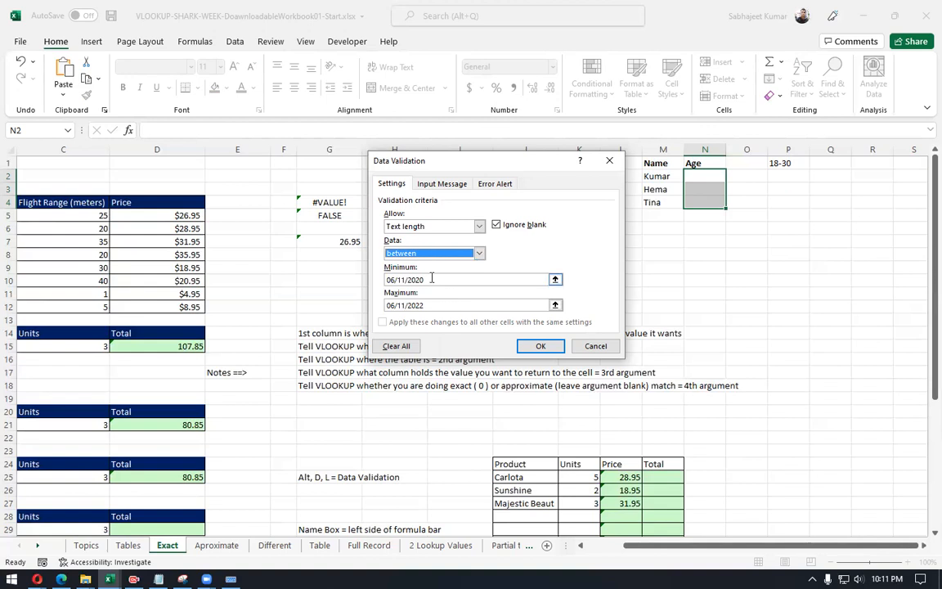
# Step: Set the text length validation's minimum to 3 and maximum to 20
pyautogui.click(432, 278)
pyautogui.write('3')
pyautogui.press('Tab')
pyautogui.write('20')
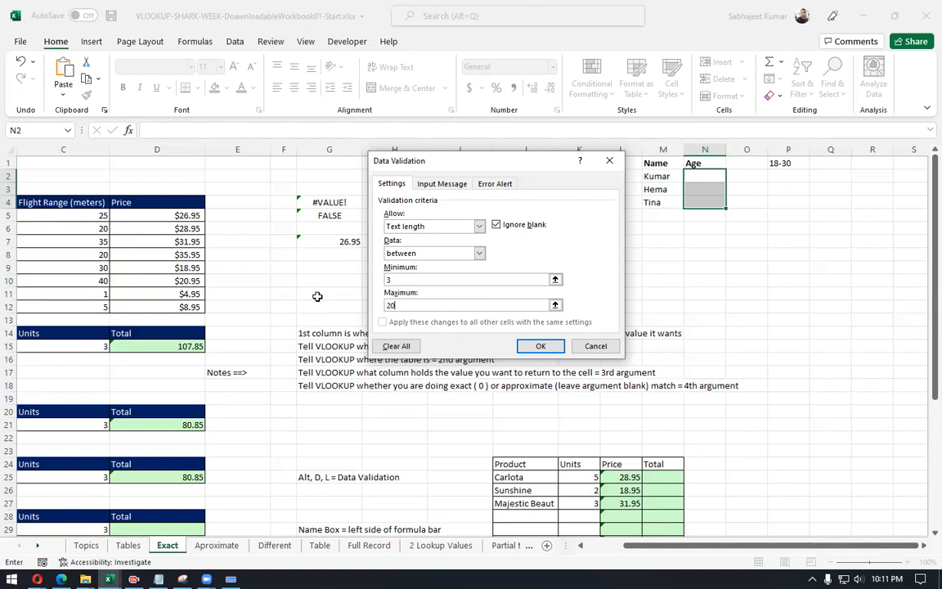
# Step: Try the equal to condition for text length and the custom formula type, and cancel the validation settings
pyautogui.click(481, 253)
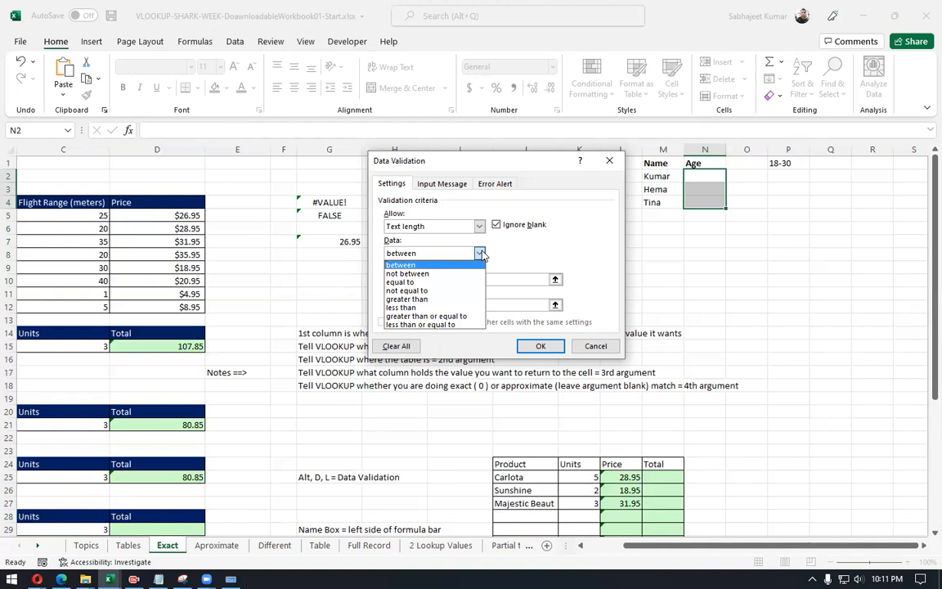
pyautogui.click(443, 281)
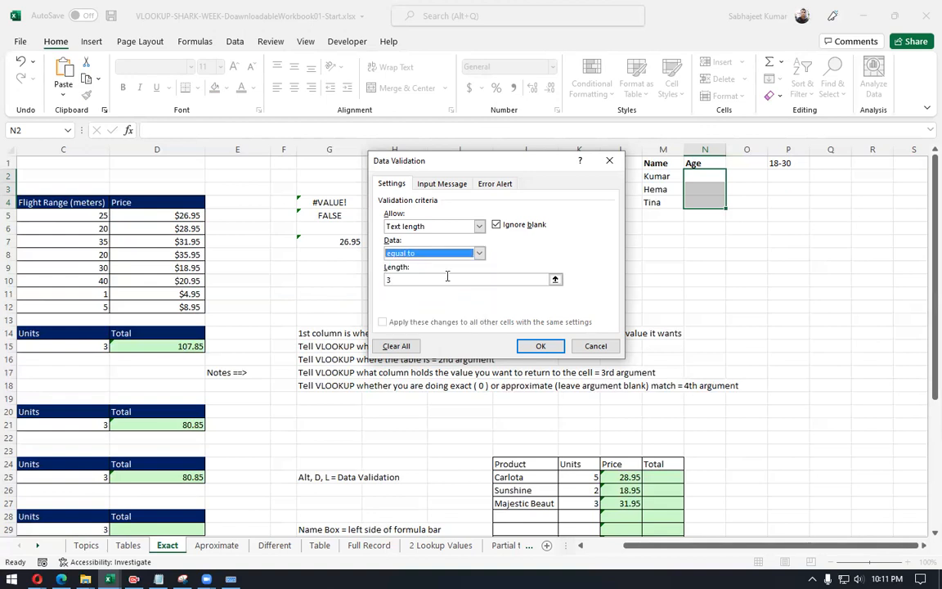
pyautogui.click(479, 227)
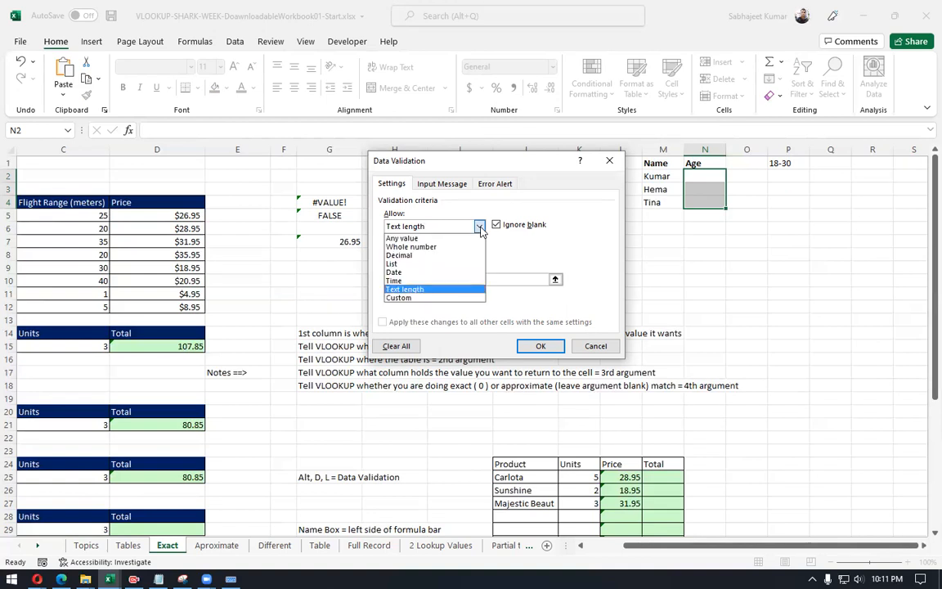
pyautogui.click(431, 298)
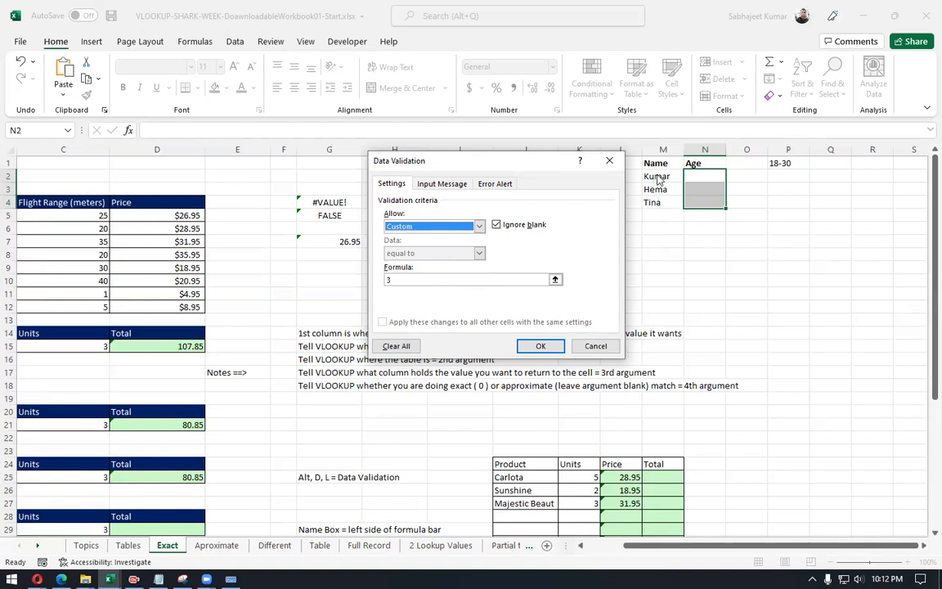
pyautogui.click(602, 342)
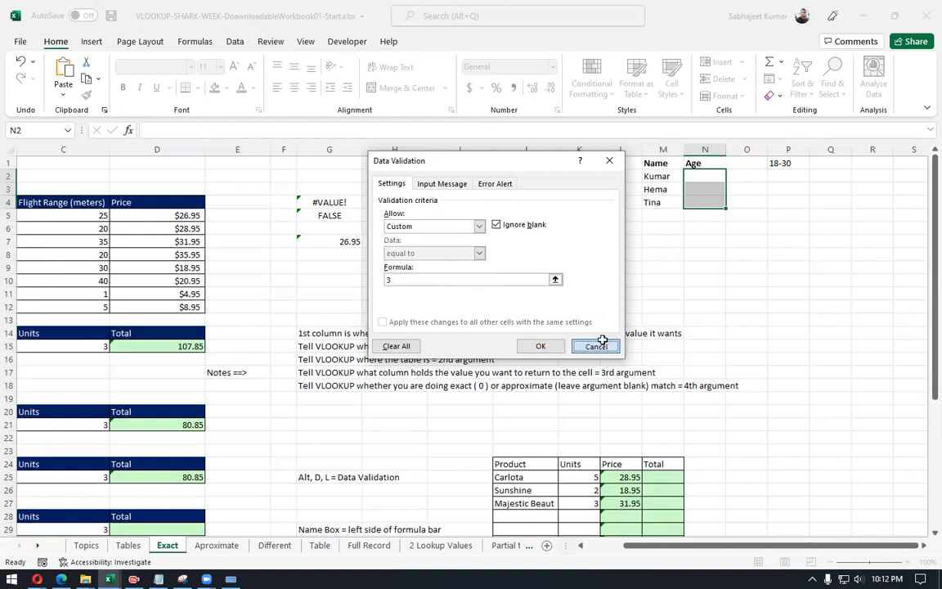
# Step: Clear the 18-30 note from P1 and select cell O1
pyautogui.click(741, 164)
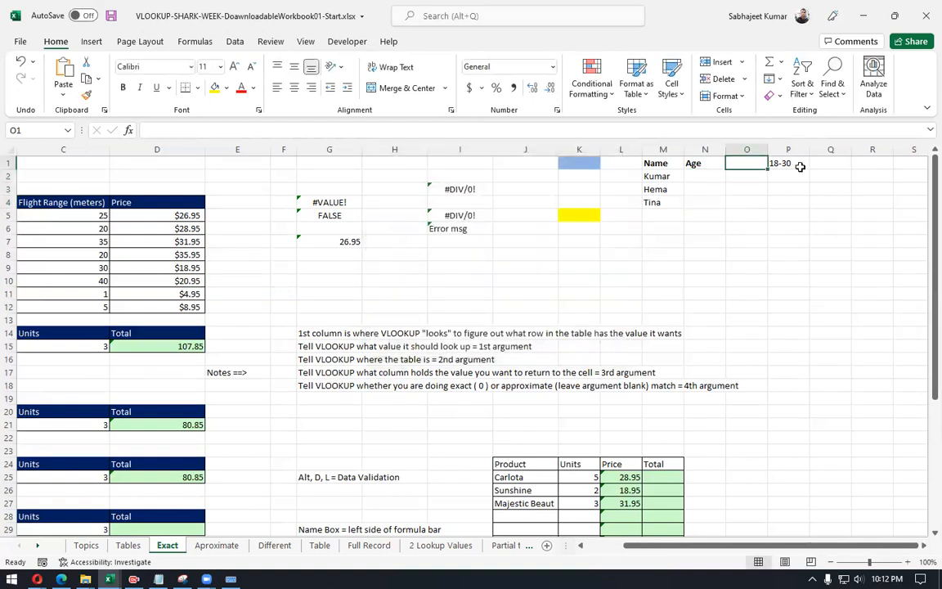
pyautogui.click(803, 167)
pyautogui.press('Delete')
pyautogui.press('Left')
pyautogui.write('S')
pyautogui.press('BackSpace')
pyautogui.write('Incentive')
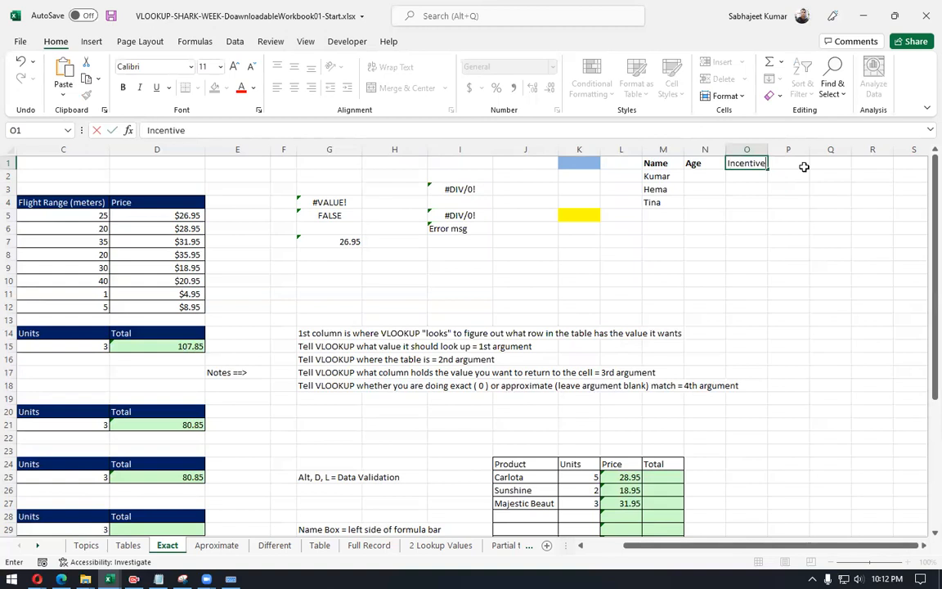
pyautogui.press('Escape')
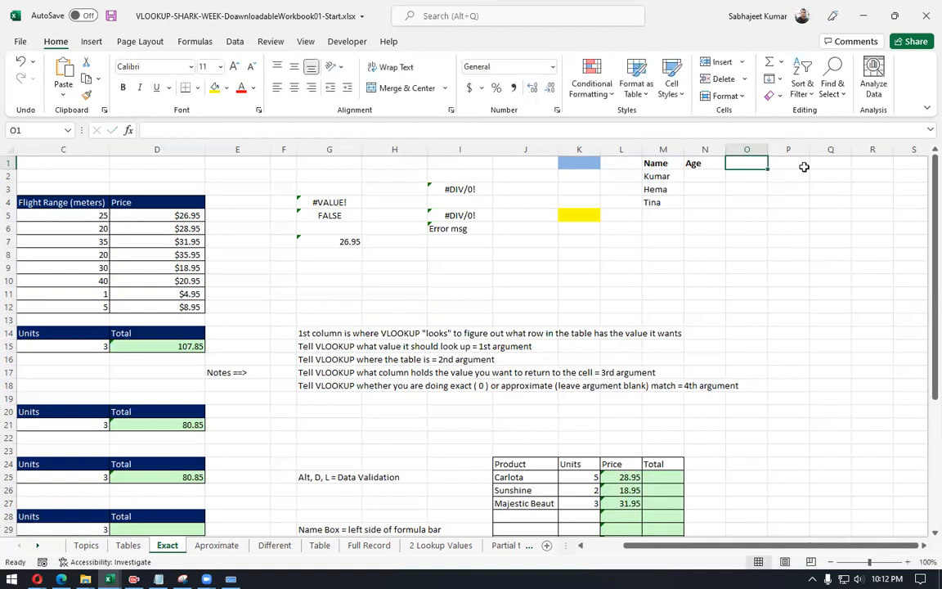
# Step: Enter the column headers Sales in O1 and Incentive in P1
pyautogui.write('Sales')
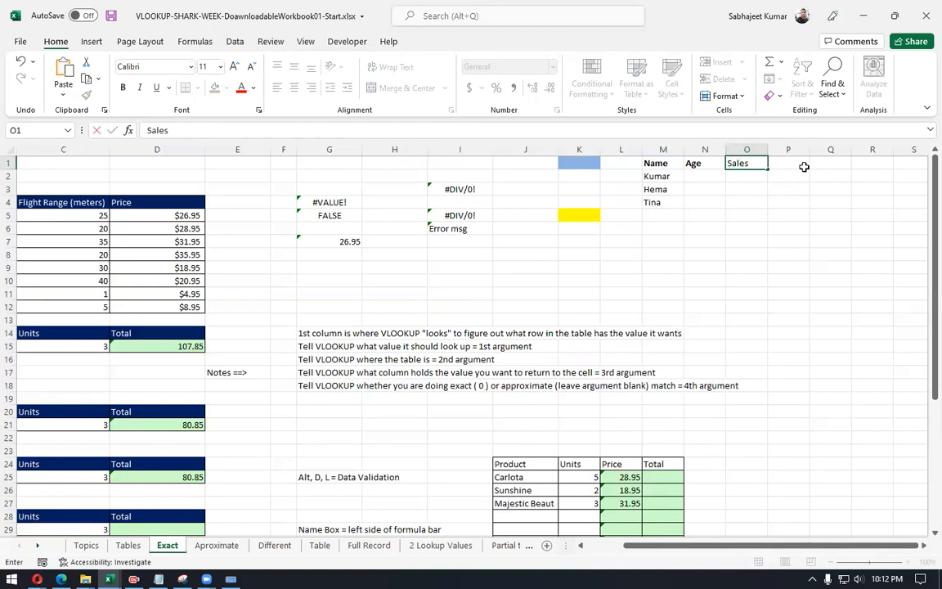
pyautogui.click(804, 167)
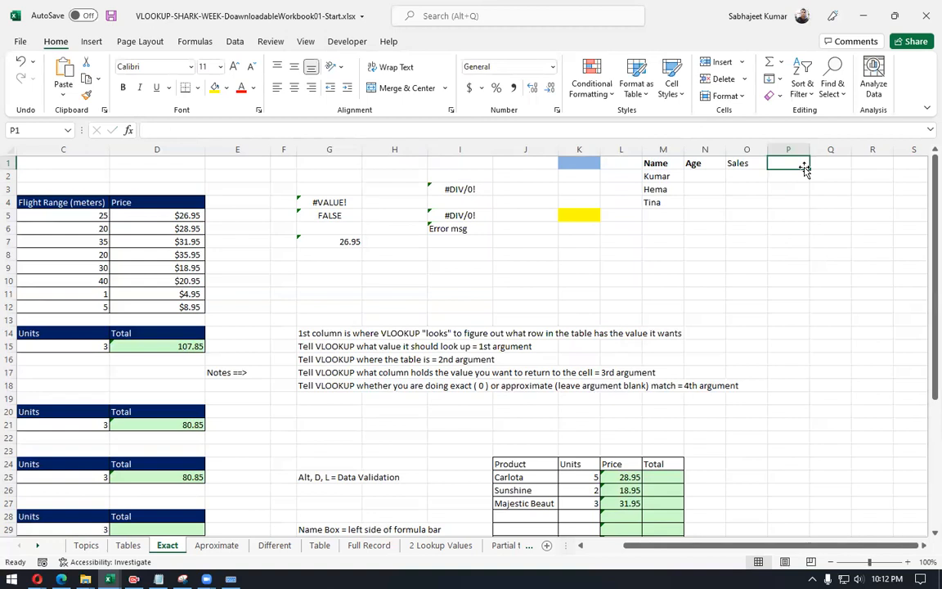
pyautogui.write('Incentive')
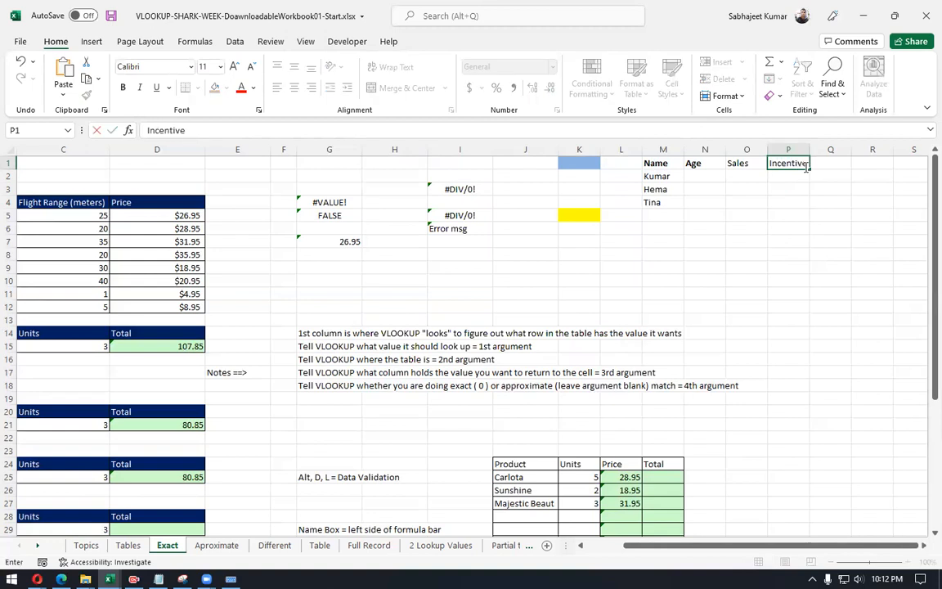
pyautogui.press('Return')
# Step: Enter the sales figures 10, 20 and 30 in O2:O4
pyautogui.write('10')
pyautogui.press('Return')
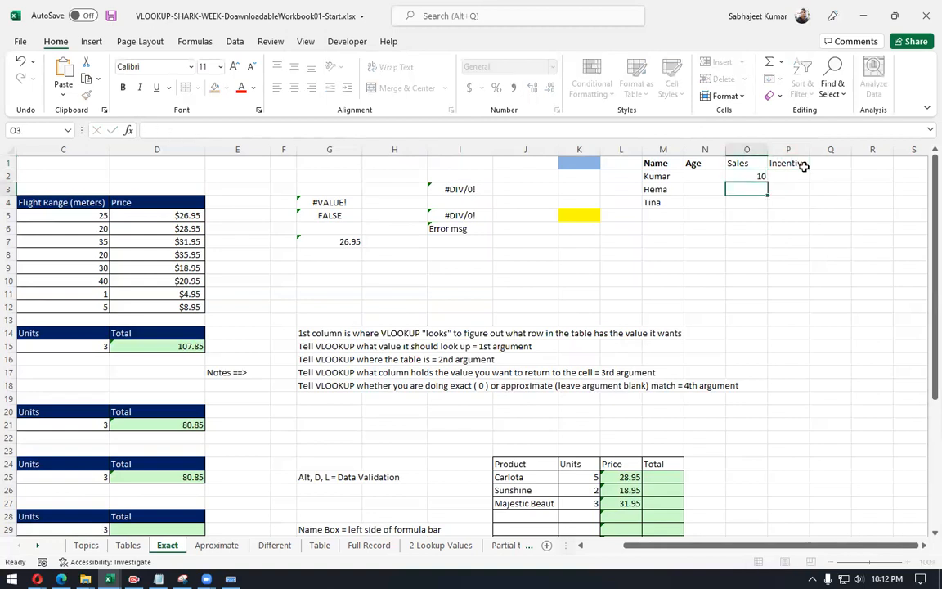
pyautogui.write('20')
pyautogui.press('Return')
pyautogui.write('30')
pyautogui.press('Return')
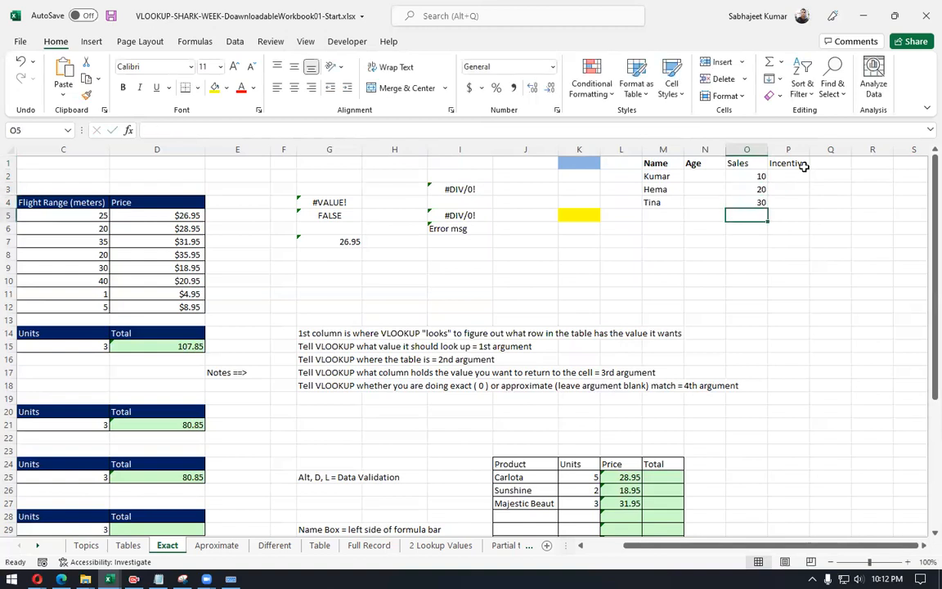
pyautogui.press('Up')
pyautogui.press('Up')
pyautogui.press('Up')
pyautogui.press('Right')
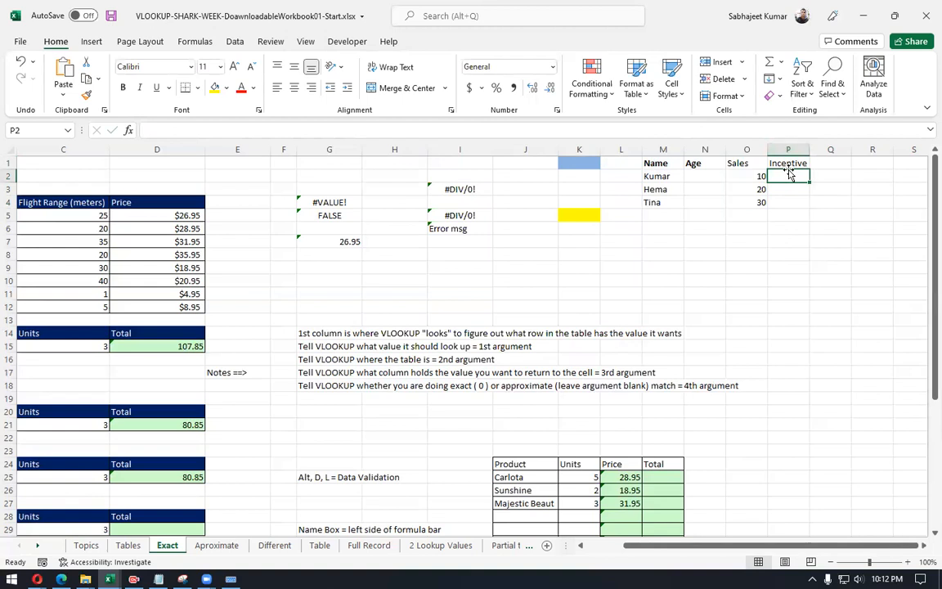
pyautogui.moveTo(789, 175); pyautogui.dragTo(799, 203)
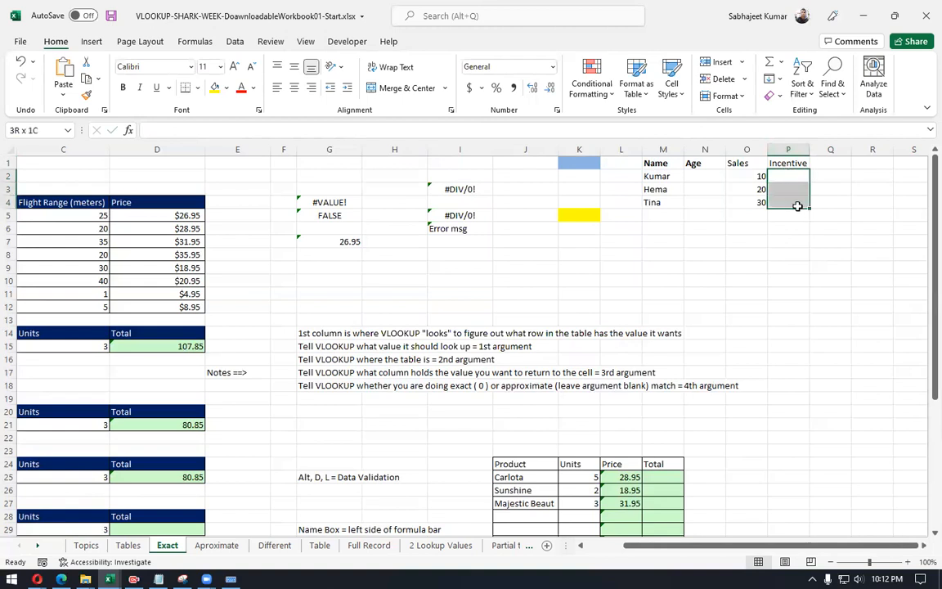
pyautogui.hotkey('alt', 'd')
pyautogui.press('l')
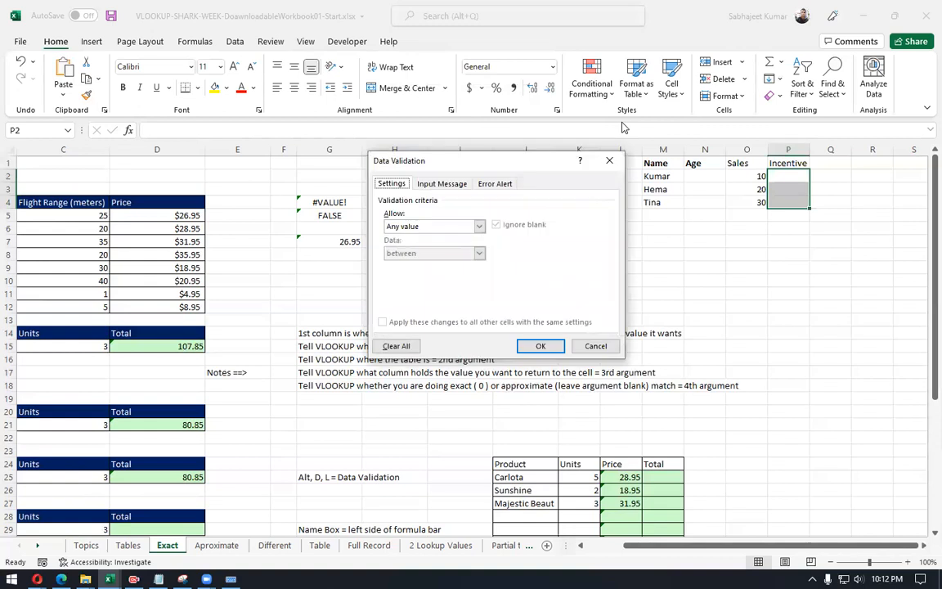
pyautogui.click(479, 227)
pyautogui.click(434, 299)
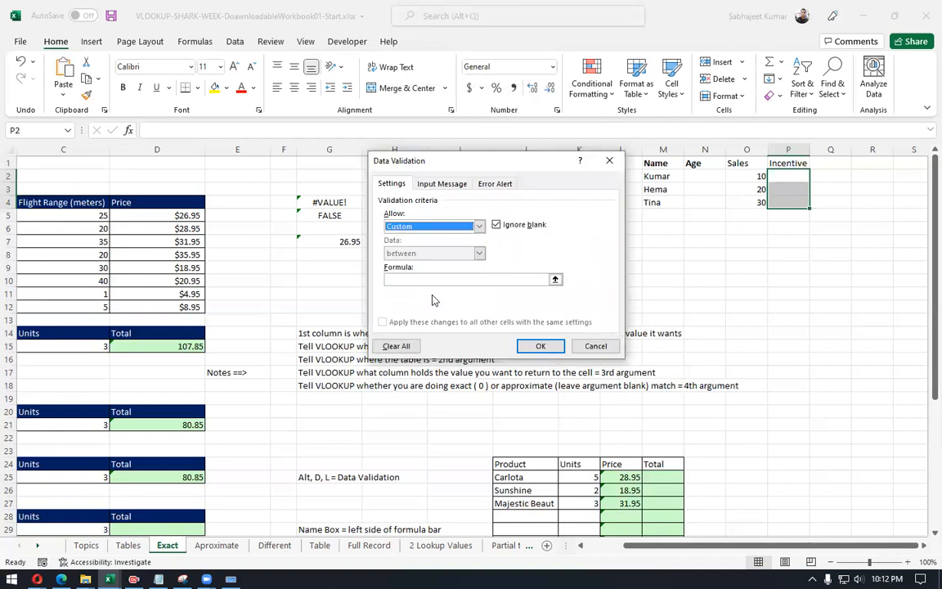
pyautogui.click(432, 278)
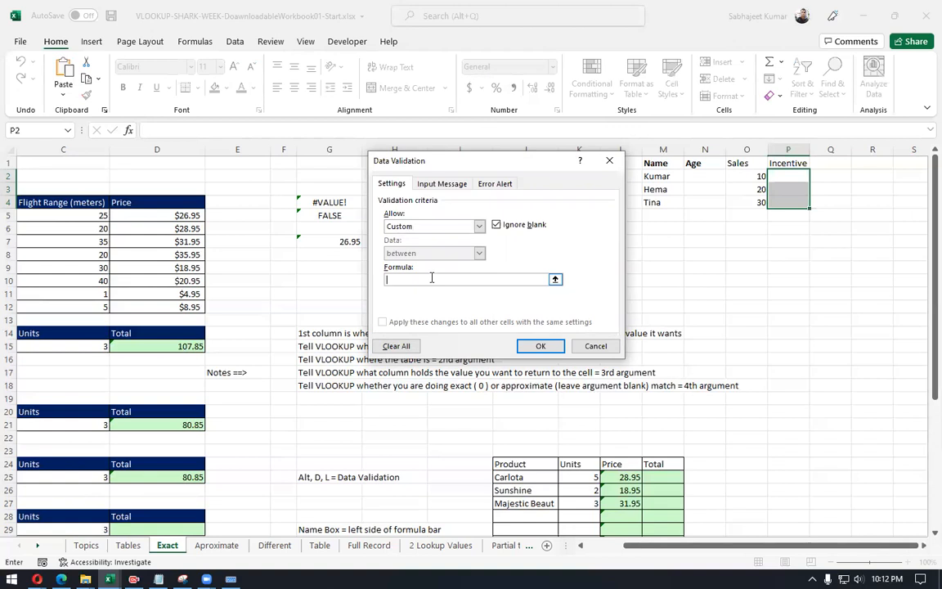
pyautogui.click(780, 174)
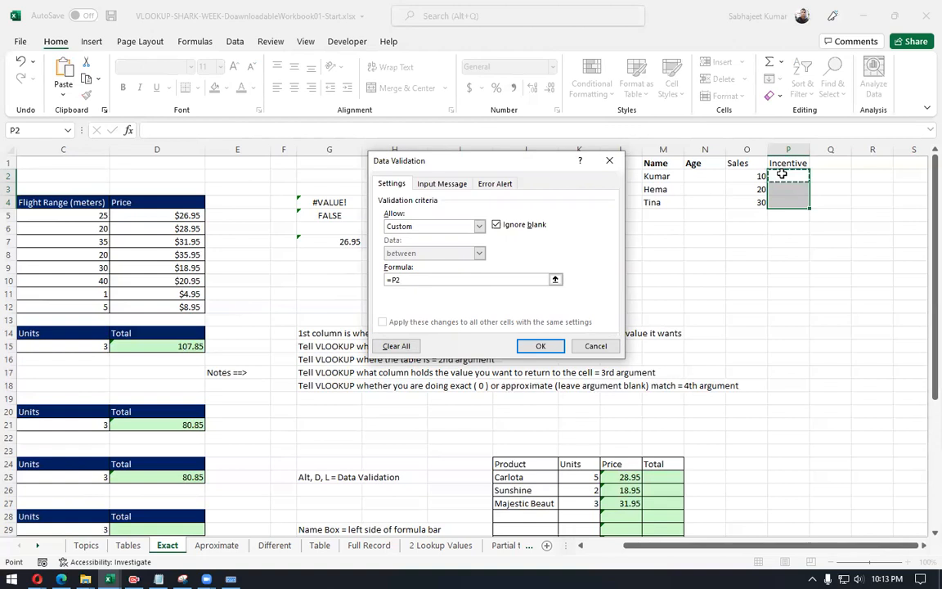
pyautogui.click(754, 175)
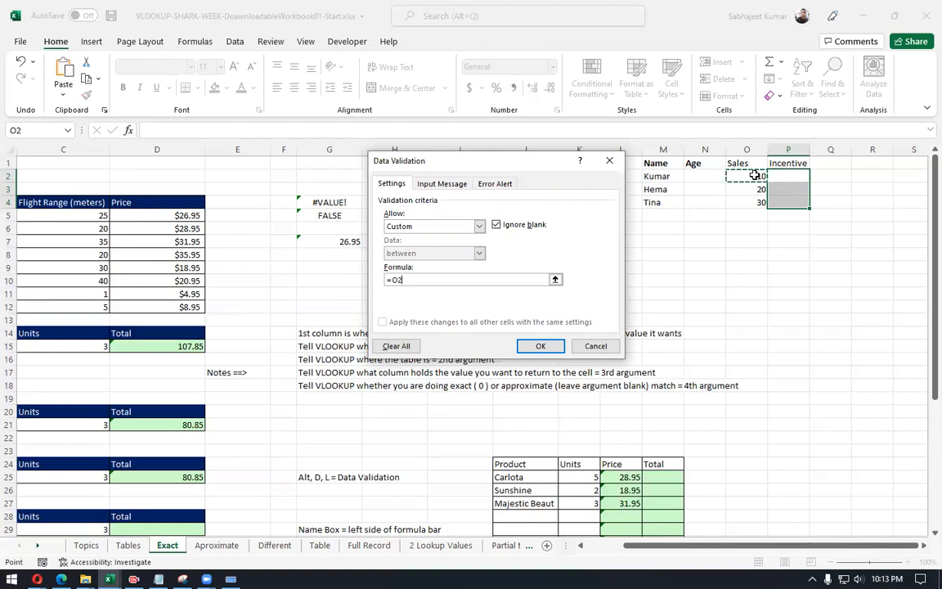
pyautogui.keyDown('shift'); pyautogui.click(754, 199); pyautogui.keyUp('shift')
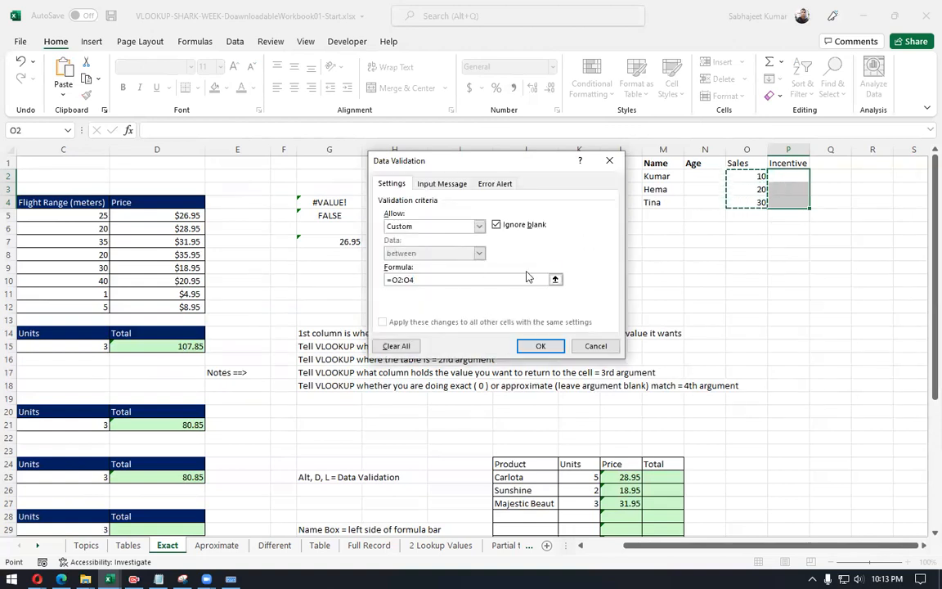
pyautogui.click(593, 347)
# Step: Apply a custom data validation rule to cell P2 with the formula =O2/2
pyautogui.click(785, 175)
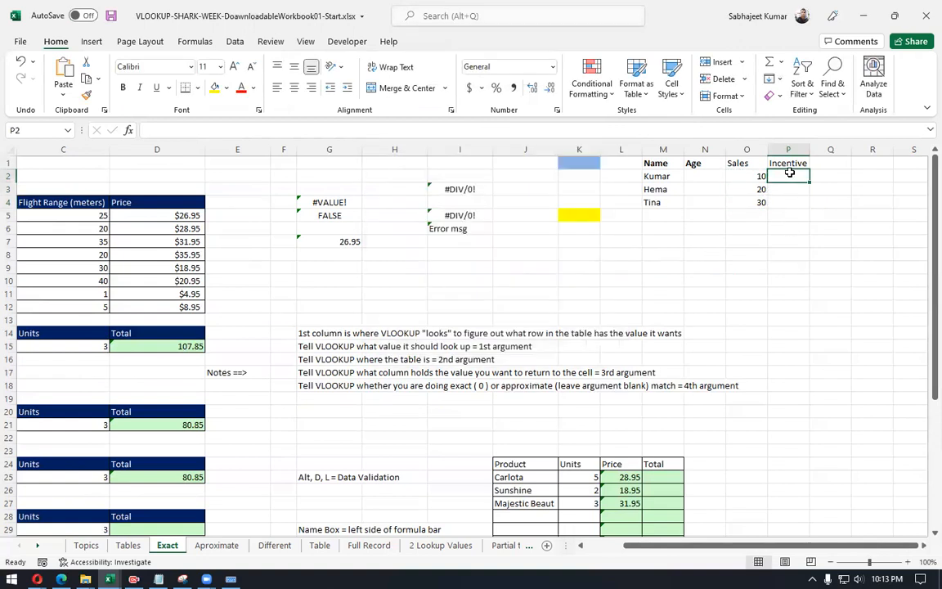
pyautogui.press('alt')
pyautogui.press('d')
pyautogui.press('l')
pyautogui.click(435, 227)
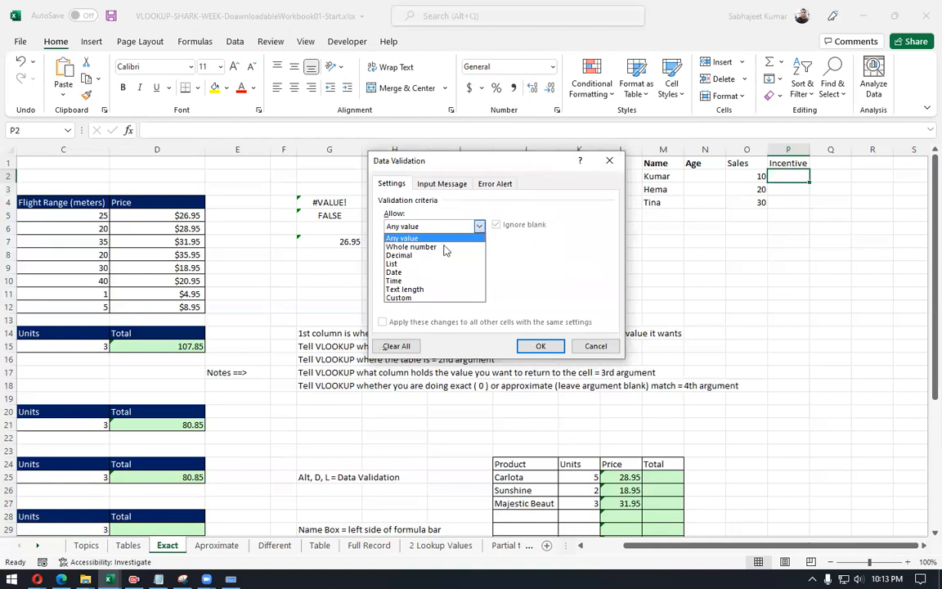
pyautogui.click(401, 296)
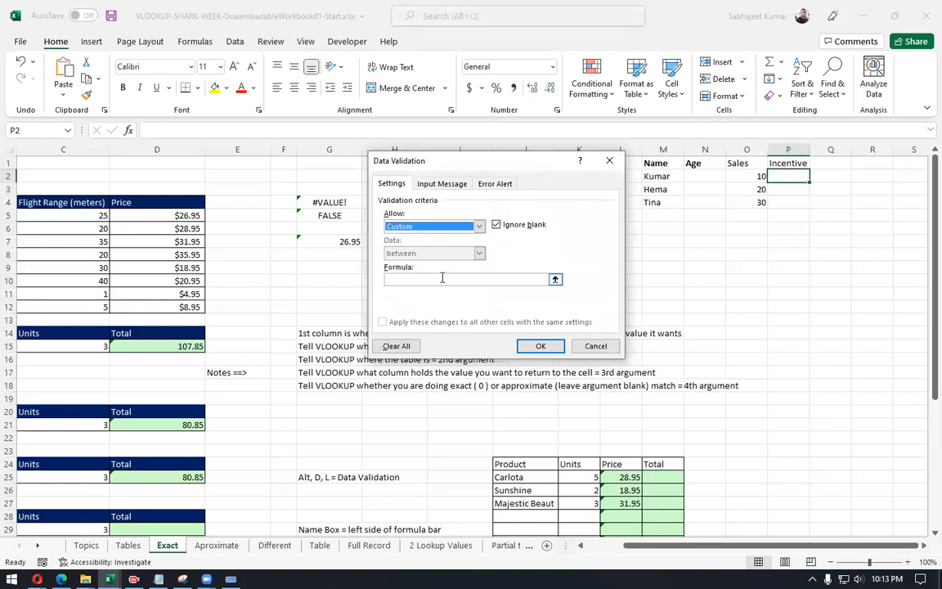
pyautogui.click(443, 279)
pyautogui.write('=')
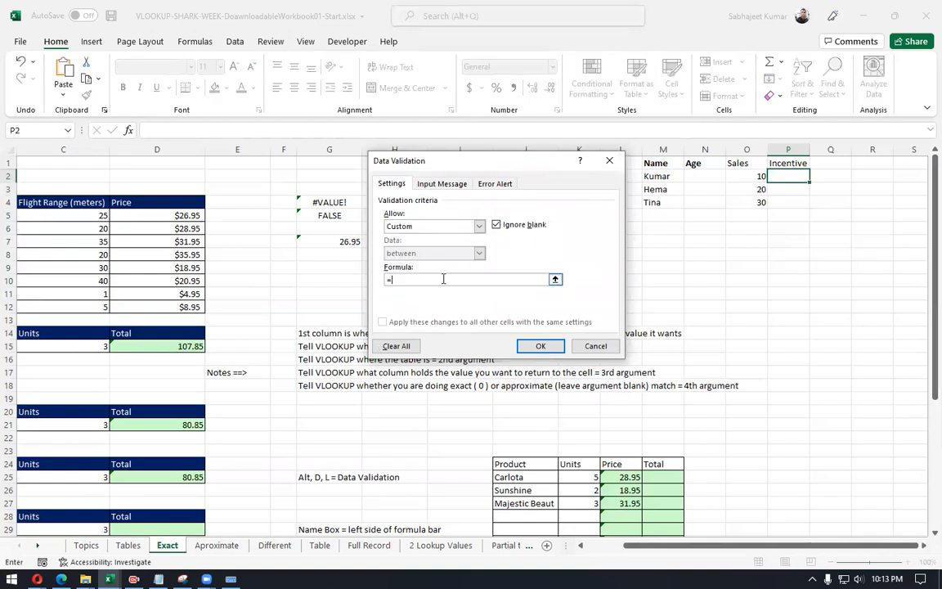
pyautogui.click(750, 175)
pyautogui.write('/2')
pyautogui.click(539, 346)
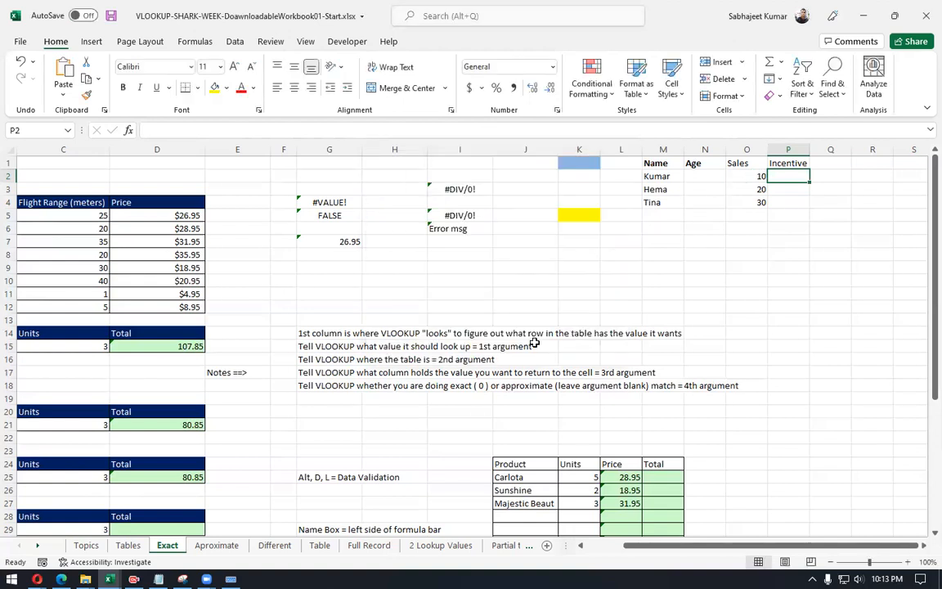
# Step: Copy the formatting of P2 onto the Incentive cells P2:P4 with Format Painter
pyautogui.click(86, 95)
pyautogui.moveTo(782, 175); pyautogui.dragTo(783, 201)
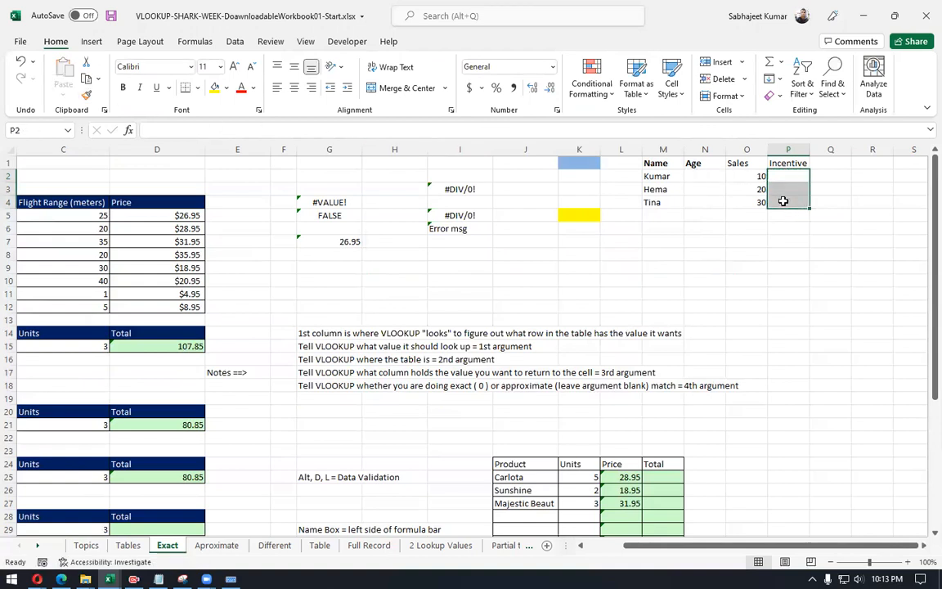
pyautogui.click(786, 175)
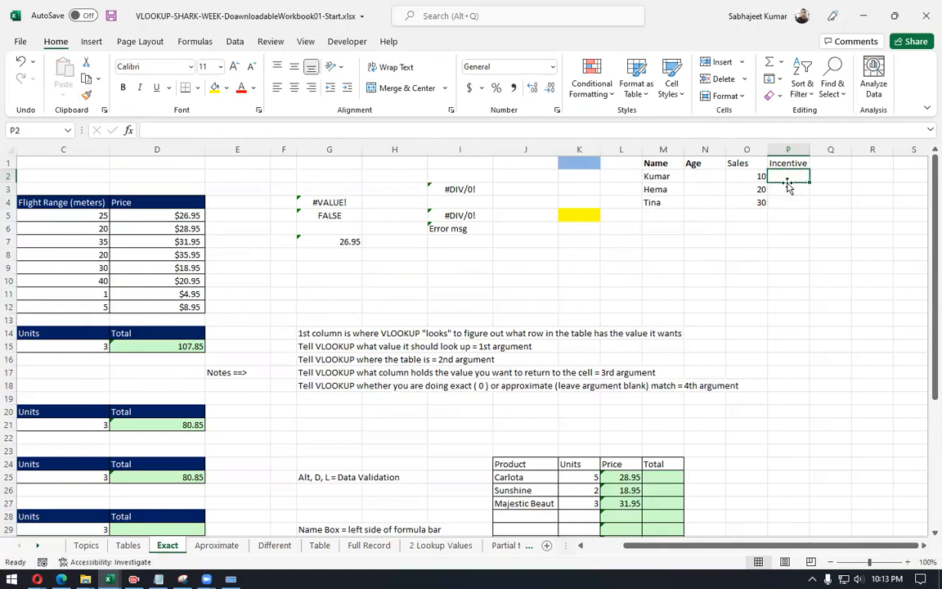
# Step: Test the custom rule by entering 20 as the incentive in P2
pyautogui.click(745, 176)
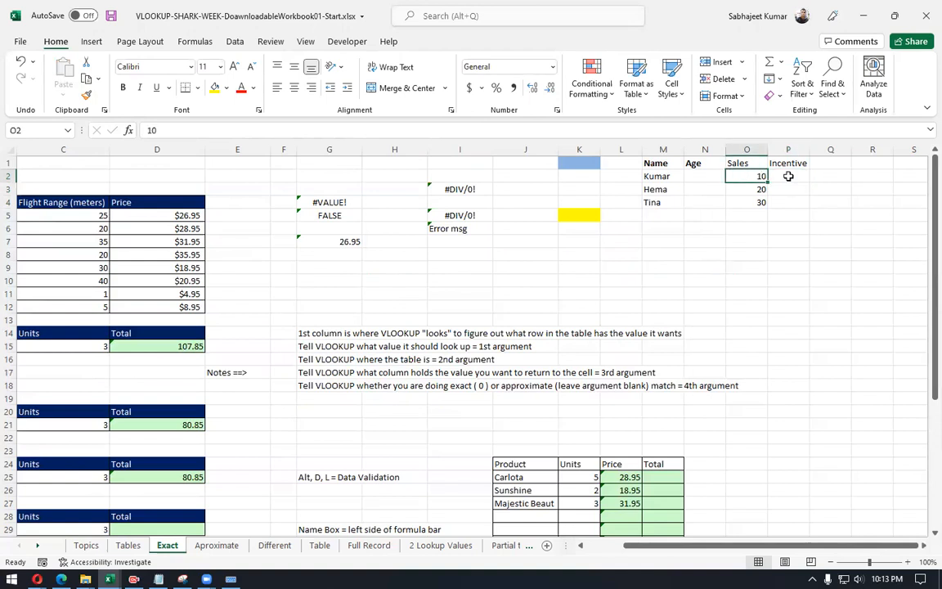
pyautogui.click(785, 177)
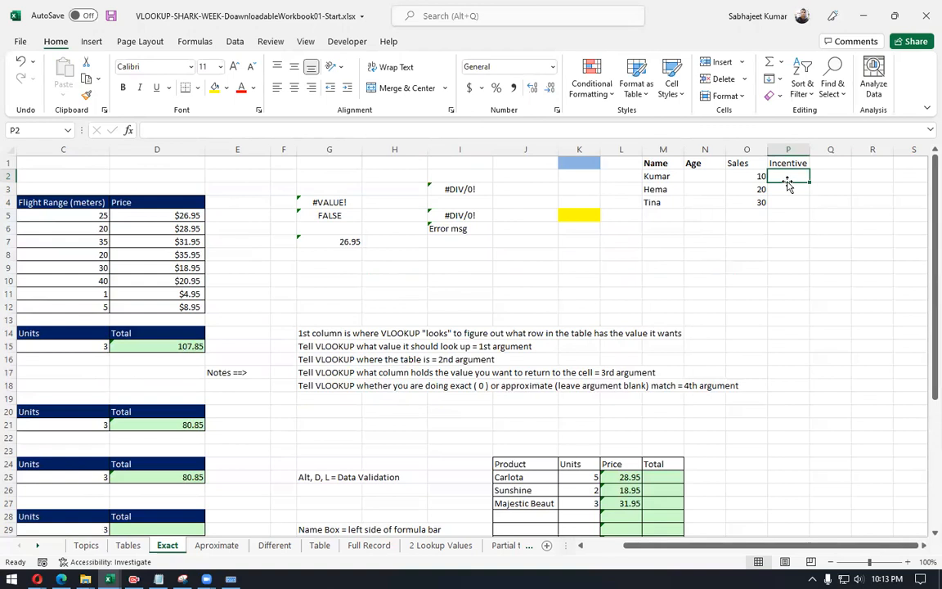
pyautogui.write('20')
pyautogui.press('Return')
# Step: Review P2's data validation criteria along with its input message and error alert options
pyautogui.press('Up')
pyautogui.press('alt')
pyautogui.press('d')
pyautogui.press('l')
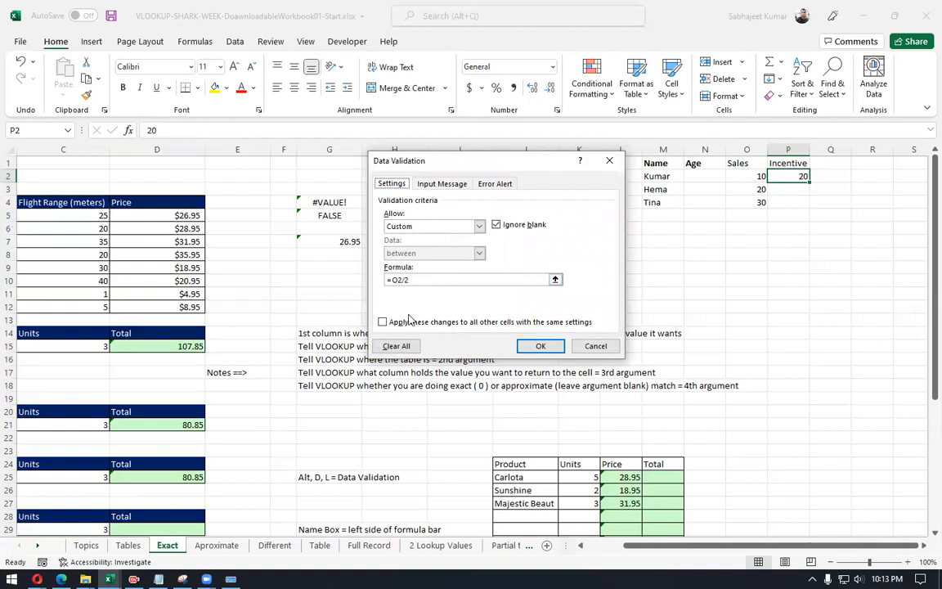
pyautogui.click(433, 184)
pyautogui.click(478, 185)
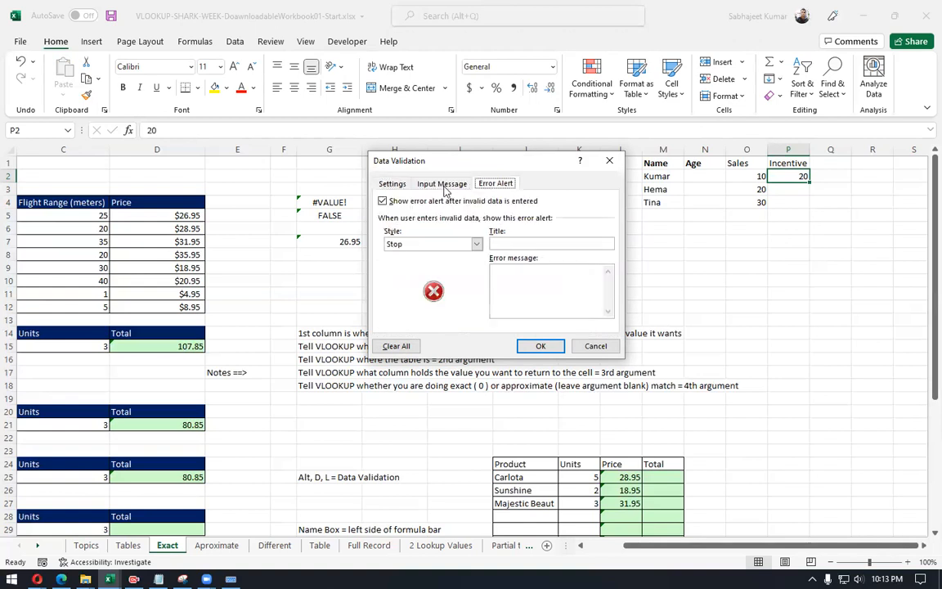
pyautogui.click(446, 188)
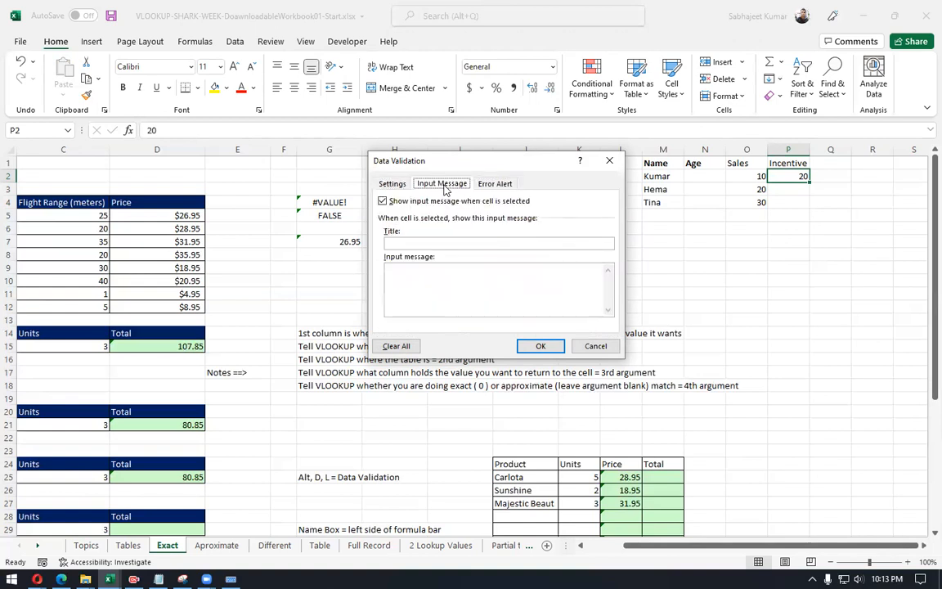
pyautogui.click(394, 184)
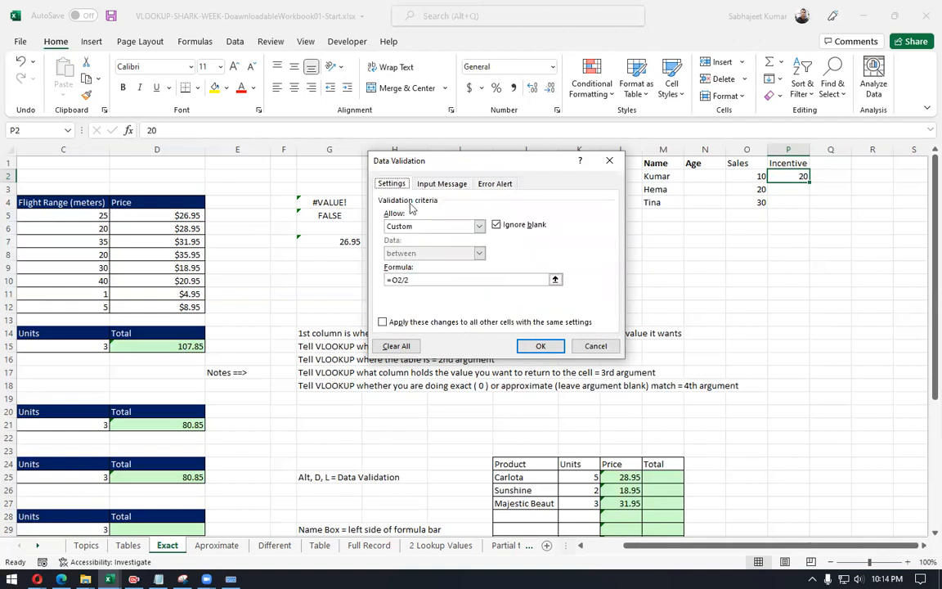
# Step: Try to wrap P2's custom validation formula in an IF function as =if(O2/2)
pyautogui.click(392, 279)
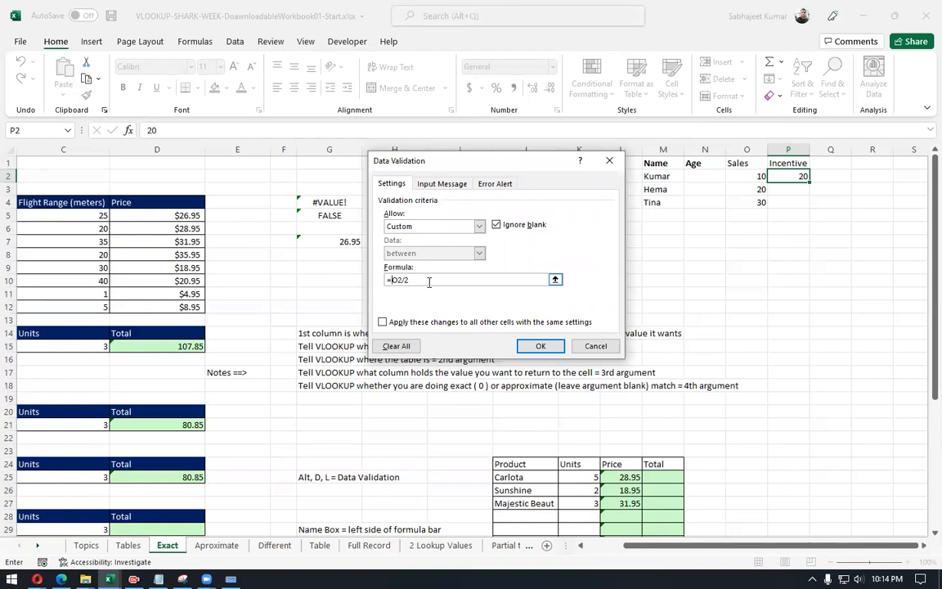
pyautogui.moveTo(426, 283); pyautogui.dragTo(396, 277)
pyautogui.click(394, 279)
pyautogui.write('if')
pyautogui.click(541, 346)
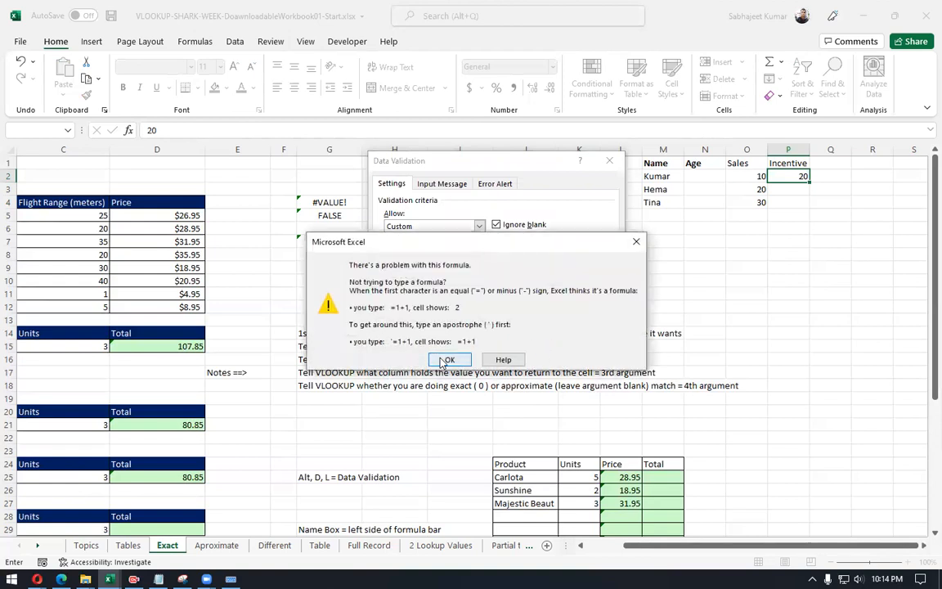
pyautogui.click(442, 361)
# Step: Remove the IF function from P2's custom validation formula and apply it as =(O2/2)
pyautogui.click(404, 281)
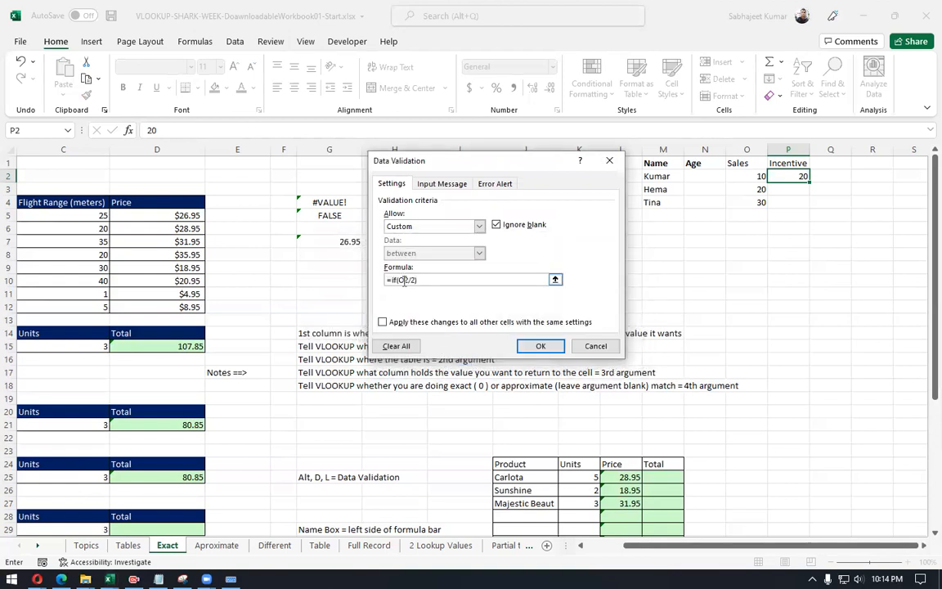
pyautogui.write('if')
pyautogui.click(539, 345)
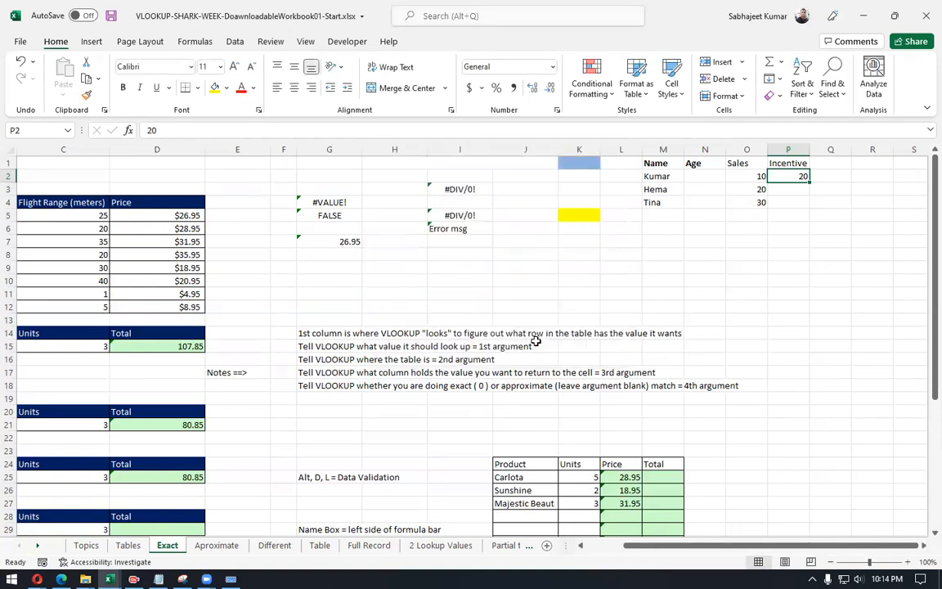
# Step: Test the revised rule by entering 1 as the incentive in P2
pyautogui.press('Down')
pyautogui.click(799, 174)
pyautogui.write('1')
pyautogui.press('Return')
# Step: Extend P2's custom data validation to the range P2:P4 and enter 20 in P2
pyautogui.click(799, 174)
pyautogui.moveTo(796, 180); pyautogui.dragTo(797, 201)
pyautogui.press('alt')
pyautogui.press('d')
pyautogui.press('l')
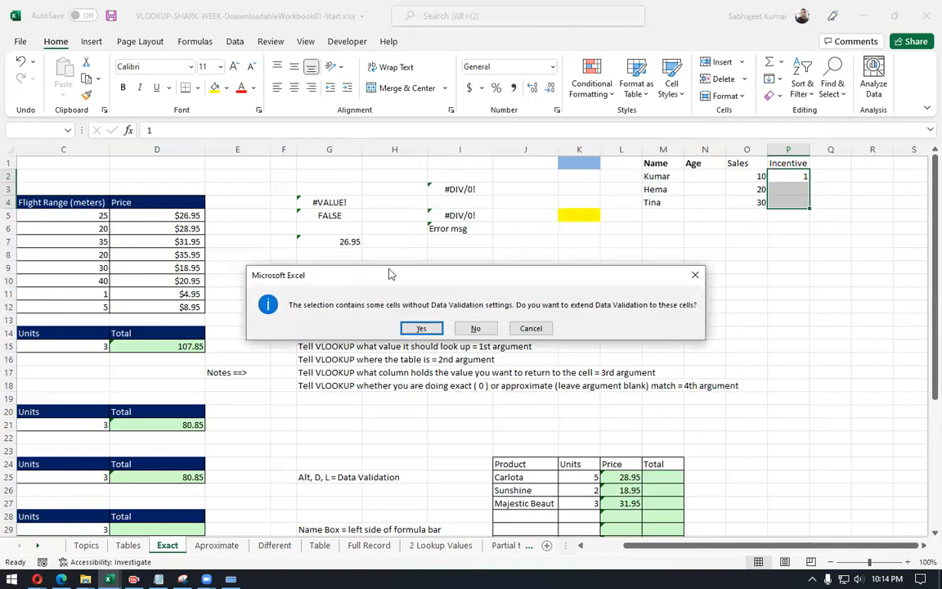
pyautogui.click(421, 328)
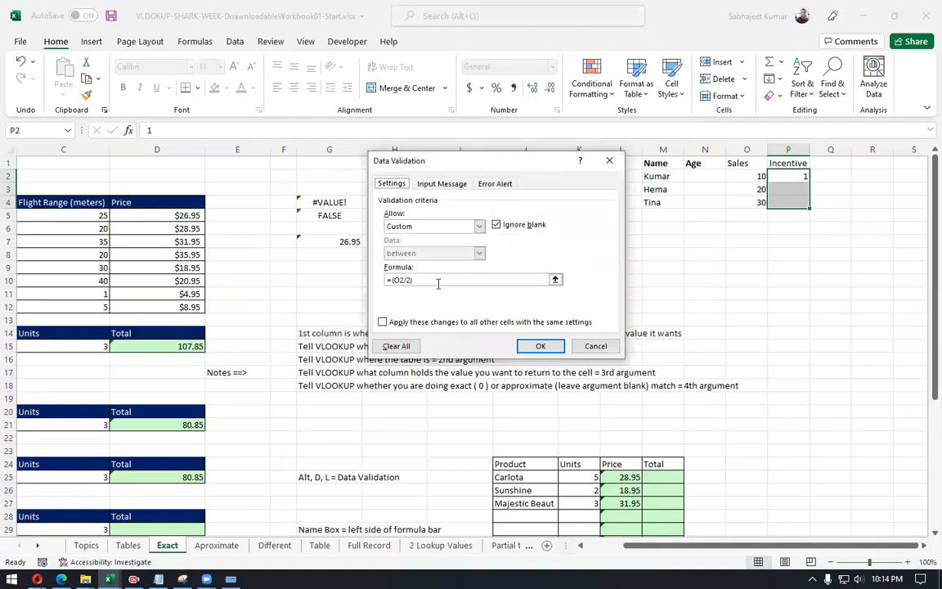
pyautogui.click(535, 346)
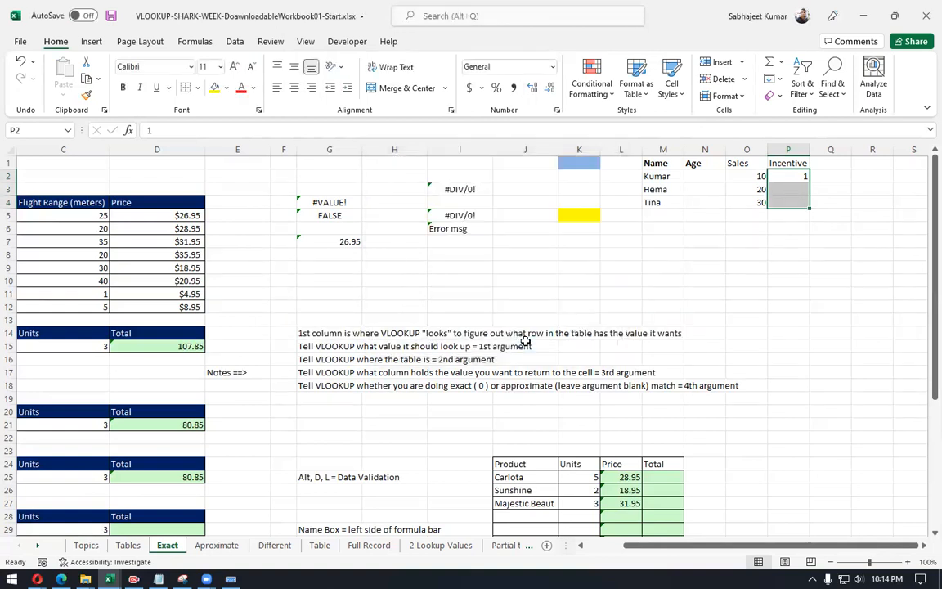
pyautogui.click(797, 176)
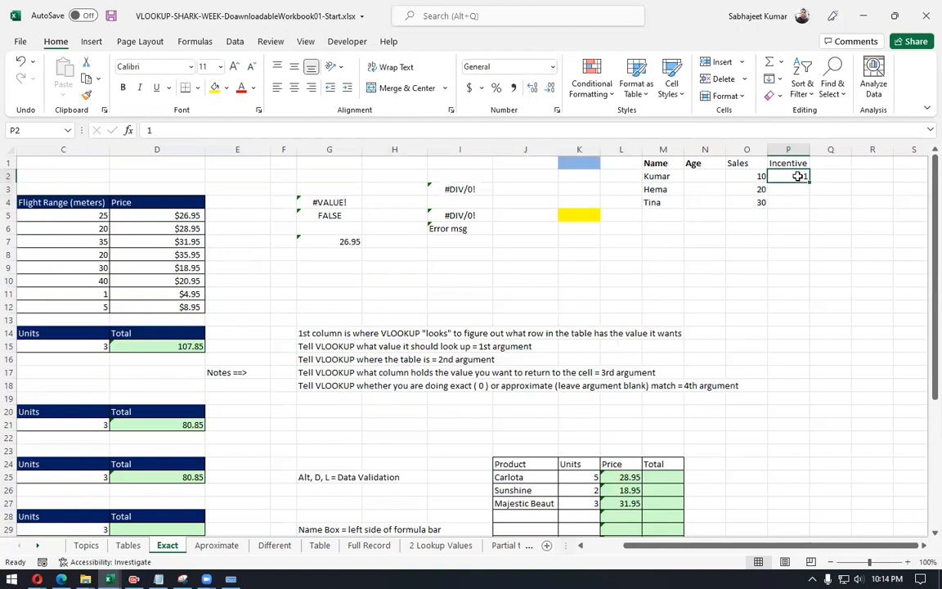
pyautogui.write('20')
# Step: Change the custom validation formula for P2:P4 to =(O2/2)=P2 and apply it
pyautogui.moveTo(797, 176); pyautogui.dragTo(798, 202)
pyautogui.press('alt')
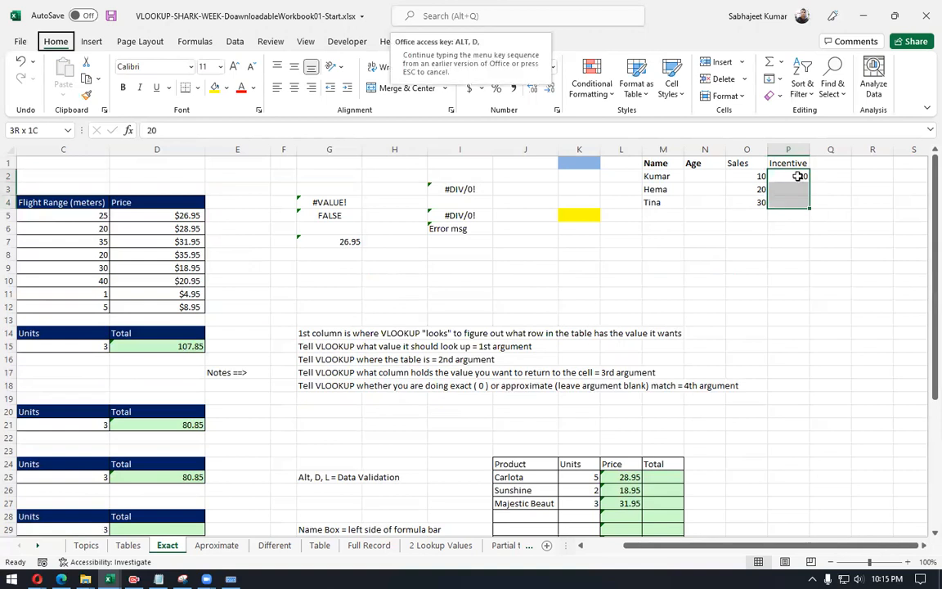
pyautogui.press('d')
pyautogui.press('l')
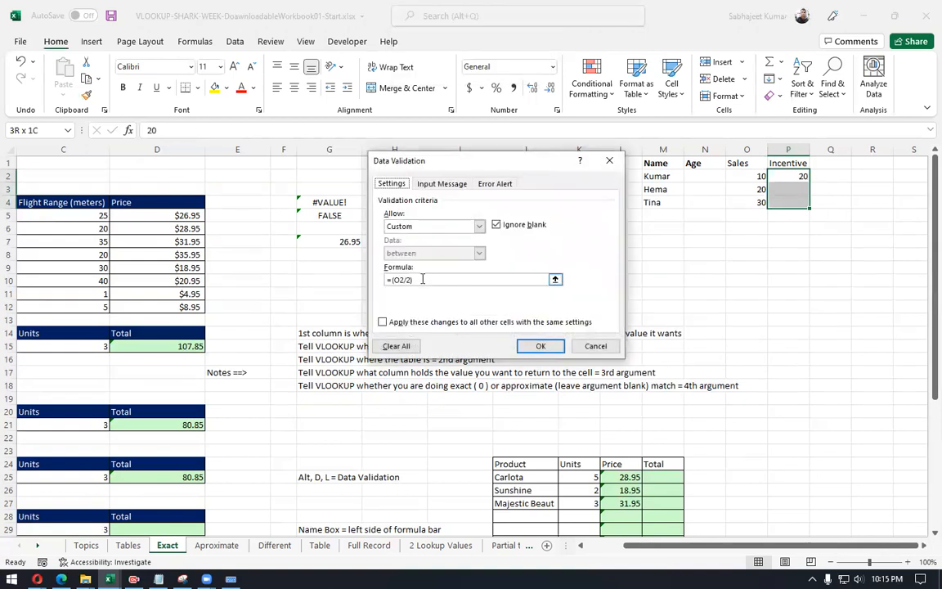
pyautogui.click(392, 279)
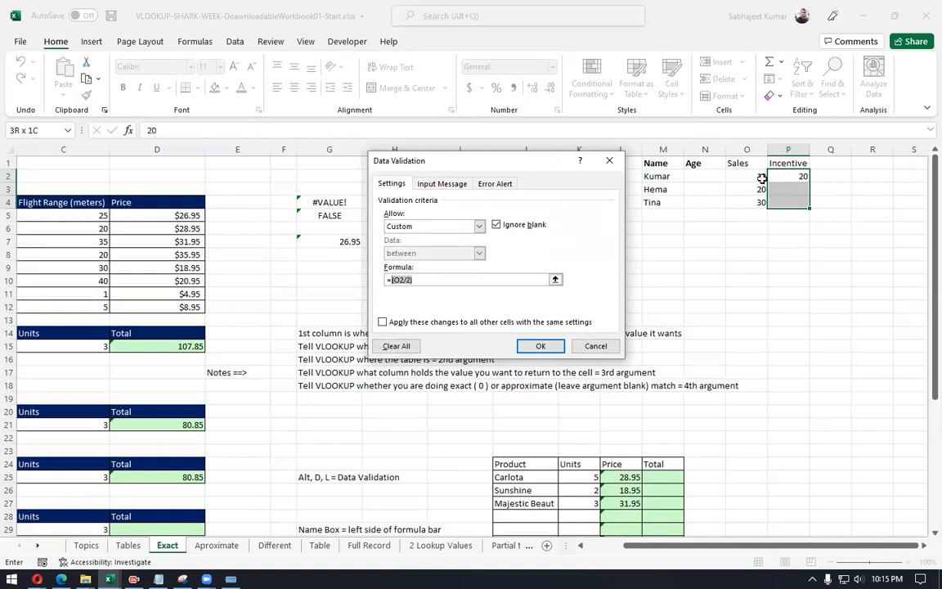
pyautogui.click(441, 279)
pyautogui.write('=')
pyautogui.click(780, 177)
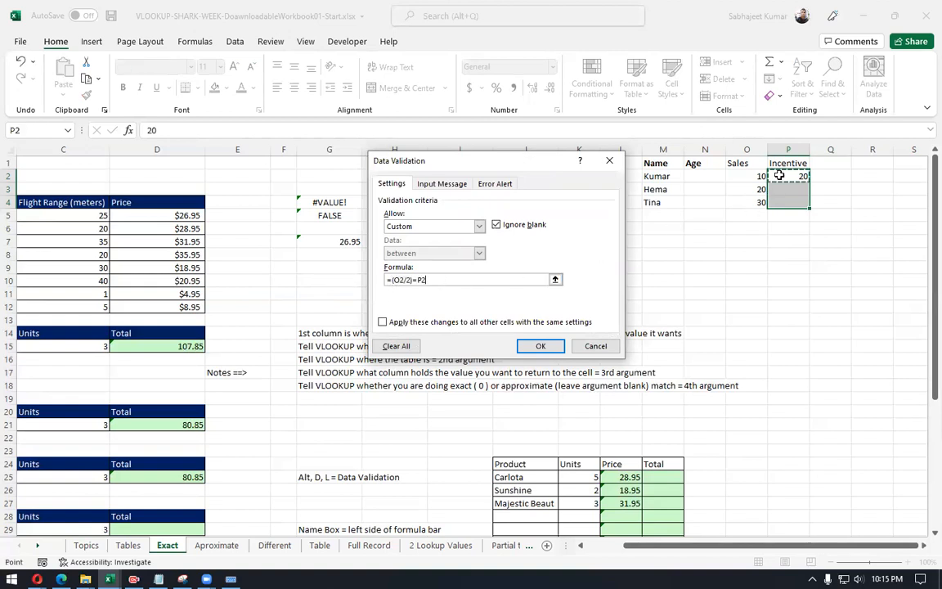
pyautogui.click(543, 346)
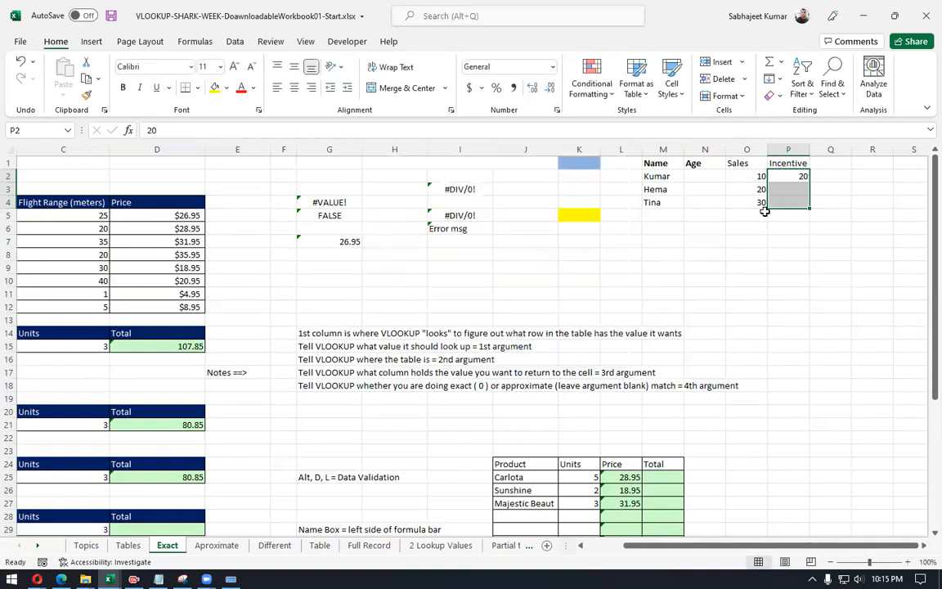
pyautogui.click(786, 187)
pyautogui.moveTo(787, 176); pyautogui.dragTo(785, 203)
pyautogui.press('alt')
pyautogui.press('d')
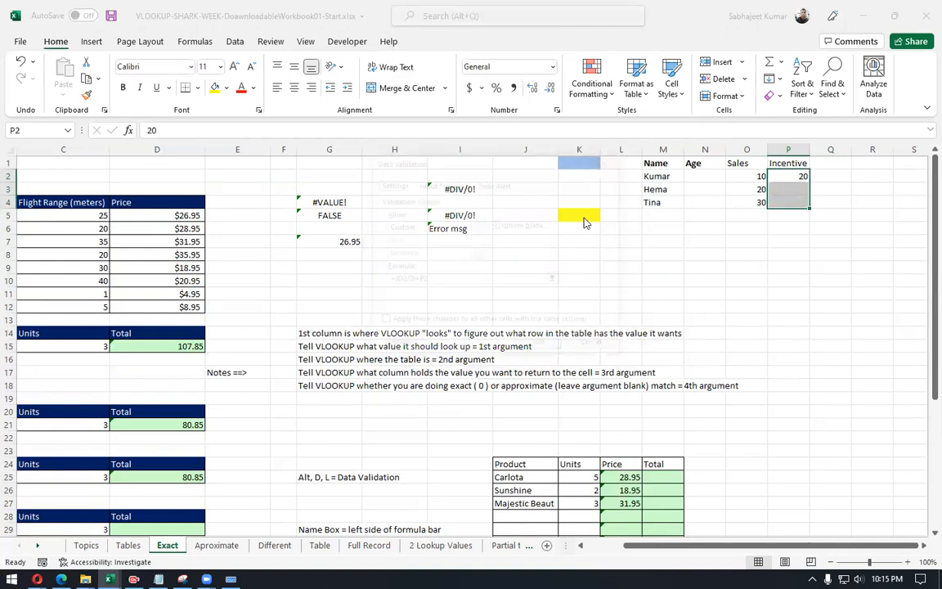
pyautogui.press('l')
pyautogui.click(397, 346)
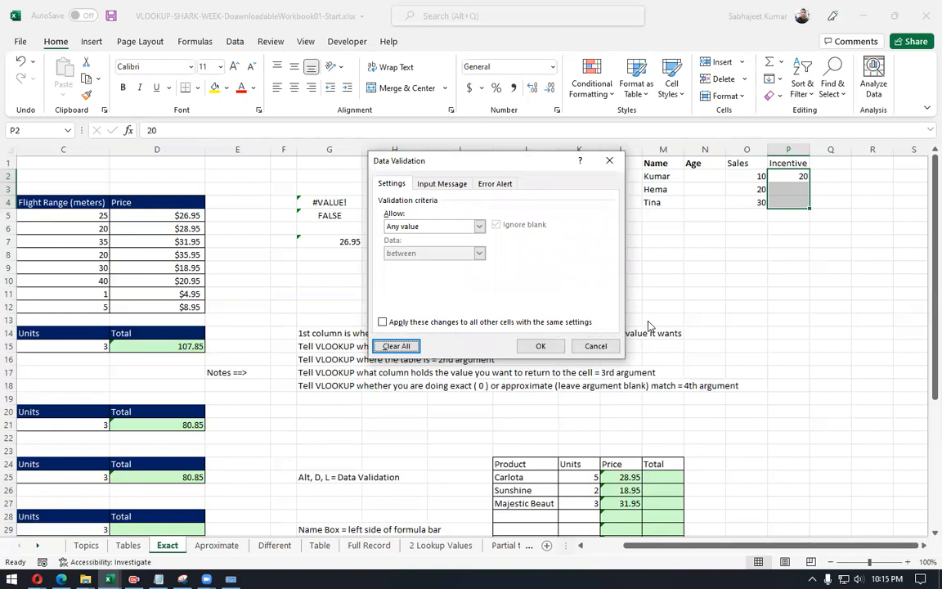
pyautogui.click(595, 346)
# Step: Wrap P2's custom validation formula in an outer pair of parentheses, making it =((O2/2)=P2), and apply it
pyautogui.click(782, 177)
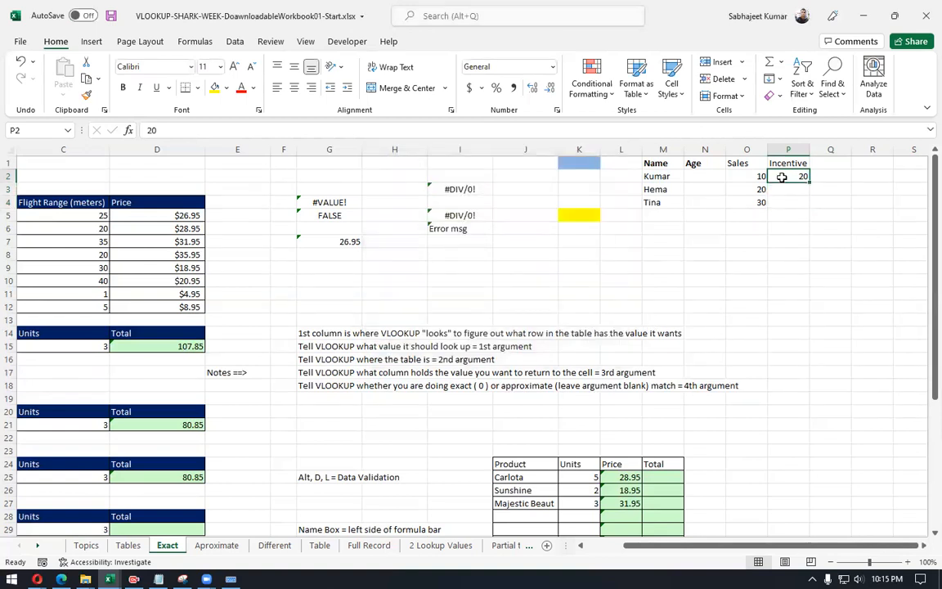
pyautogui.press('alt')
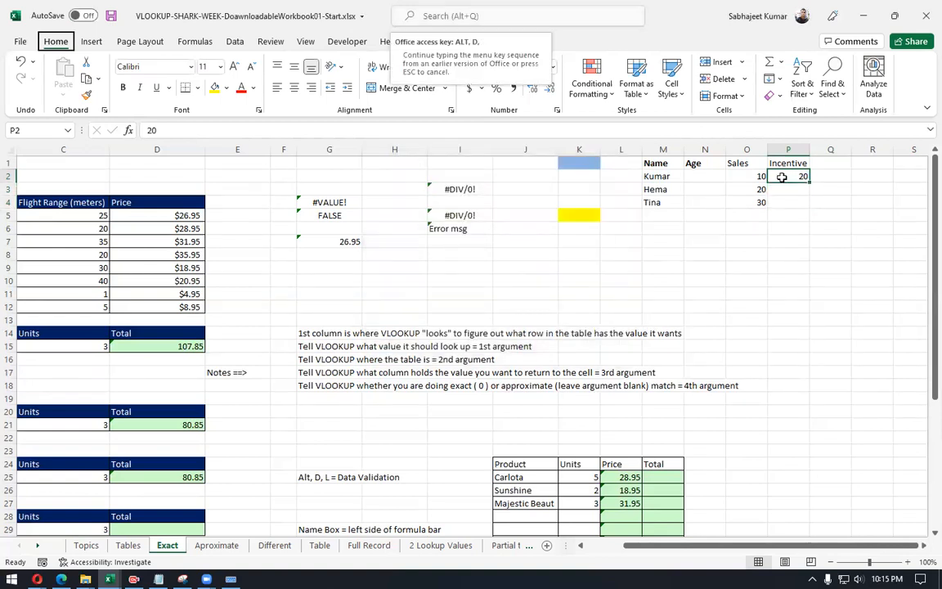
pyautogui.press('d')
pyautogui.press('l')
pyautogui.moveTo(501, 160); pyautogui.dragTo(452, 180)
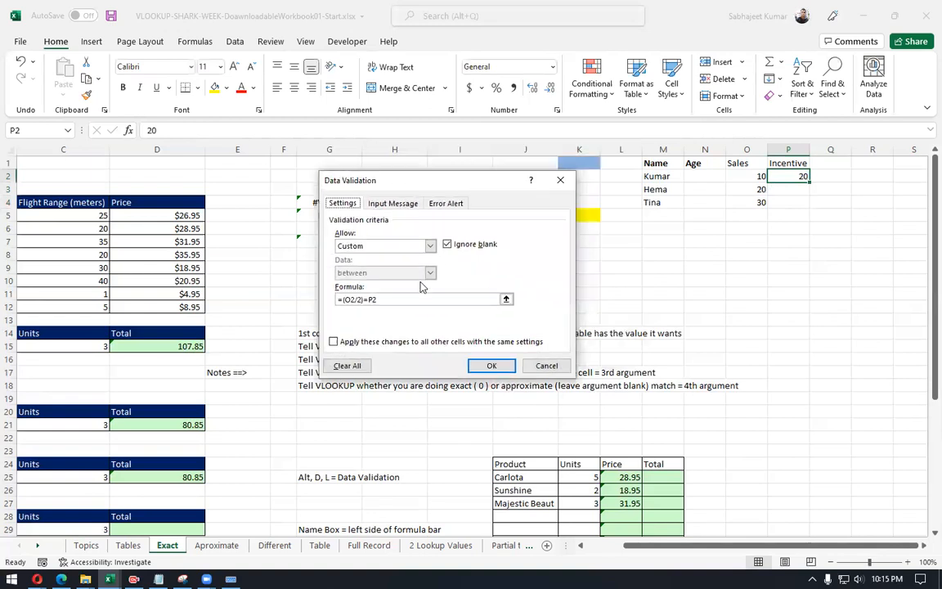
pyautogui.click(351, 301)
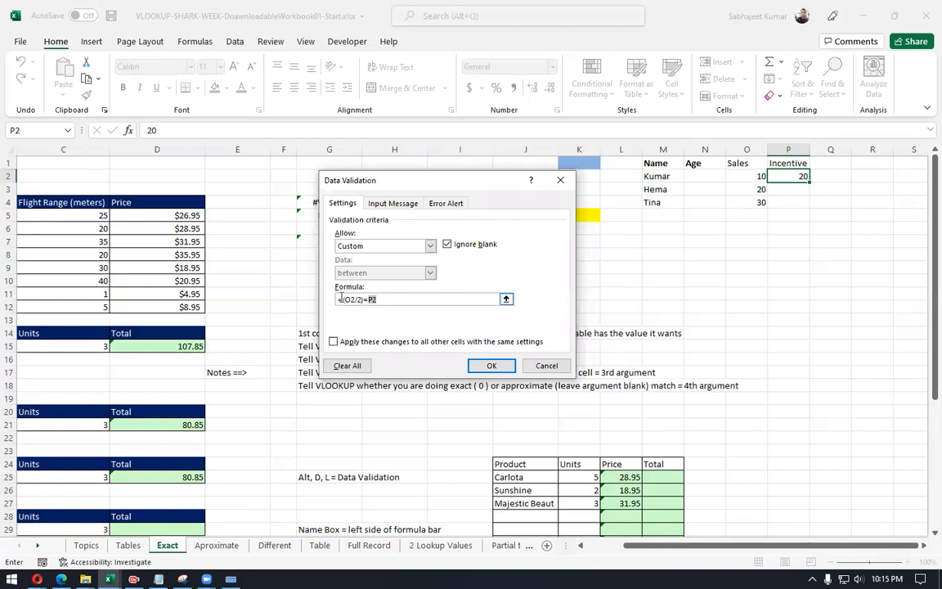
pyautogui.click(341, 299)
pyautogui.write('(')
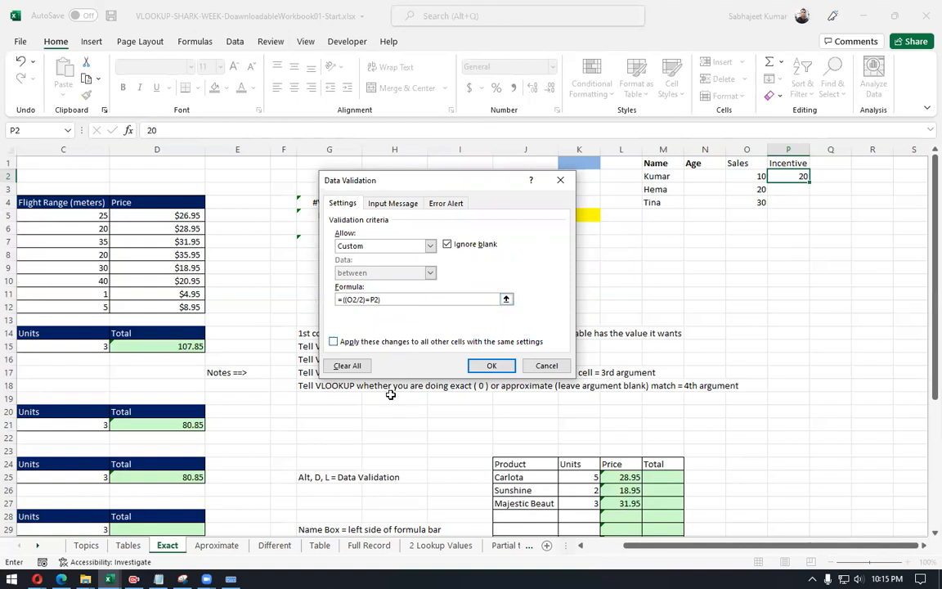
pyautogui.click(492, 366)
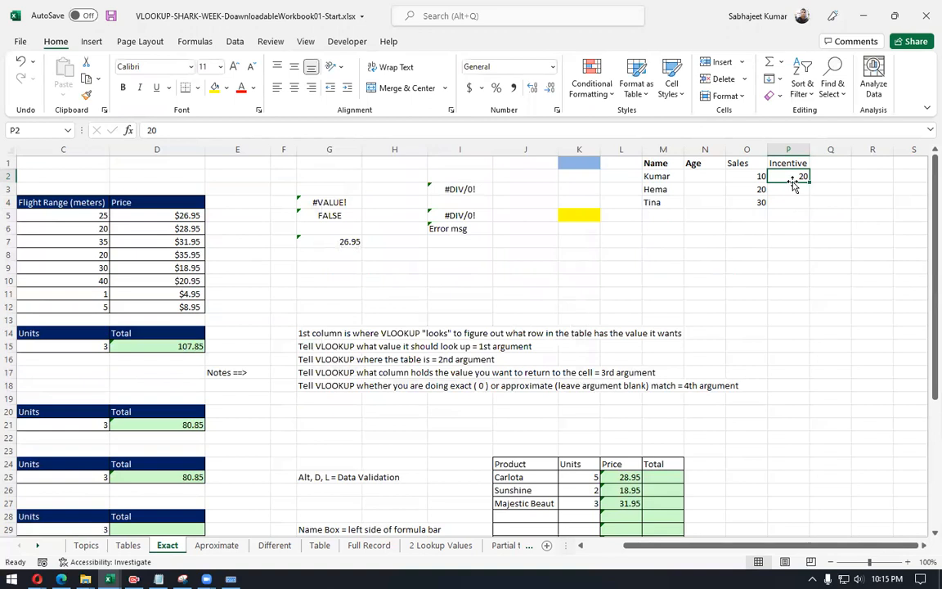
# Step: Test the validation rule in P2 with an incentive of 23 and cancel the entry
pyautogui.write('23')
pyautogui.press('Return')
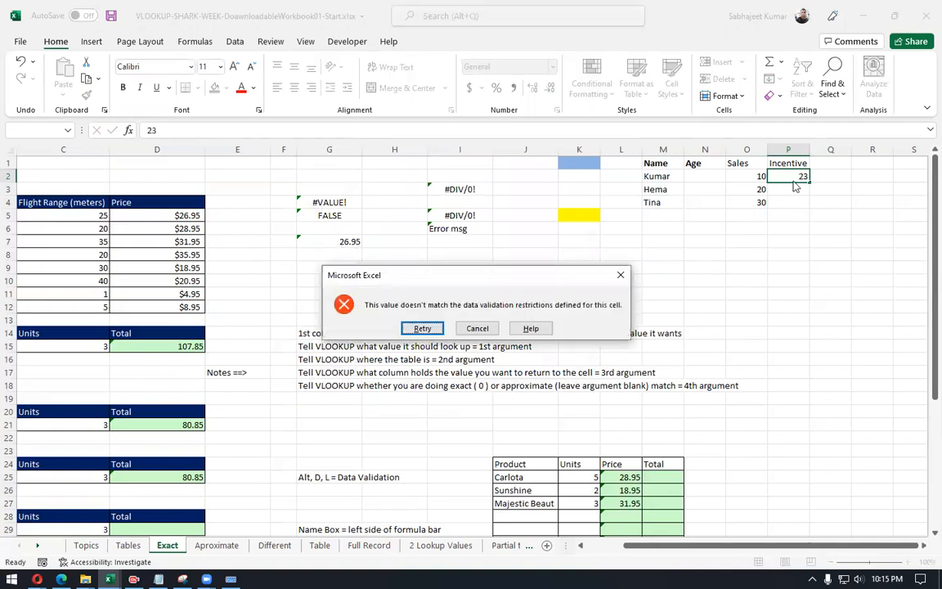
pyautogui.click(477, 328)
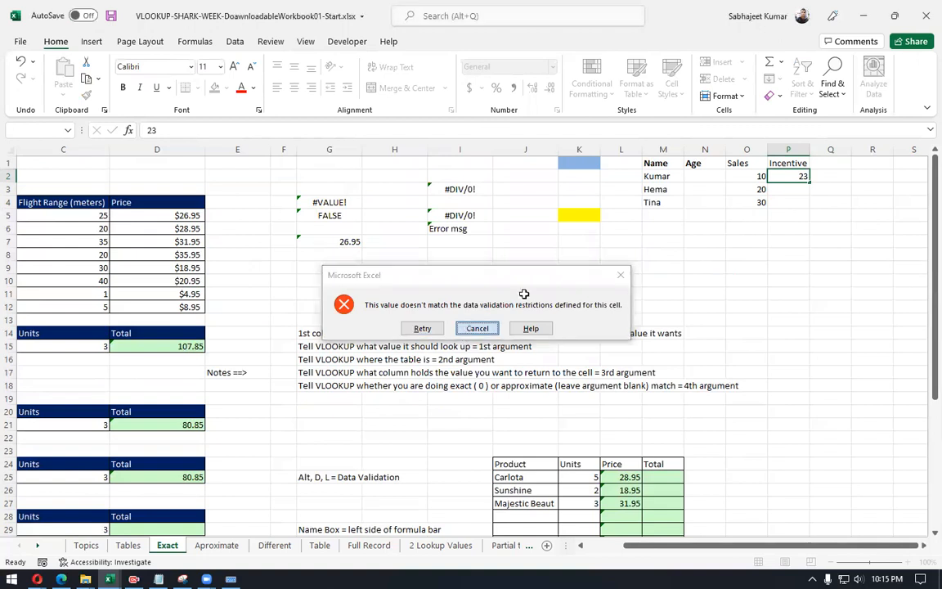
# Step: Copy P2's formatting to P2:P4 with Format Painter and enter 5 as the incentive in P2
pyautogui.click(86, 95)
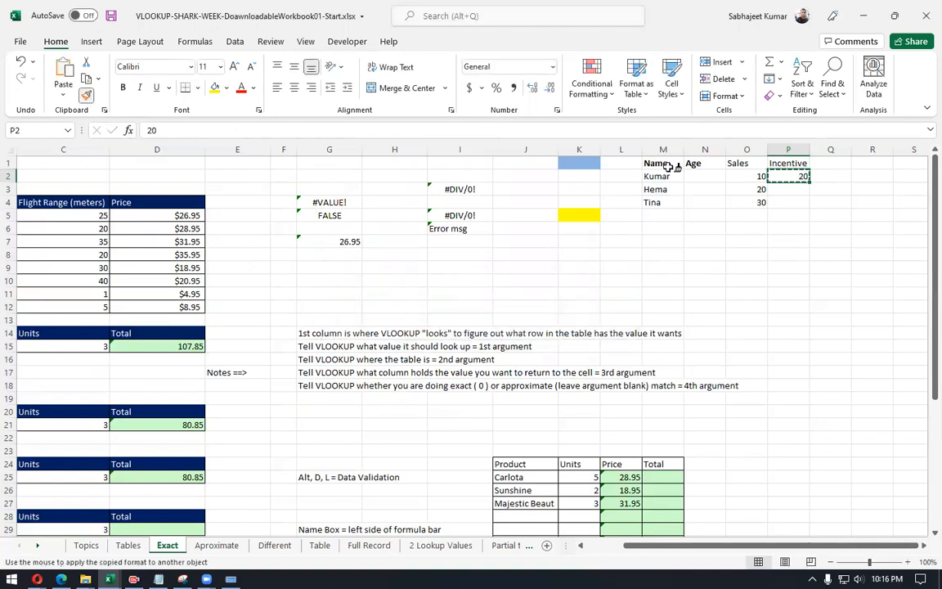
pyautogui.moveTo(790, 177); pyautogui.dragTo(789, 202)
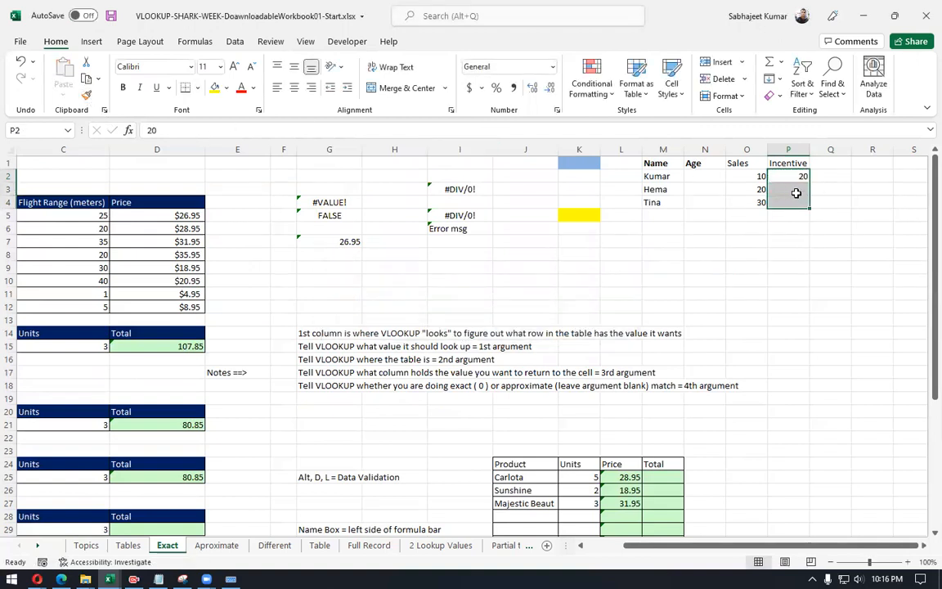
pyautogui.click(794, 176)
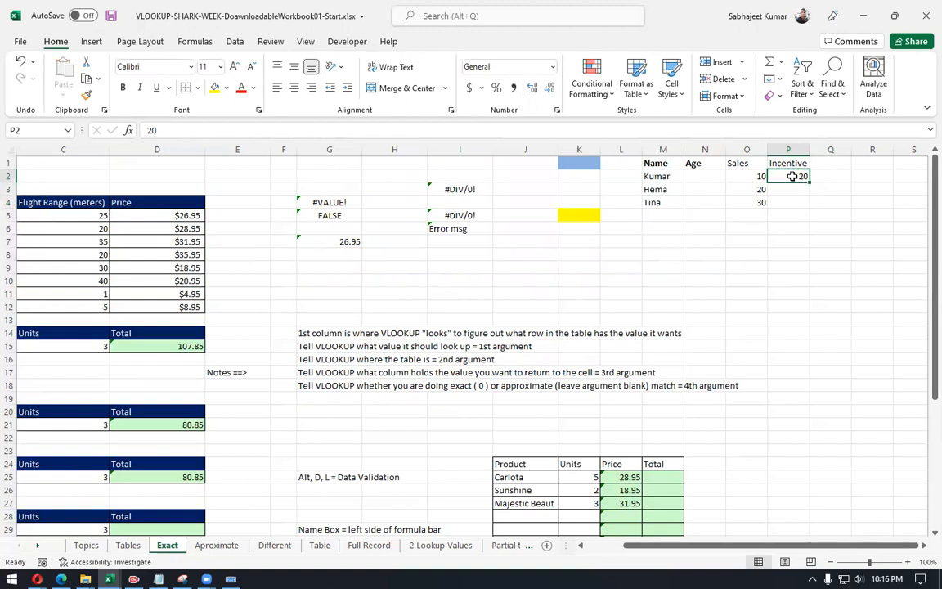
pyautogui.write('5')
pyautogui.press('Return')
# Step: Try 20 as the incentive in P2 and cancel the entry
pyautogui.click(792, 176)
pyautogui.write('2')
pyautogui.press('Return')
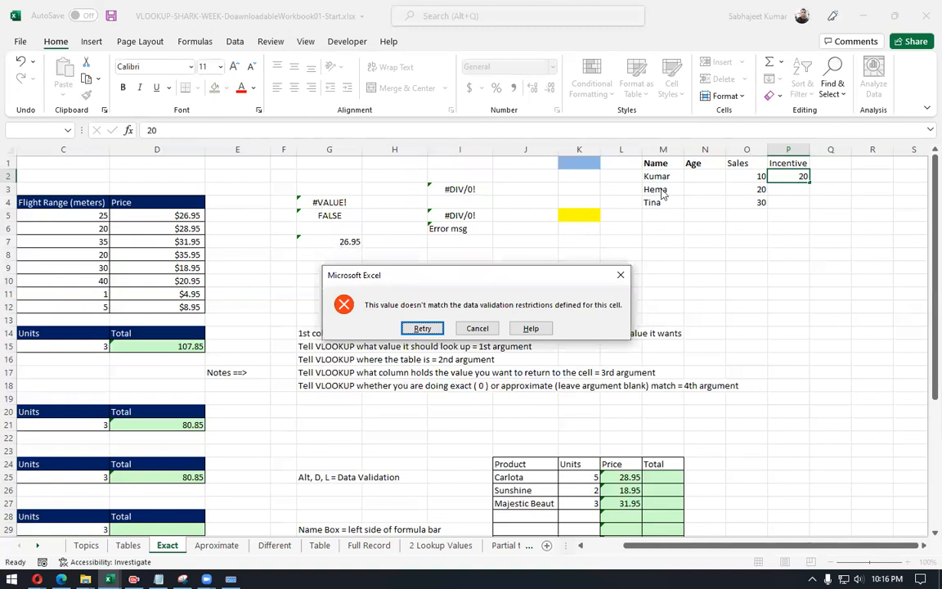
pyautogui.click(477, 327)
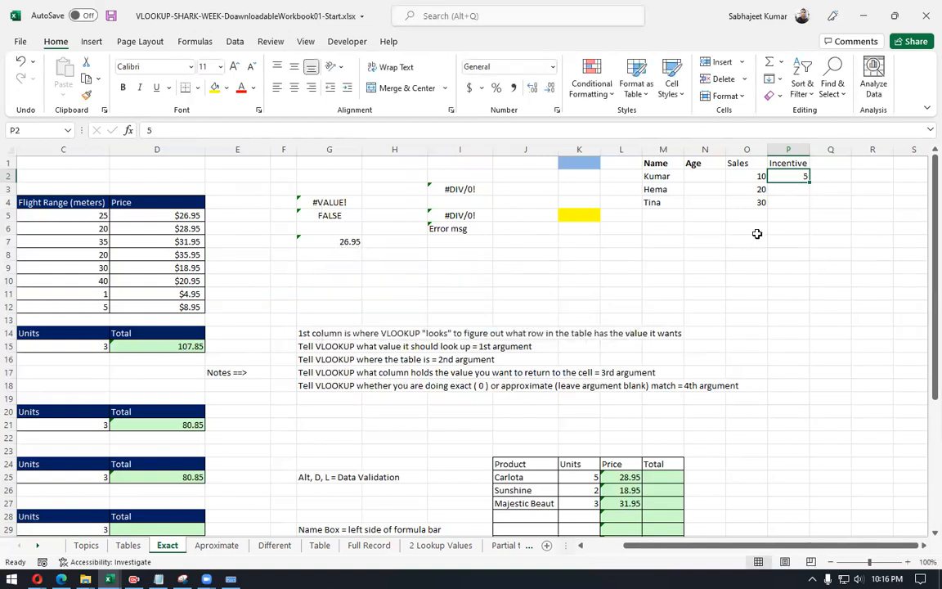
# Step: Enter 10 as the incentive in P3
pyautogui.click(784, 190)
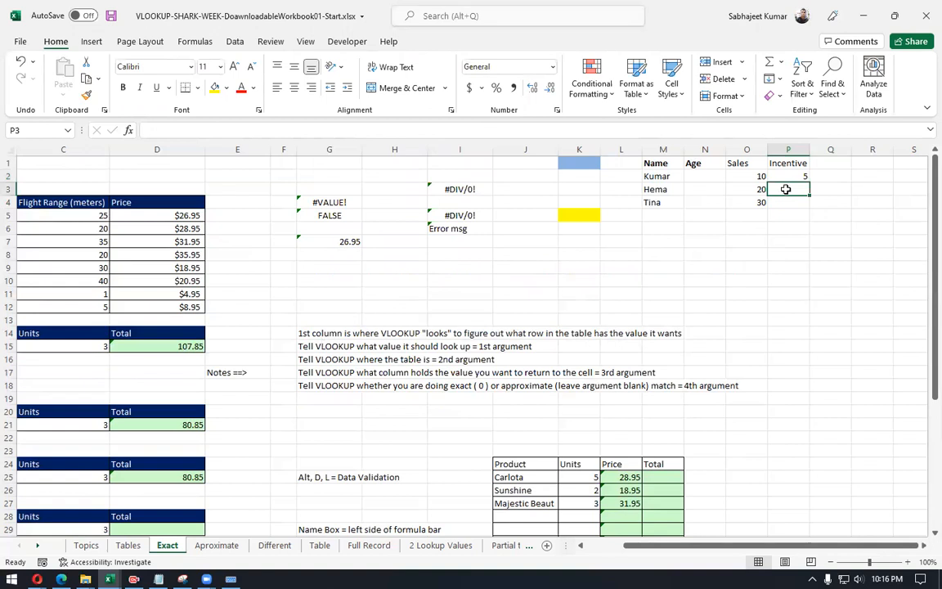
pyautogui.write('10')
pyautogui.press('Return')
# Step: Try 12 as the incentive in P3 and discard the entry
pyautogui.click(785, 189)
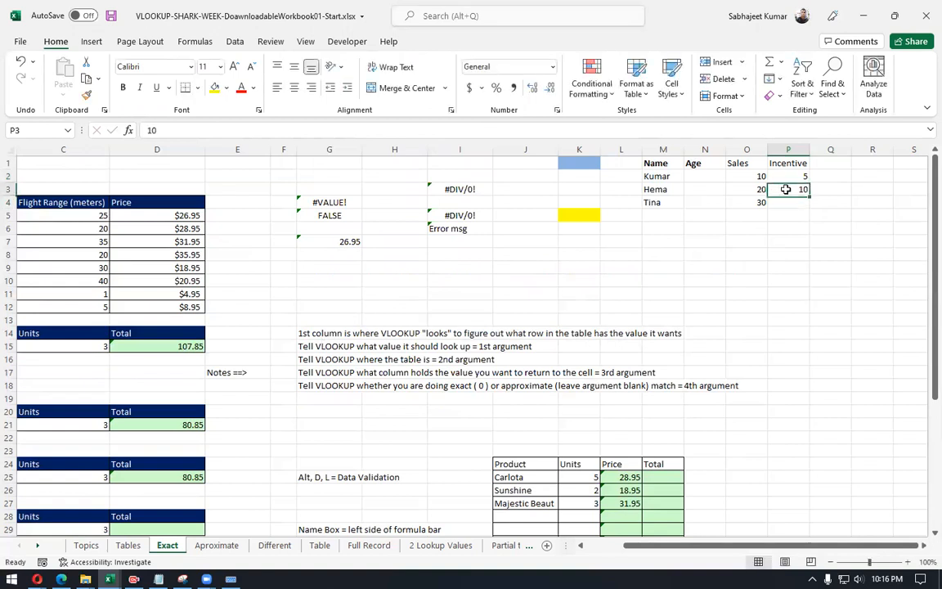
pyautogui.write('12')
pyautogui.press('Return')
pyautogui.press('Return')
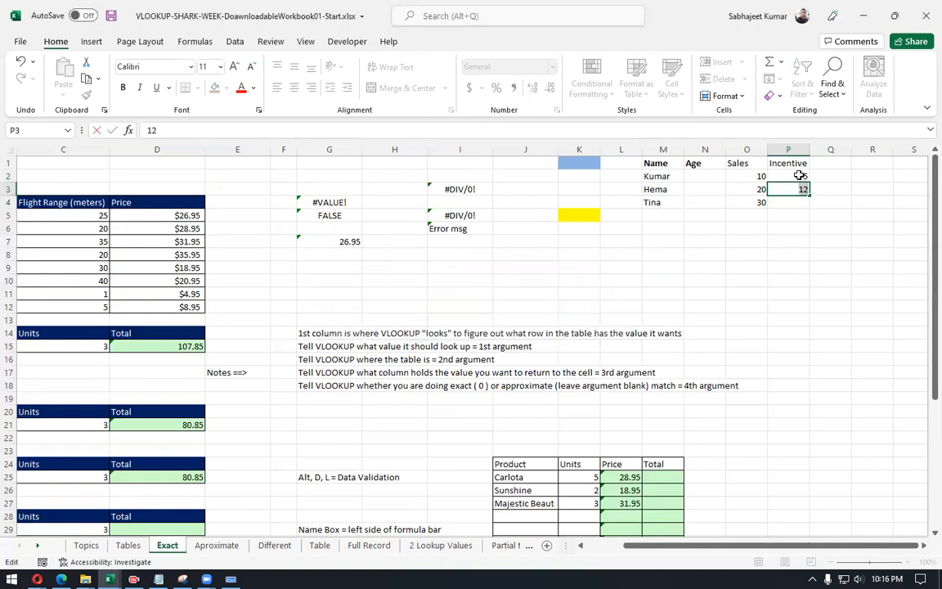
pyautogui.press('Return')
pyautogui.press('Escape')
# Step: Examine P2's custom data validation formula and the available validation types, leaving the settings without applying anything
pyautogui.click(800, 175)
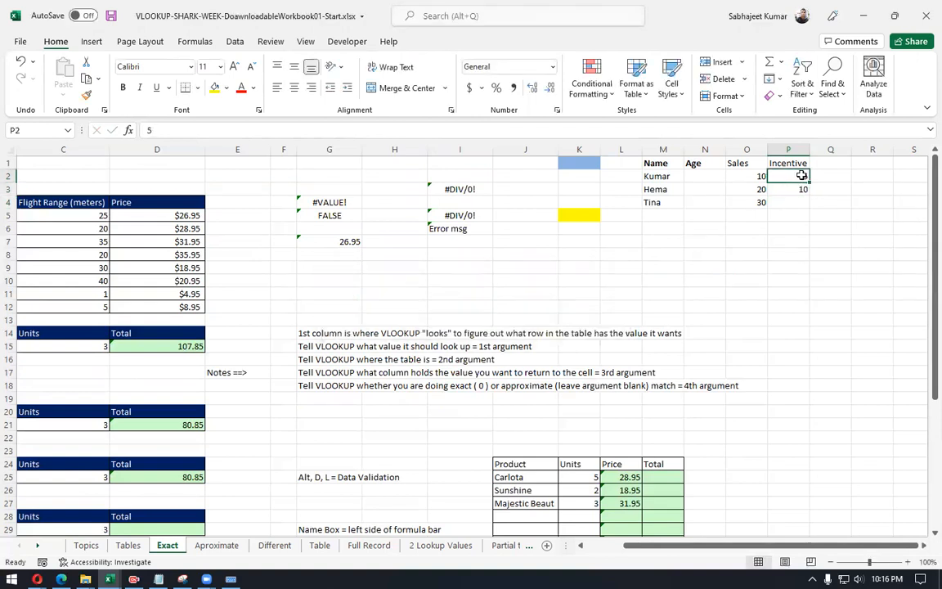
pyautogui.hotkey('alt', 'd')
pyautogui.press('l')
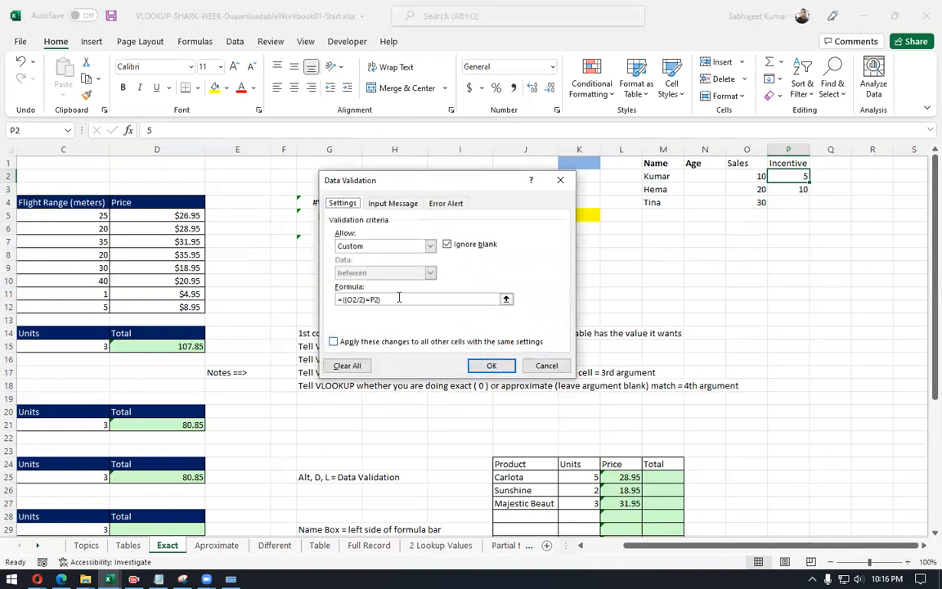
pyautogui.moveTo(422, 182); pyautogui.dragTo(404, 194)
pyautogui.click(330, 312)
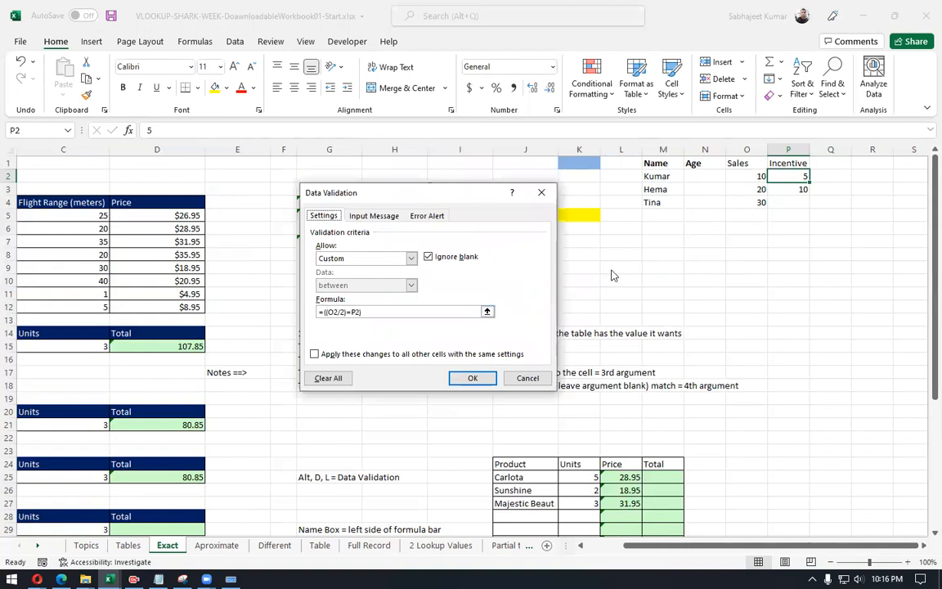
pyautogui.click(362, 312)
pyautogui.moveTo(360, 312); pyautogui.dragTo(375, 316)
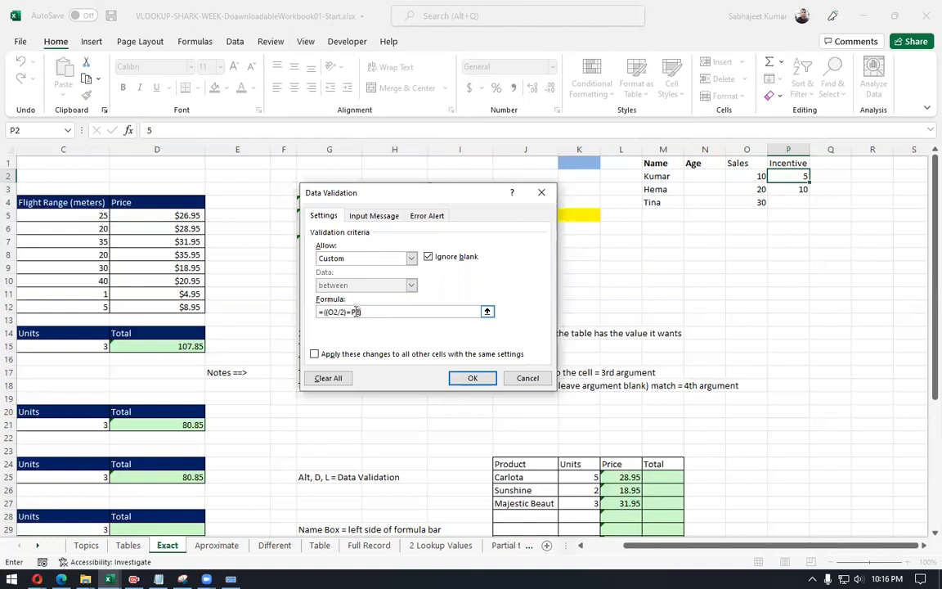
pyautogui.click(323, 307)
pyautogui.moveTo(319, 311); pyautogui.dragTo(362, 312)
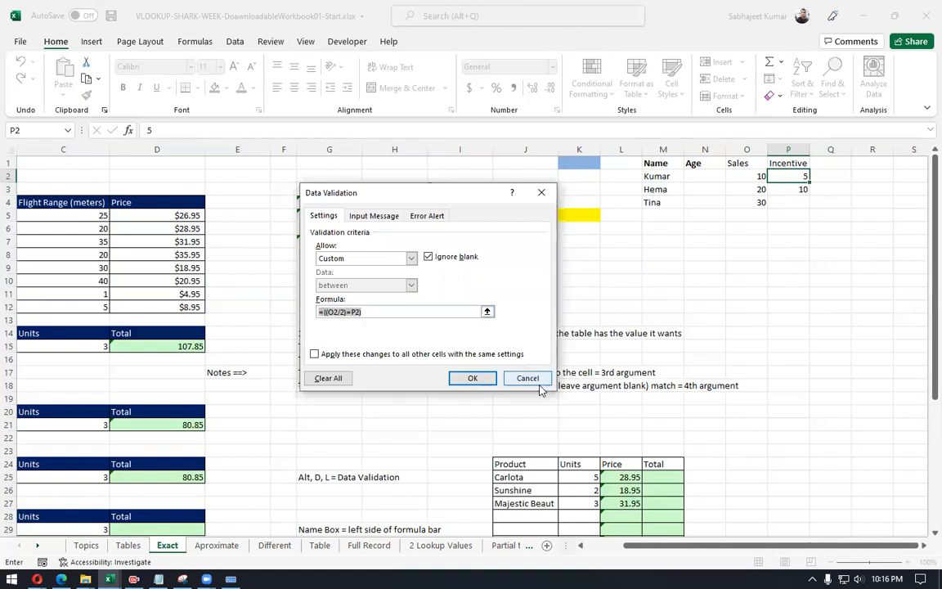
pyautogui.click(379, 259)
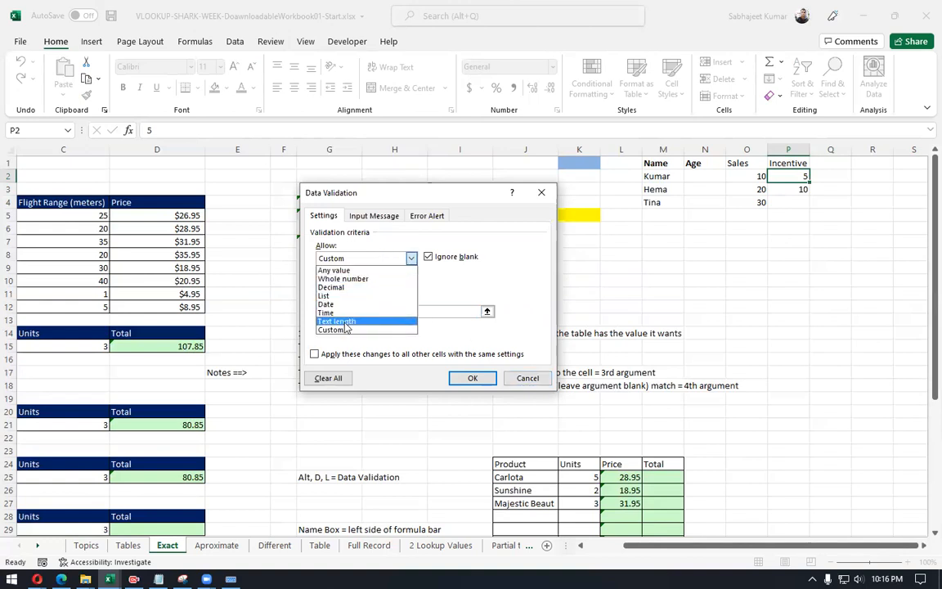
pyautogui.click(540, 381)
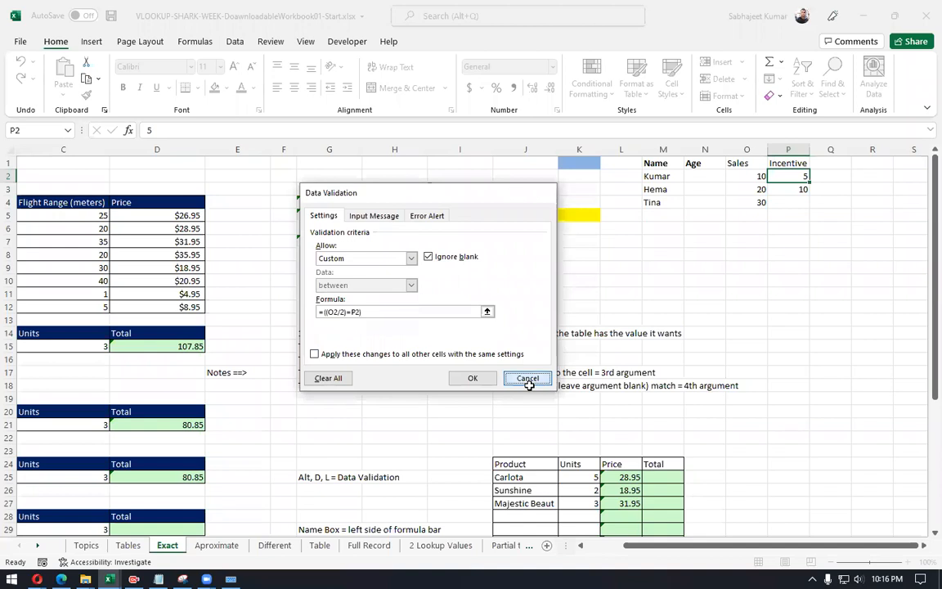
pyautogui.click(539, 381)
# Step: Browse the VLOOKUP exercise sections and go to the empty Boomerang cell A29 under VLOOKUP with Named Range
pyautogui.click(270, 388)
pyautogui.press('Left')
pyautogui.press('Left')
pyautogui.press('Left')
pyautogui.press('Left')
pyautogui.press('Left')
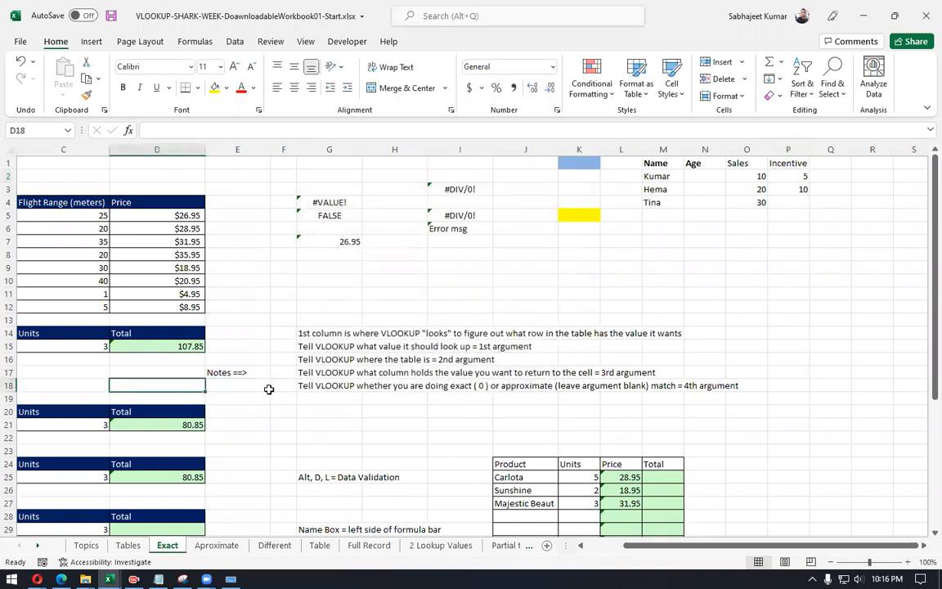
pyautogui.press('Down')
pyautogui.press('Down')
pyautogui.press('Down')
pyautogui.press('Down')
pyautogui.press('Down')
pyautogui.press('Down')
pyautogui.press('Down')
pyautogui.press('Down')
pyautogui.press('Down')
pyautogui.press('Down')
pyautogui.press('Down')
pyautogui.press('Down')
pyautogui.press('Down')
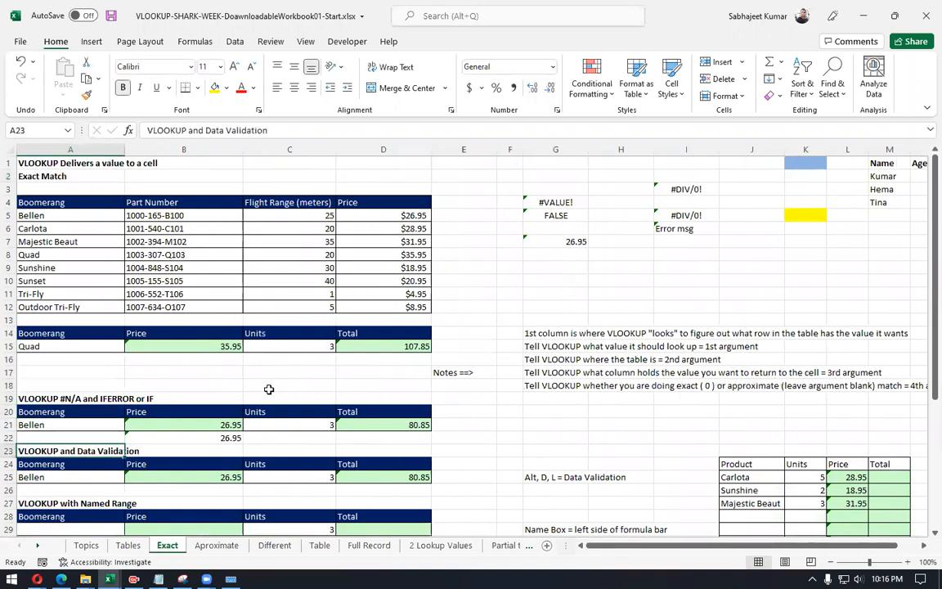
pyautogui.press('Down')
pyautogui.press('Down')
pyautogui.press('Down')
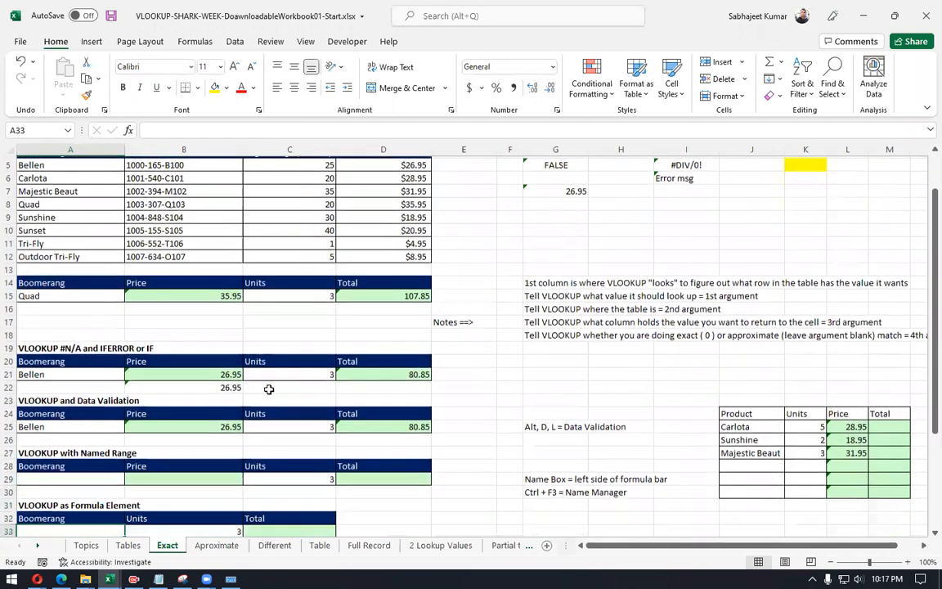
pyautogui.press('Up')
pyautogui.press('Up')
pyautogui.press('Up')
pyautogui.press('Up')
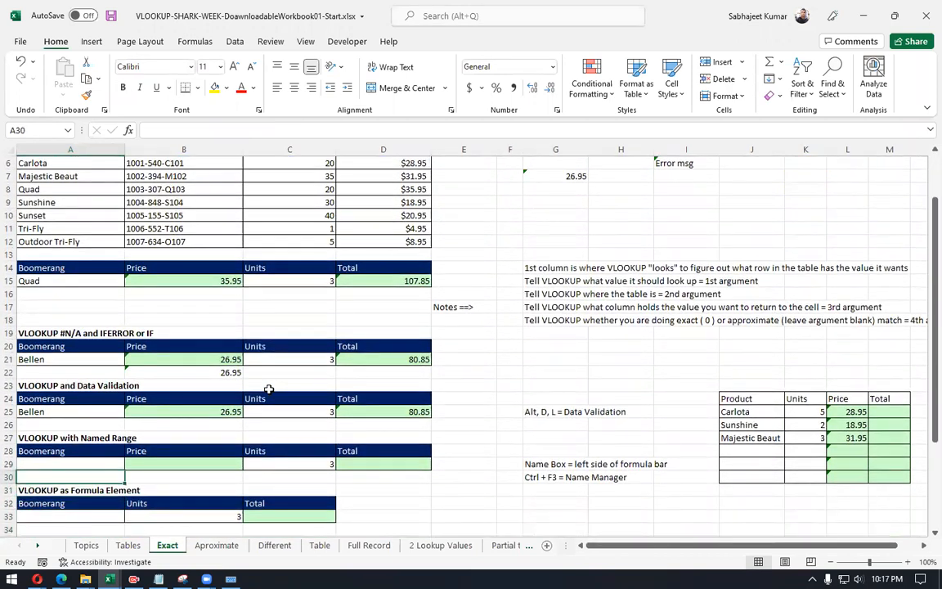
pyautogui.press('Up')
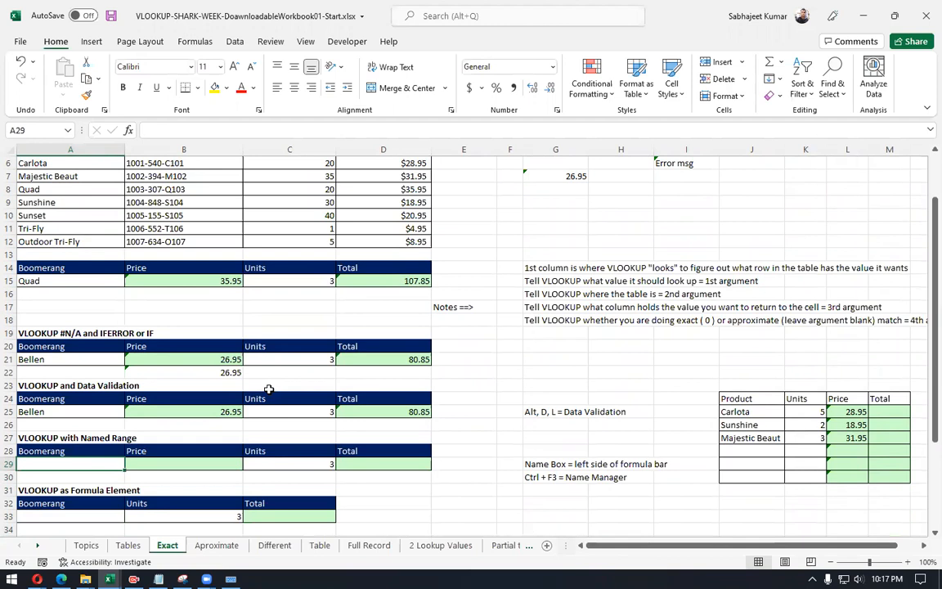
# Step: Collapse the ribbon and select B25 to examine its VLOOKUP price formula
pyautogui.hotkey('ctrl', '1')
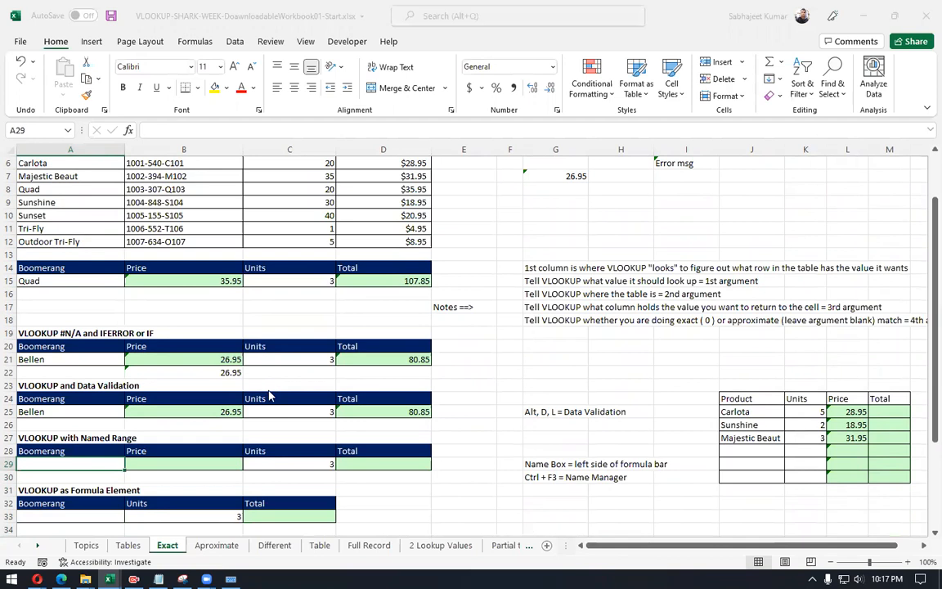
pyautogui.press('Escape')
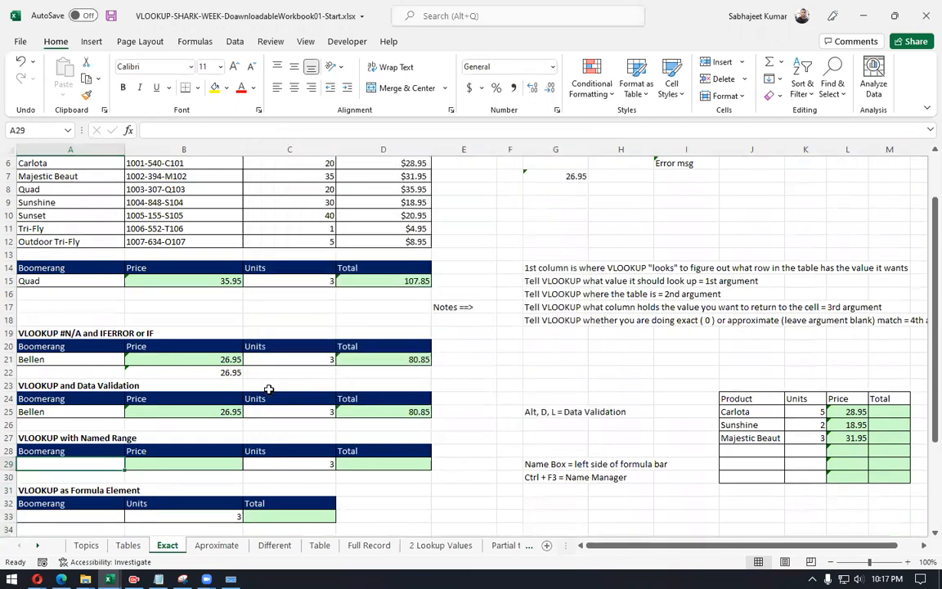
pyautogui.hotkey('ctrl', 'F1')
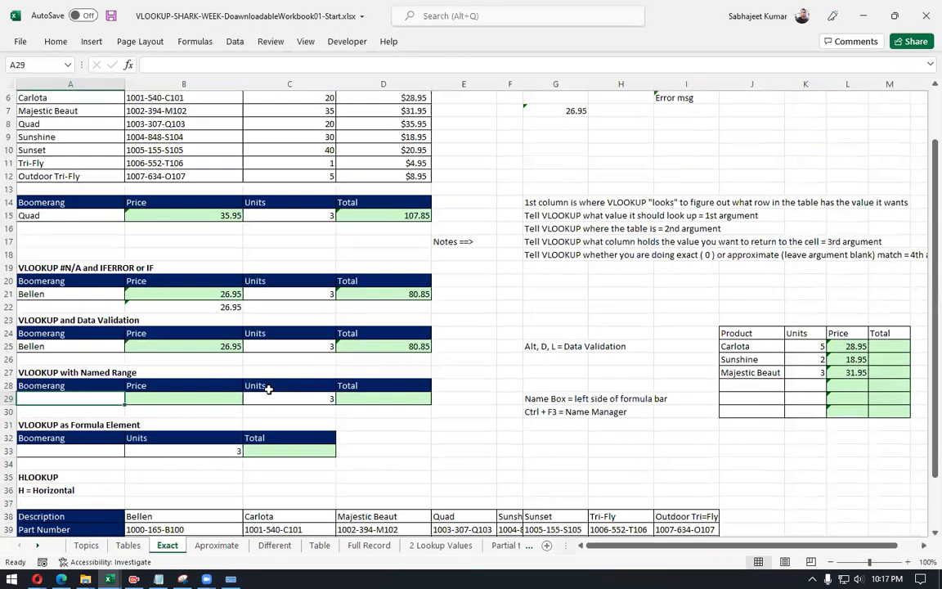
pyautogui.scroll(2, 338, 373)
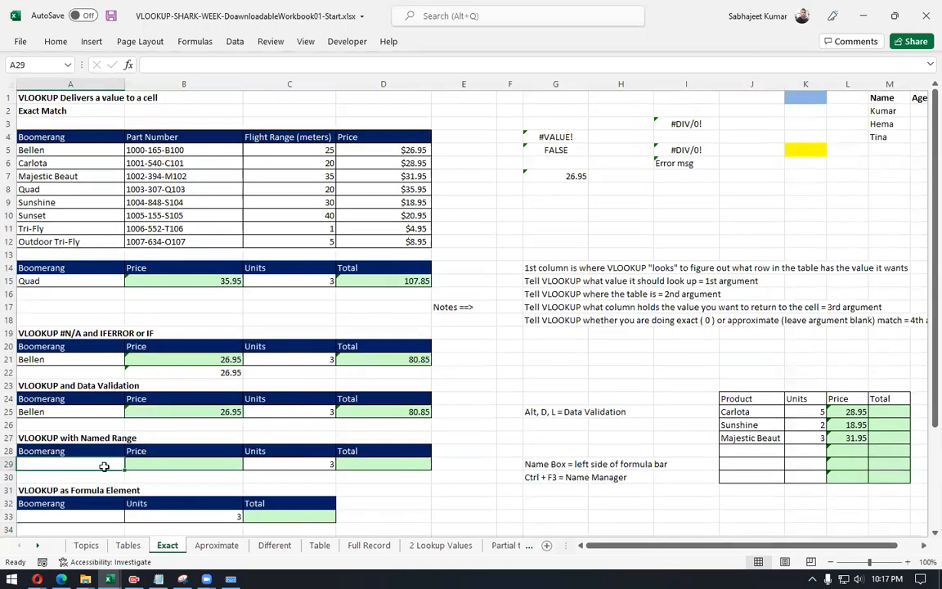
pyautogui.click(185, 411)
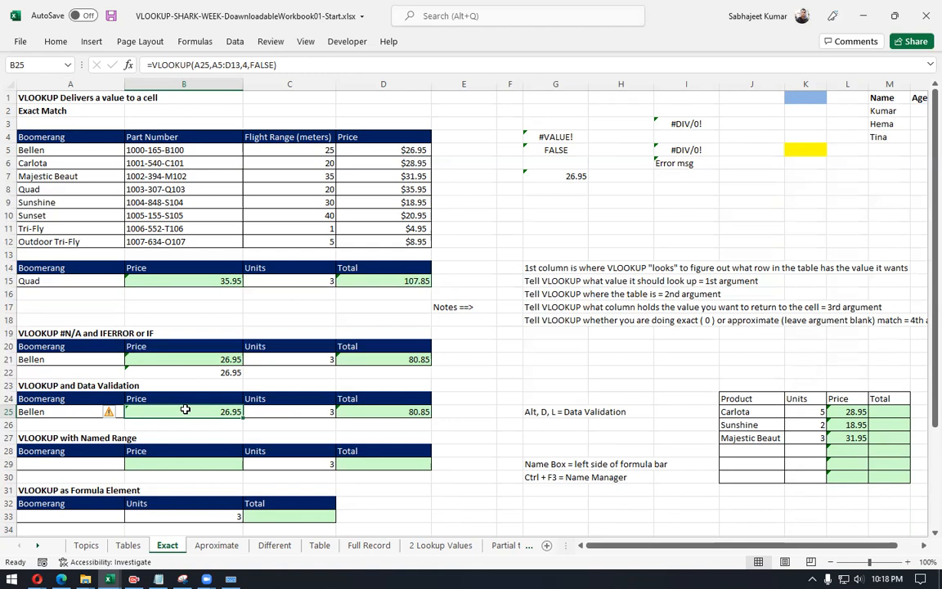
# Step: Examine the boomerang table by selecting its data range A5:D12, the boomerang names and the part numbers
pyautogui.click(156, 464)
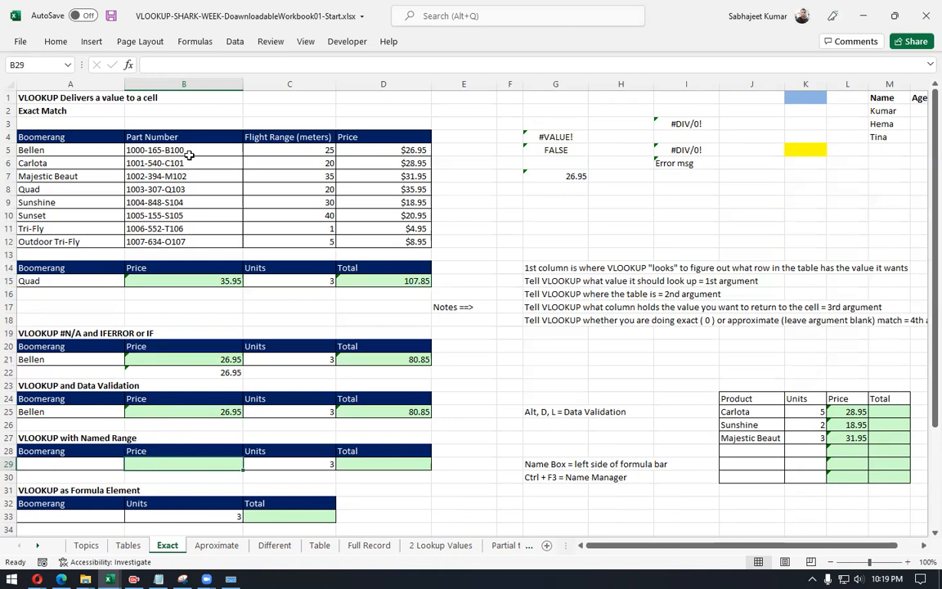
pyautogui.moveTo(39, 151); pyautogui.dragTo(376, 242)
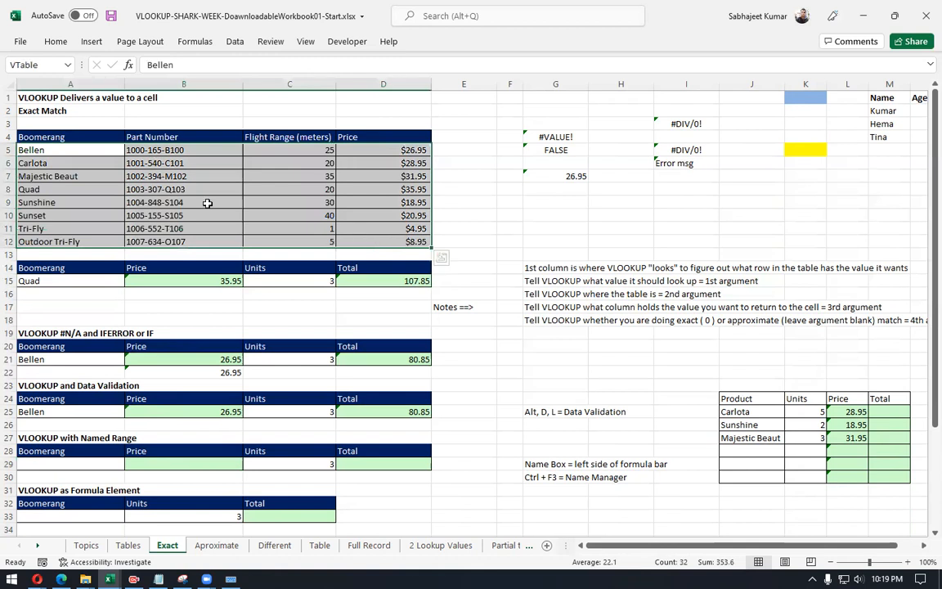
pyautogui.click(65, 149)
pyautogui.moveTo(65, 149); pyautogui.dragTo(82, 234)
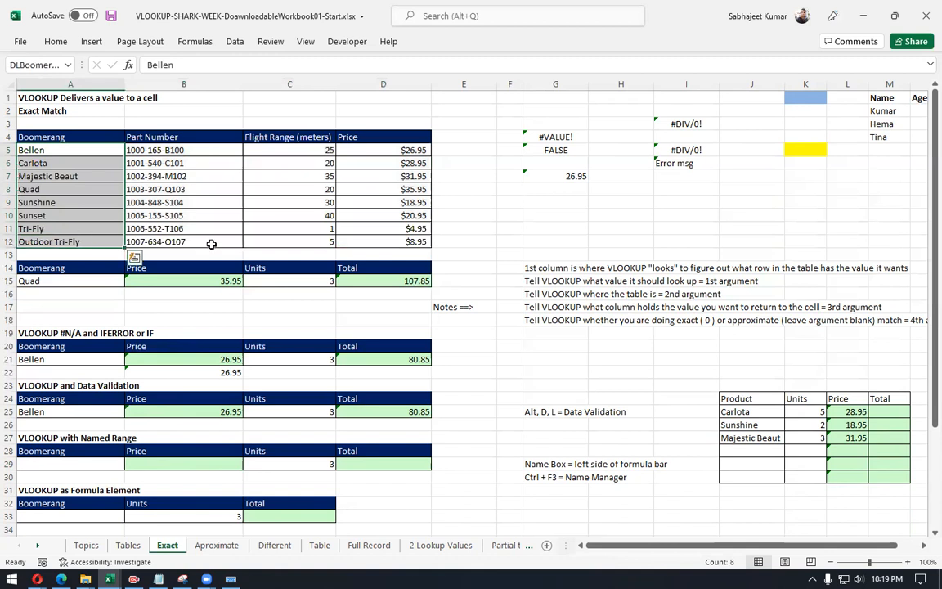
pyautogui.click(145, 149)
pyautogui.moveTo(174, 190); pyautogui.dragTo(168, 237)
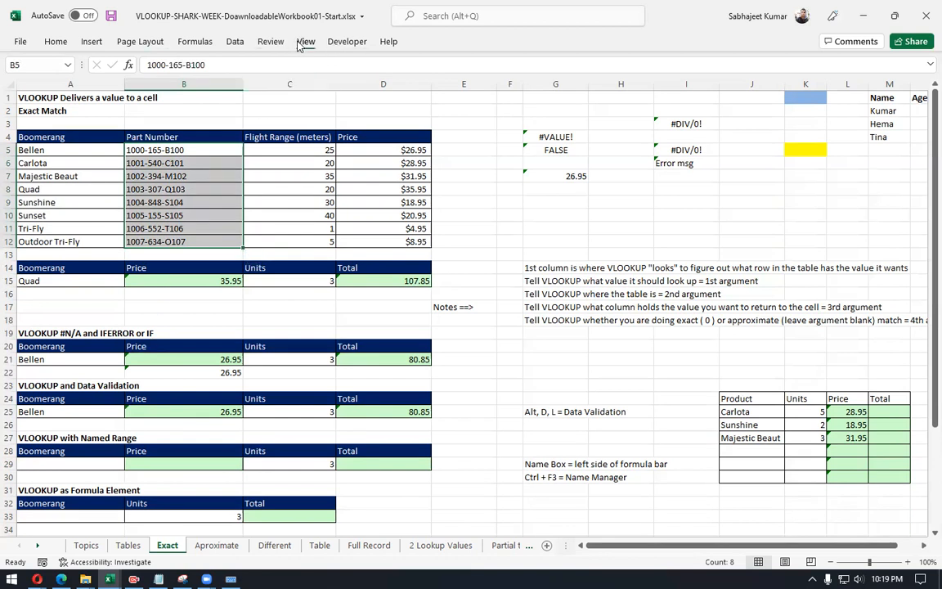
pyautogui.click(305, 41)
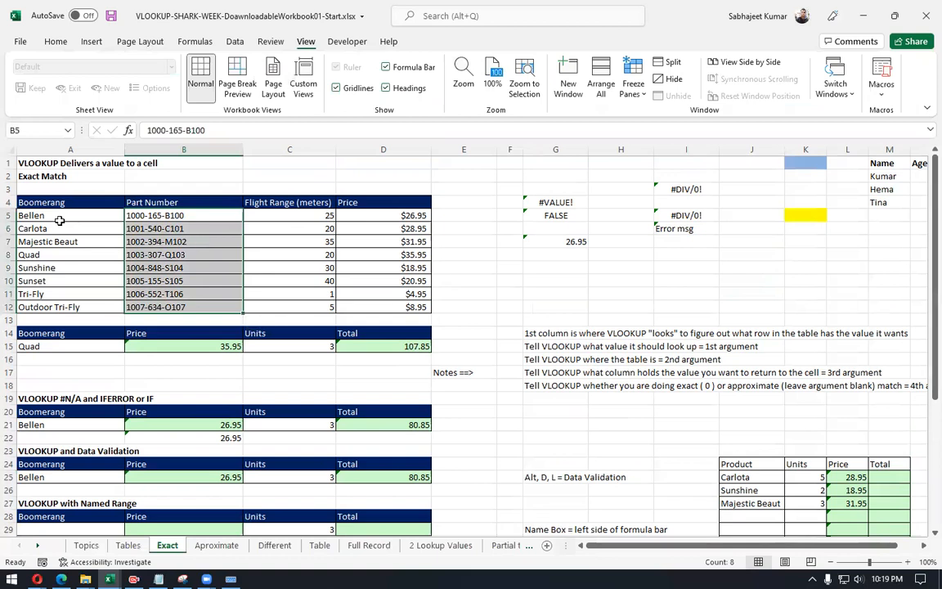
pyautogui.click(50, 215)
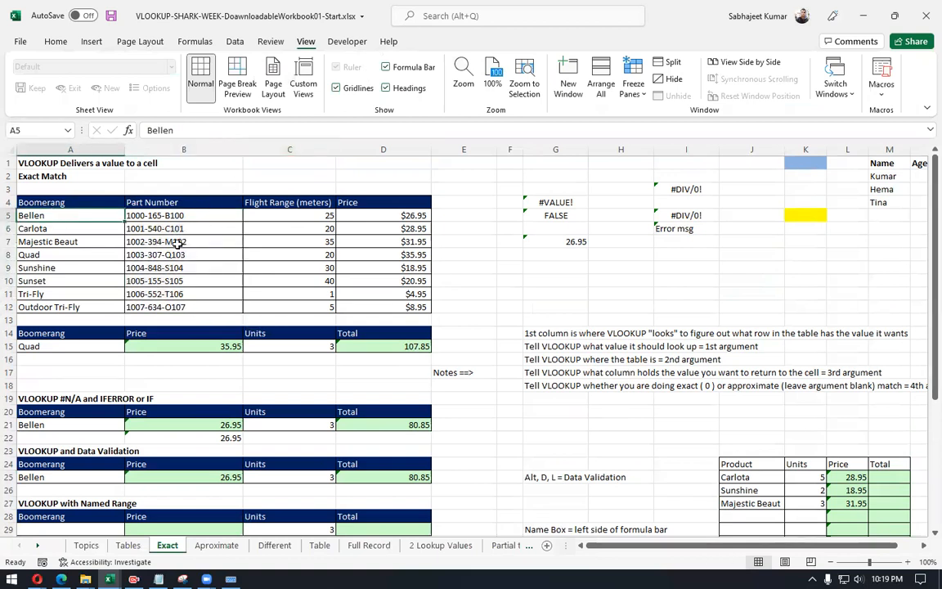
pyautogui.hotkey('ctrl', 'a')
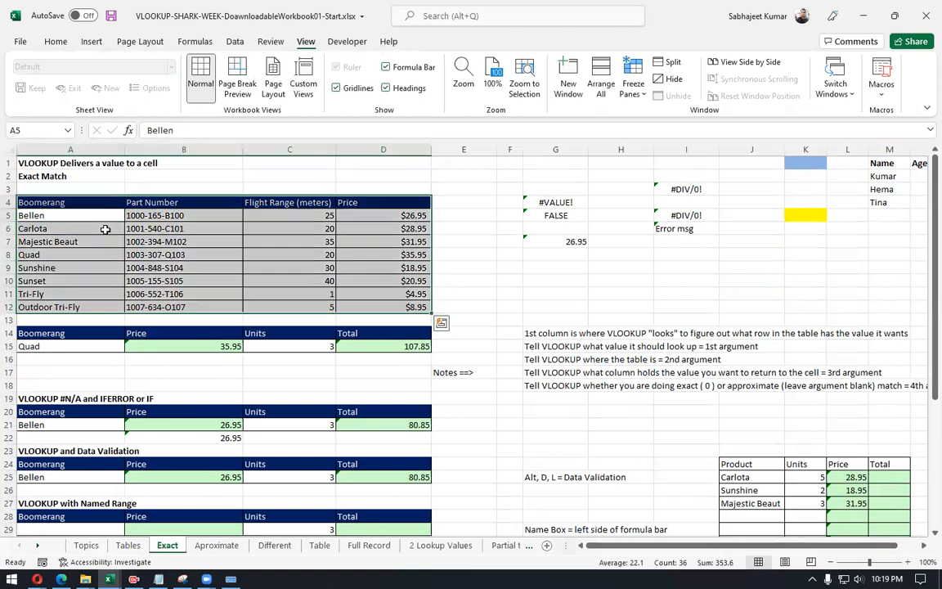
pyautogui.click(105, 230)
pyautogui.moveTo(82, 211); pyautogui.dragTo(417, 308)
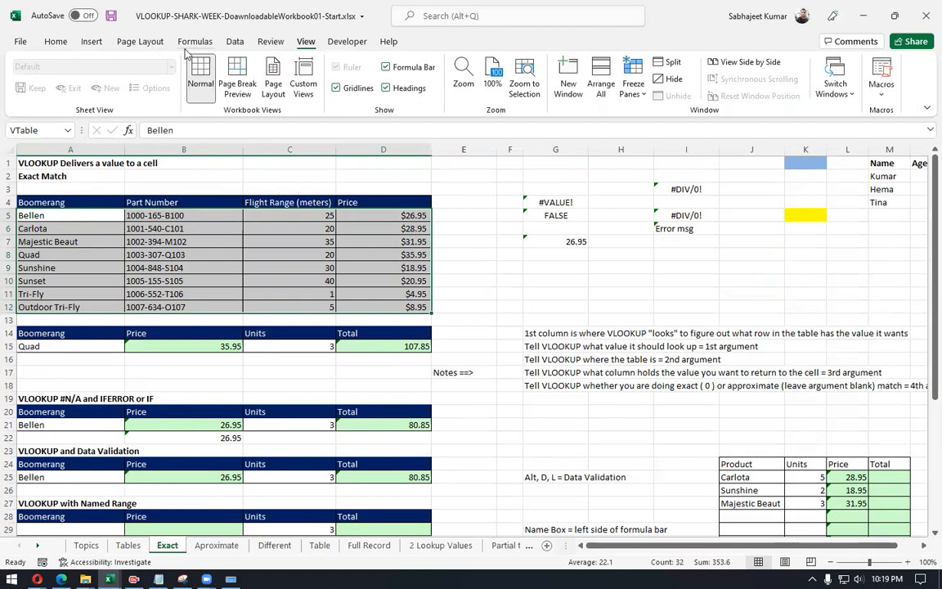
# Step: Open the Name Manager and delete the defined name VTable
pyautogui.click(270, 42)
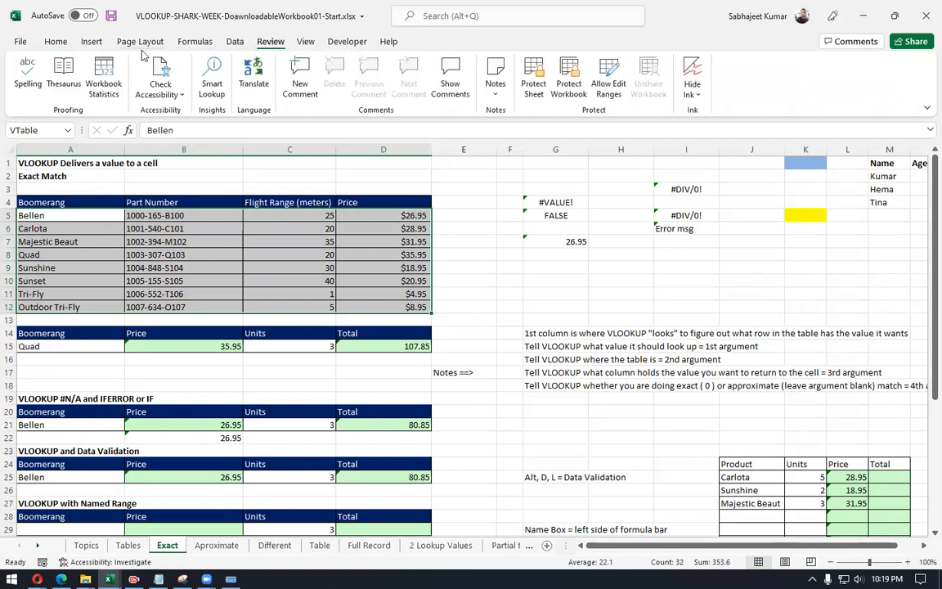
pyautogui.click(91, 40)
pyautogui.click(195, 42)
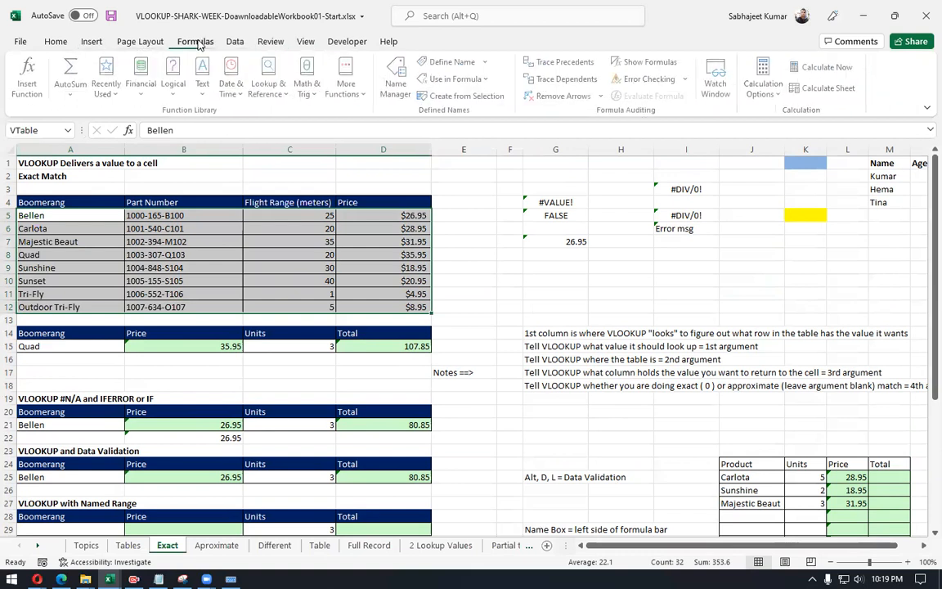
pyautogui.click(399, 75)
pyautogui.click(286, 221)
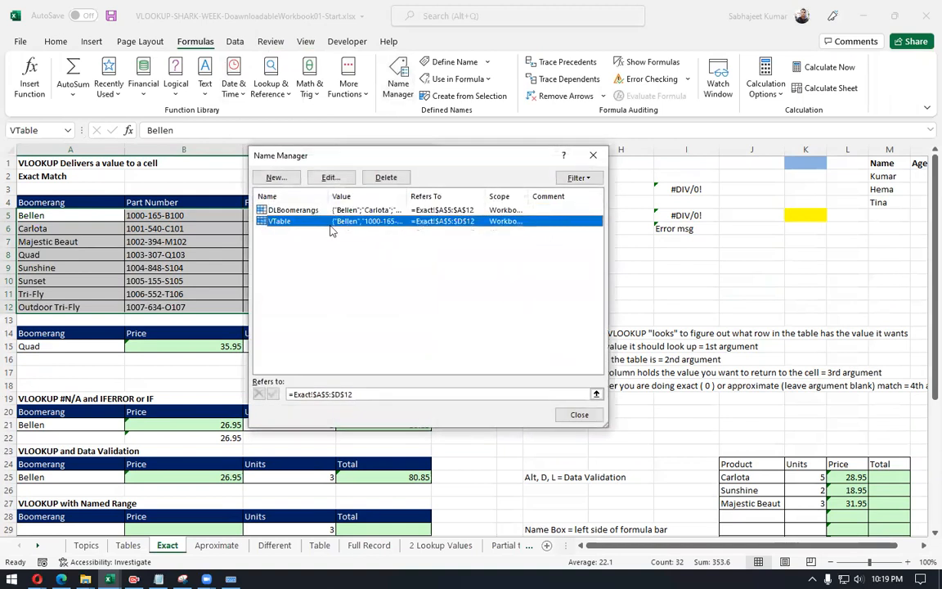
pyautogui.click(379, 178)
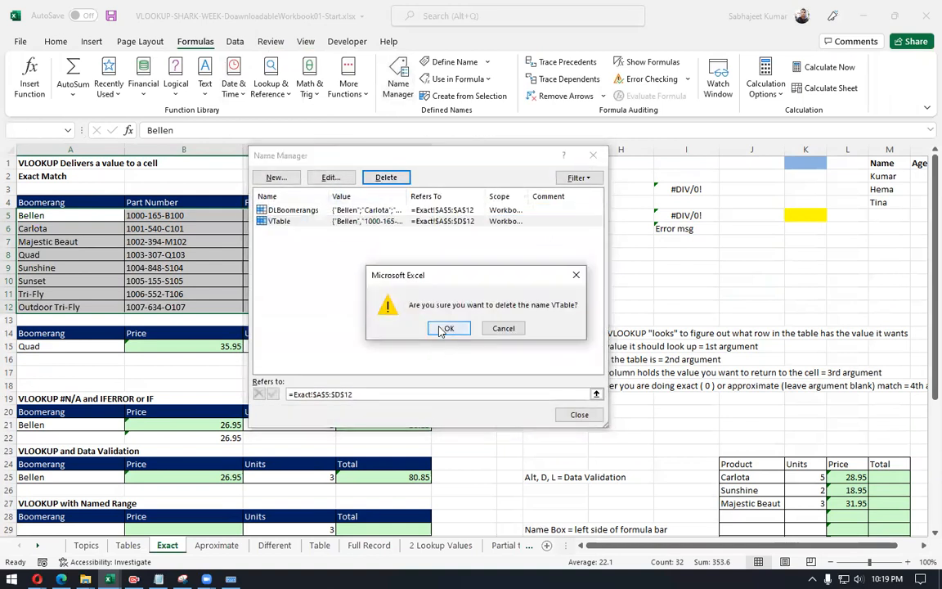
pyautogui.click(445, 328)
# Step: Delete the defined name DLBoomerangs, leave the Name Manager, and collapse the ribbon
pyautogui.click(291, 210)
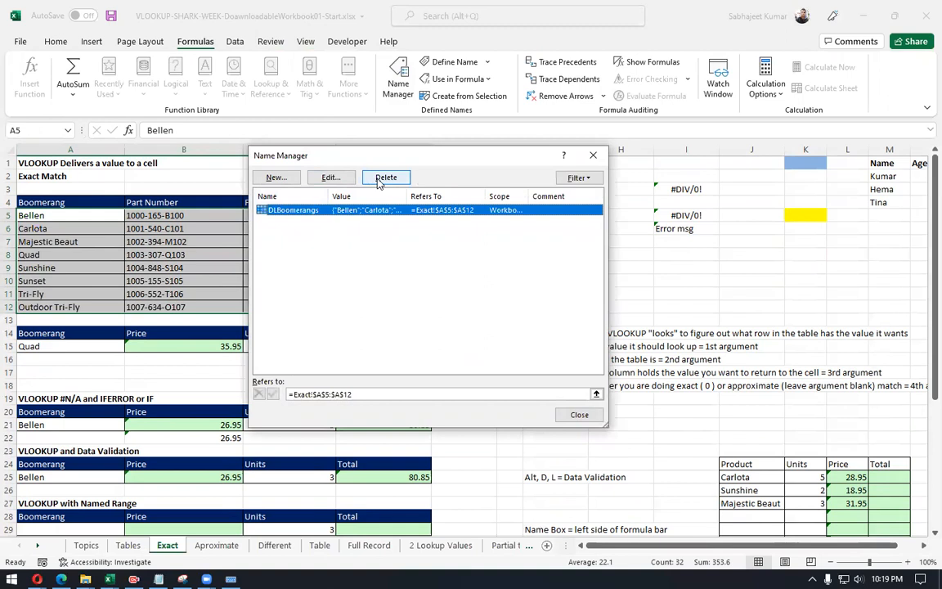
pyautogui.click(379, 180)
pyautogui.click(448, 327)
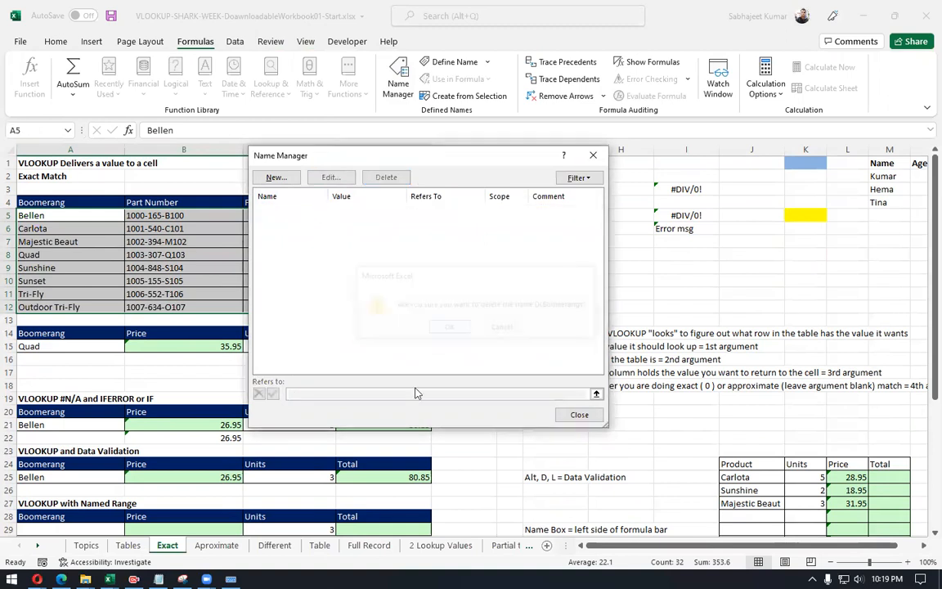
pyautogui.click(583, 415)
pyautogui.click(193, 382)
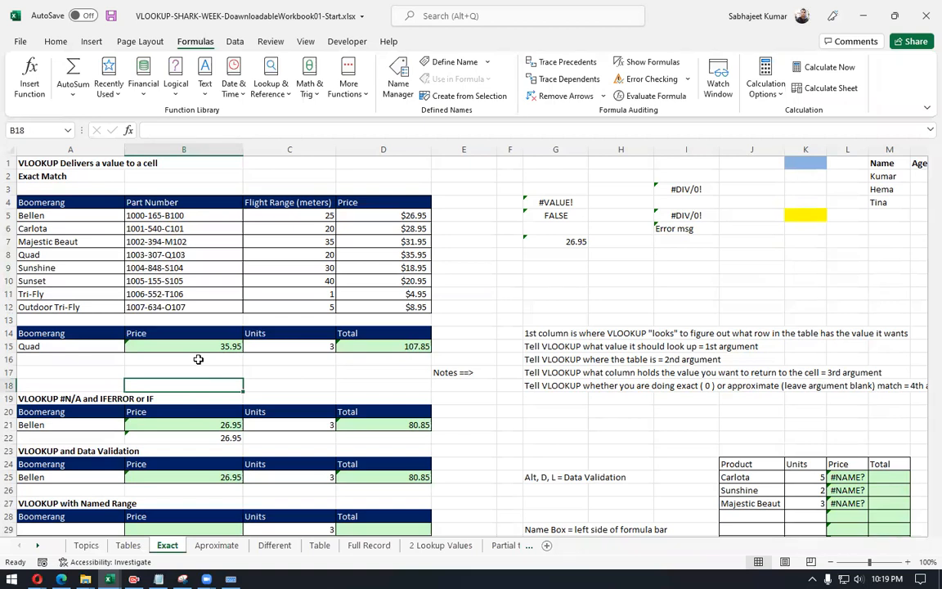
pyautogui.hotkey('ctrl', 'F1')
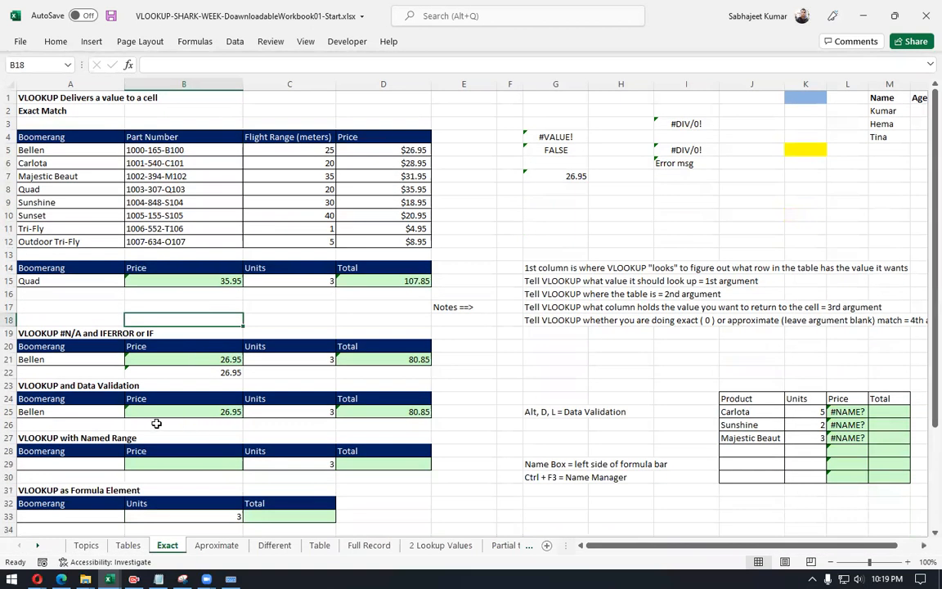
# Step: Try a List data validation on A29 with A5:A12 as its source
pyautogui.click(74, 463)
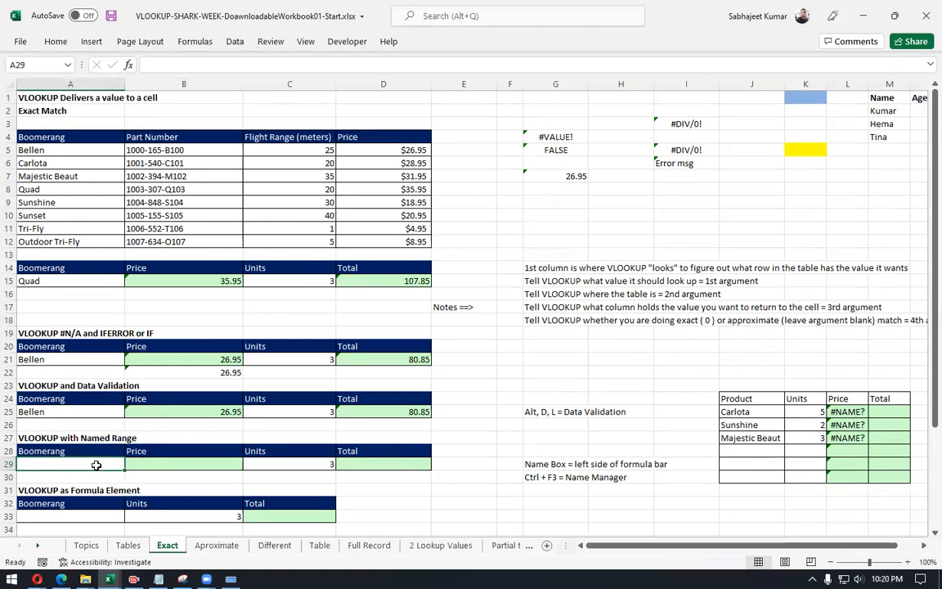
pyautogui.moveTo(90, 150); pyautogui.dragTo(103, 241)
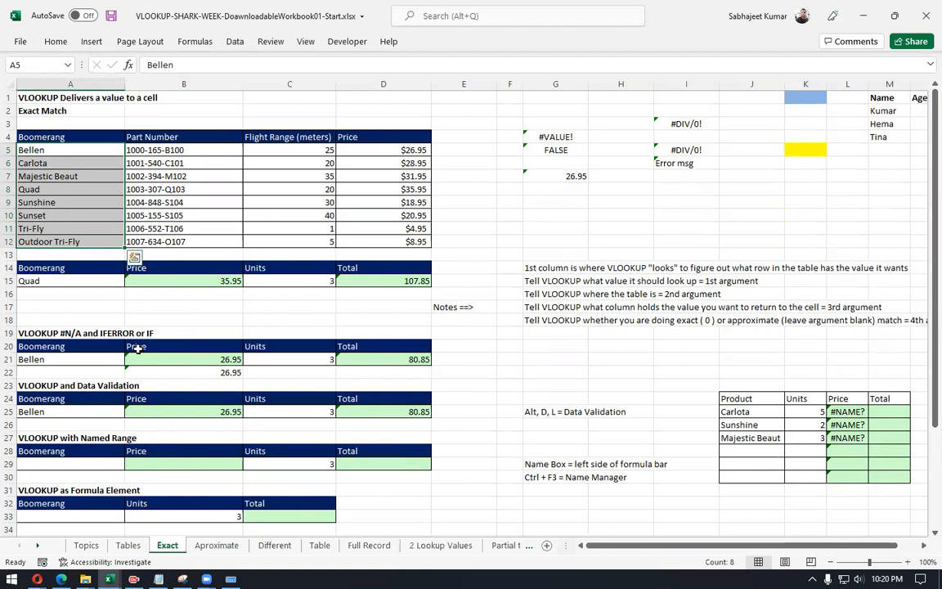
pyautogui.click(88, 465)
pyautogui.press('alt')
pyautogui.press('d')
pyautogui.press('l')
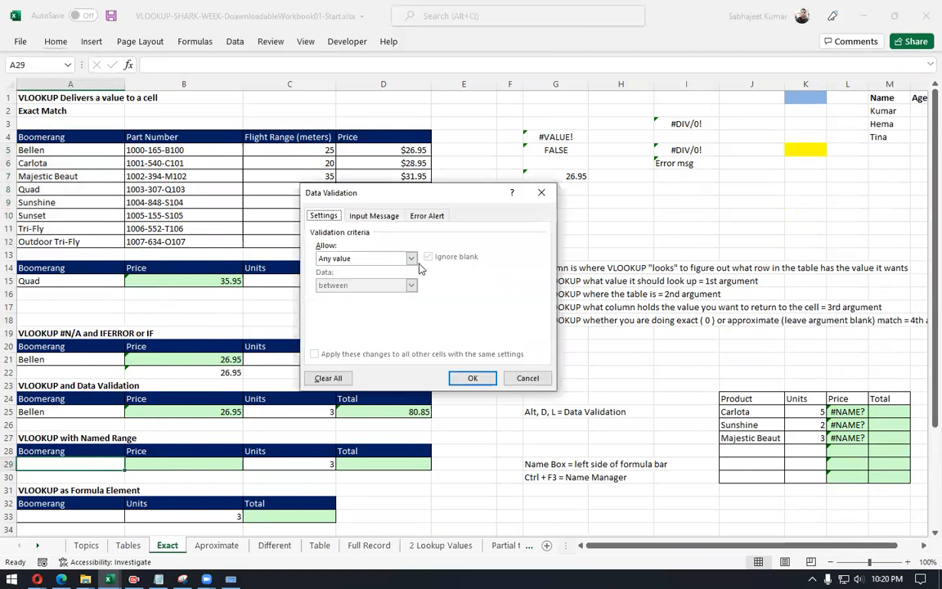
pyautogui.click(386, 258)
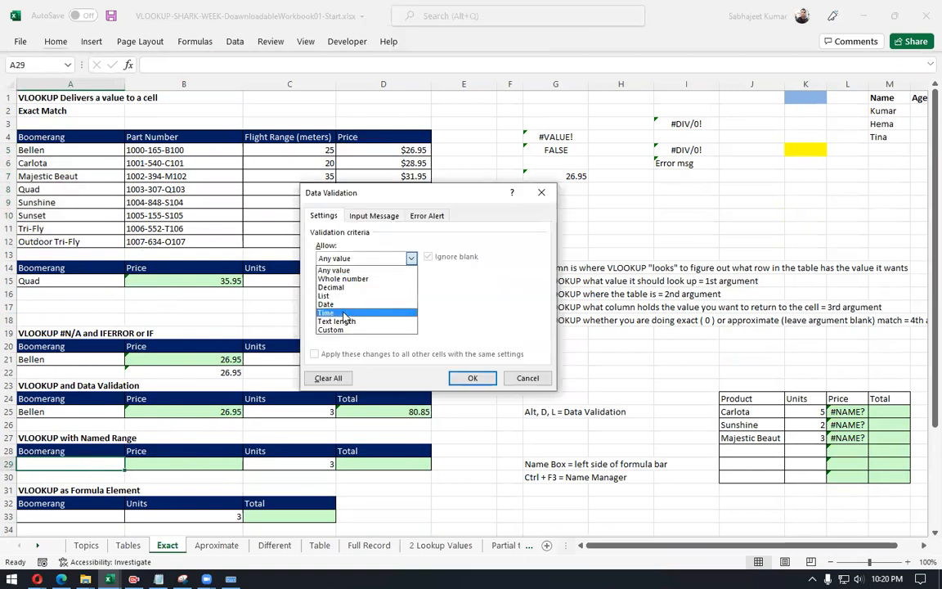
pyautogui.click(325, 296)
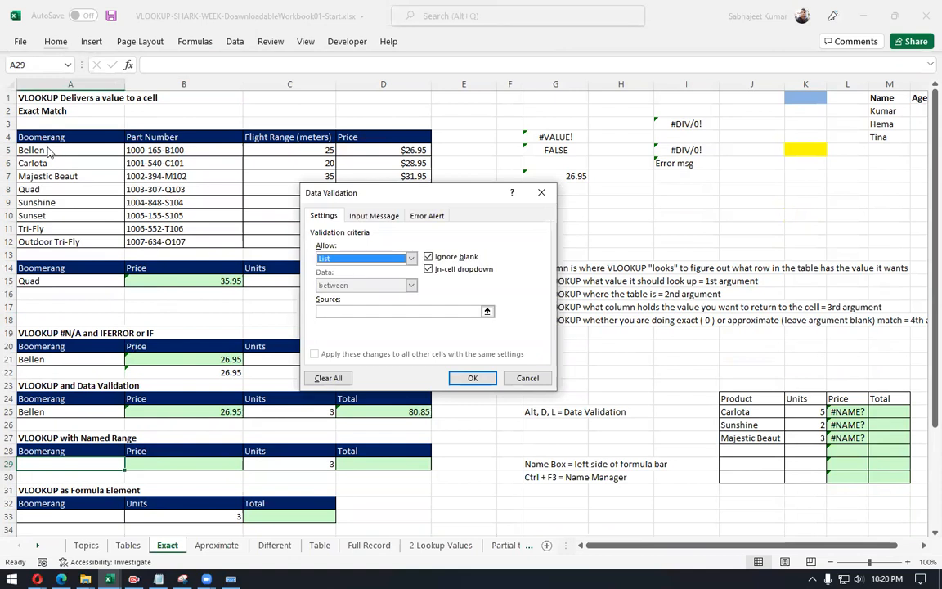
pyautogui.click(361, 310)
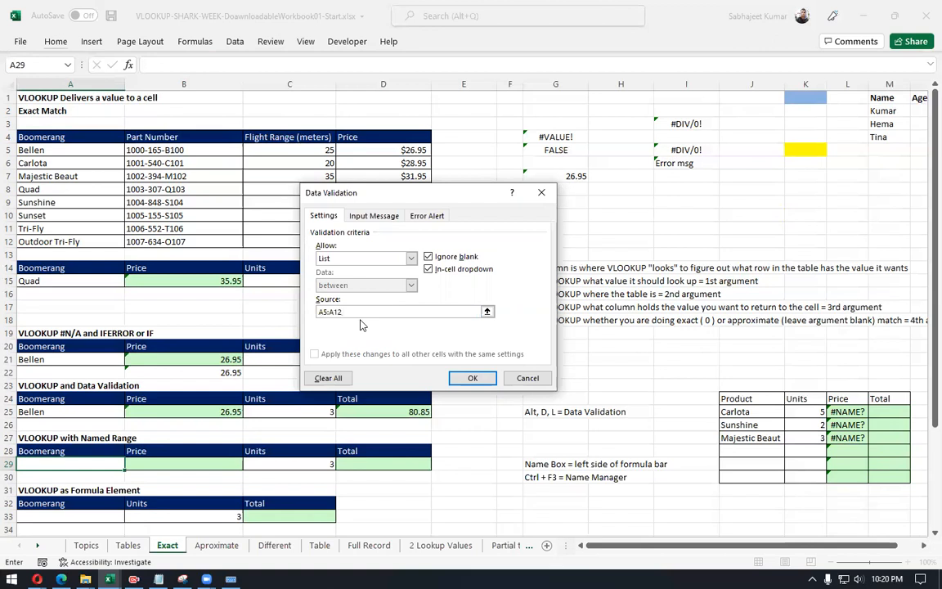
# Step: Replace the validation source with bomrng and discard the data validation settings
pyautogui.press('BackSpace')
pyautogui.press('BackSpace')
pyautogui.press('BackSpace')
pyautogui.press('BackSpace')
pyautogui.press('BackSpace')
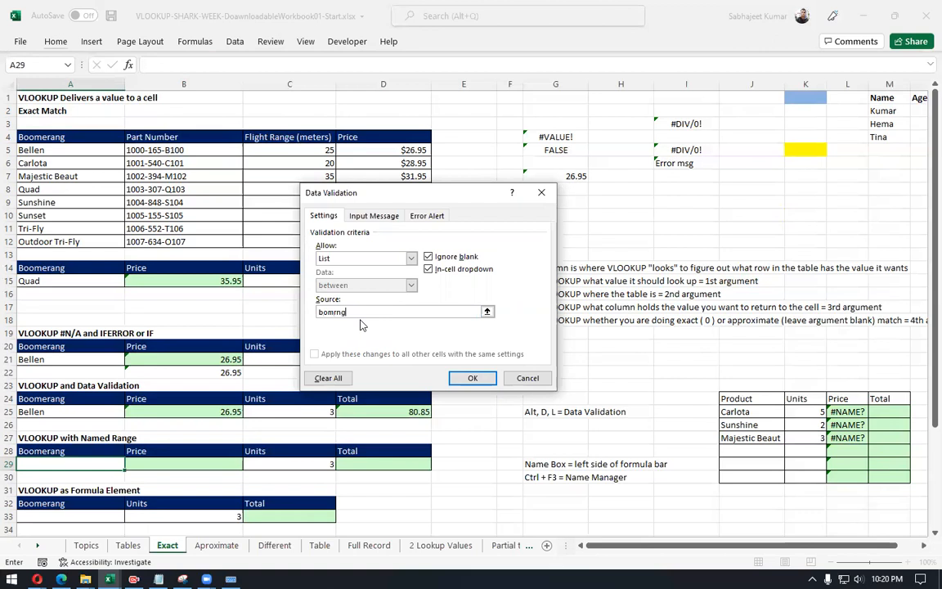
pyautogui.click(518, 379)
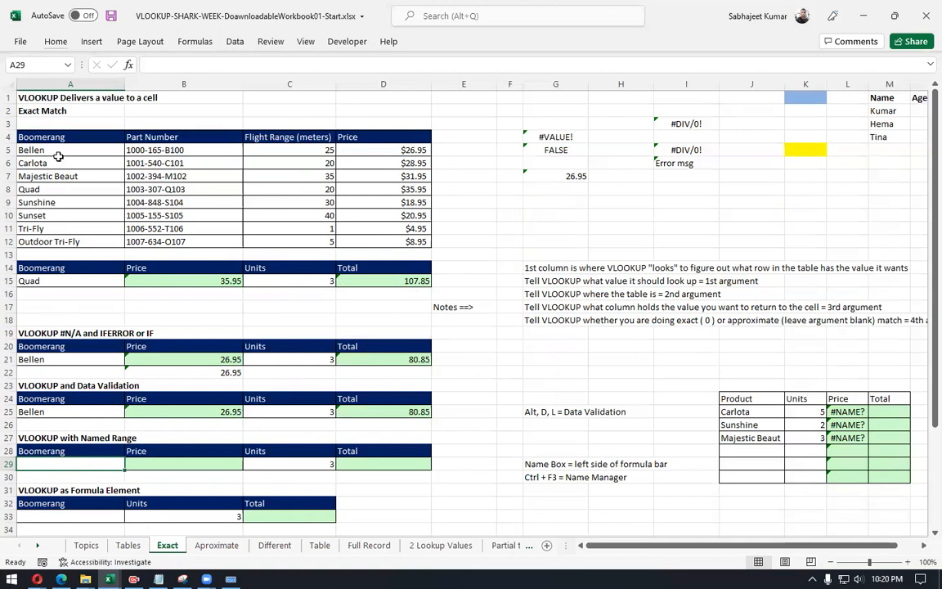
# Step: Select the boomerang names in A5:A12 and try naming the range Bomrng directly, discarding the entry
pyautogui.moveTo(56, 149); pyautogui.dragTo(76, 236)
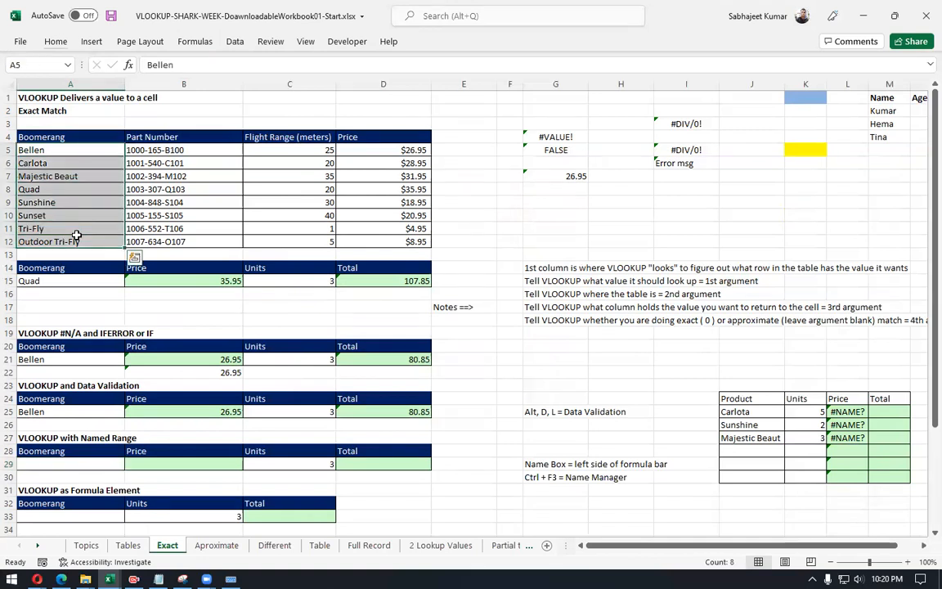
pyautogui.click(34, 64)
pyautogui.write('Bom')
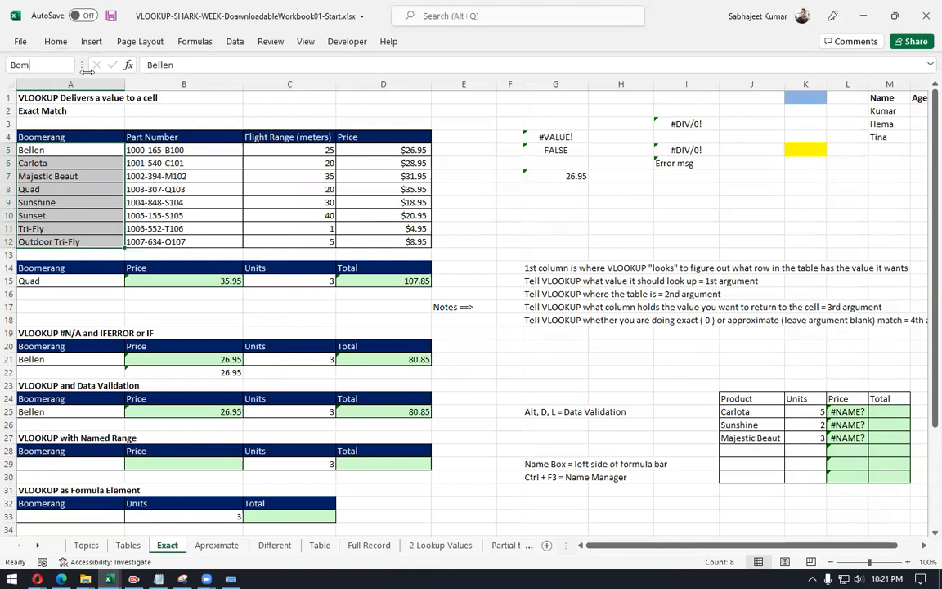
pyautogui.write('rng')
pyautogui.press('Escape')
# Step: Start a new defined name in the Name Manager for A5:A12, entering BomRng as its name
pyautogui.click(62, 42)
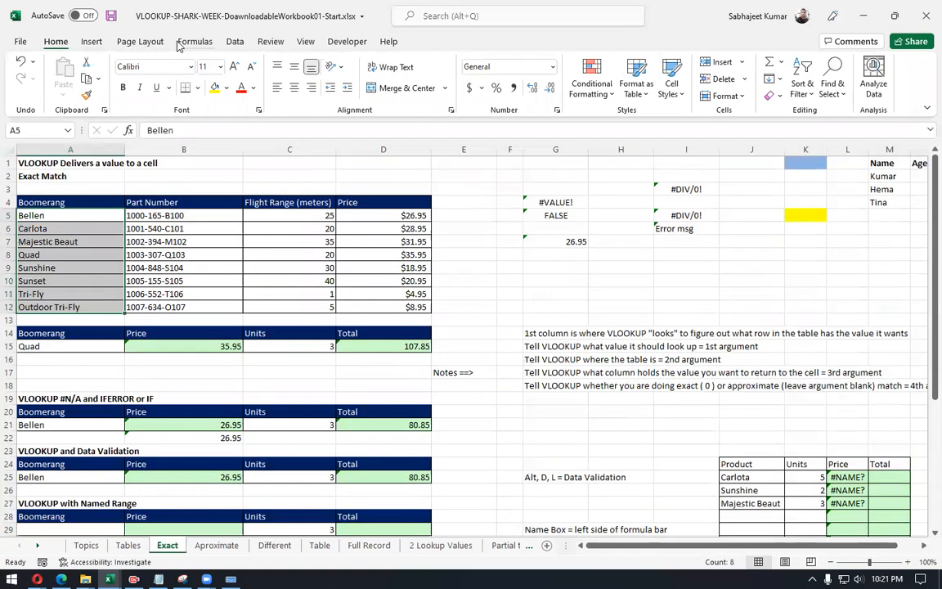
pyautogui.click(179, 43)
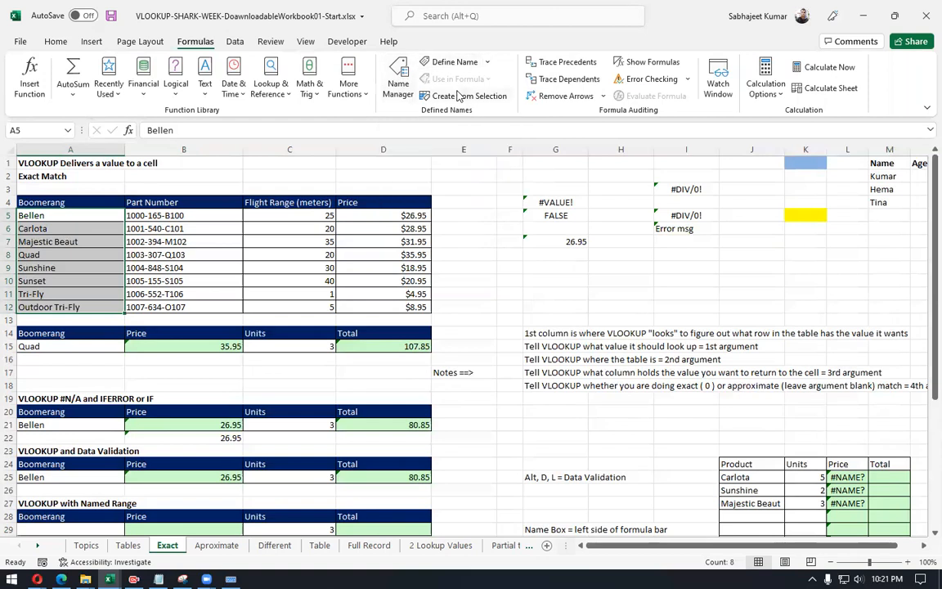
pyautogui.click(487, 64)
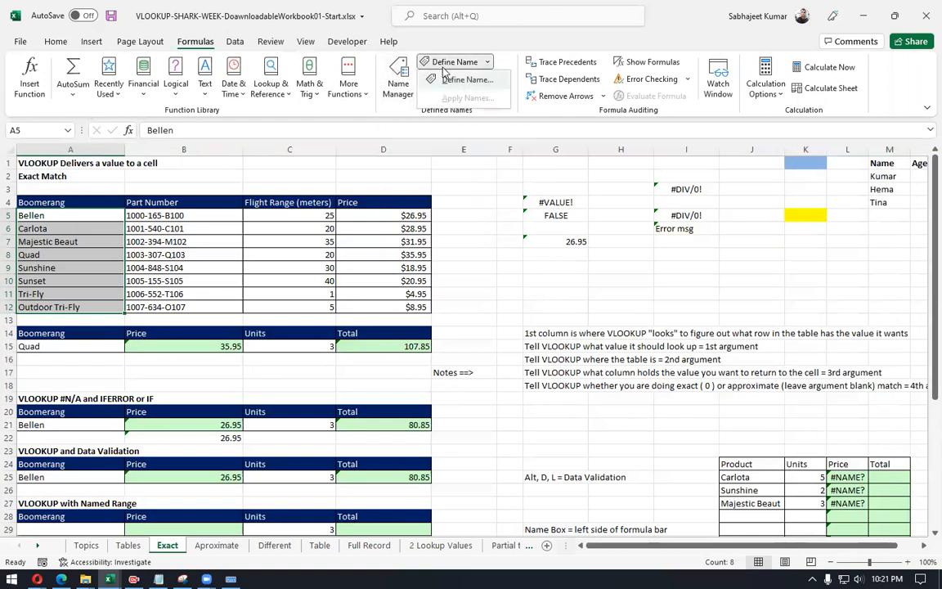
pyautogui.click(400, 76)
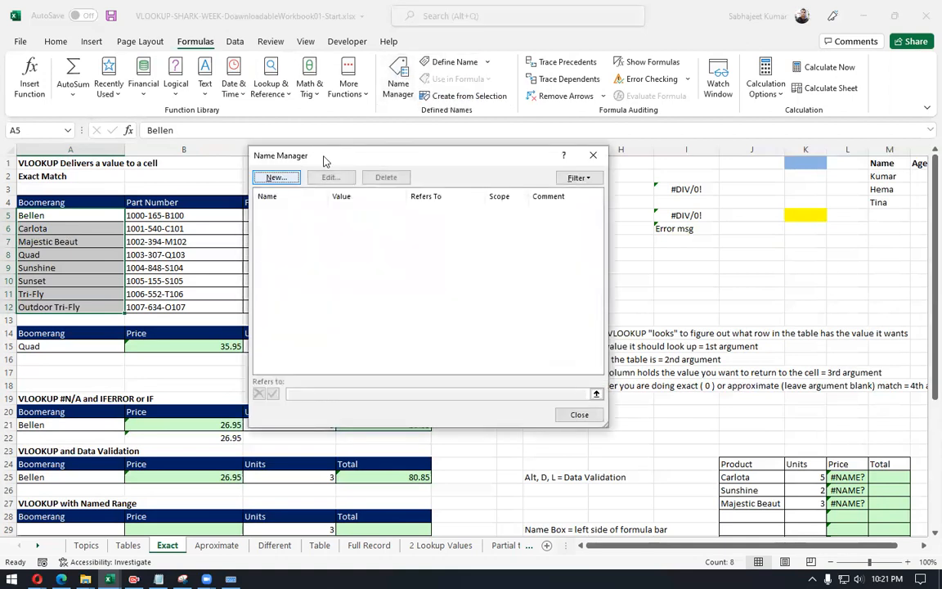
pyautogui.moveTo(343, 148); pyautogui.dragTo(296, 163)
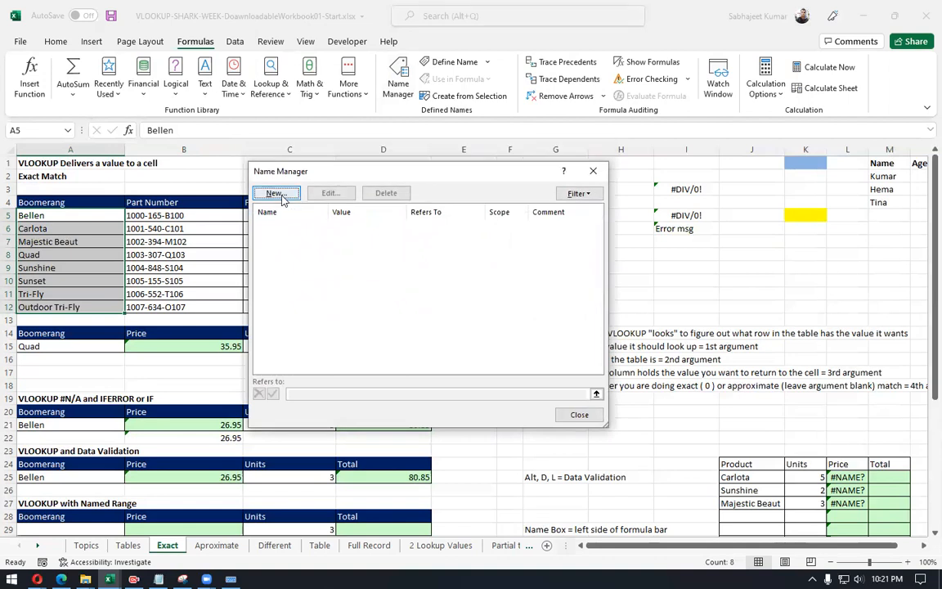
pyautogui.click(278, 192)
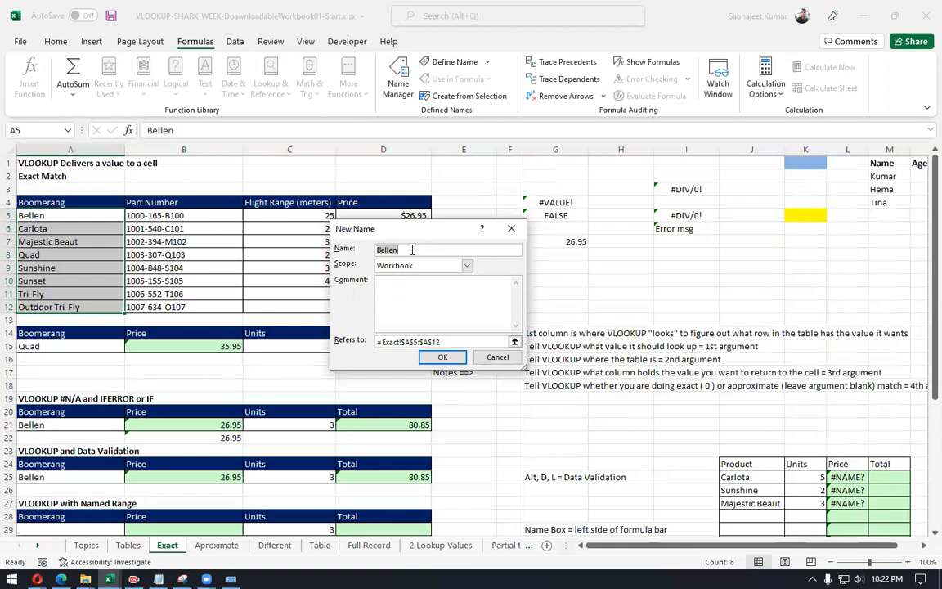
pyautogui.write('Bom')
# Step: Set the scope of BomRng to the Exact sheet and create the name referring to =Exact!$A$5:$A$12
pyautogui.click(466, 267)
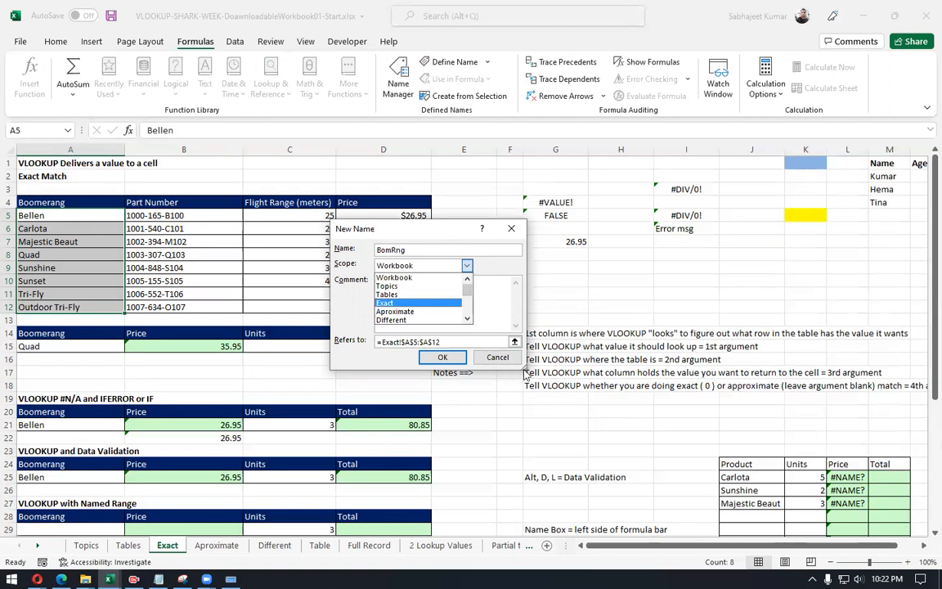
pyautogui.click(400, 278)
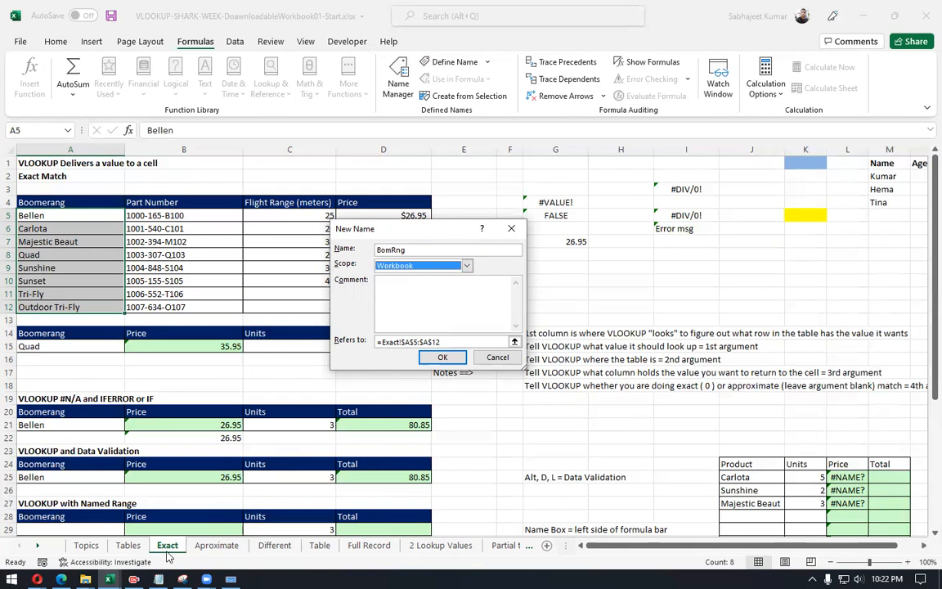
pyautogui.click(467, 266)
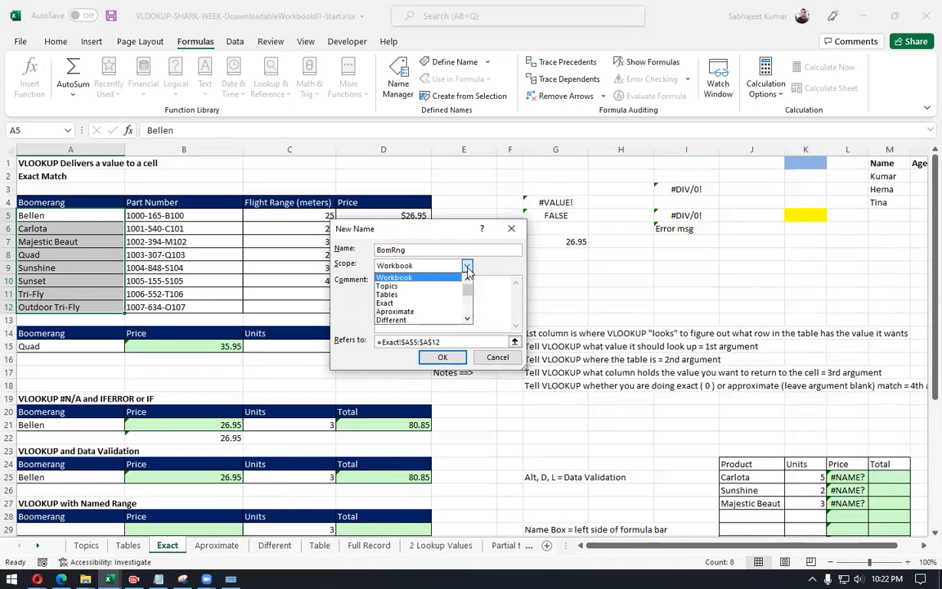
pyautogui.click(412, 303)
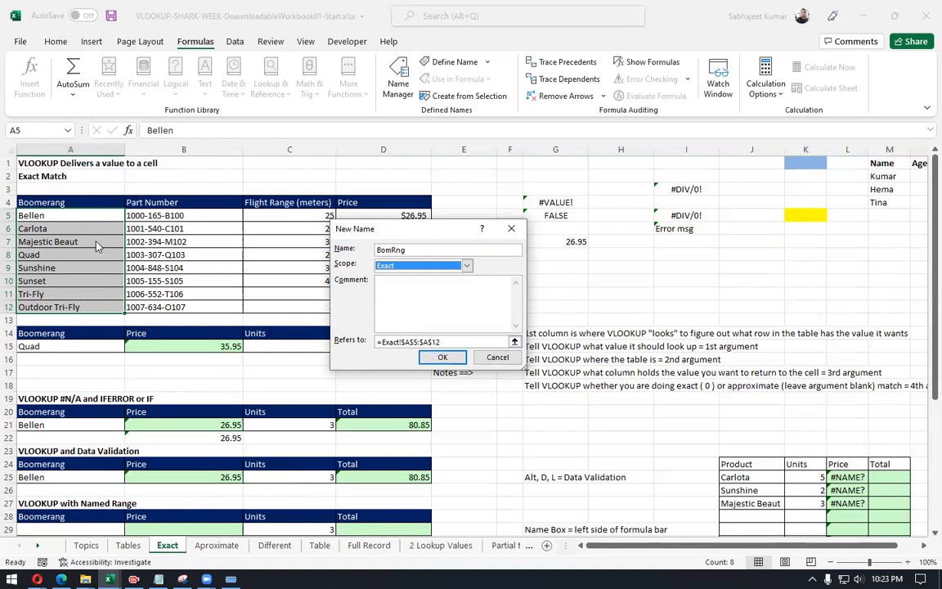
pyautogui.click(447, 341)
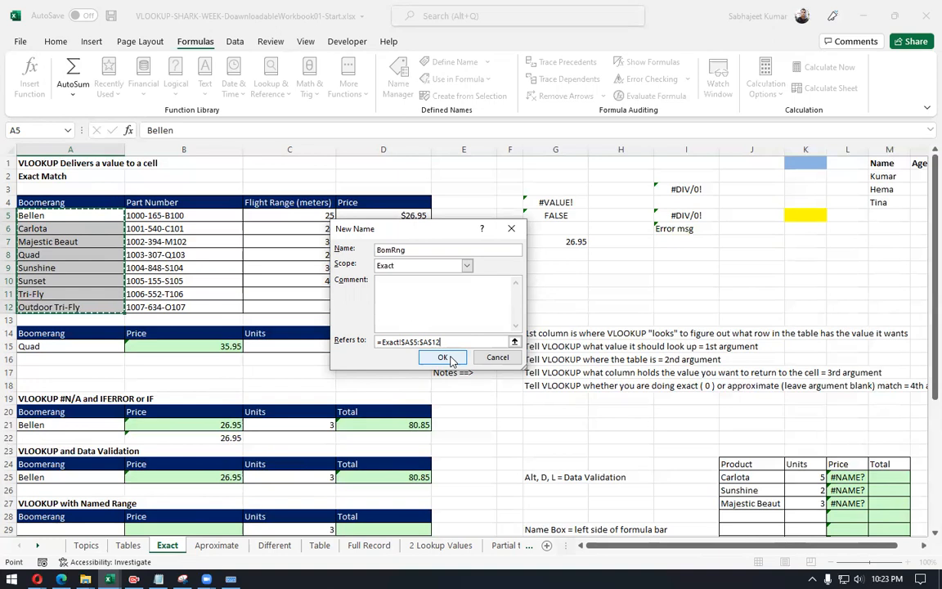
pyautogui.click(449, 358)
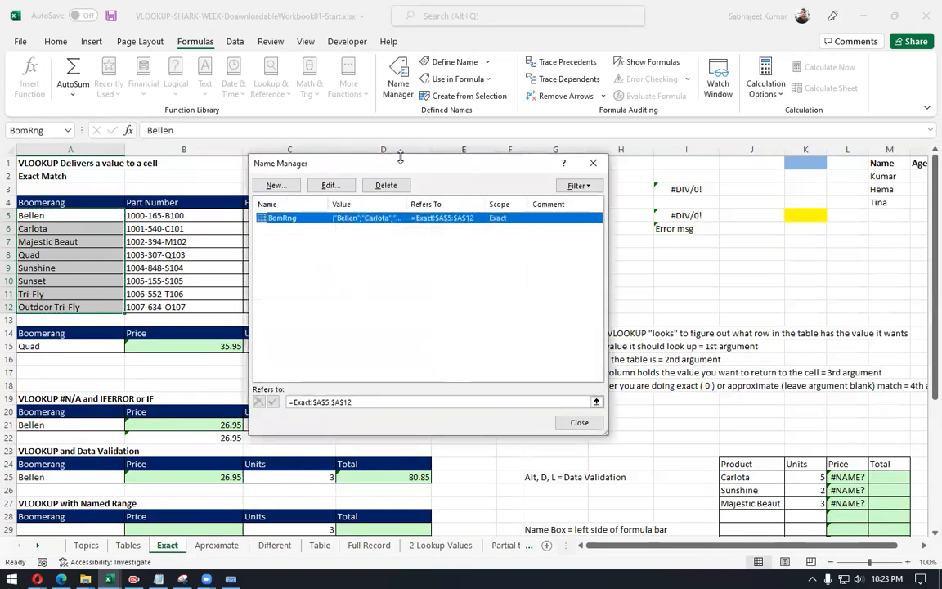
# Step: Move the Name Manager aside and start another new defined name
pyautogui.moveTo(410, 159); pyautogui.dragTo(461, 122)
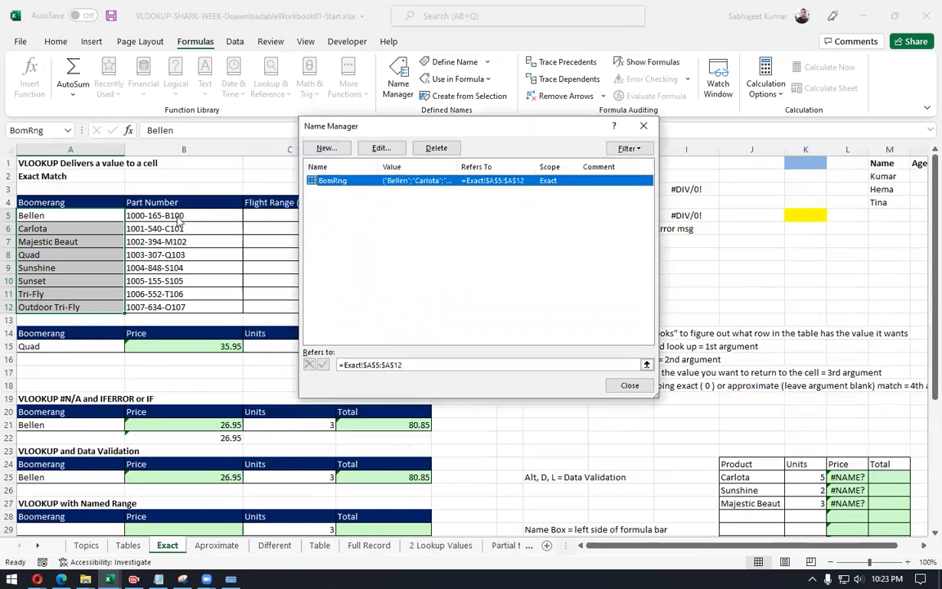
pyautogui.click(327, 148)
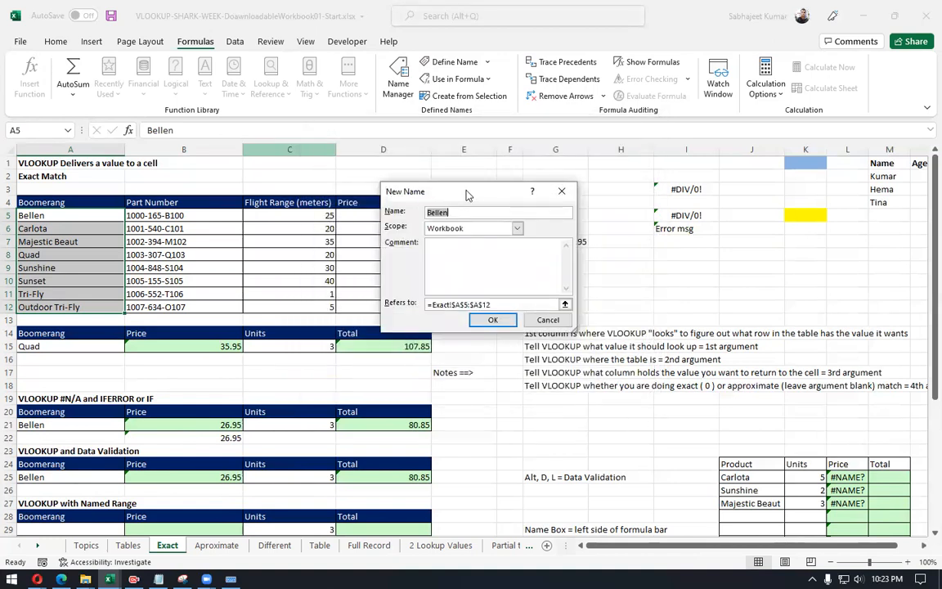
# Step: Name the new range Vtbl and limit its scope to the Exact sheet
pyautogui.moveTo(470, 194); pyautogui.dragTo(564, 198)
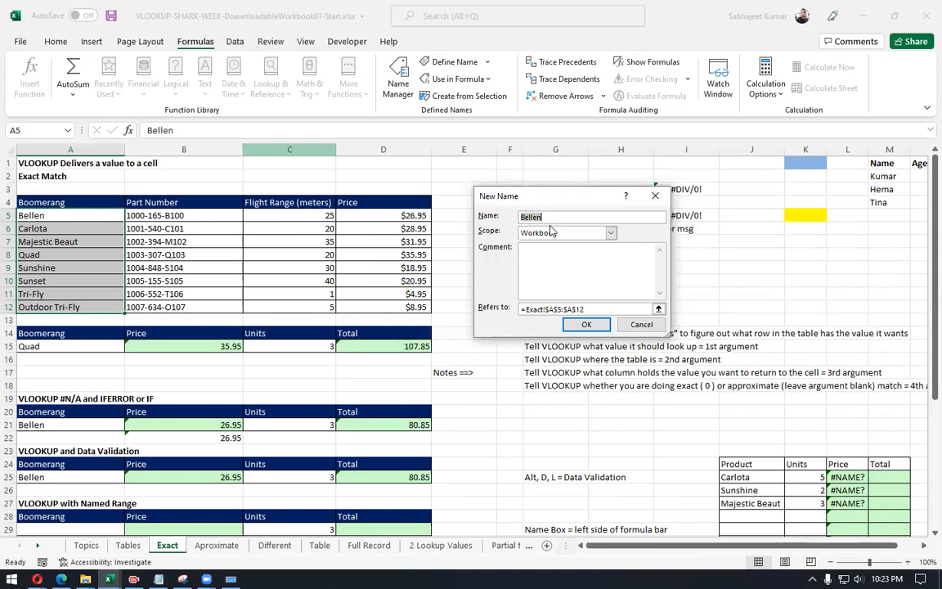
pyautogui.write('T')
pyautogui.click(610, 233)
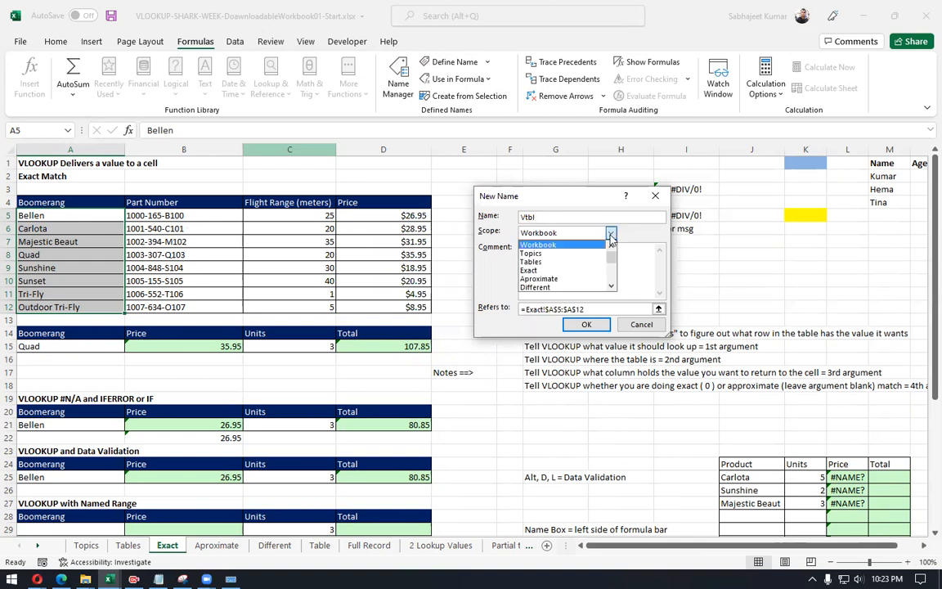
pyautogui.click(563, 271)
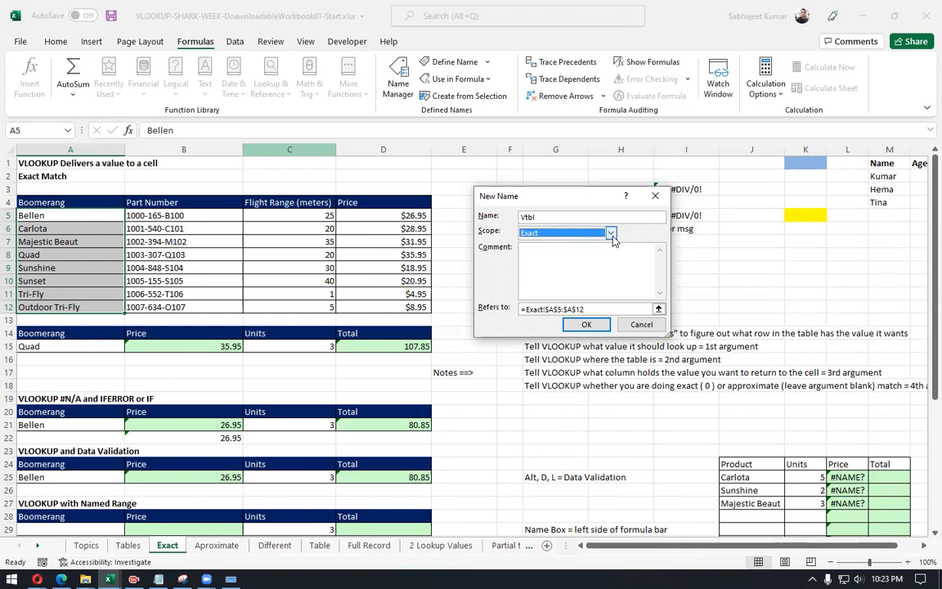
pyautogui.click(611, 234)
pyautogui.click(601, 245)
pyautogui.click(611, 233)
pyautogui.click(538, 268)
# Step: Make the Vtbl name refer to the boomerang table =Exact!$A$5:$D$12 and create it
pyautogui.click(587, 309)
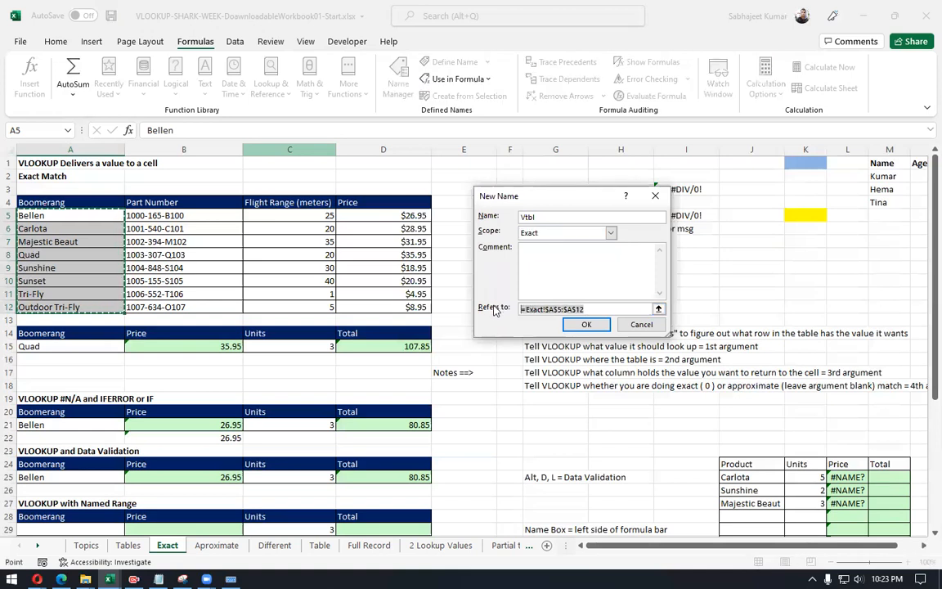
pyautogui.moveTo(76, 214); pyautogui.dragTo(404, 305)
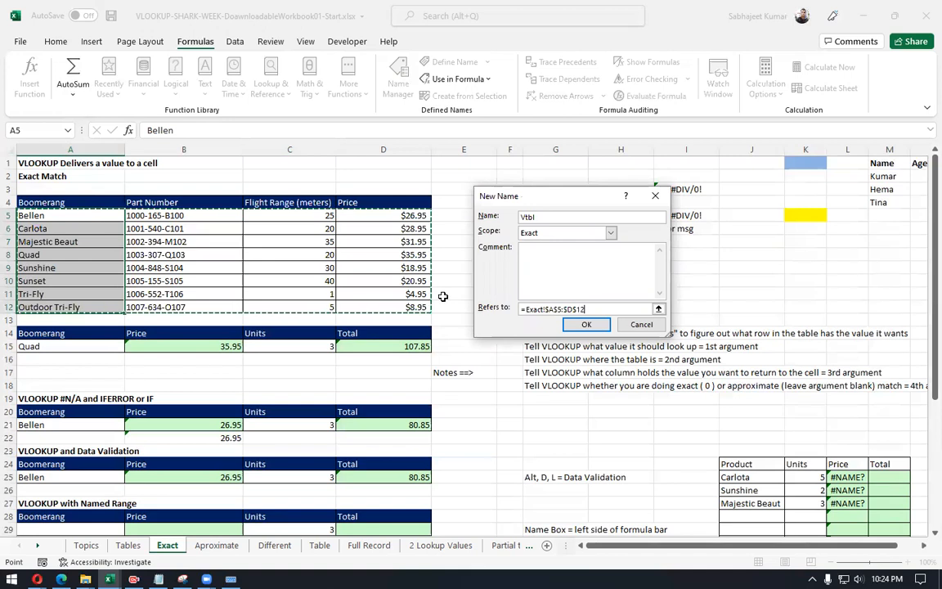
pyautogui.click(586, 327)
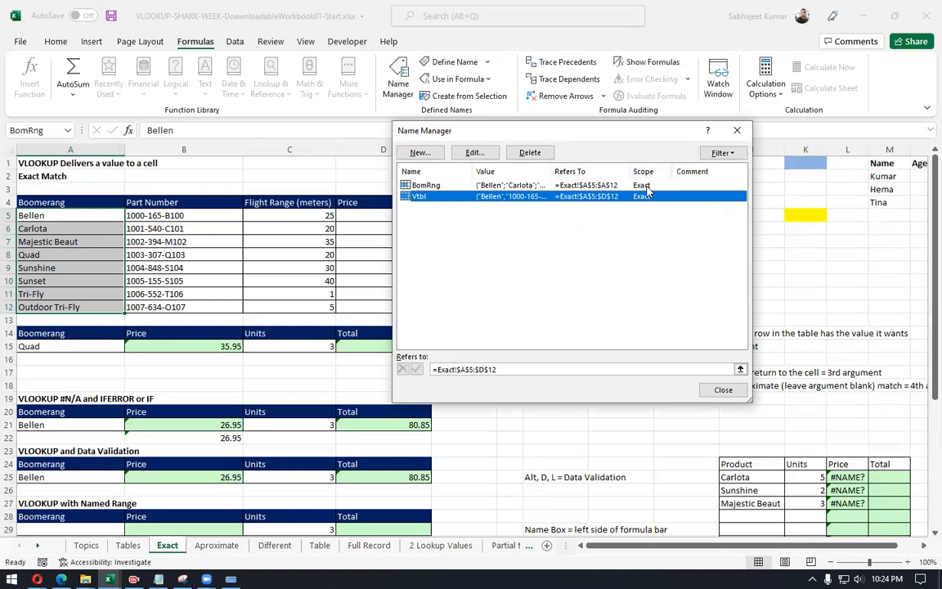
# Step: Compare the scopes and referenced ranges of the BomRng and Vtbl names
pyautogui.click(646, 186)
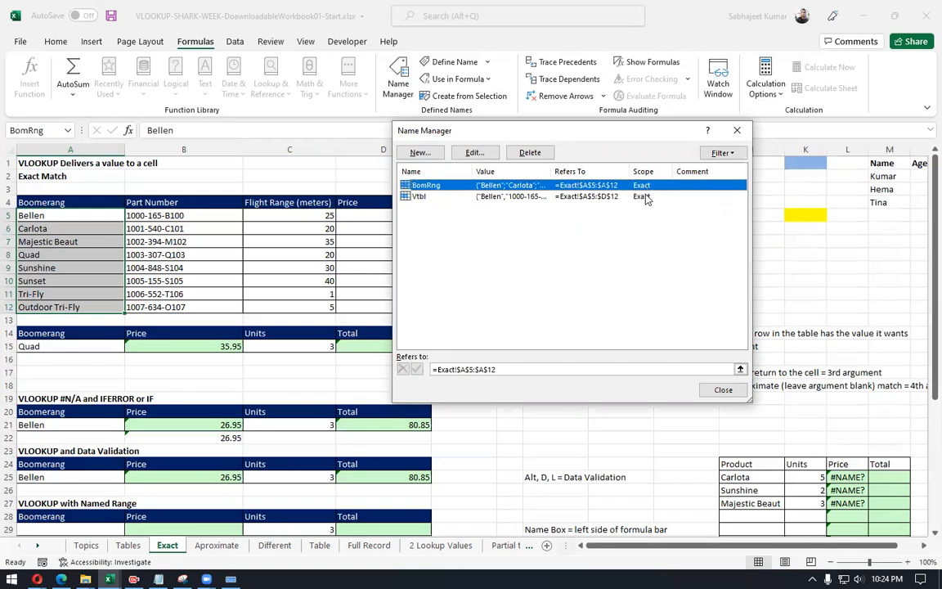
pyautogui.click(647, 198)
pyautogui.click(653, 186)
pyautogui.click(653, 197)
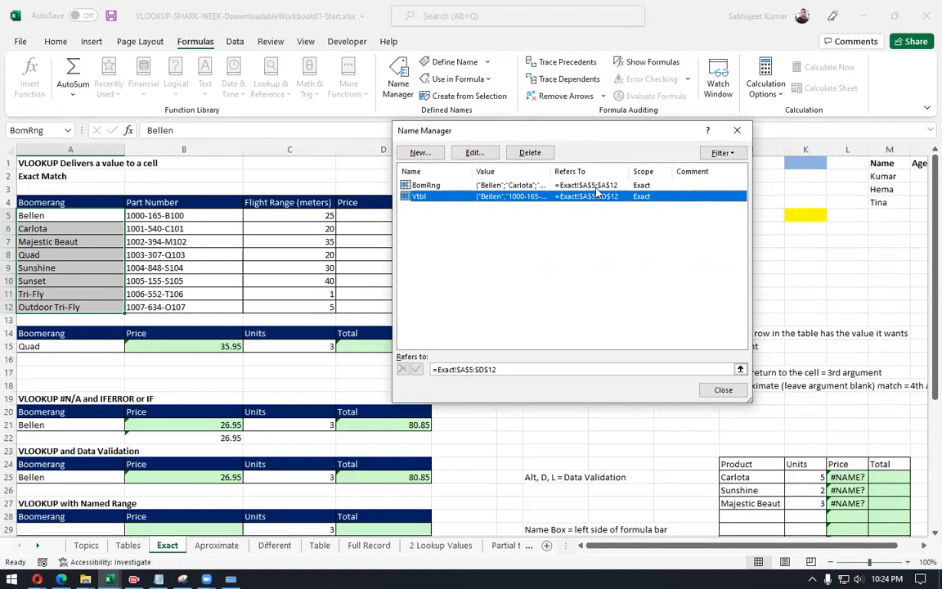
pyautogui.click(423, 186)
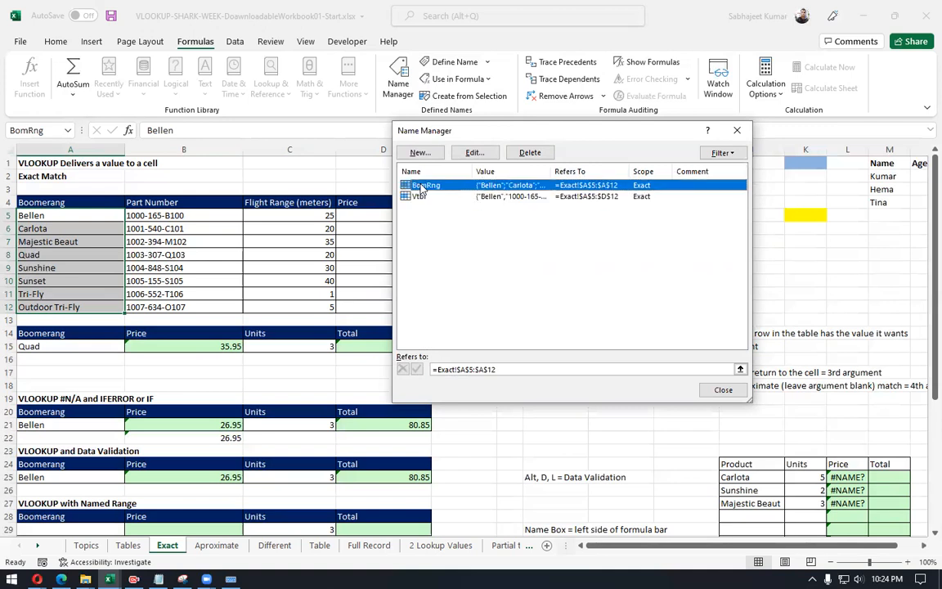
pyautogui.click(601, 196)
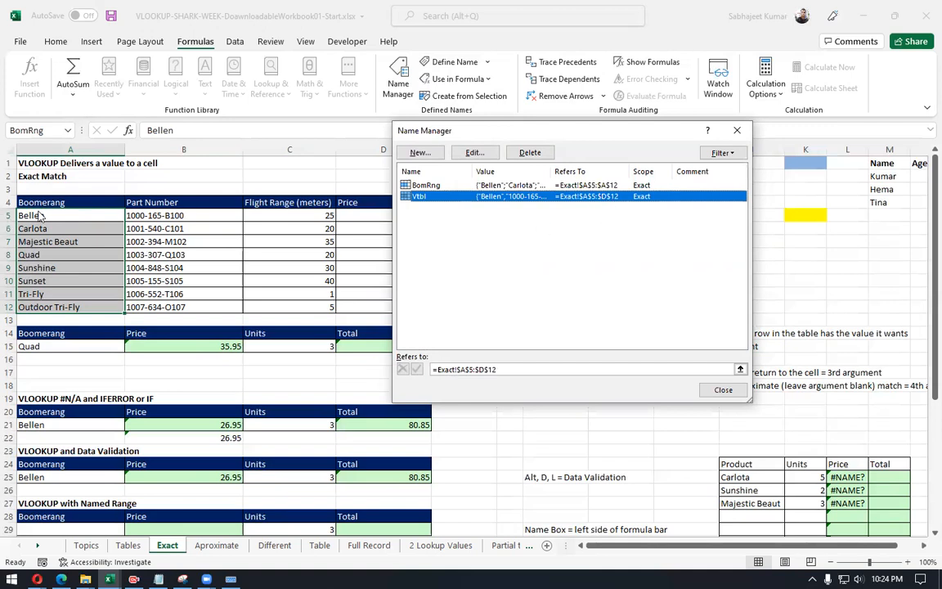
# Step: Temporarily widen the Value column to examine the contents of the BomRng and Vtbl names
pyautogui.moveTo(442, 127); pyautogui.dragTo(518, 148)
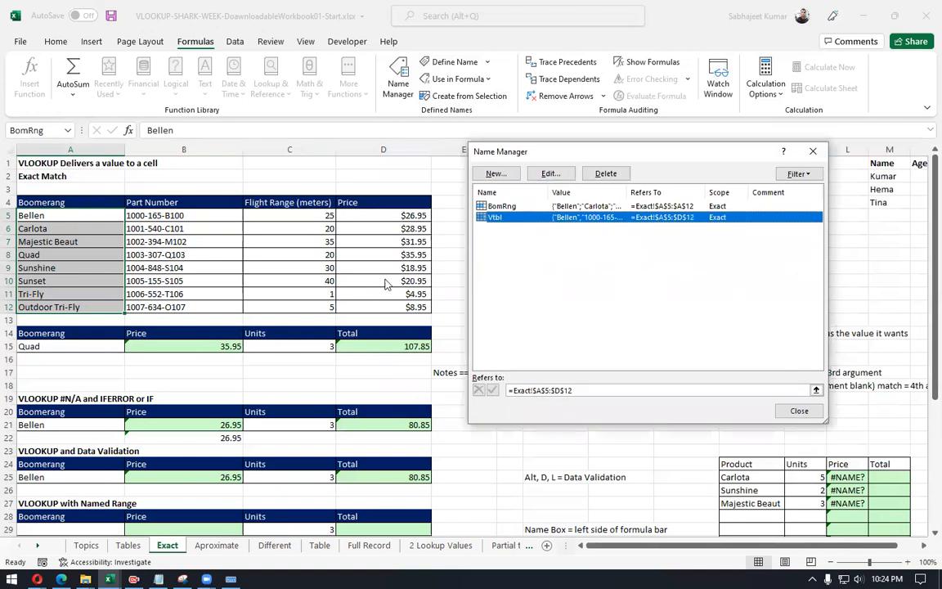
pyautogui.click(574, 207)
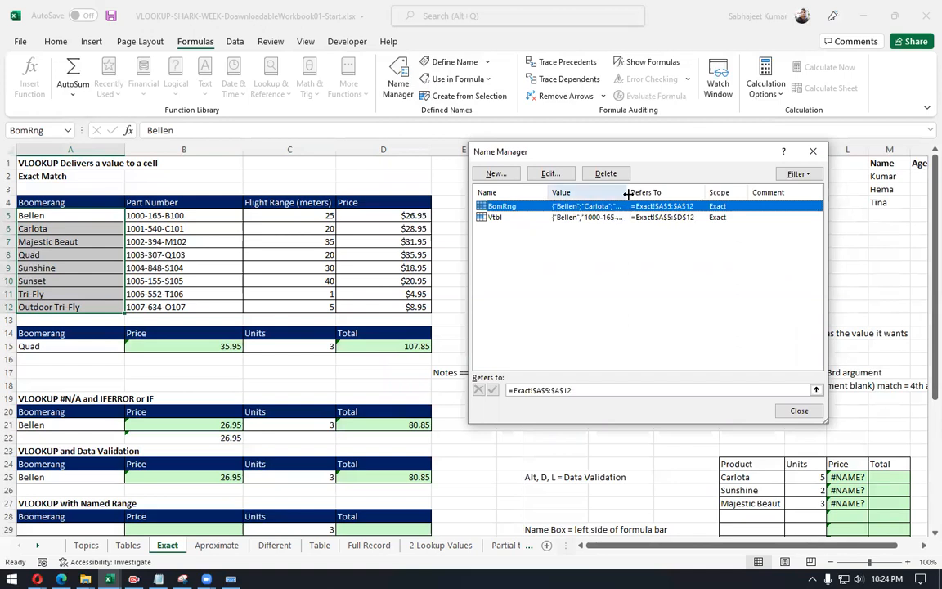
pyautogui.moveTo(627, 193); pyautogui.dragTo(800, 193)
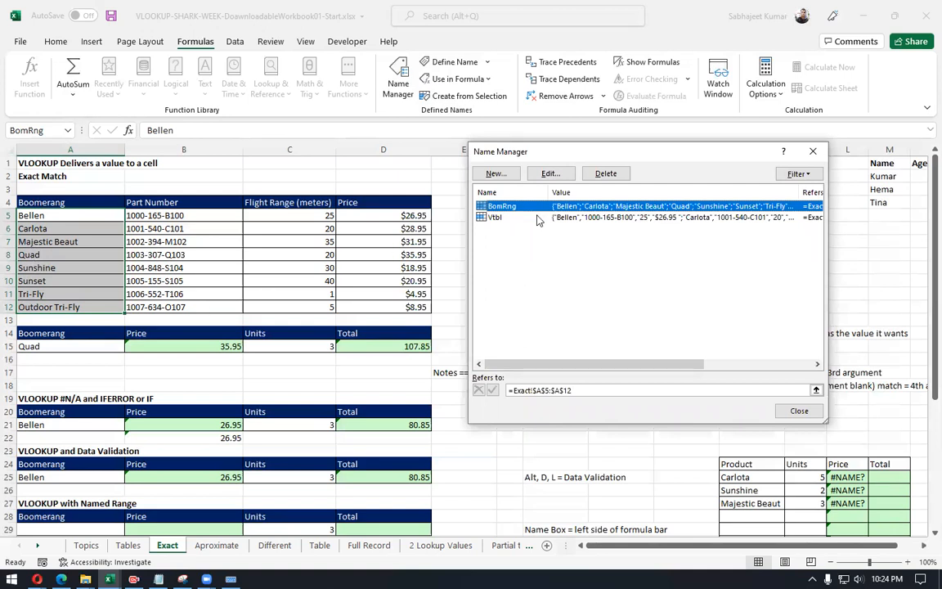
pyautogui.click(569, 219)
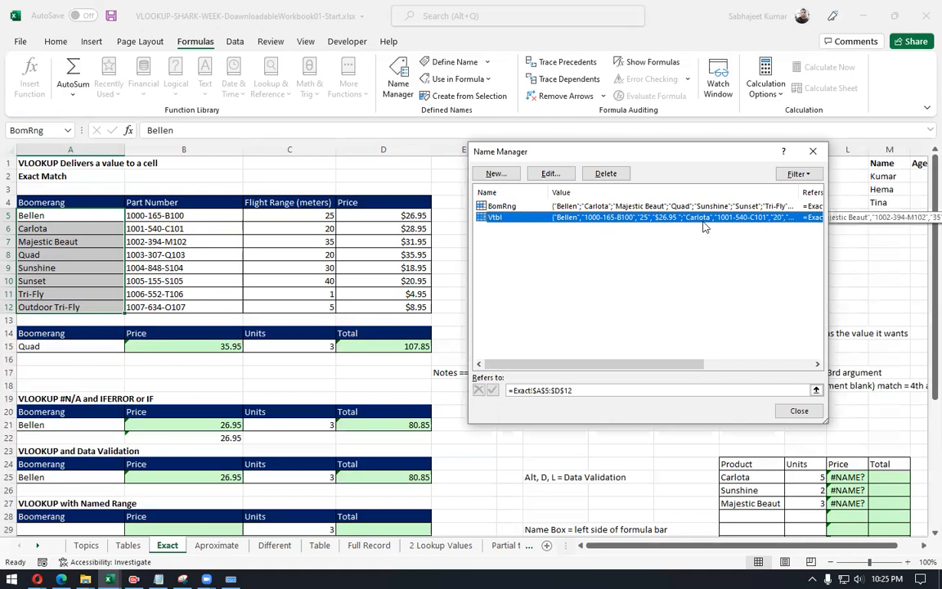
pyautogui.moveTo(795, 192); pyautogui.dragTo(610, 187)
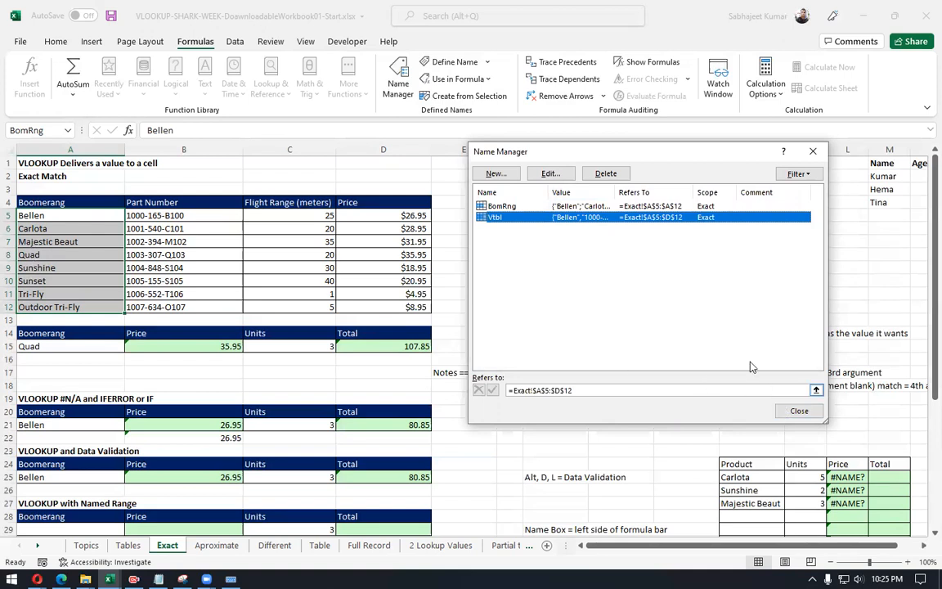
# Step: Review the BomRng definition against cells A5:A12, leave it without saving, and close the Name Manager
pyautogui.click(537, 205)
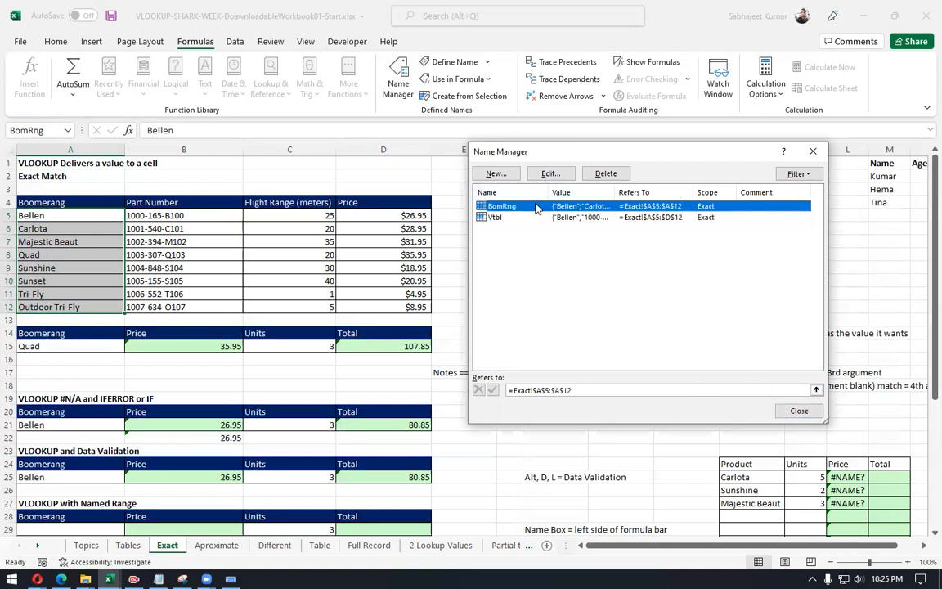
pyautogui.click(549, 175)
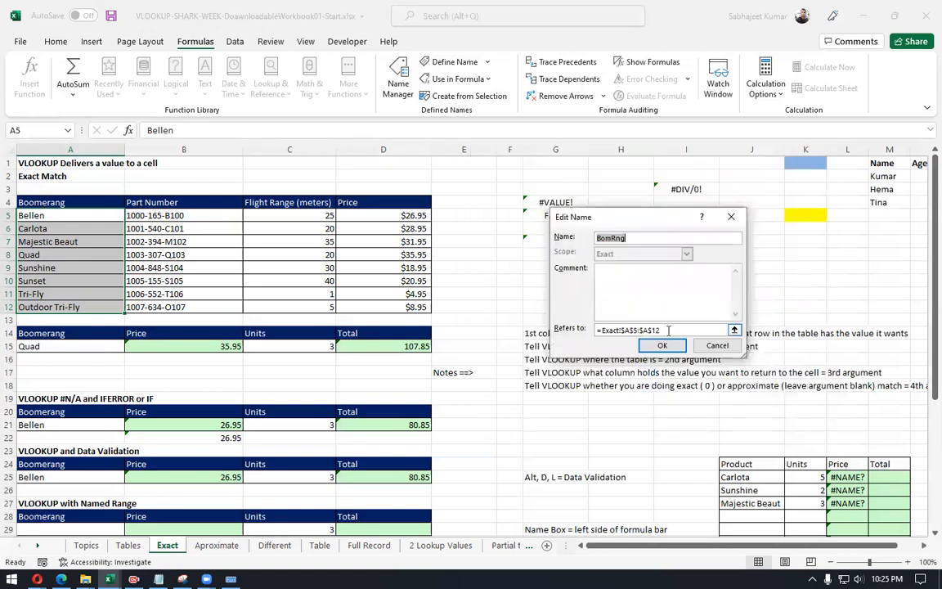
pyautogui.click(668, 330)
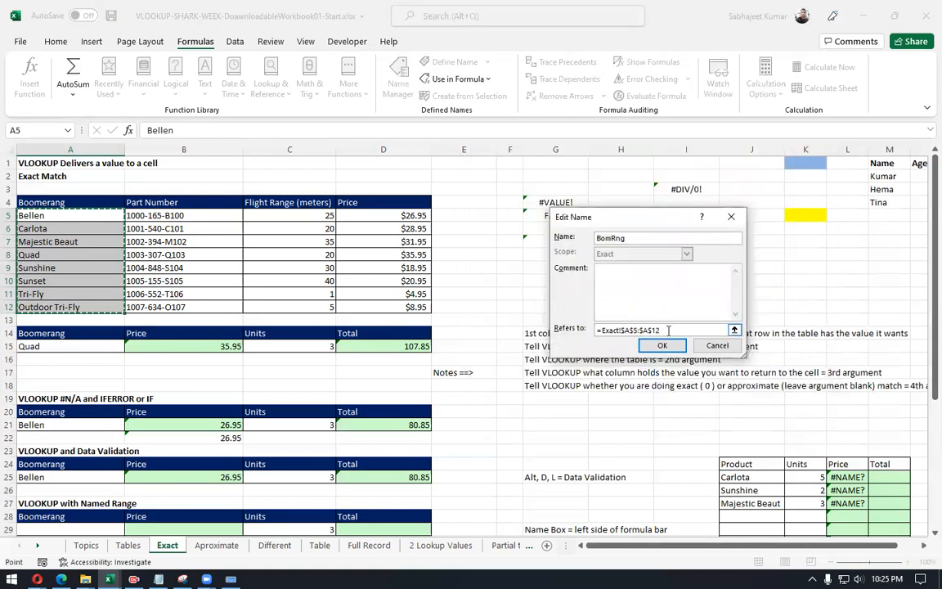
pyautogui.moveTo(88, 216); pyautogui.dragTo(95, 306)
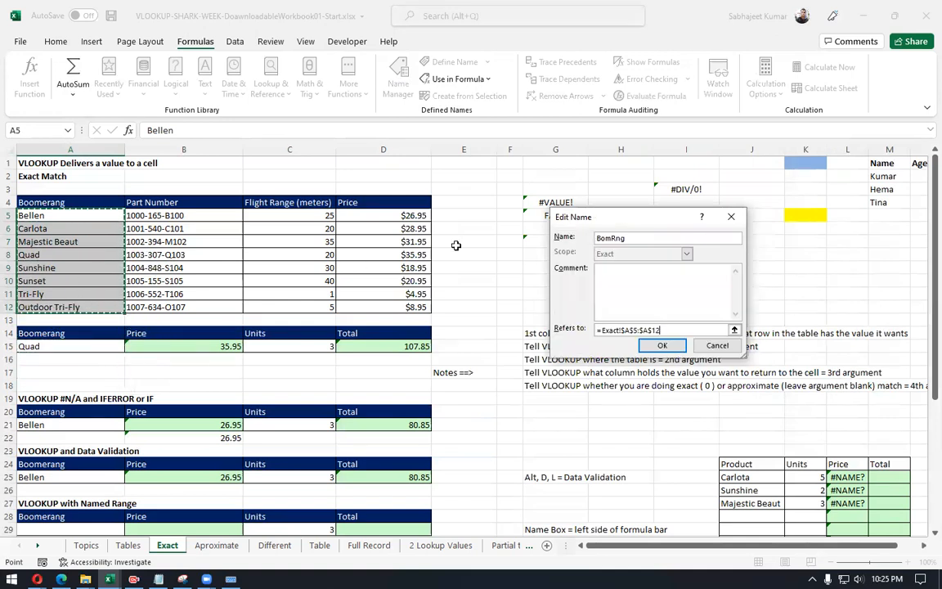
pyautogui.click(730, 350)
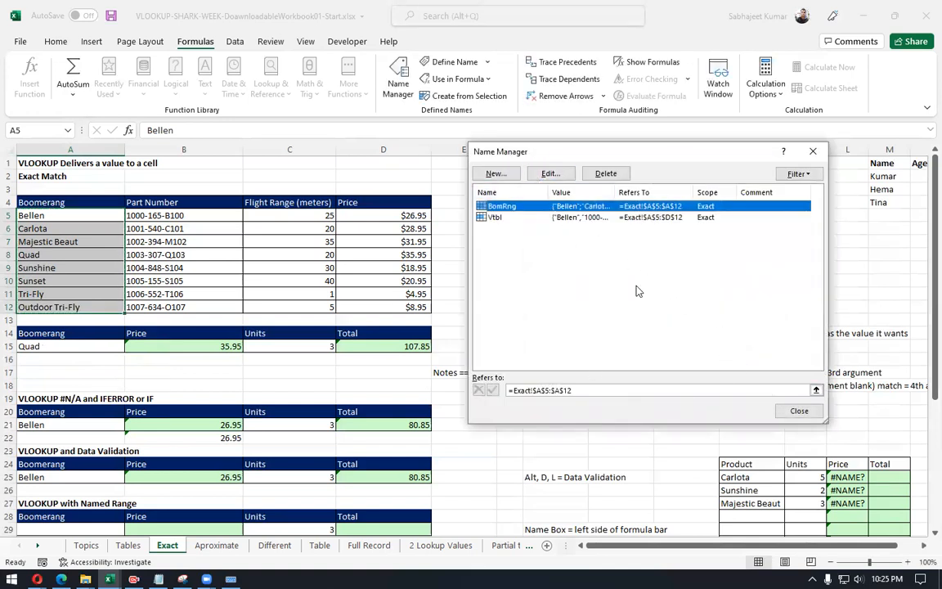
pyautogui.click(797, 412)
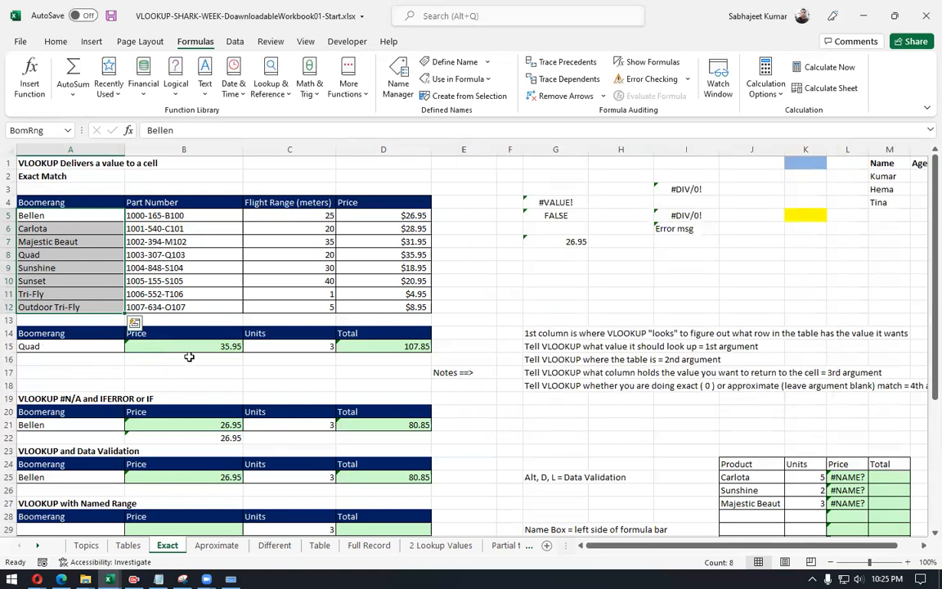
# Step: Collapse the ribbon to show more rows of the Exact sheet
pyautogui.scroll(-4, 187, 356)
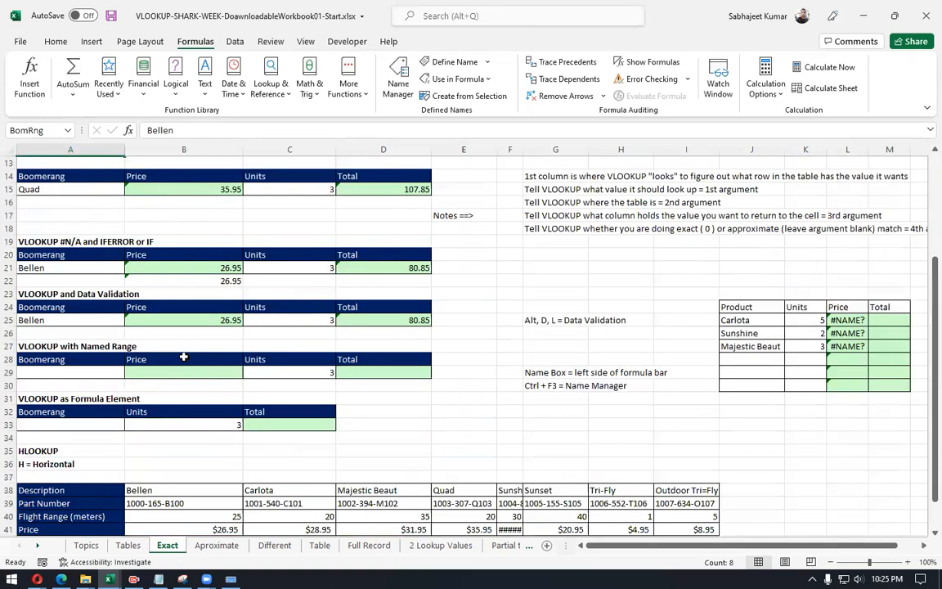
pyautogui.scroll(2, 94, 405)
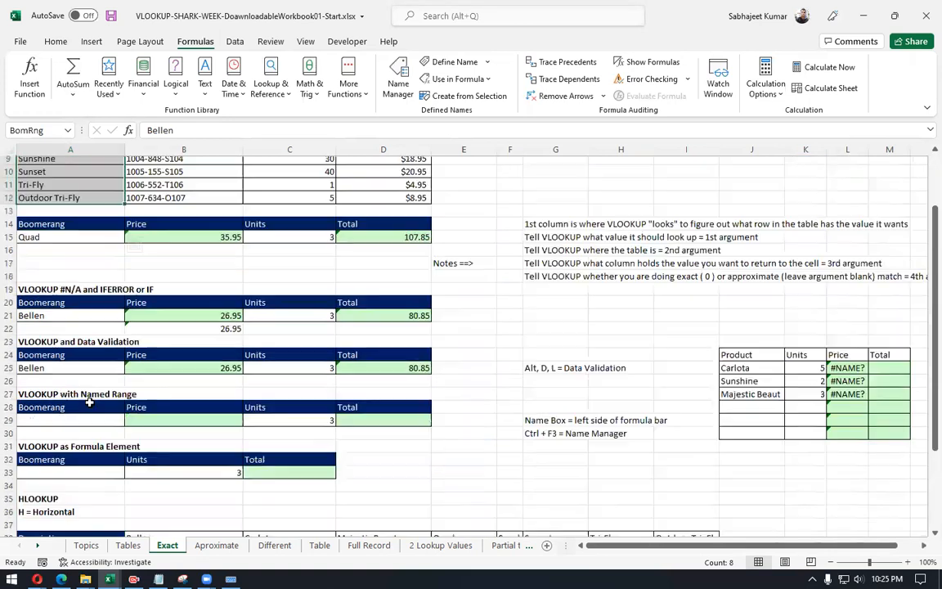
pyautogui.hotkey('ctrl', 'F1')
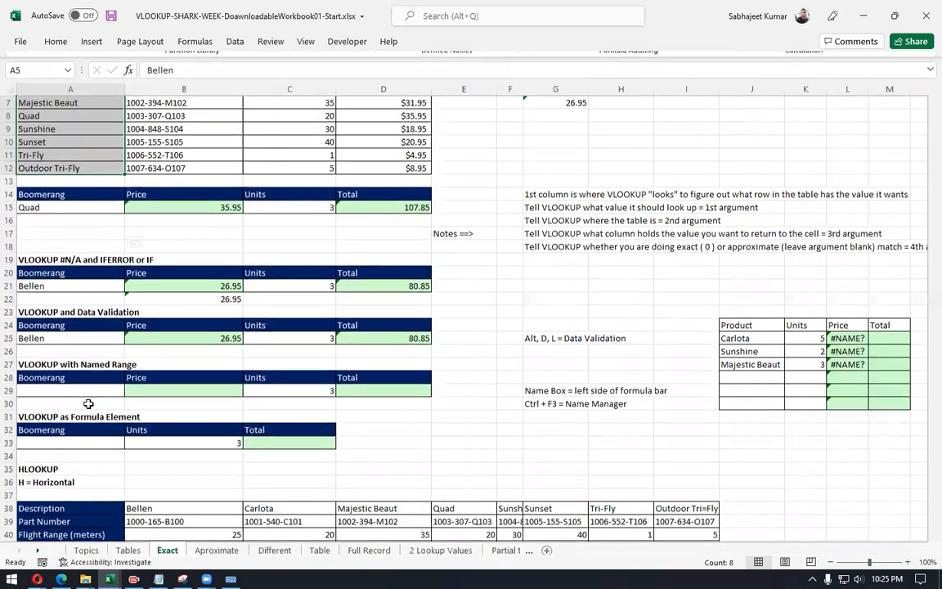
pyautogui.scroll(2, 88, 404)
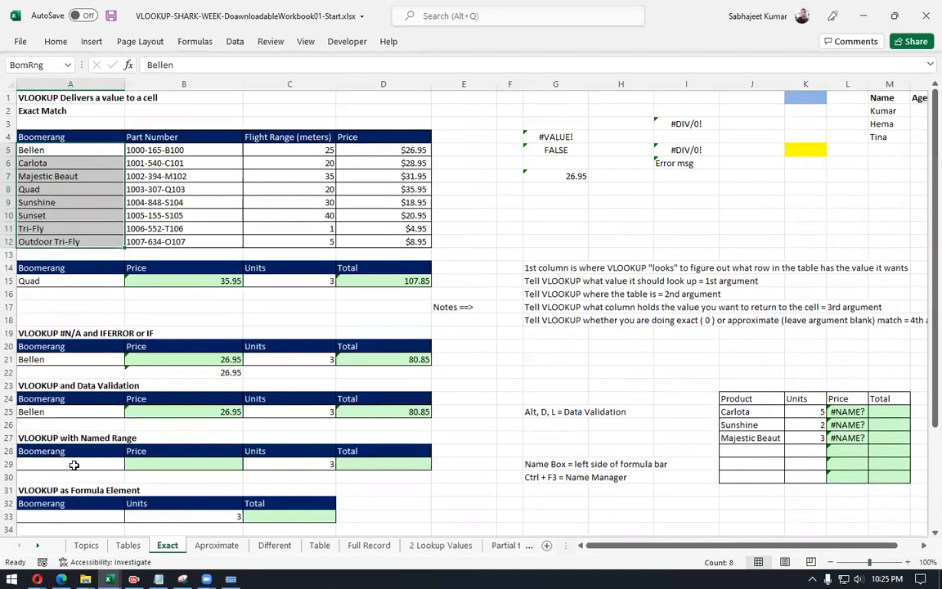
# Step: Apply List data validation with the source Bomrng to cell A29 under VLOOKUP with Named Range
pyautogui.click(74, 464)
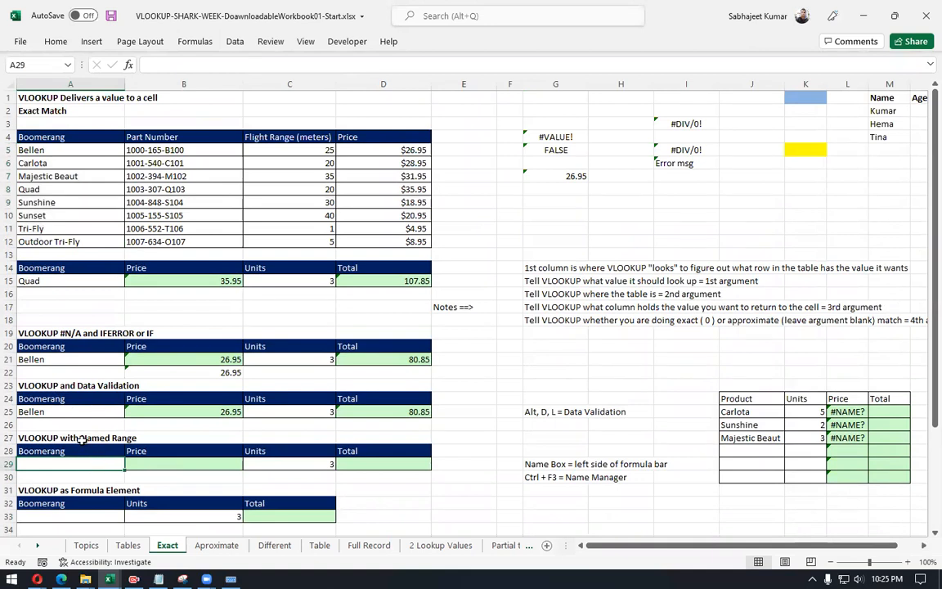
pyautogui.moveTo(63, 150); pyautogui.dragTo(66, 242)
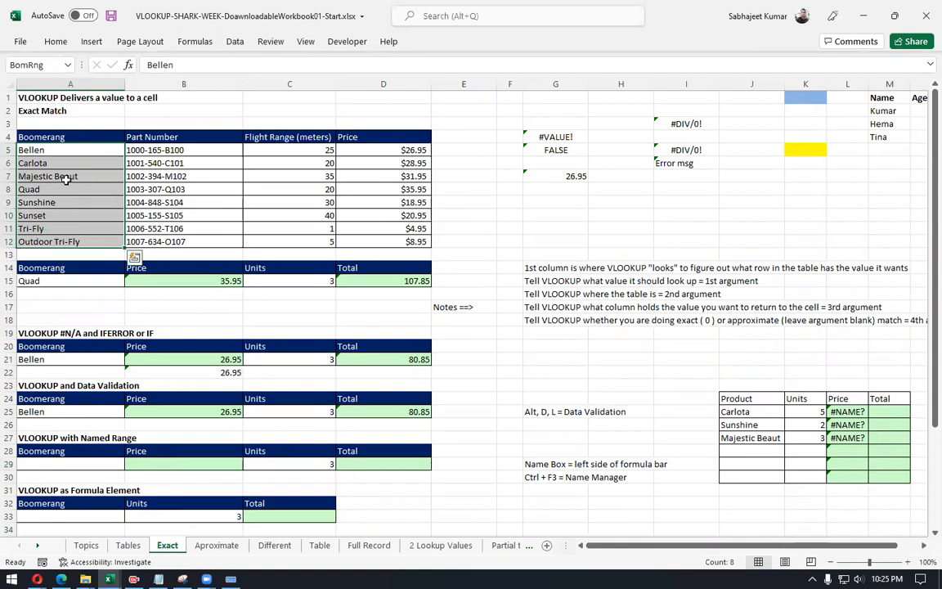
pyautogui.click(63, 462)
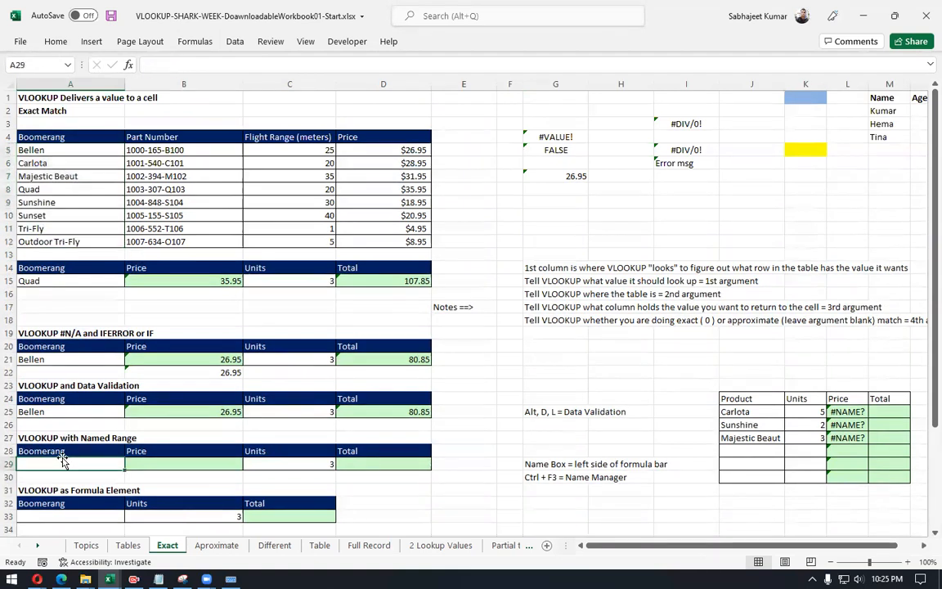
pyautogui.press('alt')
pyautogui.press('f')
pyautogui.press('Escape')
pyautogui.press('d')
pyautogui.press('l')
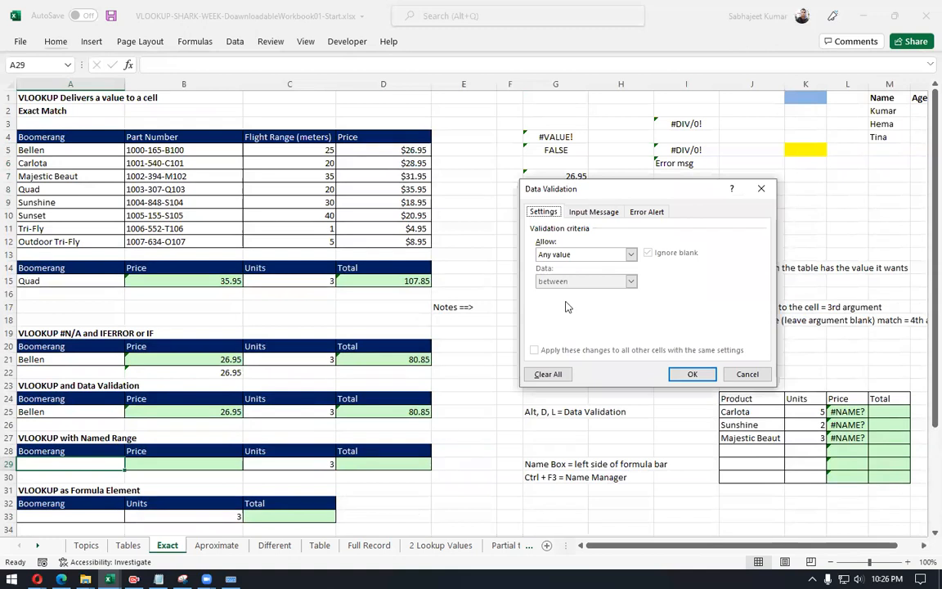
pyautogui.click(631, 254)
pyautogui.click(580, 292)
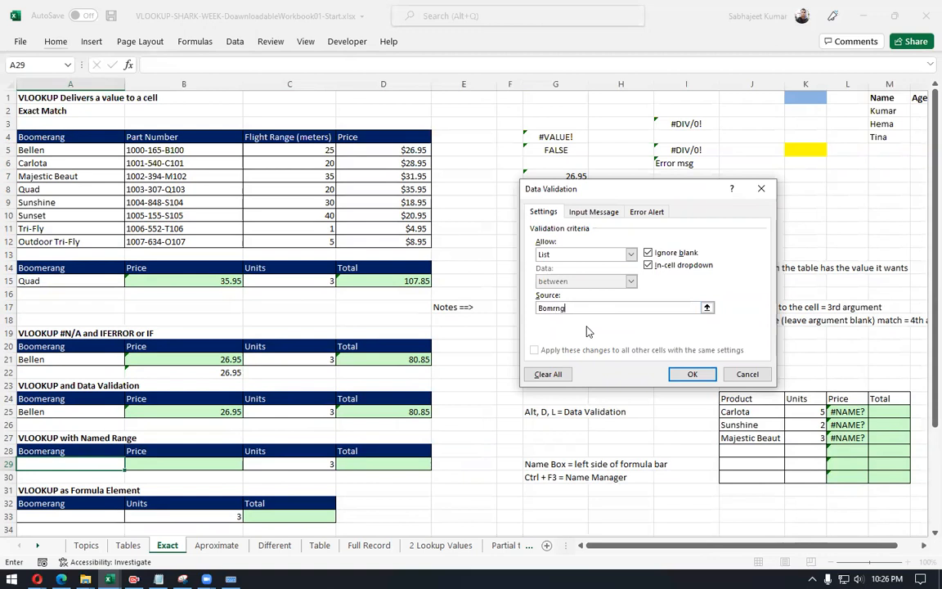
pyautogui.click(692, 373)
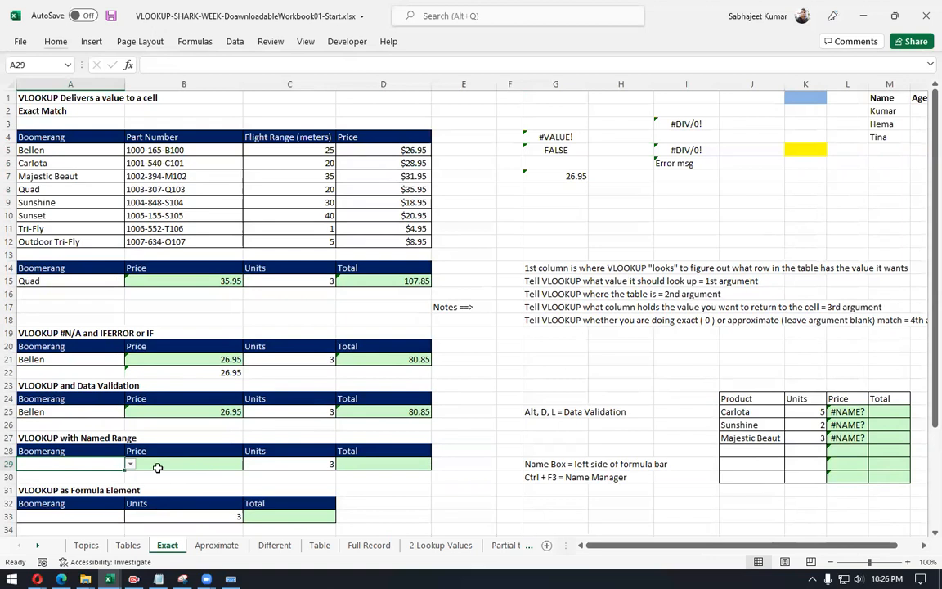
# Step: Choose Bomrng from the drop-down in A29 and check it against the boomerang names in A5:A12
pyautogui.click(130, 465)
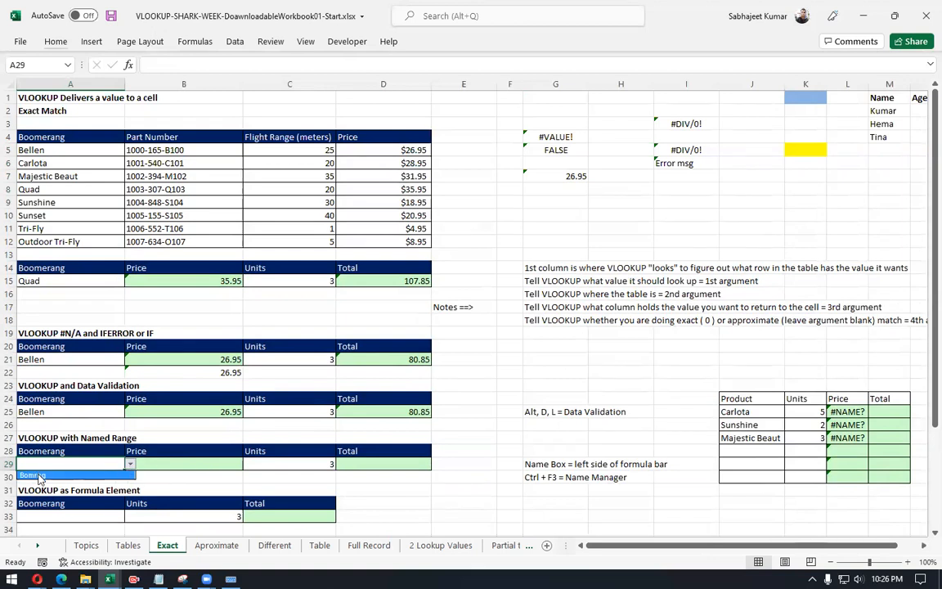
pyautogui.click(39, 476)
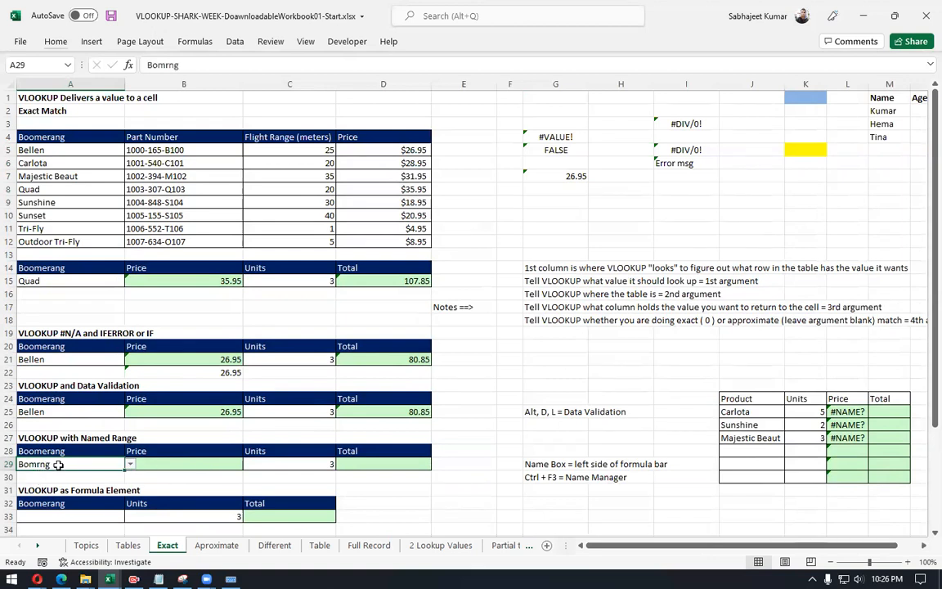
pyautogui.moveTo(40, 150); pyautogui.dragTo(66, 238)
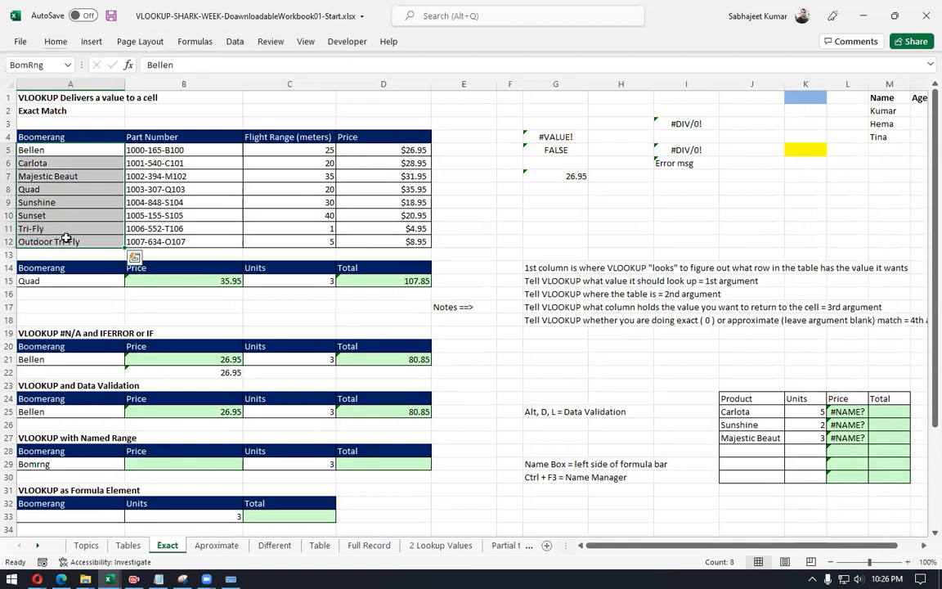
pyautogui.click(66, 464)
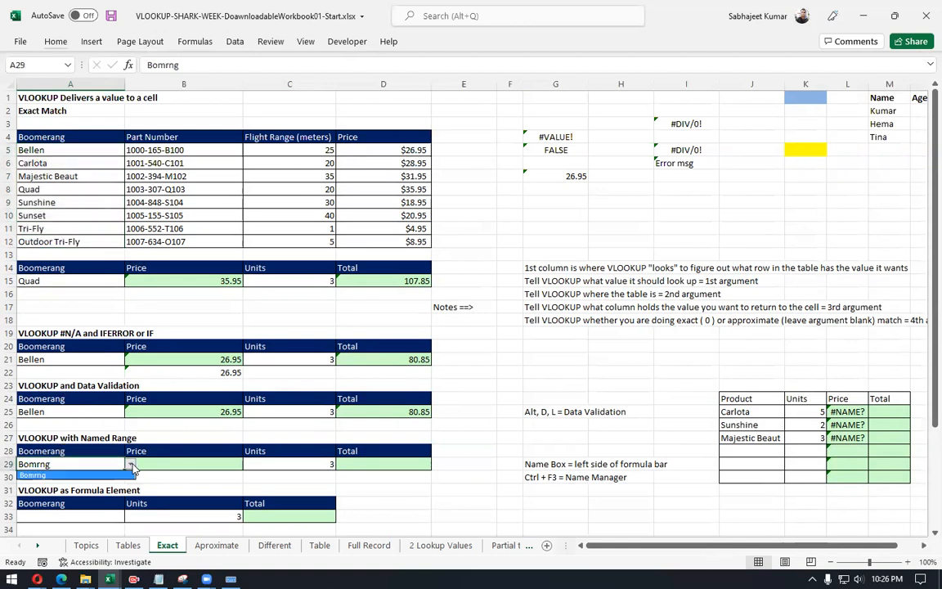
# Step: Change the List validation source of A29 to =BomRng so it takes the boomerang names in A5:A12
pyautogui.press('alt')
pyautogui.press('d')
pyautogui.press('l')
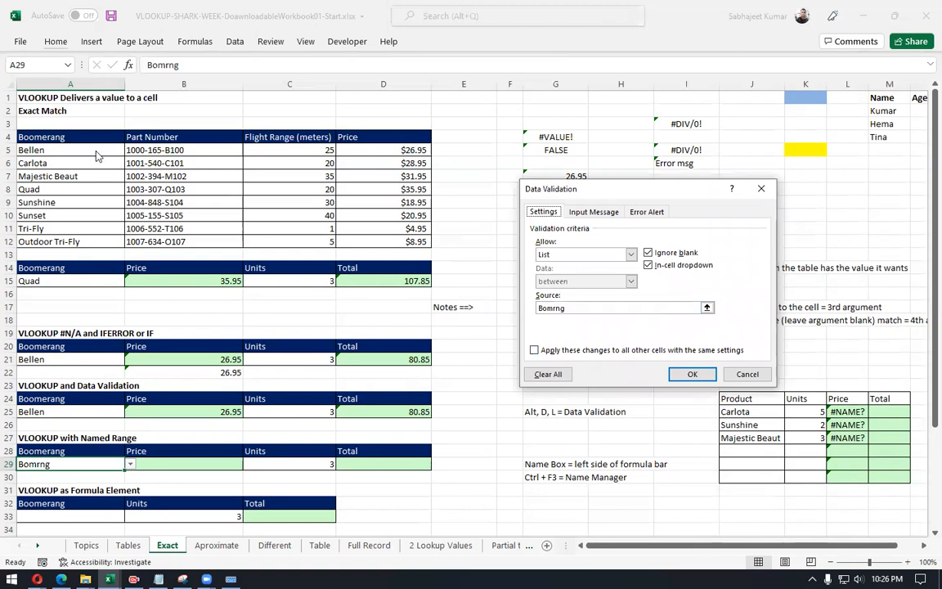
pyautogui.moveTo(572, 309); pyautogui.dragTo(468, 300)
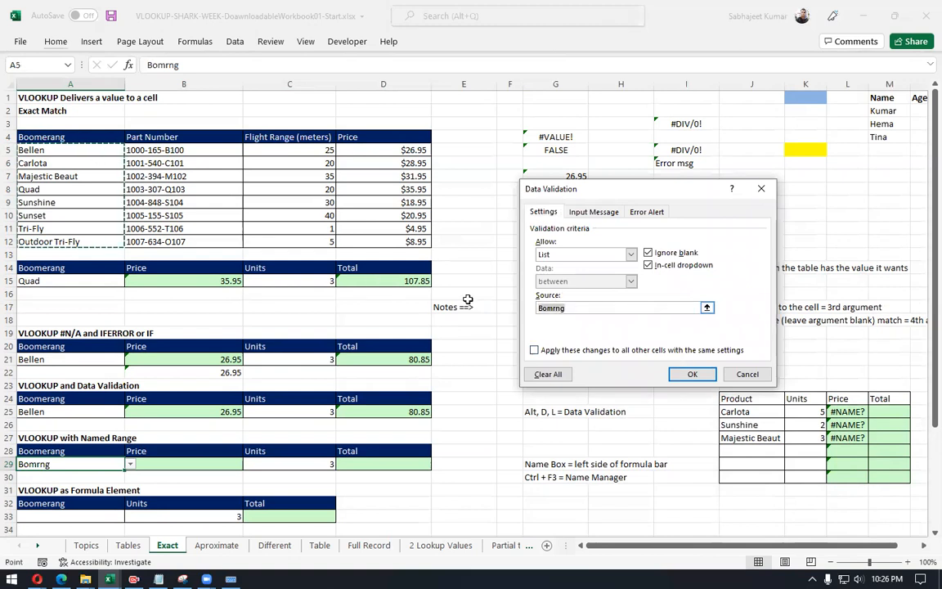
pyautogui.press('BackSpace')
pyautogui.moveTo(66, 152); pyautogui.dragTo(71, 238)
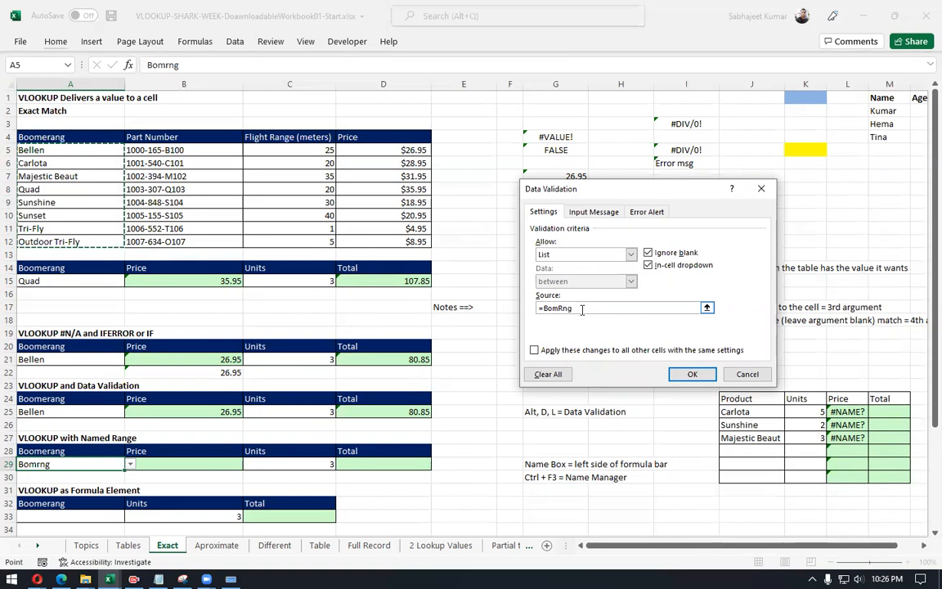
pyautogui.click(687, 375)
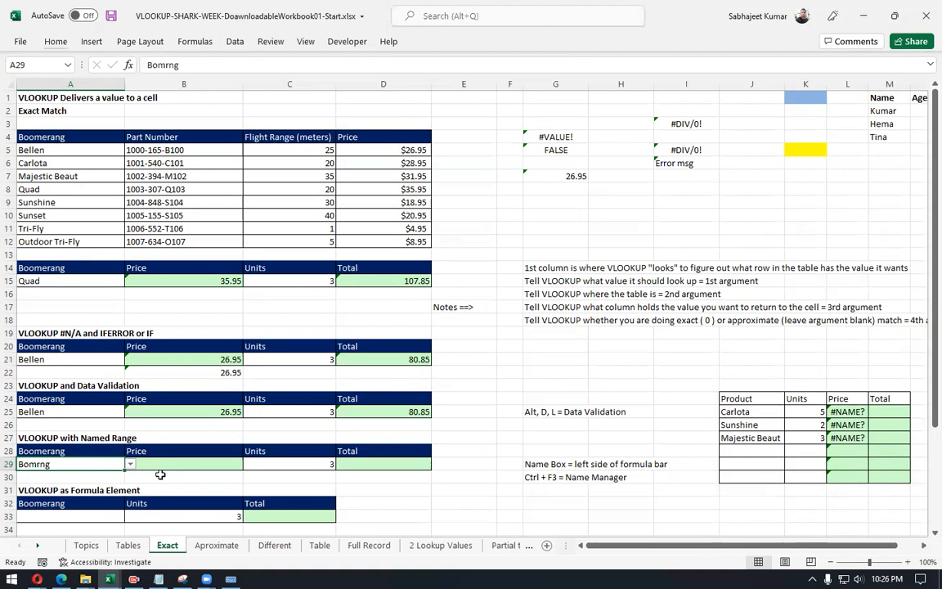
# Step: Enter =VLOOKUP(A29,Vtbl,4,0) in Price cell B29 of the VLOOKUP with Named Range section
pyautogui.click(182, 463)
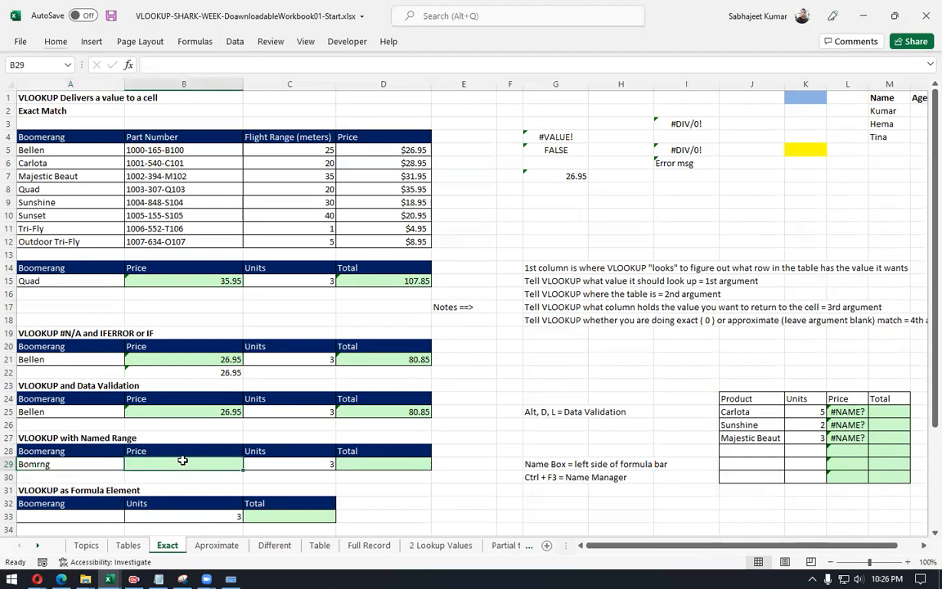
pyautogui.write('=vlo')
pyautogui.press('Tab')
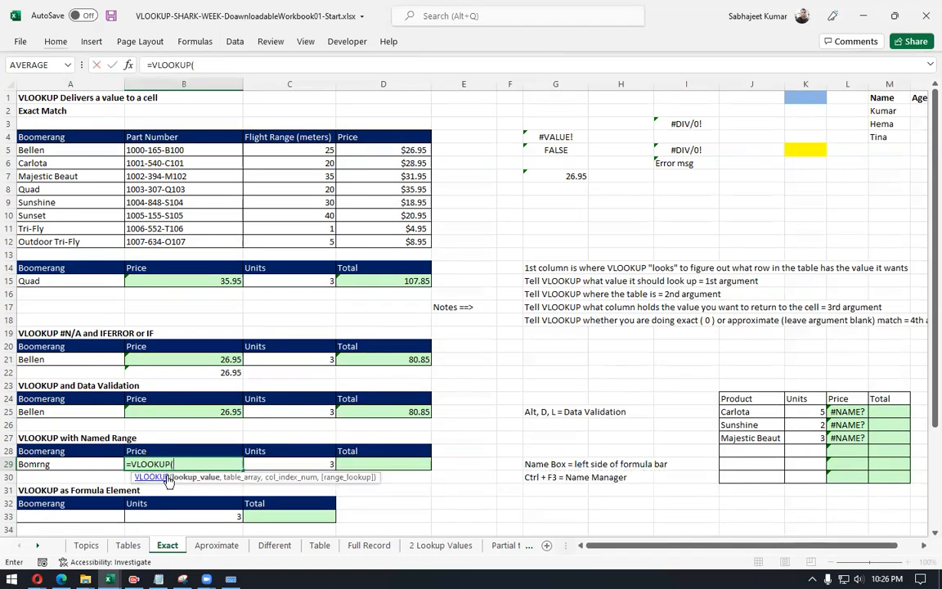
pyautogui.press('Left')
pyautogui.write(',')
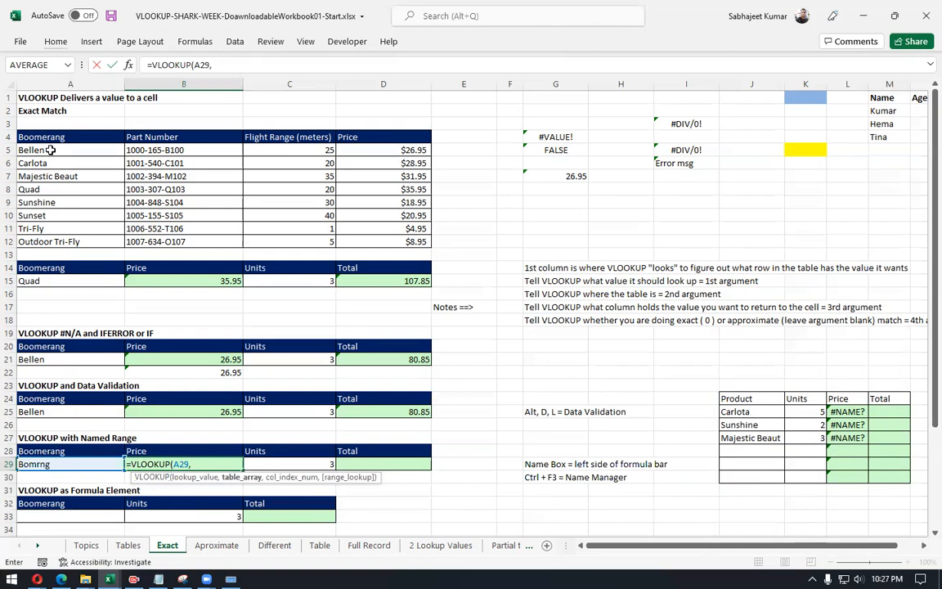
pyautogui.write('pt')
pyautogui.press('BackSpace')
pyautogui.write('vy')
pyautogui.press('BackSpace')
pyautogui.write('t')
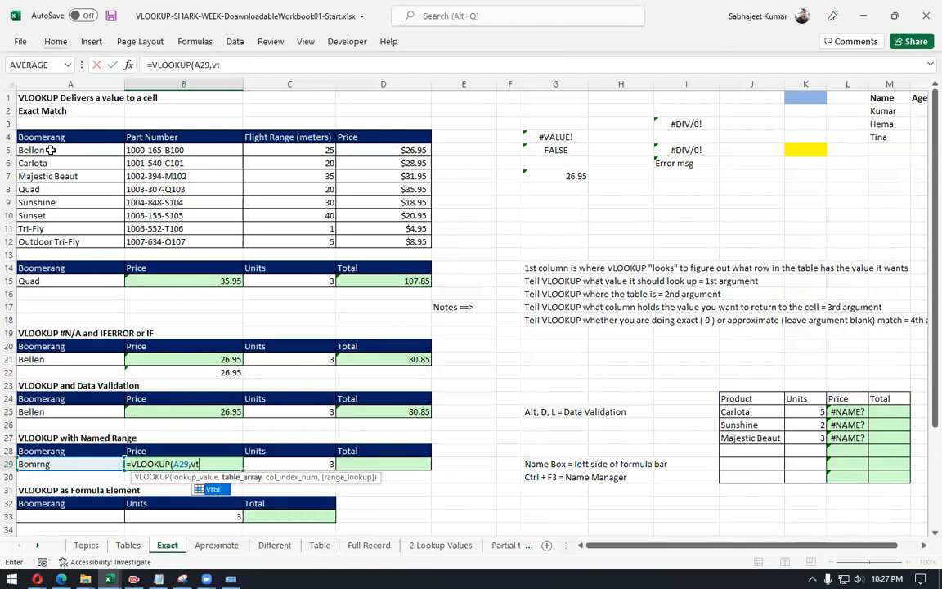
pyautogui.doubleClick(196, 490)
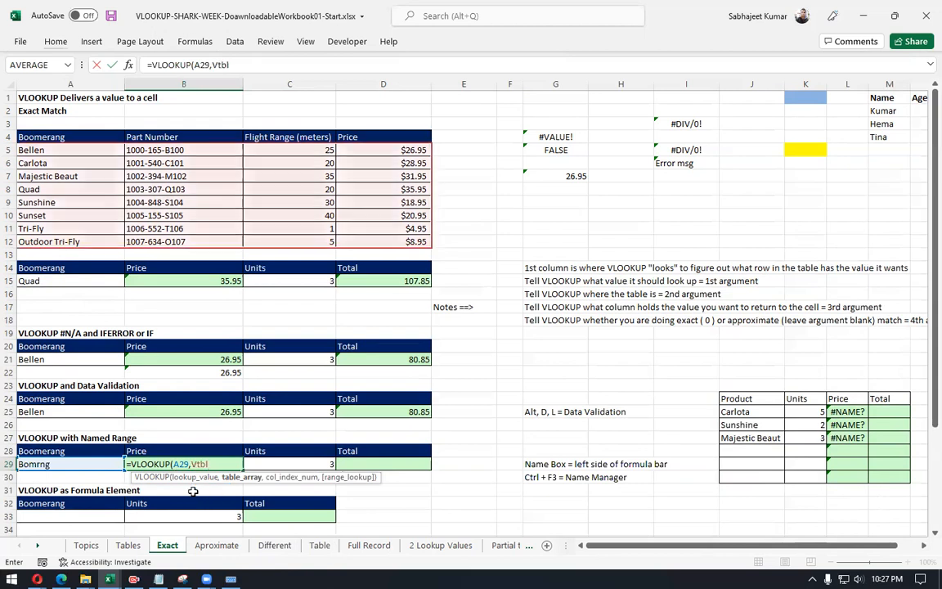
pyautogui.write(',')
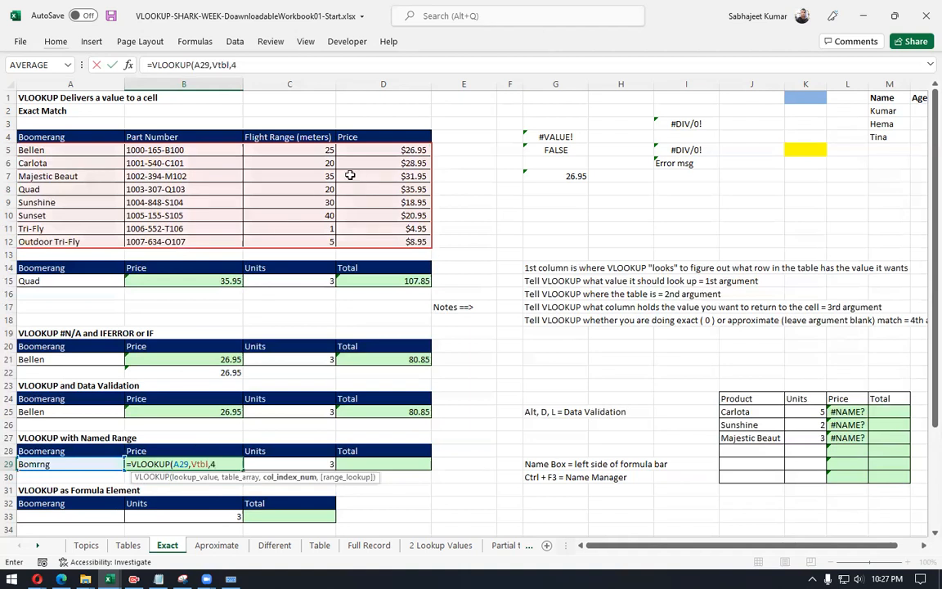
pyautogui.write('4,')
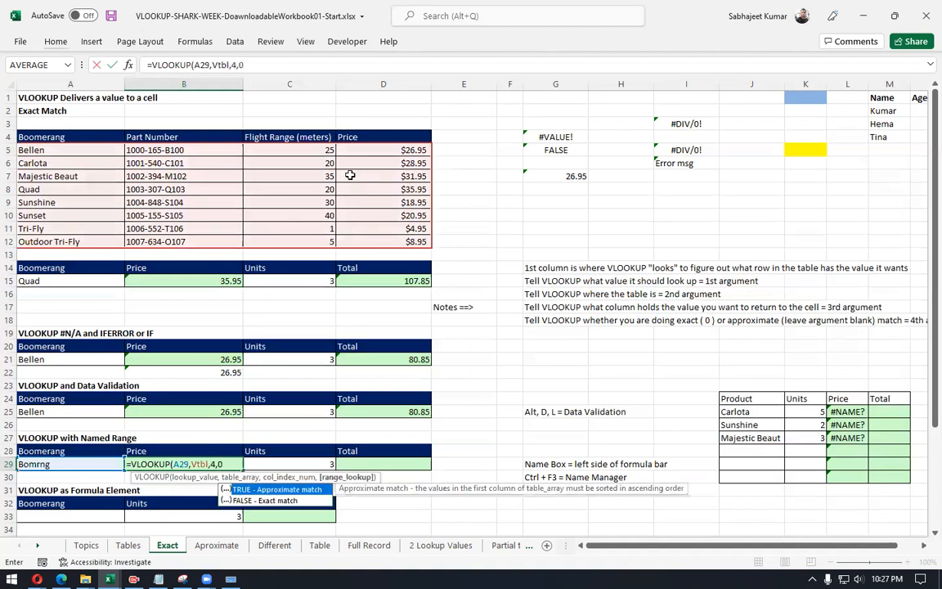
pyautogui.write('0')
pyautogui.press('Return')
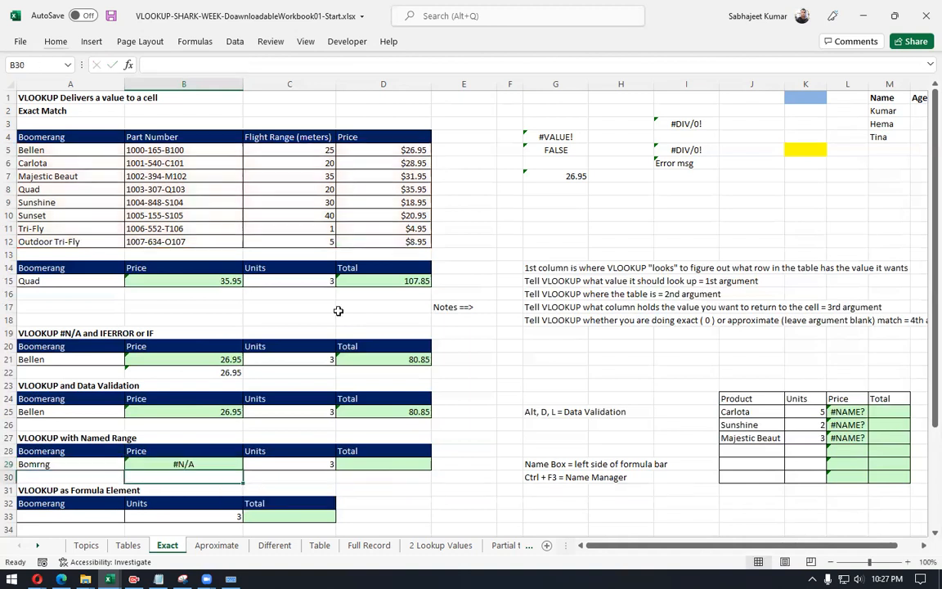
# Step: Choose Majestic Beaut from the drop-down in A29
pyautogui.click(106, 464)
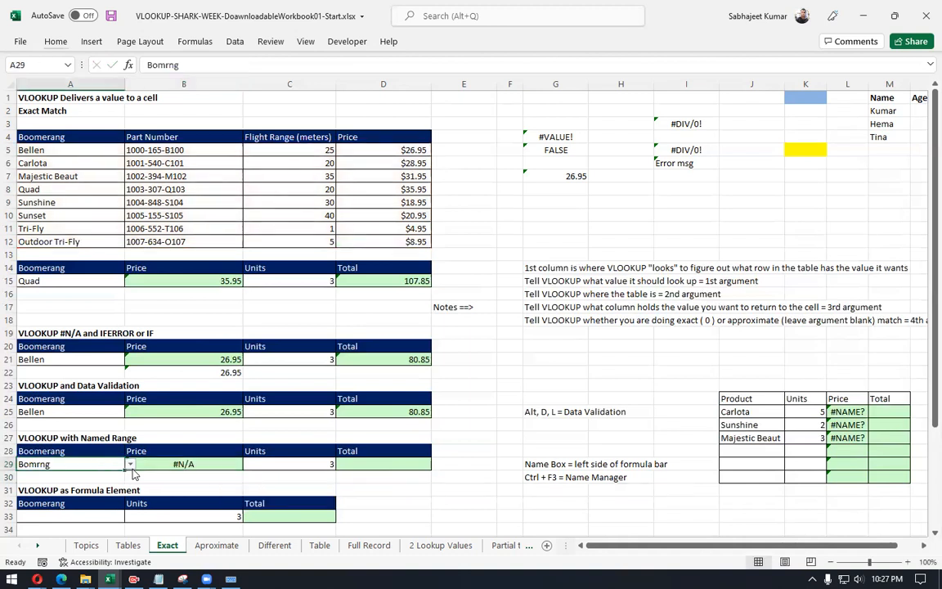
pyautogui.click(129, 464)
pyautogui.click(76, 492)
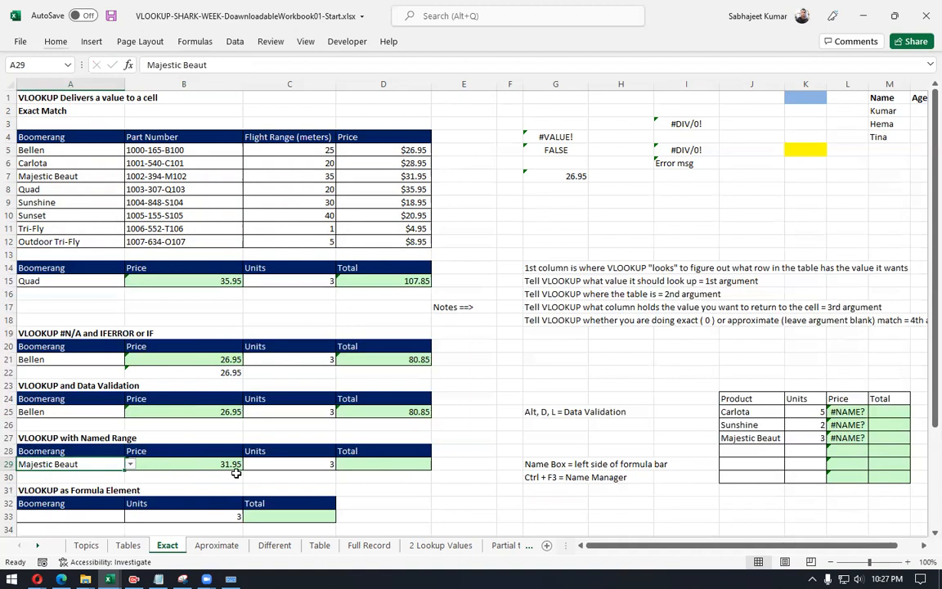
# Step: Calculate the total in D29 by multiplying units by price with =C29*B29
pyautogui.click(380, 462)
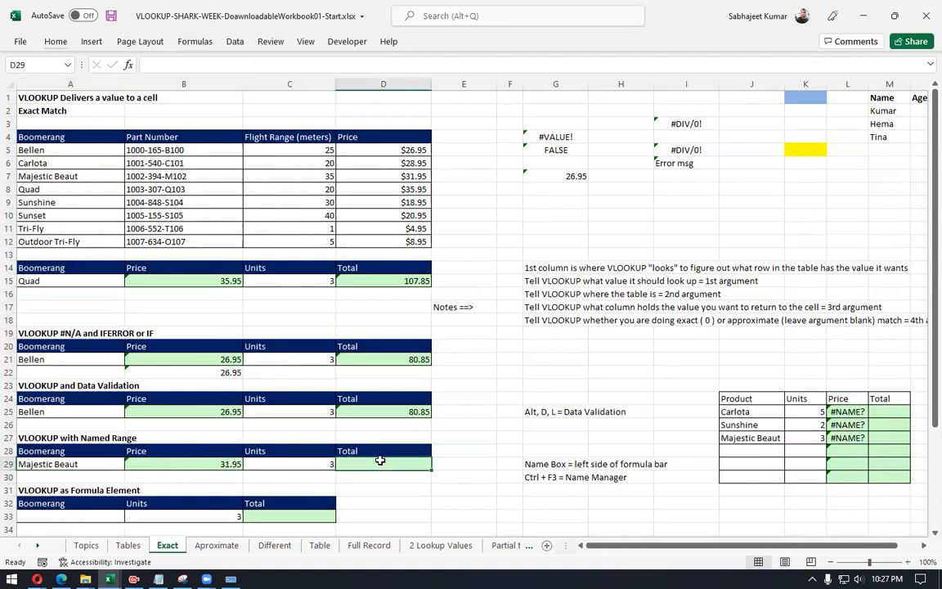
pyautogui.write('=')
pyautogui.click(274, 464)
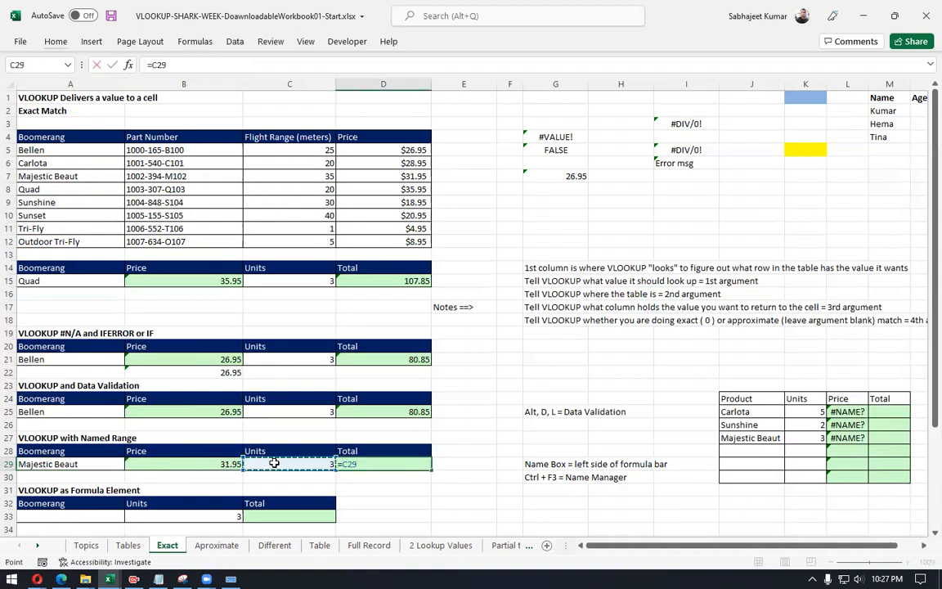
pyautogui.write('*')
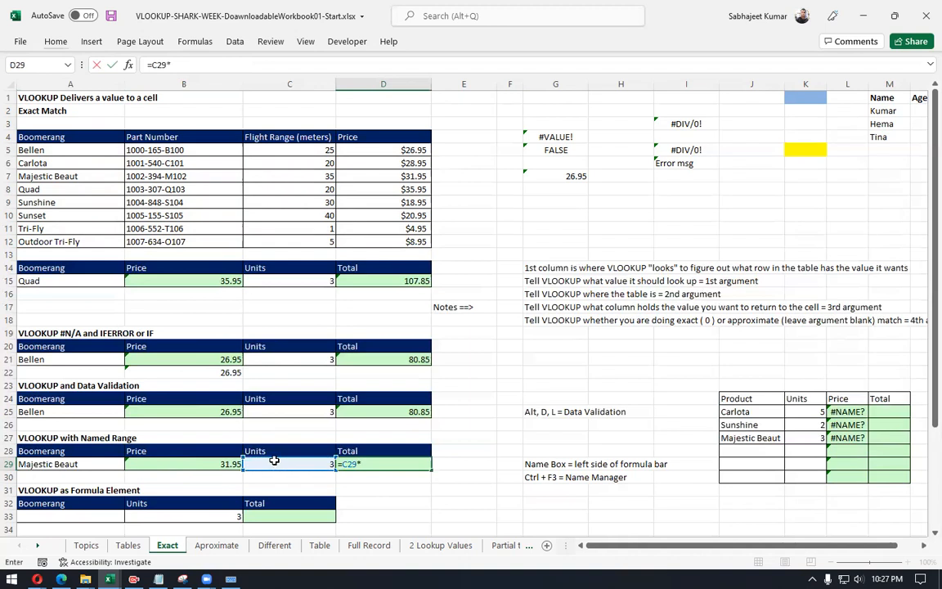
pyautogui.click(184, 464)
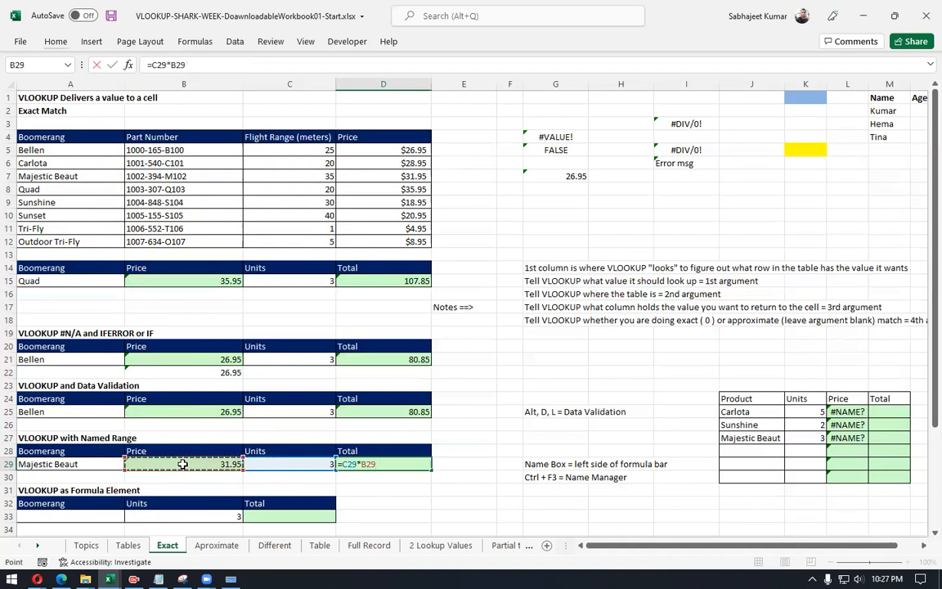
pyautogui.press('Return')
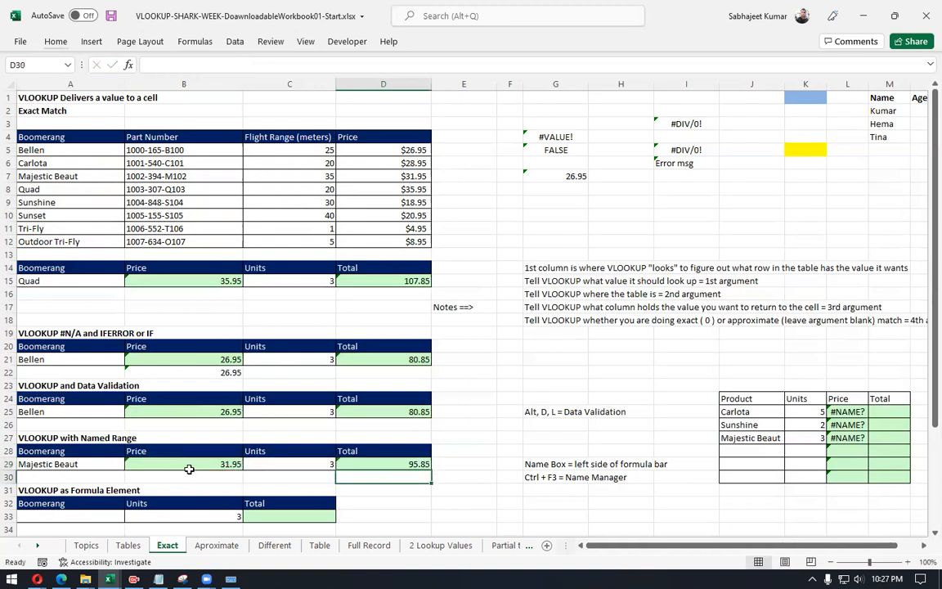
# Step: Review the naming notes in G29:G30, the defined-name commands and the empty cells of the VLOOKUP as Formula Element section, with the ribbon collapsed again
pyautogui.scroll(-2, 189, 468)
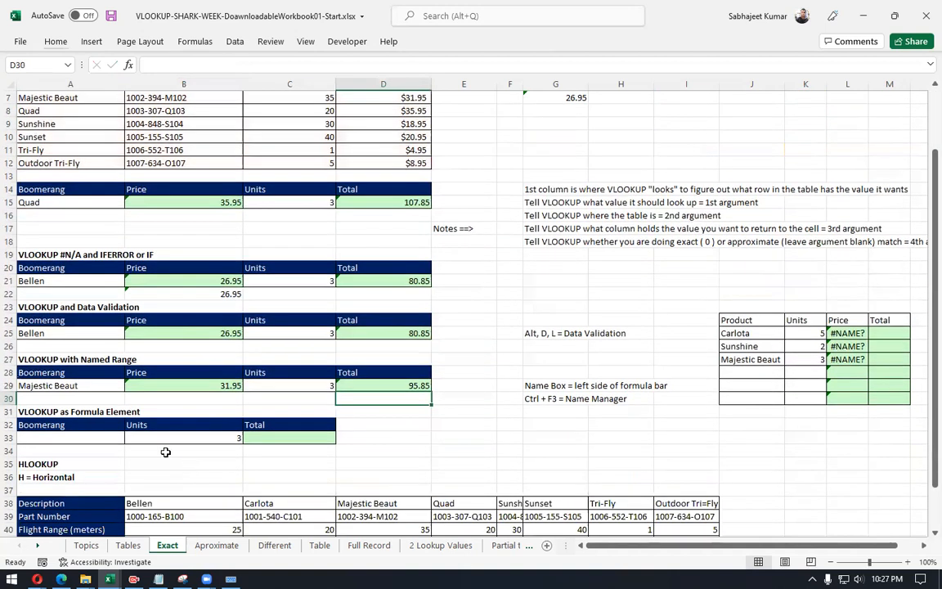
pyautogui.click(81, 412)
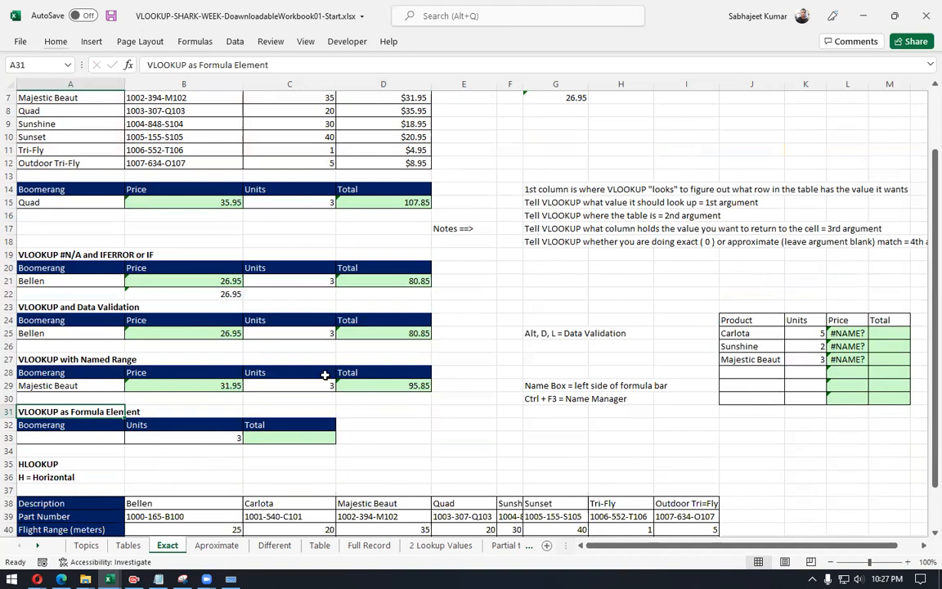
pyautogui.click(568, 388)
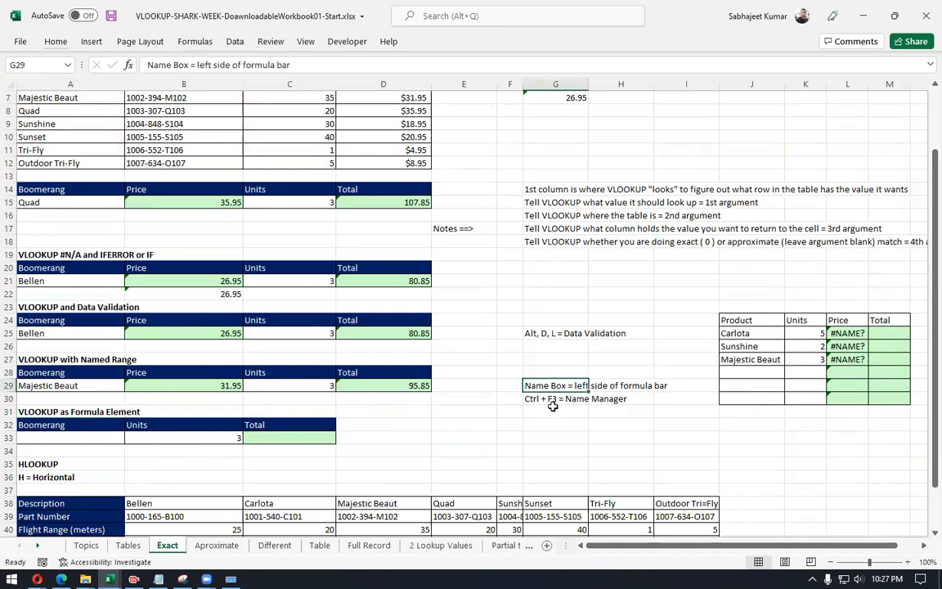
pyautogui.click(195, 41)
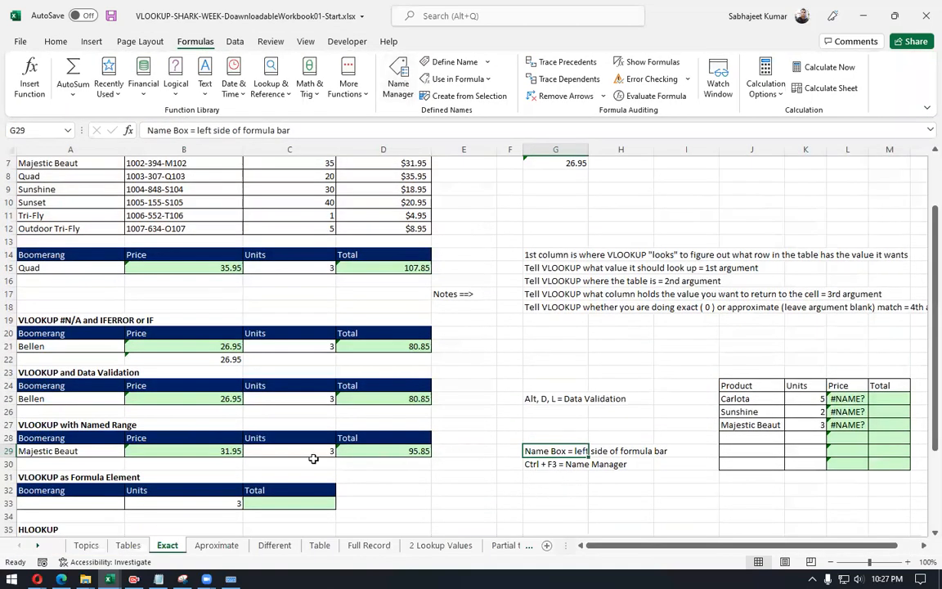
pyautogui.click(162, 442)
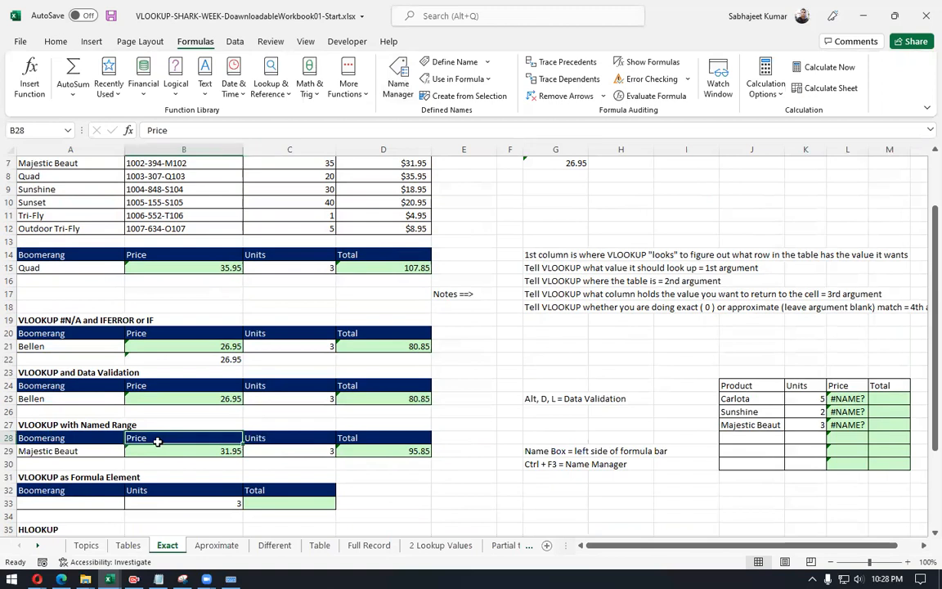
pyautogui.click(115, 501)
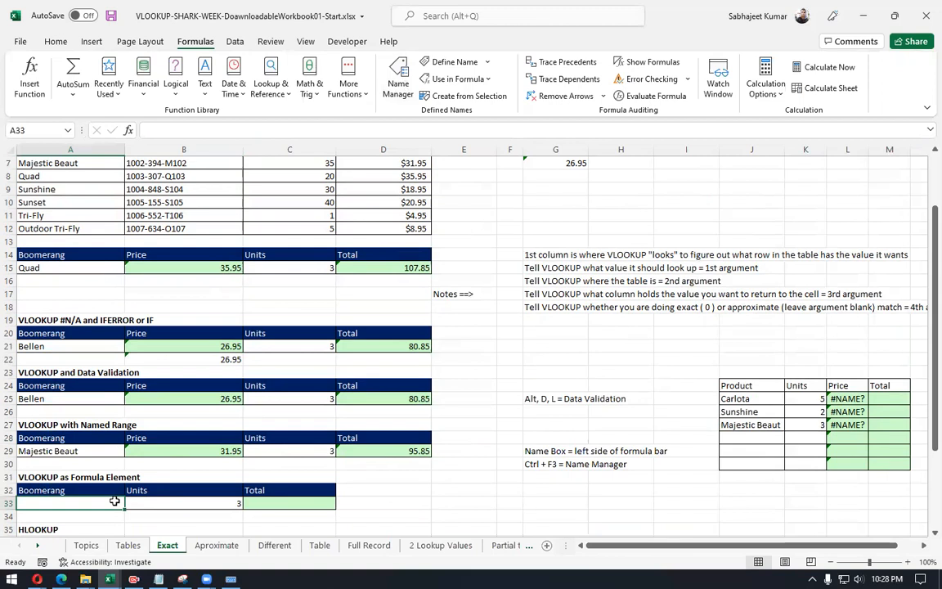
pyautogui.click(155, 502)
pyautogui.click(265, 512)
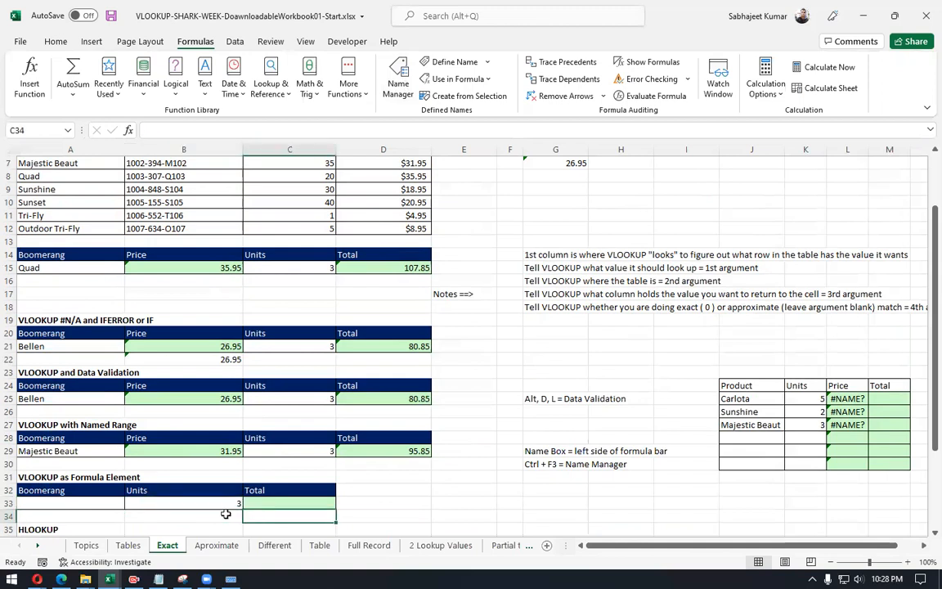
pyautogui.click(78, 497)
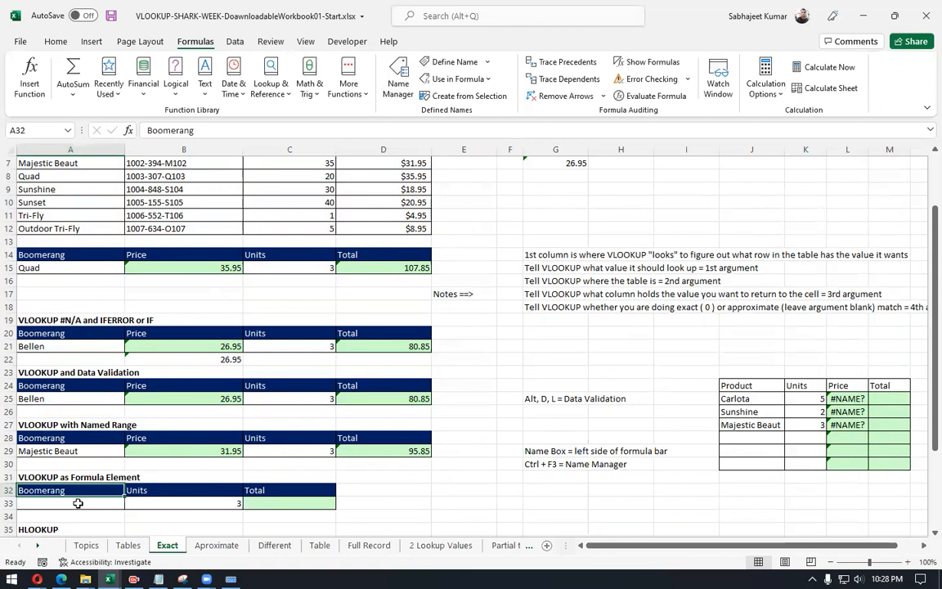
pyautogui.click(78, 502)
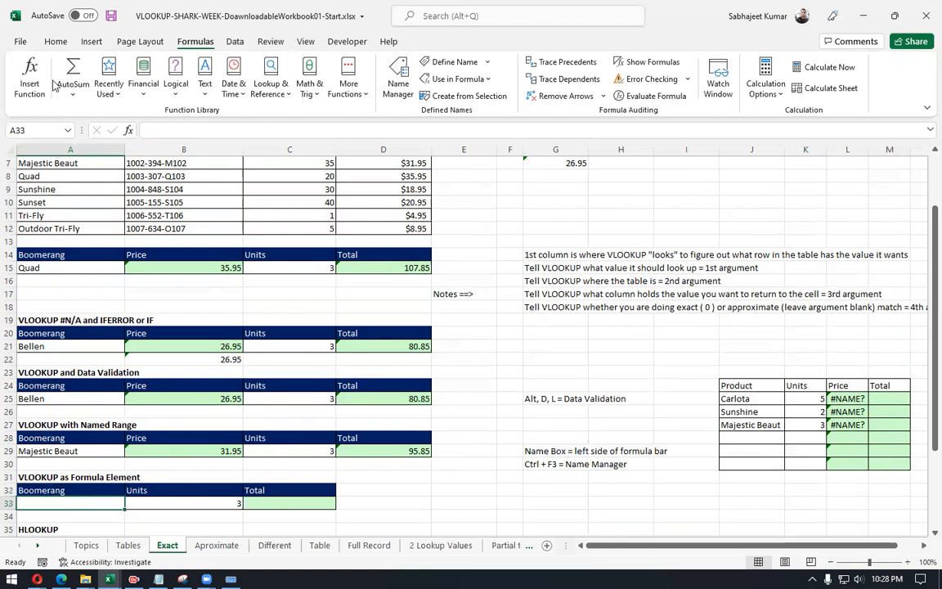
pyautogui.hotkey('ctrl', 'F1')
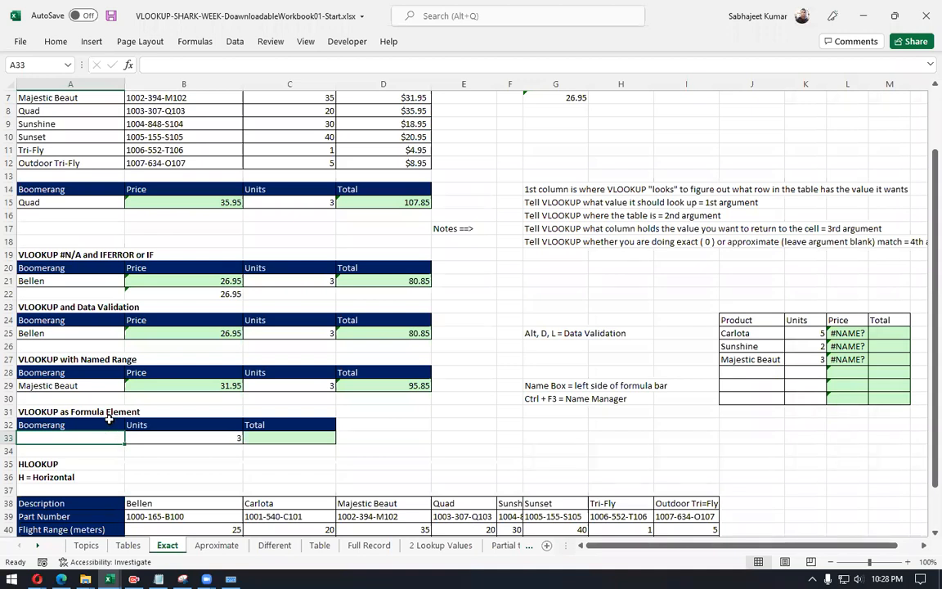
# Step: Look over the HLOOKUP section and inspect the Price formulas in L26 and L27 of the product table
pyautogui.scroll(2, 109, 418)
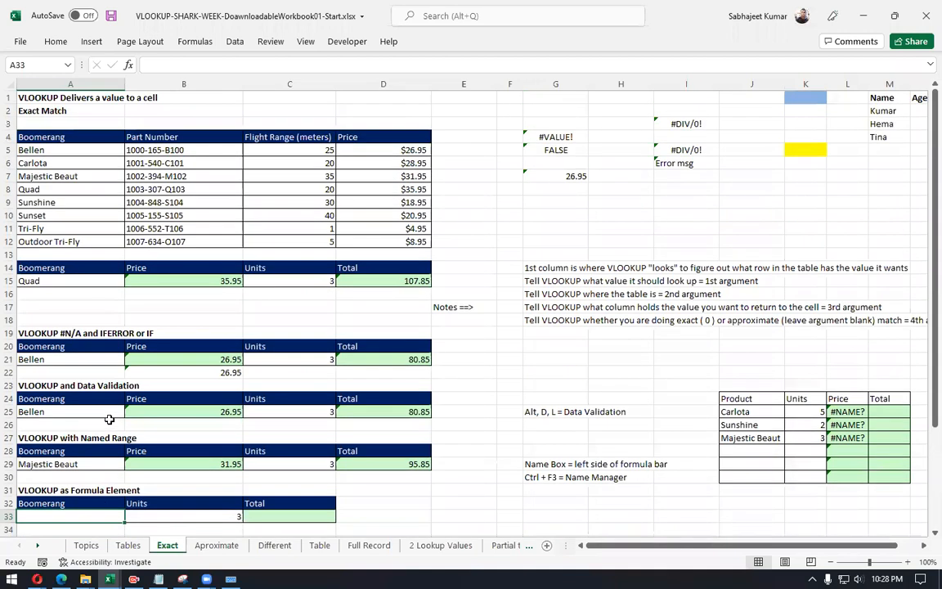
pyautogui.scroll(-2, 109, 419)
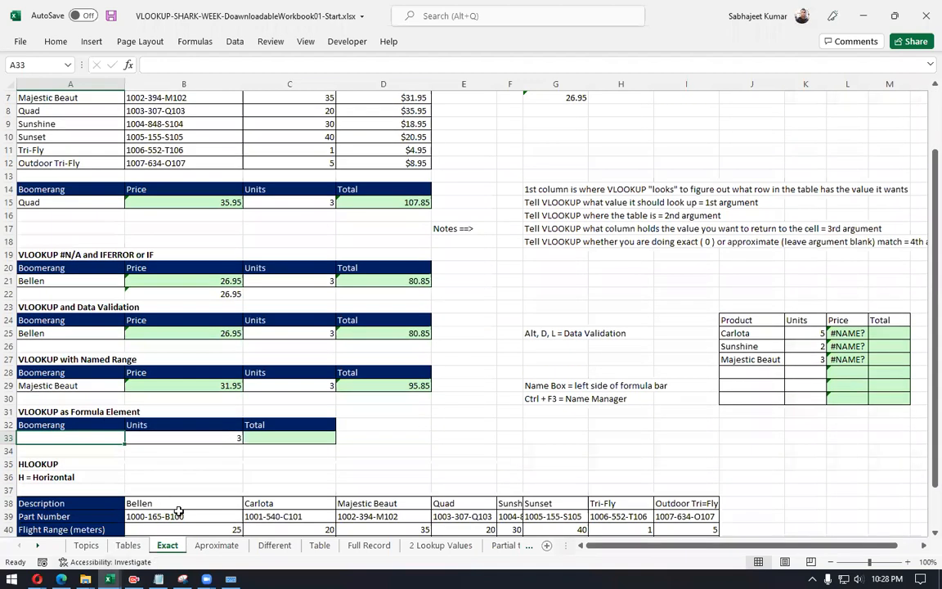
pyautogui.scroll(-2, 177, 522)
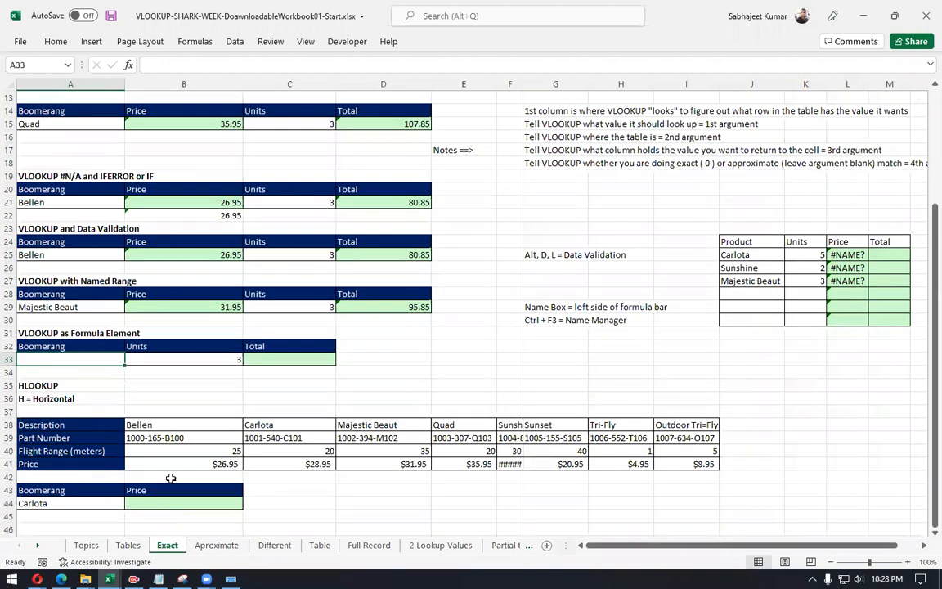
pyautogui.click(842, 254)
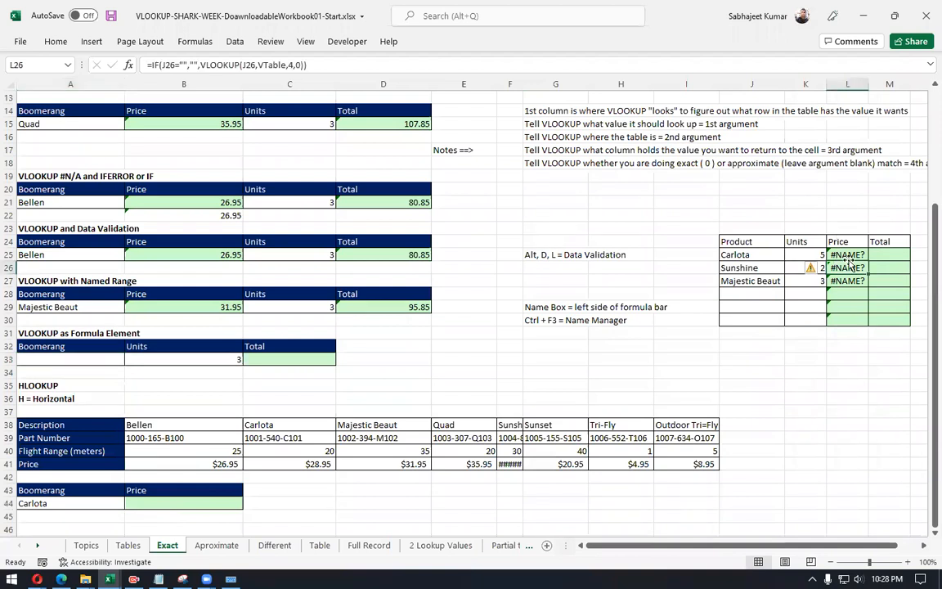
pyautogui.click(850, 281)
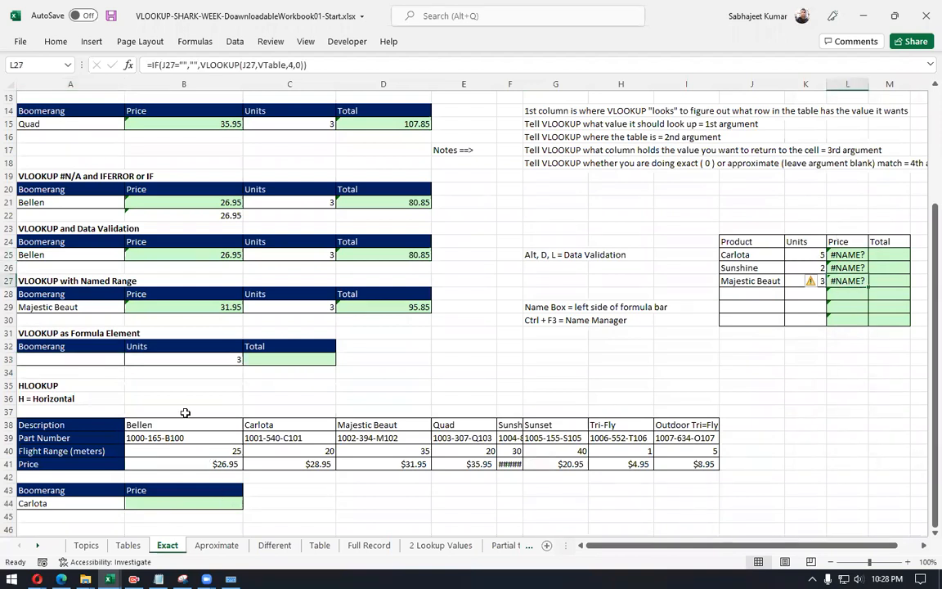
# Step: Examine the vertical boomerang table in A4:D12, including the Bellen and Carlota records that run across rows 5 and 6
pyautogui.scroll(4, 142, 365)
pyautogui.moveTo(41, 132); pyautogui.dragTo(397, 237)
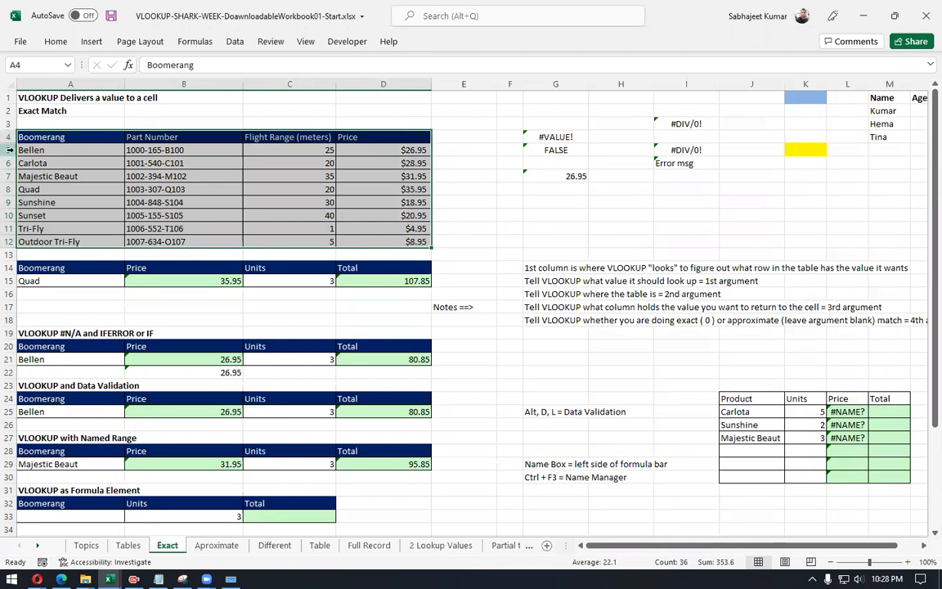
pyautogui.click(8, 150)
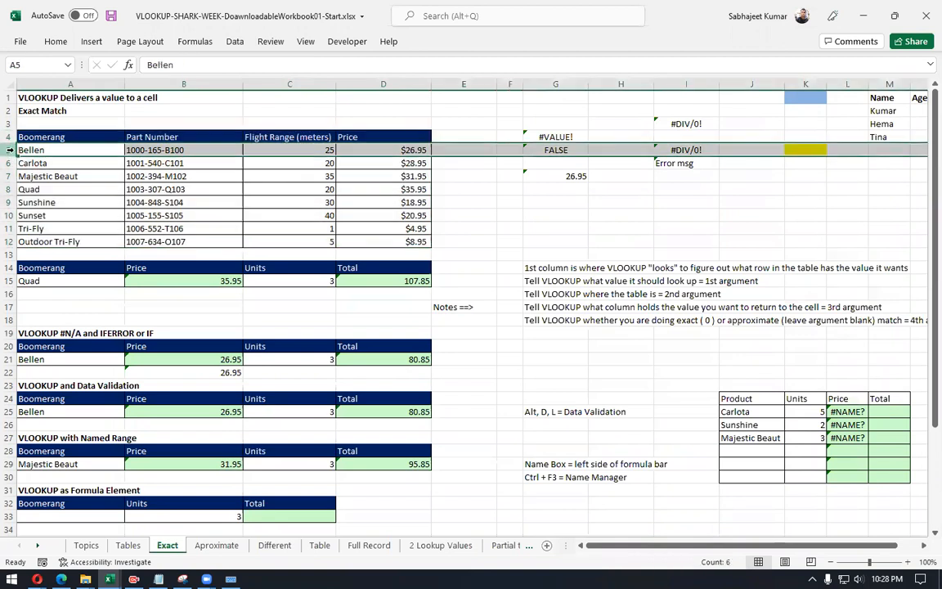
pyautogui.click(9, 163)
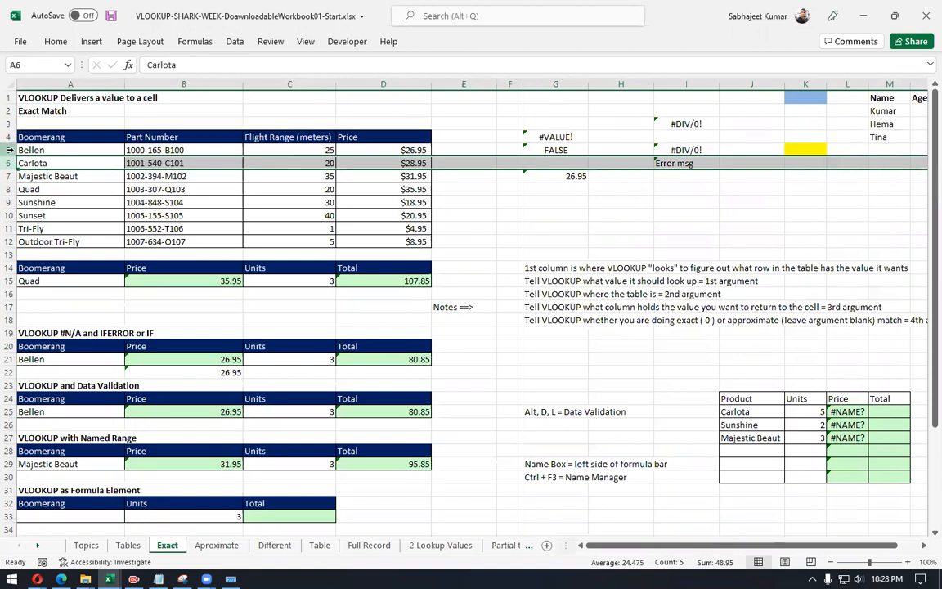
pyautogui.click(9, 150)
pyautogui.moveTo(36, 150); pyautogui.dragTo(385, 150)
pyautogui.moveTo(37, 165); pyautogui.dragTo(376, 170)
pyautogui.moveTo(62, 139); pyautogui.dragTo(387, 244)
pyautogui.scroll(-8, 172, 267)
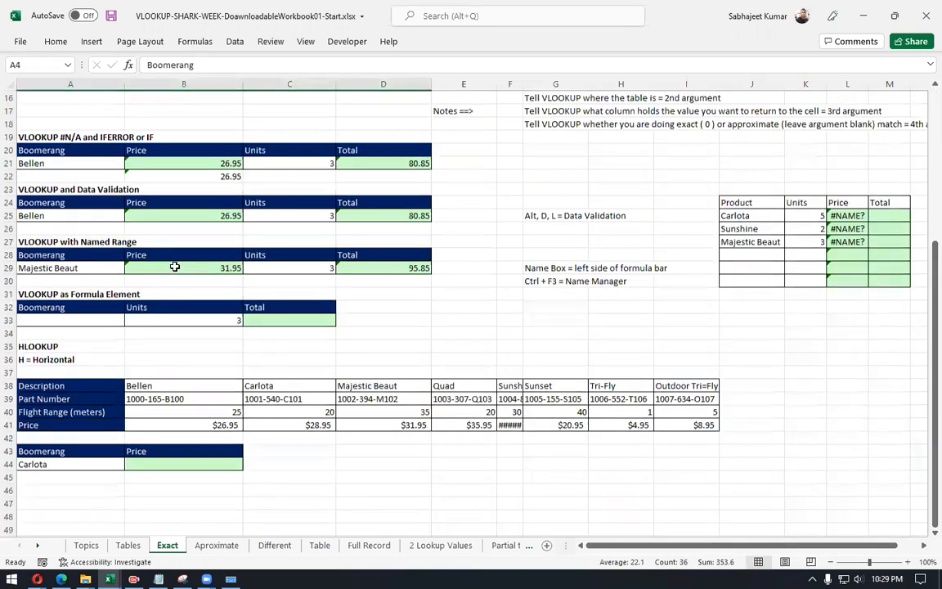
# Step: Examine the HLOOKUP table's row labels in A38:A41 and its Bellen and Carlota columns, then select the empty price cell B44
pyautogui.click(49, 266)
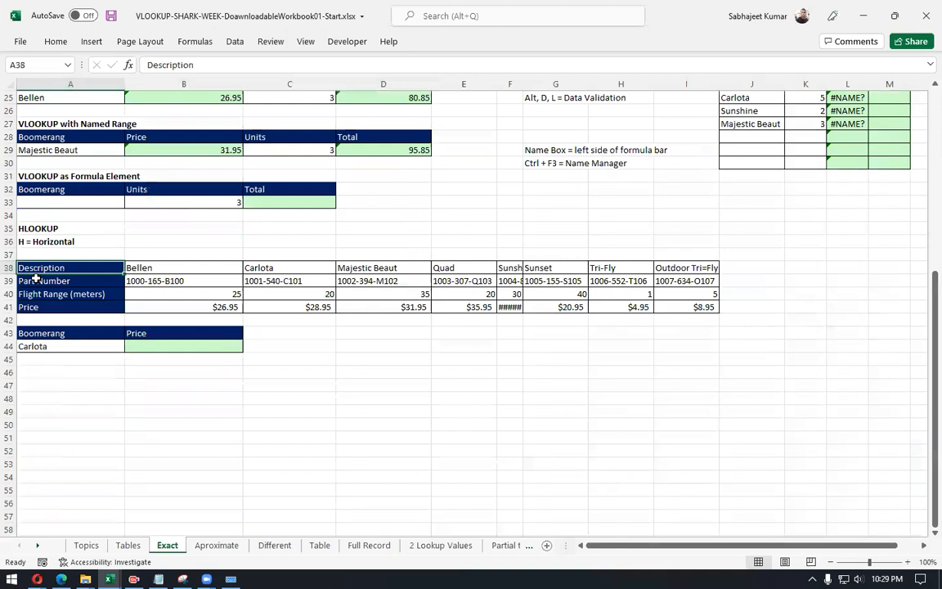
pyautogui.moveTo(36, 267); pyautogui.dragTo(50, 307)
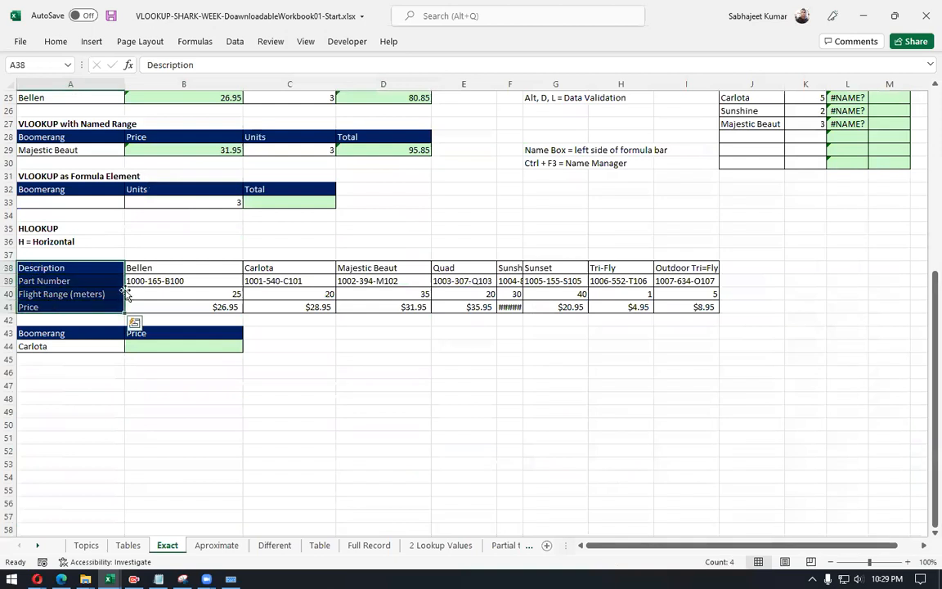
pyautogui.moveTo(155, 271); pyautogui.dragTo(161, 306)
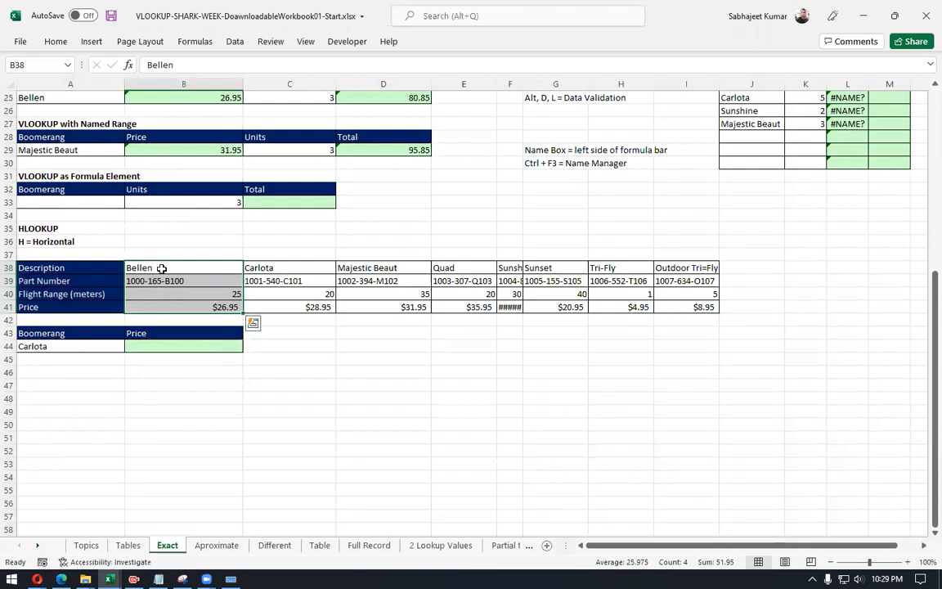
pyautogui.moveTo(284, 271); pyautogui.dragTo(295, 308)
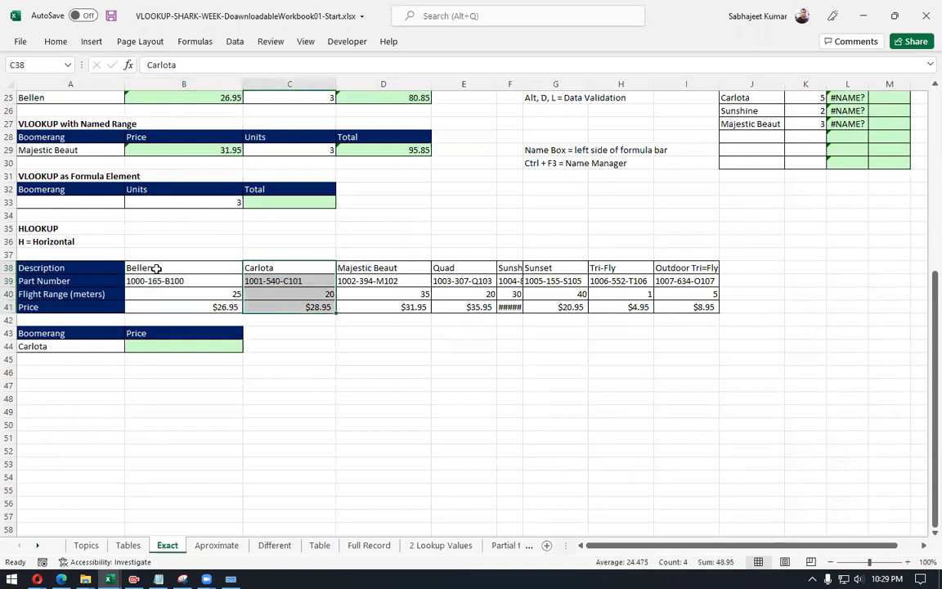
pyautogui.moveTo(158, 244); pyautogui.dragTo(170, 306)
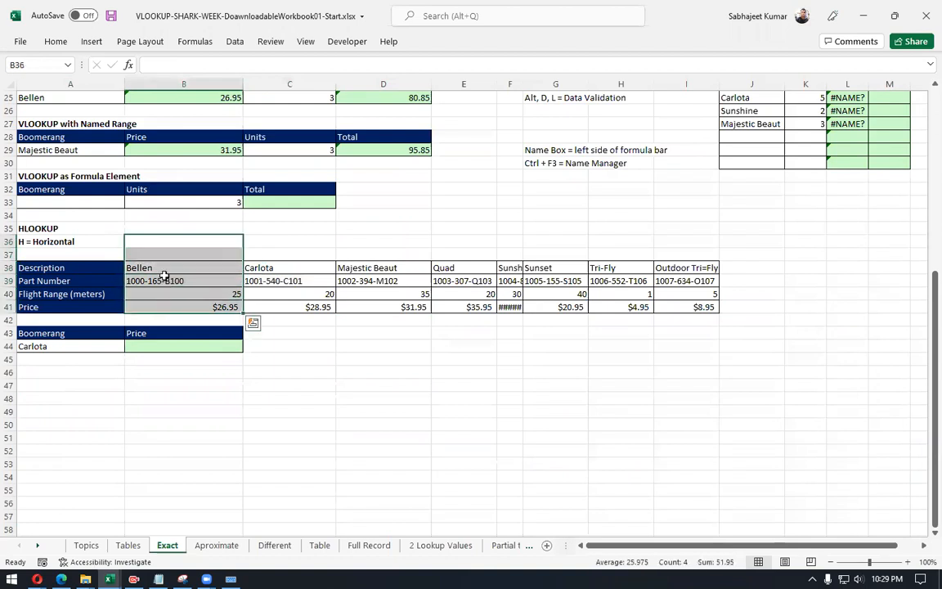
pyautogui.click(60, 346)
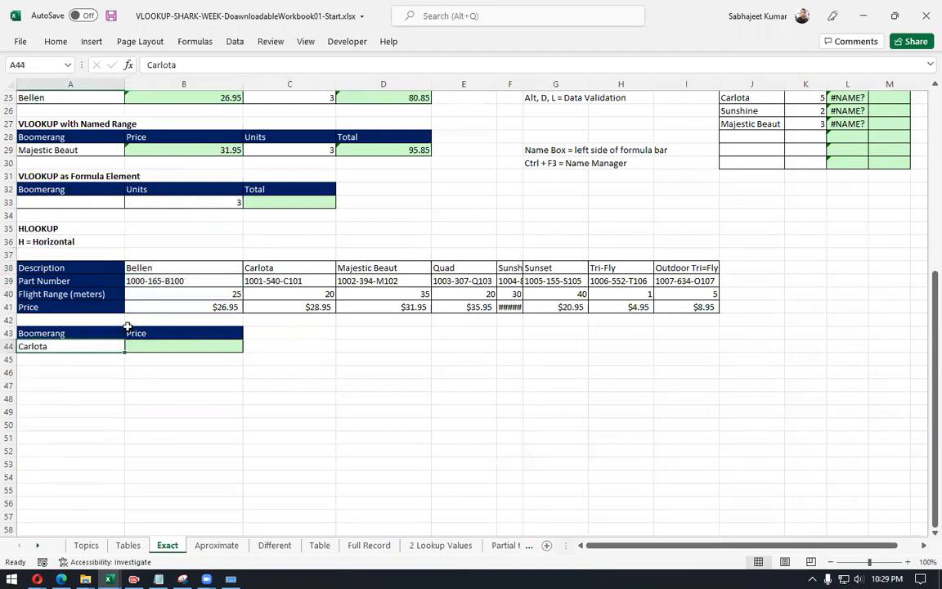
pyautogui.moveTo(256, 270); pyautogui.dragTo(282, 306)
pyautogui.click(280, 304)
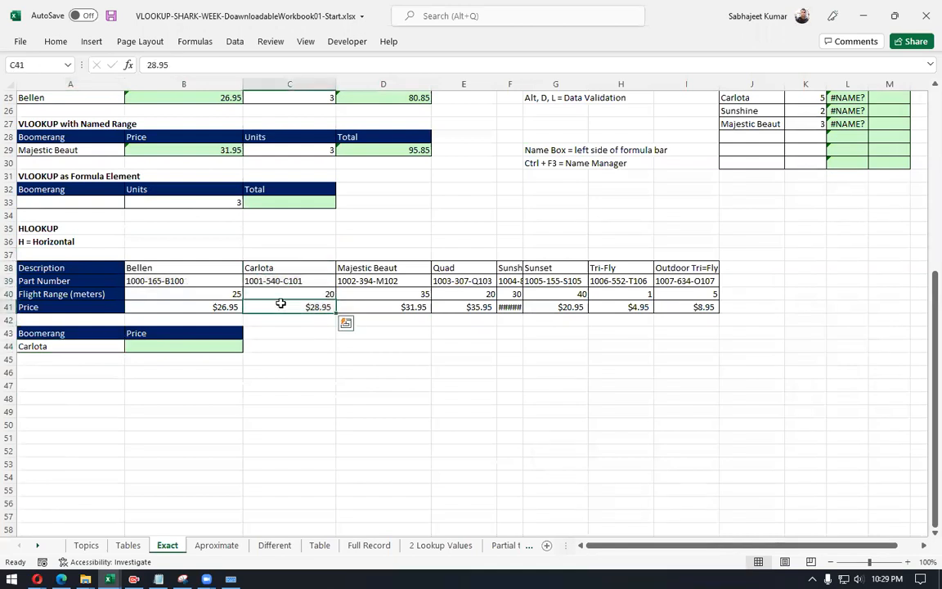
pyautogui.click(153, 341)
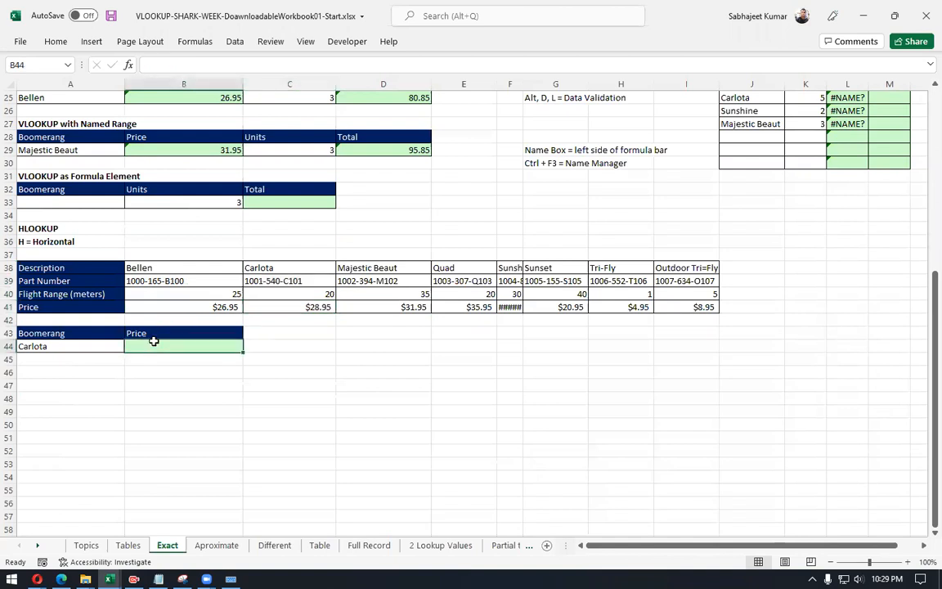
pyautogui.write('=vlo')
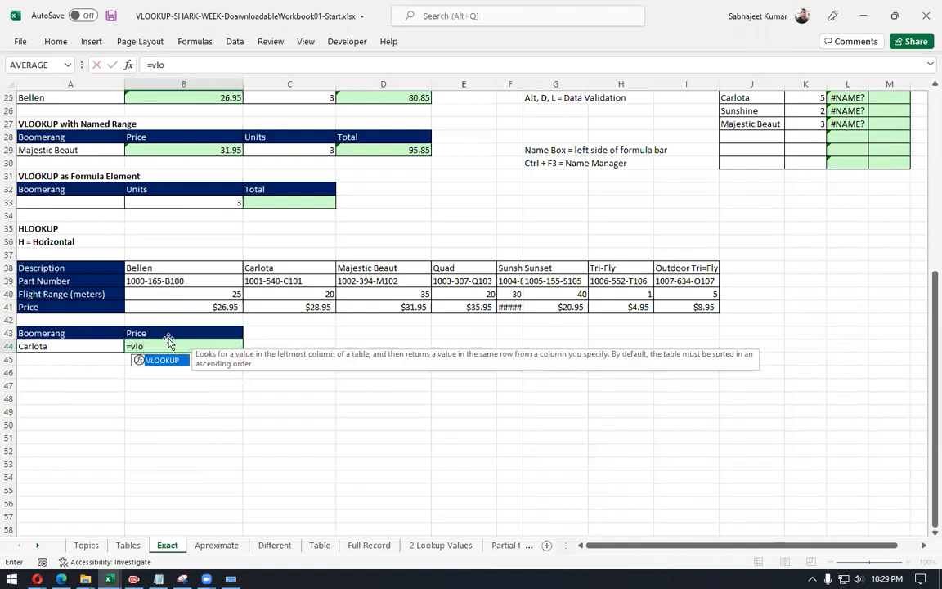
pyautogui.press('Tab')
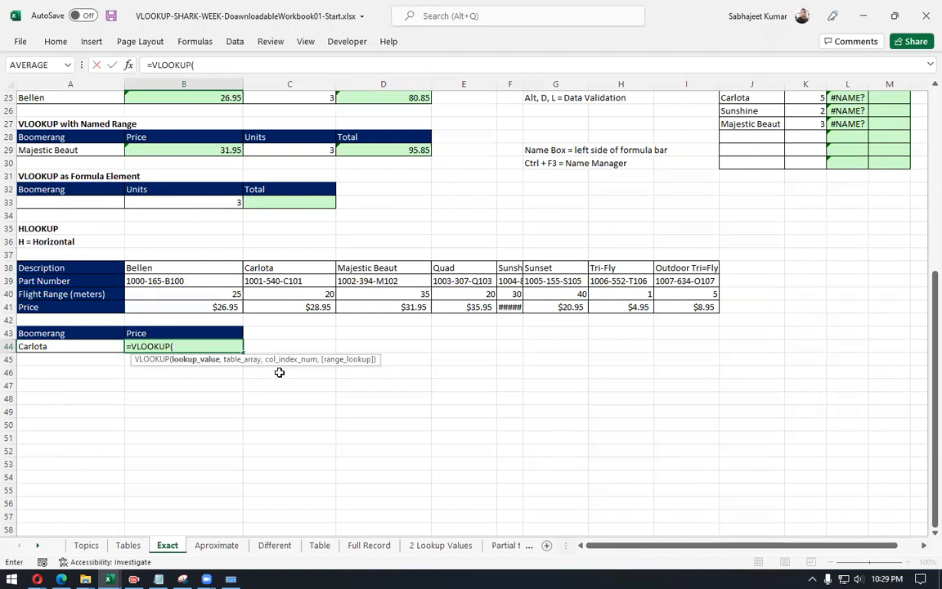
pyautogui.press('Escape')
# Step: Look up the boomerang's price in B44 with =HLOOKUP(A44,B38:I41,4,0) and check it against Carlota's price in C41
pyautogui.write('=HLOOKUP(')
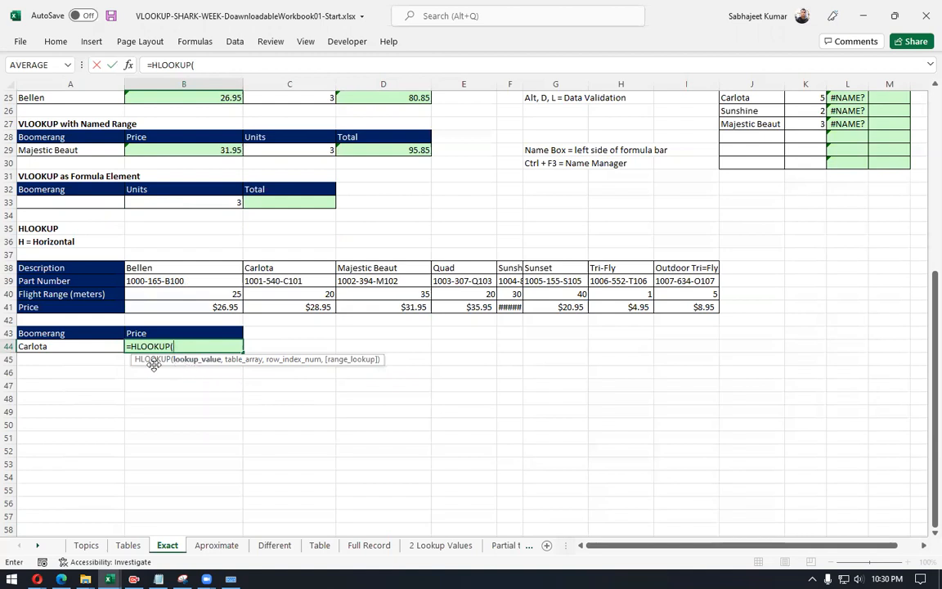
pyautogui.click(72, 345)
pyautogui.write(',')
pyautogui.moveTo(156, 269); pyautogui.dragTo(691, 311)
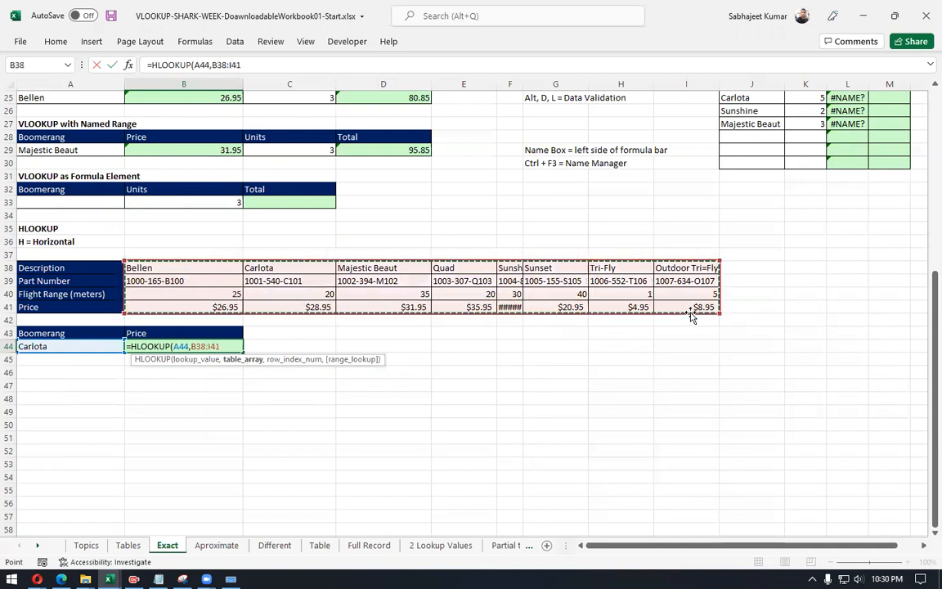
pyautogui.write(',')
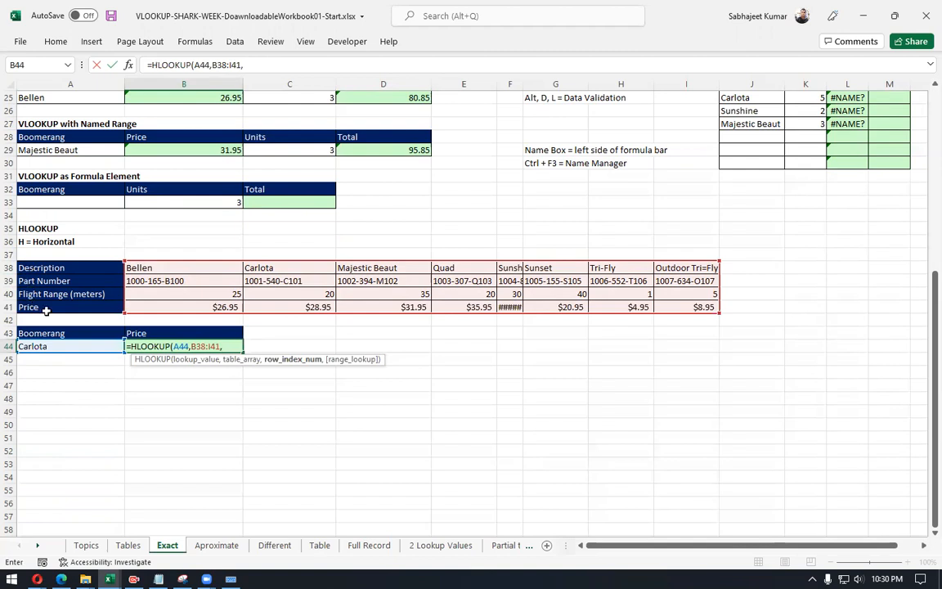
pyautogui.write('4,0')
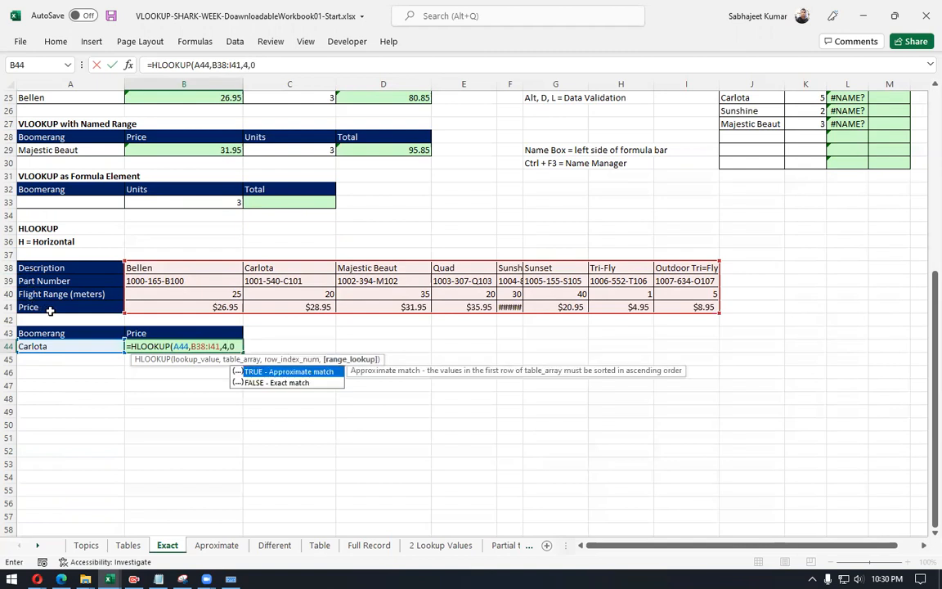
pyautogui.press('Return')
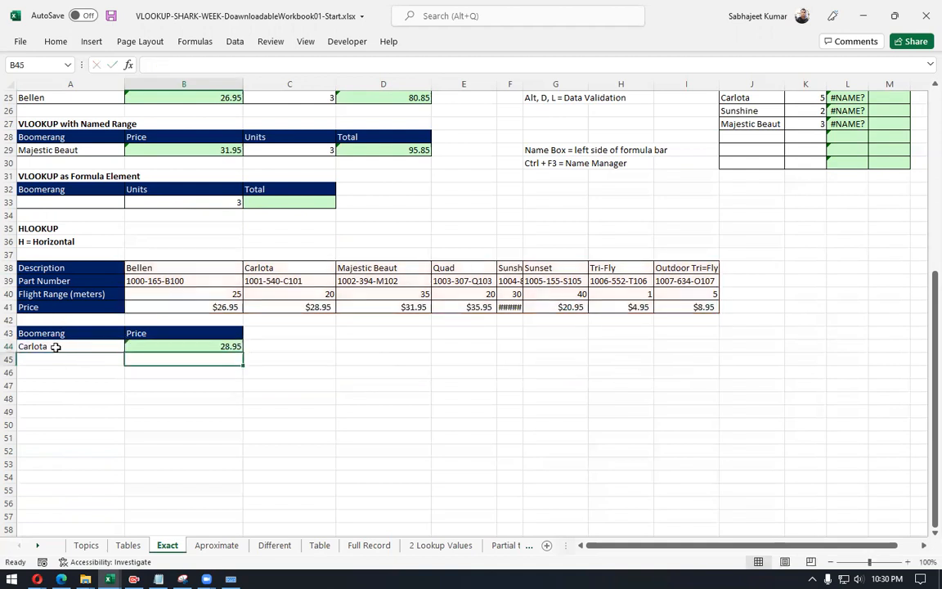
pyautogui.click(304, 309)
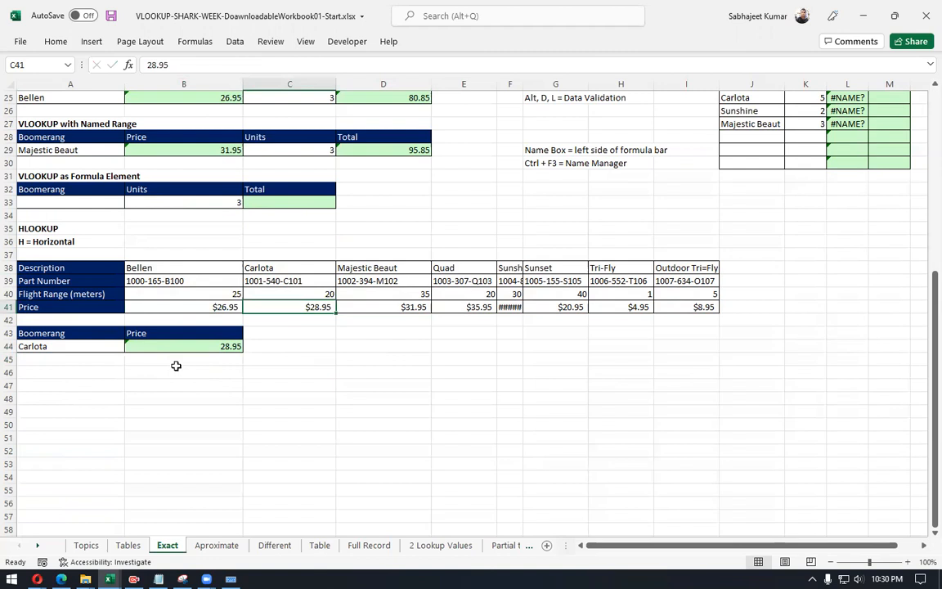
# Step: Change the boomerang name in A44 to Tri-Fly and inspect the HLOOKUP price formula in B44
pyautogui.scroll(2, 176, 365)
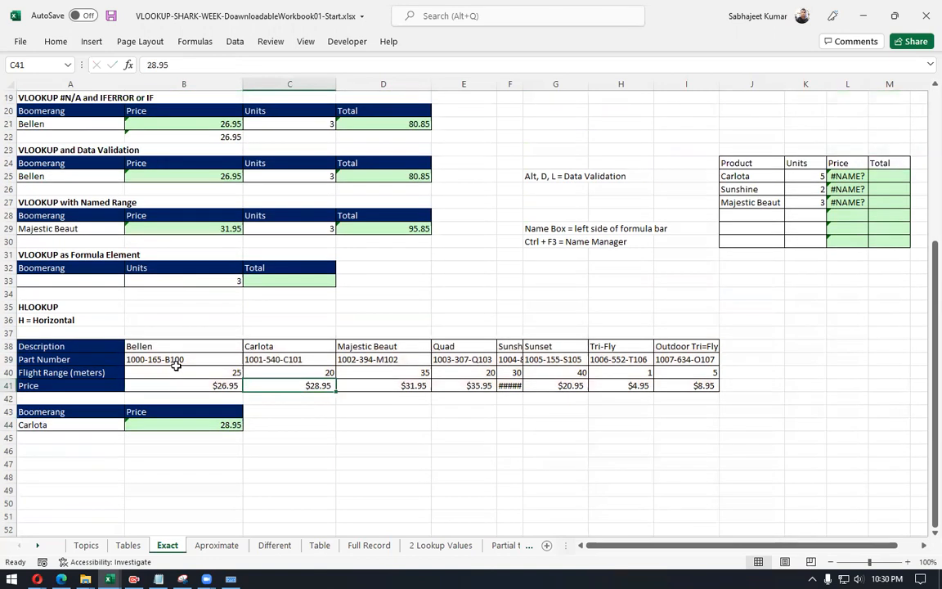
pyautogui.scroll(6, 176, 366)
pyautogui.scroll(-6, 176, 366)
pyautogui.scroll(6, 172, 356)
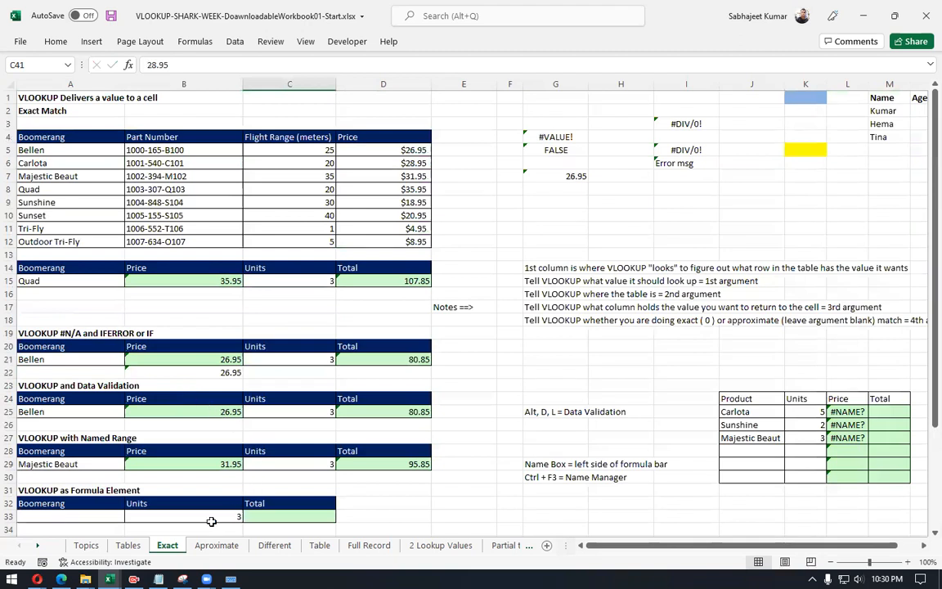
pyautogui.scroll(-4, 193, 453)
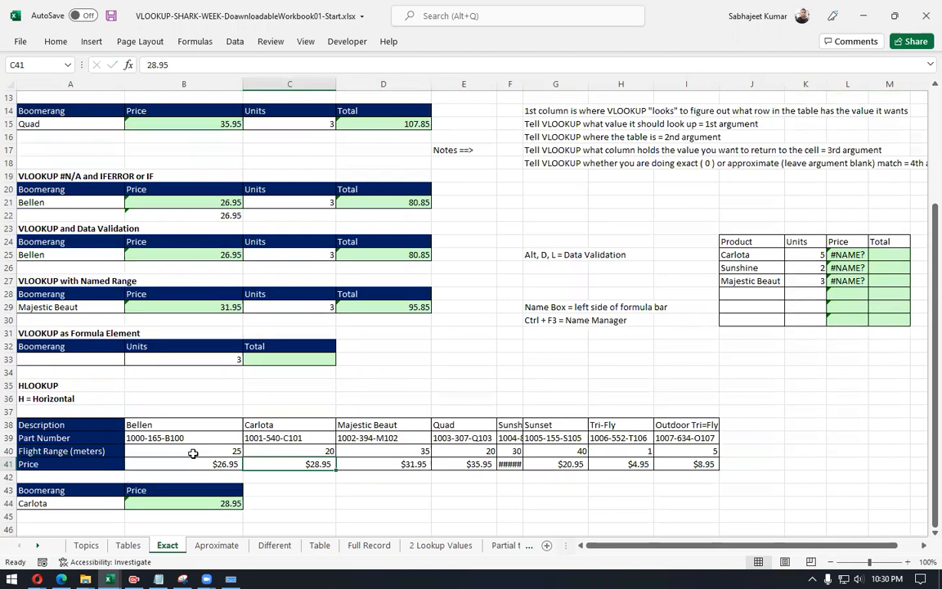
pyautogui.click(73, 504)
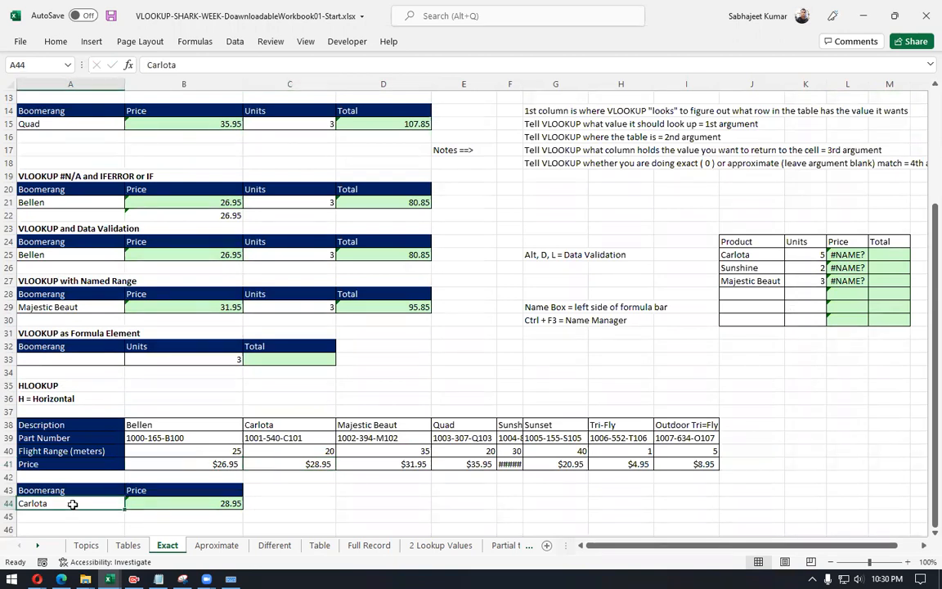
pyautogui.write('Tri')
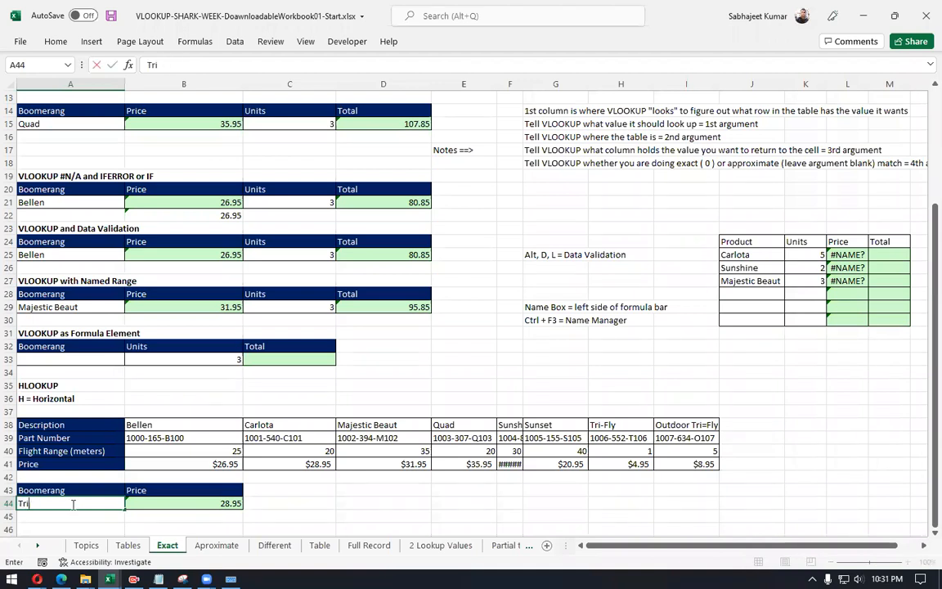
pyautogui.write('-Fly')
pyautogui.hotkey('ctrl', 'Return')
pyautogui.press('Return')
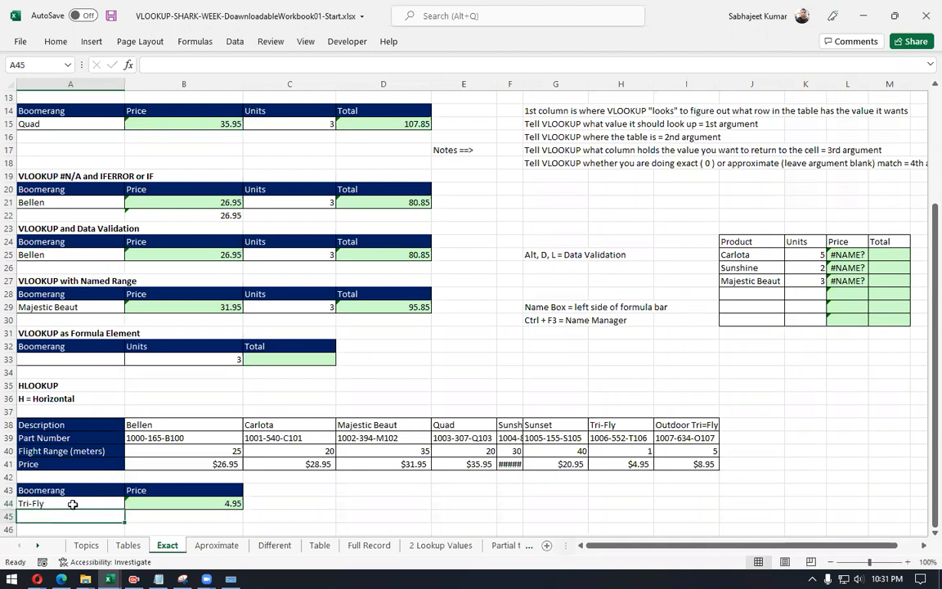
pyautogui.click(167, 501)
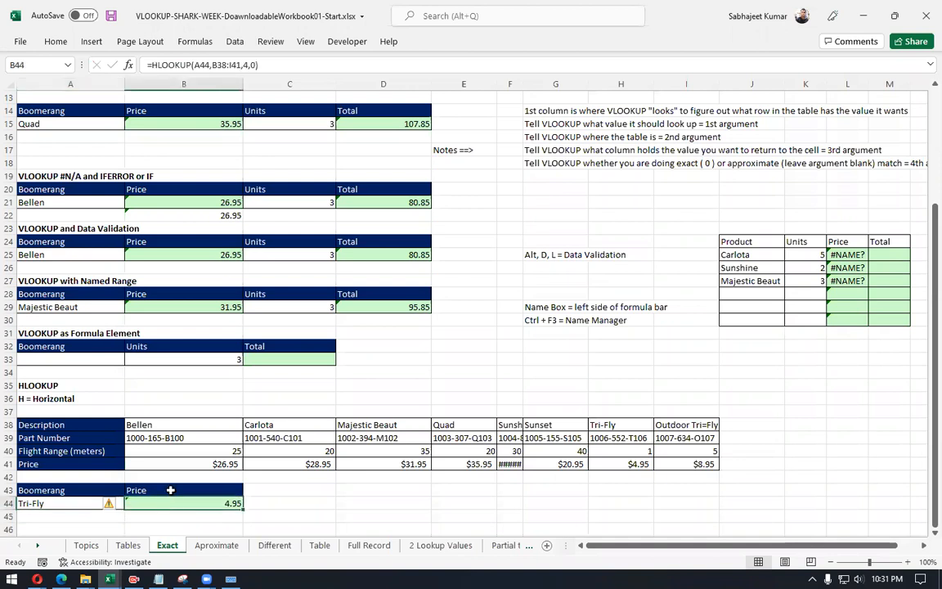
# Step: Open the Aproximate sheet and examine the sales ranges, sales amounts, categories and commissions in A6:D10
pyautogui.scroll(2, 171, 488)
pyautogui.scroll(2, 171, 488)
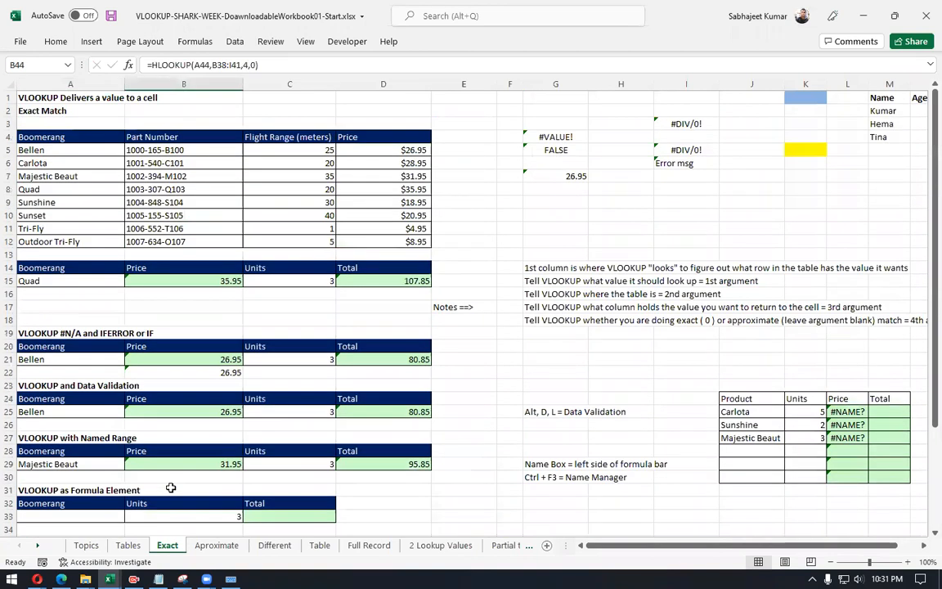
pyautogui.click(218, 548)
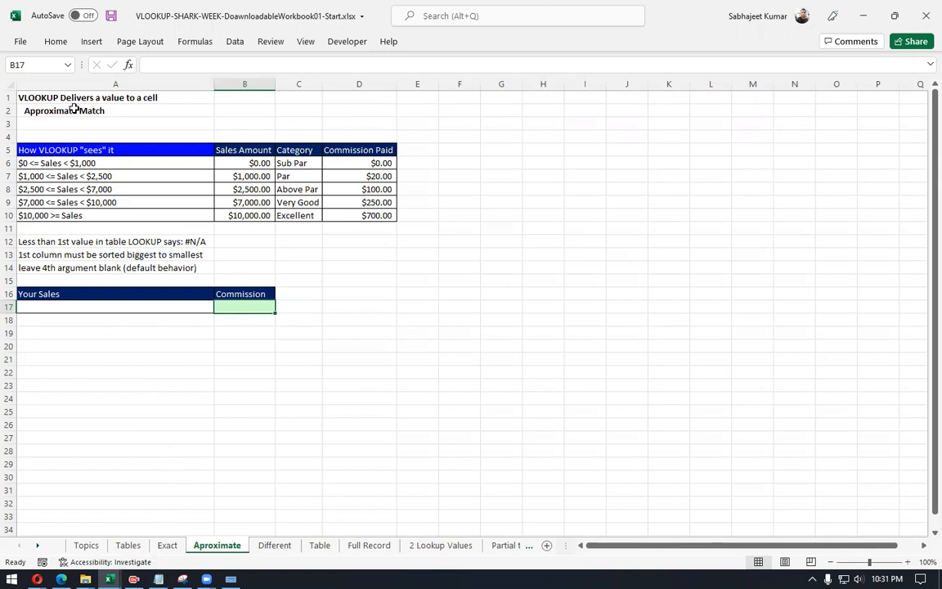
pyautogui.moveTo(66, 163); pyautogui.dragTo(71, 214)
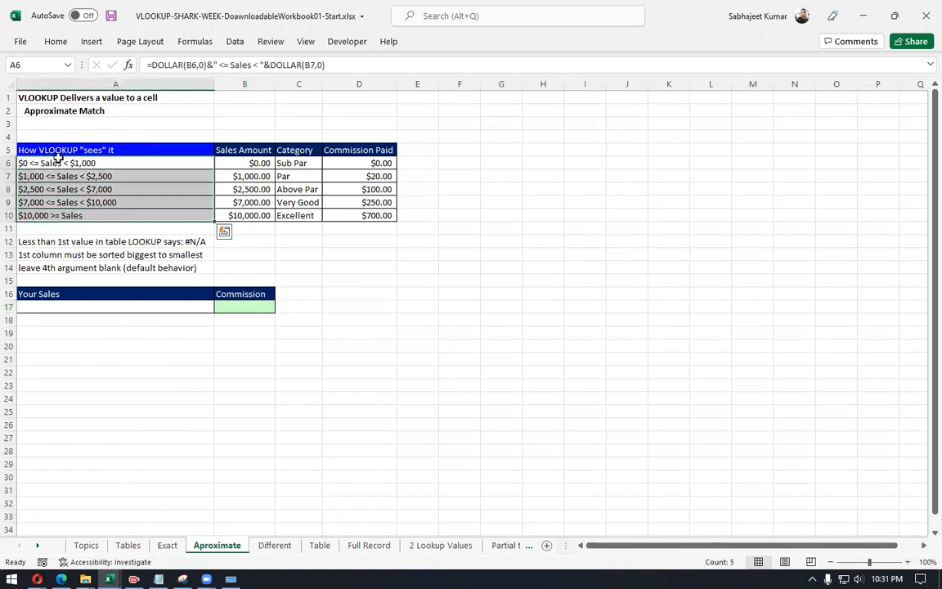
pyautogui.moveTo(59, 161); pyautogui.dragTo(75, 218)
pyautogui.moveTo(225, 161); pyautogui.dragTo(261, 204)
pyautogui.moveTo(283, 163); pyautogui.dragTo(293, 216)
pyautogui.moveTo(346, 162); pyautogui.dragTo(365, 215)
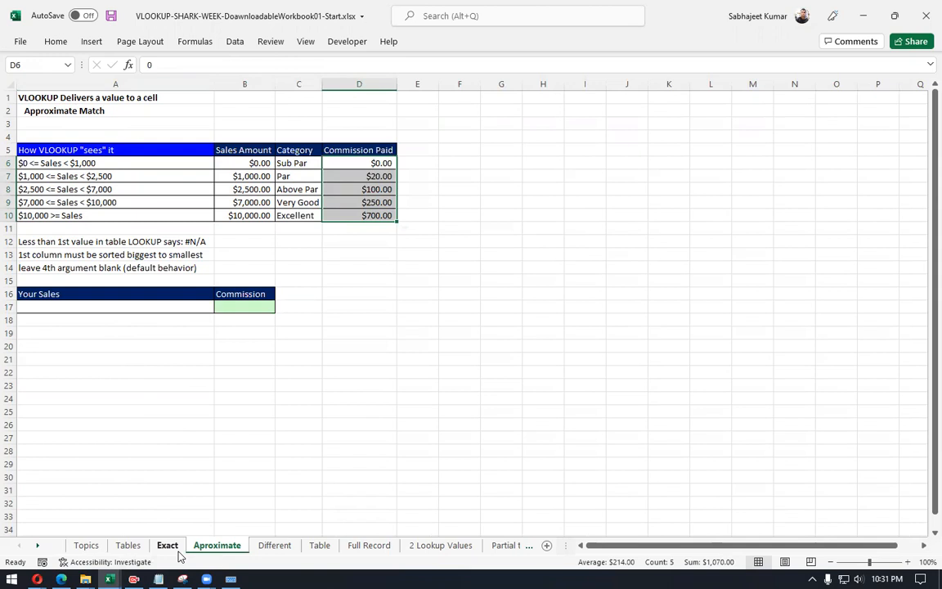
pyautogui.click(247, 176)
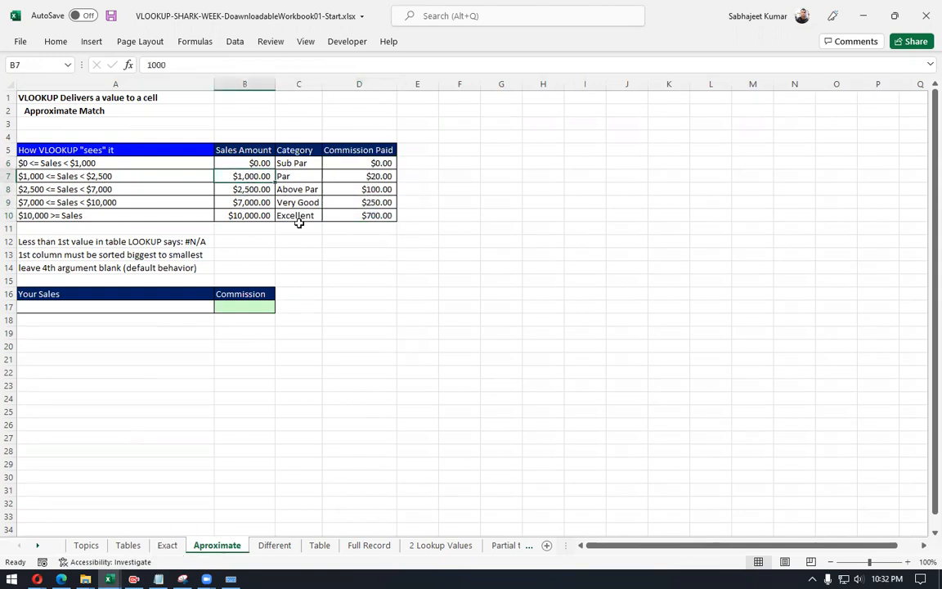
# Step: Enter 800 as the sales in A17 and review the Commission Paid and Sales Amount columns of the commission table
pyautogui.click(143, 307)
pyautogui.write('800')
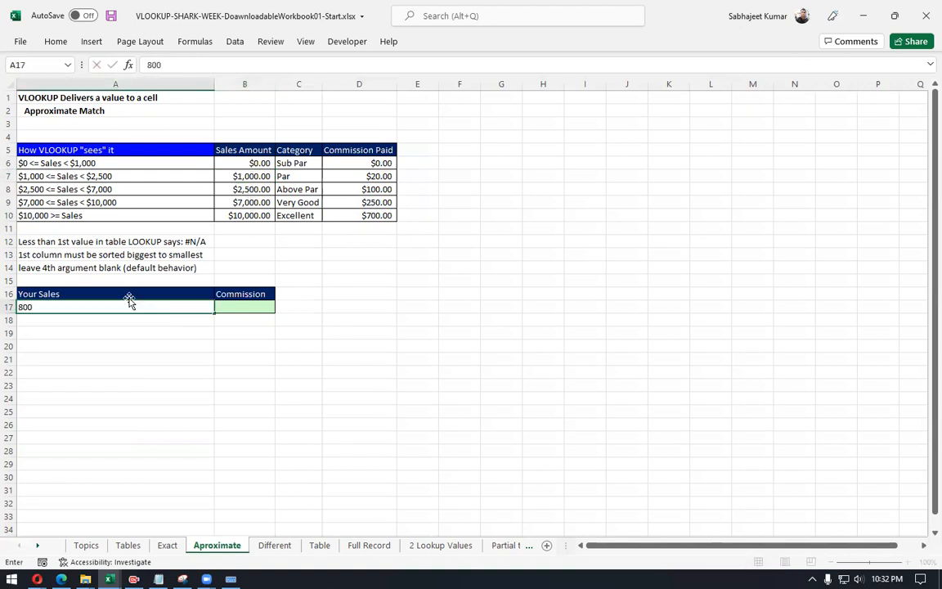
pyautogui.press('Tab')
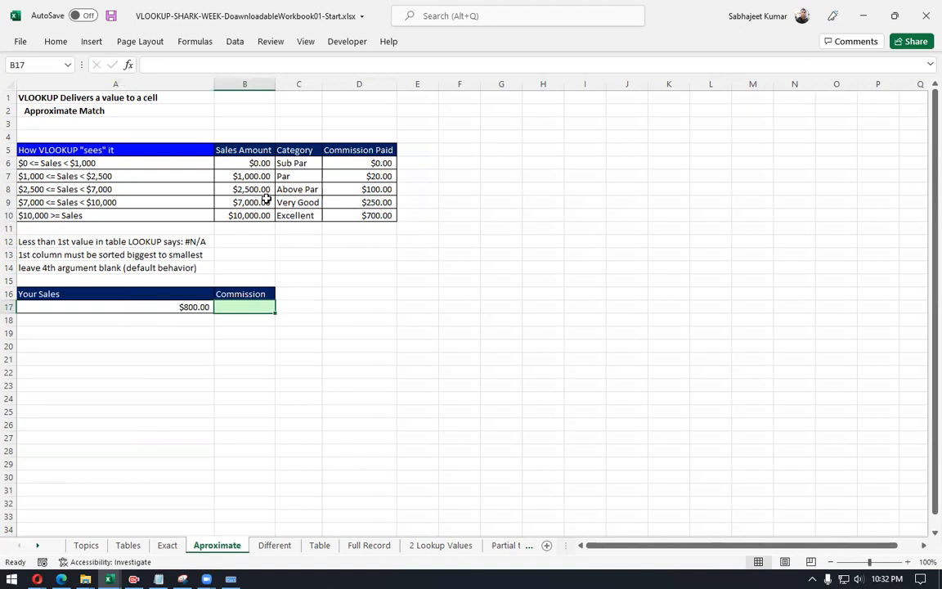
pyautogui.moveTo(343, 164); pyautogui.dragTo(361, 209)
pyautogui.moveTo(239, 163); pyautogui.dragTo(268, 213)
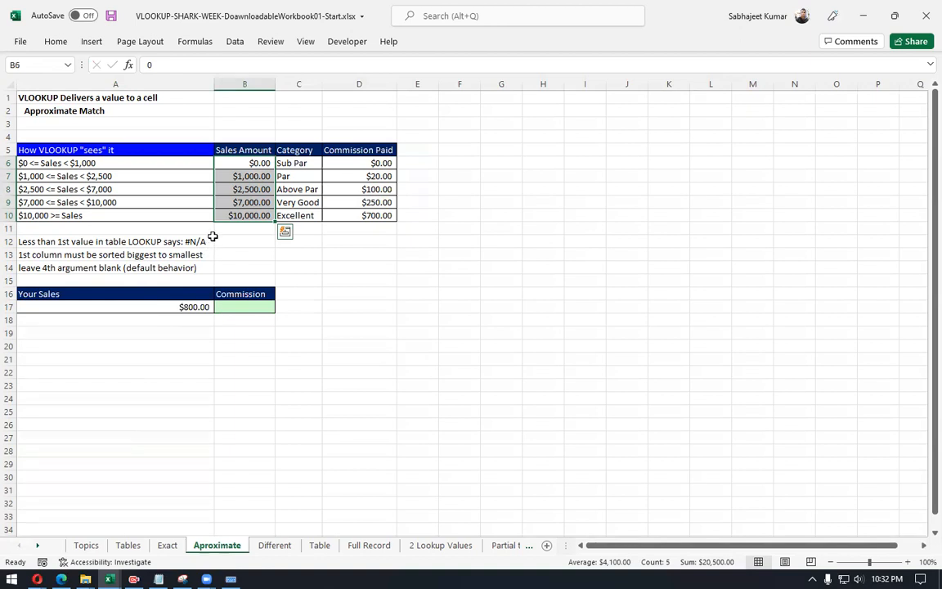
# Step: Enter 1500 as the sales amount in A17
pyautogui.click(157, 307)
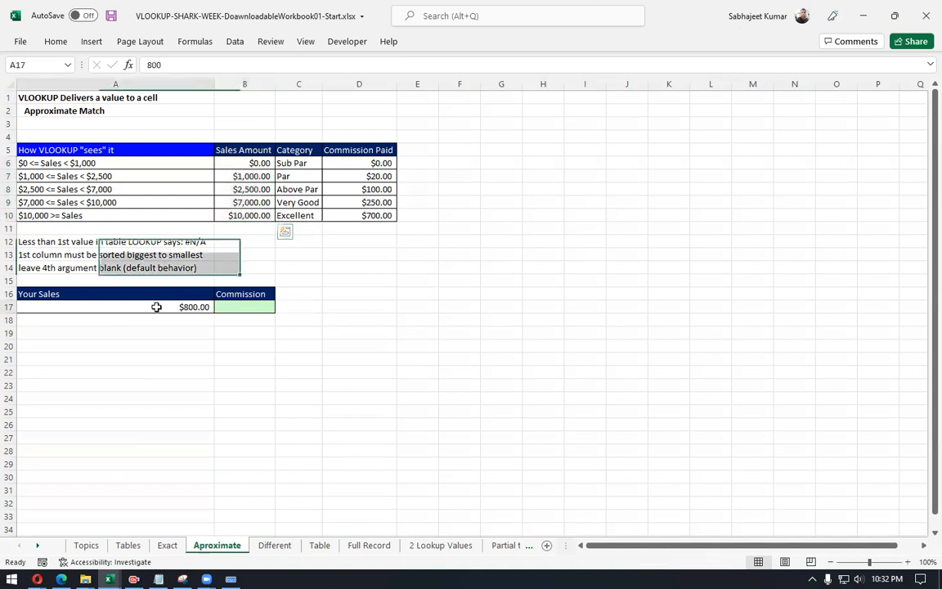
pyautogui.write('1')
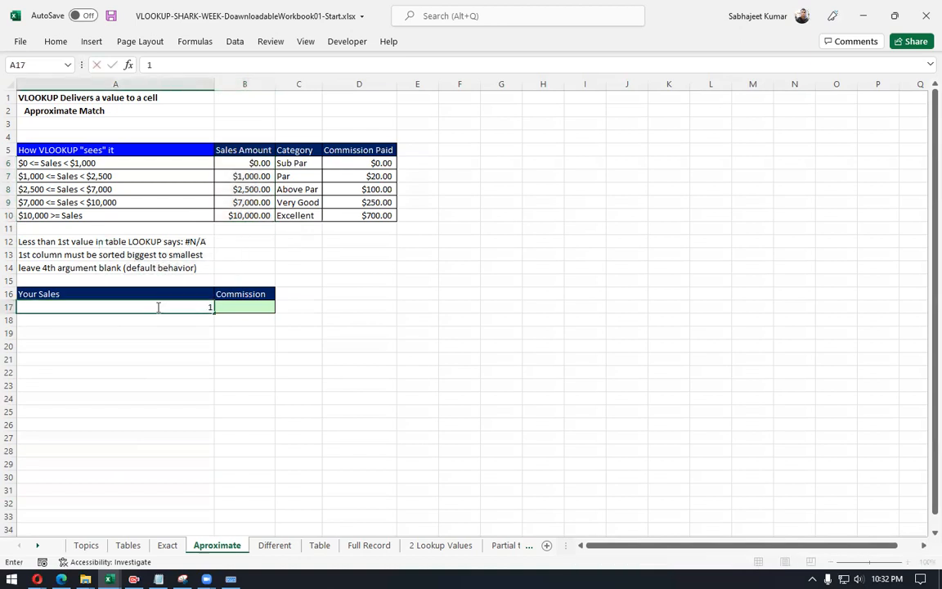
pyautogui.write('500')
pyautogui.press('Return')
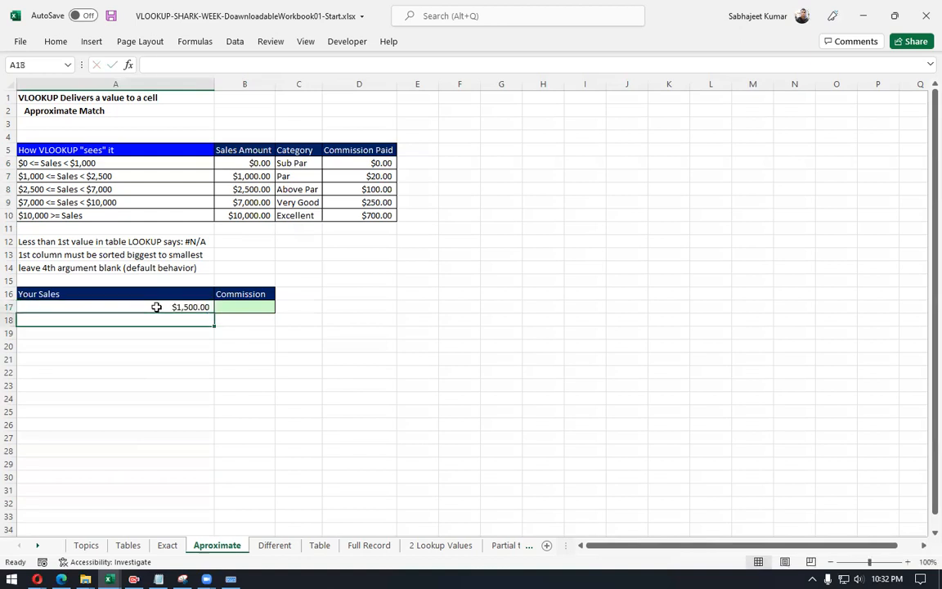
# Step: Compare the sales in A17 with the thresholds in B7 and B8 and the matching commission in D7
pyautogui.click(187, 307)
pyautogui.moveTo(251, 176); pyautogui.dragTo(417, 181)
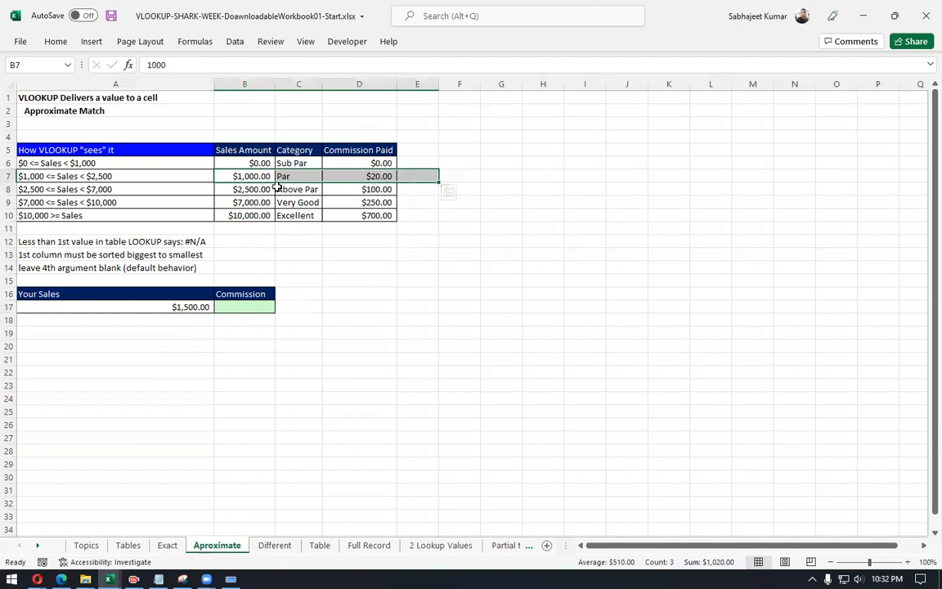
pyautogui.click(226, 192)
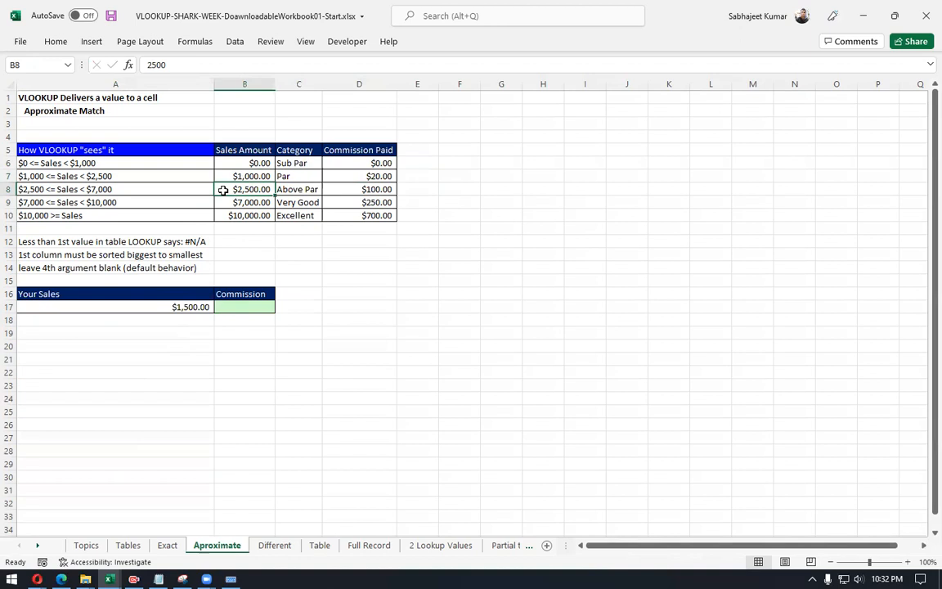
pyautogui.click(225, 172)
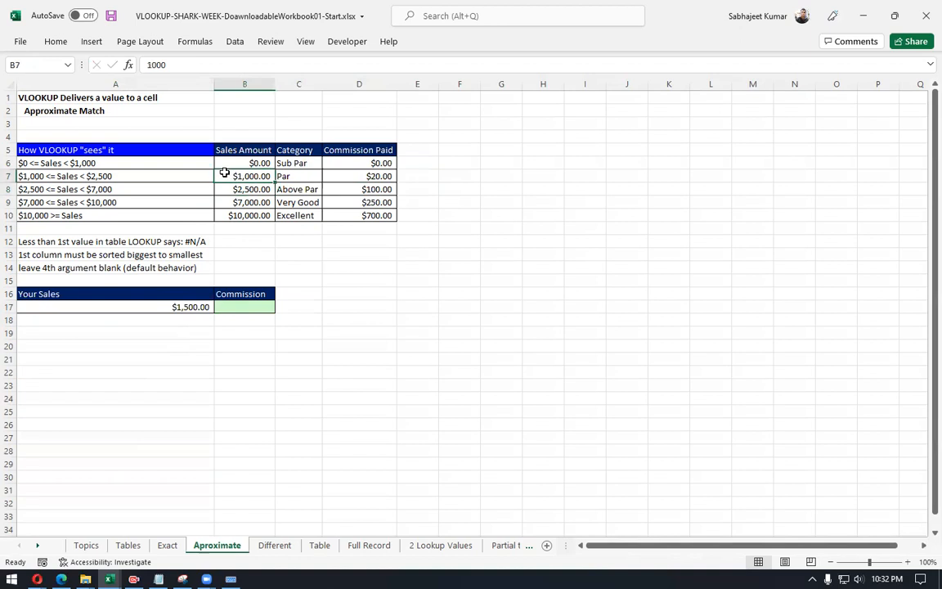
pyautogui.click(174, 307)
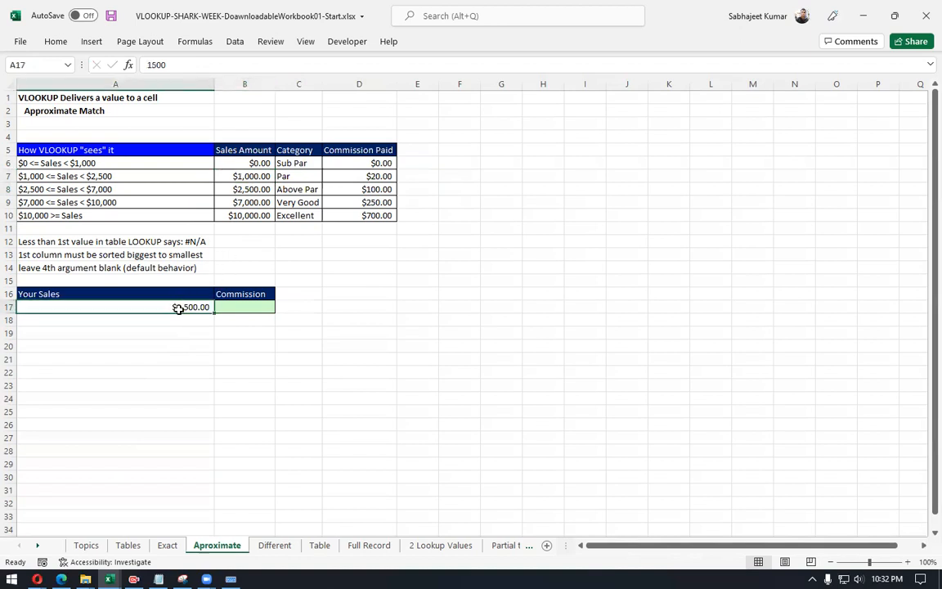
pyautogui.click(225, 176)
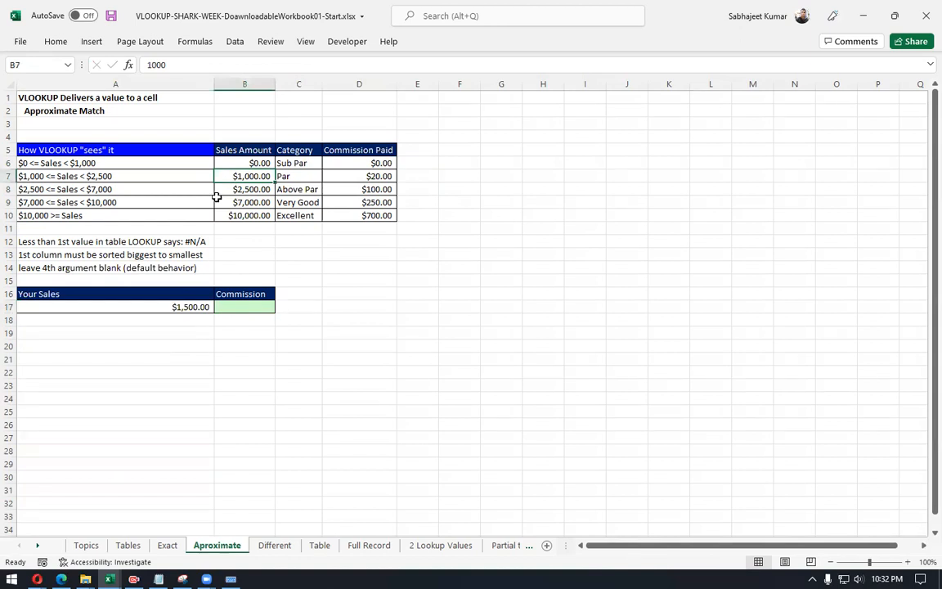
pyautogui.hotkey('shift', 'space')
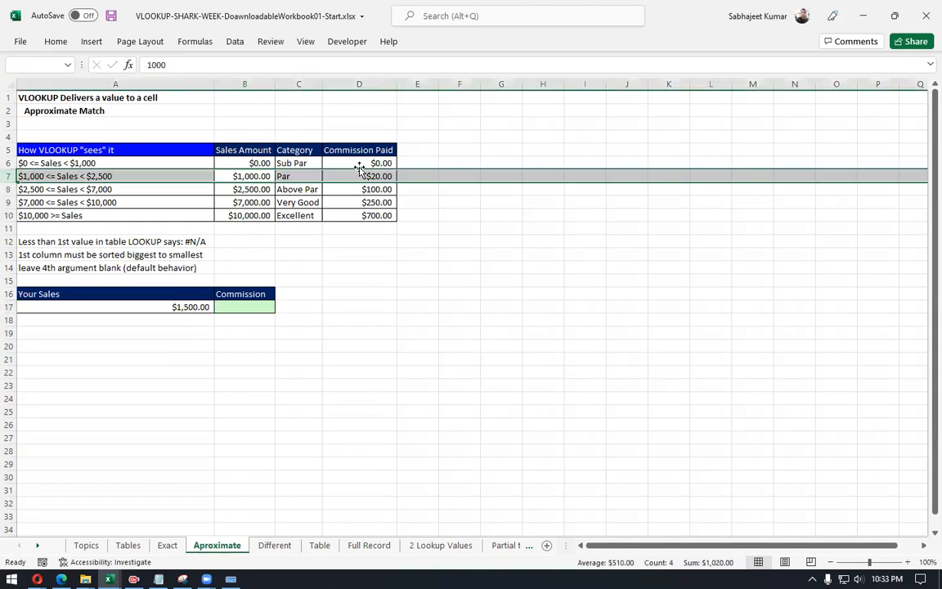
pyautogui.click(365, 176)
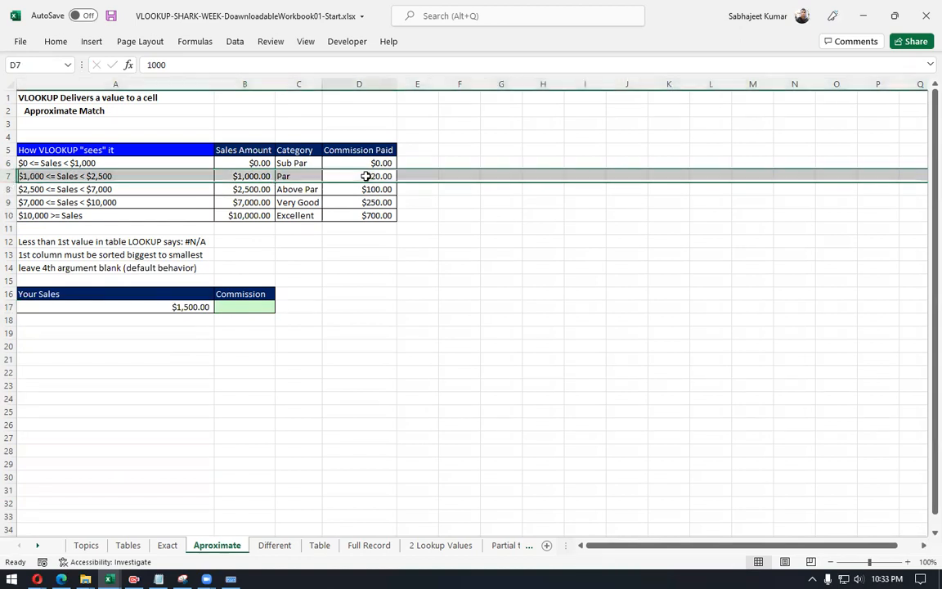
pyautogui.click(175, 309)
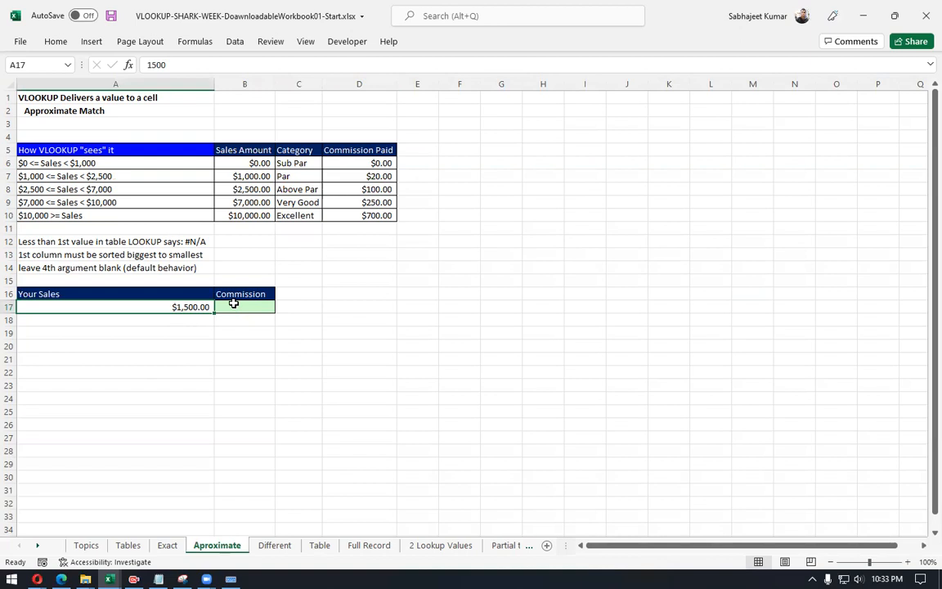
# Step: Examine the sales ranges in A6 to A8 row by row against the sales amount in A17
pyautogui.click(41, 162)
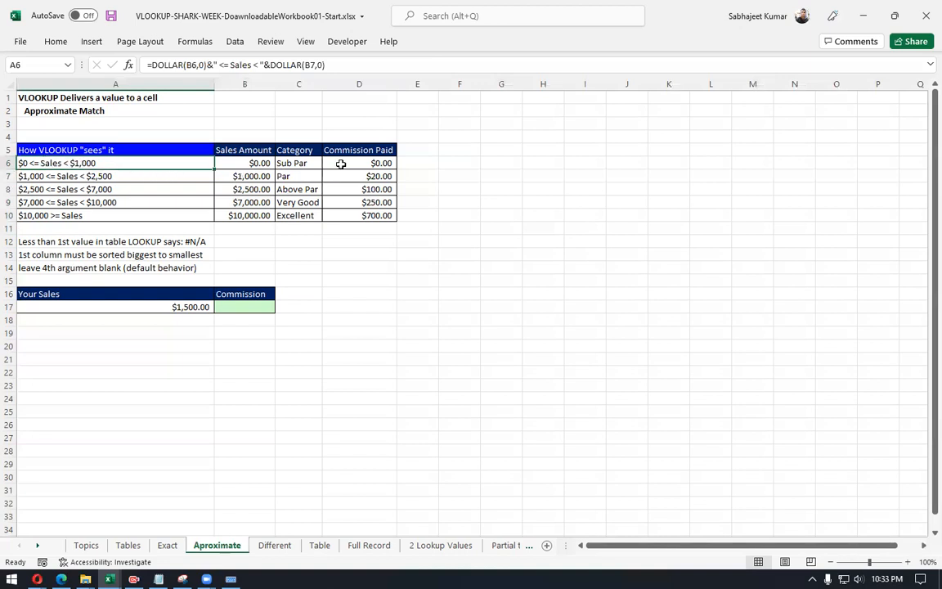
pyautogui.click(8, 163)
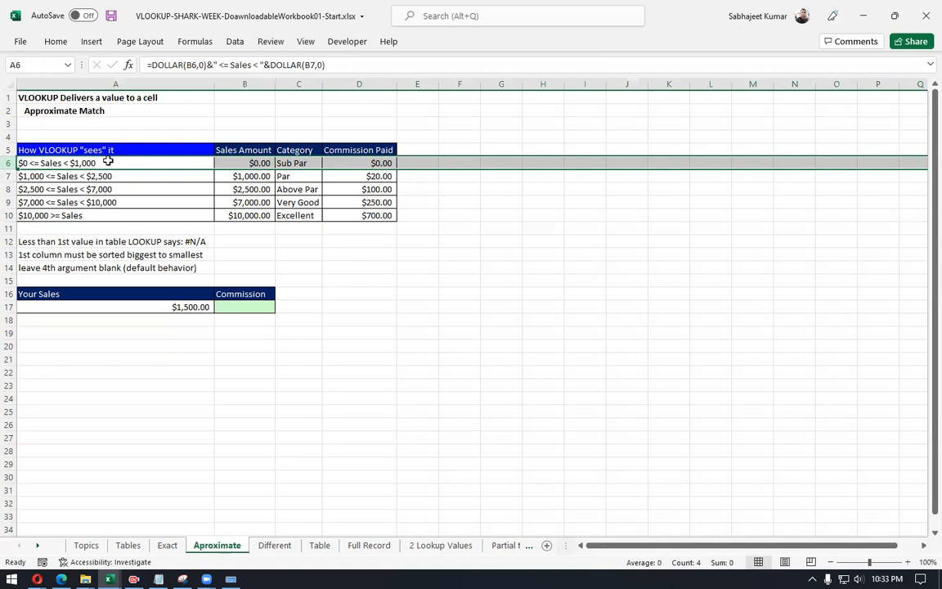
pyautogui.click(8, 176)
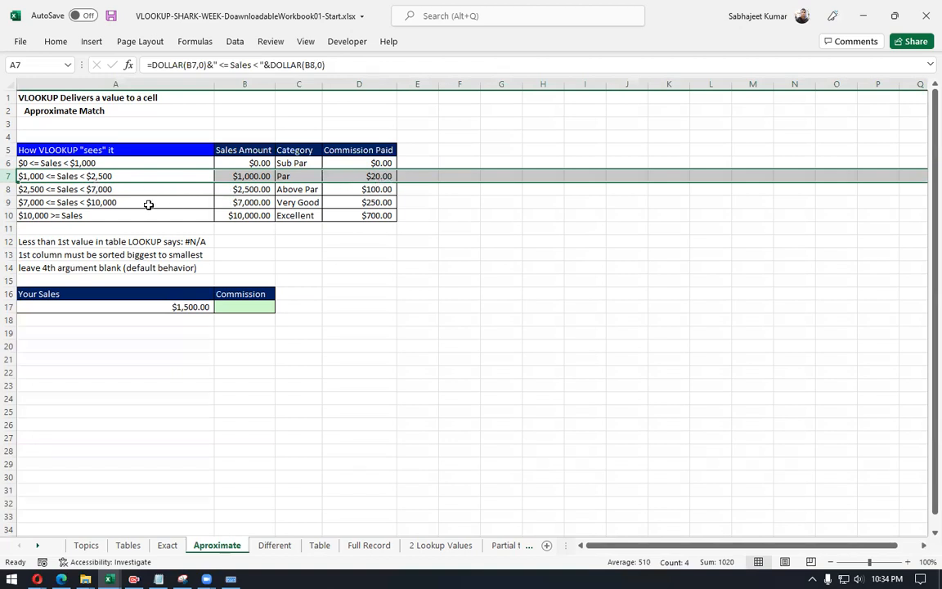
pyautogui.click(9, 188)
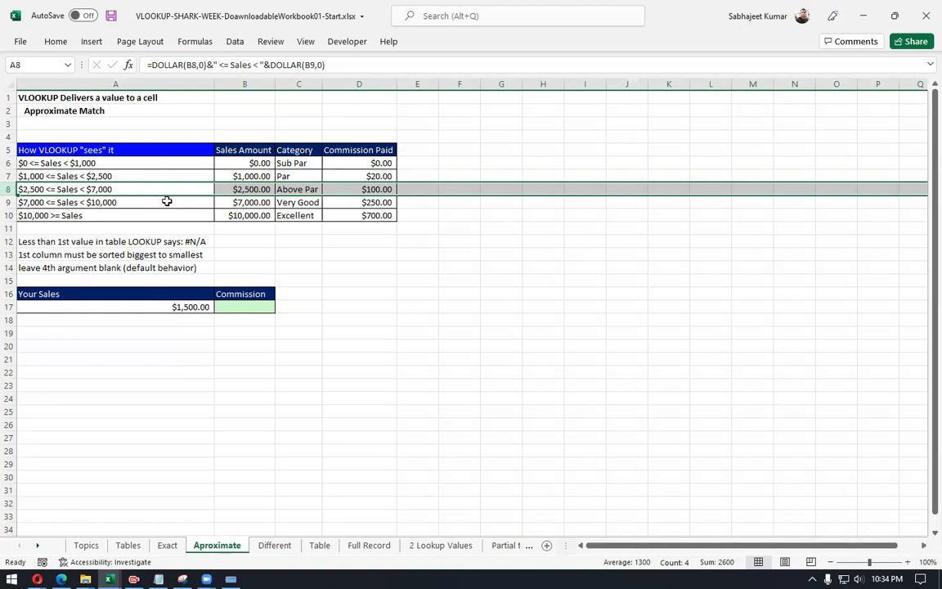
pyautogui.click(160, 304)
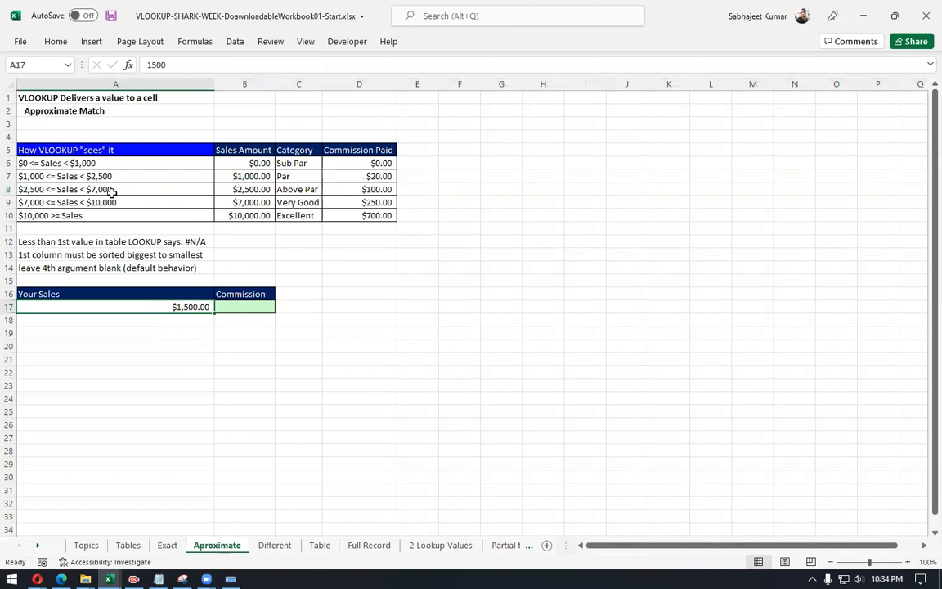
# Step: Look up the commission in B17 with the exact-match formula =VLOOKUP(A17,B6:D10,3,0)
pyautogui.click(228, 306)
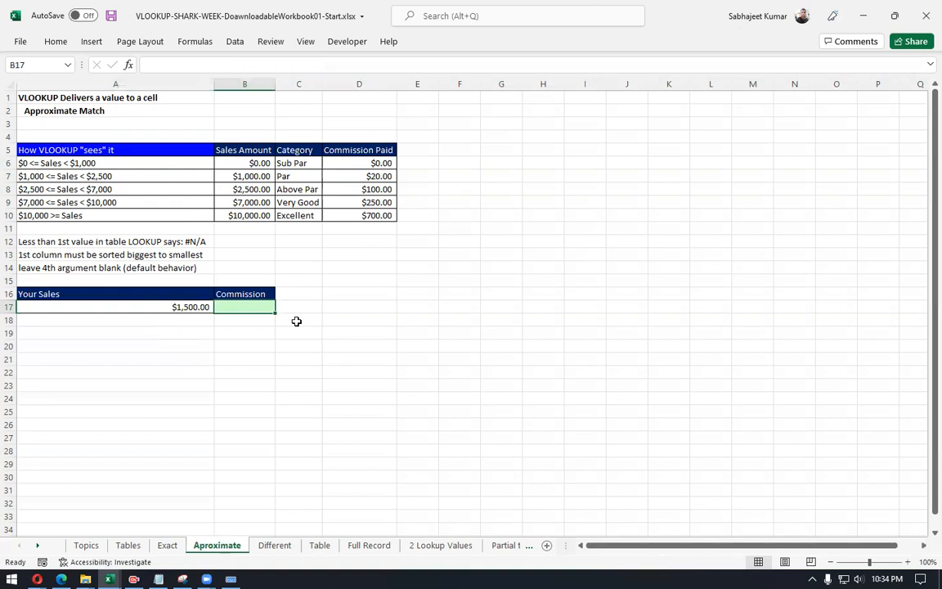
pyautogui.write('=')
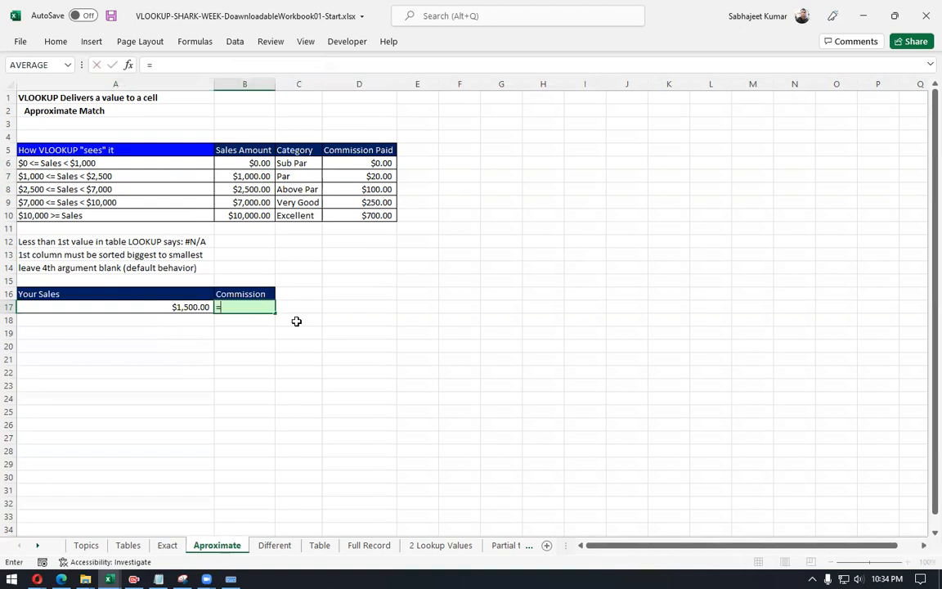
pyautogui.write('vl')
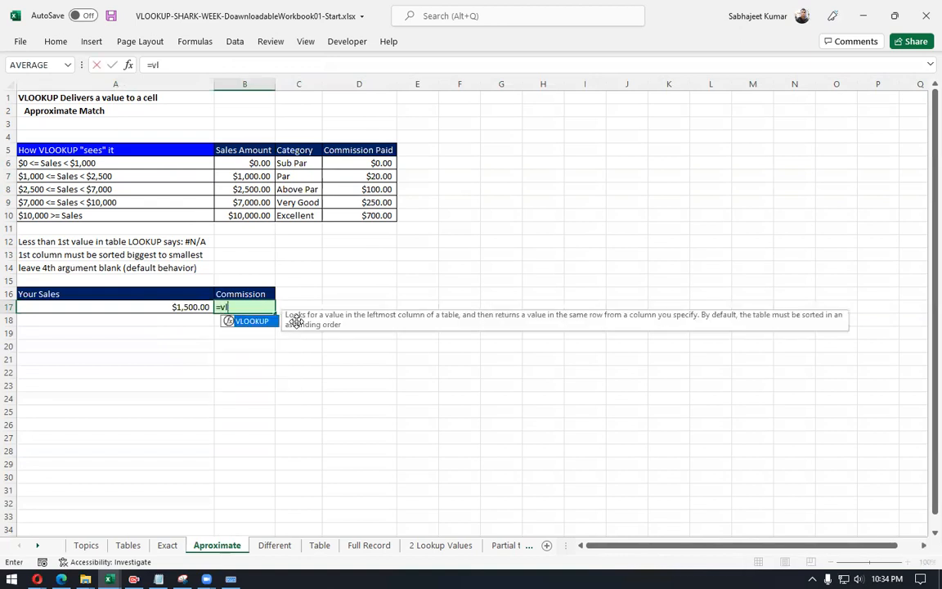
pyautogui.press('Tab')
pyautogui.press('Left')
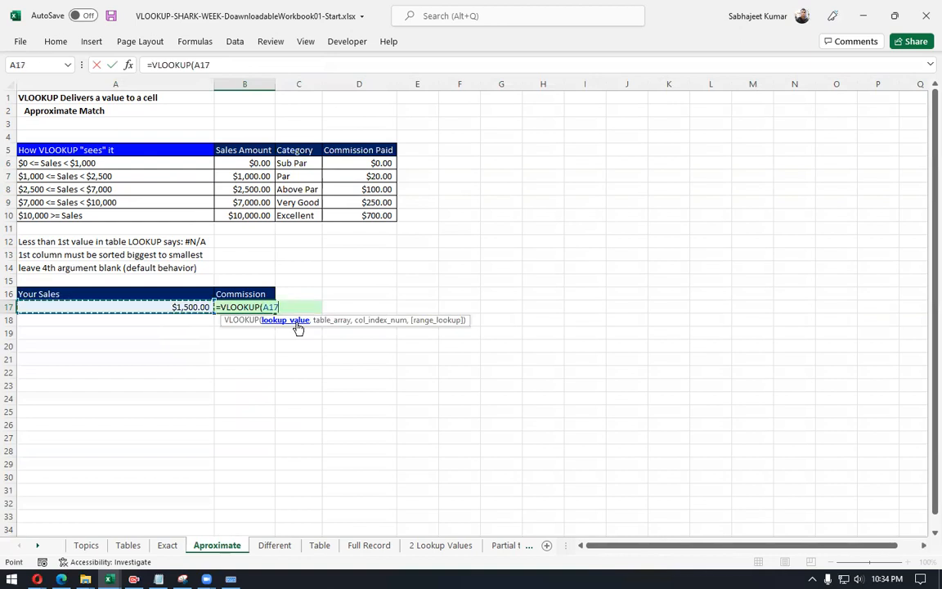
pyautogui.write(',')
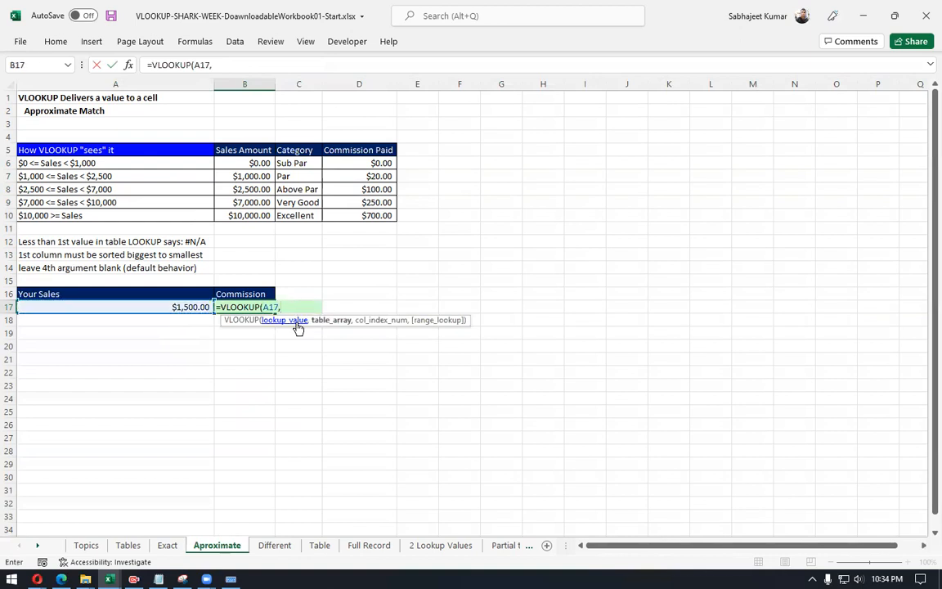
pyautogui.moveTo(237, 163); pyautogui.dragTo(357, 227)
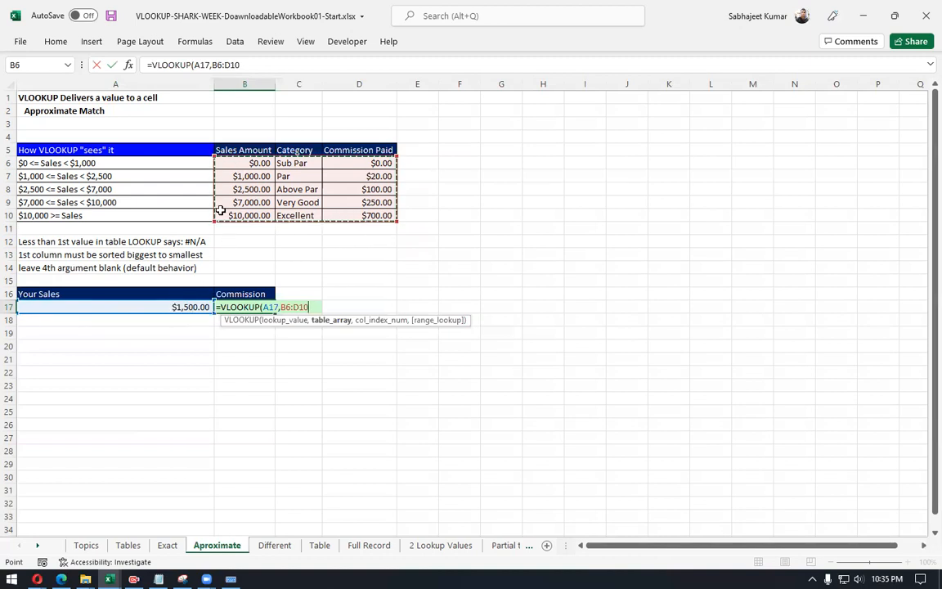
pyautogui.moveTo(234, 161); pyautogui.dragTo(375, 215)
pyautogui.write(',3')
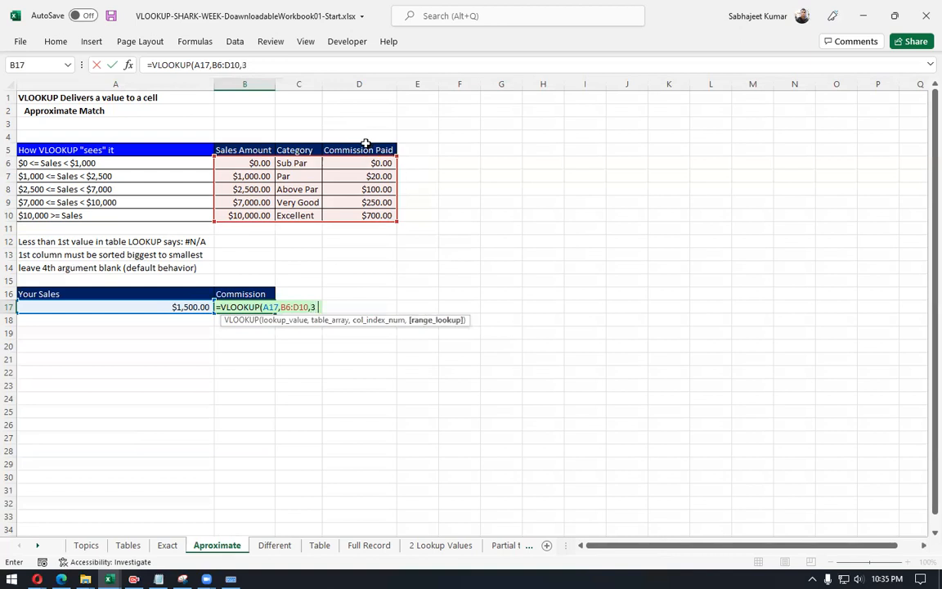
pyautogui.write(',0')
pyautogui.press('Return')
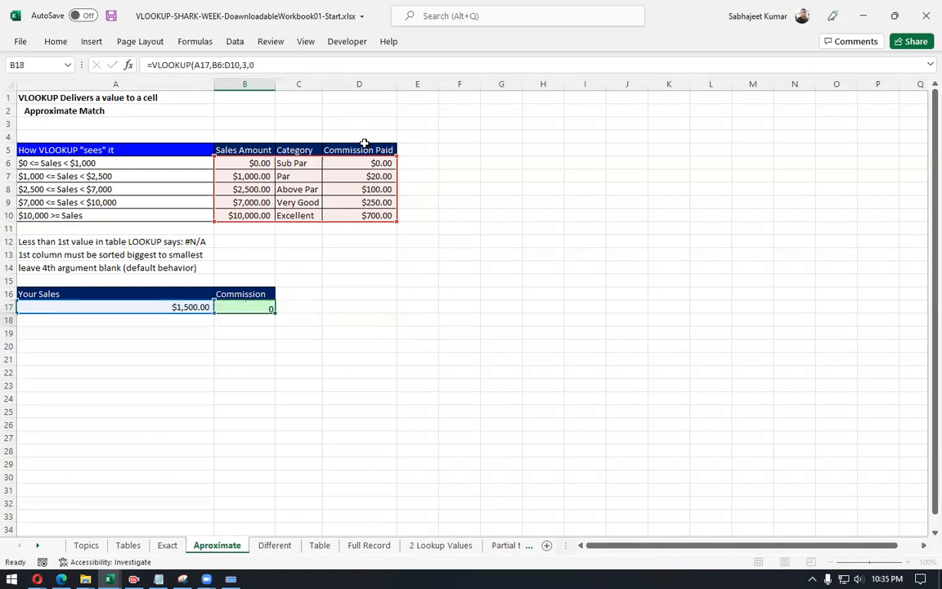
# Step: Inspect the exact-match argument of the B17 formula and set the sales in A17 to 1000
pyautogui.click(237, 309)
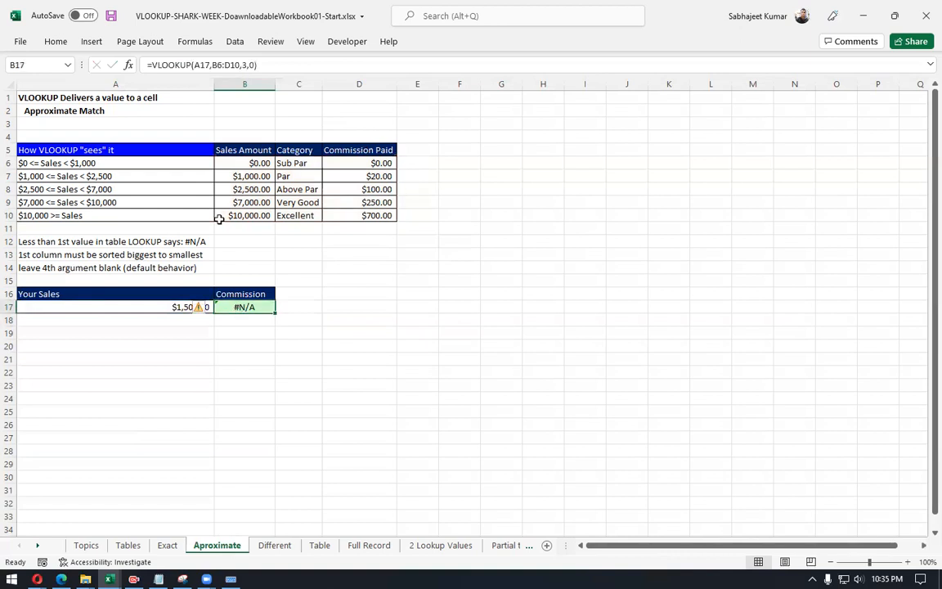
pyautogui.moveTo(250, 64); pyautogui.dragTo(269, 65)
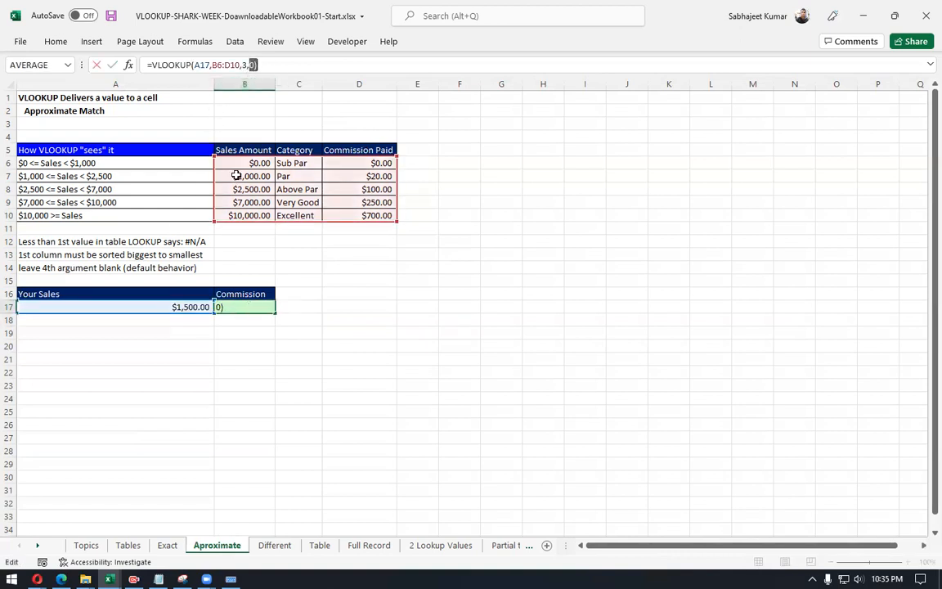
pyautogui.press('Escape')
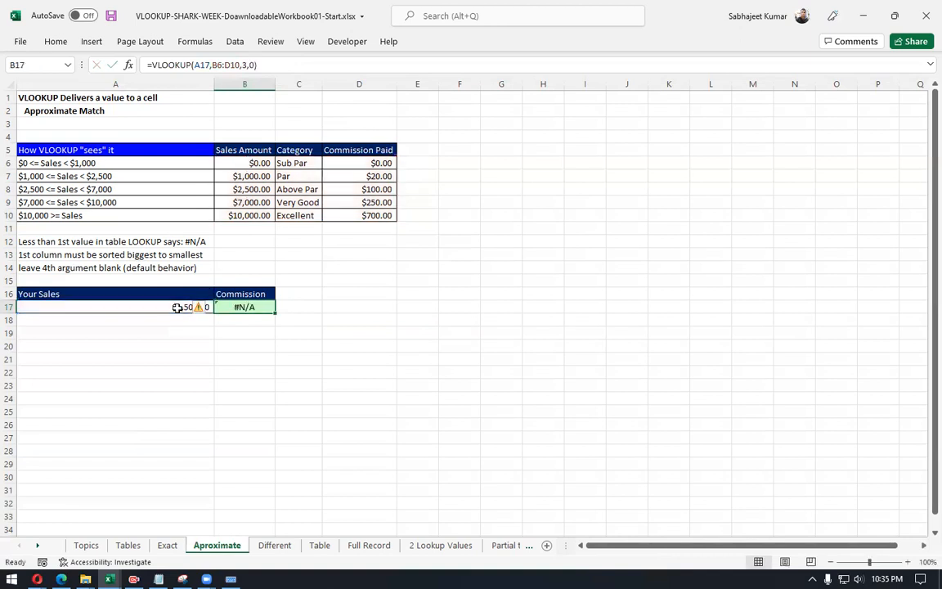
pyautogui.click(175, 307)
pyautogui.write('1,00')
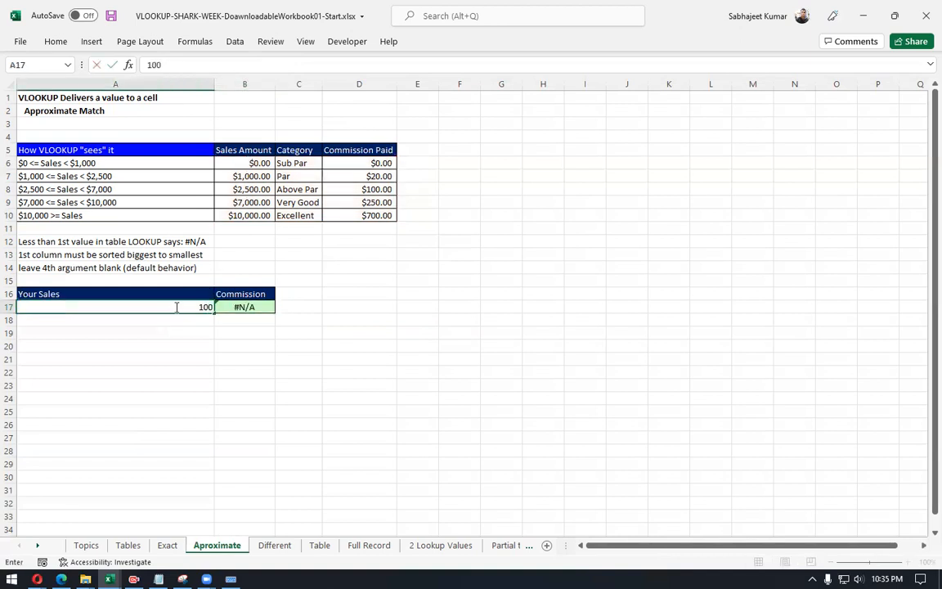
pyautogui.write('0')
pyautogui.press('Return')
pyautogui.click(175, 306)
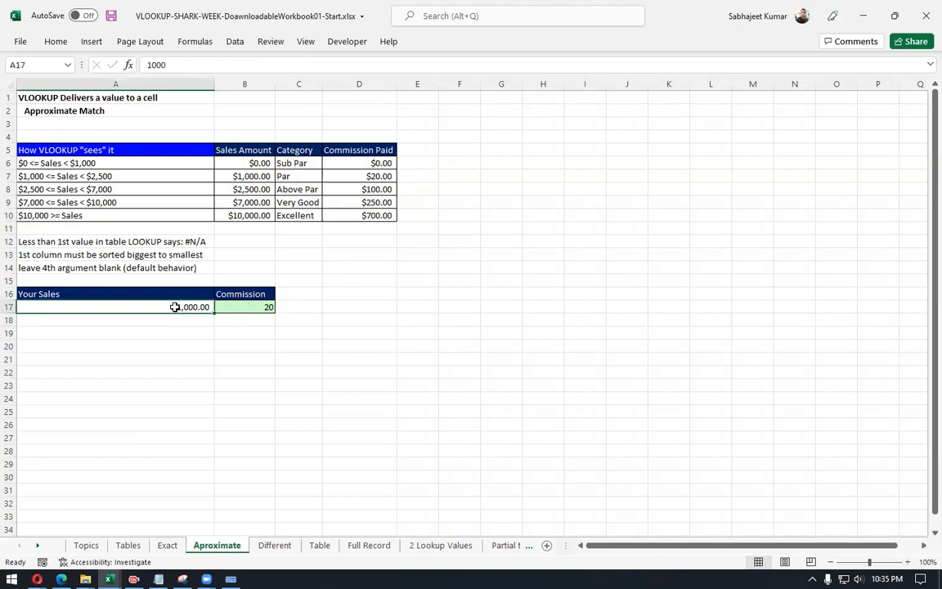
# Step: Change the last VLOOKUP argument in B17 to TRUE for approximate match and compare A17 with the threshold in B7
pyautogui.press('Right')
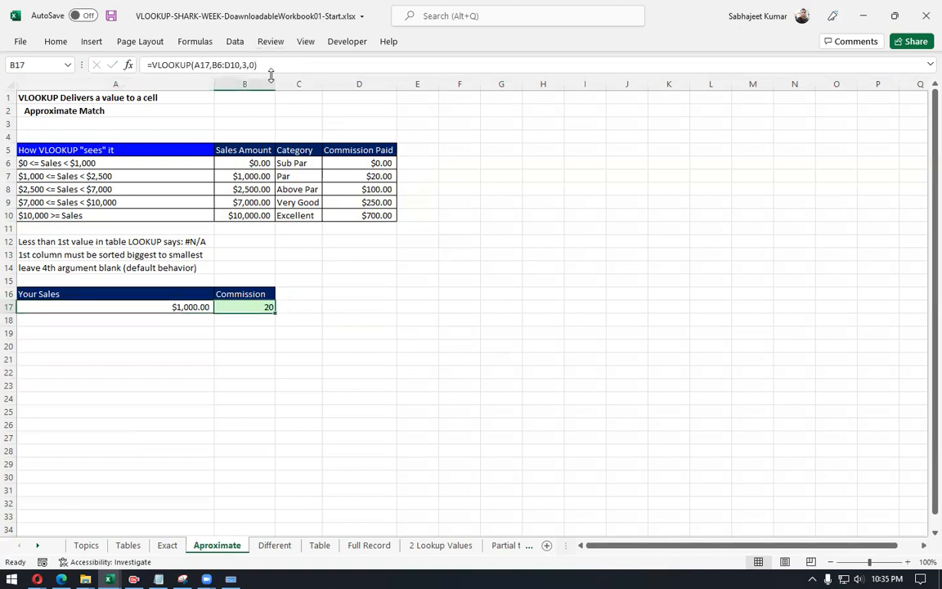
pyautogui.moveTo(249, 65); pyautogui.dragTo(275, 69)
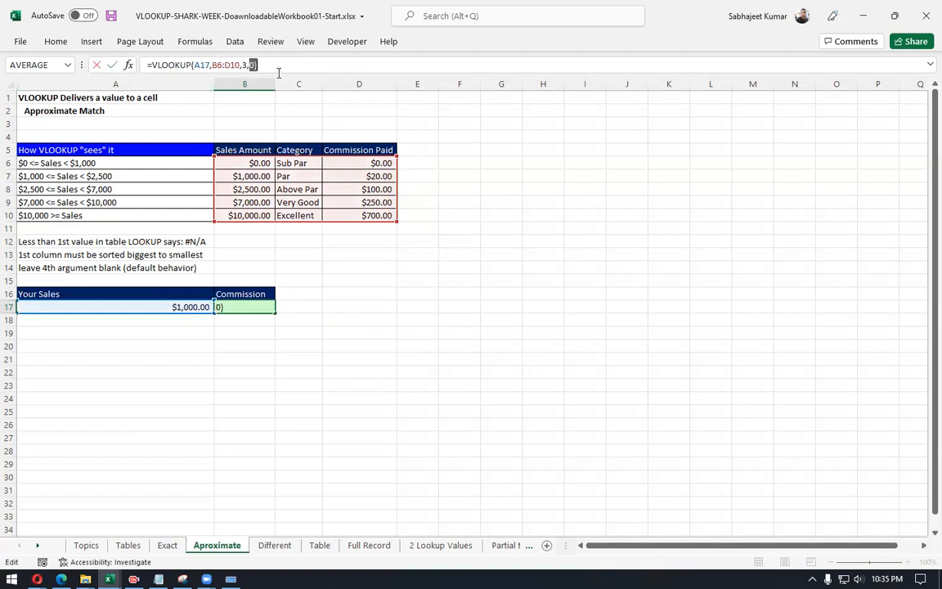
pyautogui.write('t')
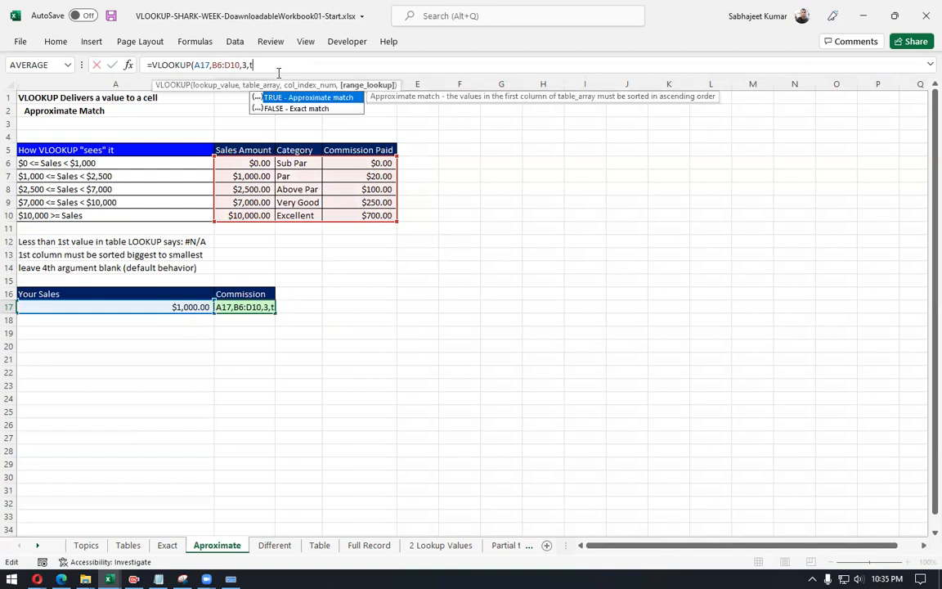
pyautogui.write('rue')
pyautogui.press('Return')
pyautogui.press('Up')
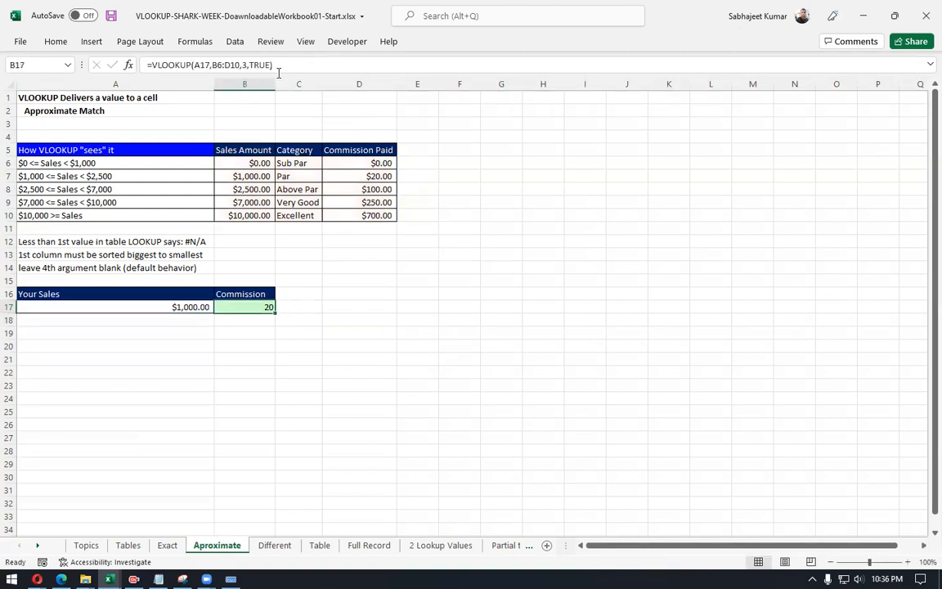
pyautogui.click(176, 305)
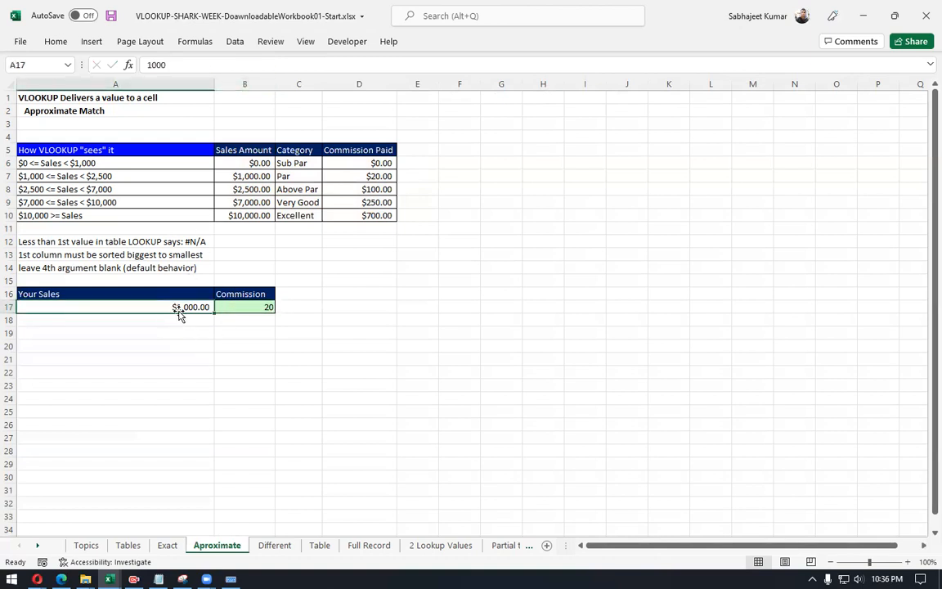
pyautogui.click(232, 175)
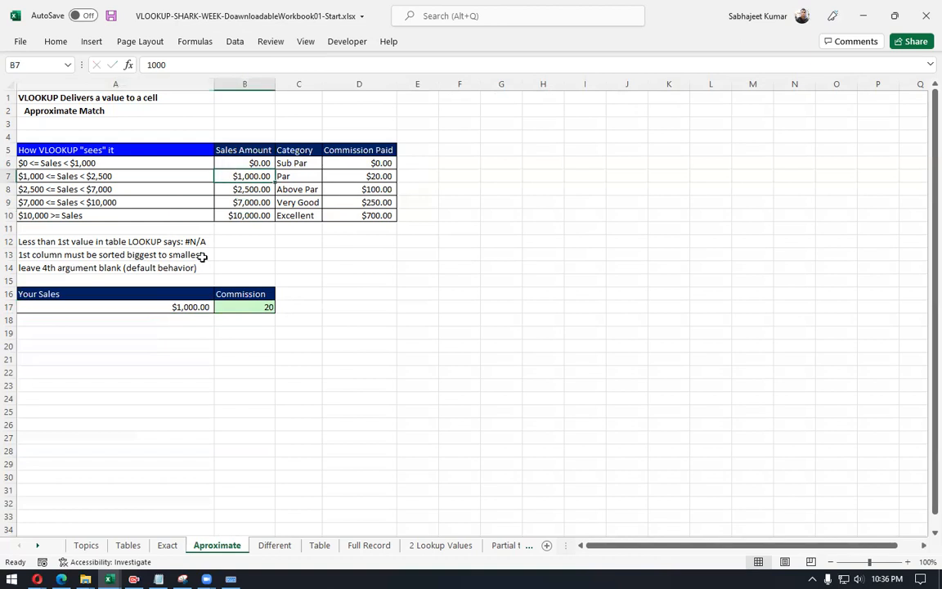
# Step: Set the sales in A17 to 1800 and compare it with the threshold in B7
pyautogui.click(169, 305)
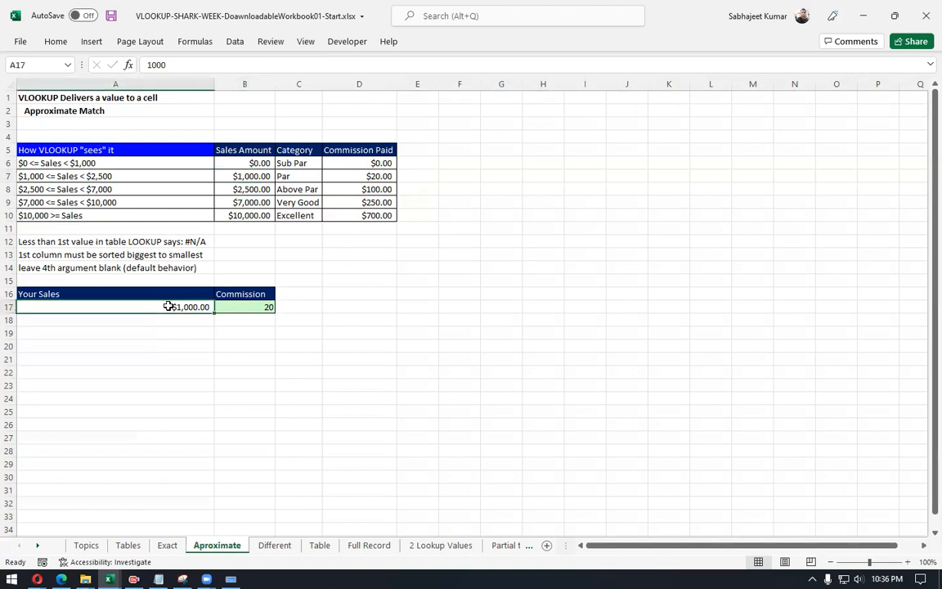
pyautogui.write('1800')
pyautogui.press('Return')
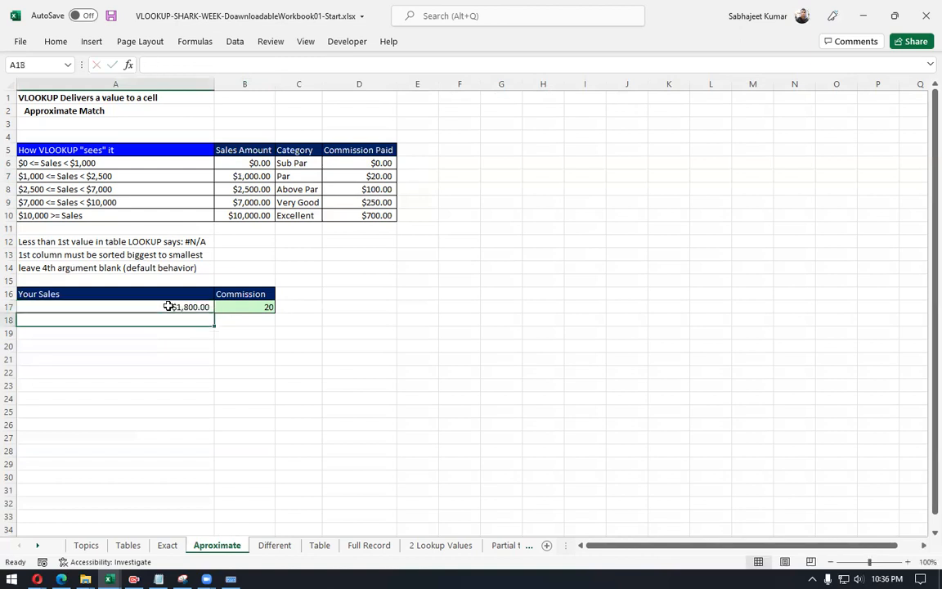
pyautogui.click(168, 306)
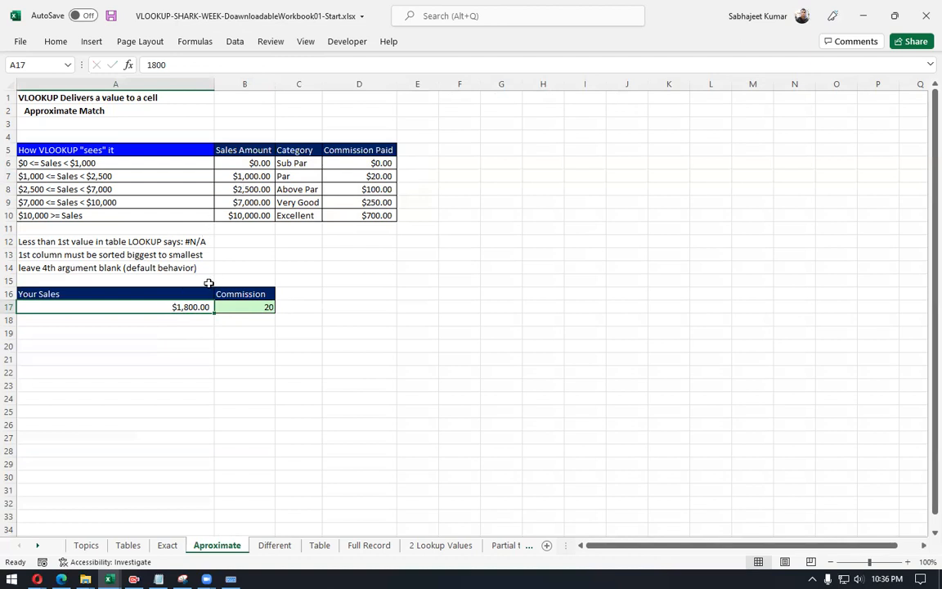
pyautogui.click(238, 176)
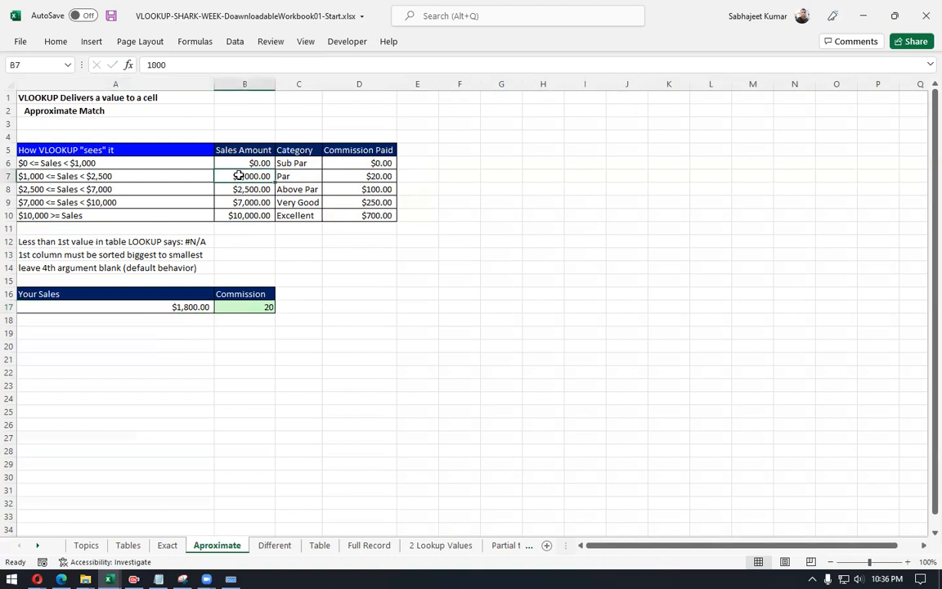
# Step: Set the sales in A17 to 6500 and highlight the matching Above Par row of the commission table
pyautogui.click(186, 306)
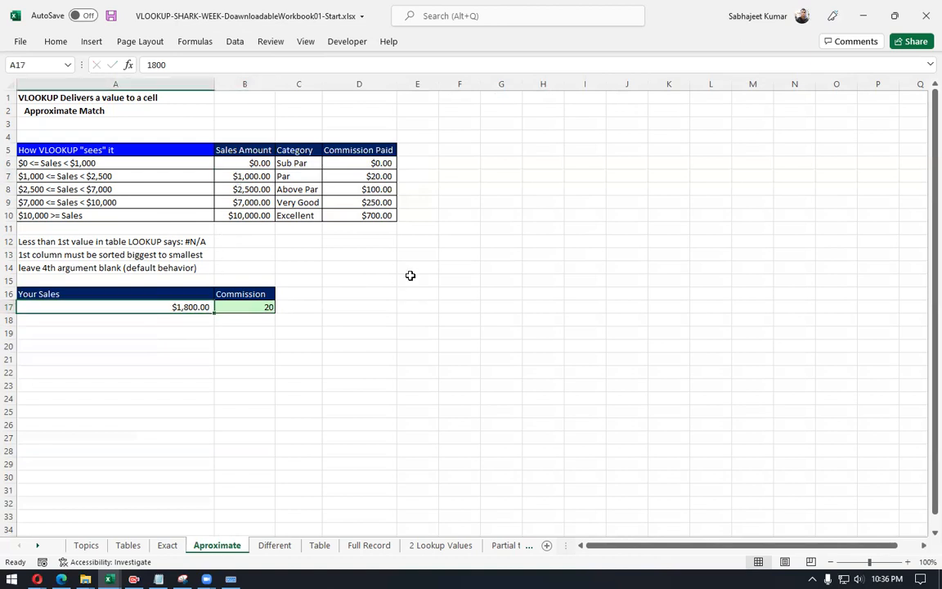
pyautogui.write('6,500')
pyautogui.press('Return')
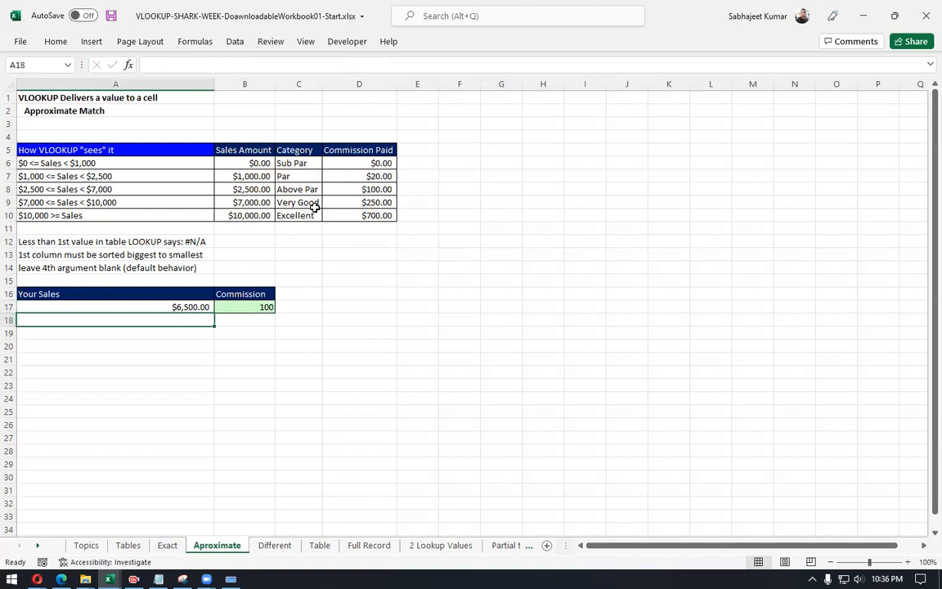
pyautogui.click(291, 186)
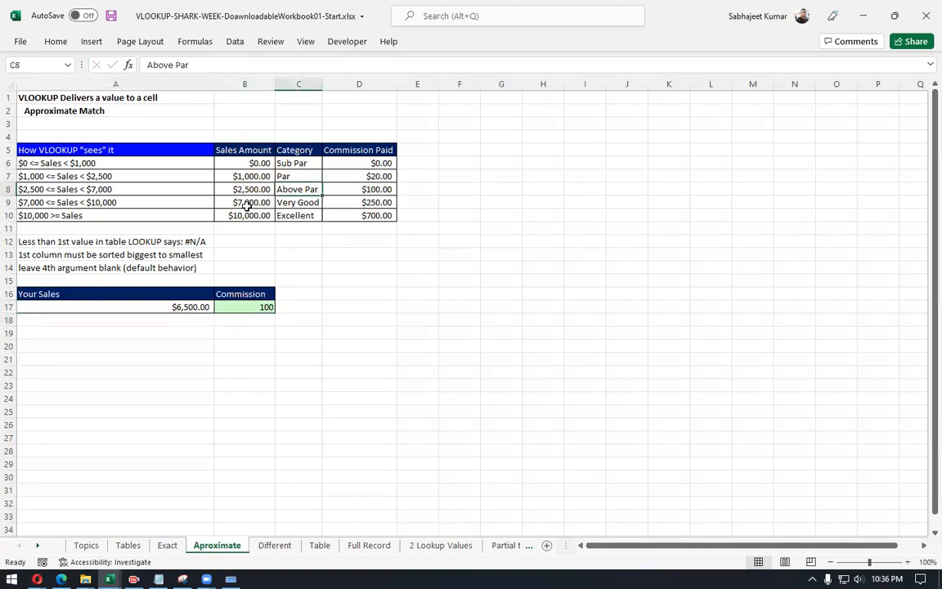
pyautogui.hotkey('shift', 'space')
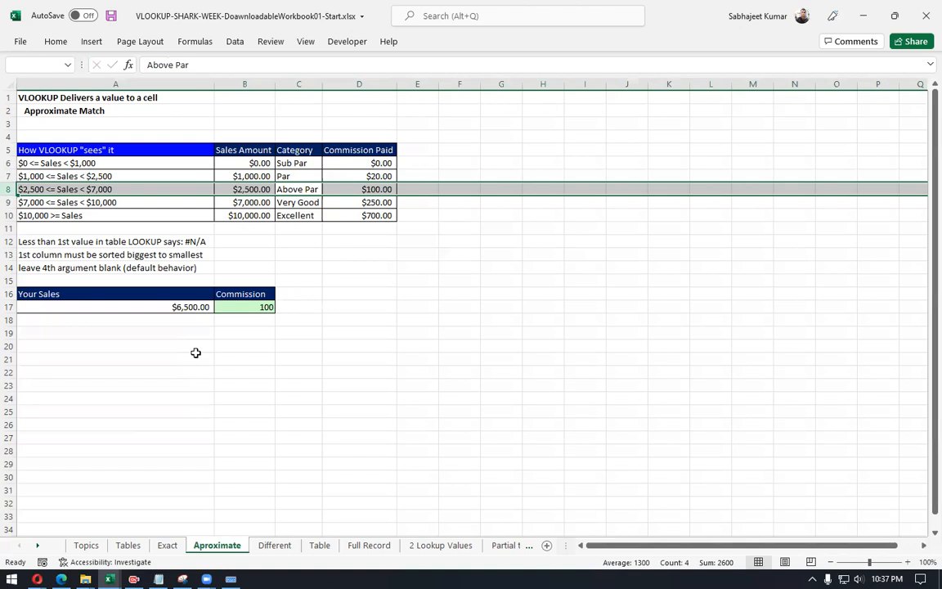
# Step: Change the last VLOOKUP argument in B17 to 1 for approximate match and review it in the formula
pyautogui.click(237, 306)
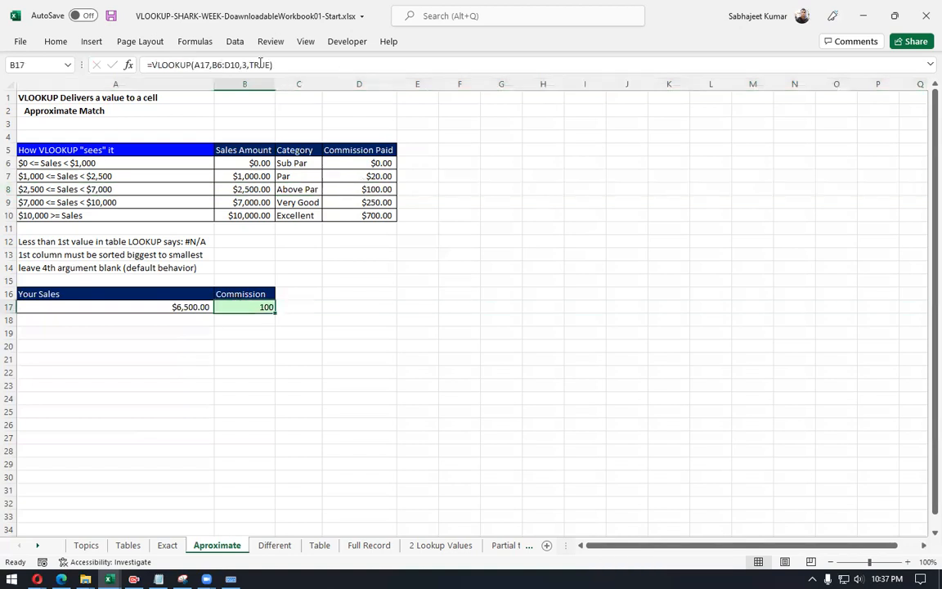
pyautogui.moveTo(251, 65); pyautogui.dragTo(328, 74)
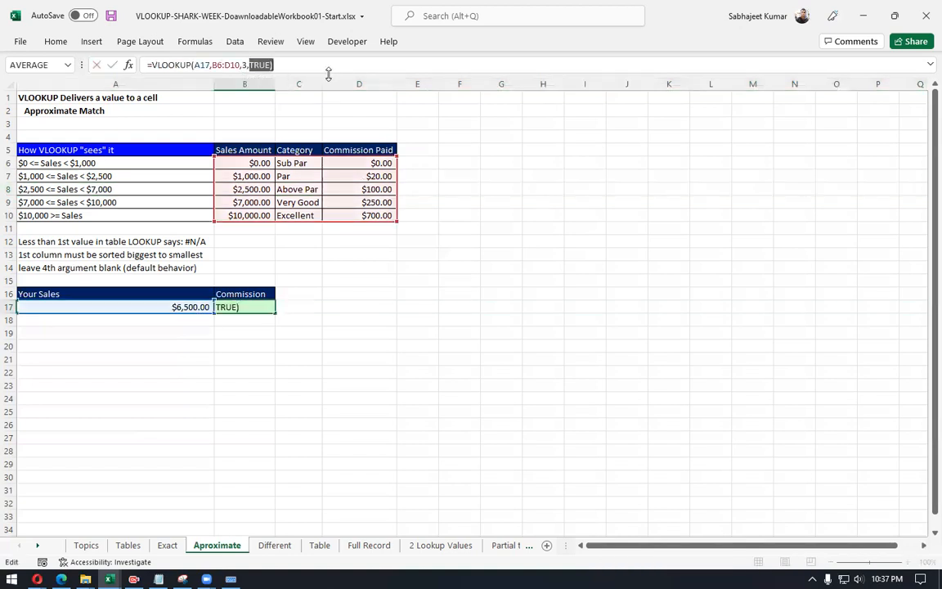
pyautogui.write('1')
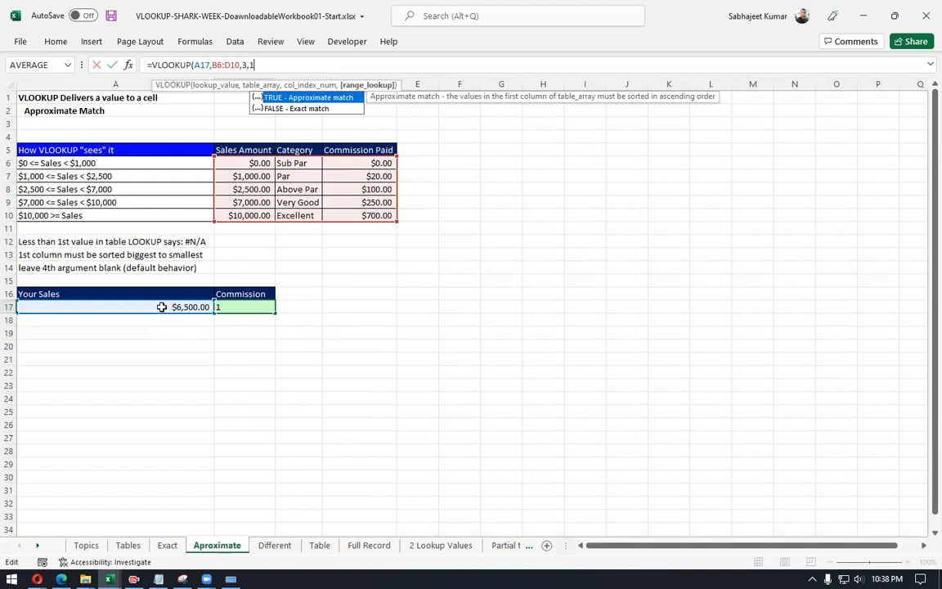
pyautogui.press('Return')
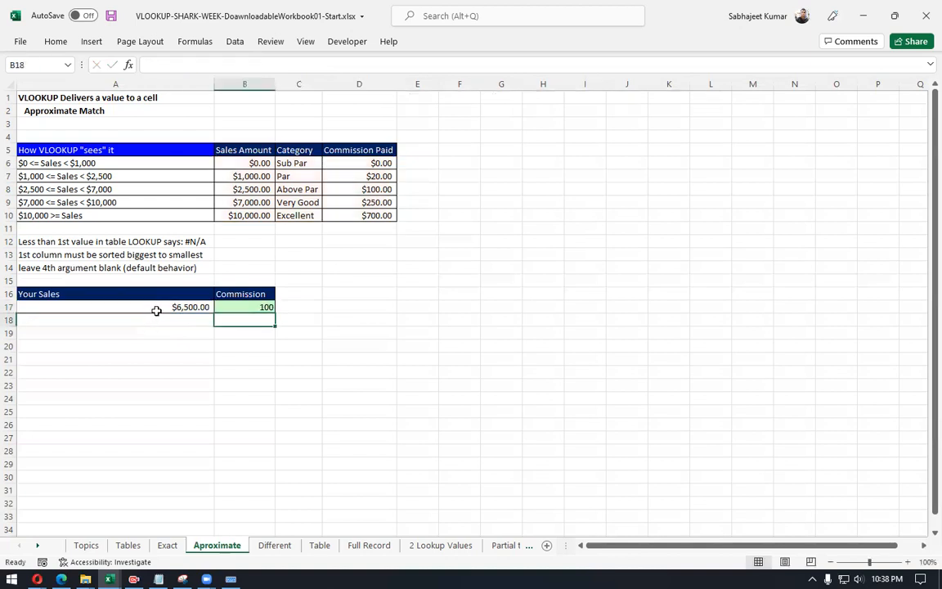
pyautogui.click(157, 310)
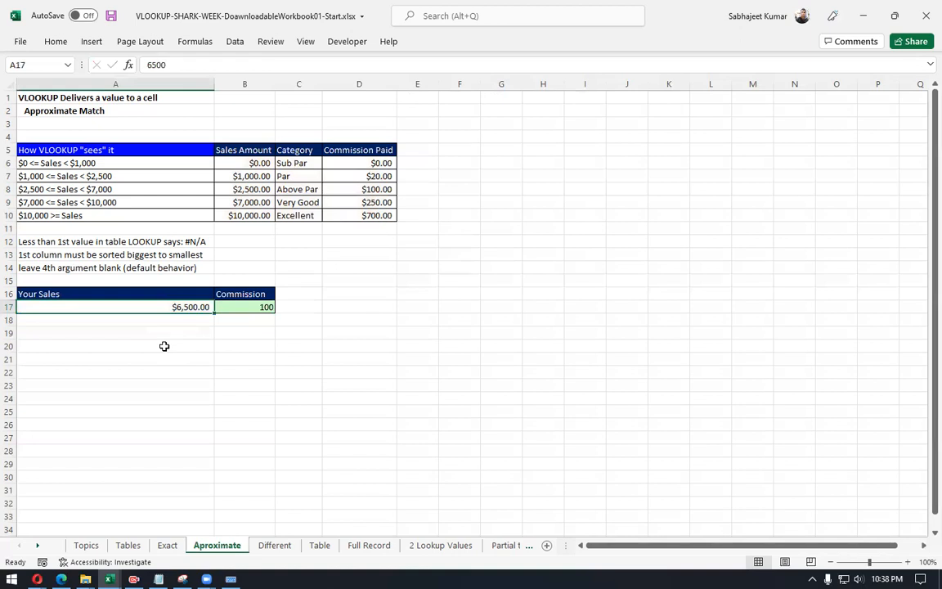
pyautogui.click(264, 307)
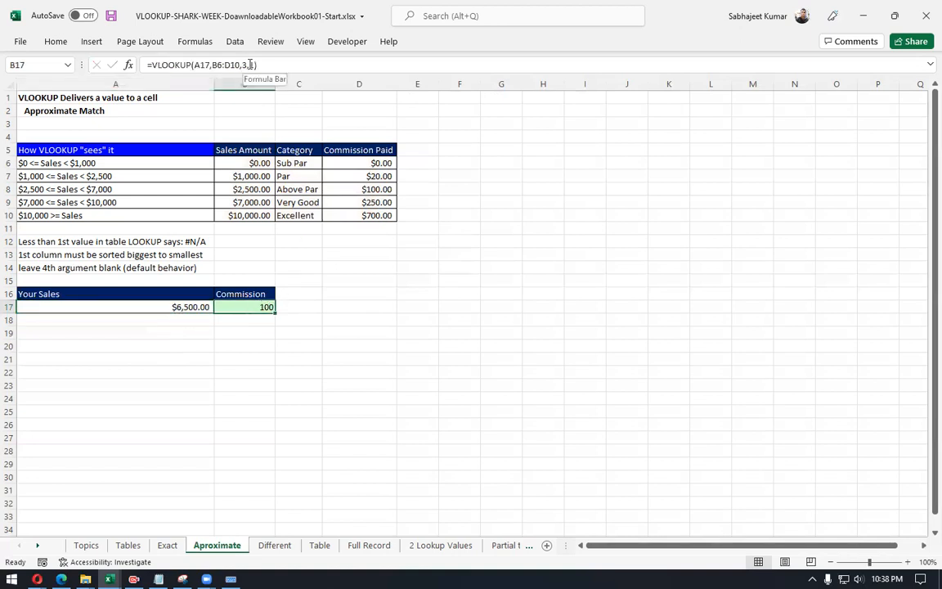
pyautogui.moveTo(250, 65); pyautogui.dragTo(276, 66)
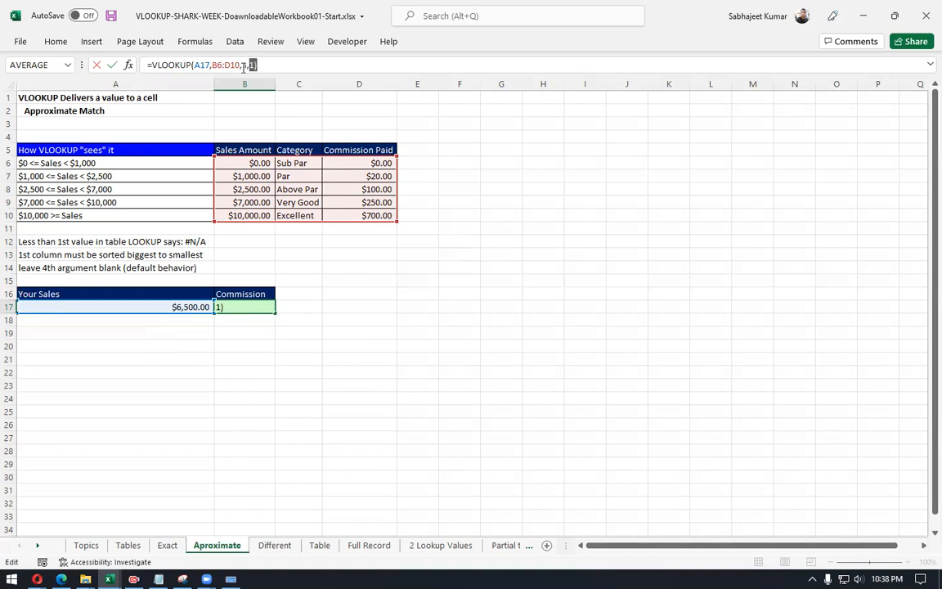
pyautogui.hotkey('ctrl', 'Return')
pyautogui.click(240, 319)
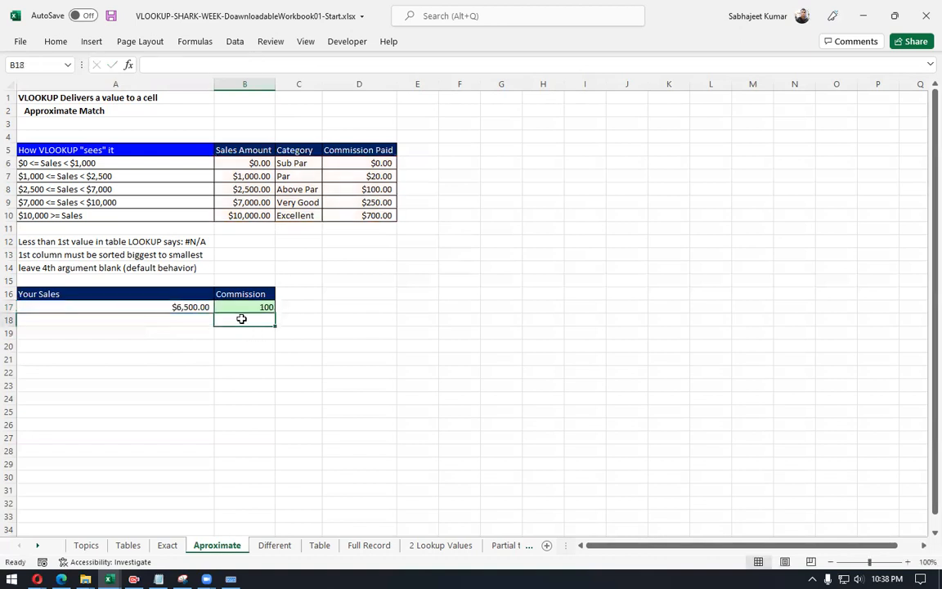
# Step: Enter 6500 as a second sales amount in A19
pyautogui.click(190, 319)
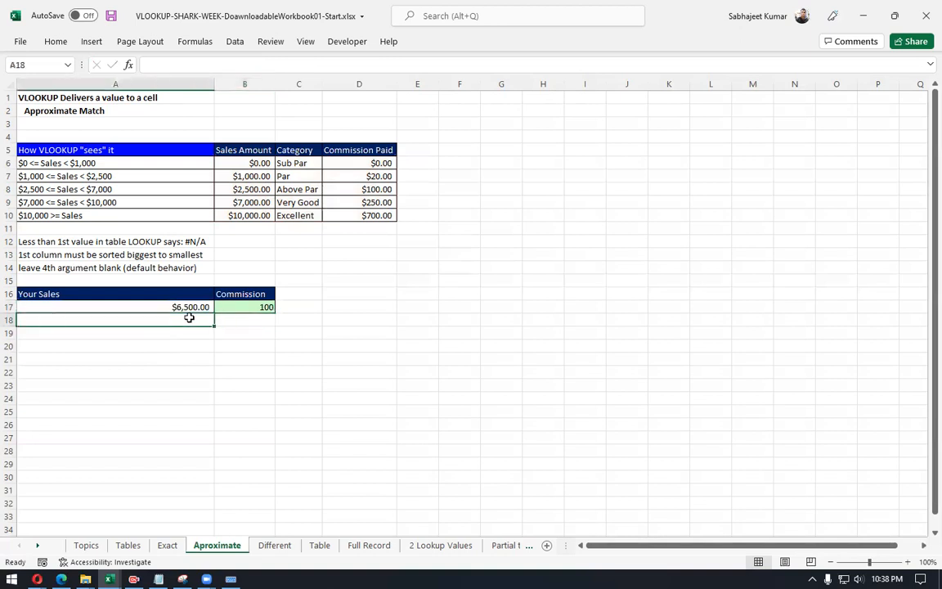
pyautogui.write('8')
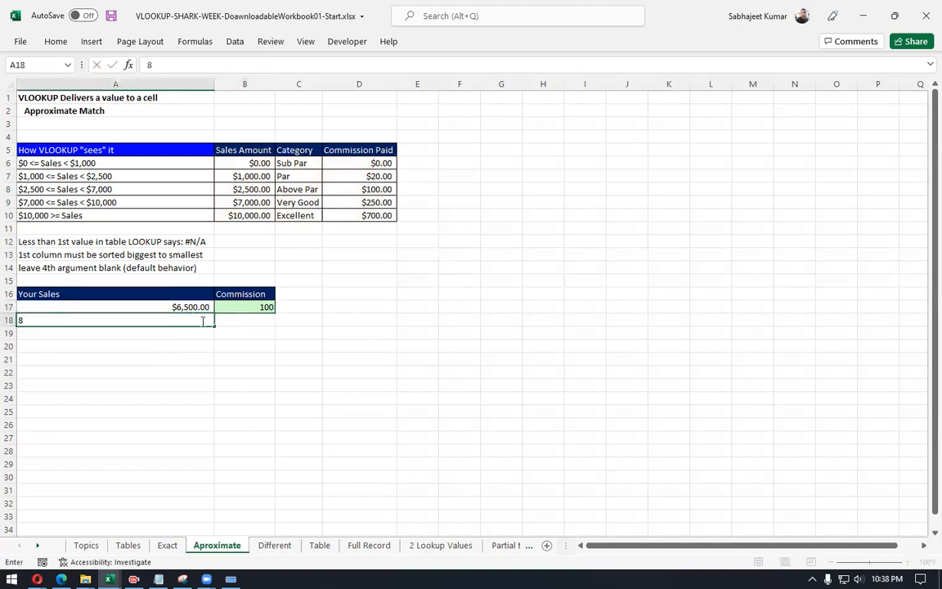
pyautogui.press('Escape')
pyautogui.press('Down')
pyautogui.write('6500')
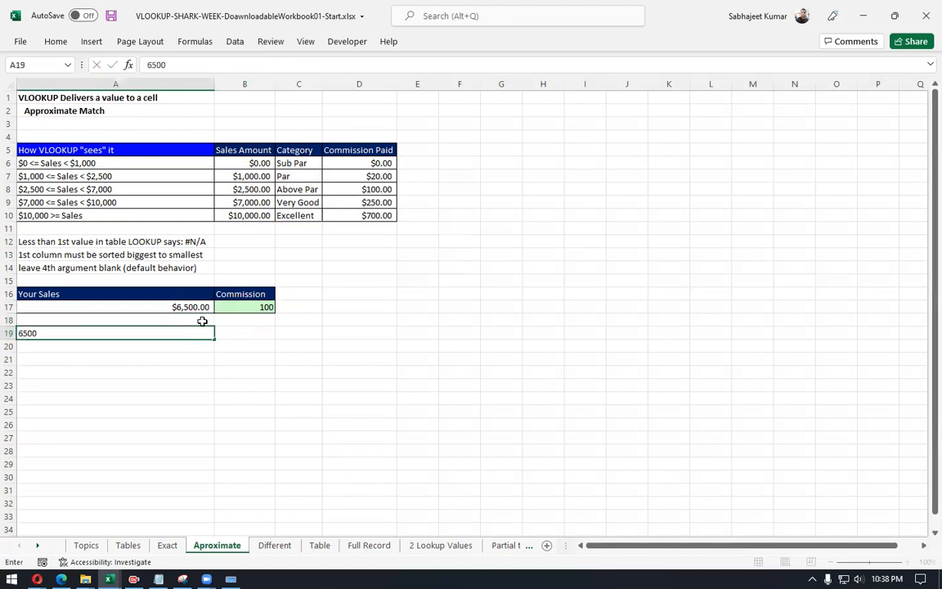
# Step: Look up the commission in B19 with the exact-match formula =VLOOKUP(A19,B6:D10,3,0)
pyautogui.press('Tab')
pyautogui.write('=vlo')
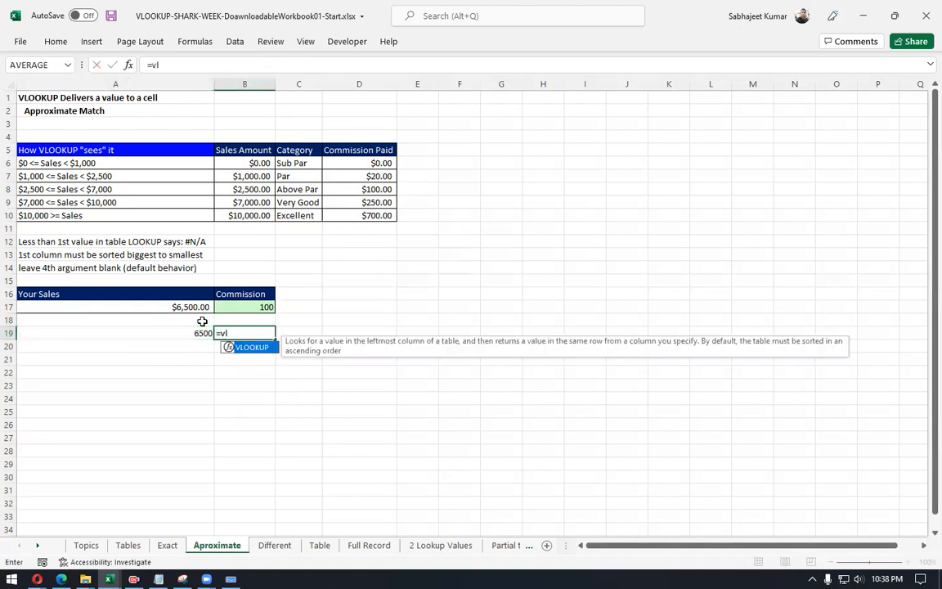
pyautogui.press('Tab')
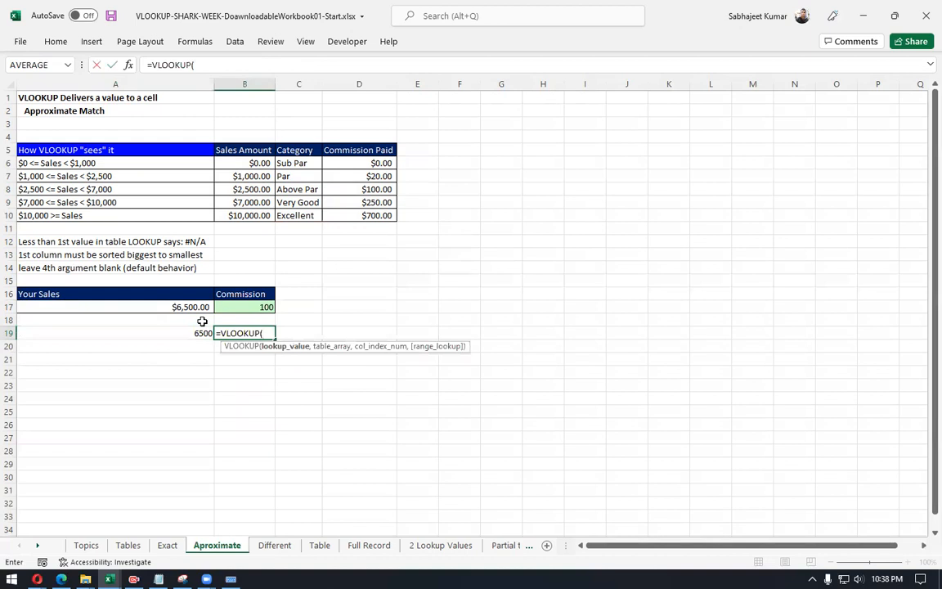
pyautogui.click(156, 335)
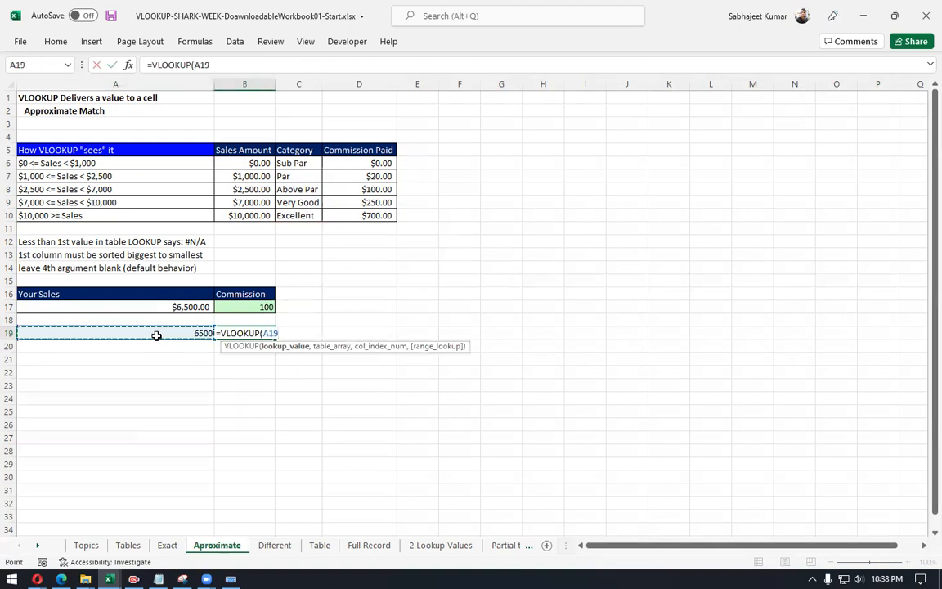
pyautogui.write(',')
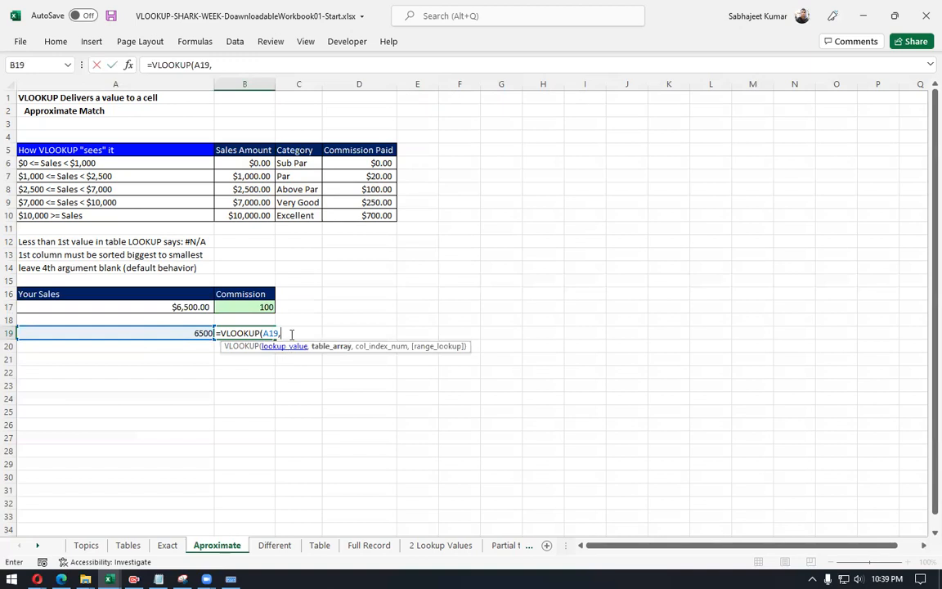
pyautogui.moveTo(219, 161); pyautogui.dragTo(375, 215)
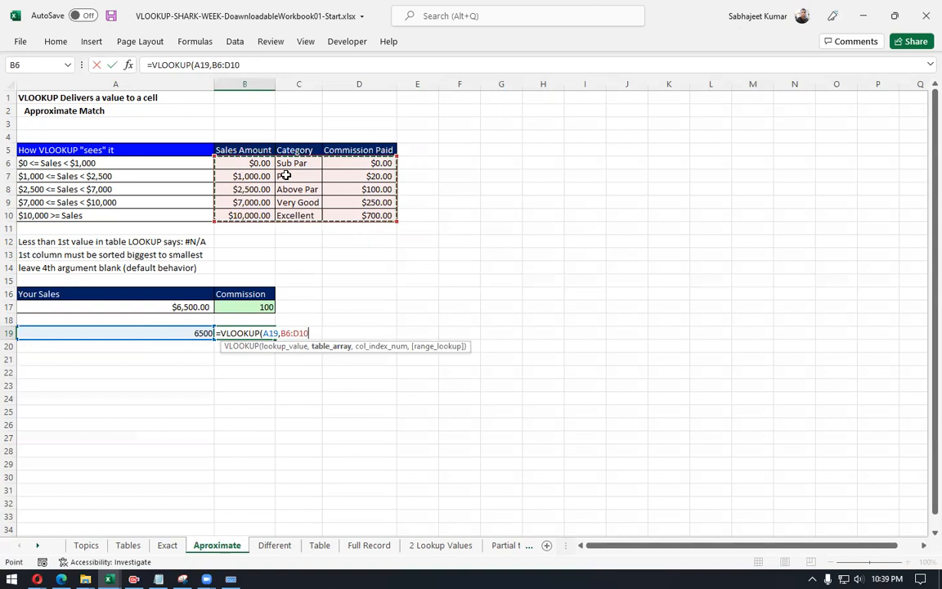
pyautogui.write(',')
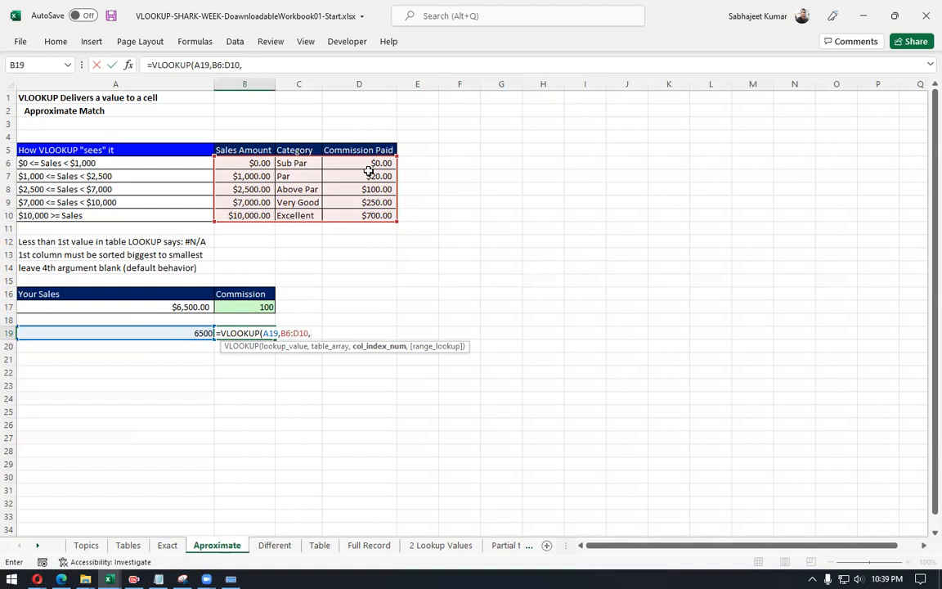
pyautogui.write('3,')
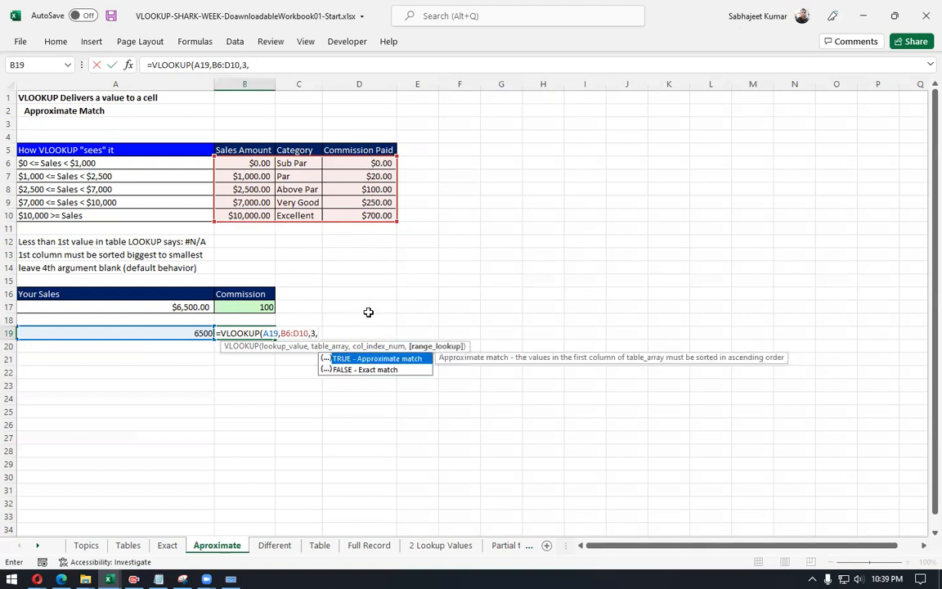
pyautogui.write('0')
pyautogui.press('Return')
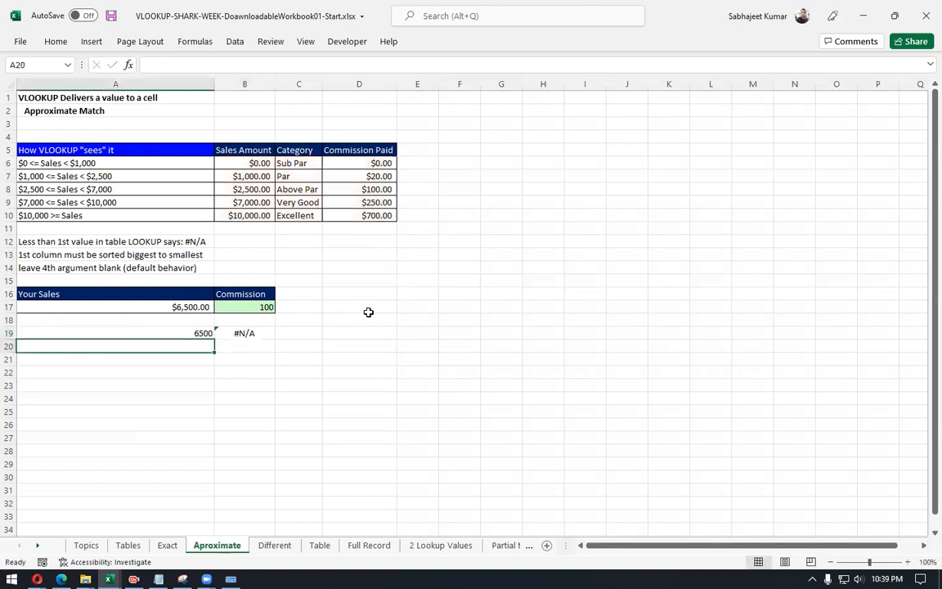
# Step: Compare A19 with the sales amounts in B6:B10 and inspect the exact-match argument of the B19 formula
pyautogui.press('Up')
pyautogui.press('Right')
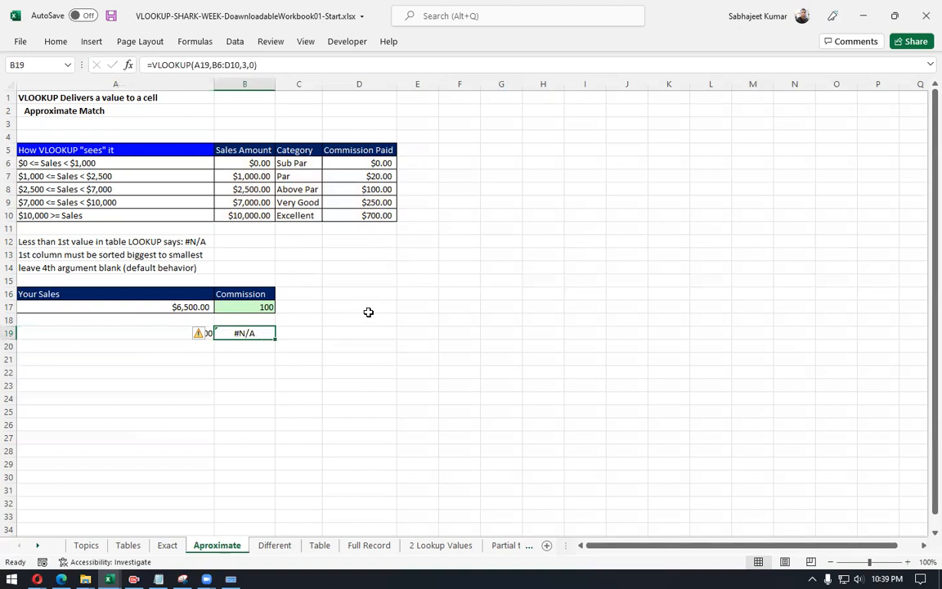
pyautogui.click(128, 333)
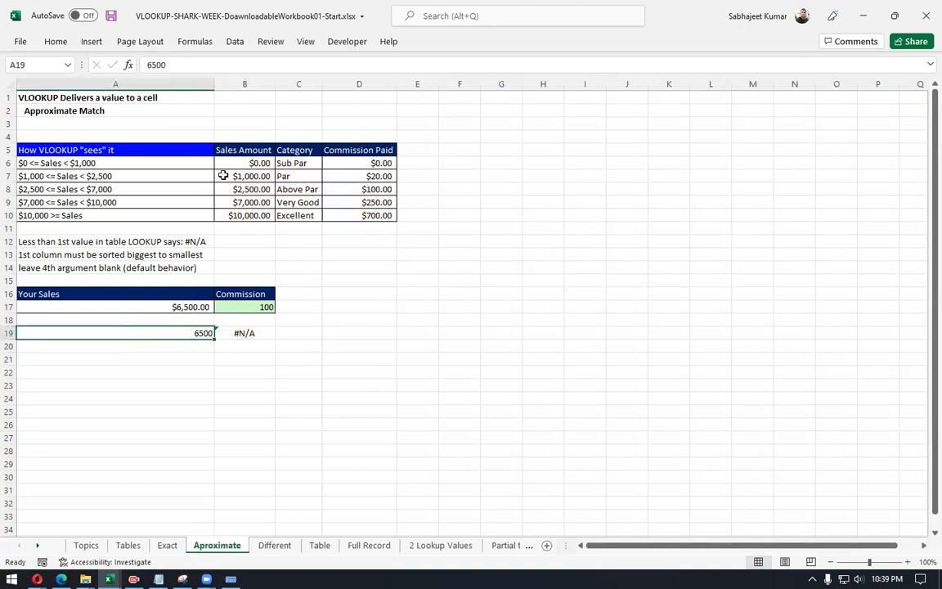
pyautogui.moveTo(233, 159); pyautogui.dragTo(234, 214)
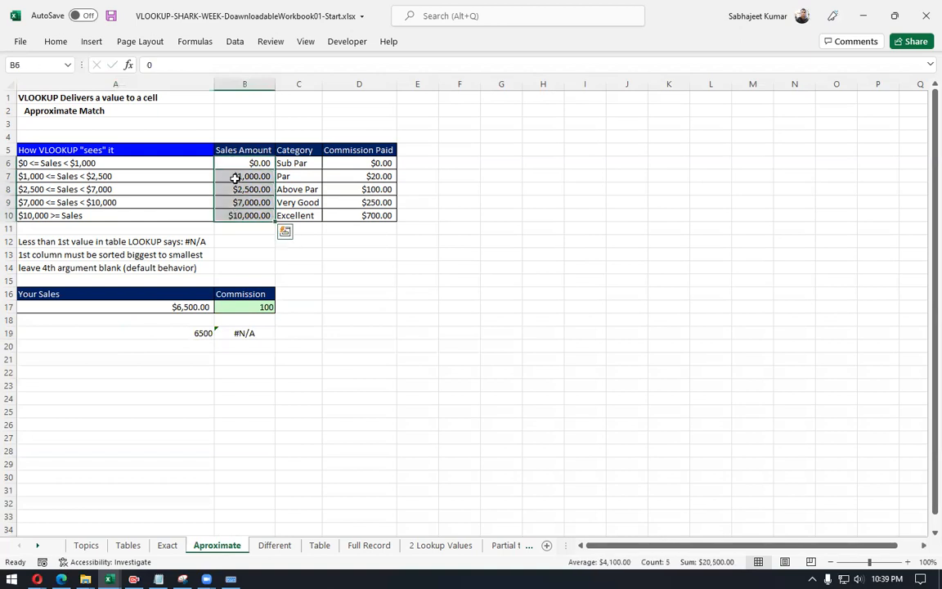
pyautogui.click(235, 333)
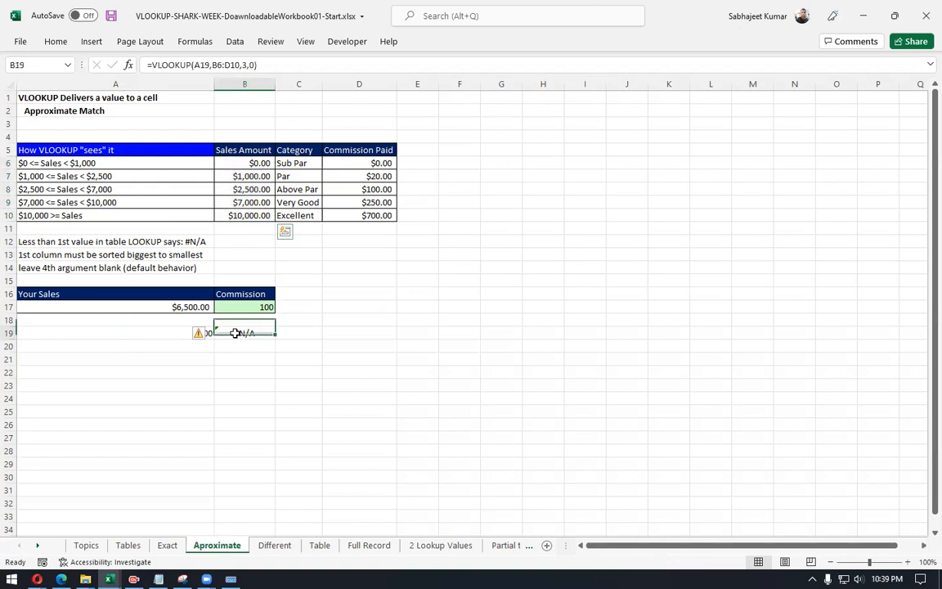
pyautogui.doubleClick(253, 64)
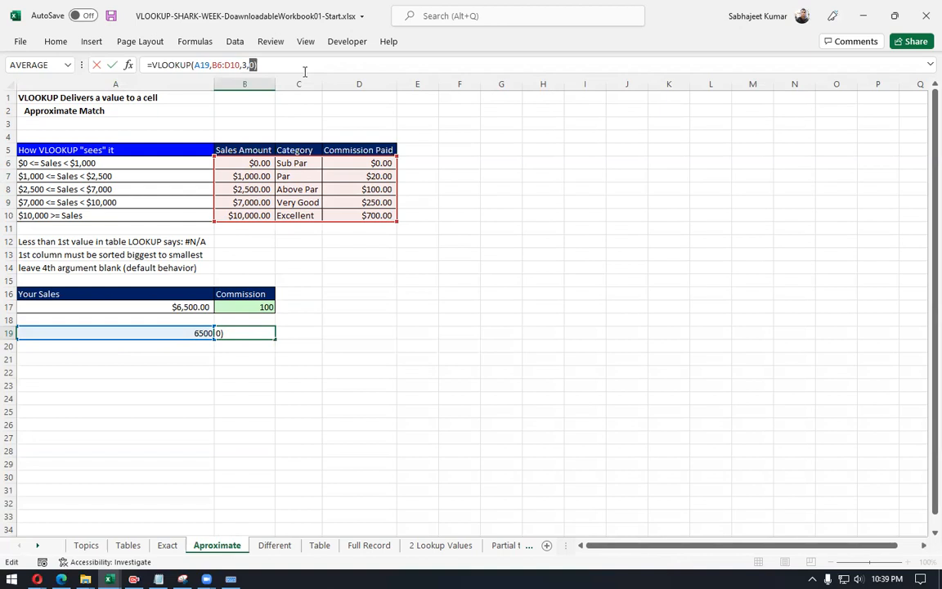
pyautogui.hotkey('ctrl', 'Return')
pyautogui.press('Down')
pyautogui.press('Down')
pyautogui.press('Down')
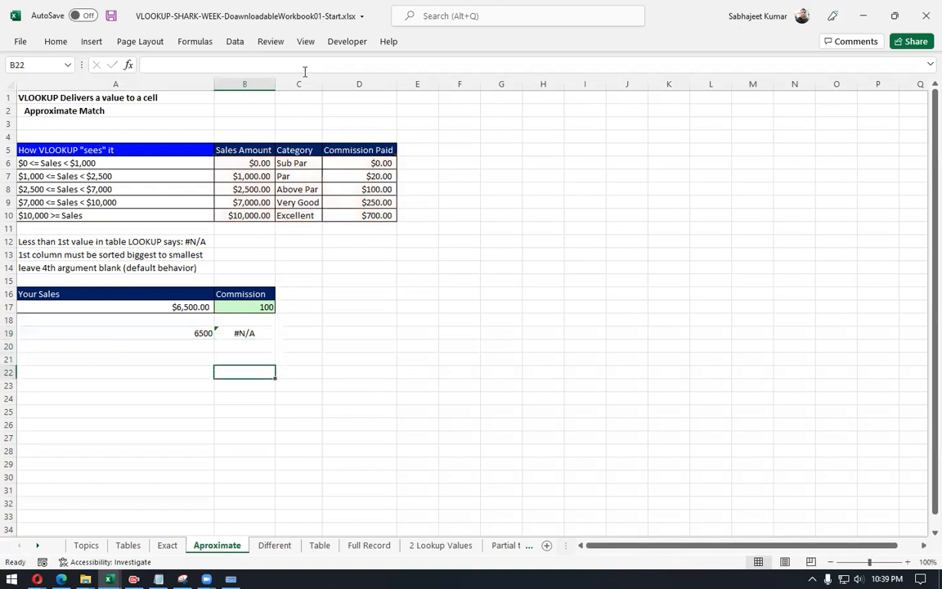
pyautogui.press('Left')
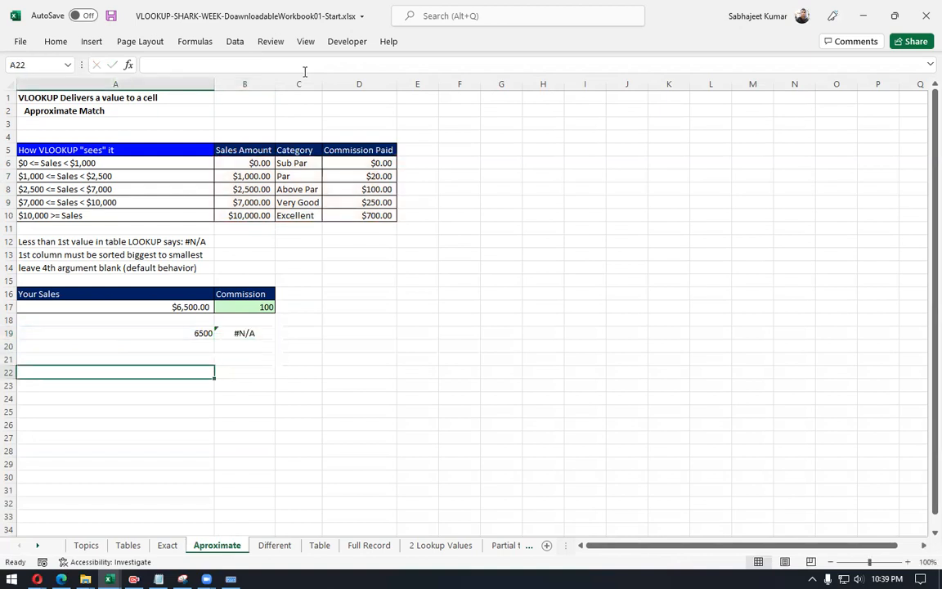
pyautogui.press('Up')
pyautogui.press('Up')
pyautogui.press('Up')
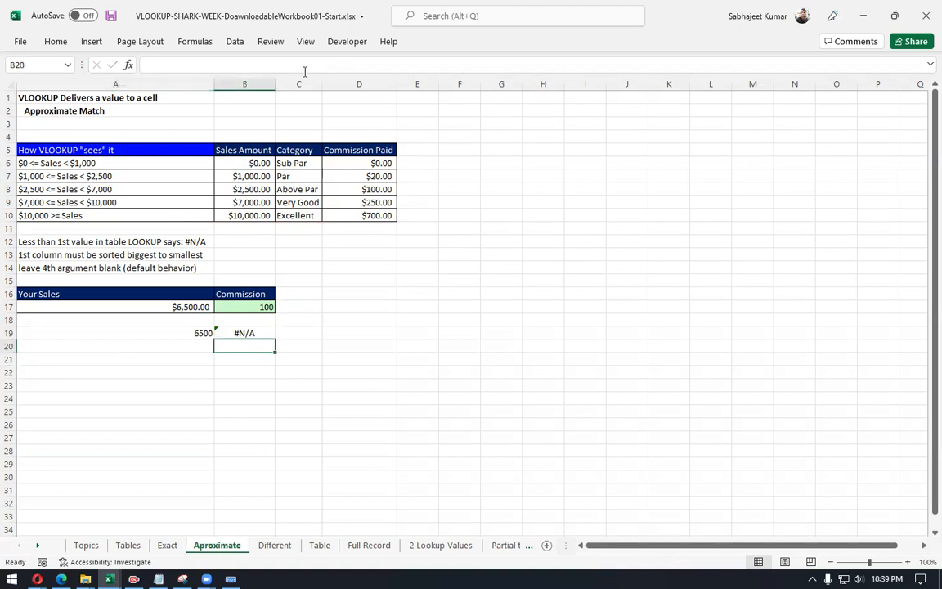
# Step: Change the last VLOOKUP argument in B19 to 1 for approximate match
pyautogui.press('Right')
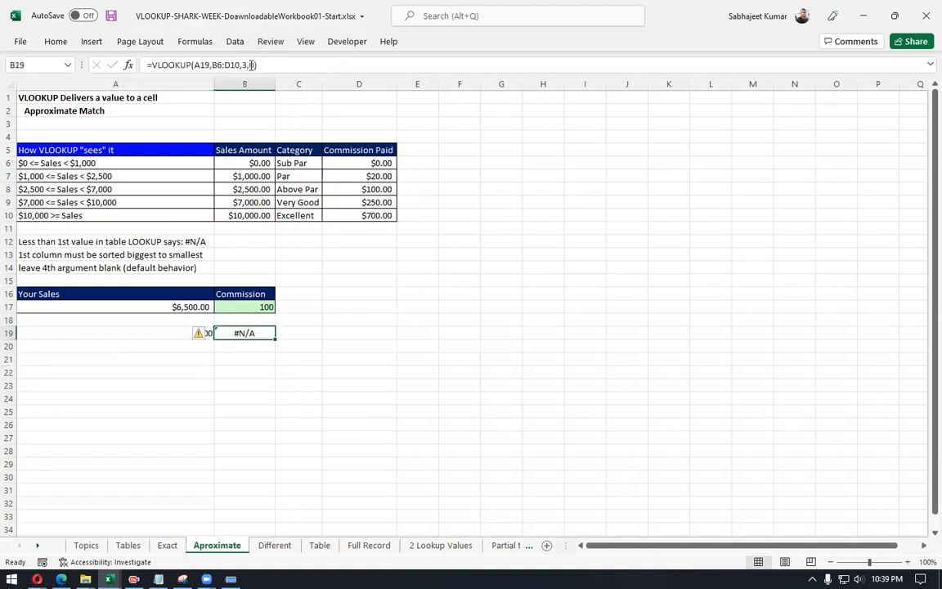
pyautogui.moveTo(251, 65); pyautogui.dragTo(274, 66)
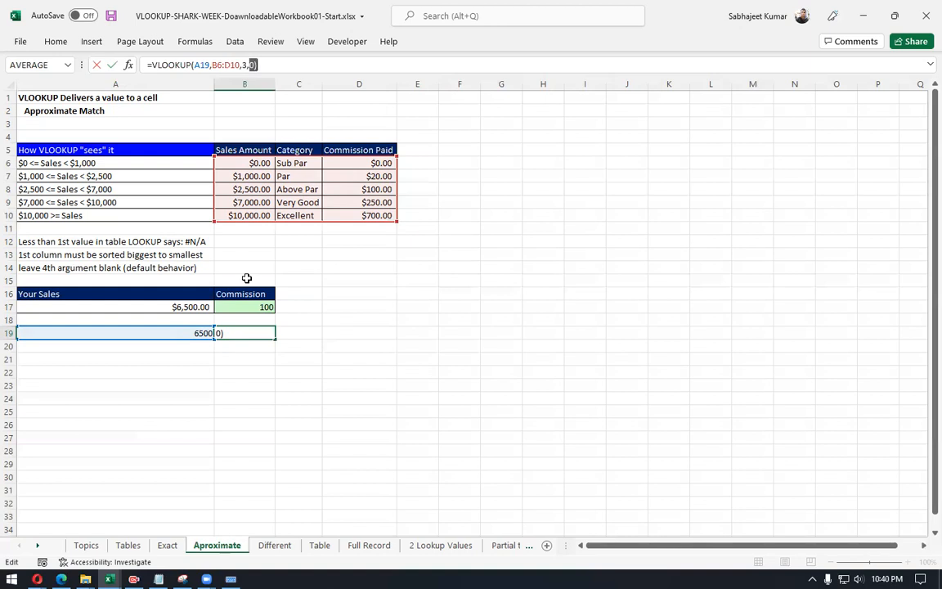
pyautogui.write('1')
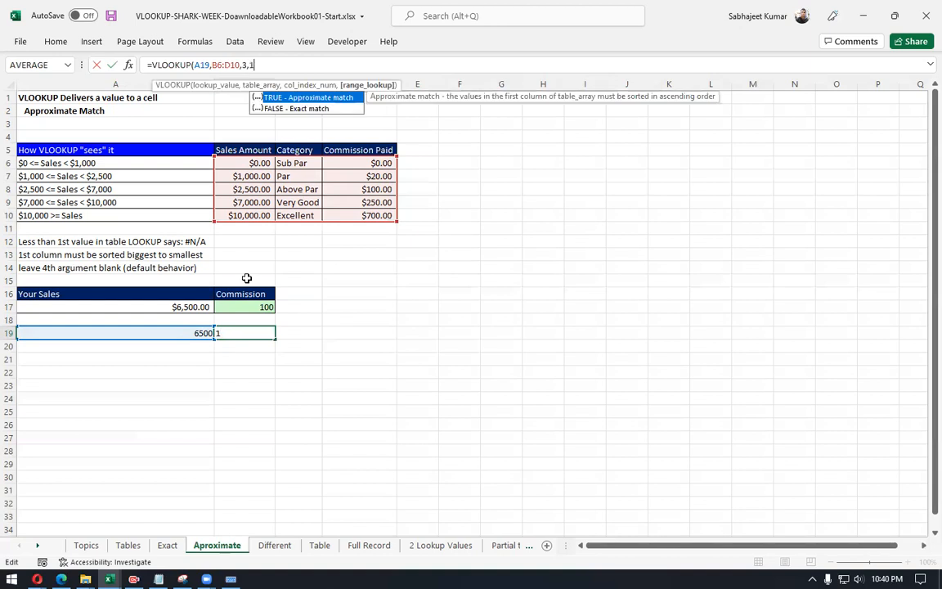
pyautogui.press('Return')
pyautogui.press('Up')
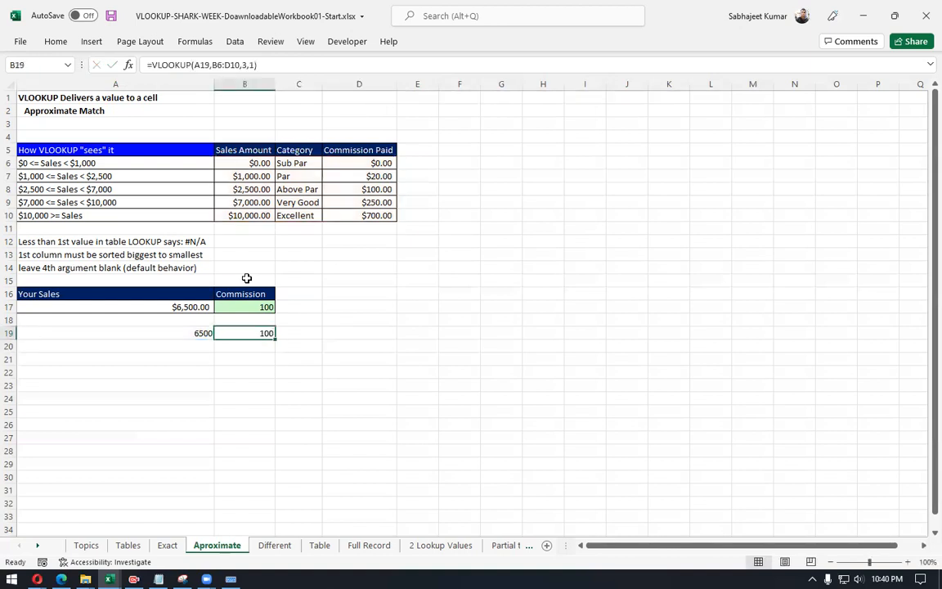
# Step: Compare the sales amount in A19 with the values in B6:B10, checking the thresholds in B9 and B8
pyautogui.click(201, 333)
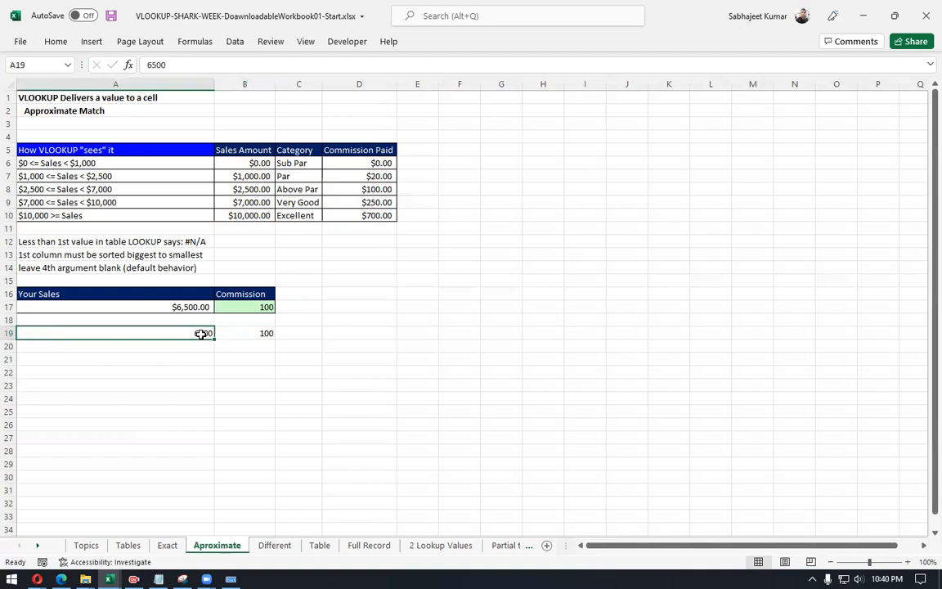
pyautogui.moveTo(237, 162); pyautogui.dragTo(244, 215)
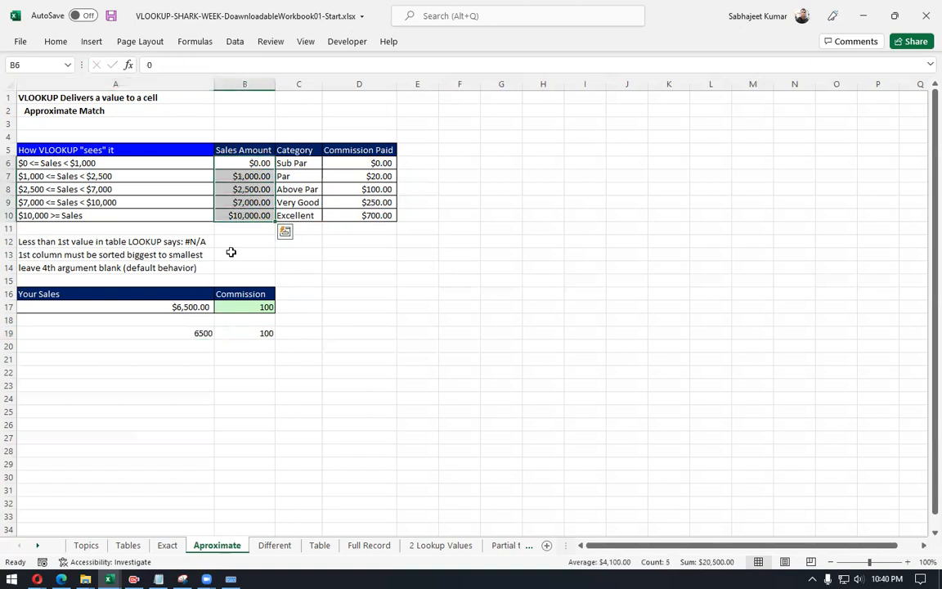
pyautogui.click(165, 330)
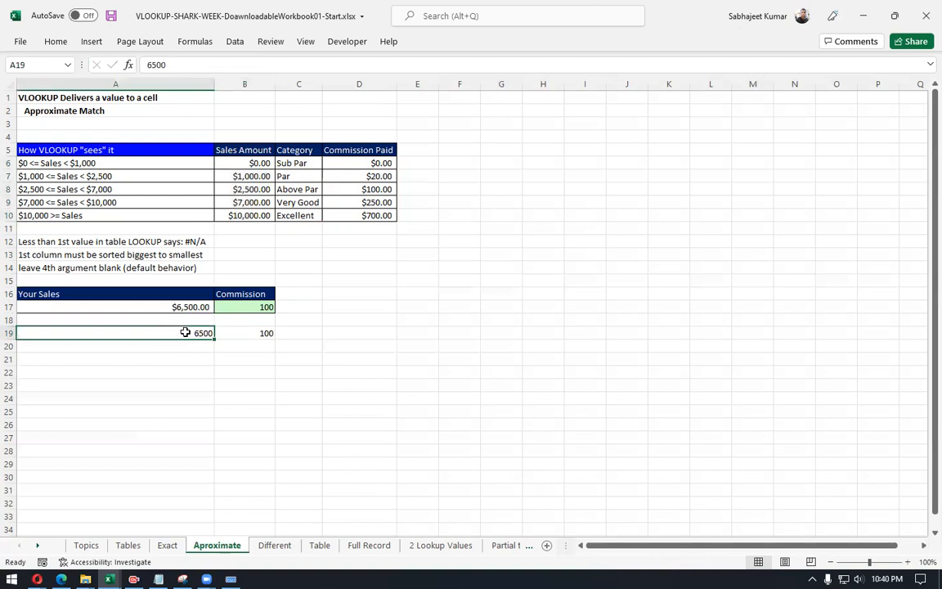
pyautogui.click(237, 203)
pyautogui.click(227, 189)
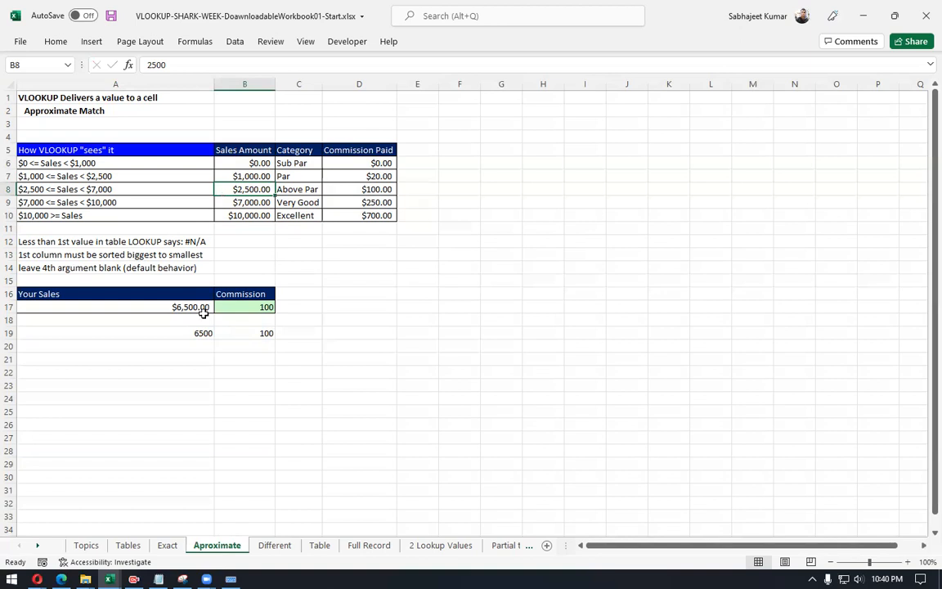
pyautogui.click(181, 332)
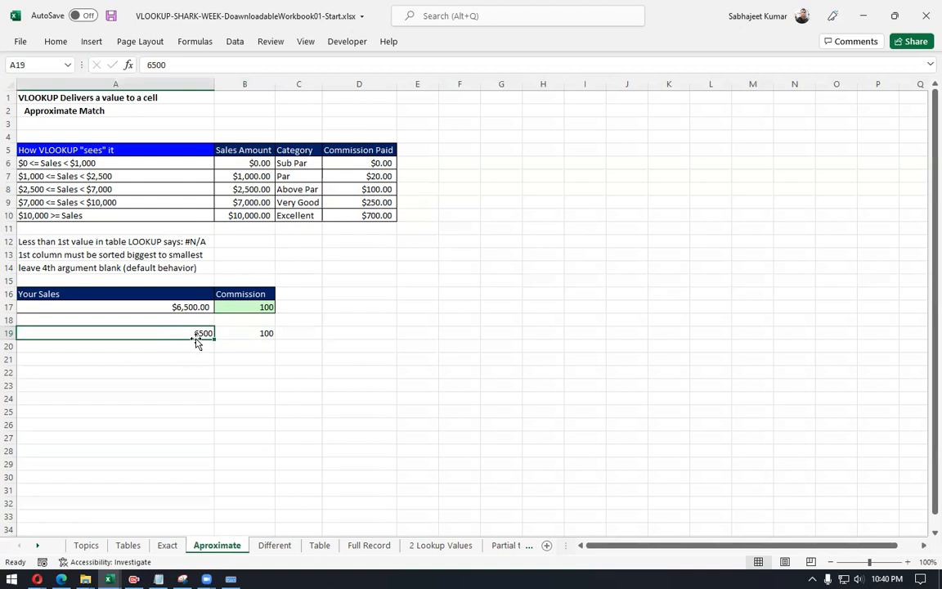
pyautogui.moveTo(242, 163); pyautogui.dragTo(246, 216)
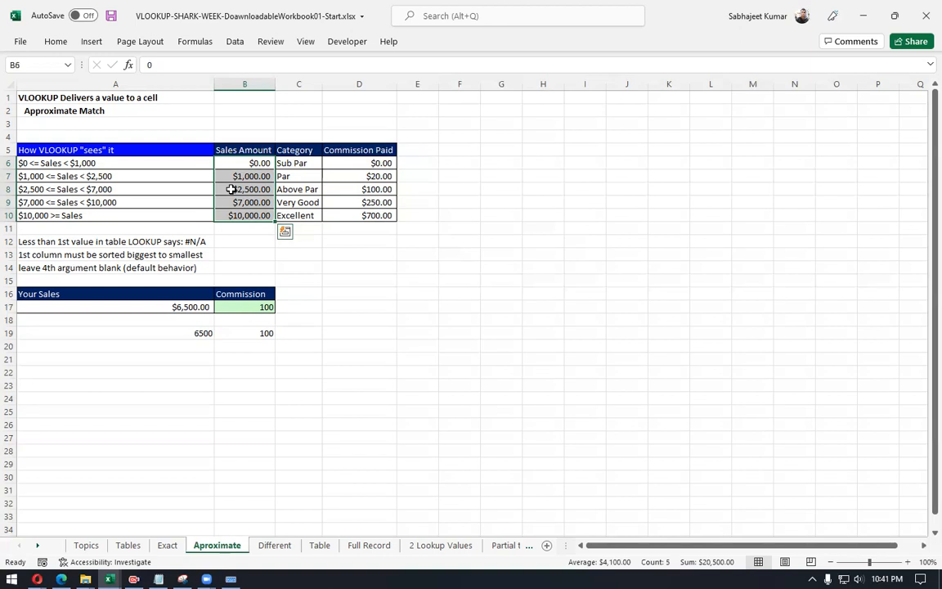
# Step: Make the sales amount in A19 bold and trace its match from row 8 to the last argument of the B19 formula
pyautogui.click(180, 333)
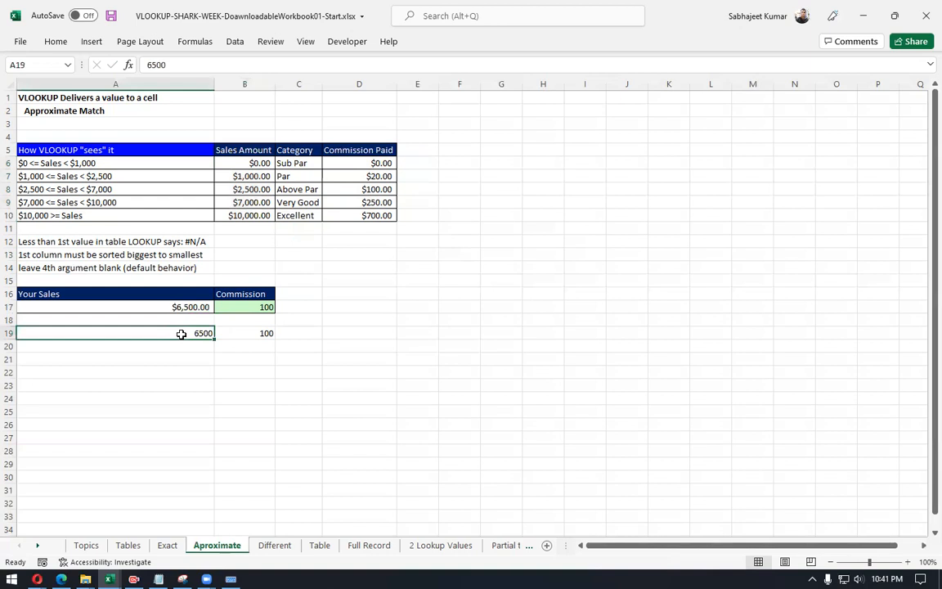
pyautogui.hotkey('ctrl', 'b')
pyautogui.click(232, 189)
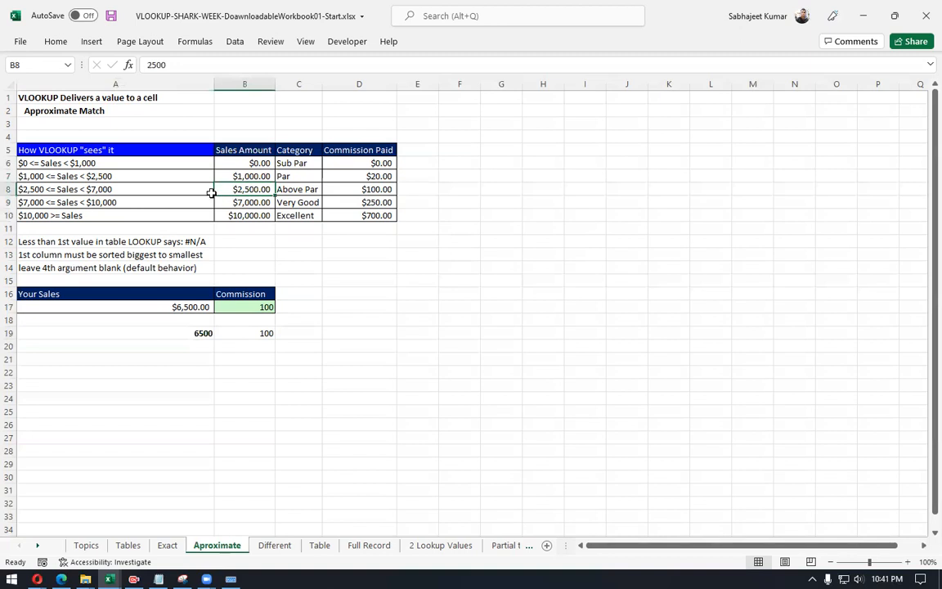
pyautogui.hotkey('shift', 'space')
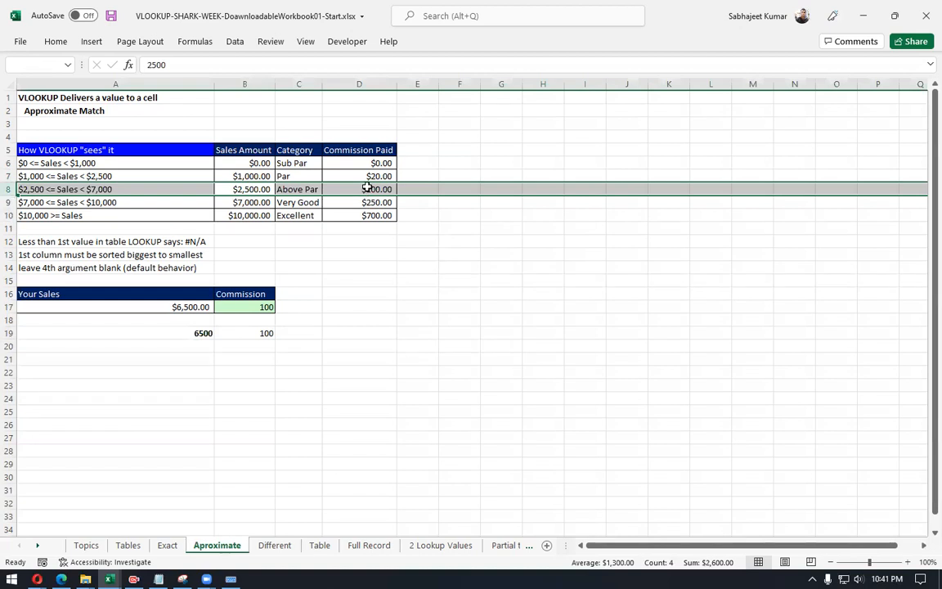
pyautogui.click(231, 332)
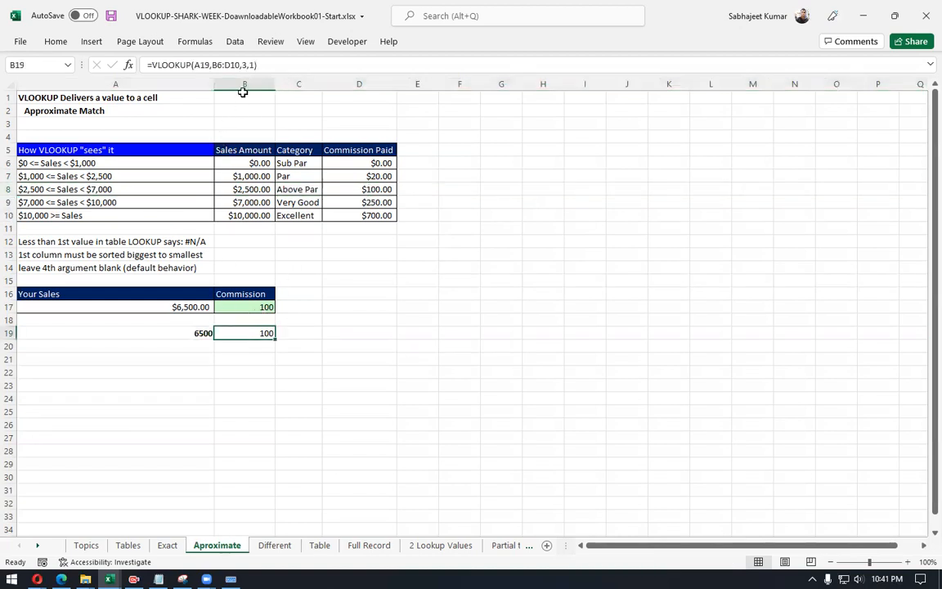
pyautogui.moveTo(249, 65); pyautogui.dragTo(267, 66)
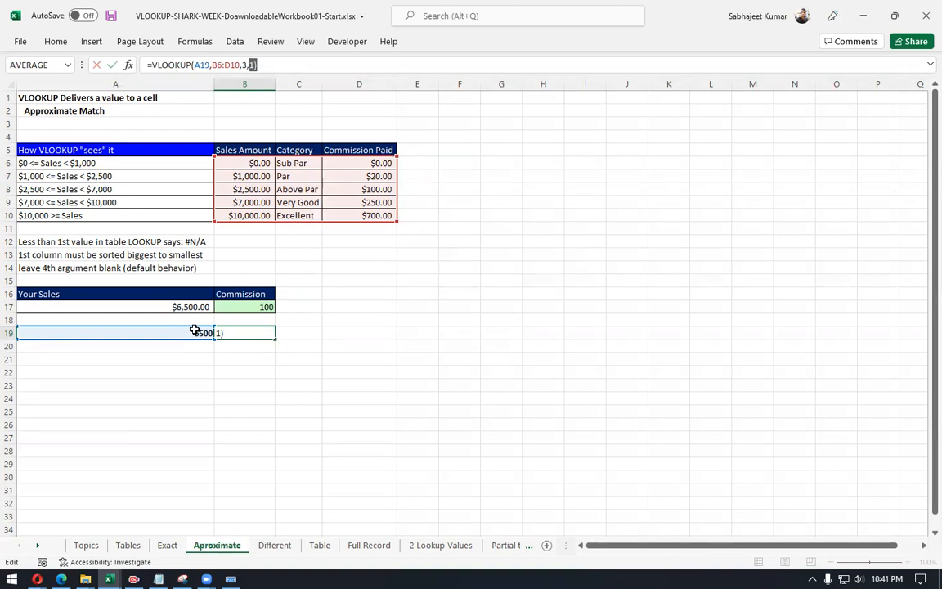
pyautogui.hotkey('ctrl', 'Return')
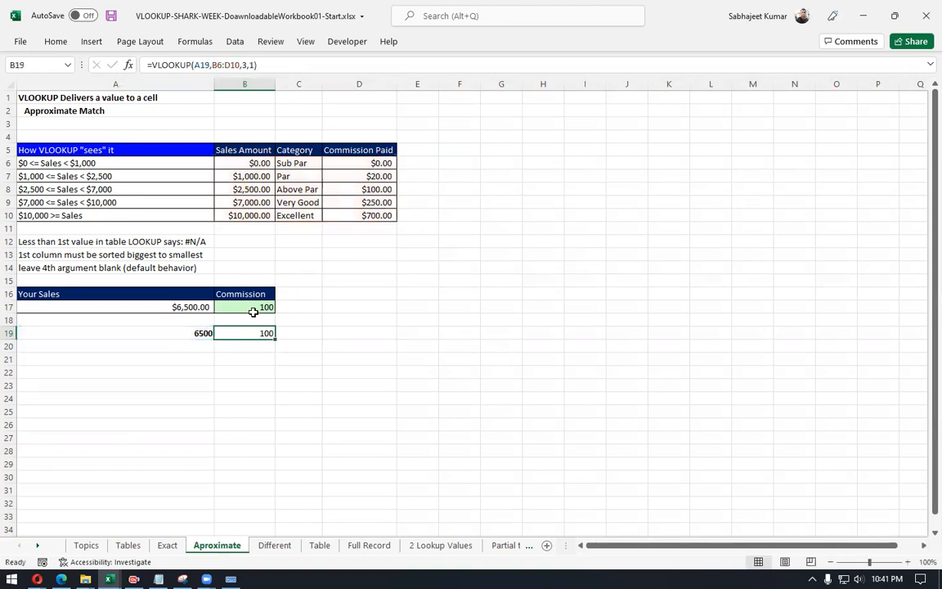
# Step: Examine the sort order of the sales amounts in B6:B10
pyautogui.click(507, 122)
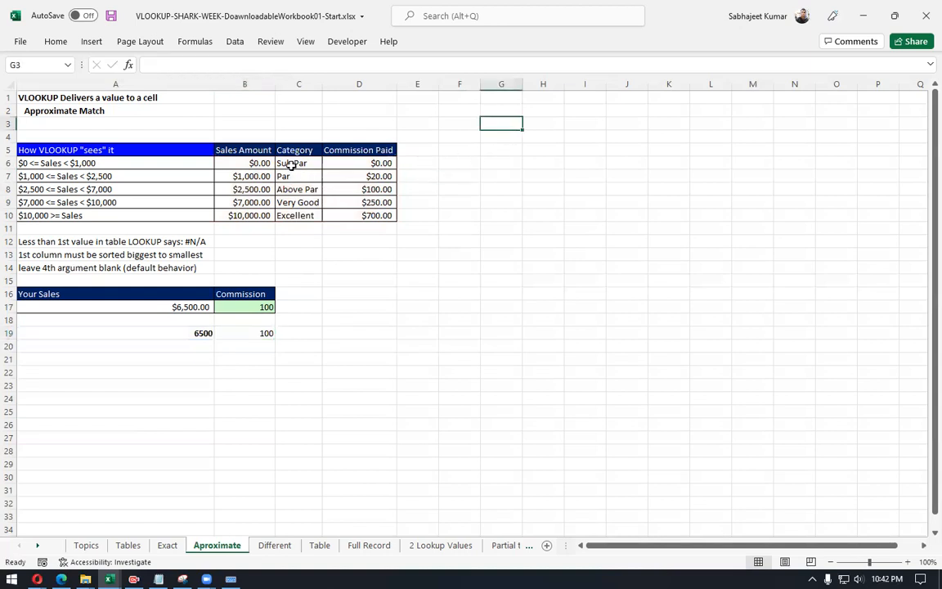
pyautogui.moveTo(255, 163); pyautogui.dragTo(248, 215)
pyautogui.click(242, 166)
pyautogui.moveTo(242, 166); pyautogui.dragTo(248, 213)
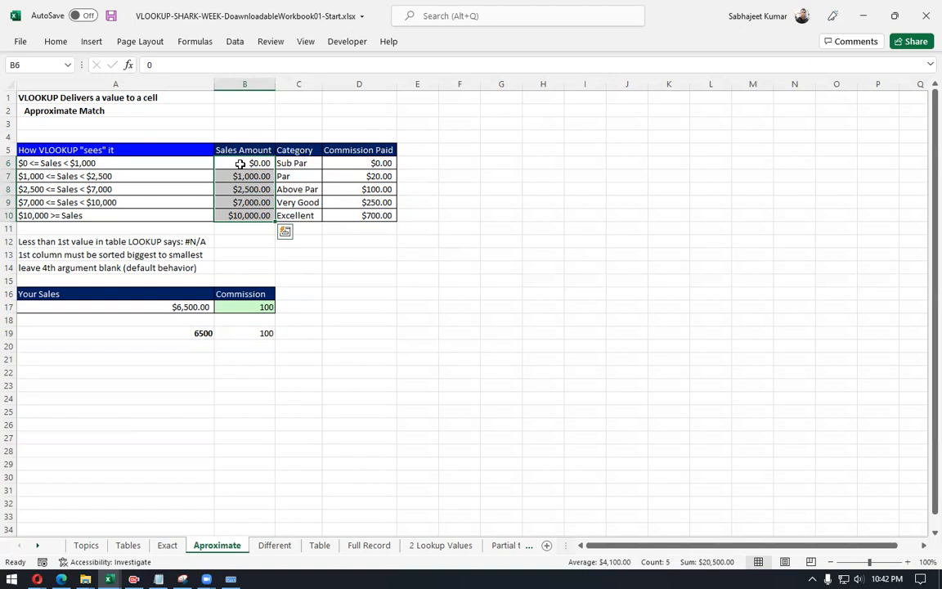
pyautogui.moveTo(240, 163); pyautogui.dragTo(252, 215)
# Step: Copy the commission table B5:D10 to E14 and autofit the widths of the pasted columns
pyautogui.moveTo(247, 154); pyautogui.dragTo(375, 215)
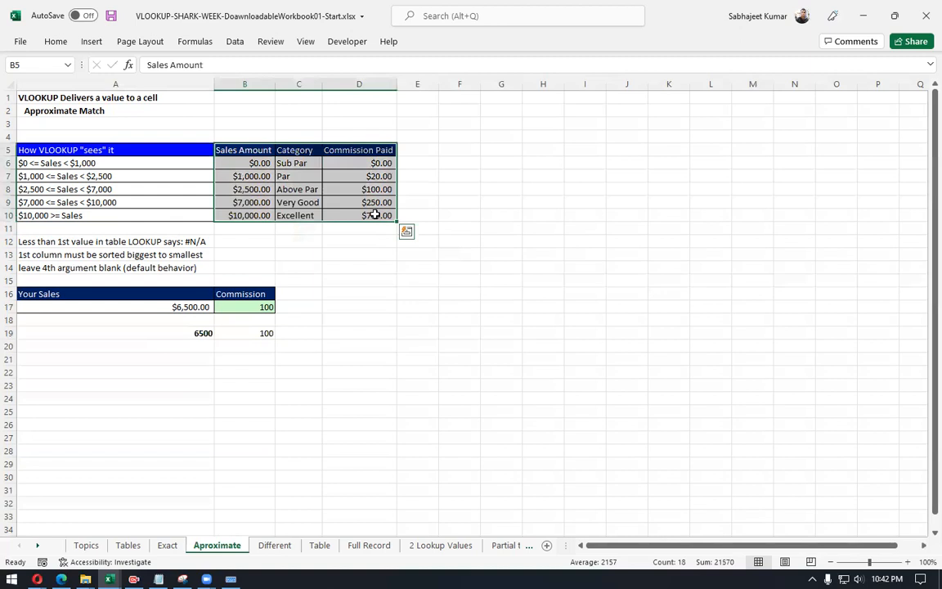
pyautogui.hotkey('ctrl', 'c')
pyautogui.click(419, 266)
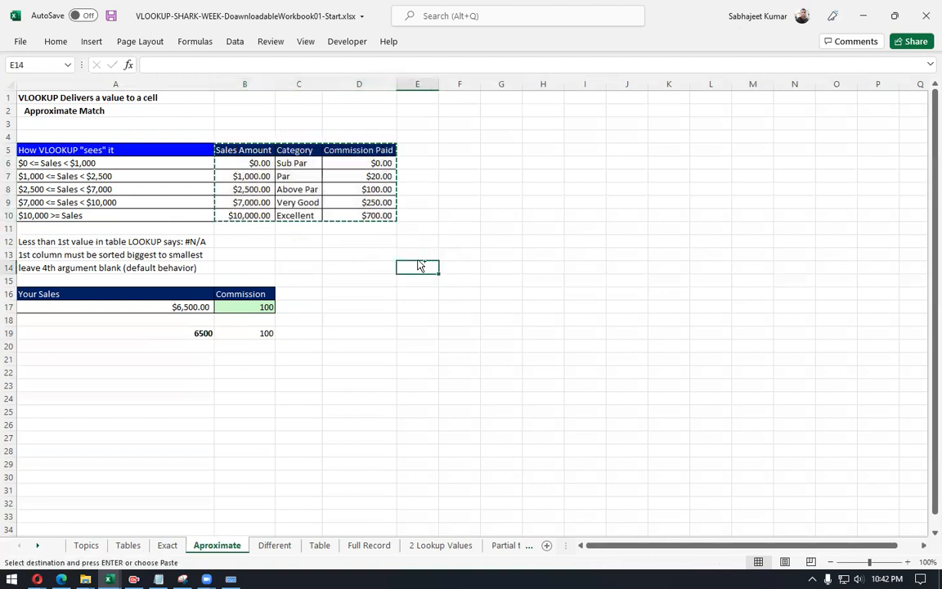
pyautogui.hotkey('ctrl', 'v')
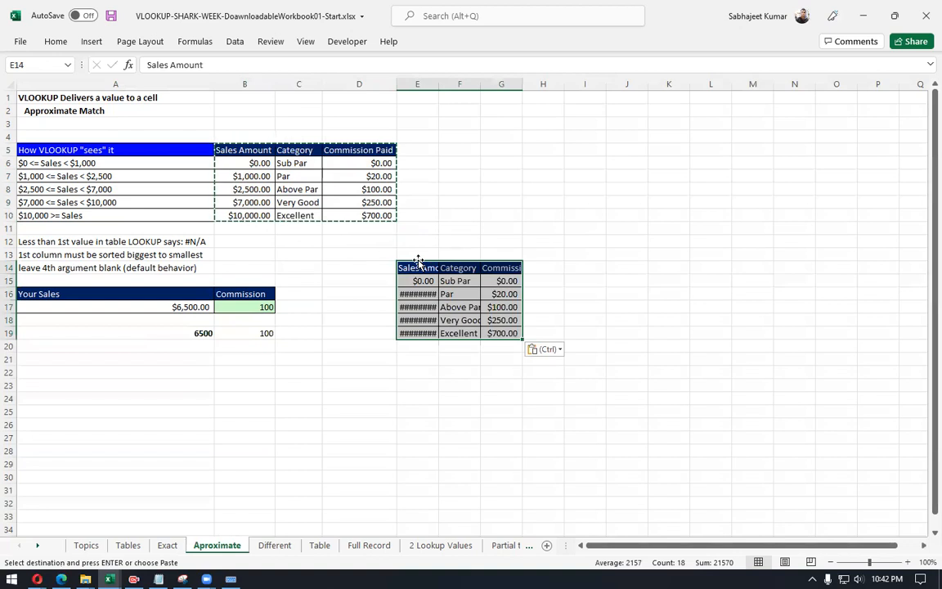
pyautogui.press('alt')
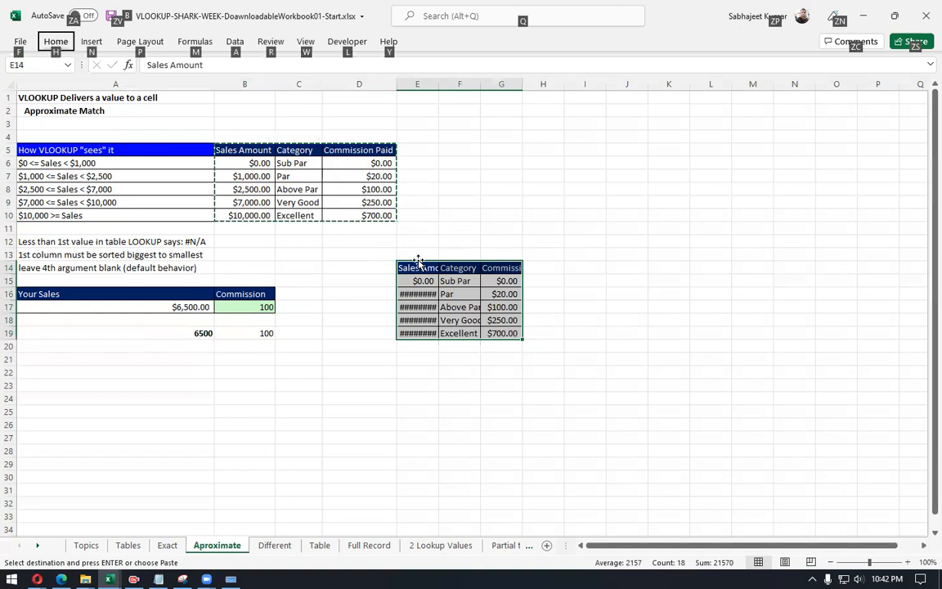
pyautogui.press('h')
pyautogui.press('o')
pyautogui.press('i')
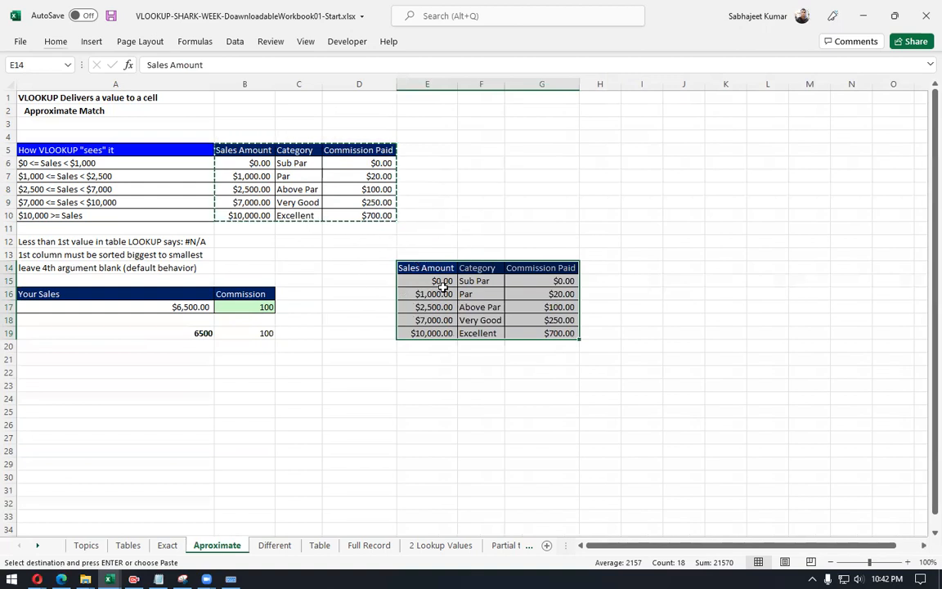
# Step: Add filters to the copied table at E14 and sort it by Sales Amount from largest to smallest
pyautogui.click(431, 269)
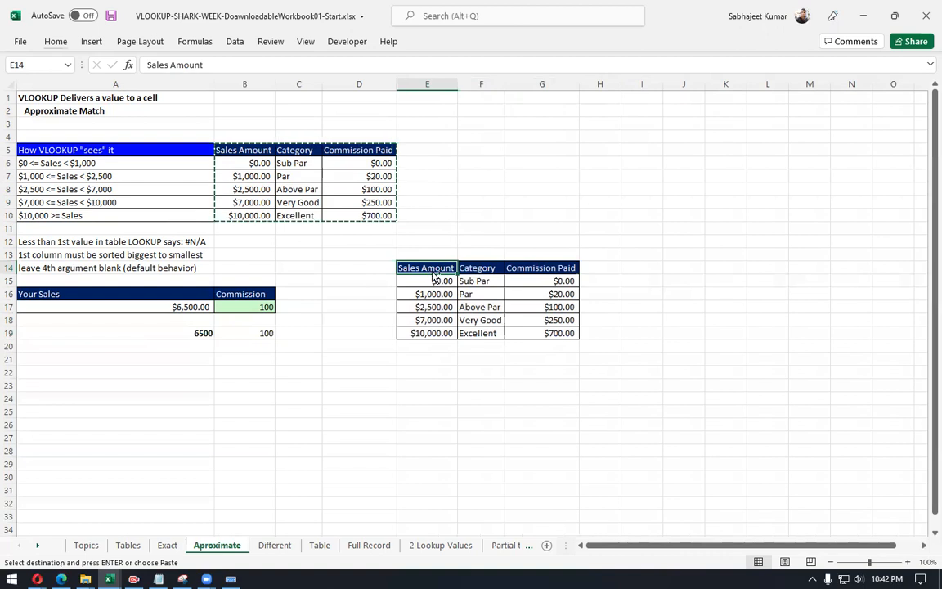
pyautogui.hotkey('ctrl', 'v')
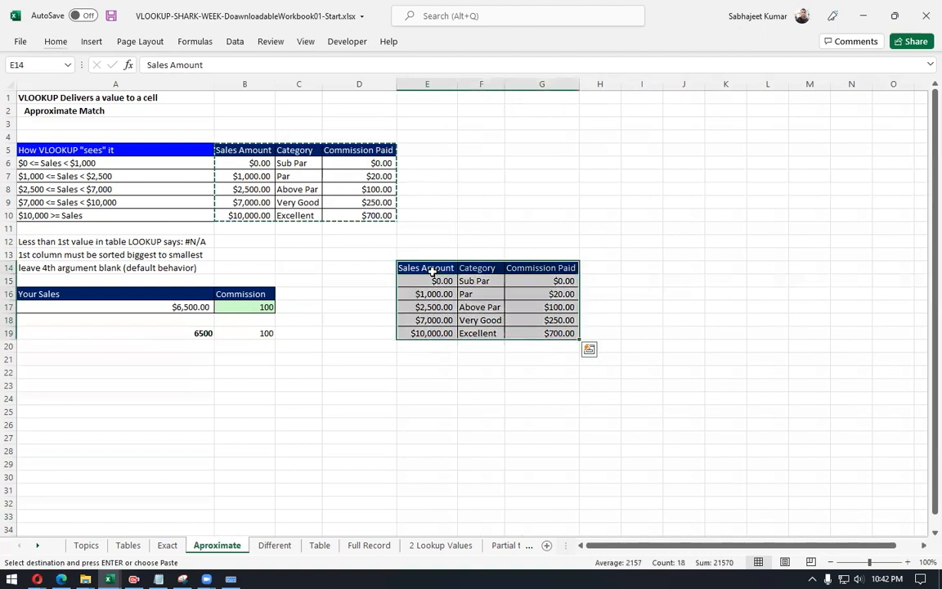
pyautogui.hotkey('ctrl', 'shift', 'l')
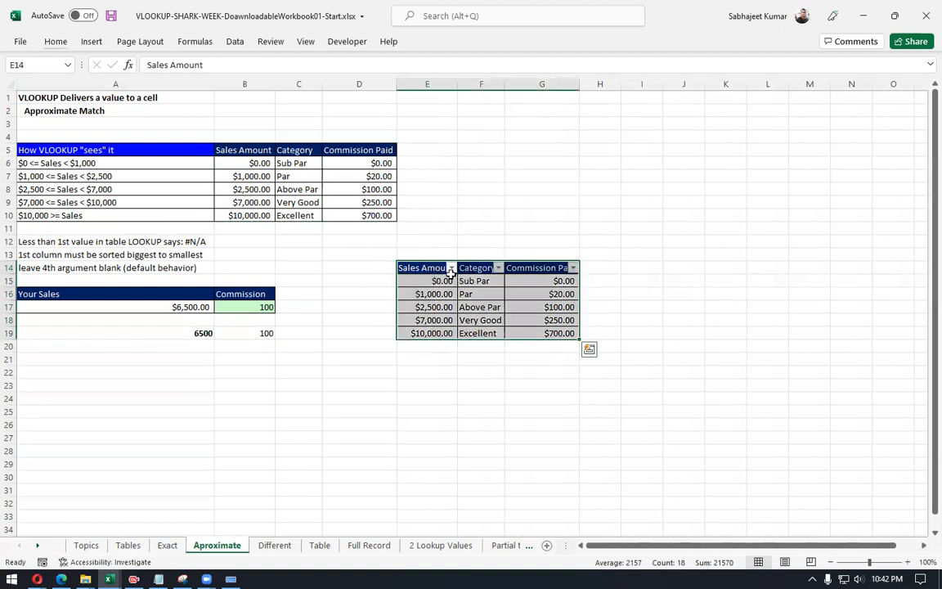
pyautogui.hotkey('alt', 'Down')
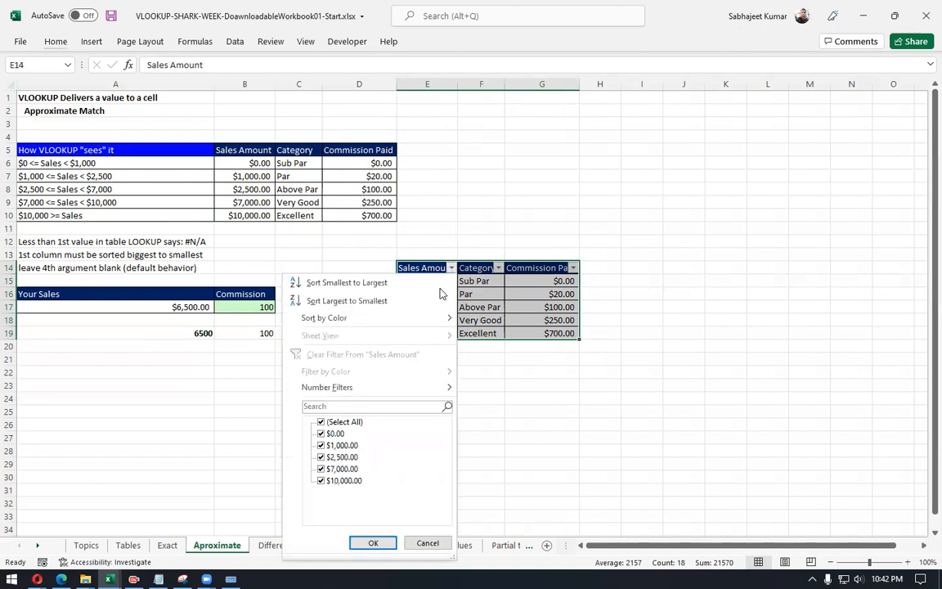
pyautogui.click(359, 284)
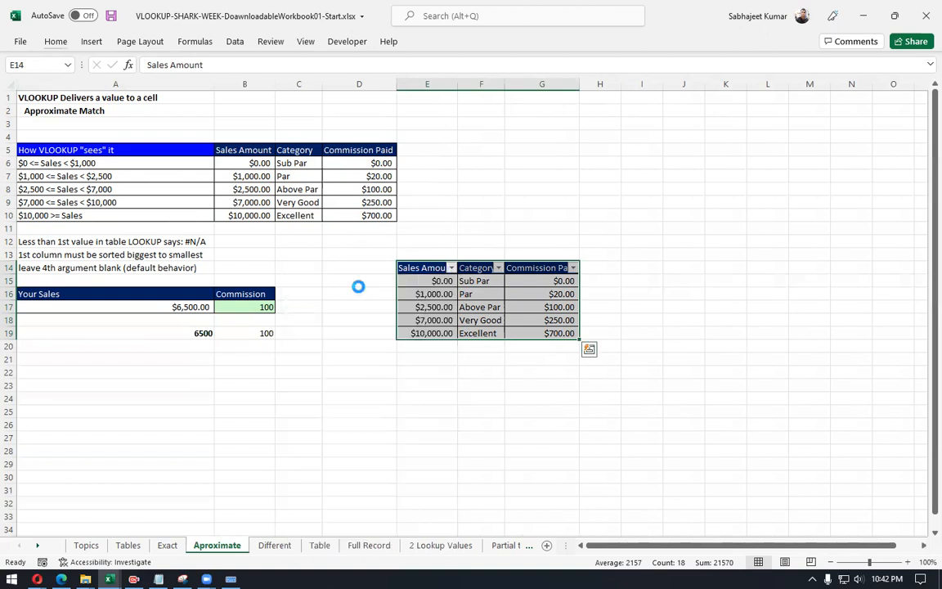
pyautogui.click(452, 268)
pyautogui.click(396, 302)
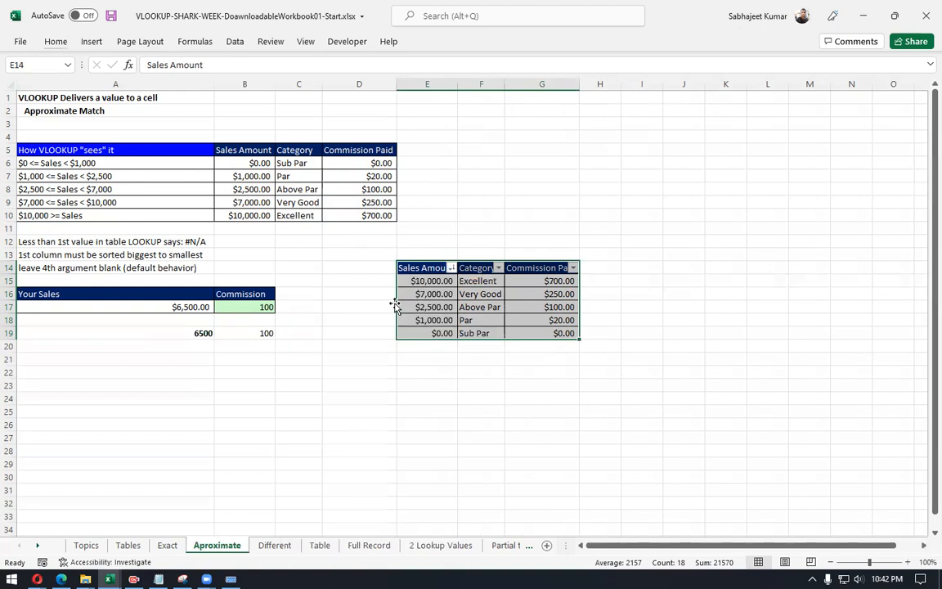
pyautogui.click(470, 356)
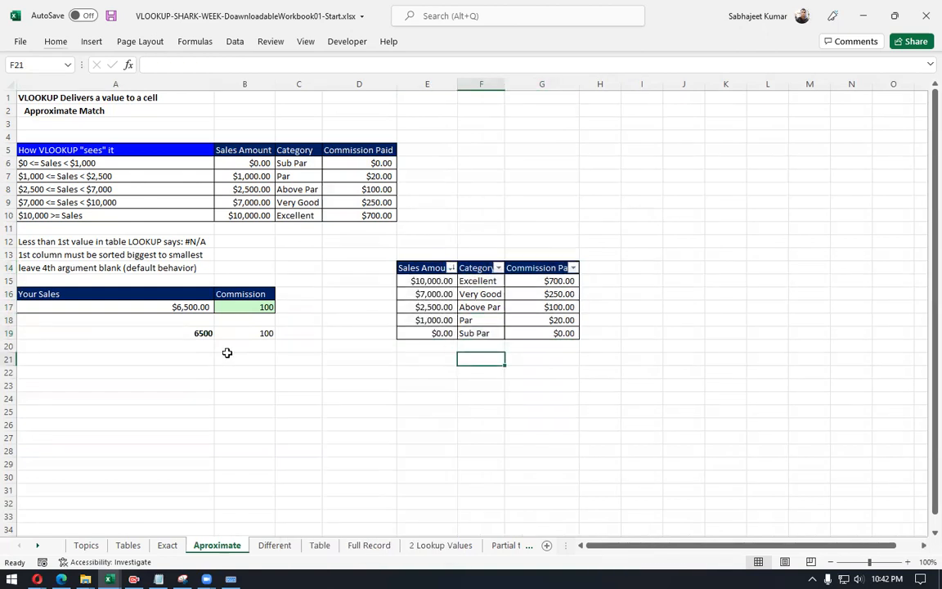
# Step: Enter 6500 in E22 as the sales amount for the copied table
pyautogui.click(426, 373)
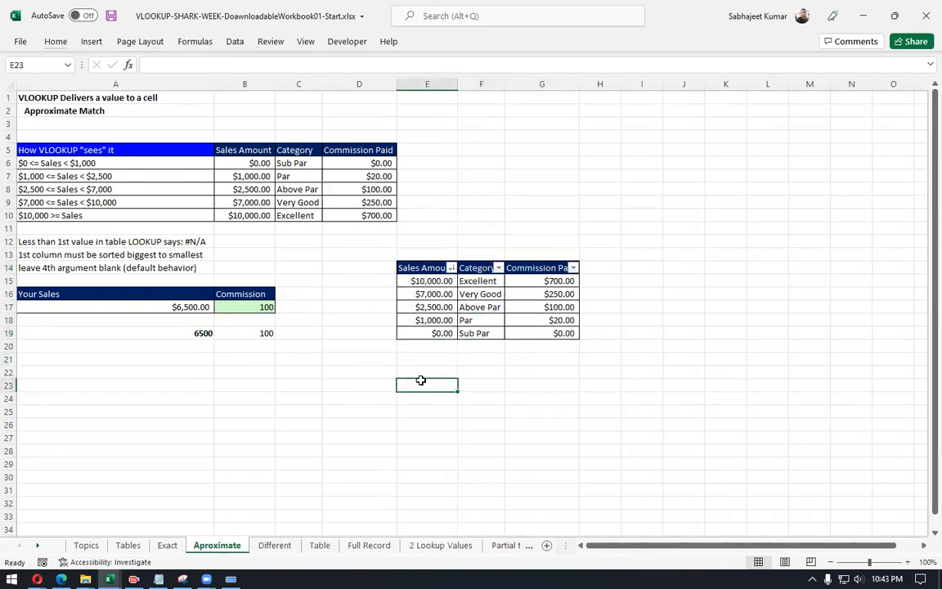
pyautogui.write('6500')
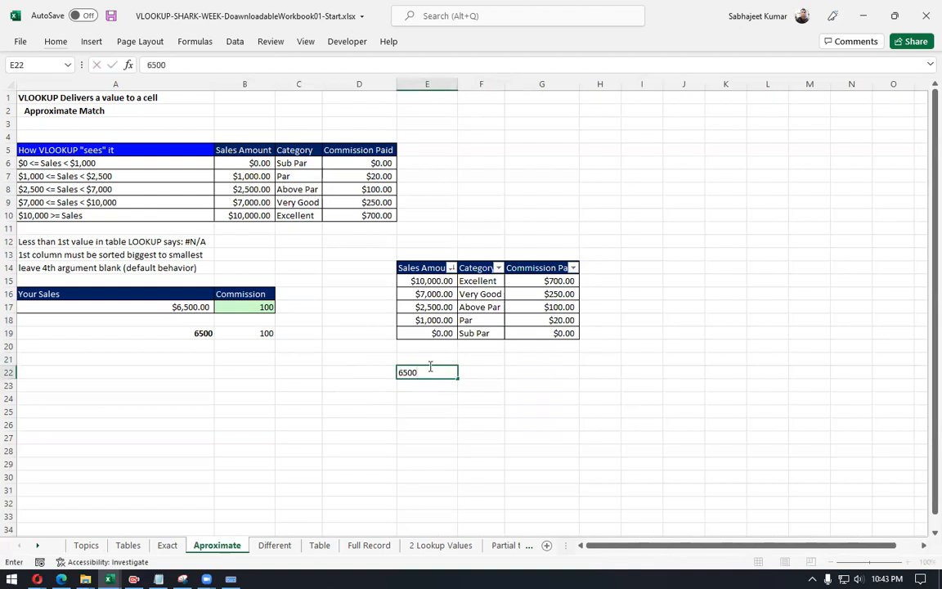
pyautogui.press('Tab')
# Step: Enter the formula =VLOOKUP(E22,E15:G19,3,1) in F22 and check its match-type argument
pyautogui.write('=')
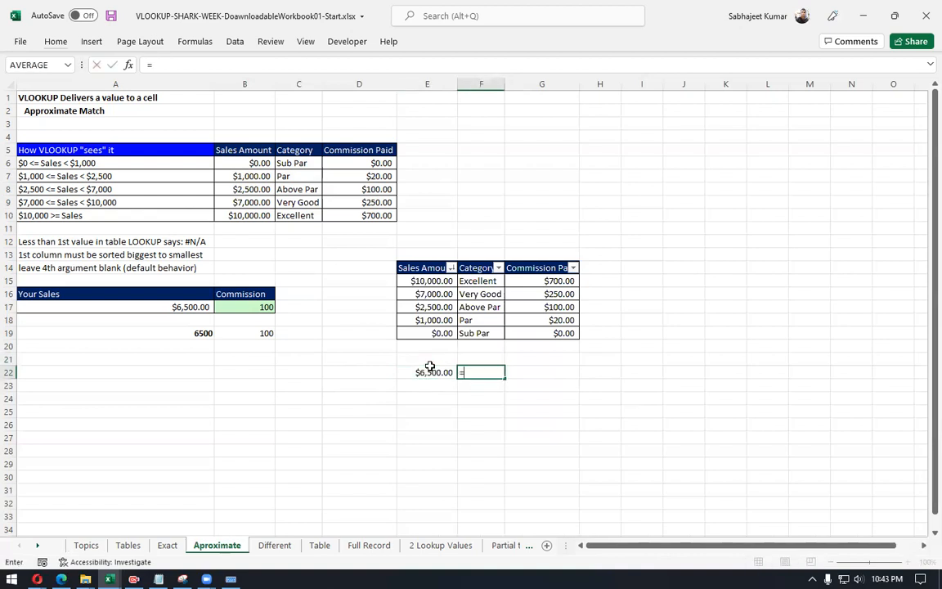
pyautogui.write('vlo')
pyautogui.press('Tab')
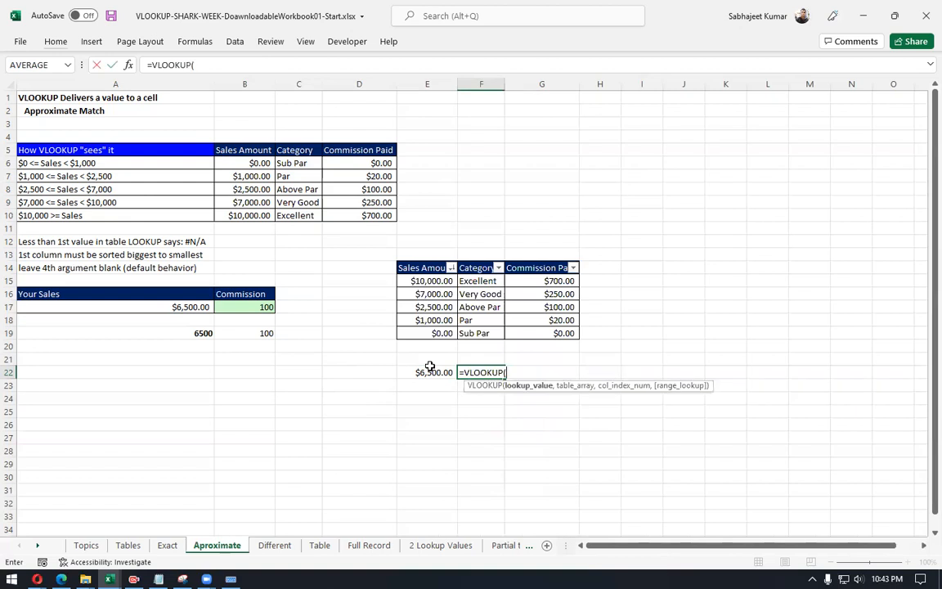
pyautogui.click(430, 367)
pyautogui.write(',')
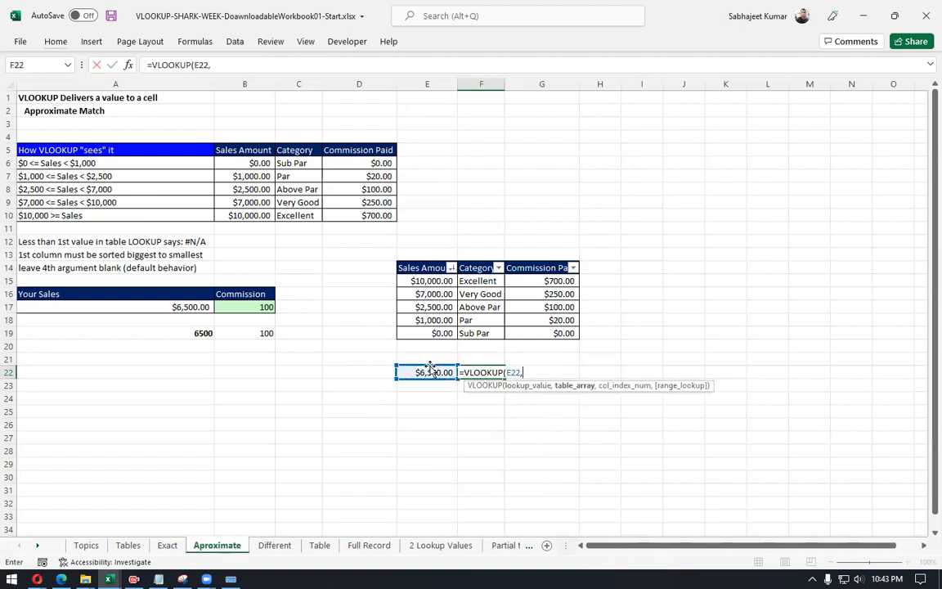
pyautogui.moveTo(410, 279); pyautogui.dragTo(520, 330)
pyautogui.write(',')
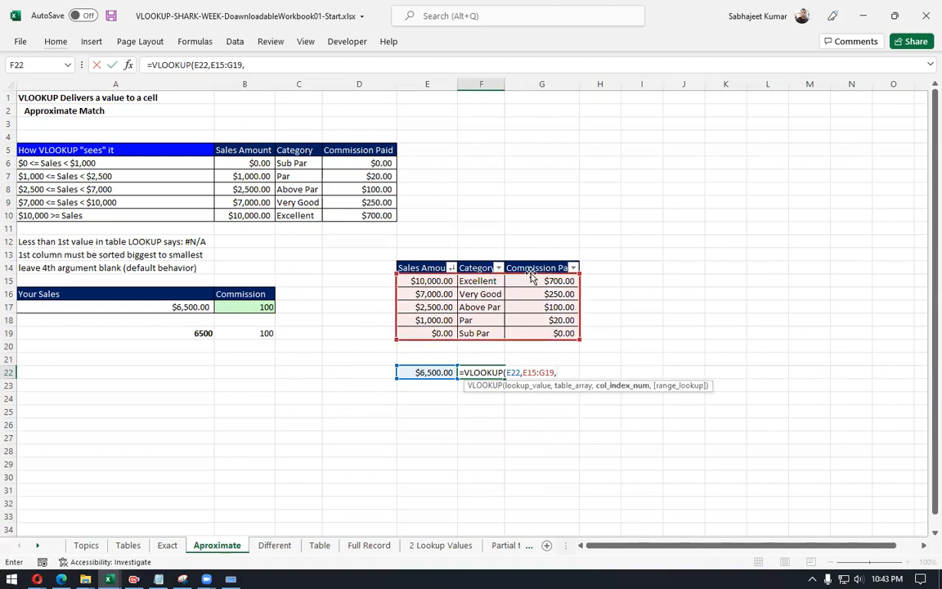
pyautogui.write('3,1')
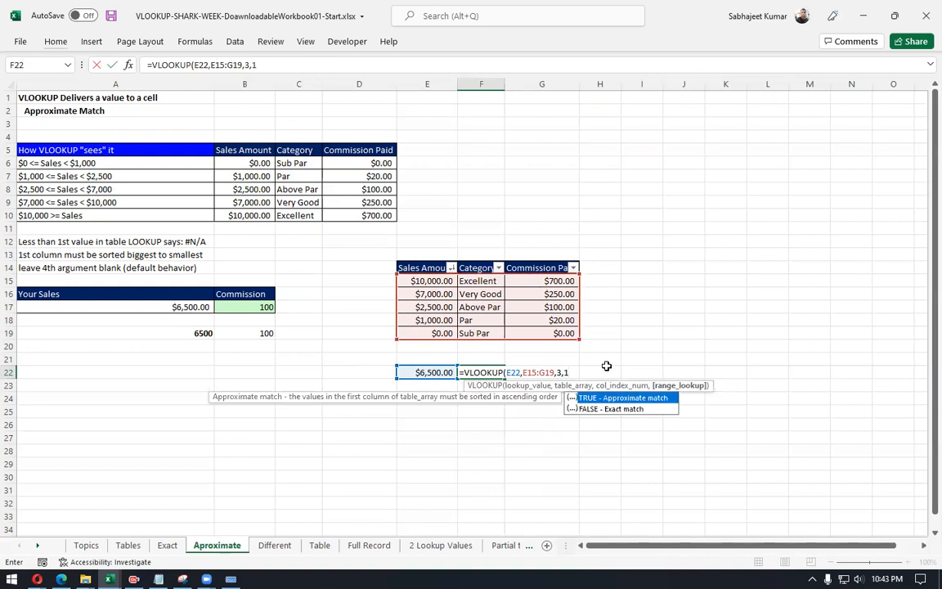
pyautogui.press('Return')
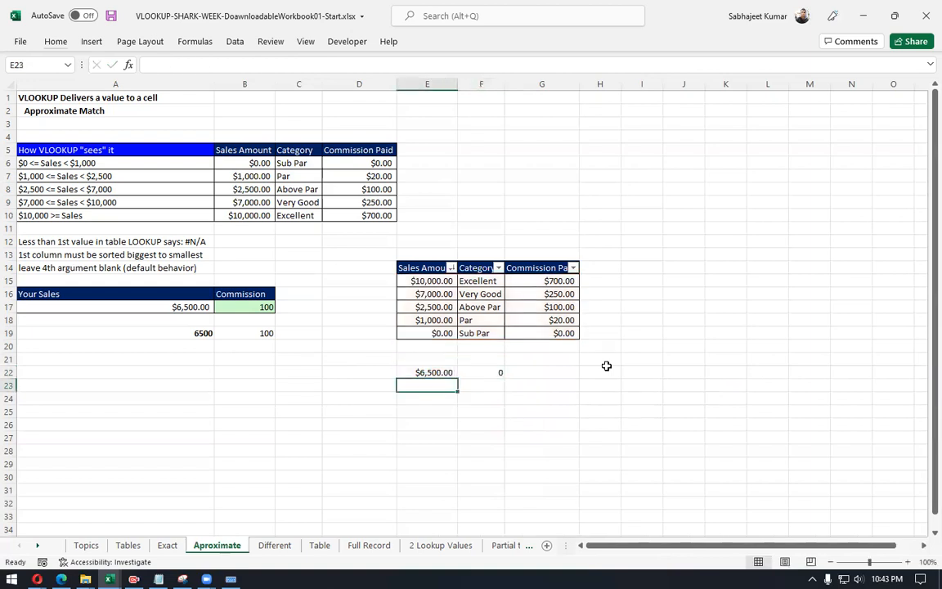
pyautogui.moveTo(431, 373); pyautogui.dragTo(496, 372)
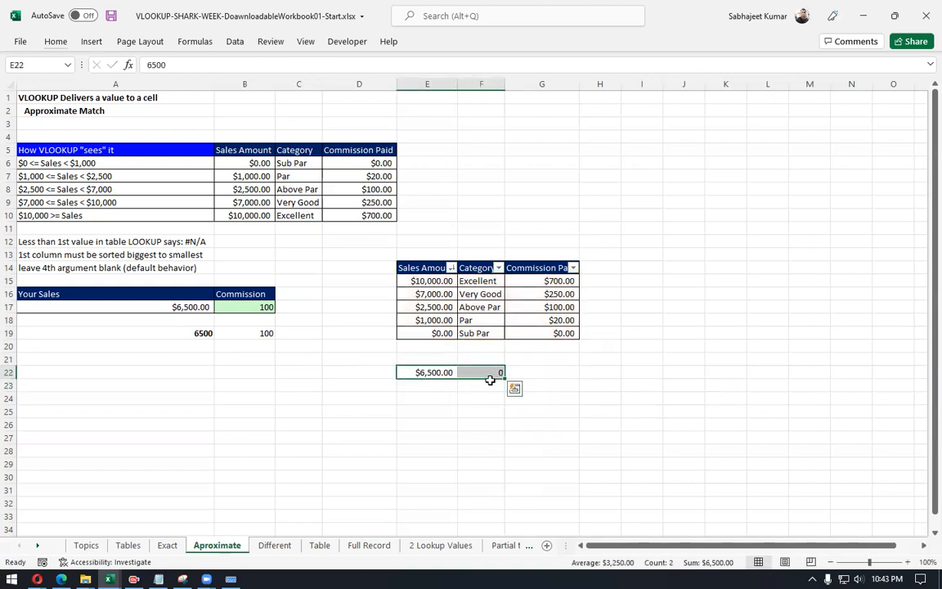
pyautogui.click(476, 372)
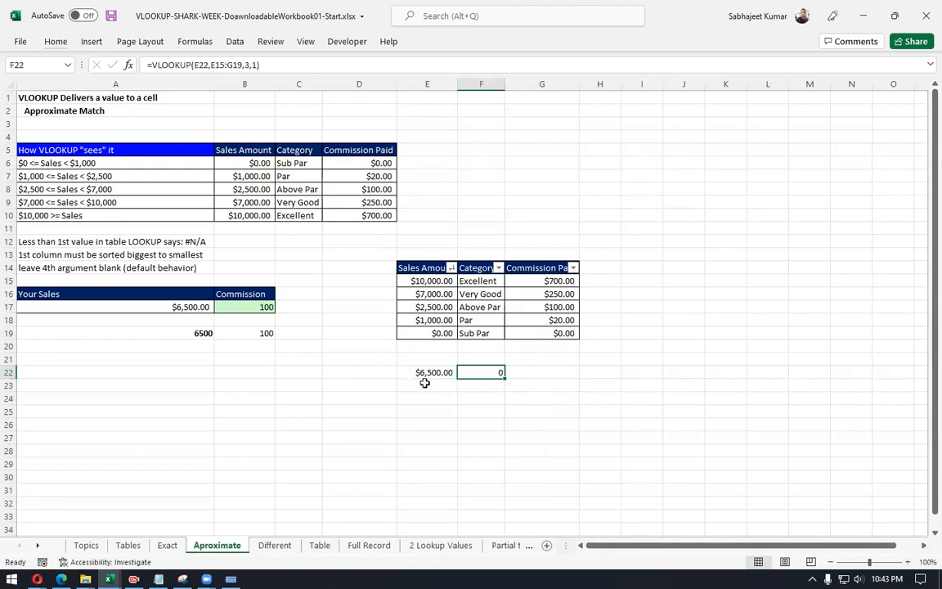
pyautogui.click(251, 65)
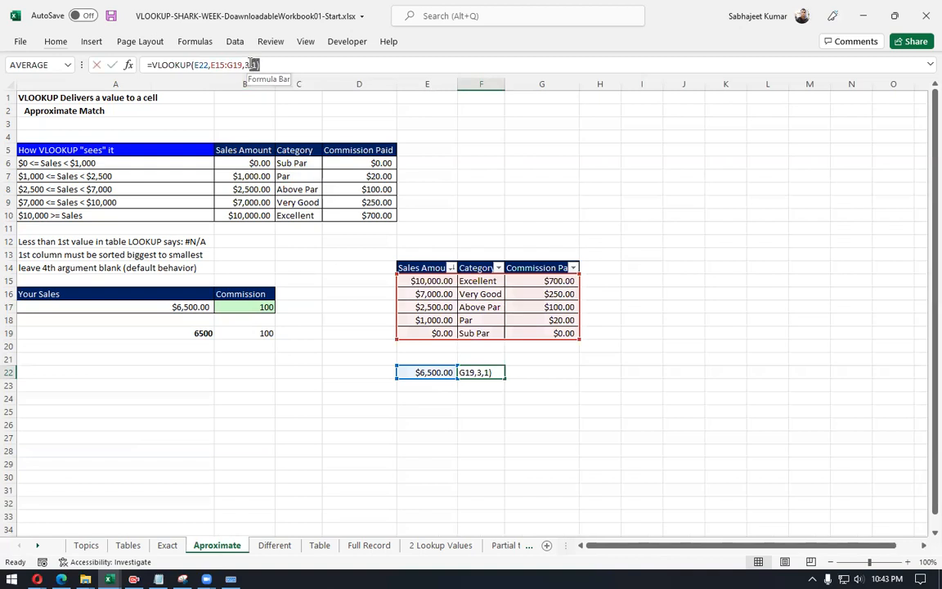
pyautogui.doubleClick(253, 65)
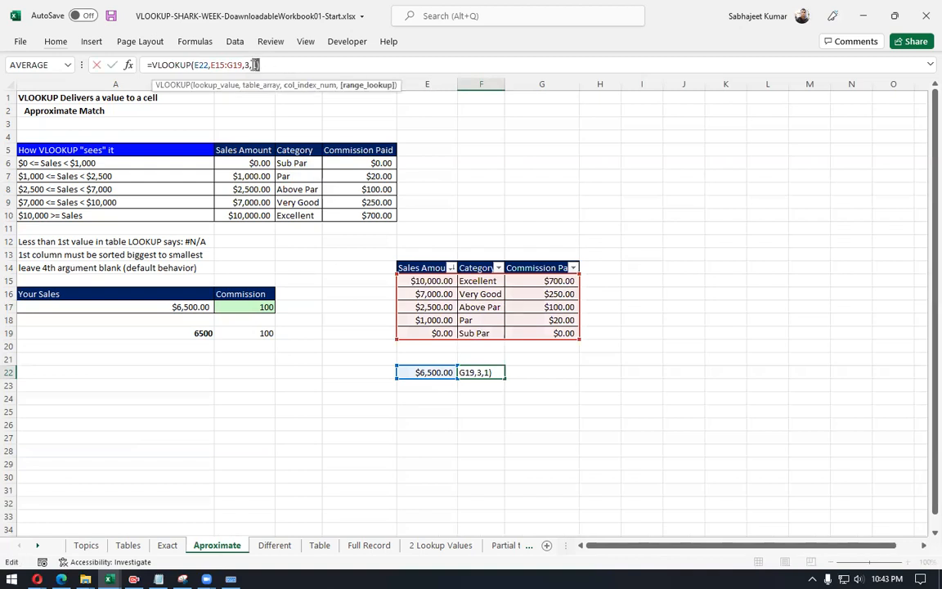
pyautogui.hotkey('ctrl', 'Return')
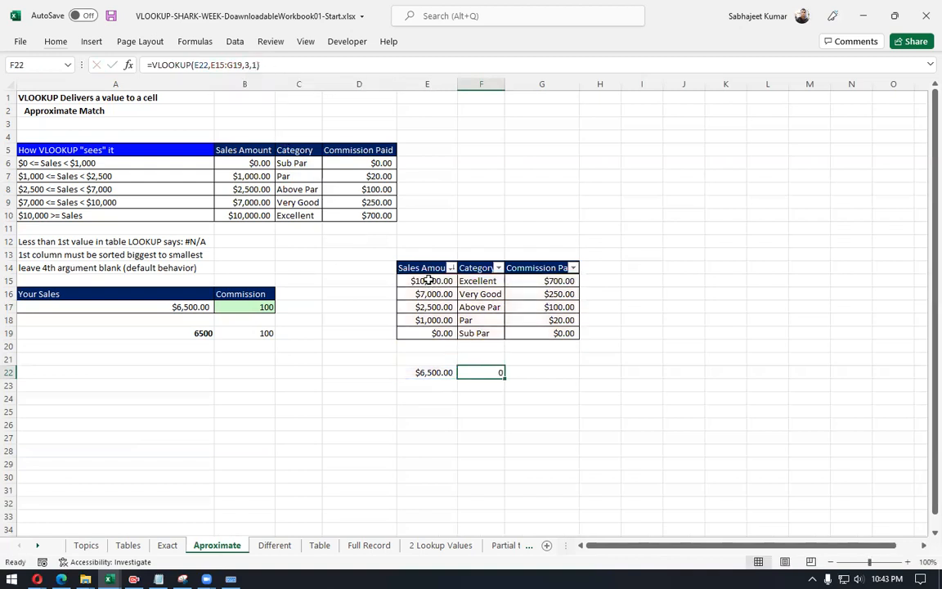
# Step: Sort the copied table at E14 by Sales Amount from smallest to largest and compare the F22 result with the matching row
pyautogui.moveTo(405, 266); pyautogui.dragTo(536, 338)
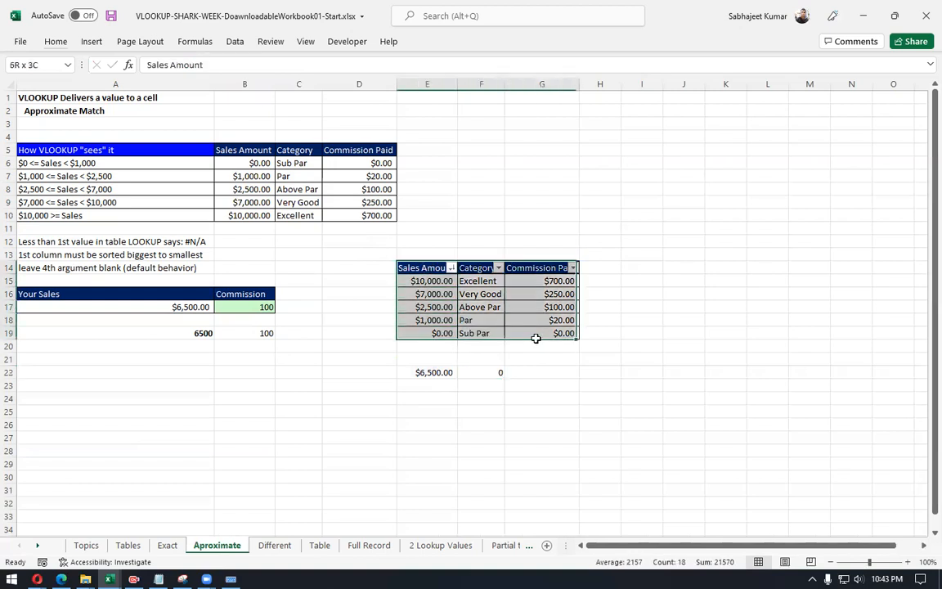
pyautogui.click(451, 267)
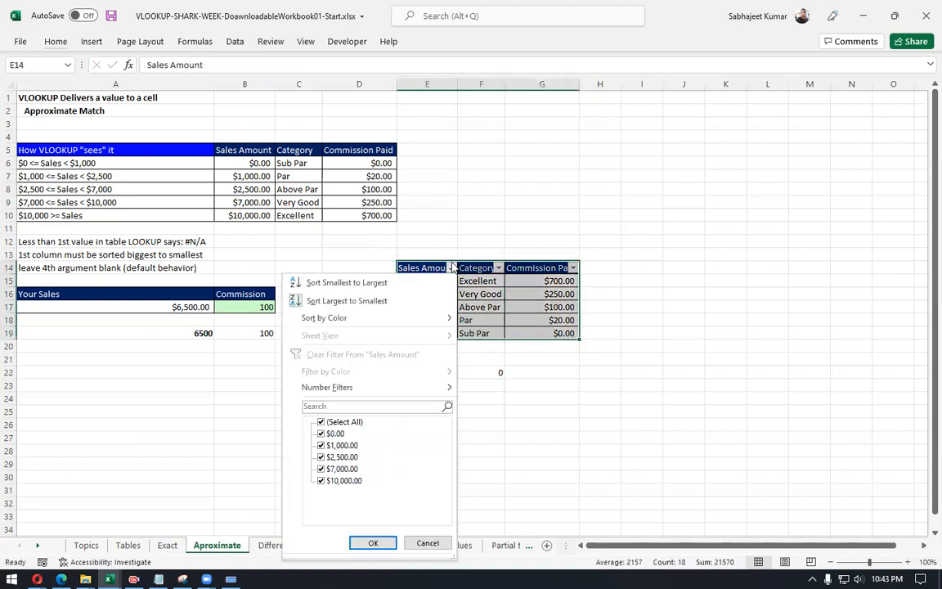
pyautogui.click(365, 282)
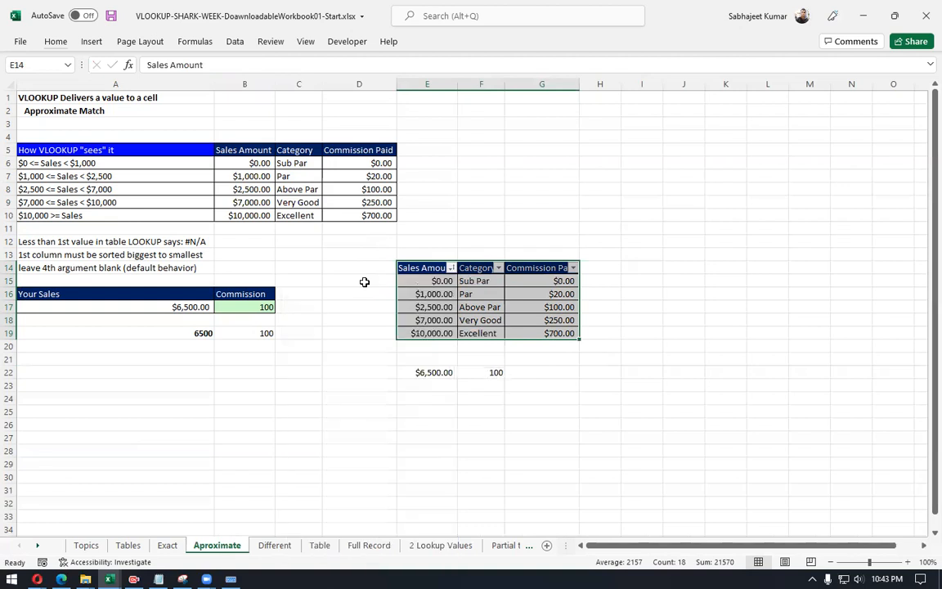
pyautogui.moveTo(424, 372); pyautogui.dragTo(489, 370)
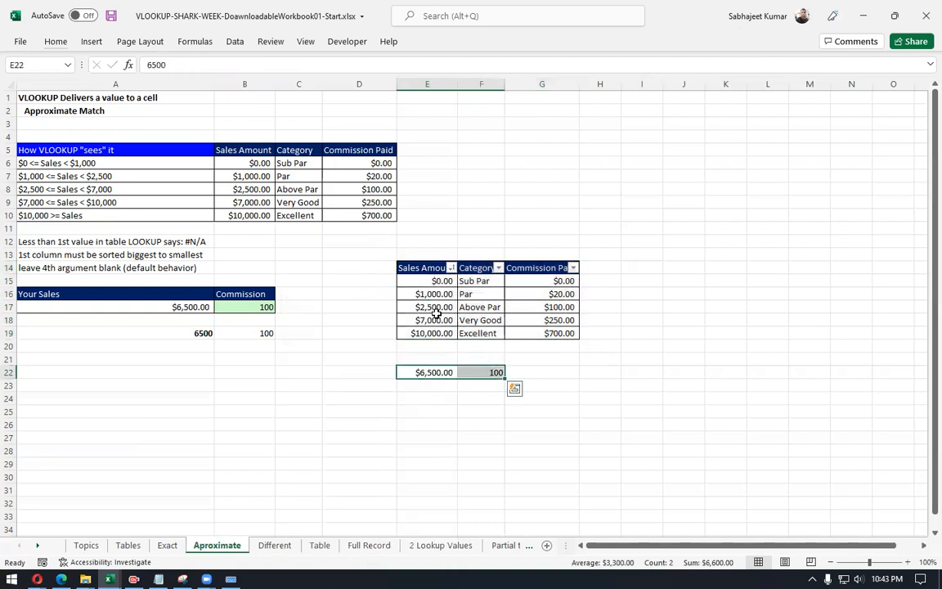
pyautogui.moveTo(420, 320); pyautogui.dragTo(532, 304)
pyautogui.click(532, 304)
pyautogui.moveTo(410, 307); pyautogui.dragTo(550, 304)
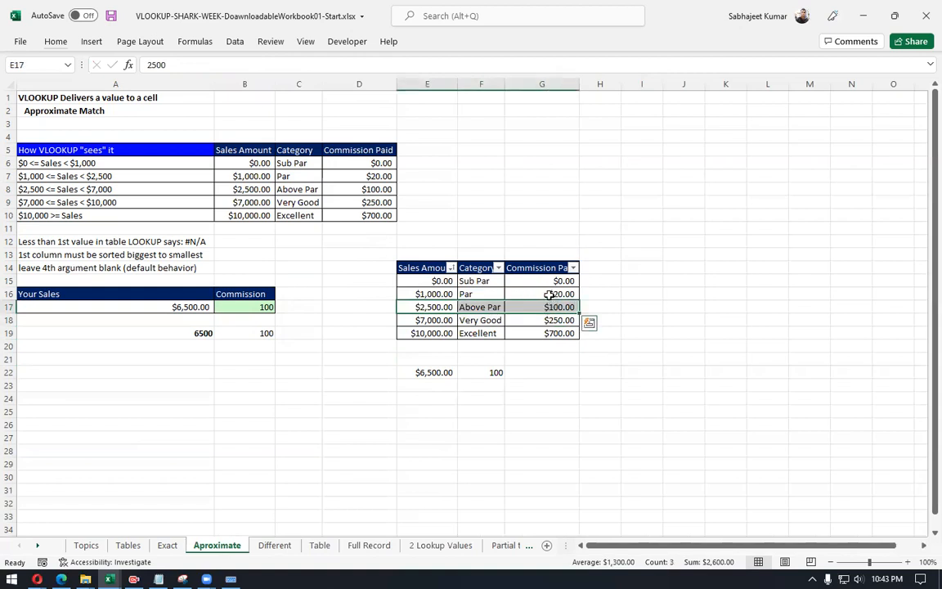
# Step: Enter the title Marksheet in J1 and the label Annual in J3
pyautogui.press('Up')
pyautogui.press('Up')
pyautogui.press('Up')
pyautogui.press('Up')
pyautogui.press('Up')
pyautogui.press('Up')
pyautogui.press('Up')
pyautogui.press('Up')
pyautogui.press('Up')
pyautogui.press('Up')
pyautogui.press('Up')
pyautogui.press('Up')
pyautogui.press('Up')
pyautogui.press('Up')
pyautogui.press('Up')
pyautogui.press('Up')
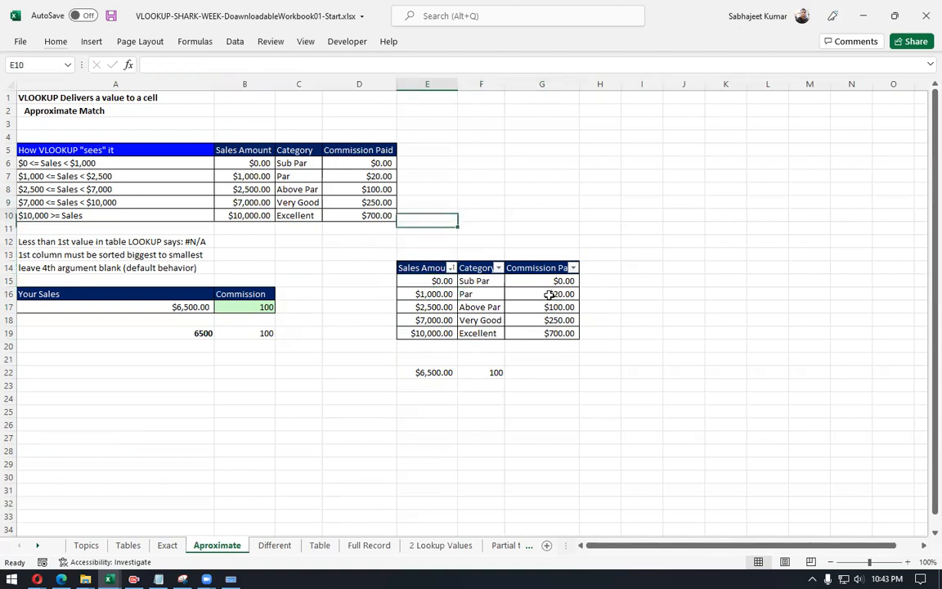
pyautogui.press('Right')
pyautogui.press('Right')
pyautogui.press('Right')
pyautogui.press('Right')
pyautogui.press('Right')
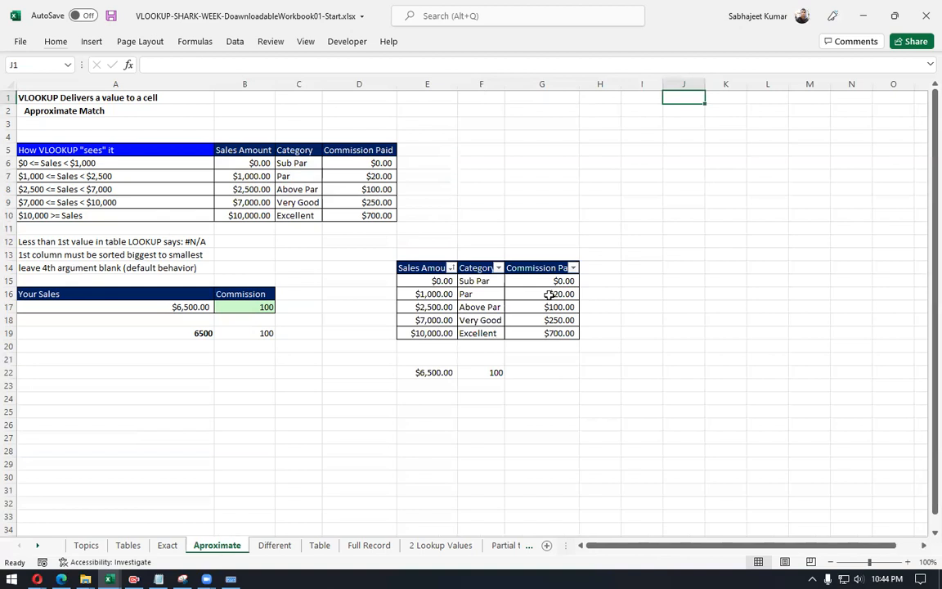
pyautogui.write('Marks')
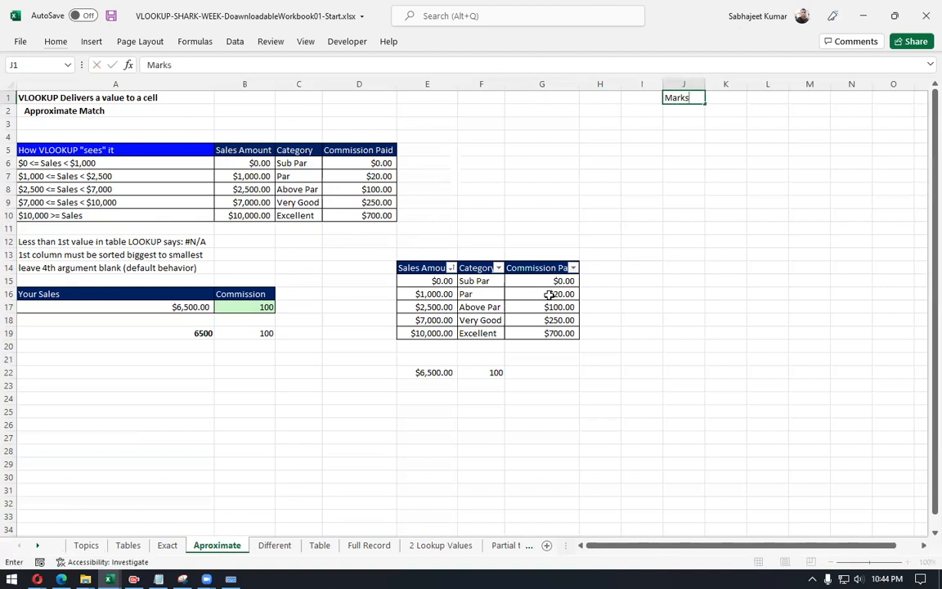
pyautogui.write('heet')
pyautogui.press('Return')
pyautogui.press('Return')
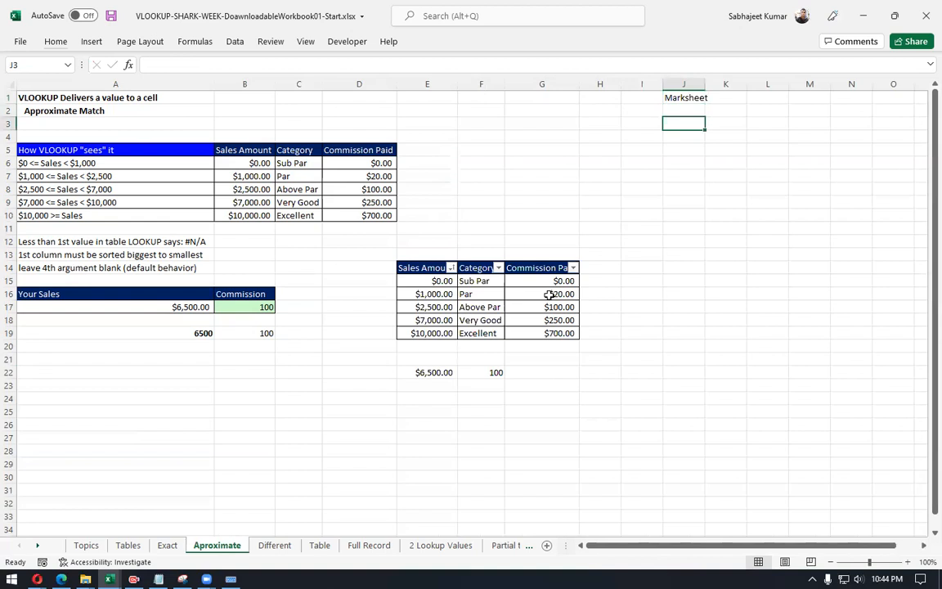
pyautogui.write('Annual')
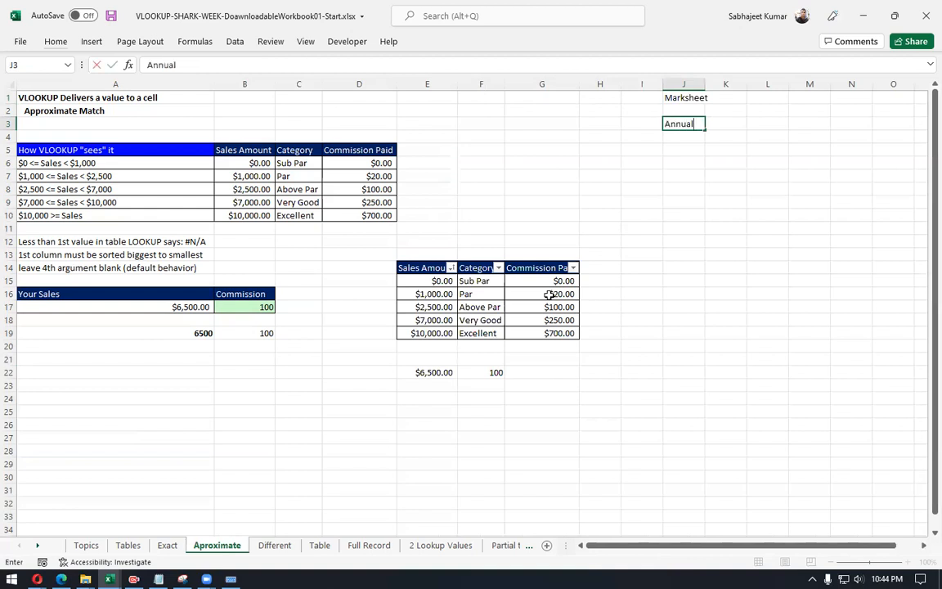
pyautogui.press('Return')
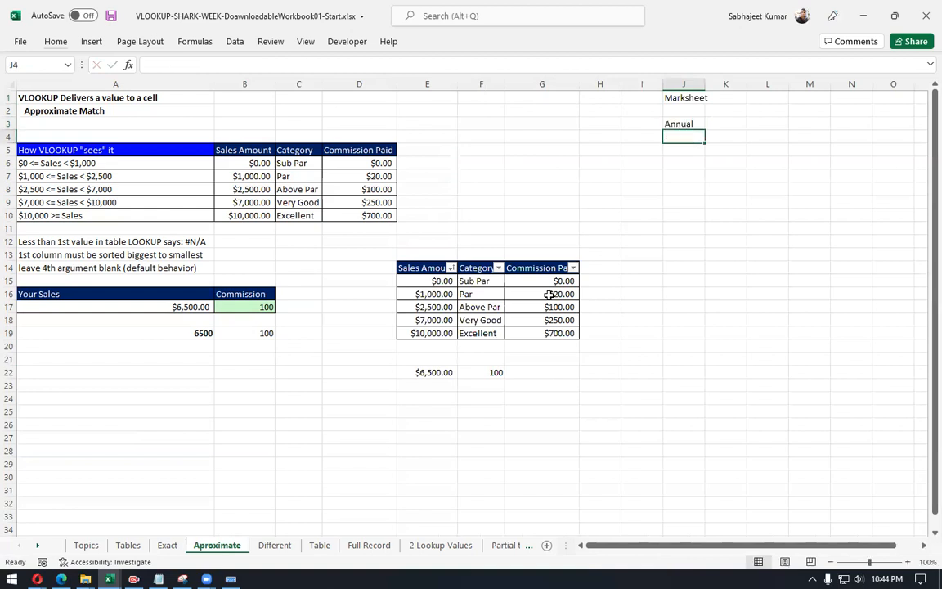
# Step: Enter the column headers Name, Marks and Grading in J5:L5 and make them bold
pyautogui.press('Return')
pyautogui.write('Name')
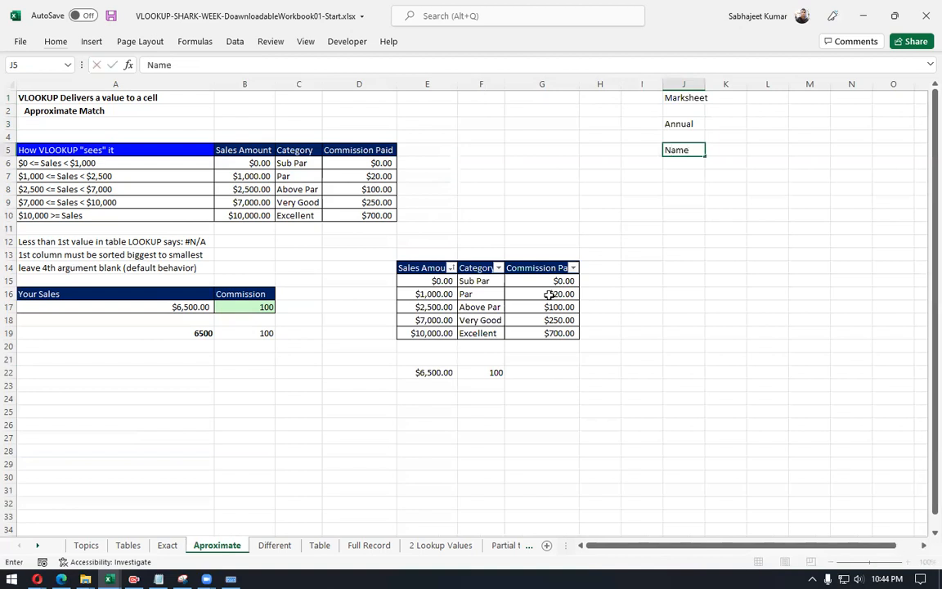
pyautogui.press('Tab')
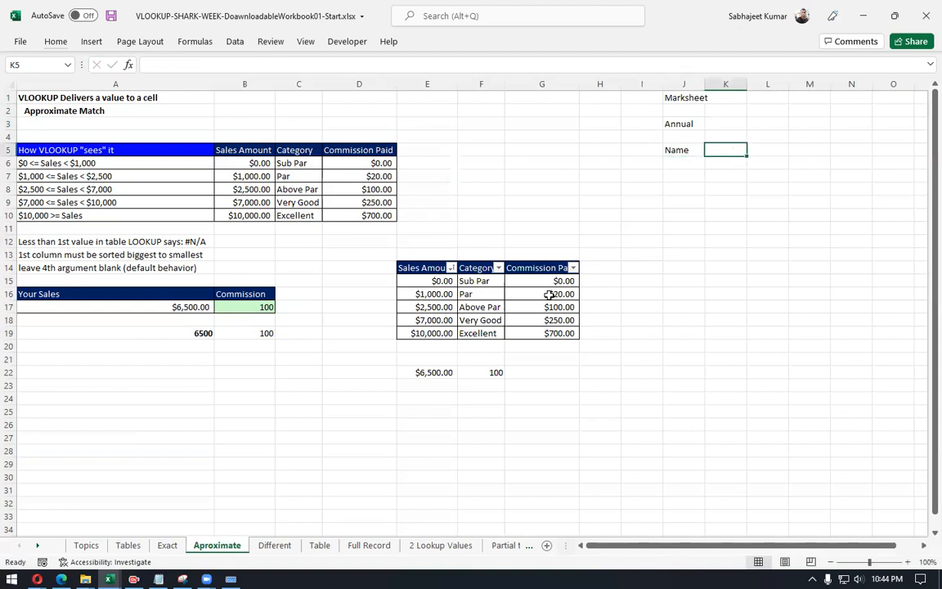
pyautogui.write('Marks')
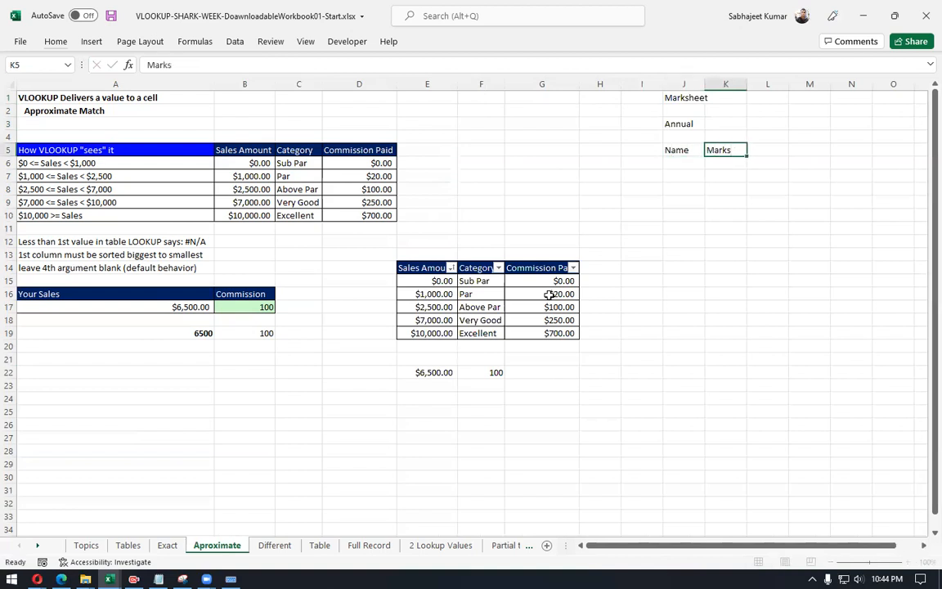
pyautogui.press('Tab')
pyautogui.write('Grading')
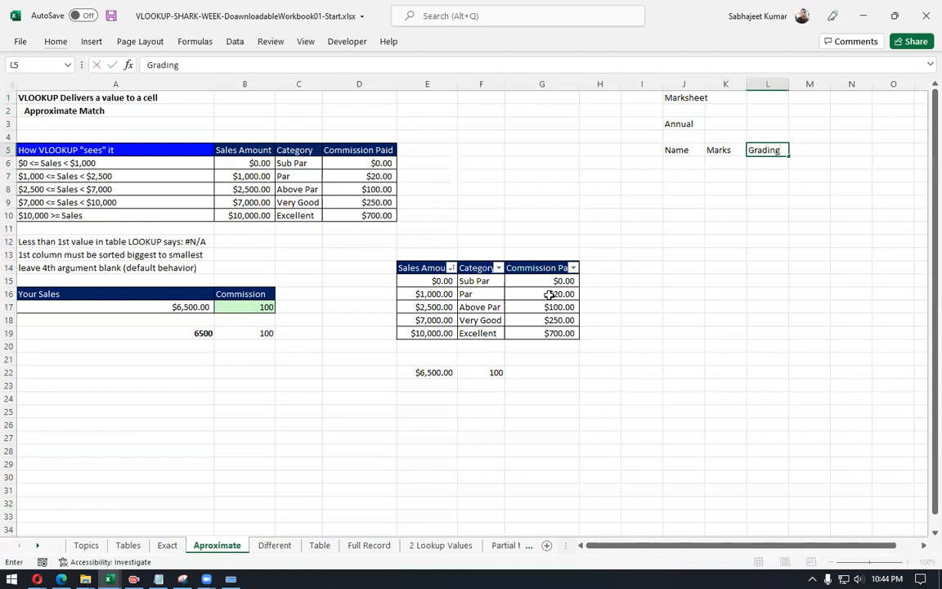
pyautogui.press('Return')
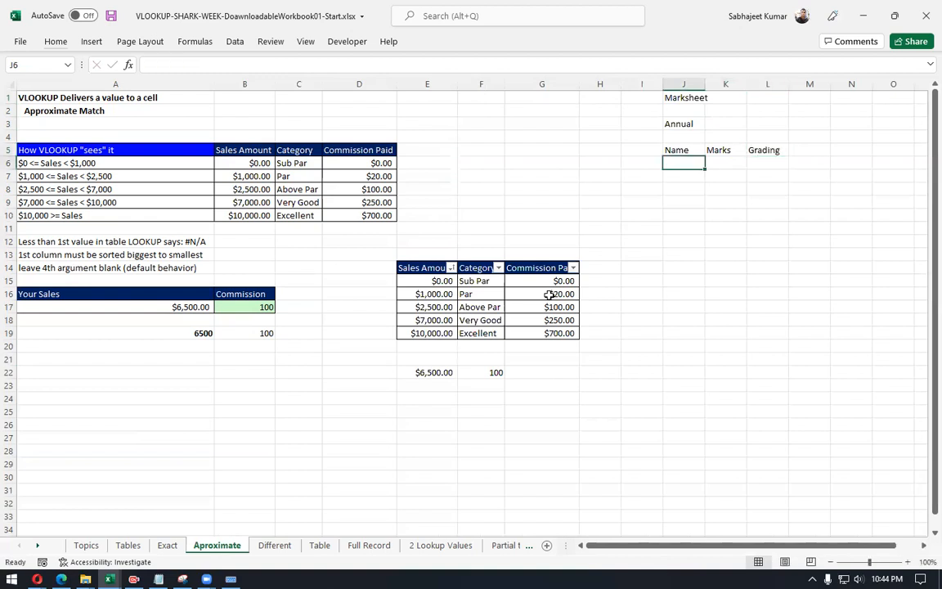
pyautogui.press('Up')
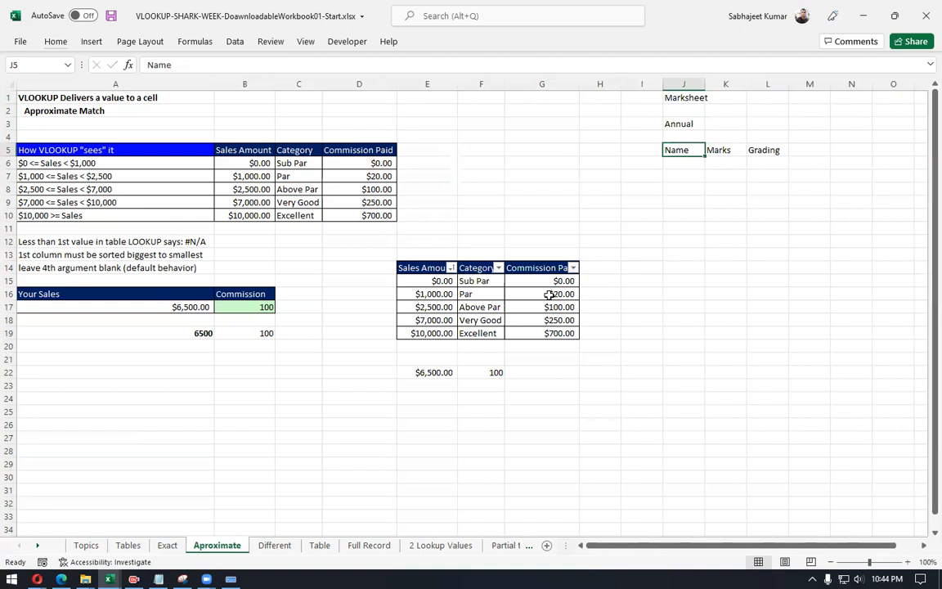
pyautogui.hotkey('shift', 'Right')
pyautogui.hotkey('shift', 'Right')
pyautogui.hotkey('ctrl', 'b')
pyautogui.press('Left')
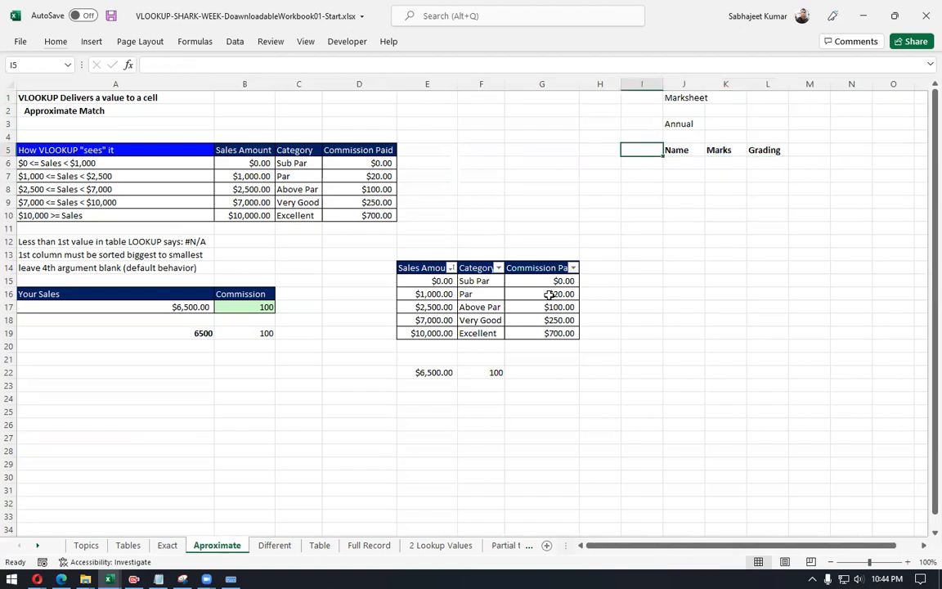
# Step: Fill J6:J9 under the Name header with four students' first names, capitalizing each one
pyautogui.press('Right')
pyautogui.press('Down')
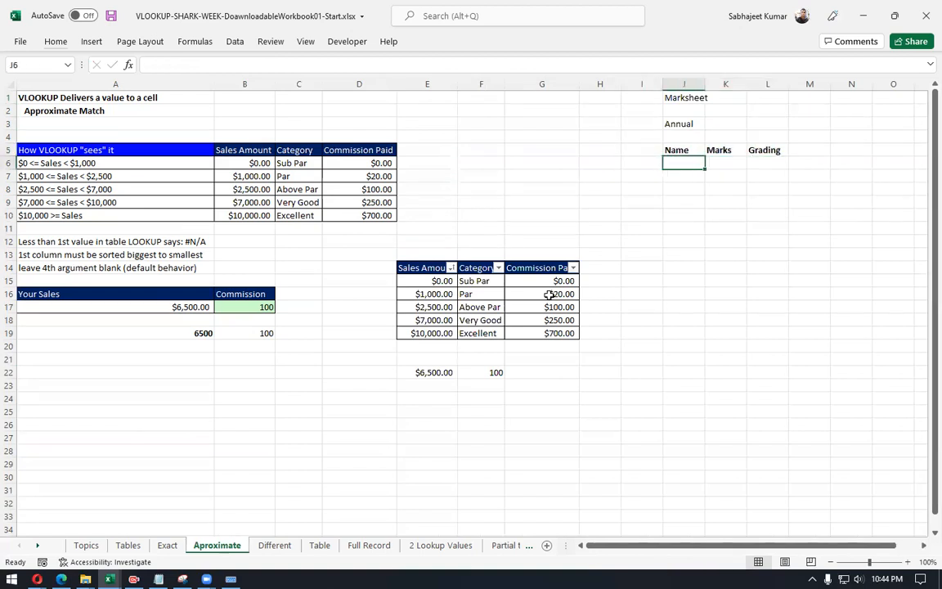
pyautogui.write('Hema')
pyautogui.press('Return')
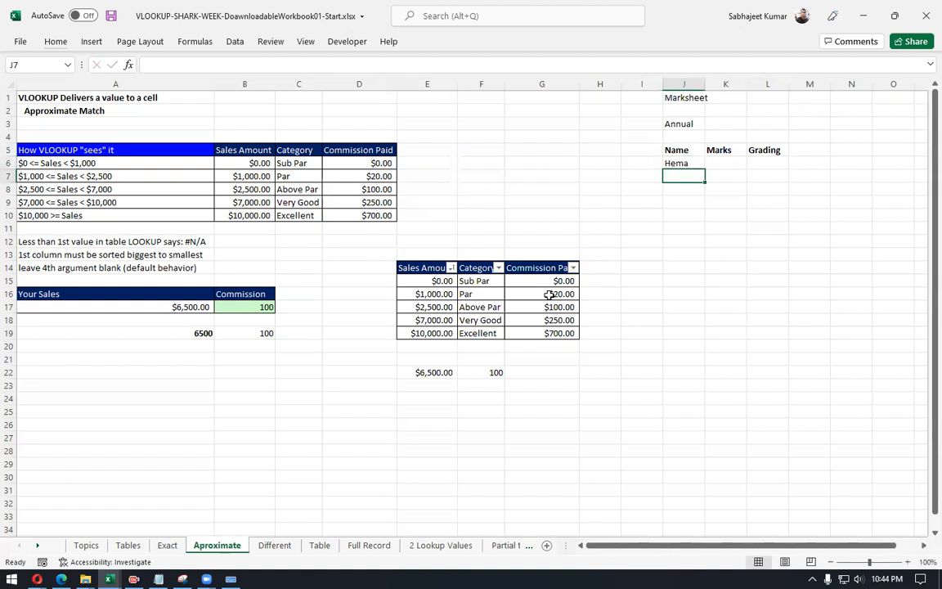
pyautogui.write('Kumar')
pyautogui.press('Return')
pyautogui.write('Tom')
pyautogui.press('Return')
pyautogui.write('Jau')
pyautogui.hotkey('ctrl', 'Return')
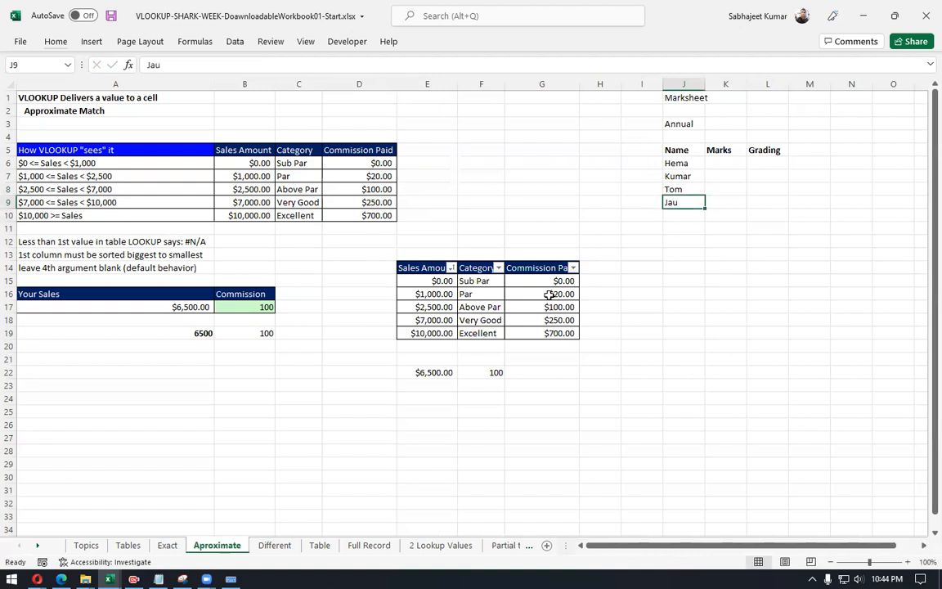
pyautogui.write('jay')
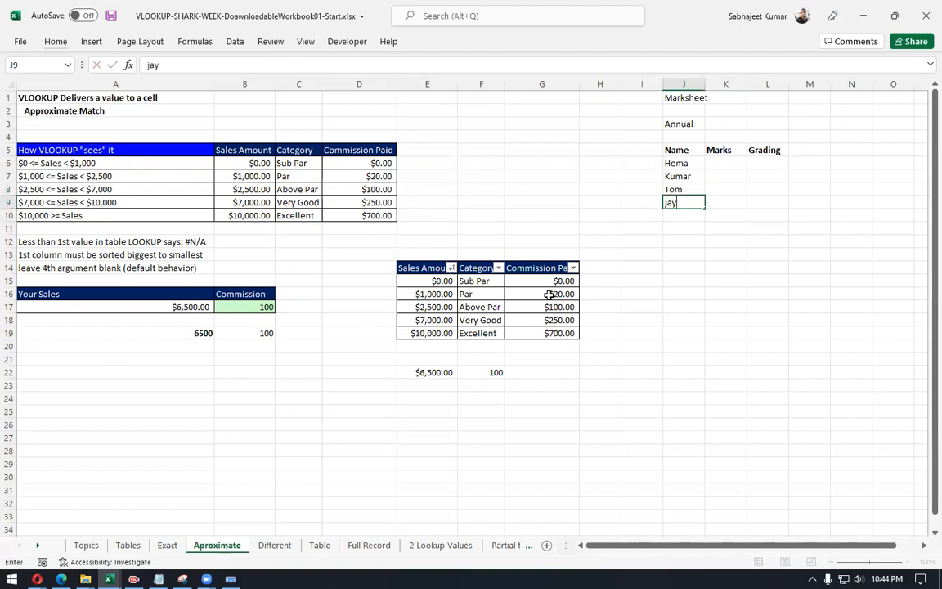
pyautogui.press('BackSpace')
pyautogui.press('BackSpace')
pyautogui.press('BackSpace')
pyautogui.write('Jay')
pyautogui.press('Tab')
# Step: Enter the marks 50 and 60 for the first two students in K6:K7
pyautogui.press('Up')
pyautogui.press('Up')
pyautogui.press('Up')
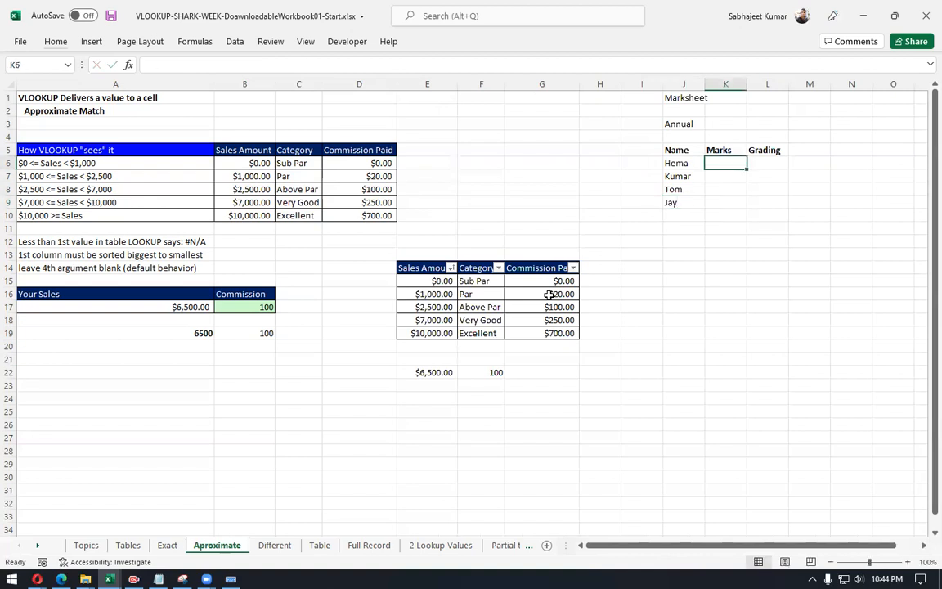
pyautogui.write('50')
pyautogui.press('Return')
pyautogui.write('60')
pyautogui.press('Return')
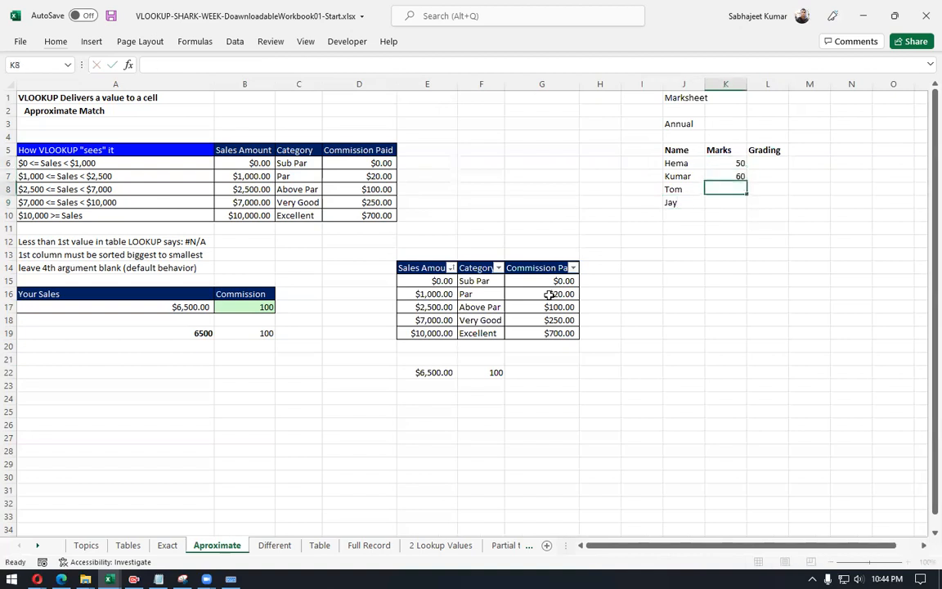
pyautogui.press('Up')
pyautogui.press('Up')
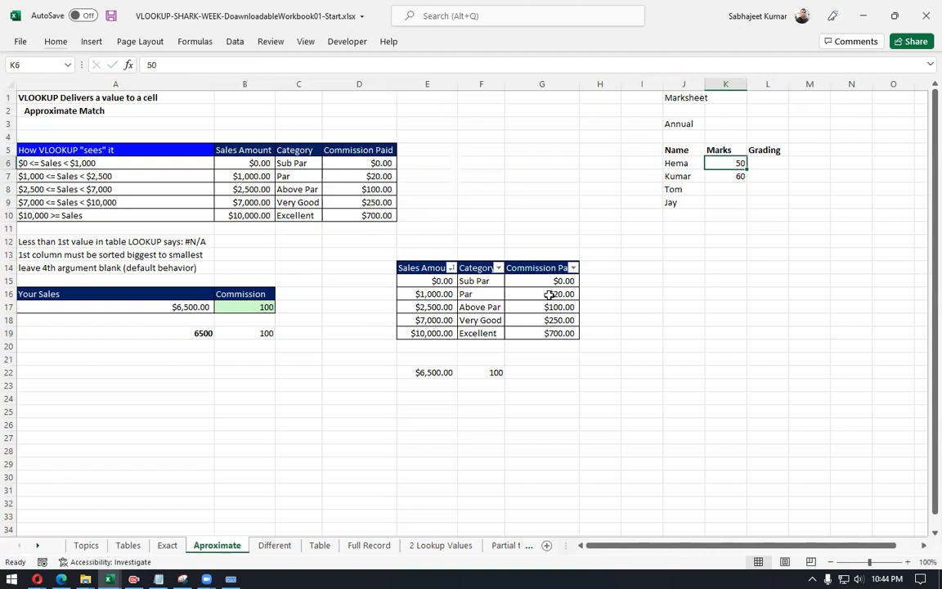
# Step: Fill K6:K9 under the Marks header with 80, 15, 69 and 45
pyautogui.write('80')
pyautogui.press('Return')
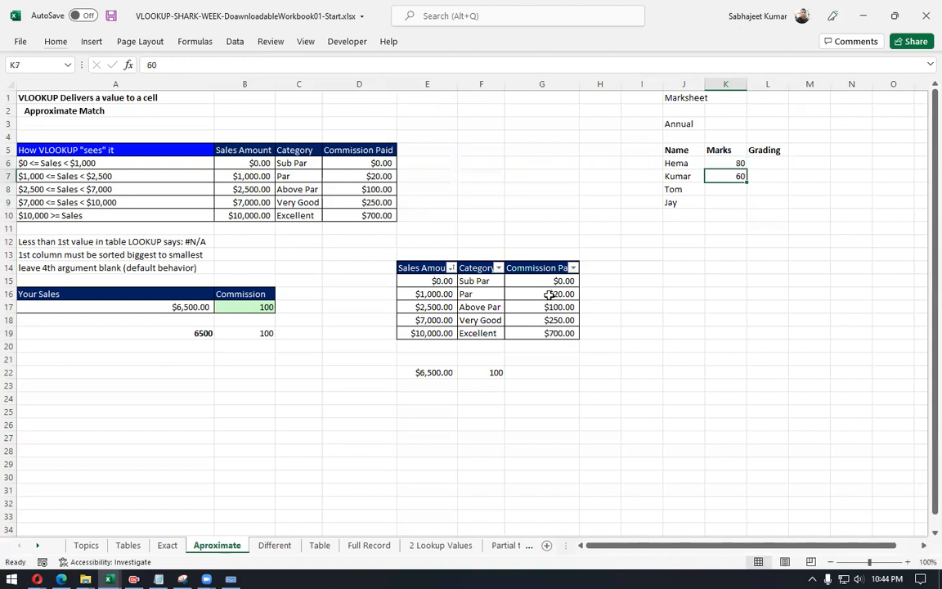
pyautogui.write('15')
pyautogui.press('Return')
pyautogui.write('69')
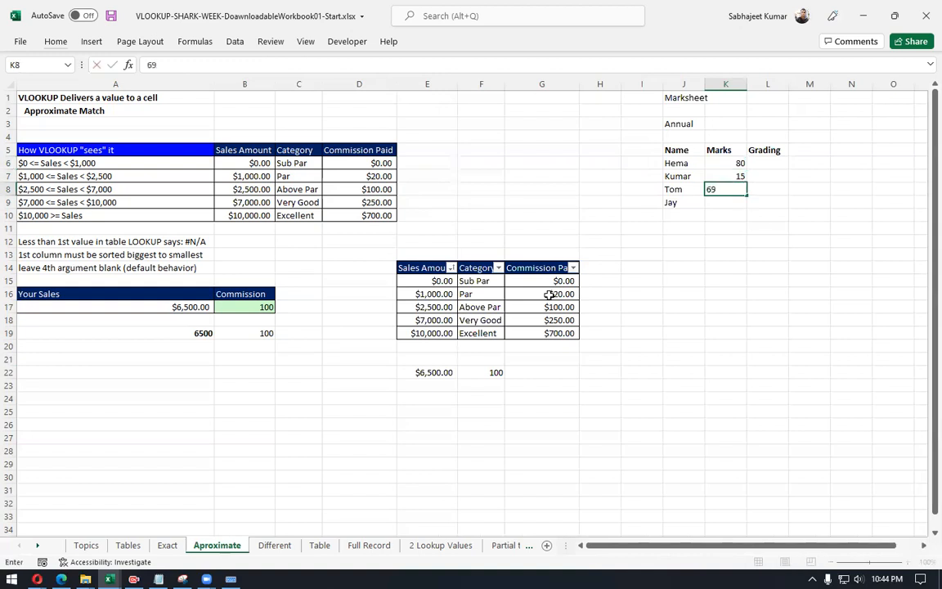
pyautogui.press('Return')
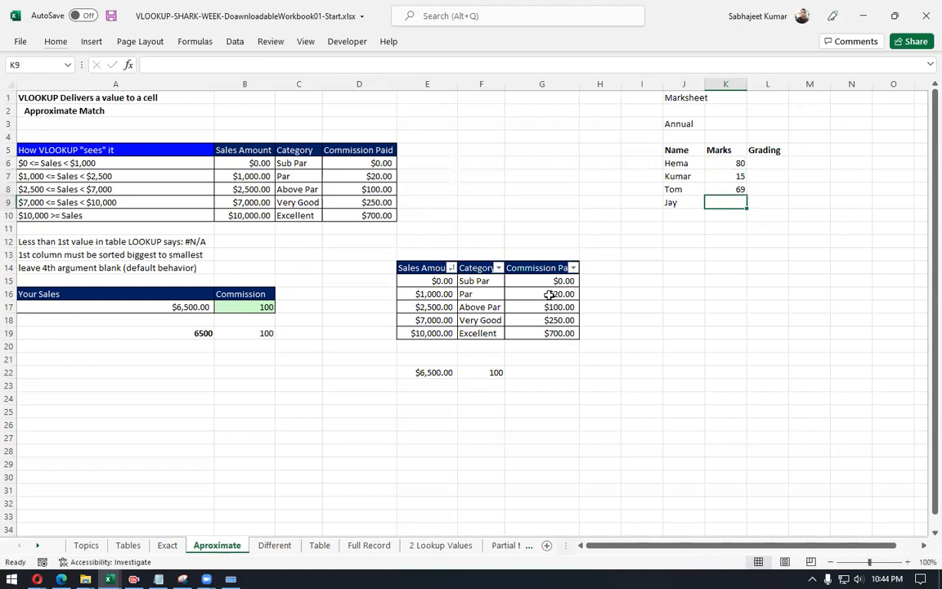
pyautogui.write('45')
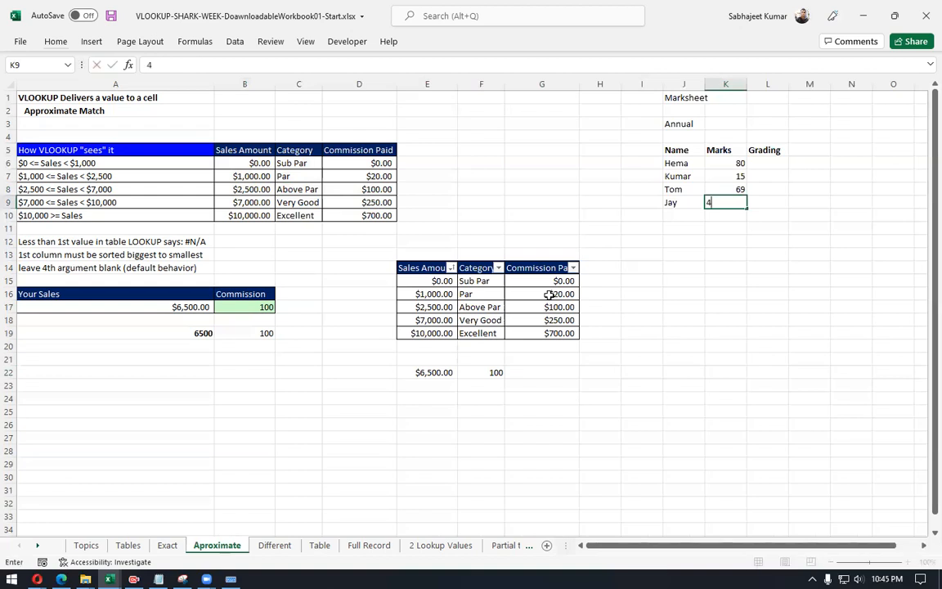
pyautogui.press('Return')
# Step: Start a grading lookup table with the headers Marks in O1 and Grading in P1
pyautogui.press('Up')
pyautogui.press('Up')
pyautogui.press('Up')
pyautogui.press('Up')
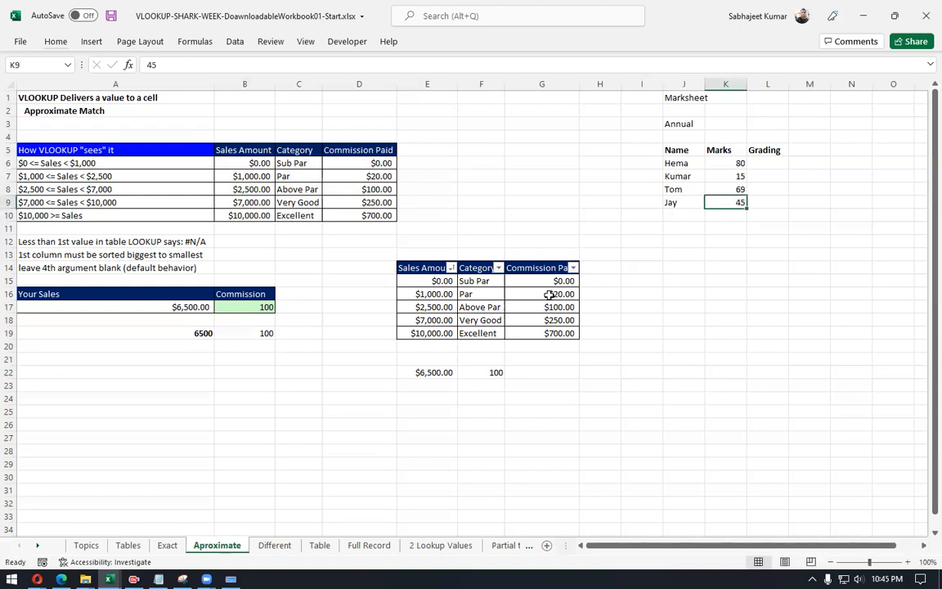
pyautogui.press('Right')
pyautogui.press('Right')
pyautogui.press('Right')
pyautogui.press('Right')
pyautogui.press('Right')
pyautogui.press('Right')
pyautogui.press('Right')
pyautogui.press('Up')
pyautogui.press('Up')
pyautogui.press('Up')
pyautogui.press('Up')
pyautogui.press('Up')
pyautogui.press('Left')
pyautogui.press('Left')
pyautogui.press('Left')
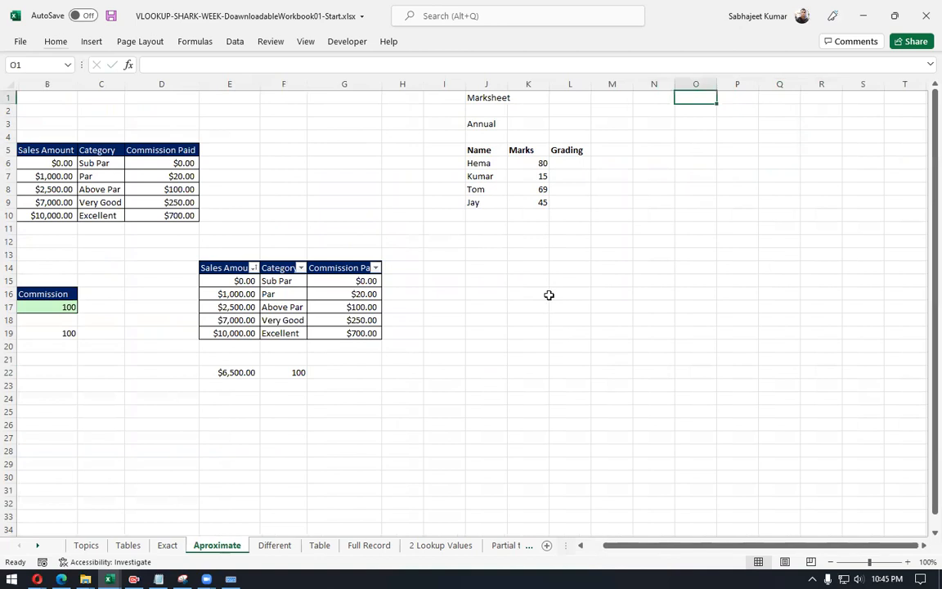
pyautogui.write('c')
pyautogui.press('BackSpace')
pyautogui.write('Marks')
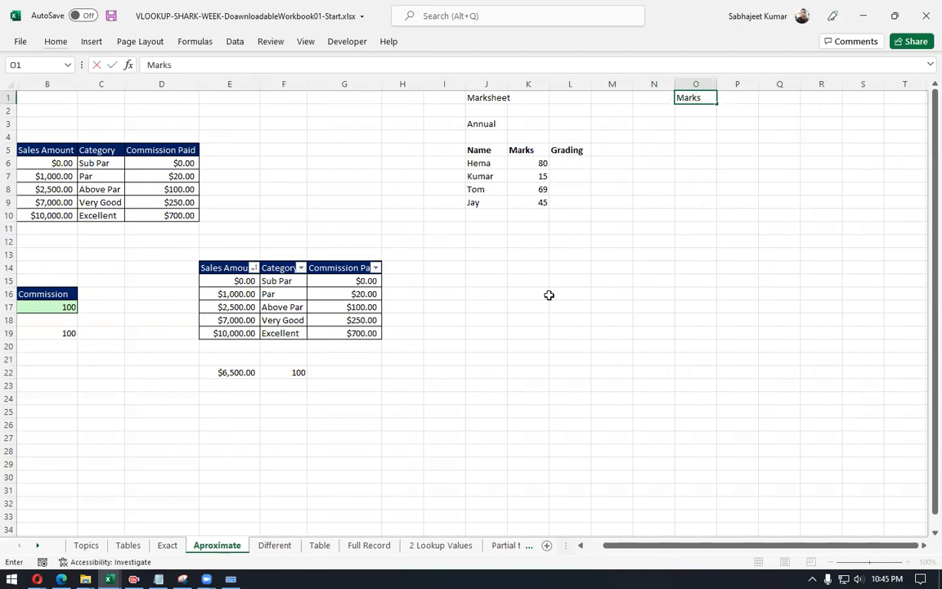
pyautogui.press('Return')
pyautogui.press('Up')
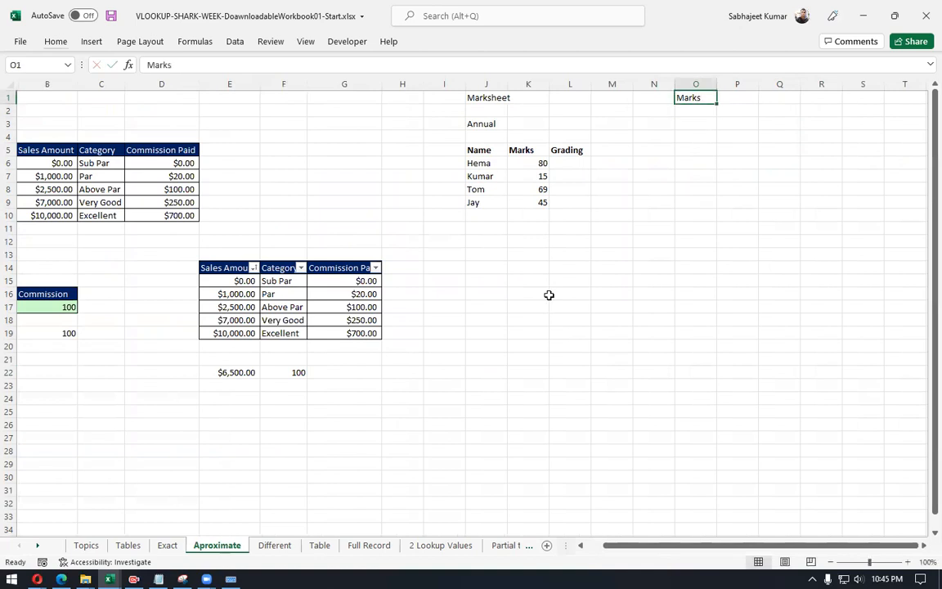
pyautogui.press('Right')
pyautogui.write('Grading')
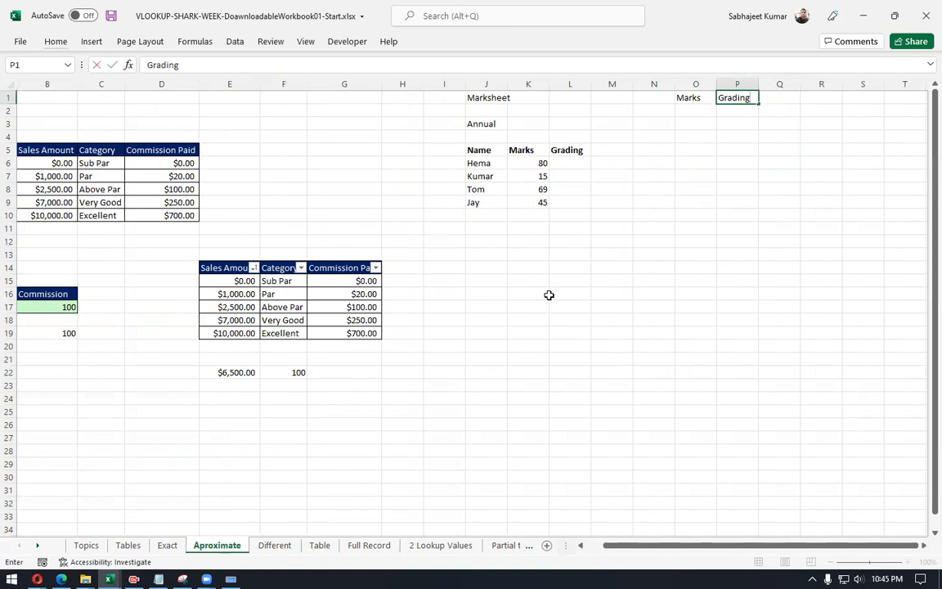
pyautogui.press('Return')
pyautogui.press('Left')
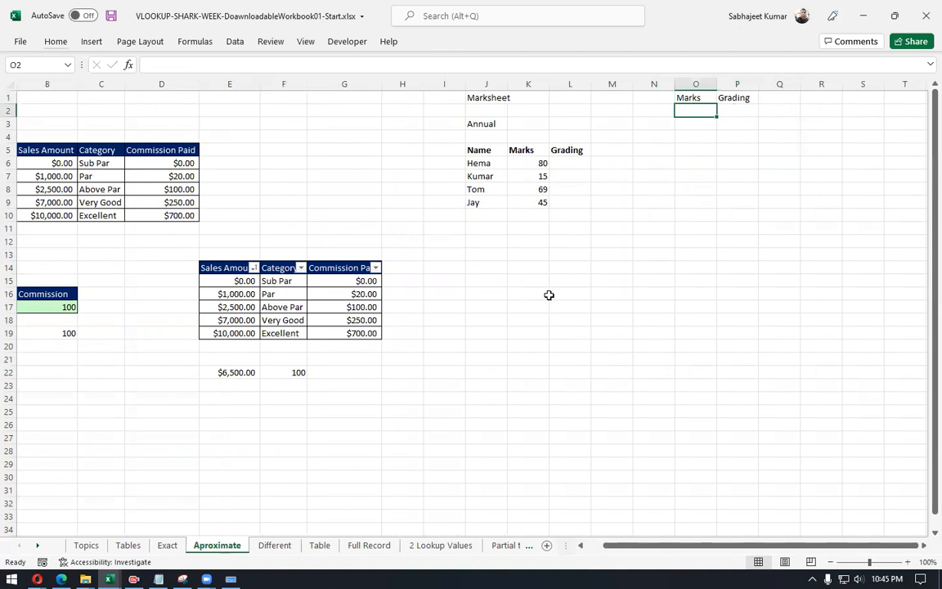
# Step: Delete the two empty columns H and I between the sales table and the marksheet
pyautogui.click(579, 545)
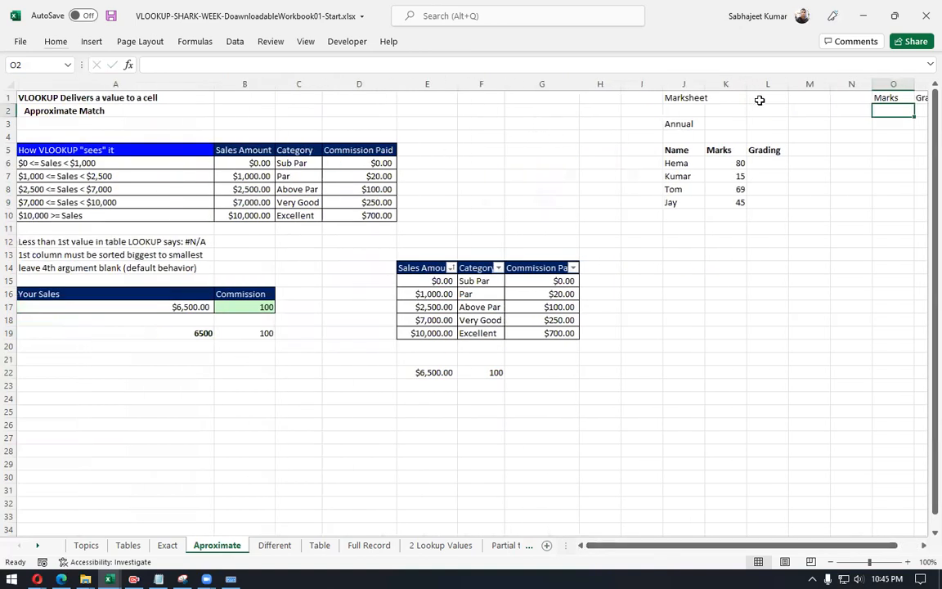
pyautogui.click(607, 83)
pyautogui.hotkey('ctrl', '-')
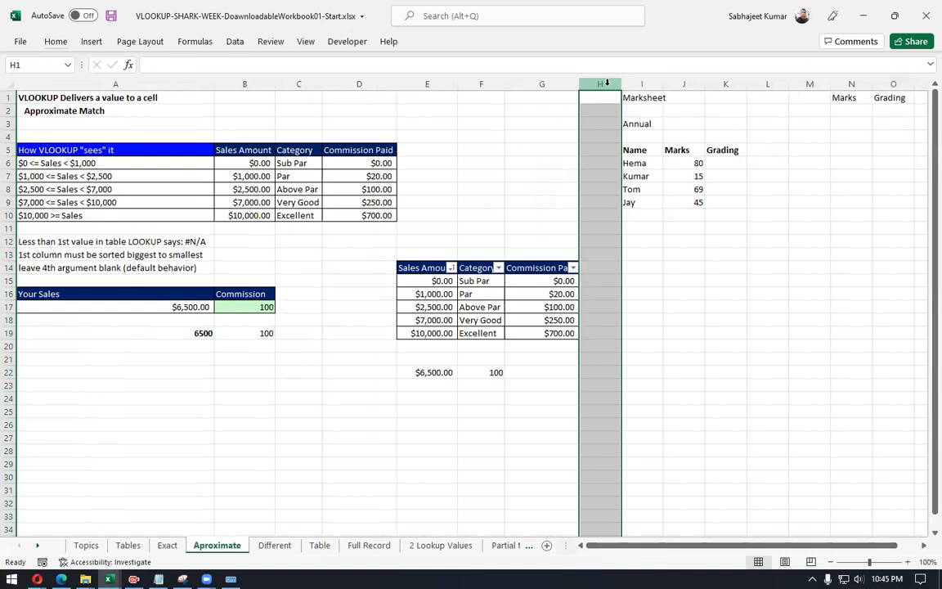
pyautogui.hotkey('ctrl', '-')
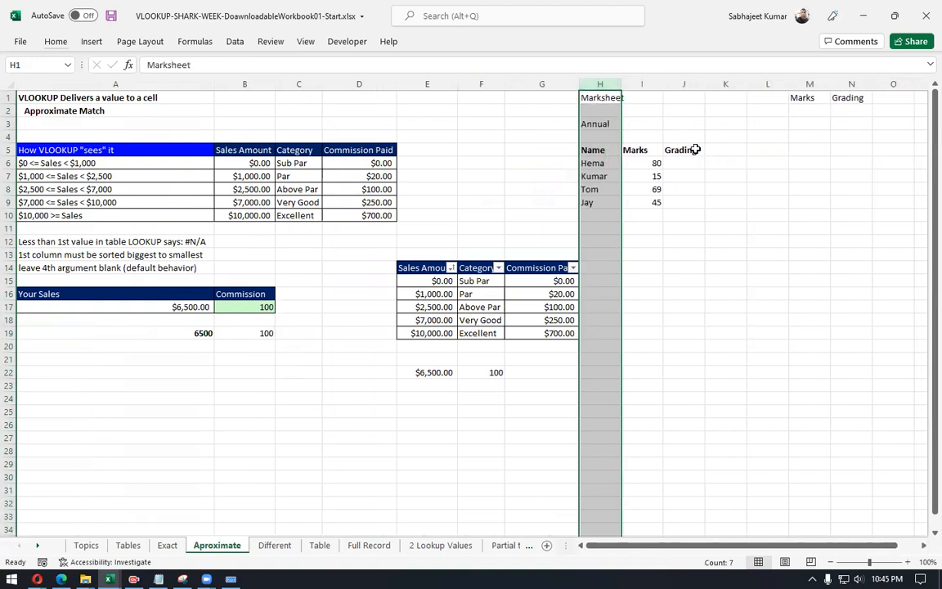
# Step: Enter 0 and Failed in M2:N2 as the first grading row and the next threshold 34 in M3
pyautogui.click(808, 111)
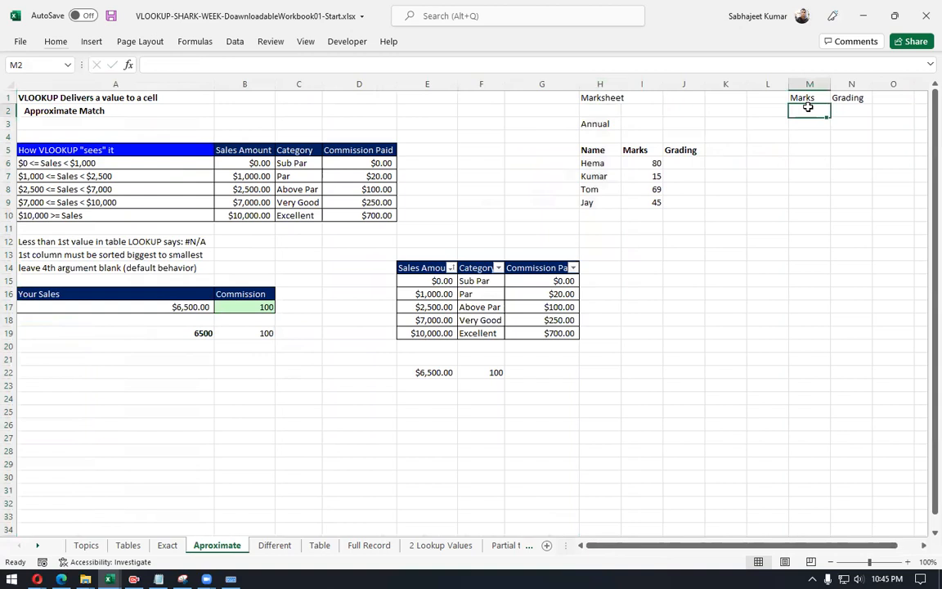
pyautogui.write('0')
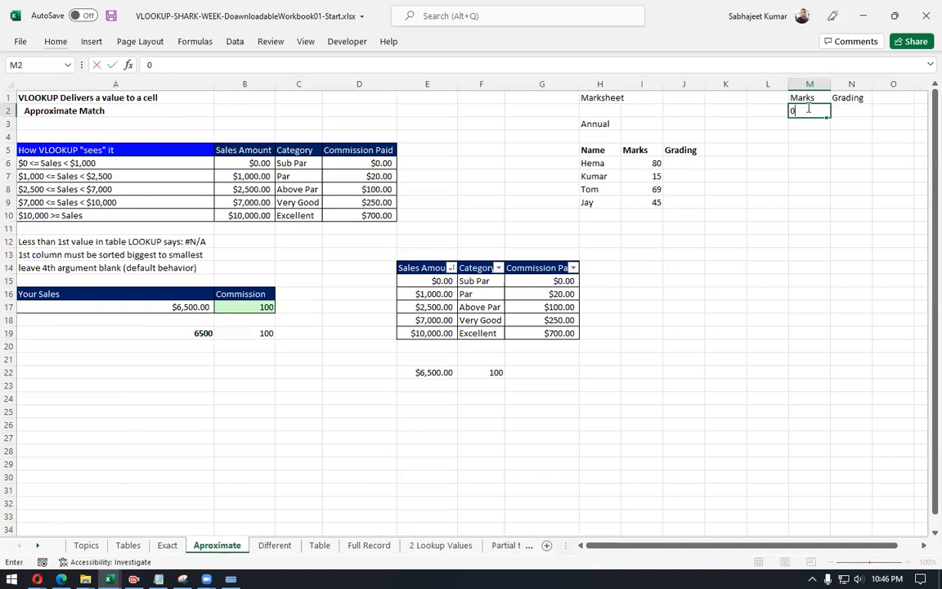
pyautogui.press('Tab')
pyautogui.write('Faild')
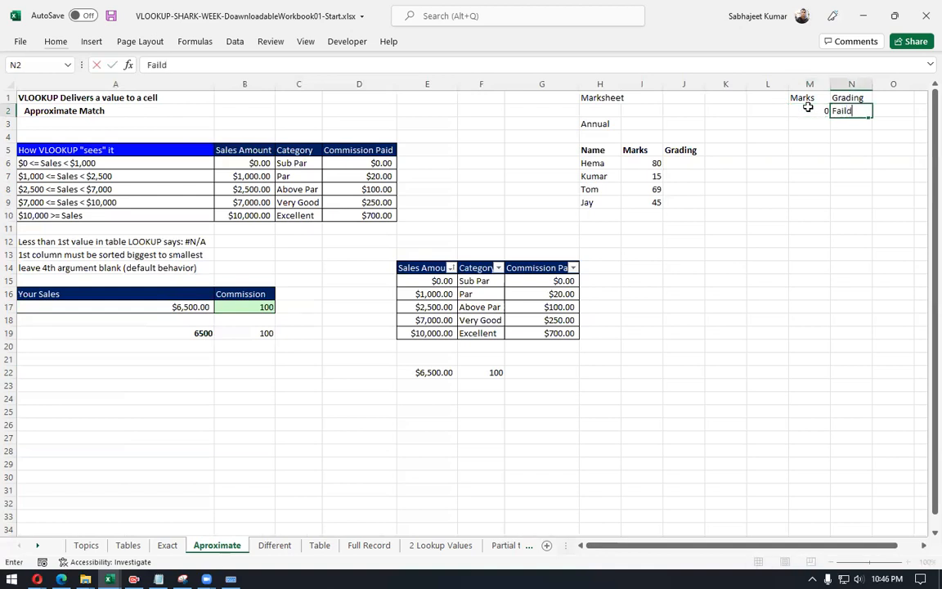
pyautogui.press('BackSpace')
pyautogui.write('ed')
pyautogui.press('Return')
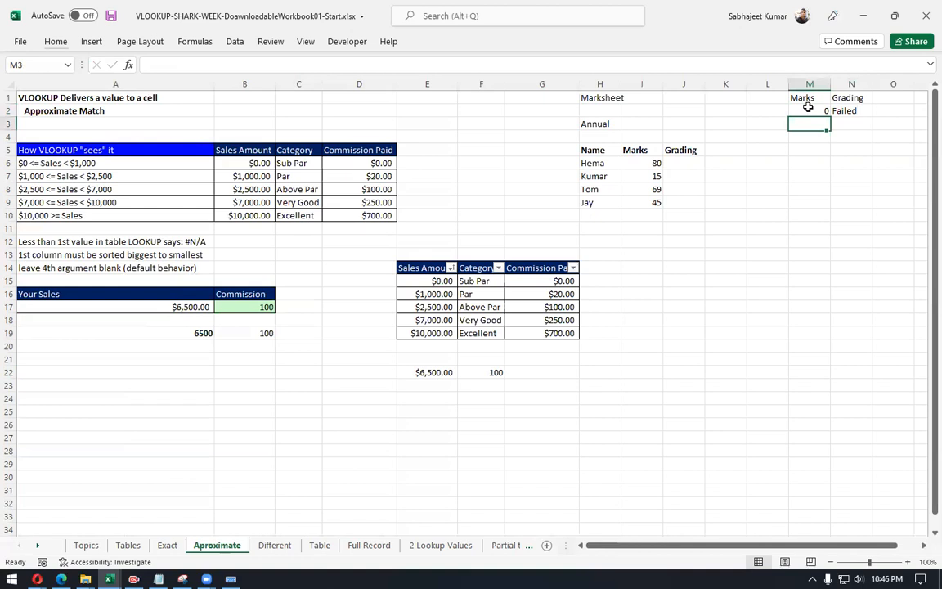
pyautogui.write('34')
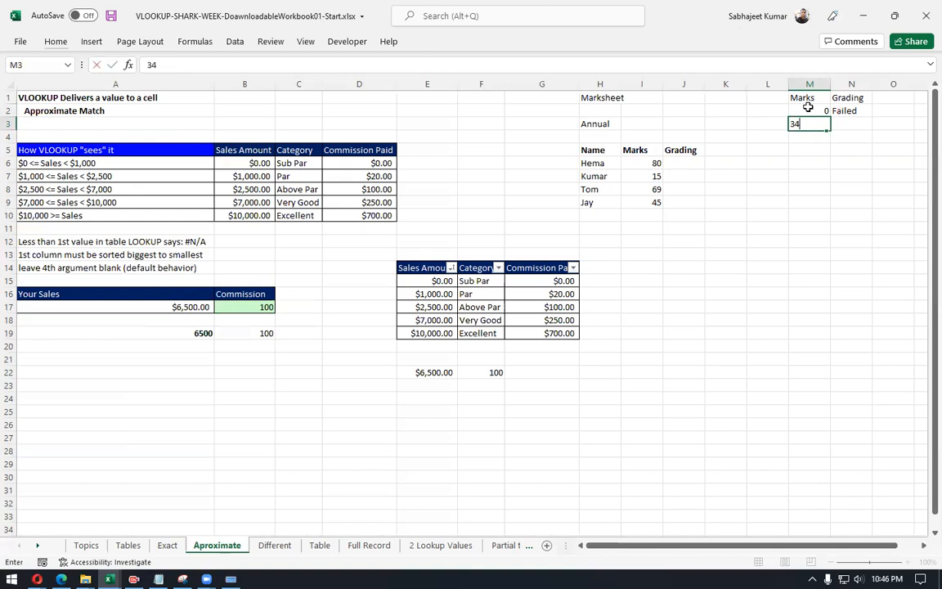
pyautogui.press('Tab')
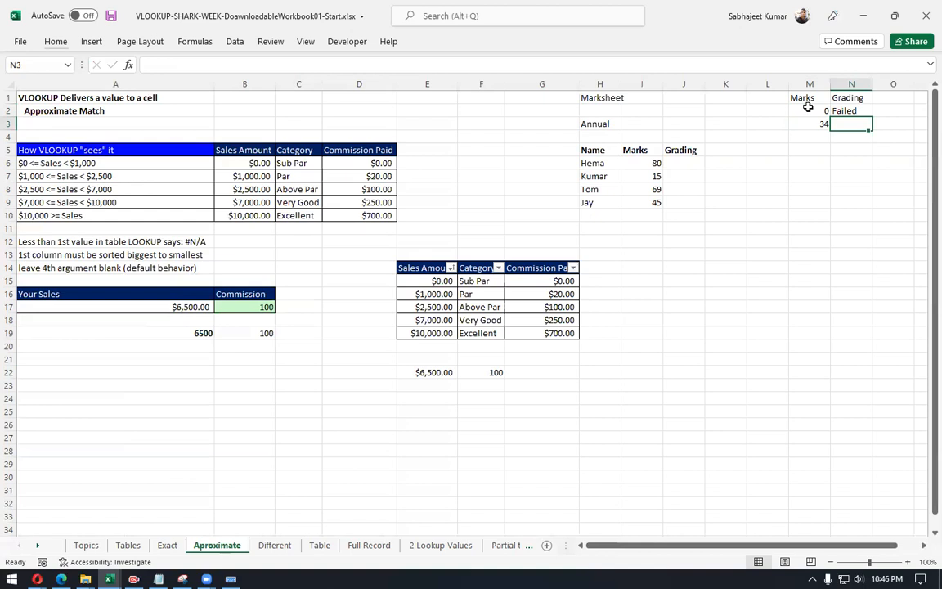
# Step: Calculate one third of 100 in J13 with the formula =100/3
pyautogui.click(678, 260)
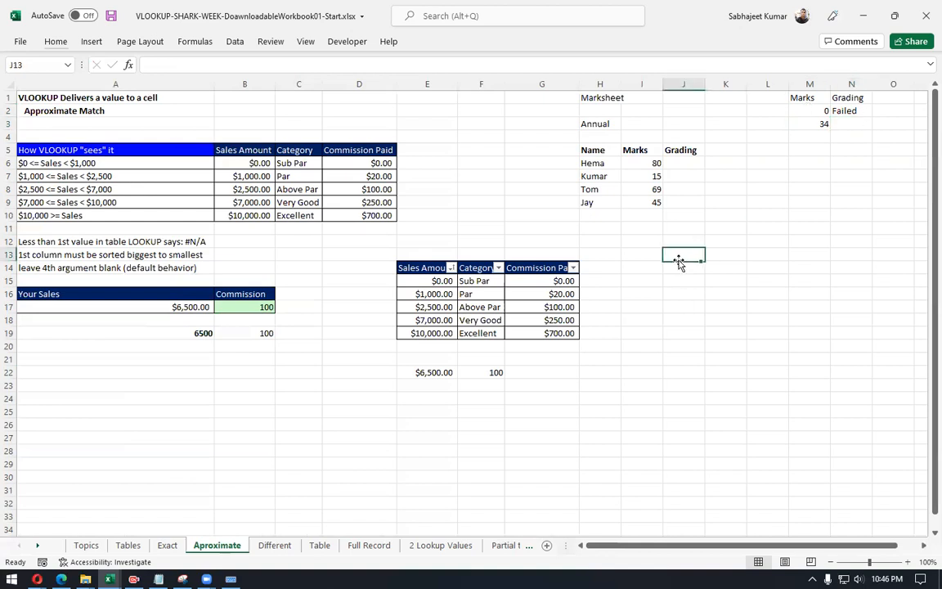
pyautogui.write('=')
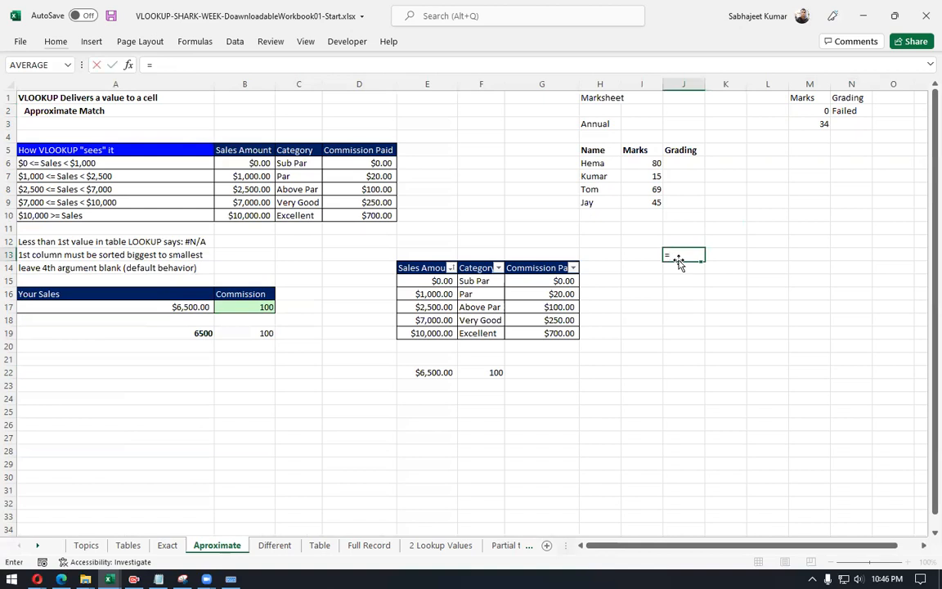
pyautogui.write('100/3')
pyautogui.press('Return')
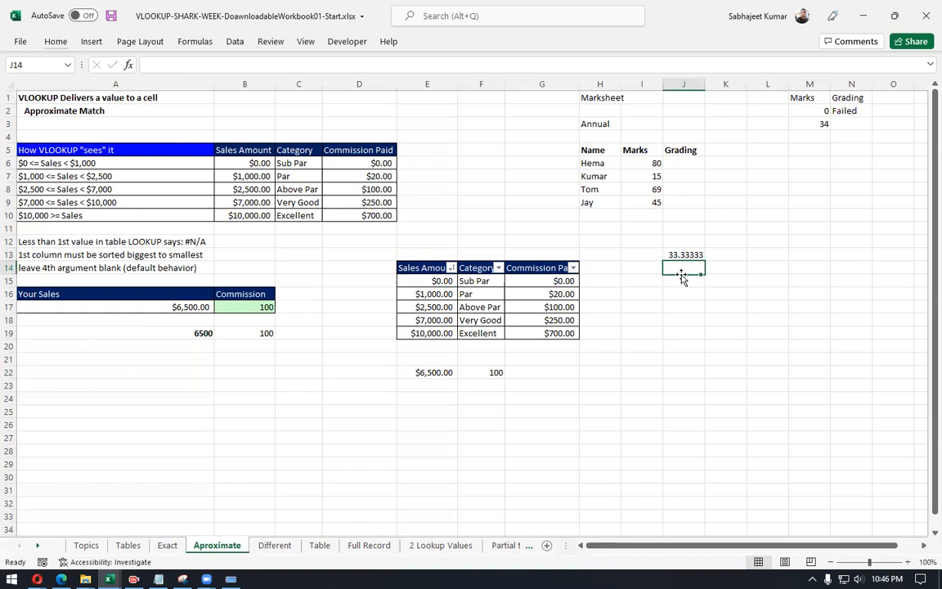
pyautogui.click(682, 255)
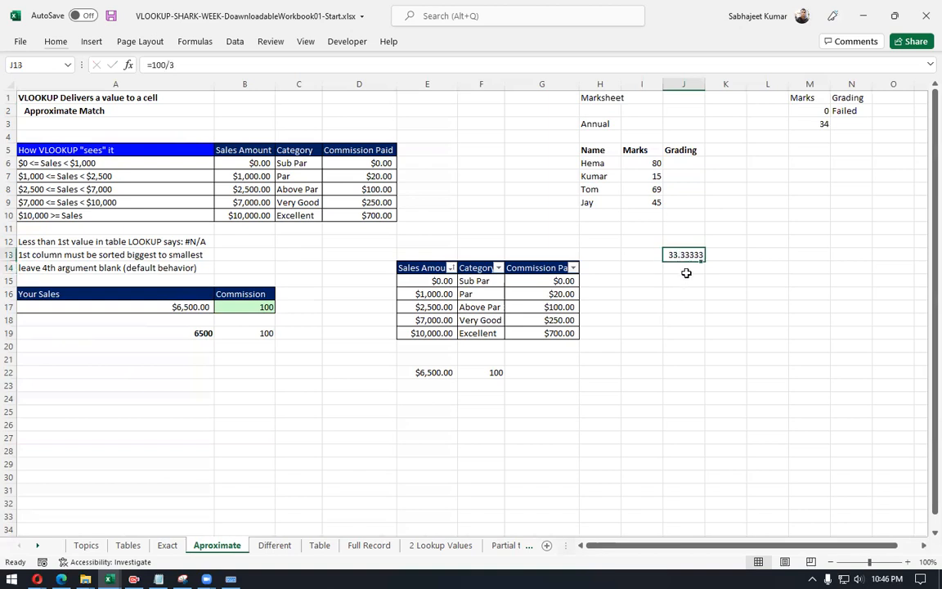
# Step: Enter 34 in J14 below the one-third calculation and replace it with 33
pyautogui.click(688, 267)
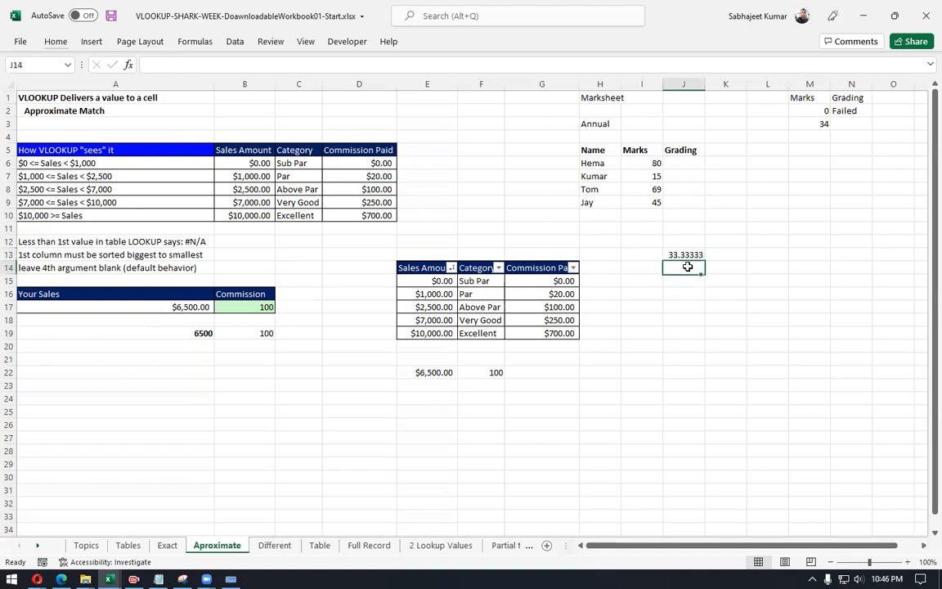
pyautogui.write('34')
pyautogui.press('Return')
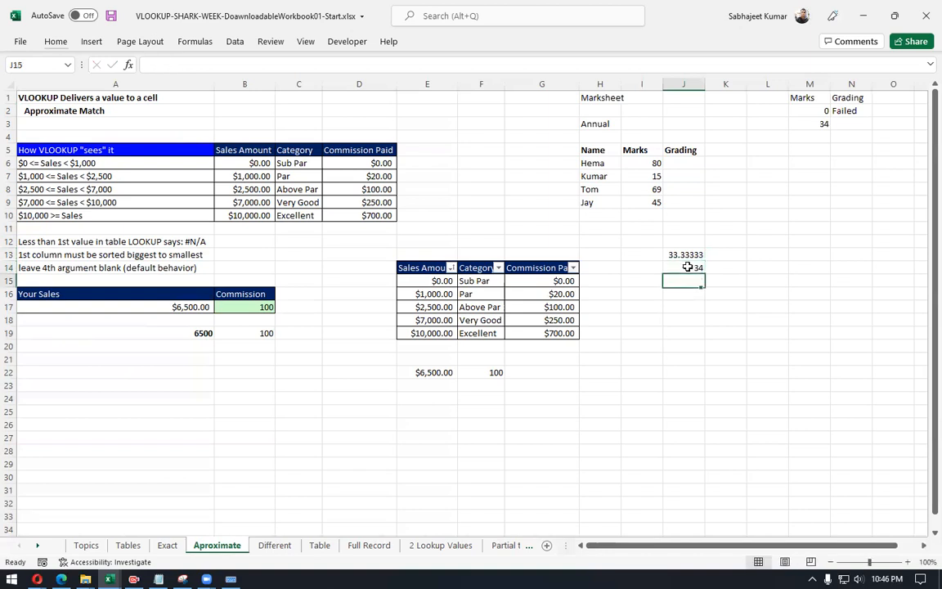
pyautogui.click(688, 266)
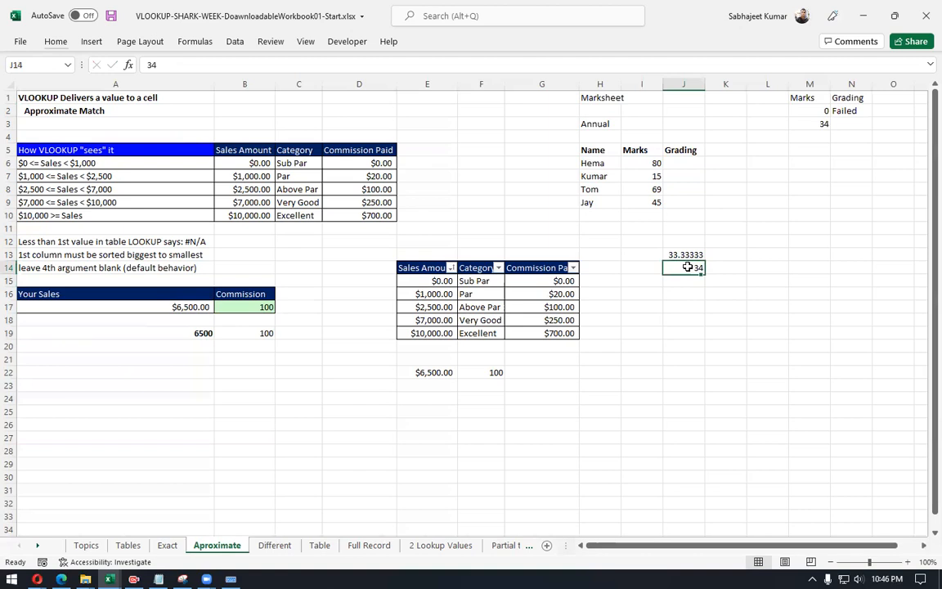
pyautogui.write('33')
pyautogui.press('Return')
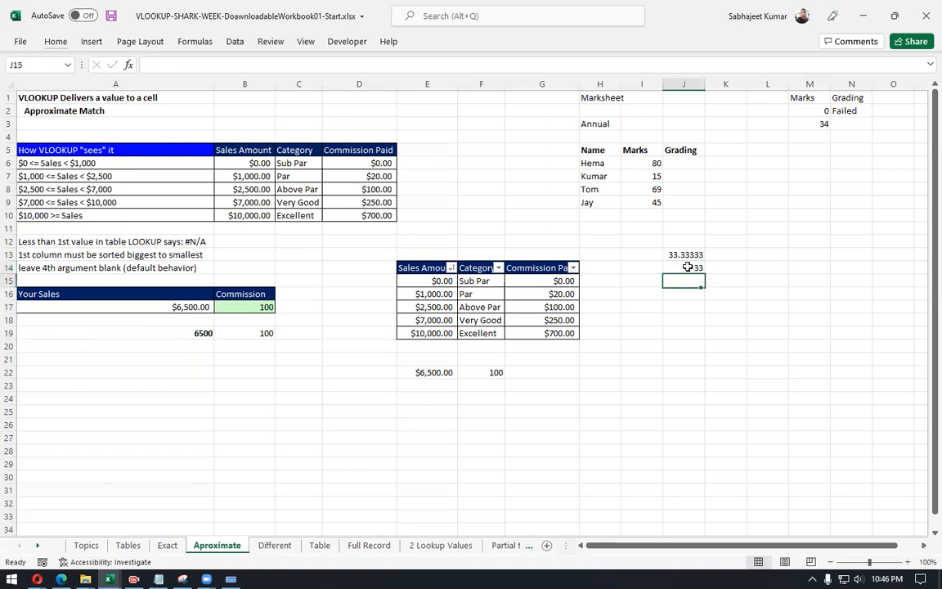
pyautogui.click(688, 266)
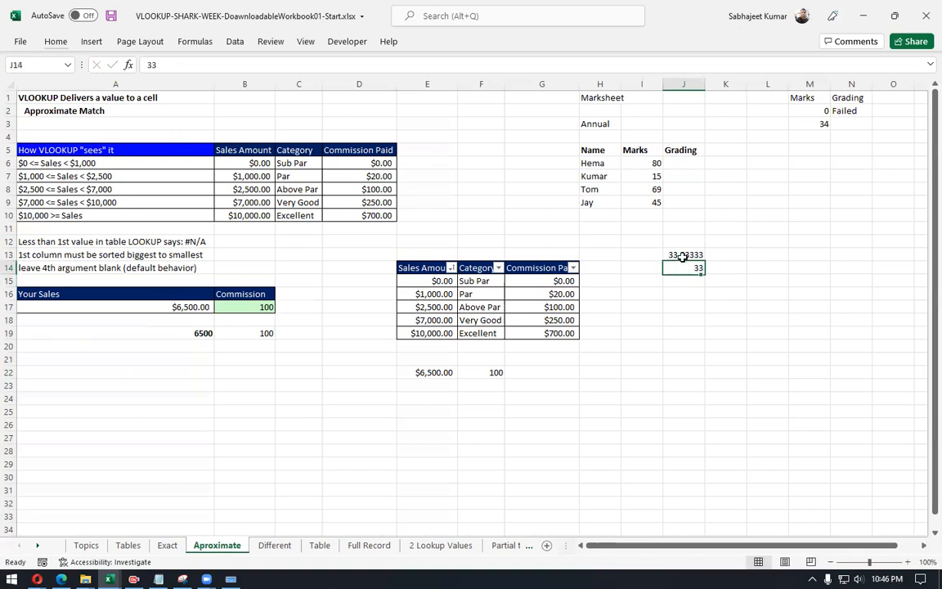
# Step: Enter Third as the grade in N3 and add the next grading row, 48 and Second, in M4:N4
pyautogui.click(841, 124)
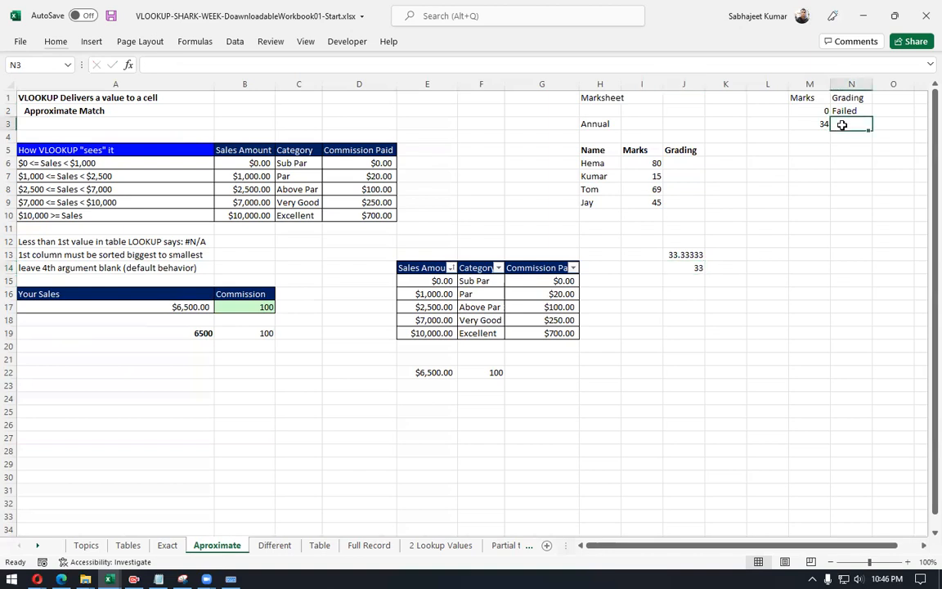
pyautogui.write('Third')
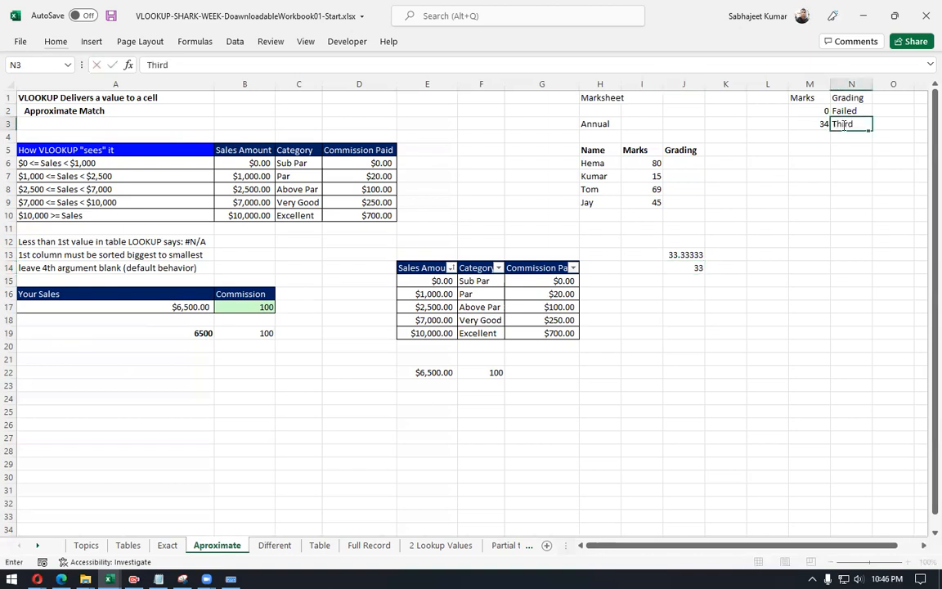
pyautogui.press('Return')
pyautogui.press('Left')
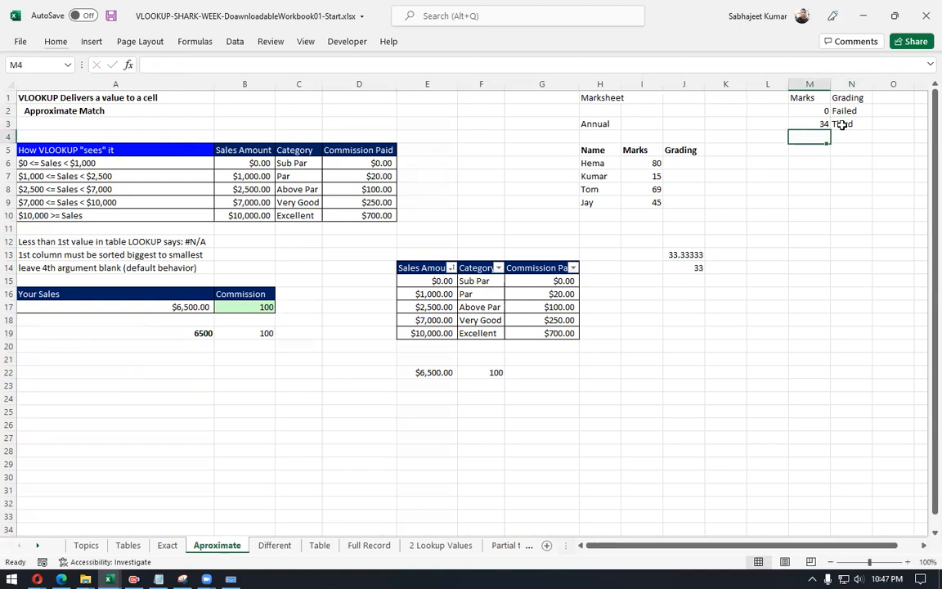
pyautogui.write('48')
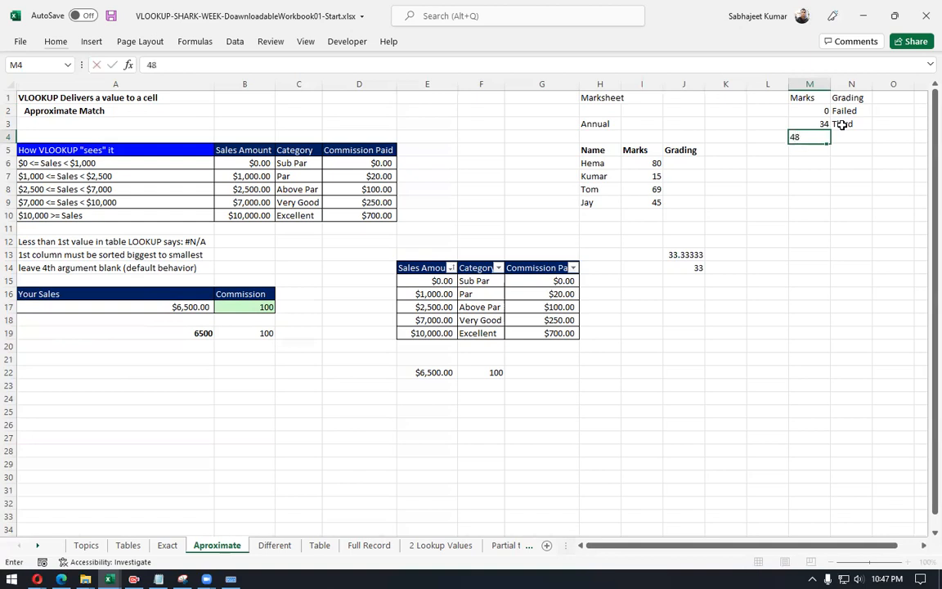
pyautogui.press('Right')
pyautogui.write('Seco')
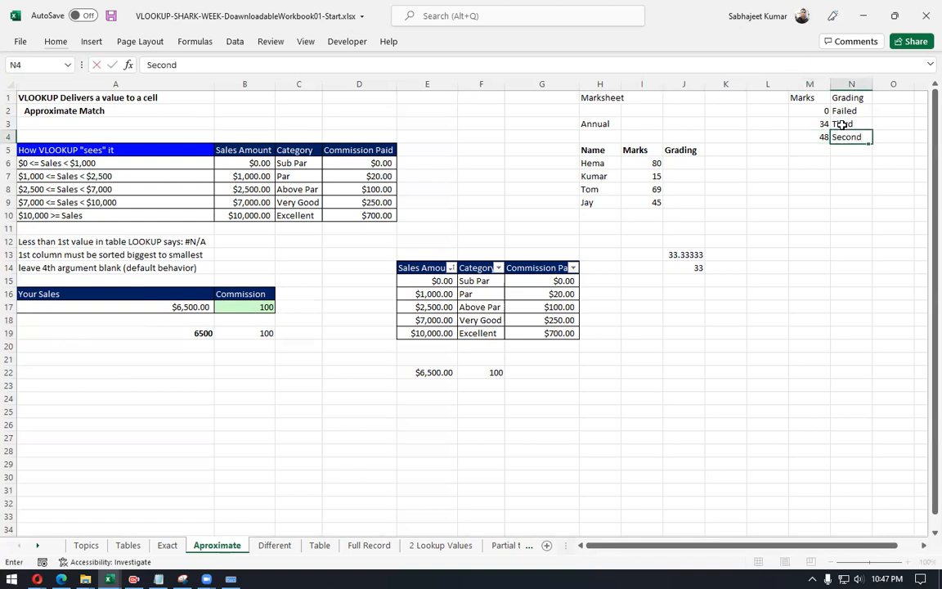
pyautogui.write('nd')
pyautogui.press('Return')
# Step: Add the final grading row with 60 and First in M5:N5
pyautogui.write('60')
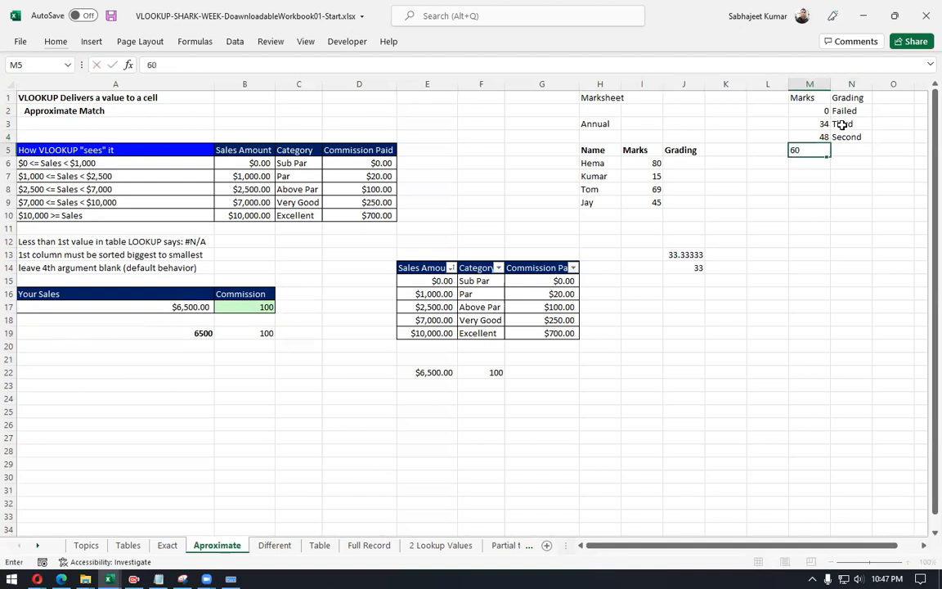
pyautogui.press('Tab')
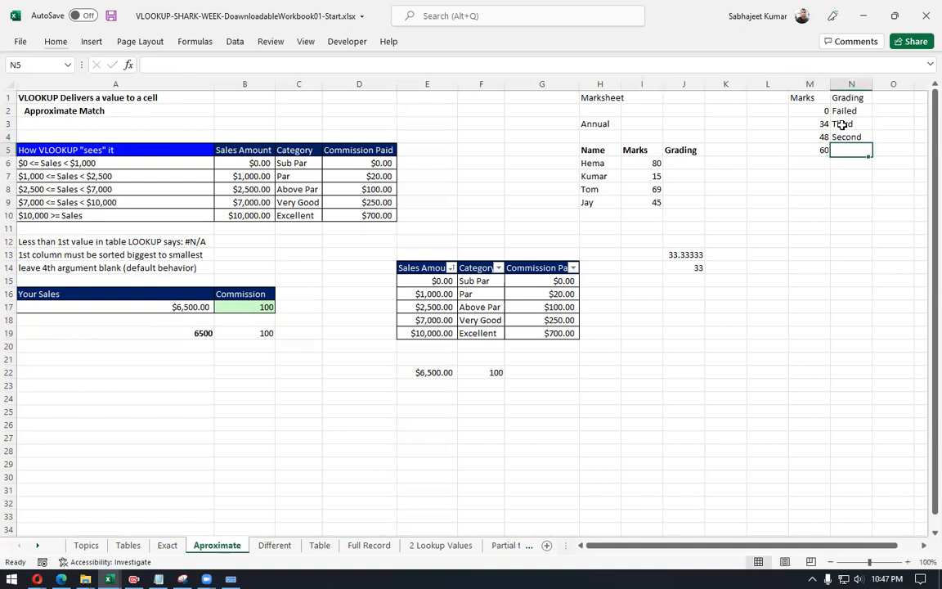
pyautogui.write('Firsst')
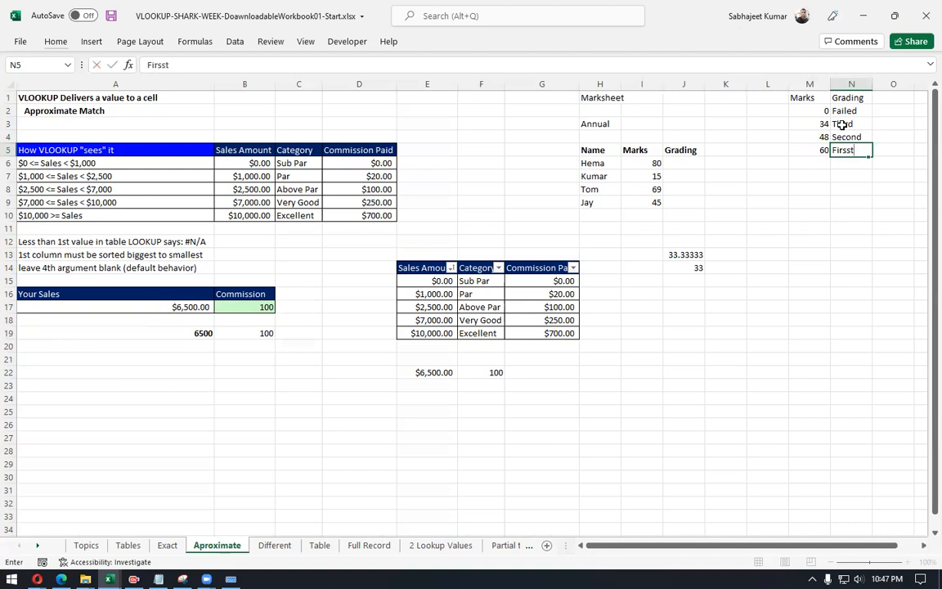
pyautogui.press('BackSpace')
pyautogui.press('BackSpace')
pyautogui.write('t')
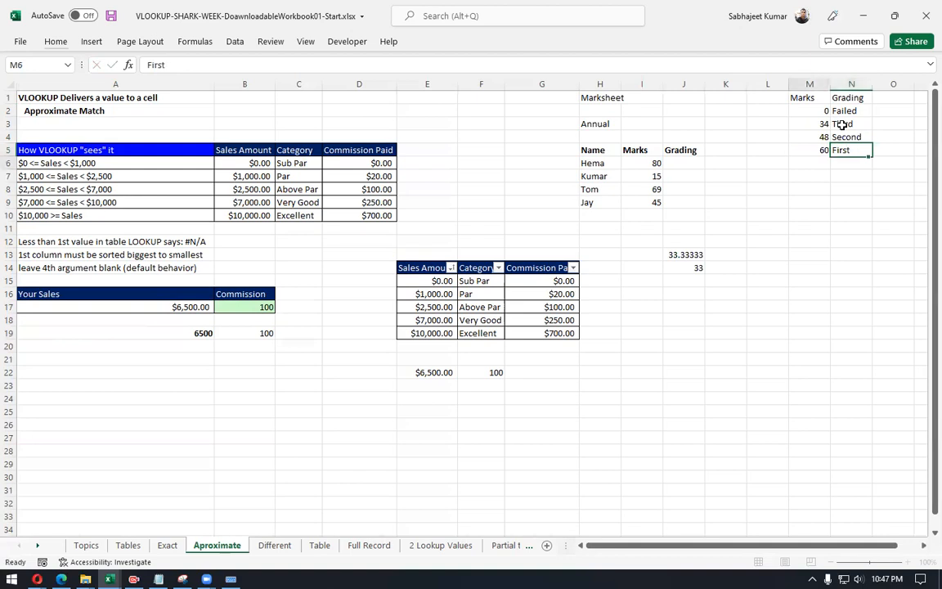
pyautogui.press('Return')
# Step: Enter =VLOOKUP(I6,$M$2:$N$5,2,TRUE) in J6 to grade the first student's marks by approximate match
pyautogui.moveTo(823, 110); pyautogui.dragTo(839, 149)
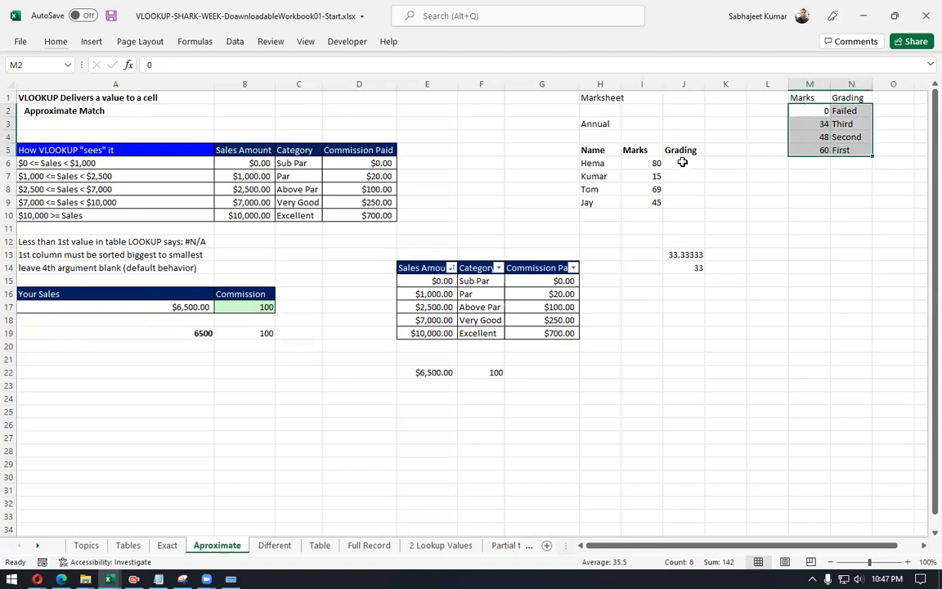
pyautogui.click(655, 162)
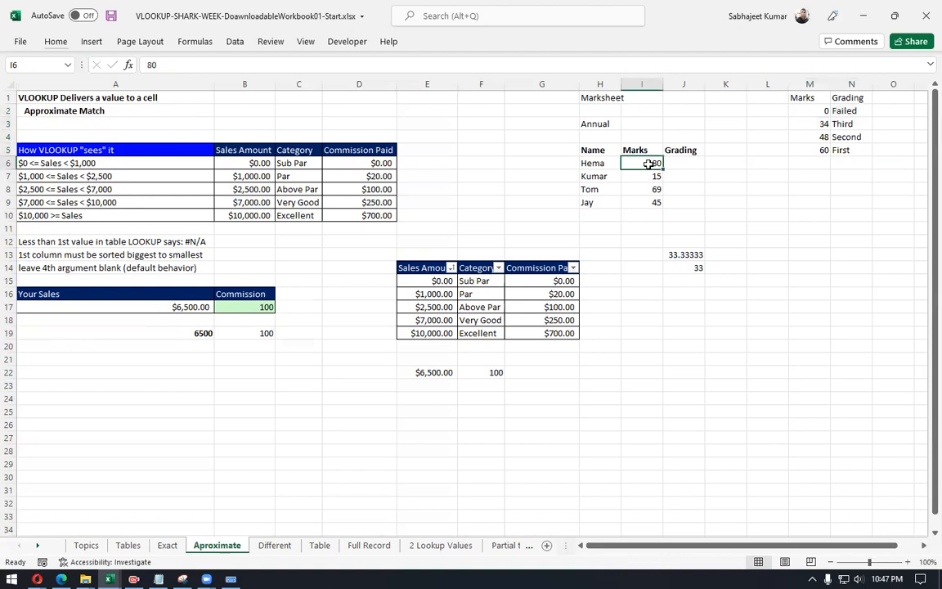
pyautogui.click(677, 164)
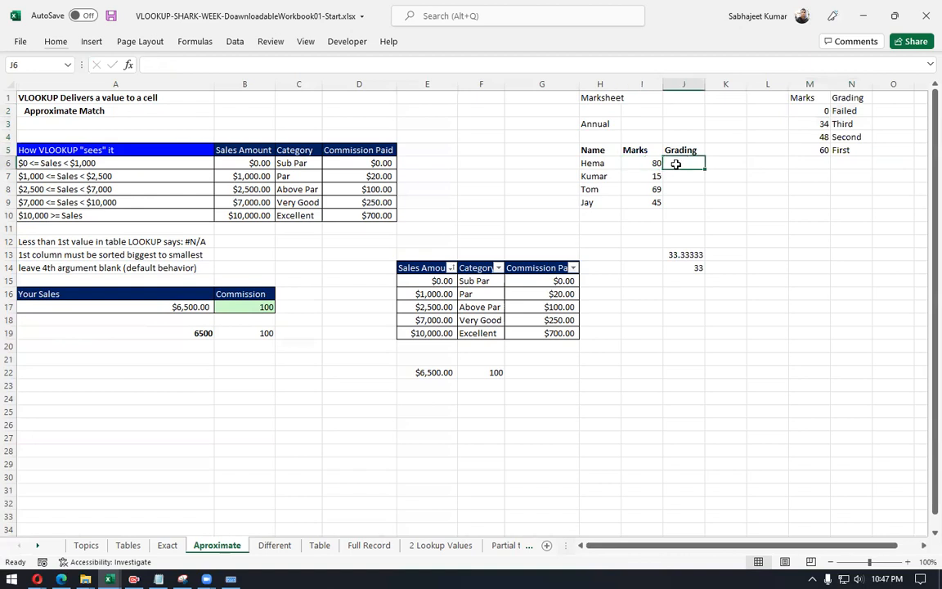
pyautogui.write('=vlo')
pyautogui.press('Tab')
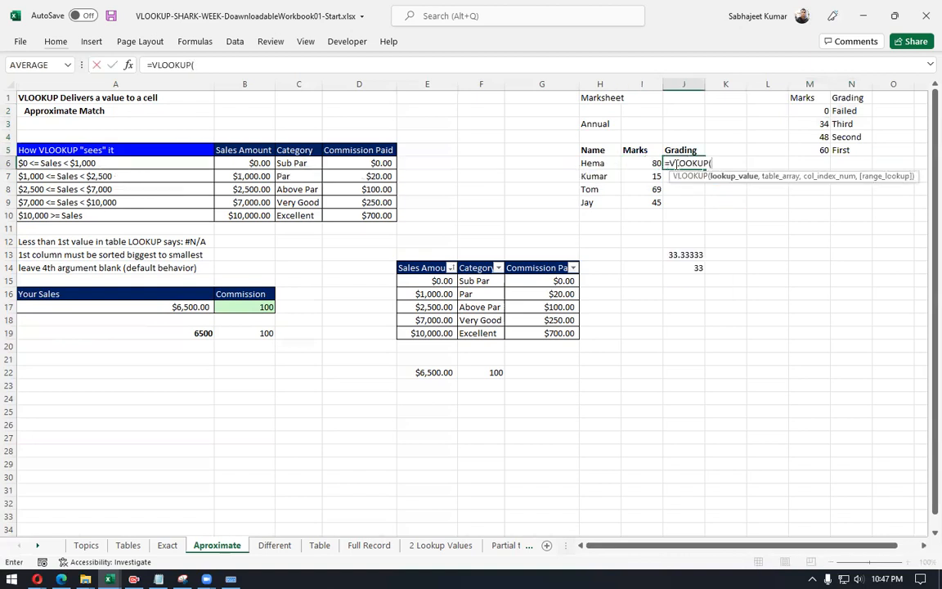
pyautogui.click(642, 162)
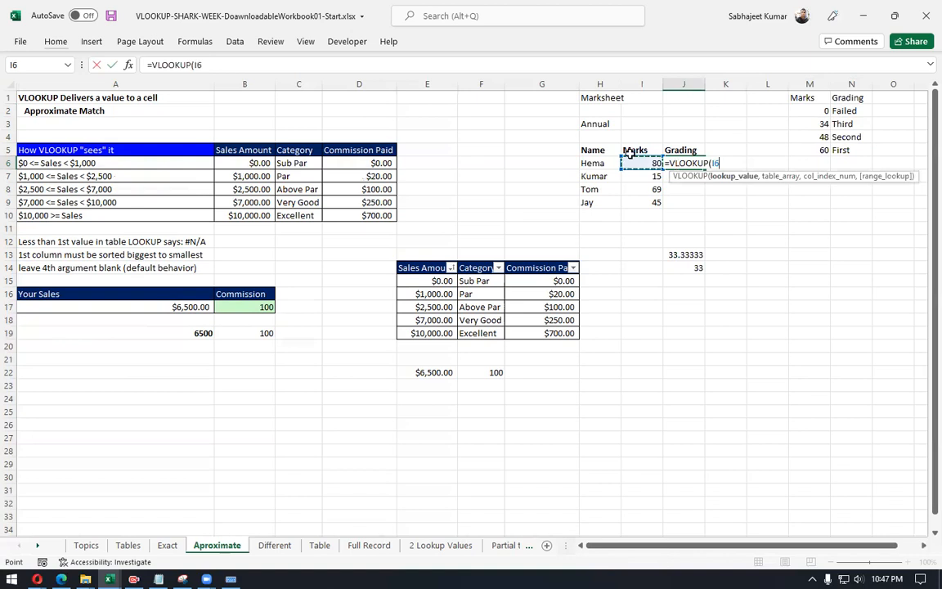
pyautogui.write(',')
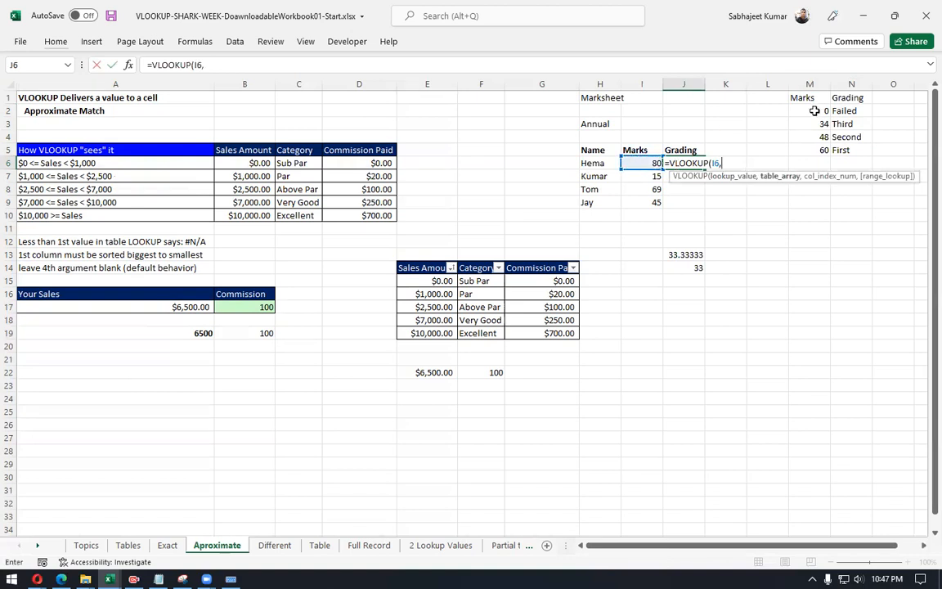
pyautogui.moveTo(812, 112); pyautogui.dragTo(841, 144)
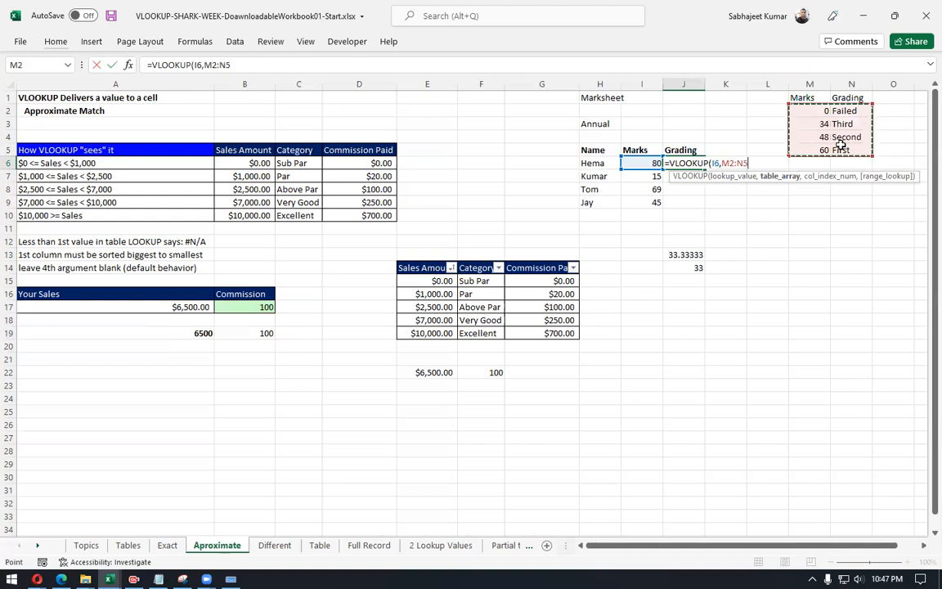
pyautogui.press('F4')
pyautogui.write(',')
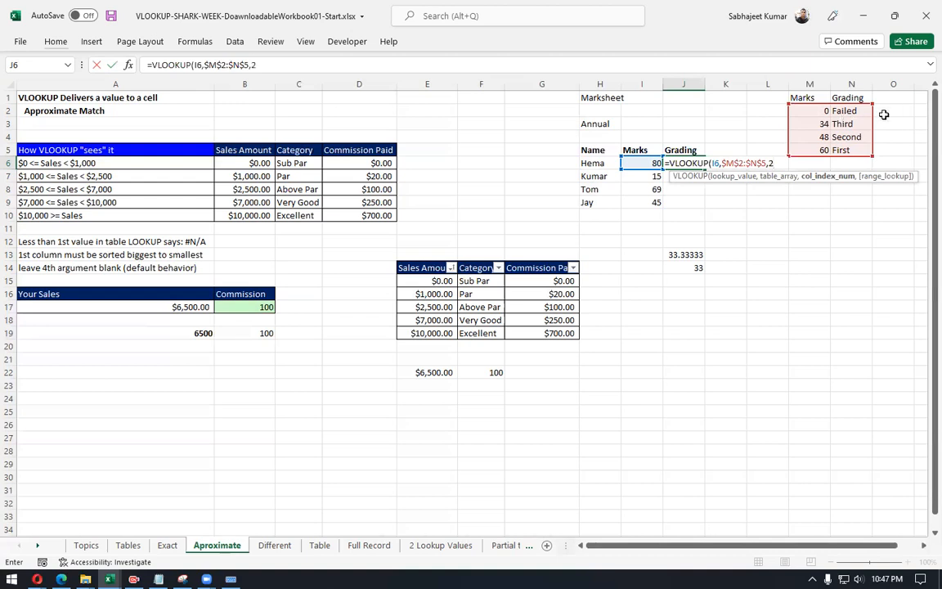
pyautogui.write('2,')
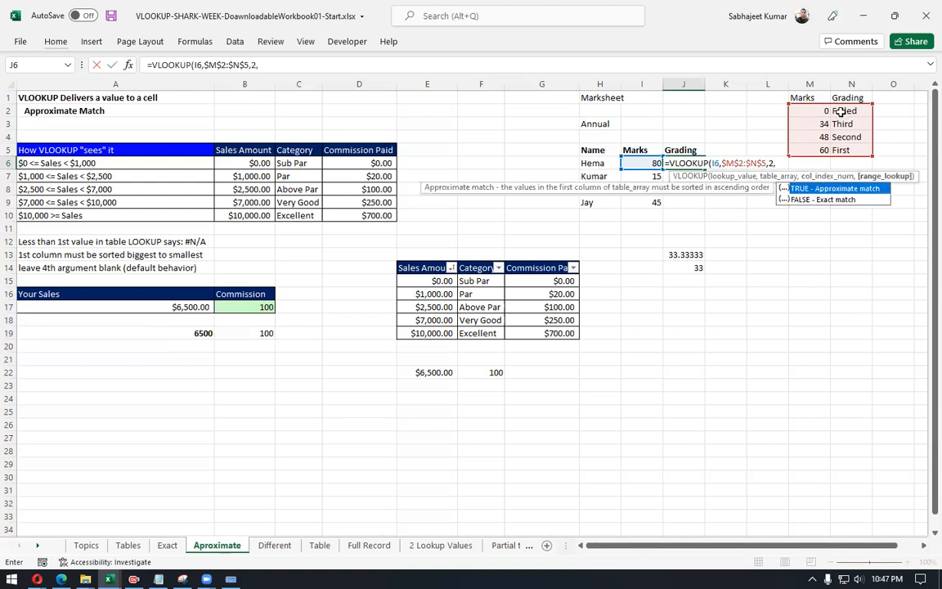
pyautogui.doubleClick(831, 188)
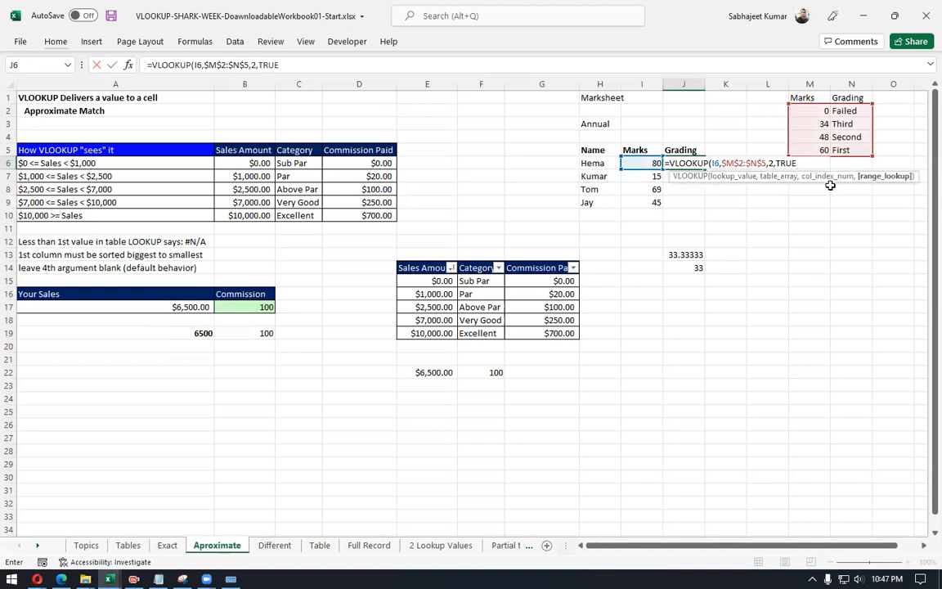
pyautogui.write(')')
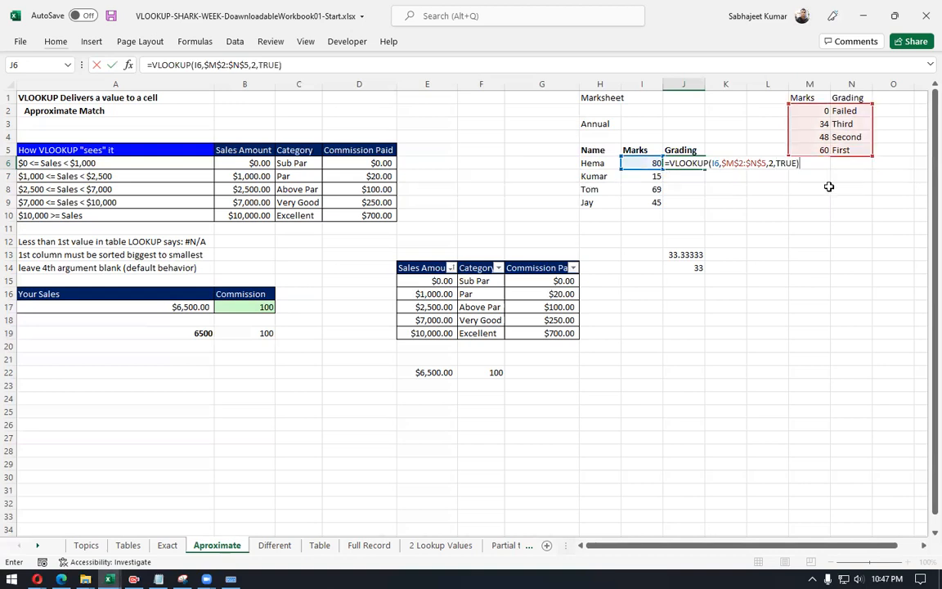
pyautogui.press('Return')
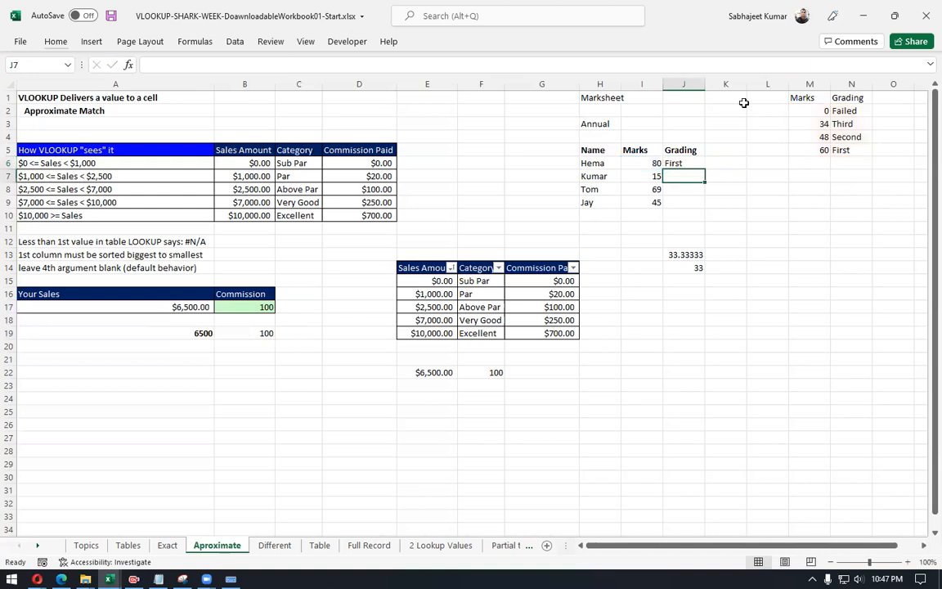
# Step: Fill the grading formula from J6 down to J9 and compare the marks with the returned grades
pyautogui.click(684, 163)
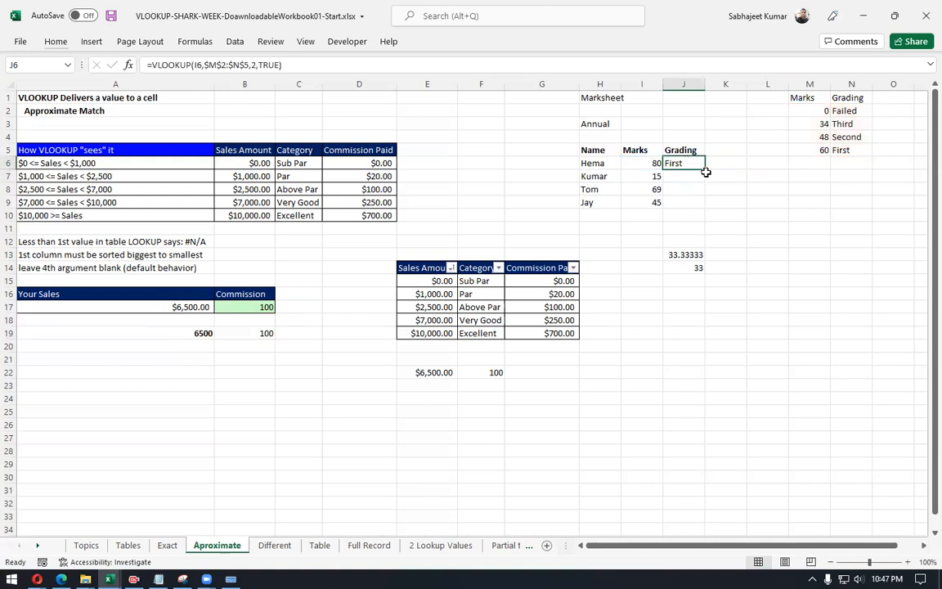
pyautogui.moveTo(705, 167); pyautogui.dragTo(706, 206)
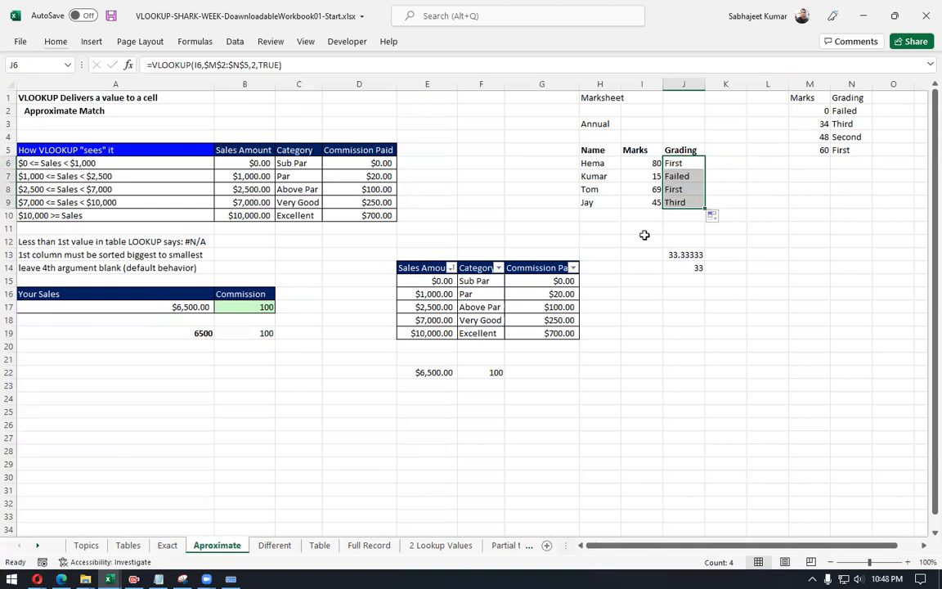
pyautogui.moveTo(642, 175); pyautogui.dragTo(693, 176)
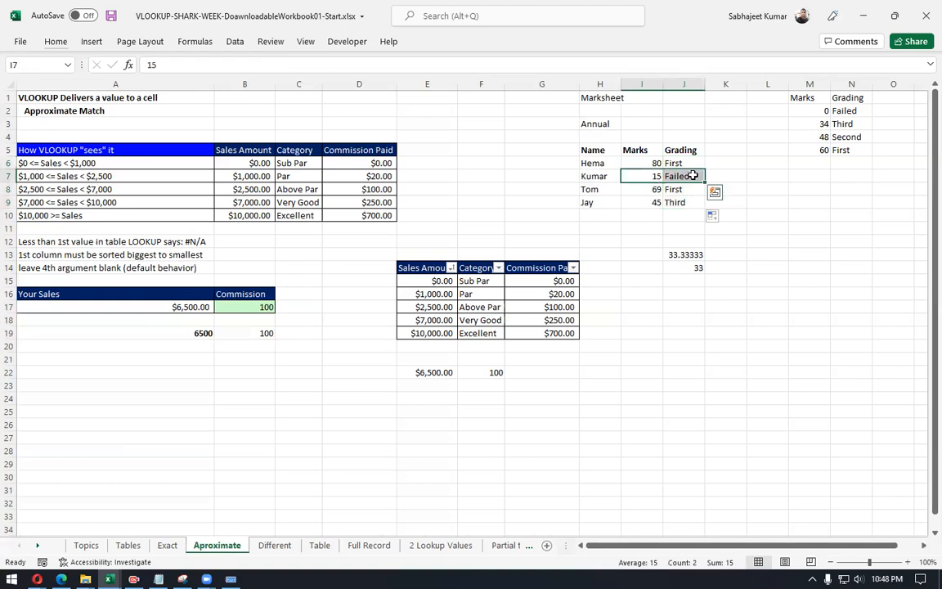
pyautogui.click(659, 202)
pyautogui.click(670, 201)
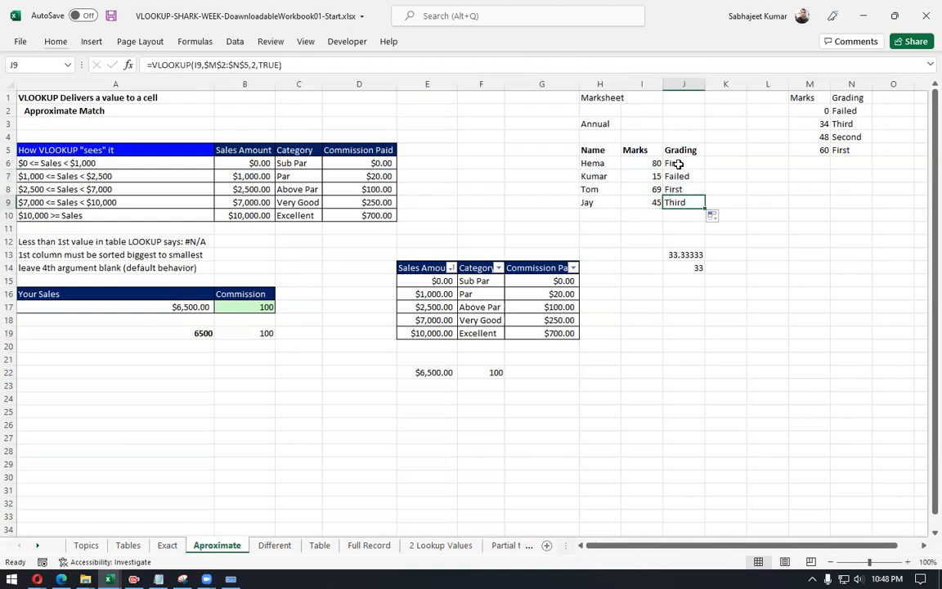
pyautogui.click(657, 165)
pyautogui.moveTo(656, 164); pyautogui.dragTo(677, 199)
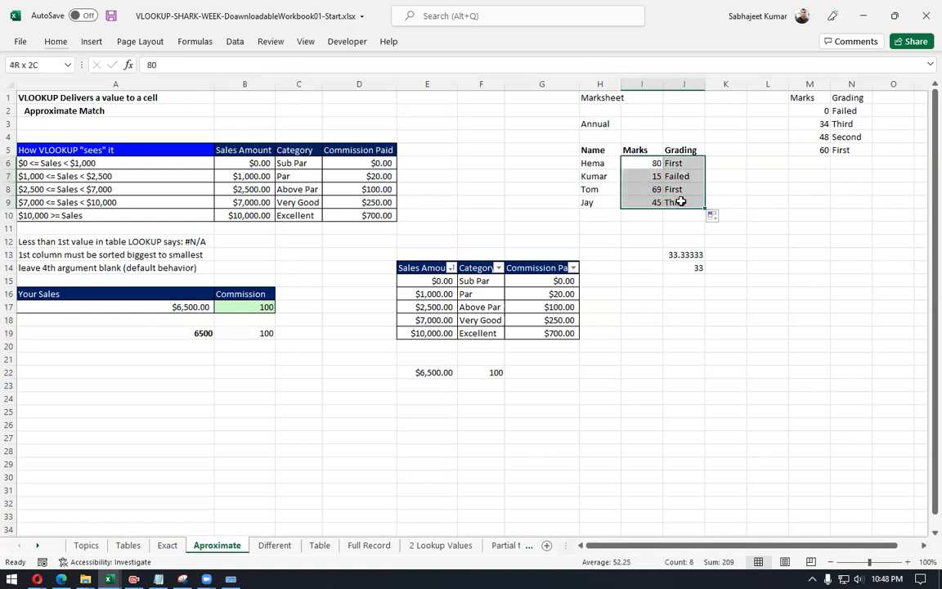
# Step: Inspect the grading formulas in J6, J7 and J9 to check their references to the grading table
pyautogui.click(671, 160)
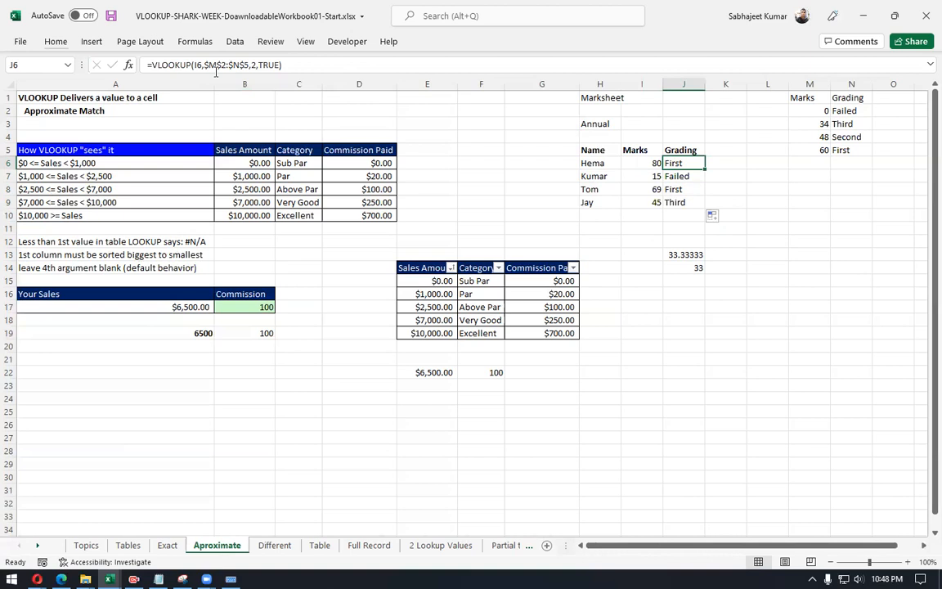
pyautogui.click(673, 176)
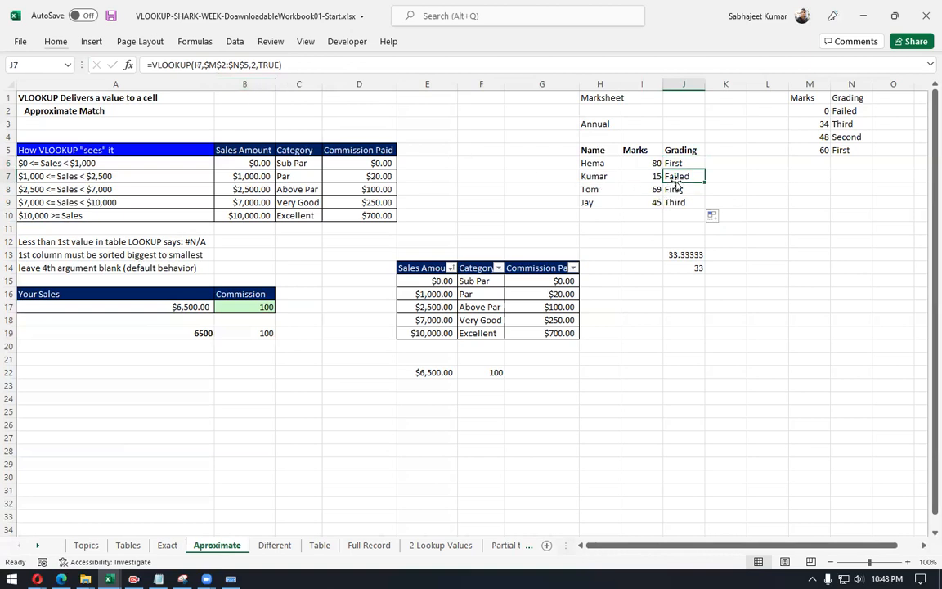
pyautogui.doubleClick(678, 177)
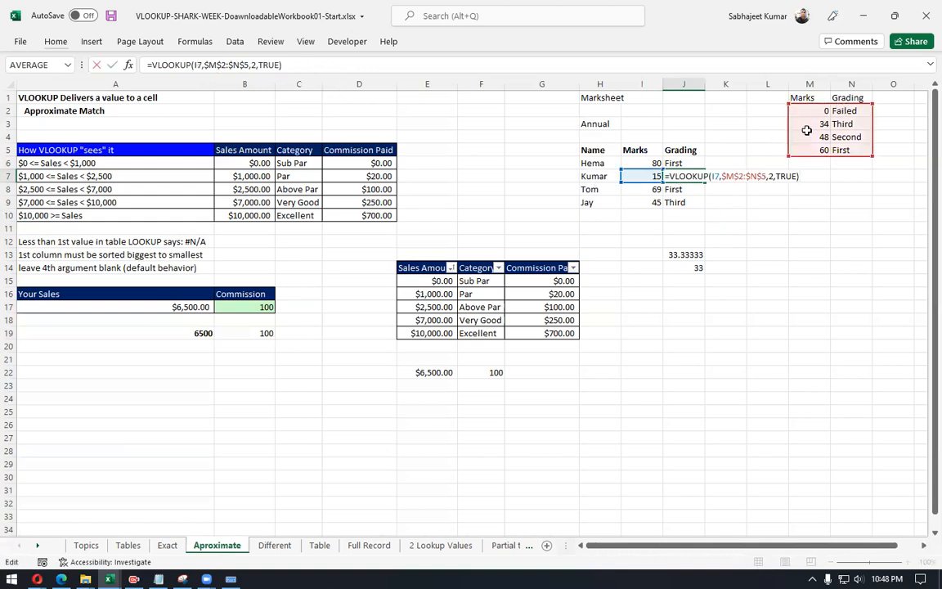
pyautogui.press('Escape')
pyautogui.click(674, 203)
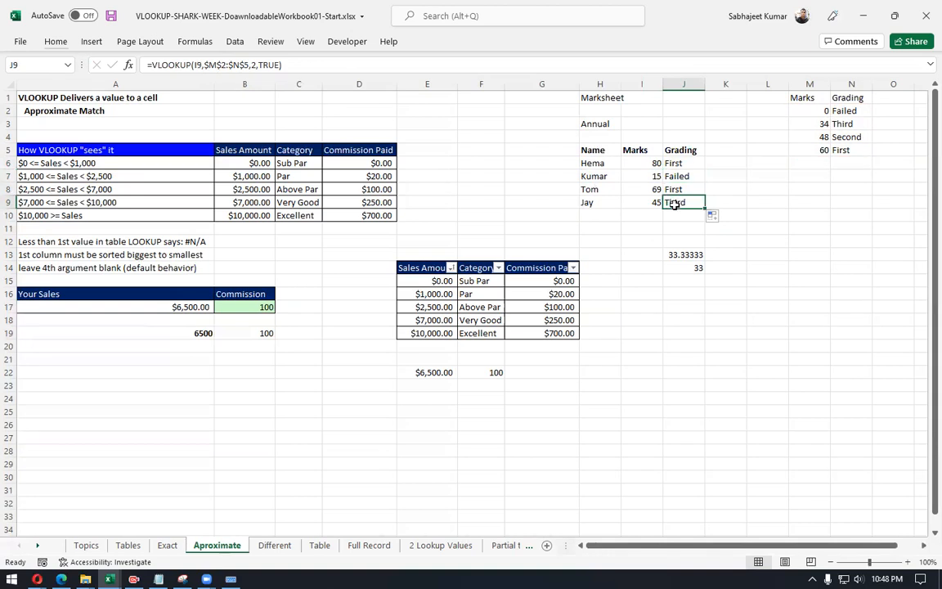
pyautogui.doubleClick(674, 204)
pyautogui.press('Escape')
# Step: Make the table range in J6's formula relative, as M2:N5, and fill the formula down to J9
pyautogui.click(674, 163)
pyautogui.moveTo(204, 65)
pyautogui.mouseDown()
pyautogui.moveTo(255, 73)
pyautogui.moveTo(191, 46)
pyautogui.moveTo(207, 53)
pyautogui.mouseUp()
pyautogui.click(252, 64)
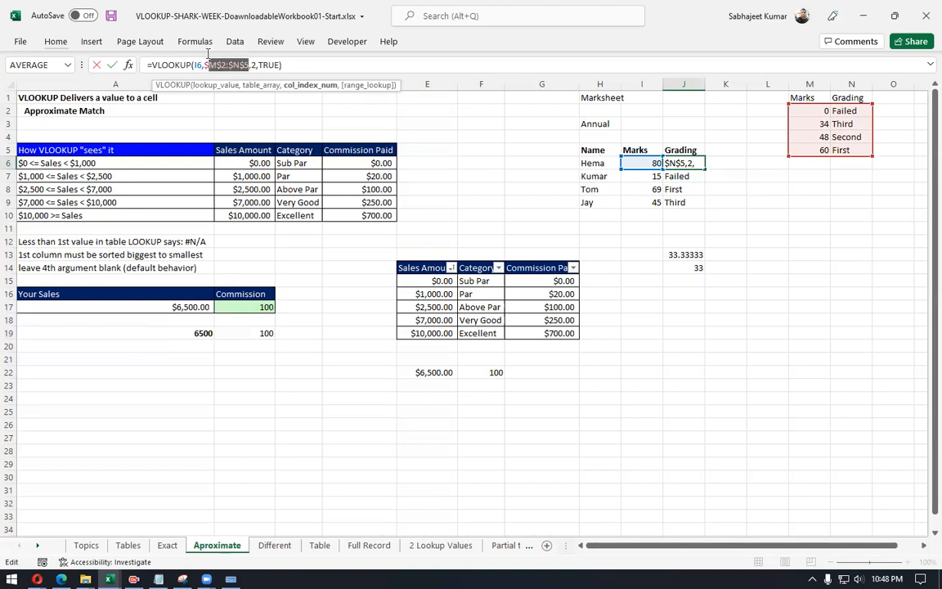
pyautogui.press('F4')
pyautogui.press('F4')
pyautogui.press('F4')
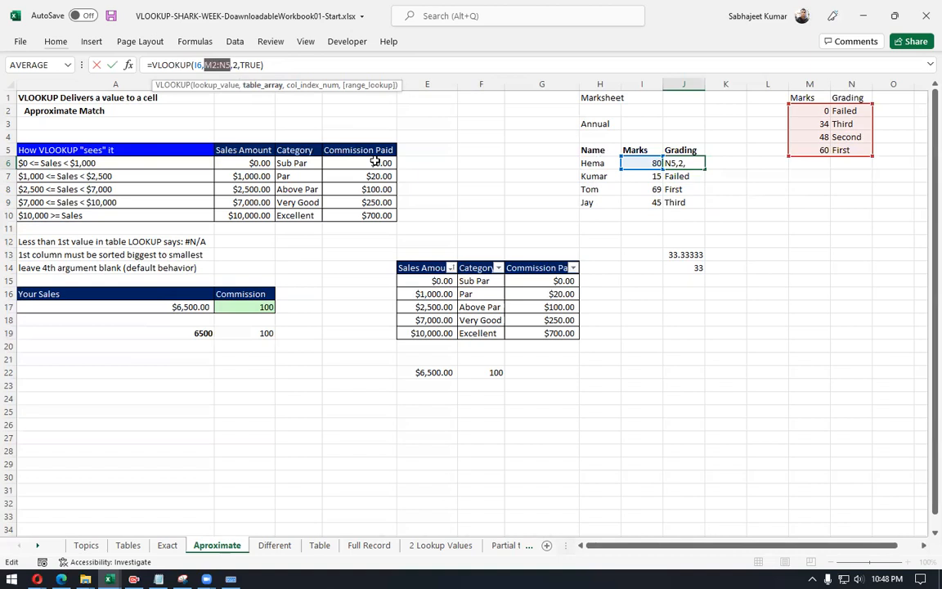
pyautogui.press('Return')
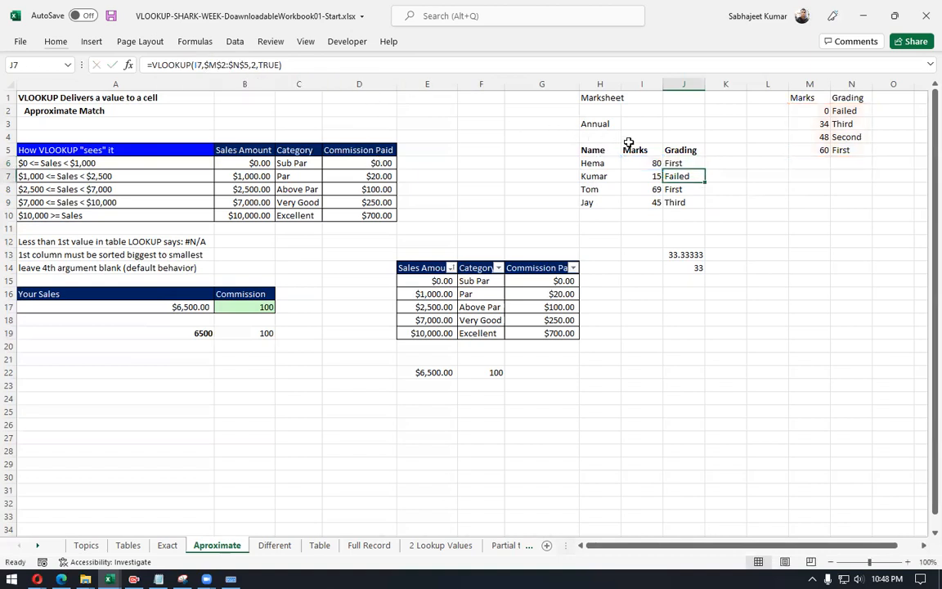
pyautogui.moveTo(679, 161); pyautogui.dragTo(689, 197)
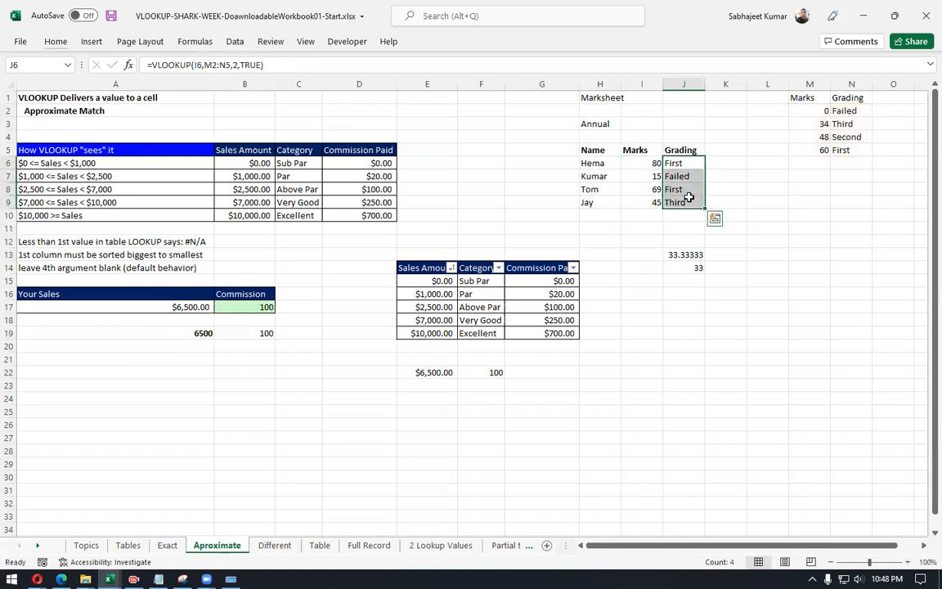
pyautogui.hotkey('ctrl', 'd')
# Step: Examine the copied formula in J7 to check which grading table range it references
pyautogui.click(685, 175)
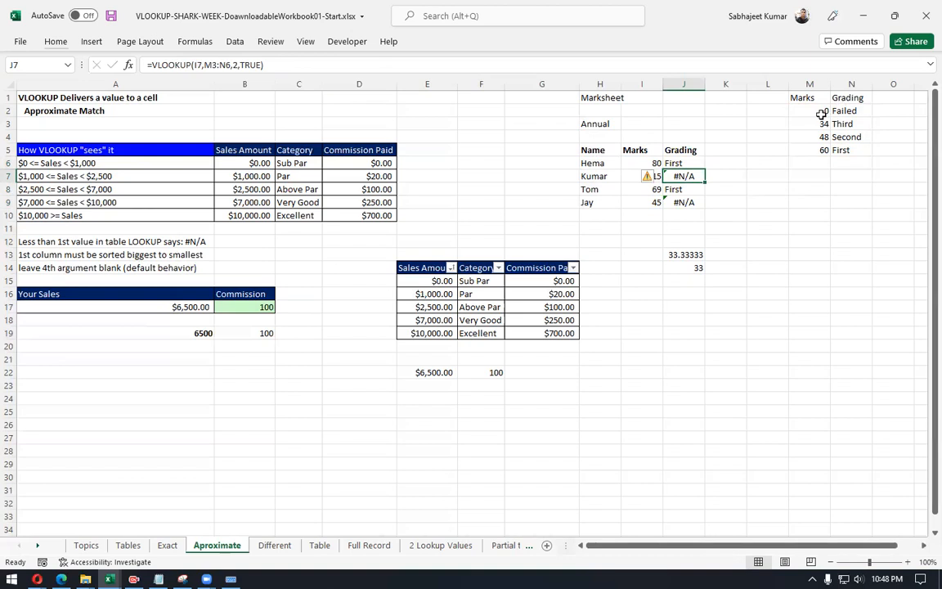
pyautogui.press('F2')
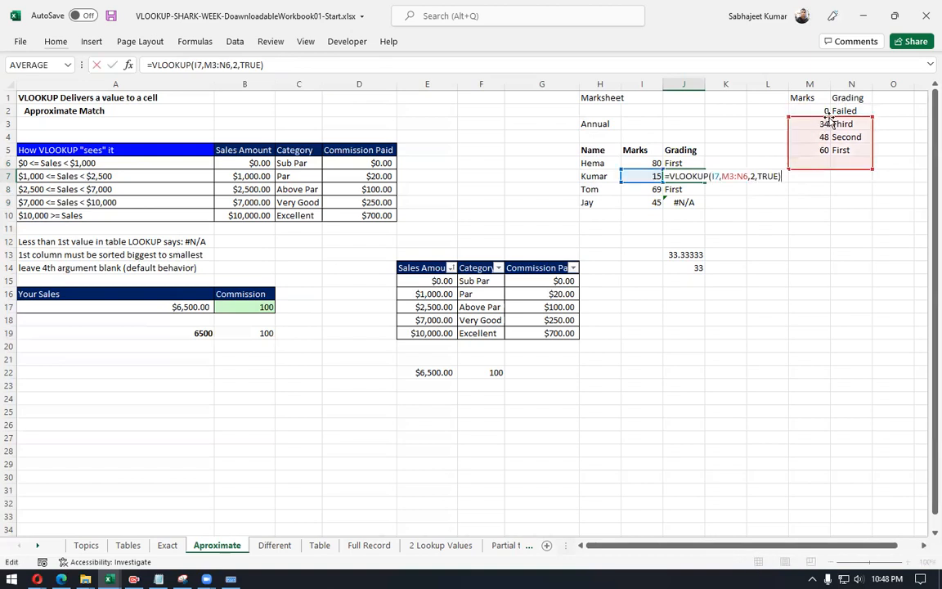
pyautogui.press('Escape')
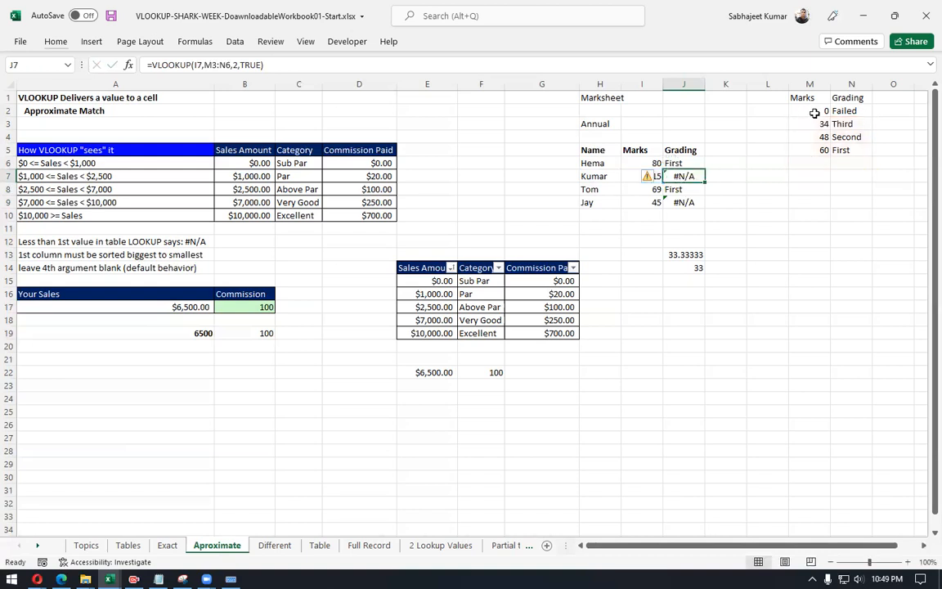
pyautogui.doubleClick(684, 176)
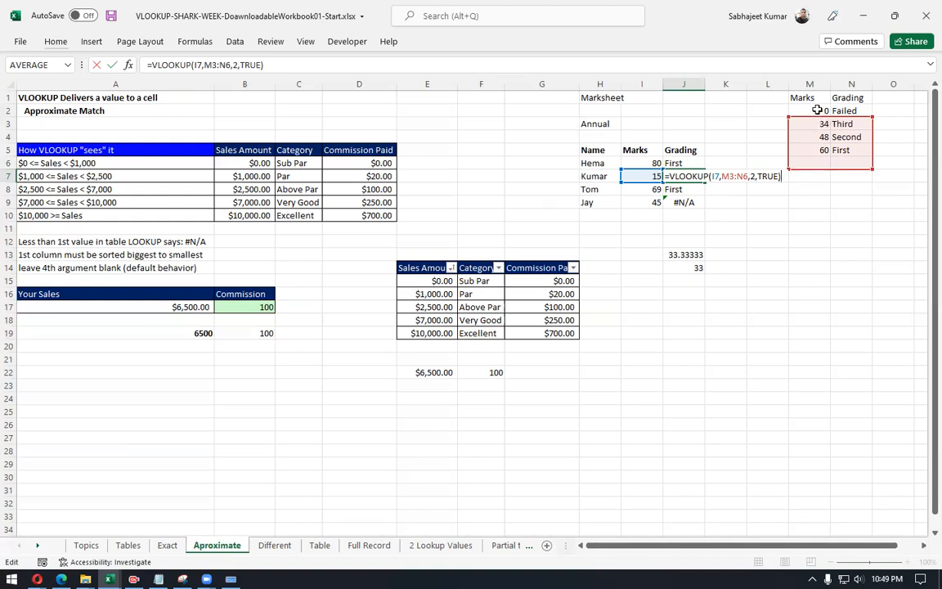
pyautogui.click(685, 185)
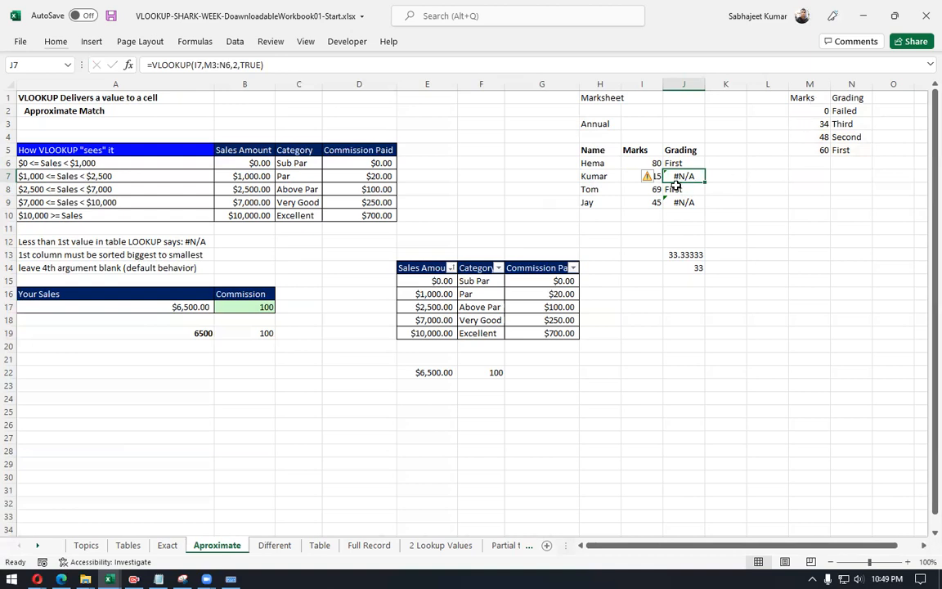
pyautogui.press('F2')
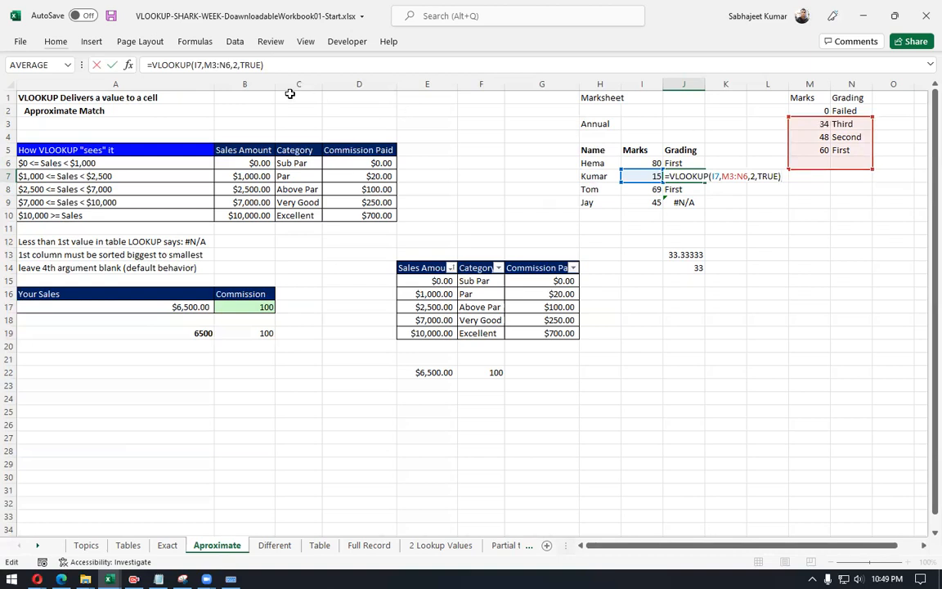
# Step: Shift the lookup table range to M2:N5 in the VLOOKUP formulas of grading cells J7 and J8
pyautogui.press('Escape')
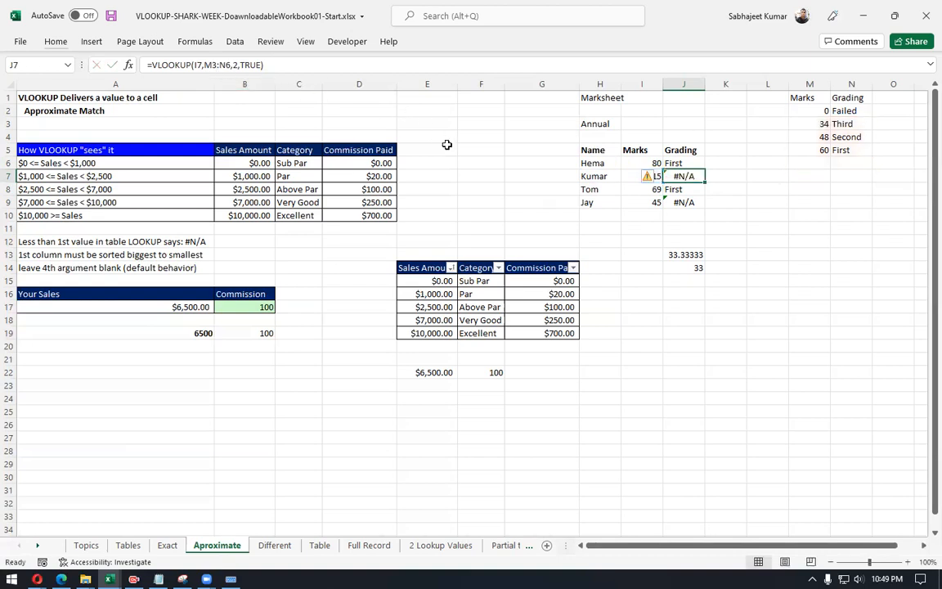
pyautogui.press('F2')
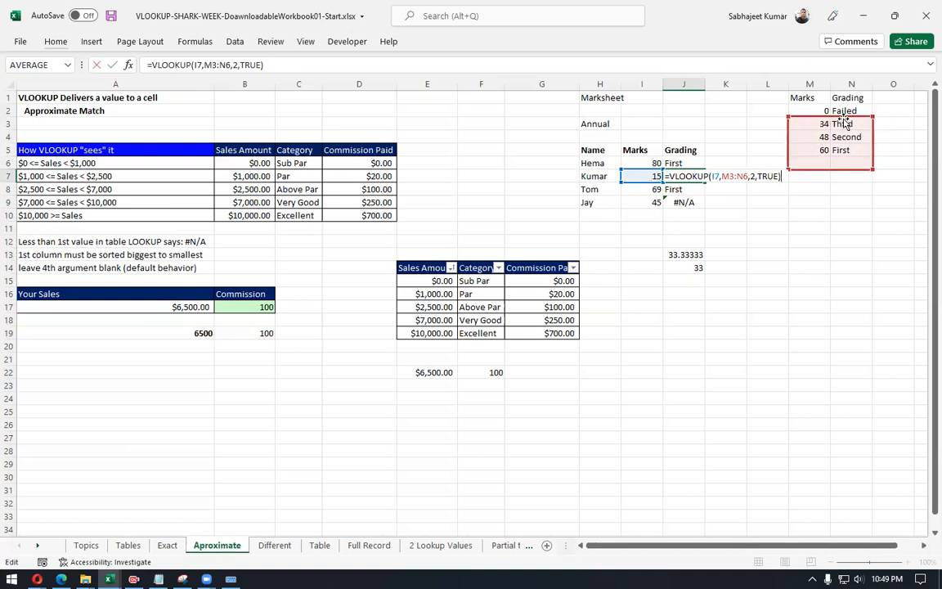
pyautogui.moveTo(834, 117)
pyautogui.mouseDown()
pyautogui.moveTo(832, 100)
pyautogui.moveTo(838, 121)
pyautogui.moveTo(849, 118)
pyautogui.mouseUp()
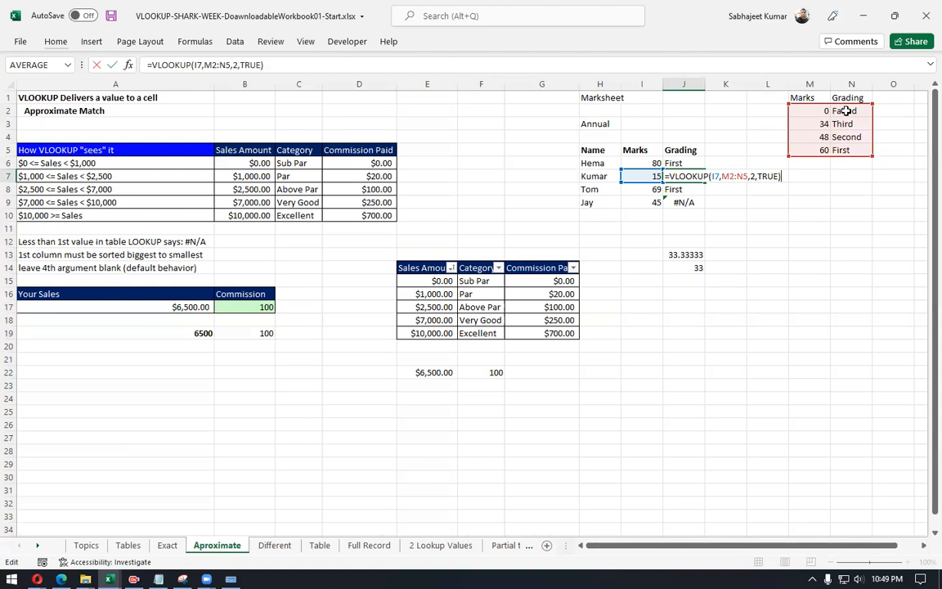
pyautogui.press('Return')
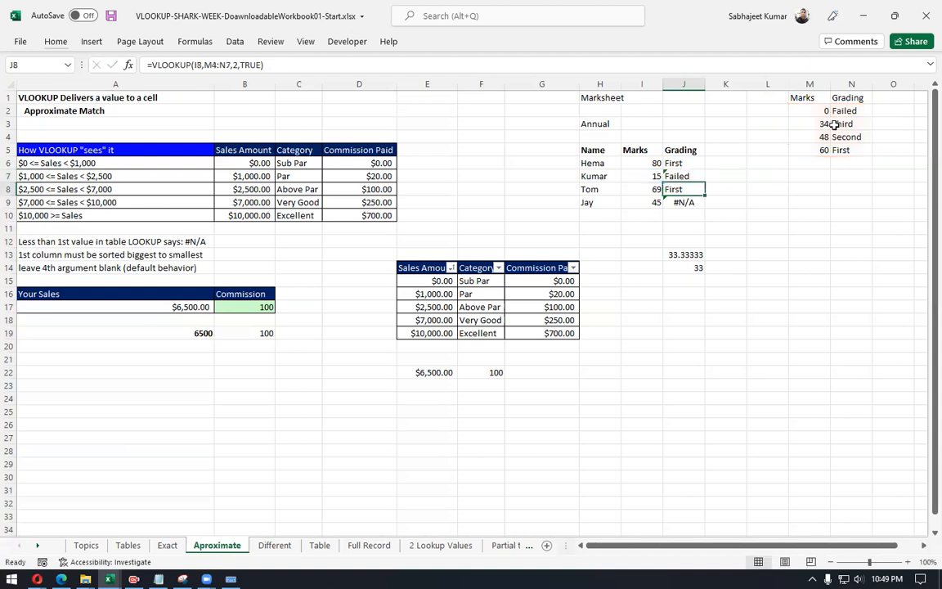
pyautogui.doubleClick(680, 187)
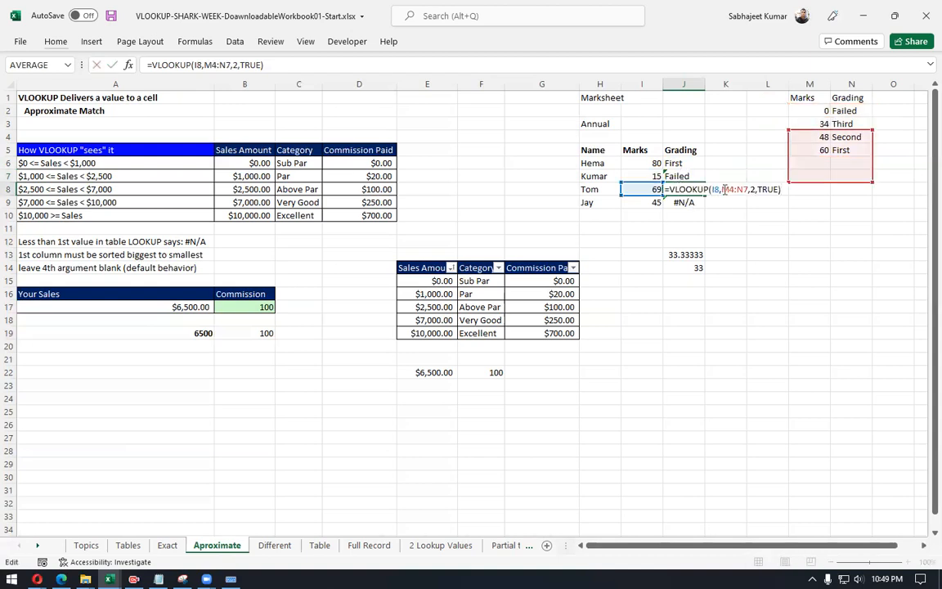
pyautogui.moveTo(791, 135); pyautogui.dragTo(808, 112)
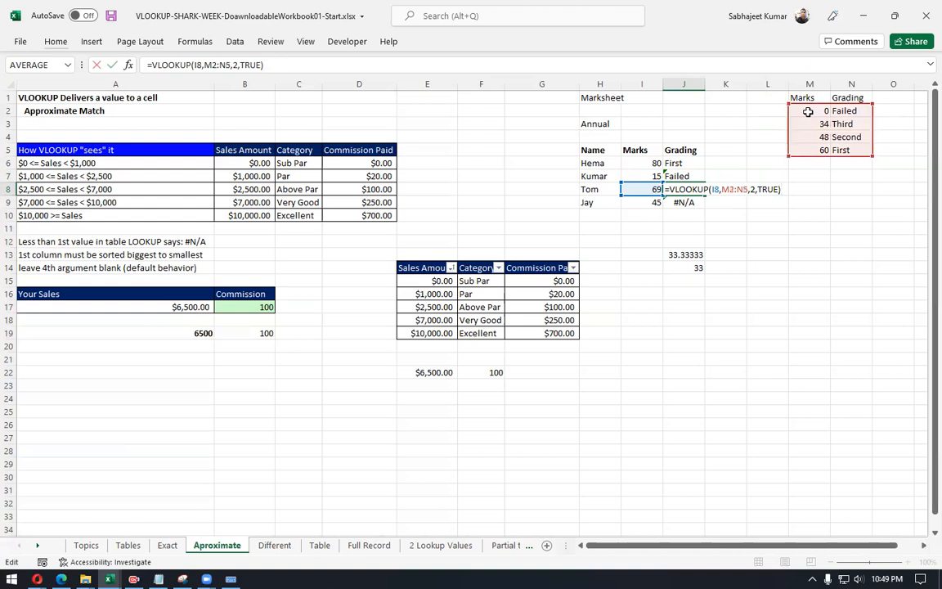
pyautogui.press('Return')
# Step: Make the table range in J6's VLOOKUP formula absolute as $M$2:$N$5, using the On-Screen Keyboard
pyautogui.click(683, 163)
pyautogui.moveTo(204, 64); pyautogui.dragTo(240, 66)
pyautogui.hotkey('shift', 'Left')
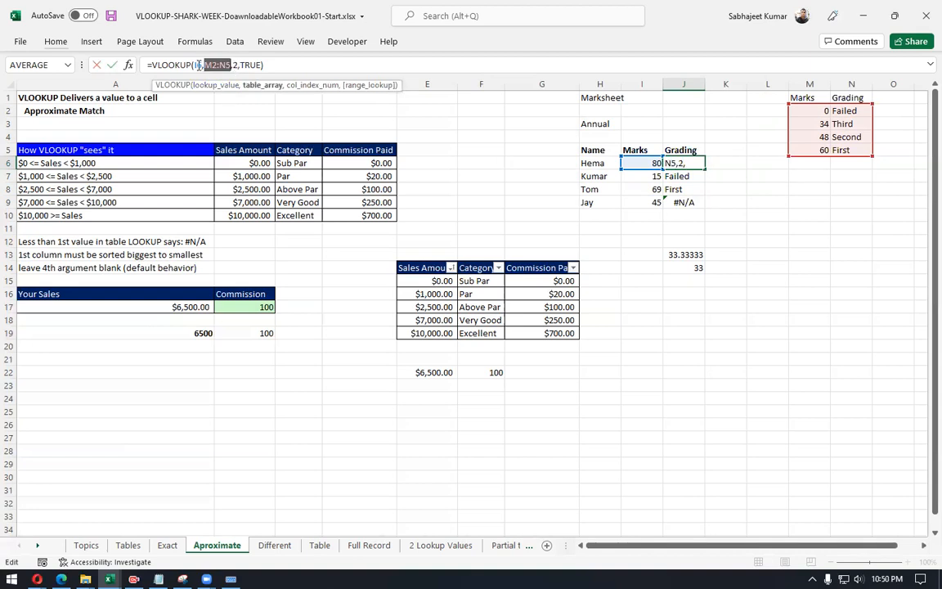
pyautogui.click(231, 579)
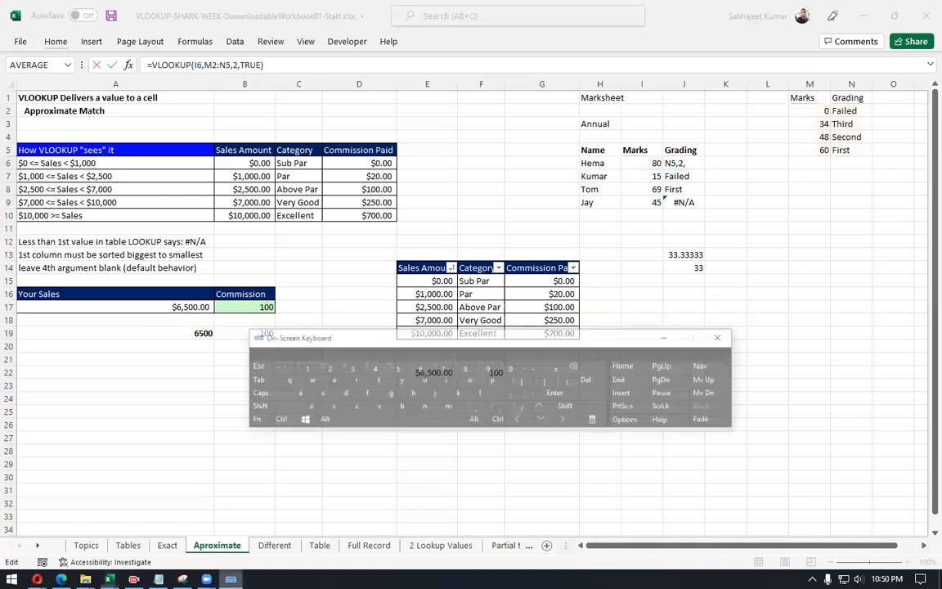
pyautogui.click(262, 399)
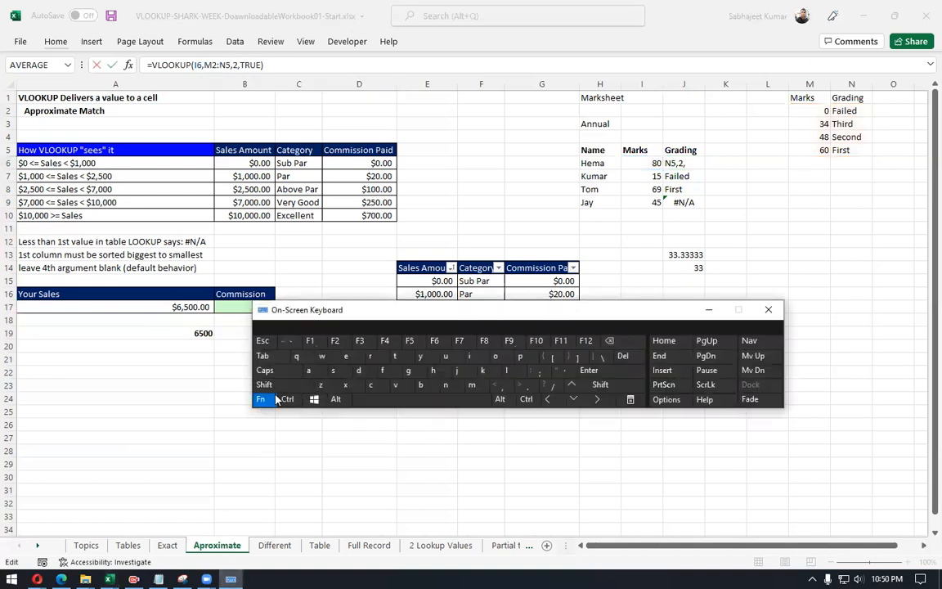
pyautogui.click(387, 345)
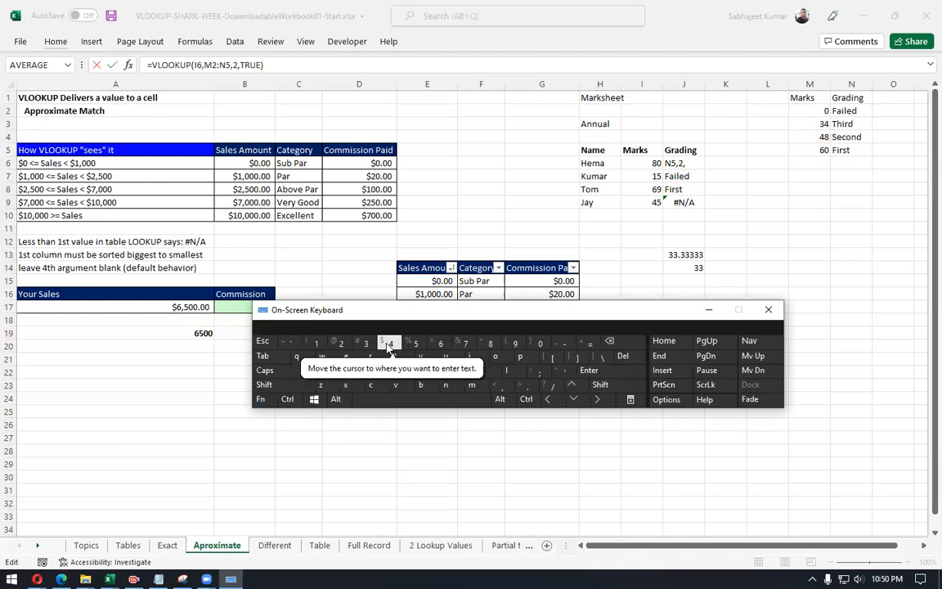
pyautogui.click(262, 401)
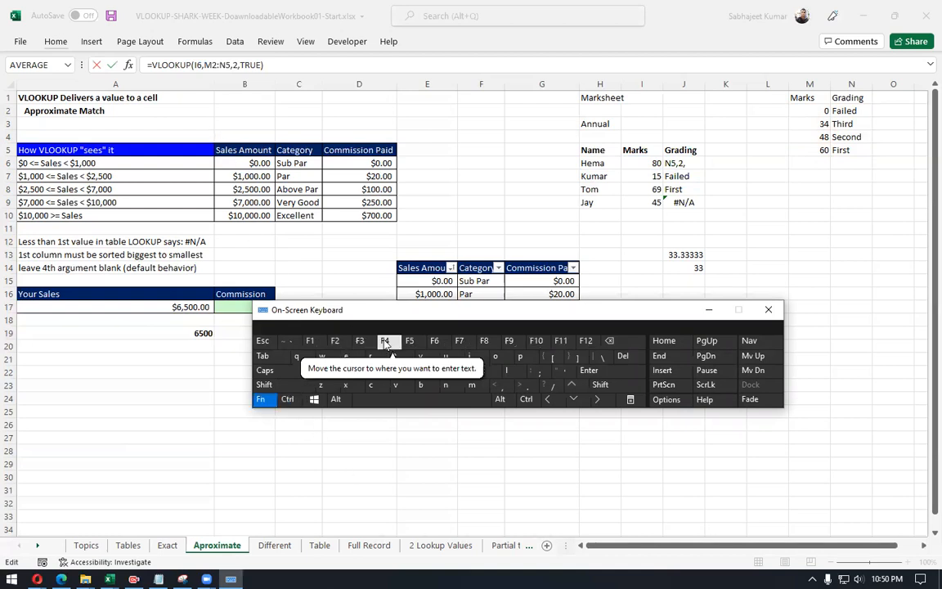
pyautogui.click(206, 64)
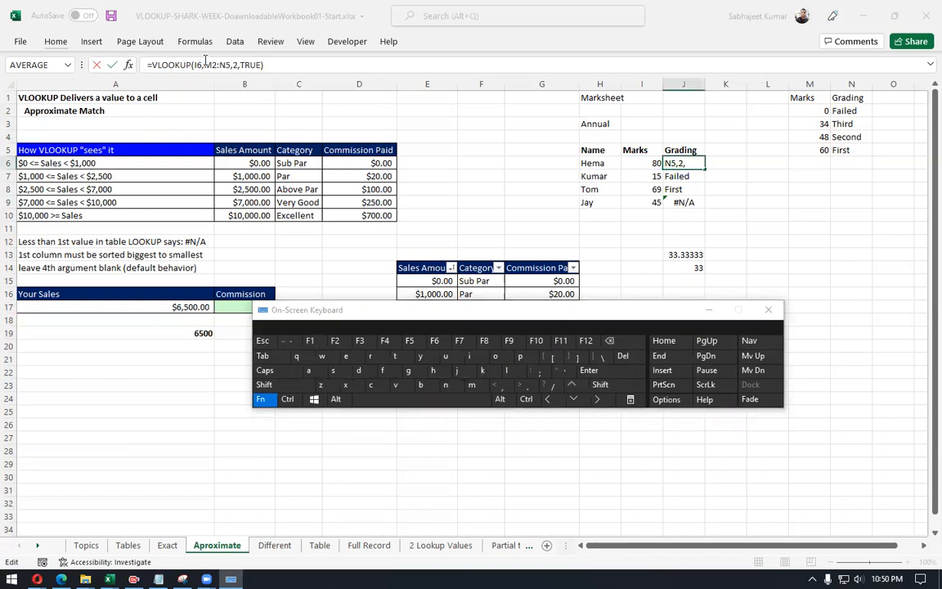
pyautogui.doubleClick(205, 64)
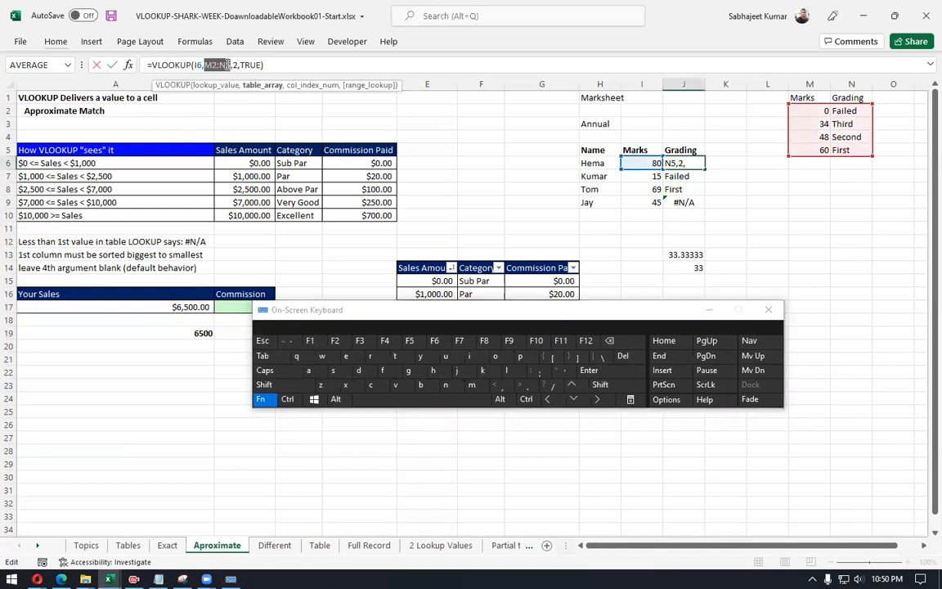
pyautogui.click(390, 342)
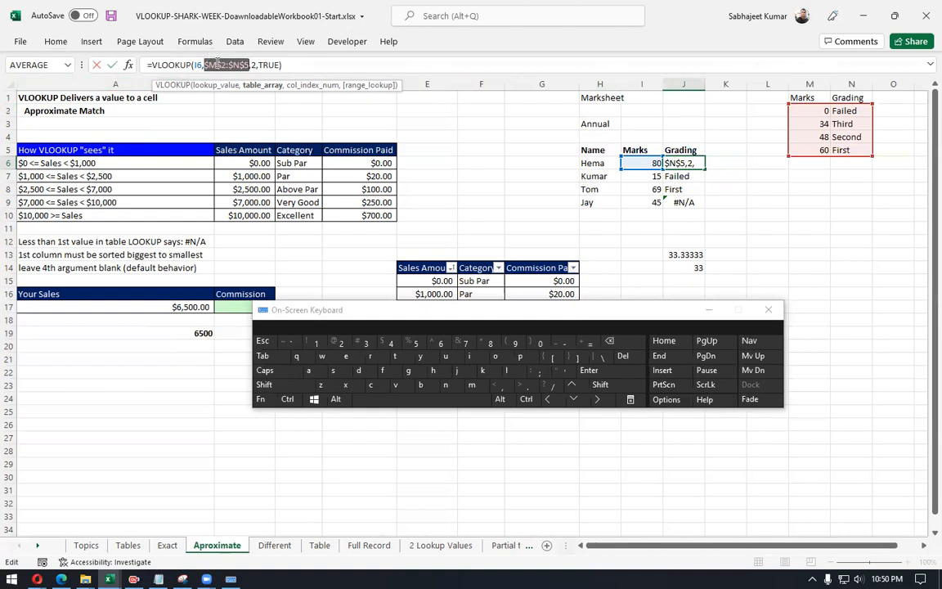
# Step: Cycle the J6 table range through the row-locked form M$2:N$5 to the column-locked form $M2:$N5
pyautogui.moveTo(203, 63); pyautogui.dragTo(226, 65)
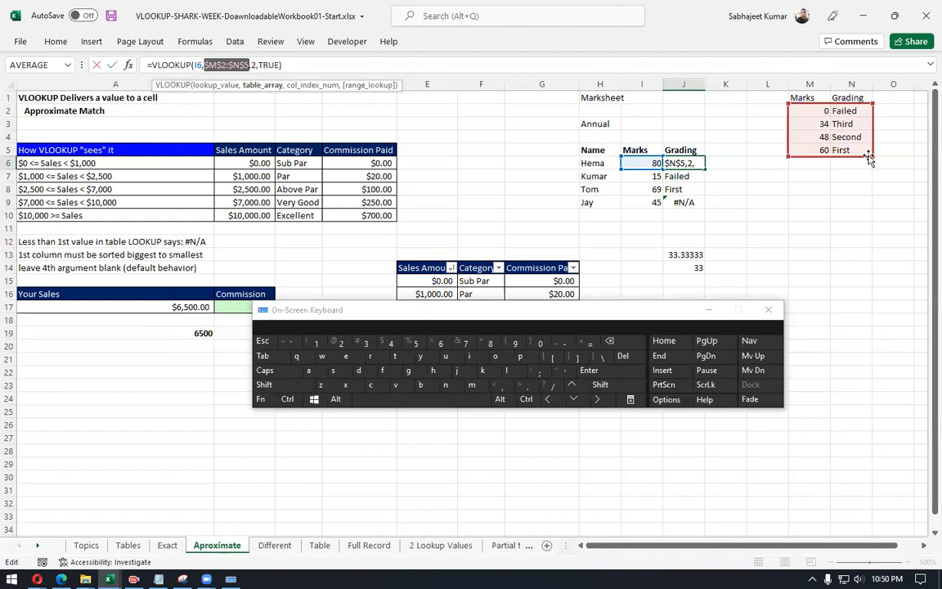
pyautogui.click(260, 398)
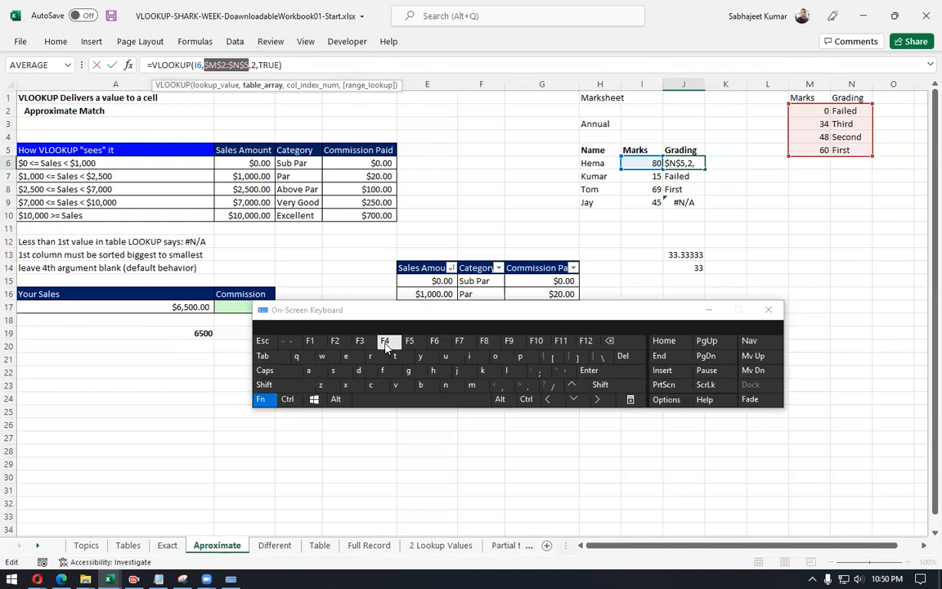
pyautogui.click(386, 347)
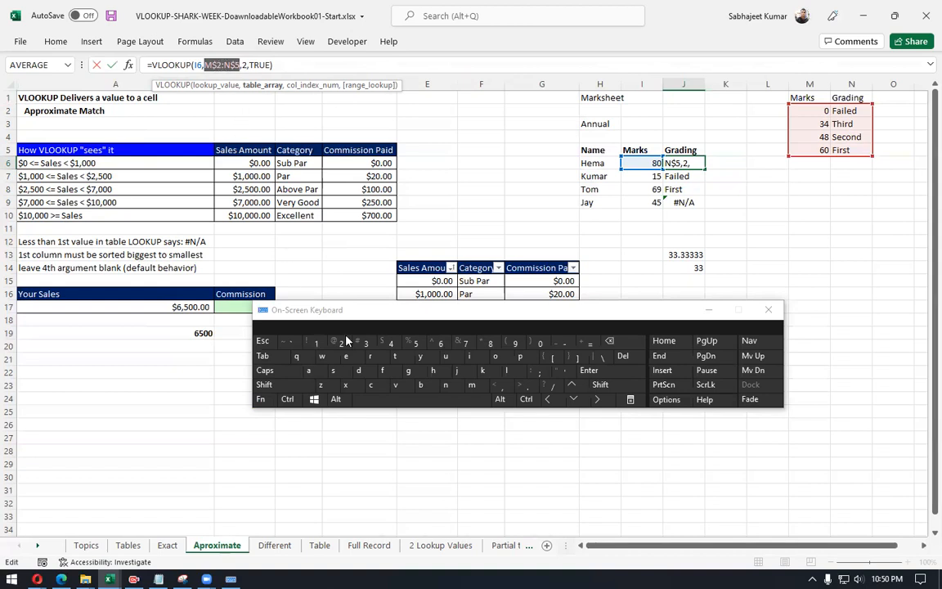
pyautogui.click(263, 400)
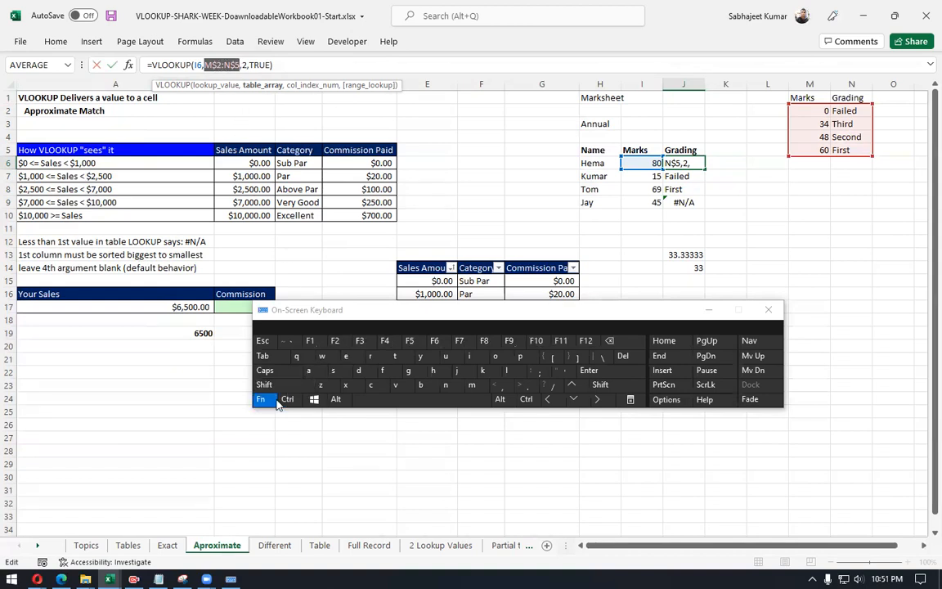
pyautogui.click(385, 345)
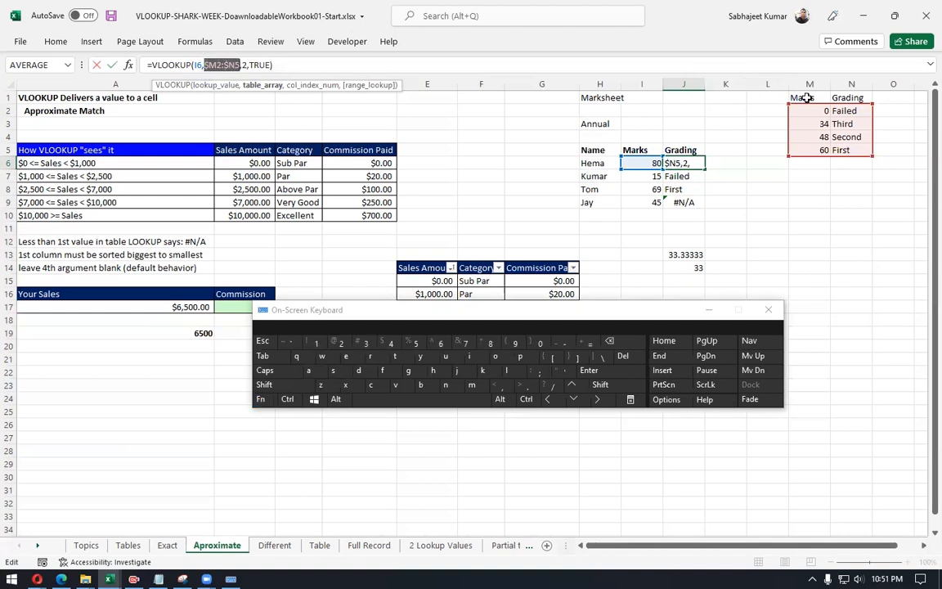
# Step: Move J6's column-locked table range down to $M10:$N13 and $M17:$N20, and return it to $M2:$N5
pyautogui.moveTo(816, 106); pyautogui.dragTo(832, 216)
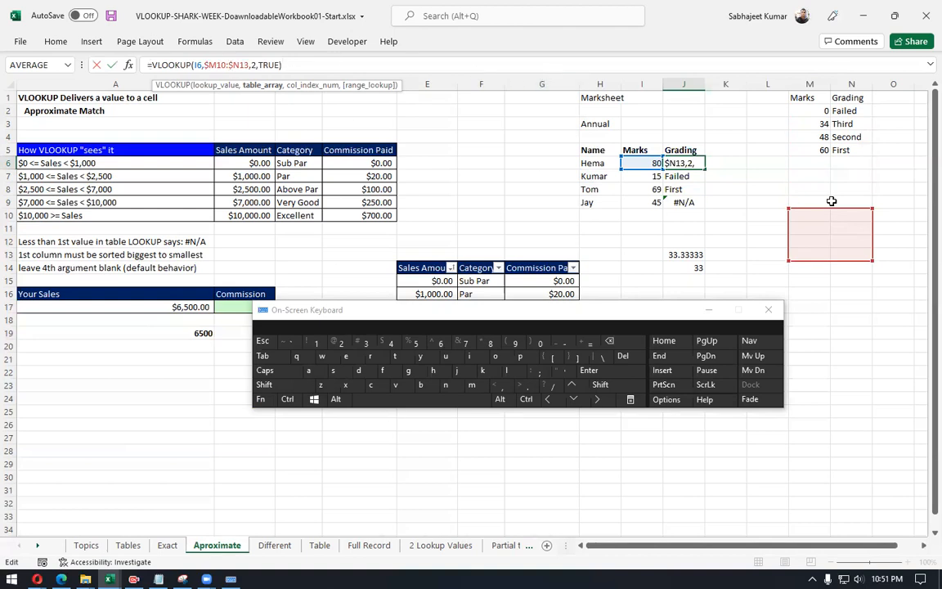
pyautogui.moveTo(824, 212); pyautogui.dragTo(794, 319)
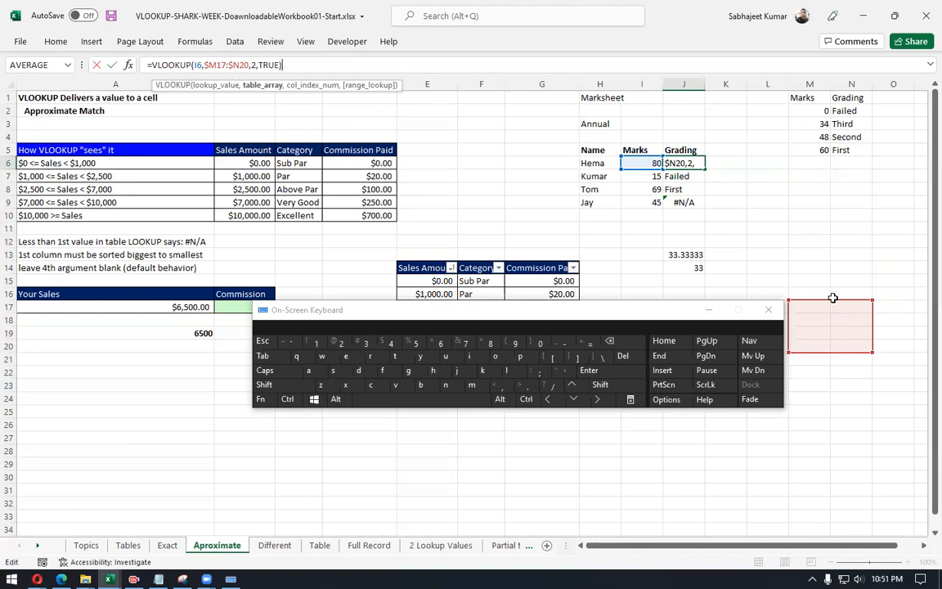
pyautogui.moveTo(826, 257); pyautogui.dragTo(846, 115)
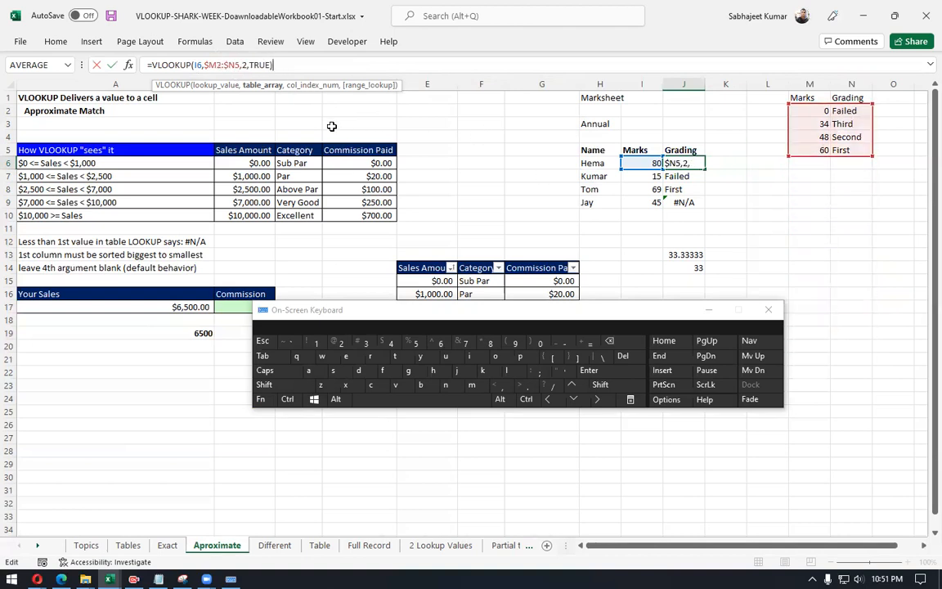
# Step: Lock both rows and columns of the J6 table range again as $M$2:$N$5 and commit the formula
pyautogui.moveTo(205, 64); pyautogui.dragTo(238, 65)
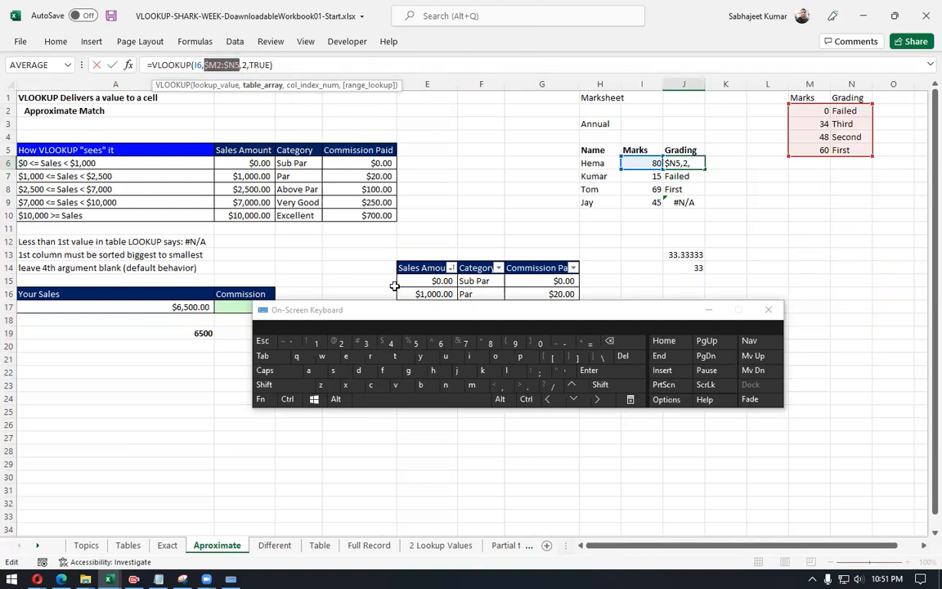
pyautogui.click(261, 399)
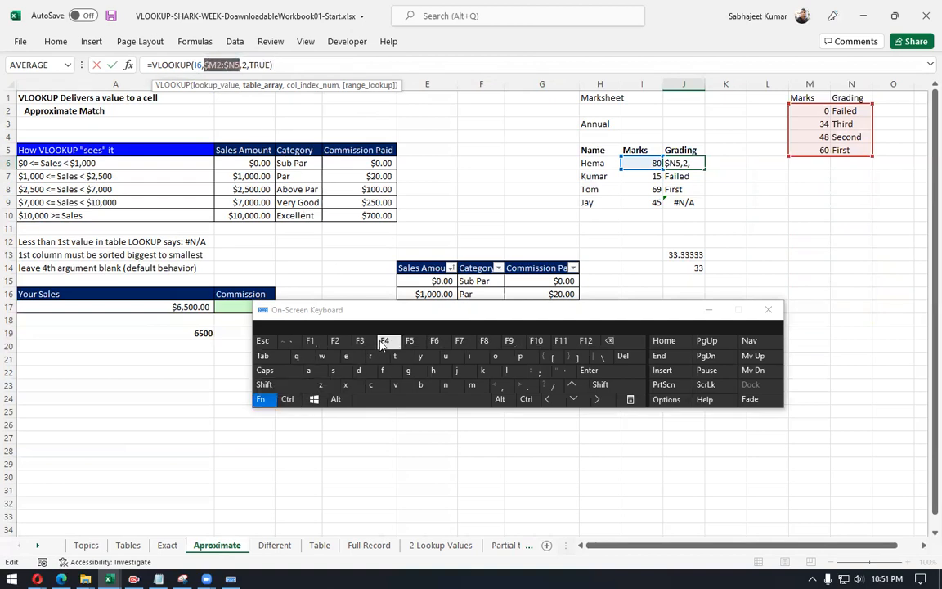
pyautogui.click(386, 342)
pyautogui.click(390, 342)
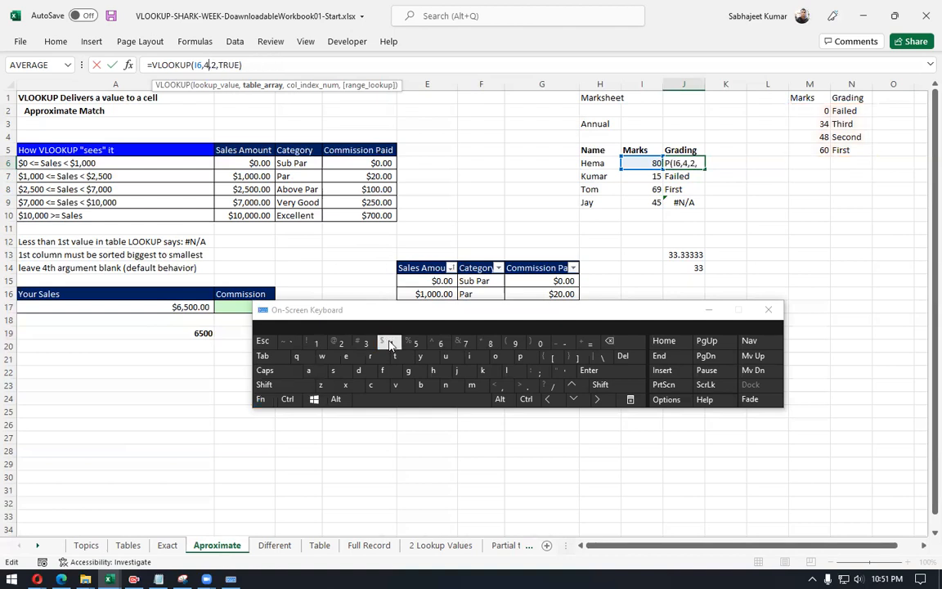
pyautogui.hotkey('ctrl', 'z')
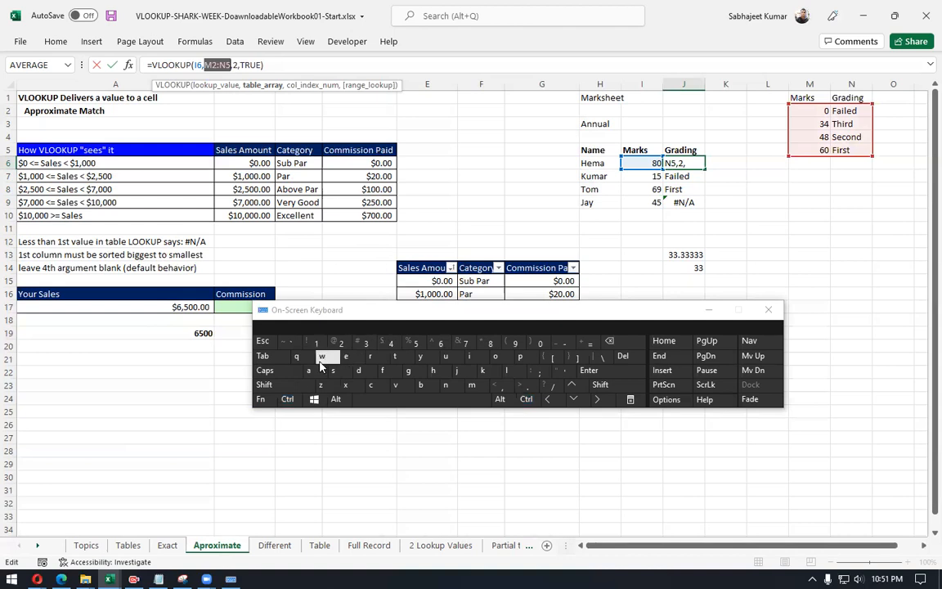
pyautogui.click(260, 400)
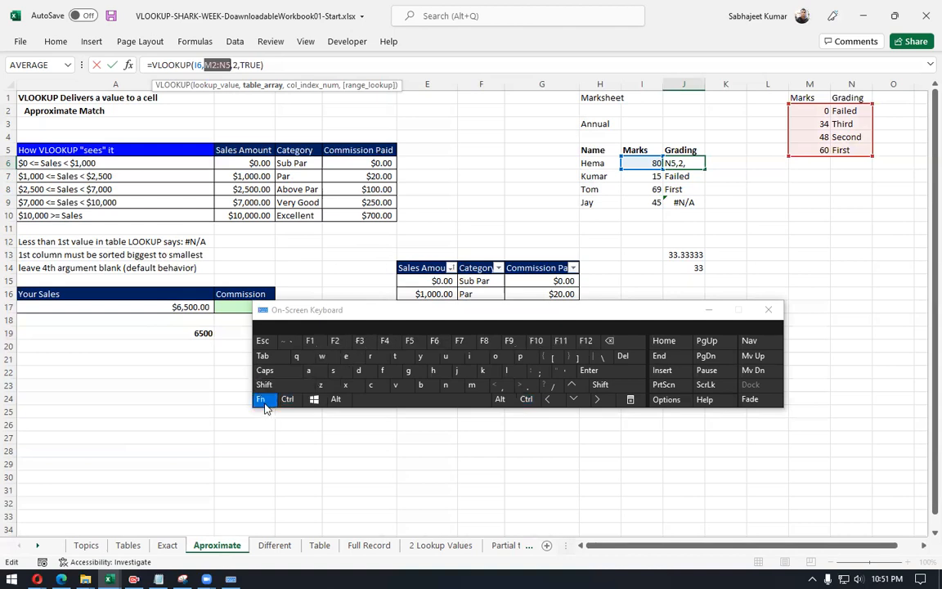
pyautogui.click(385, 346)
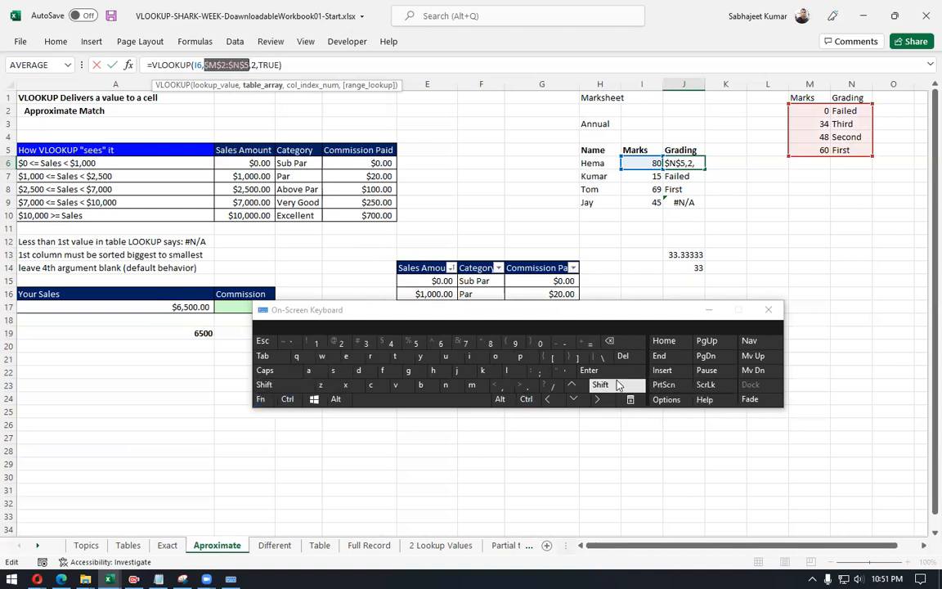
pyautogui.click(592, 370)
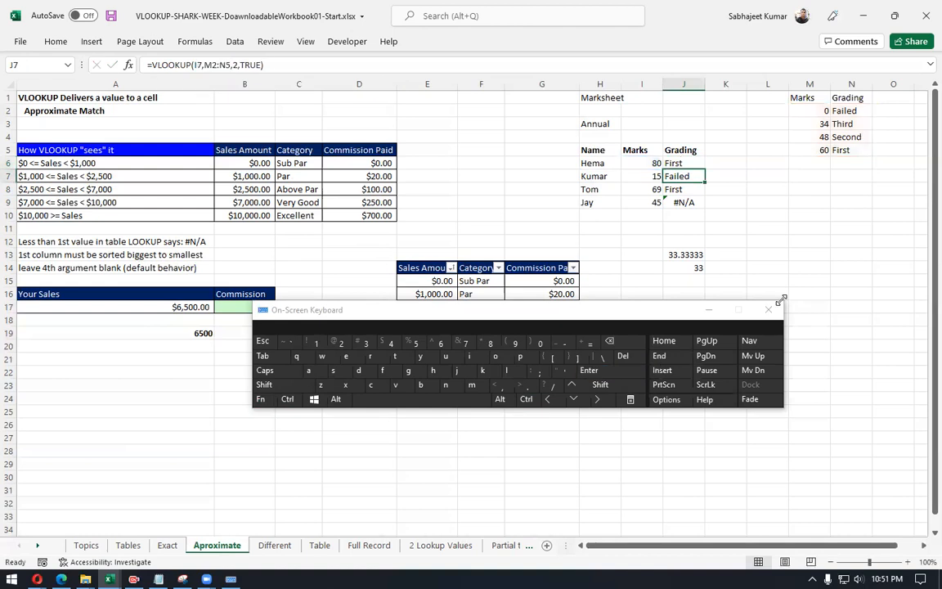
# Step: Minimize the On-Screen Keyboard, copy the J6 formula down through J9, and check the references in the copied cells
pyautogui.click(705, 309)
pyautogui.click(682, 164)
pyautogui.moveTo(703, 176); pyautogui.dragTo(693, 204)
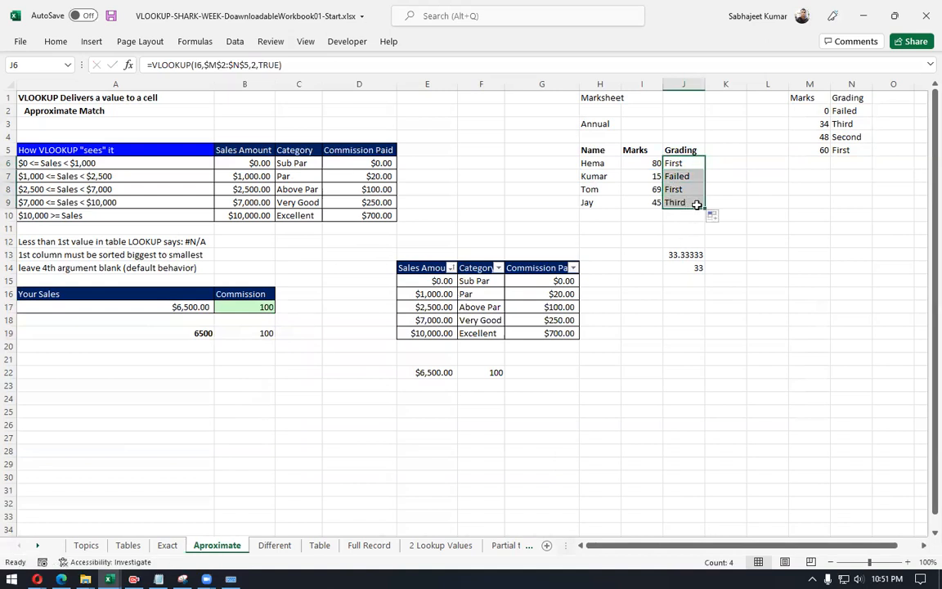
pyautogui.click(688, 187)
pyautogui.click(687, 172)
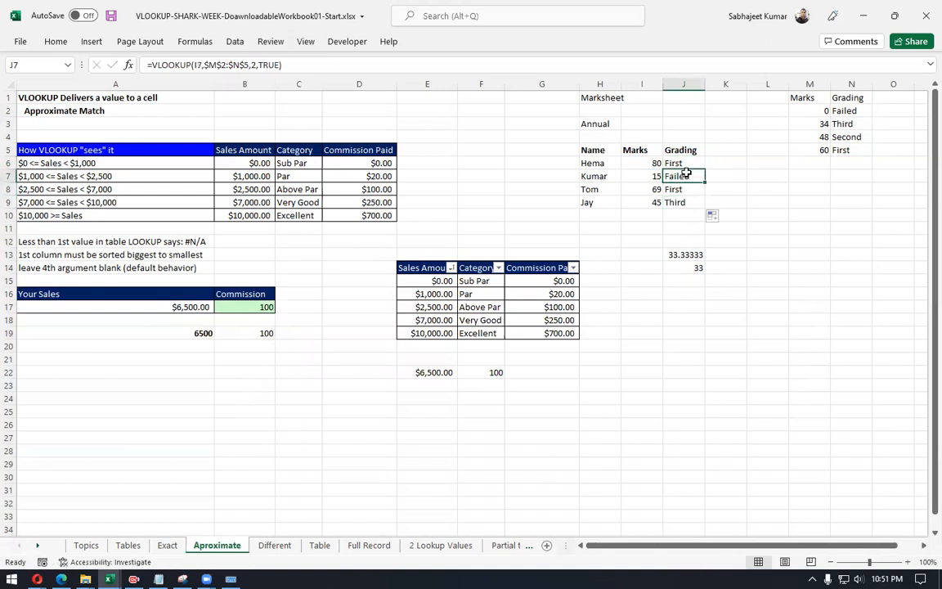
pyautogui.click(683, 202)
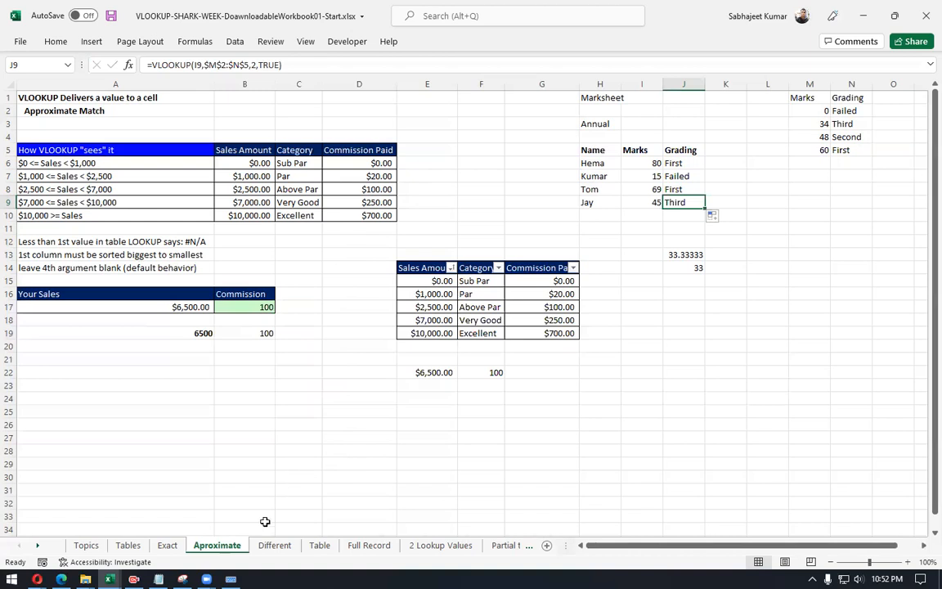
# Step: Switch to the Different worksheet containing the commission lookup tasks
pyautogui.click(275, 546)
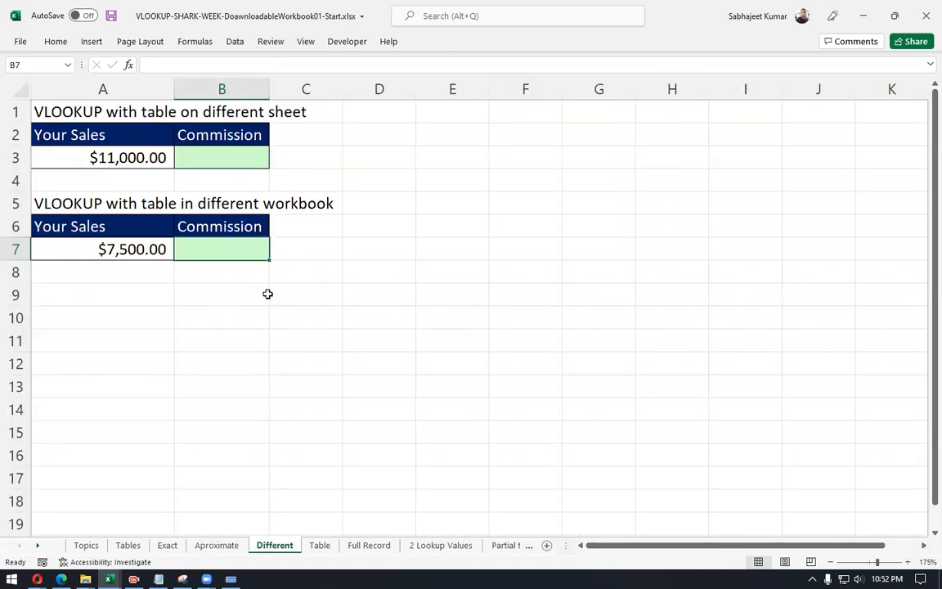
pyautogui.scroll(3, 266, 294)
pyautogui.scroll(-4, 267, 293)
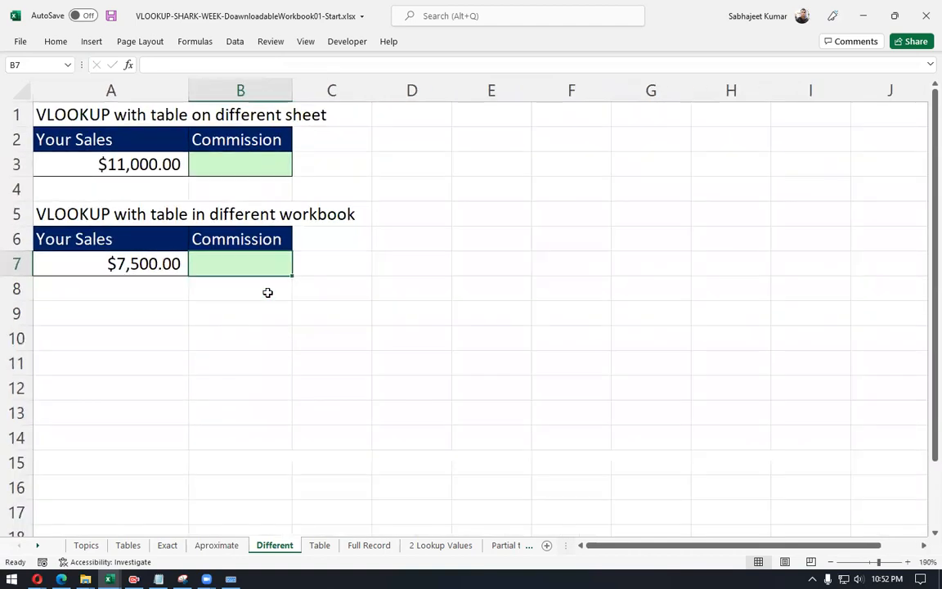
pyautogui.scroll(-3, 268, 294)
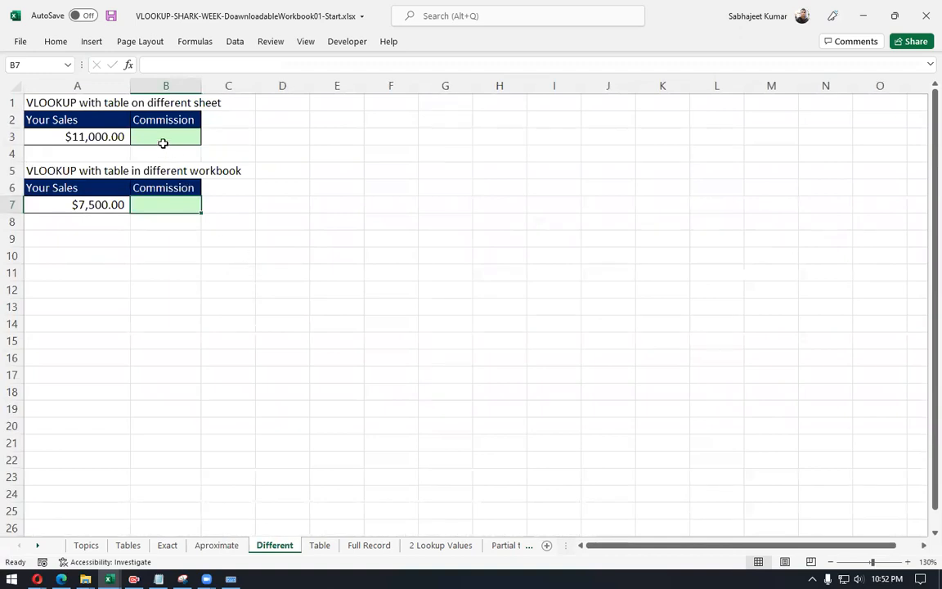
# Step: Review the A3 sales amount, the B3 commission cell and the commission table B6:D10 on the Aproximate sheet
pyautogui.click(92, 137)
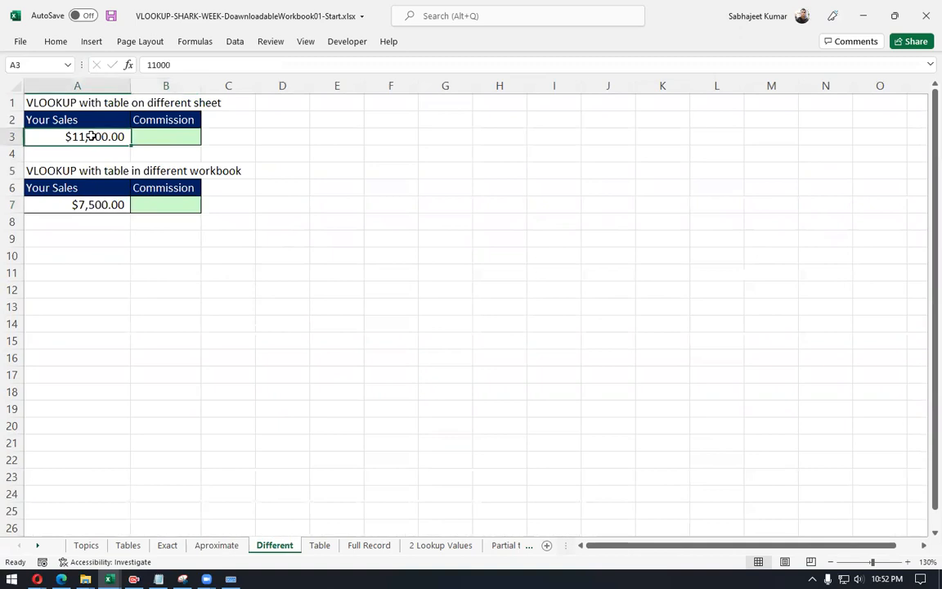
pyautogui.click(165, 135)
pyautogui.click(217, 545)
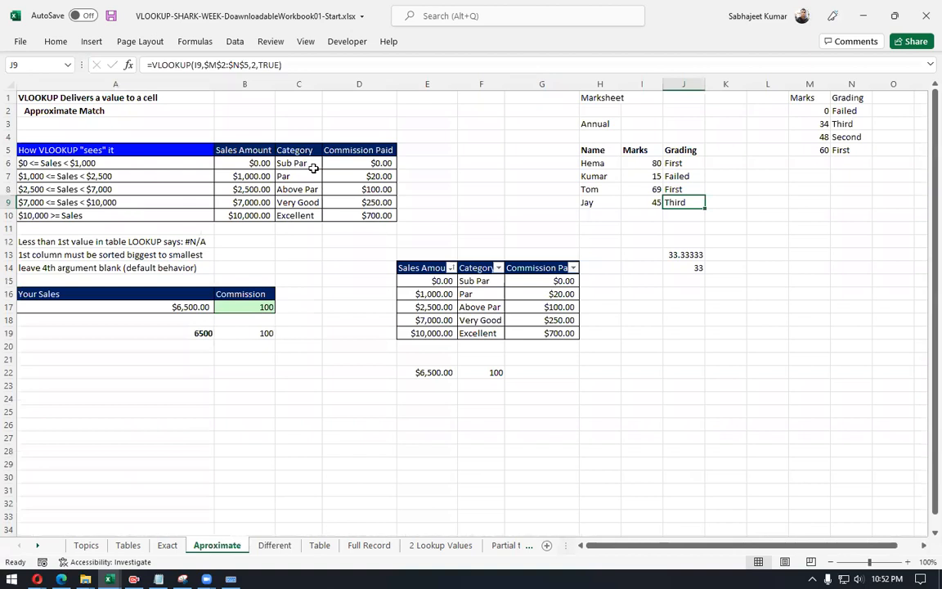
pyautogui.moveTo(220, 161); pyautogui.dragTo(381, 213)
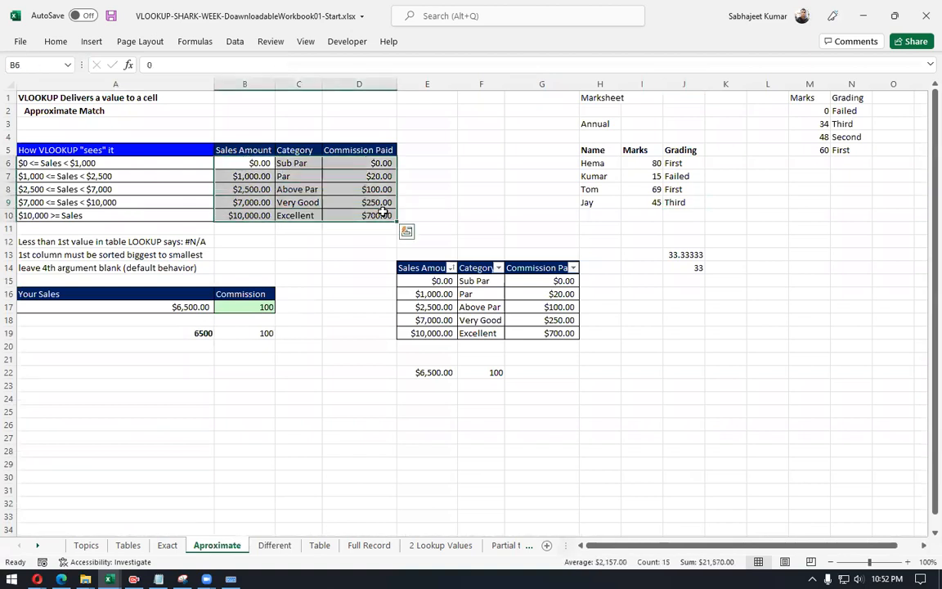
pyautogui.click(273, 544)
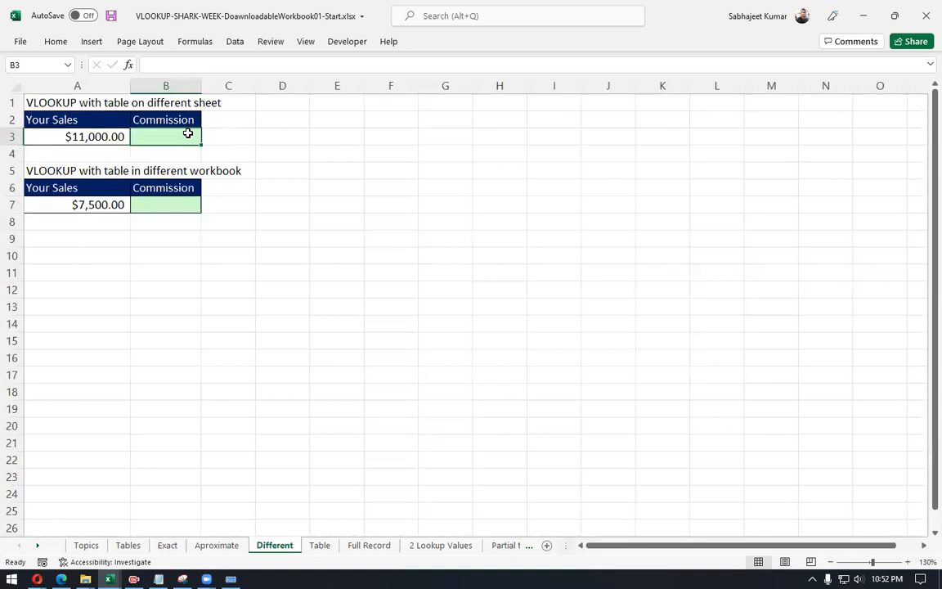
# Step: Begin a VLOOKUP in B3 of the Different sheet with lookup value A3 and table array Aproximate!B6:D10
pyautogui.write('=vlo')
pyautogui.press('Tab')
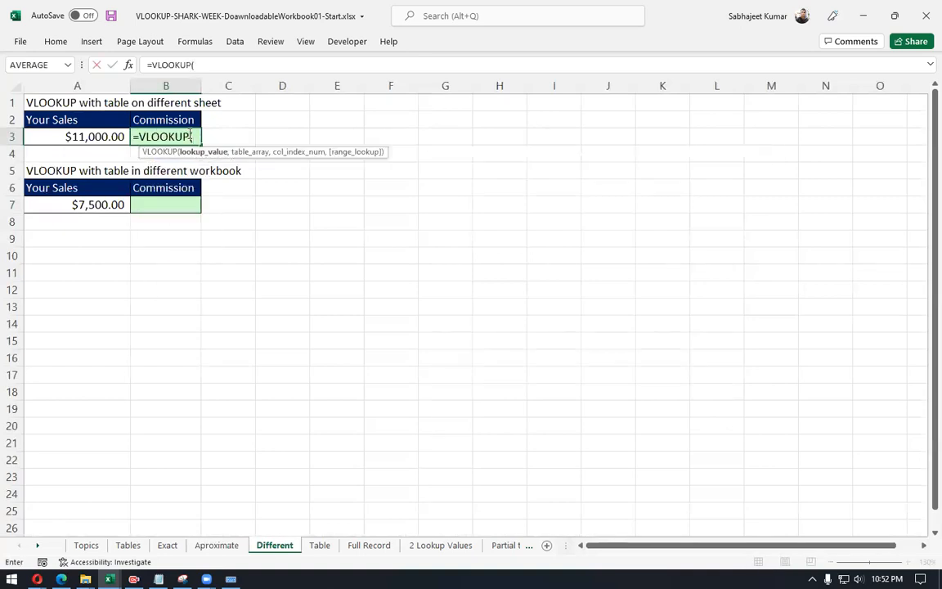
pyautogui.click(102, 137)
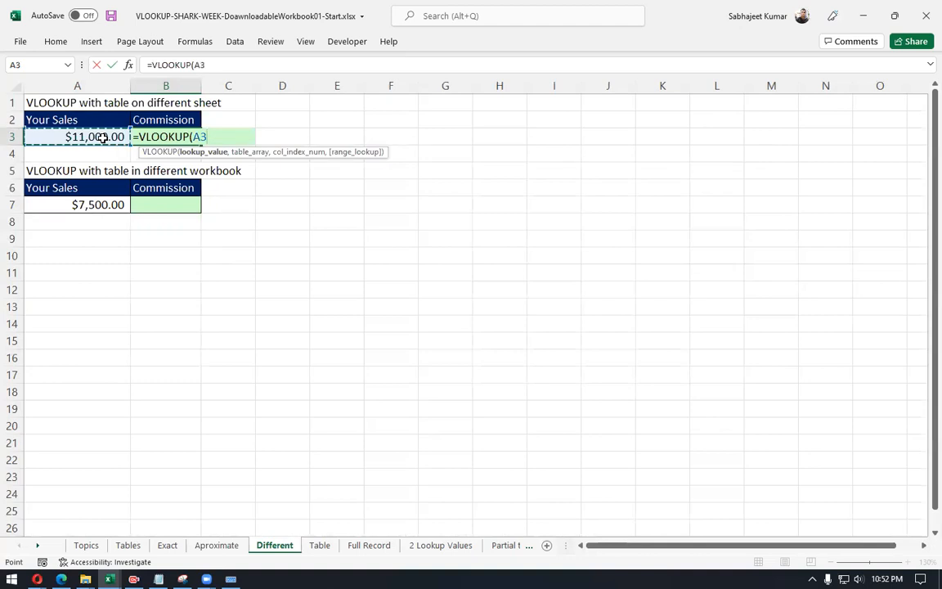
pyautogui.write(',')
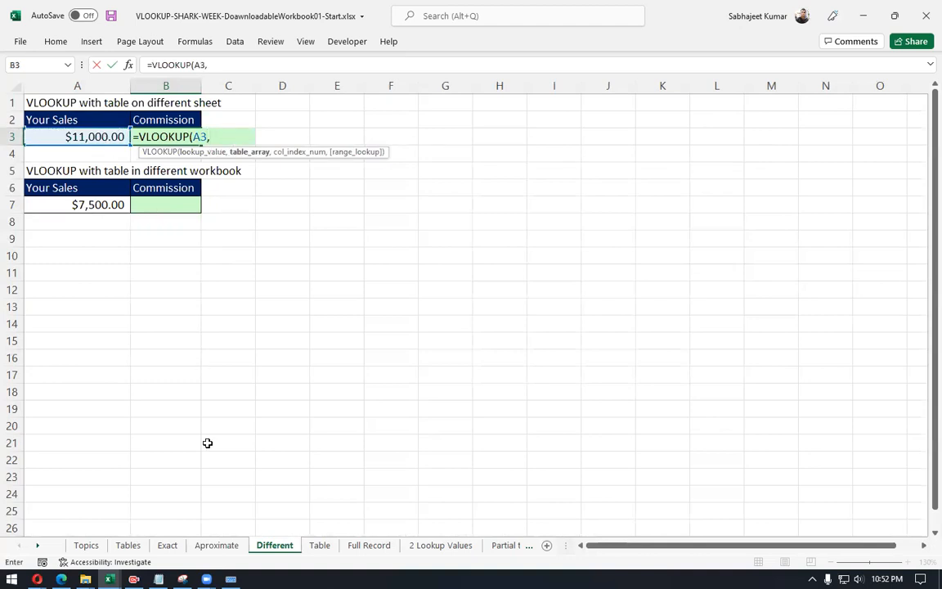
pyautogui.click(219, 545)
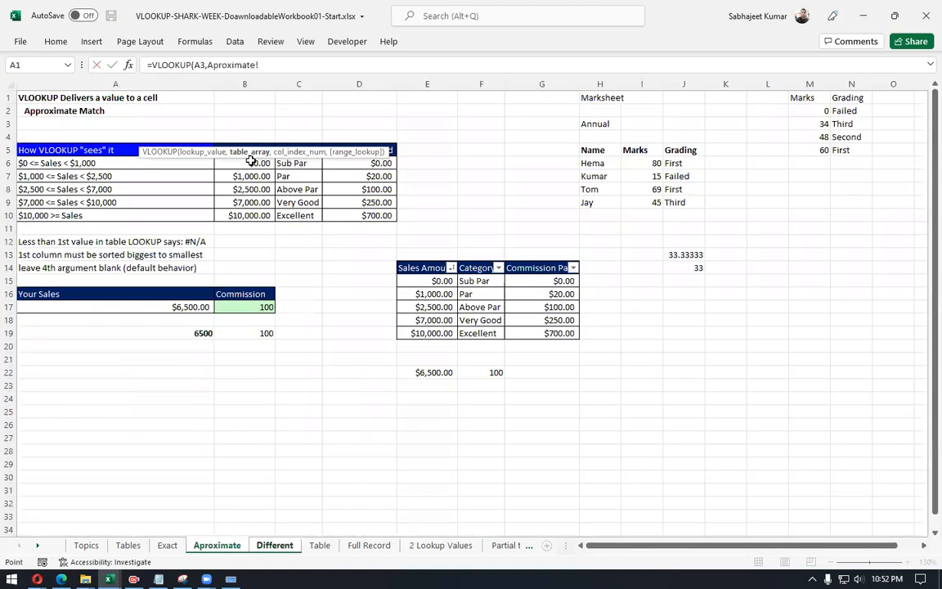
pyautogui.moveTo(247, 164); pyautogui.dragTo(368, 214)
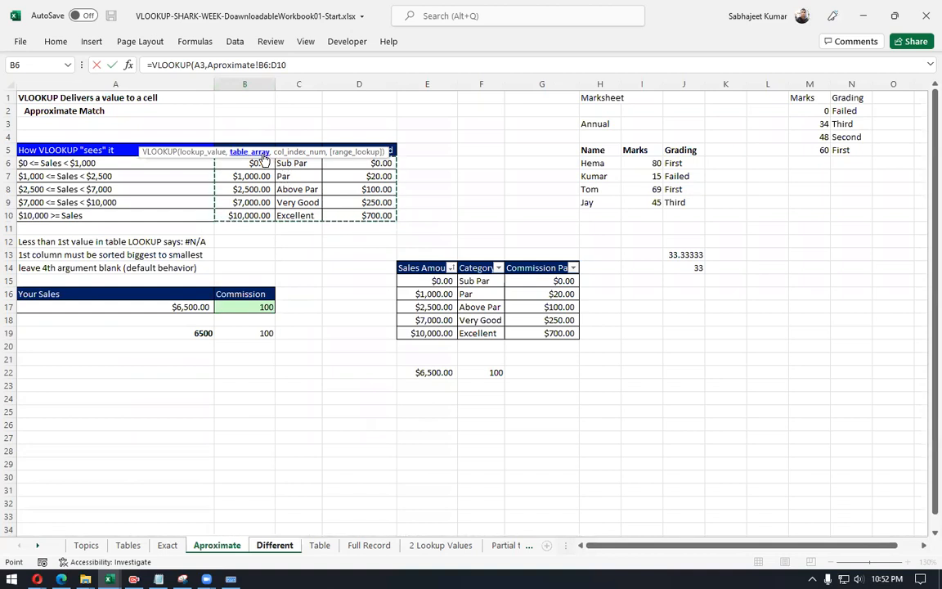
pyautogui.moveTo(279, 151); pyautogui.dragTo(398, 116)
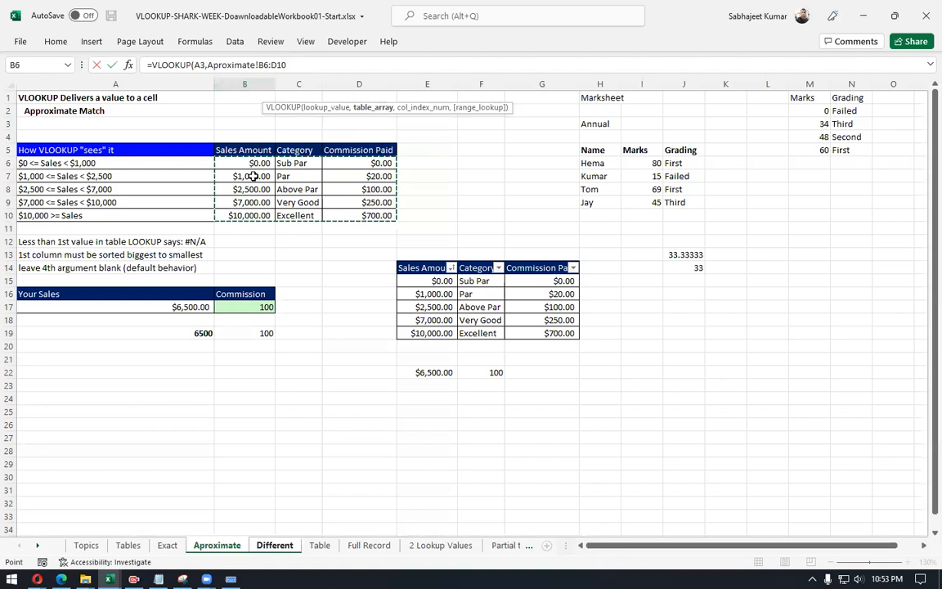
# Step: Complete the B3 formula with column index 3 and range lookup 1, and commit it
pyautogui.click(301, 62)
pyautogui.write(',')
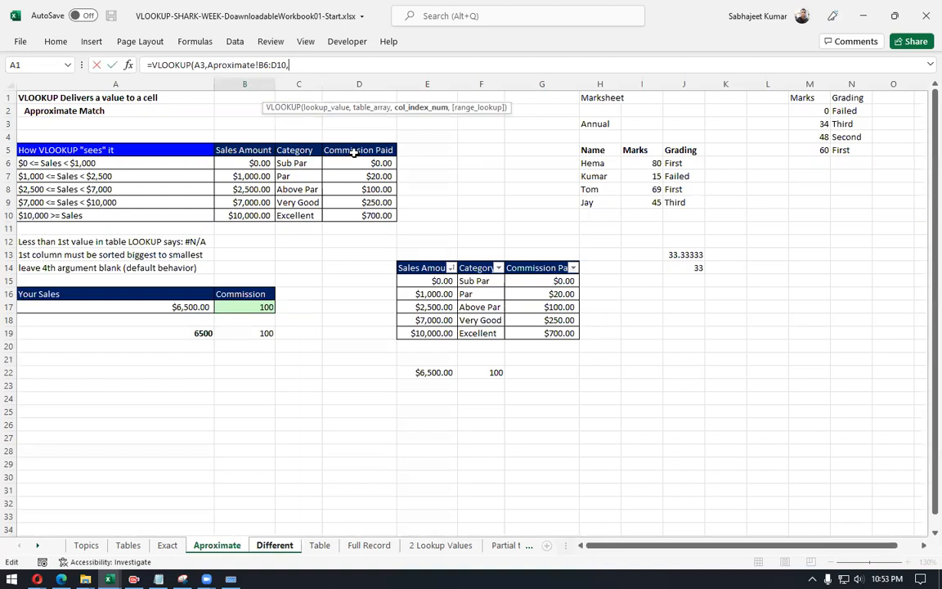
pyautogui.write('3,')
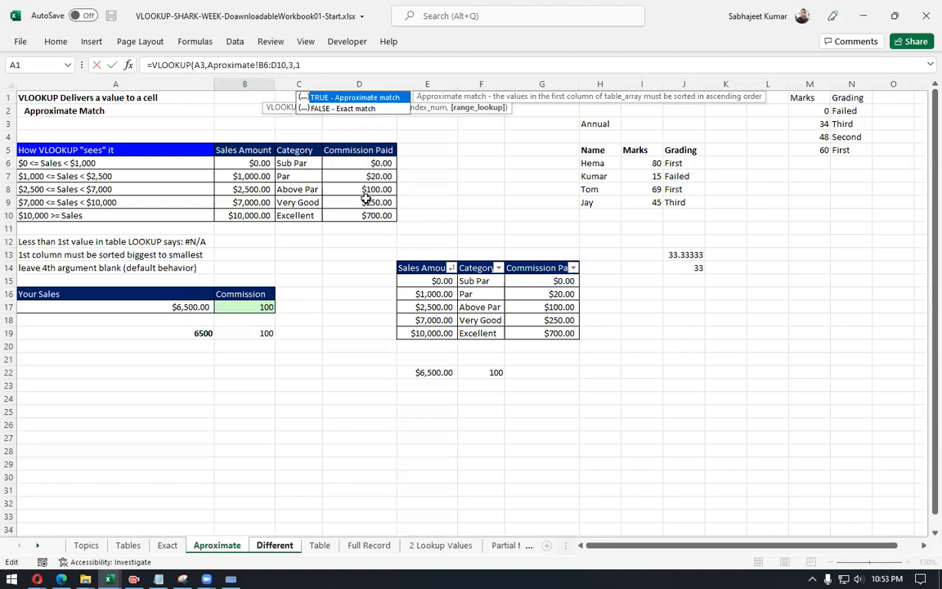
pyautogui.write('1)')
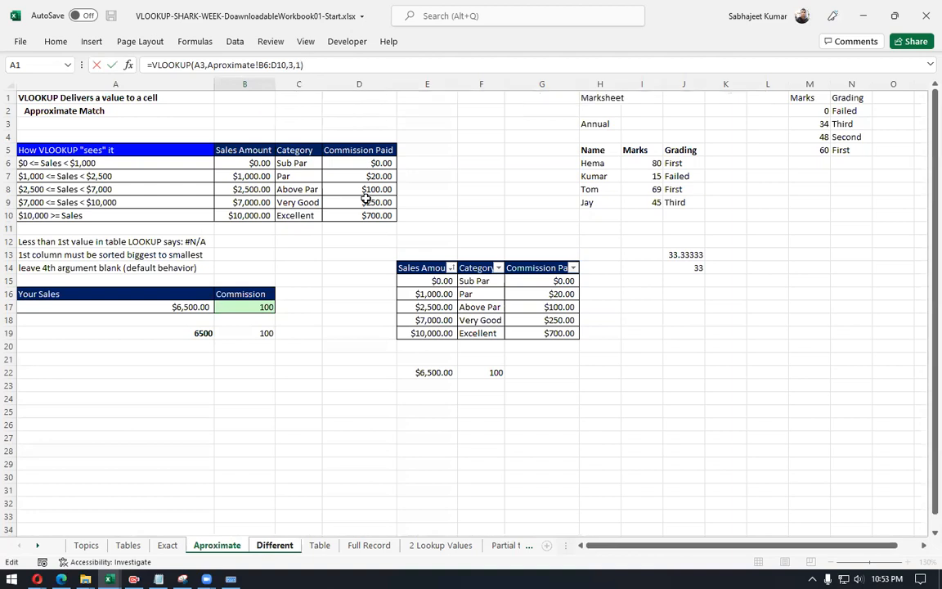
pyautogui.press('Return')
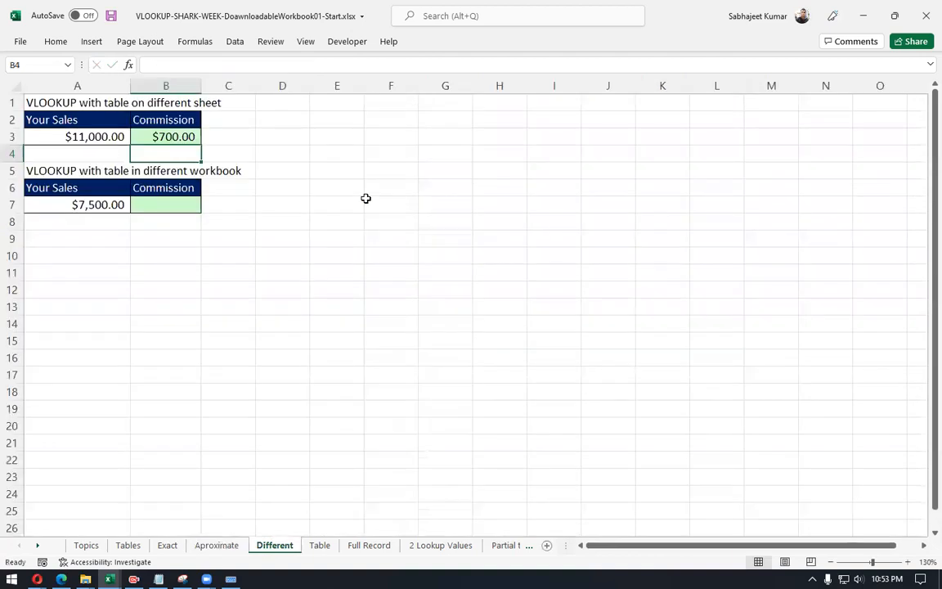
# Step: Examine the Aproximate!B6:D10 table reference inside the B3 formula, leaving the formula unchanged
pyautogui.press('Up')
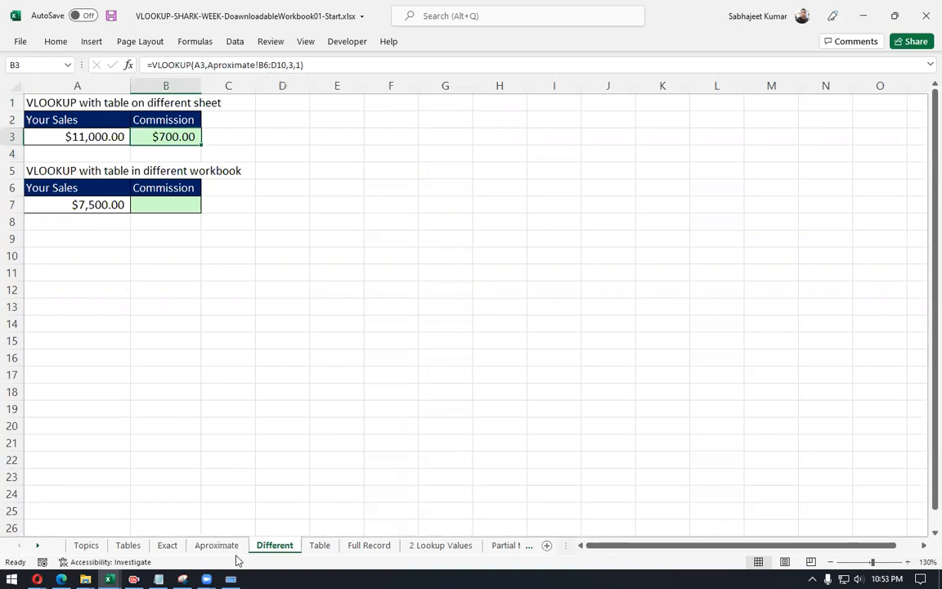
pyautogui.moveTo(258, 65); pyautogui.dragTo(199, 64)
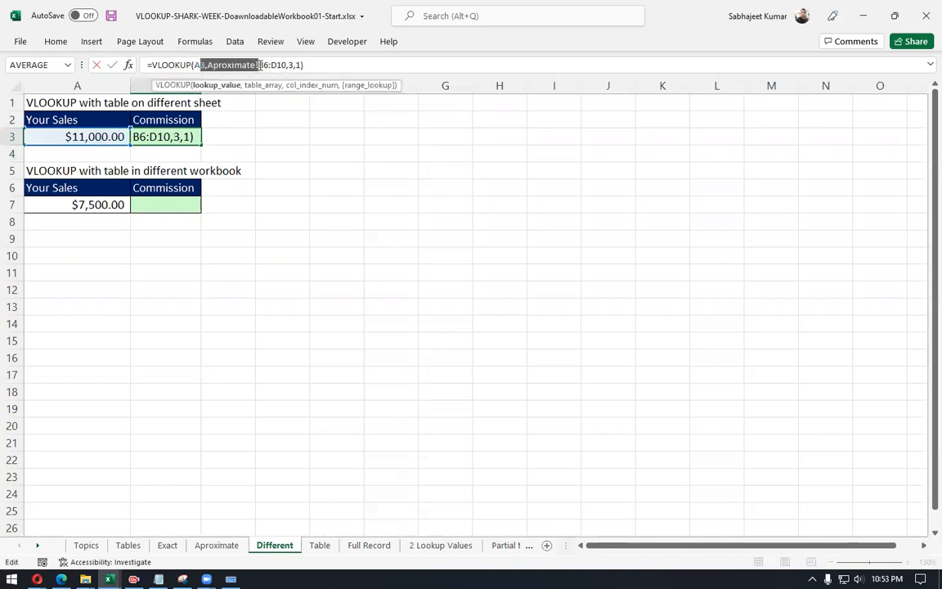
pyautogui.click(260, 65)
pyautogui.moveTo(207, 65); pyautogui.dragTo(285, 64)
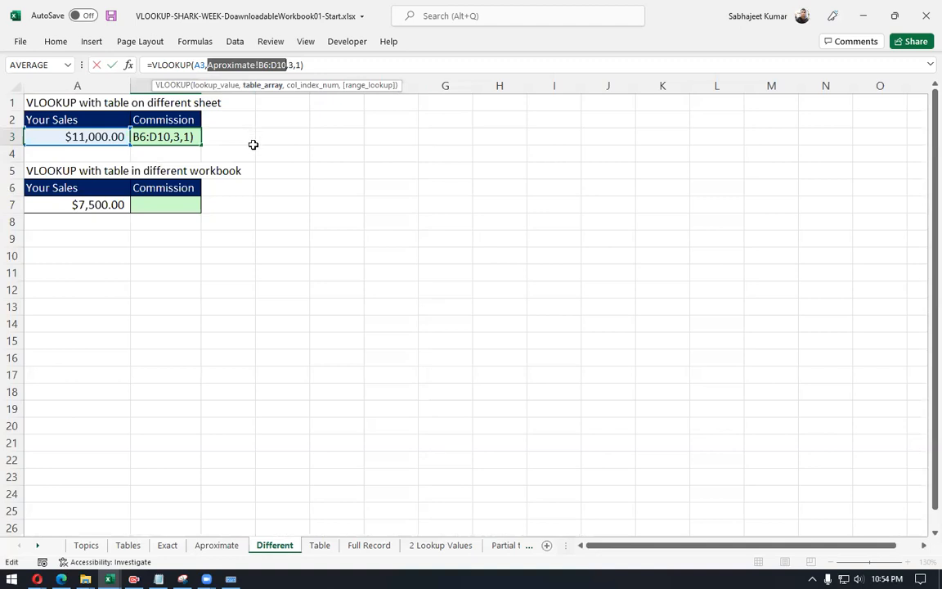
pyautogui.press('Return')
pyautogui.click(175, 123)
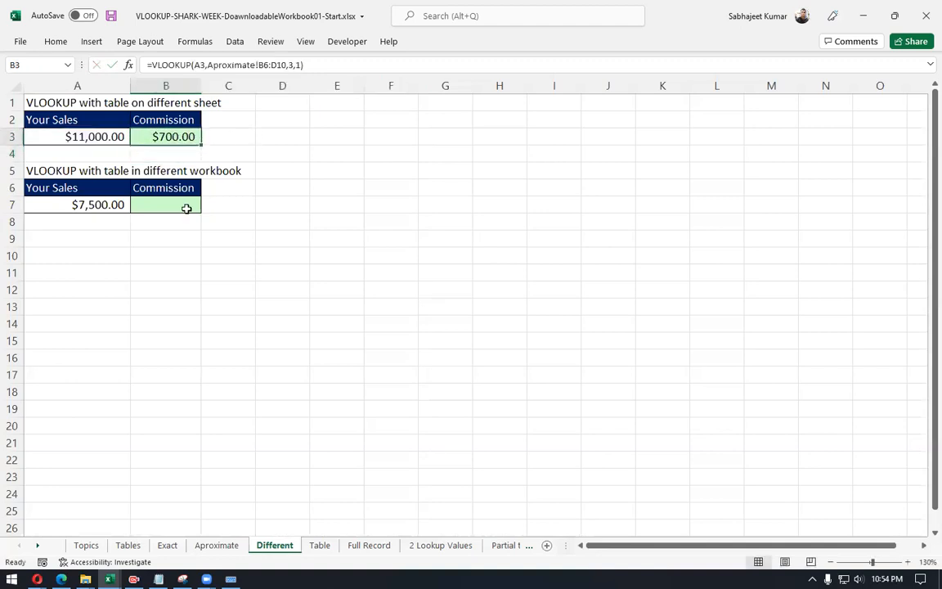
# Step: Check the $10,000.00 row of the Aproximate sheet's commission table against the B3 result on the Different sheet
pyautogui.click(217, 545)
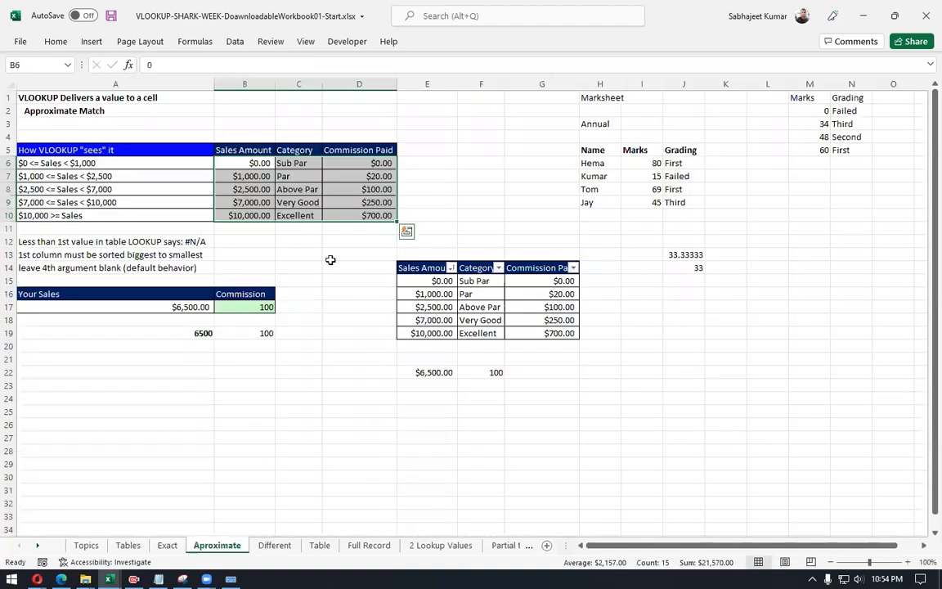
pyautogui.moveTo(234, 214); pyautogui.dragTo(480, 212)
pyautogui.click(275, 545)
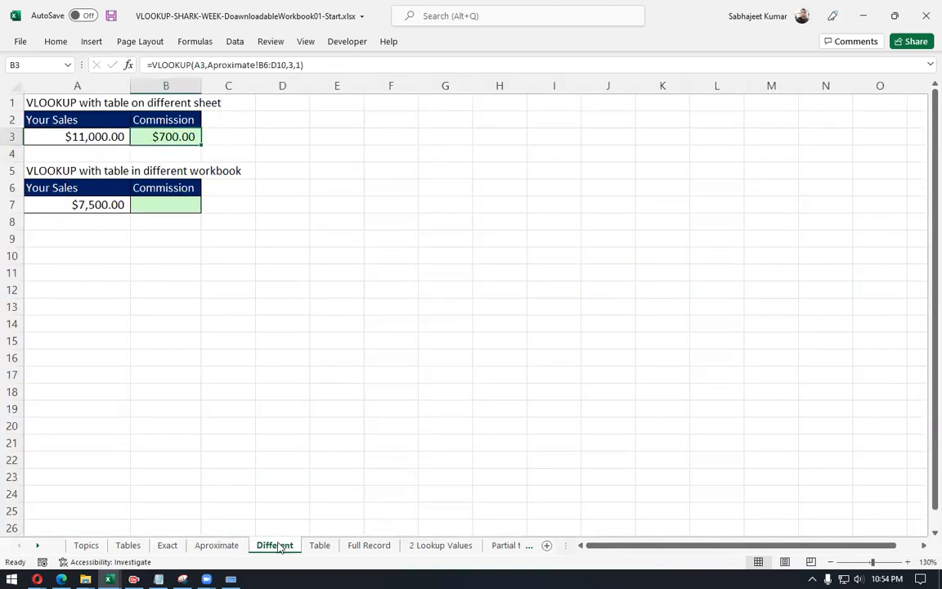
pyautogui.click(221, 547)
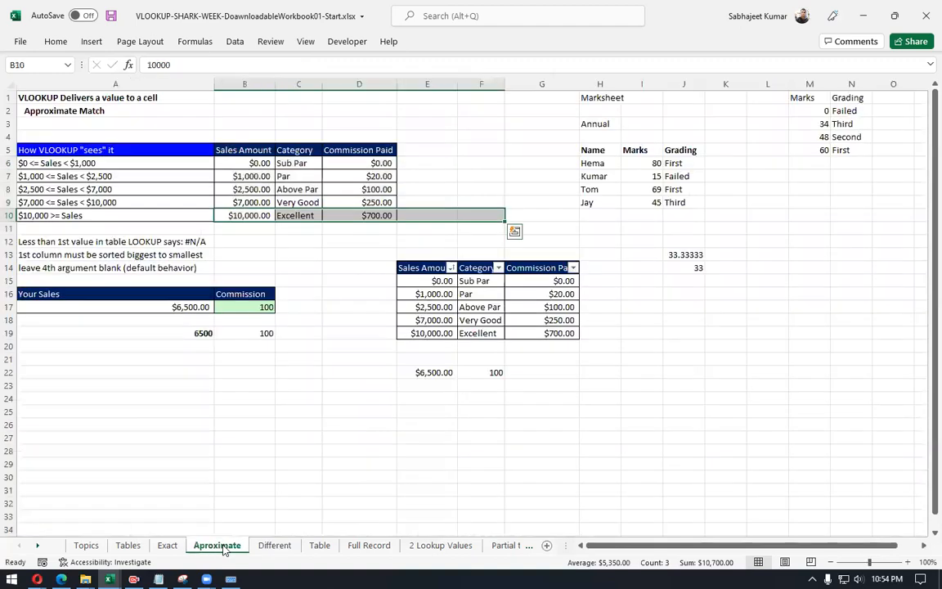
pyautogui.click(273, 546)
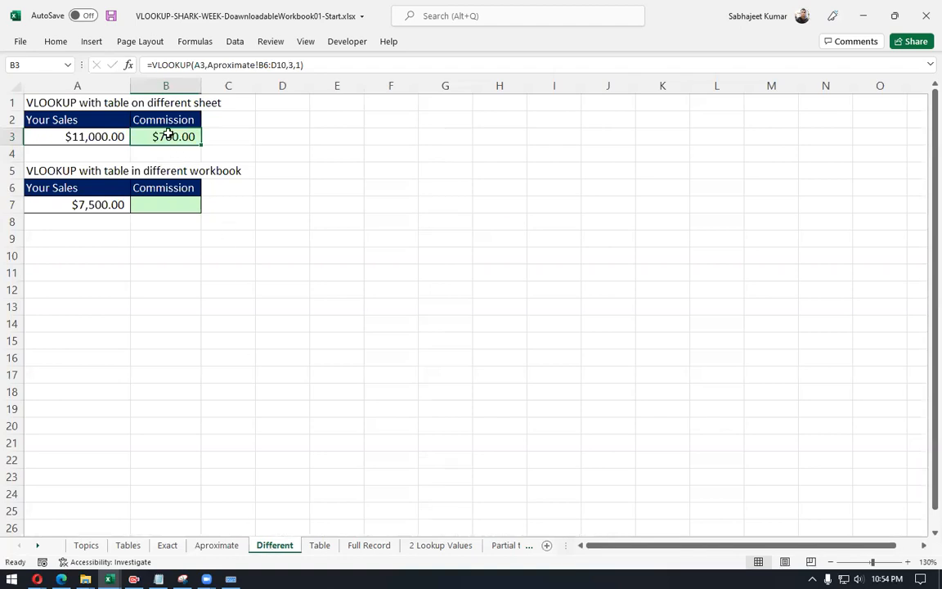
# Step: Clear B3 and start its VLOOKUP formula over with A3 as the lookup value
pyautogui.press('Delete')
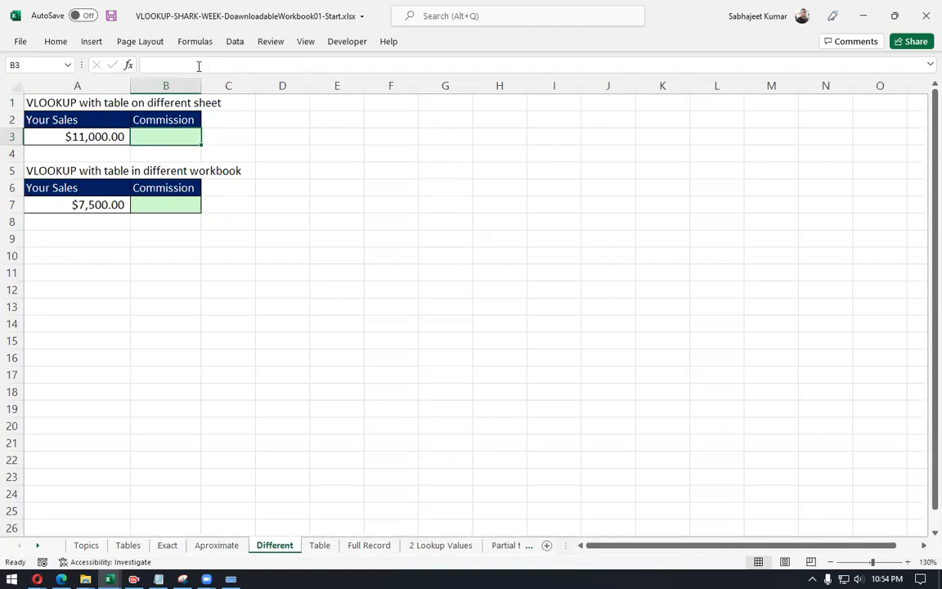
pyautogui.write('=vlo')
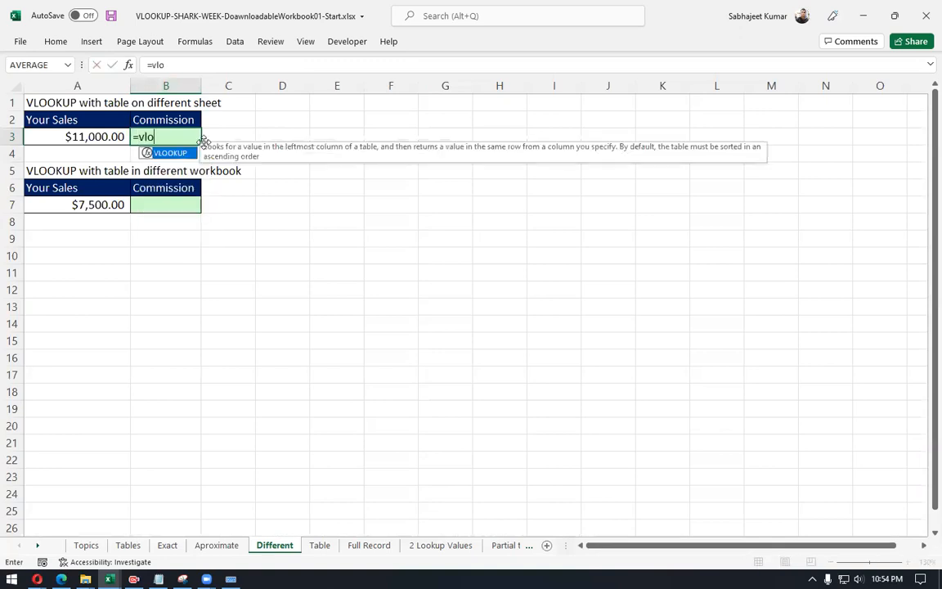
pyautogui.press('Tab')
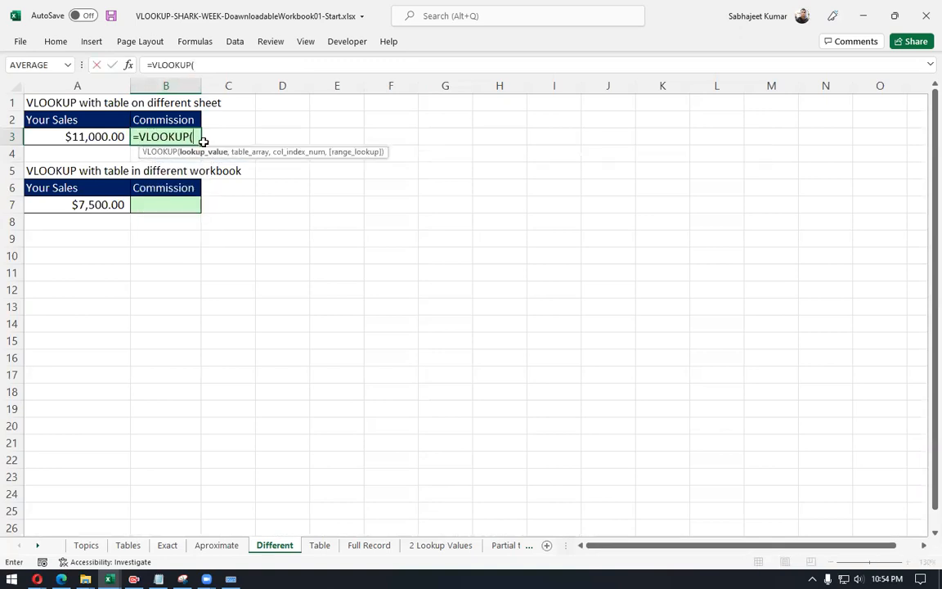
pyautogui.click(74, 137)
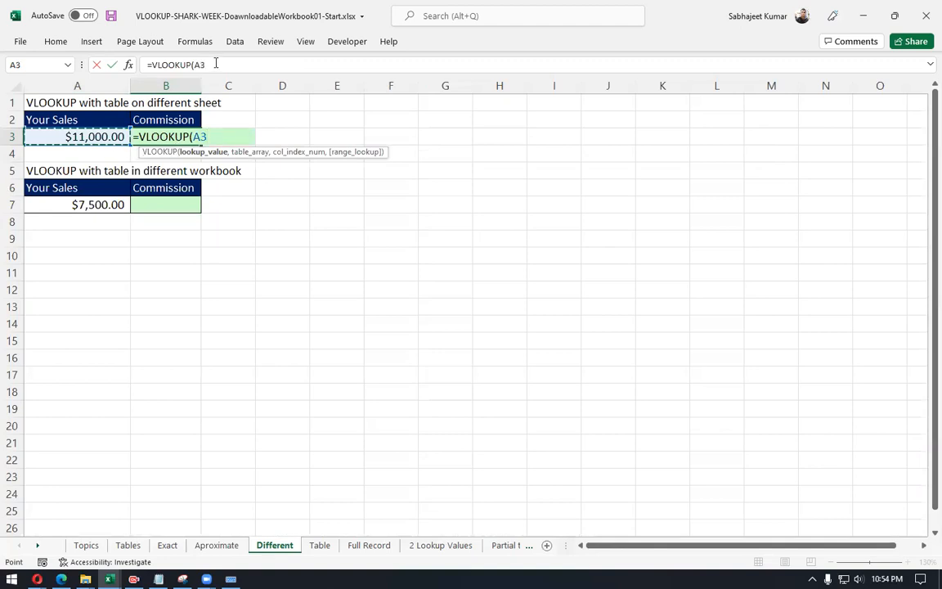
pyautogui.write(',')
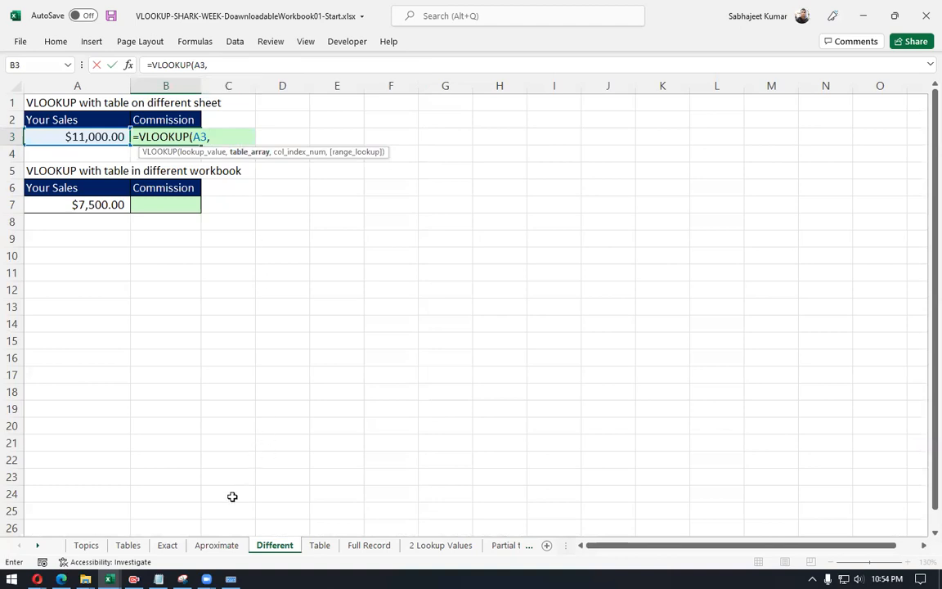
# Step: Preview the Exact and Tables sheets as table sources, then set the table array to B6:D10 on the Aproximate sheet
pyautogui.click(218, 546)
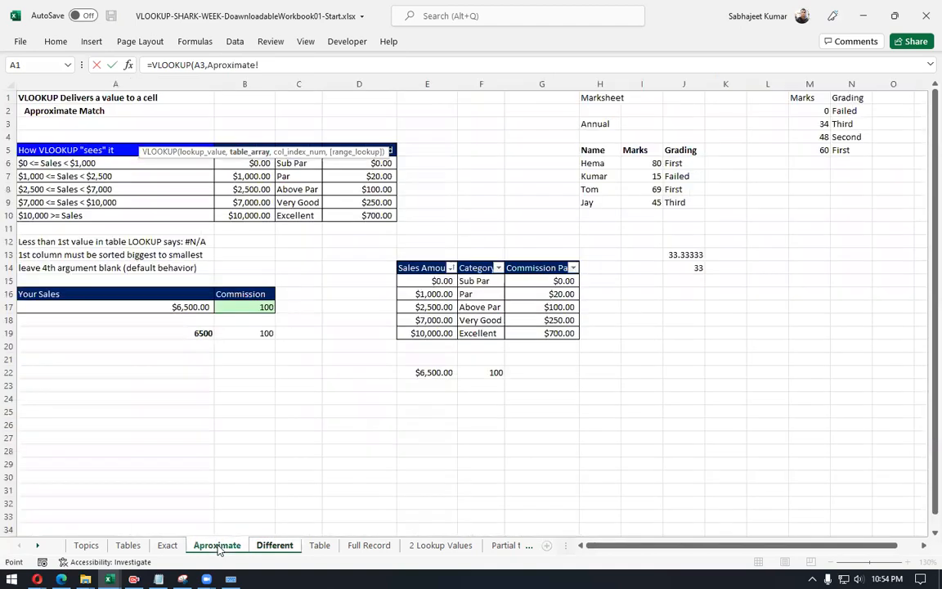
pyautogui.click(168, 546)
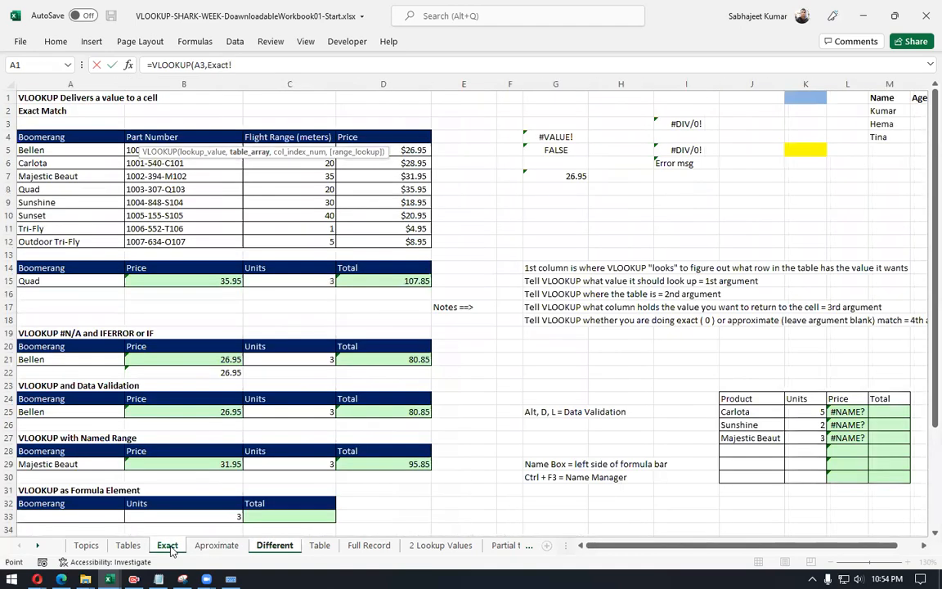
pyautogui.click(127, 545)
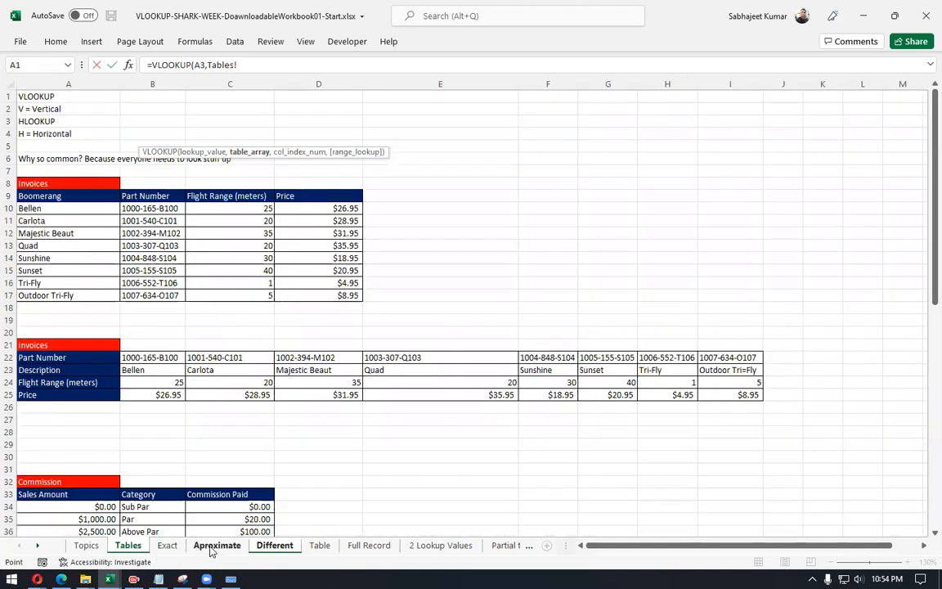
pyautogui.click(214, 545)
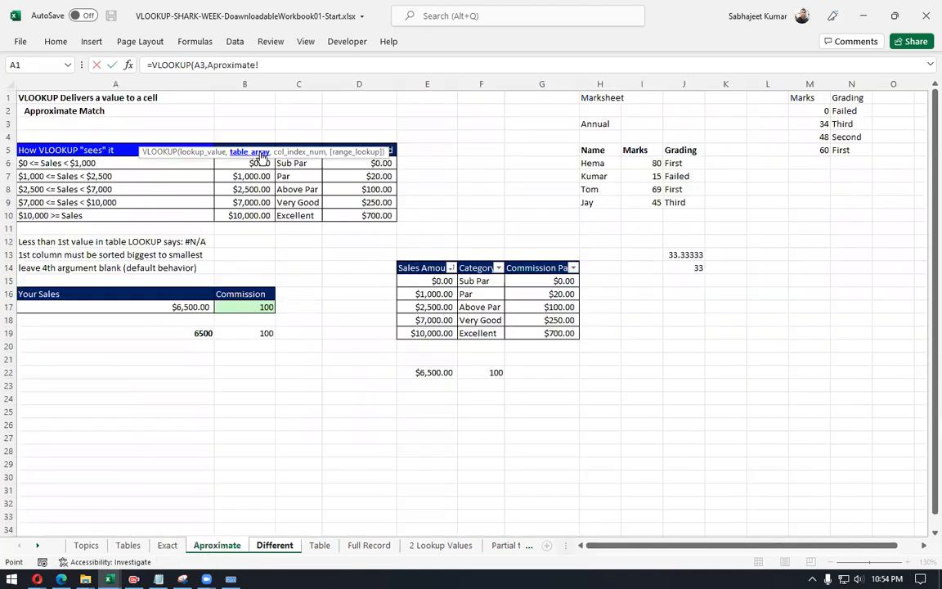
pyautogui.moveTo(274, 144); pyautogui.dragTo(255, 105)
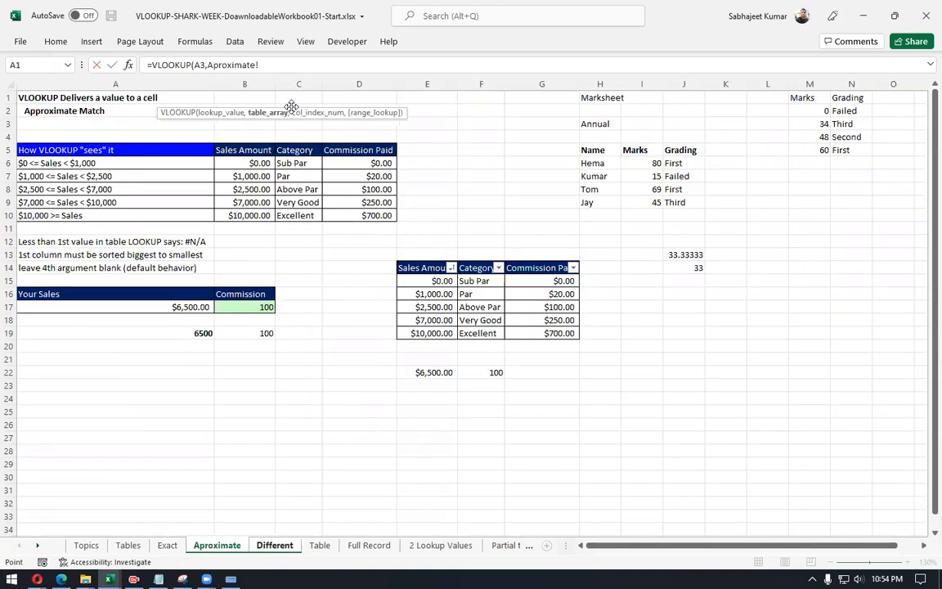
pyautogui.moveTo(237, 161); pyautogui.dragTo(362, 211)
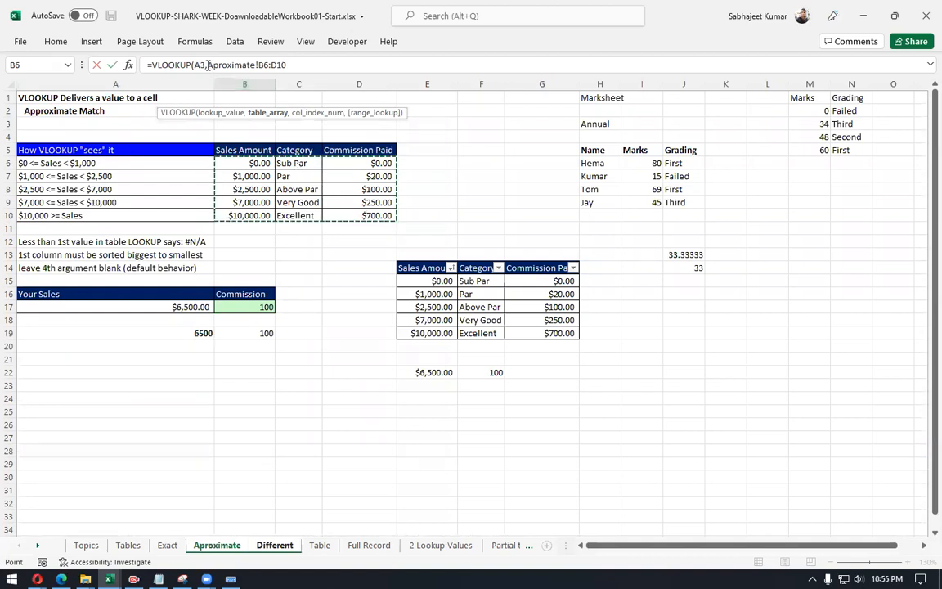
# Step: Complete the B3 VLOOKUP formula with column index 3 and range lookup 1 for an approximate match
pyautogui.click(298, 66)
pyautogui.click(298, 66)
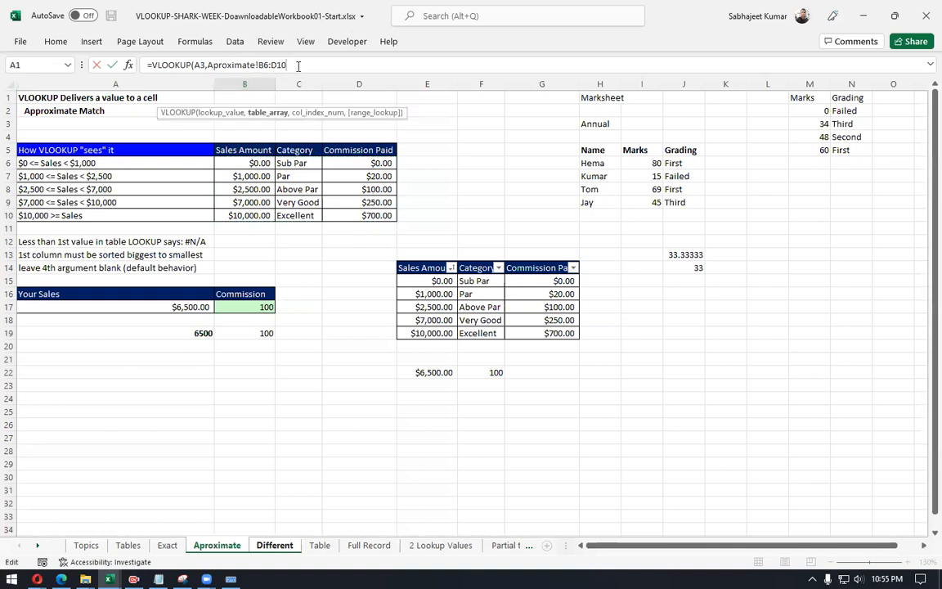
pyautogui.write(',3,')
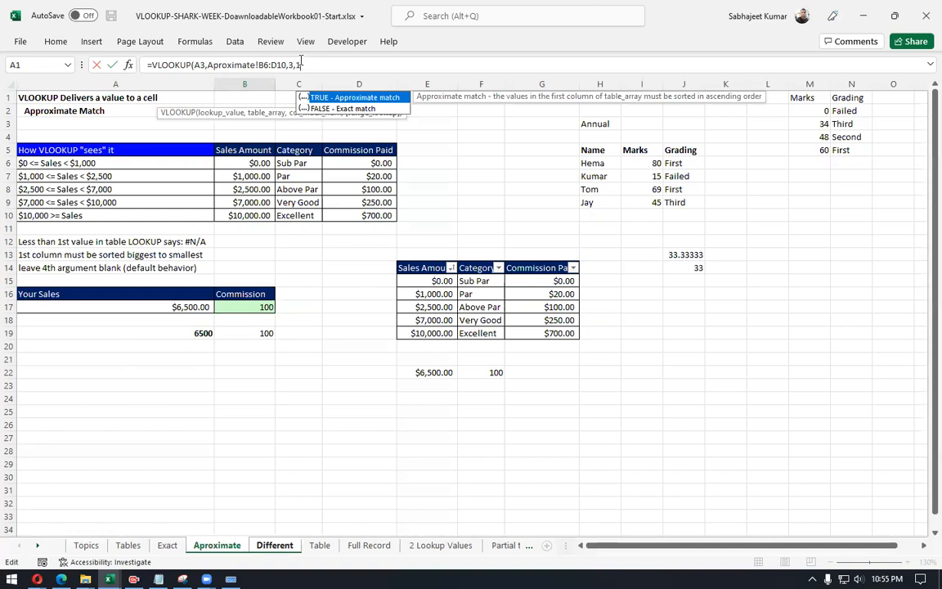
pyautogui.press('Return')
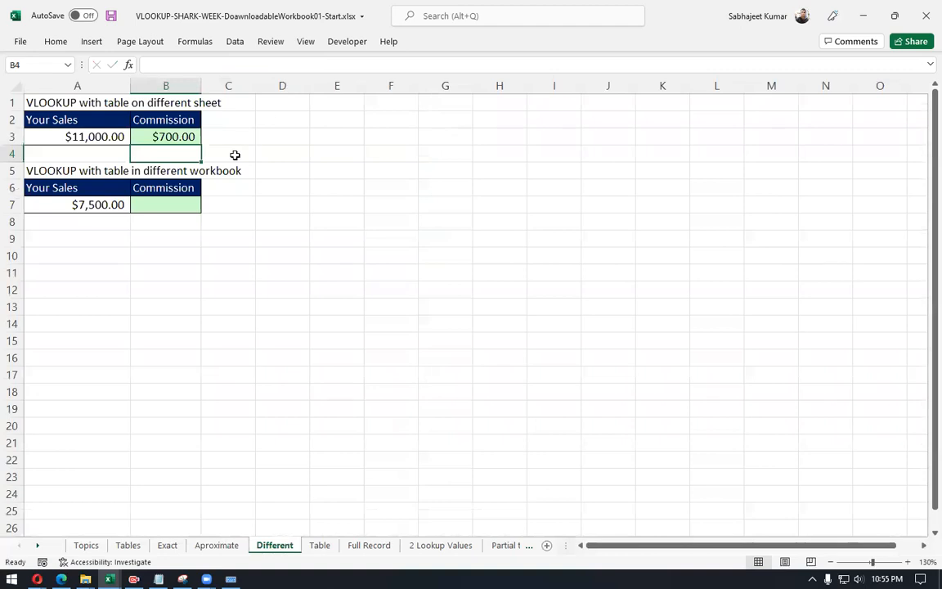
pyautogui.click(174, 133)
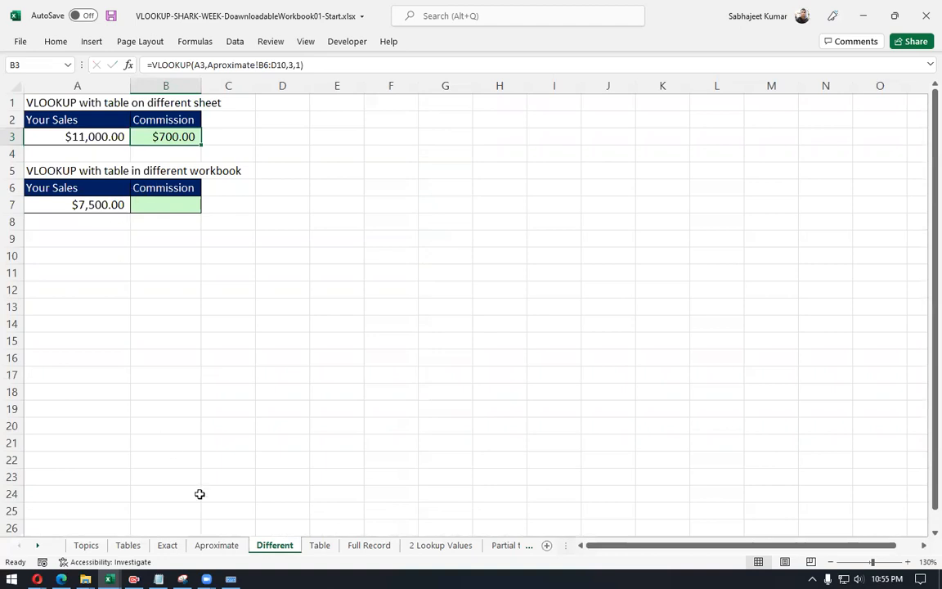
# Step: Create a new blank workbook and float its window, reduced in size, over the VLOOKUP workbook
pyautogui.click(331, 321)
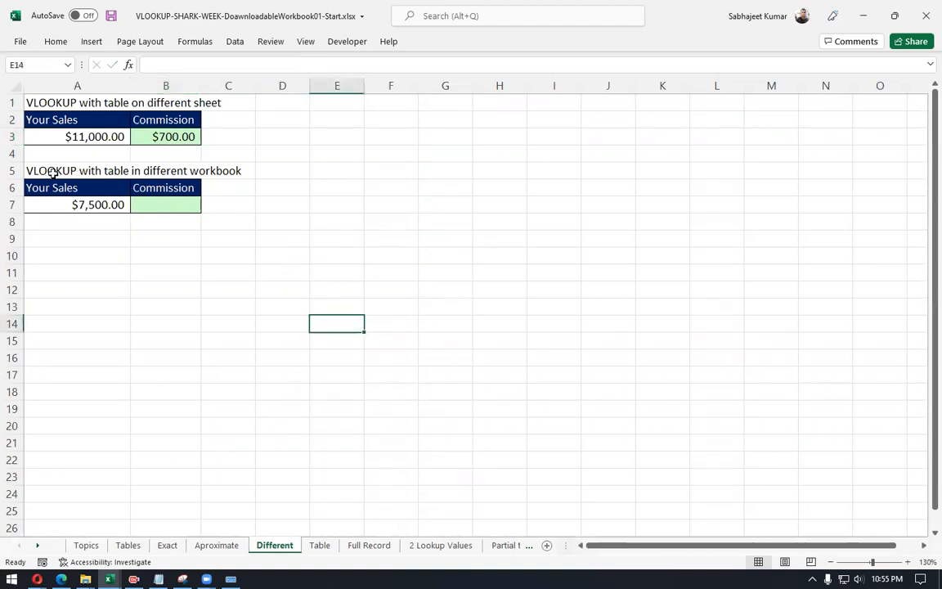
pyautogui.moveTo(53, 173); pyautogui.dragTo(176, 170)
pyautogui.click(331, 205)
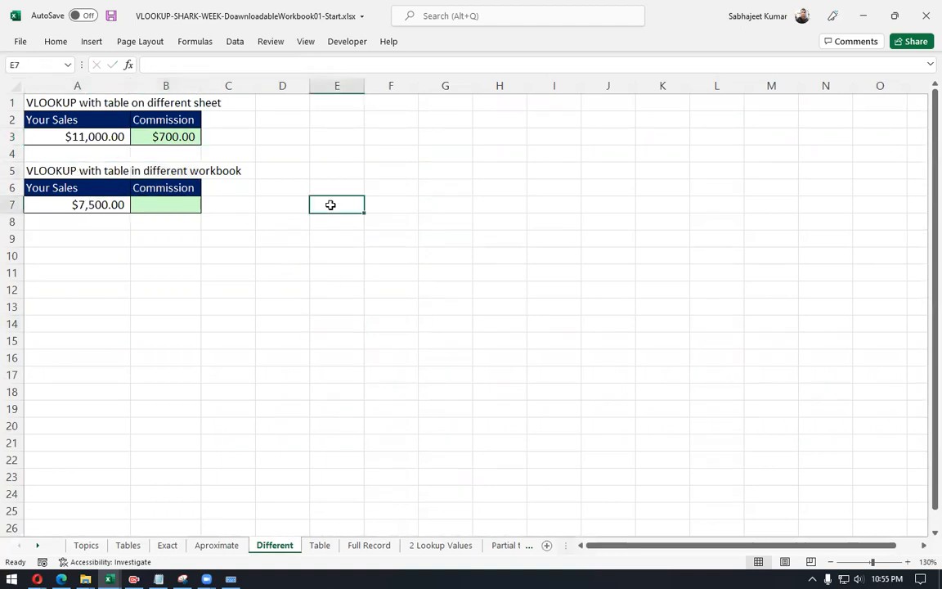
pyautogui.hotkey('ctrl', 'n')
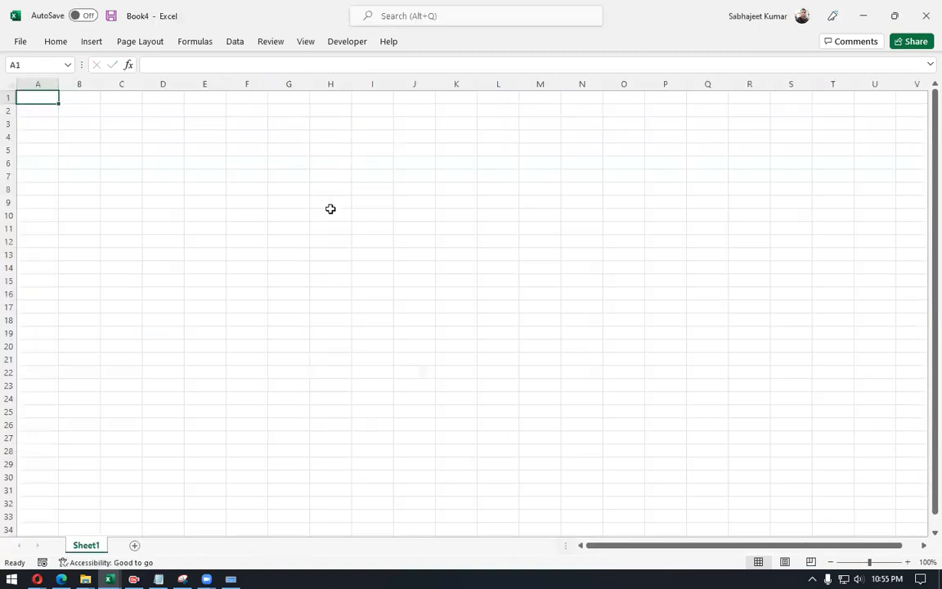
pyautogui.click(897, 20)
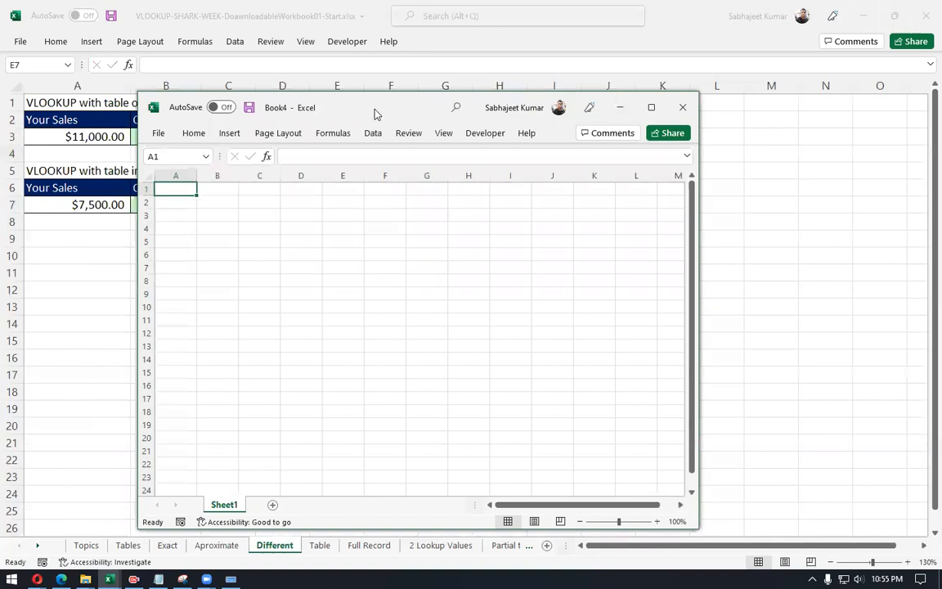
pyautogui.moveTo(377, 114); pyautogui.dragTo(575, 85)
# Step: Copy the commission table B5:D10 from the Aproximate sheet to A1 of the new workbook and autofit its columns
pyautogui.click(217, 543)
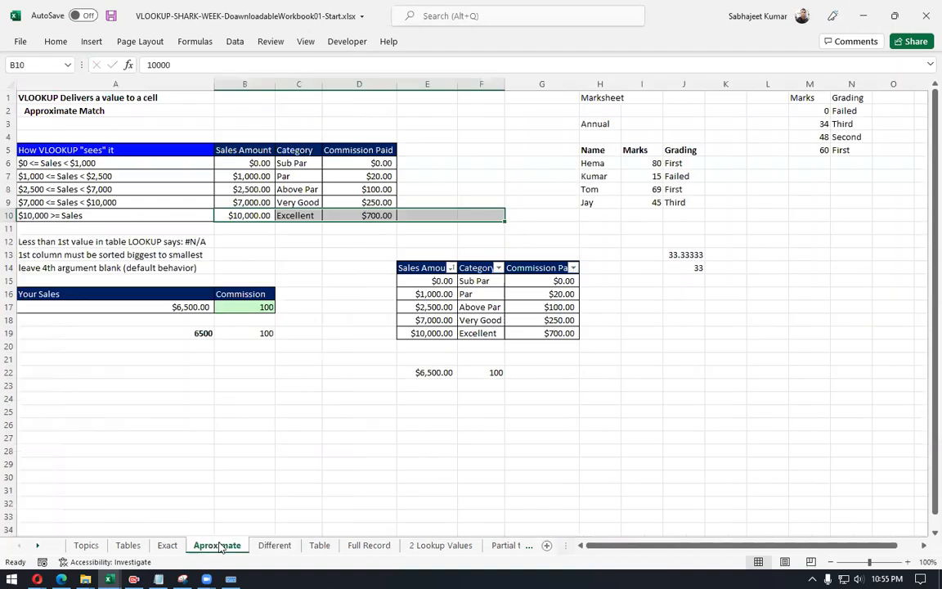
pyautogui.moveTo(249, 157); pyautogui.dragTo(370, 212)
pyautogui.hotkey('ctrl', 'c')
pyautogui.hotkey('alt', 'Tab')
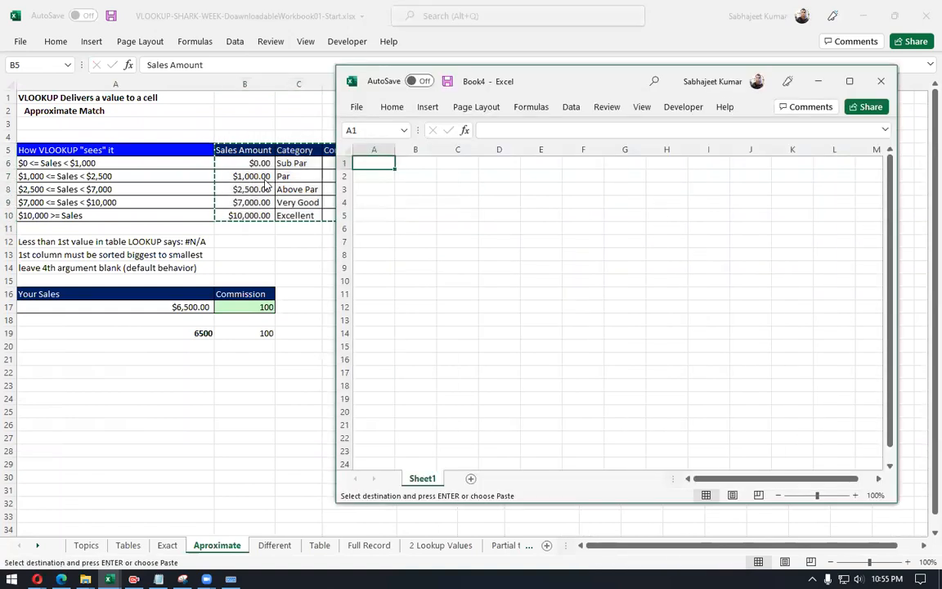
pyautogui.hotkey('ctrl', 'v')
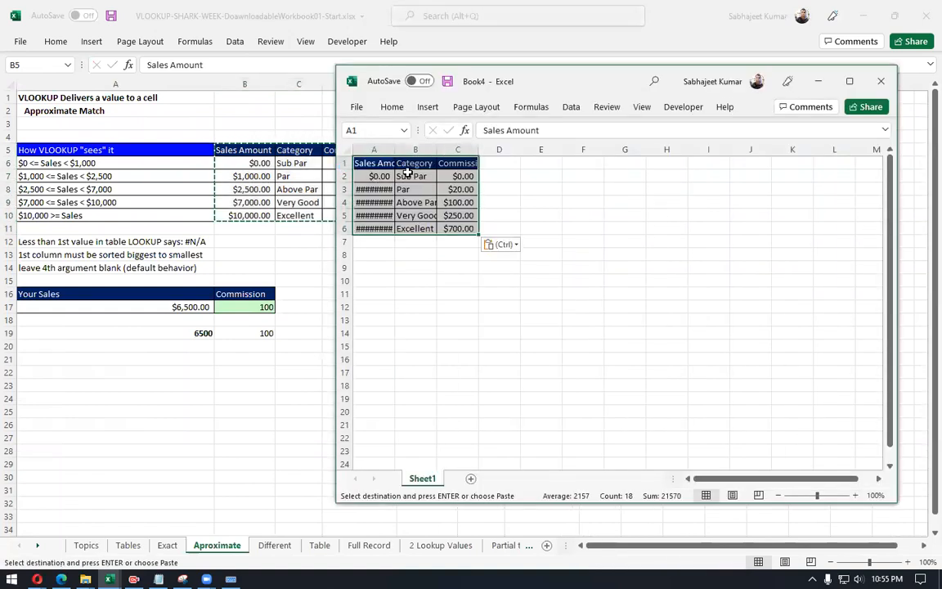
pyautogui.press('alt')
pyautogui.press('h')
pyautogui.press('o')
pyautogui.press('i')
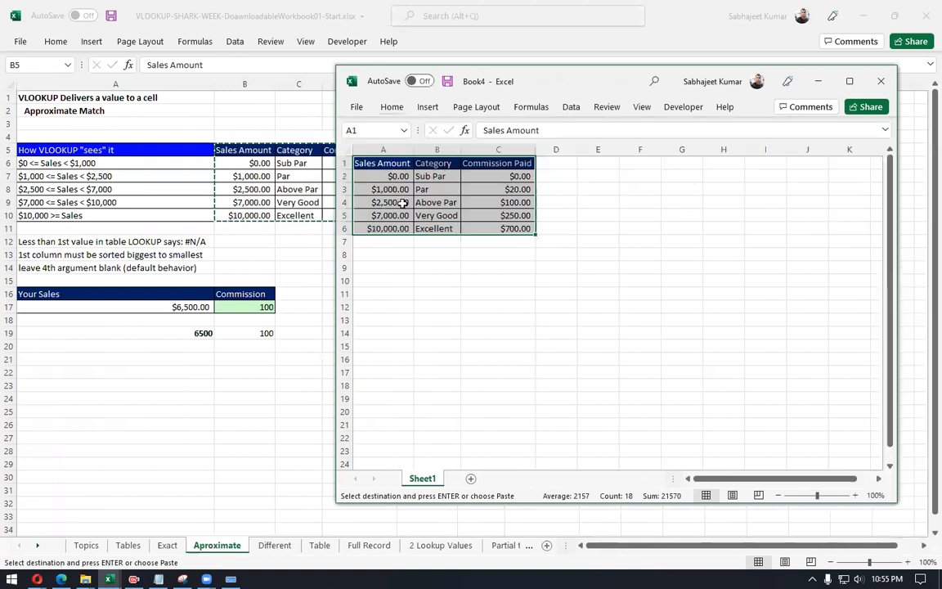
# Step: Show the Different sheet and arrange the VLOOKUP workbook and the new workbook in resized windows side by side
pyautogui.click(282, 560)
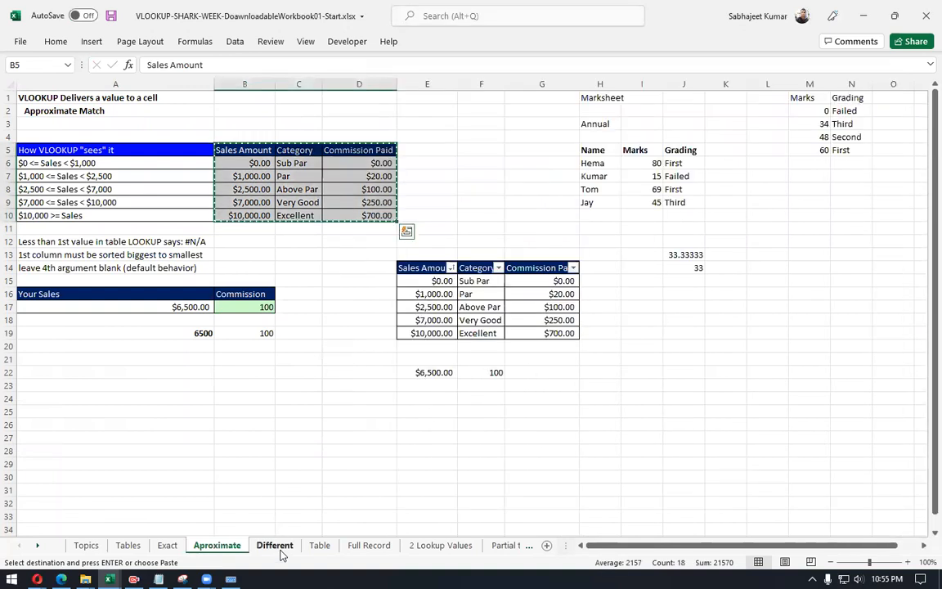
pyautogui.click(275, 546)
pyautogui.click(173, 201)
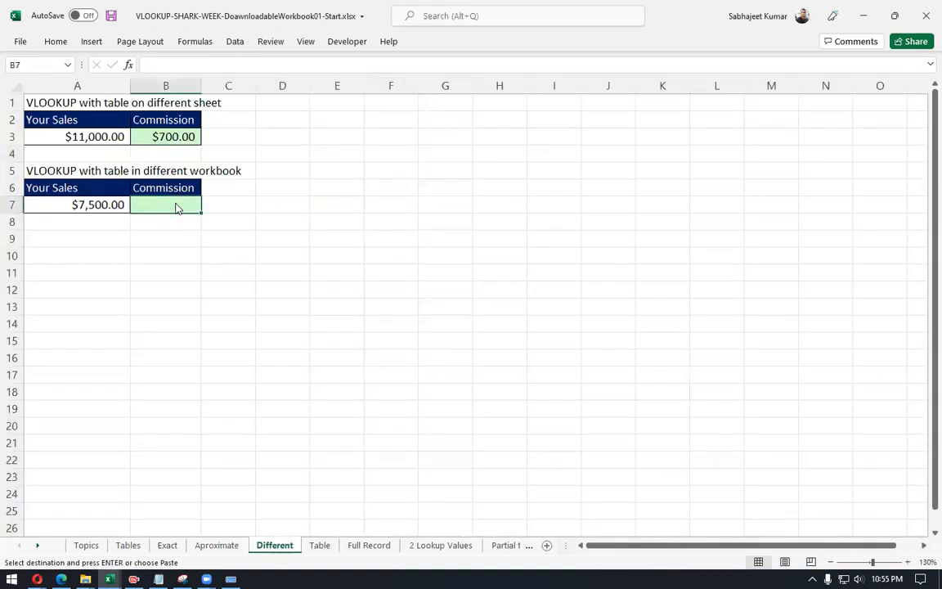
pyautogui.hotkey('alt', 'Tab')
pyautogui.click(892, 17)
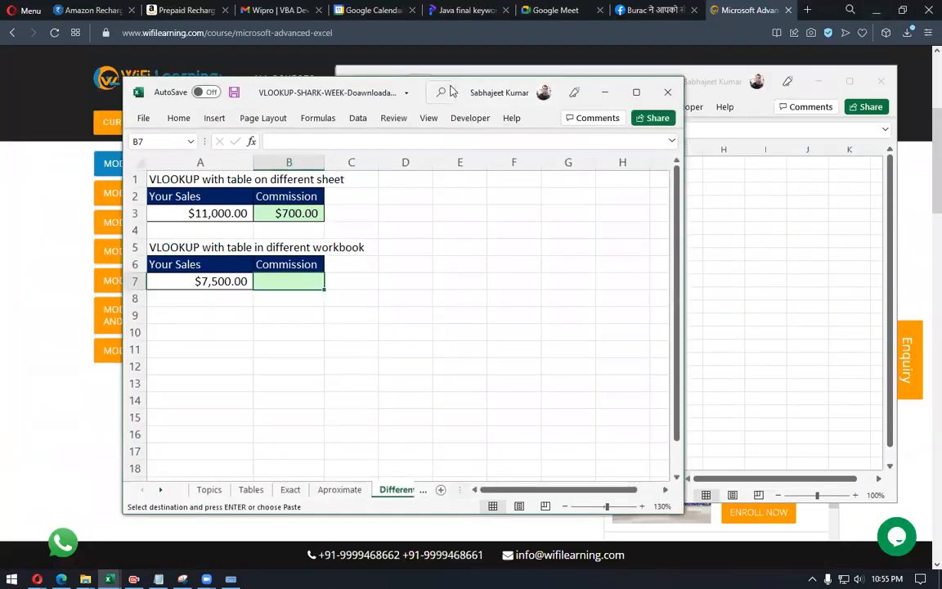
pyautogui.moveTo(356, 92); pyautogui.dragTo(240, 52)
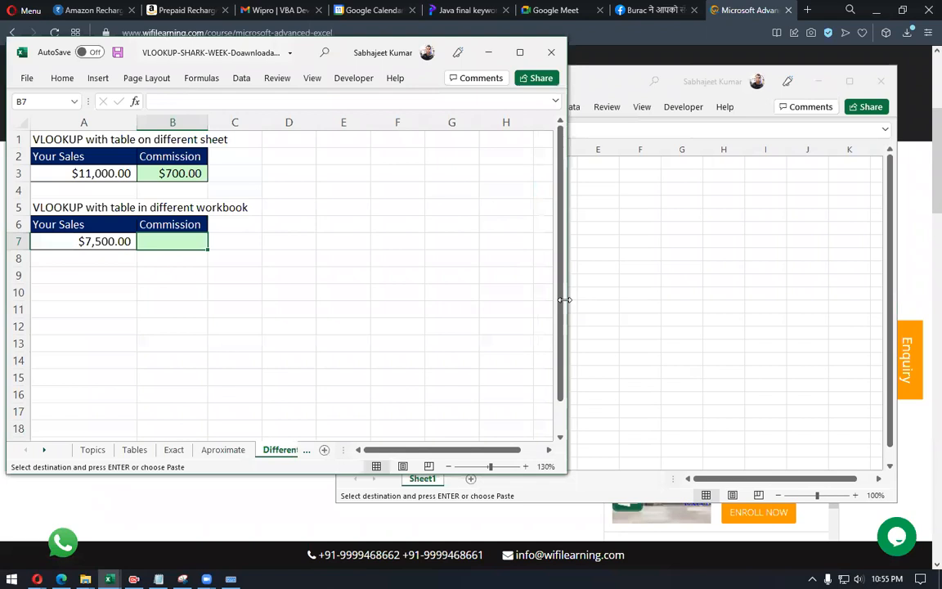
pyautogui.moveTo(564, 300); pyautogui.dragTo(360, 300)
pyautogui.moveTo(475, 75); pyautogui.dragTo(576, 64)
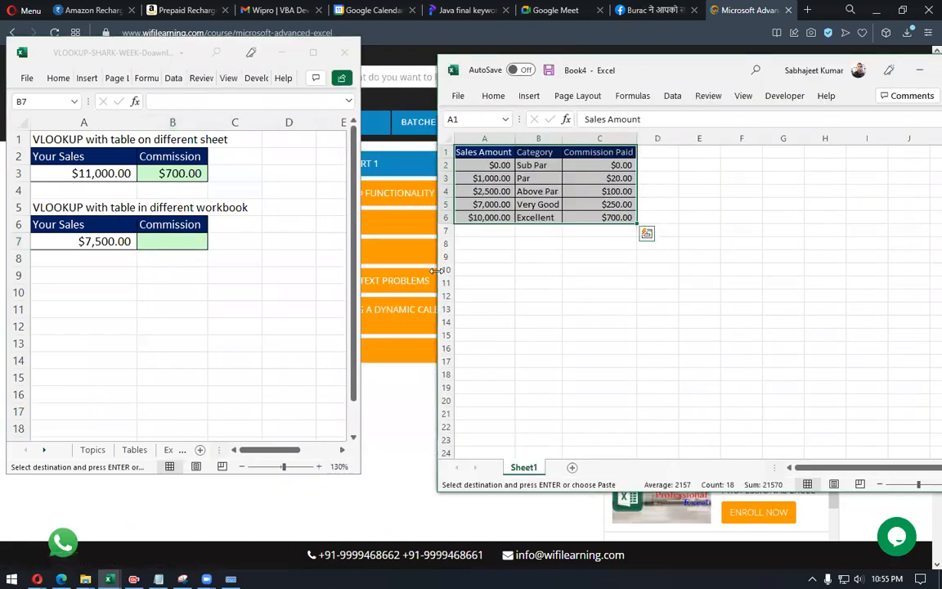
pyautogui.moveTo(439, 270); pyautogui.dragTo(571, 270)
pyautogui.moveTo(646, 64); pyautogui.dragTo(589, 62)
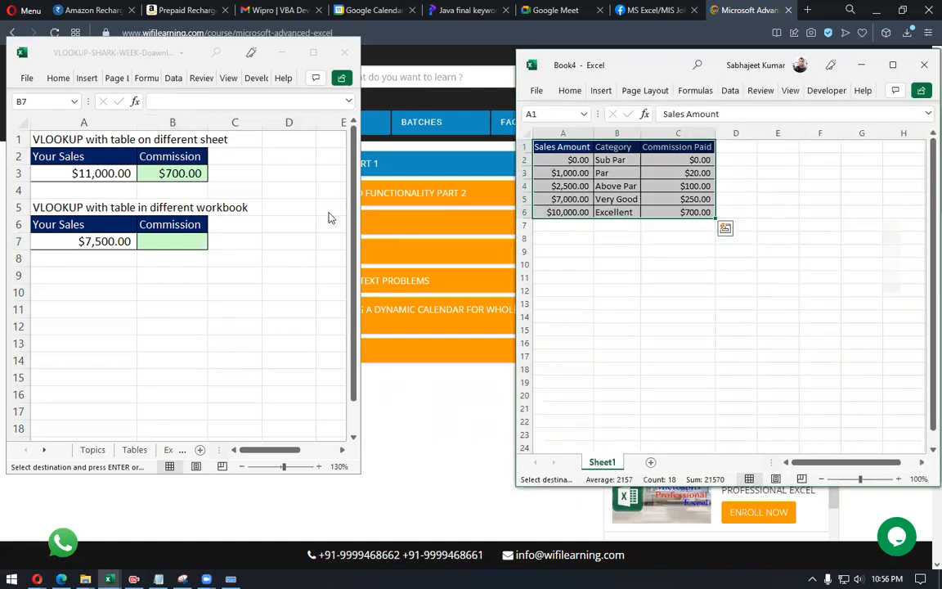
pyautogui.moveTo(368, 217); pyautogui.dragTo(508, 217)
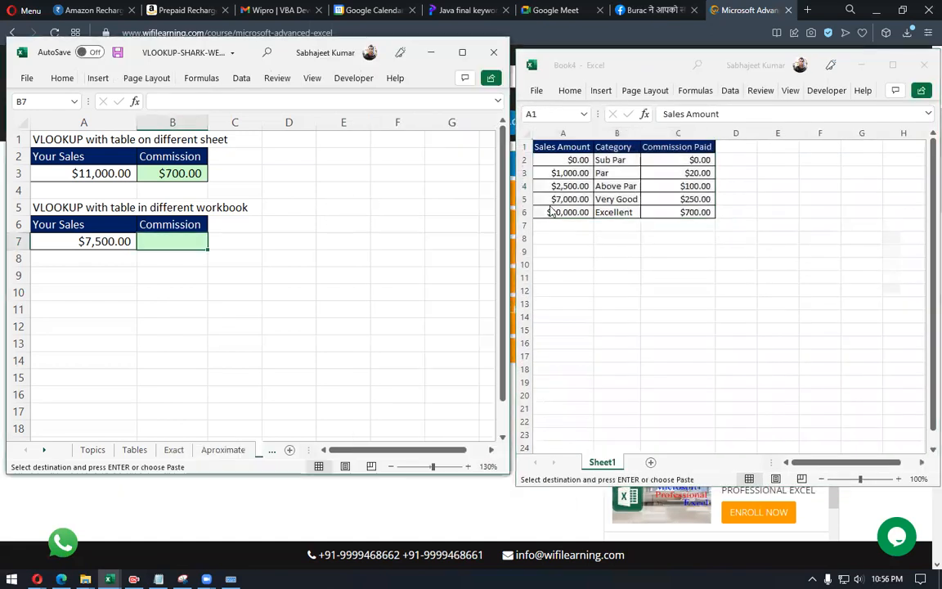
pyautogui.click(659, 239)
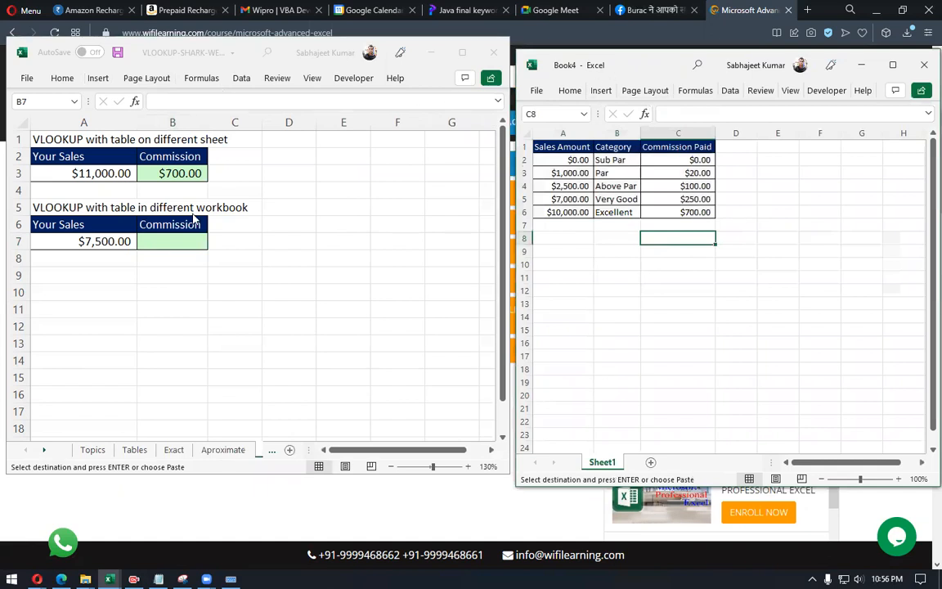
# Step: Start a VLOOKUP formula in B7 of the Different sheet with A7 as the lookup value
pyautogui.click(188, 242)
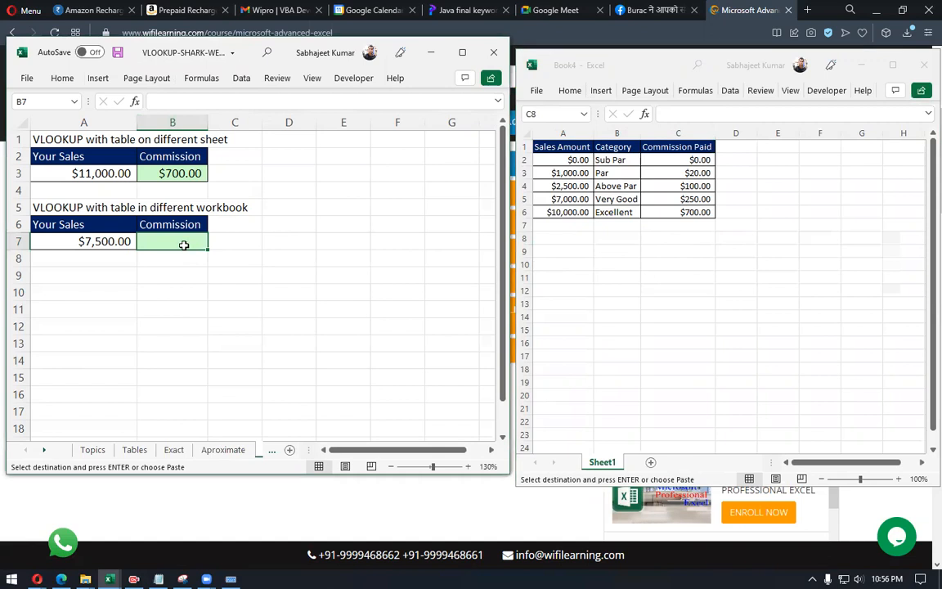
pyautogui.write('=vl')
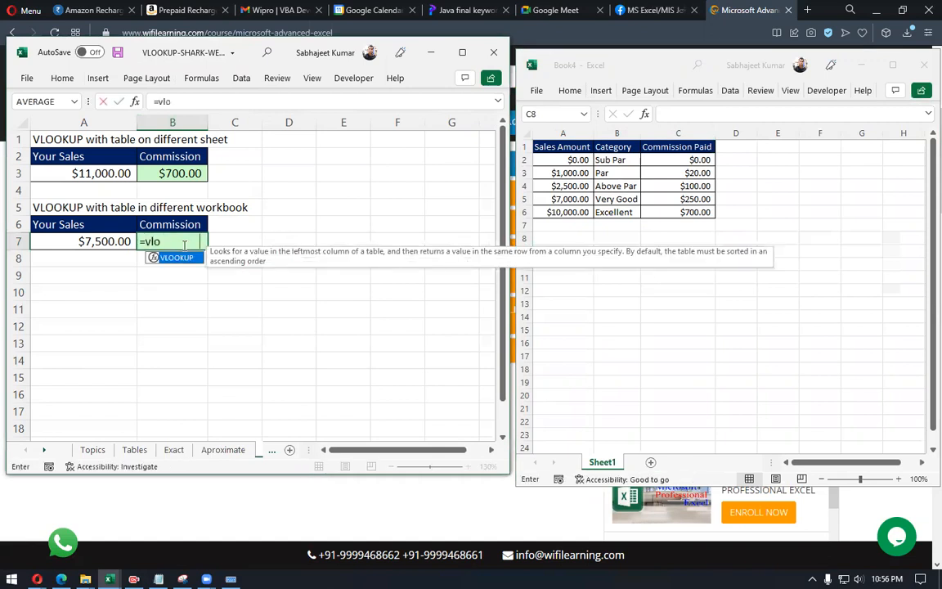
pyautogui.write('o')
pyautogui.press('Tab')
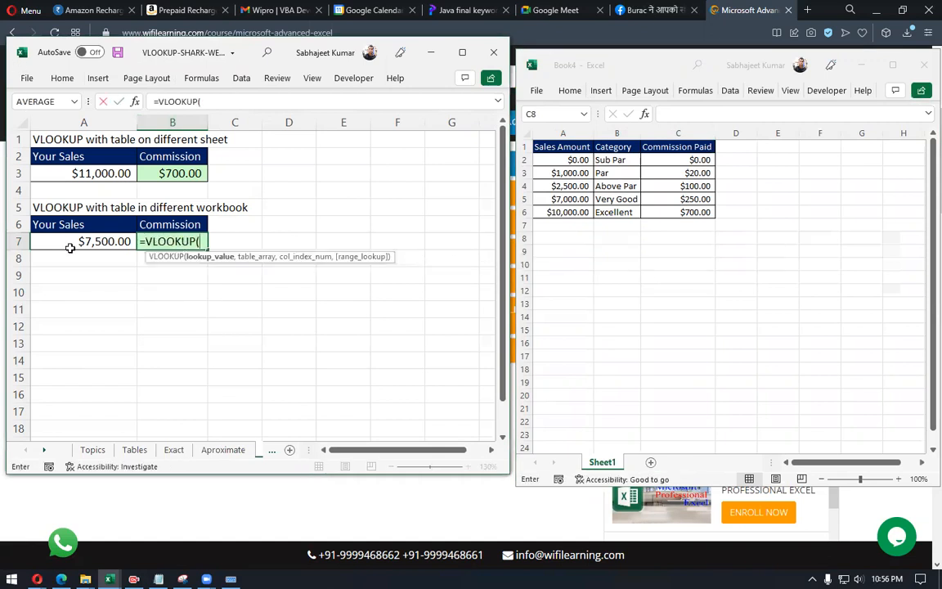
pyautogui.click(72, 243)
pyautogui.write(',')
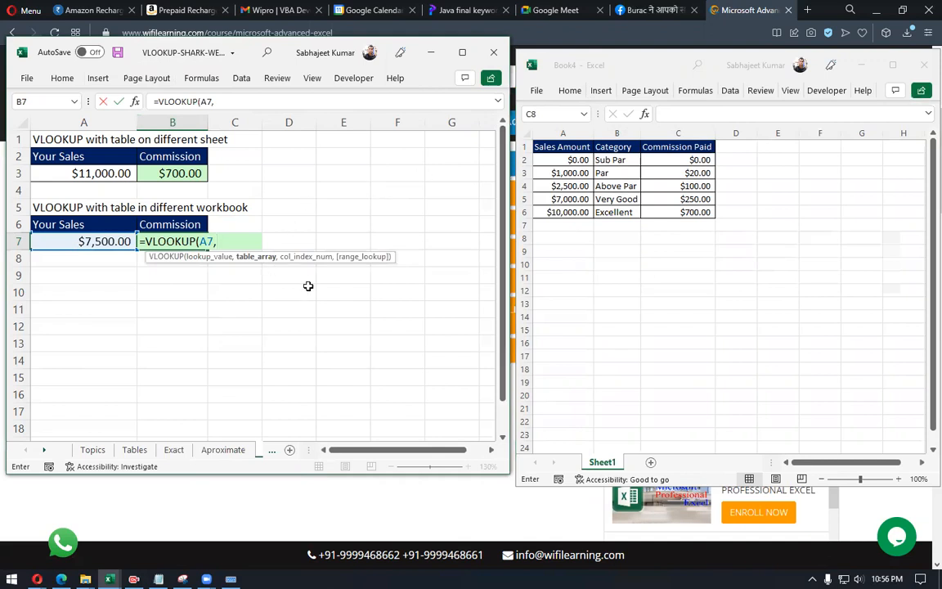
# Step: Set the B7 formula's table array to A2:C6 on Sheet1 of the Book4 workbook
pyautogui.moveTo(108, 579)
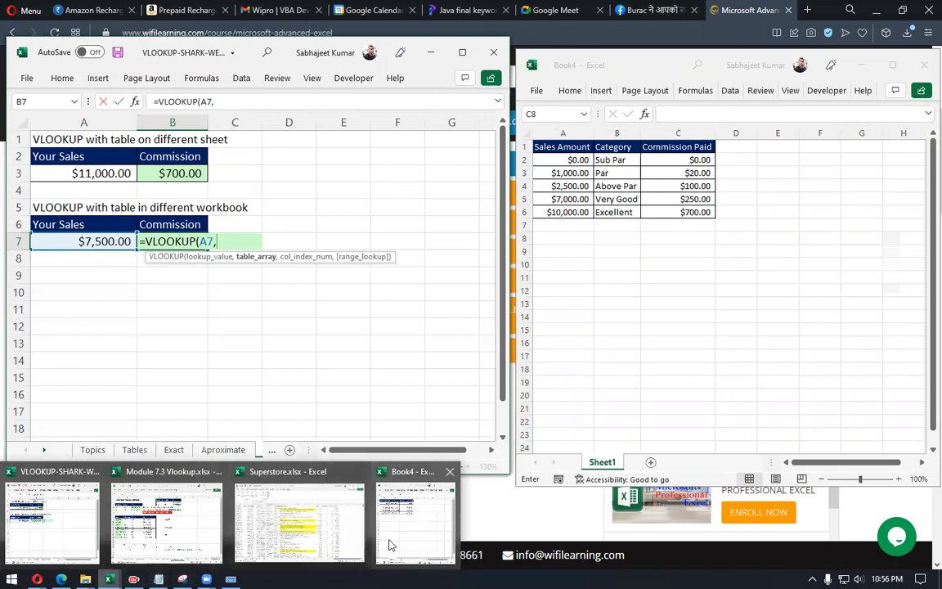
pyautogui.click(862, 65)
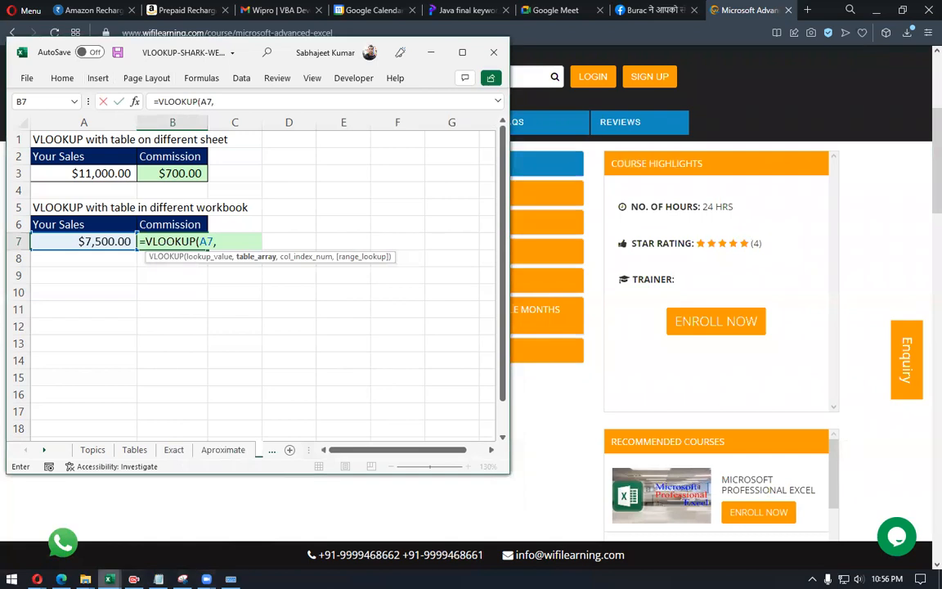
pyautogui.click(109, 579)
pyautogui.moveTo(109, 579)
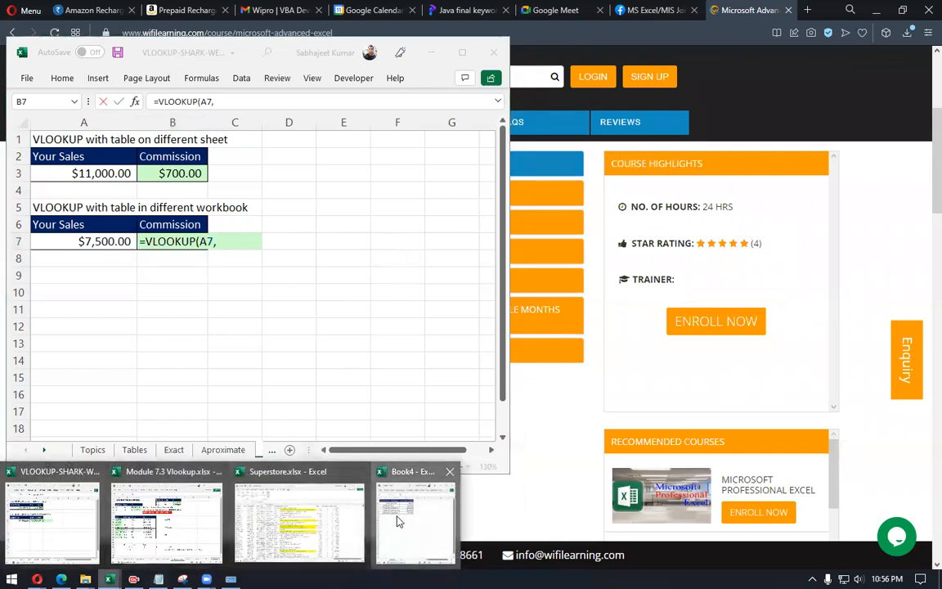
pyautogui.click(426, 523)
pyautogui.moveTo(557, 157); pyautogui.dragTo(656, 205)
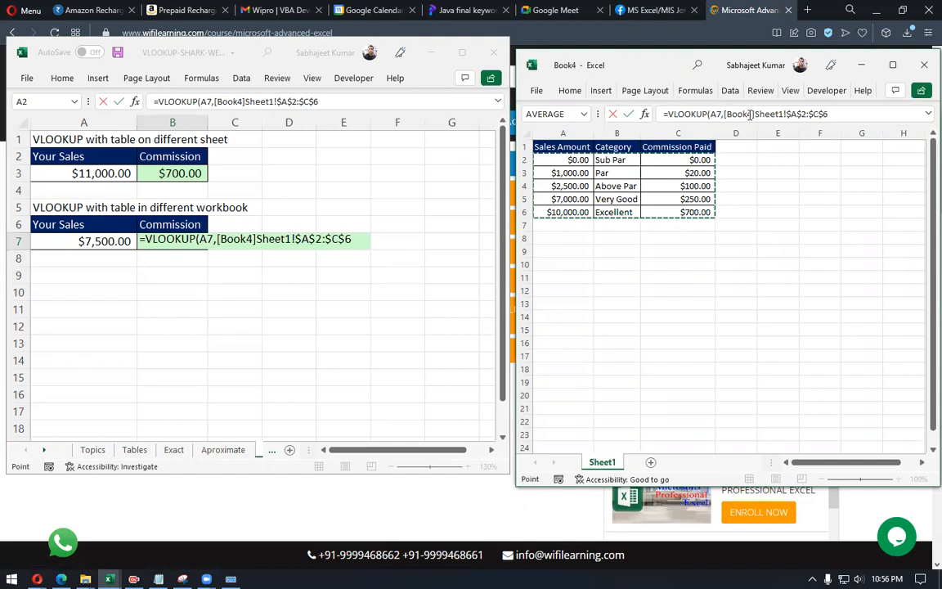
# Step: Complete the B7 VLOOKUP formula with column index 3 and range lookup 1 for an approximate match
pyautogui.click(846, 115)
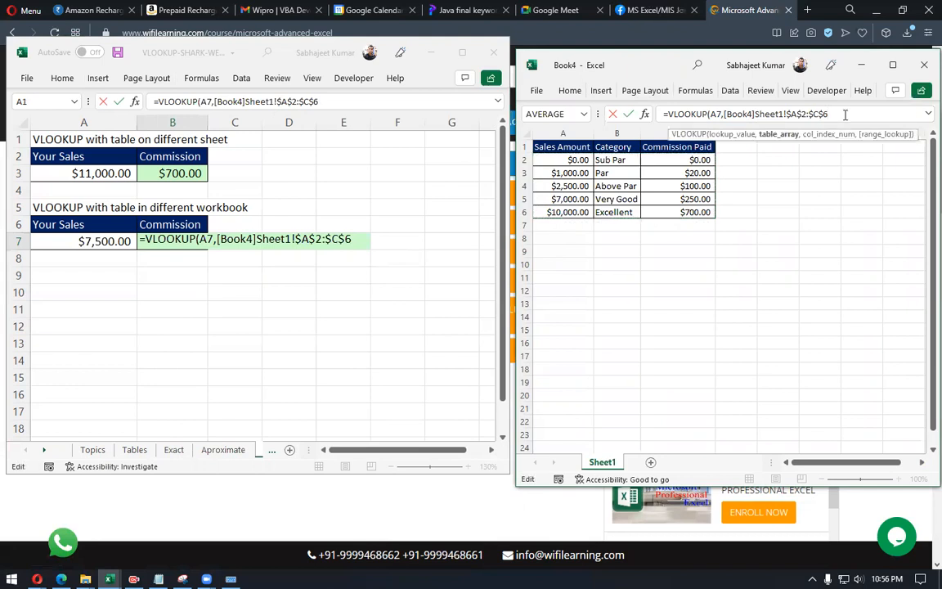
pyautogui.write(',3')
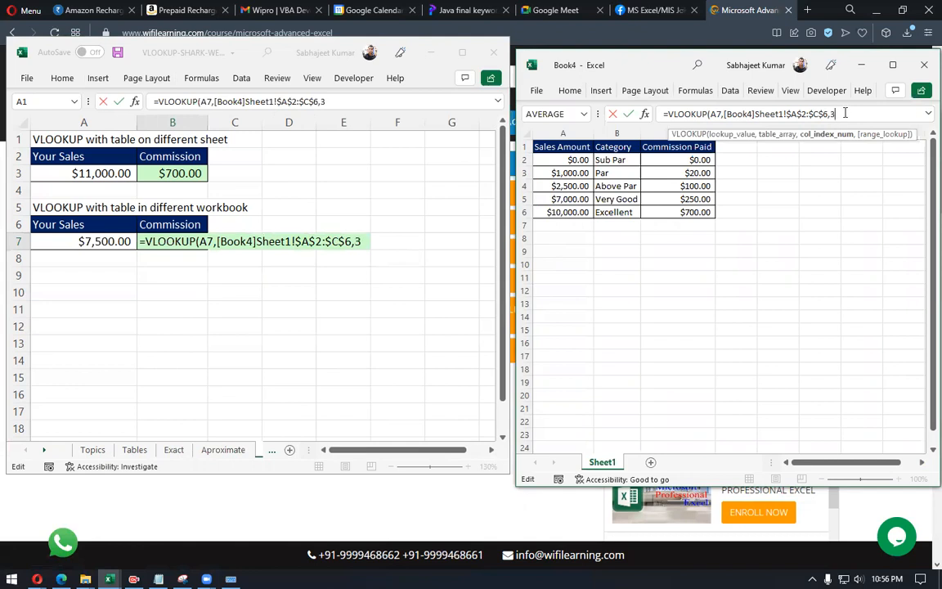
pyautogui.write(',')
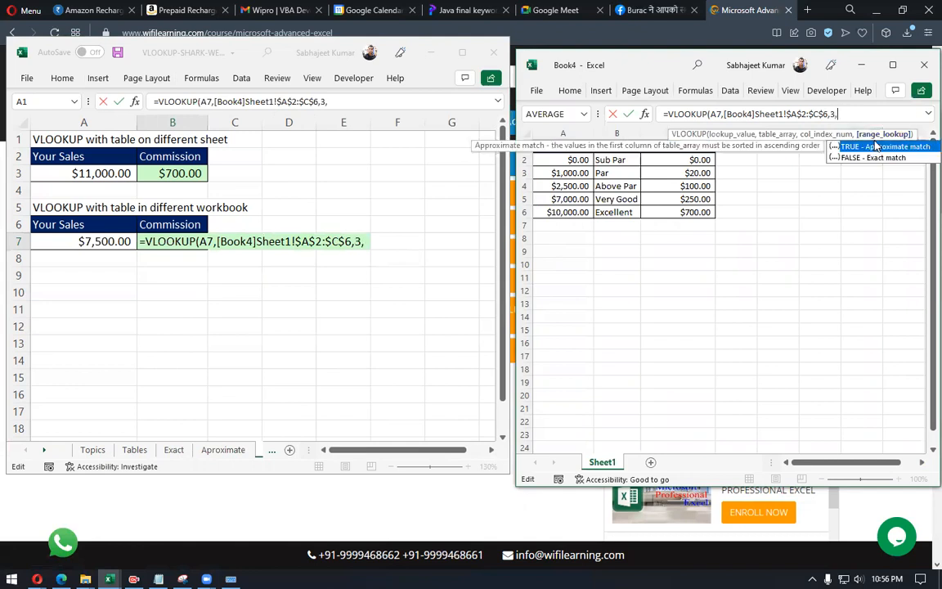
pyautogui.write('1')
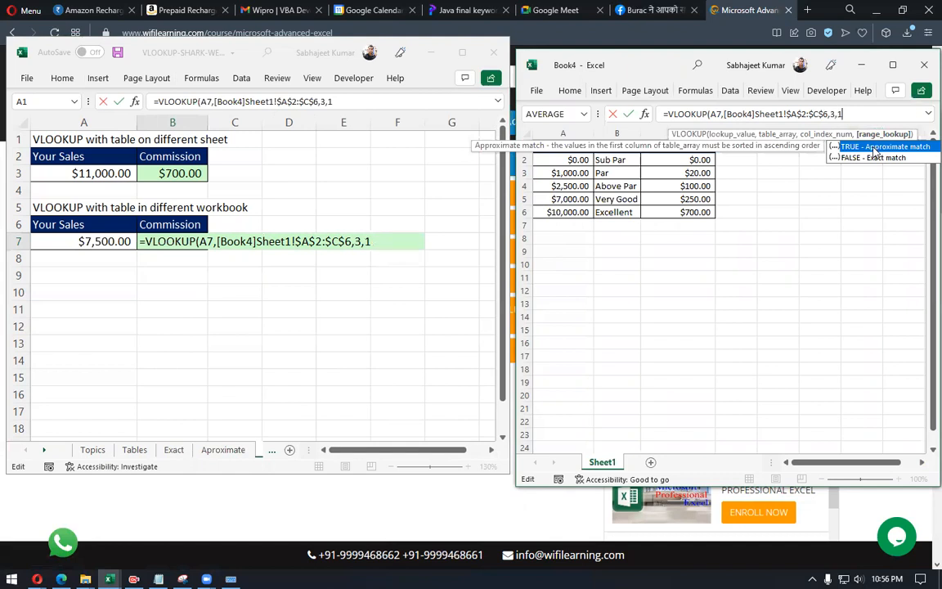
pyautogui.press('Return')
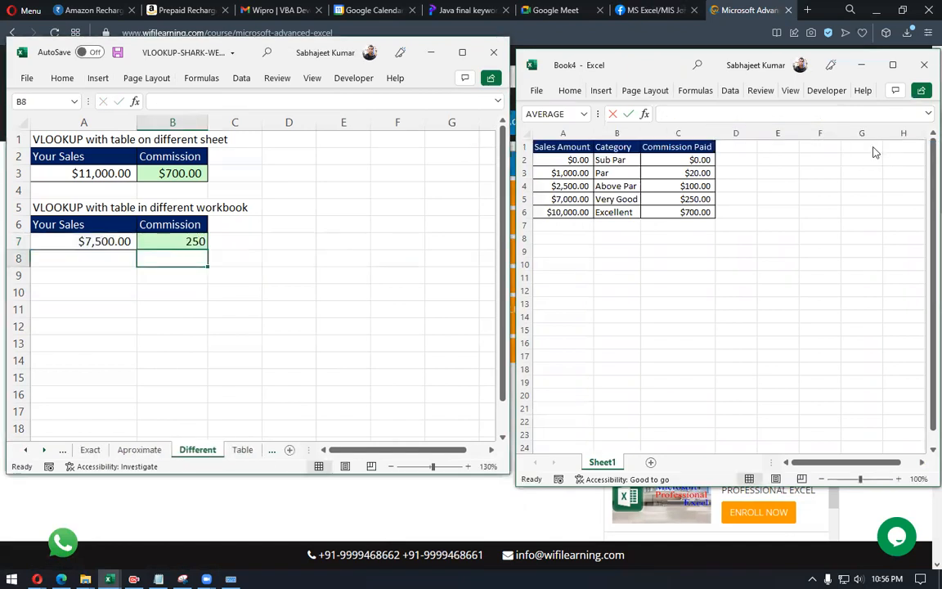
# Step: Cycle the table array reference in the B7 formula through its mixed and relative forms, ending on the absolute $A$2:$C$6
pyautogui.click(176, 237)
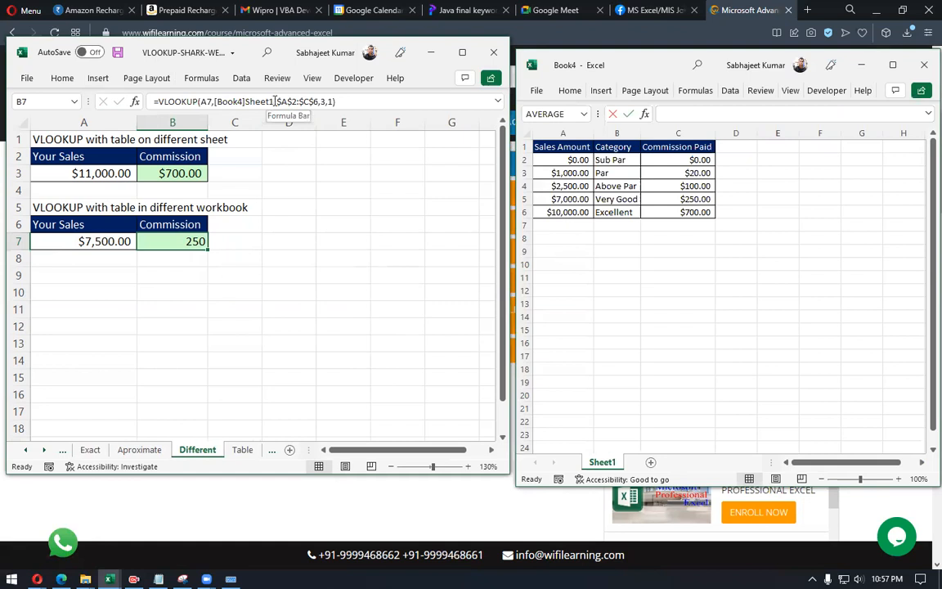
pyautogui.moveTo(277, 100); pyautogui.dragTo(315, 102)
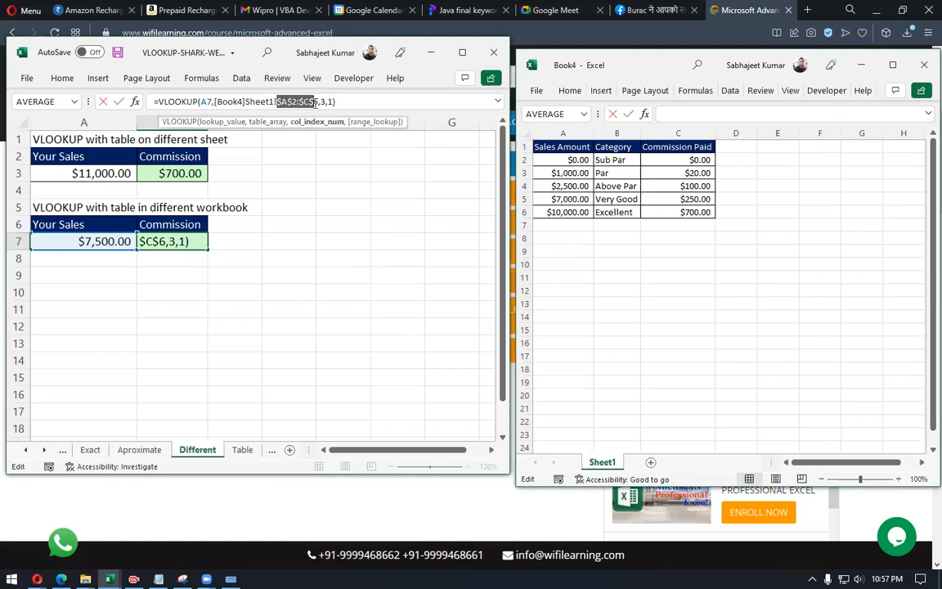
pyautogui.press('F4')
pyautogui.press('F4')
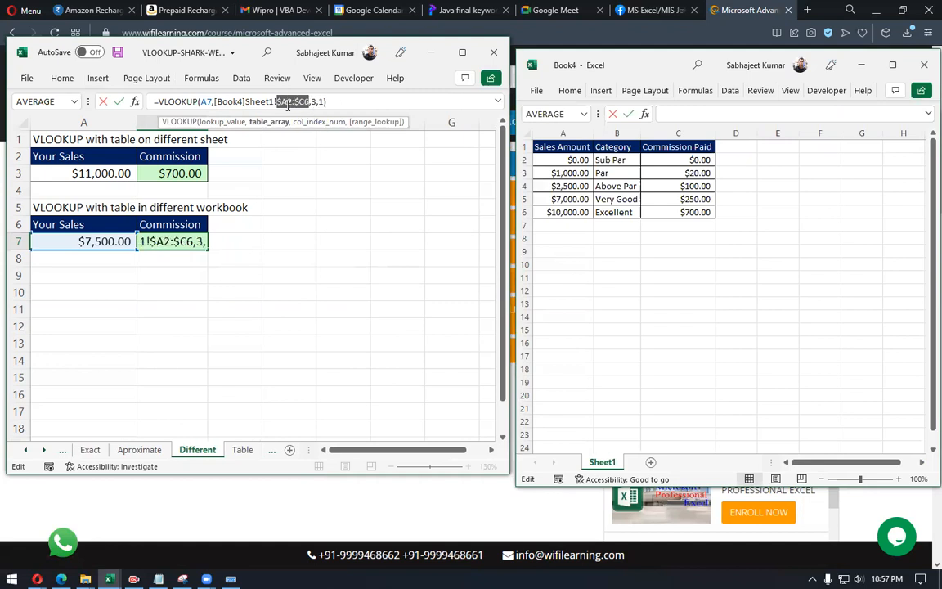
pyautogui.press('F4')
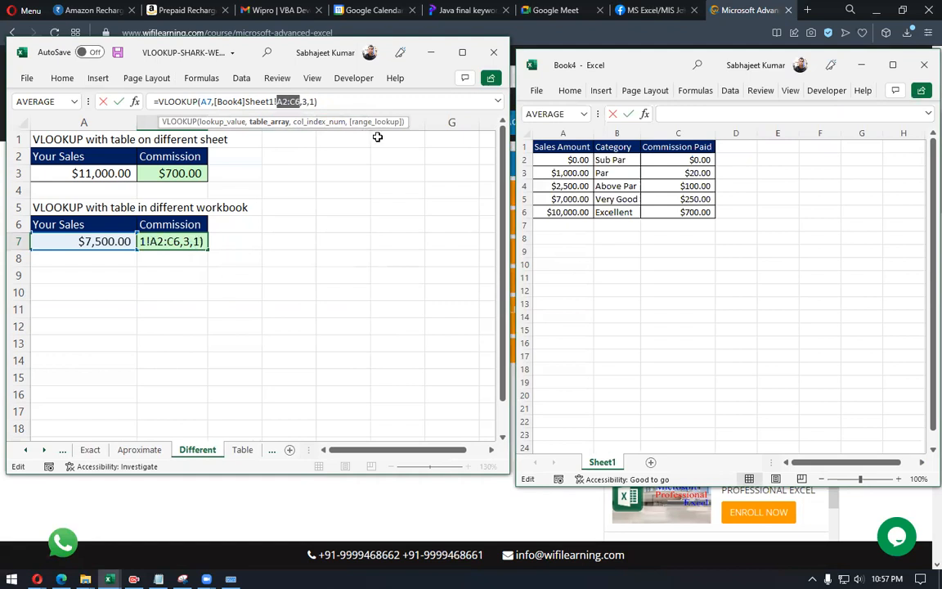
pyautogui.press('F4')
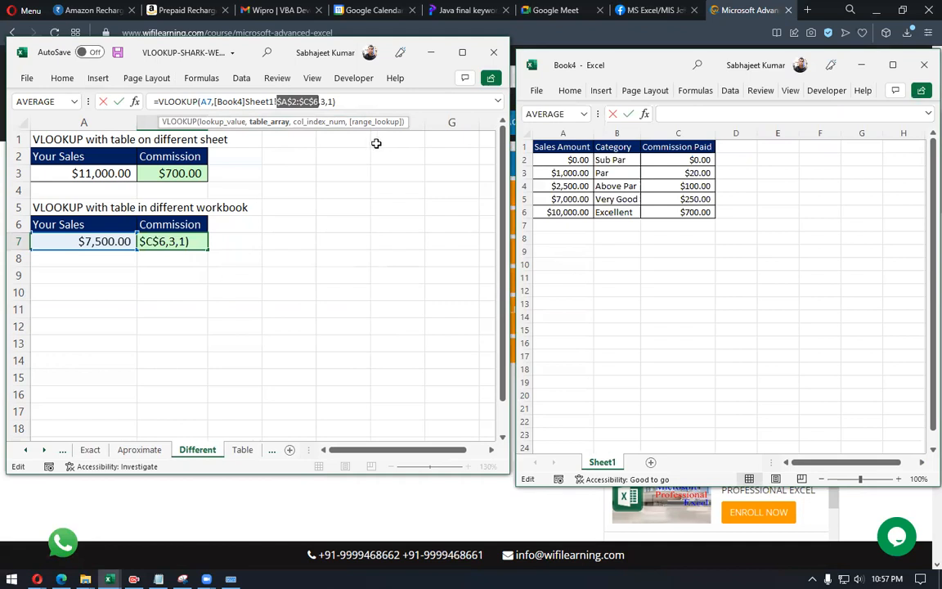
pyautogui.press('Return')
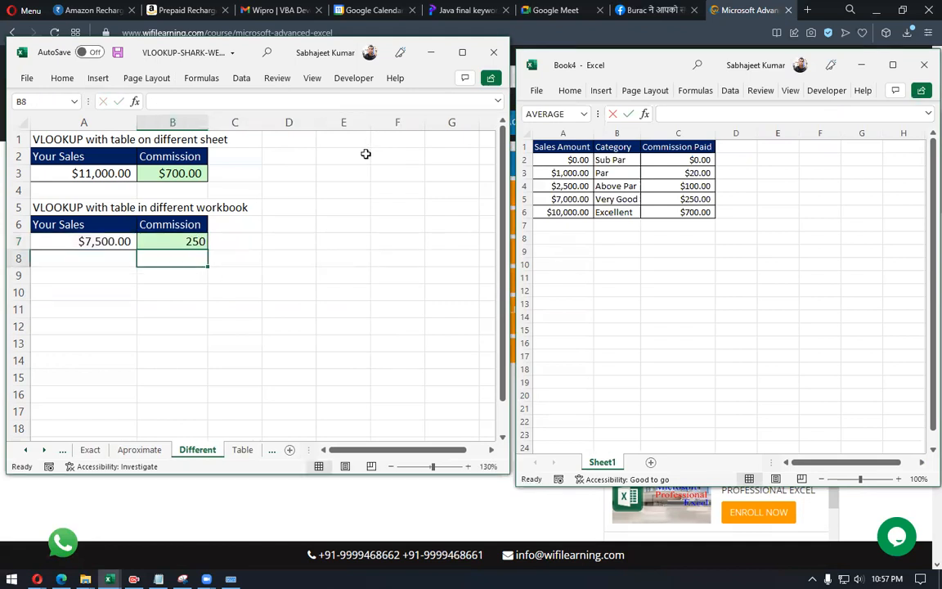
pyautogui.click(181, 241)
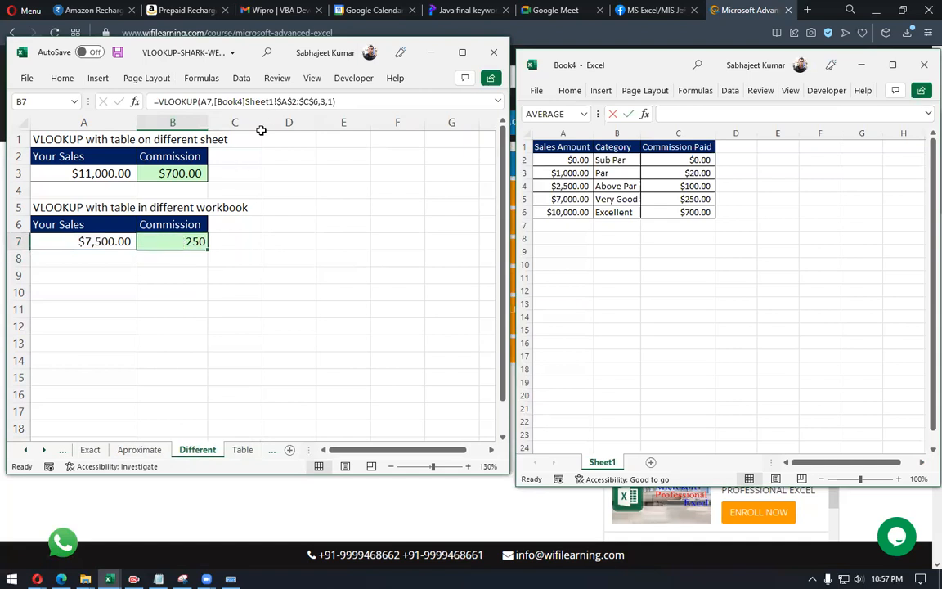
# Step: Maximize the VLOOKUP workbook, look over the Table sheet's commission table, and open the Full Record sheet
pyautogui.click(463, 53)
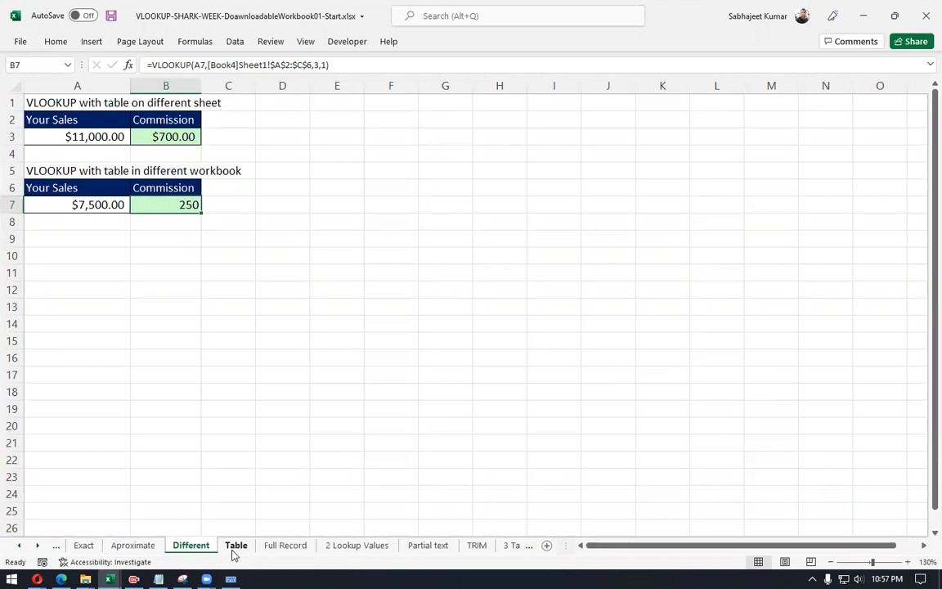
pyautogui.click(236, 548)
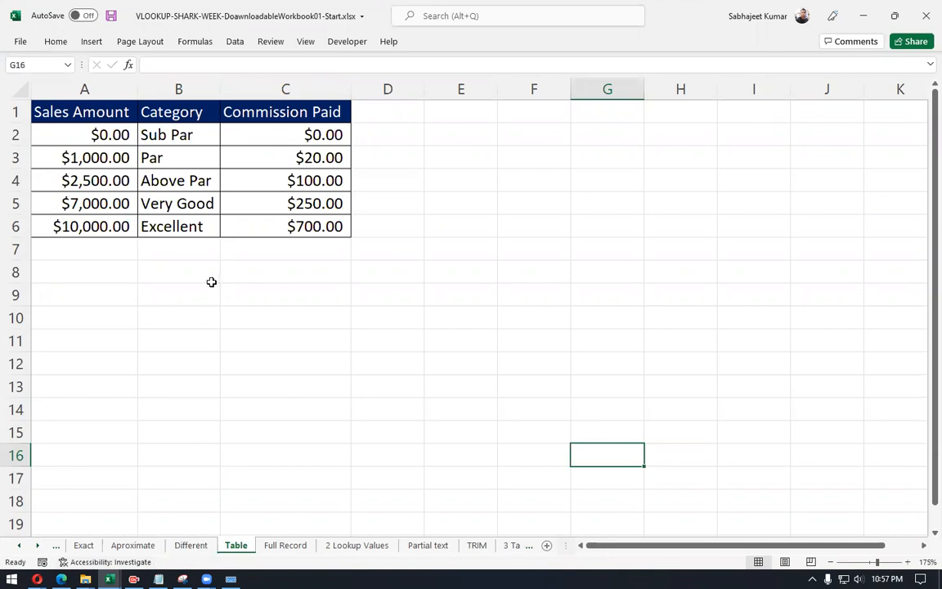
pyautogui.keyDown('ctrl'); pyautogui.scroll(-2, 211, 282); pyautogui.keyUp('ctrl')
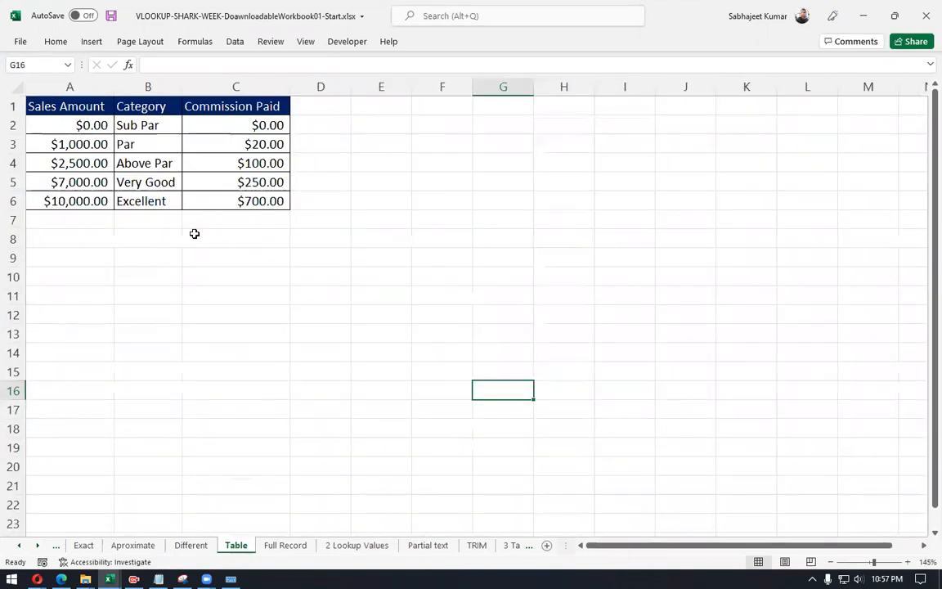
pyautogui.click(196, 200)
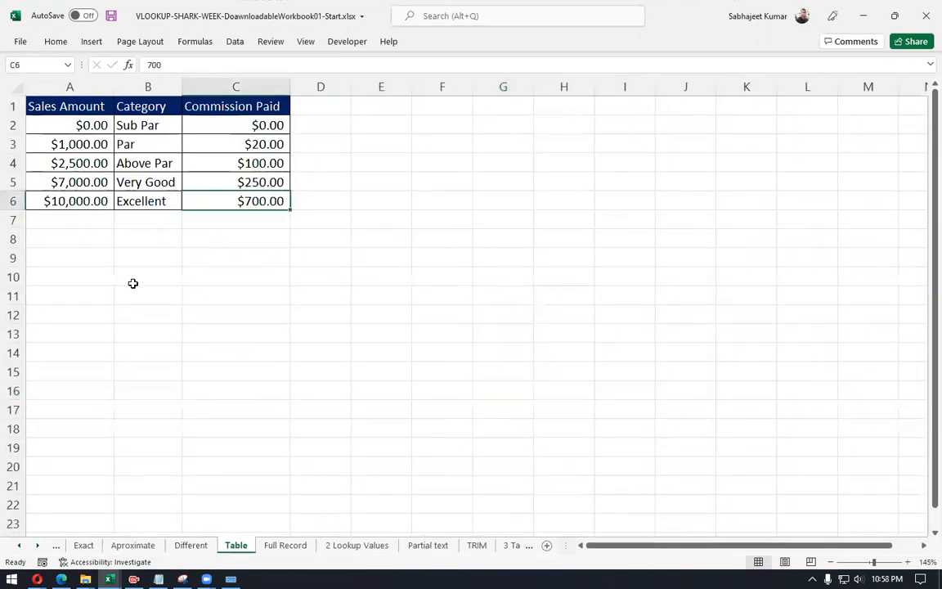
pyautogui.click(293, 552)
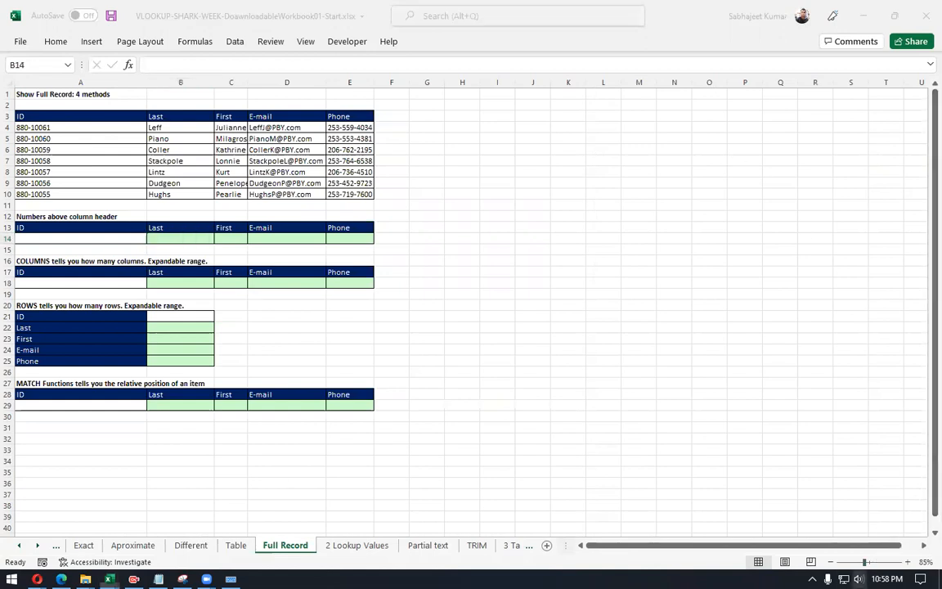
# Step: Switch the audio playback device to Speakers (Realtek High Definition Audio) and raise its volume
pyautogui.click(785, 517)
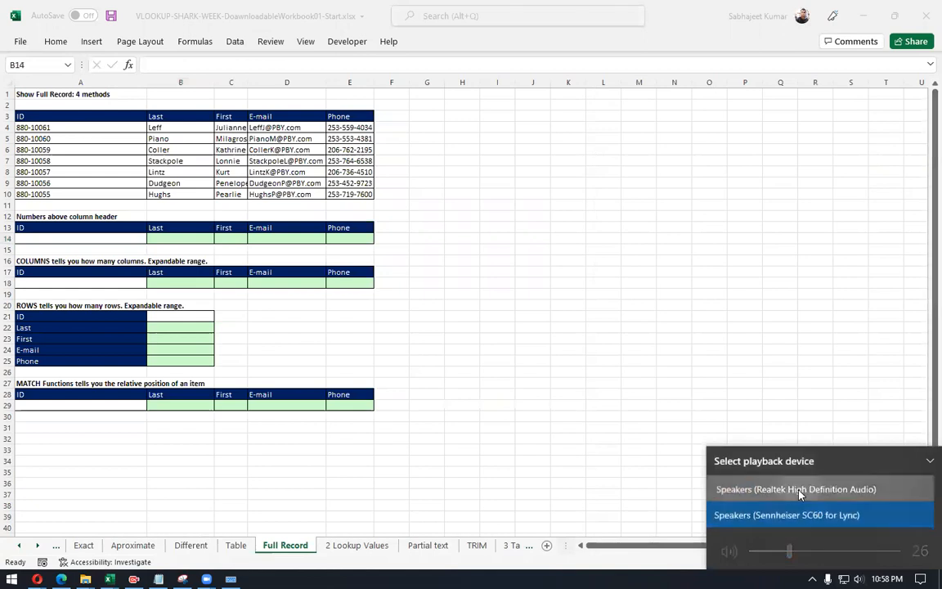
pyautogui.click(799, 489)
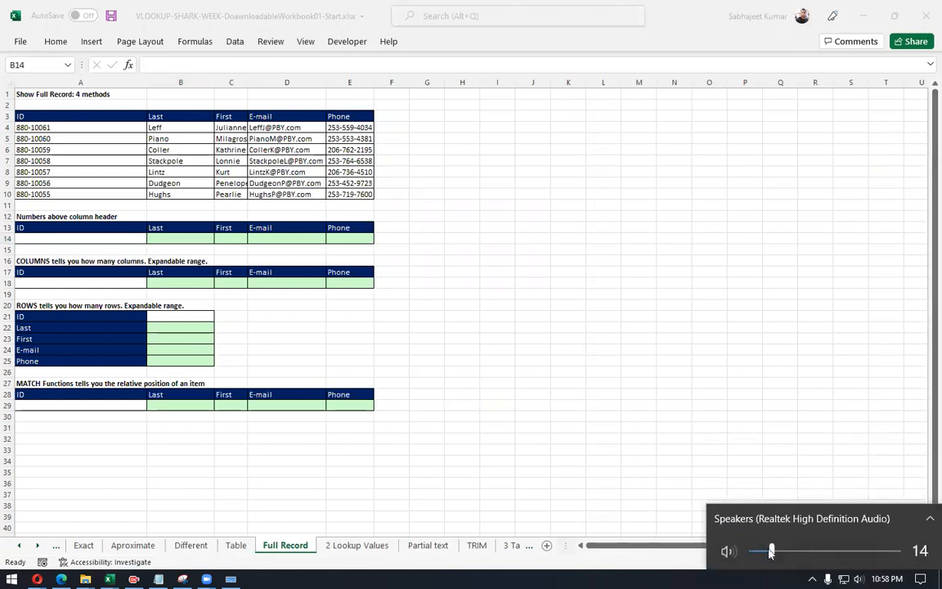
pyautogui.moveTo(771, 552); pyautogui.dragTo(795, 552)
pyautogui.click(51, 96)
pyautogui.click(45, 96)
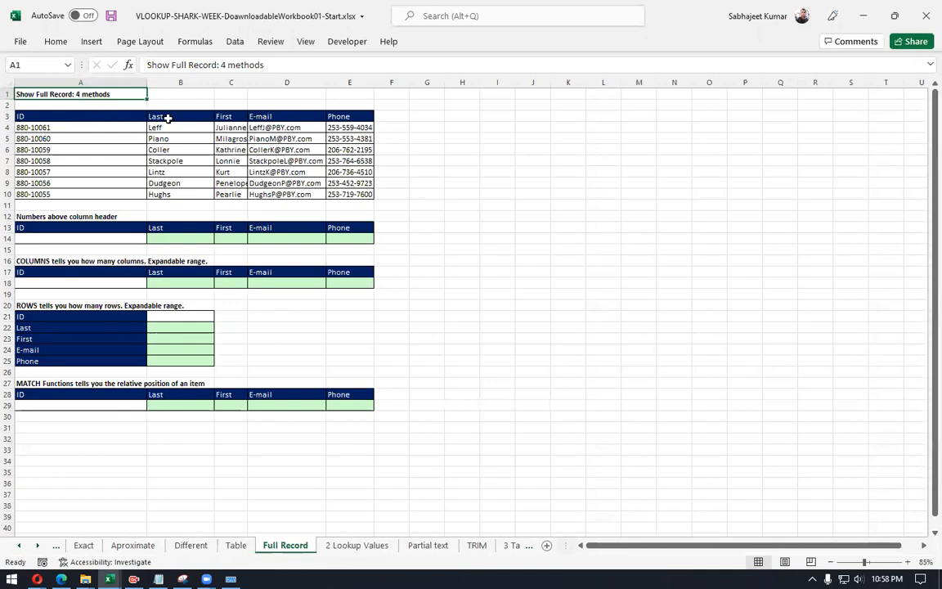
pyautogui.click(174, 236)
pyautogui.click(225, 237)
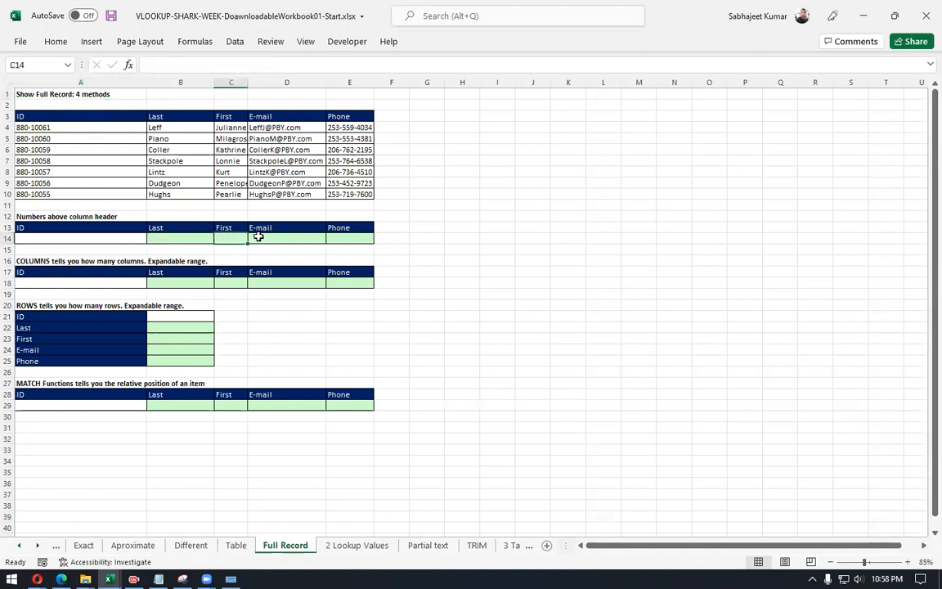
pyautogui.click(278, 238)
pyautogui.click(338, 236)
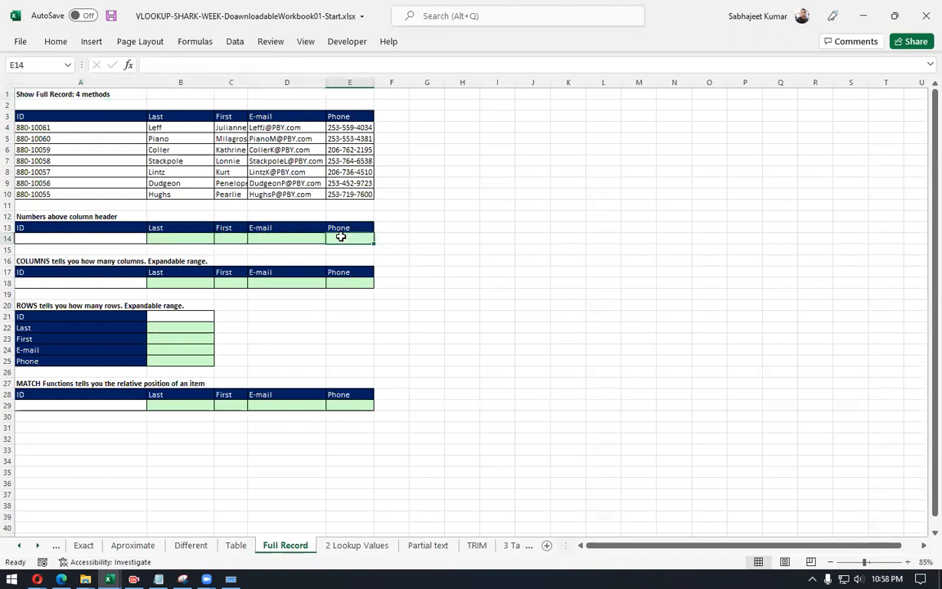
# Step: Add List data validation to cell A14 with the IDs in $A$4:$A$10 as the source
pyautogui.click(59, 237)
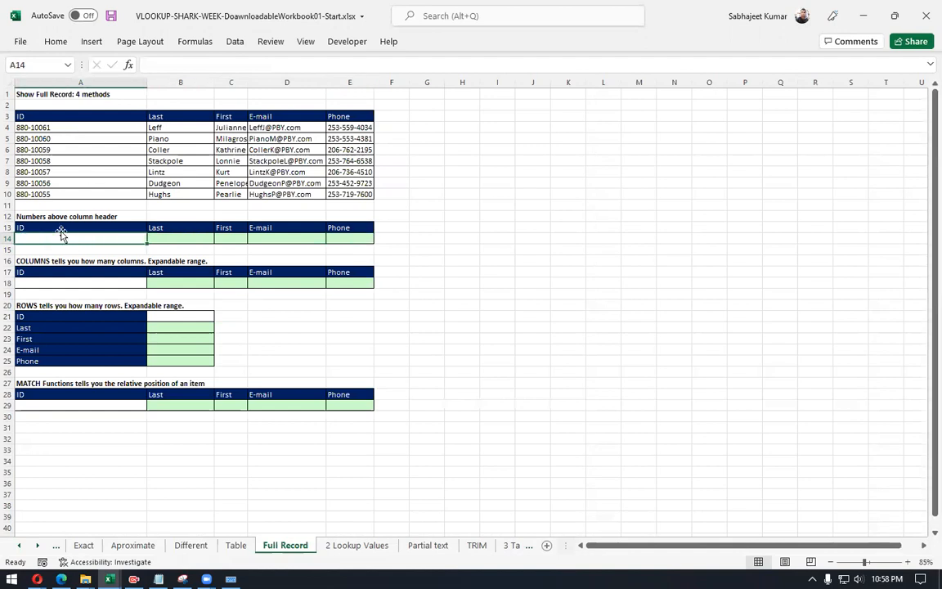
pyautogui.hotkey('alt', 'd')
pyautogui.press('l')
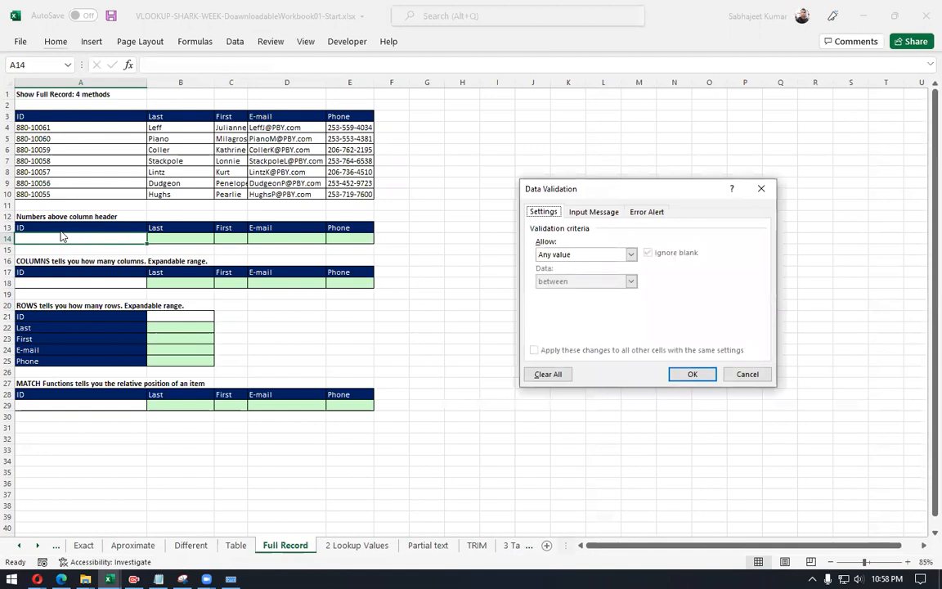
pyautogui.click(630, 255)
pyautogui.click(554, 295)
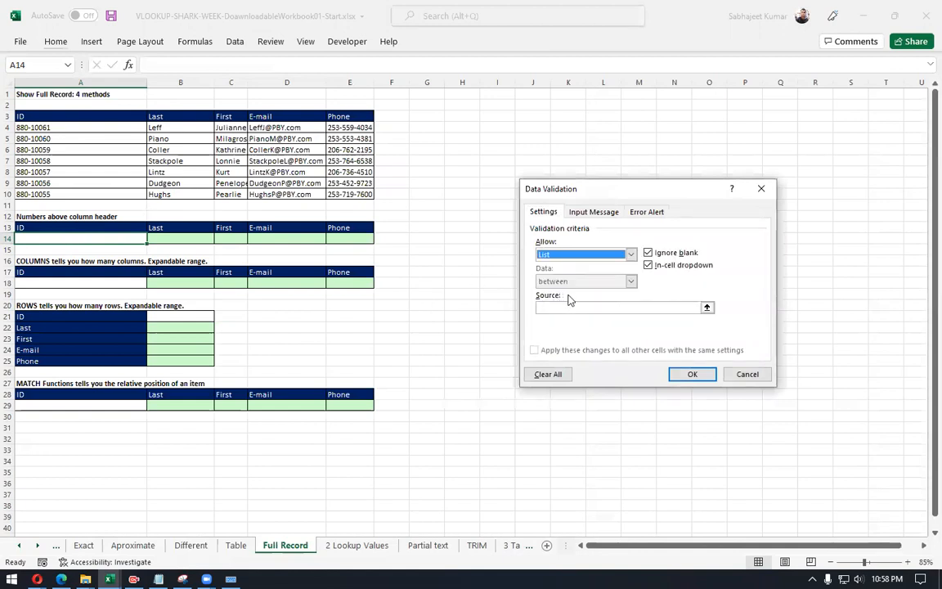
pyautogui.moveTo(61, 127); pyautogui.dragTo(74, 190)
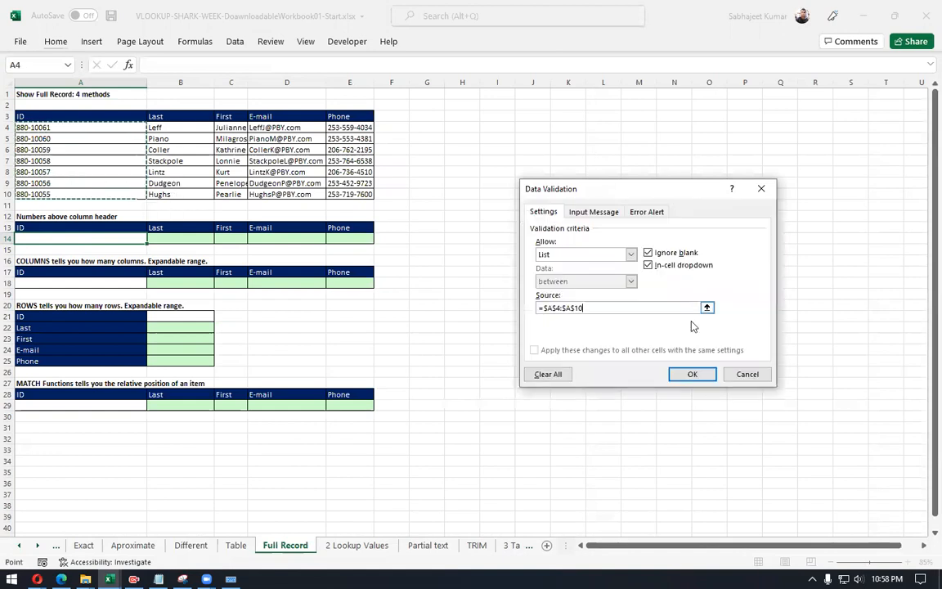
pyautogui.click(685, 375)
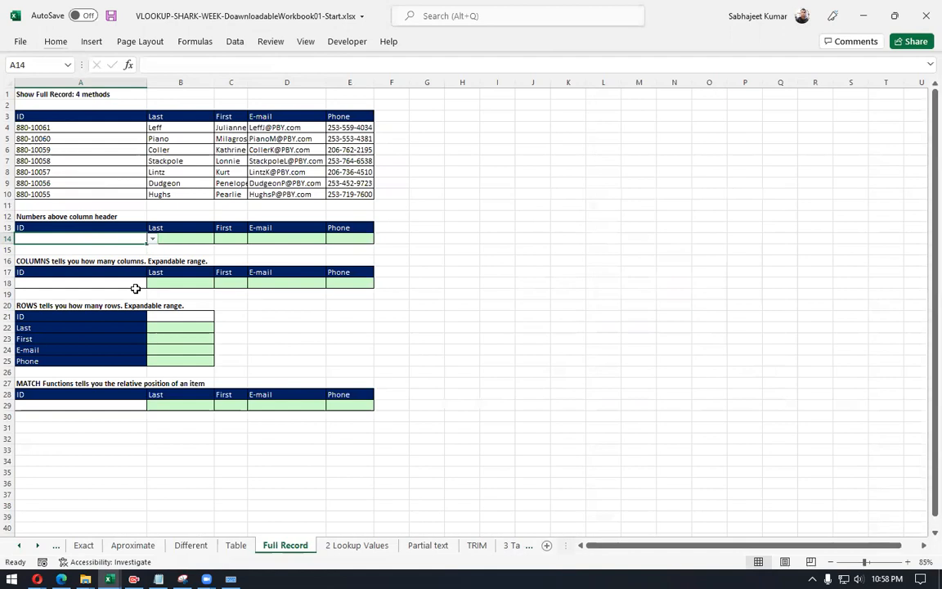
# Step: Choose the fourth ID from the drop-down list in A14 and set the sheet zoom to 100%
pyautogui.click(152, 239)
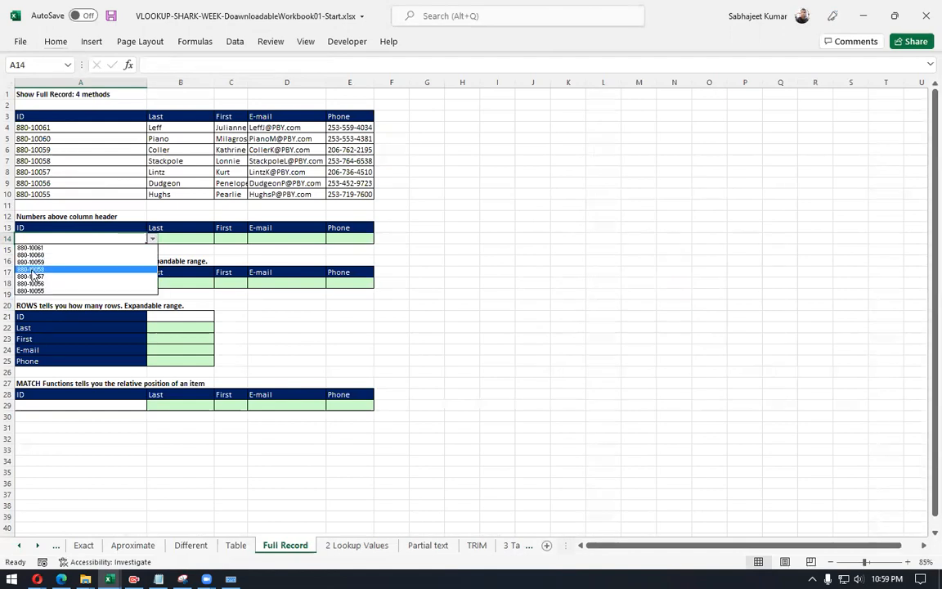
pyautogui.click(41, 269)
pyautogui.click(907, 563)
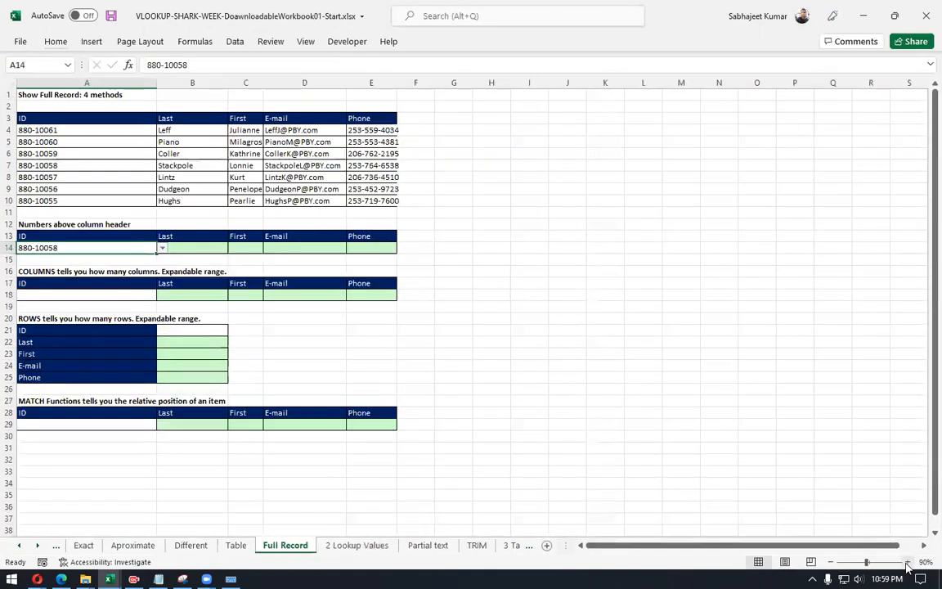
pyautogui.click(907, 563)
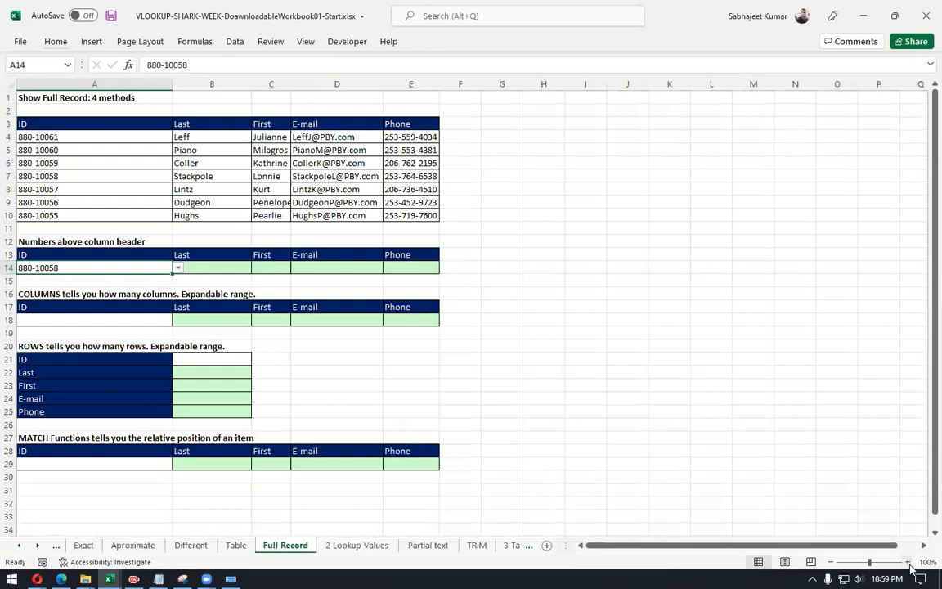
pyautogui.click(610, 435)
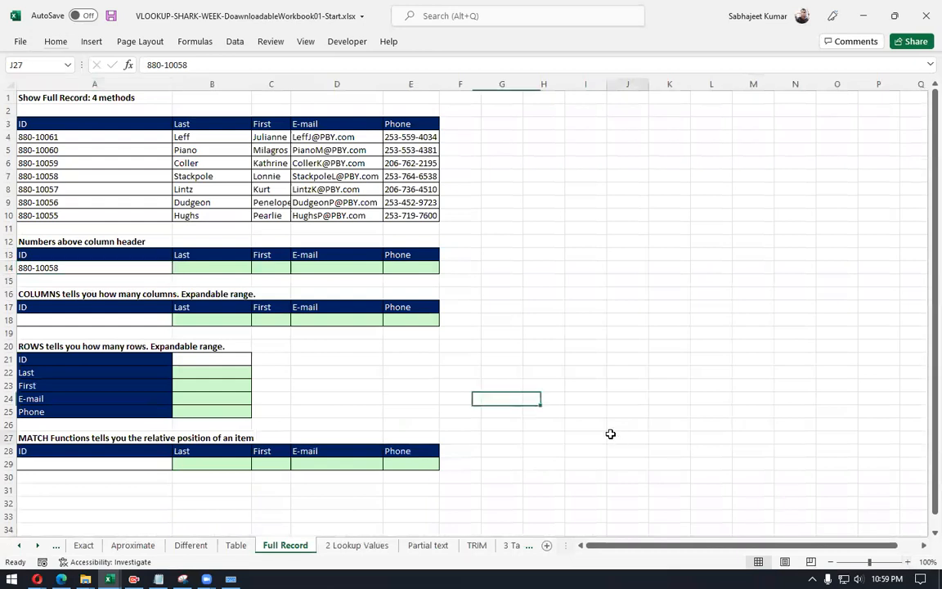
# Step: Start a VLOOKUP formula in B14 of the Full Record sheet with A14 as the lookup value
pyautogui.click(154, 267)
pyautogui.click(208, 271)
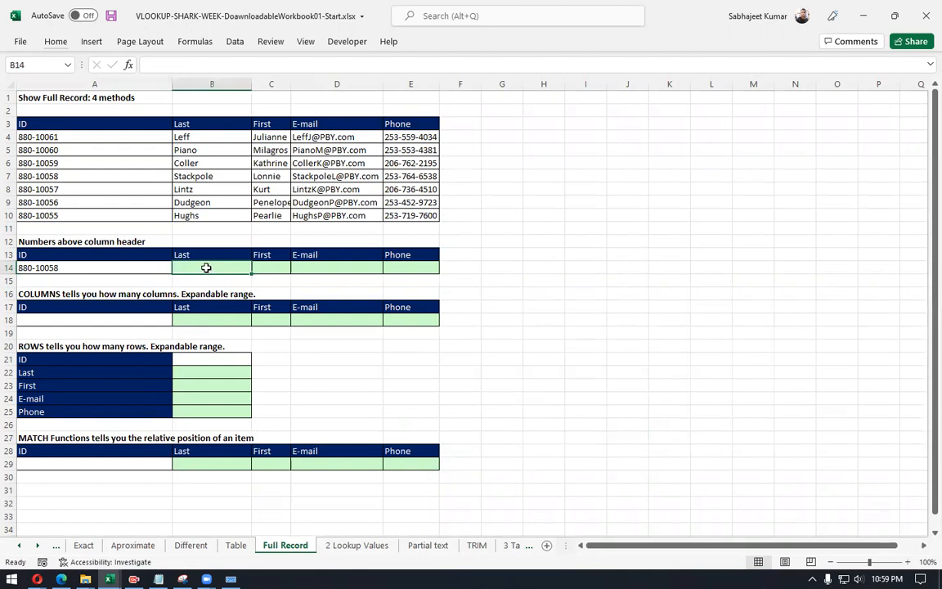
pyautogui.write('=vlo')
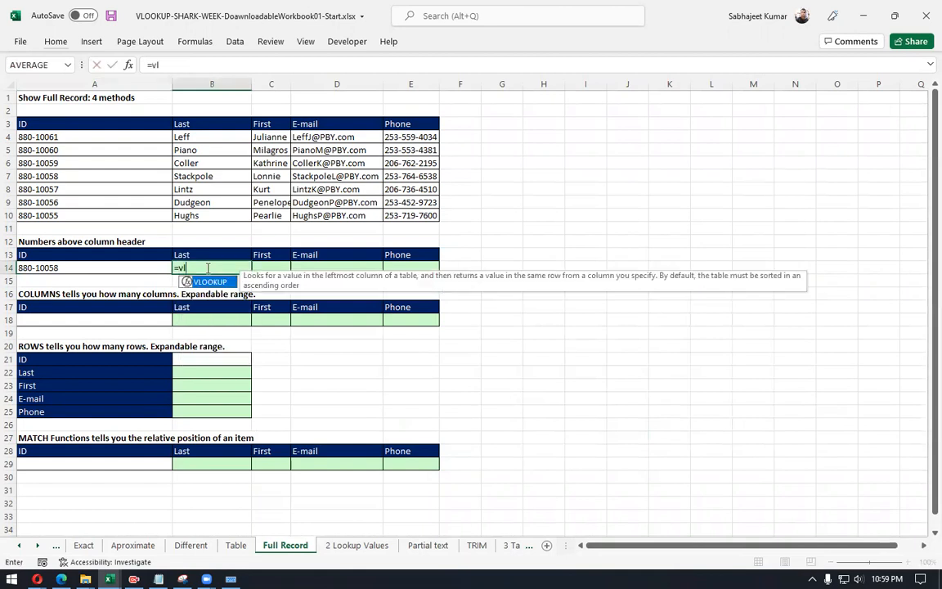
pyautogui.press('Tab')
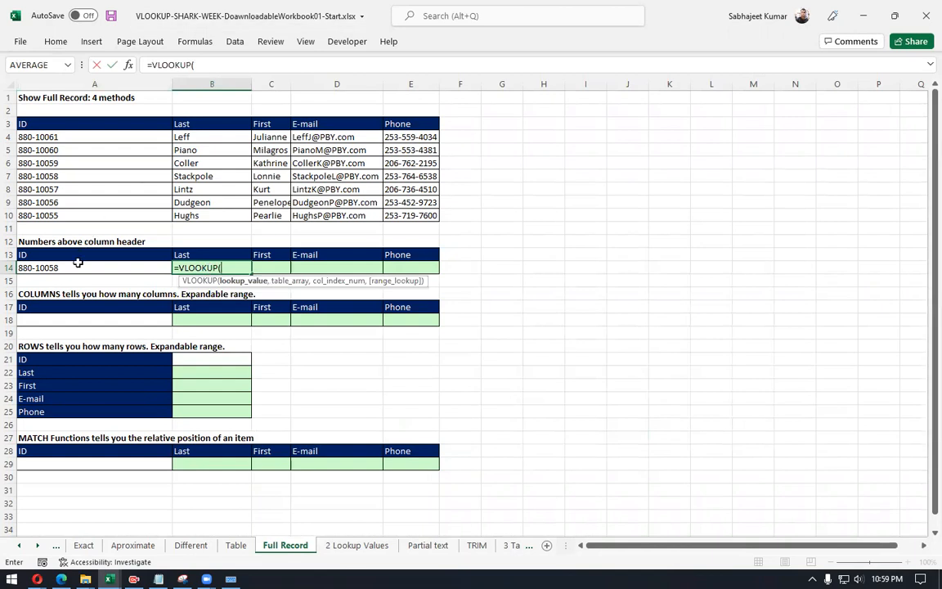
pyautogui.click(77, 265)
pyautogui.write(',')
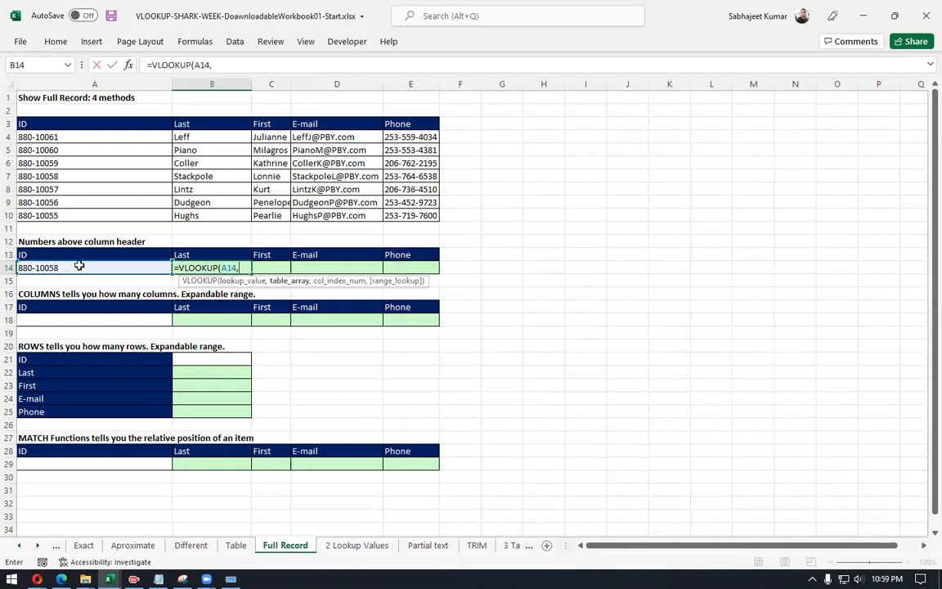
# Step: Complete the VLOOKUP in B14 with table range $A$4:$E$10, column index 2 and exact match 0, checking it against row 7
pyautogui.moveTo(59, 136); pyautogui.dragTo(413, 223)
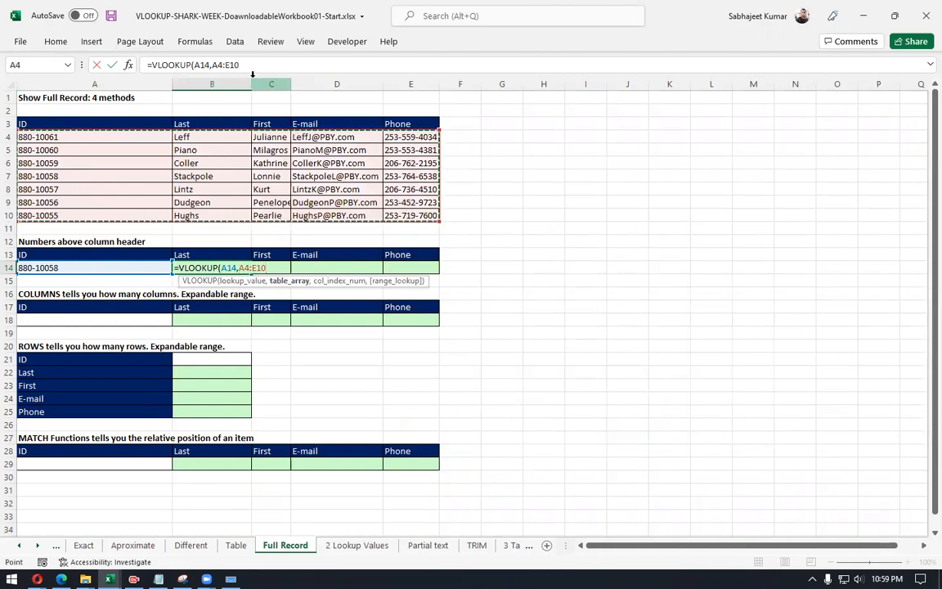
pyautogui.moveTo(212, 63); pyautogui.dragTo(240, 67)
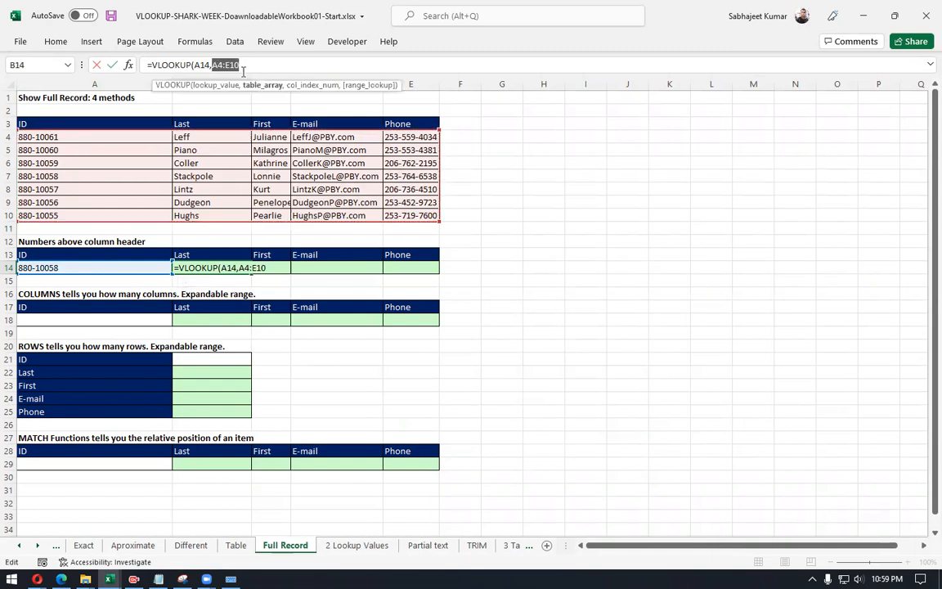
pyautogui.press('F4')
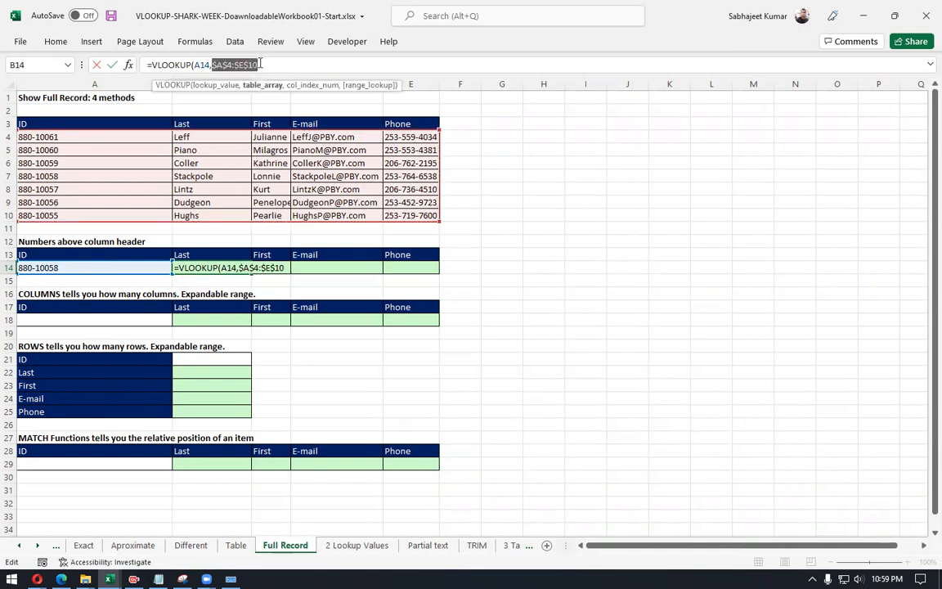
pyautogui.click(271, 65)
pyautogui.write(',')
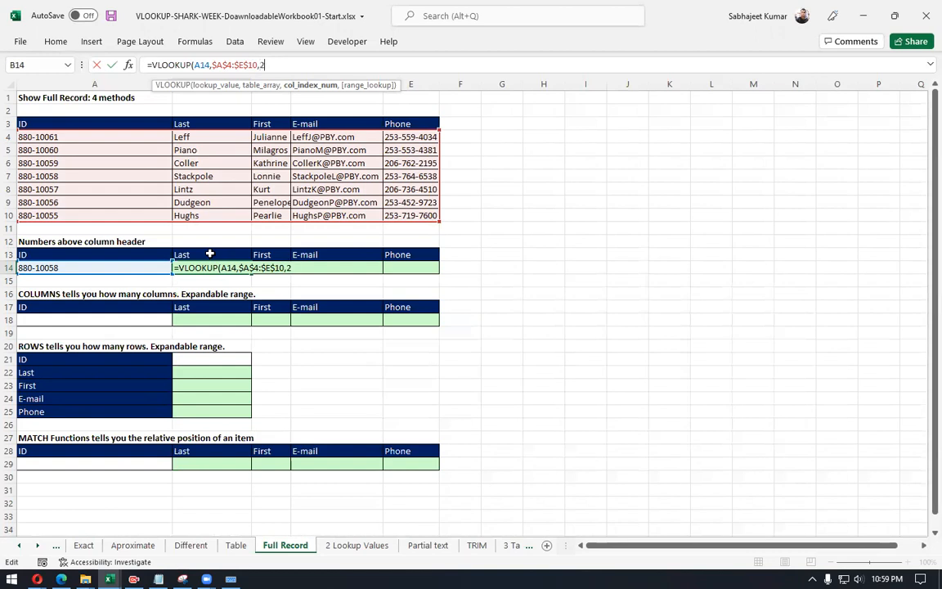
pyautogui.write('2,')
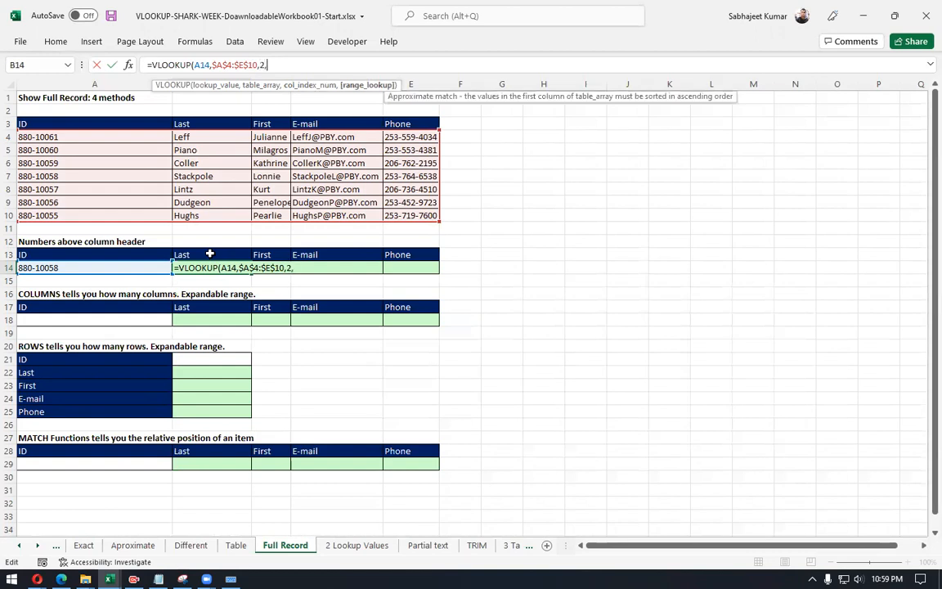
pyautogui.write('0')
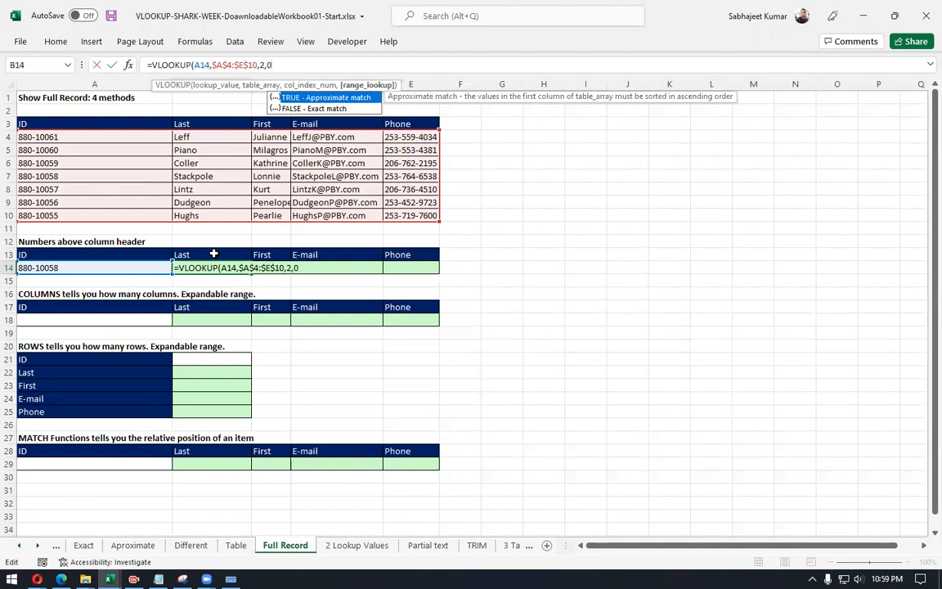
pyautogui.press('Return')
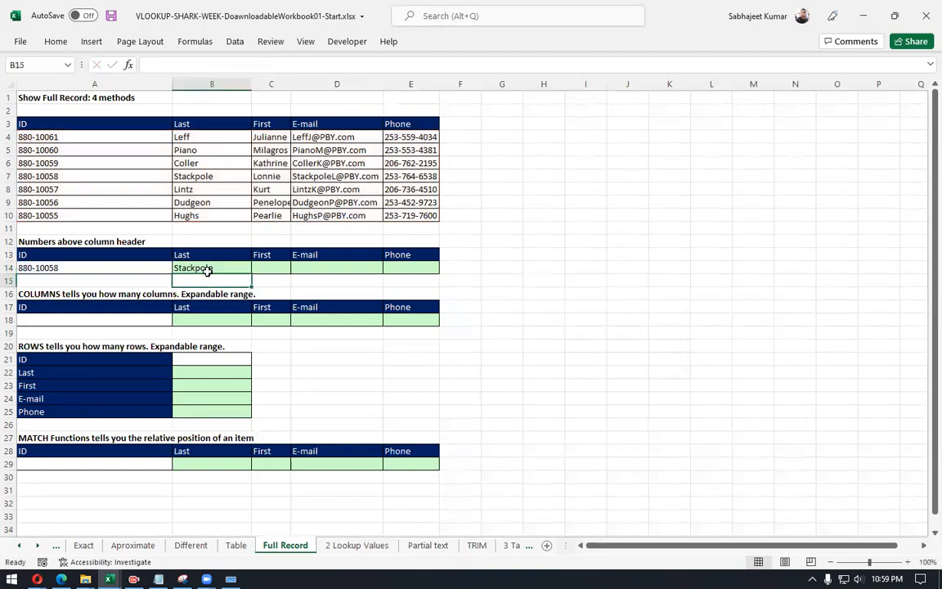
pyautogui.click(205, 267)
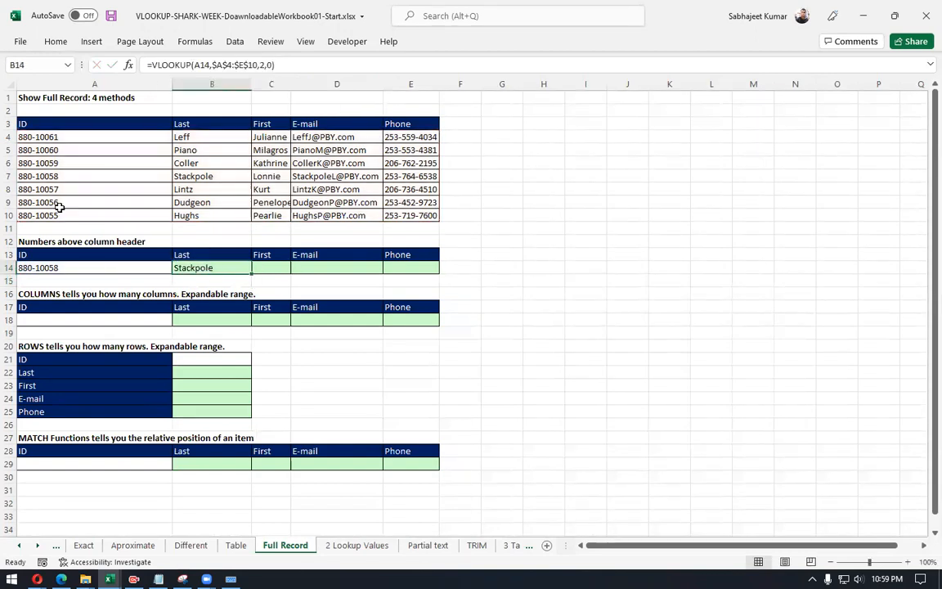
pyautogui.click(10, 176)
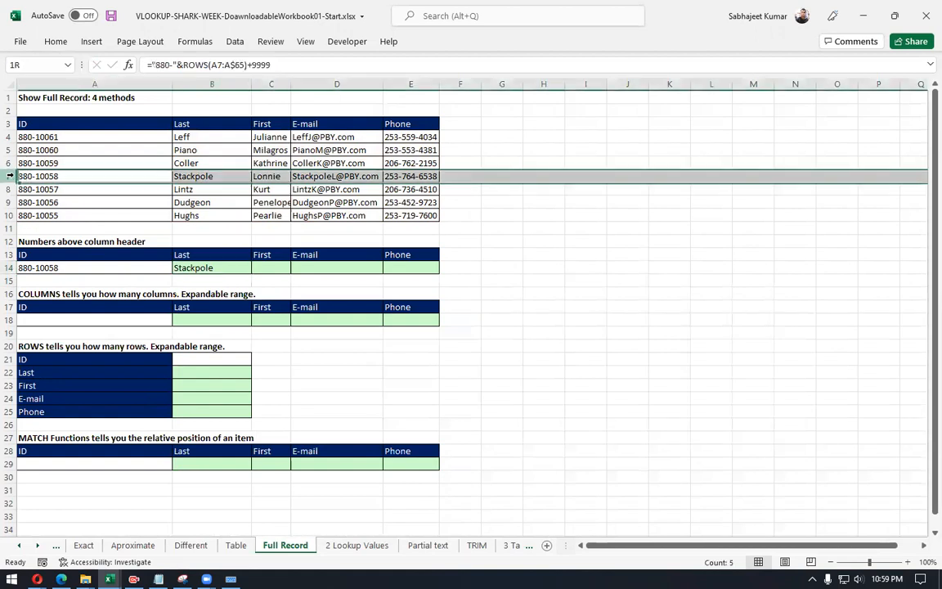
pyautogui.click(208, 267)
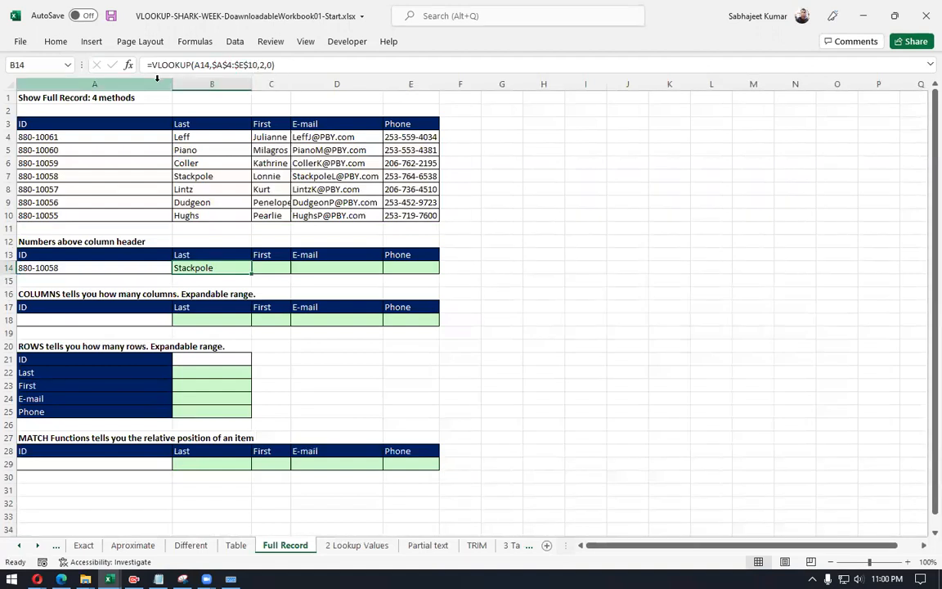
# Step: Insert a blank column before column B and inspect the column index argument of the shifted VLOOKUP in C14
pyautogui.click(193, 82)
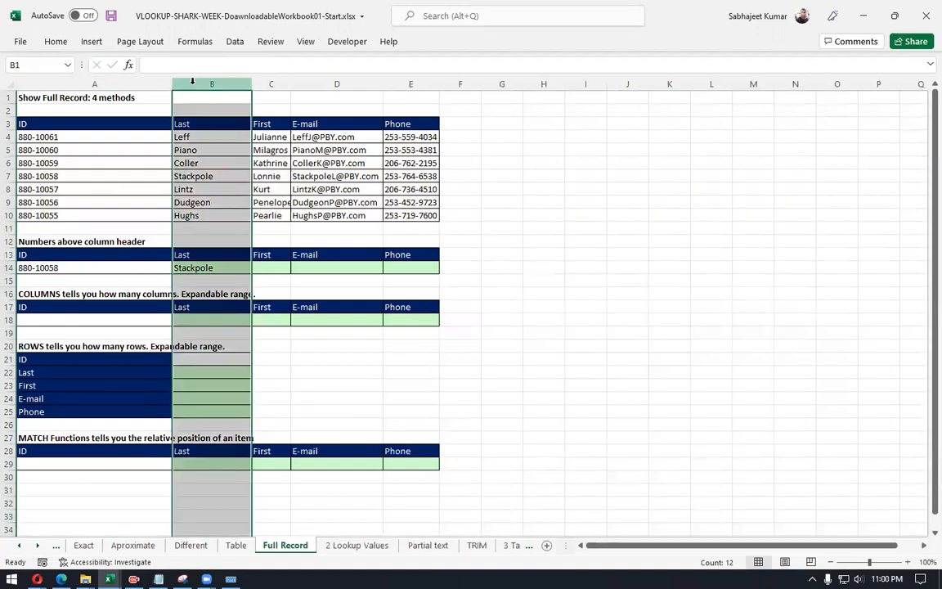
pyautogui.hotkey('ctrl', 'shift', '+')
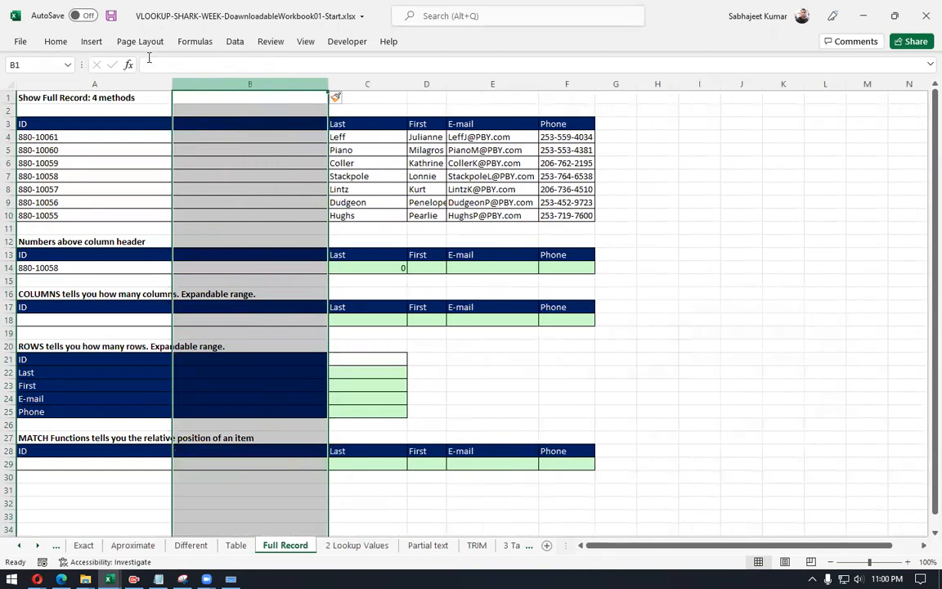
pyautogui.click(353, 269)
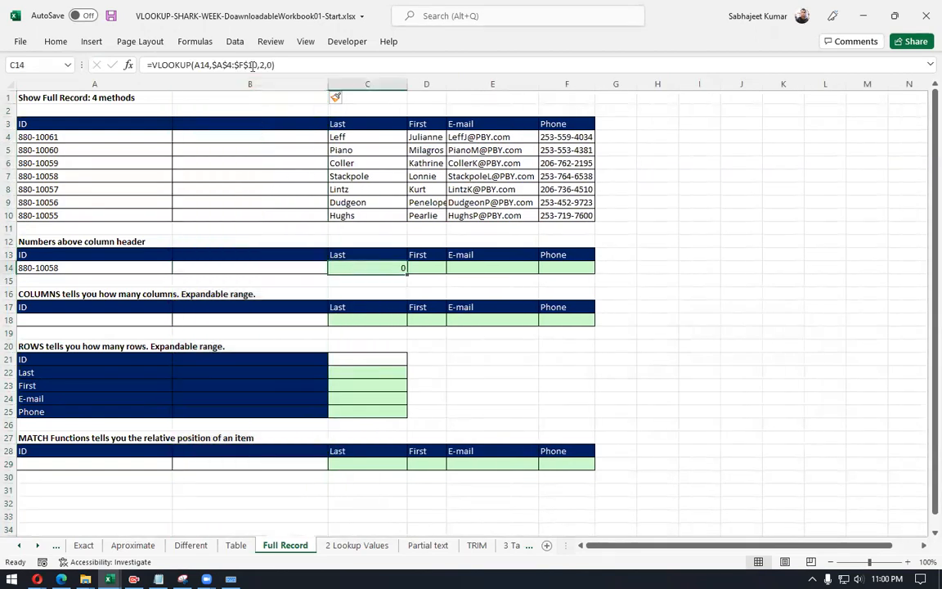
pyautogui.doubleClick(260, 64)
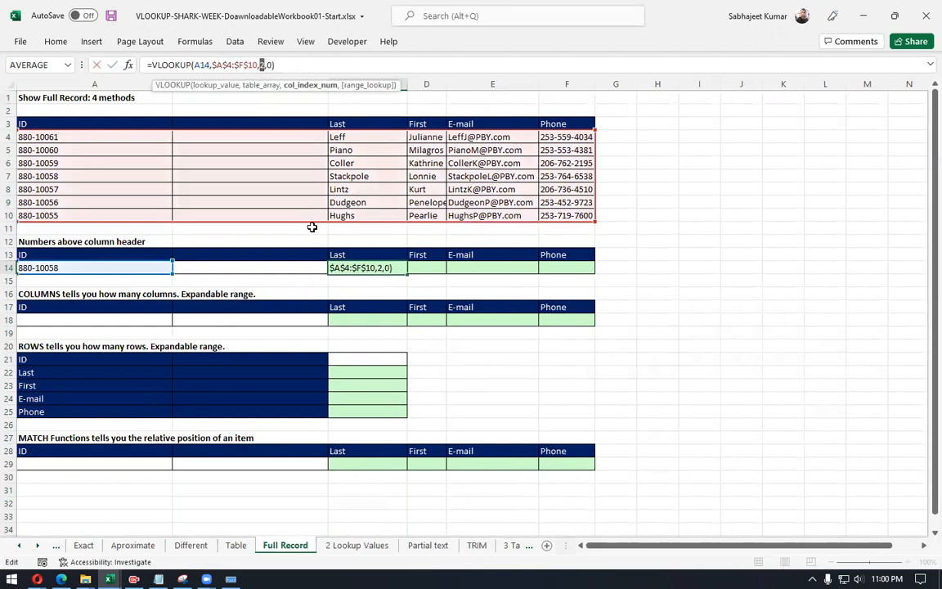
pyautogui.press('Escape')
# Step: Delete the entire blank column B
pyautogui.click(256, 242)
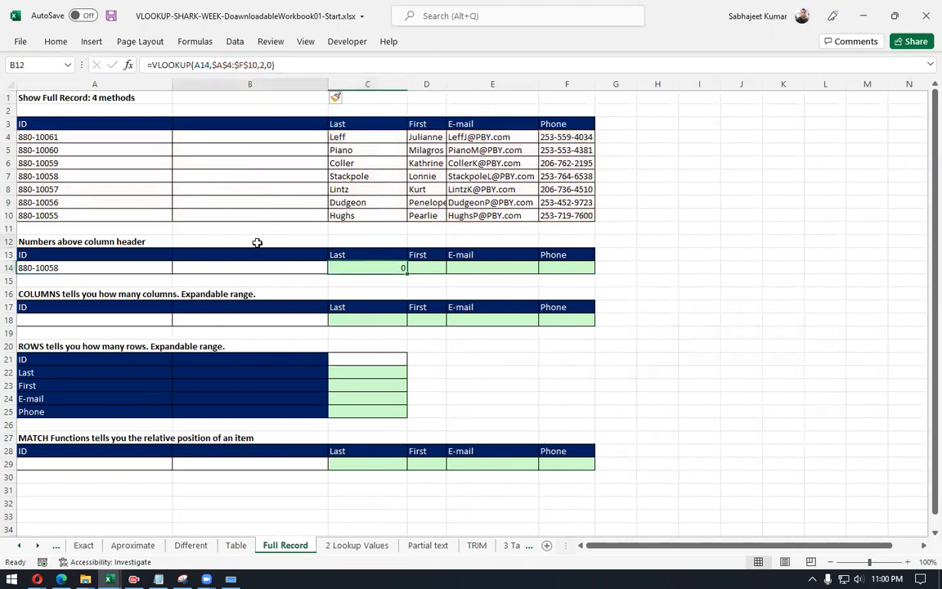
pyautogui.hotkey('ctrl', '-')
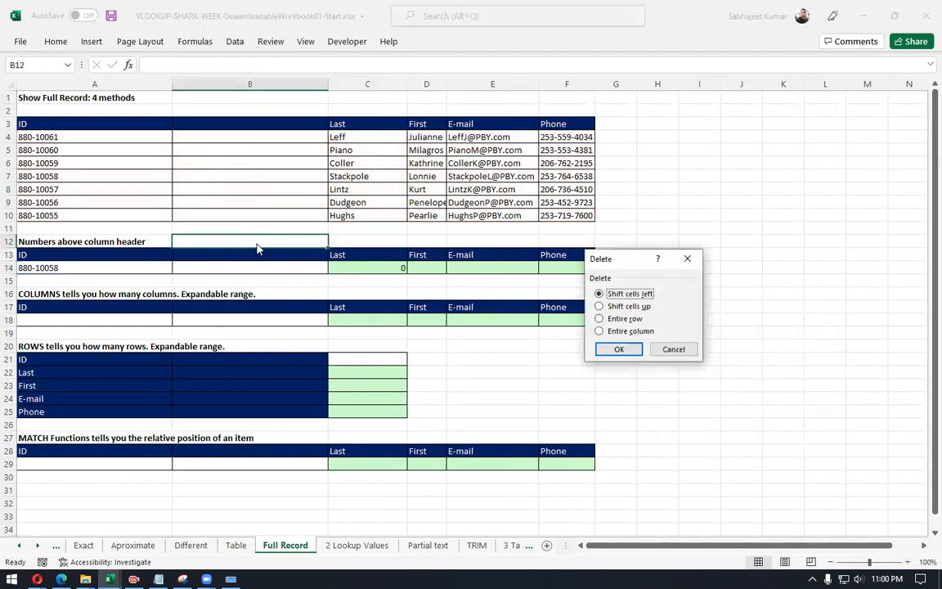
pyautogui.press('Escape')
pyautogui.hotkey('ctrl', 'space')
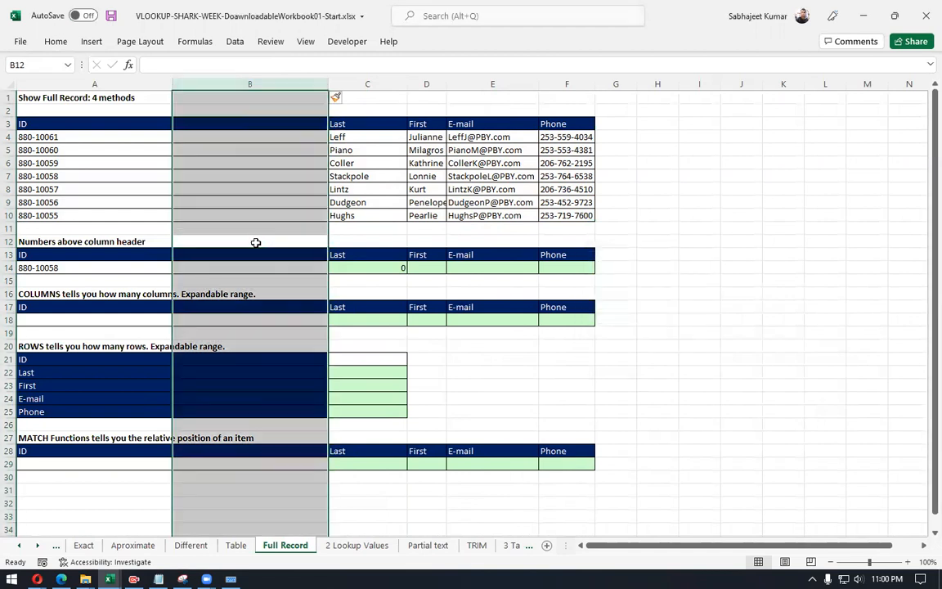
pyautogui.hotkey('ctrl', '-')
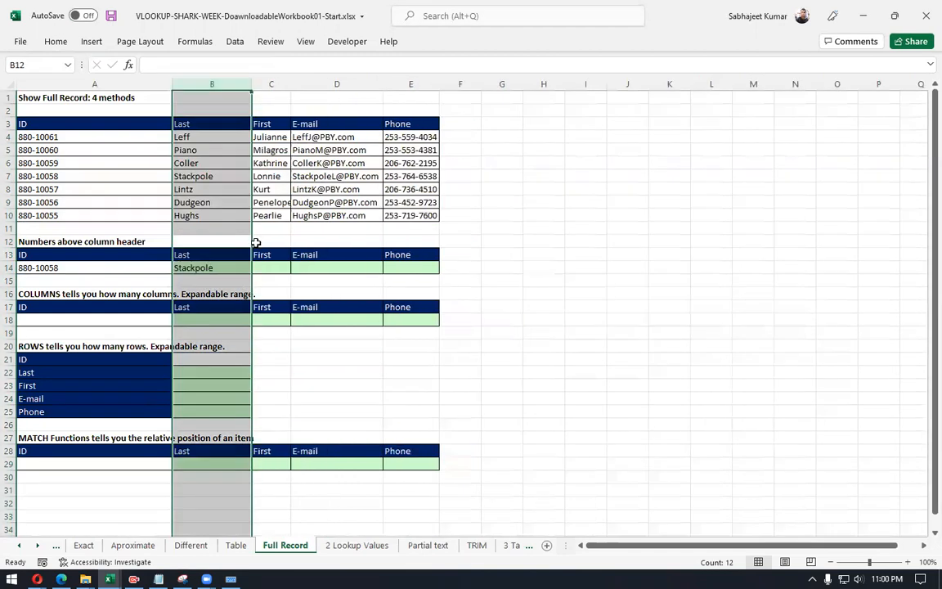
# Step: Examine the hard-coded column index argument in the VLOOKUP formula of B14
pyautogui.click(215, 268)
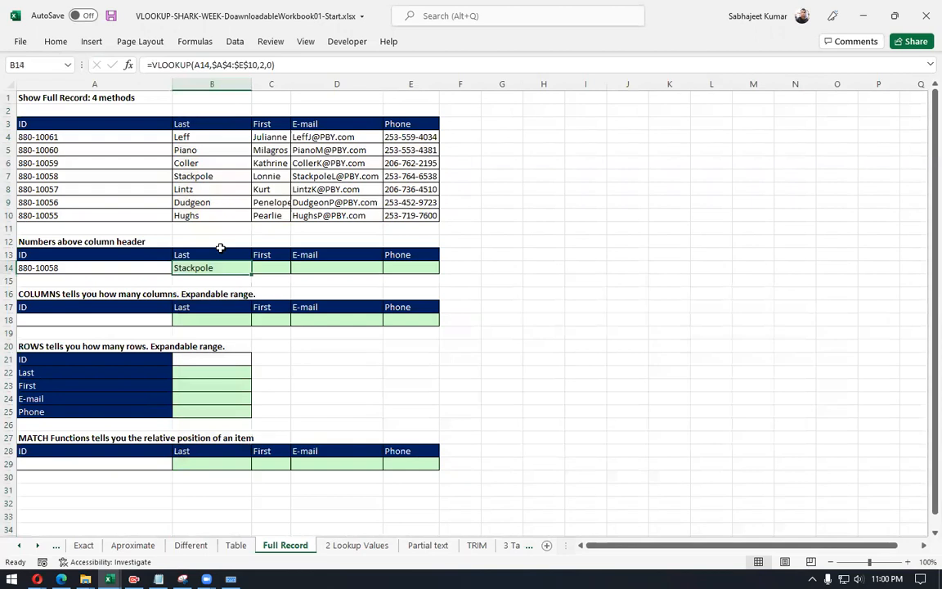
pyautogui.click(262, 65)
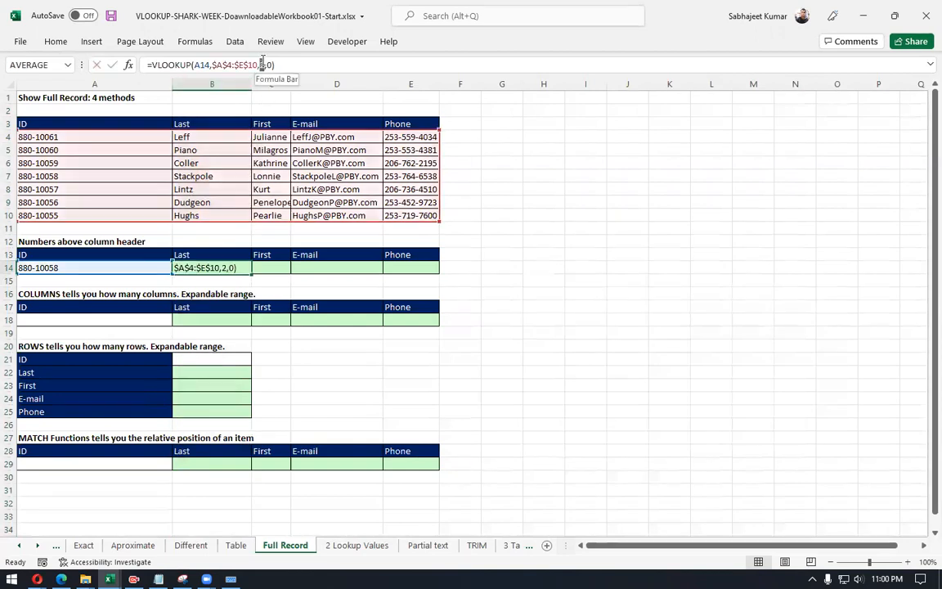
pyautogui.moveTo(262, 63); pyautogui.dragTo(263, 64)
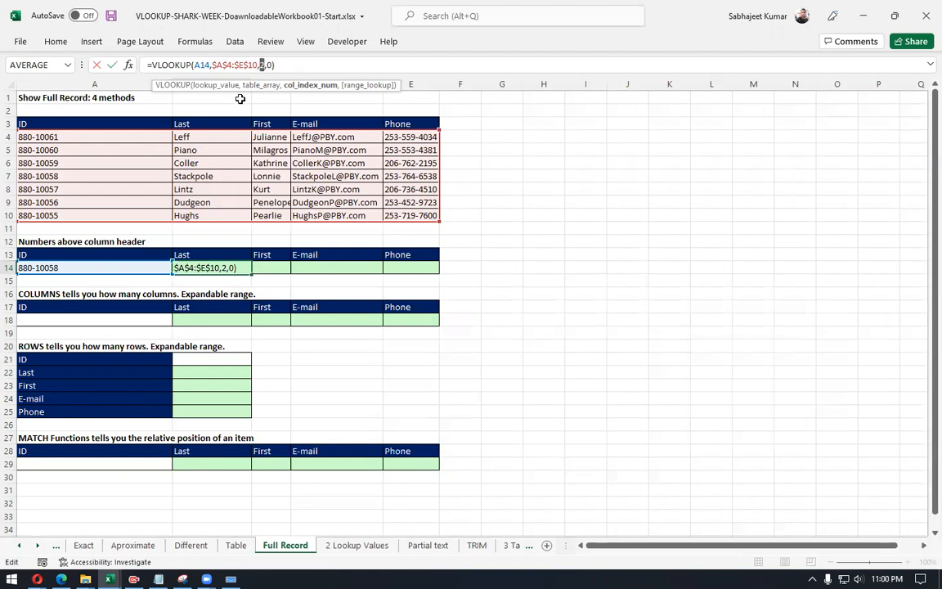
pyautogui.hotkey('ctrl', 'Return')
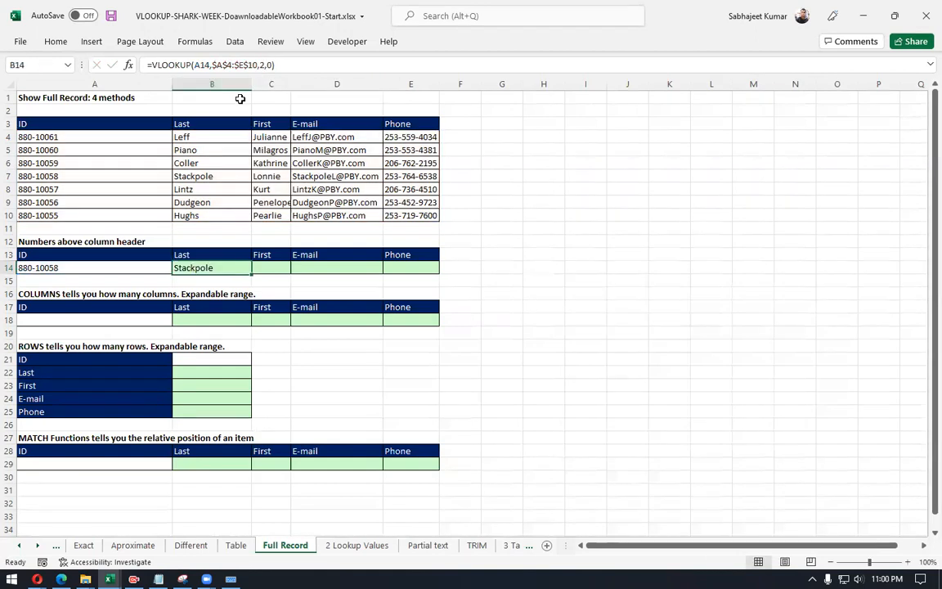
pyautogui.click(122, 108)
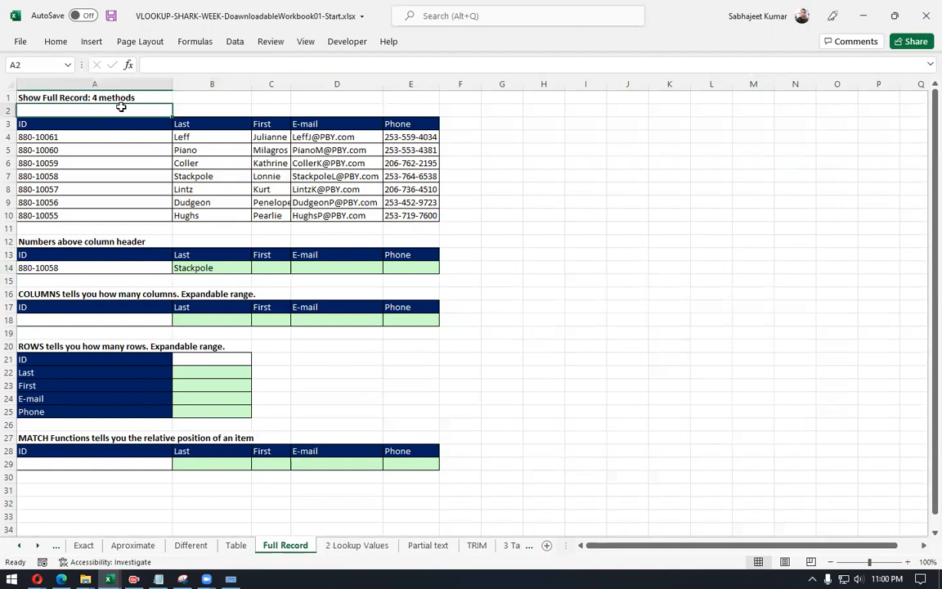
# Step: Enter =COLUMN() without a reference in cell I5 and compare it with the position of column I
pyautogui.click(594, 144)
pyautogui.write('=colu')
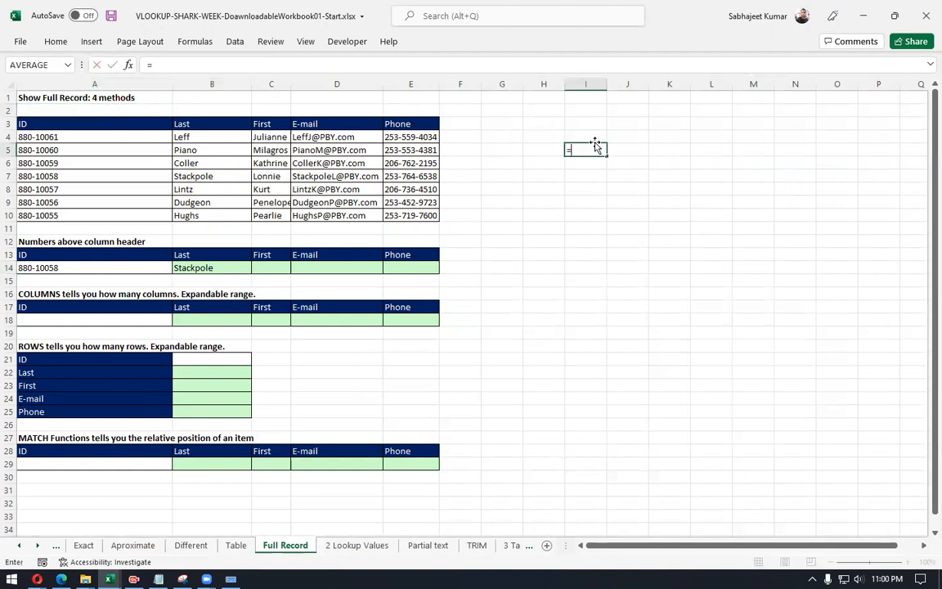
pyautogui.press('Tab')
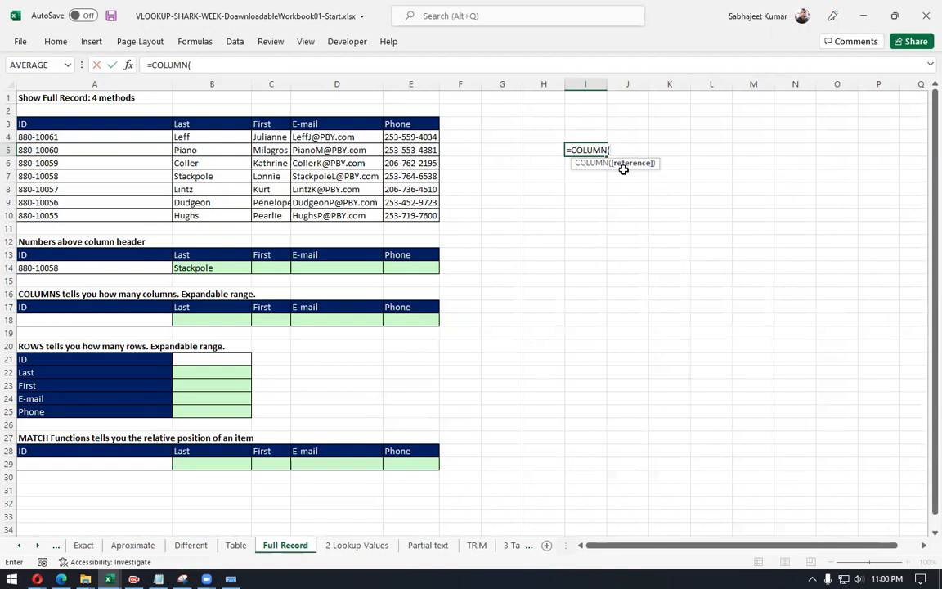
pyautogui.write(')')
pyautogui.press('Return')
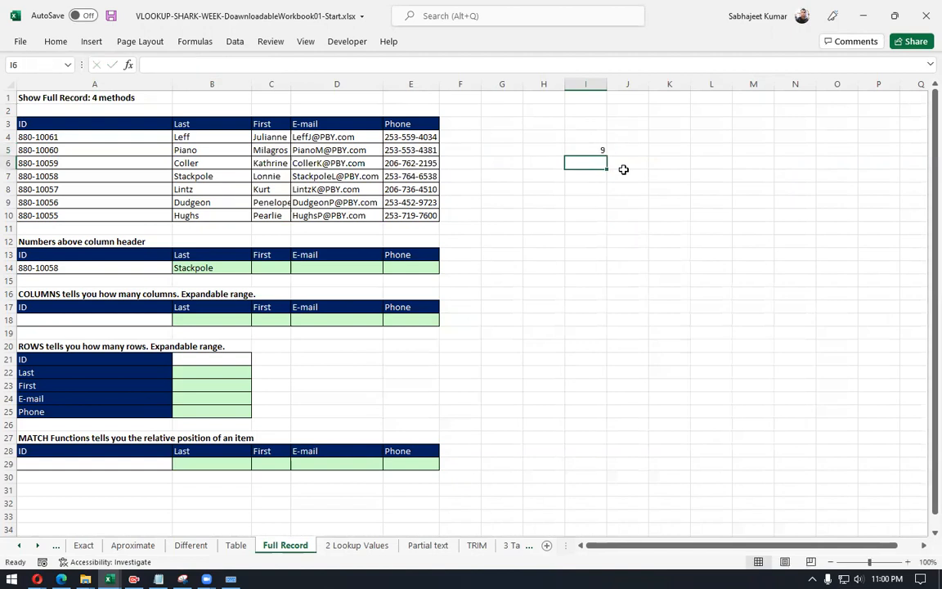
pyautogui.press('Up')
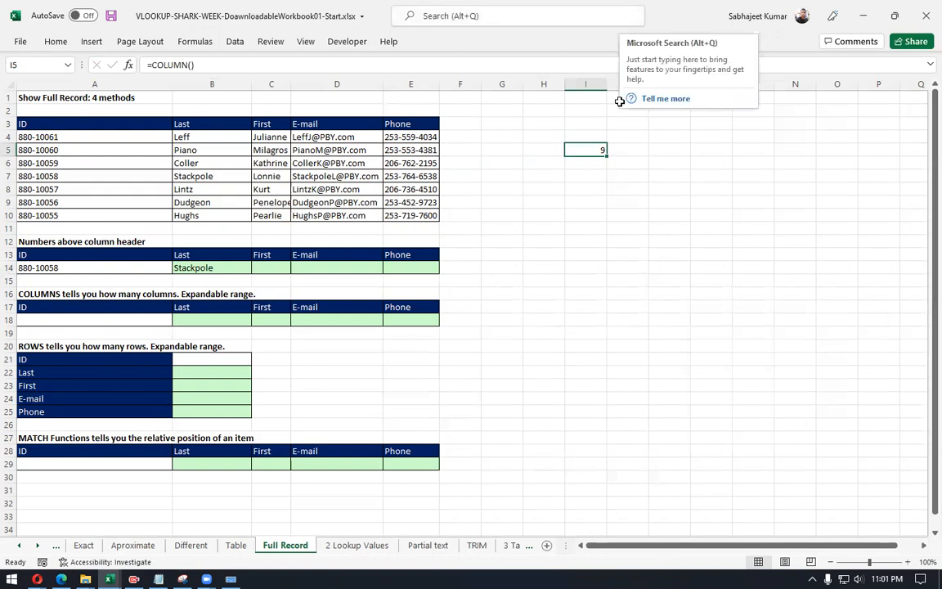
pyautogui.click(579, 85)
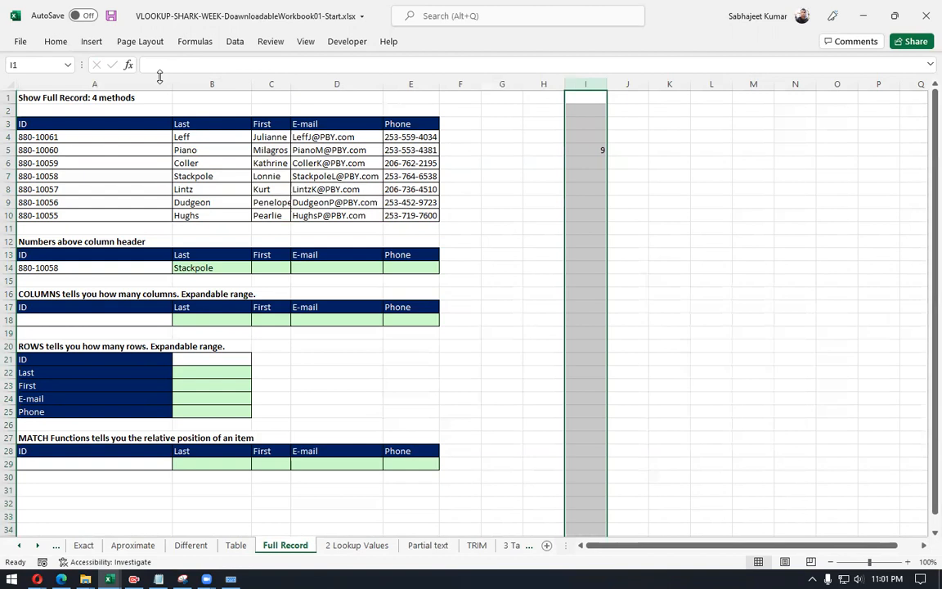
pyautogui.press('Delete')
pyautogui.hotkey('ctrl', 'z')
# Step: Add D1 as the reference of the COLUMN formula in I5
pyautogui.click(599, 149)
pyautogui.click(195, 64)
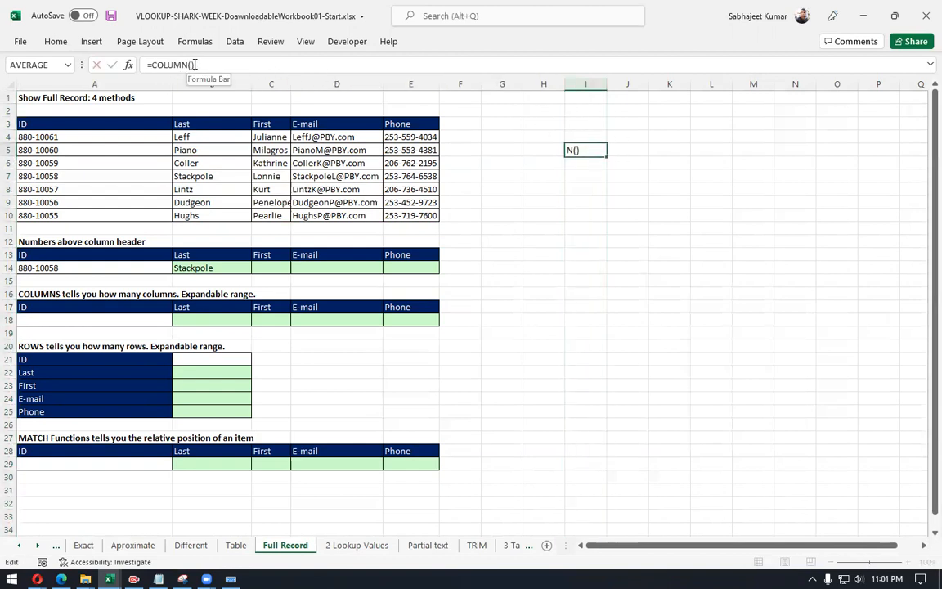
pyautogui.click(324, 99)
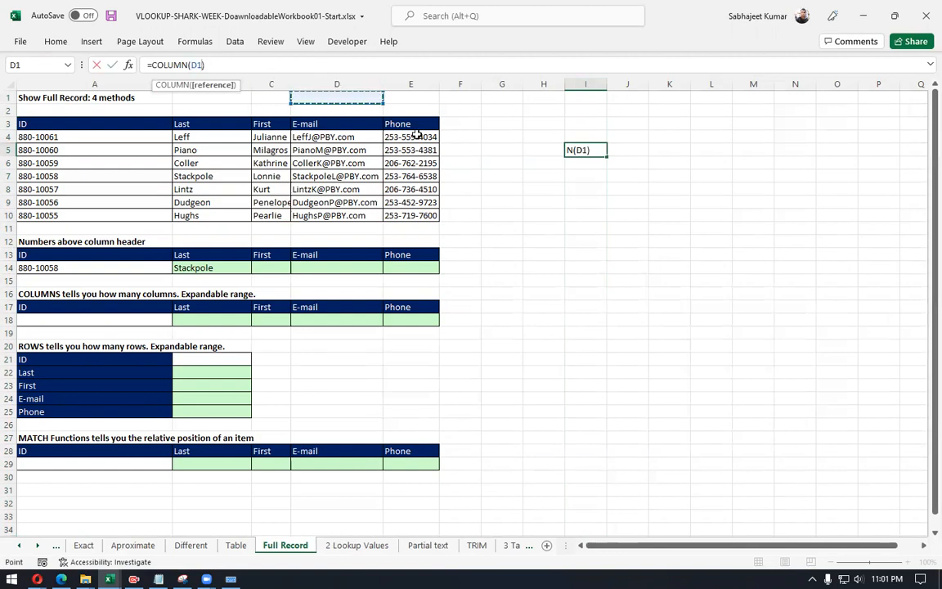
pyautogui.press('Return')
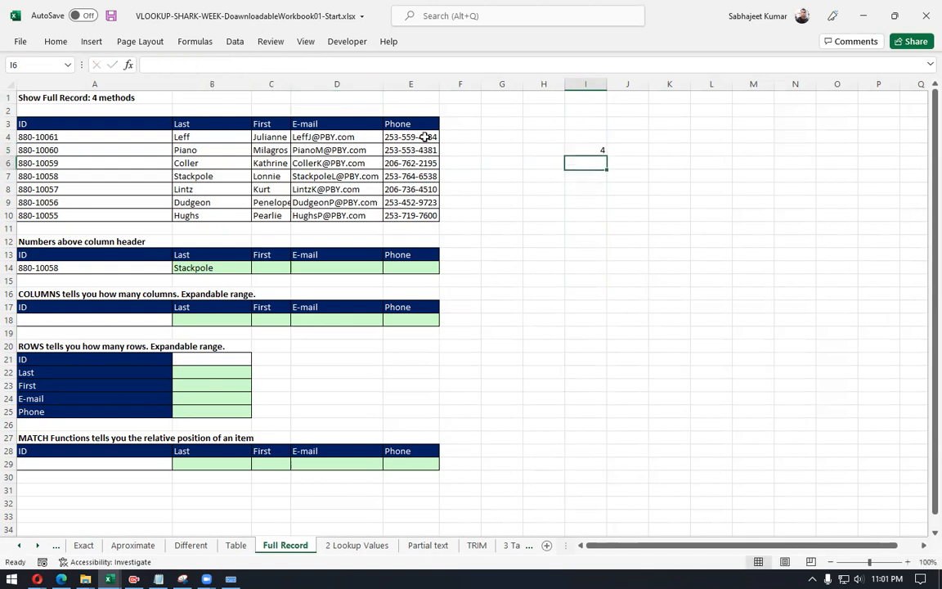
pyautogui.press('Up')
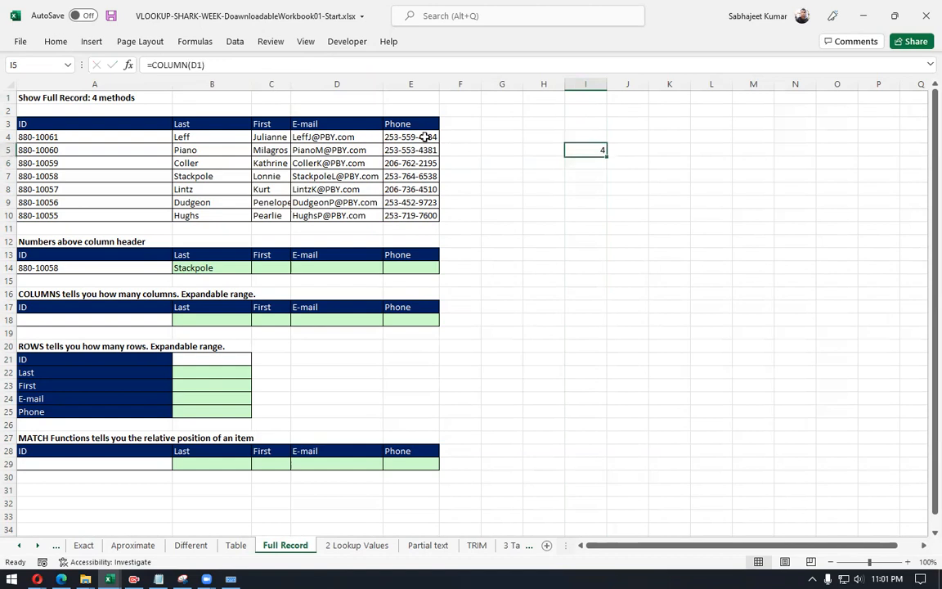
pyautogui.press('Left')
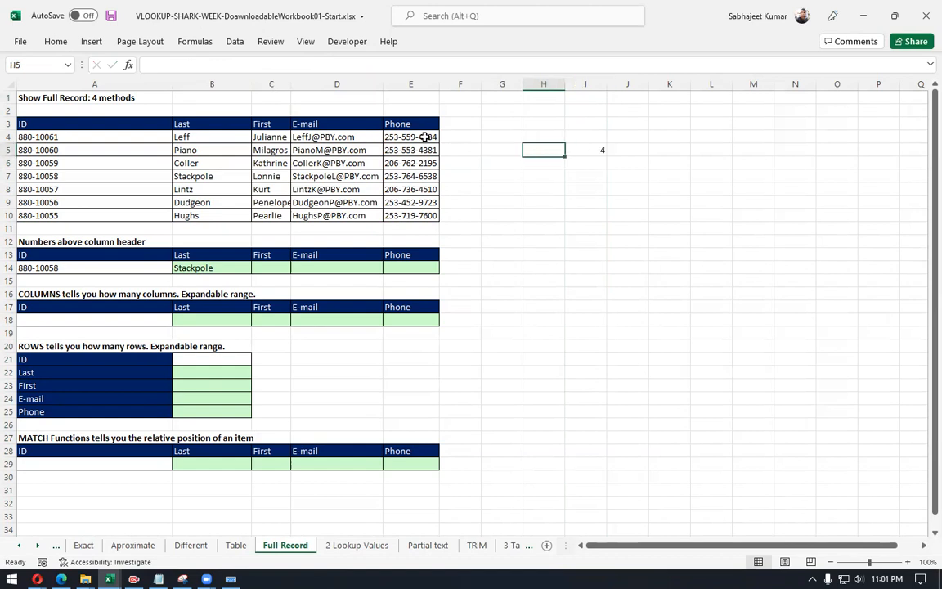
pyautogui.write('=col')
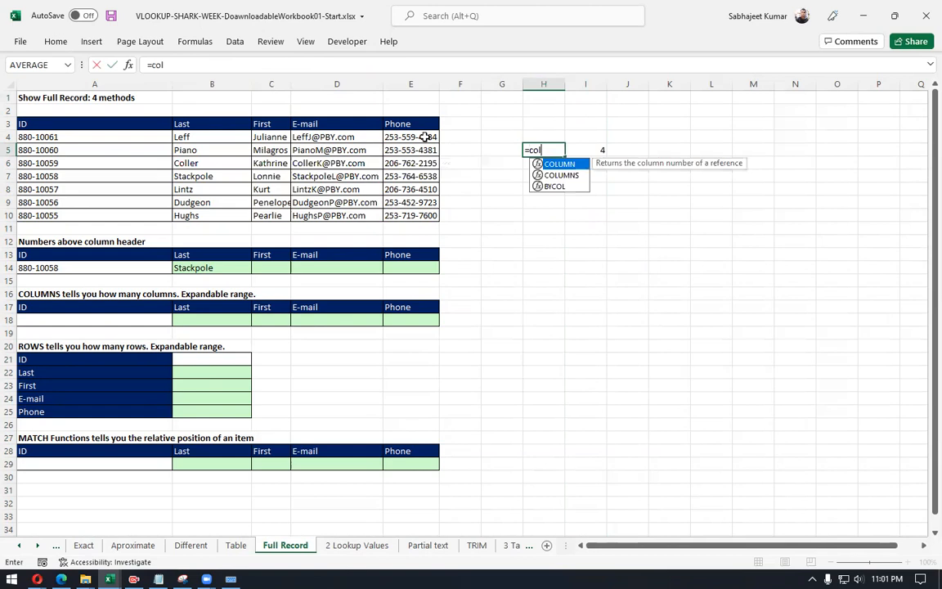
pyautogui.press('Tab')
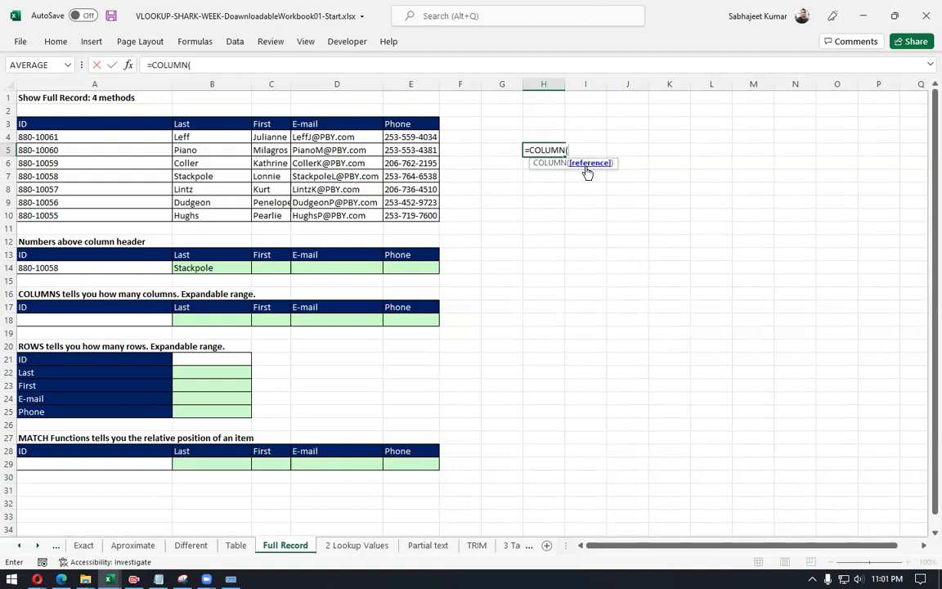
pyautogui.press('Escape')
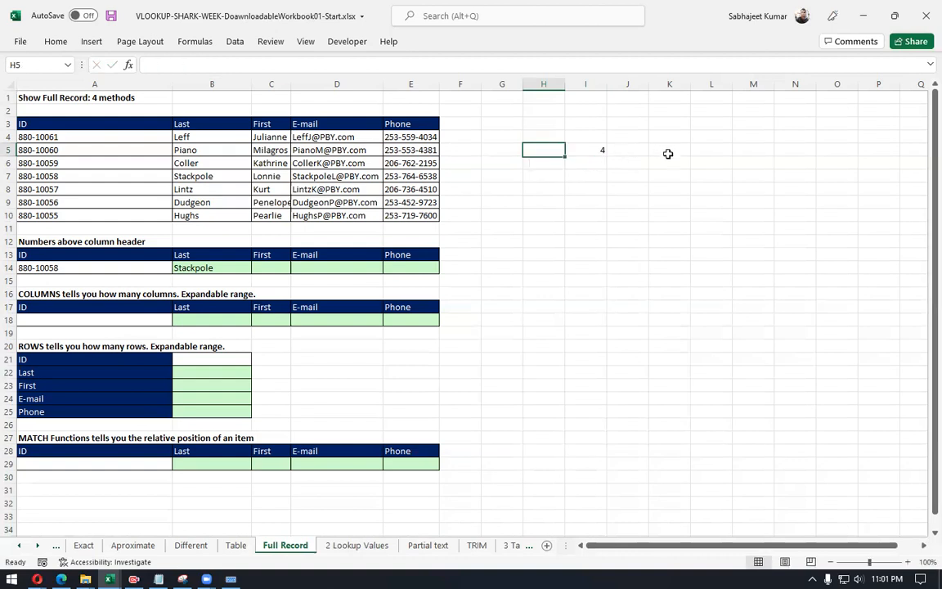
pyautogui.click(602, 180)
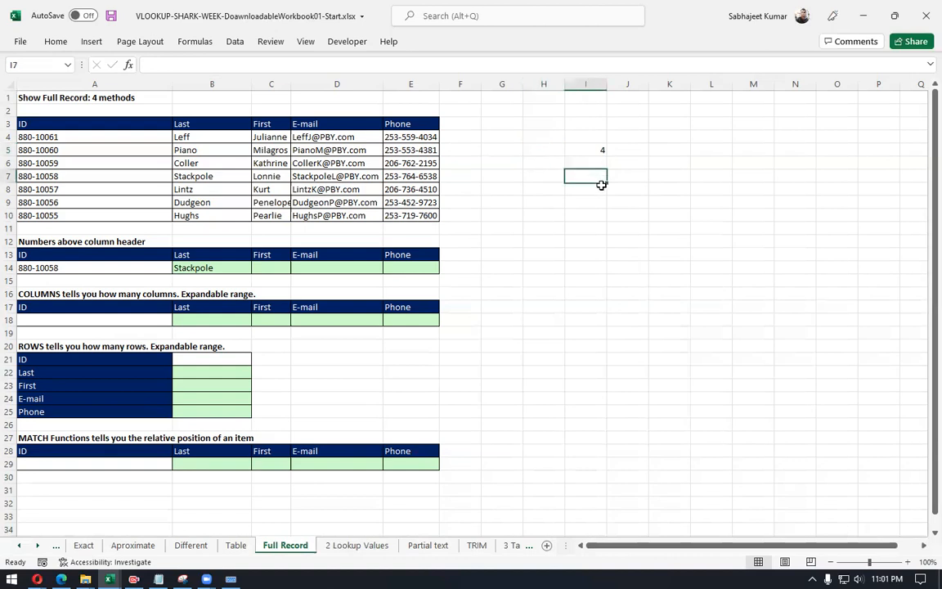
pyautogui.write('=colum')
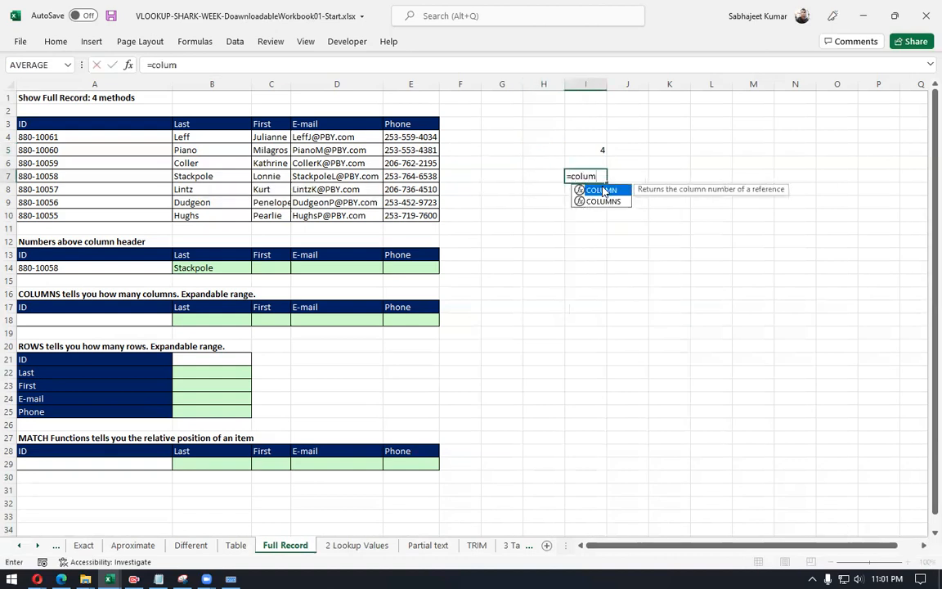
pyautogui.doubleClick(604, 191)
pyautogui.press('BackSpace')
pyautogui.press('Down')
pyautogui.press('Tab')
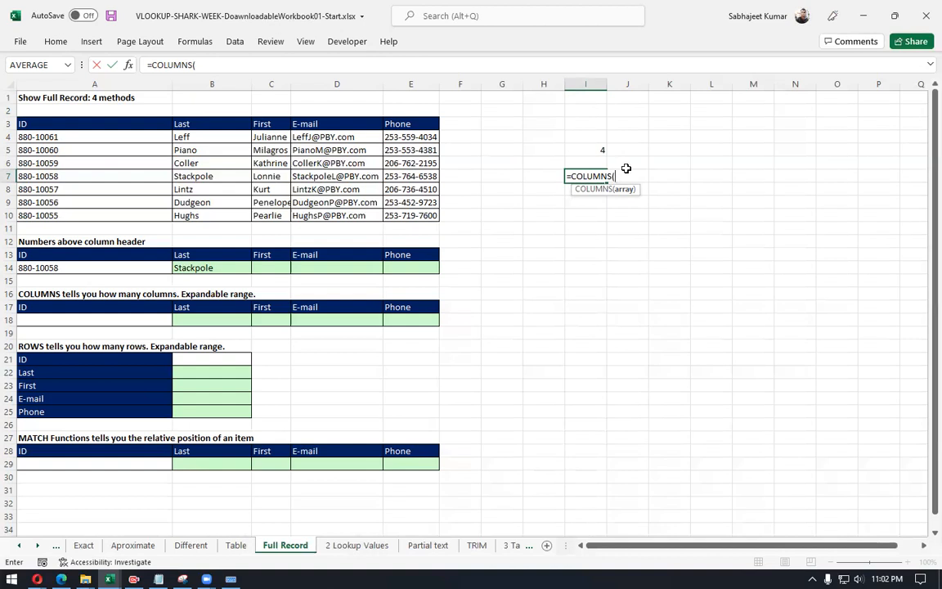
pyautogui.press('Escape')
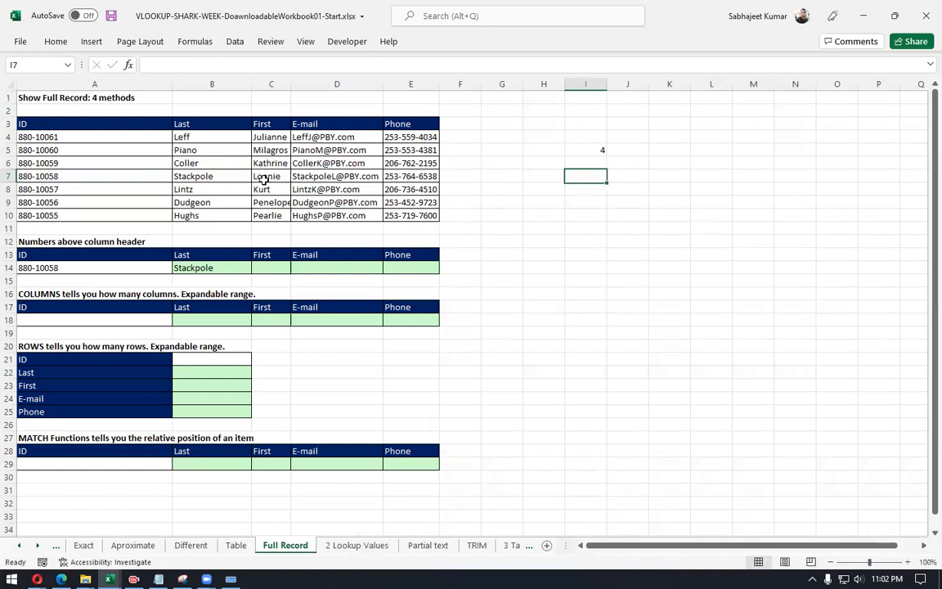
# Step: Enter =COLUMNS(A1:B1) in cell I2 to count the columns in that range
pyautogui.click(592, 108)
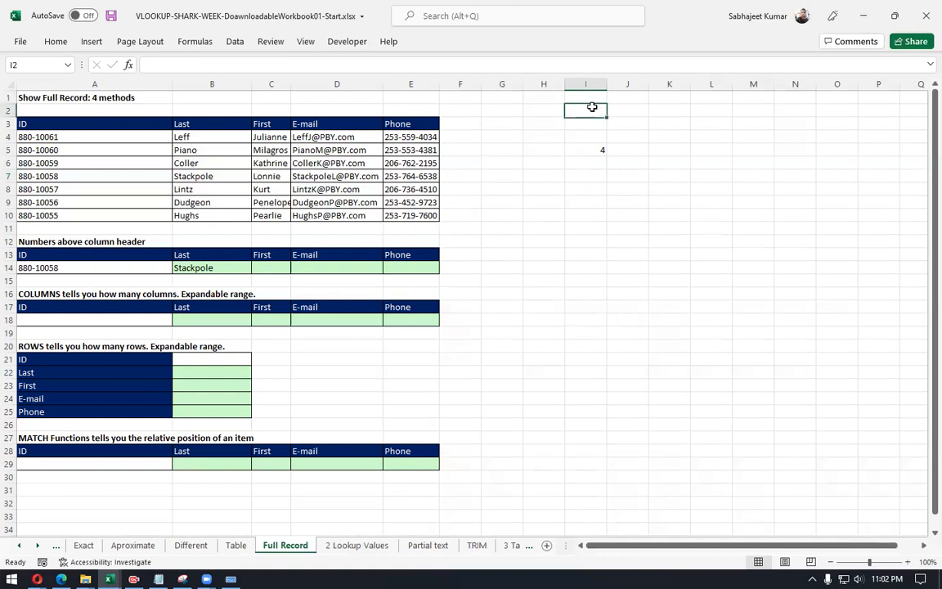
pyautogui.write('colum')
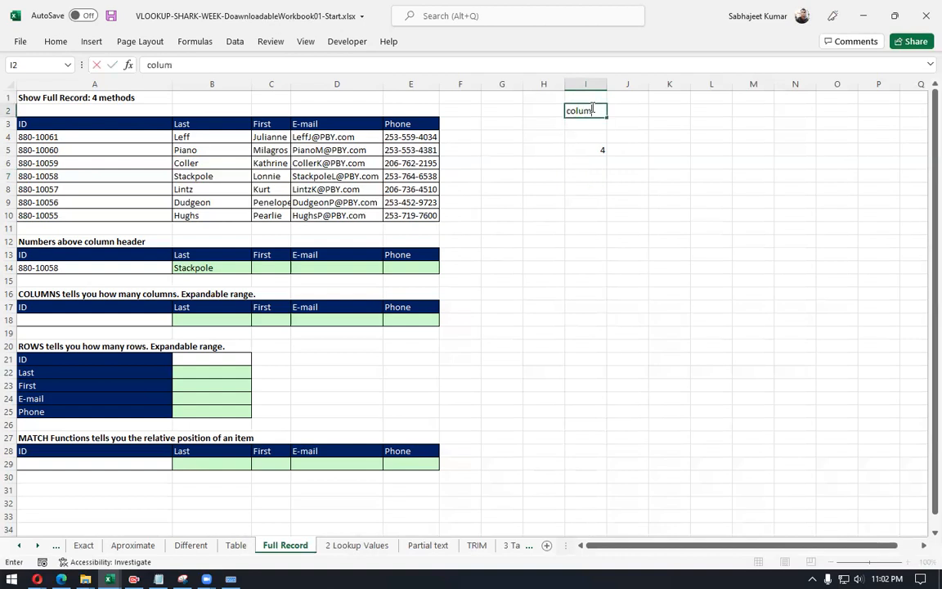
pyautogui.press('Escape')
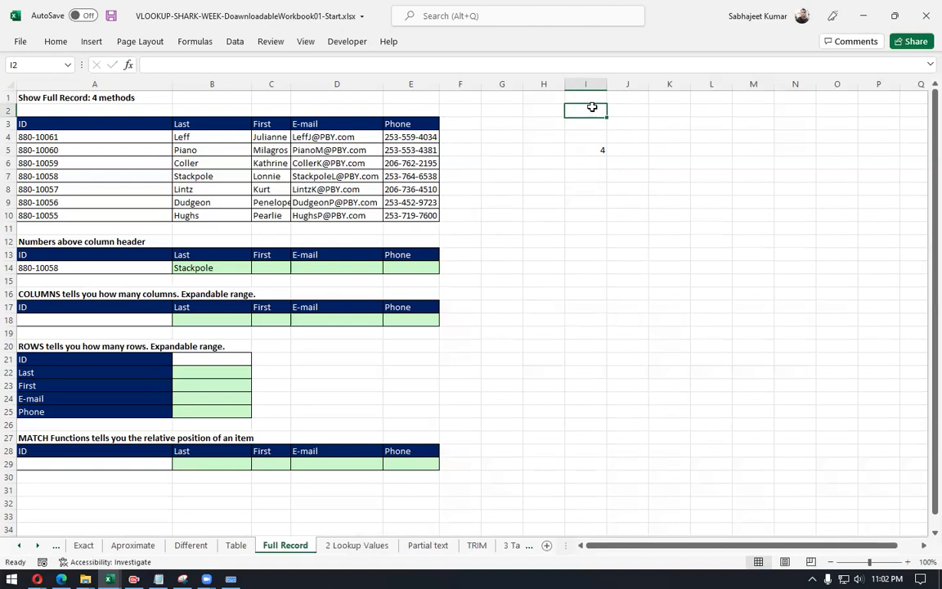
pyautogui.write('=colum')
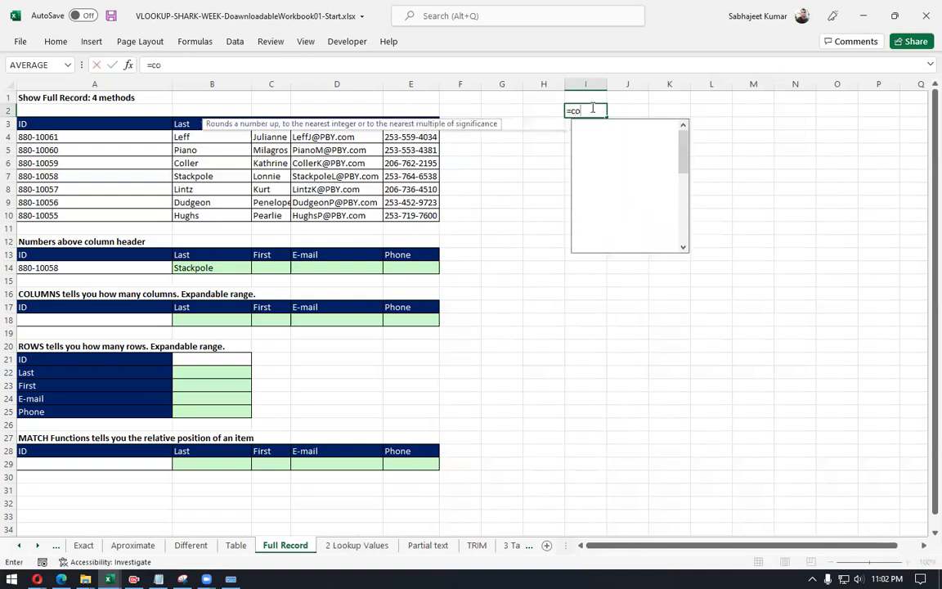
pyautogui.press('Down')
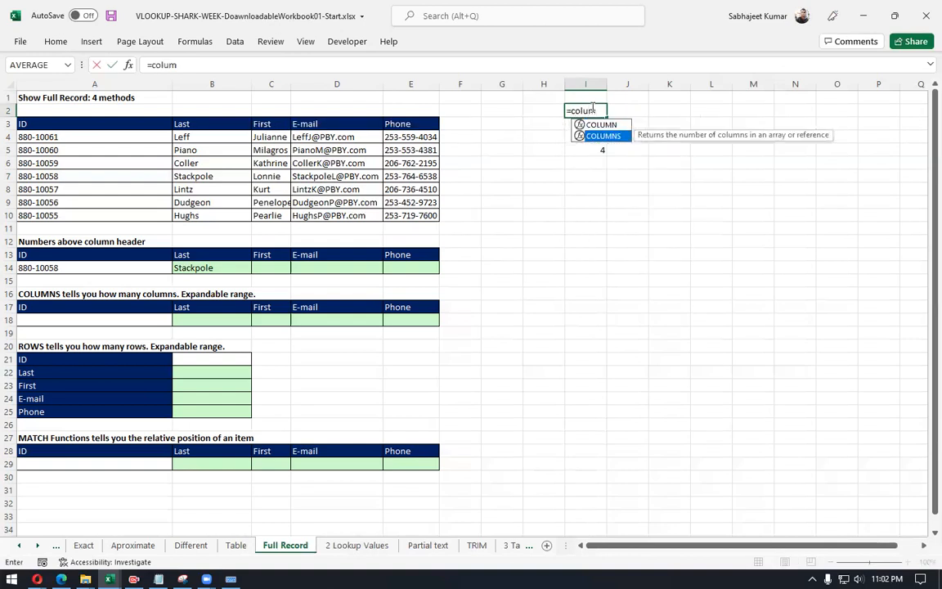
pyautogui.press('Tab')
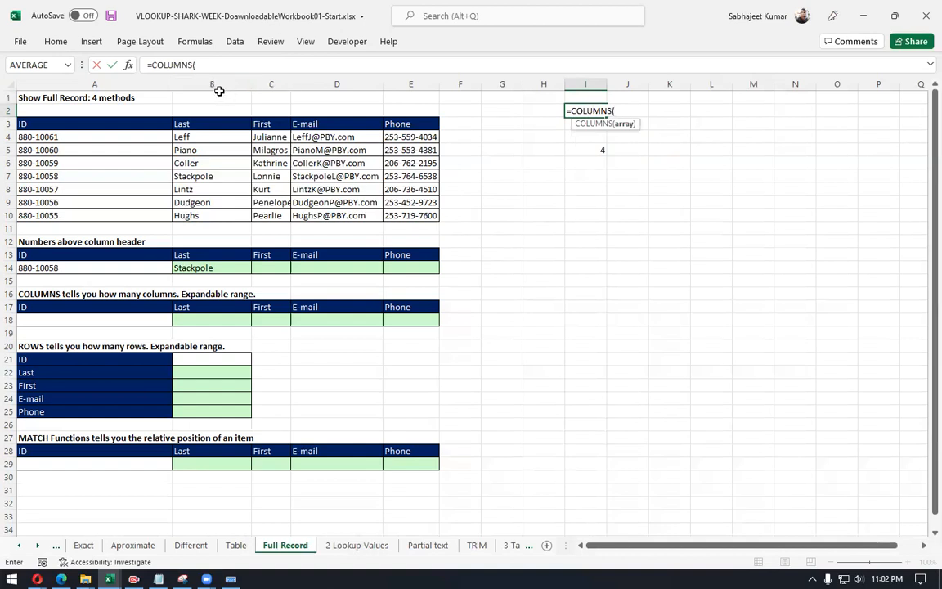
pyautogui.click(102, 97)
pyautogui.moveTo(102, 96); pyautogui.dragTo(183, 97)
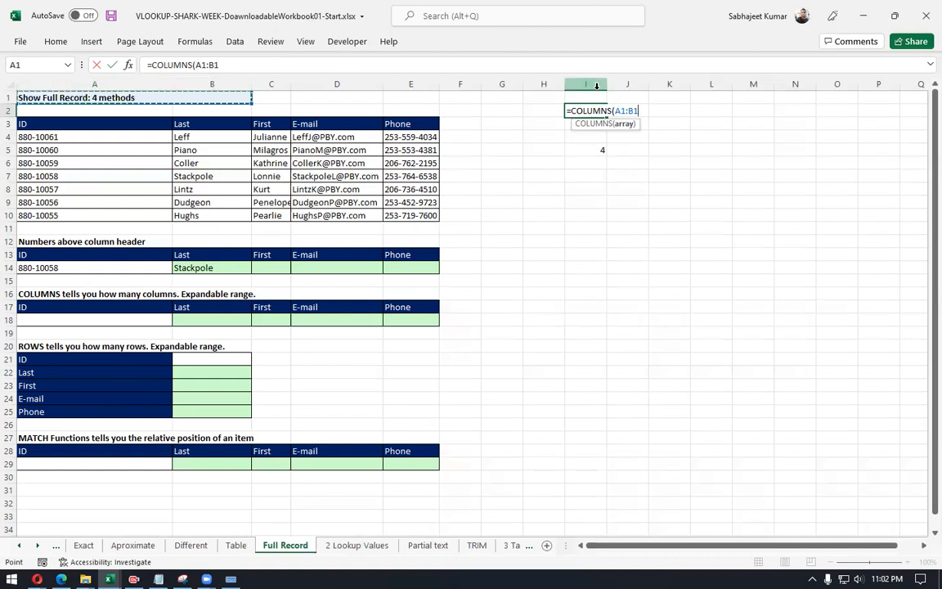
pyautogui.hotkey('ctrl', 'Return')
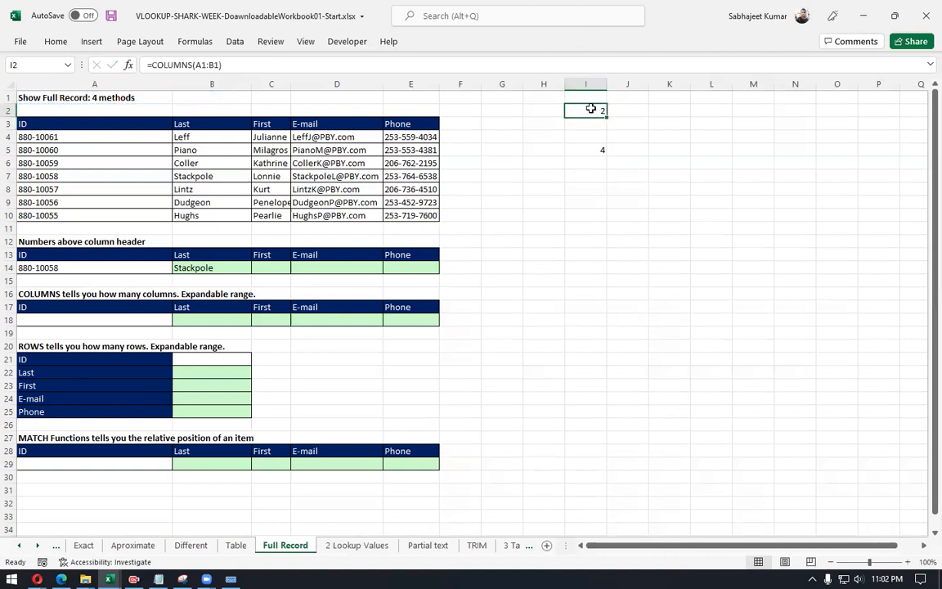
# Step: Extend the range of the COLUMNS formula in I2 to A1:D11
pyautogui.doubleClick(590, 110)
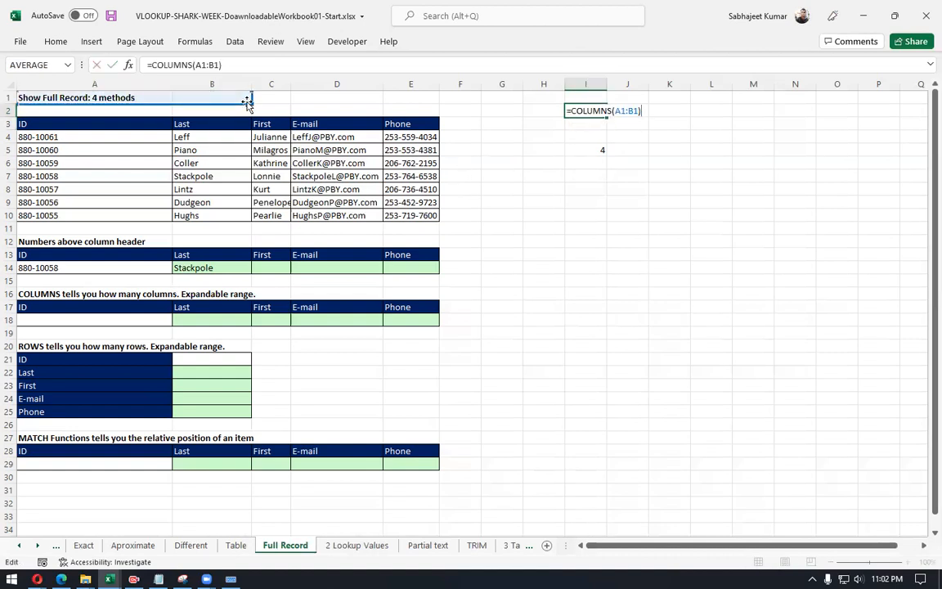
pyautogui.moveTo(250, 104); pyautogui.dragTo(262, 104)
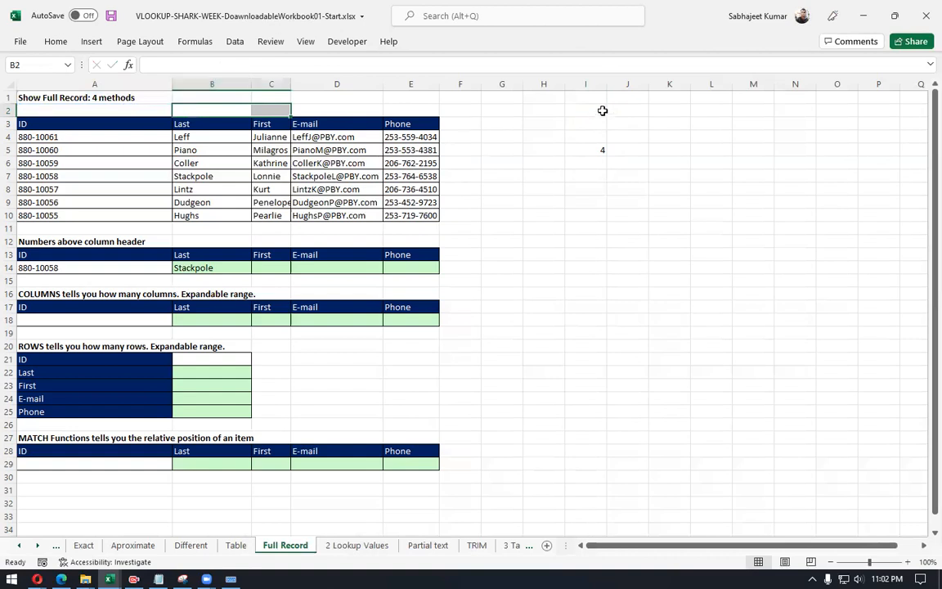
pyautogui.click(604, 112)
pyautogui.doubleClick(603, 111)
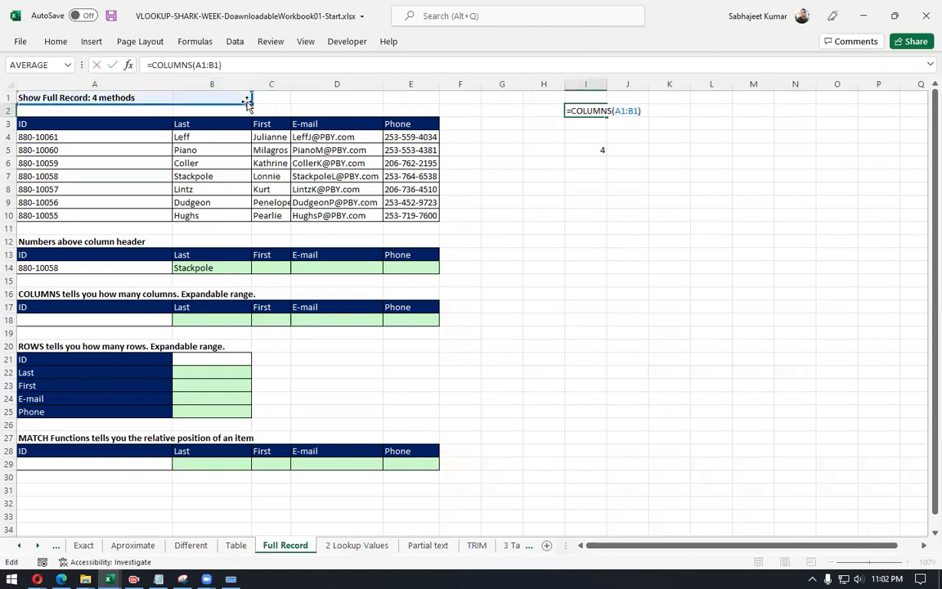
pyautogui.moveTo(251, 98); pyautogui.dragTo(362, 234)
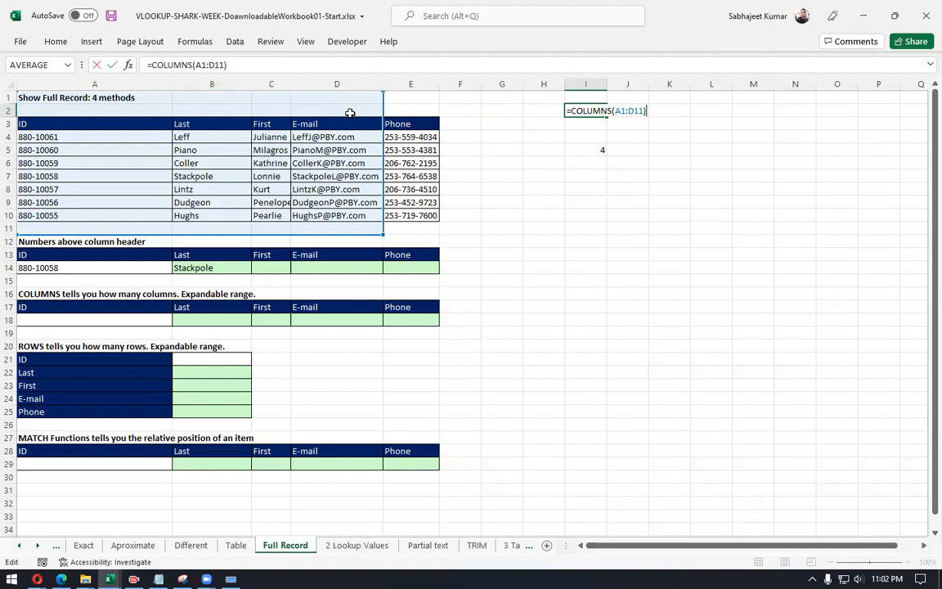
pyautogui.press('Return')
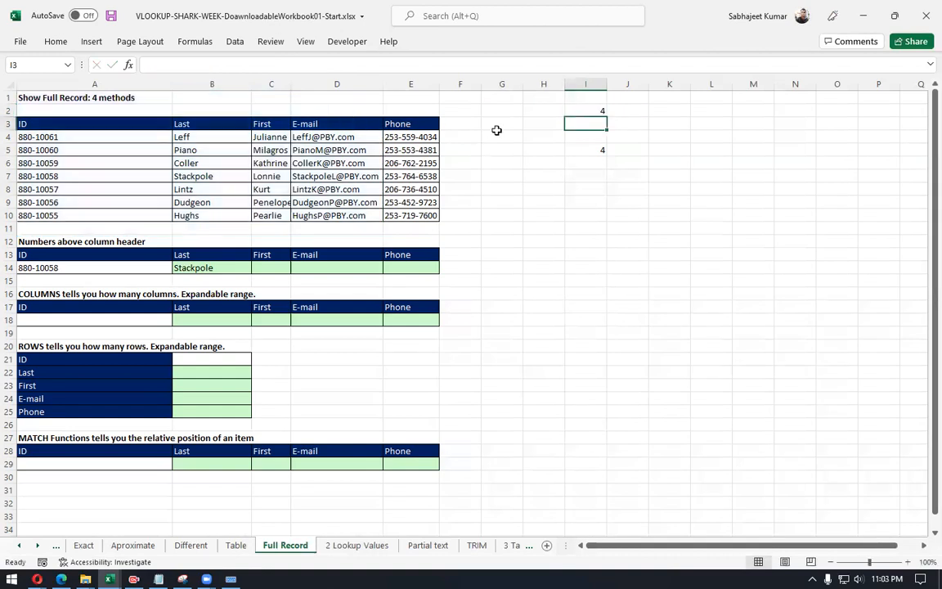
# Step: Fill the COLUMNS formula from I2 across to O2 and check the range referenced in J2
pyautogui.click(603, 108)
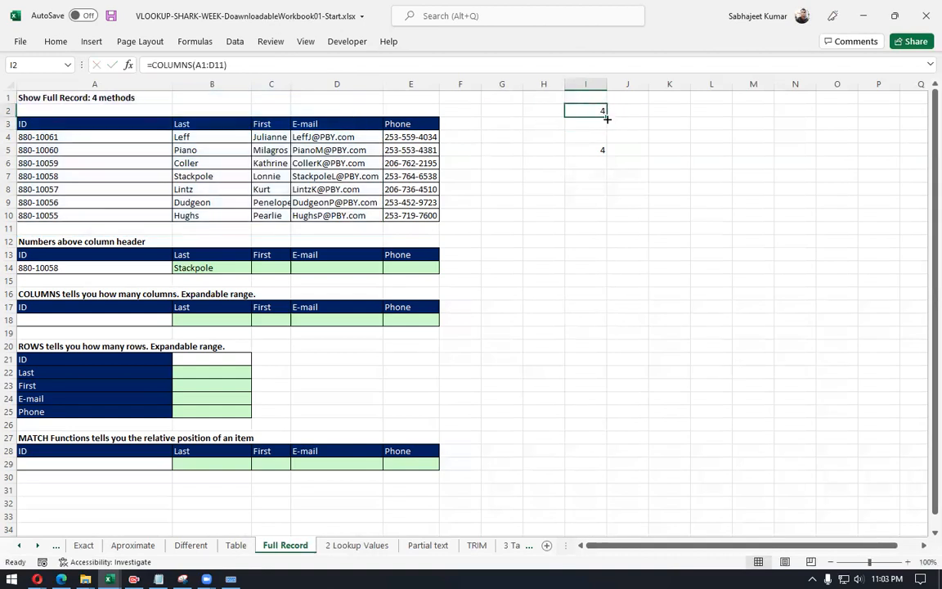
pyautogui.moveTo(607, 115); pyautogui.dragTo(862, 127)
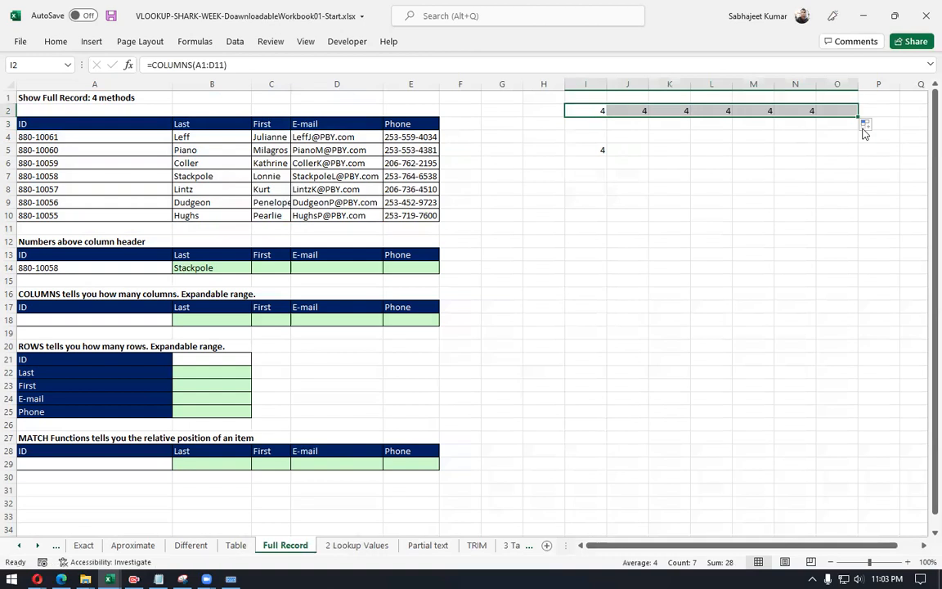
pyautogui.click(618, 111)
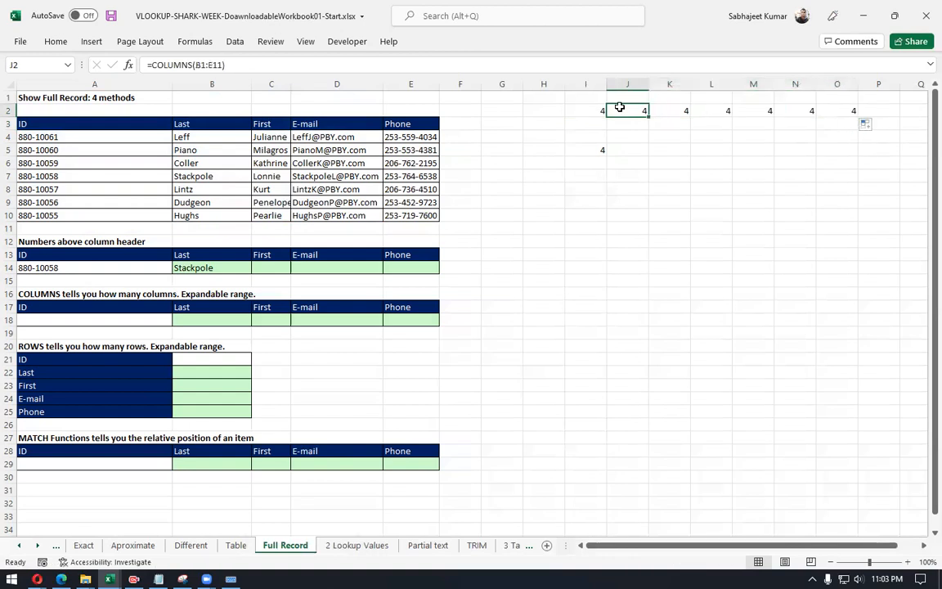
pyautogui.doubleClick(609, 110)
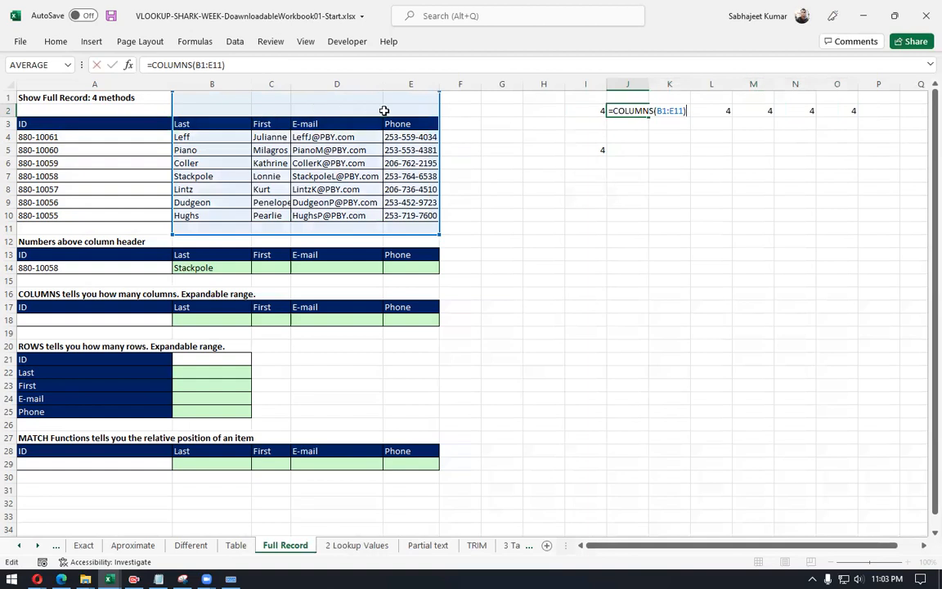
pyautogui.press('Escape')
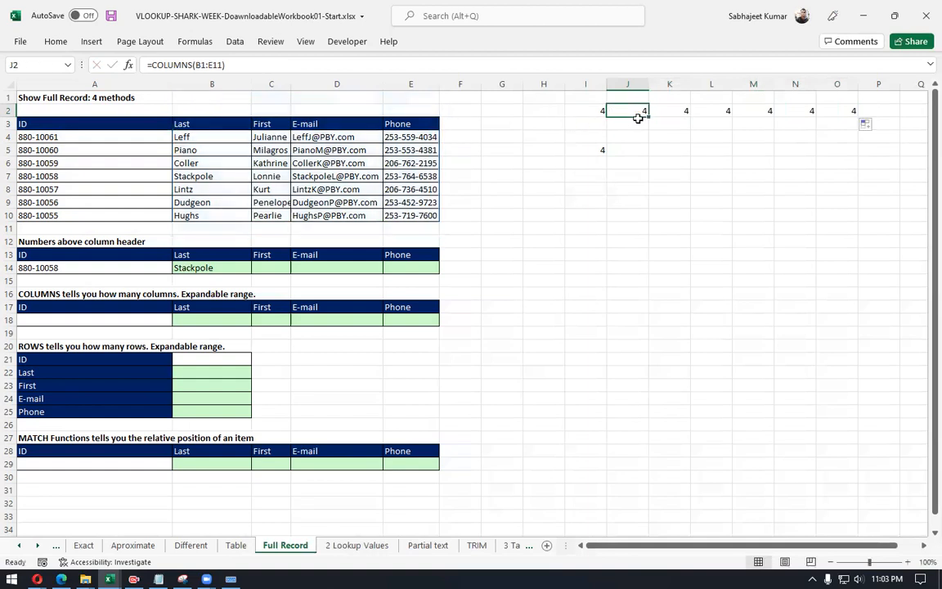
# Step: Compare the relative ranges referenced by the COLUMNS formulas in I2, J2, L2 and O2
pyautogui.click(590, 107)
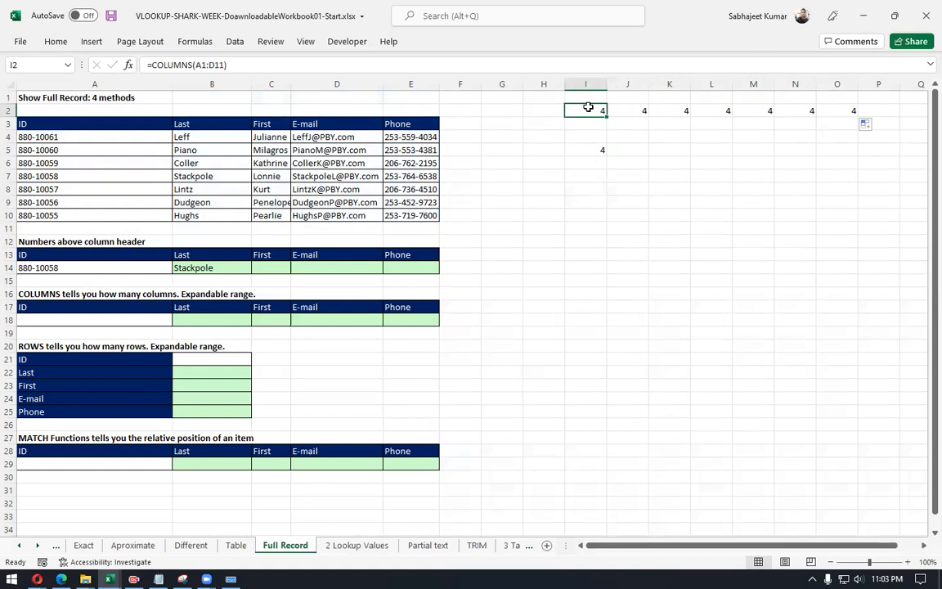
pyautogui.doubleClick(588, 107)
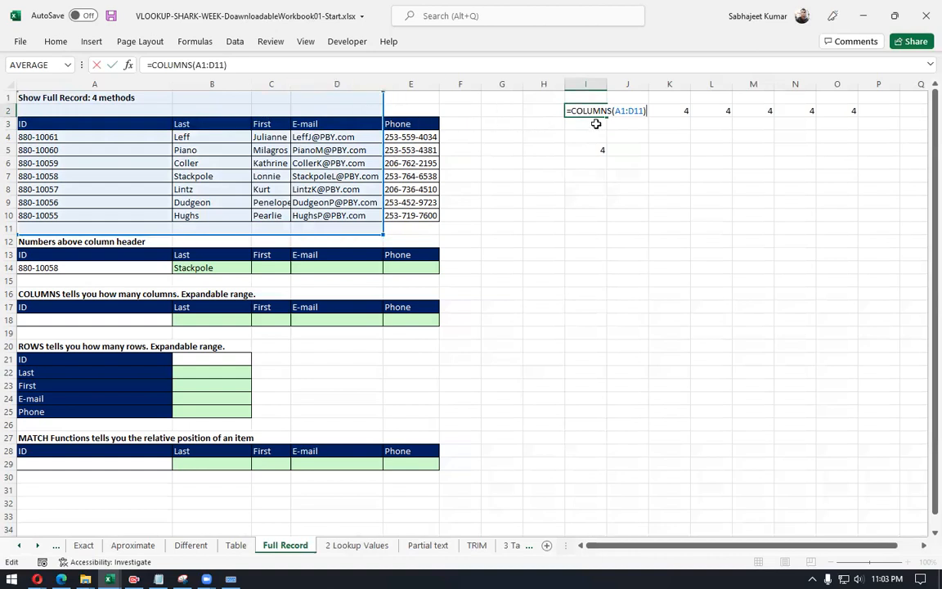
pyautogui.hotkey('ctrl', 'Return')
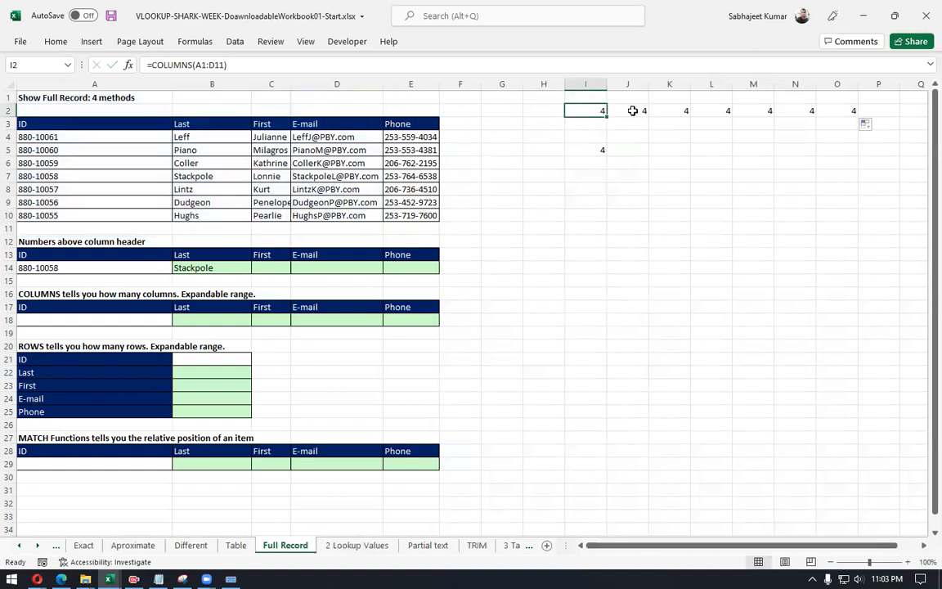
pyautogui.click(633, 110)
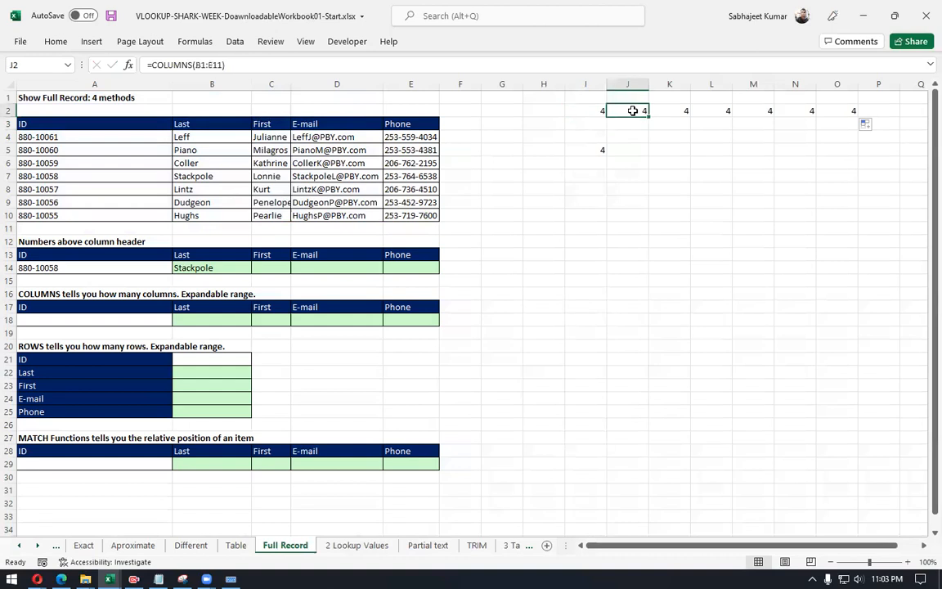
pyautogui.doubleClick(633, 111)
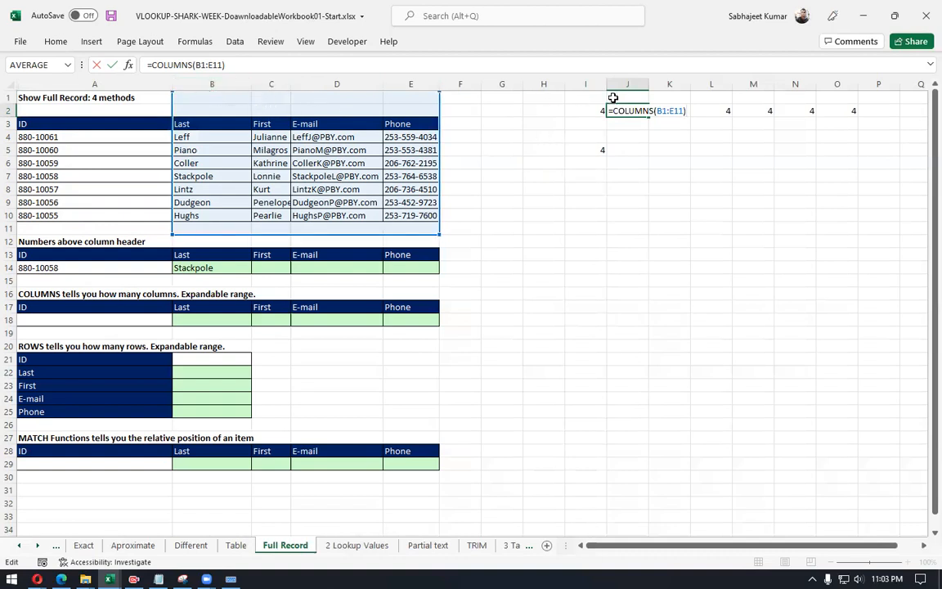
pyautogui.moveTo(657, 108); pyautogui.dragTo(686, 110)
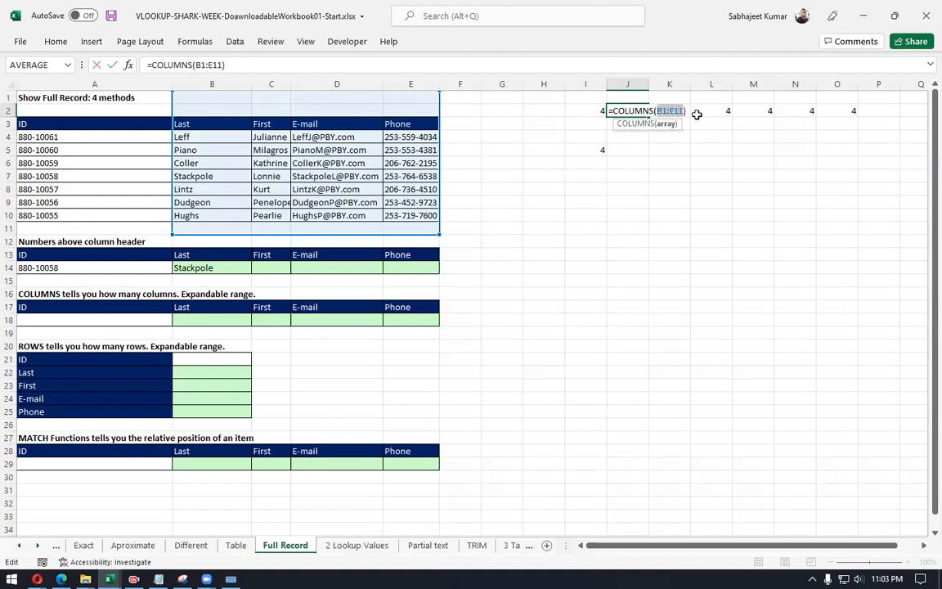
pyautogui.press('Escape')
pyautogui.click(706, 112)
pyautogui.doubleClick(706, 112)
pyautogui.press('Escape')
pyautogui.click(825, 110)
pyautogui.doubleClick(826, 110)
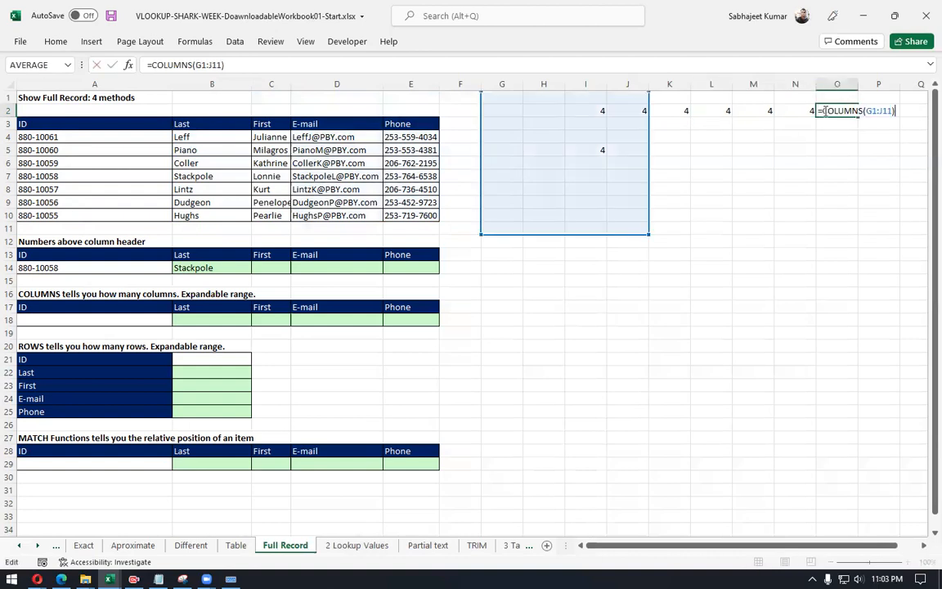
pyautogui.press('Escape')
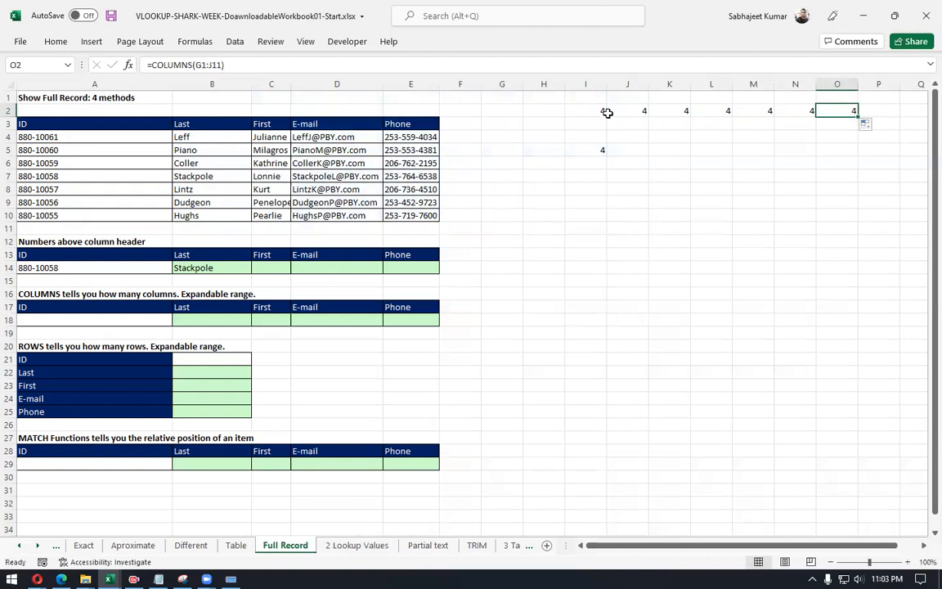
pyautogui.moveTo(593, 111); pyautogui.dragTo(831, 116)
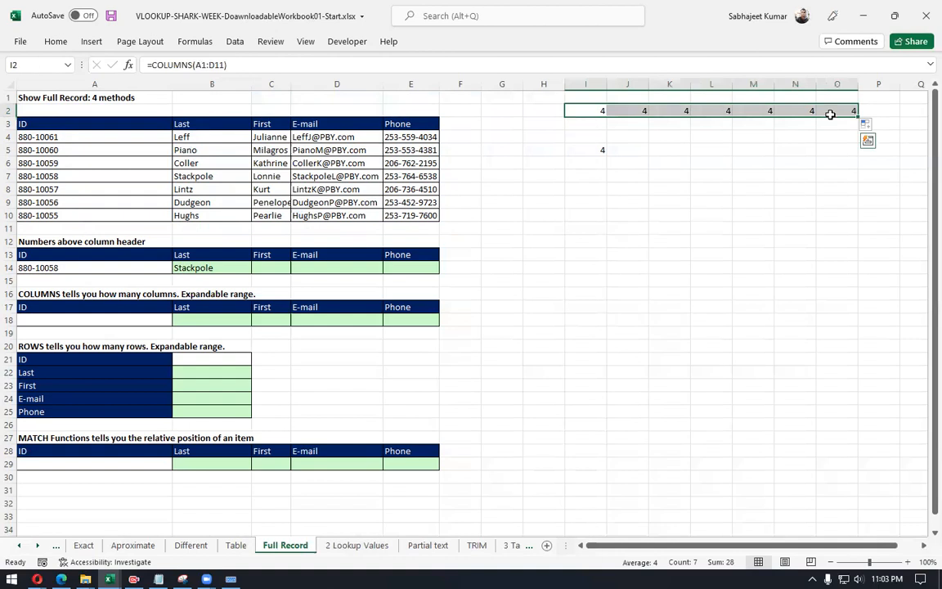
# Step: Enter the expected column counts 4, 5, 6, 7, 8, 9 and 10 across I3 to O3
pyautogui.click(601, 111)
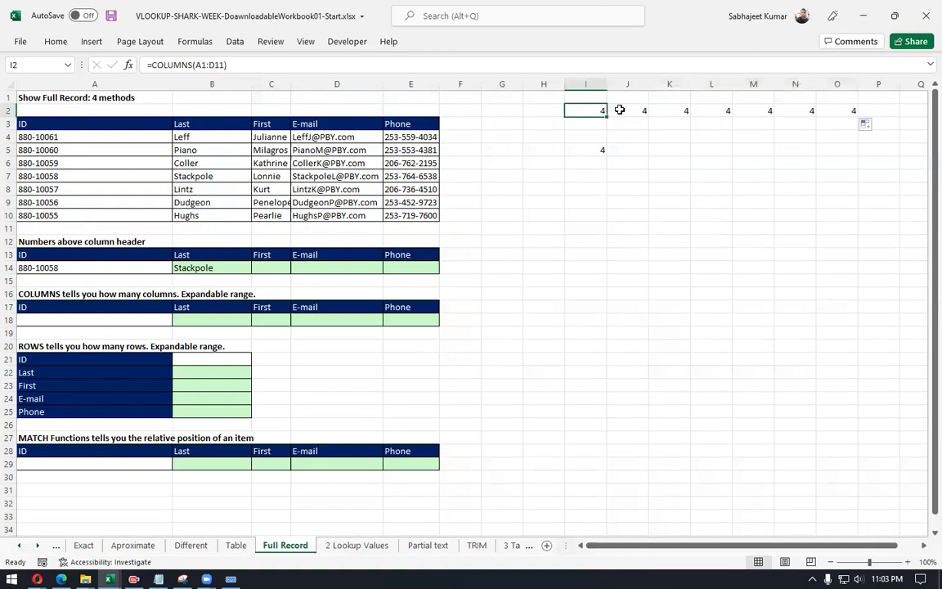
pyautogui.click(592, 123)
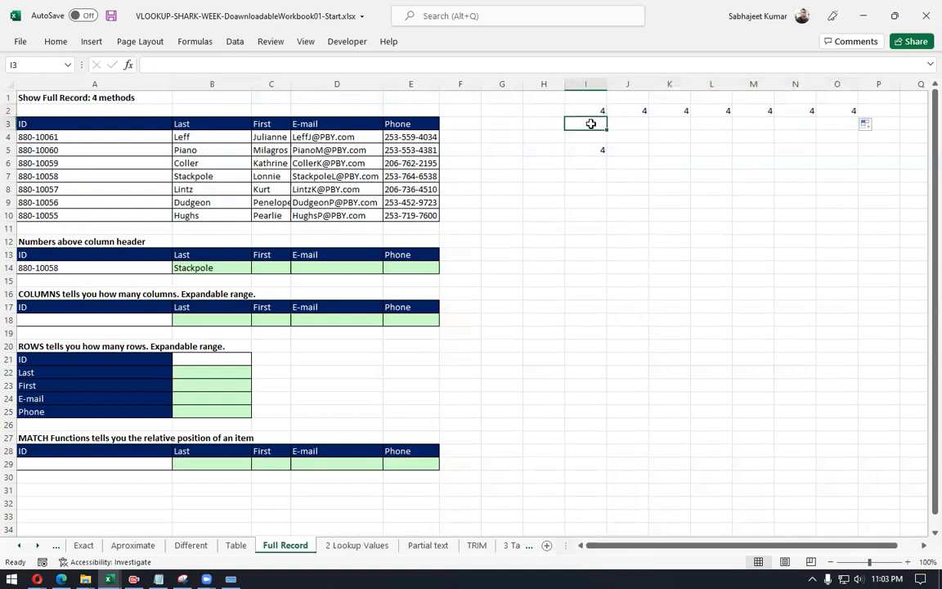
pyautogui.write('4')
pyautogui.press('Tab')
pyautogui.write('5')
pyautogui.press('Tab')
pyautogui.write('6')
pyautogui.press('Tab')
pyautogui.write('7')
pyautogui.press('Tab')
pyautogui.write('8')
pyautogui.press('Tab')
pyautogui.write('9')
pyautogui.press('Tab')
pyautogui.write('10')
pyautogui.press('Tab')
# Step: Make the starting reference in I2 absolute so the formula reads =COLUMNS($A$1:D11)
pyautogui.press('Up')
pyautogui.press('Left')
pyautogui.press('Left')
pyautogui.press('Left')
pyautogui.press('Left')
pyautogui.press('Left')
pyautogui.press('Left')
pyautogui.press('Left')
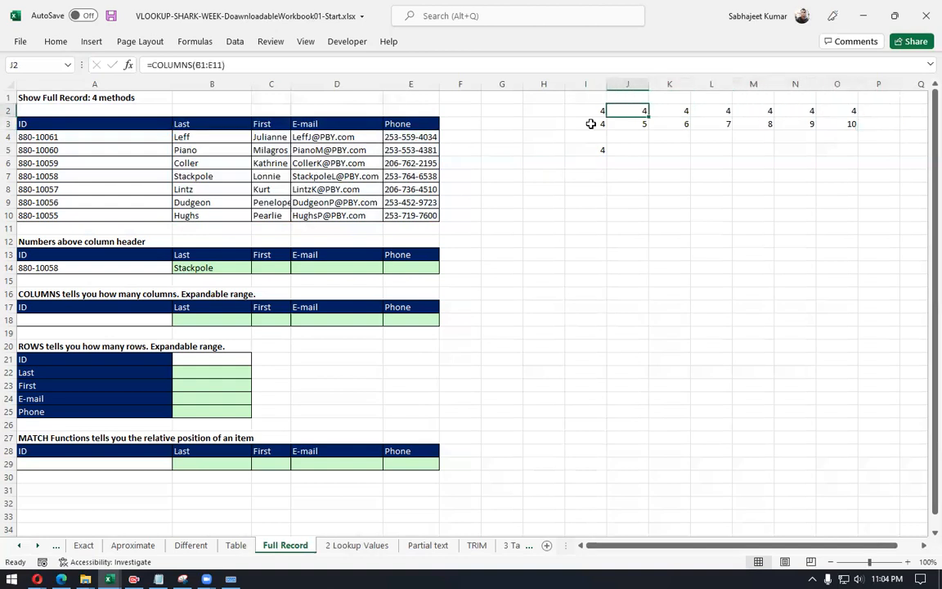
pyautogui.doubleClick(198, 66)
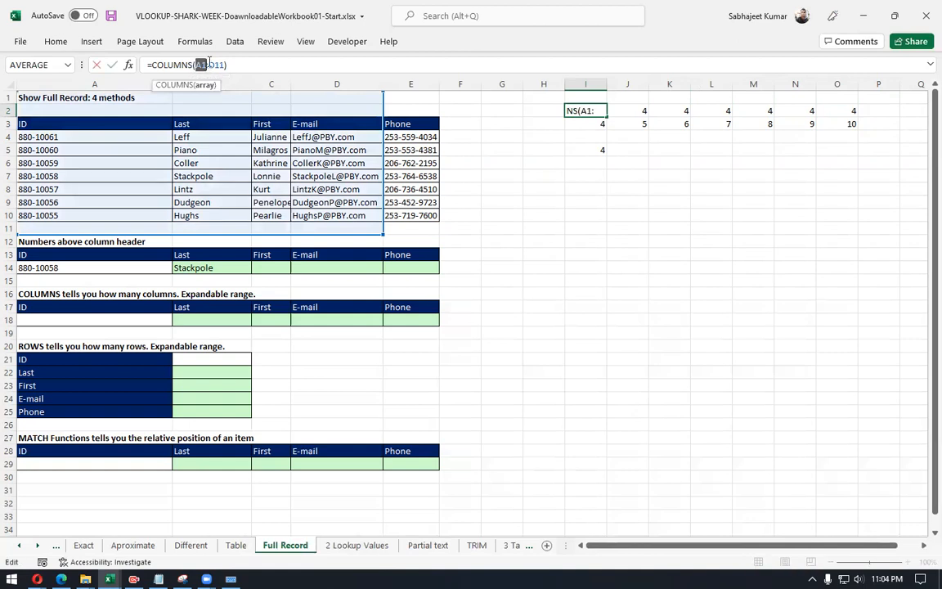
pyautogui.press('F4')
pyautogui.click(211, 64)
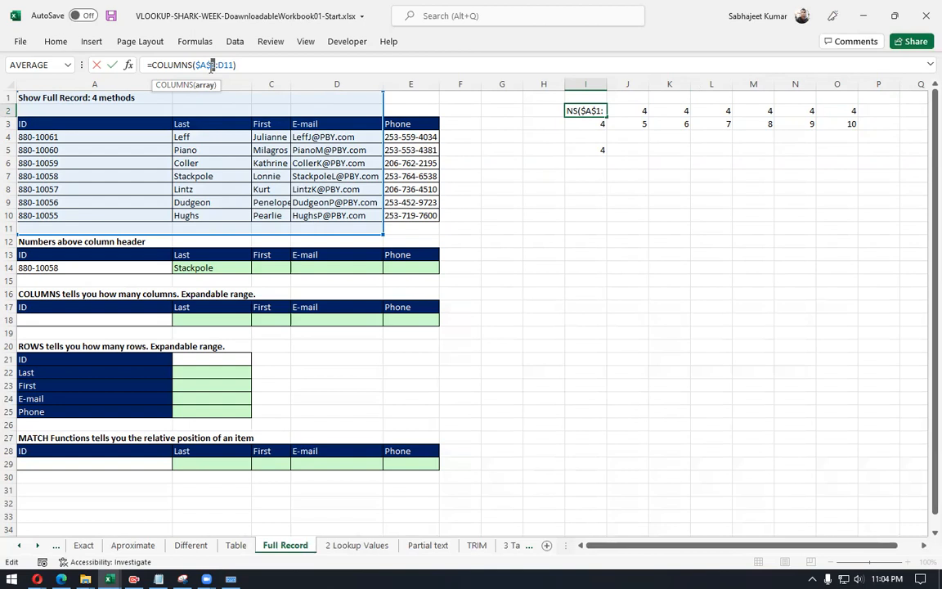
pyautogui.press('Return')
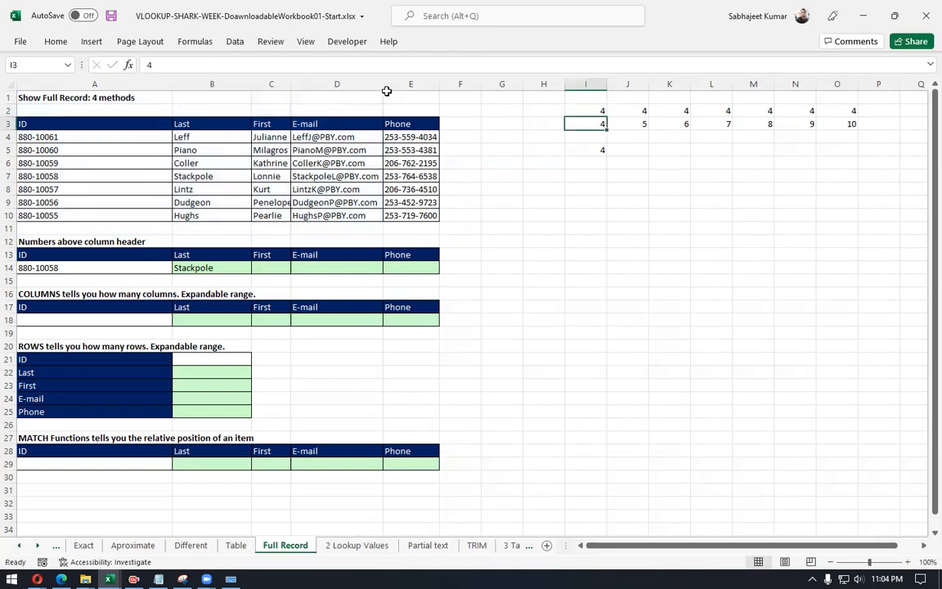
# Step: Fill the expandable-range COLUMNS formula from I2 across to P2
pyautogui.click(600, 110)
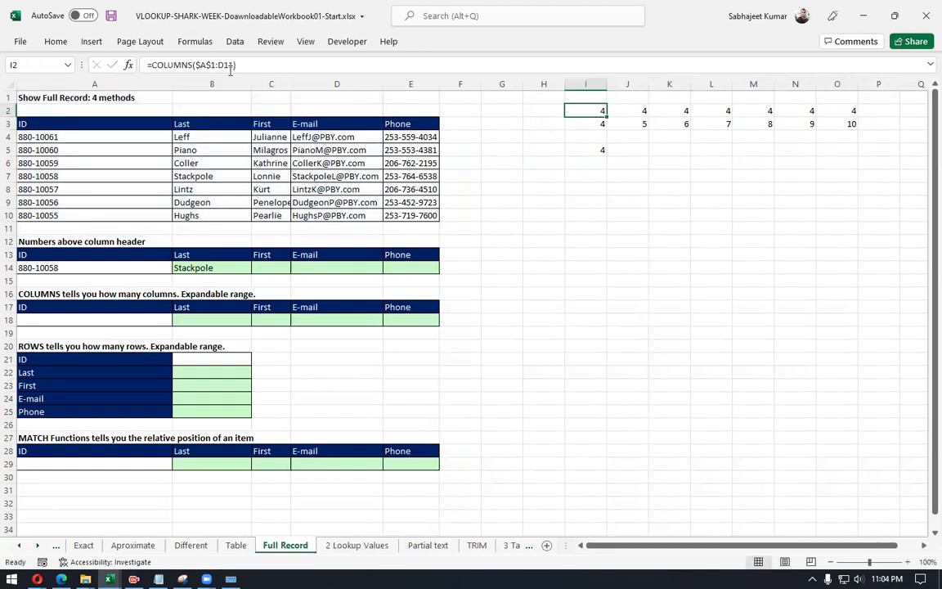
pyautogui.moveTo(217, 66); pyautogui.dragTo(233, 66)
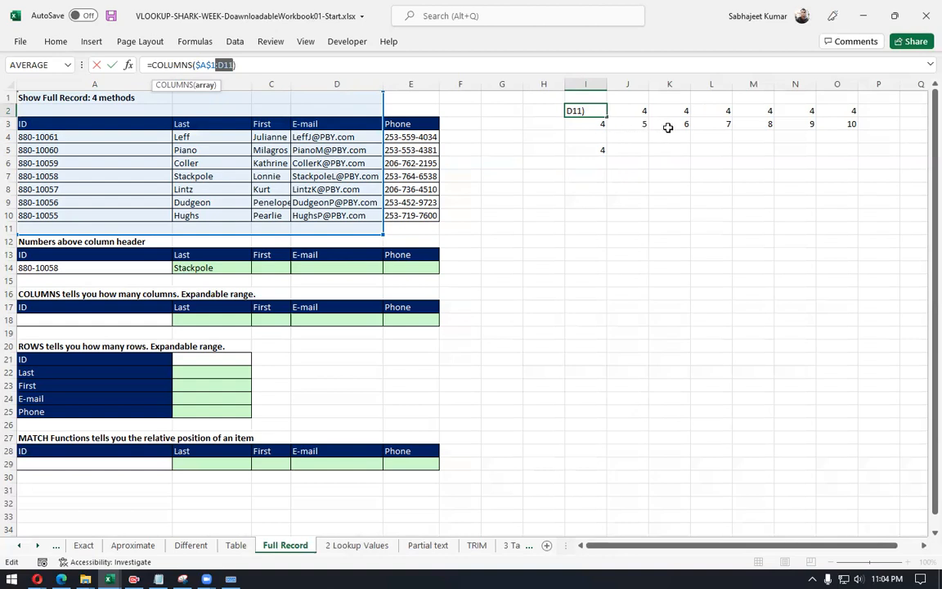
pyautogui.press('Return')
pyautogui.click(602, 113)
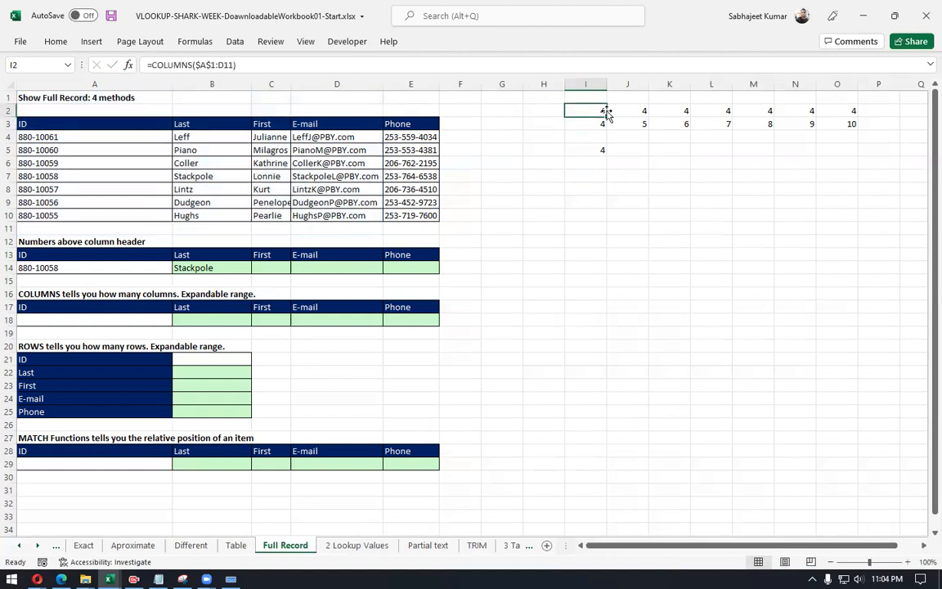
pyautogui.moveTo(606, 117); pyautogui.dragTo(900, 123)
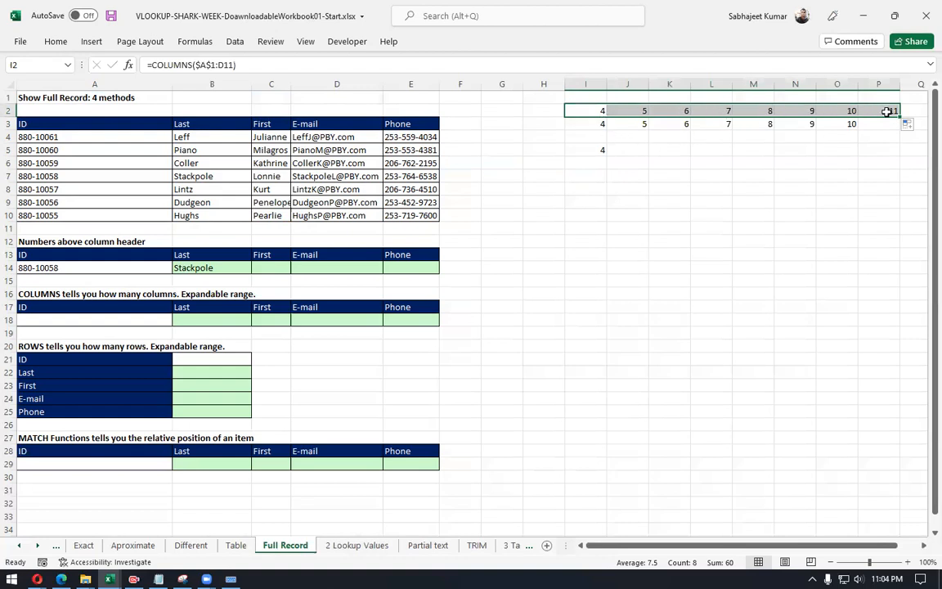
# Step: Examine how the range with the locked starting cell expands in the COLUMNS formulas in I2, J2 and K2
pyautogui.click(596, 109)
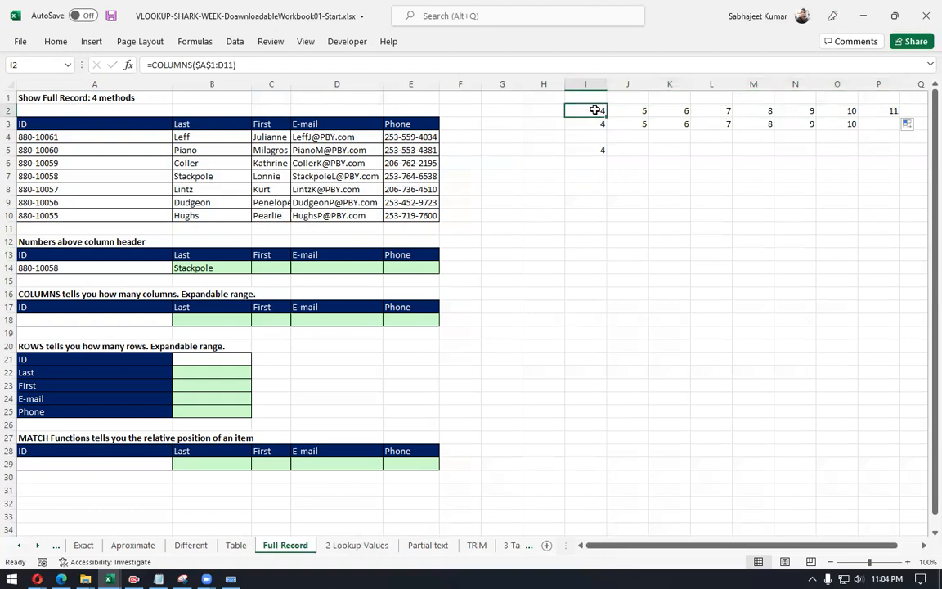
pyautogui.doubleClick(596, 110)
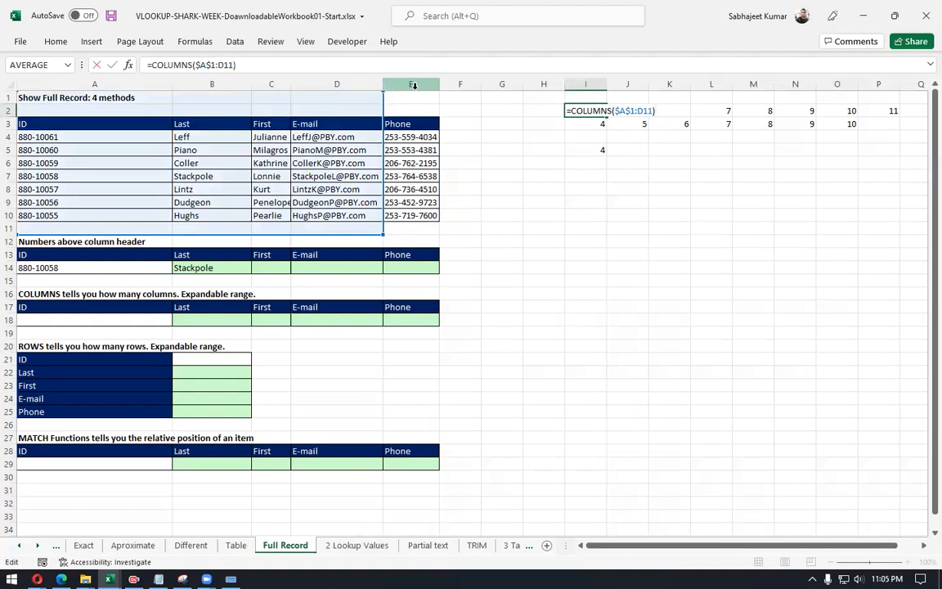
pyautogui.moveTo(212, 65); pyautogui.dragTo(202, 65)
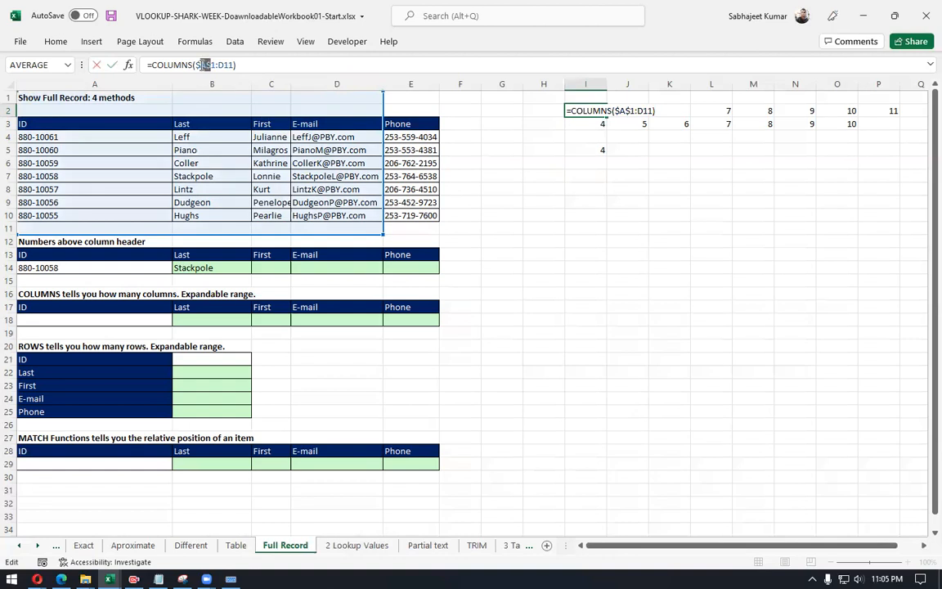
pyautogui.press('Escape')
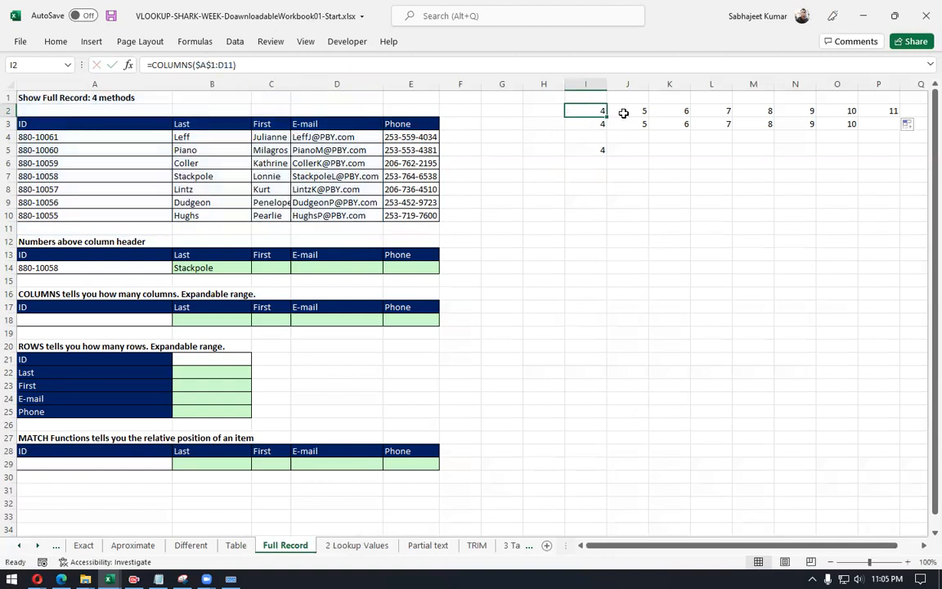
pyautogui.click(629, 111)
pyautogui.doubleClick(629, 112)
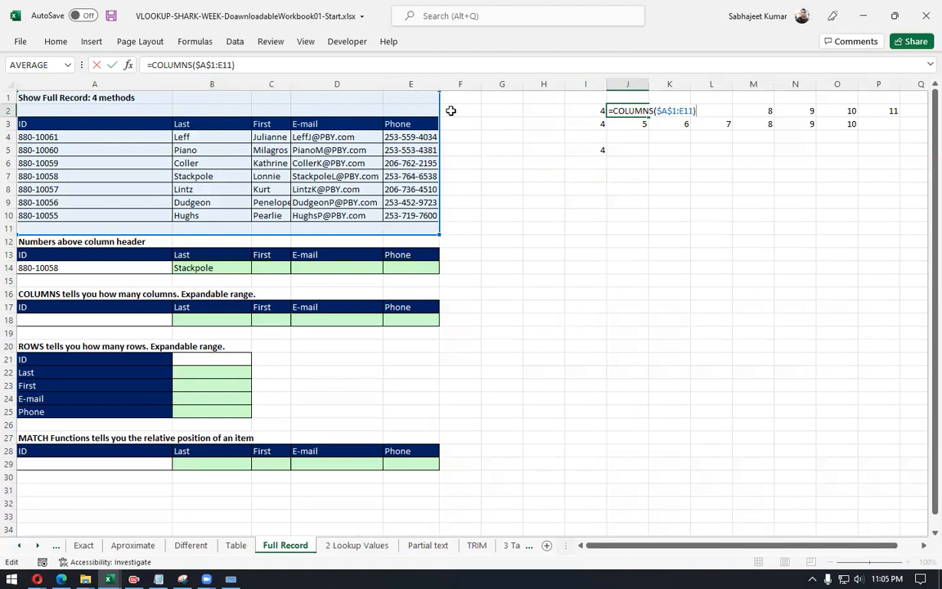
pyautogui.press('Escape')
pyautogui.click(681, 113)
pyautogui.doubleClick(682, 113)
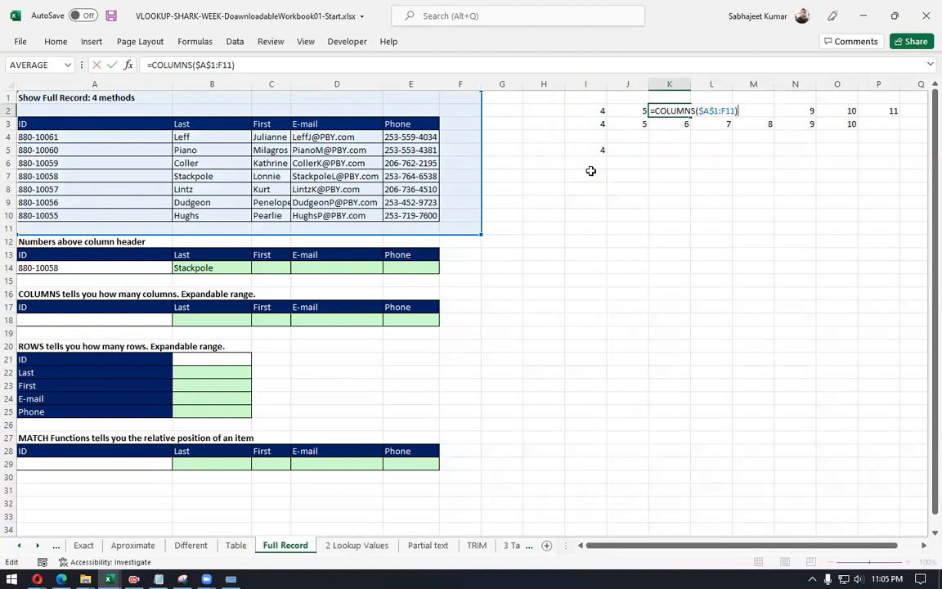
pyautogui.click(590, 173)
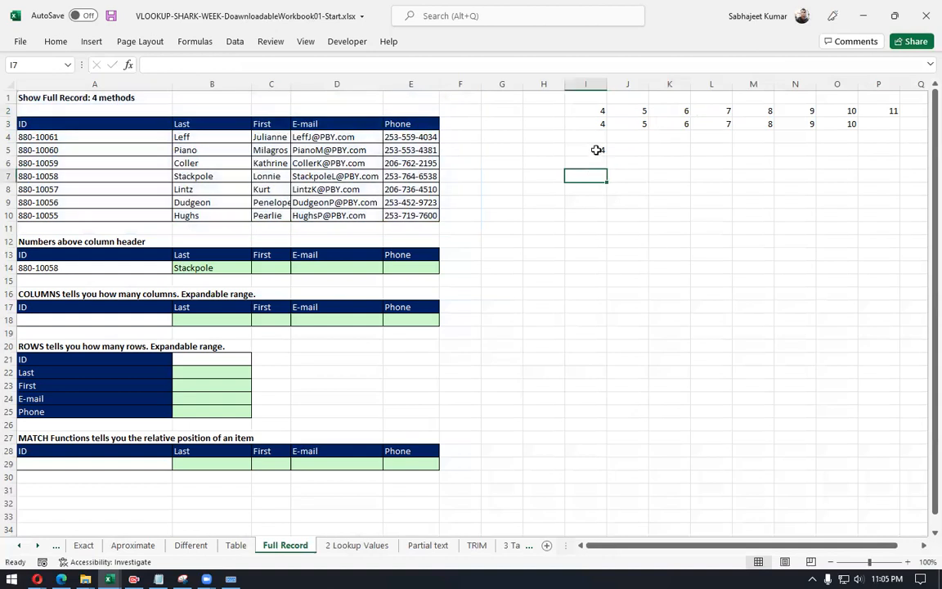
# Step: Number the record table's columns 1 to 5 in A2:E2, above the headers
pyautogui.click(190, 268)
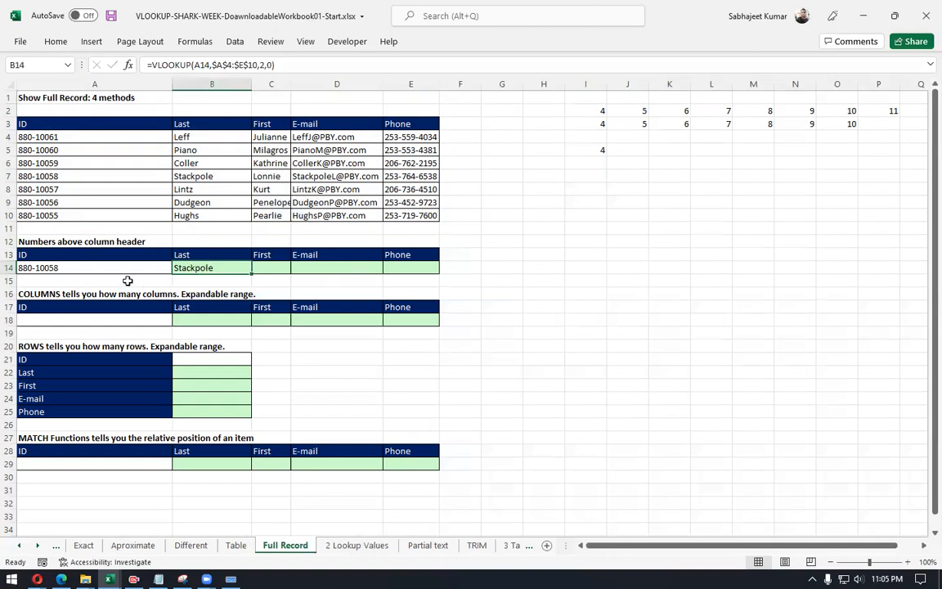
pyautogui.click(63, 108)
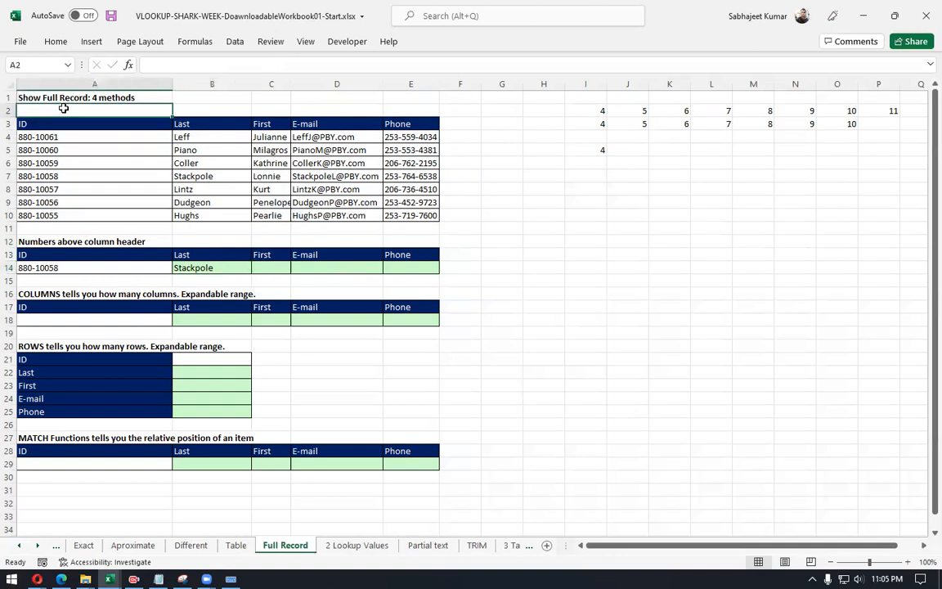
pyautogui.write('1')
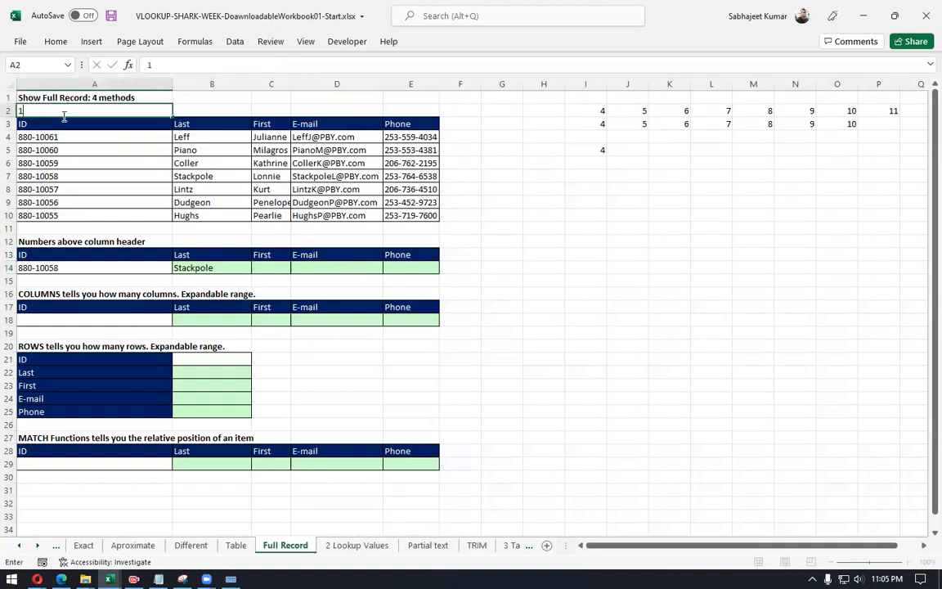
pyautogui.press('Tab')
pyautogui.write('2')
pyautogui.press('Tab')
pyautogui.write('3')
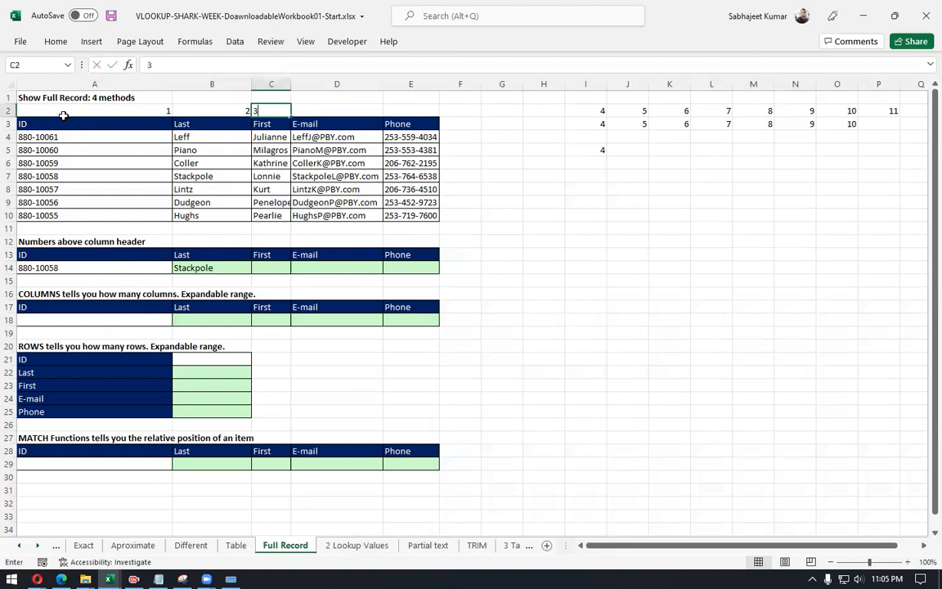
pyautogui.press('Tab')
pyautogui.write('4')
pyautogui.press('Tab')
pyautogui.write('5')
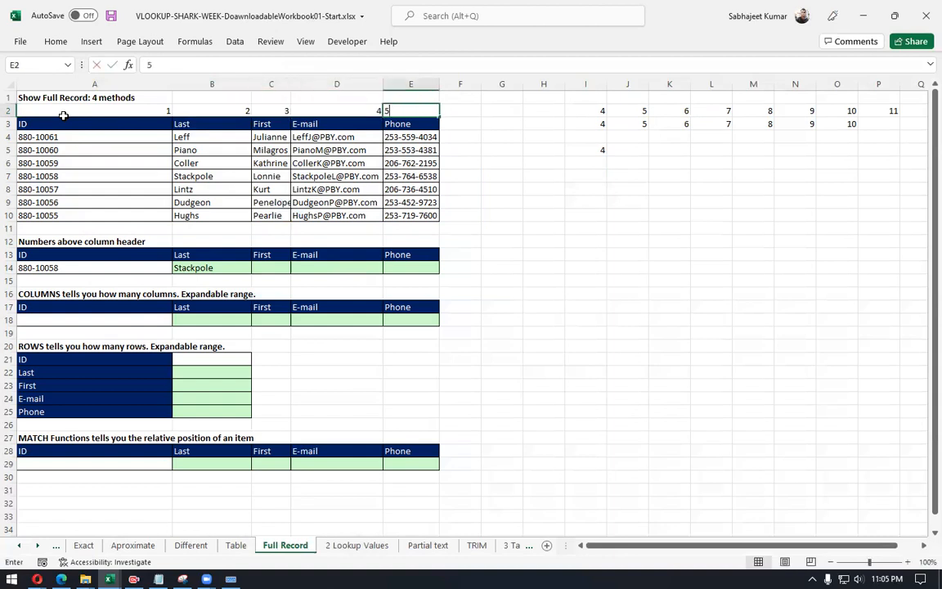
pyautogui.press('Tab')
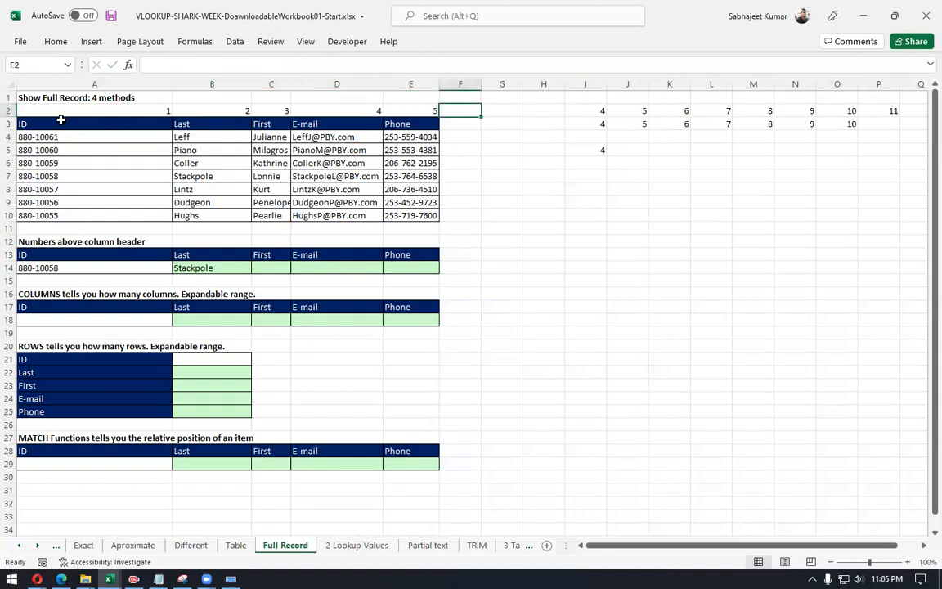
# Step: Review the column numbers in A2:E2 and the hard-coded column index in the VLOOKUP formula in B14
pyautogui.moveTo(63, 109); pyautogui.dragTo(411, 109)
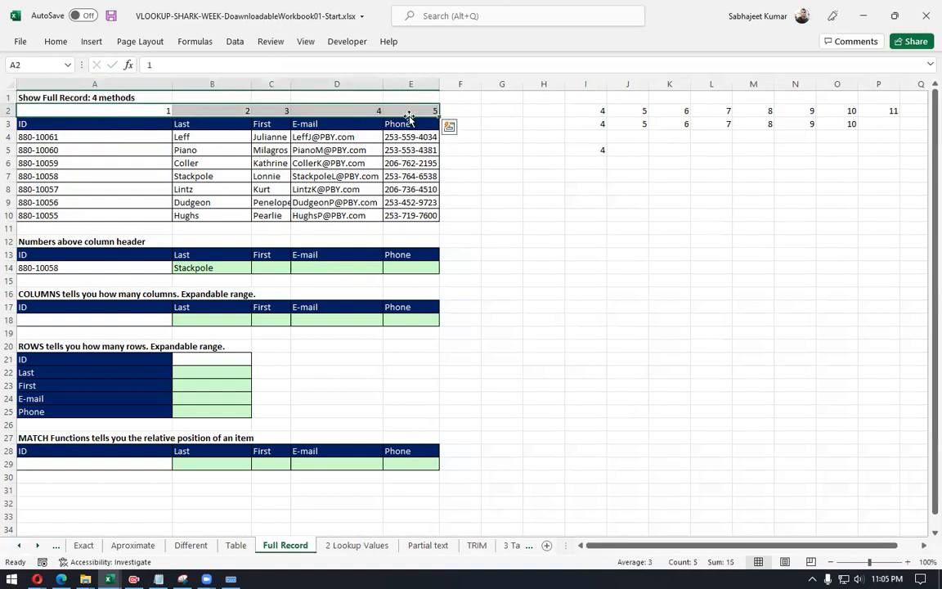
pyautogui.click(194, 268)
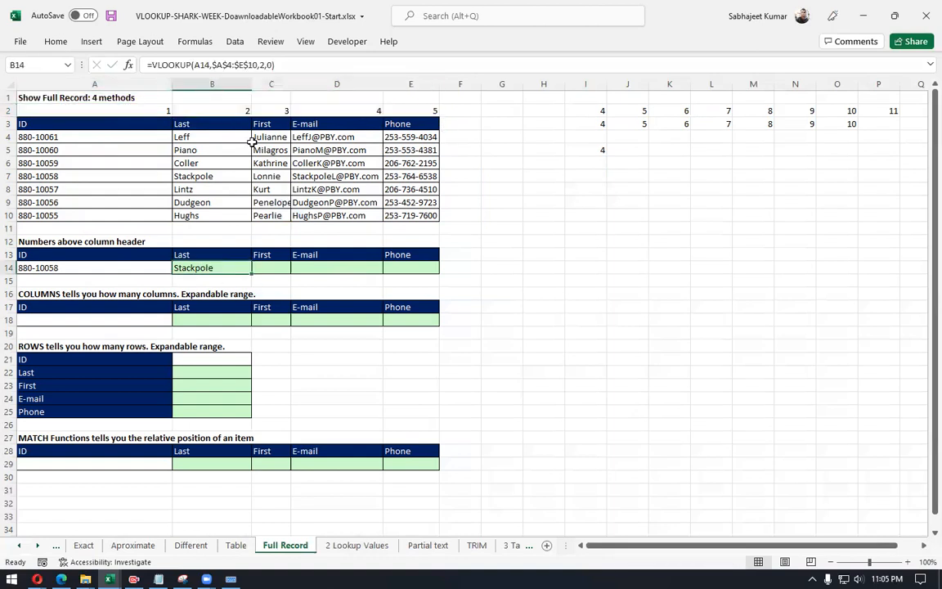
pyautogui.doubleClick(262, 65)
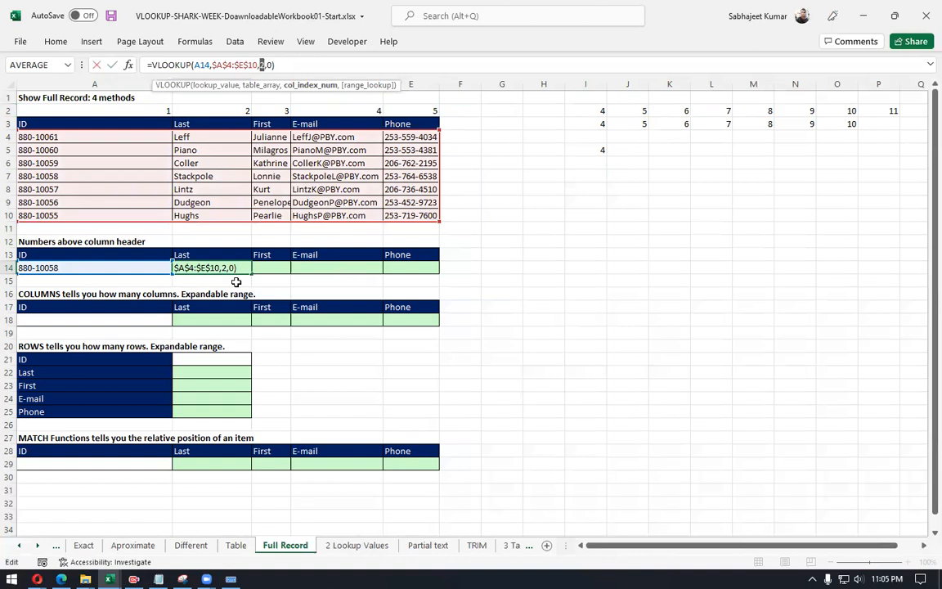
pyautogui.press('Escape')
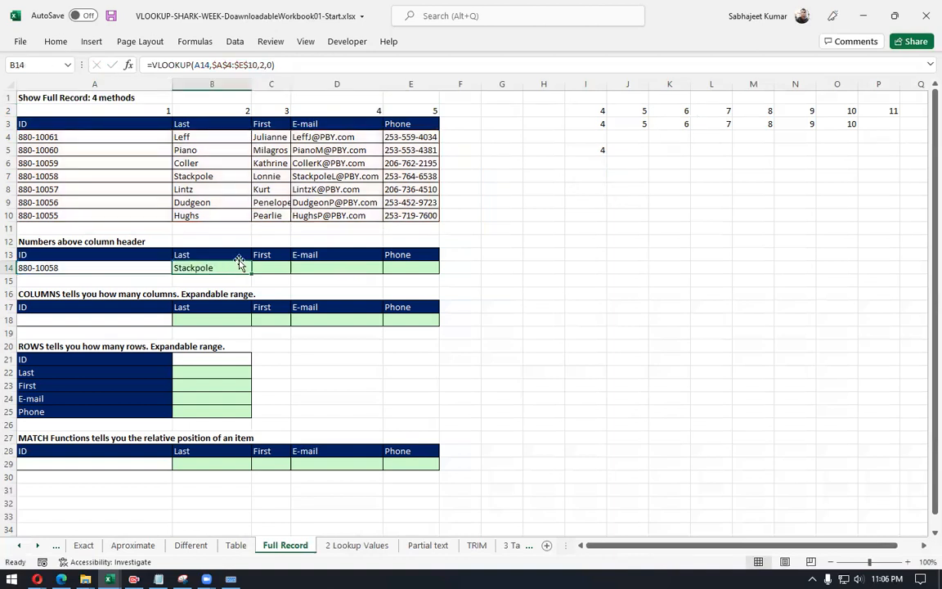
pyautogui.doubleClick(261, 65)
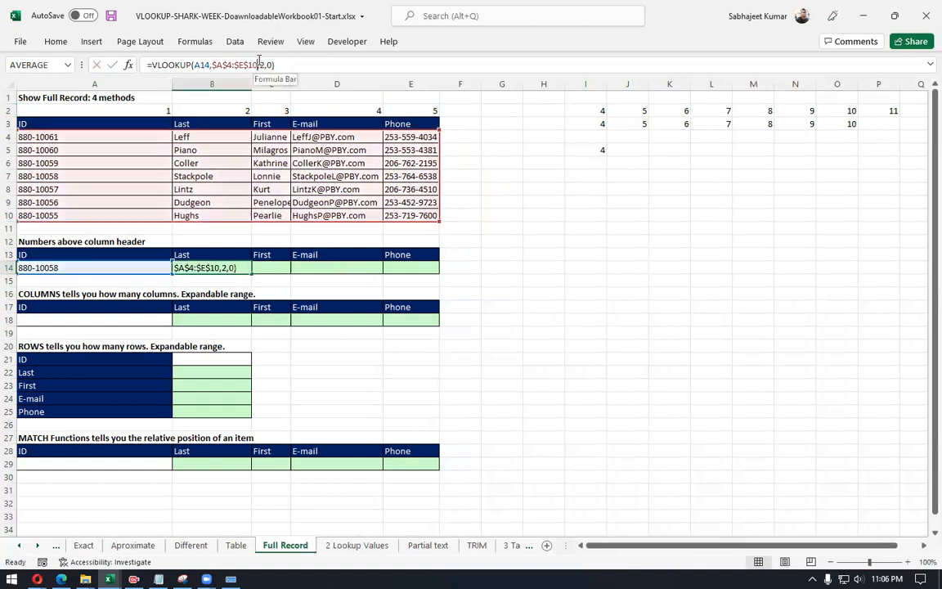
pyautogui.press('Escape')
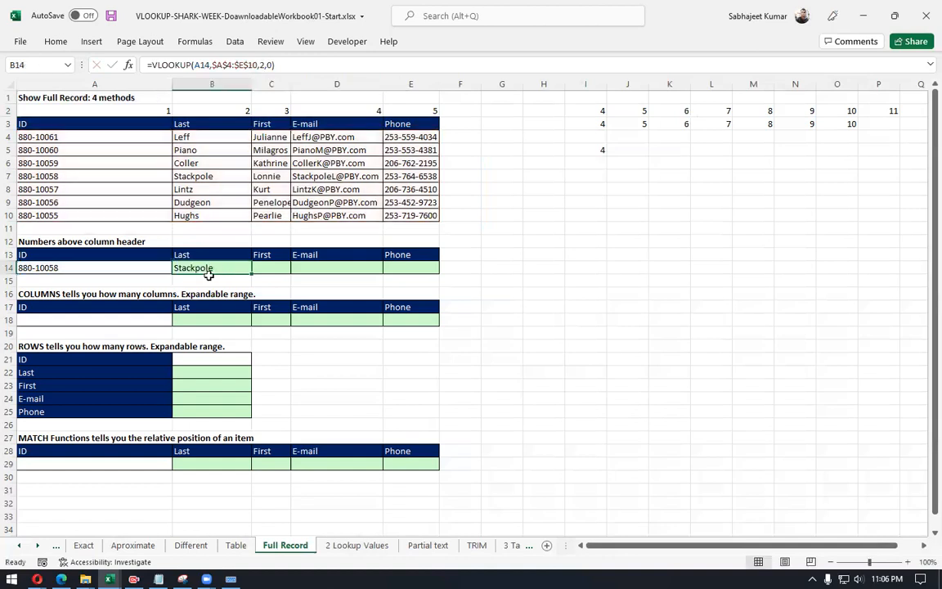
# Step: Copy the VLOOKUP formula from B14 to the First, E-mail and Phone cells C14:E14
pyautogui.hotkey('ctrl', 'c')
pyautogui.click(266, 267)
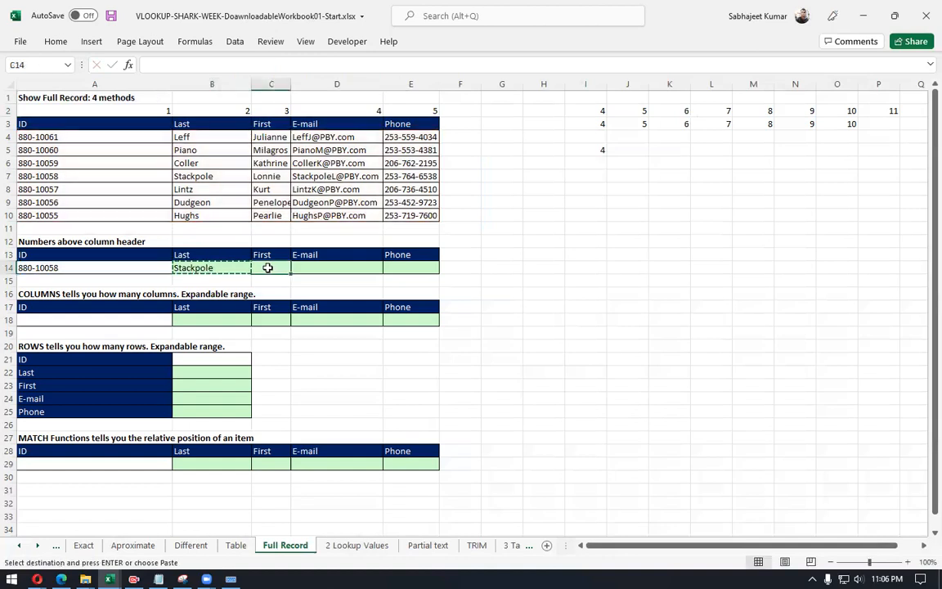
pyautogui.click(213, 268)
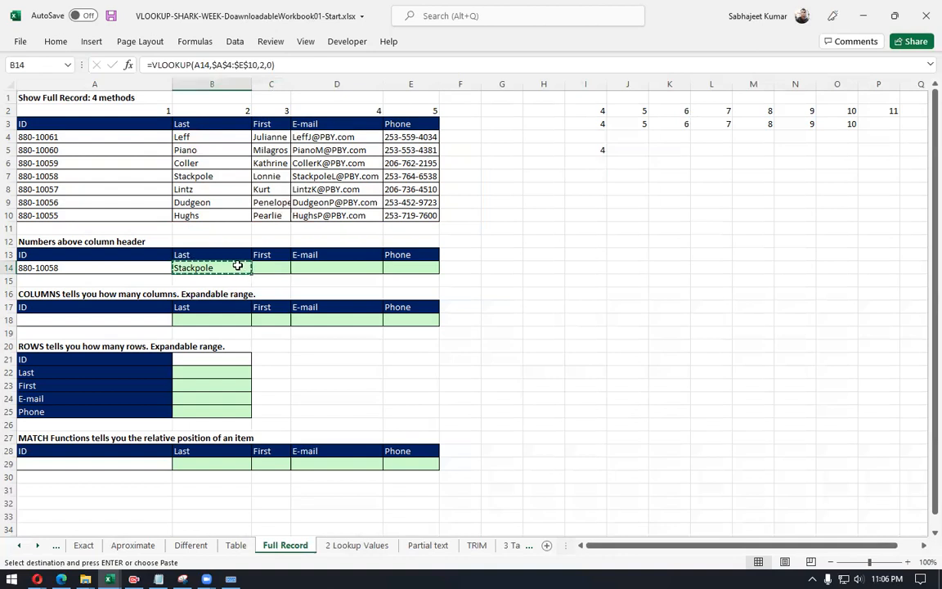
pyautogui.moveTo(269, 267); pyautogui.dragTo(402, 267)
pyautogui.hotkey('ctrl', 'v')
# Step: Compare the VLOOKUP formulas in B14:E14 to see how the lookup value reference shifts across the copied cells
pyautogui.click(343, 268)
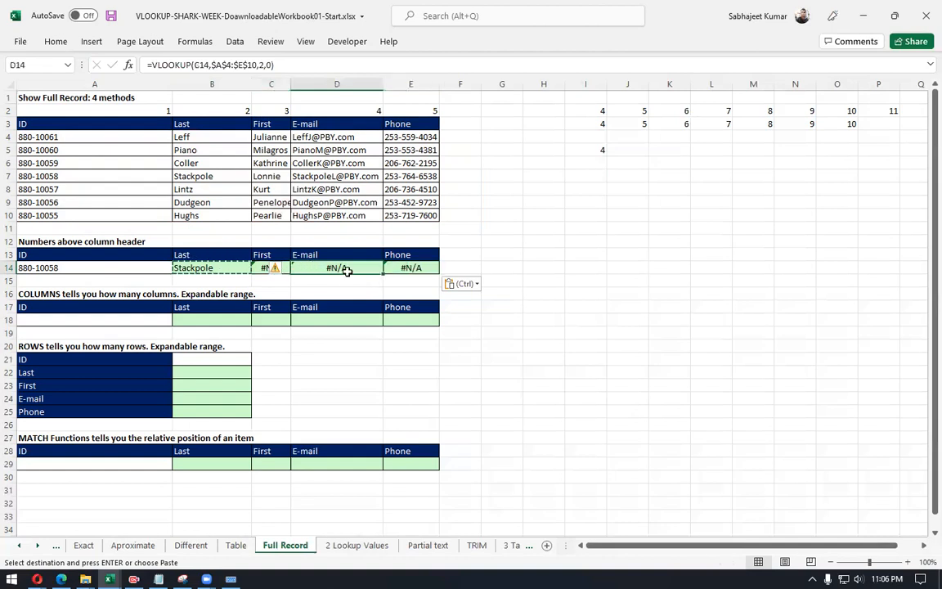
pyautogui.click(427, 268)
pyautogui.click(211, 270)
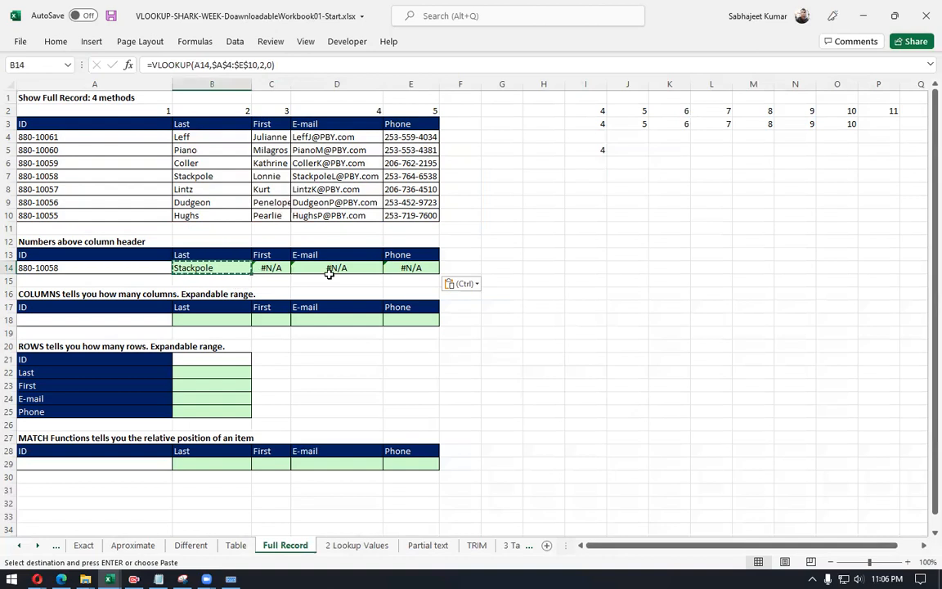
pyautogui.click(410, 268)
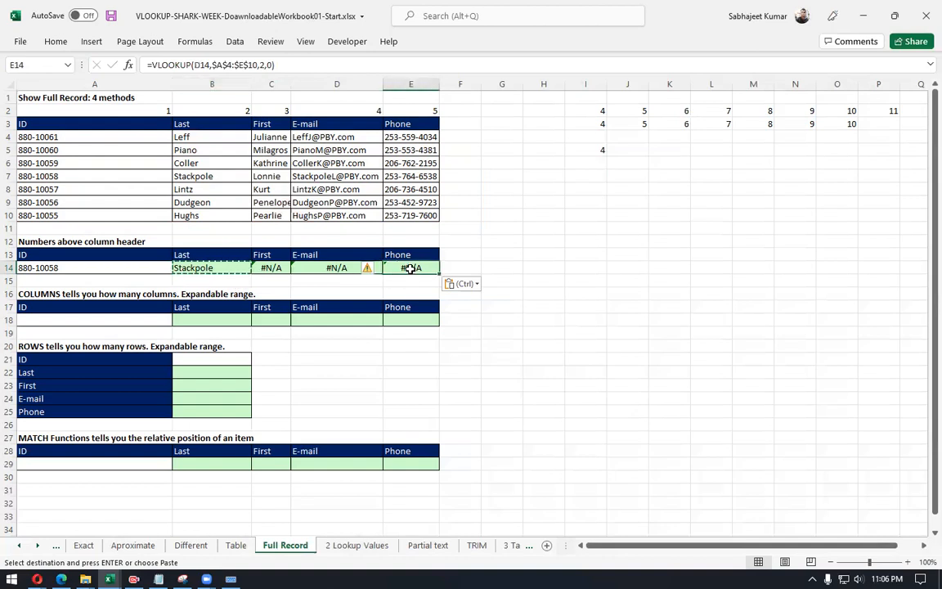
pyautogui.click(196, 65)
pyautogui.doubleClick(197, 65)
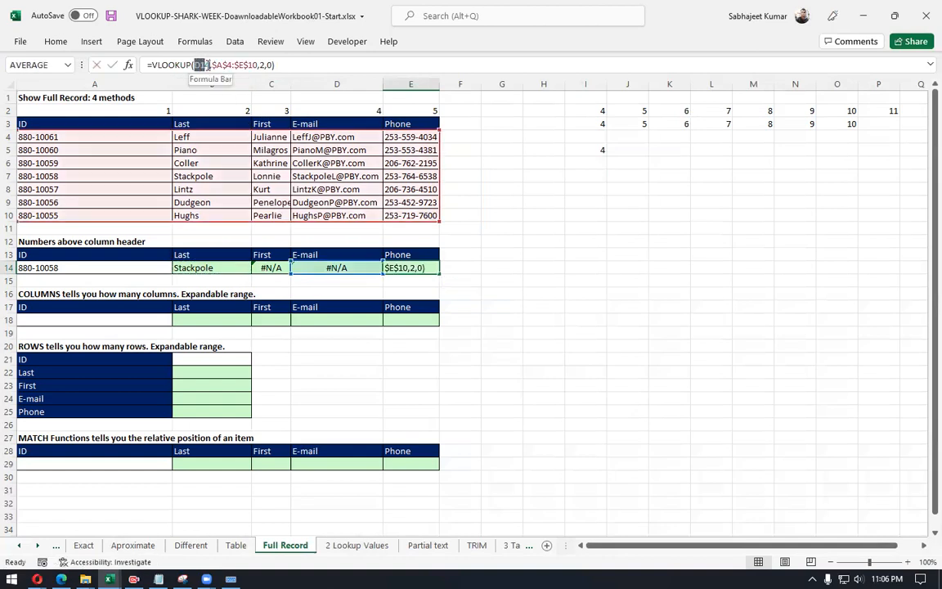
pyautogui.press('Escape')
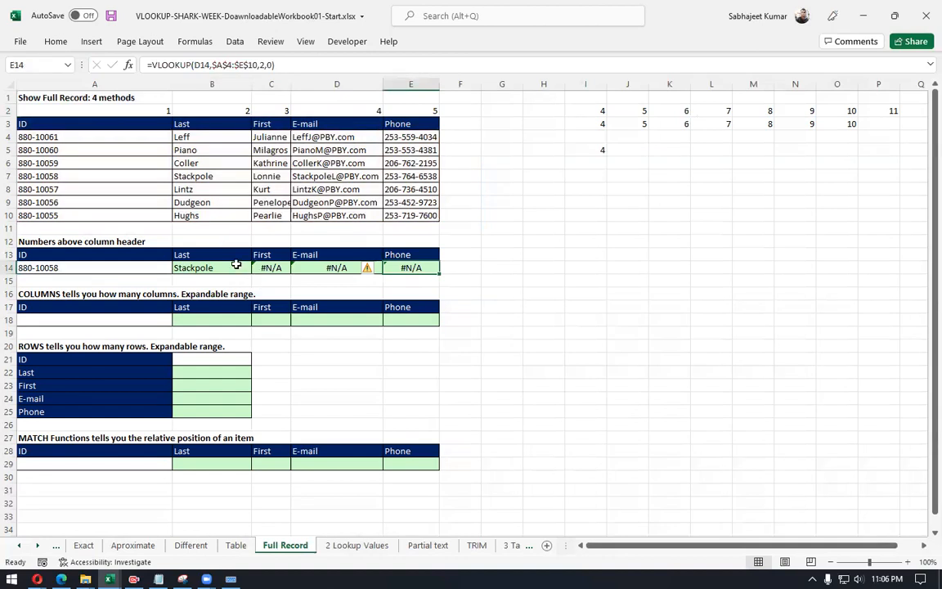
pyautogui.click(235, 264)
pyautogui.doubleClick(236, 264)
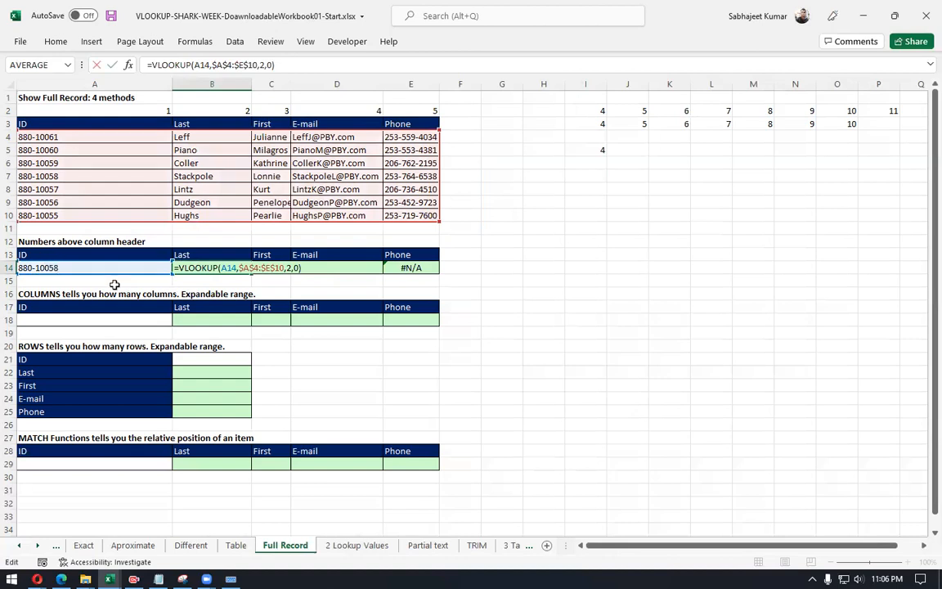
pyautogui.hotkey('ctrl', 'Return')
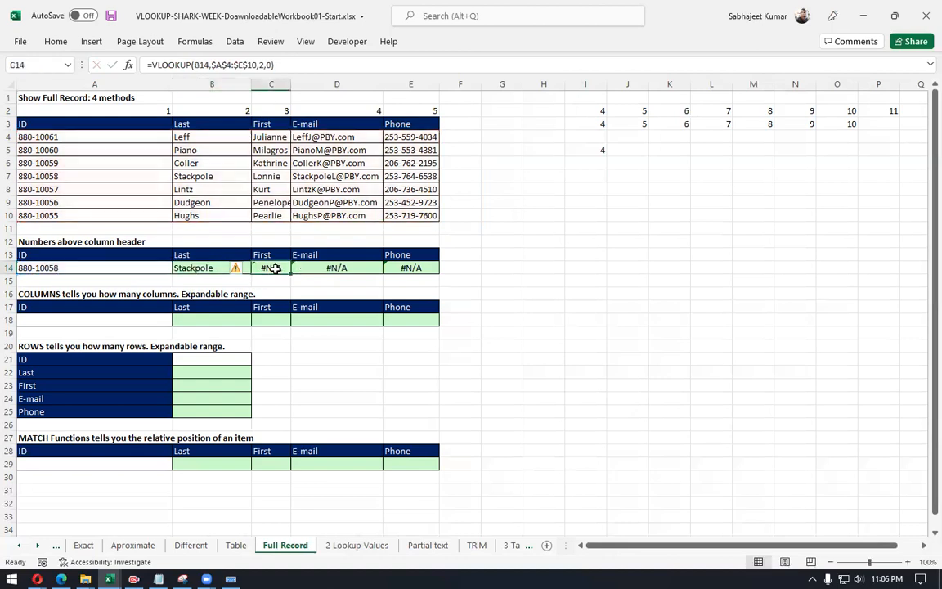
pyautogui.click(99, 268)
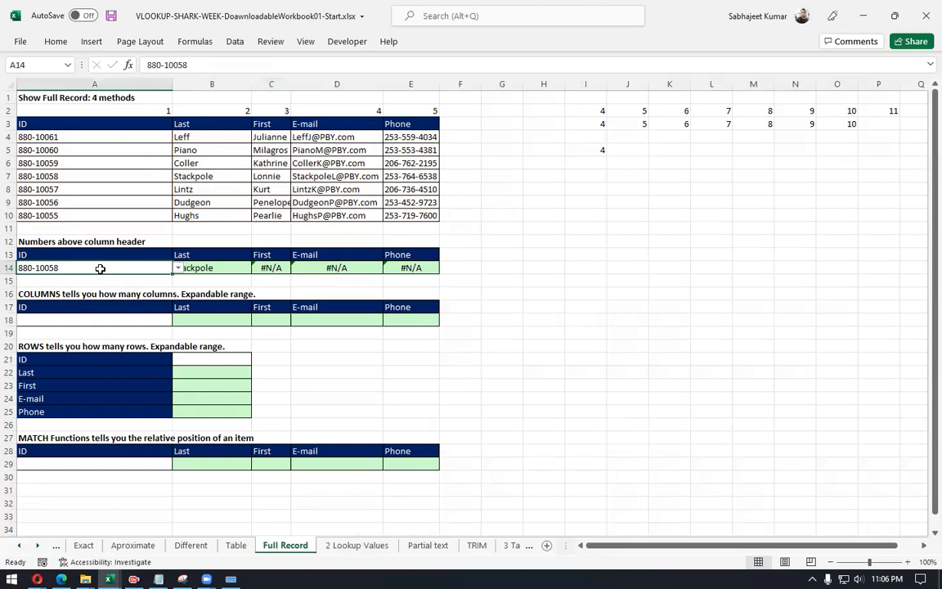
pyautogui.click(255, 268)
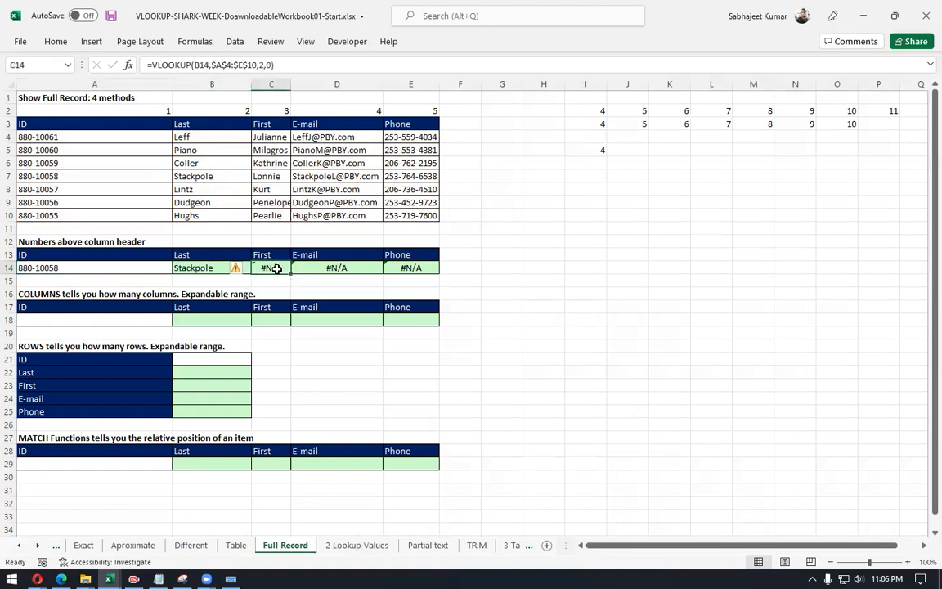
# Step: Lock the lookup value in B14's VLOOKUP formula as $A$14 and fill the formula across C14:E14
pyautogui.click(201, 267)
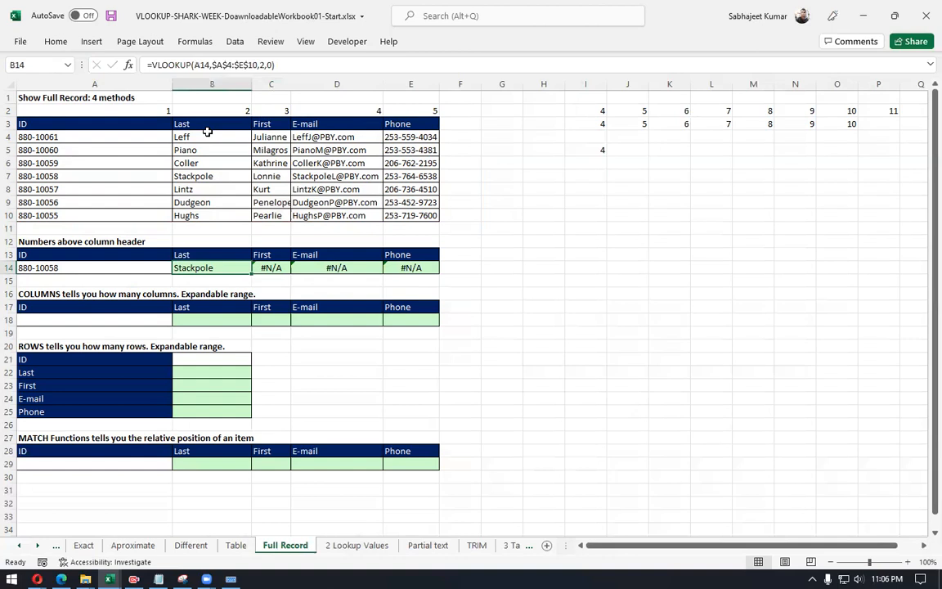
pyautogui.press('F2')
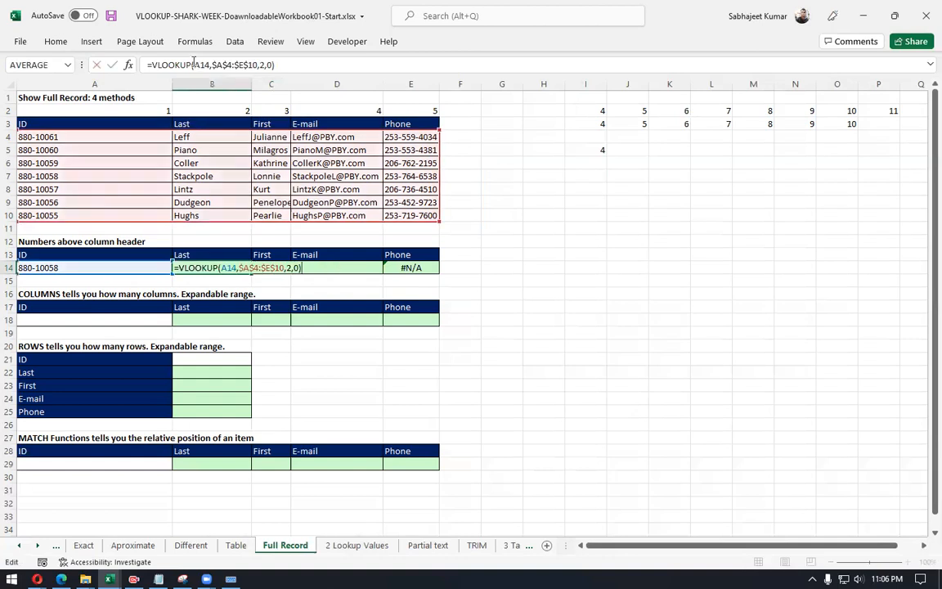
pyautogui.moveTo(194, 65); pyautogui.dragTo(225, 70)
pyautogui.hotkey('shift', 'Left')
pyautogui.hotkey('shift', 'Left')
pyautogui.hotkey('shift', 'Left')
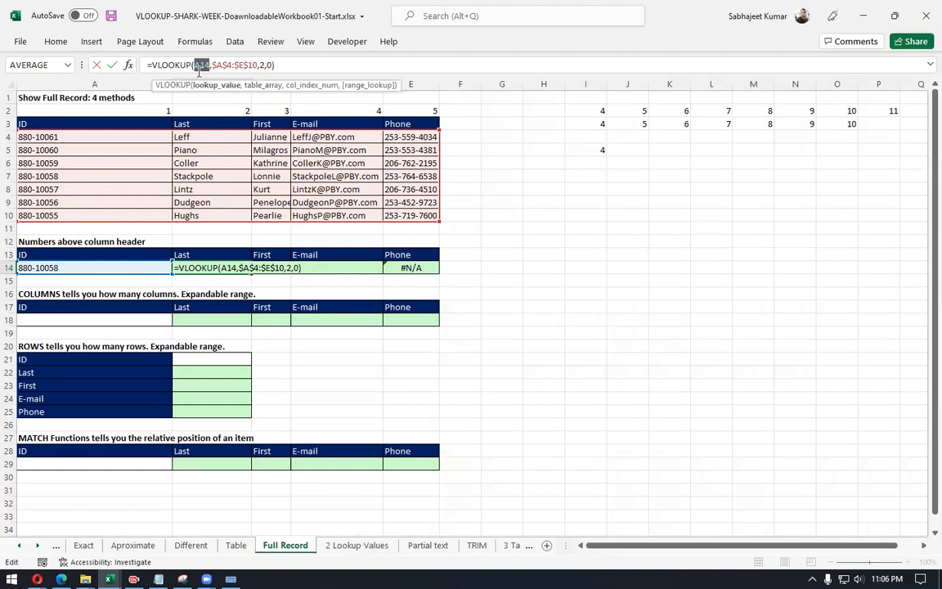
pyautogui.press('F4')
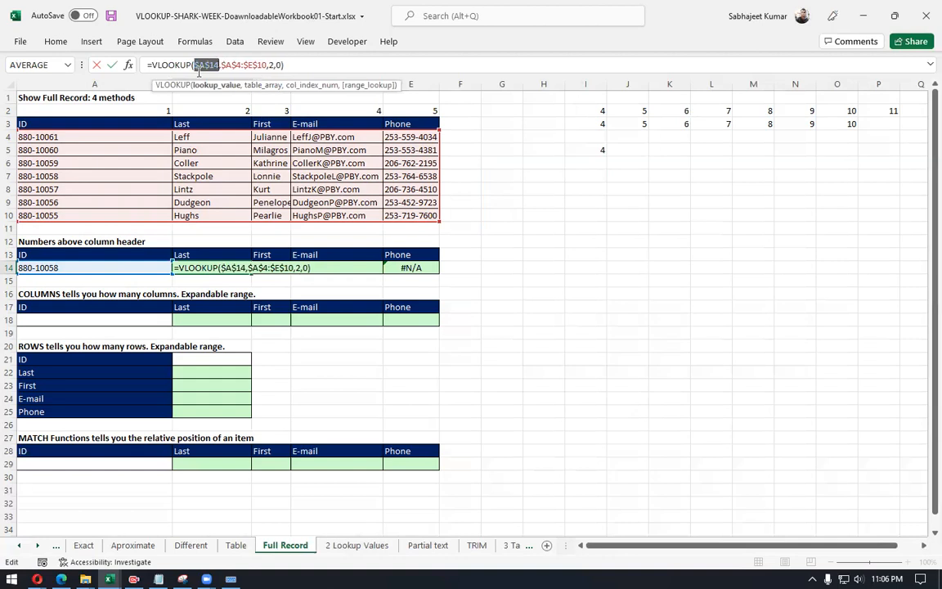
pyautogui.press('Return')
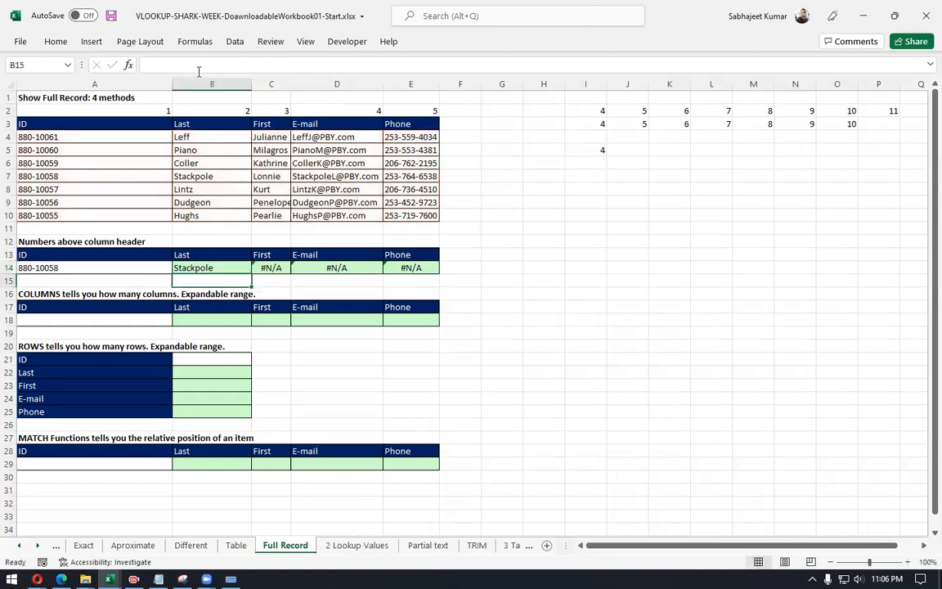
pyautogui.press('Up')
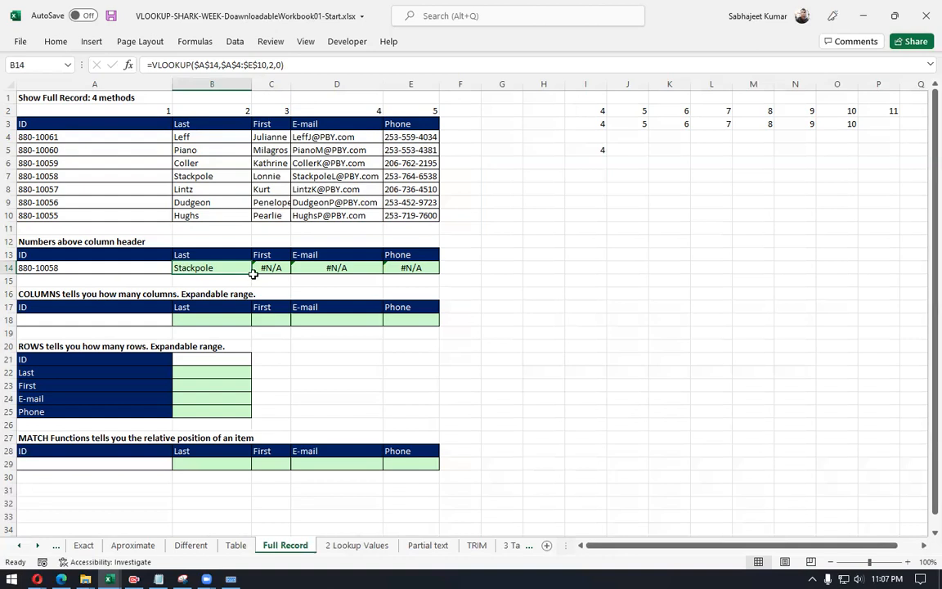
pyautogui.moveTo(252, 273); pyautogui.dragTo(415, 277)
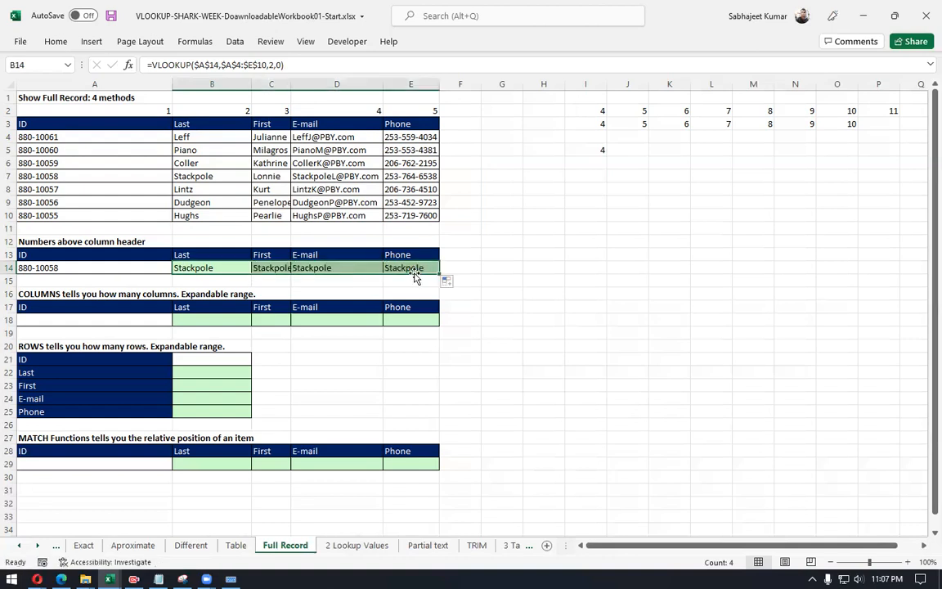
# Step: Examine the copied formulas in C14:E14, focusing on the hard-coded column index argument
pyautogui.click(273, 267)
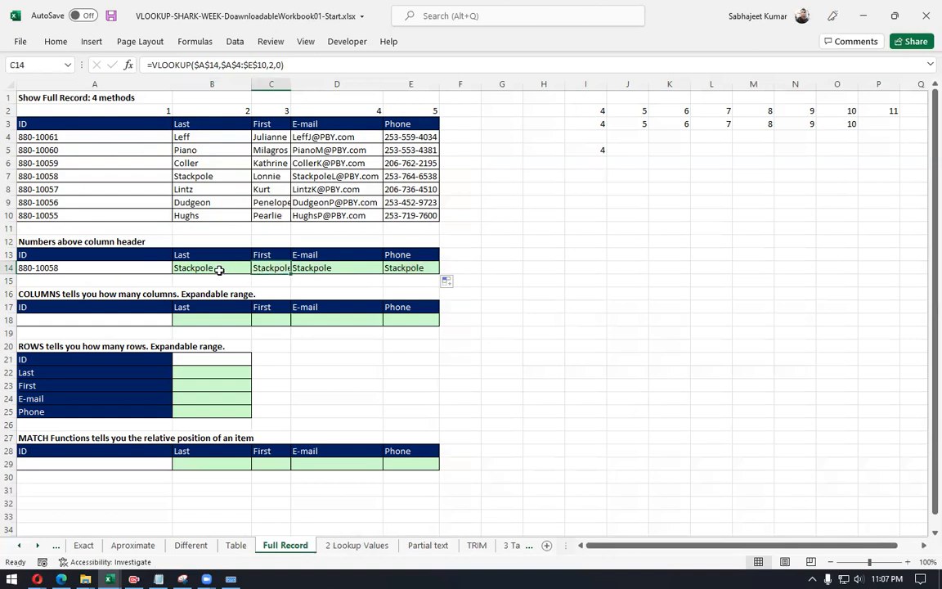
pyautogui.click(309, 267)
pyautogui.click(390, 267)
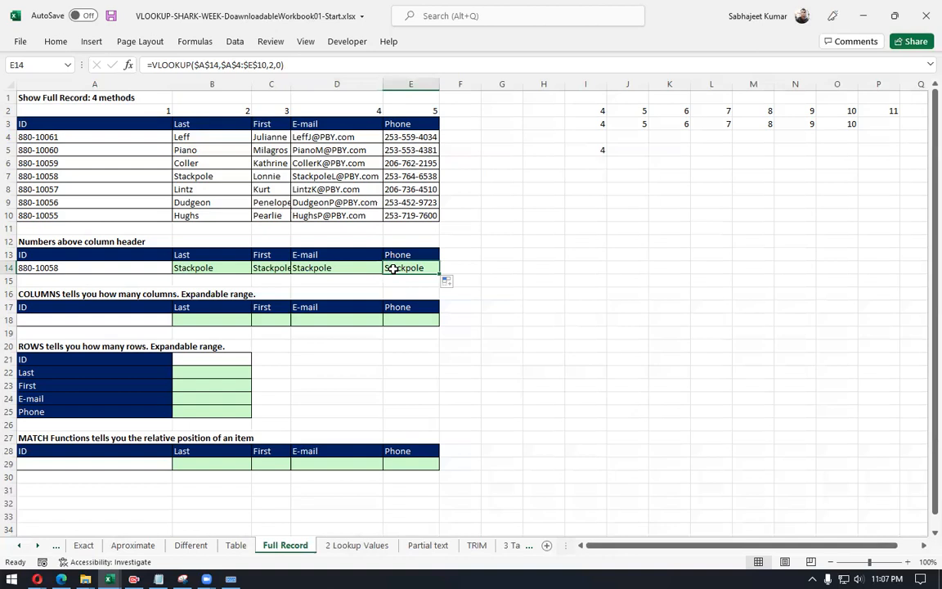
pyautogui.doubleClick(271, 65)
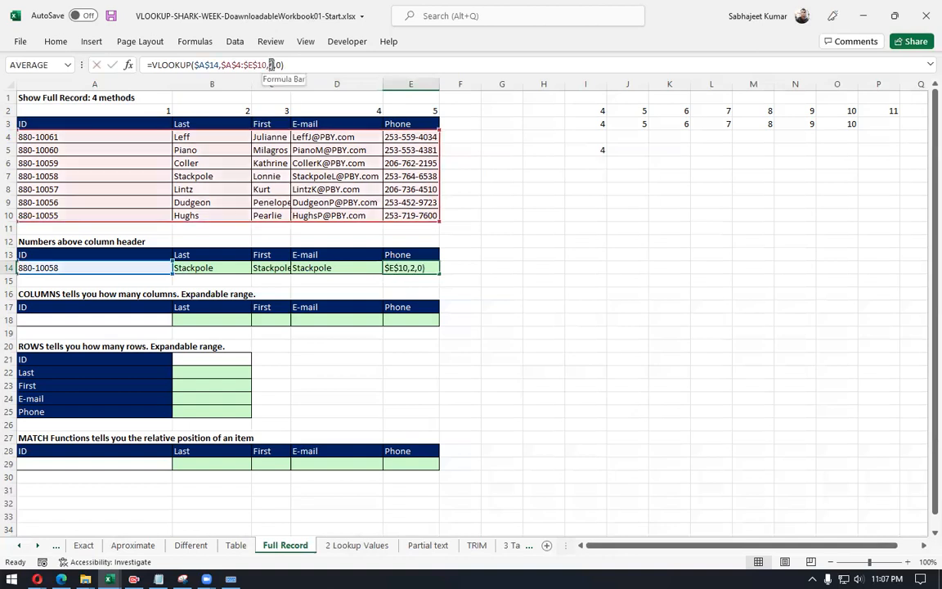
pyautogui.click(213, 268)
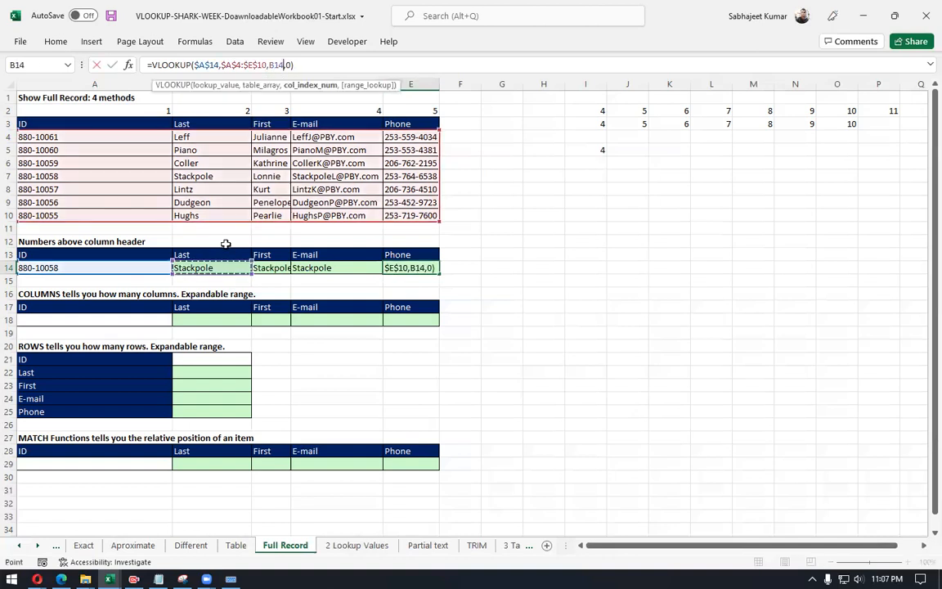
pyautogui.press('Escape')
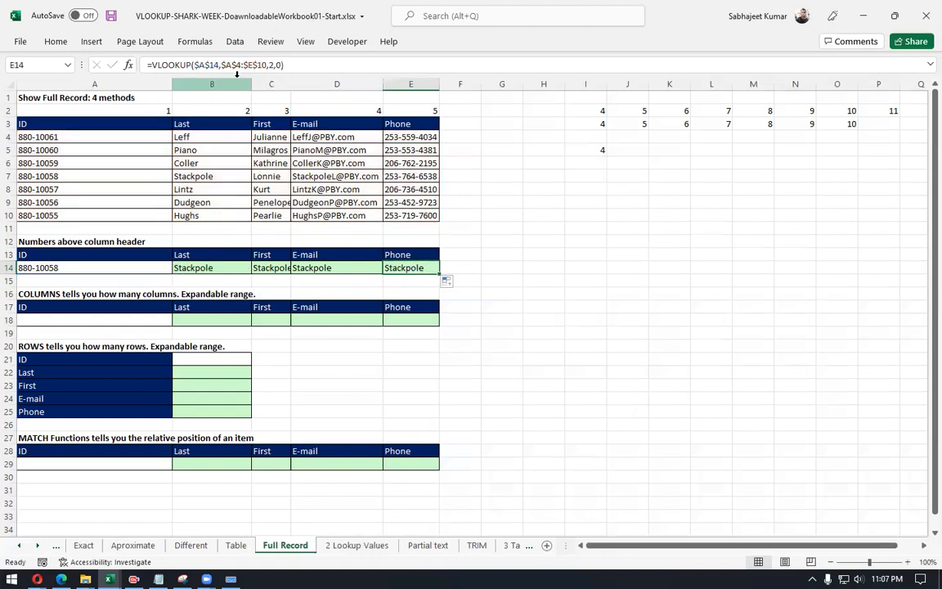
# Step: Replace the column index in B14's VLOOKUP formula with a reference to B2, the number above the Last header
pyautogui.click(194, 268)
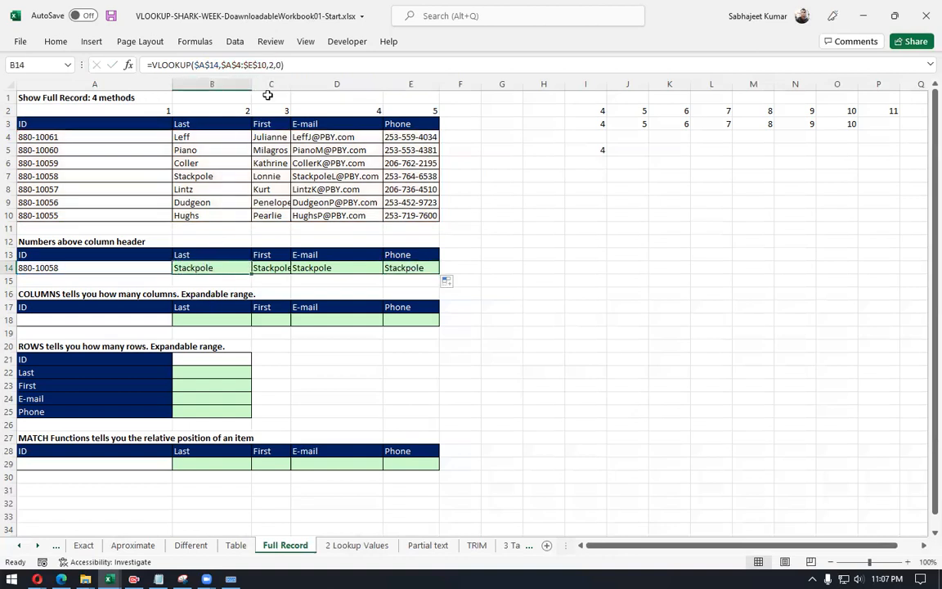
pyautogui.click(271, 64)
pyautogui.doubleClick(271, 64)
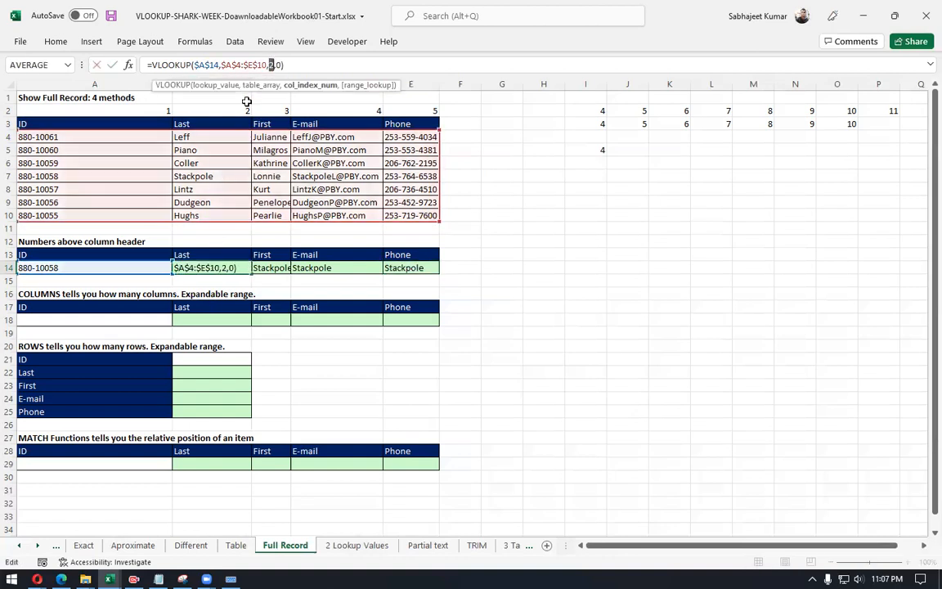
pyautogui.click(191, 110)
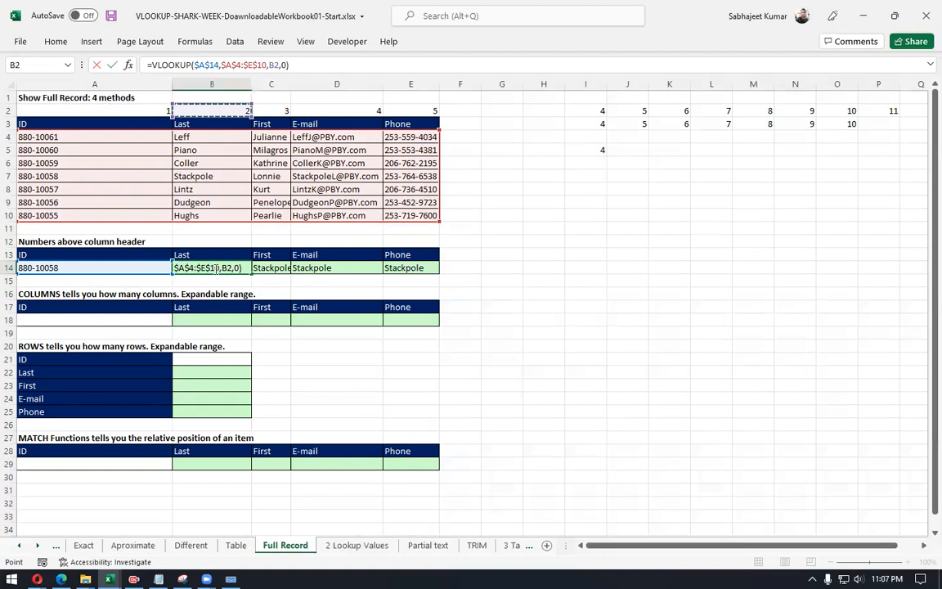
pyautogui.hotkey('ctrl', 'Return')
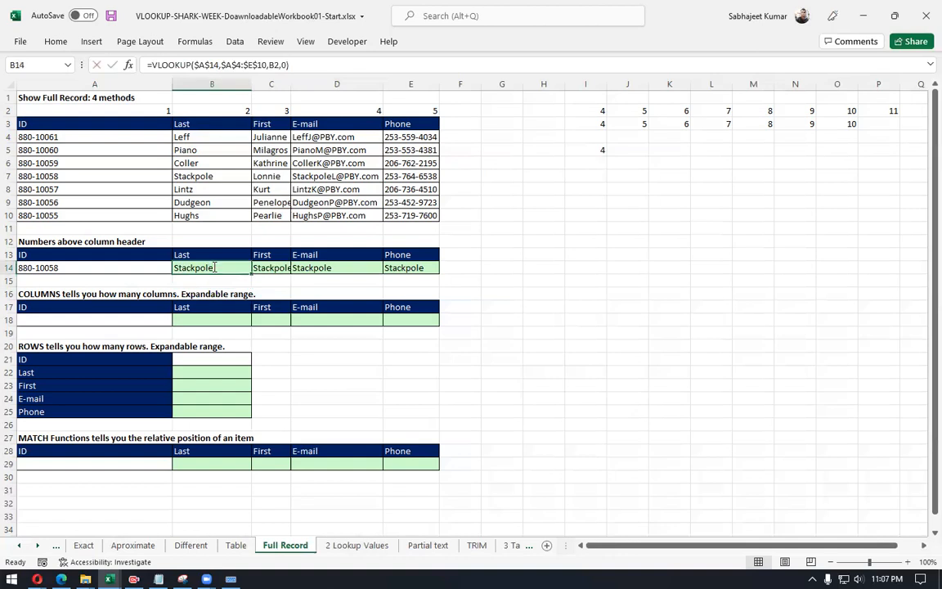
# Step: Review the column index reference in B14's formula against the number in B2 and the formula in C14
pyautogui.doubleClick(211, 267)
pyautogui.click(215, 256)
pyautogui.moveTo(211, 241); pyautogui.dragTo(212, 264)
pyautogui.click(212, 264)
pyautogui.doubleClick(212, 267)
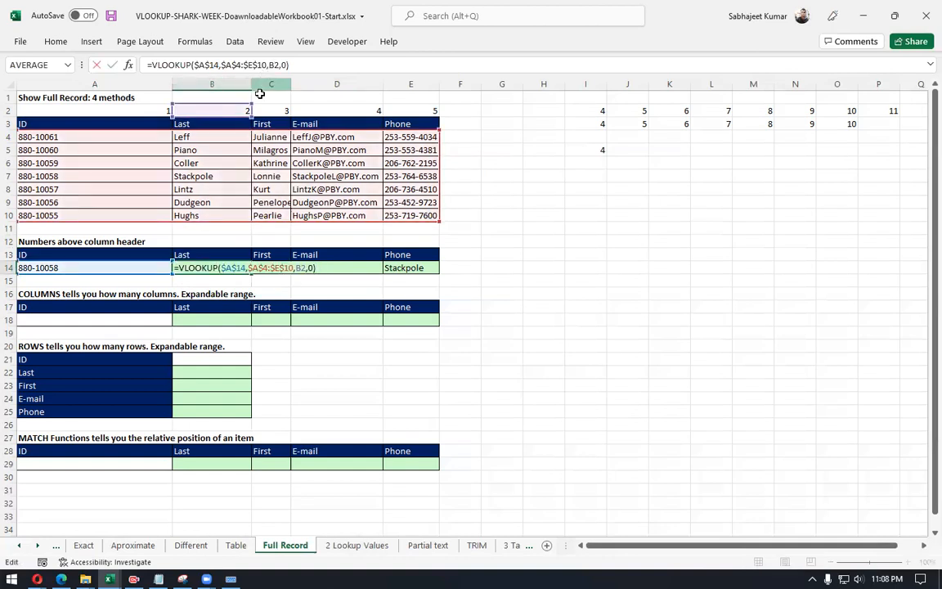
pyautogui.press('Escape')
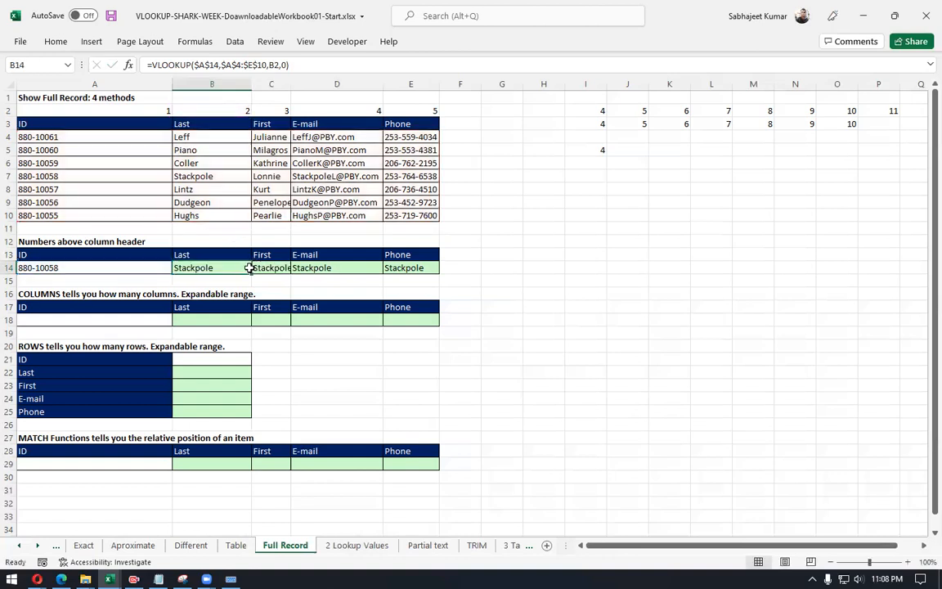
pyautogui.click(264, 268)
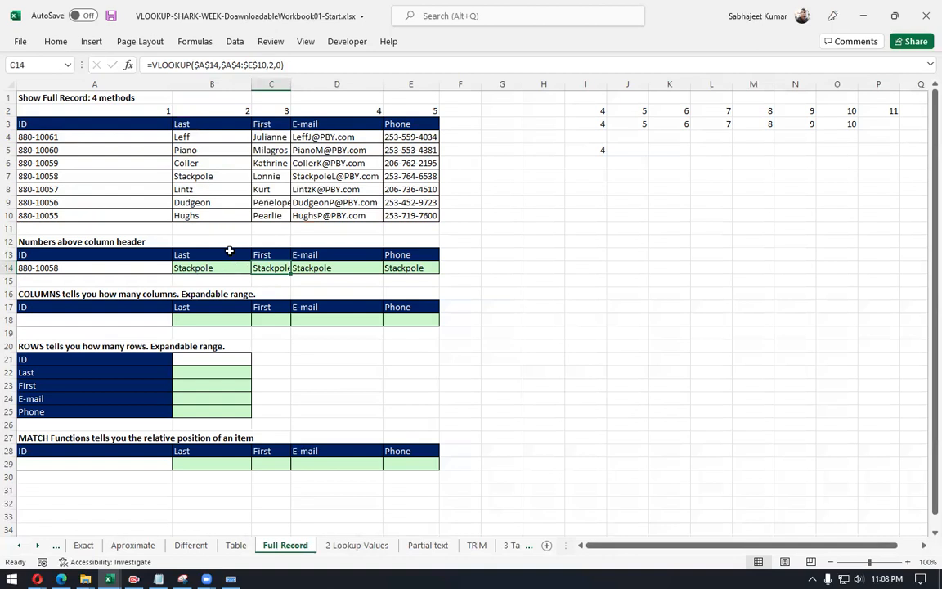
pyautogui.click(211, 111)
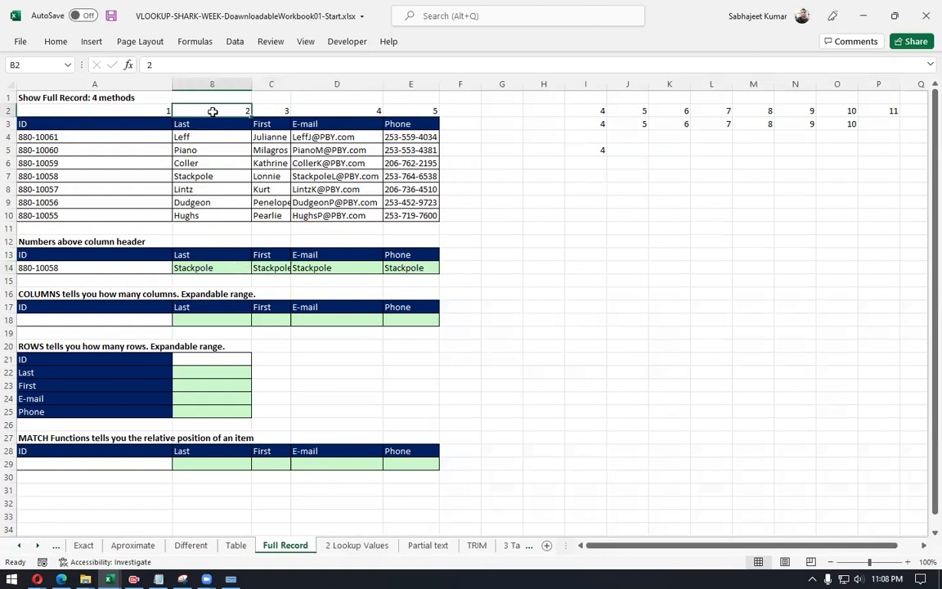
pyautogui.click(213, 268)
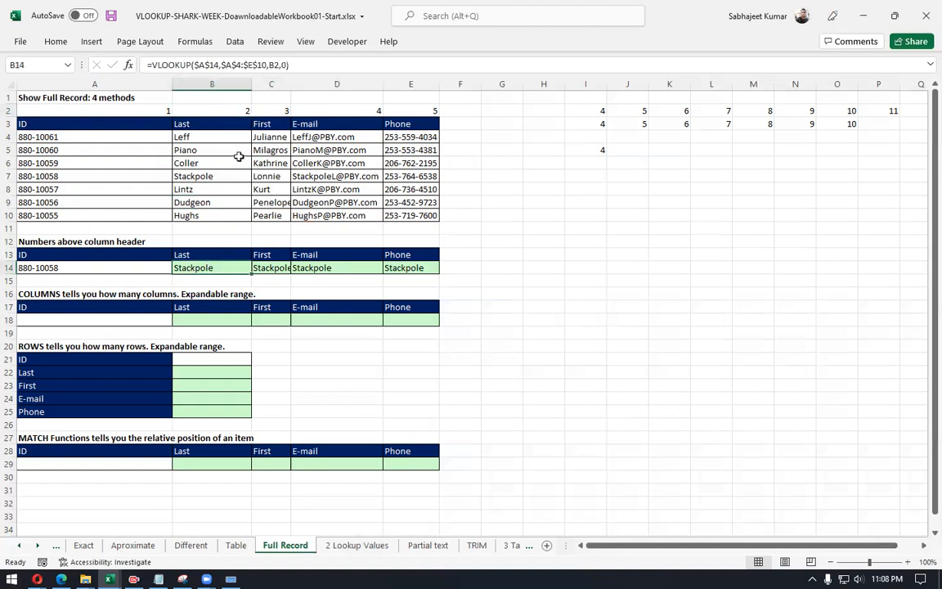
# Step: Fill the VLOOKUP formula with the B2 column index from B14 across the First, E-mail and Phone cells C14:E14
pyautogui.doubleClick(273, 65)
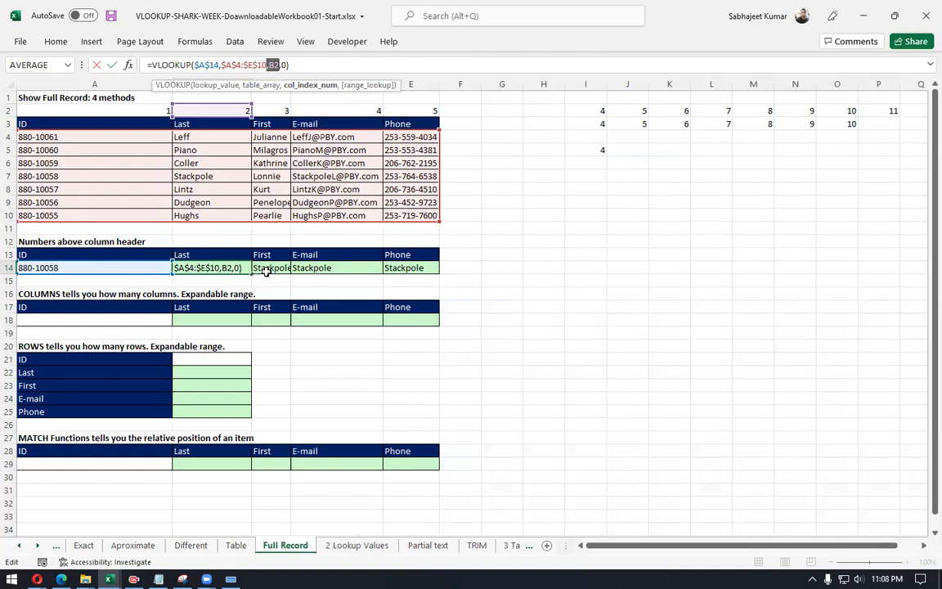
pyautogui.hotkey('ctrl', 'Return')
pyautogui.moveTo(251, 274); pyautogui.dragTo(396, 278)
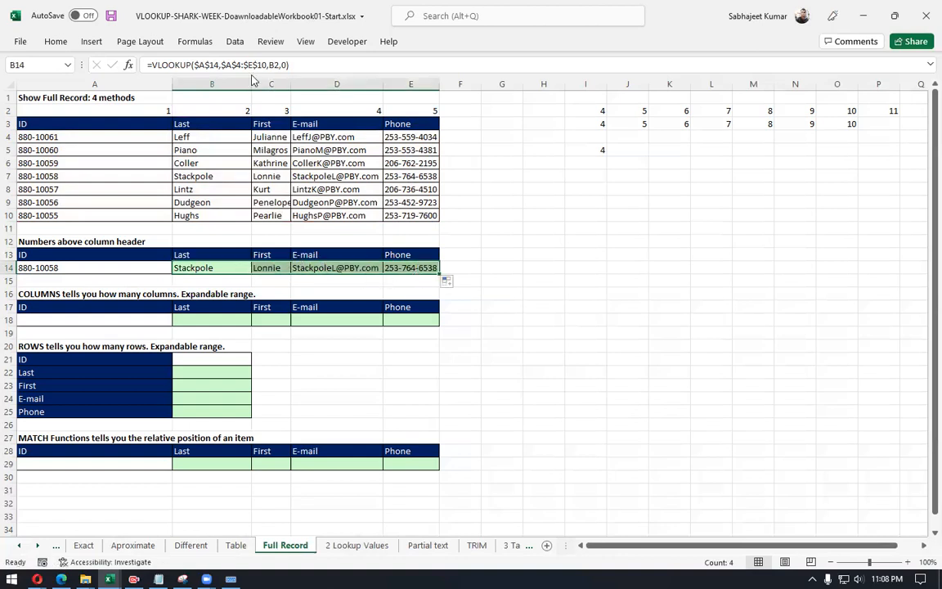
# Step: Examine the column index references in the VLOOKUP formulas of B14, E14 and D14 against the numbers above the headers
pyautogui.doubleClick(274, 64)
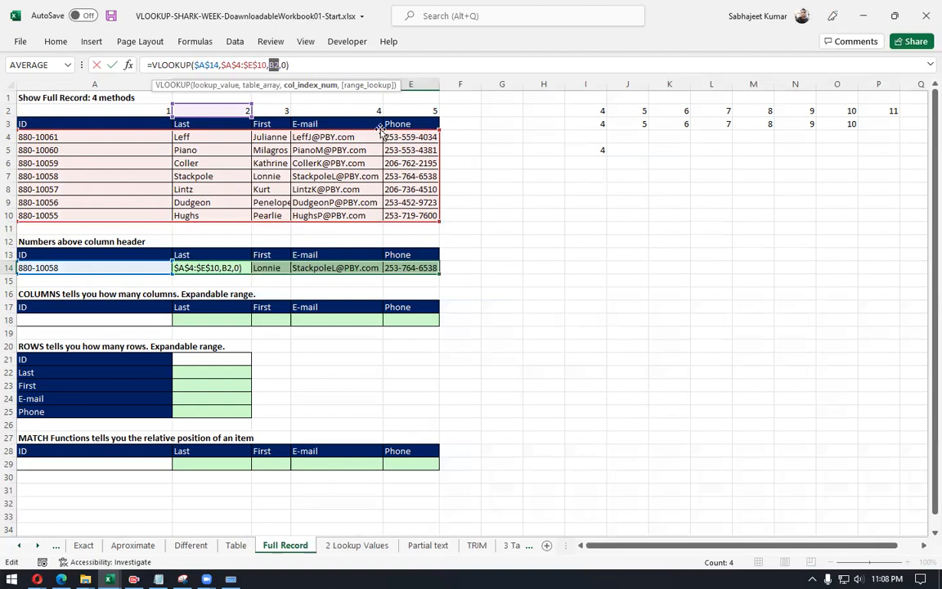
pyautogui.hotkey('ctrl', 'Return')
pyautogui.click(406, 268)
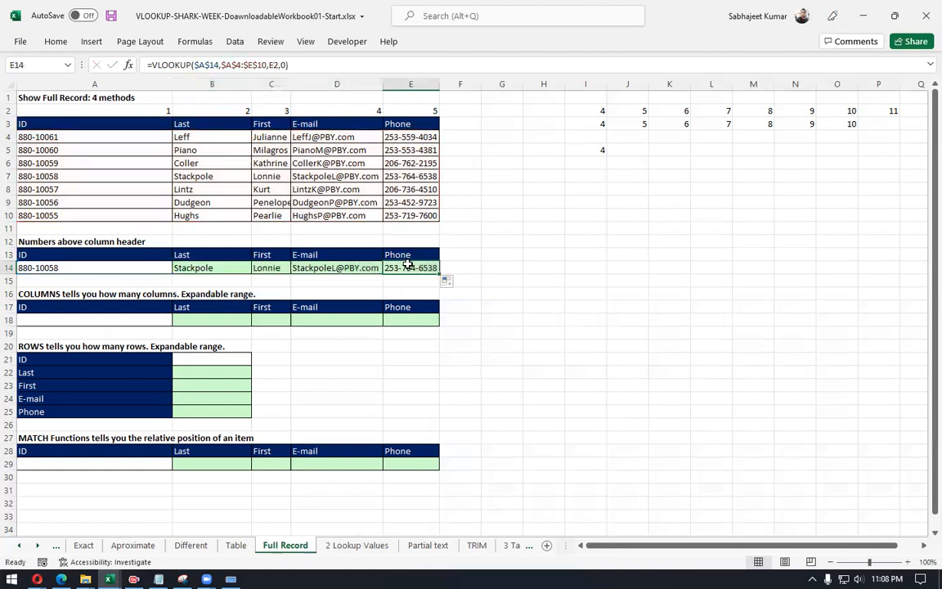
pyautogui.doubleClick(407, 267)
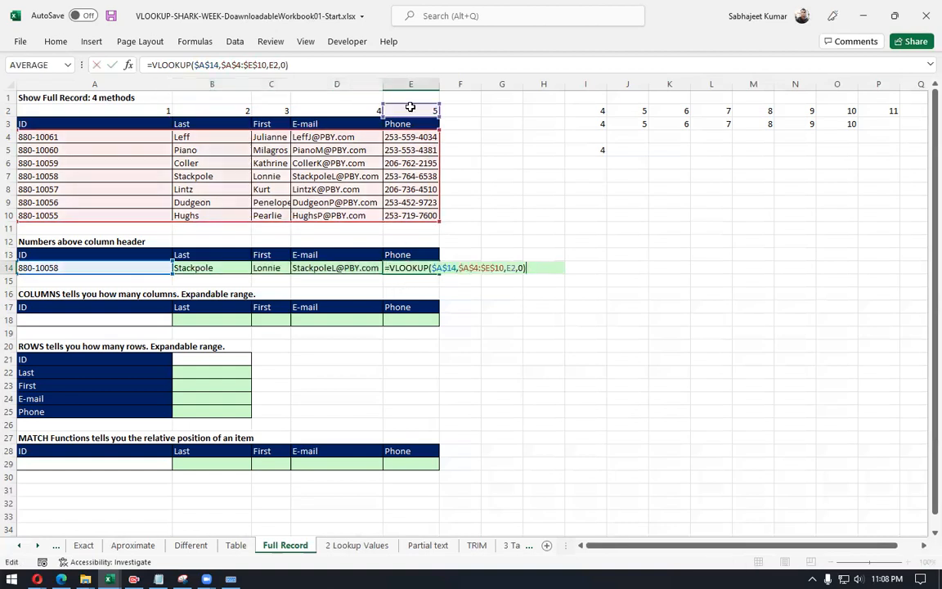
pyautogui.press('Escape')
pyautogui.click(339, 269)
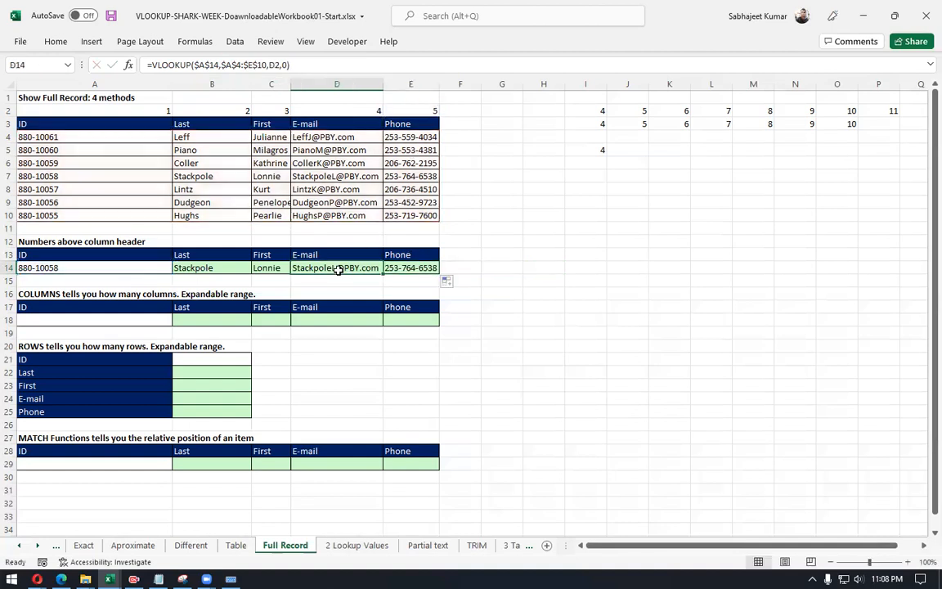
pyautogui.doubleClick(340, 269)
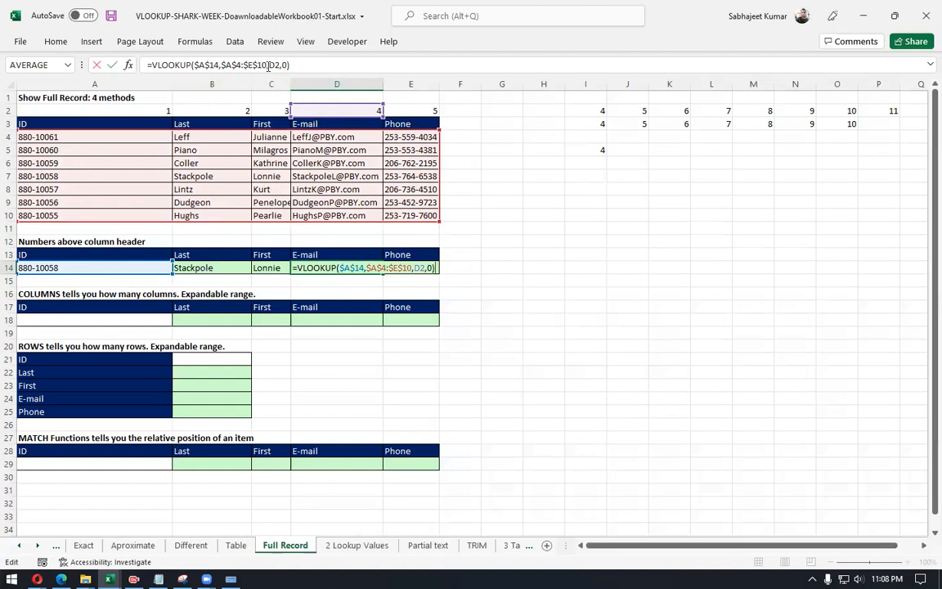
pyautogui.hotkey('ctrl', 'Return')
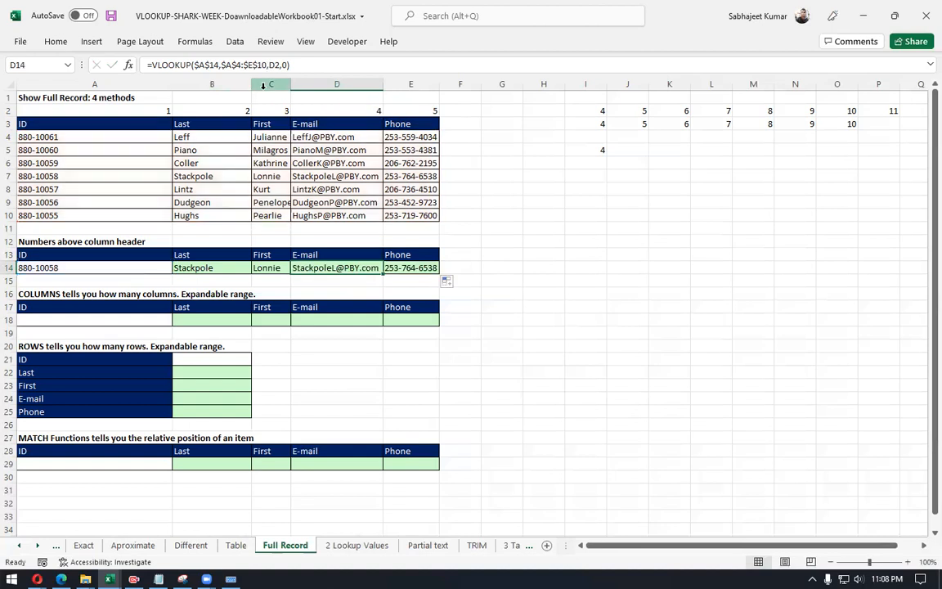
pyautogui.click(211, 268)
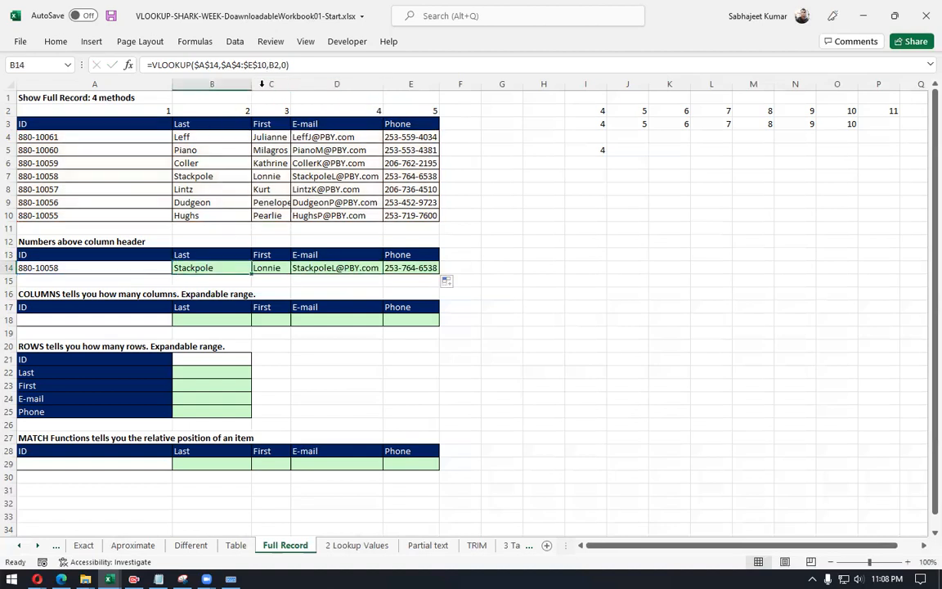
pyautogui.click(271, 65)
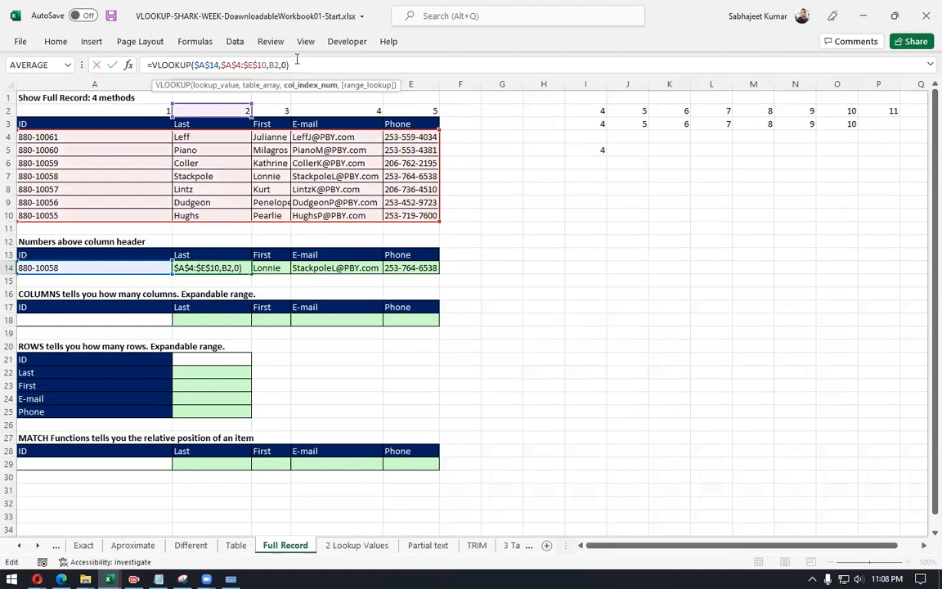
pyautogui.write('$')
pyautogui.press('BackSpace')
pyautogui.hotkey('ctrl', 'Return')
# Step: Insert two blank rows below row 14 in the Numbers above column header section
pyautogui.click(49, 278)
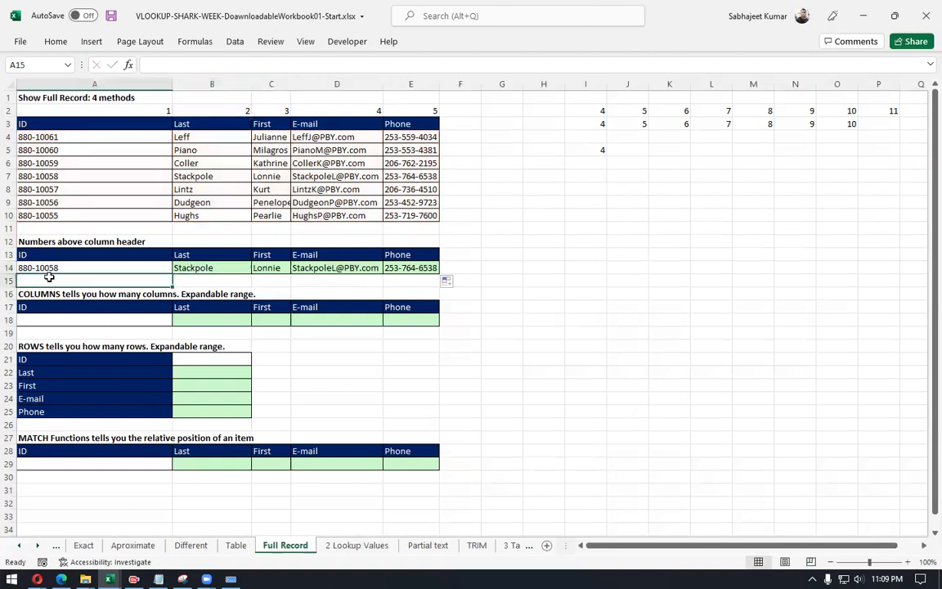
pyautogui.hotkey('shift', 'space')
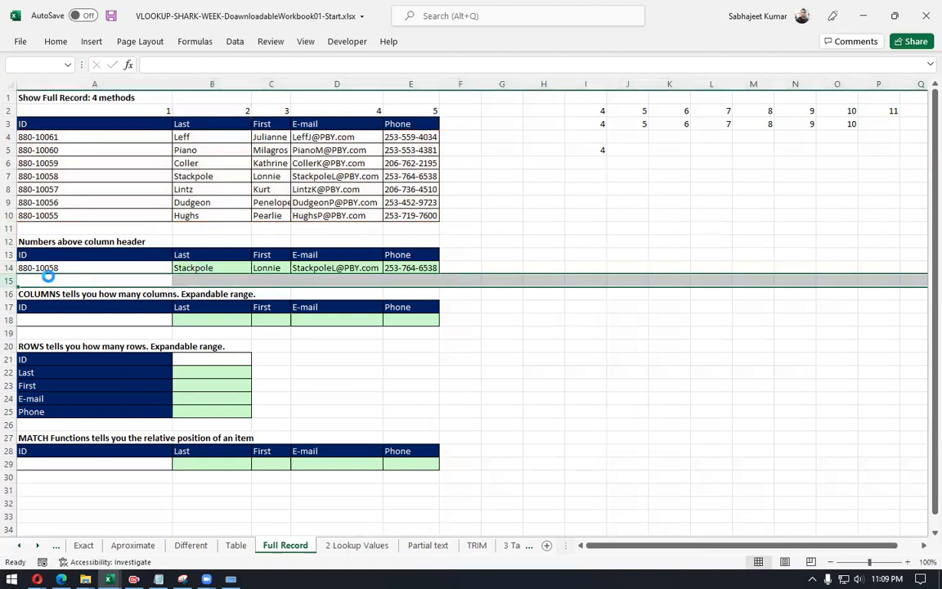
pyautogui.hotkey('ctrl', 'shift', '+')
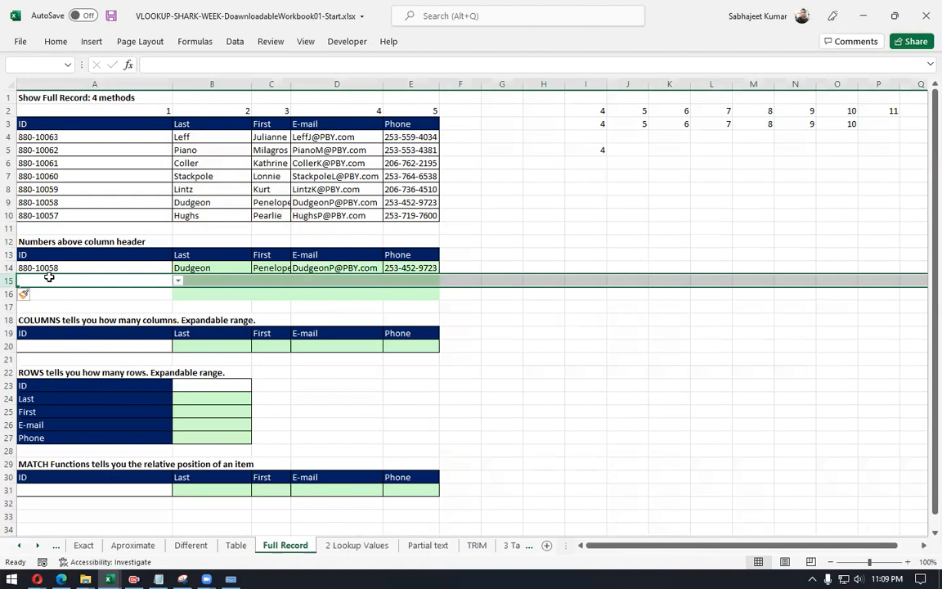
pyautogui.press('Down')
pyautogui.press('Up')
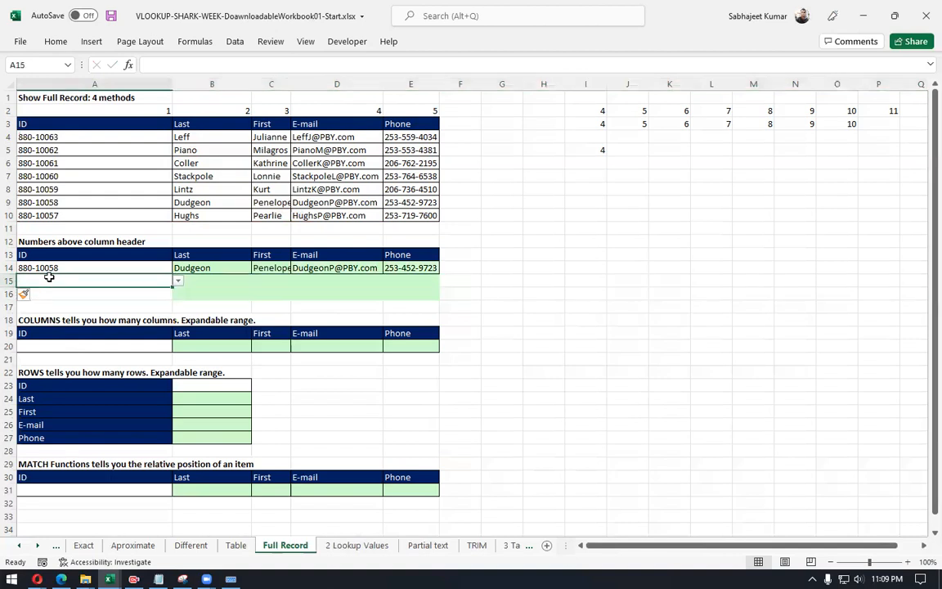
# Step: Choose a second employee ID from the list in A15 and copy row 14's VLOOKUP formulas into B15:E15
pyautogui.click(177, 281)
pyautogui.click(125, 314)
pyautogui.moveTo(202, 282); pyautogui.dragTo(392, 283)
pyautogui.hotkey('ctrl', 'v')
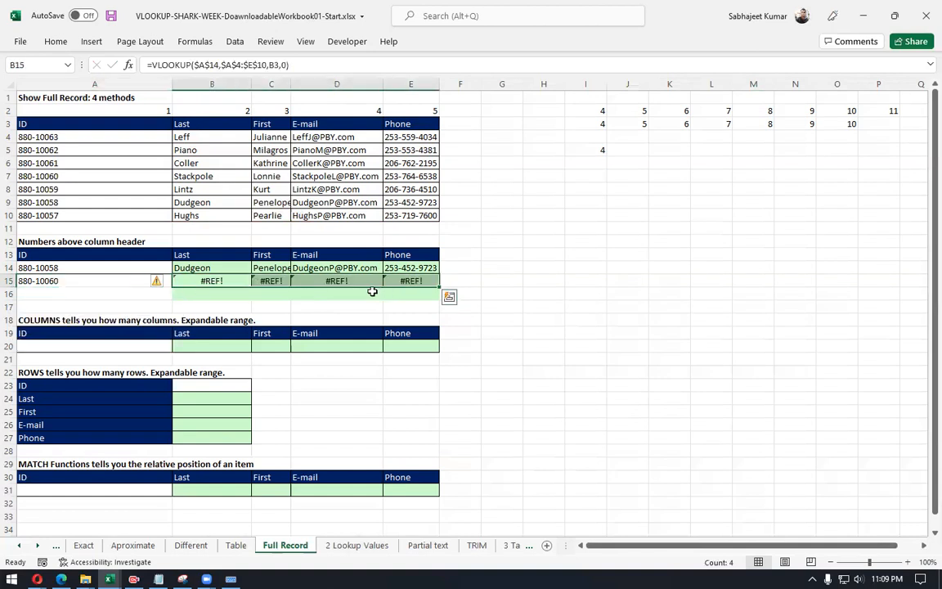
# Step: Compare the column index references in the VLOOKUP formulas of B14 and B15
pyautogui.click(201, 267)
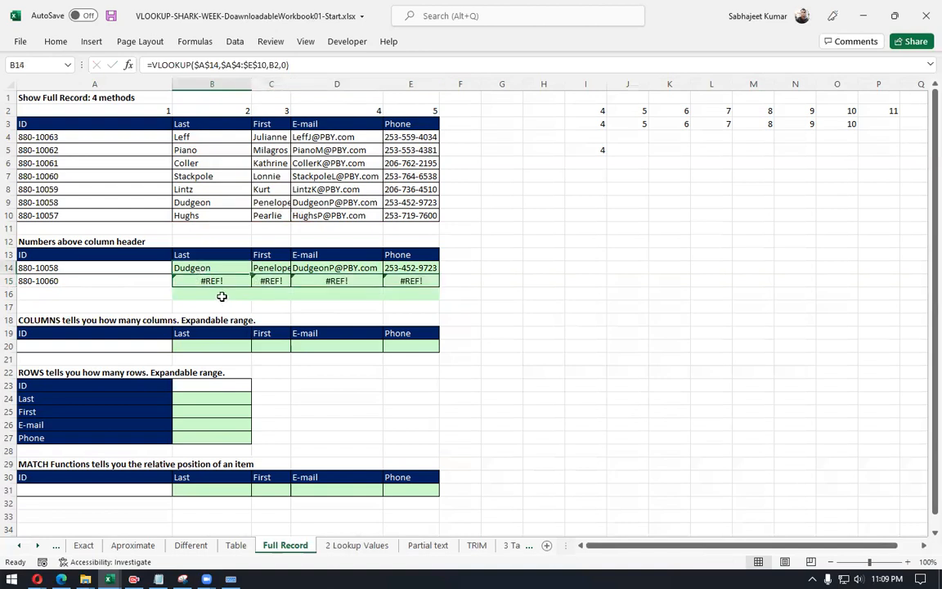
pyautogui.press('F2')
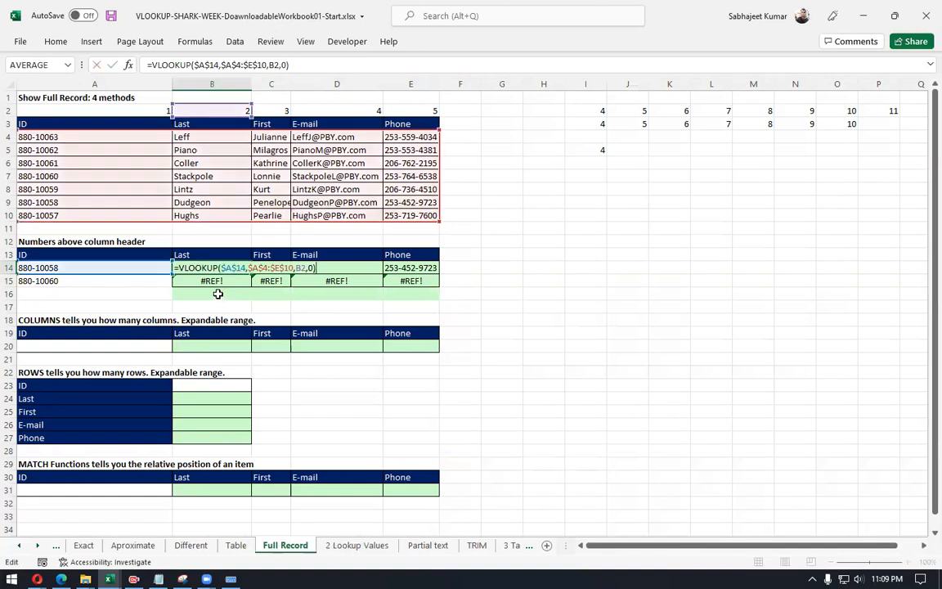
pyautogui.hotkey('ctrl', 'Return')
pyautogui.click(207, 281)
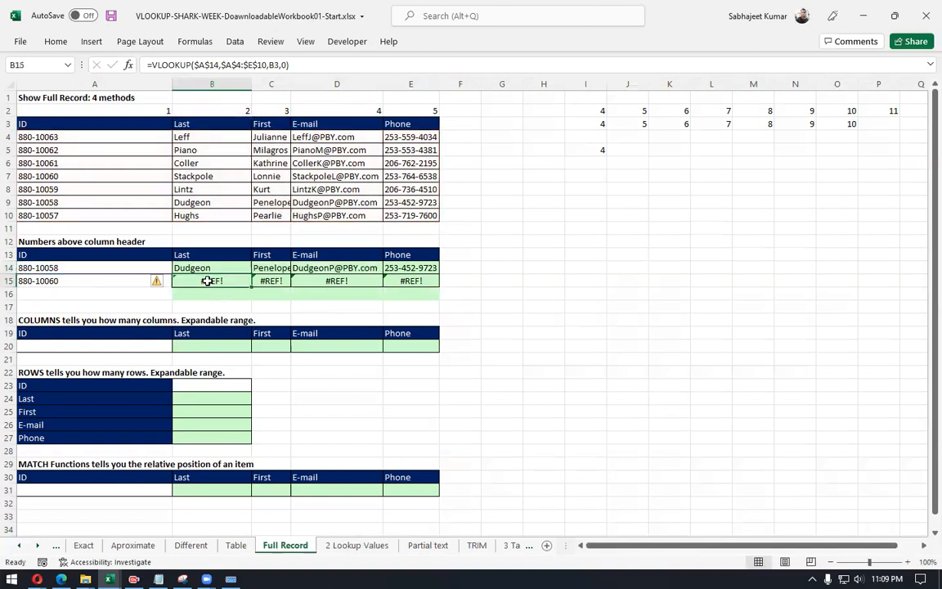
pyautogui.press('F2')
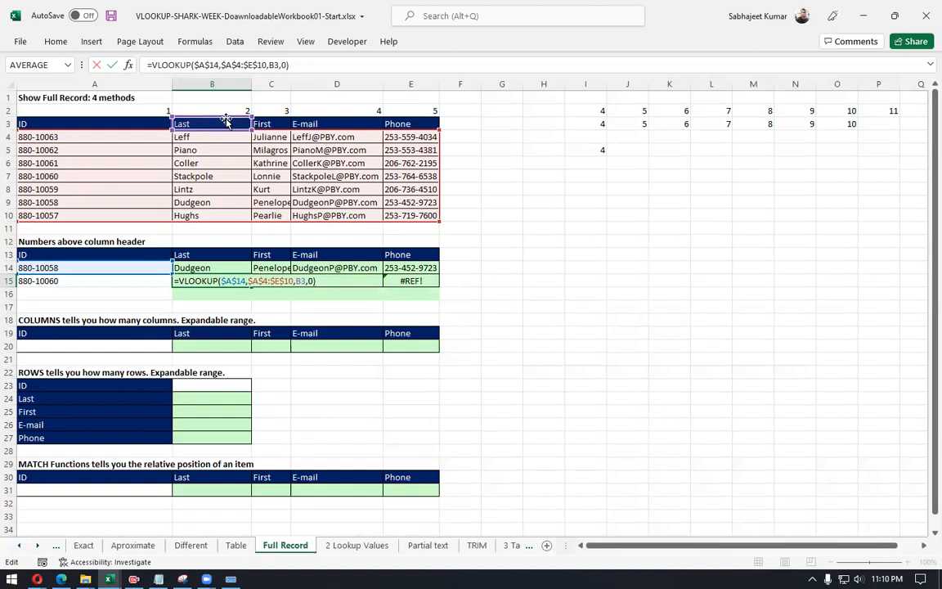
pyautogui.click(275, 65)
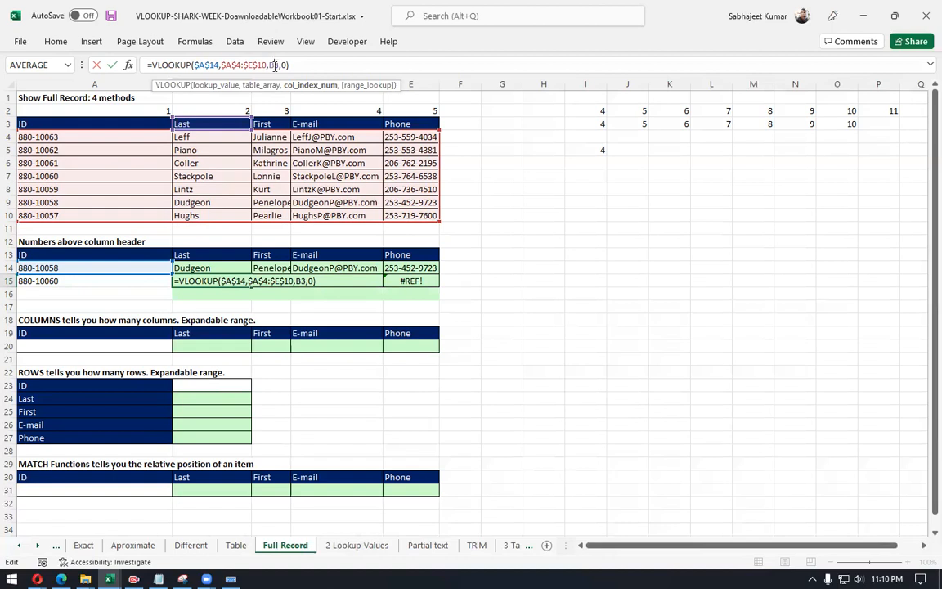
pyautogui.hotkey('ctrl', 'Return')
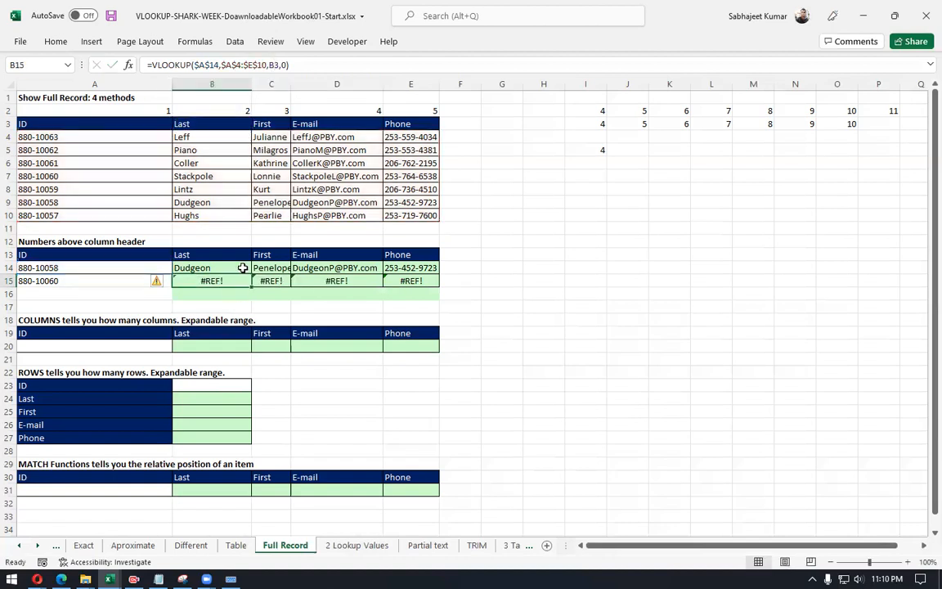
# Step: Clear C14:E14 and lock the row of the column index reference in B14's VLOOKUP formula as B$2
pyautogui.moveTo(269, 268); pyautogui.dragTo(418, 269)
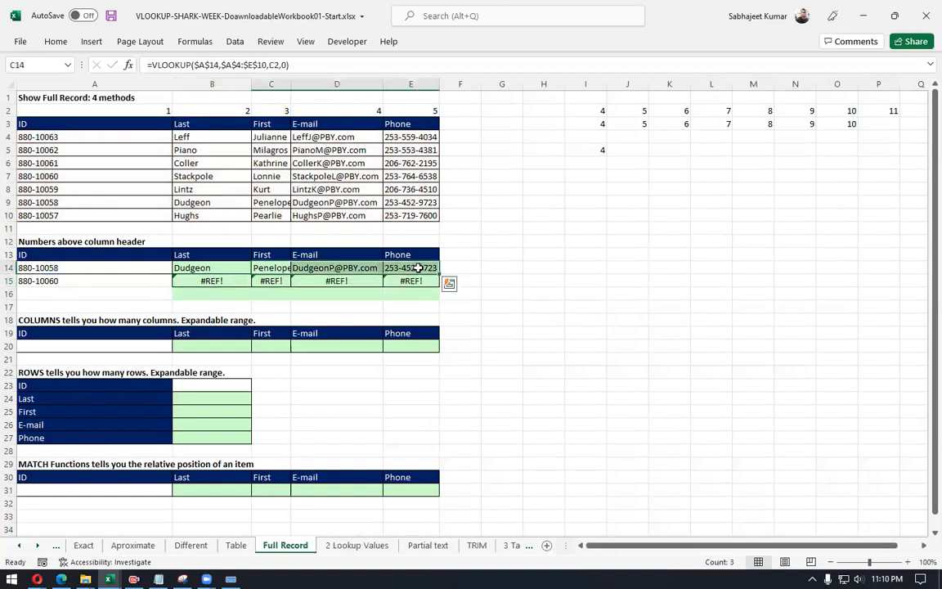
pyautogui.press('Delete')
pyautogui.click(218, 268)
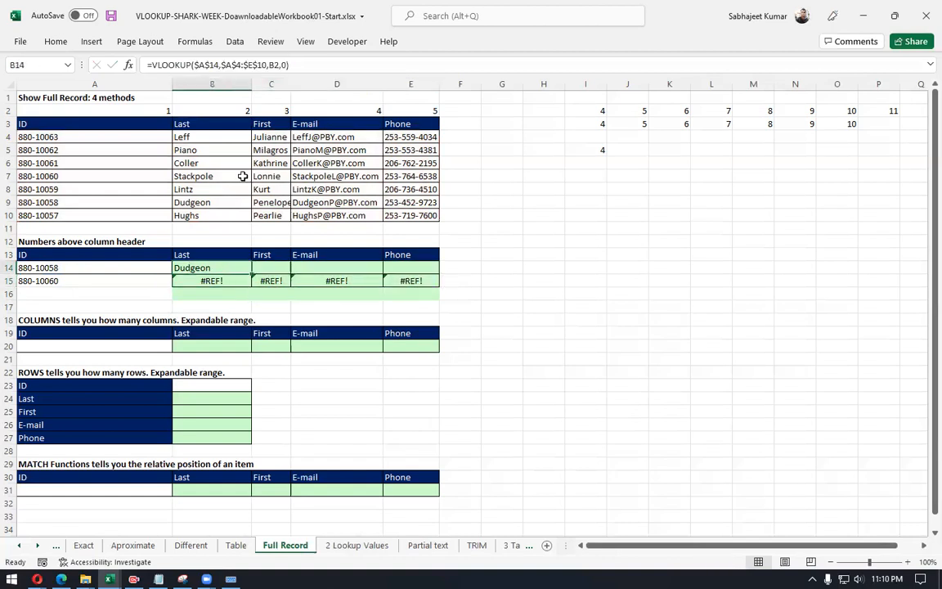
pyautogui.click(285, 65)
pyautogui.press('Left')
pyautogui.press('Left')
pyautogui.press('Left')
pyautogui.write('$')
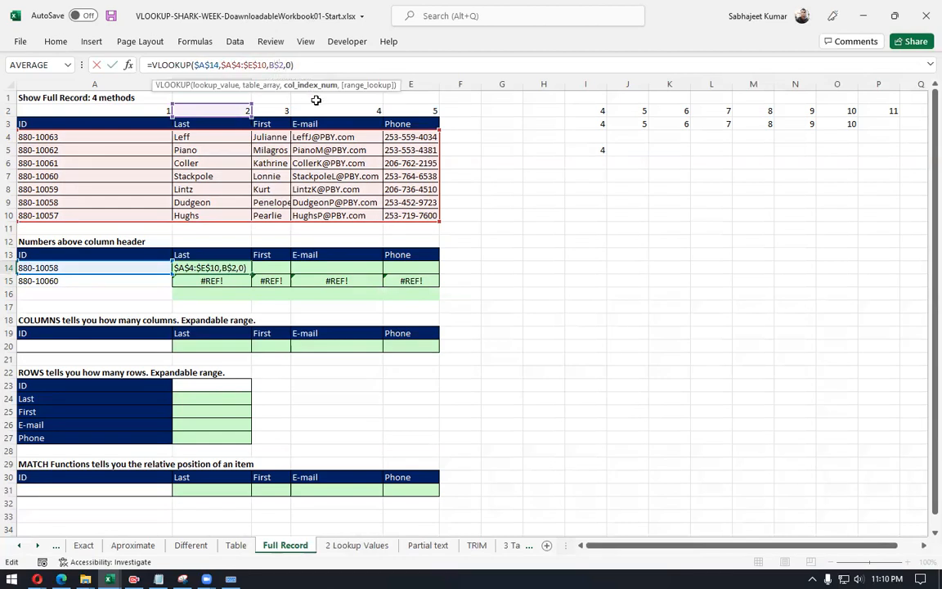
pyautogui.press('Return')
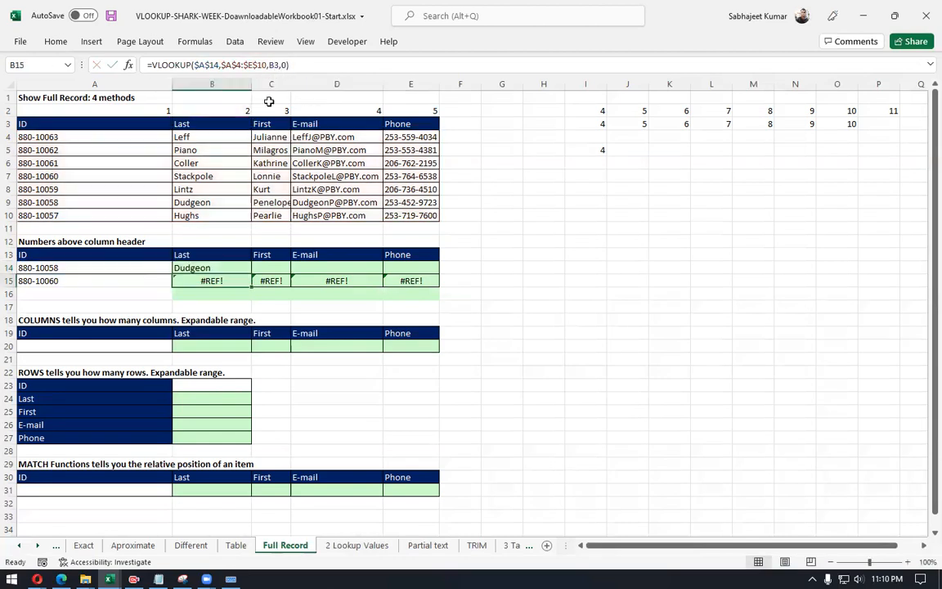
# Step: Review the column numbers in B2:E2 that the row-locked column index has to read across
pyautogui.click(224, 109)
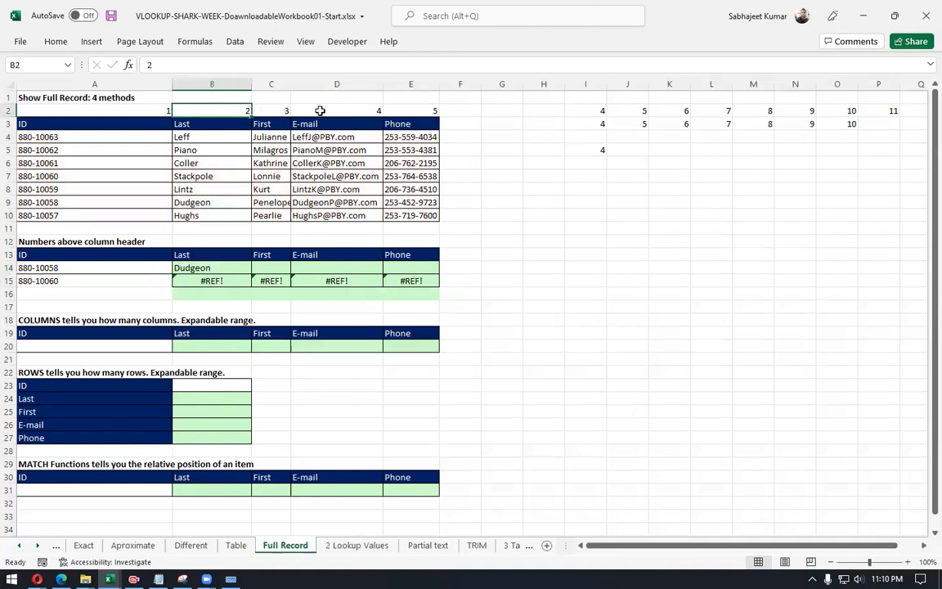
pyautogui.moveTo(235, 109); pyautogui.dragTo(434, 111)
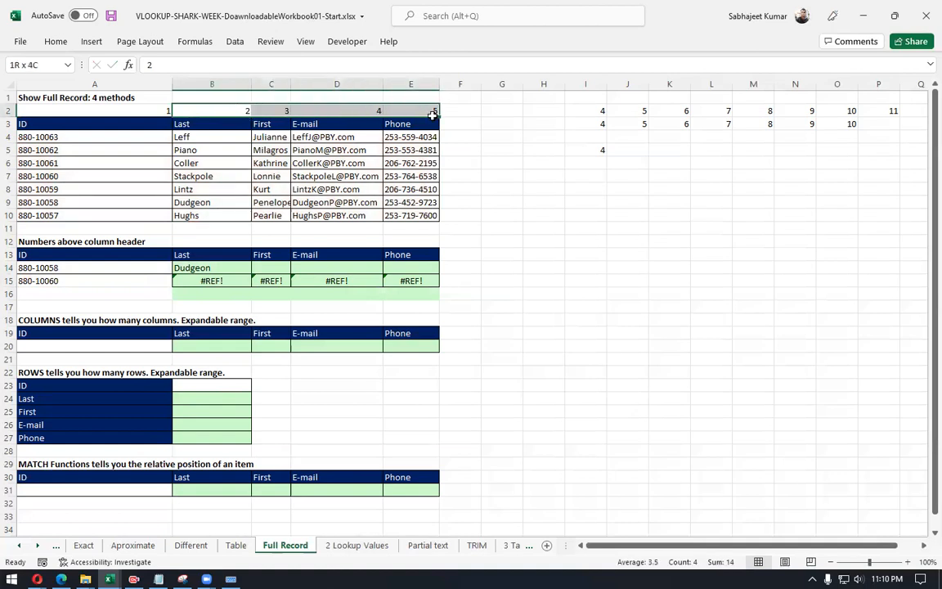
pyautogui.moveTo(190, 125); pyautogui.dragTo(218, 206)
pyautogui.moveTo(235, 109); pyautogui.dragTo(429, 112)
pyautogui.moveTo(199, 110); pyautogui.dragTo(427, 109)
# Step: Fill B14's VLOOKUP formula with the B$2 column index across to E14 and down into B15:E15
pyautogui.click(211, 265)
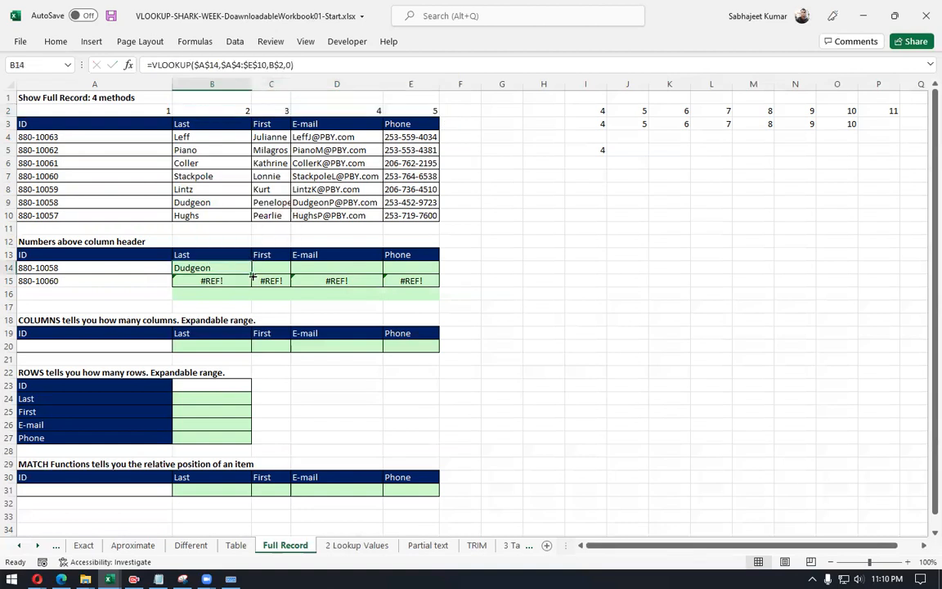
pyautogui.moveTo(241, 267); pyautogui.dragTo(400, 268)
pyautogui.hotkey('ctrl', 'r')
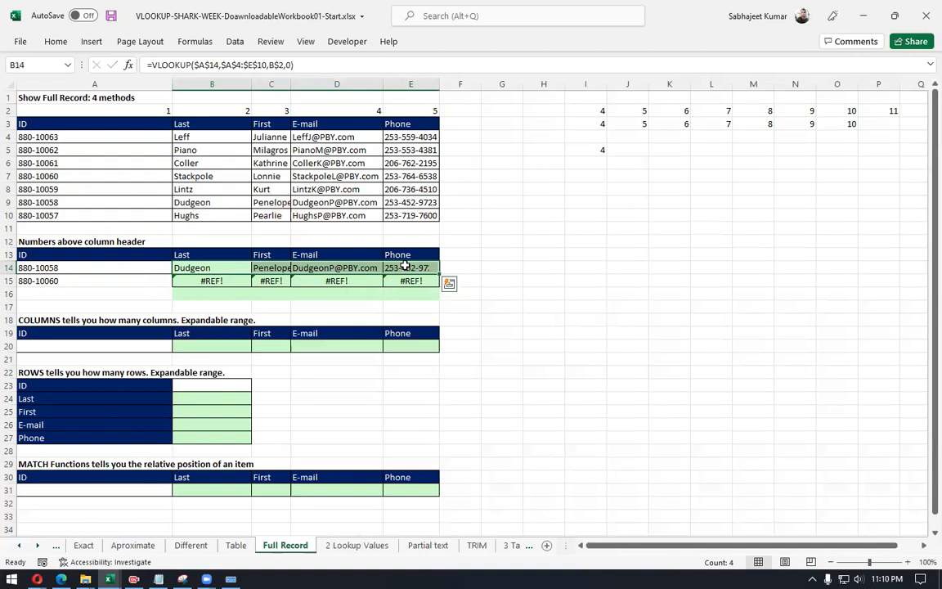
pyautogui.hotkey('shift', 'Down')
pyautogui.hotkey('ctrl', 'd')
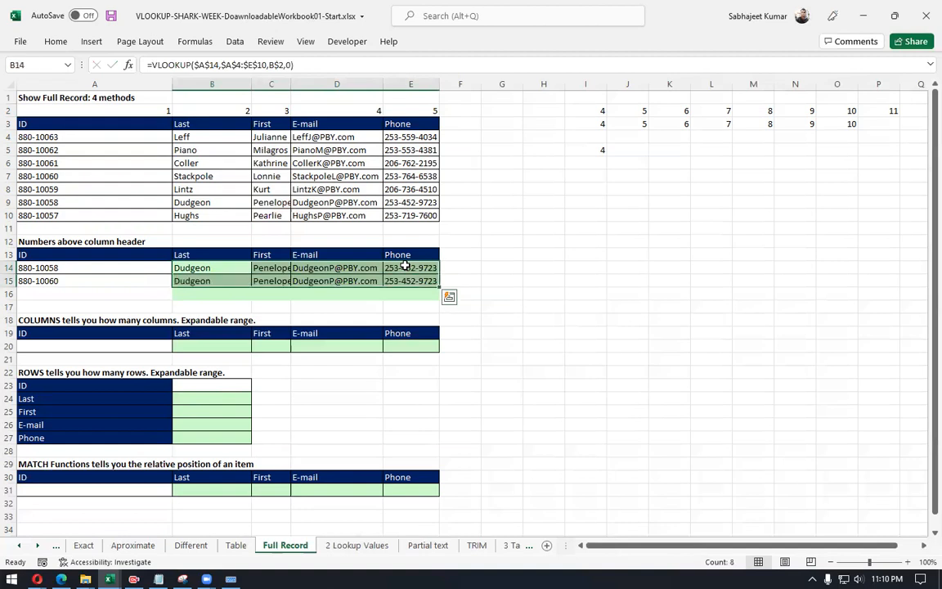
# Step: Compare the $A$14 lookup value reference in the formulas of B14 and B15 with the ID in each row
pyautogui.click(216, 280)
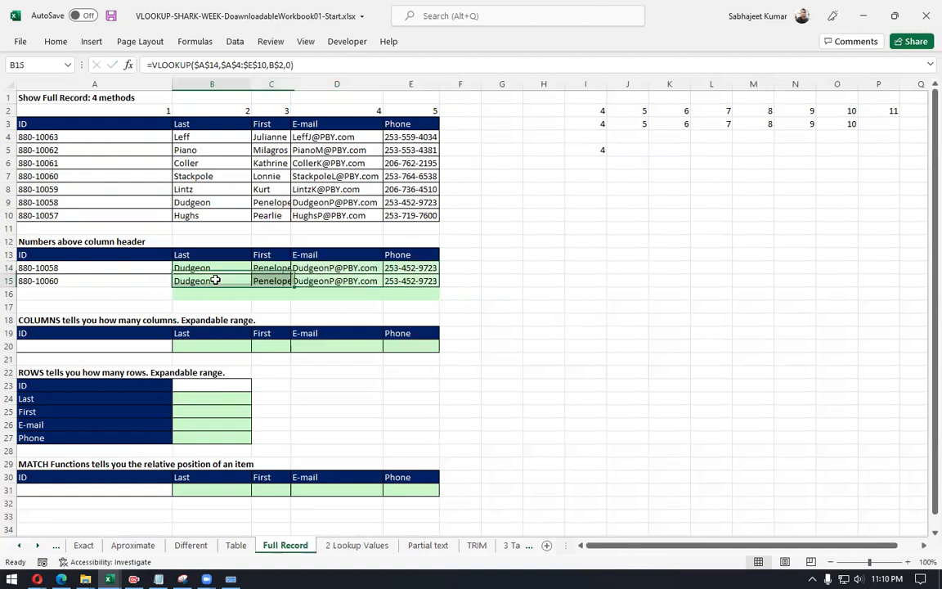
pyautogui.click(206, 268)
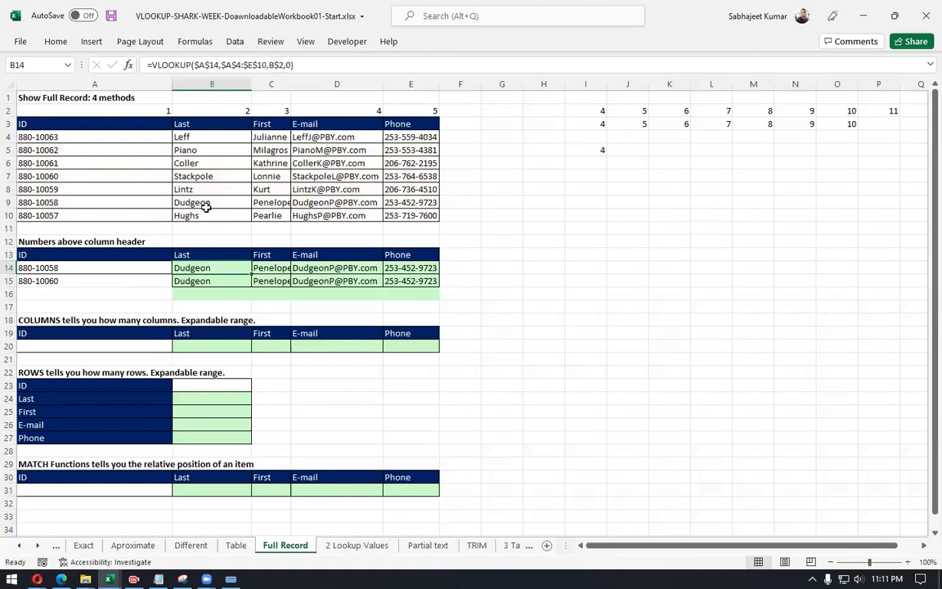
pyautogui.press('F2')
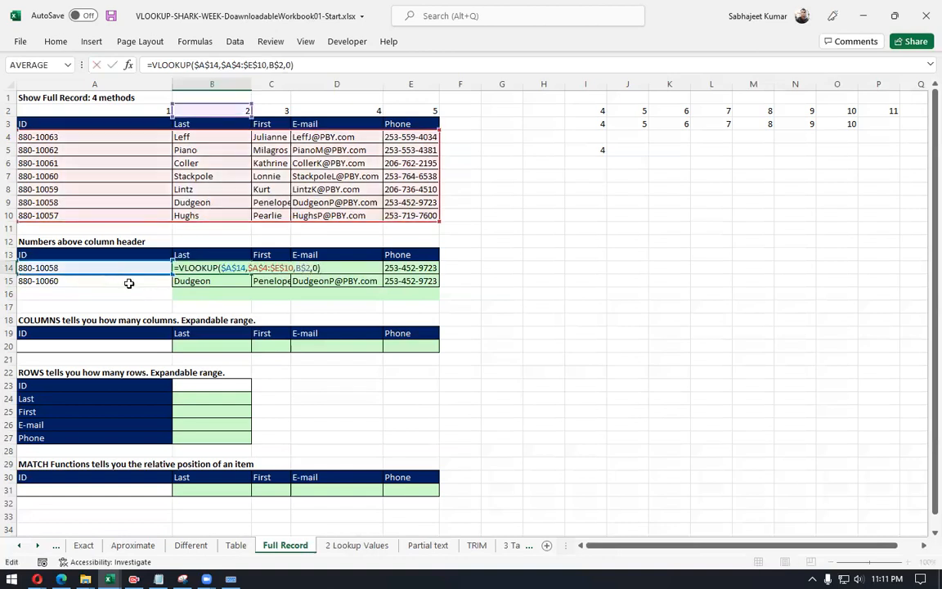
pyautogui.click(194, 282)
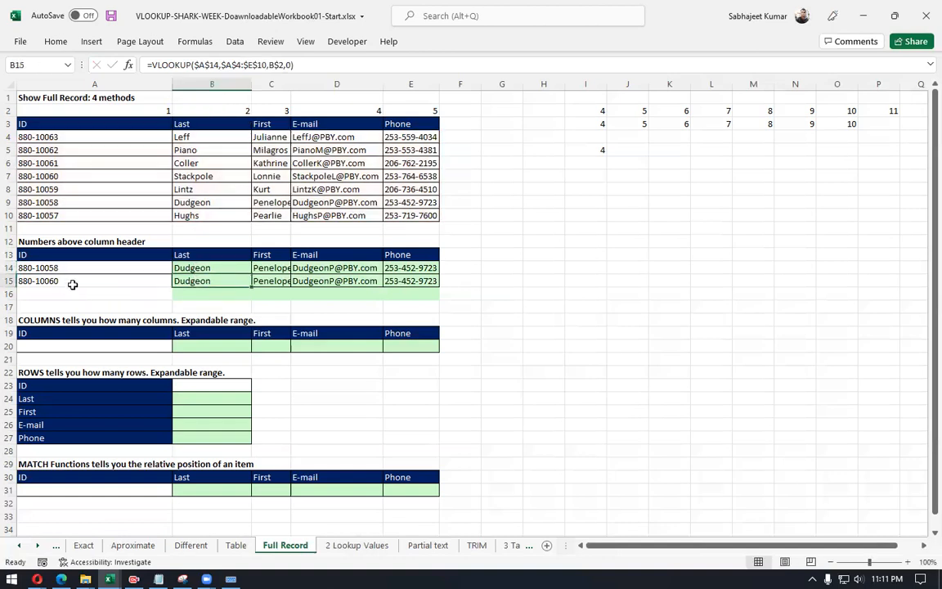
pyautogui.press('F2')
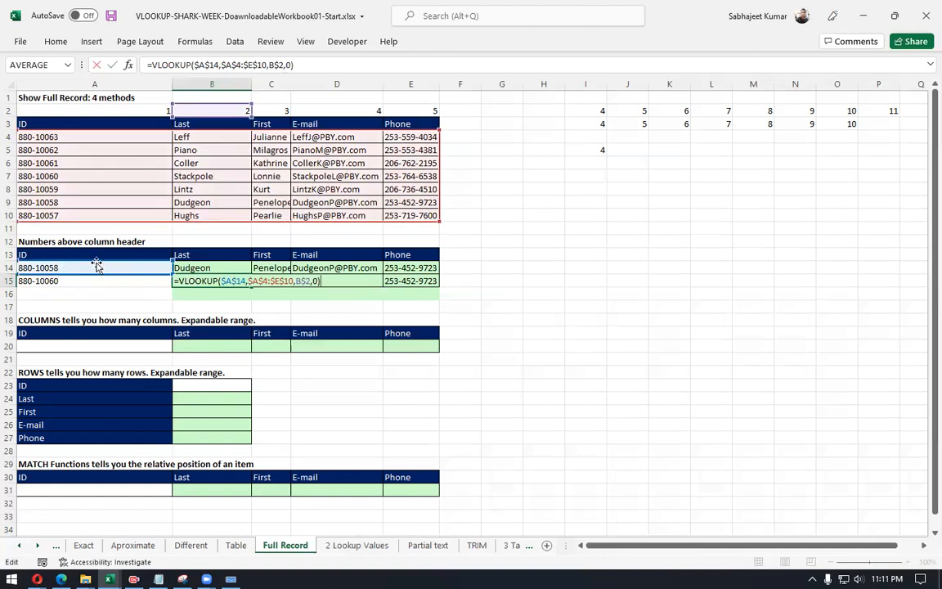
pyautogui.moveTo(194, 65)
pyautogui.mouseDown()
pyautogui.moveTo(220, 65)
pyautogui.moveTo(208, 68)
pyautogui.mouseUp()
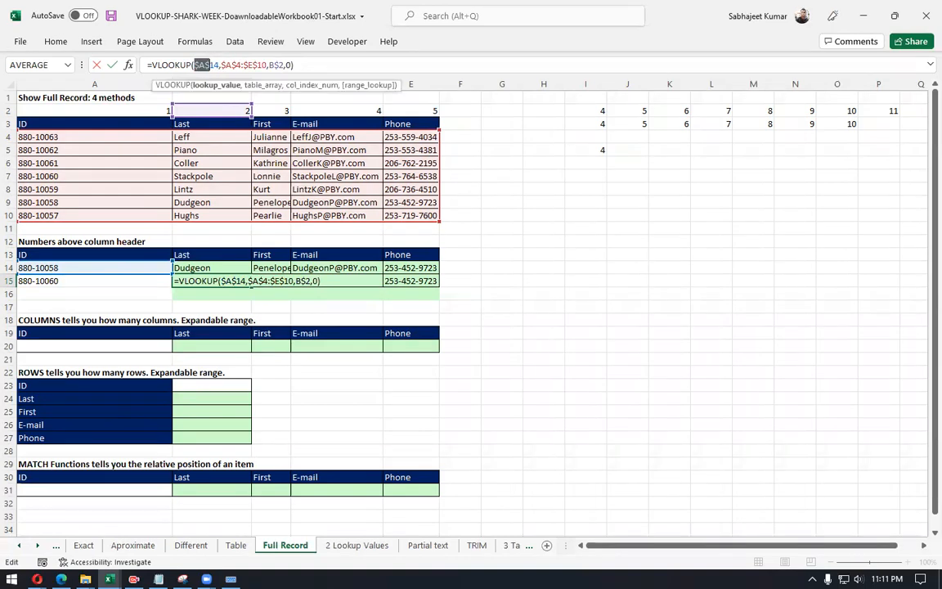
pyautogui.press('Escape')
pyautogui.click(194, 263)
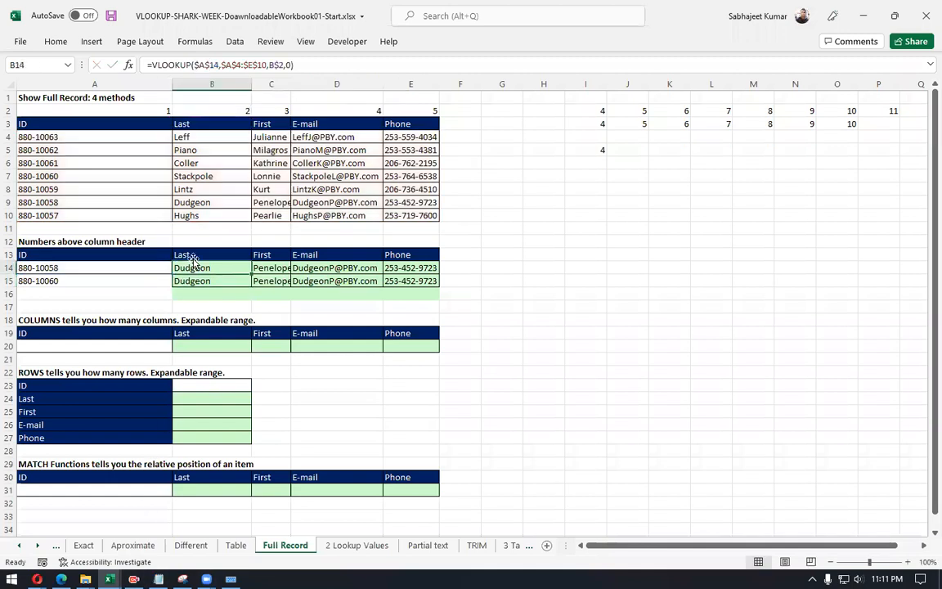
# Step: Remove the row lock from the lookup value in B14's VLOOKUP formula, making the reference $A14
pyautogui.click(210, 65)
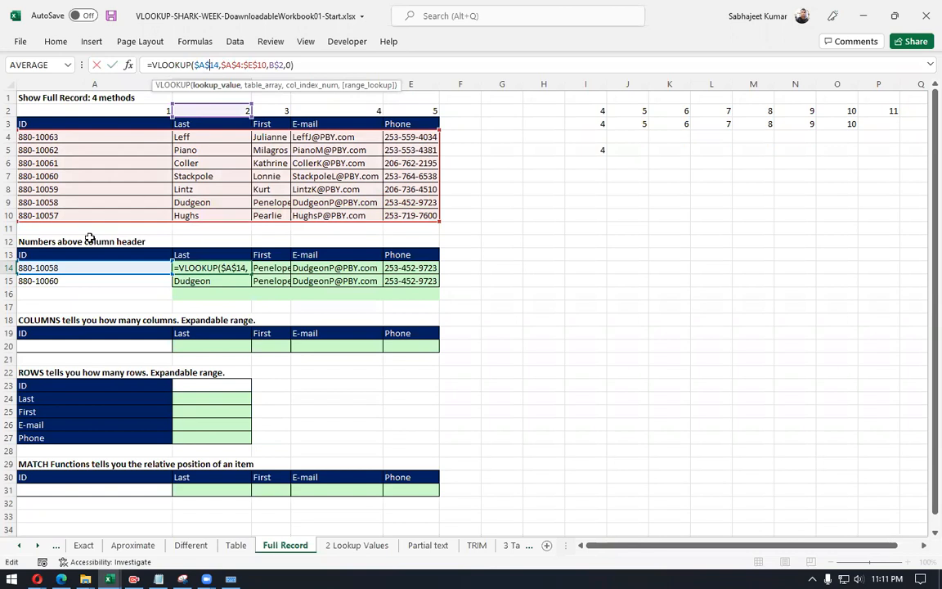
pyautogui.press('BackSpace')
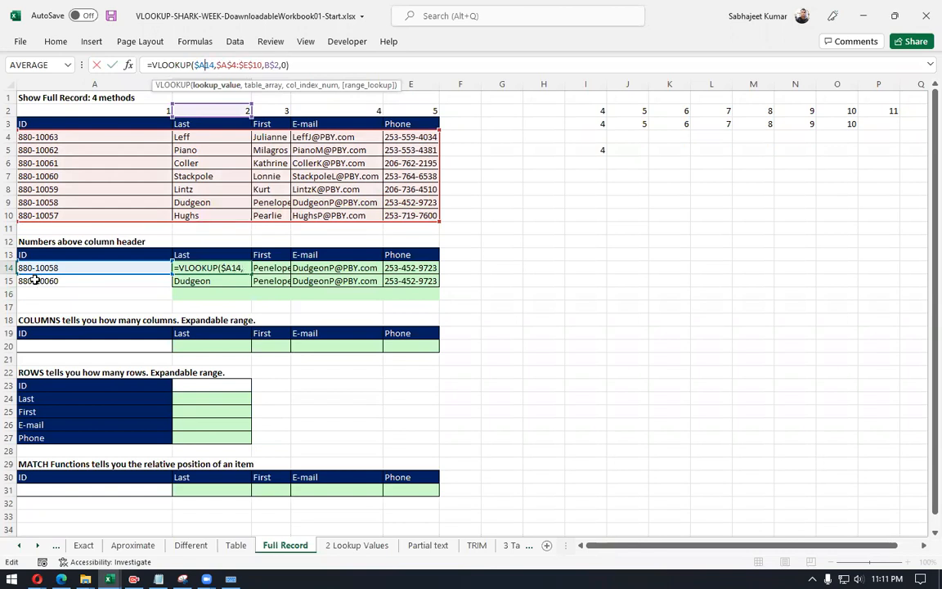
pyautogui.press('Return')
pyautogui.click(226, 264)
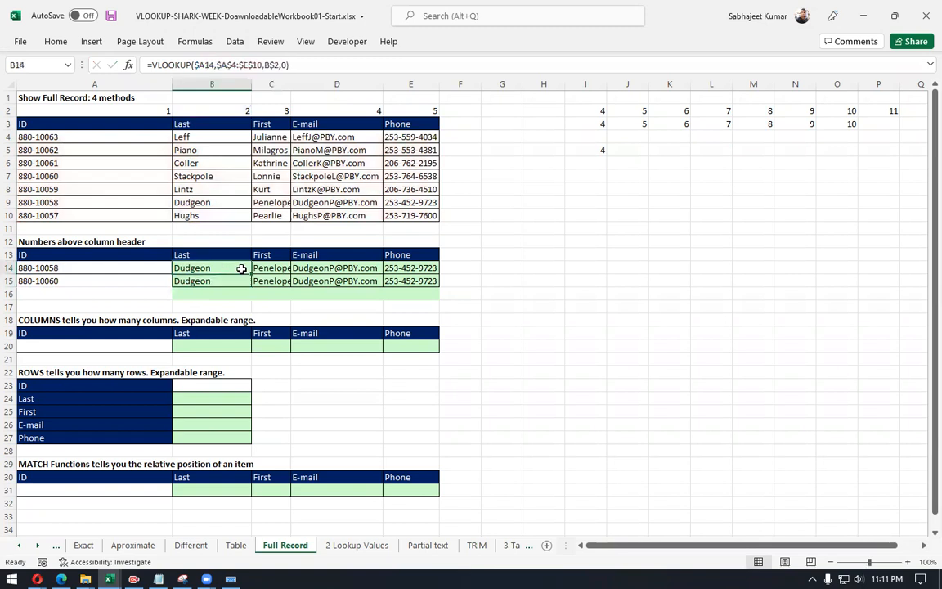
# Step: Fill B14's VLOOKUP formula with the $A14 lookup value across to column E and down to row 17
pyautogui.moveTo(251, 274); pyautogui.dragTo(409, 270)
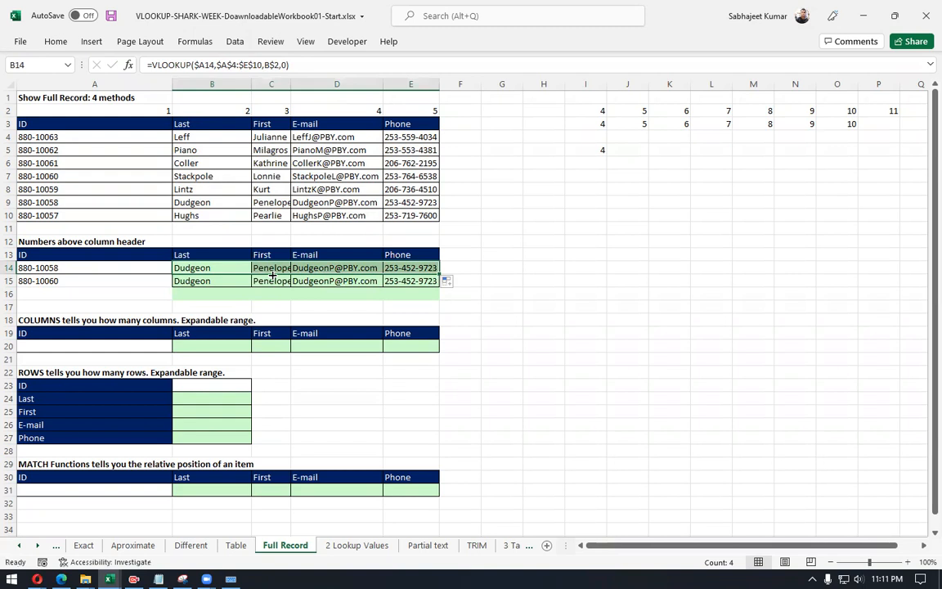
pyautogui.hotkey('ctrl', 'd')
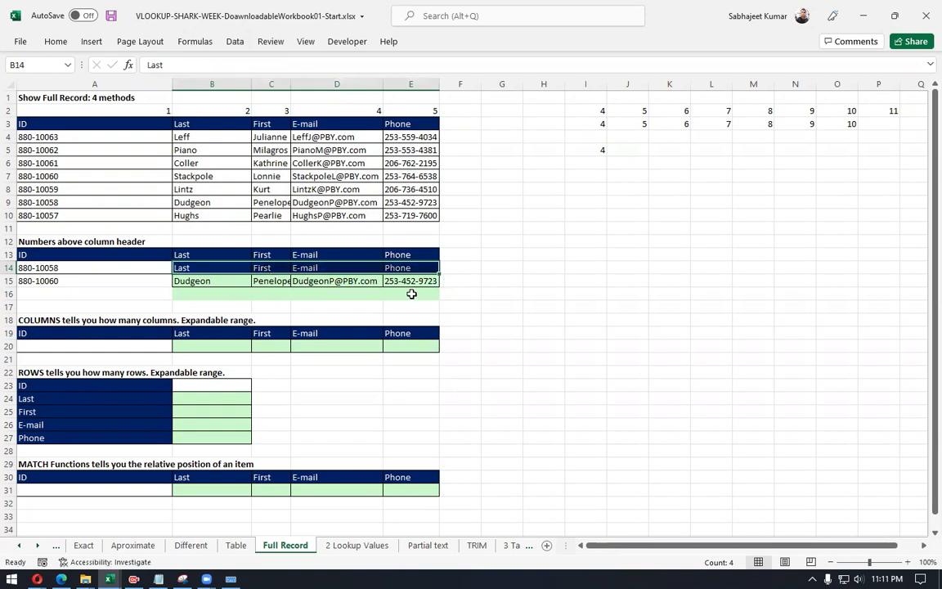
pyautogui.hotkey('ctrl', 'z')
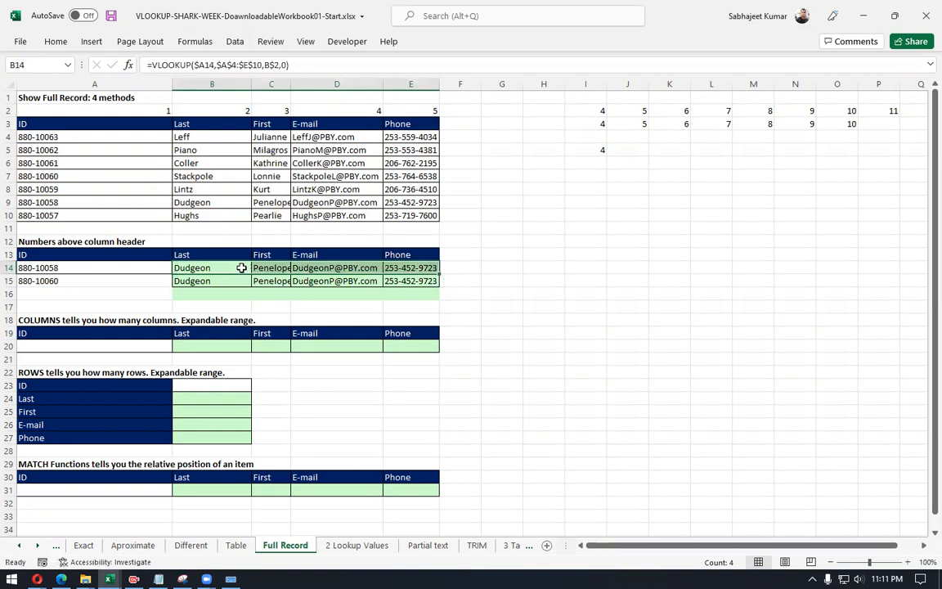
pyautogui.click(244, 267)
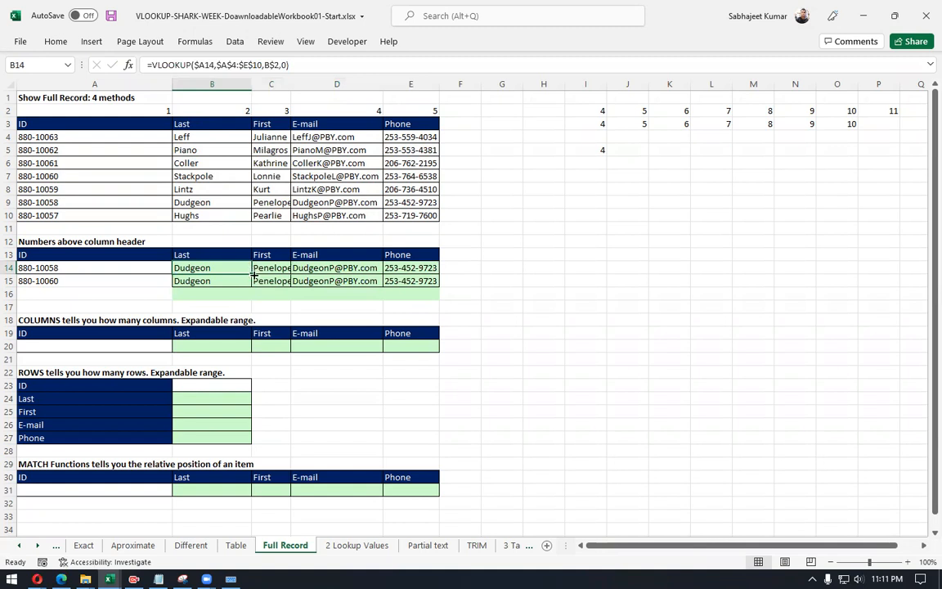
pyautogui.moveTo(254, 275); pyautogui.dragTo(439, 311)
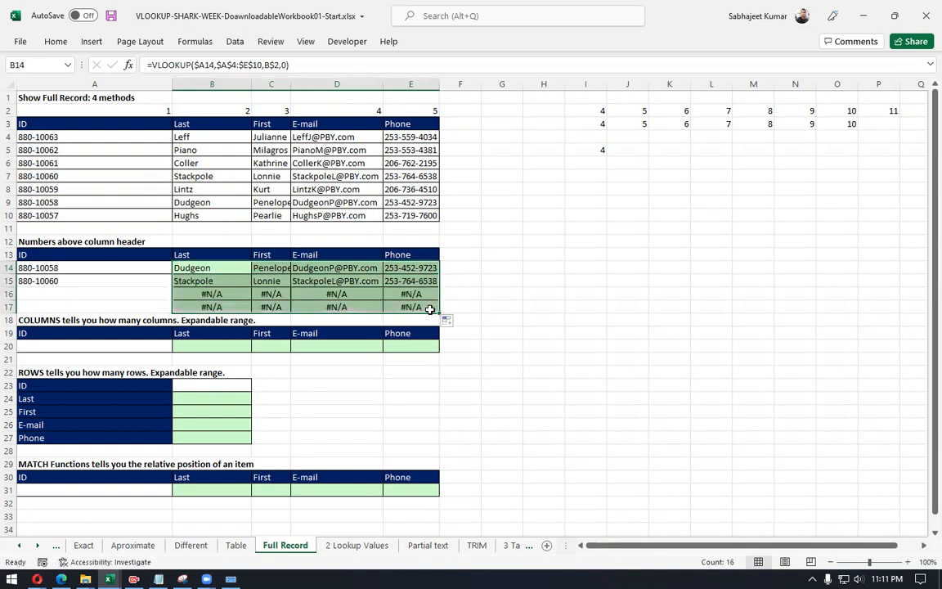
# Step: Choose the ID of the record in row 8 as the lookup value in A16
pyautogui.click(72, 293)
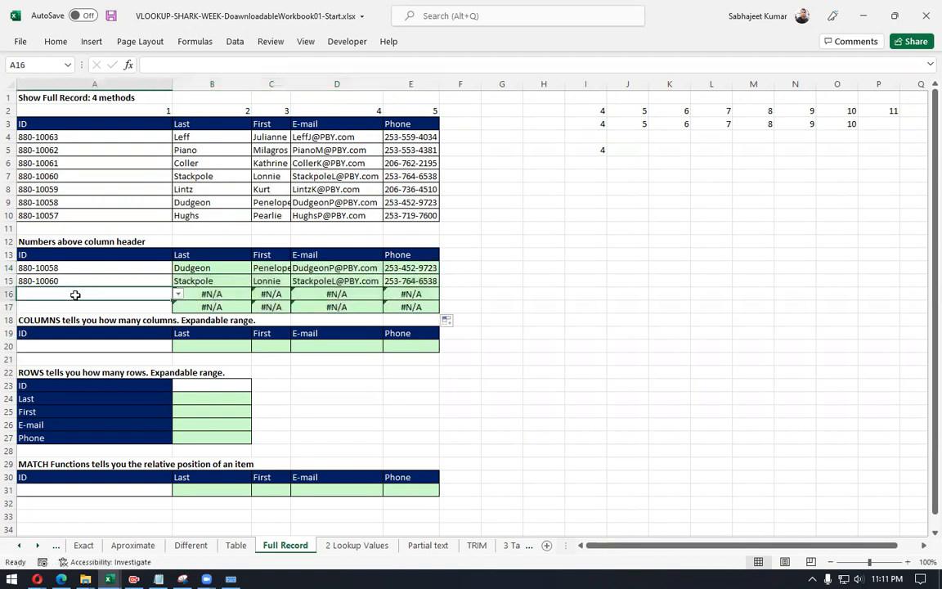
pyautogui.click(177, 294)
pyautogui.click(65, 337)
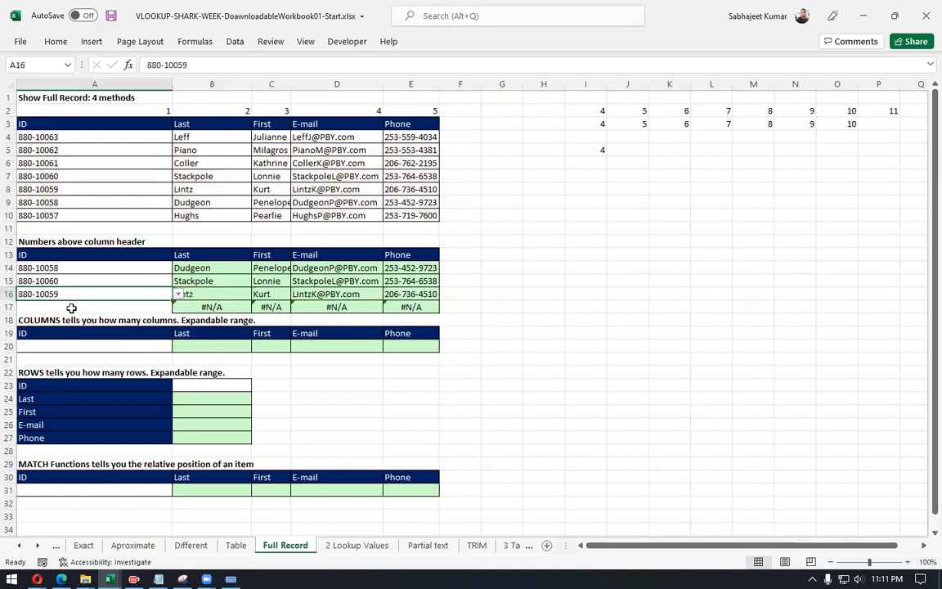
# Step: Clear the contents and formatting of the surplus row 17, and select the COLUMNS section's ID cell A20
pyautogui.click(88, 307)
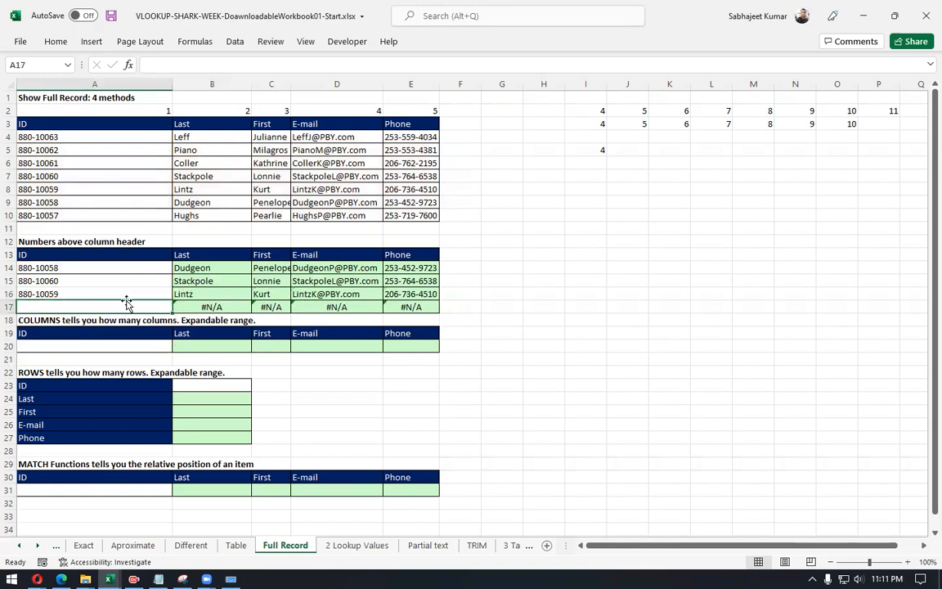
pyautogui.click(70, 282)
pyautogui.click(150, 304)
pyautogui.click(211, 306)
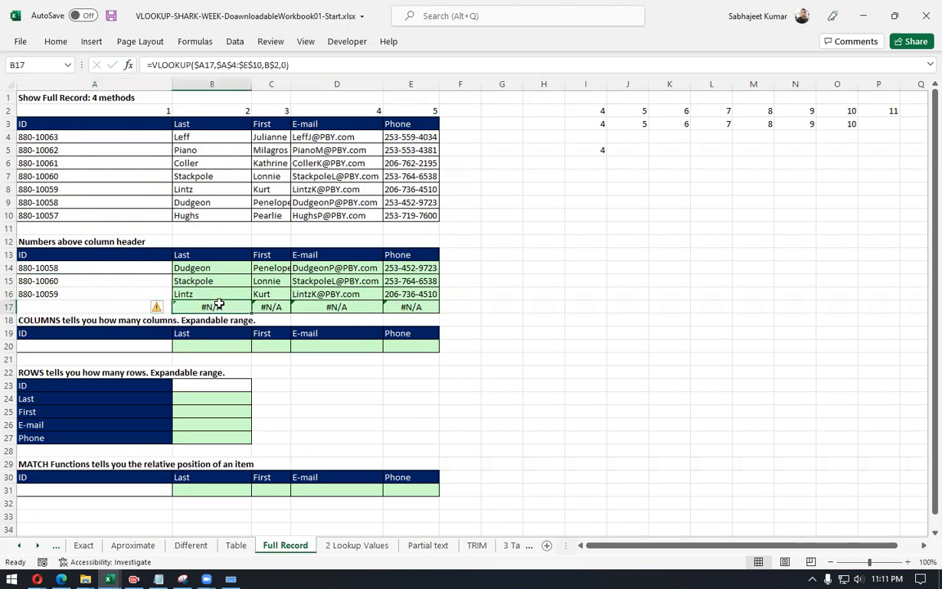
pyautogui.hotkey('shift', 'space')
pyautogui.press('Delete')
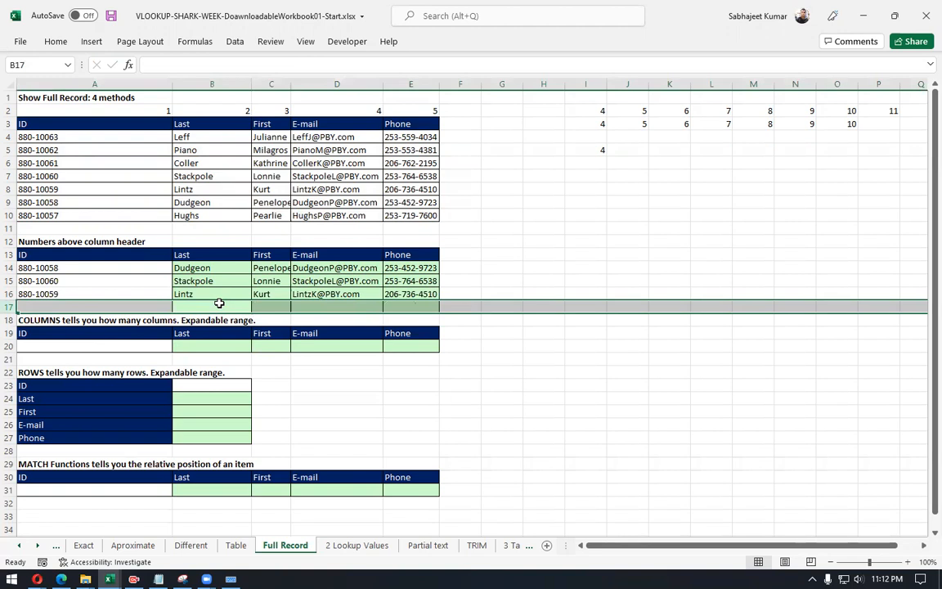
pyautogui.hotkey('alt', 'h')
pyautogui.press('e')
pyautogui.press('f')
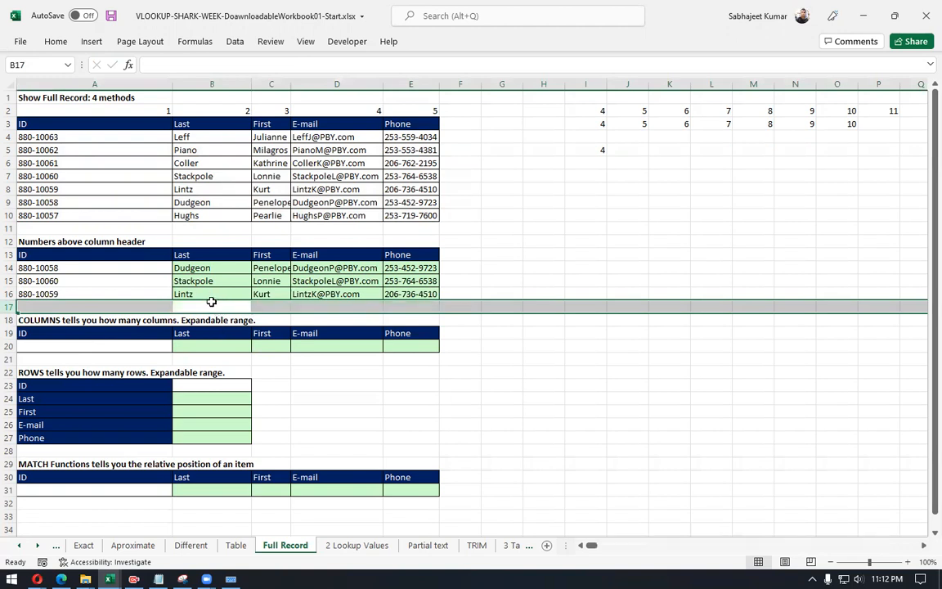
pyautogui.click(125, 347)
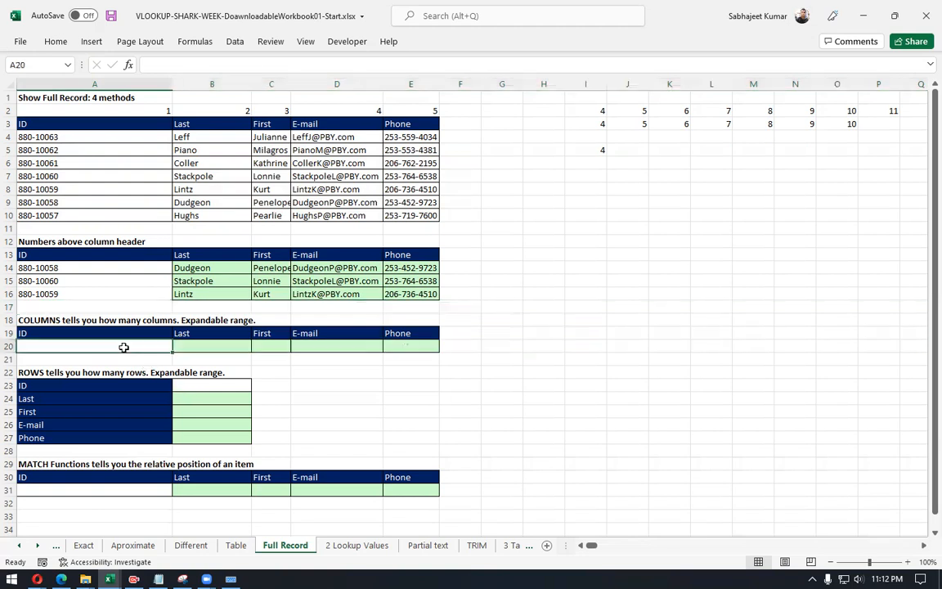